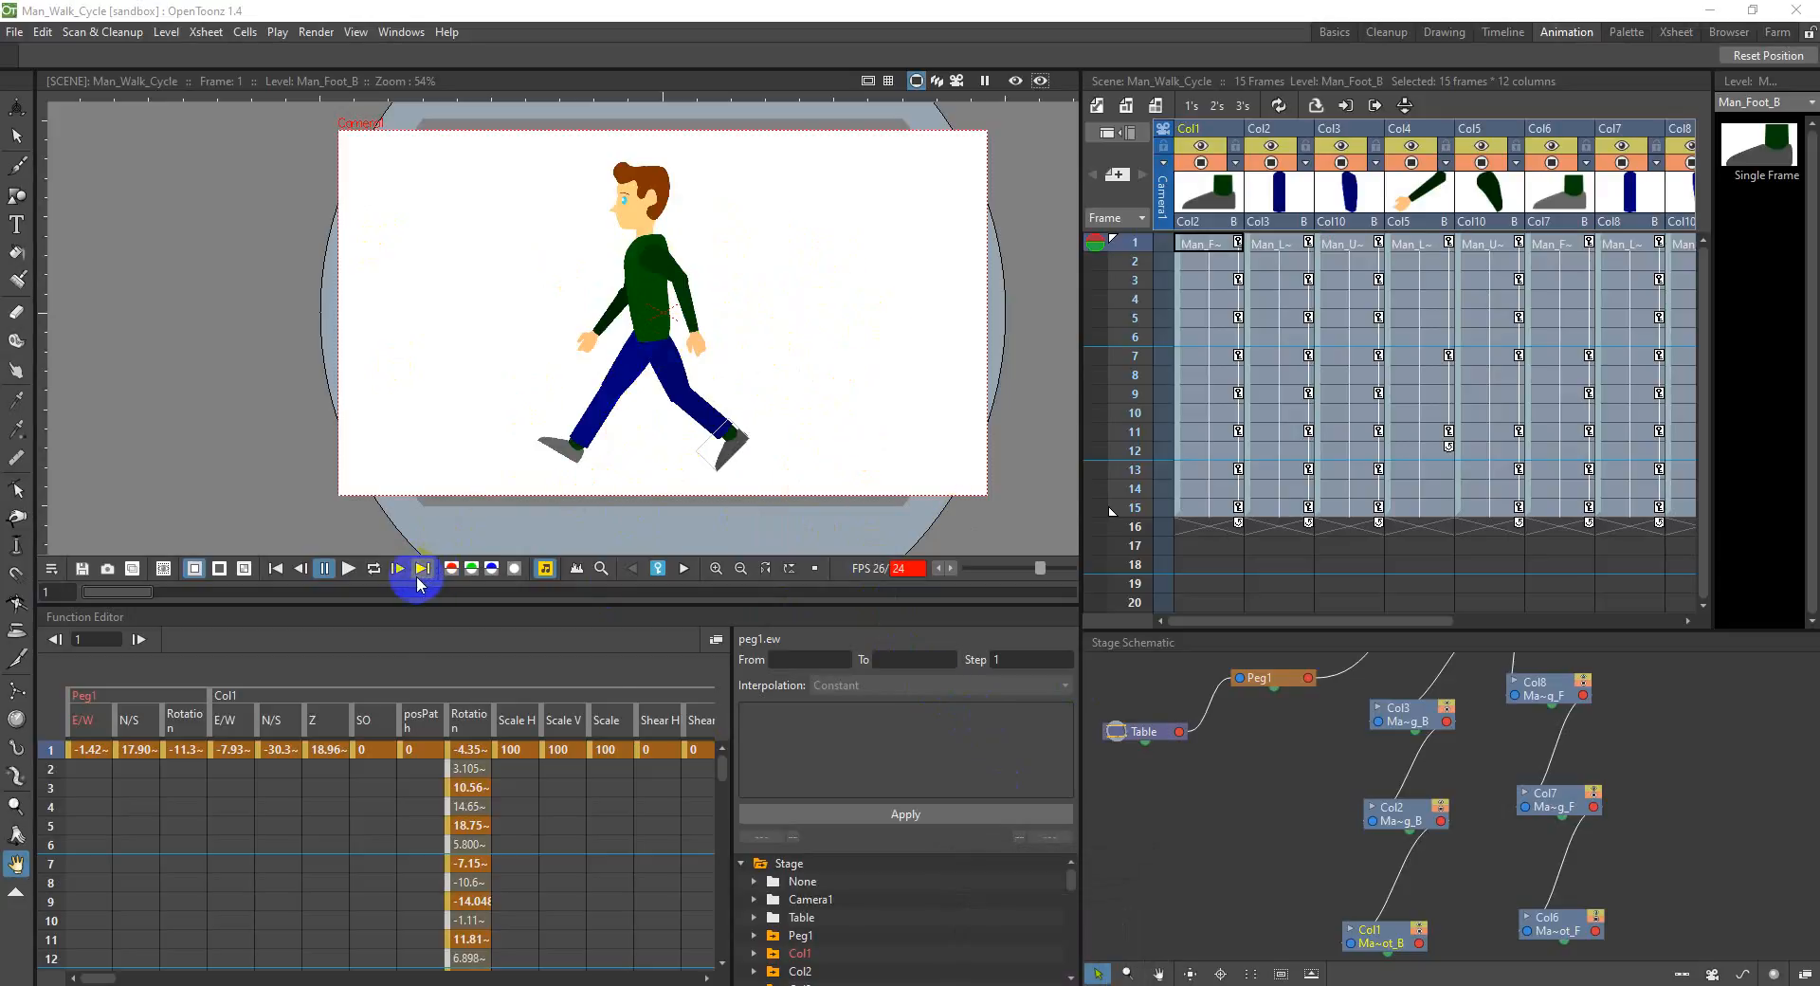
# Step: View the reference walk GIF in Photos, close it, and loop the walk cycle's playback for comparison
pyautogui.hotkey('alt', 'Tab')
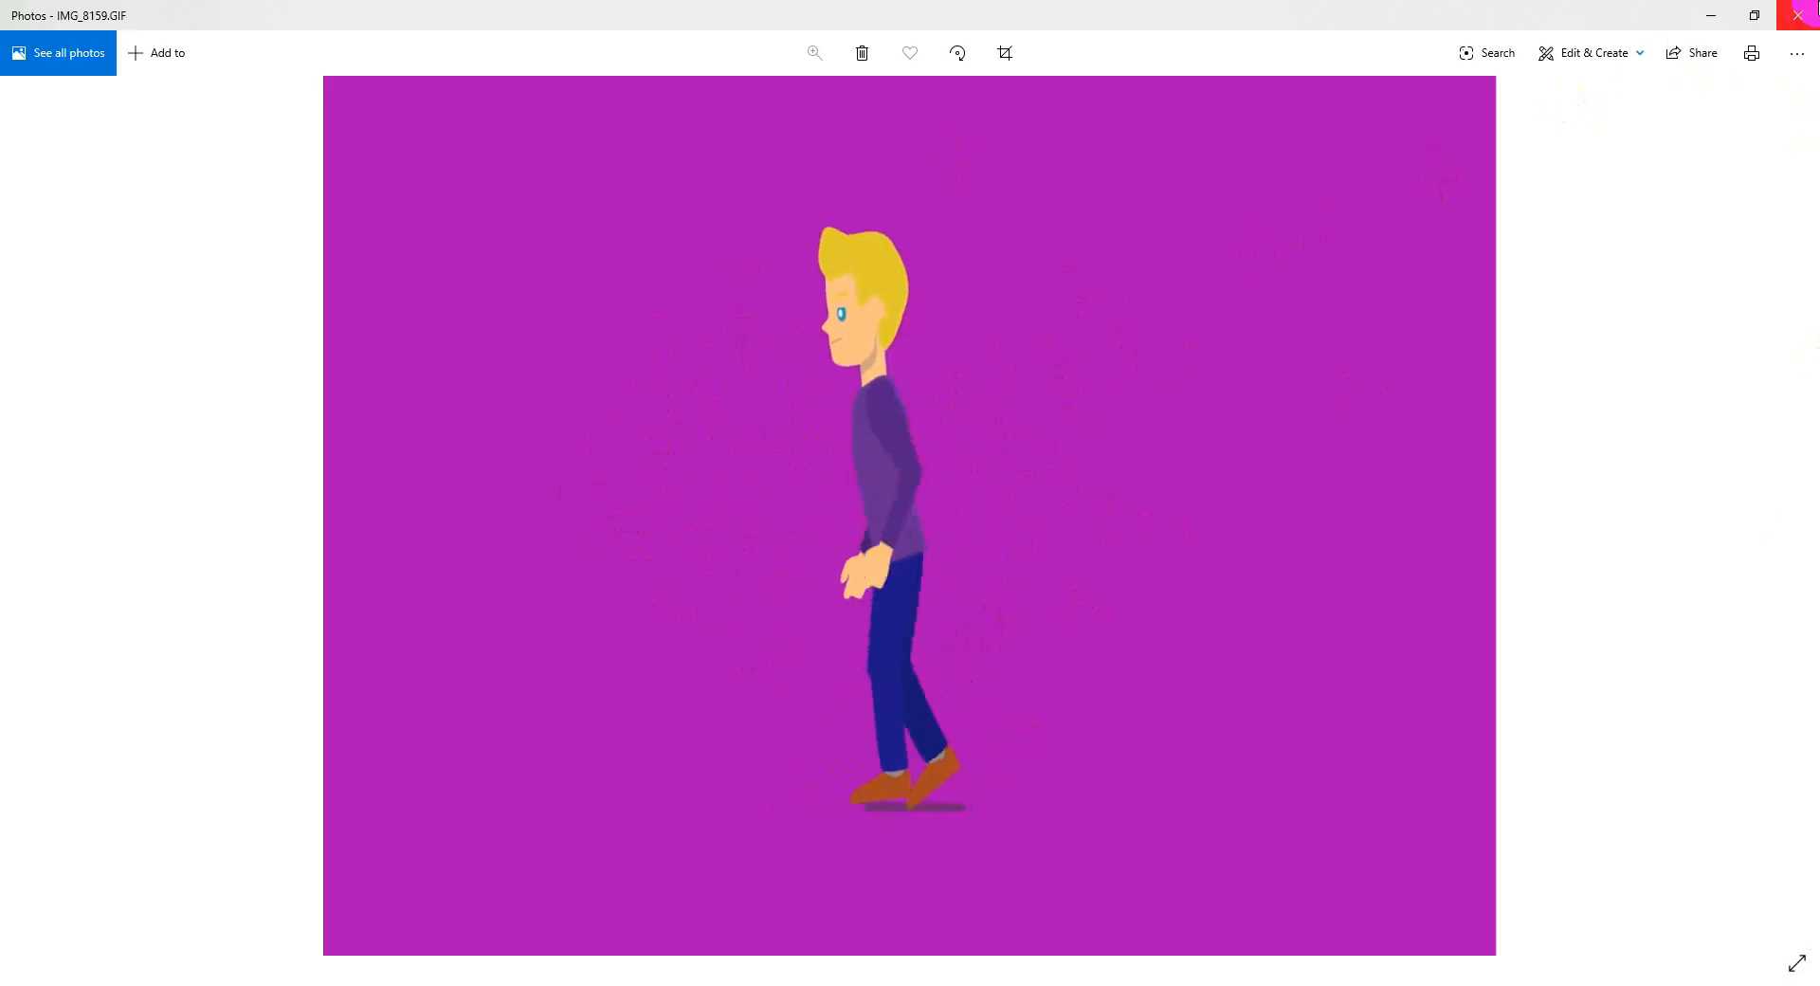
pyautogui.click(1800, 14)
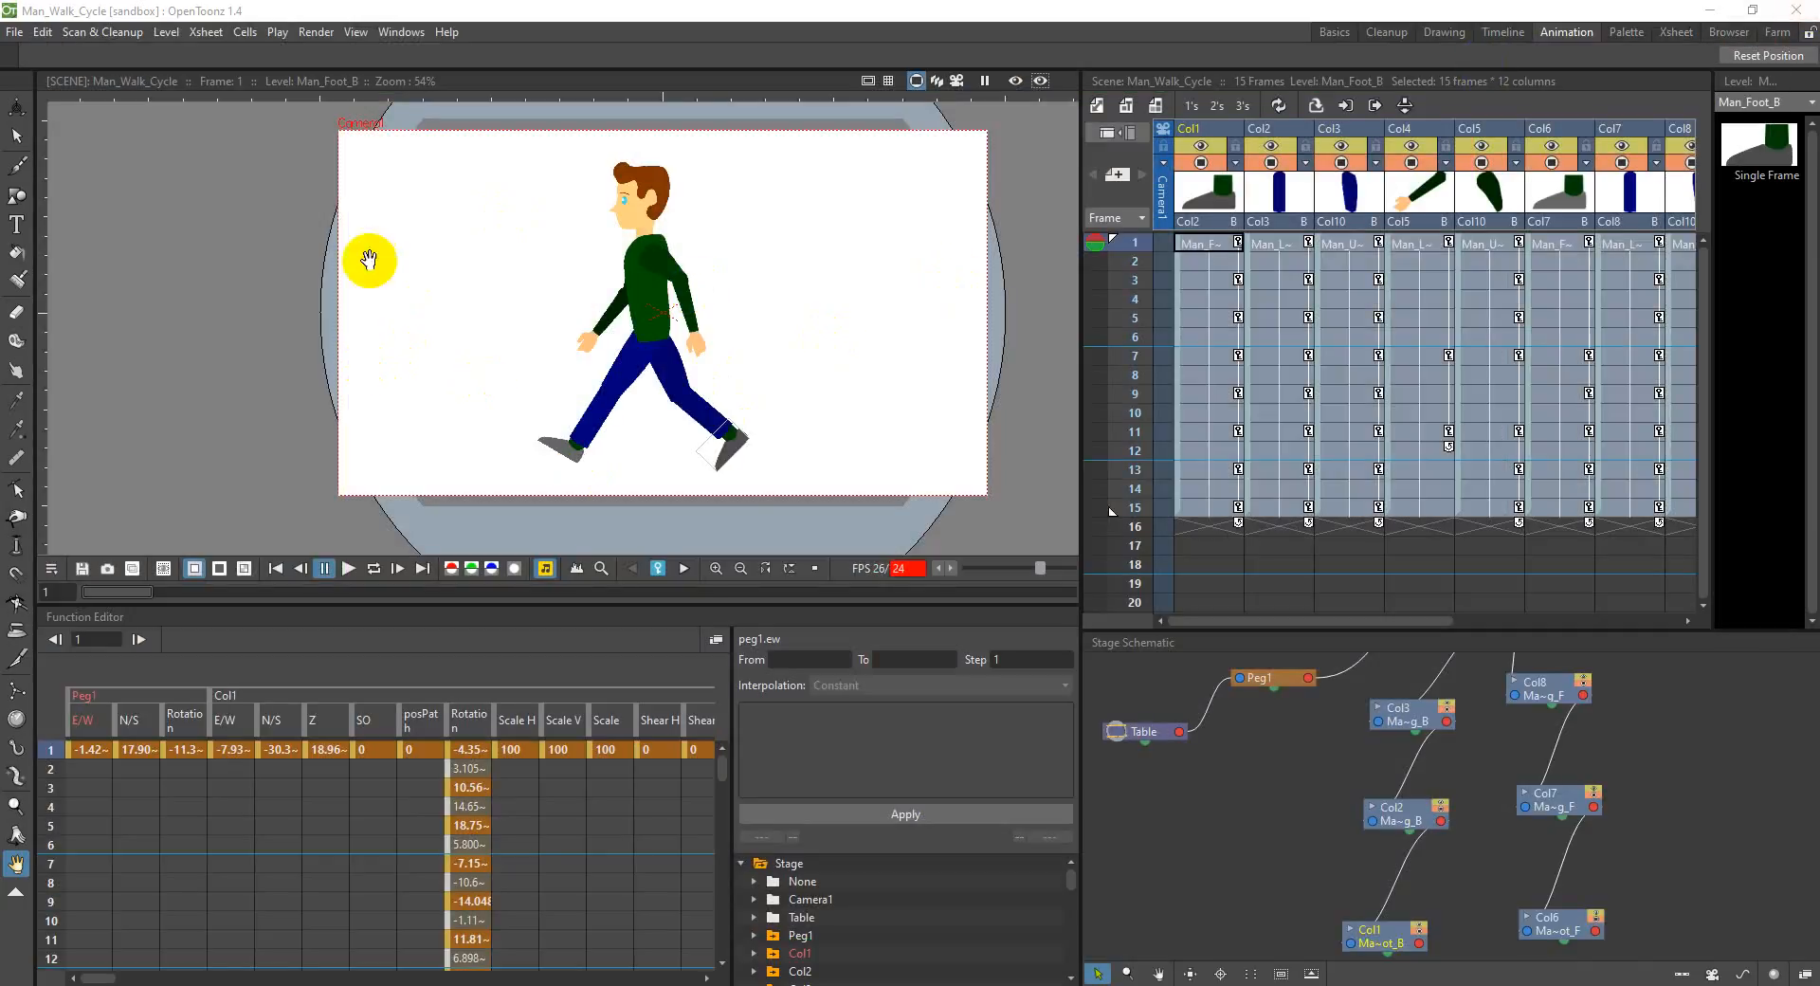
pyautogui.click(402, 575)
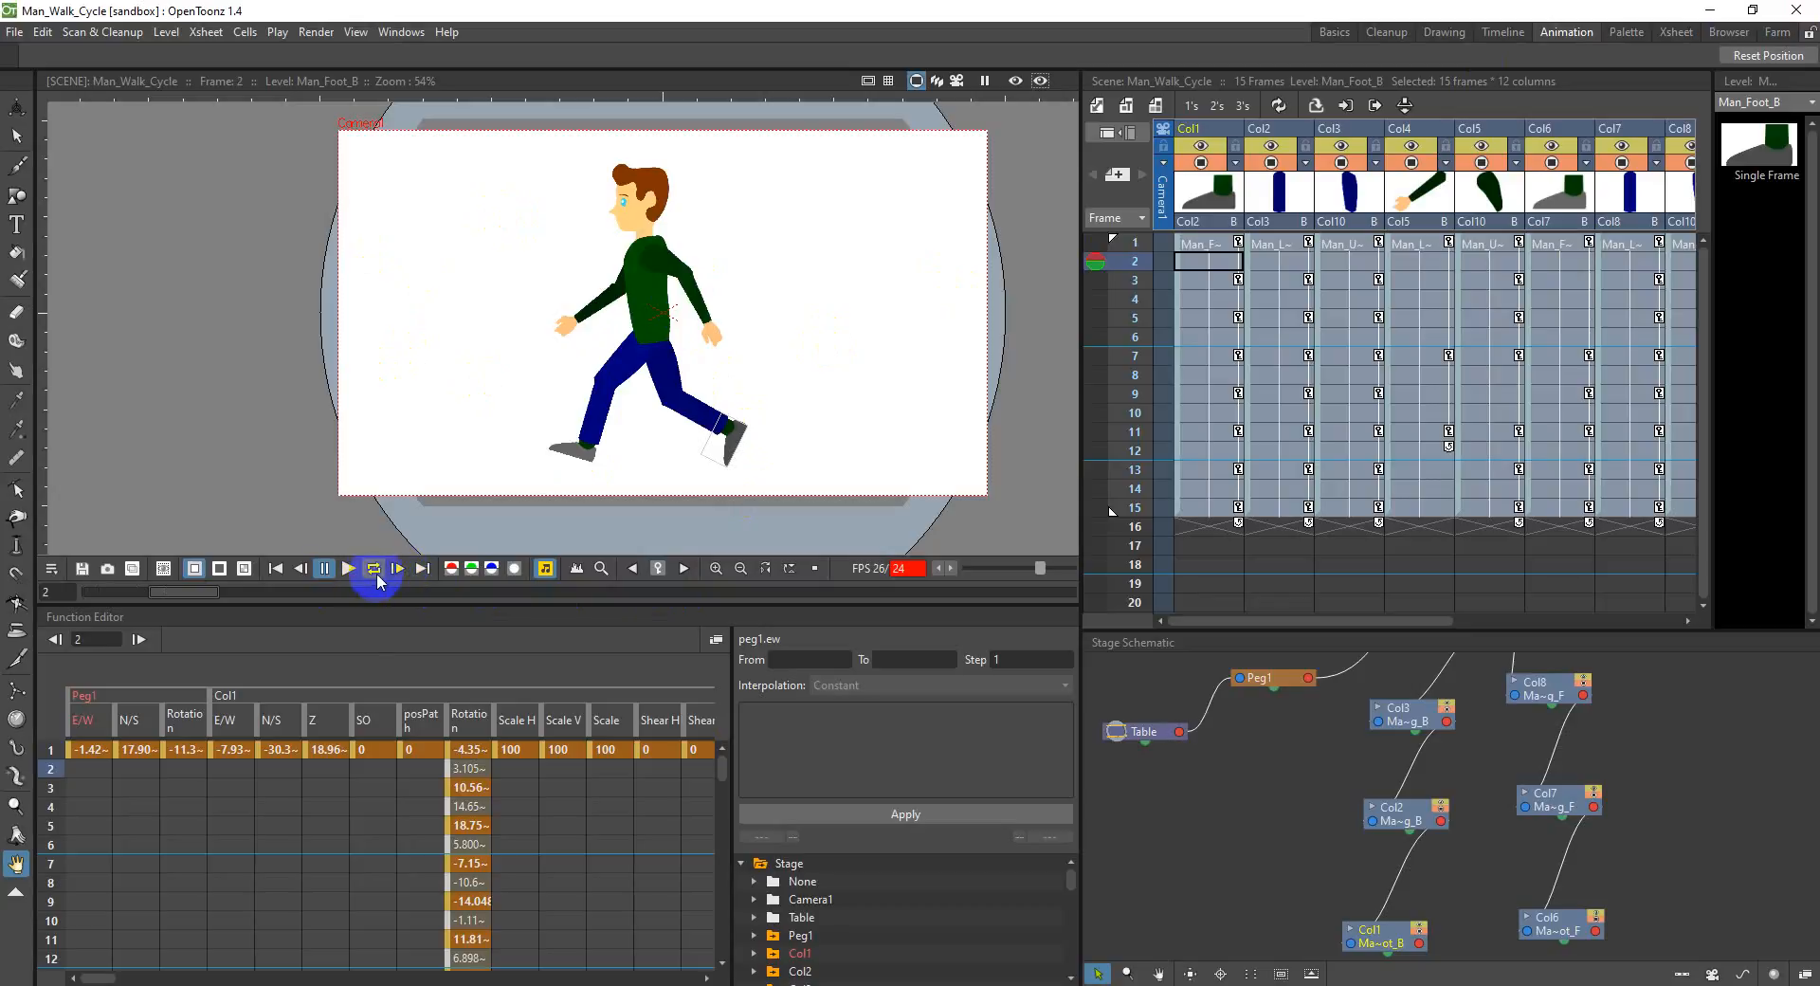
pyautogui.click(1199, 249)
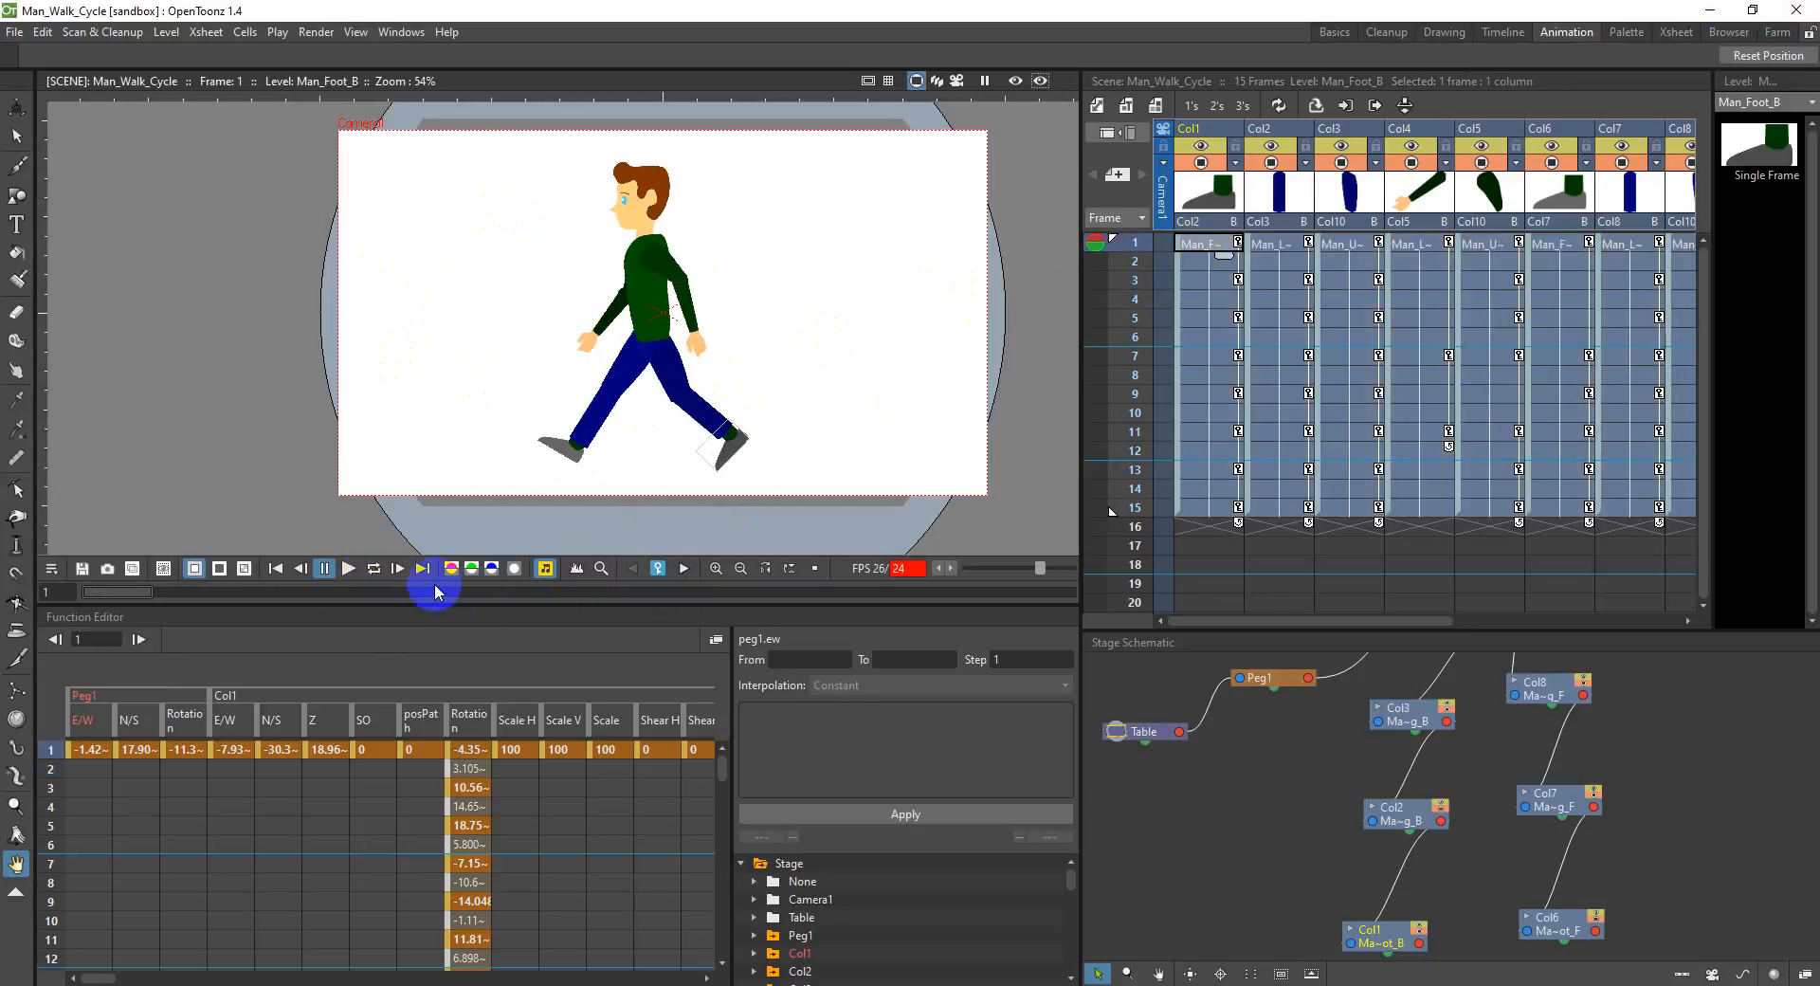
pyautogui.click(374, 568)
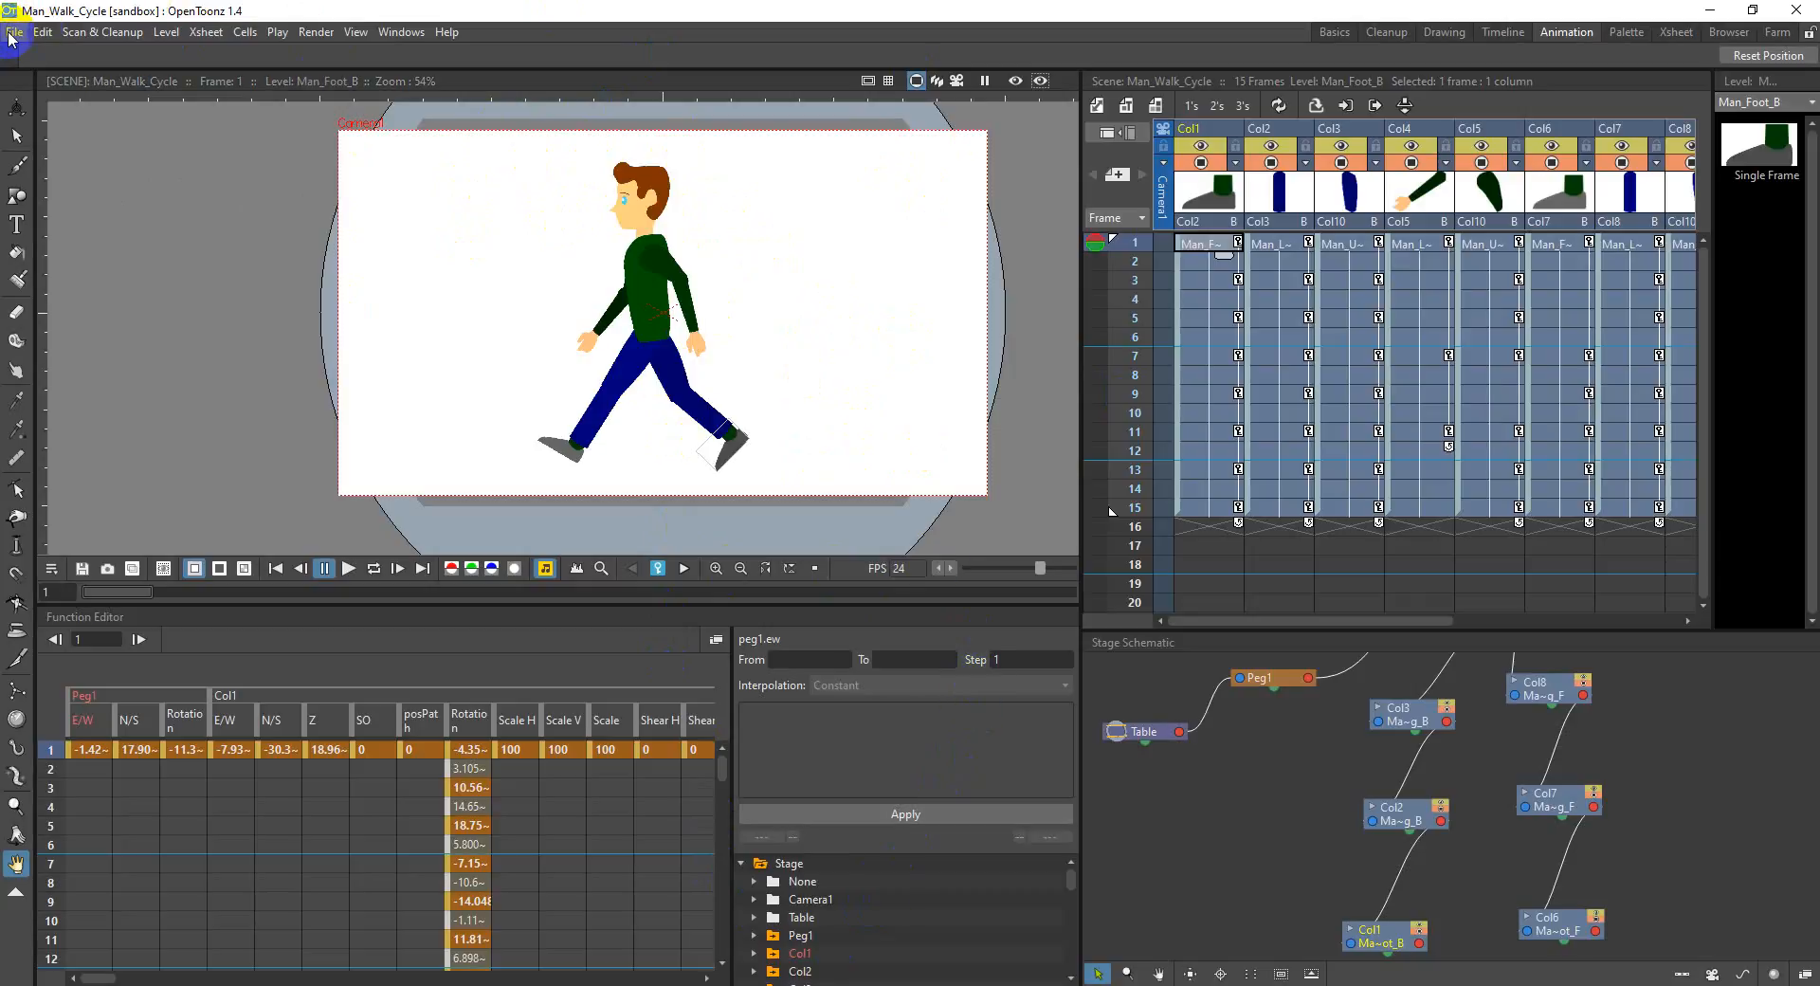
# Step: Open the output settings and examine the available render file formats, leaving avi selected and closing the dialog
pyautogui.click(316, 32)
pyautogui.click(417, 119)
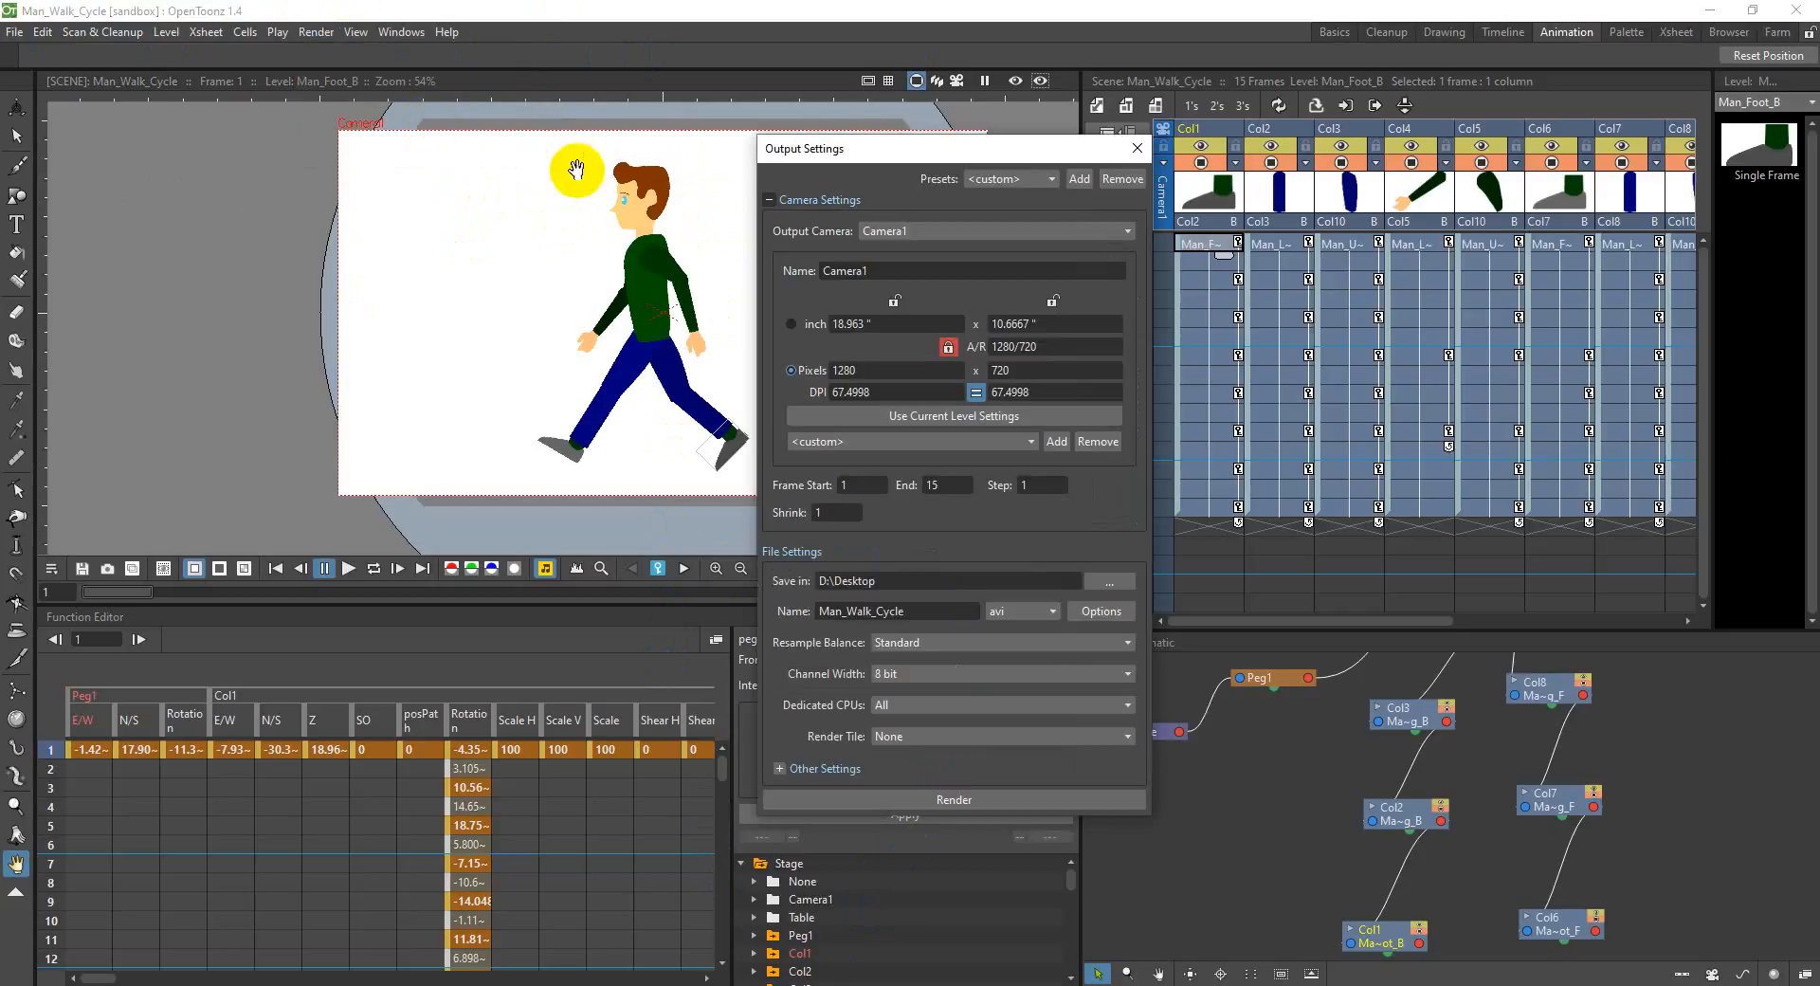
pyautogui.scroll(-1, 963, 647)
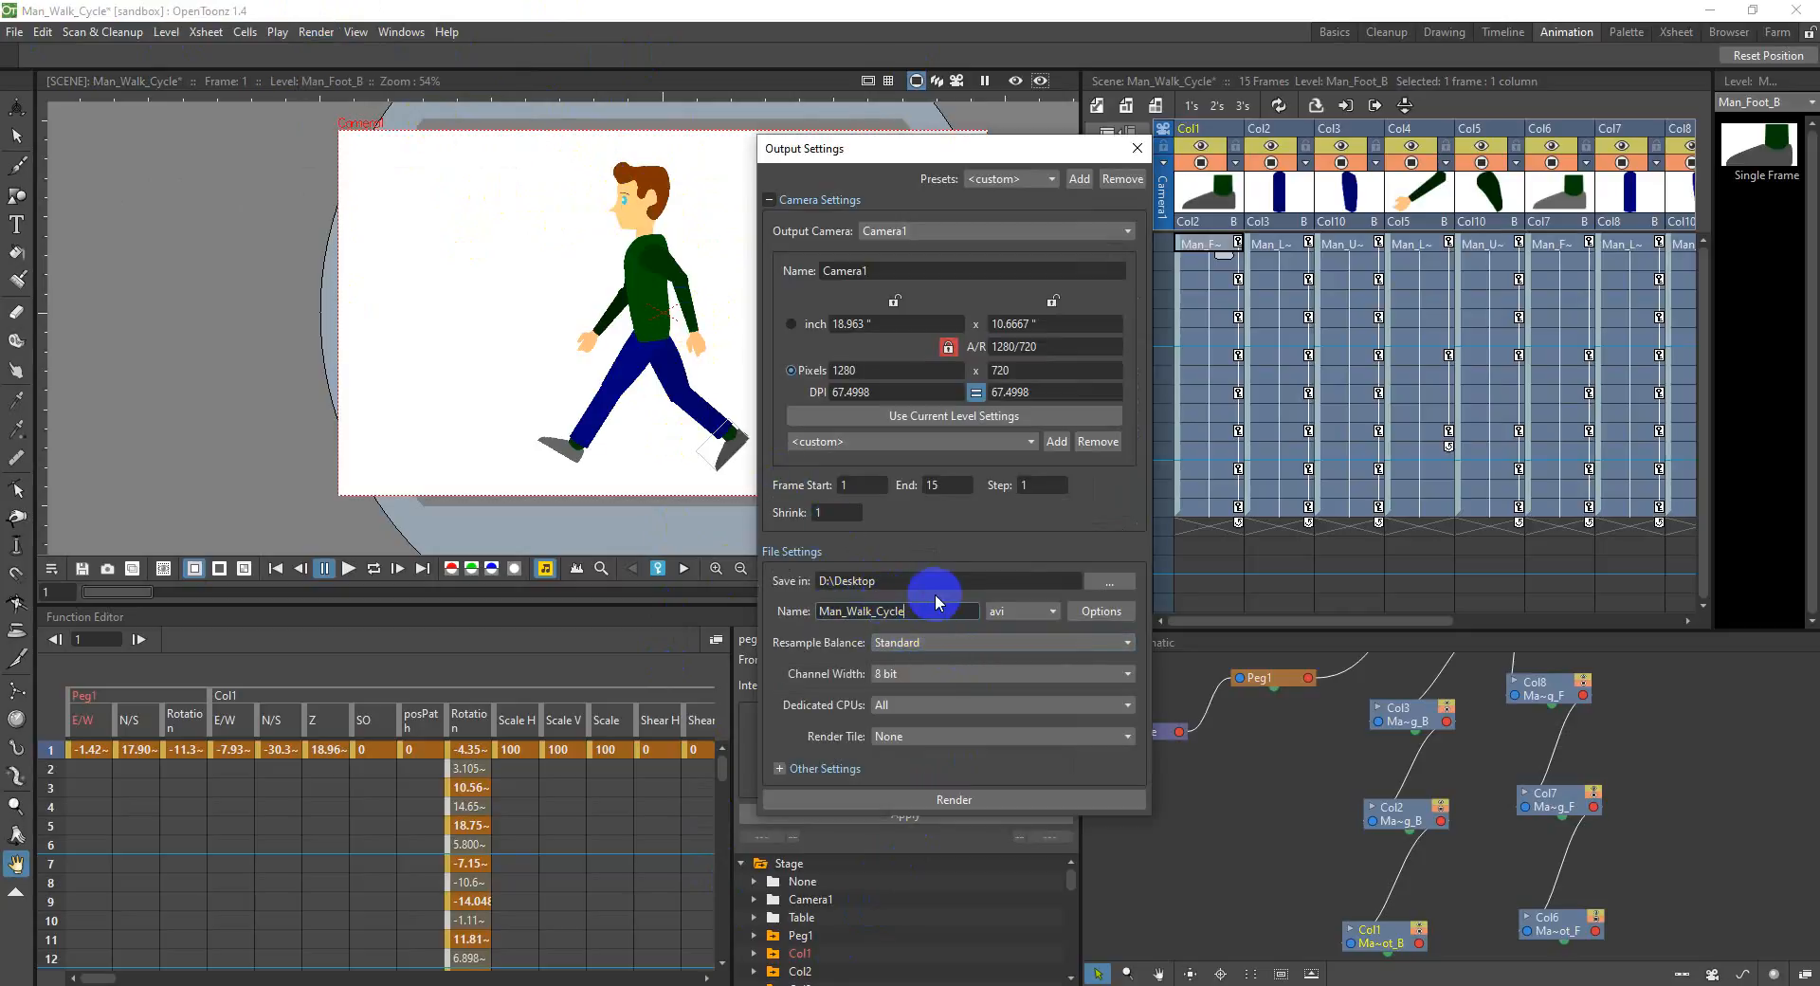
pyautogui.click(1000, 610)
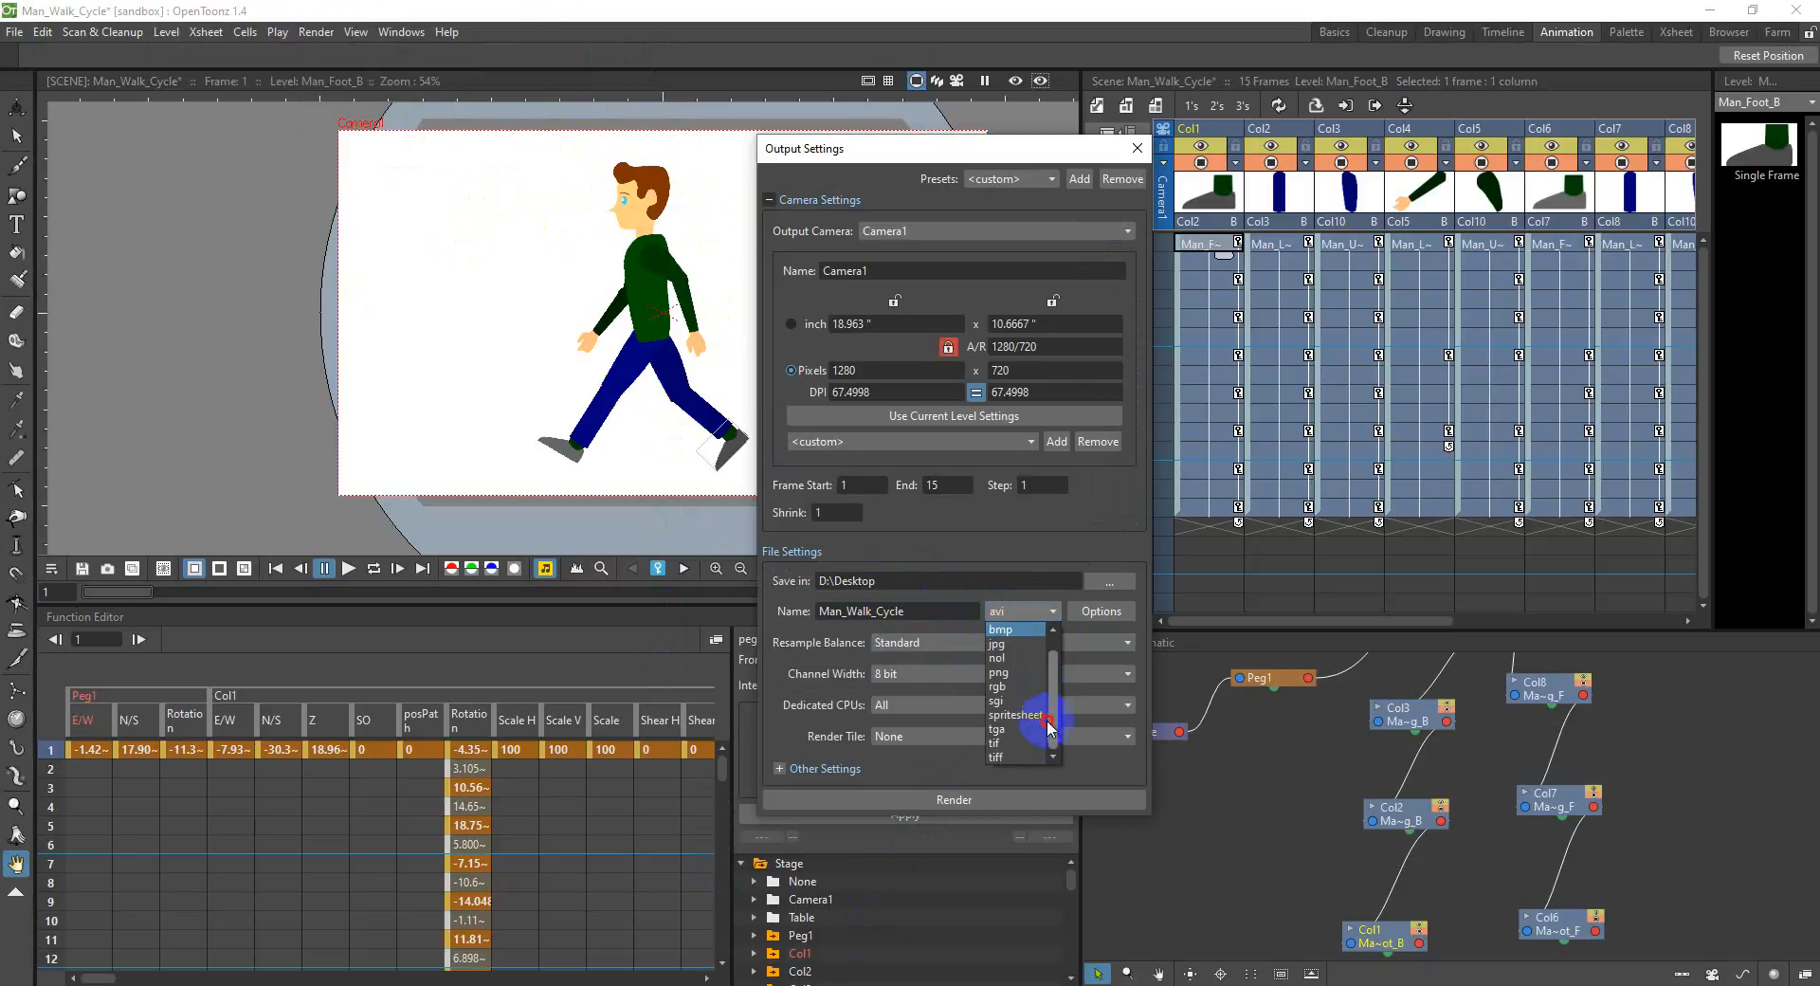
pyautogui.moveTo(1055, 663); pyautogui.dragTo(1048, 637)
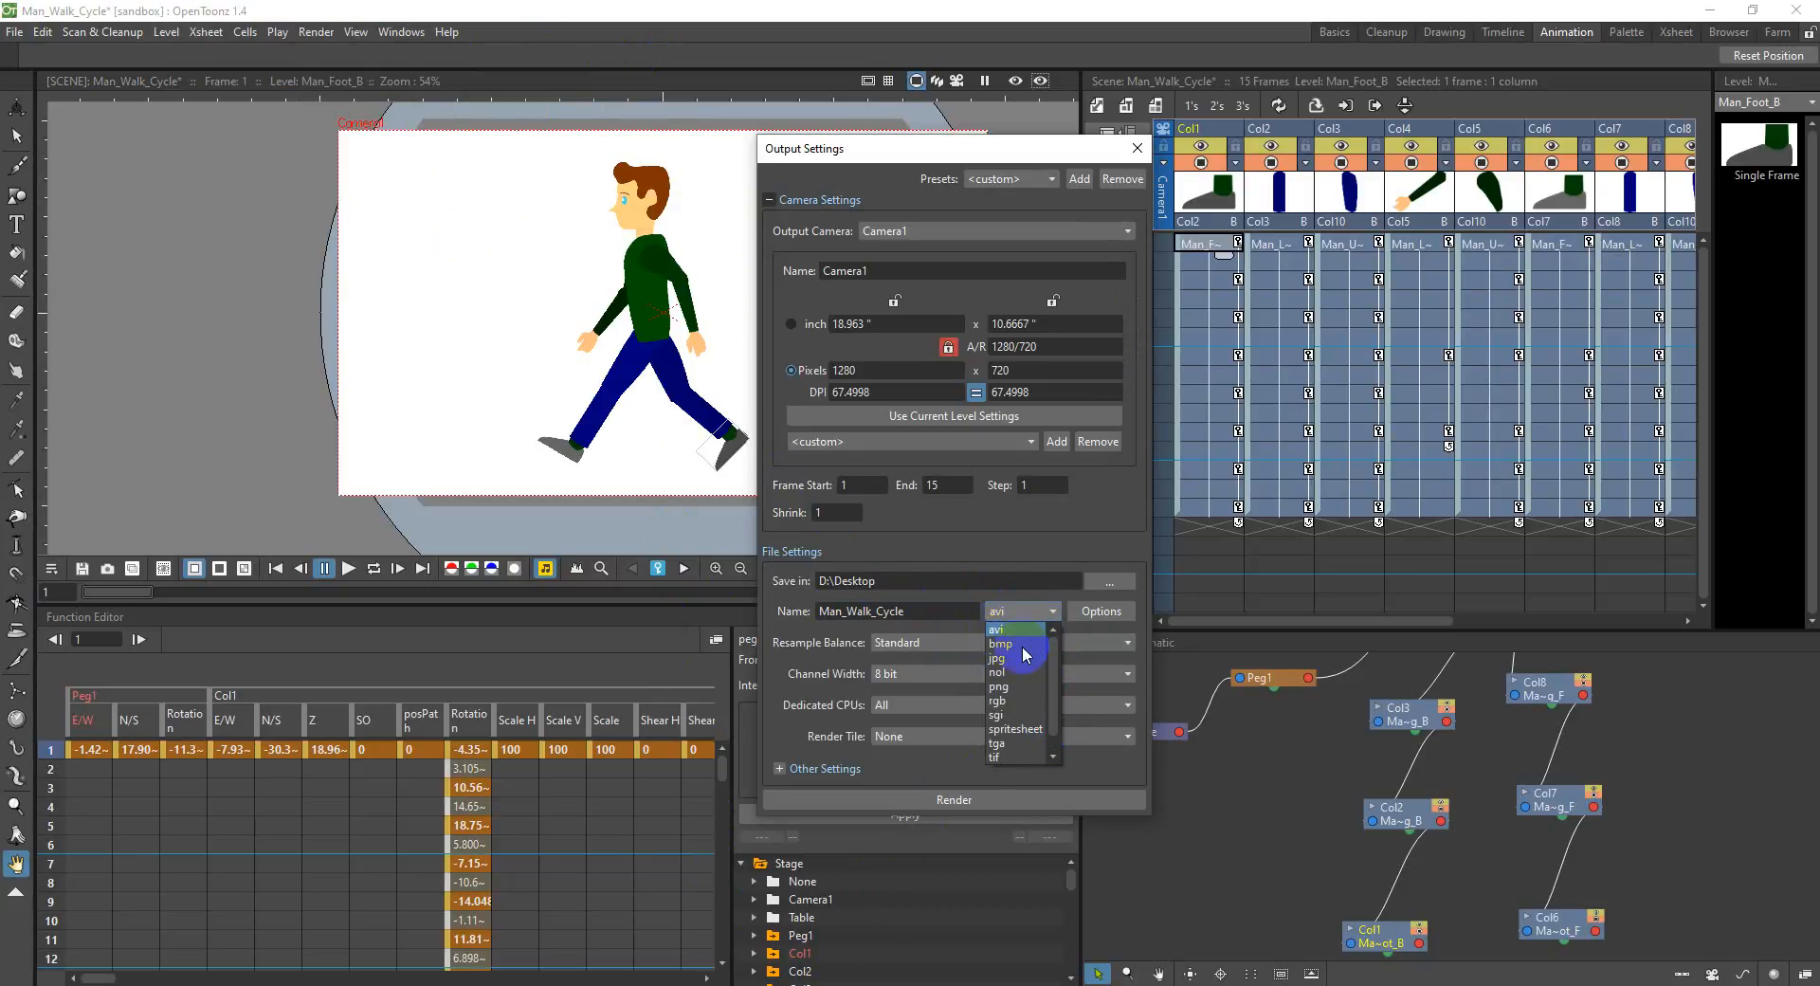
pyautogui.scroll(-1, 1030, 740)
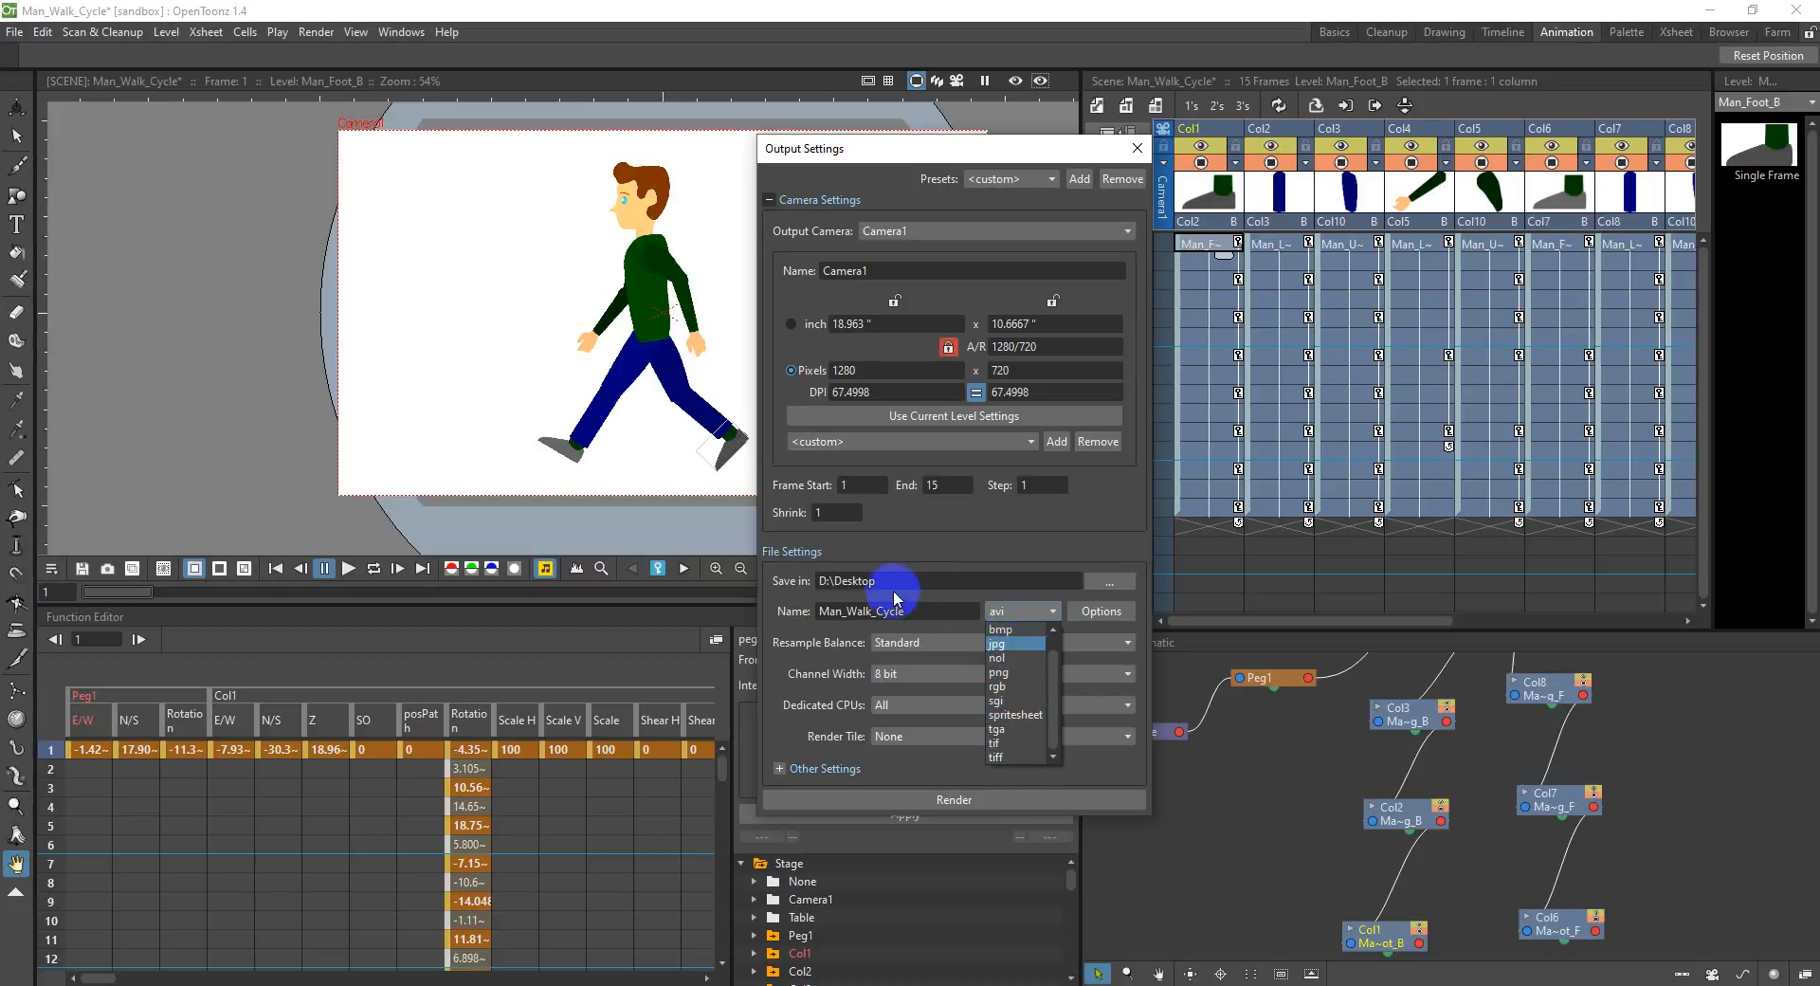
pyautogui.click(937, 611)
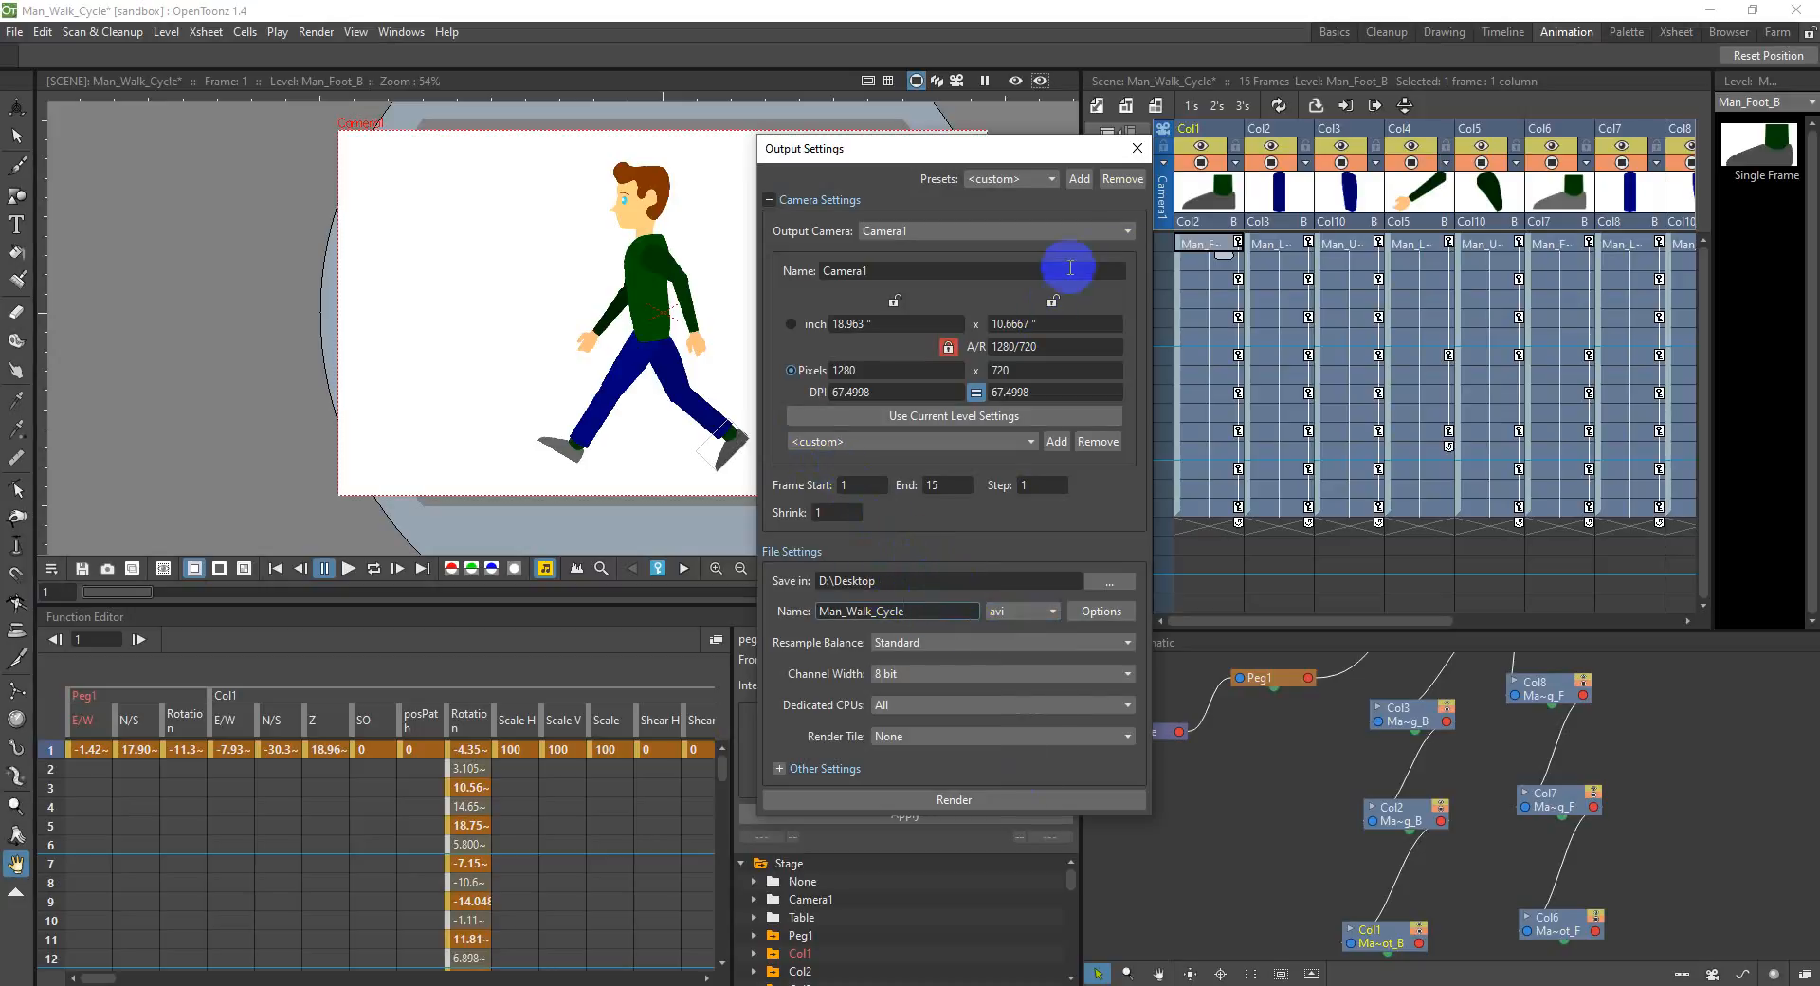
pyautogui.click(1137, 149)
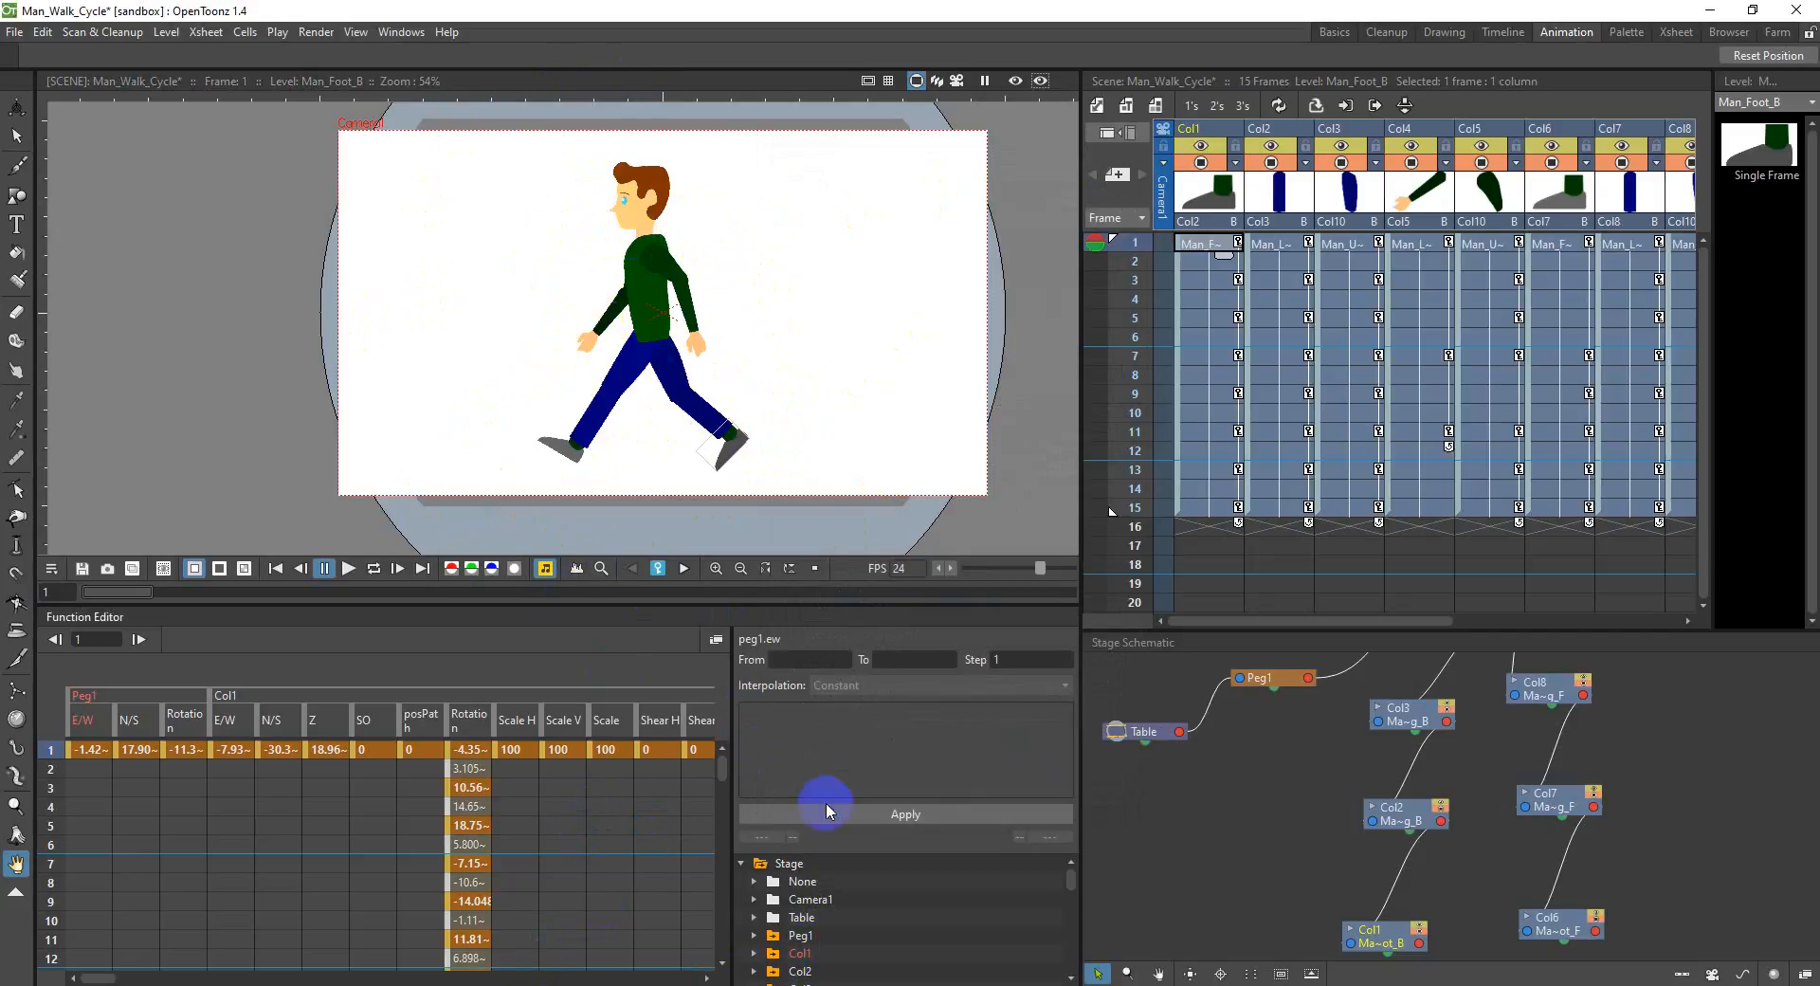
# Step: Switch to Chrome and open the download page of the FFmpeg website
pyautogui.click(537, 985)
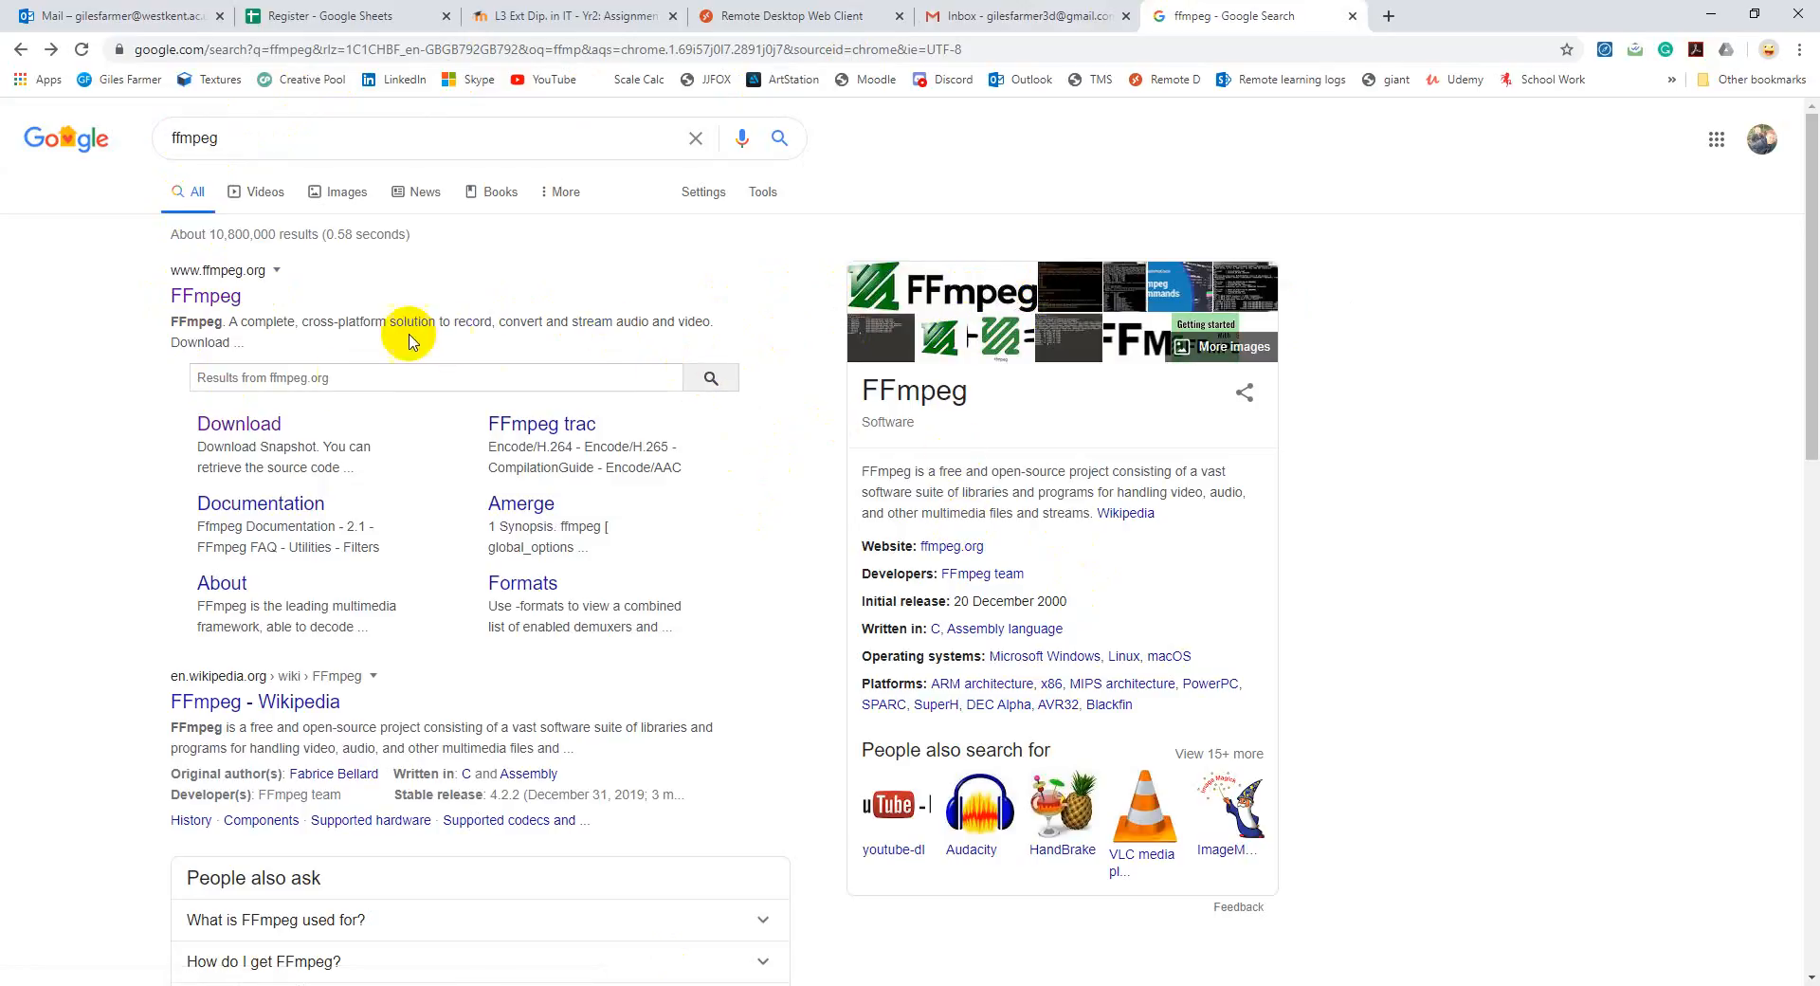
pyautogui.click(223, 302)
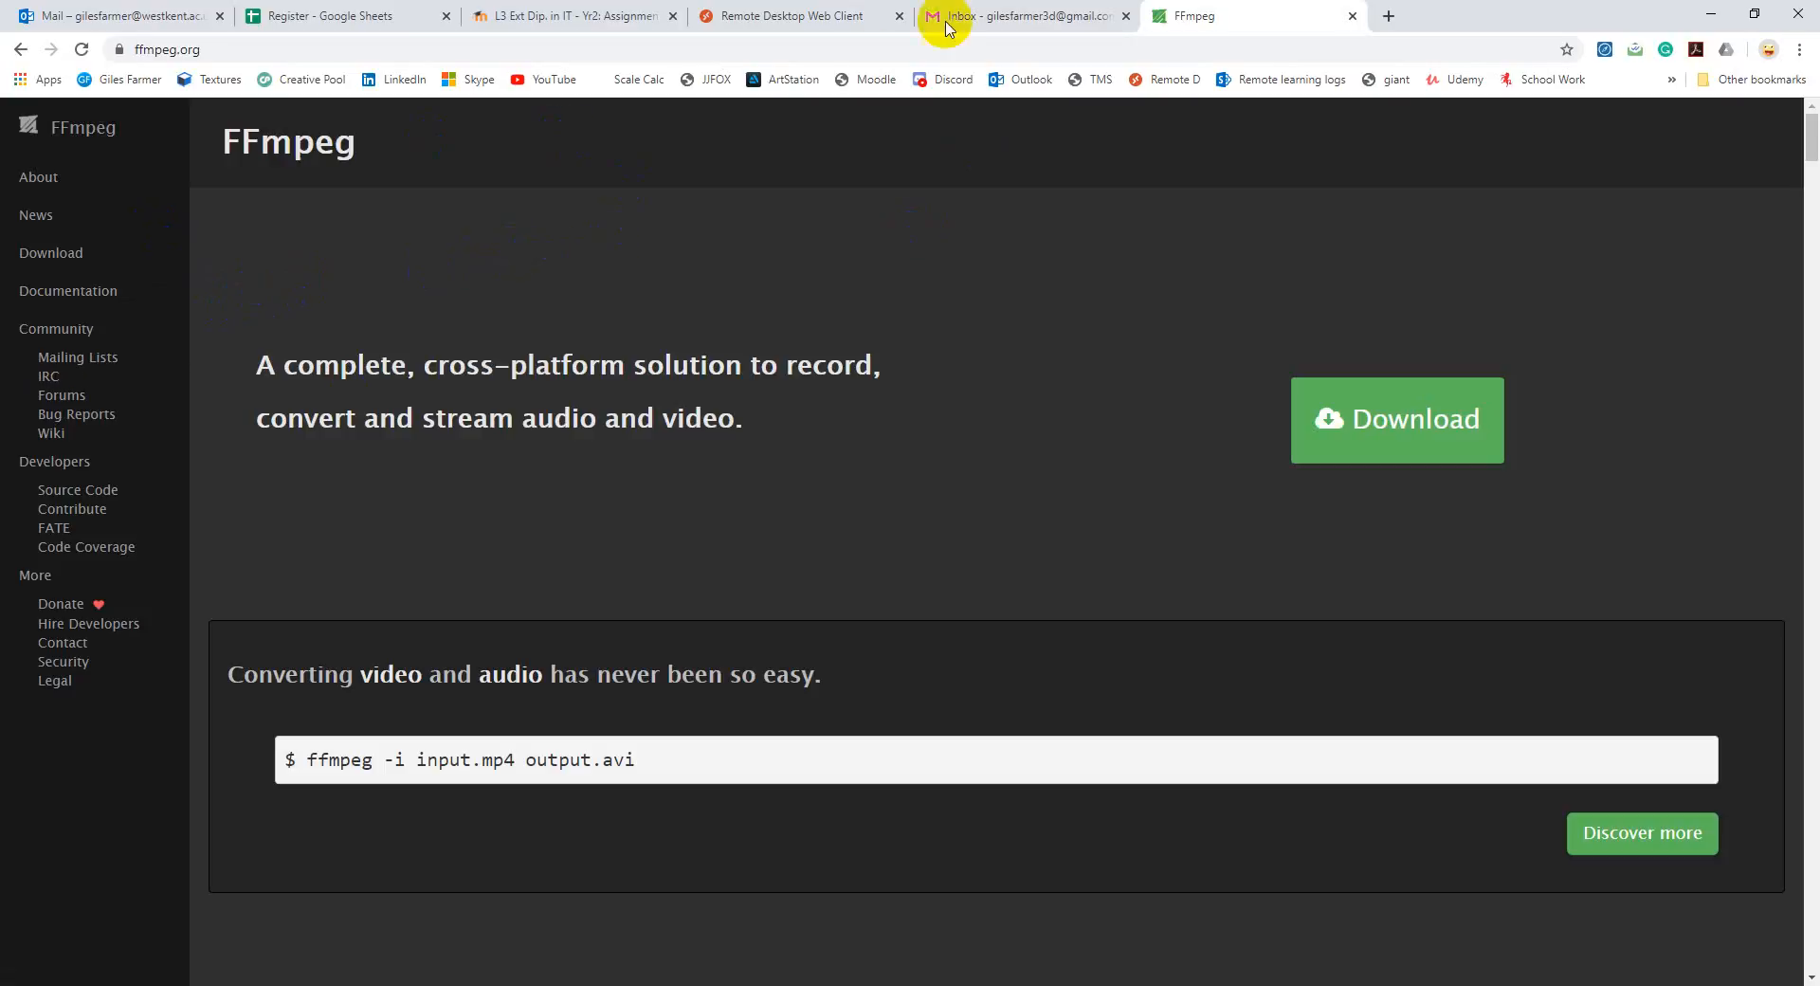
pyautogui.click(55, 254)
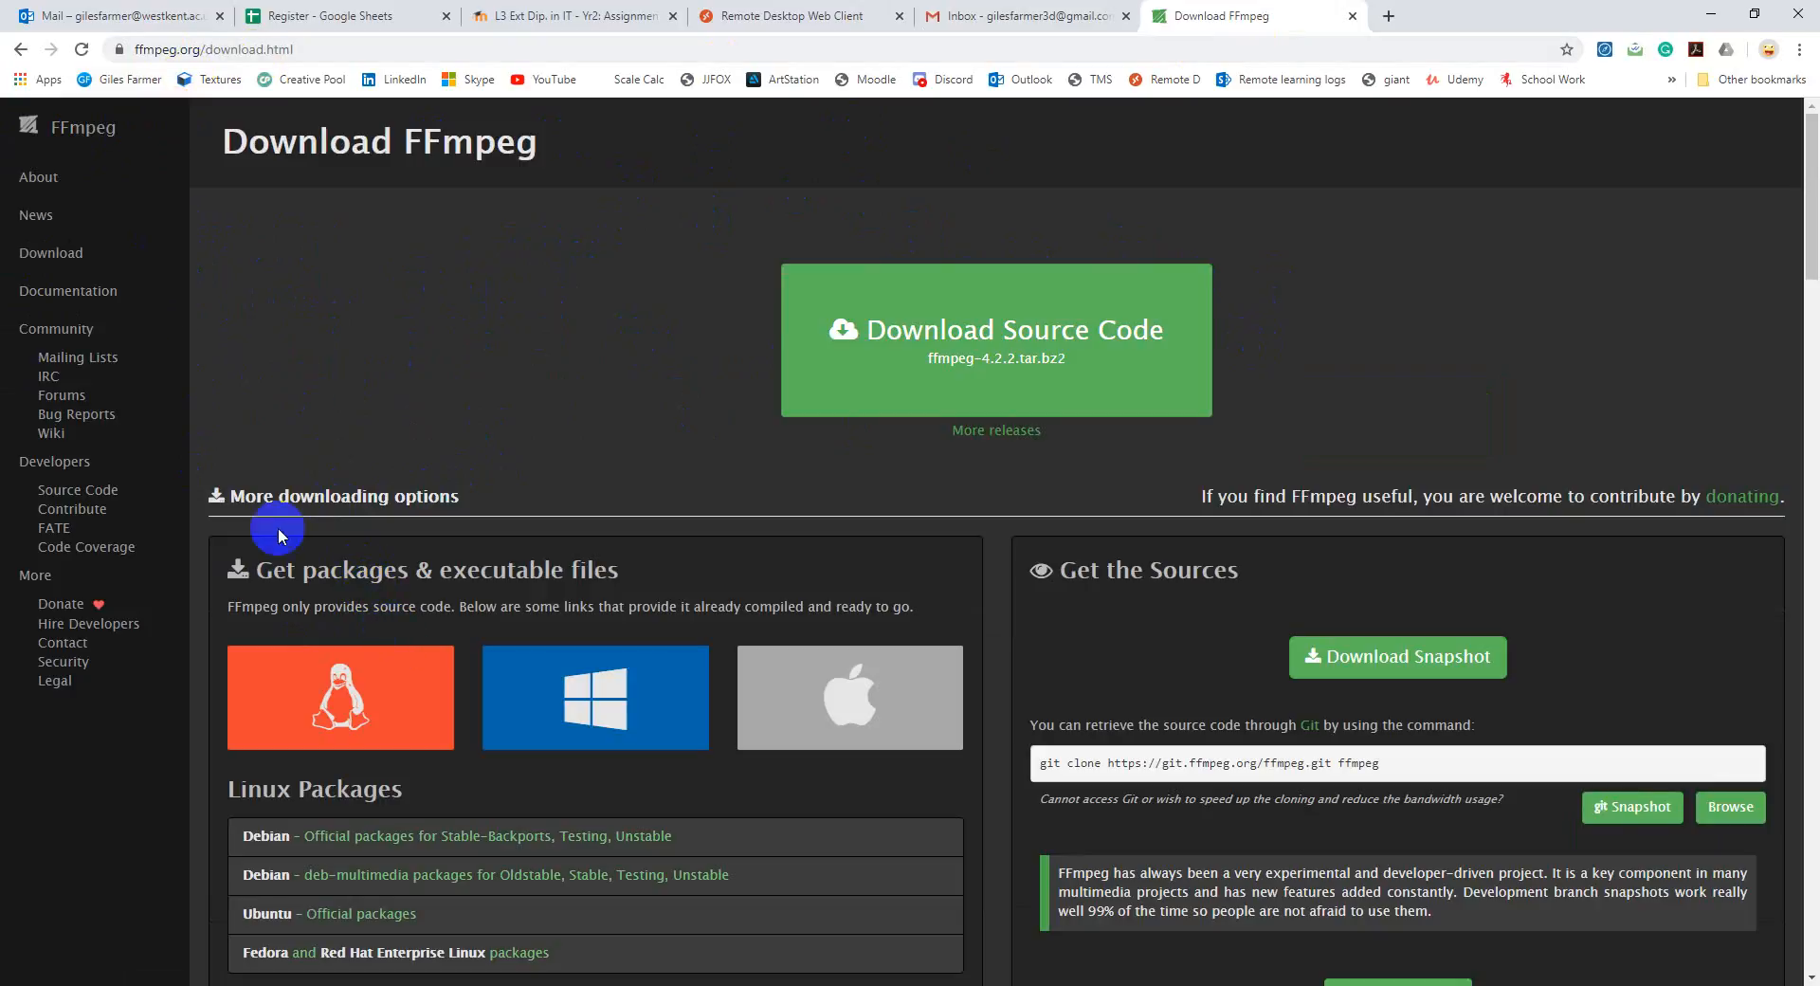
# Step: Examine the Windows and macOS packages on the FFmpeg download page, including the ZIP option on the macOS static binaries page
pyautogui.scroll(-1, 427, 625)
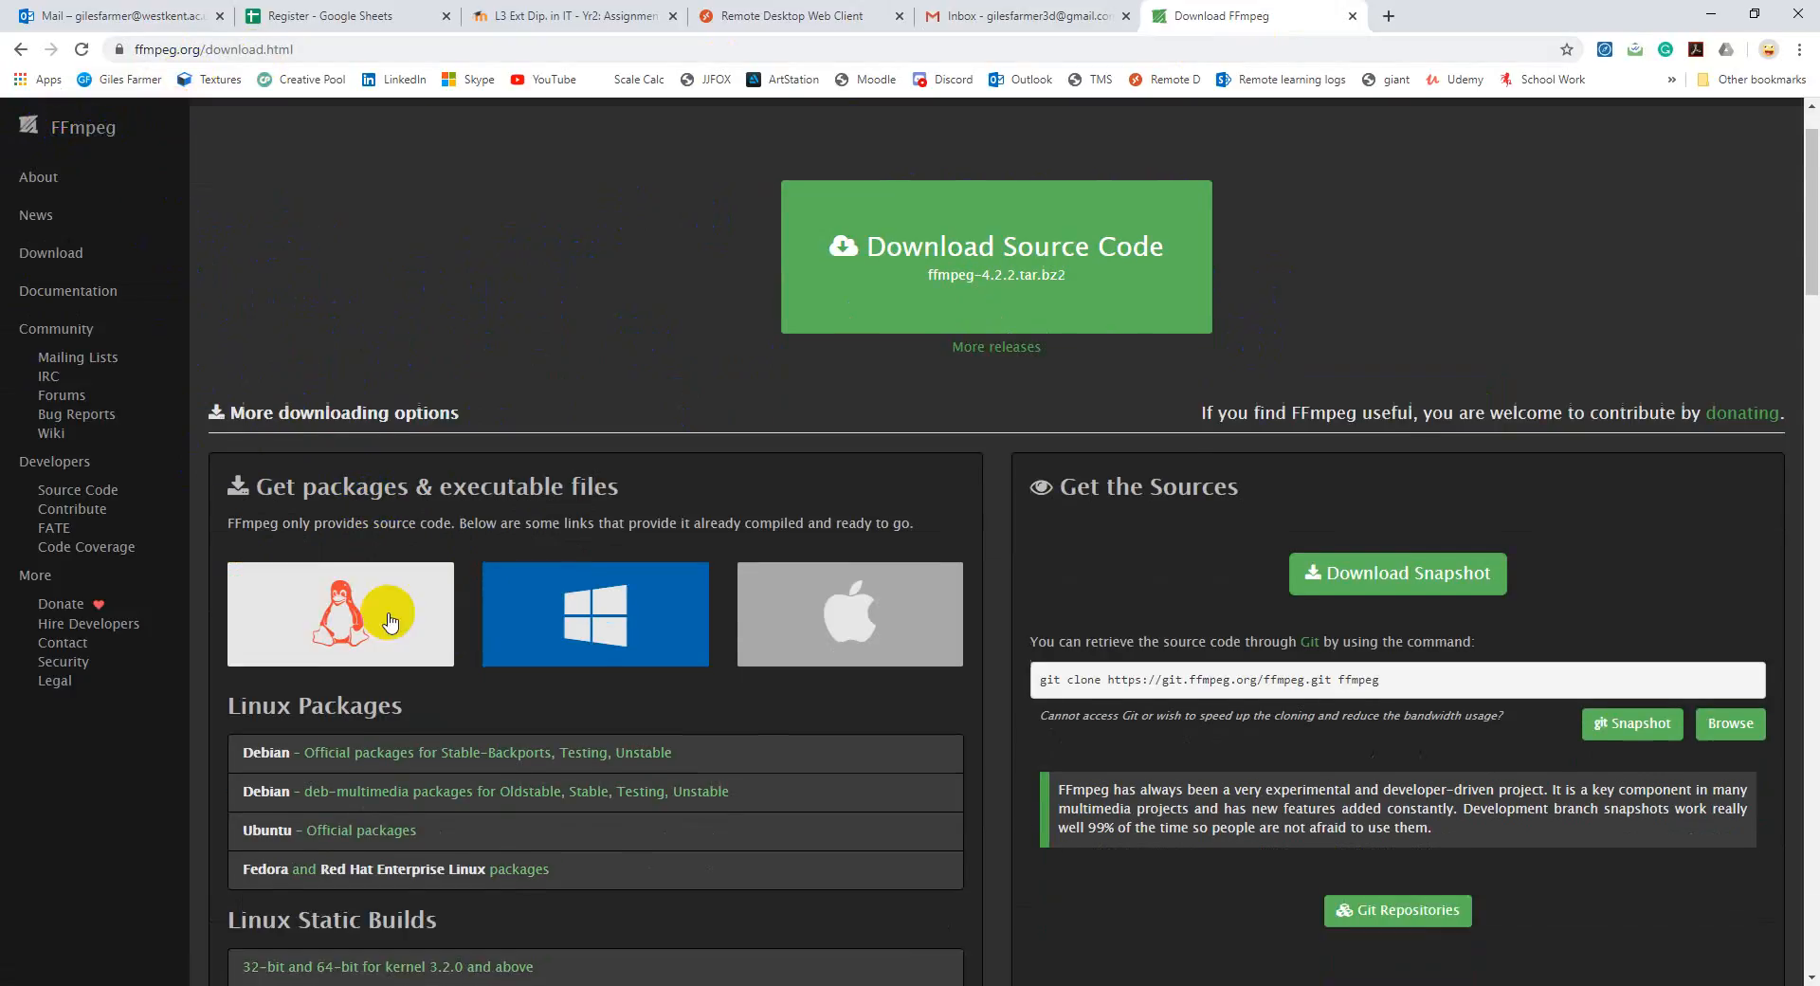
pyautogui.click(541, 609)
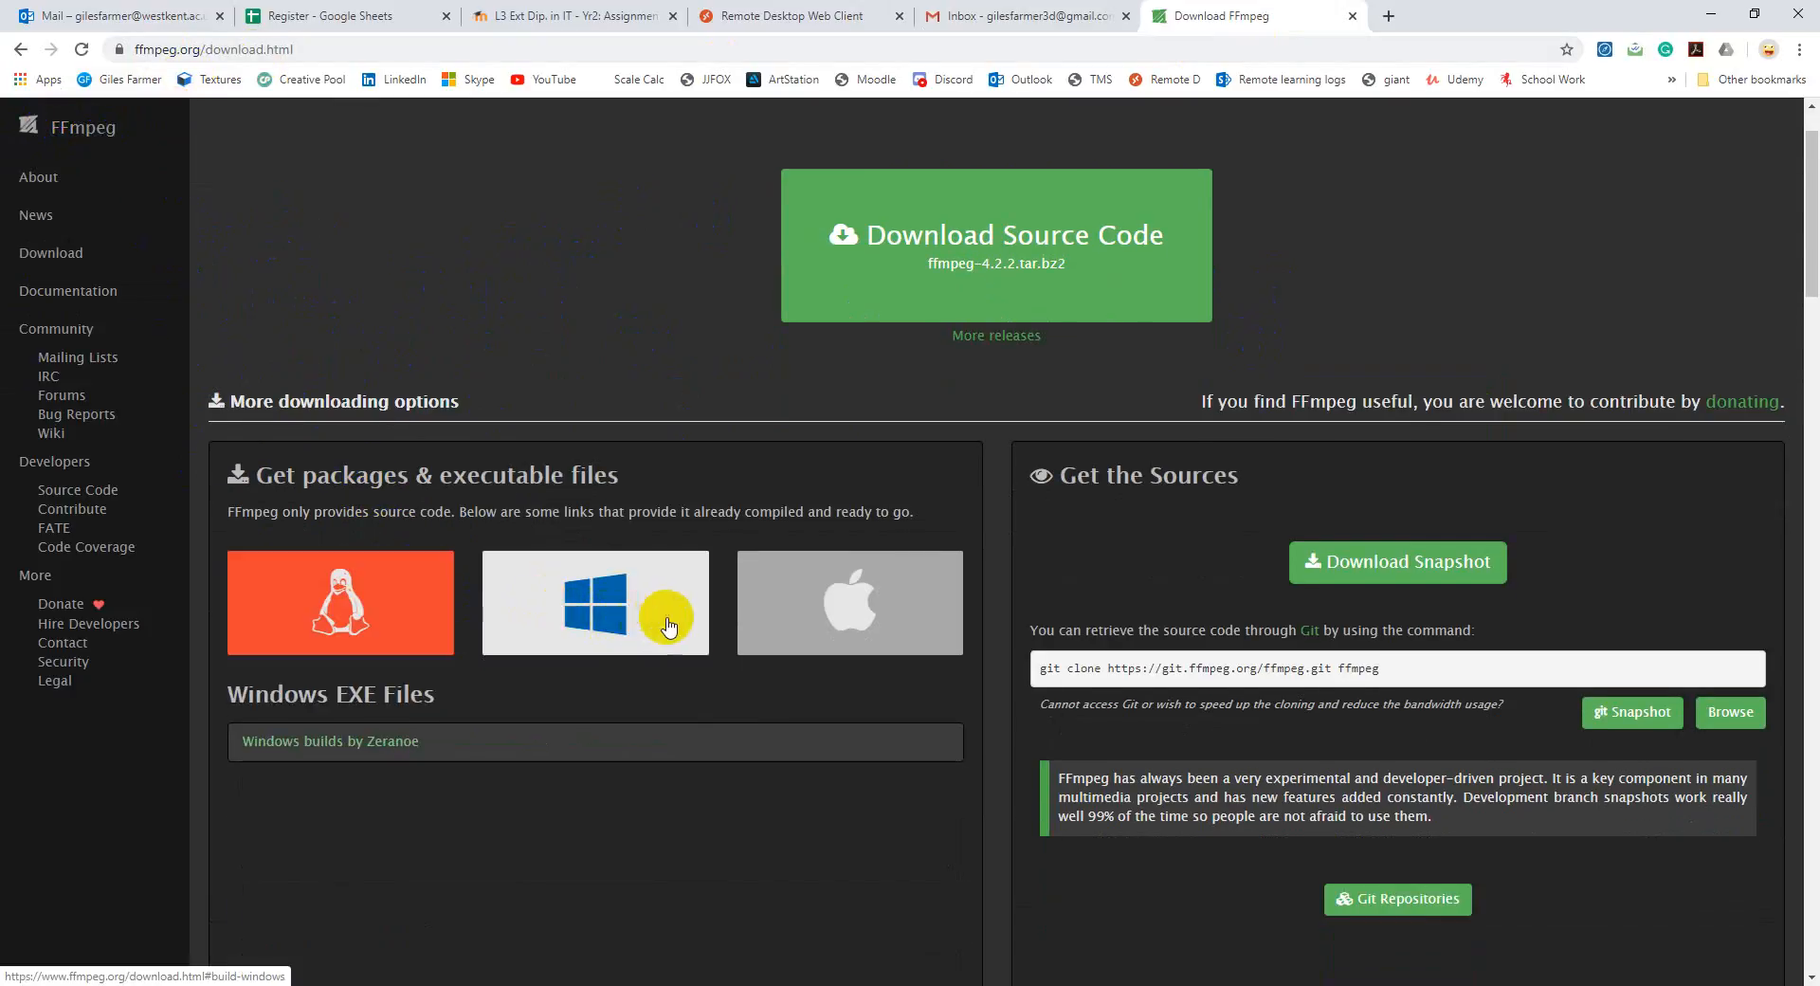
pyautogui.moveTo(803, 616)
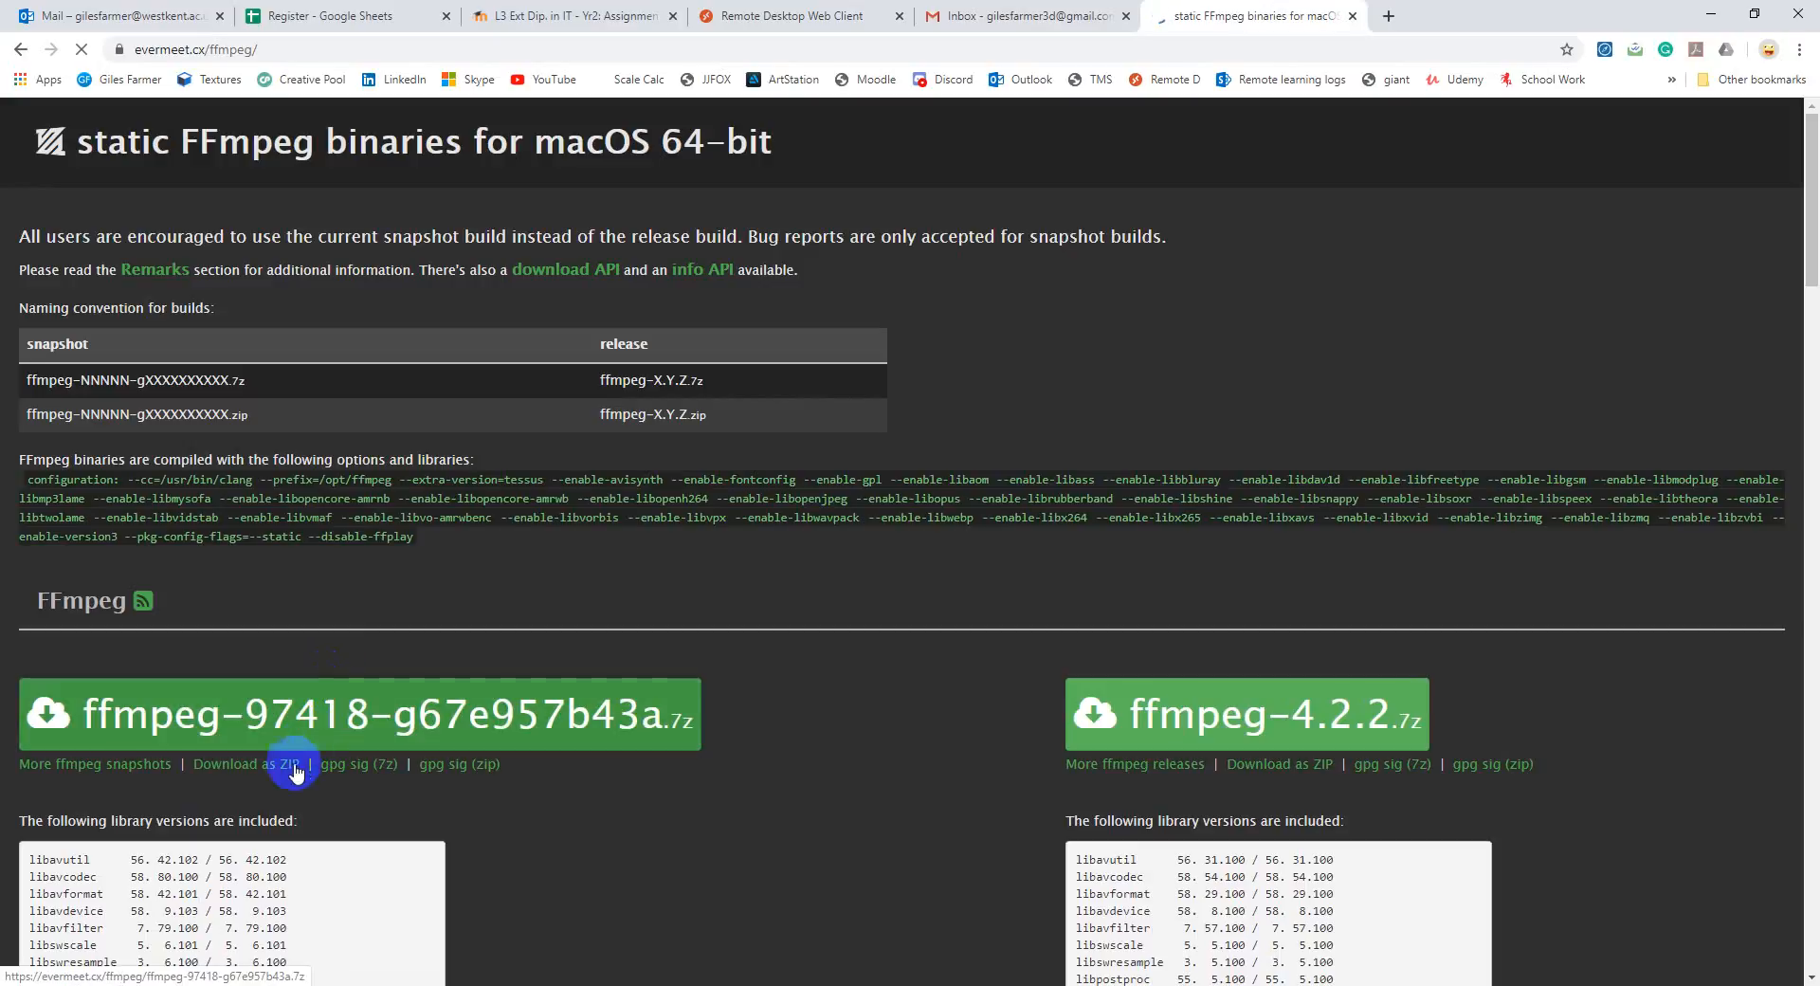
pyautogui.scroll(-1, 252, 697)
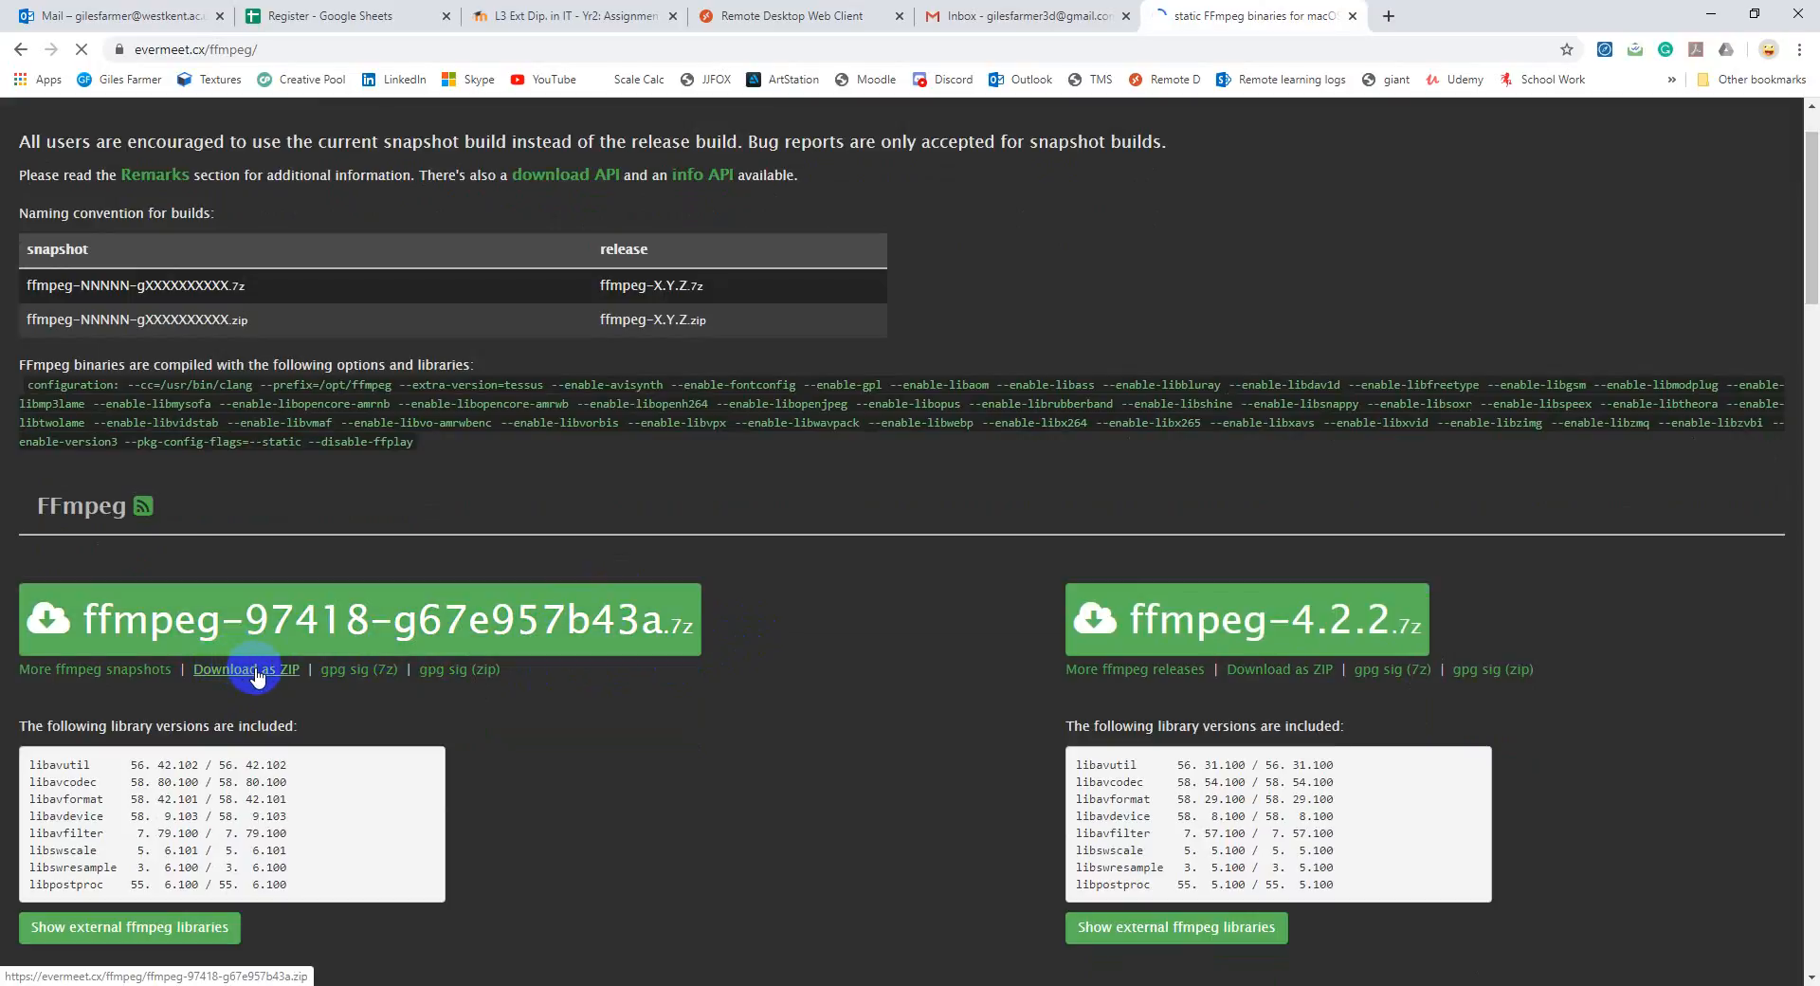
pyautogui.scroll(-1, 256, 675)
pyautogui.click(258, 580)
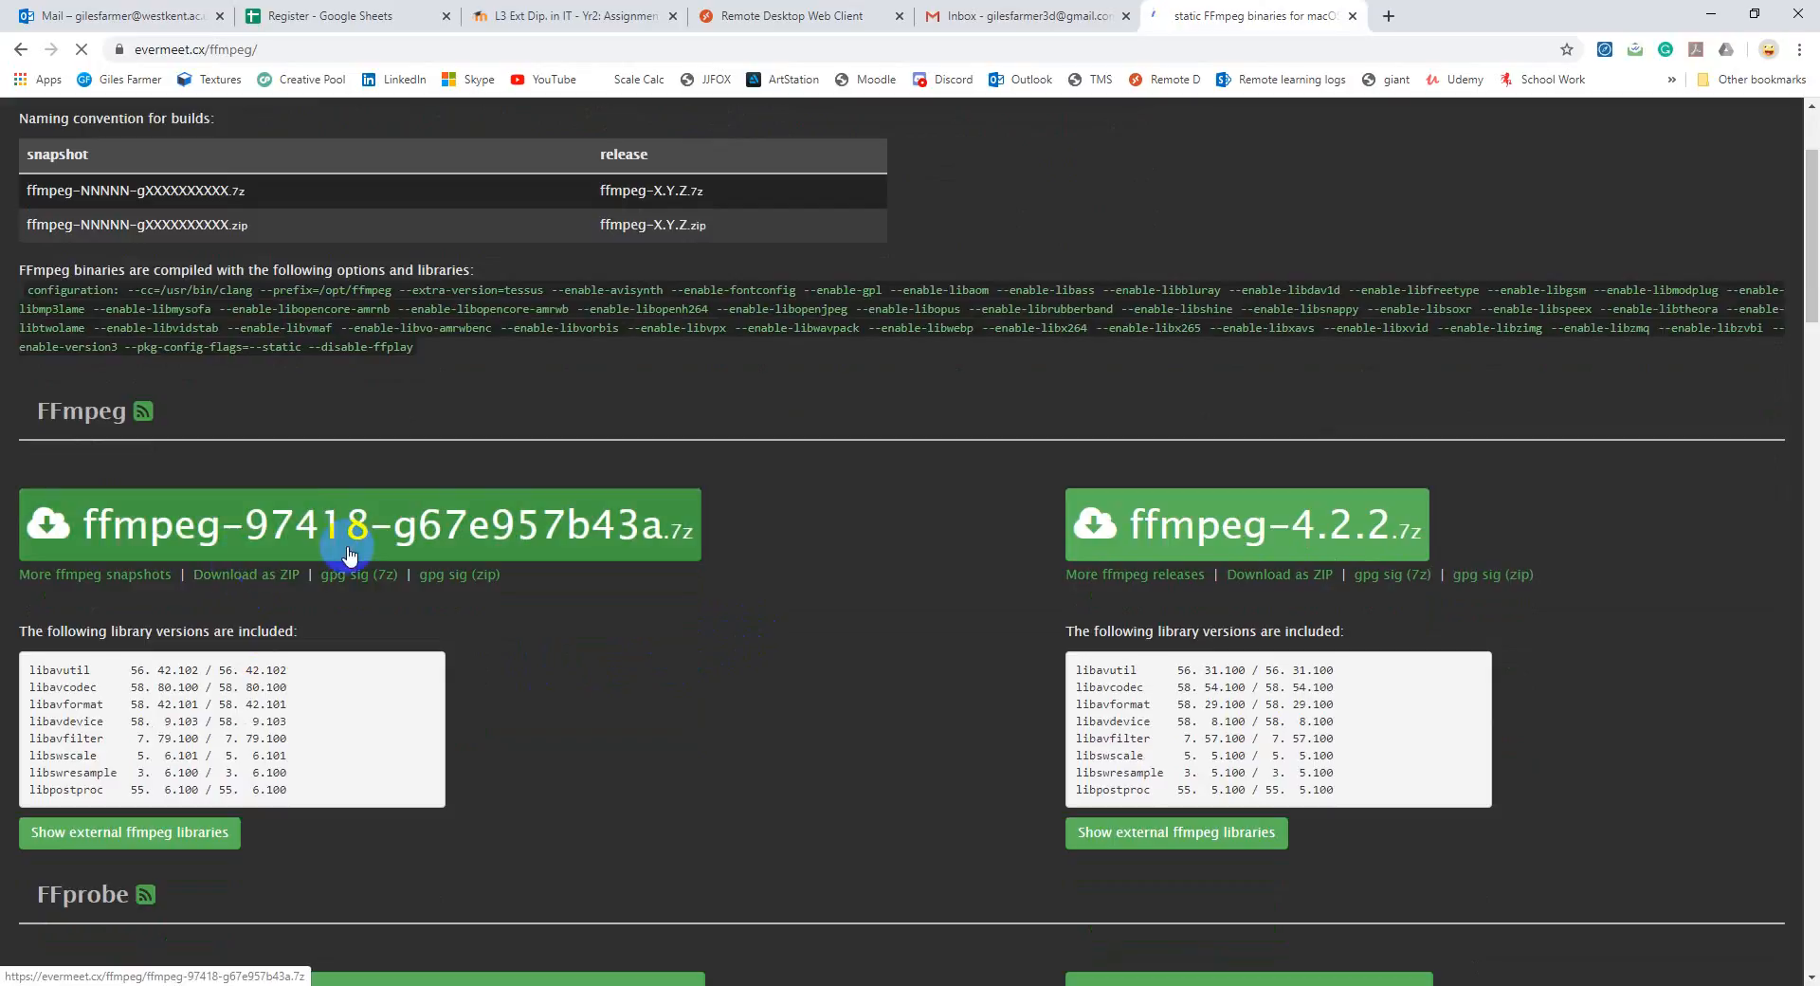
# Step: Download the 20200420-cacdac8 Windows 64-bit static build of FFmpeg from the Zeranoe builds page
pyautogui.hotkey('alt', 'Left')
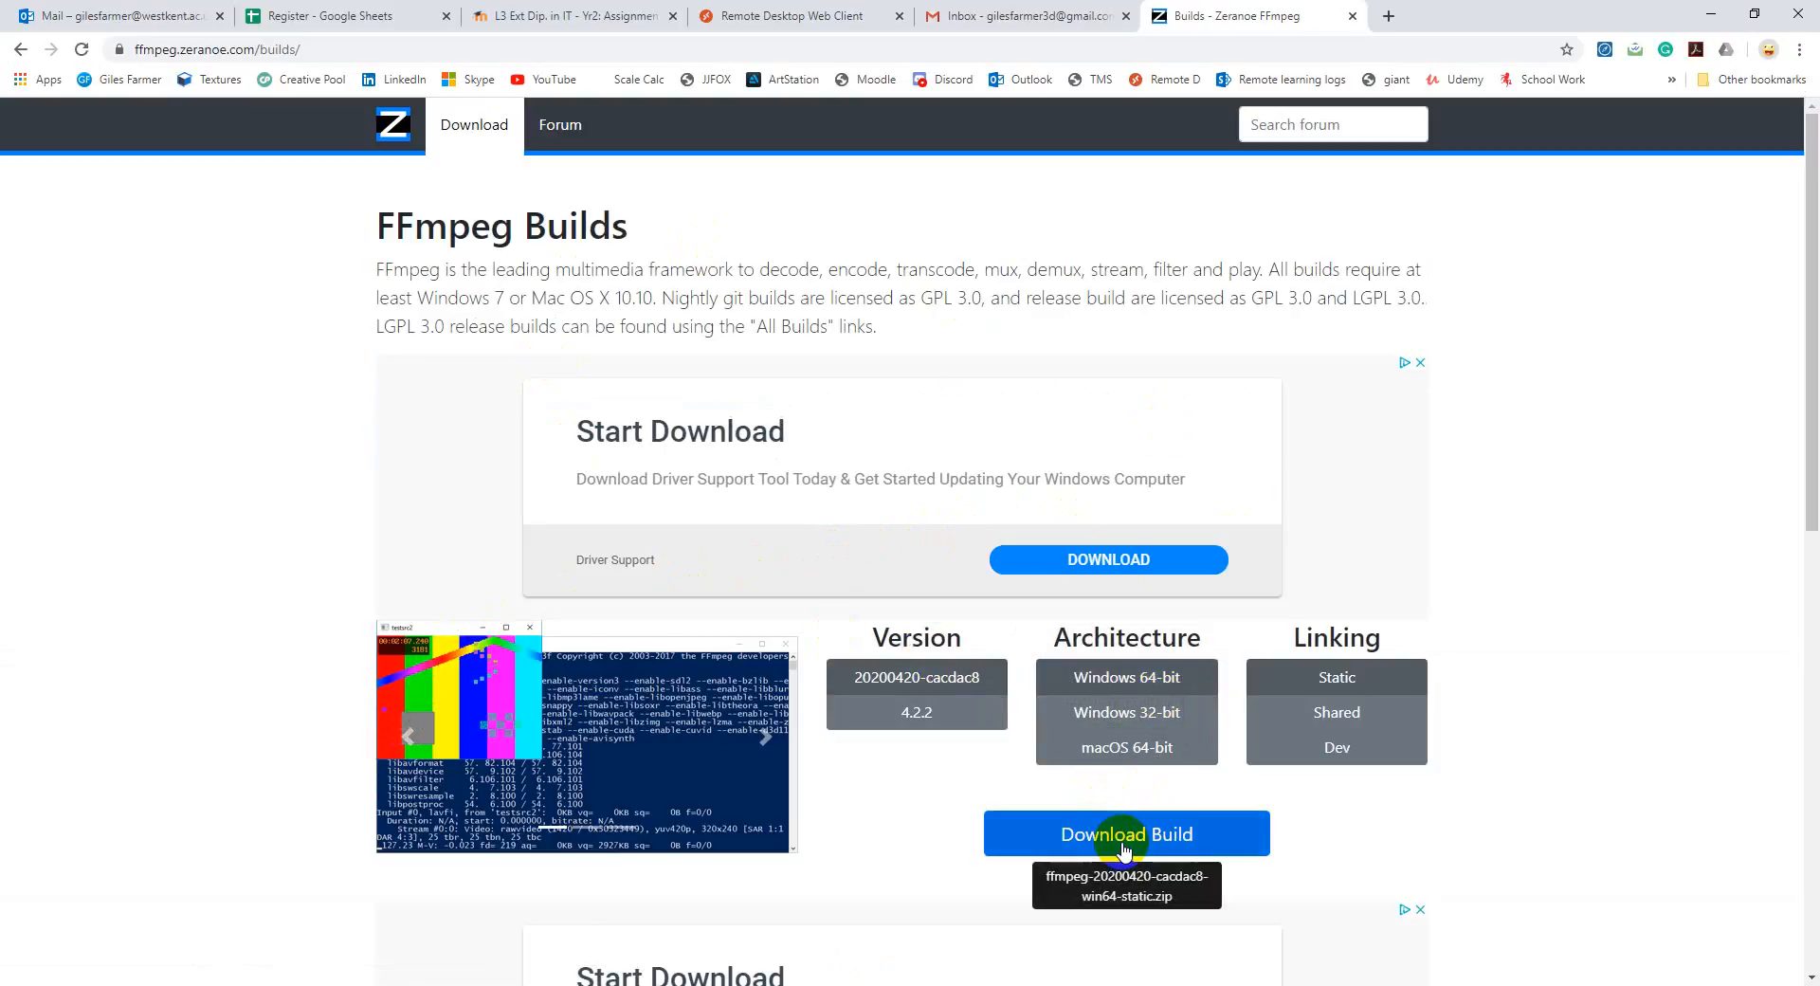
pyautogui.click(1086, 836)
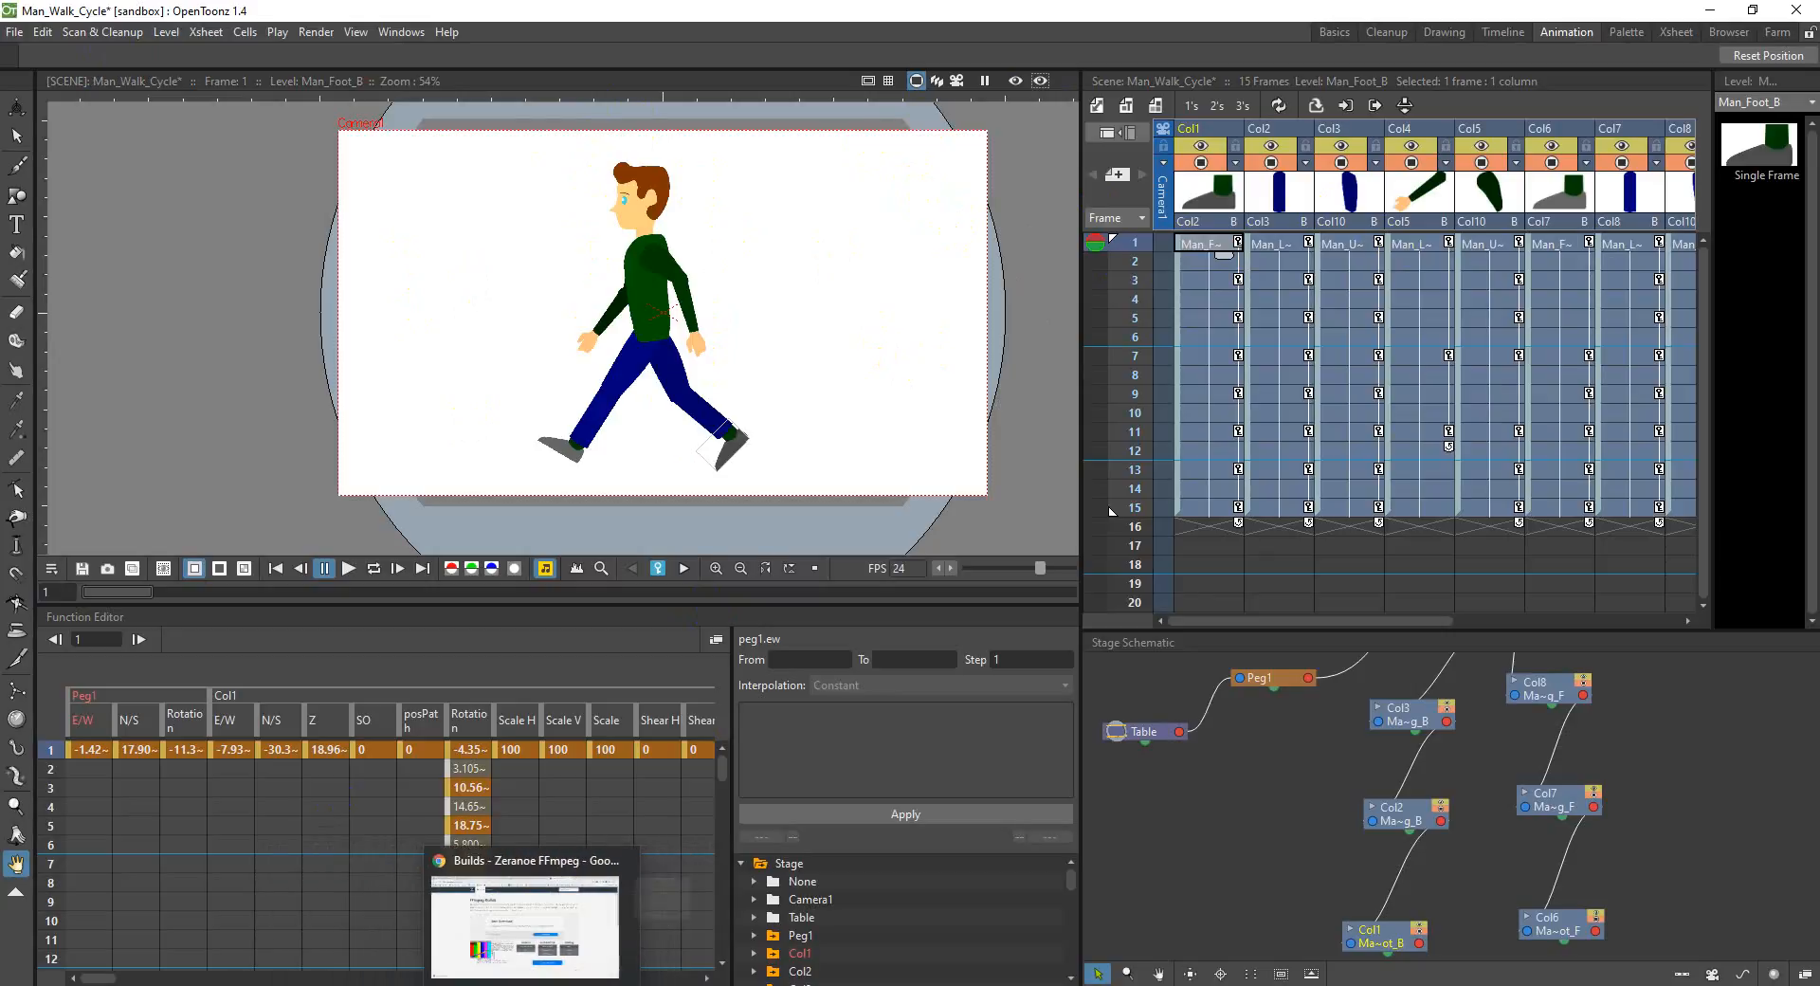
pyautogui.click(532, 985)
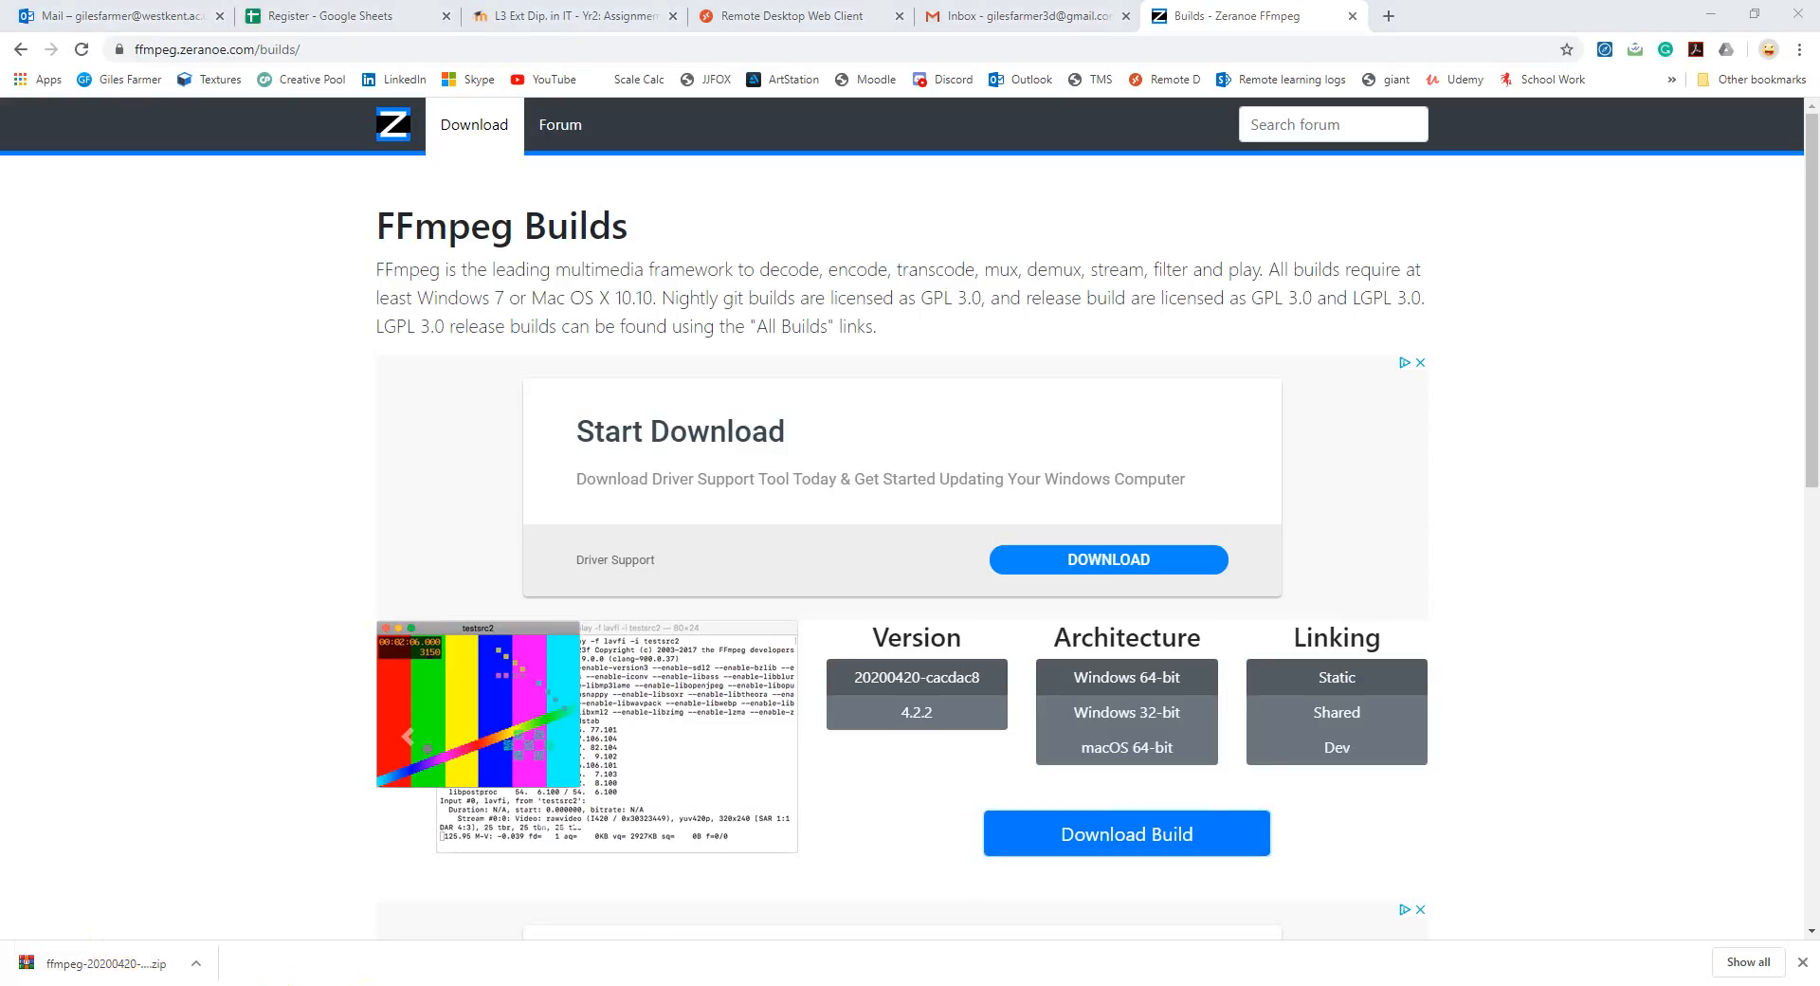
# Step: Extract the ffmpeg-20200420-cacdac8-win64-static ZIP archive directly into the Downloads folder in File Explorer
pyautogui.moveTo(488, 981)
pyautogui.click(675, 908)
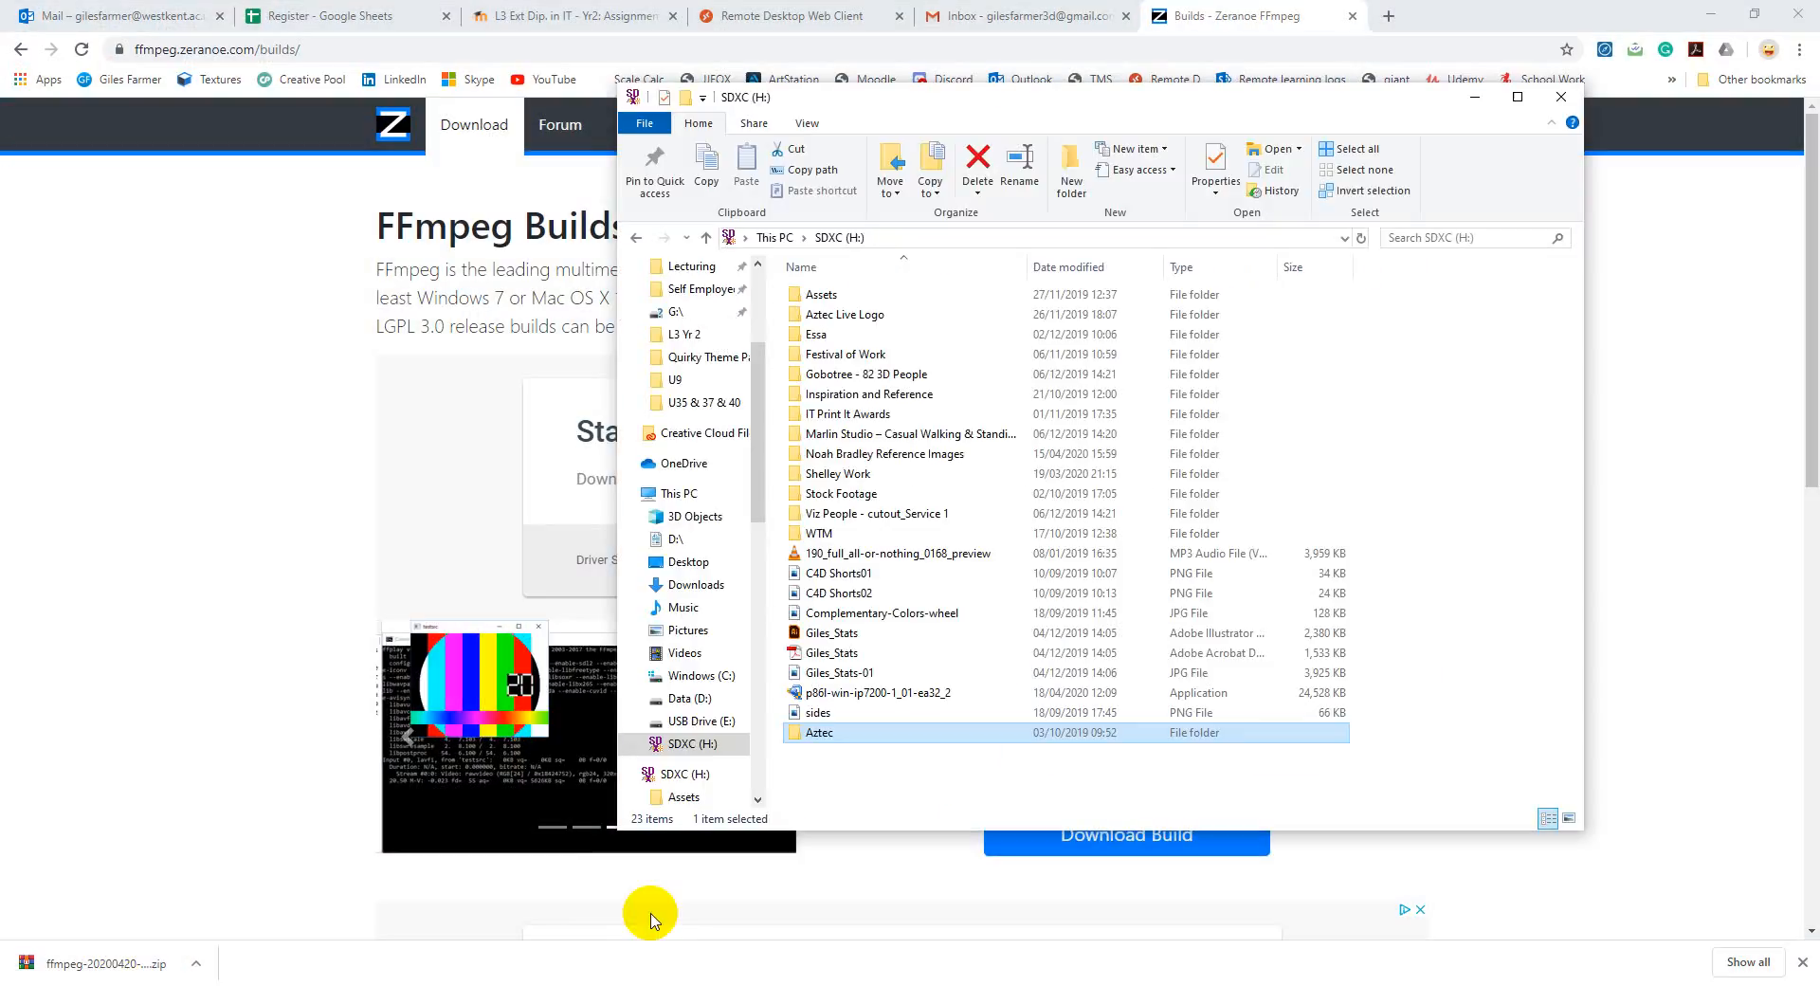
pyautogui.scroll(3, 673, 300)
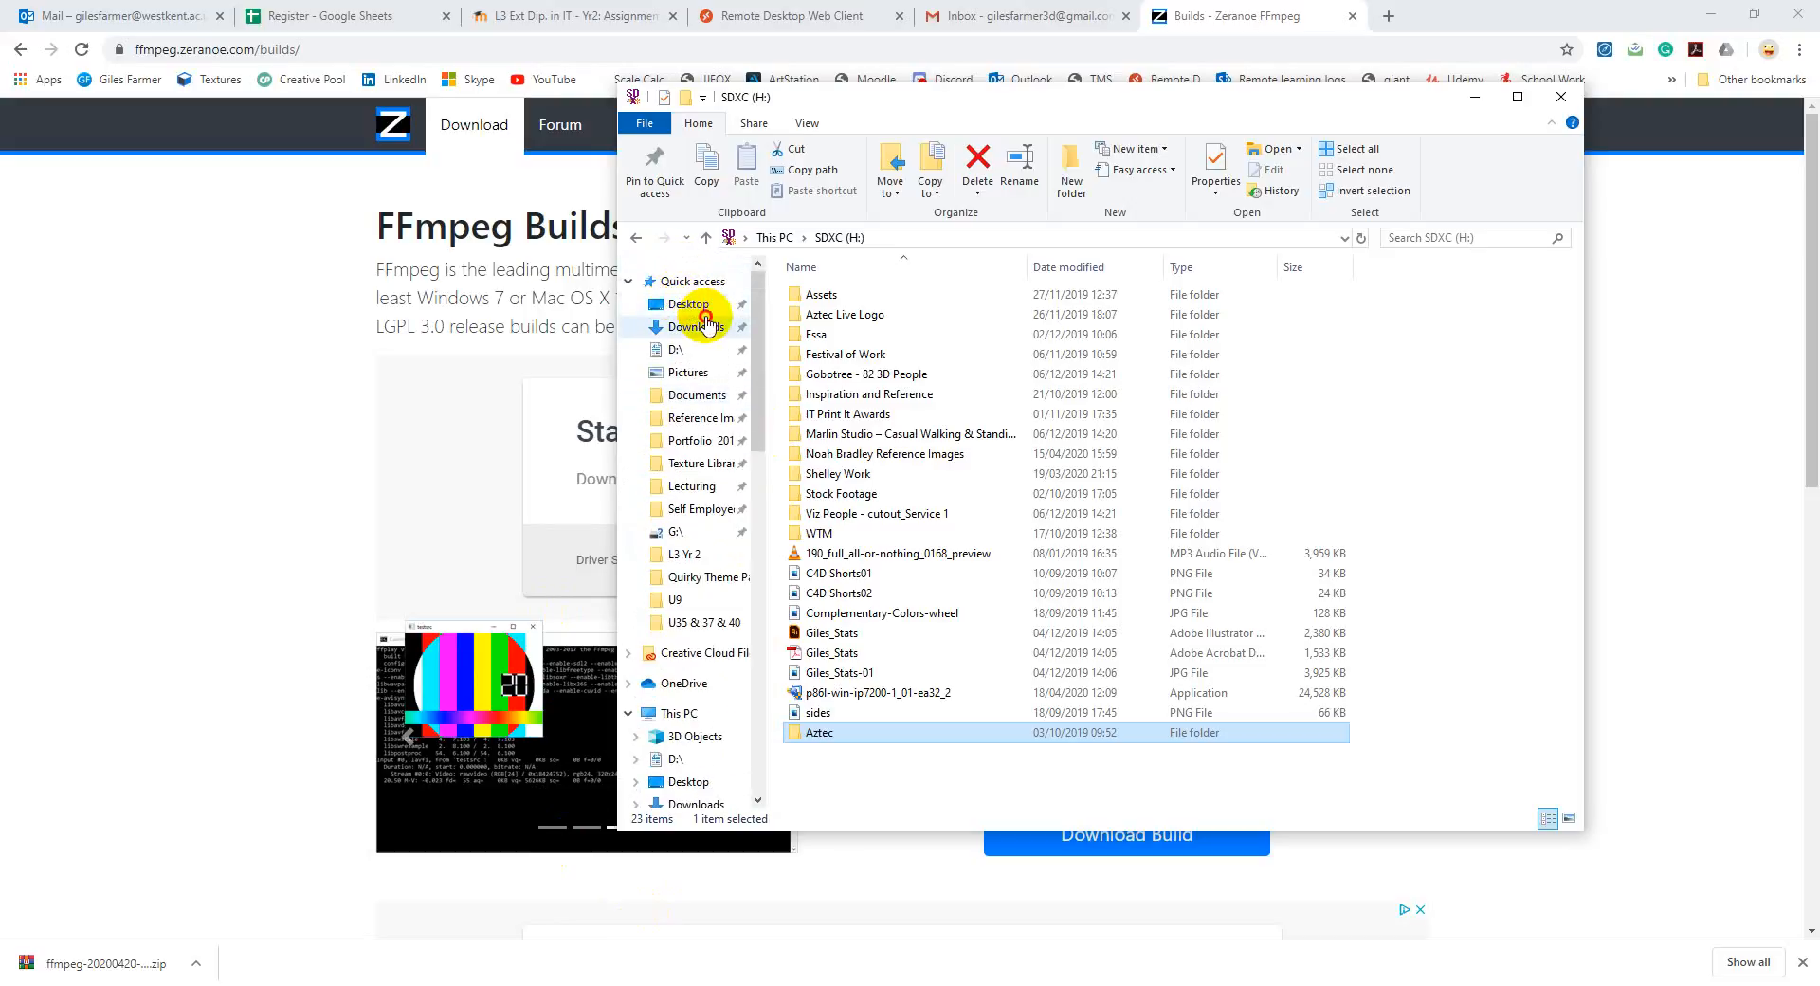
pyautogui.click(697, 325)
pyautogui.rightClick(819, 320)
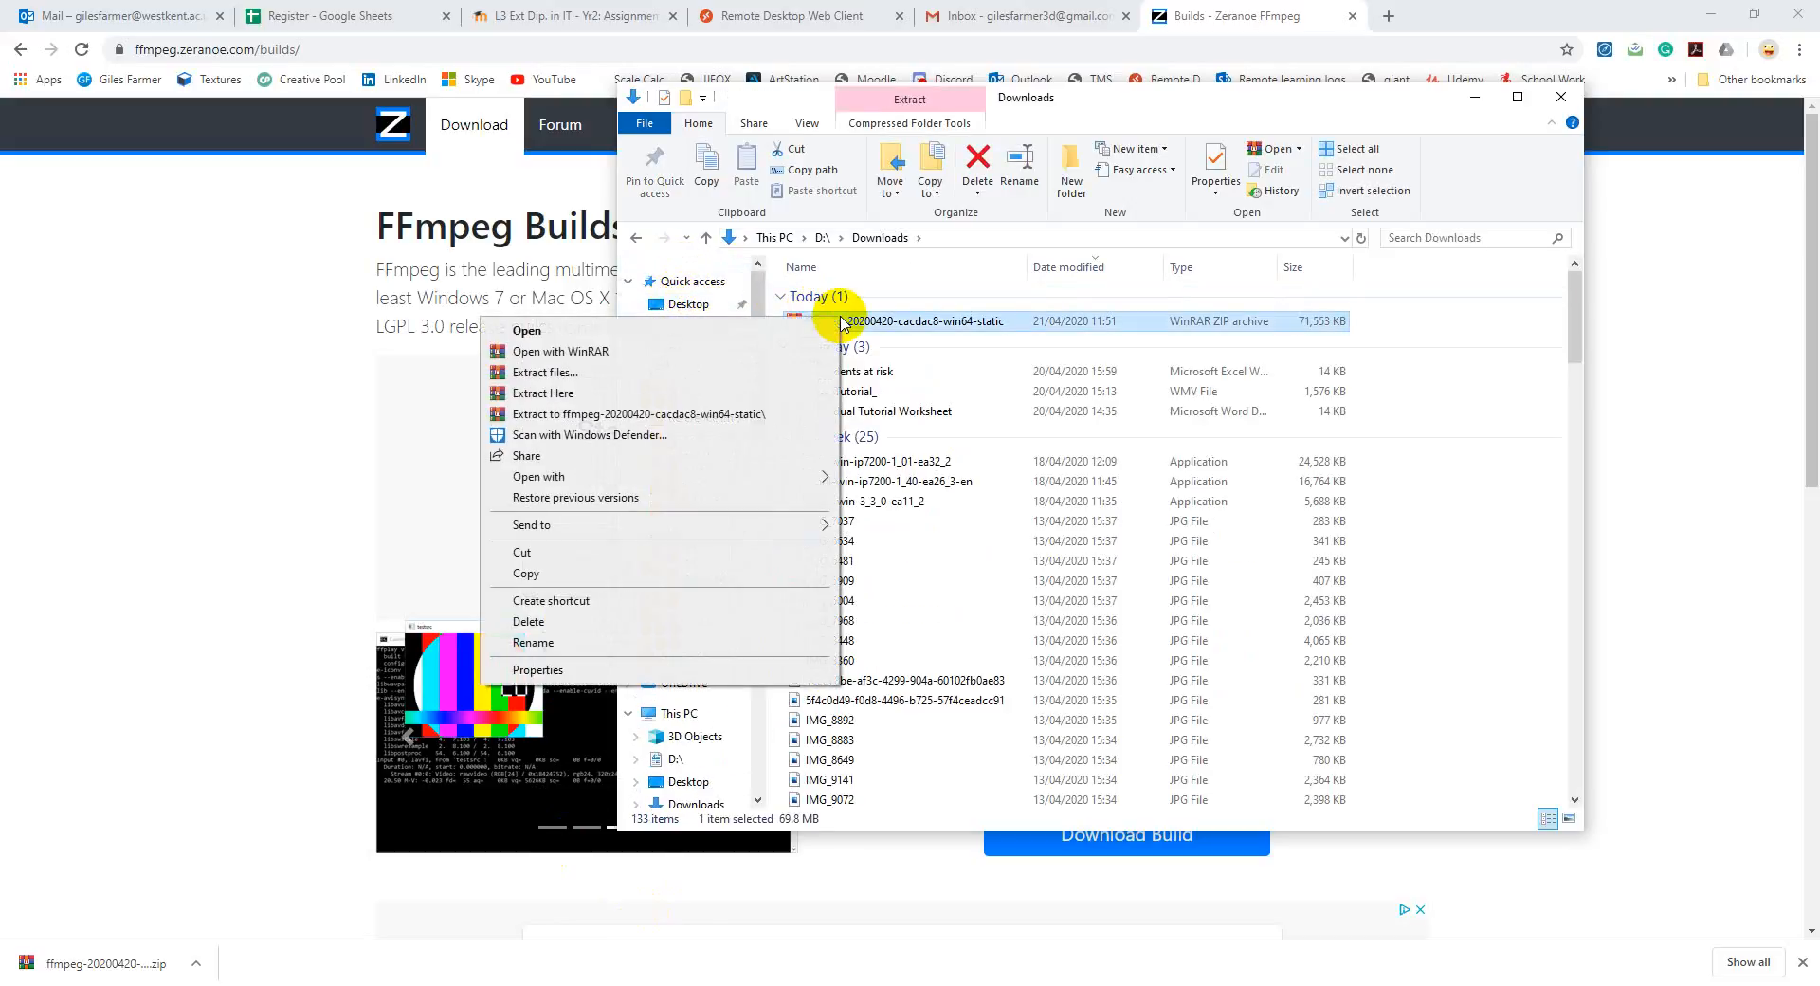
pyautogui.click(740, 394)
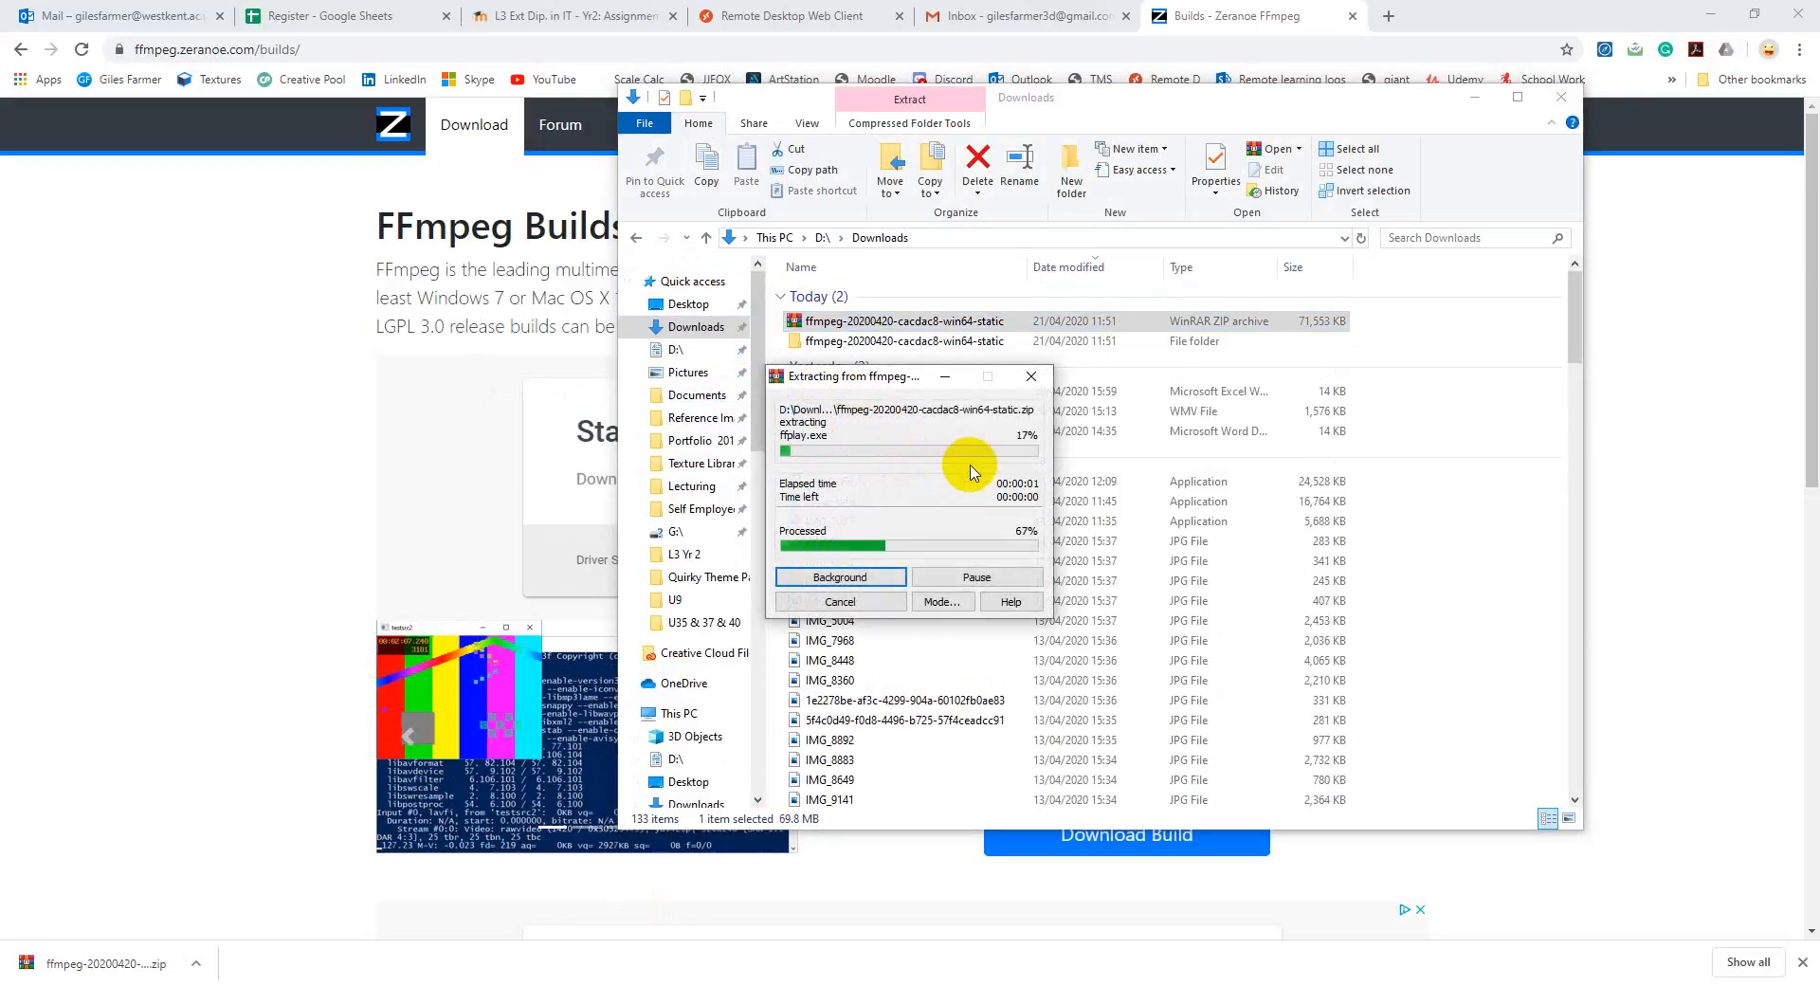
pyautogui.rightClick(977, 347)
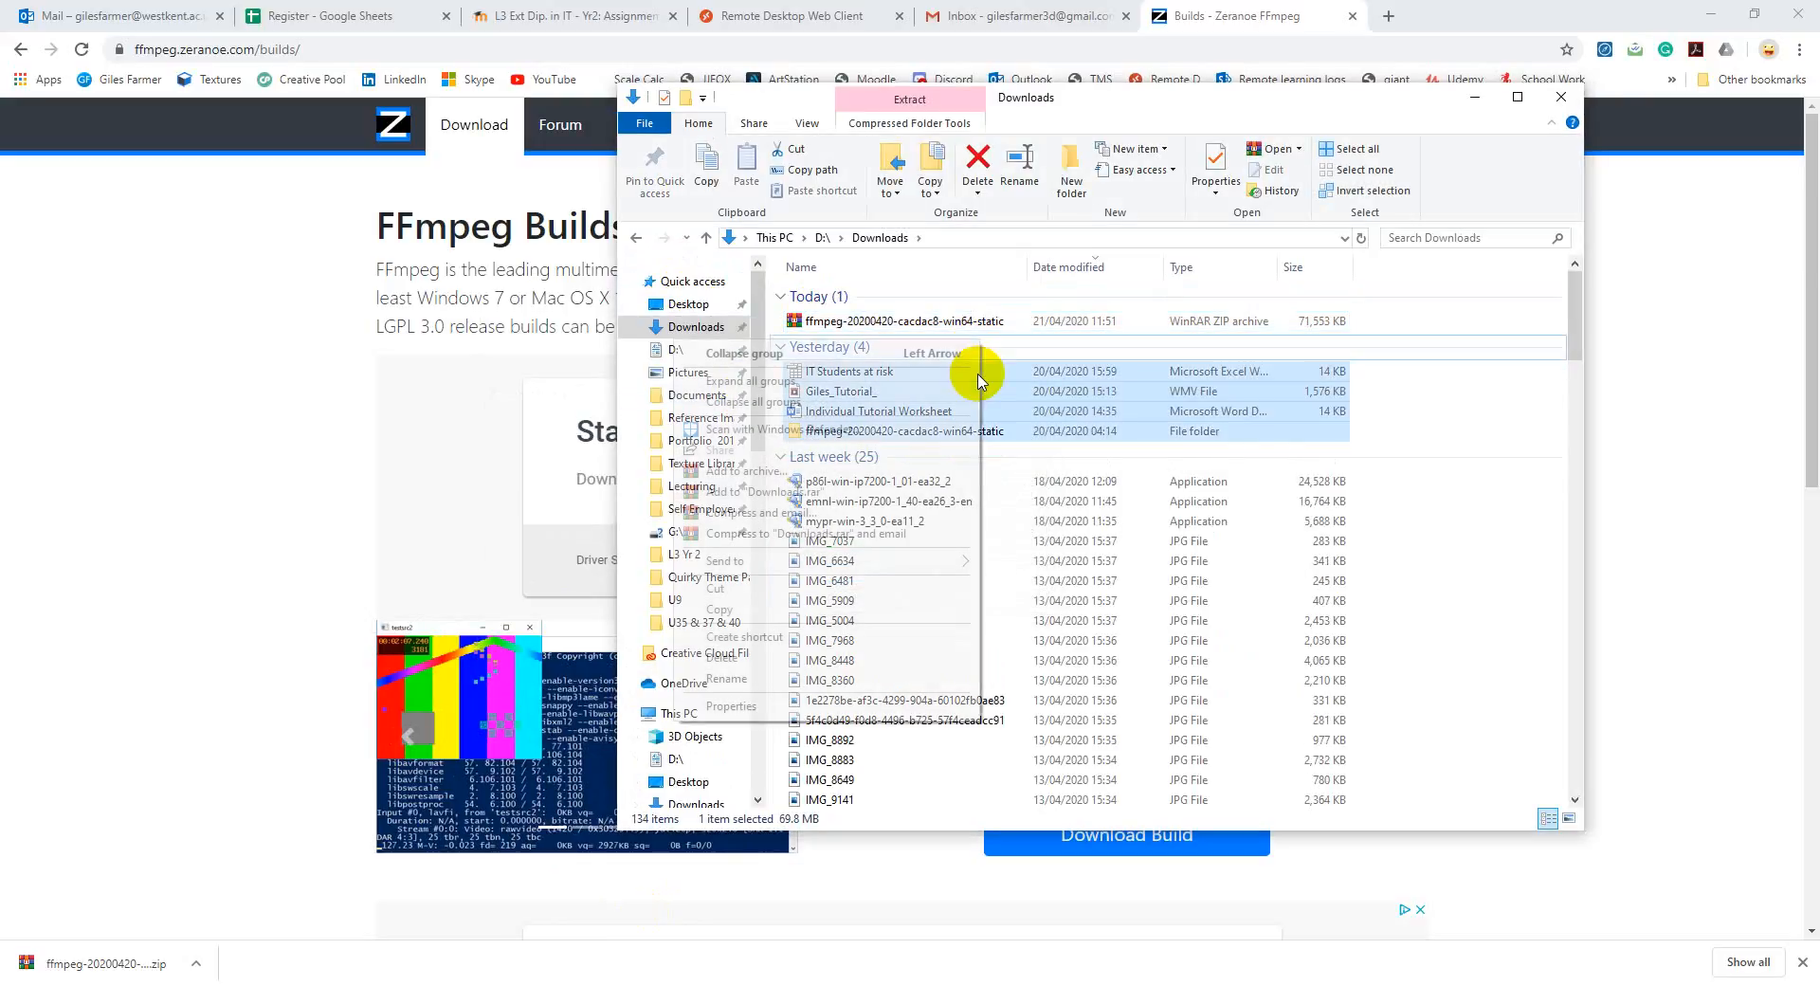
pyautogui.click(977, 375)
pyautogui.click(1270, 431)
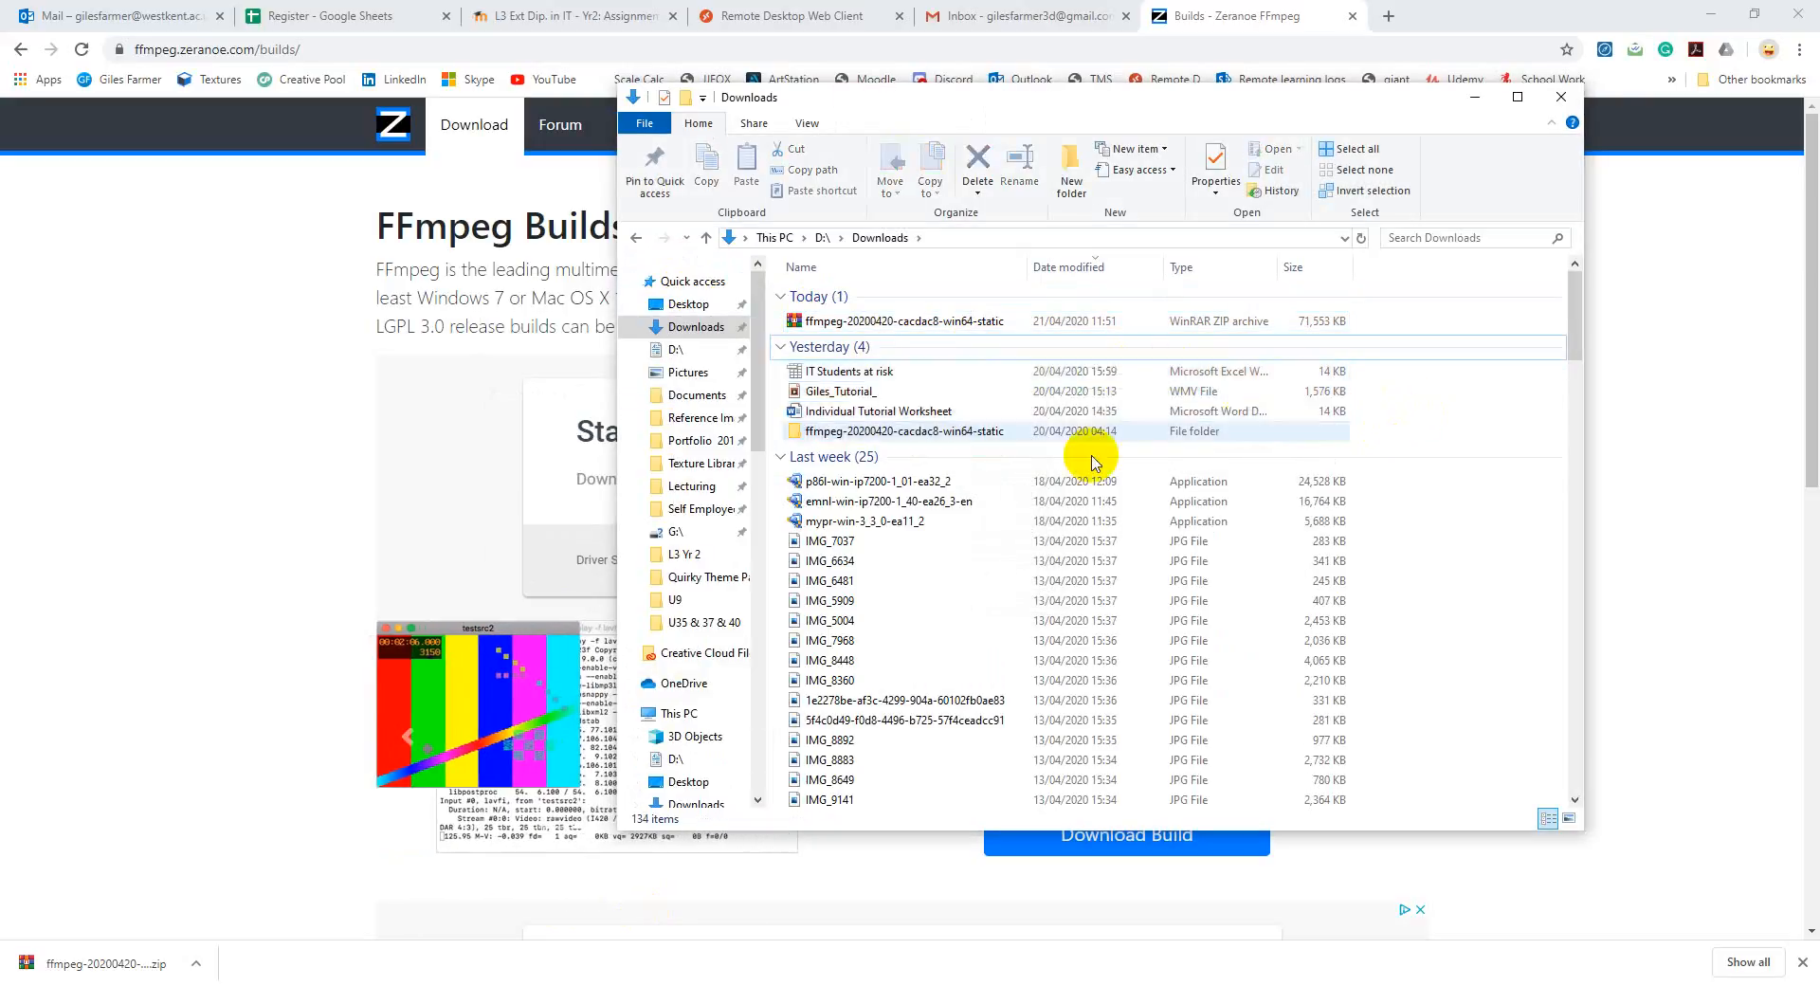
# Step: Try to delete the extracted ffmpeg-20200420-cacdac8-win64-static folder with administrator permission
pyautogui.rightClick(955, 434)
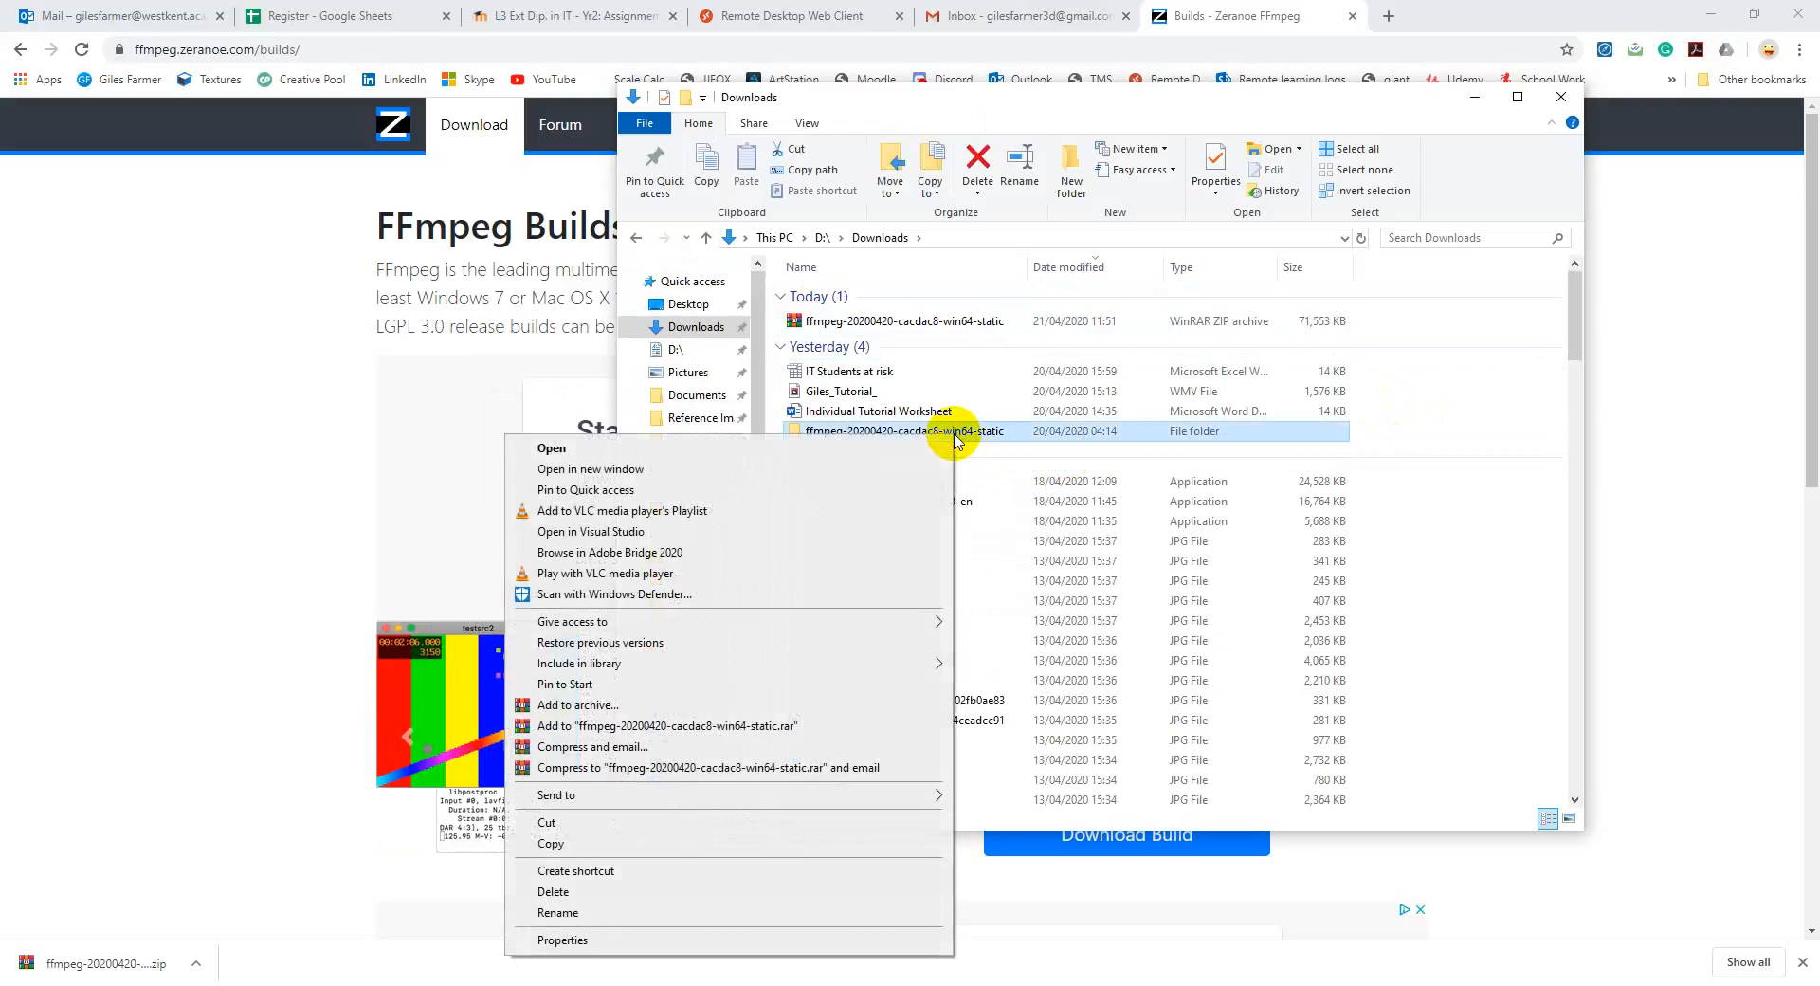
pyautogui.click(677, 893)
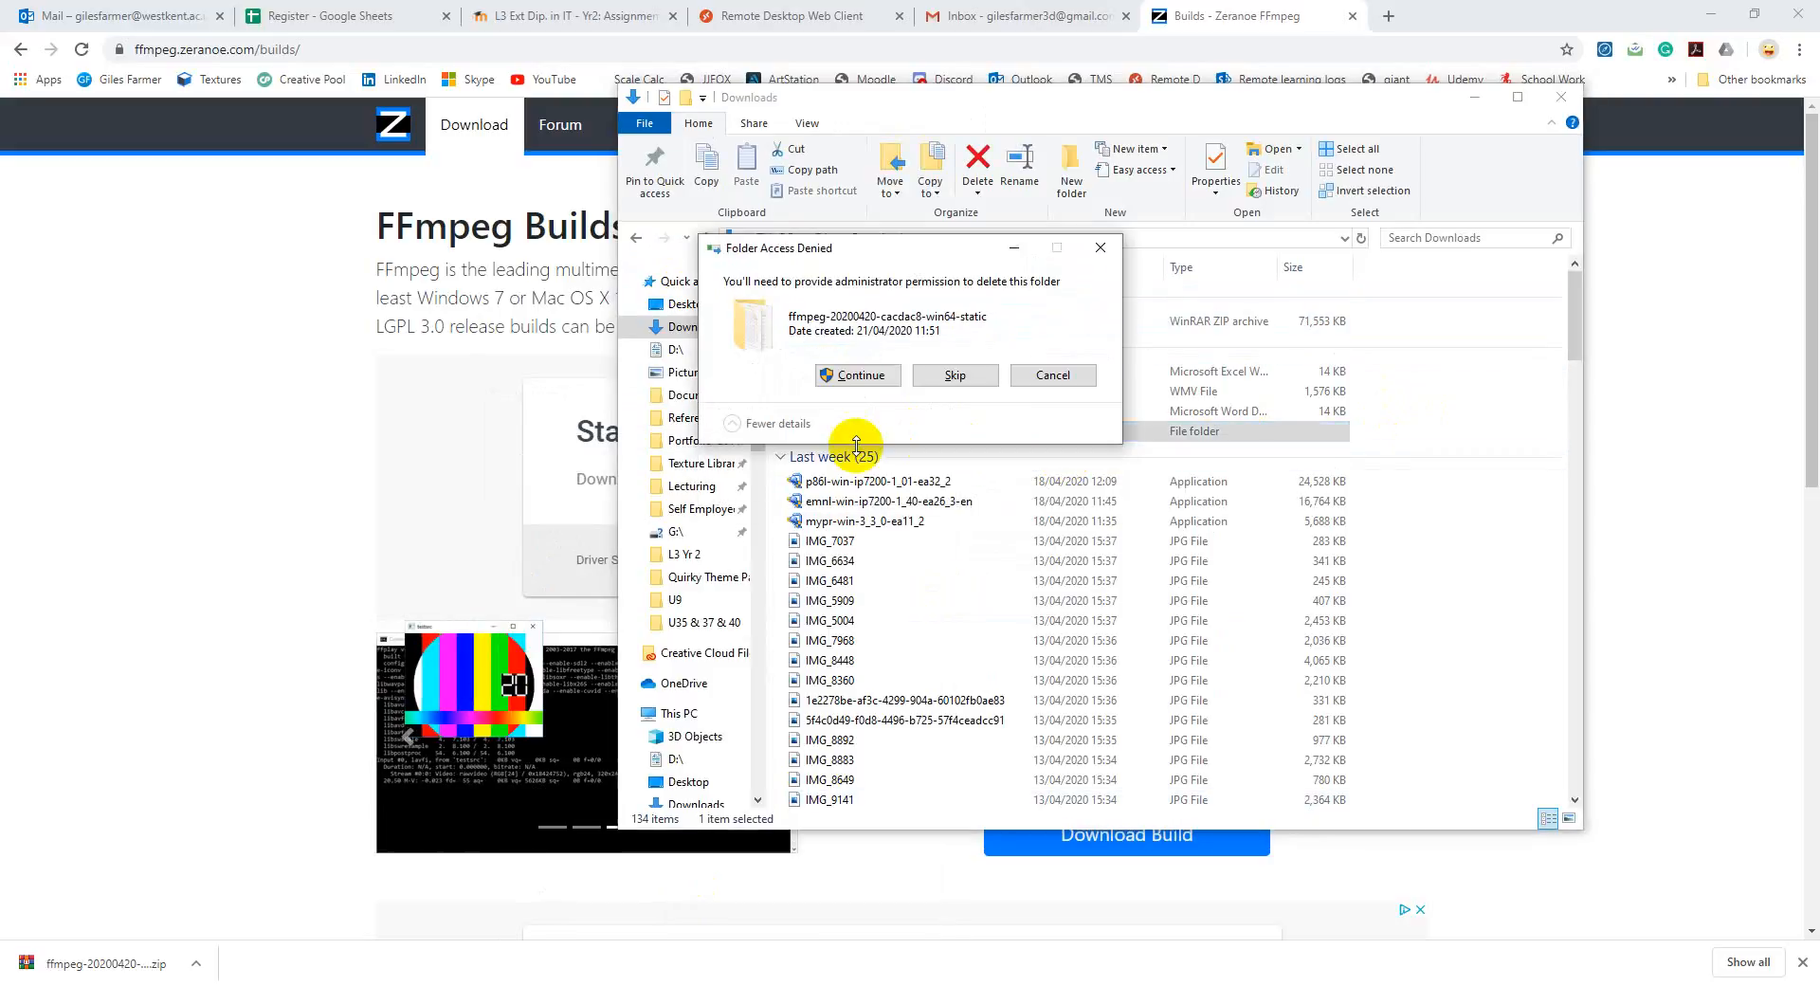
pyautogui.click(871, 383)
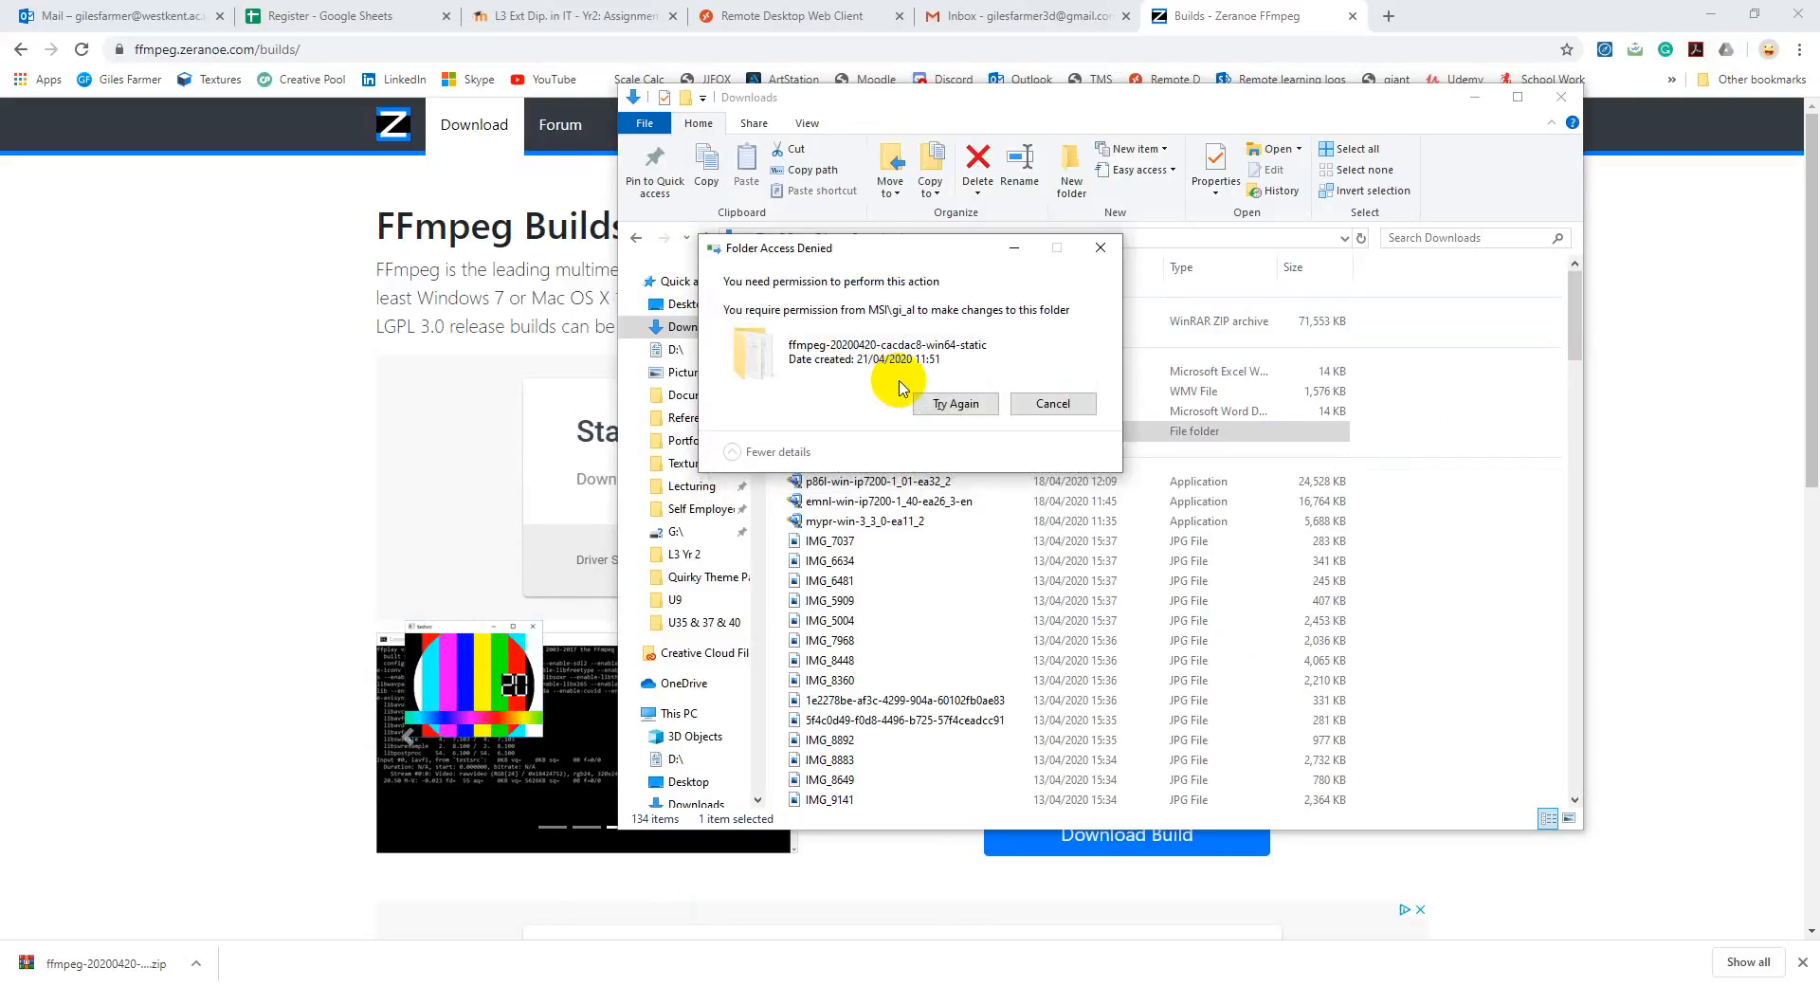
pyautogui.click(1052, 403)
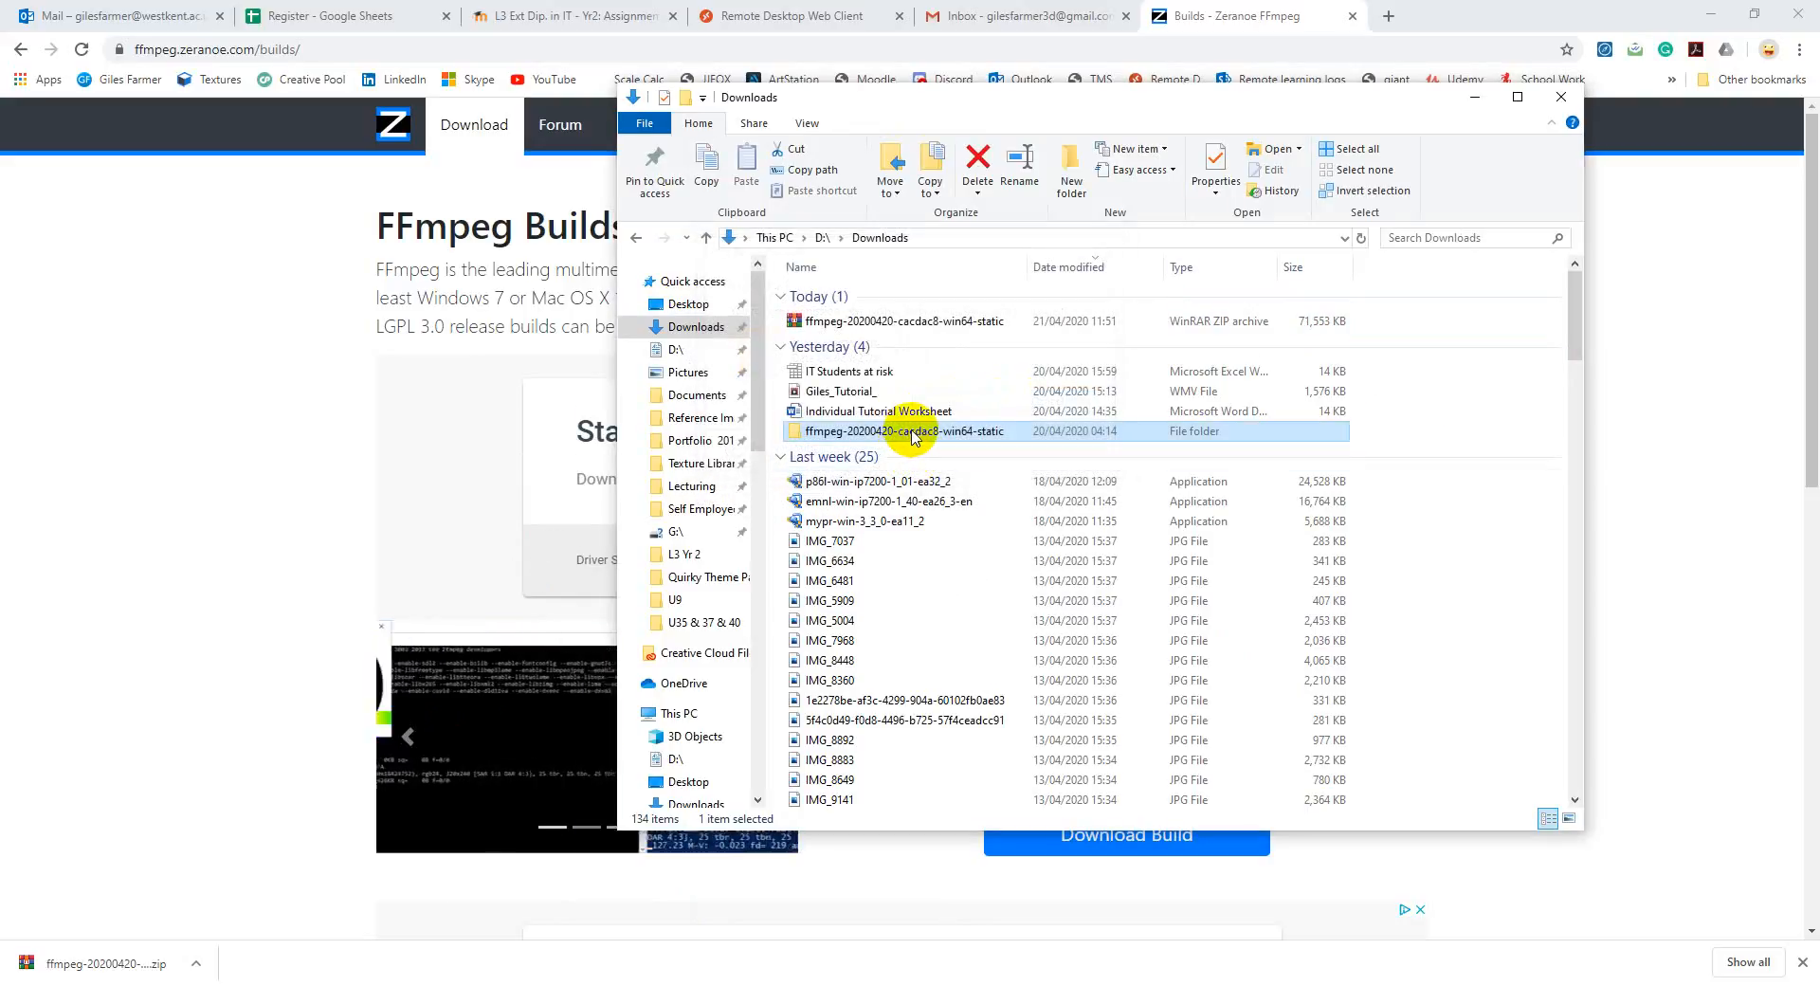
# Step: Move the extracted ffmpeg-20200420-cacdac8-win64-static folder from Downloads to the root of the Windows (C:) drive
pyautogui.rightClick(933, 431)
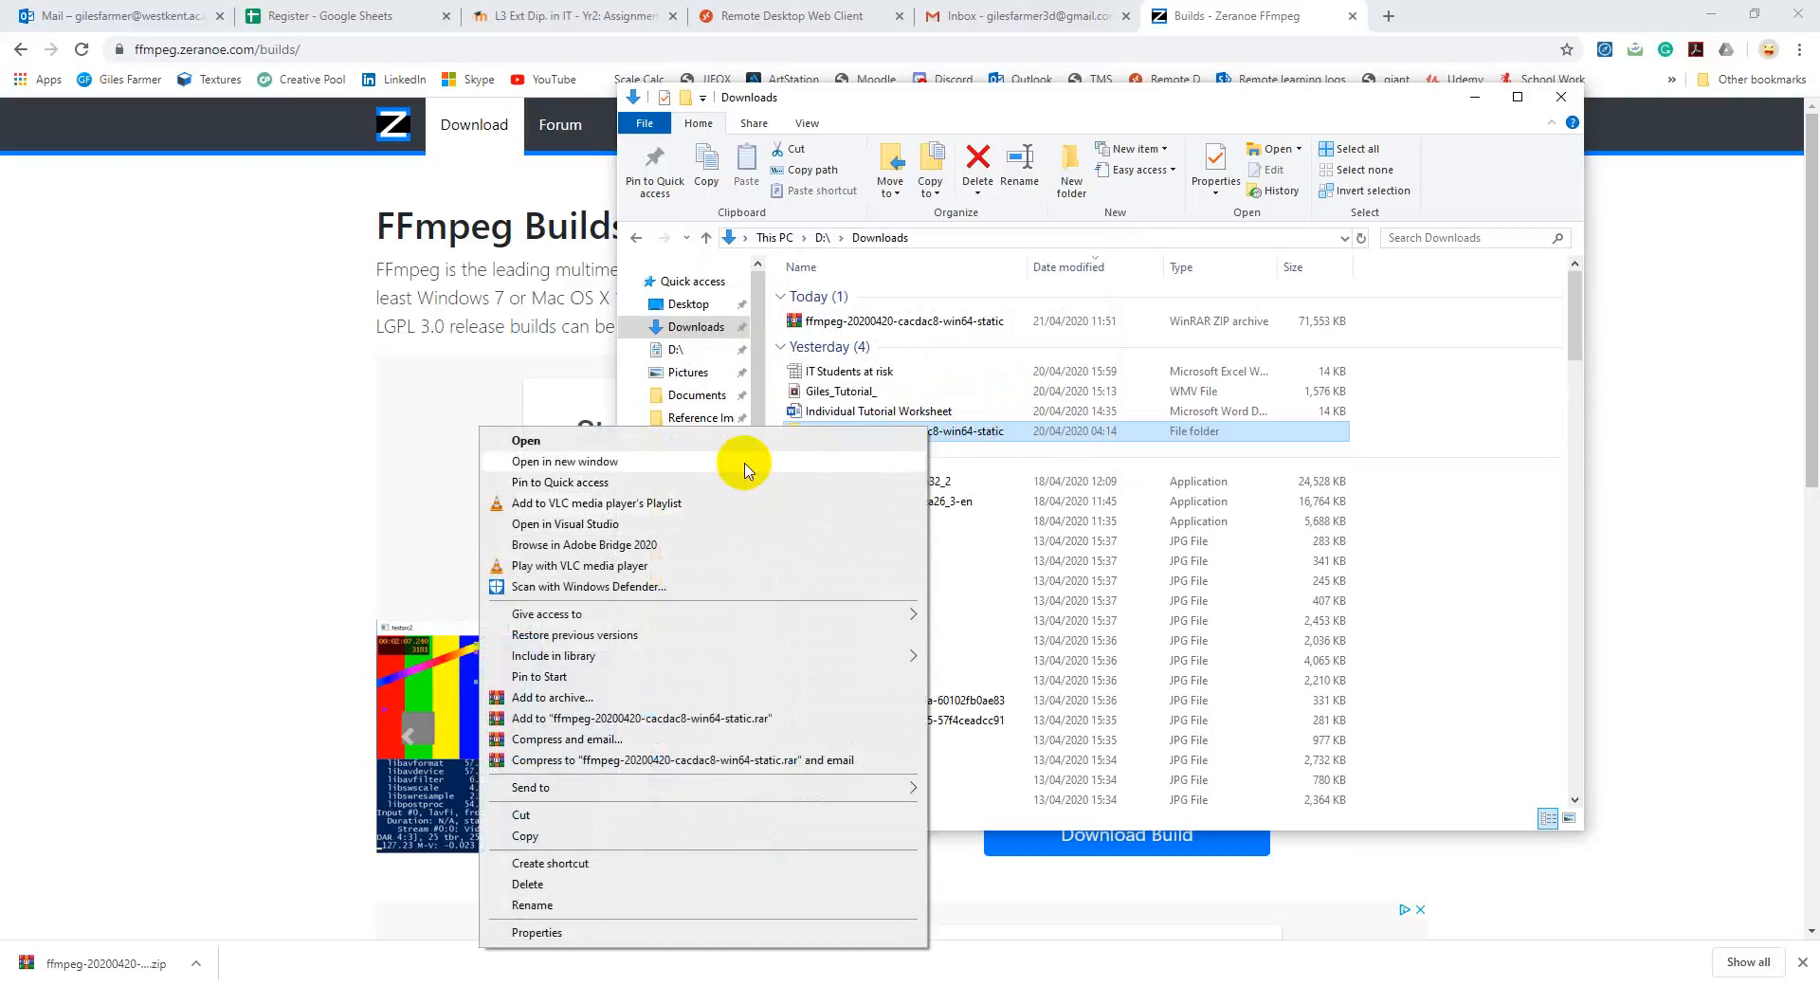
pyautogui.click(647, 817)
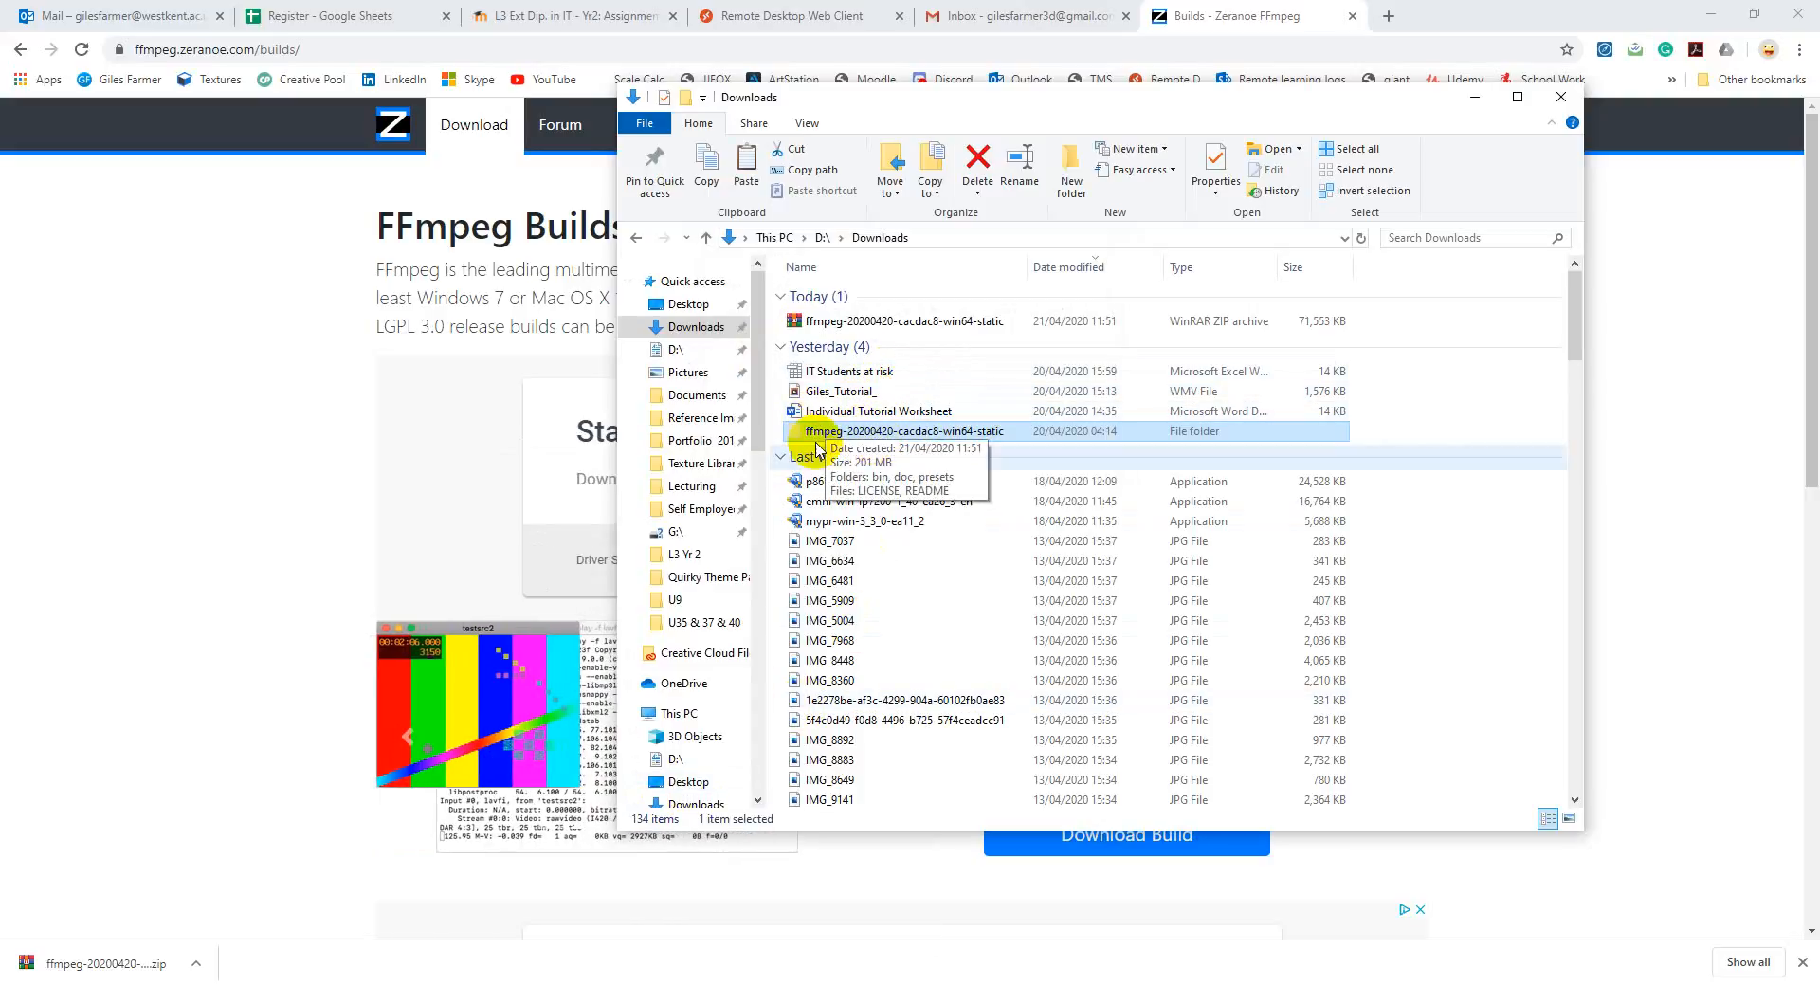
pyautogui.scroll(-2, 668, 654)
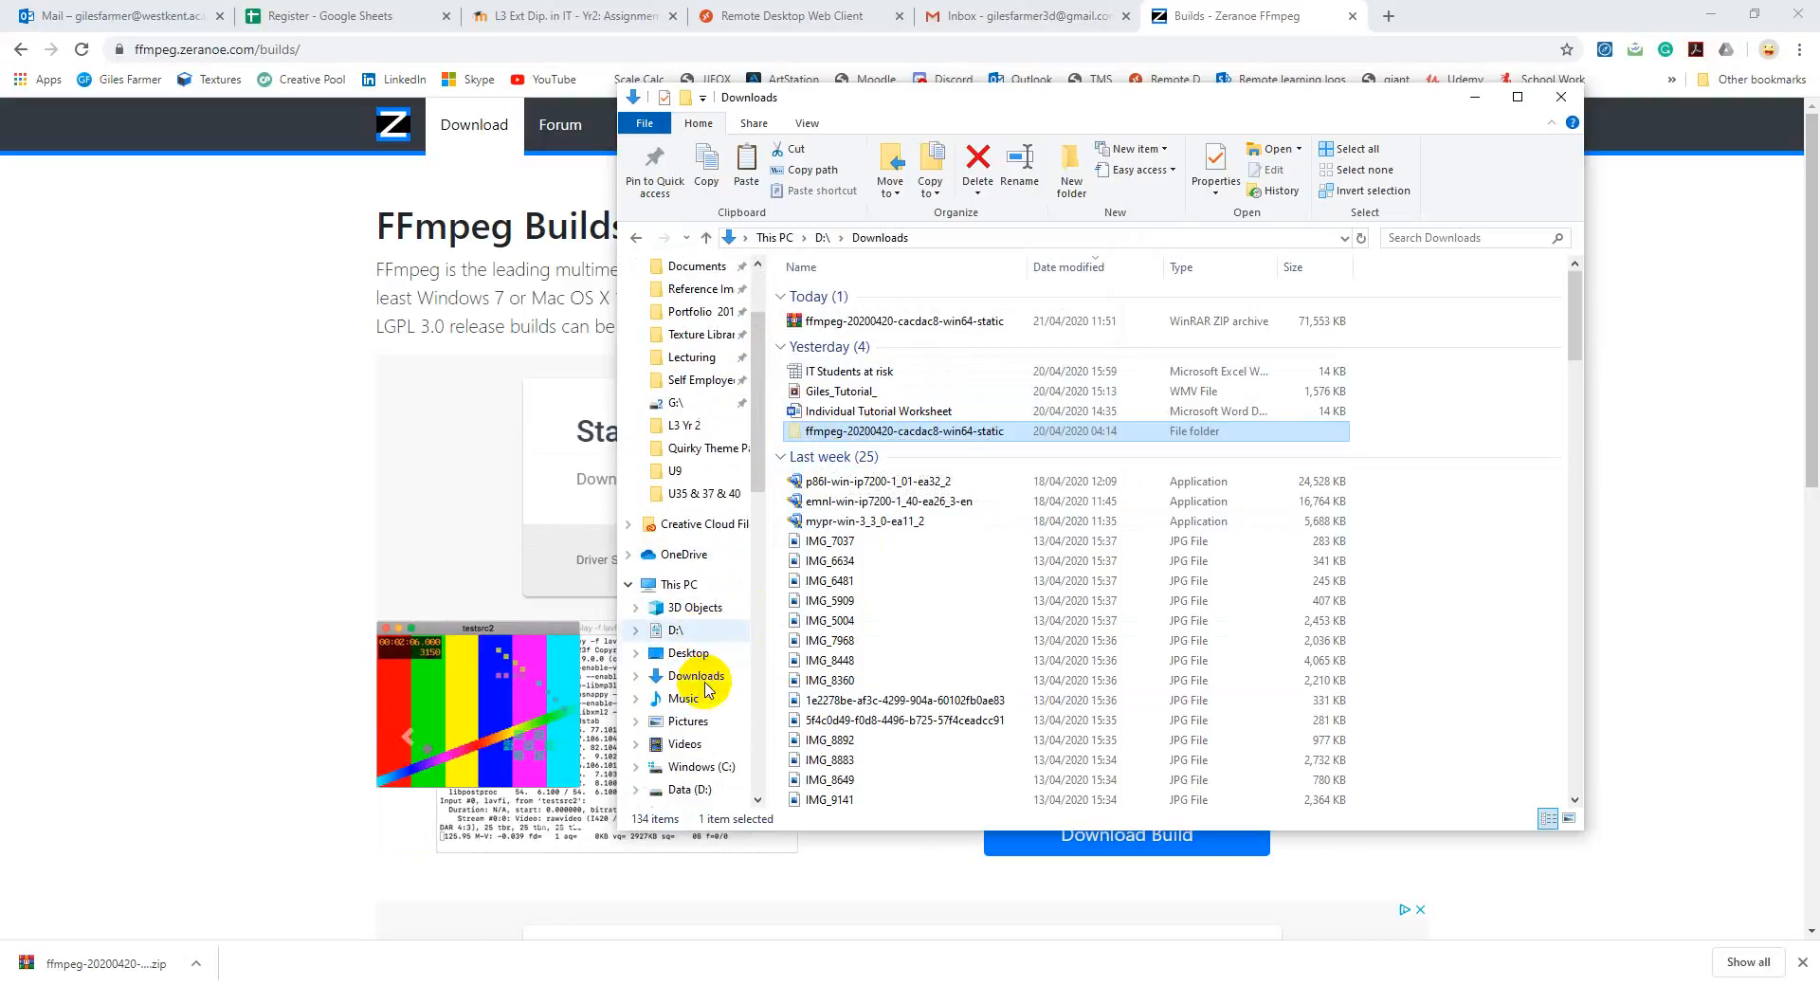
pyautogui.scroll(-1, 692, 759)
pyautogui.click(702, 584)
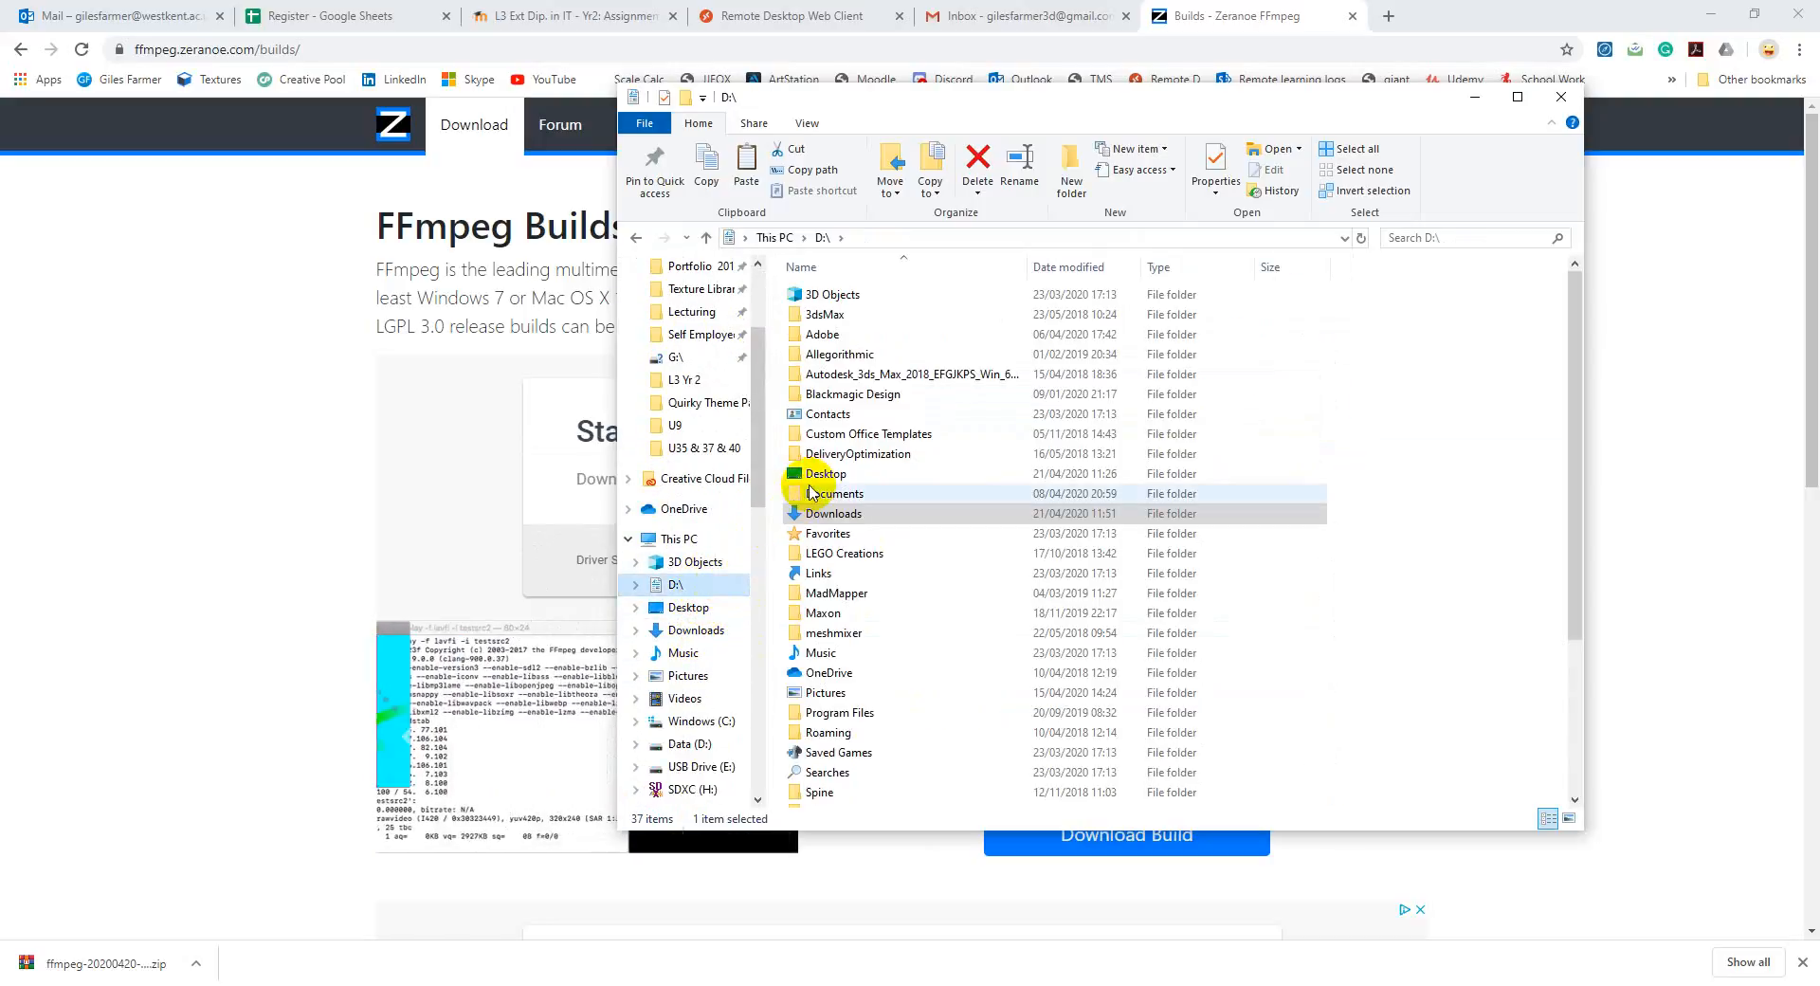
pyautogui.scroll(-2, 886, 617)
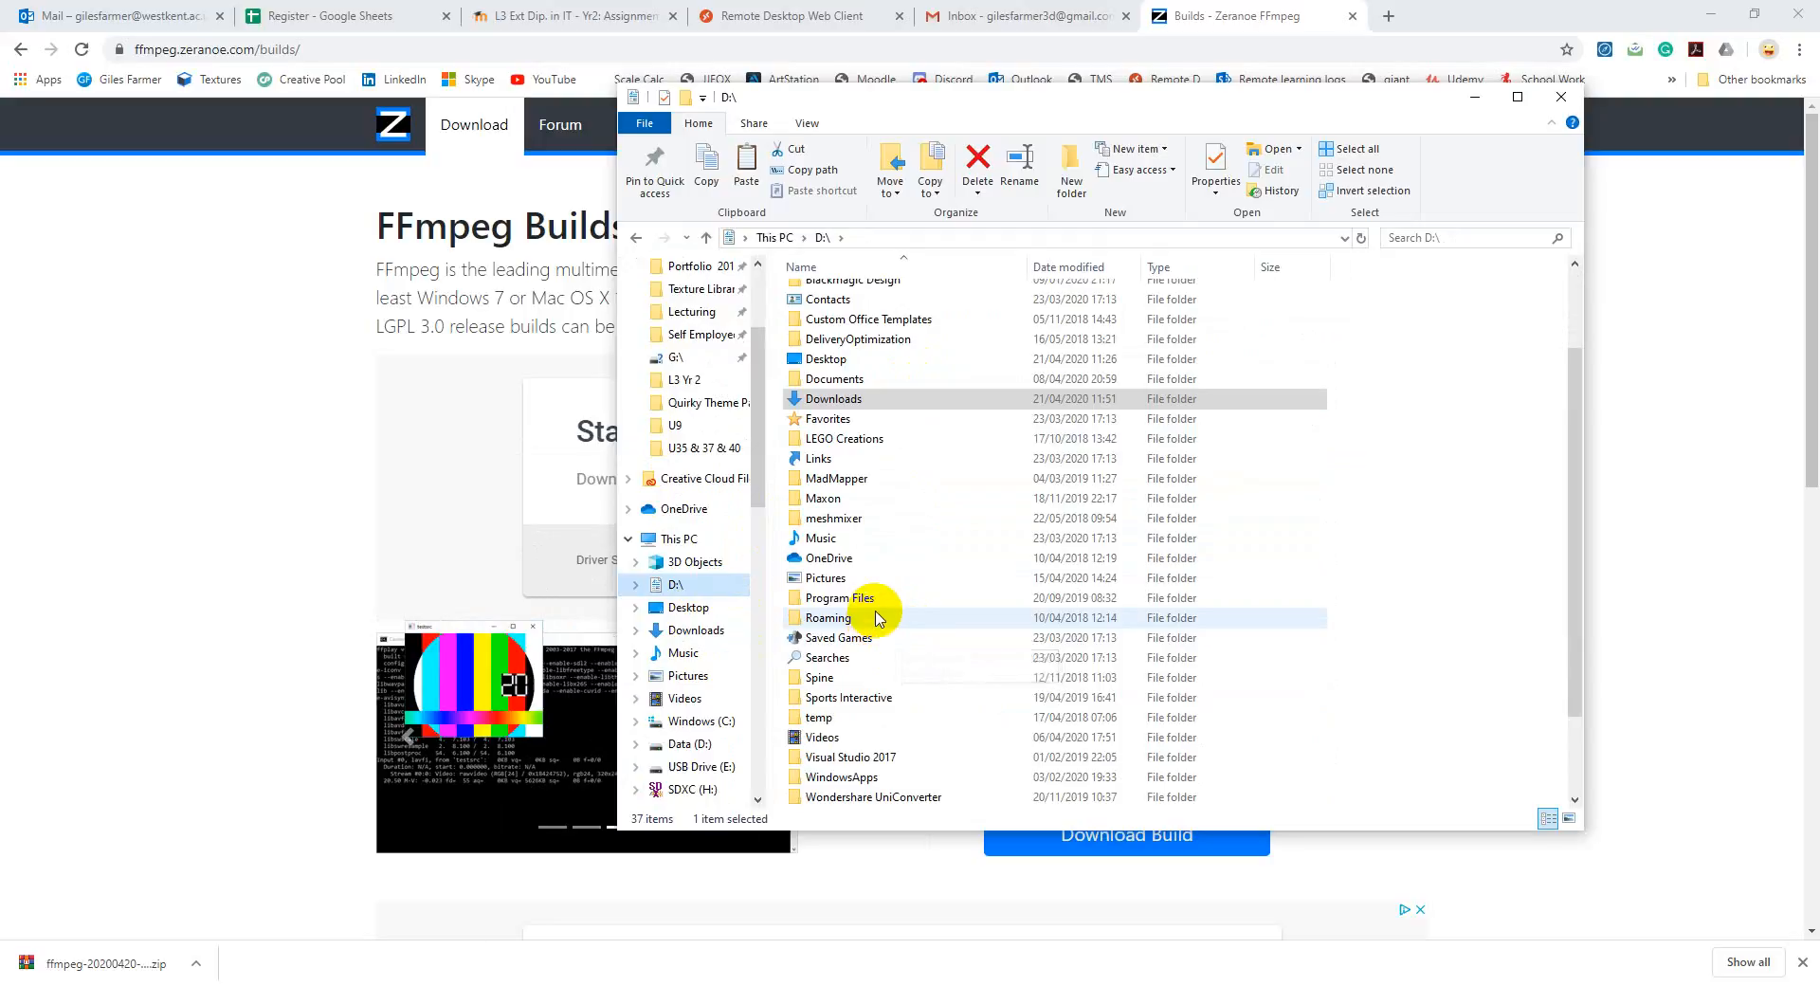
pyautogui.doubleClick(889, 595)
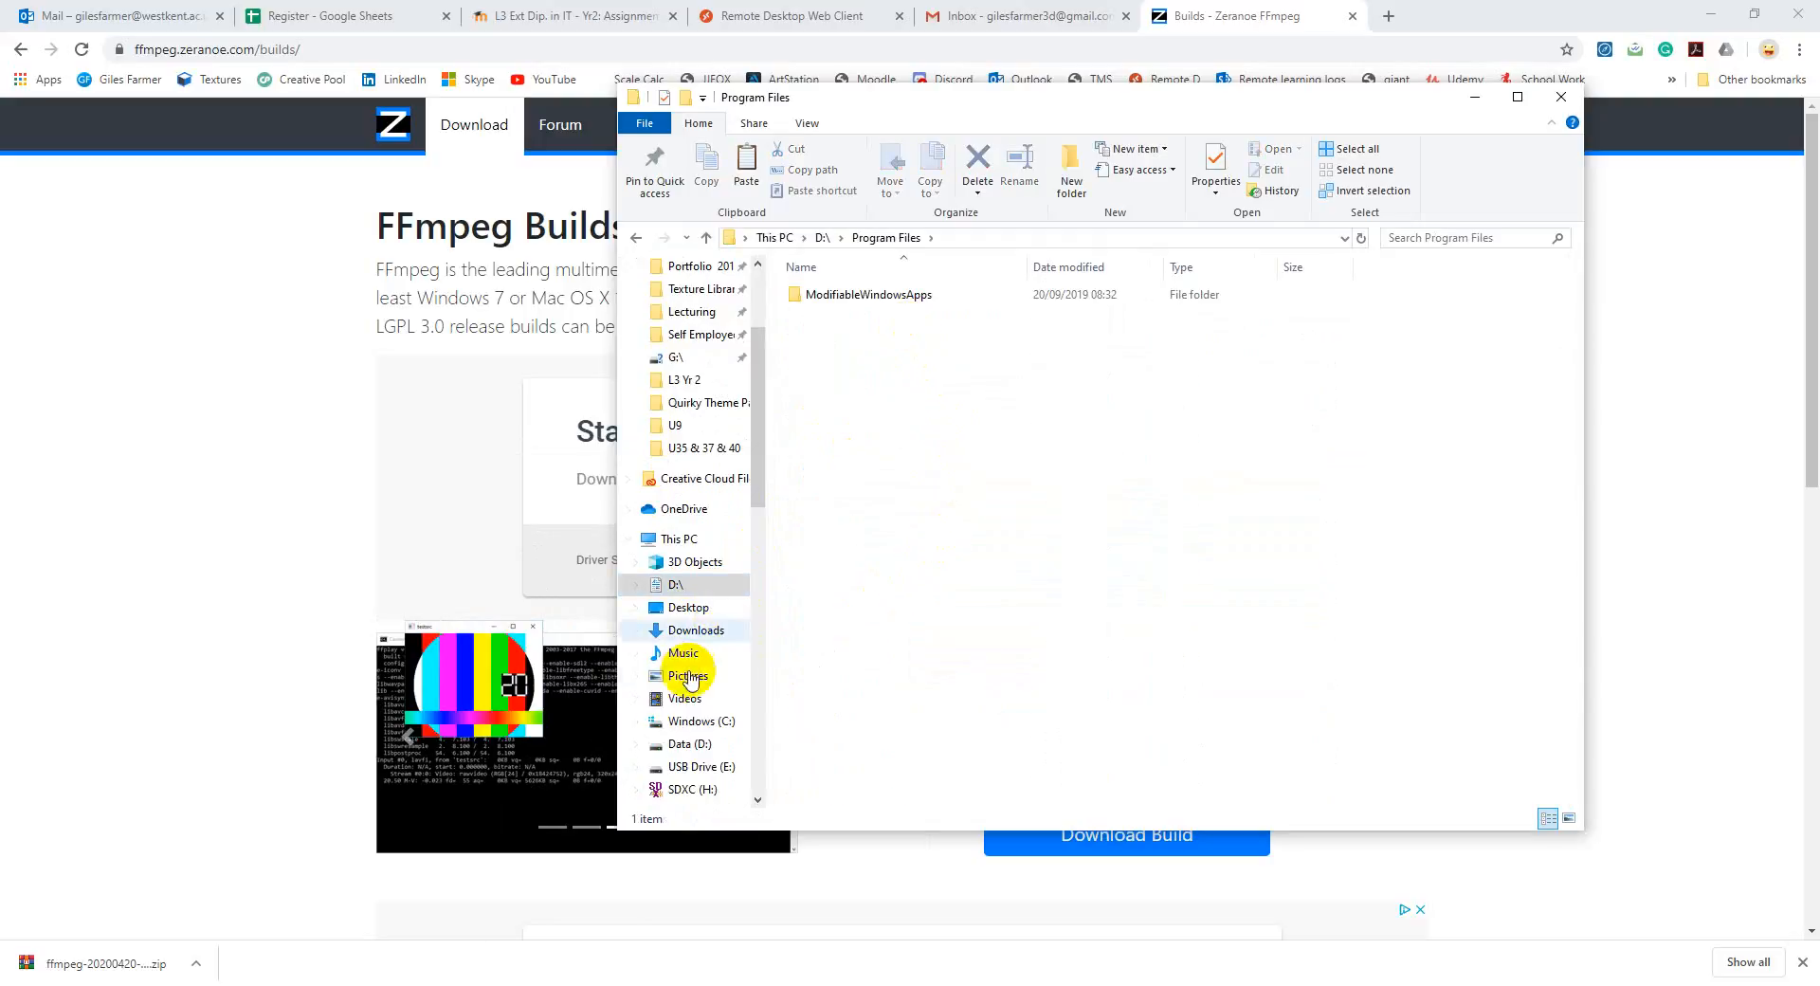
pyautogui.scroll(-1, 692, 664)
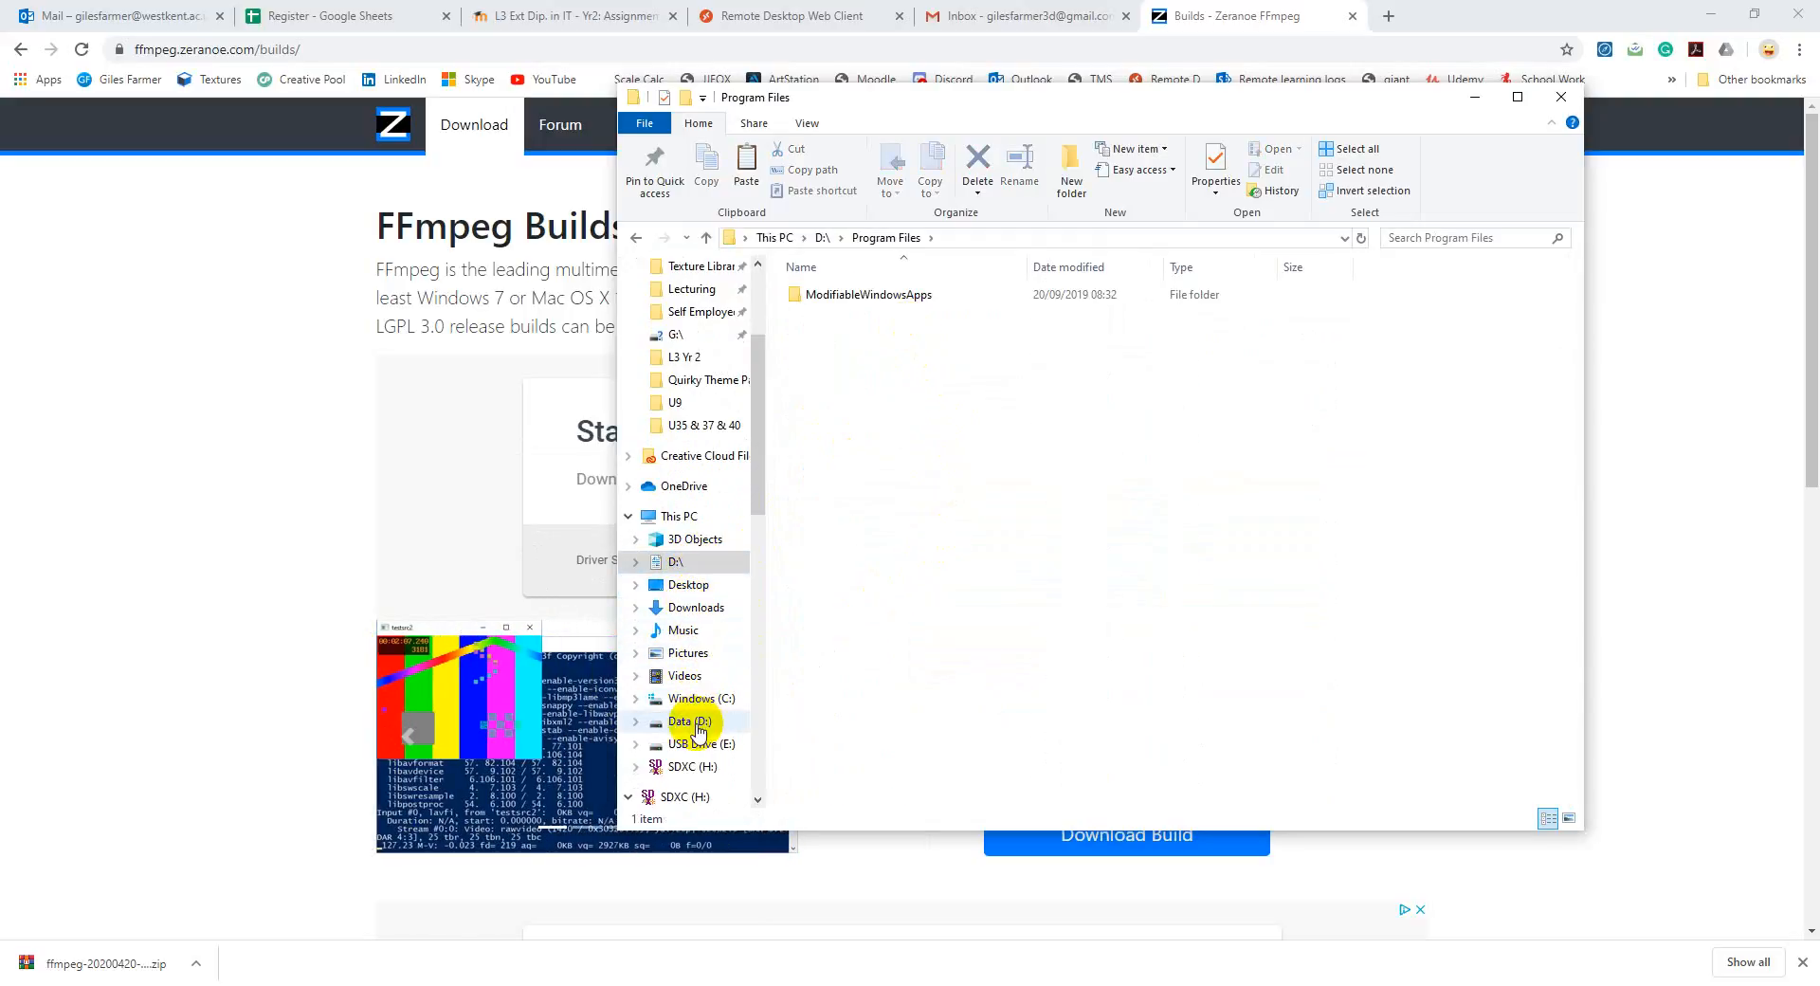
pyautogui.click(698, 725)
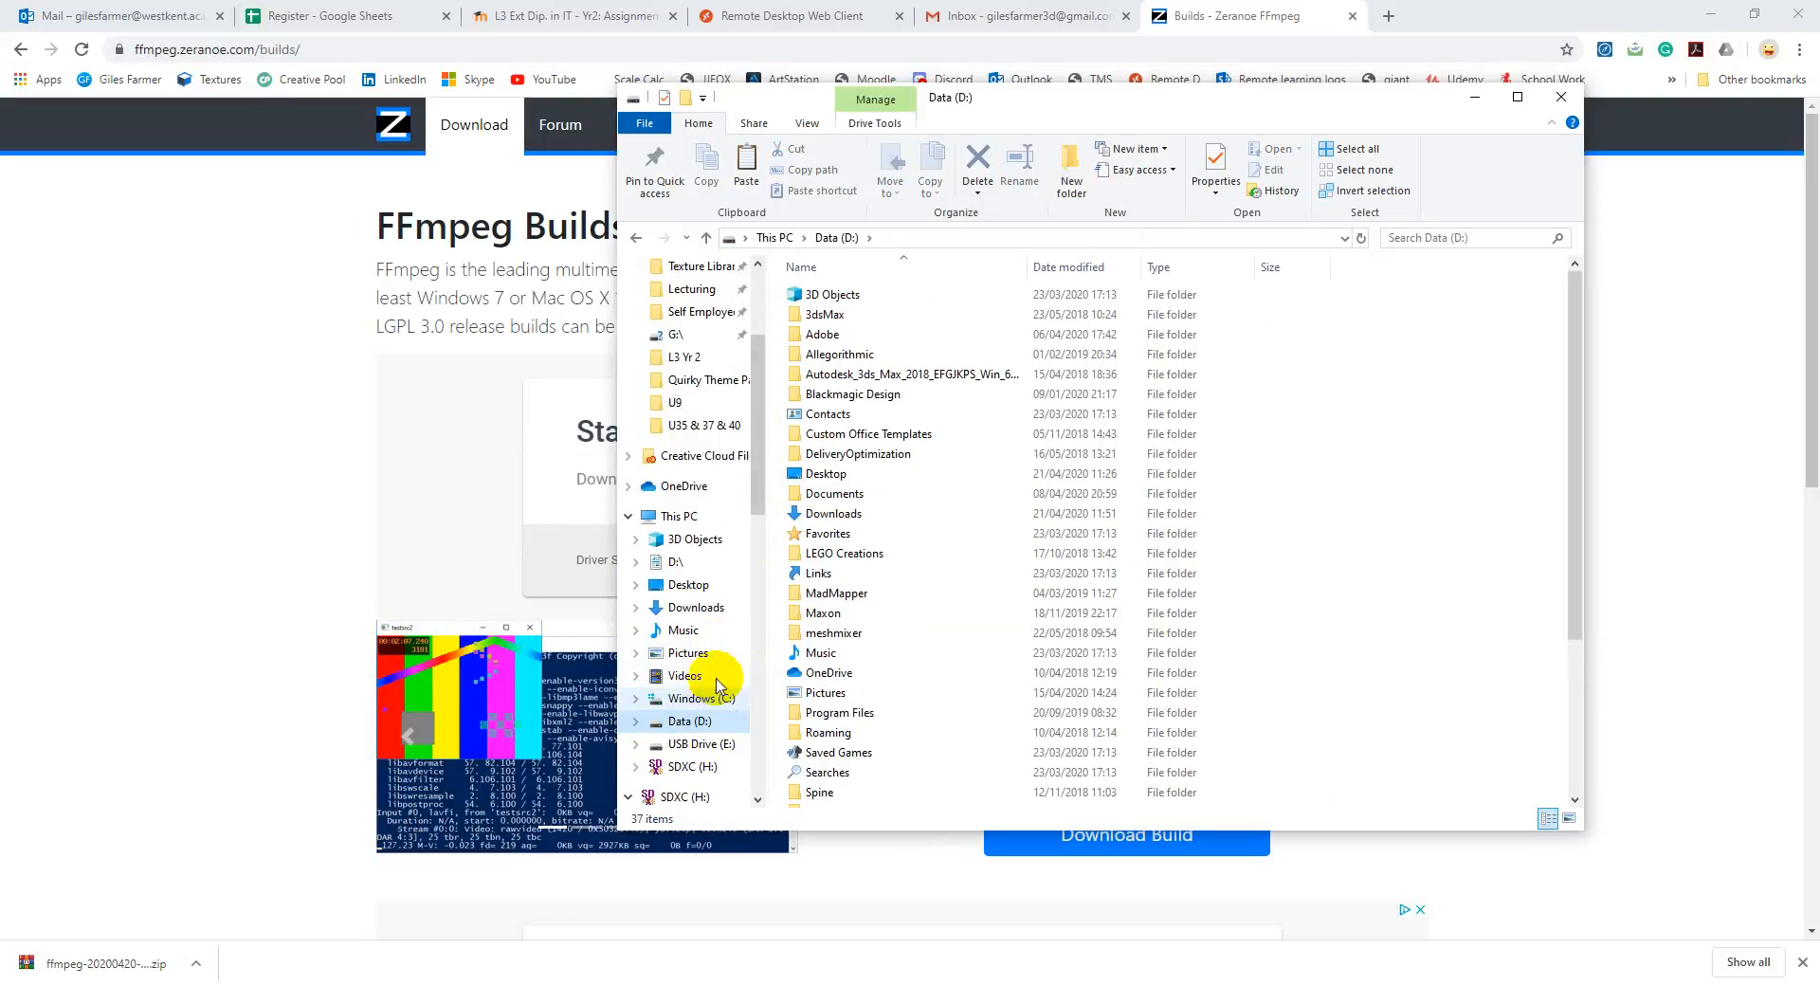
pyautogui.click(679, 516)
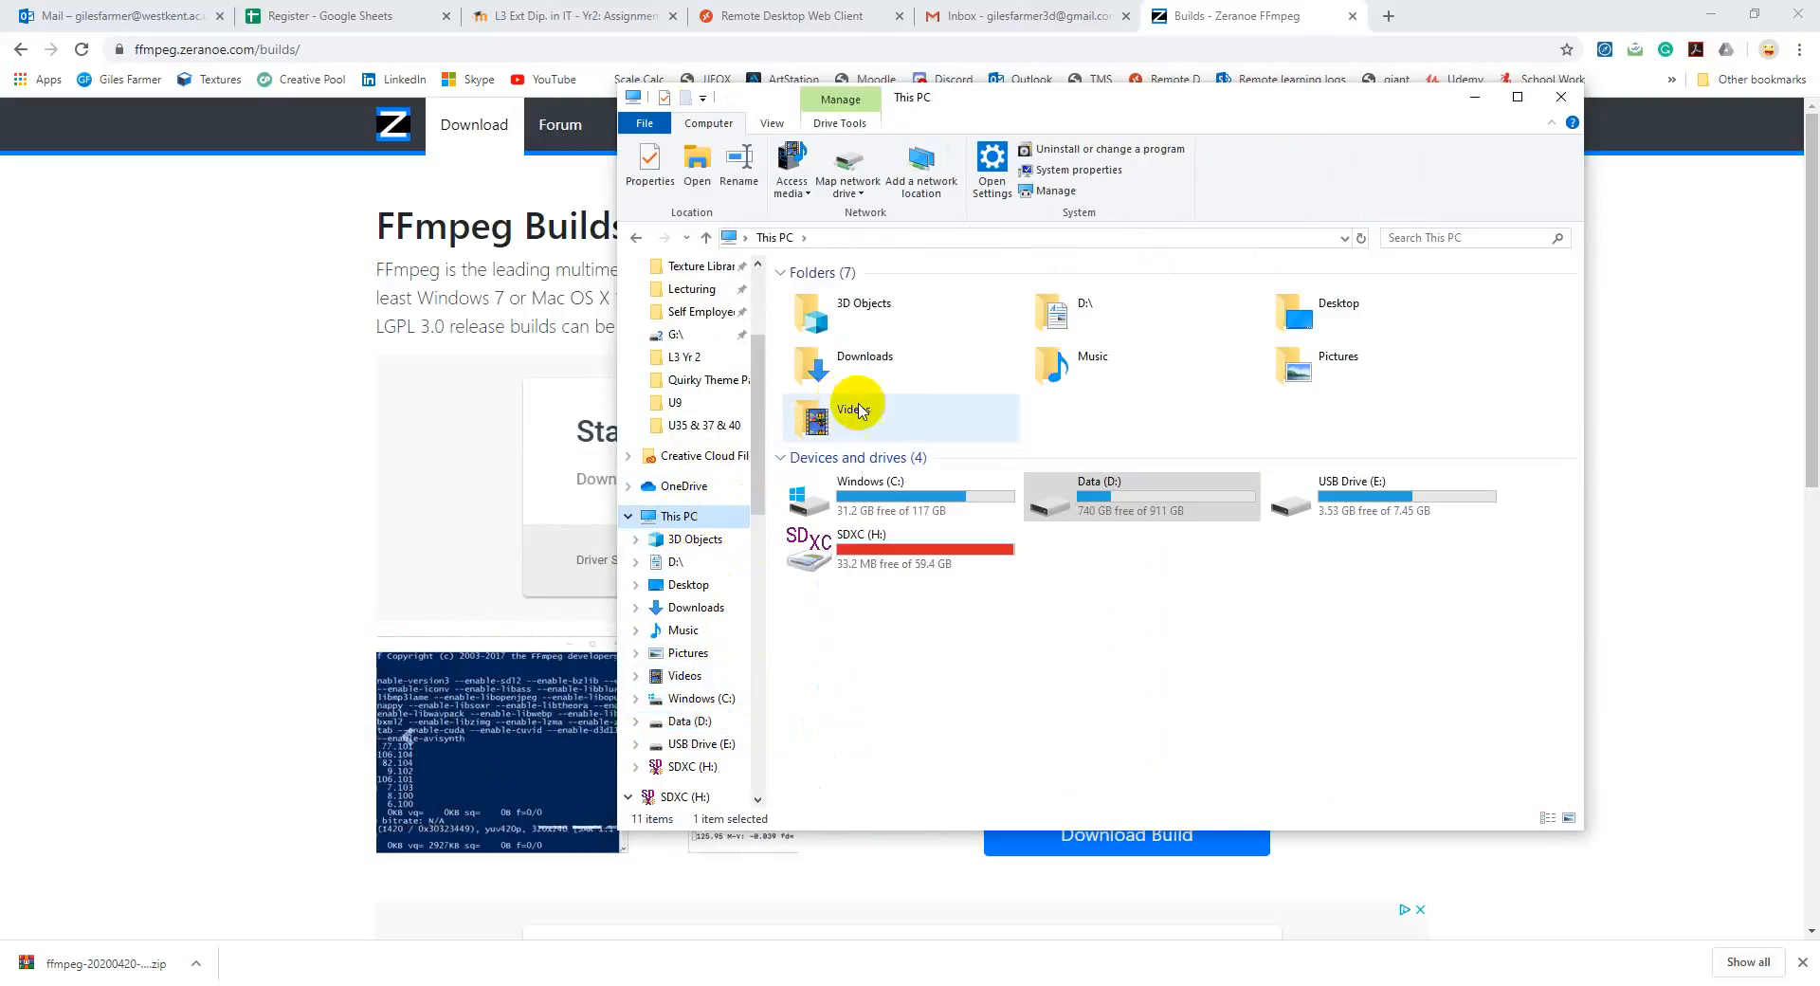
pyautogui.doubleClick(905, 503)
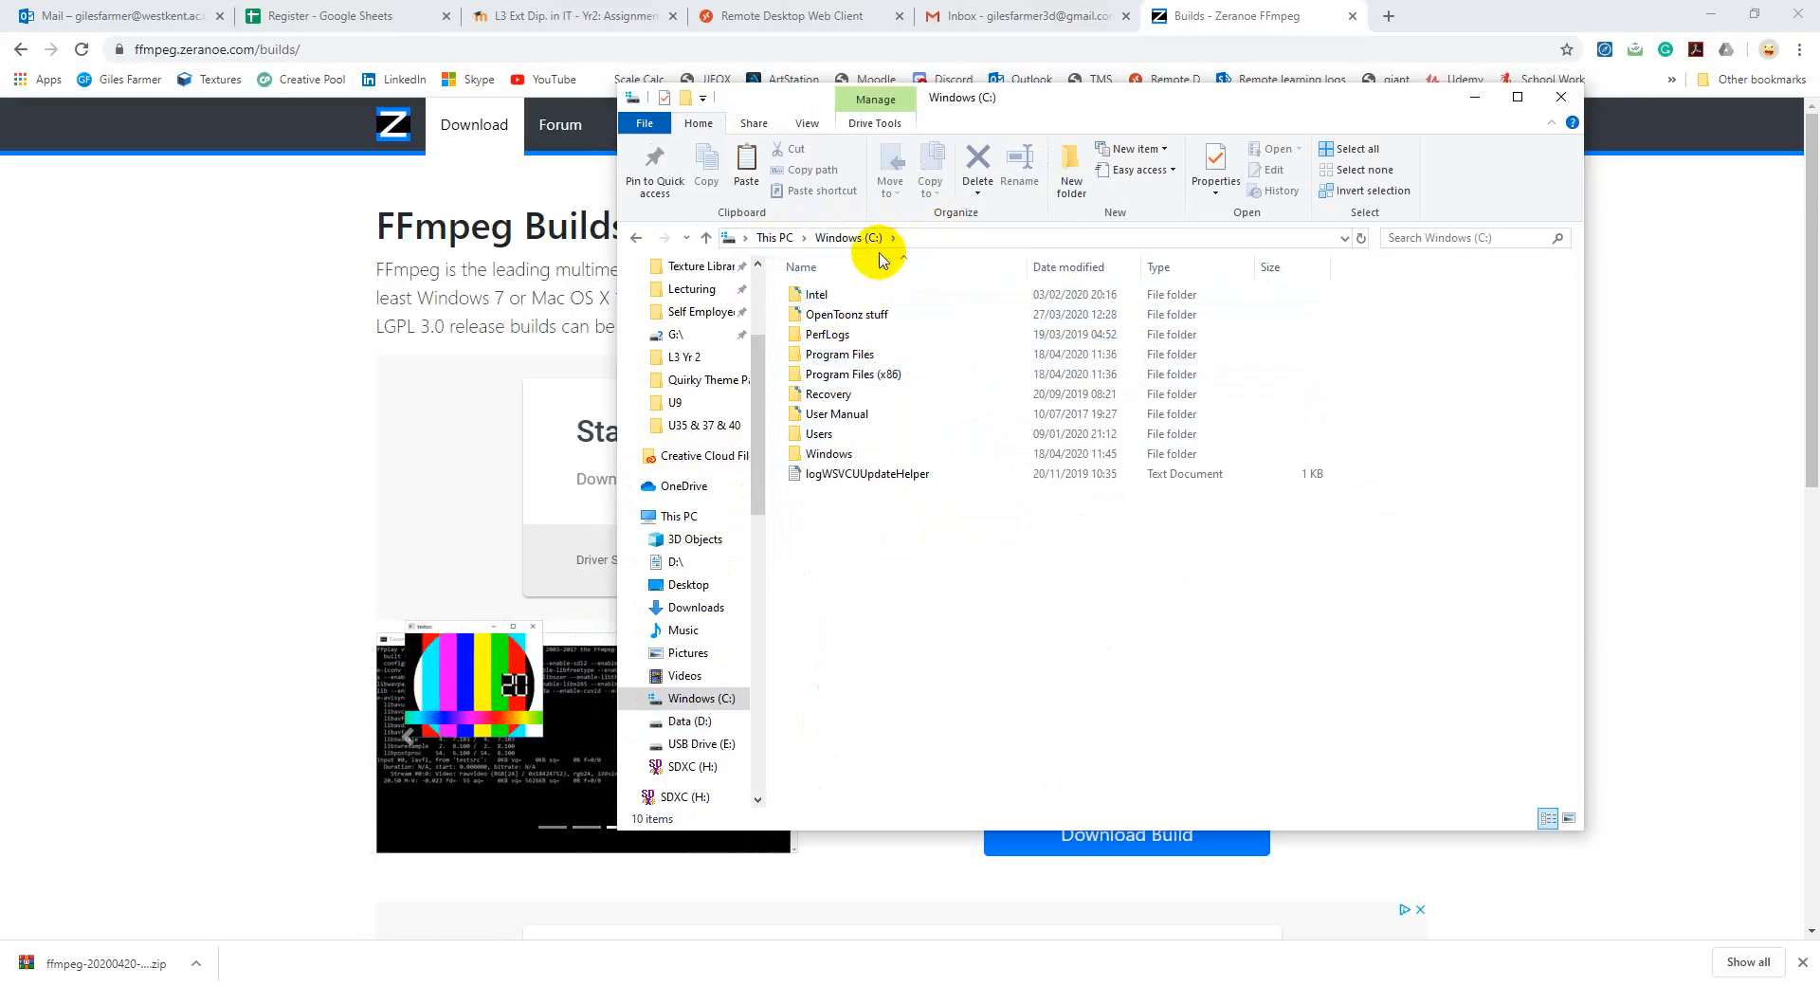
pyautogui.rightClick(858, 534)
pyautogui.click(809, 635)
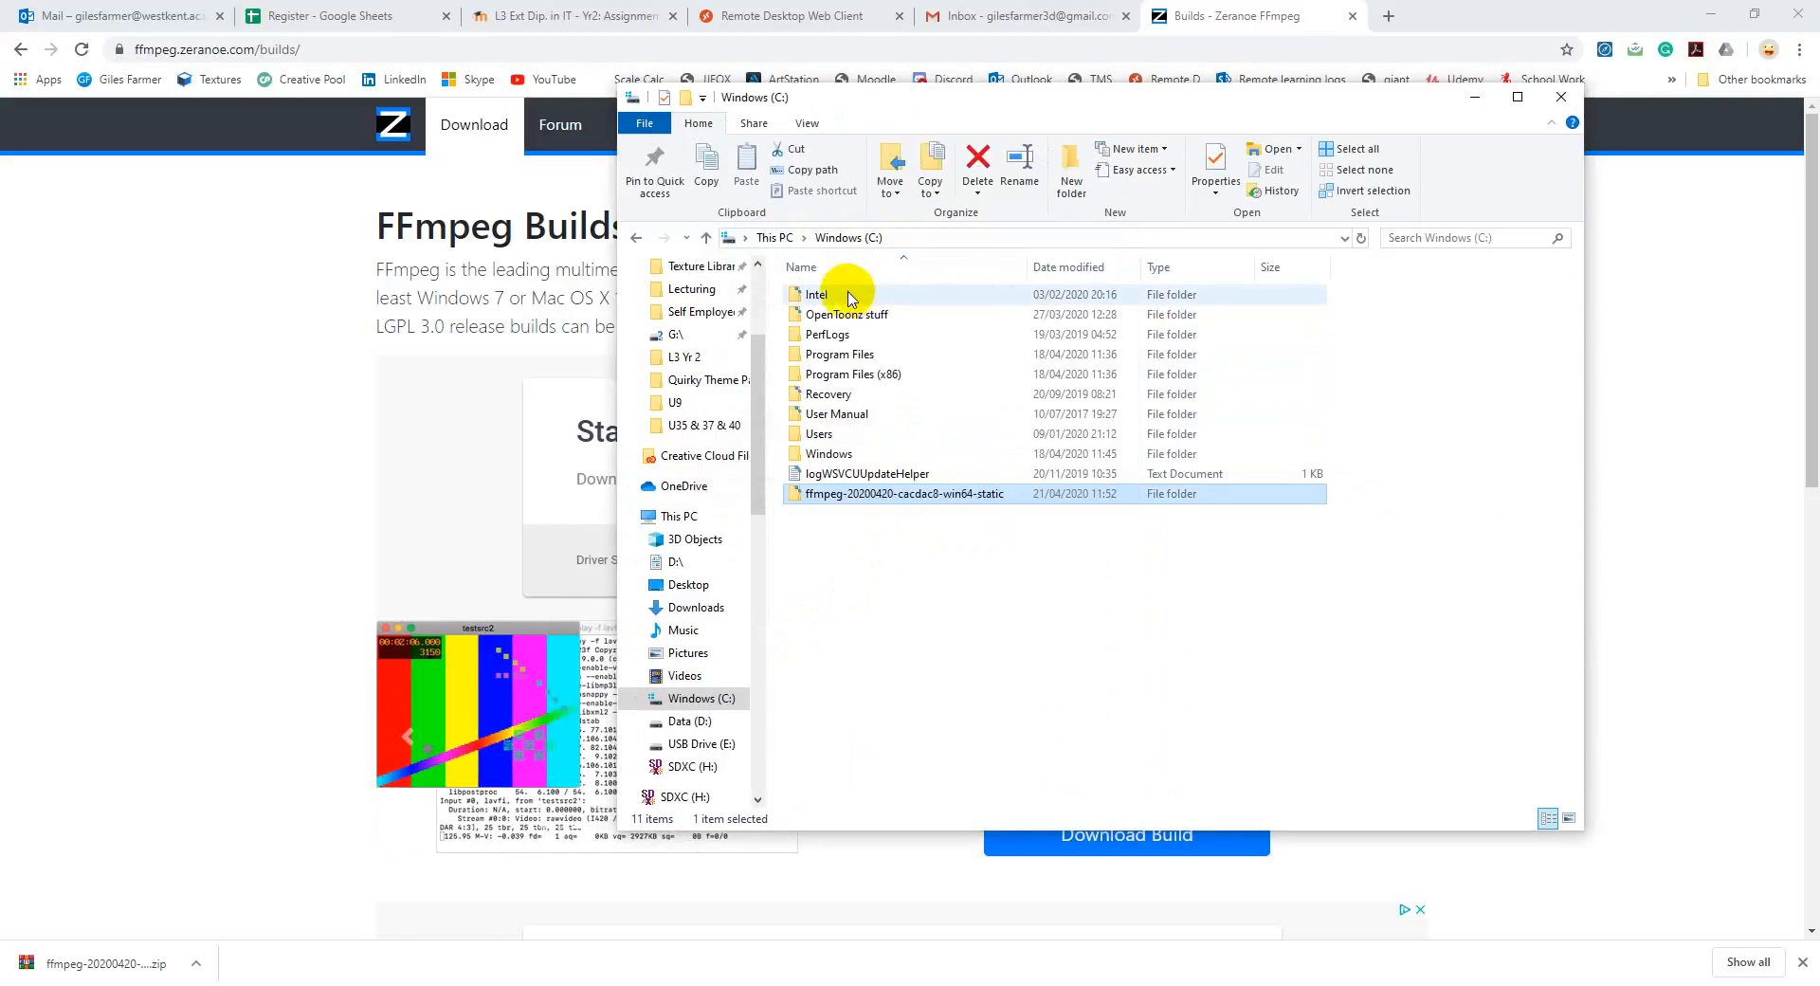
# Step: Check the applications in the bin subfolder of the FFmpeg folder on the C: drive, and close File Explorer
pyautogui.doubleClick(858, 492)
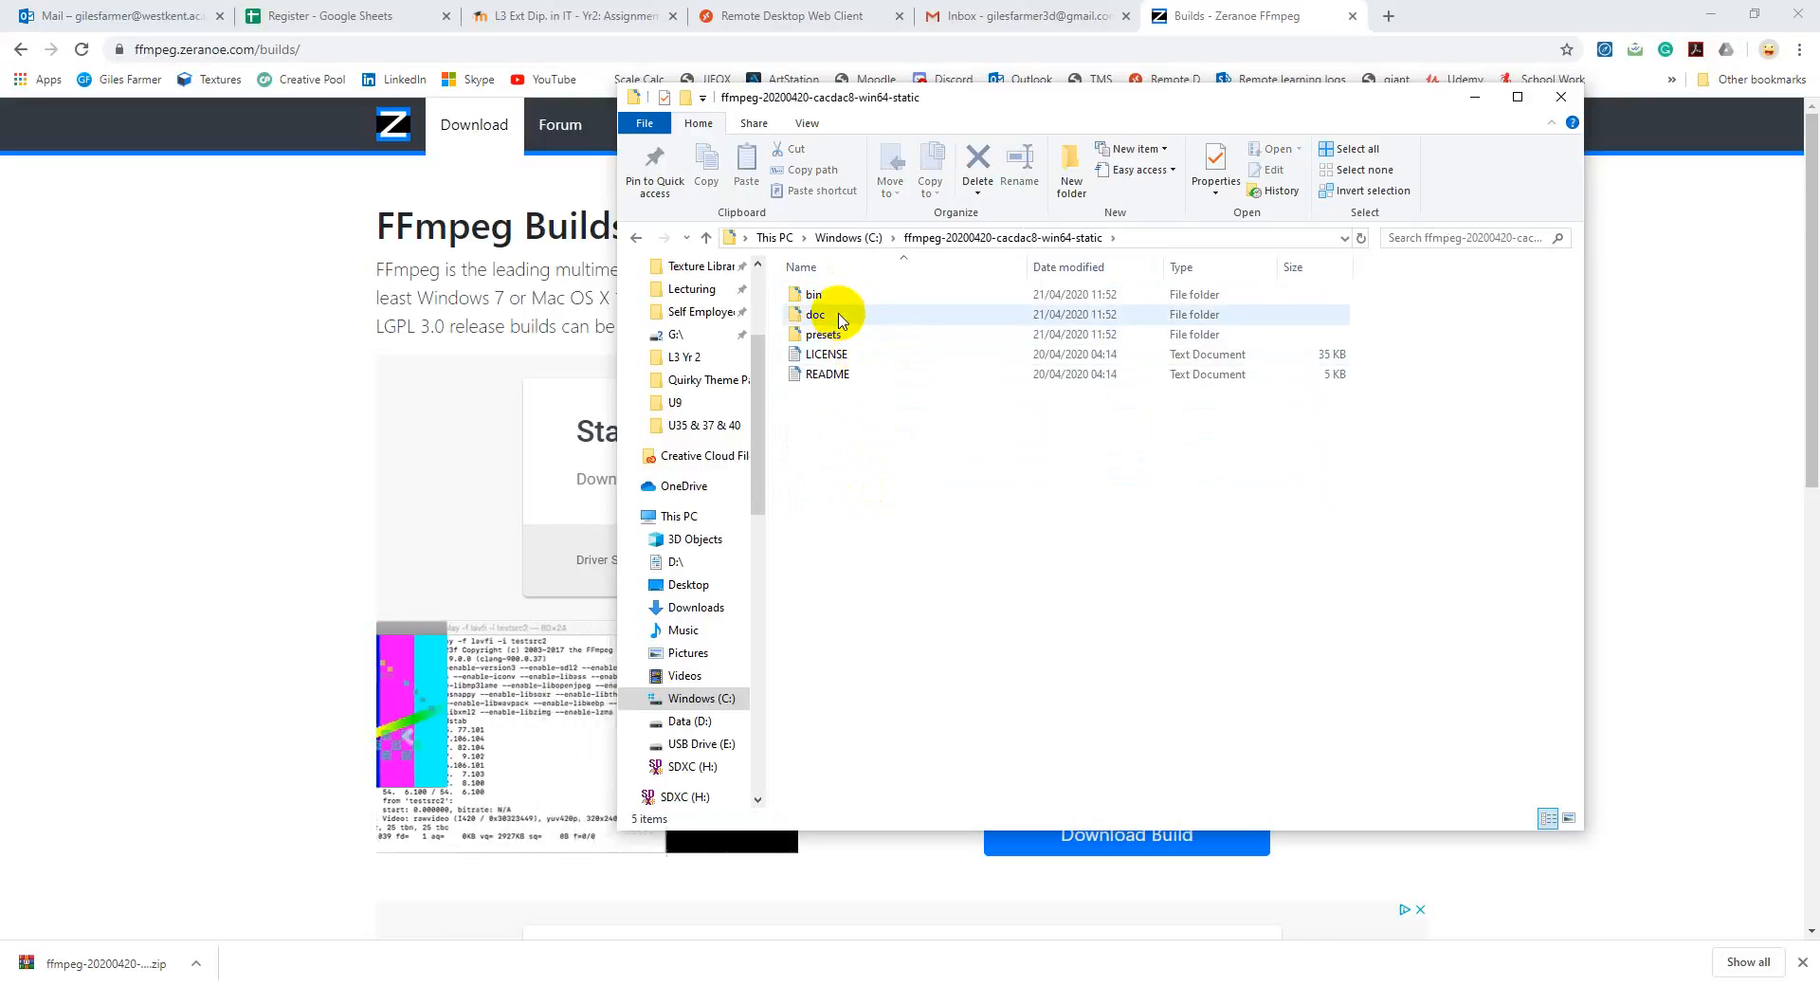
pyautogui.click(851, 299)
pyautogui.doubleClick(851, 300)
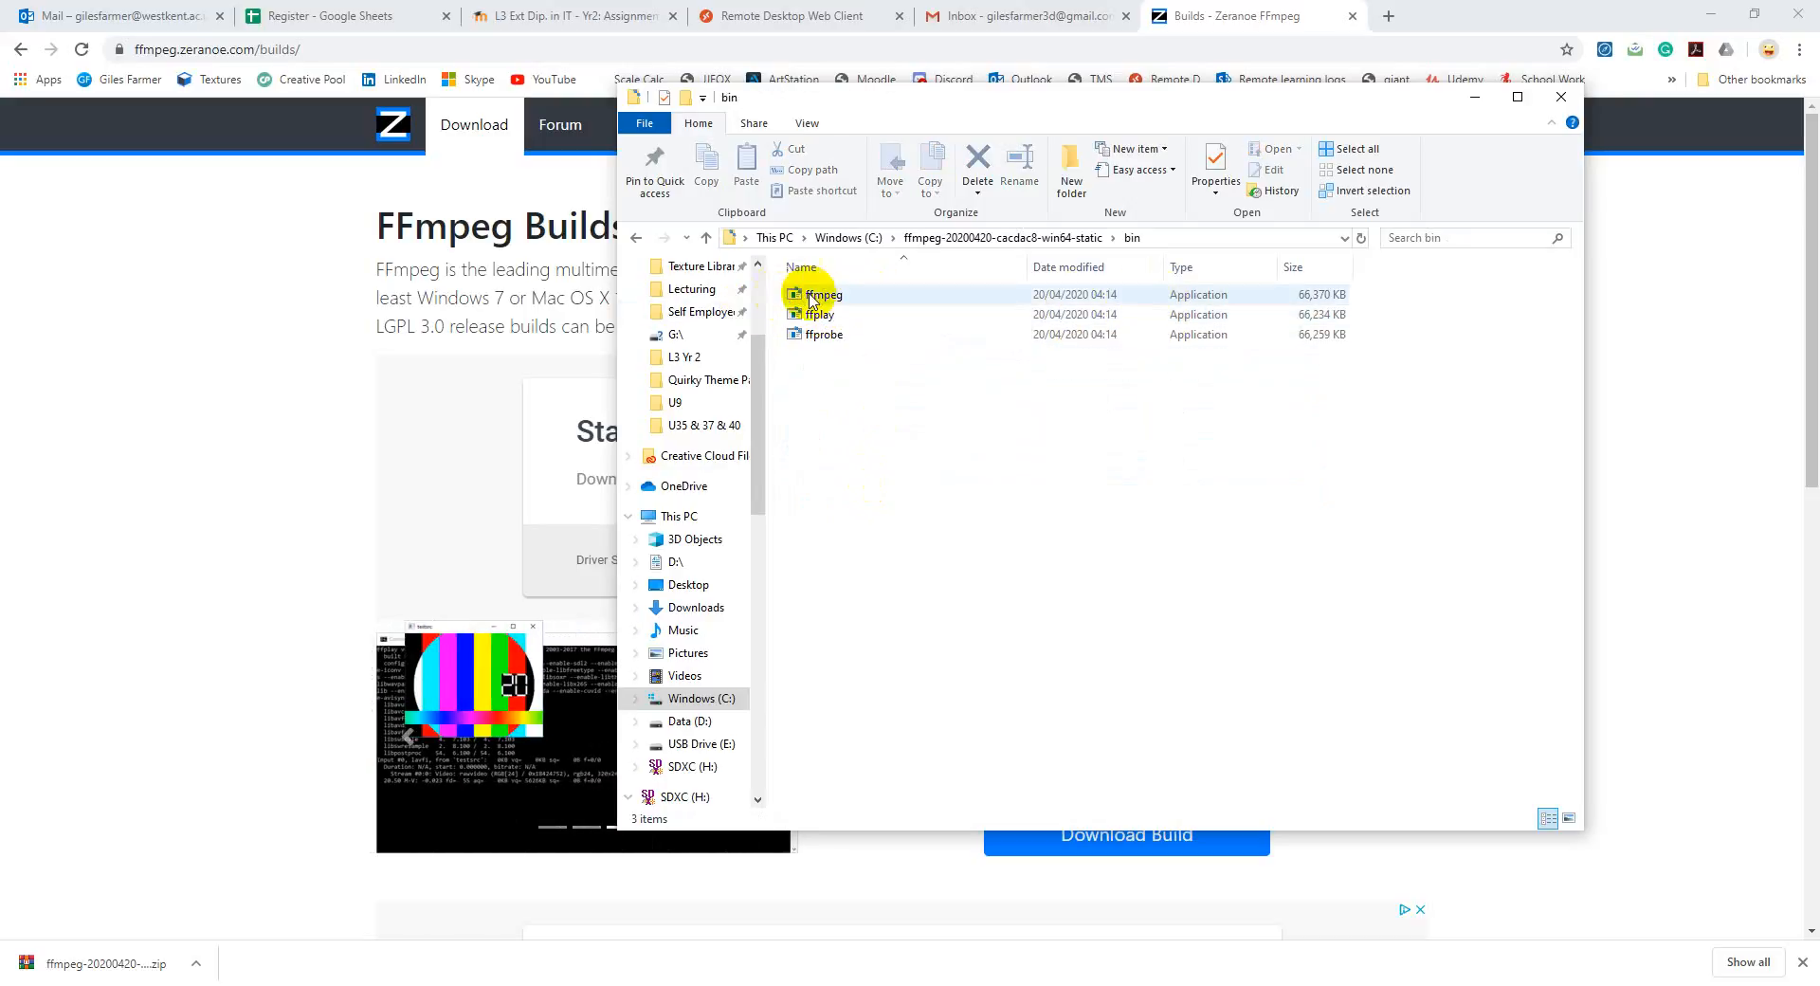
pyautogui.click(1559, 96)
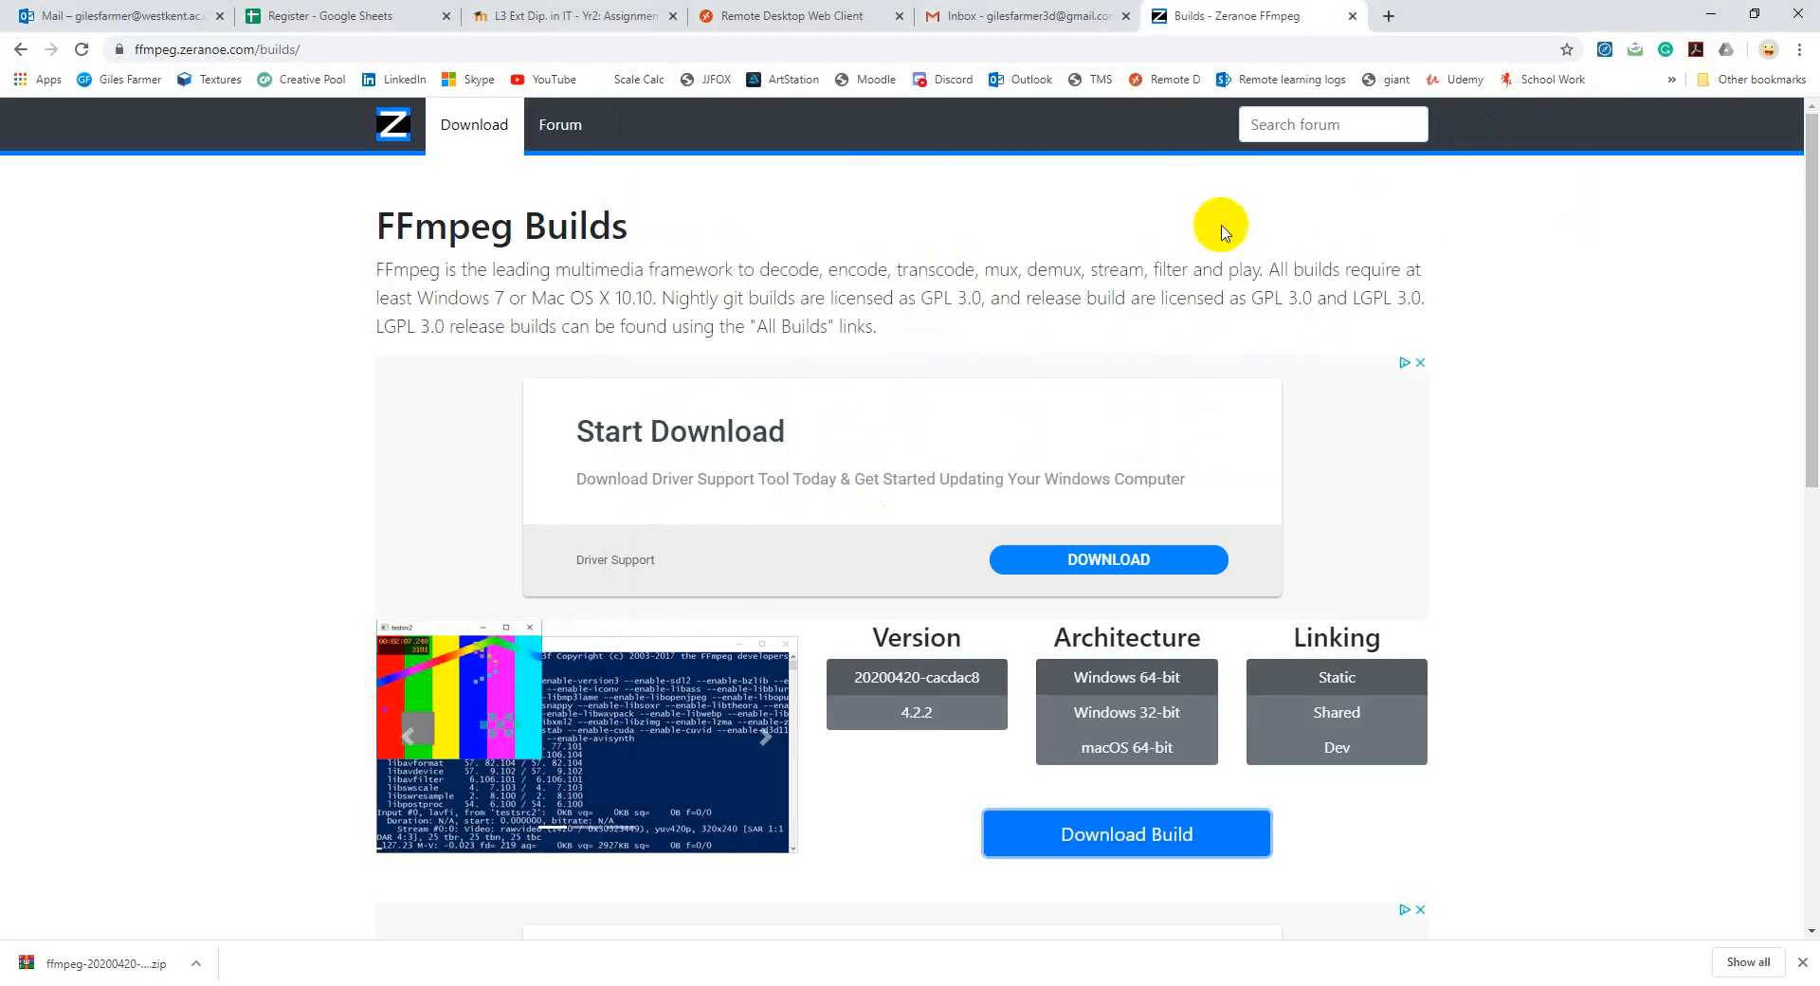
# Step: Switch to OpenToonz and display the Import/Export category of the Preferences
pyautogui.click(1049, 983)
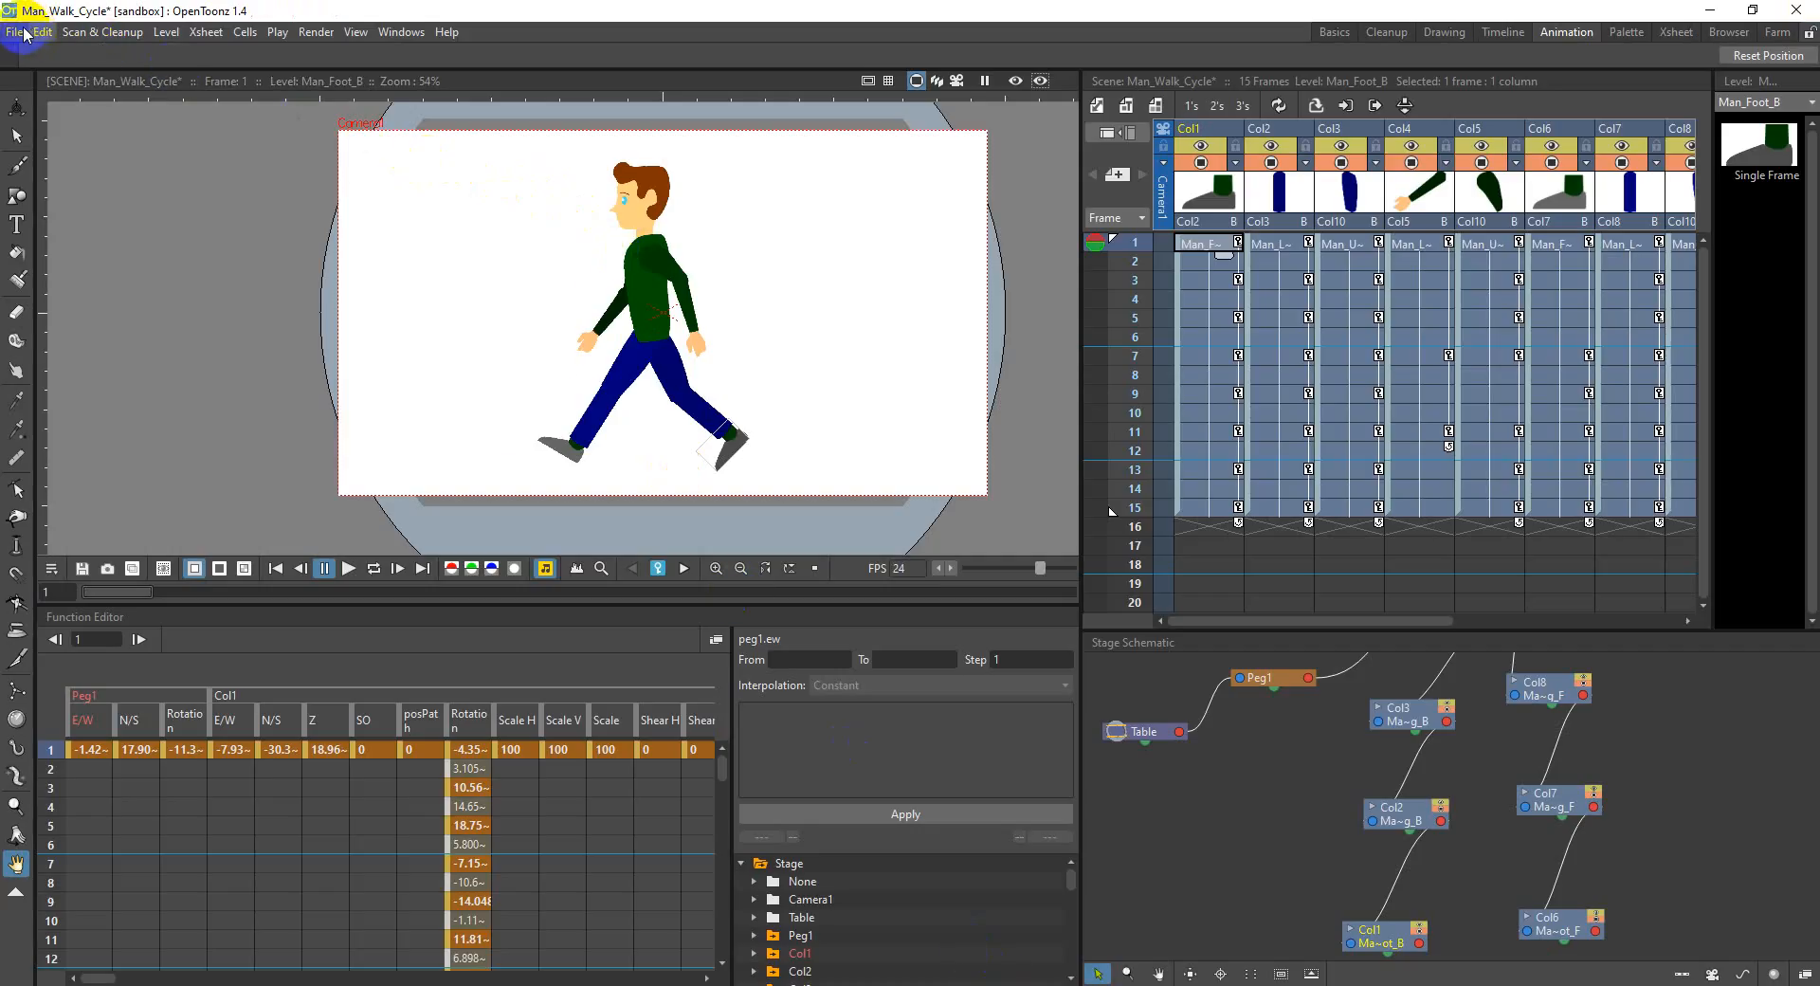
pyautogui.click(16, 33)
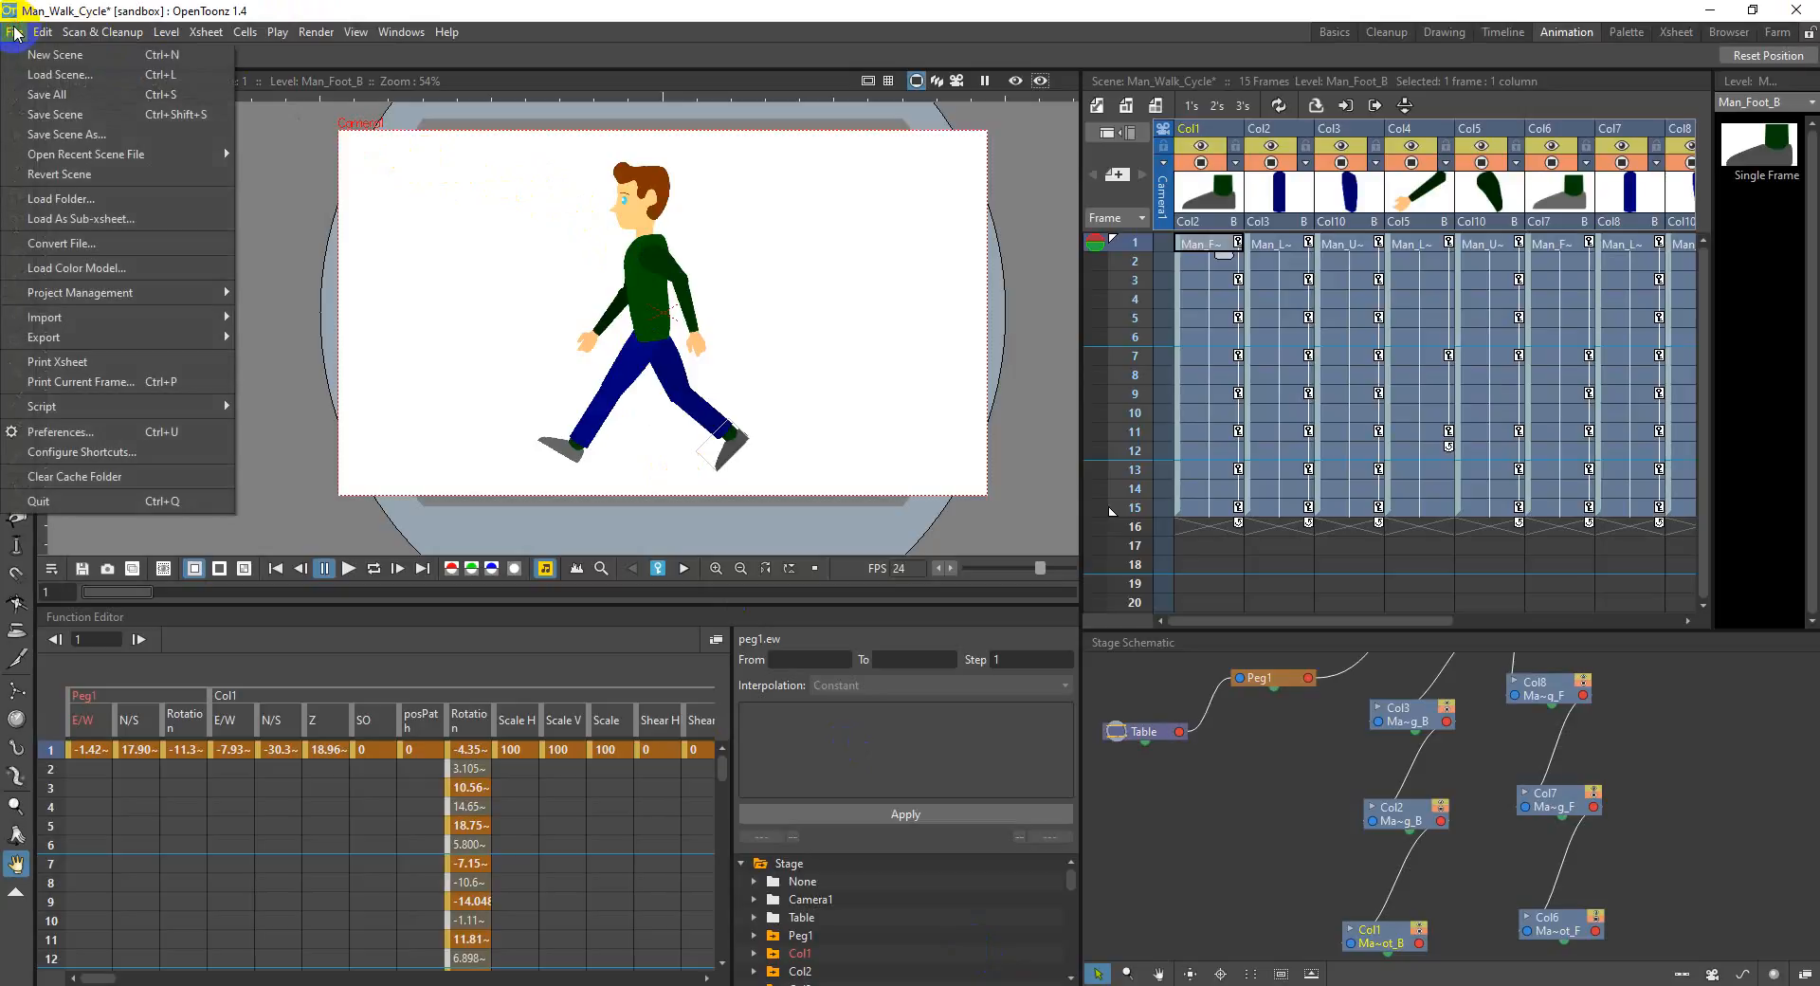
pyautogui.click(131, 432)
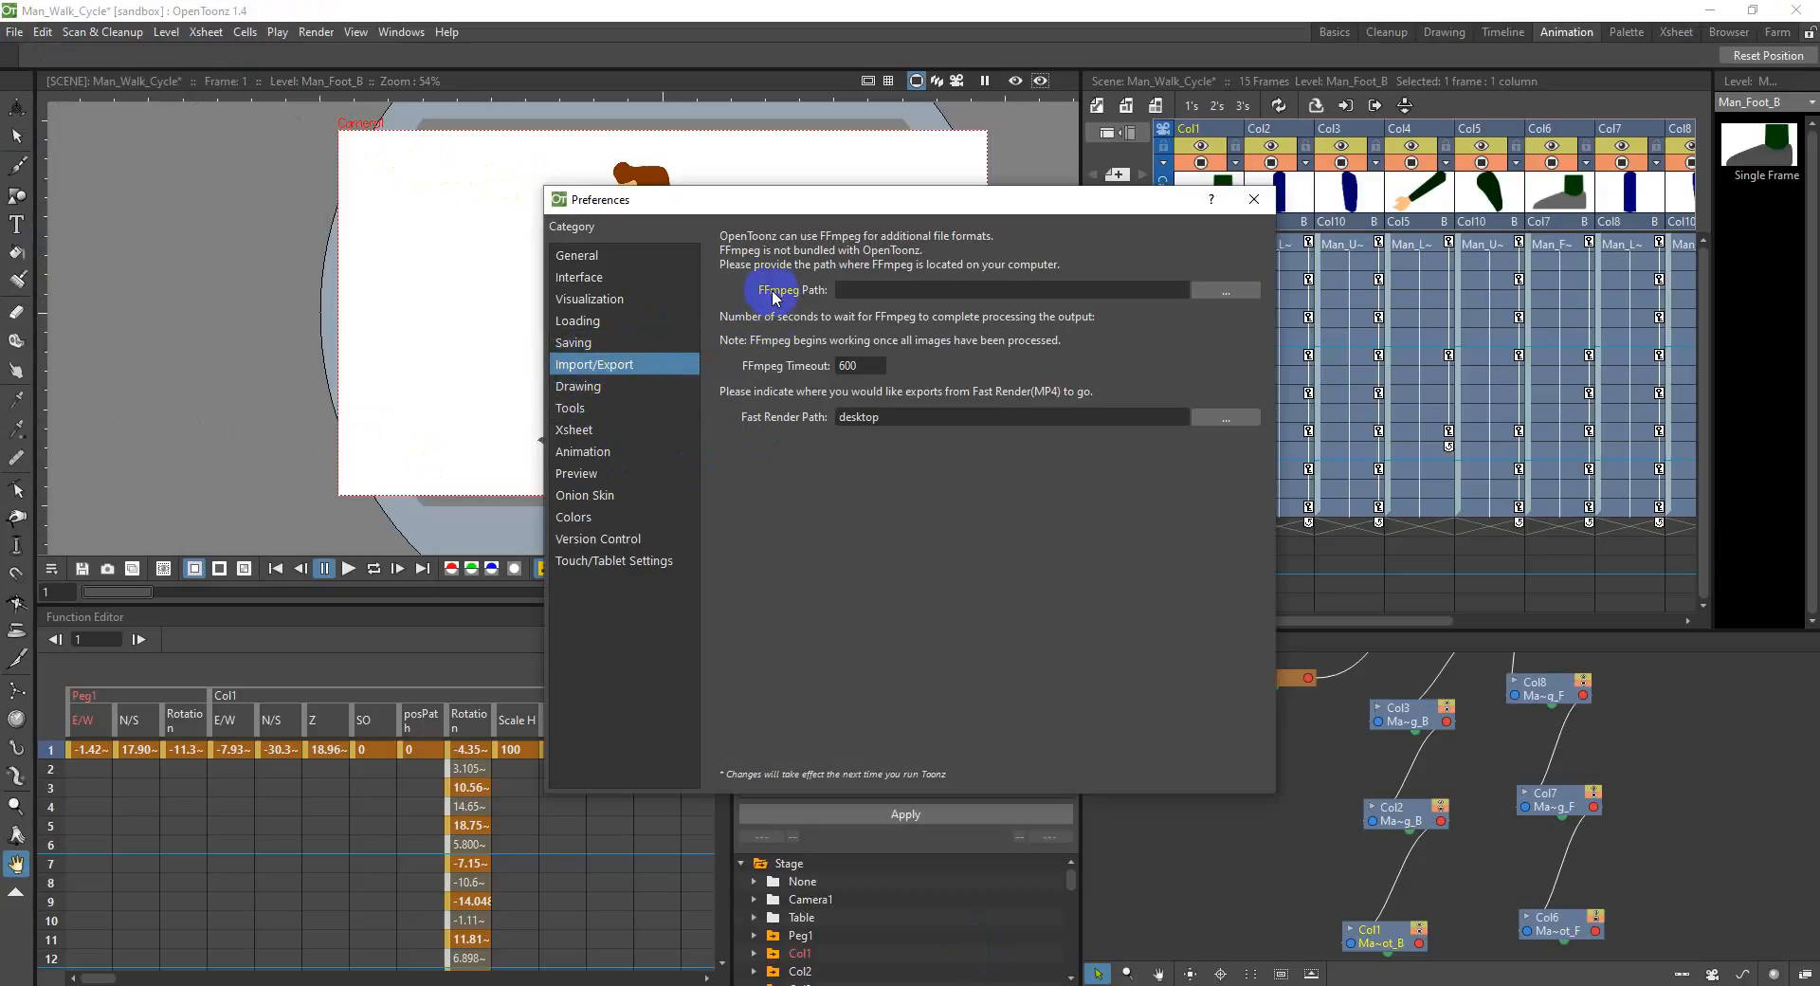
pyautogui.click(611, 258)
pyautogui.click(654, 368)
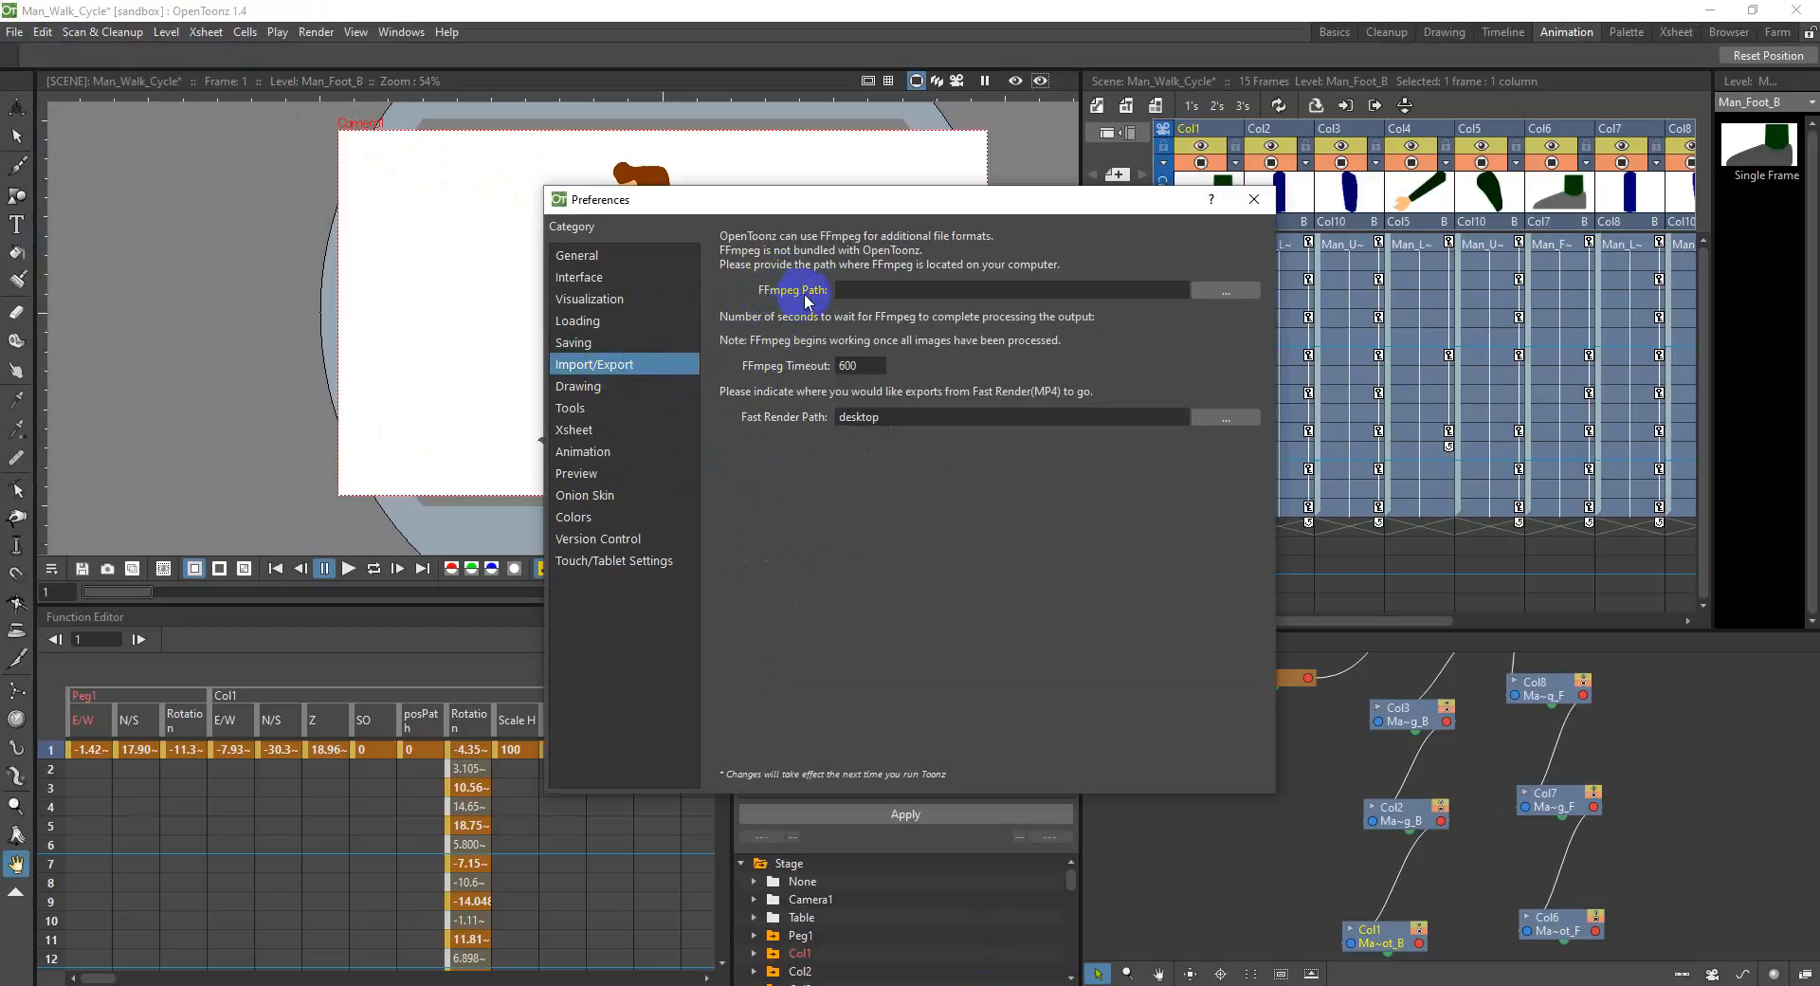
# Step: Set the FFmpeg Path to C:\ffmpeg-20200420-cacdac8-win64-static\bin and close the Preferences
pyautogui.click(1225, 290)
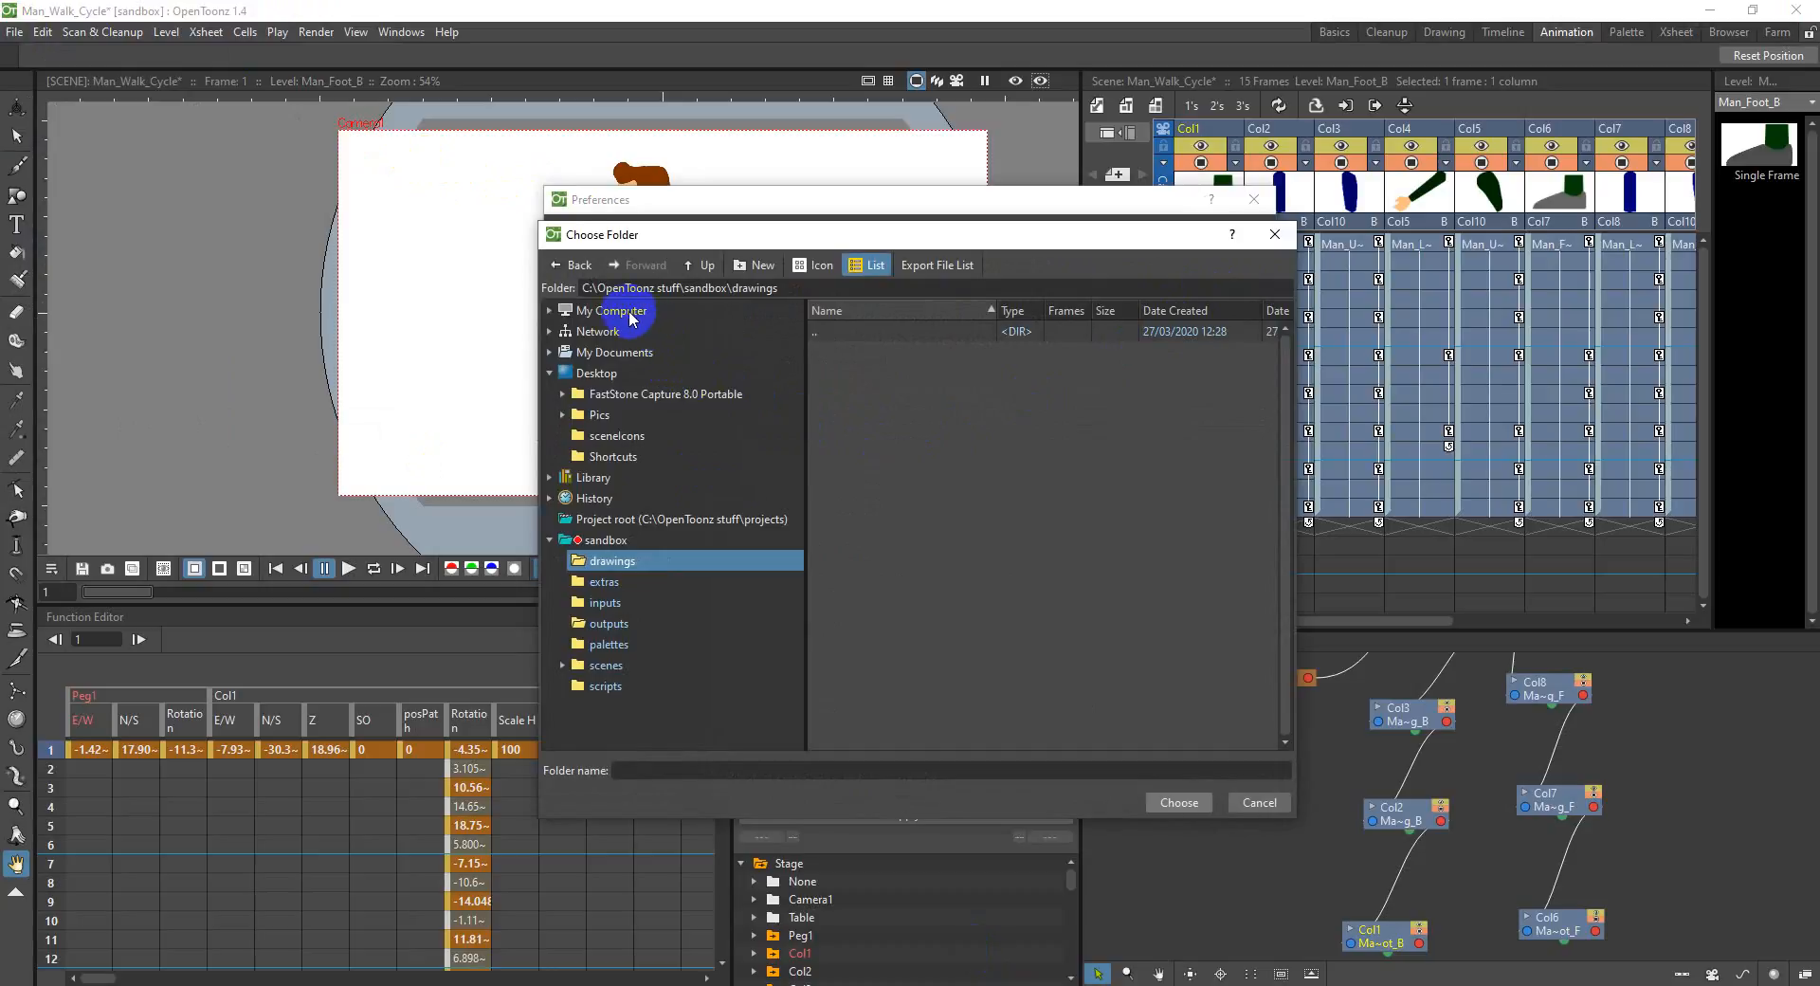
pyautogui.click(631, 313)
pyautogui.click(597, 336)
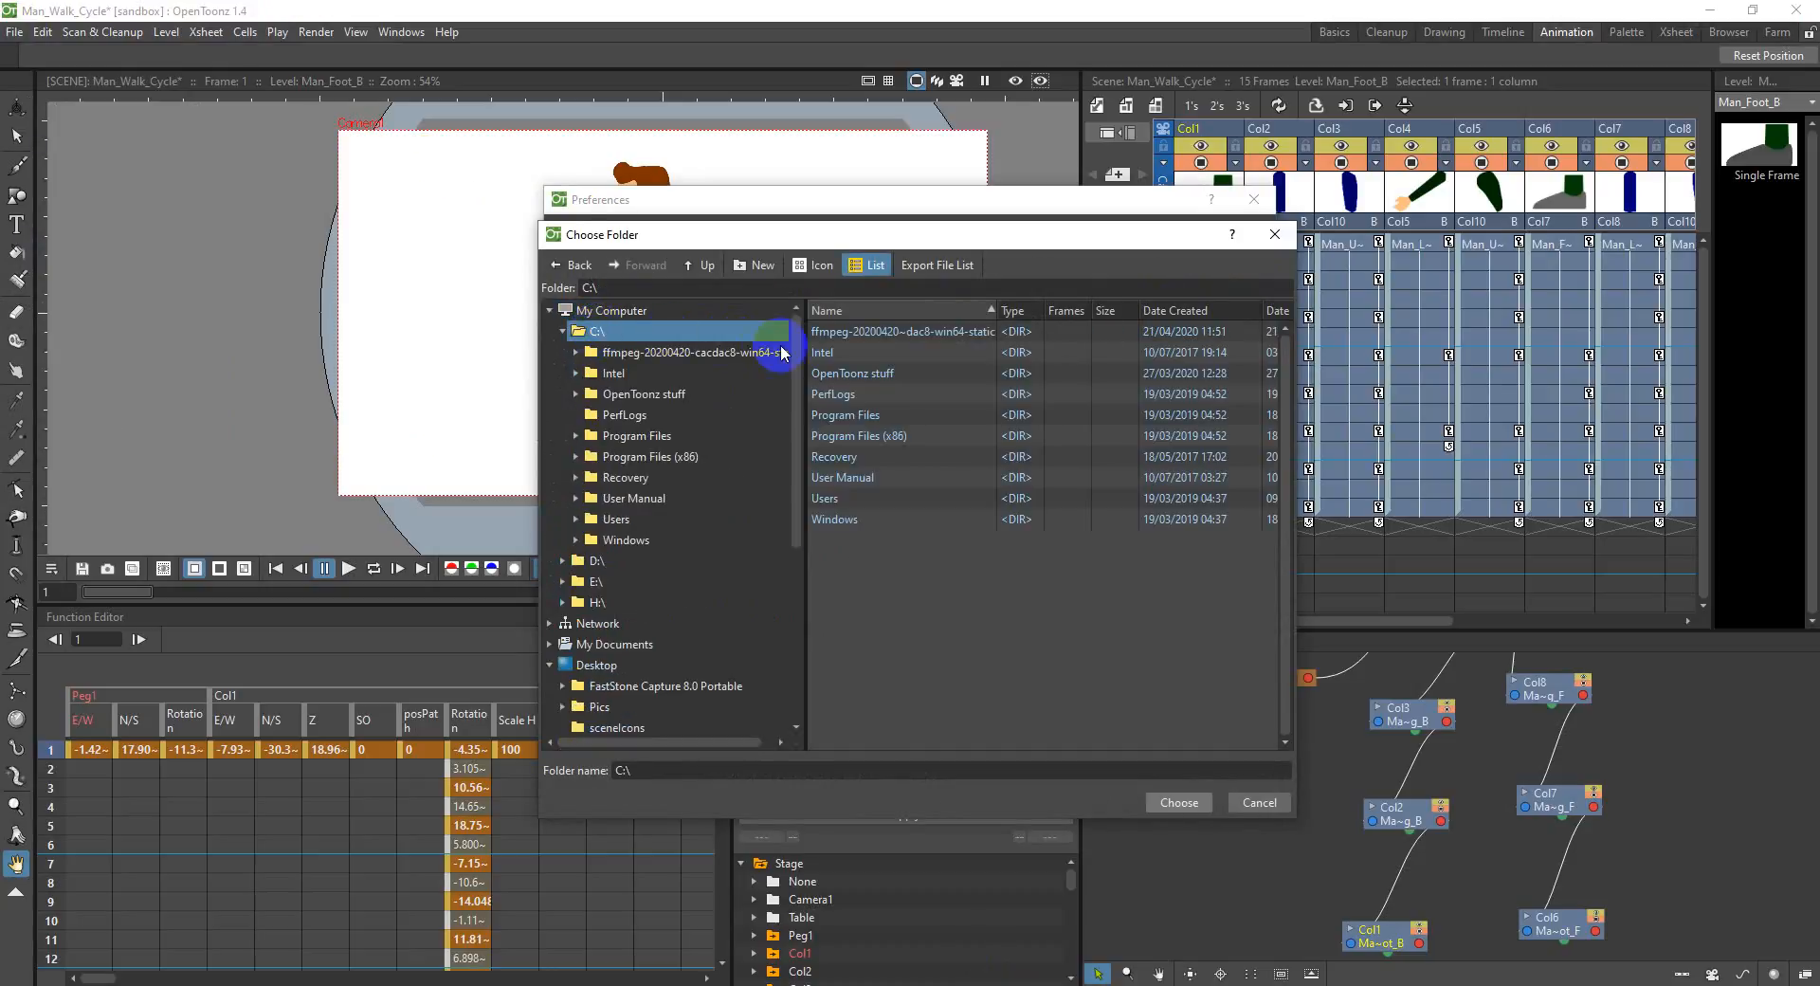
pyautogui.doubleClick(897, 333)
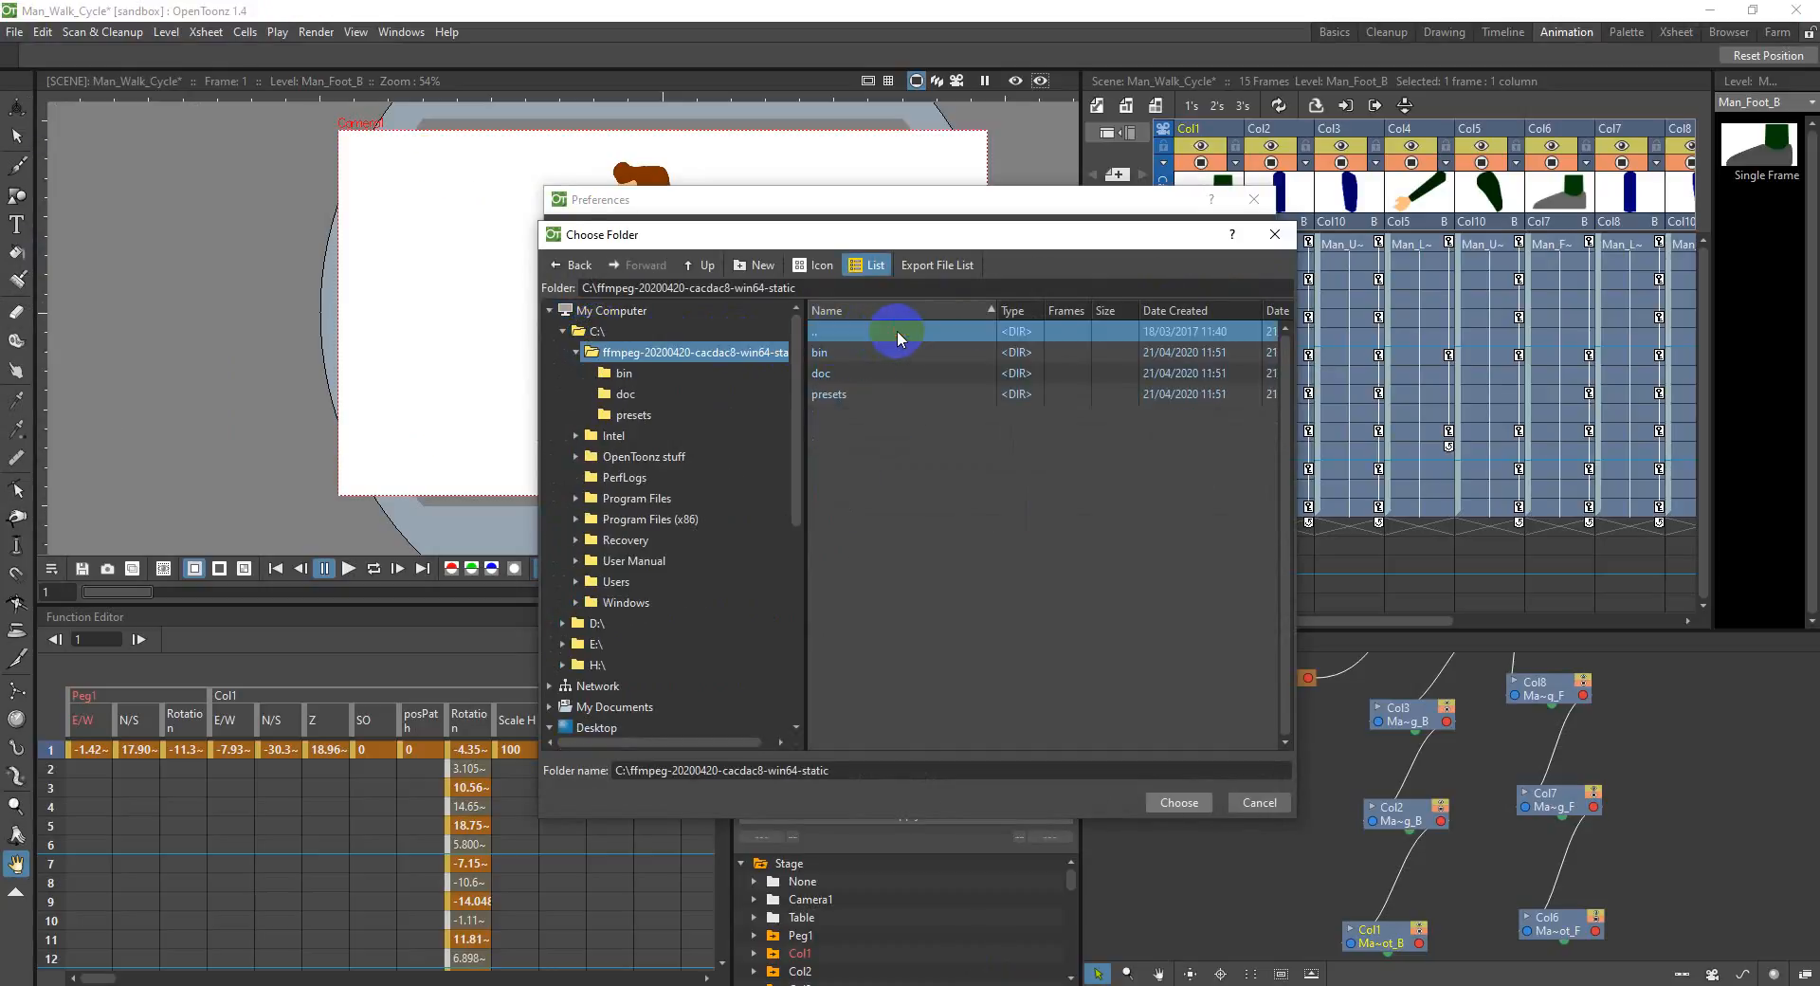
pyautogui.doubleClick(823, 352)
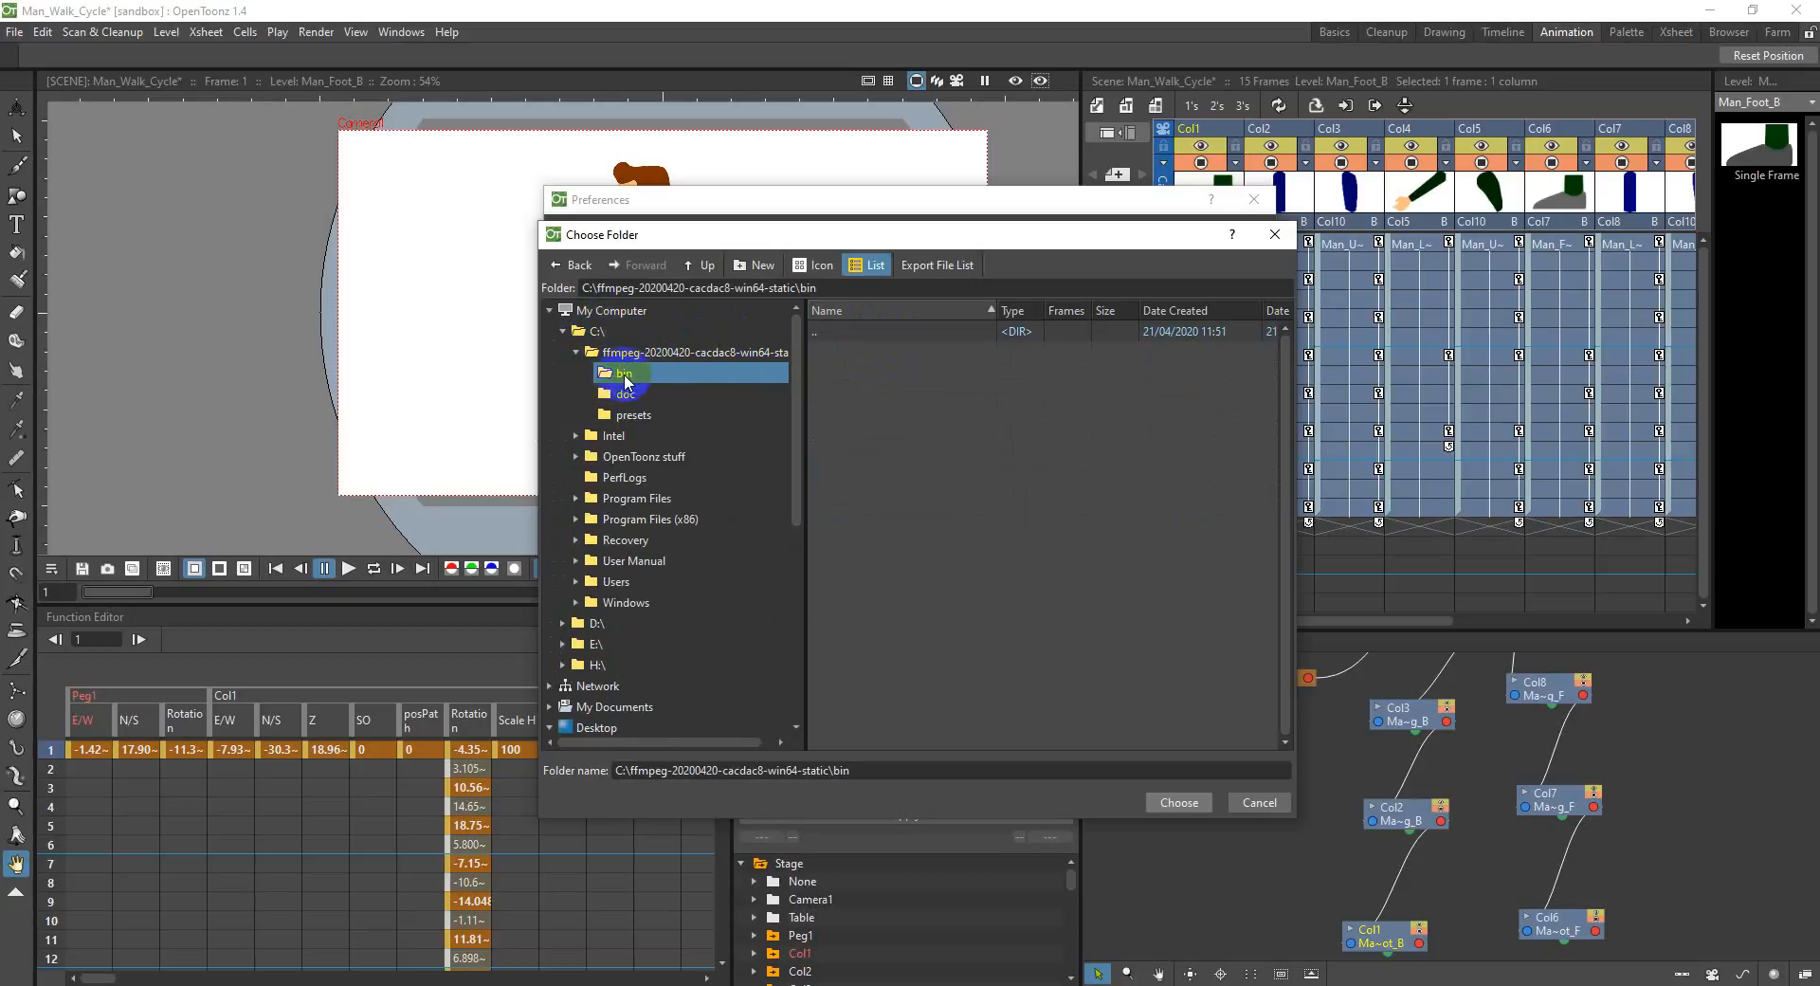
pyautogui.click(1168, 802)
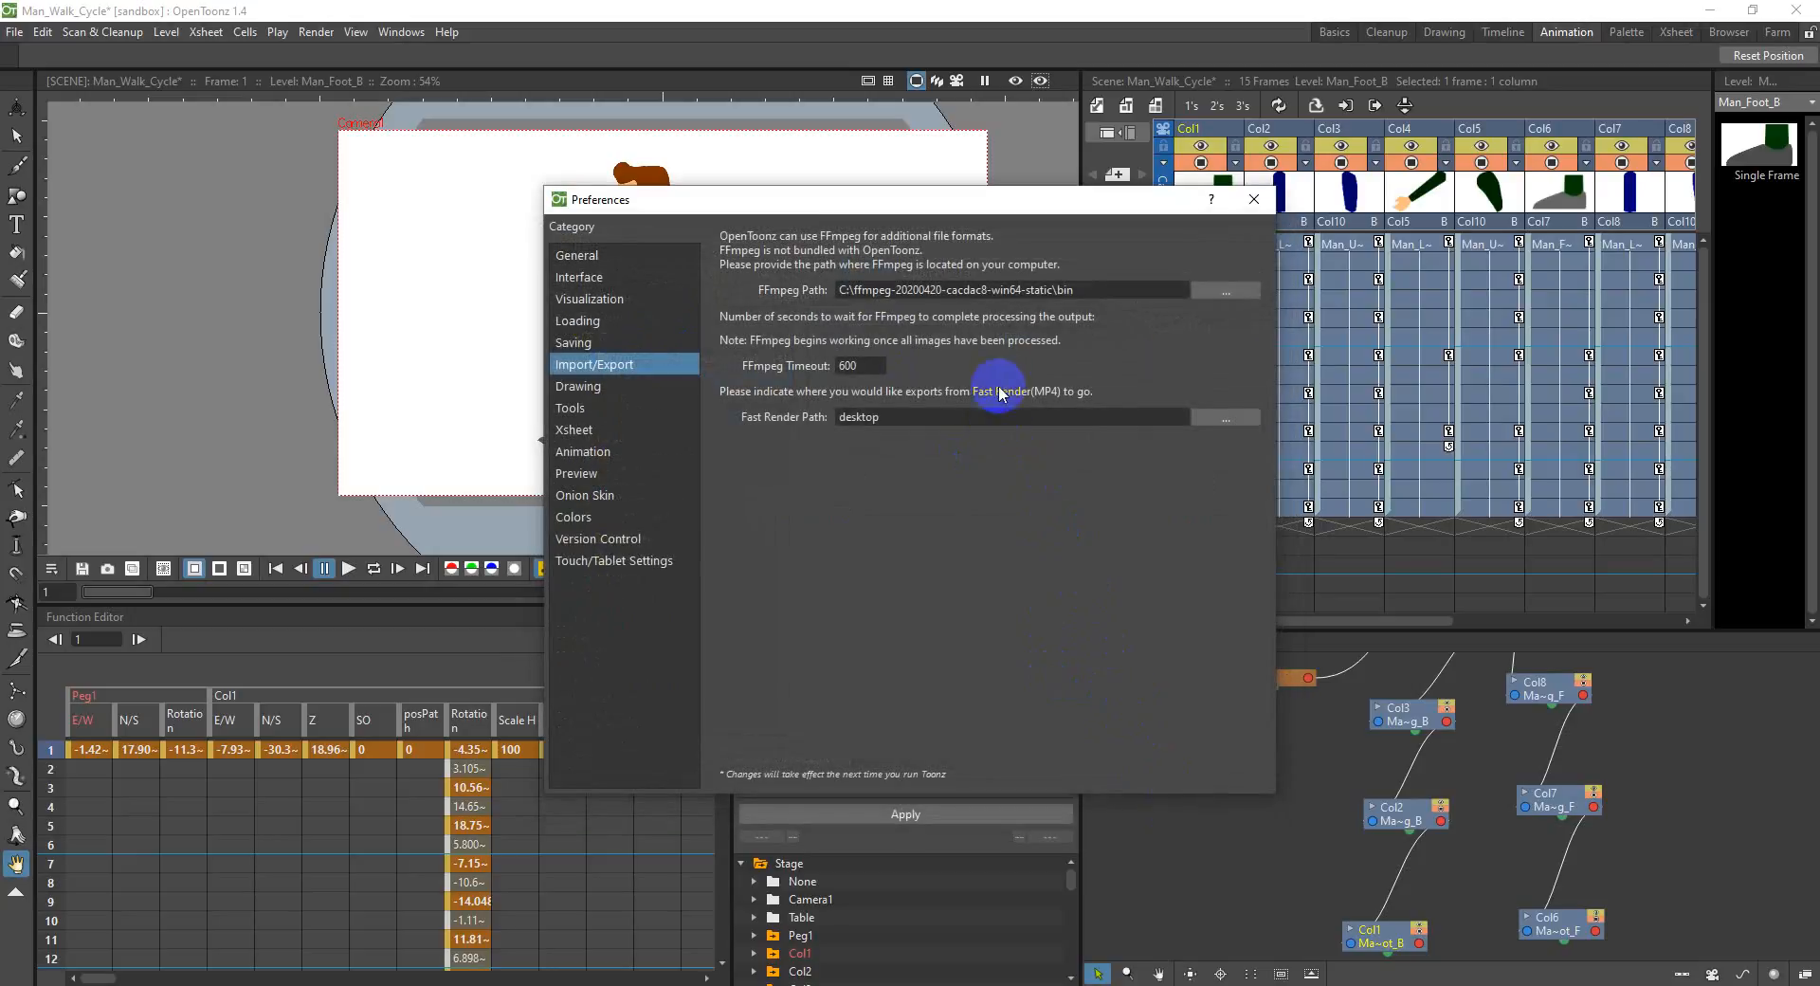
pyautogui.click(1249, 207)
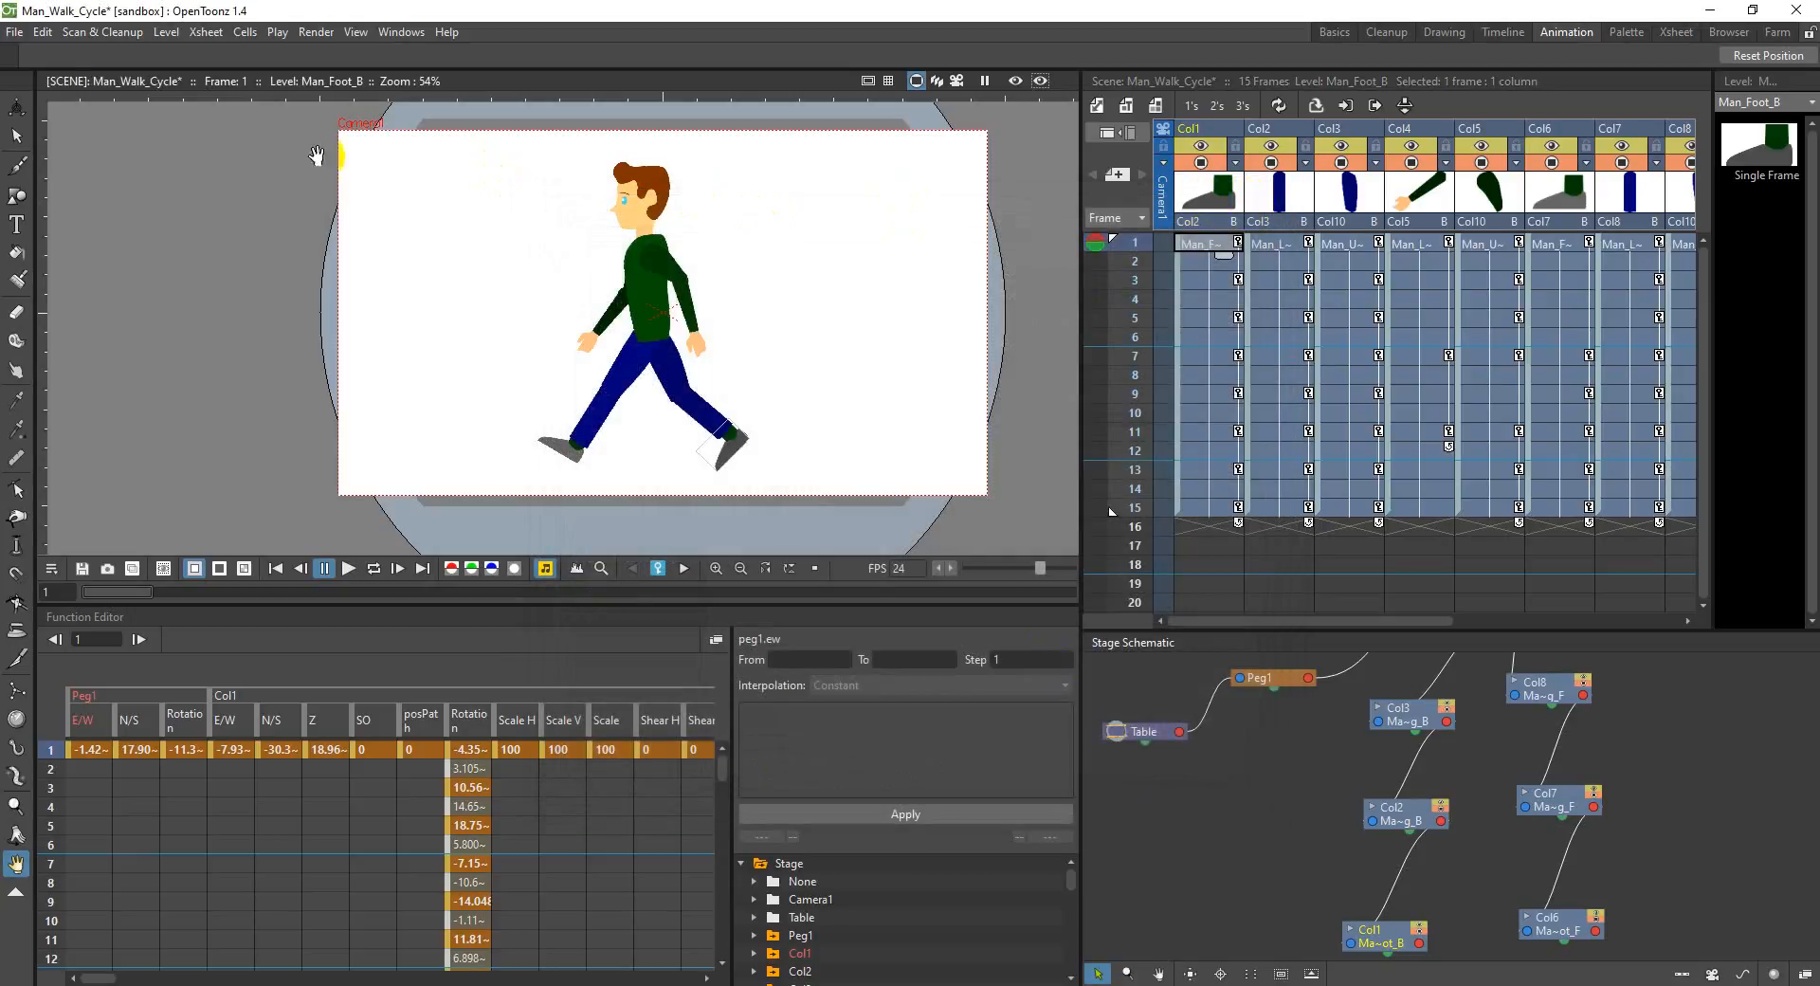
# Step: Check the file formats offered for Man_Walk_Cycle in the Output Settings, and close the dialog without changing the format
pyautogui.click(14, 31)
pyautogui.moveTo(329, 28)
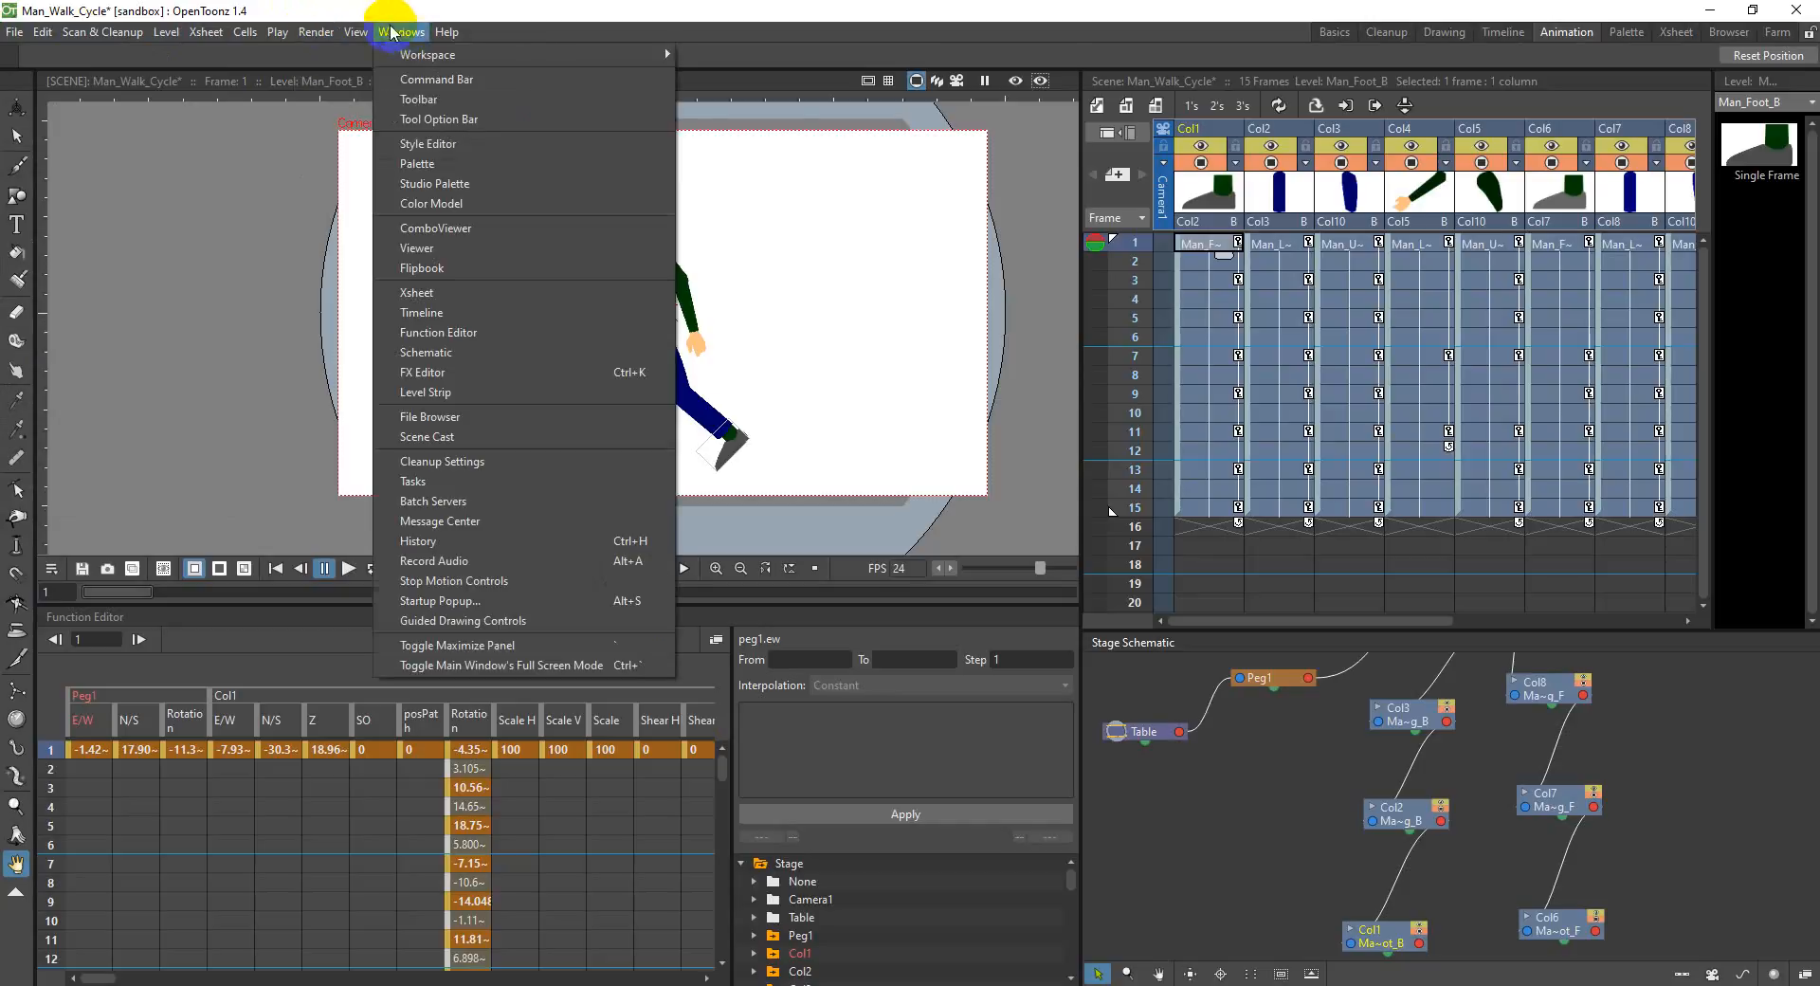
pyautogui.click(364, 119)
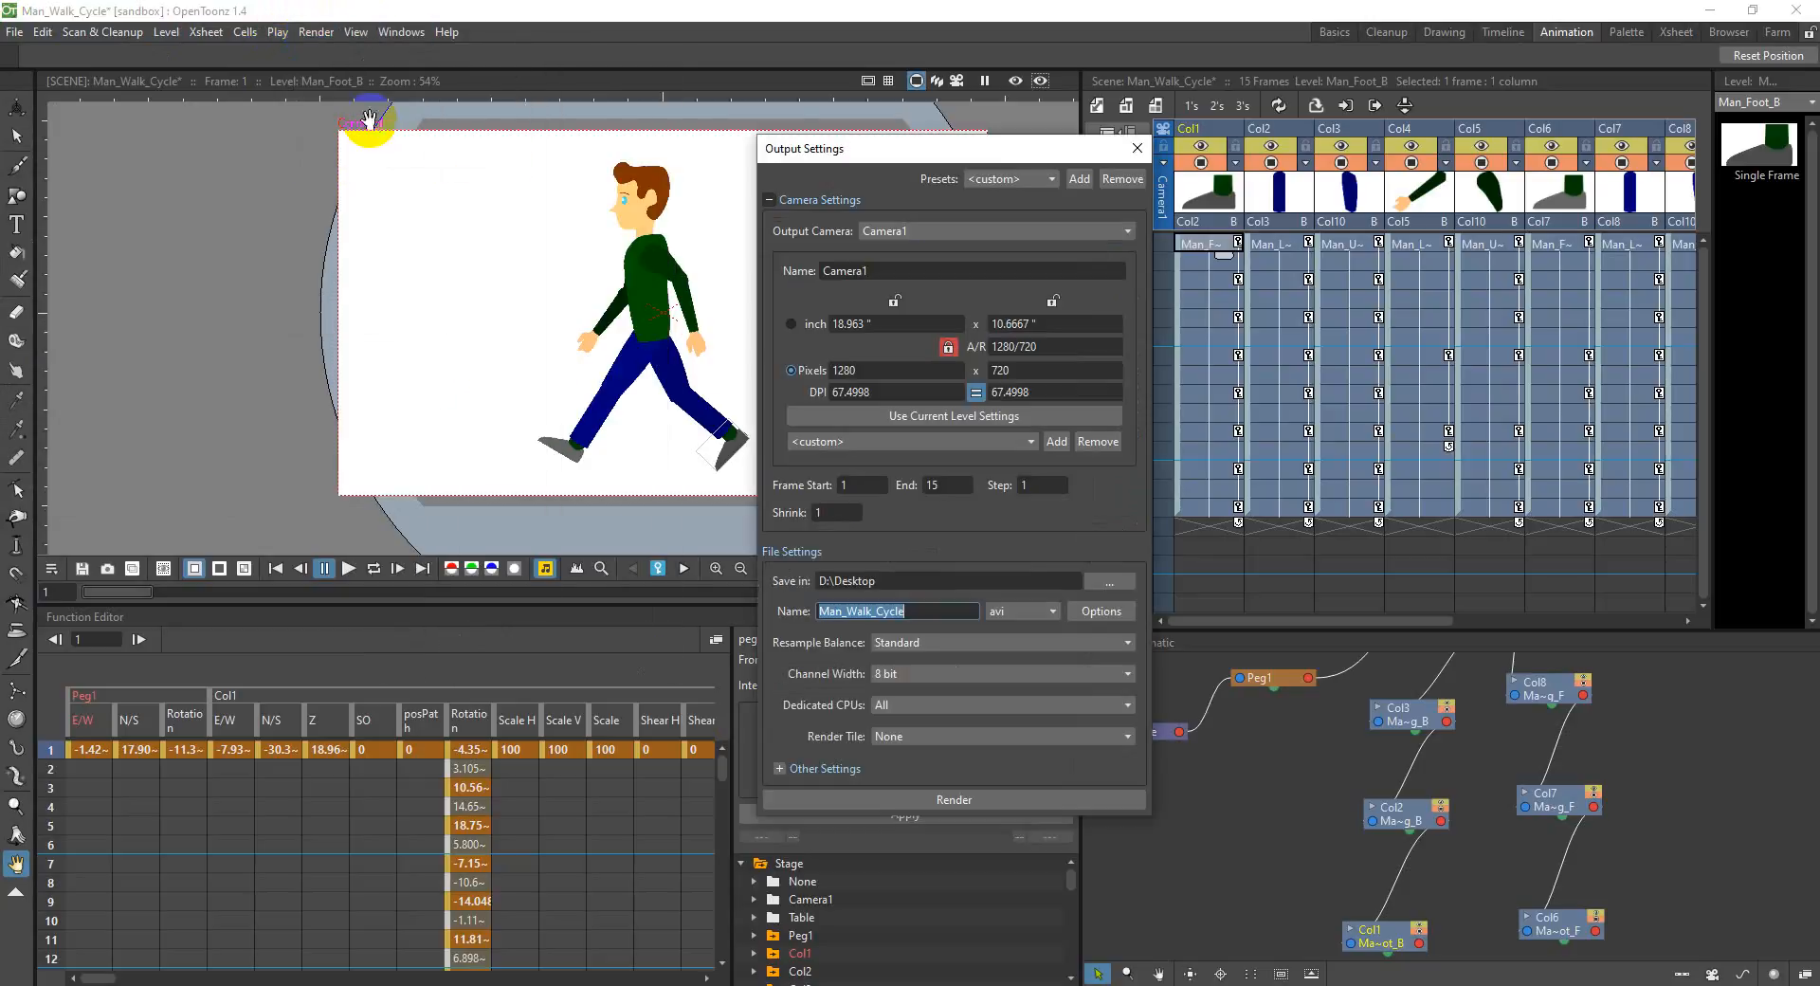
pyautogui.click(1037, 610)
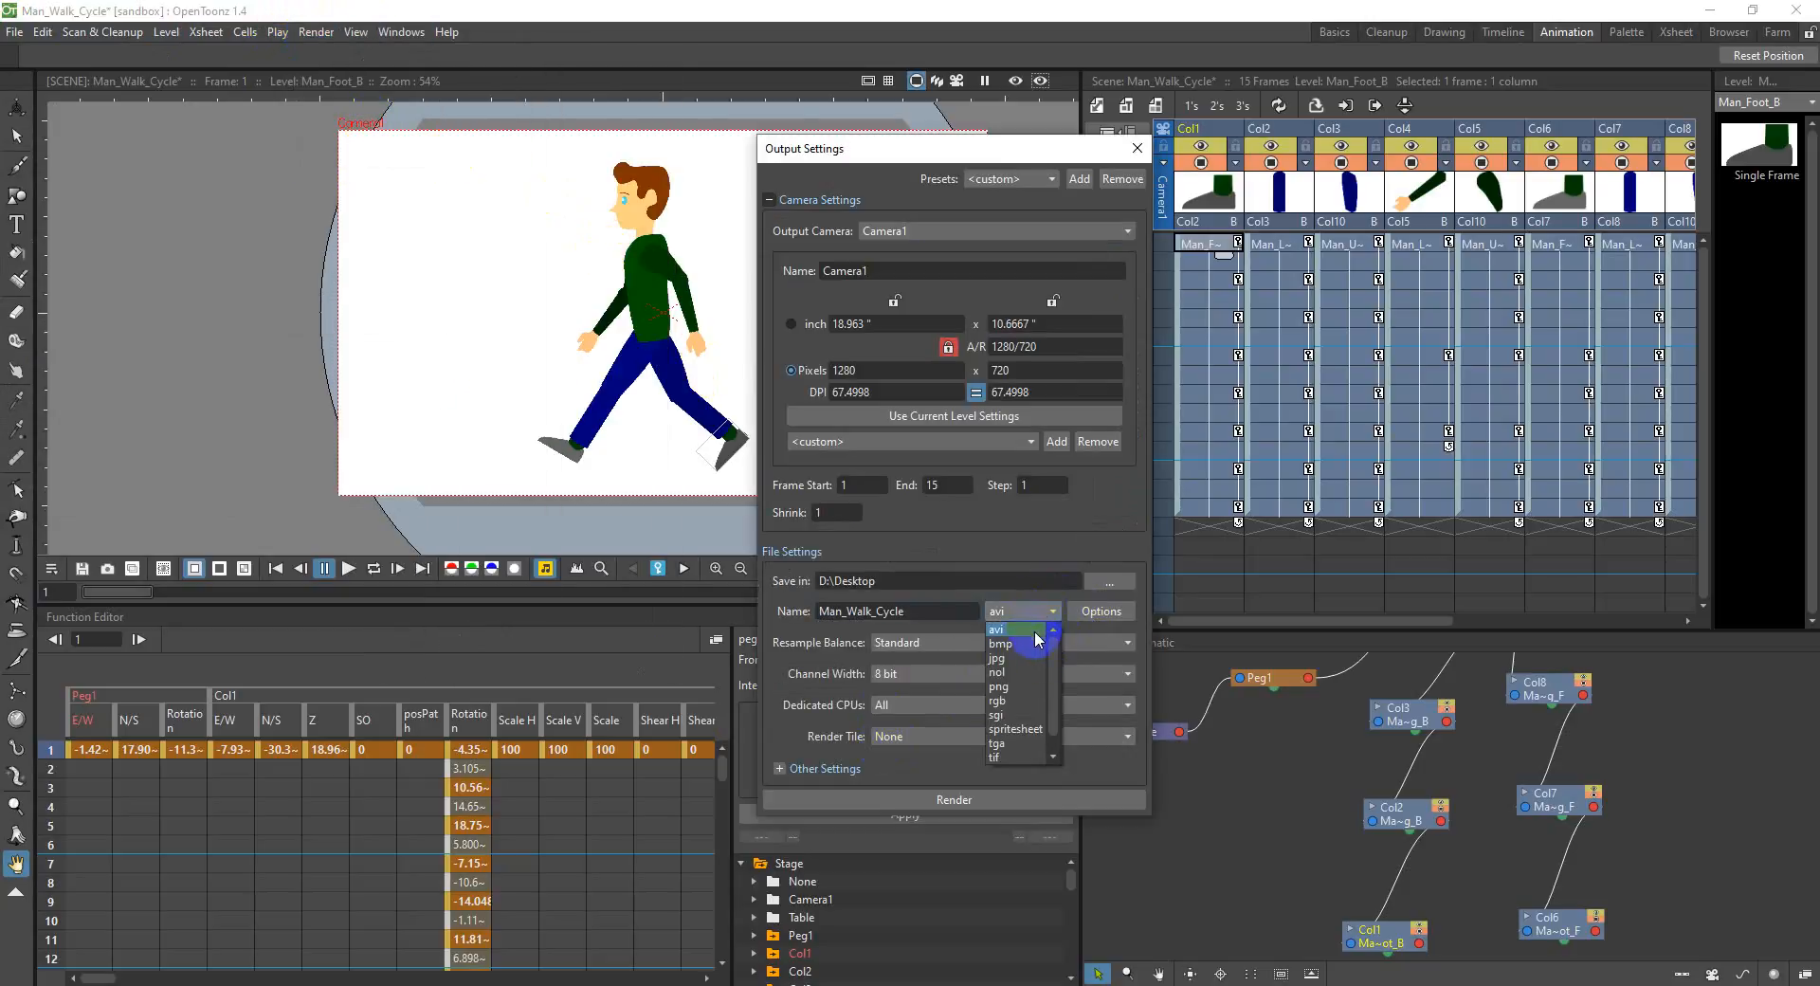
pyautogui.moveTo(1049, 687); pyautogui.dragTo(1056, 621)
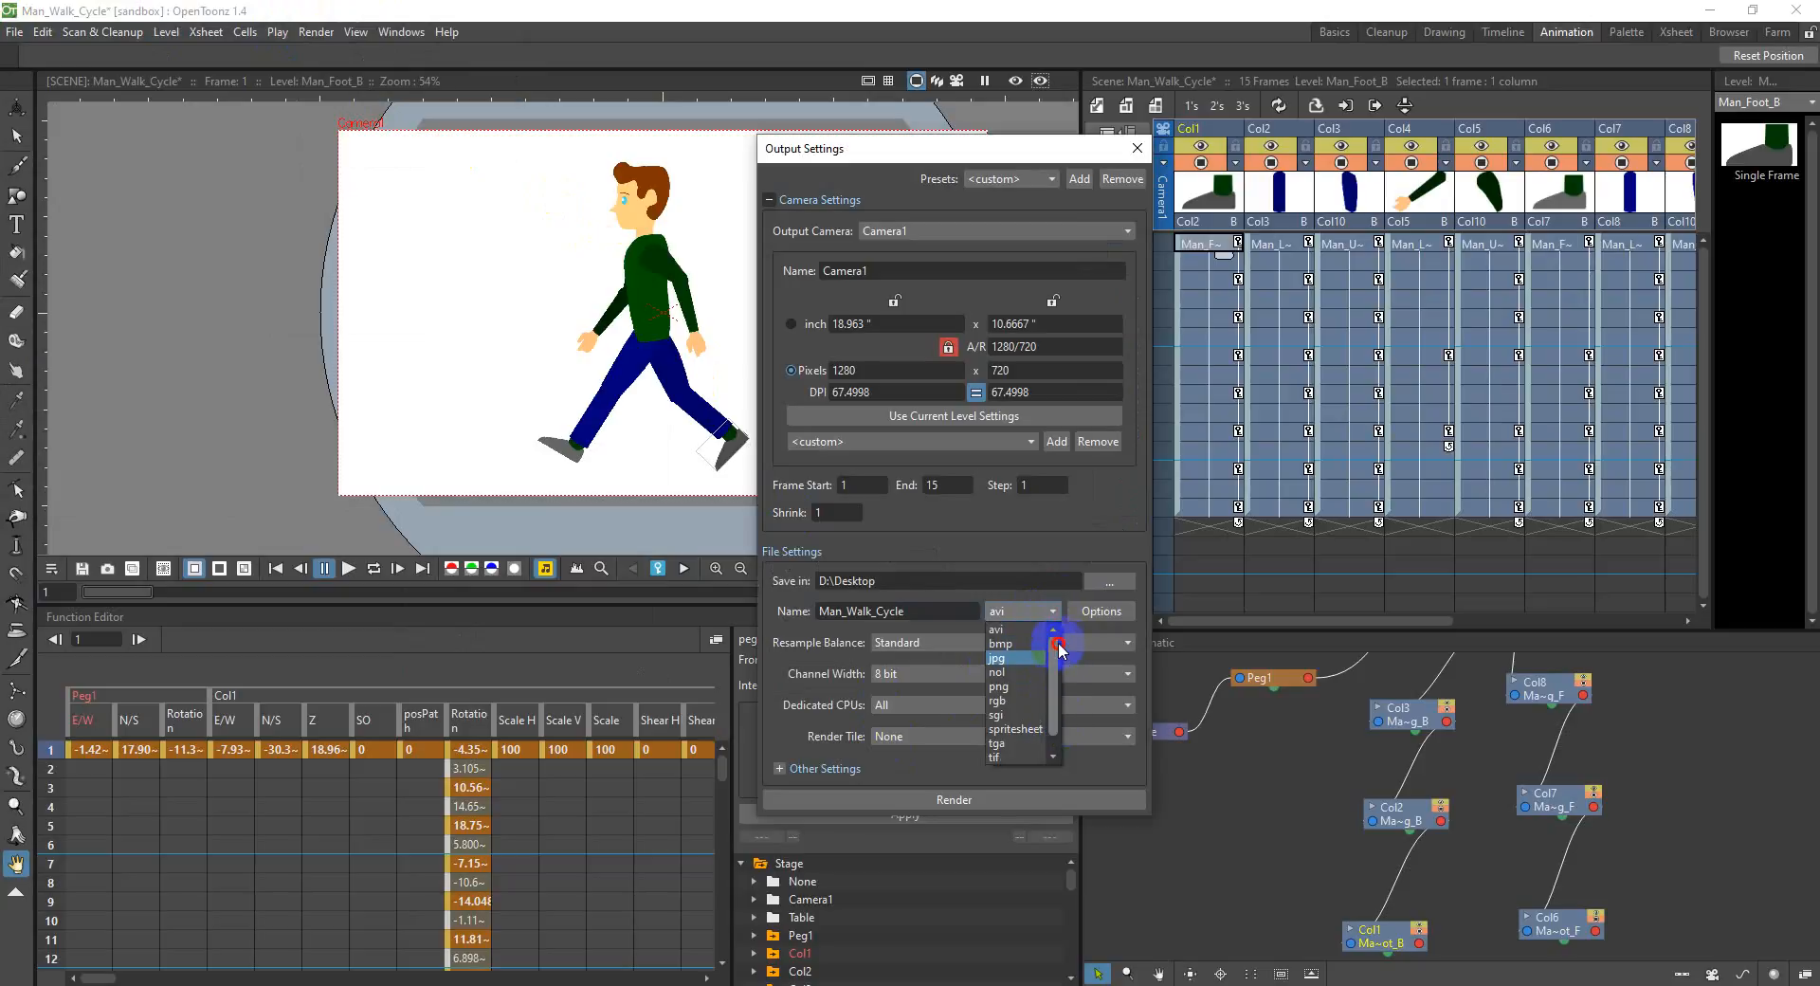
pyautogui.click(1144, 171)
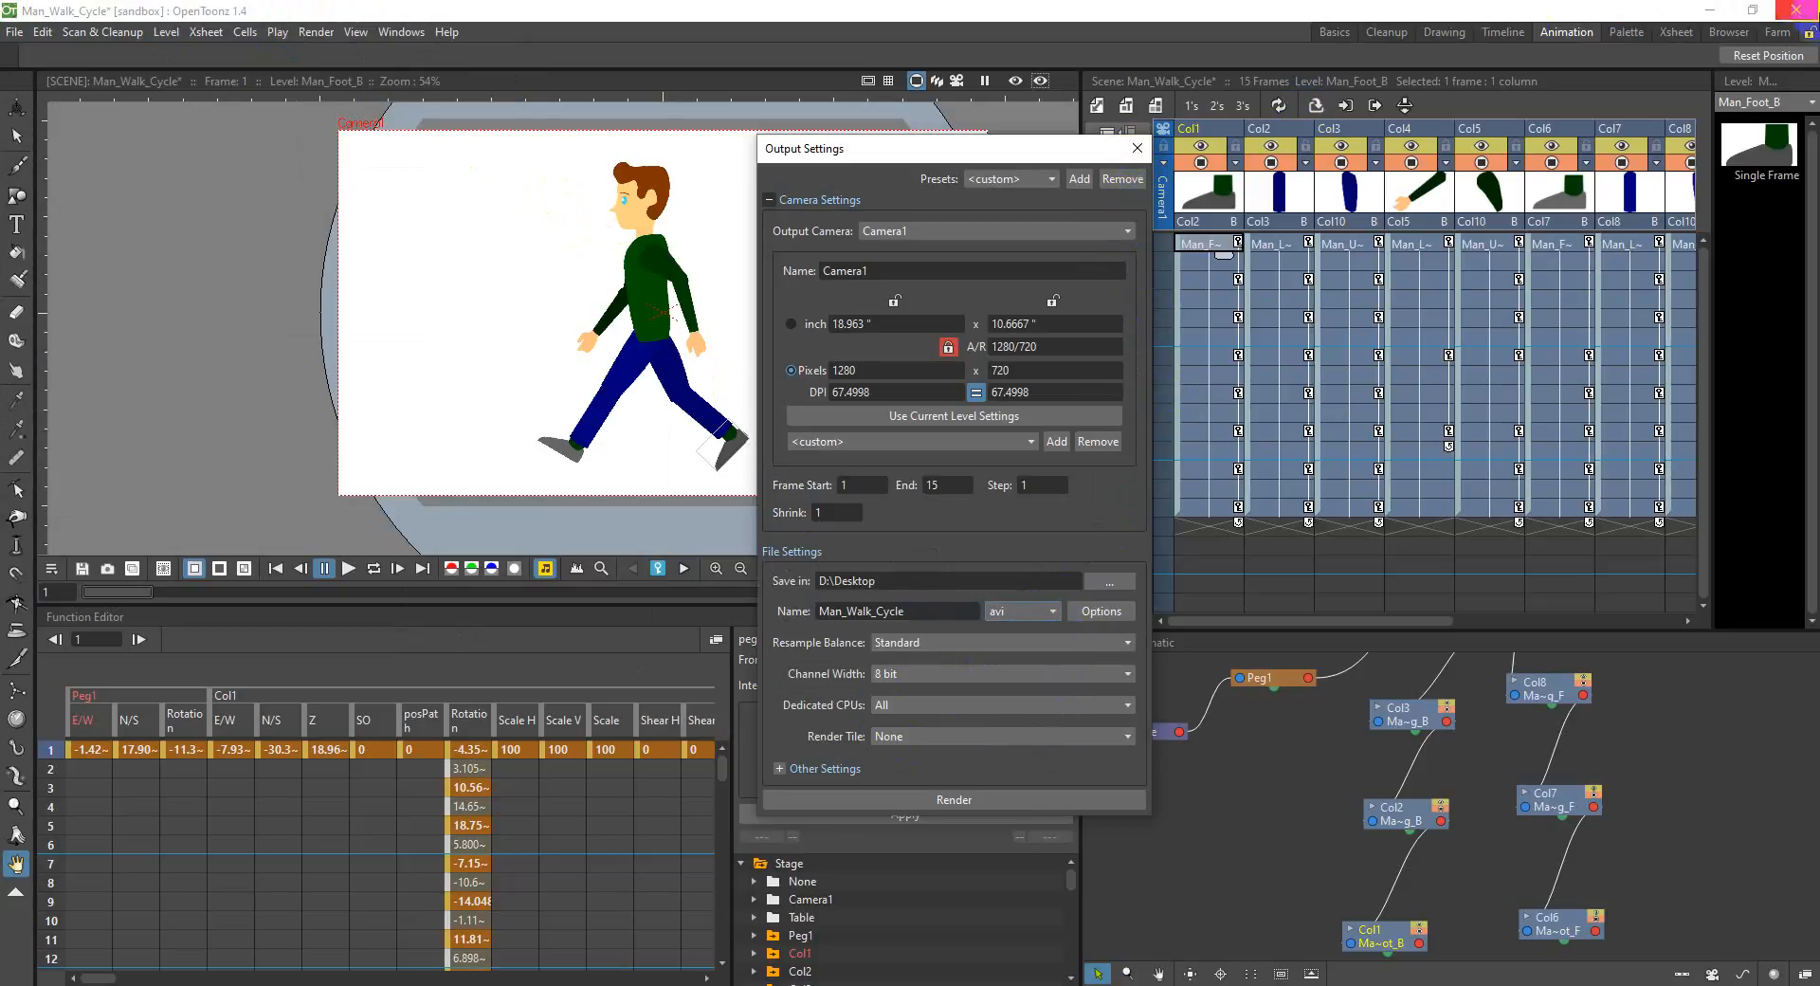
pyautogui.click(1144, 157)
# Step: Quit OpenToonz, saving all changes to the walk cycle scene
pyautogui.click(1794, 9)
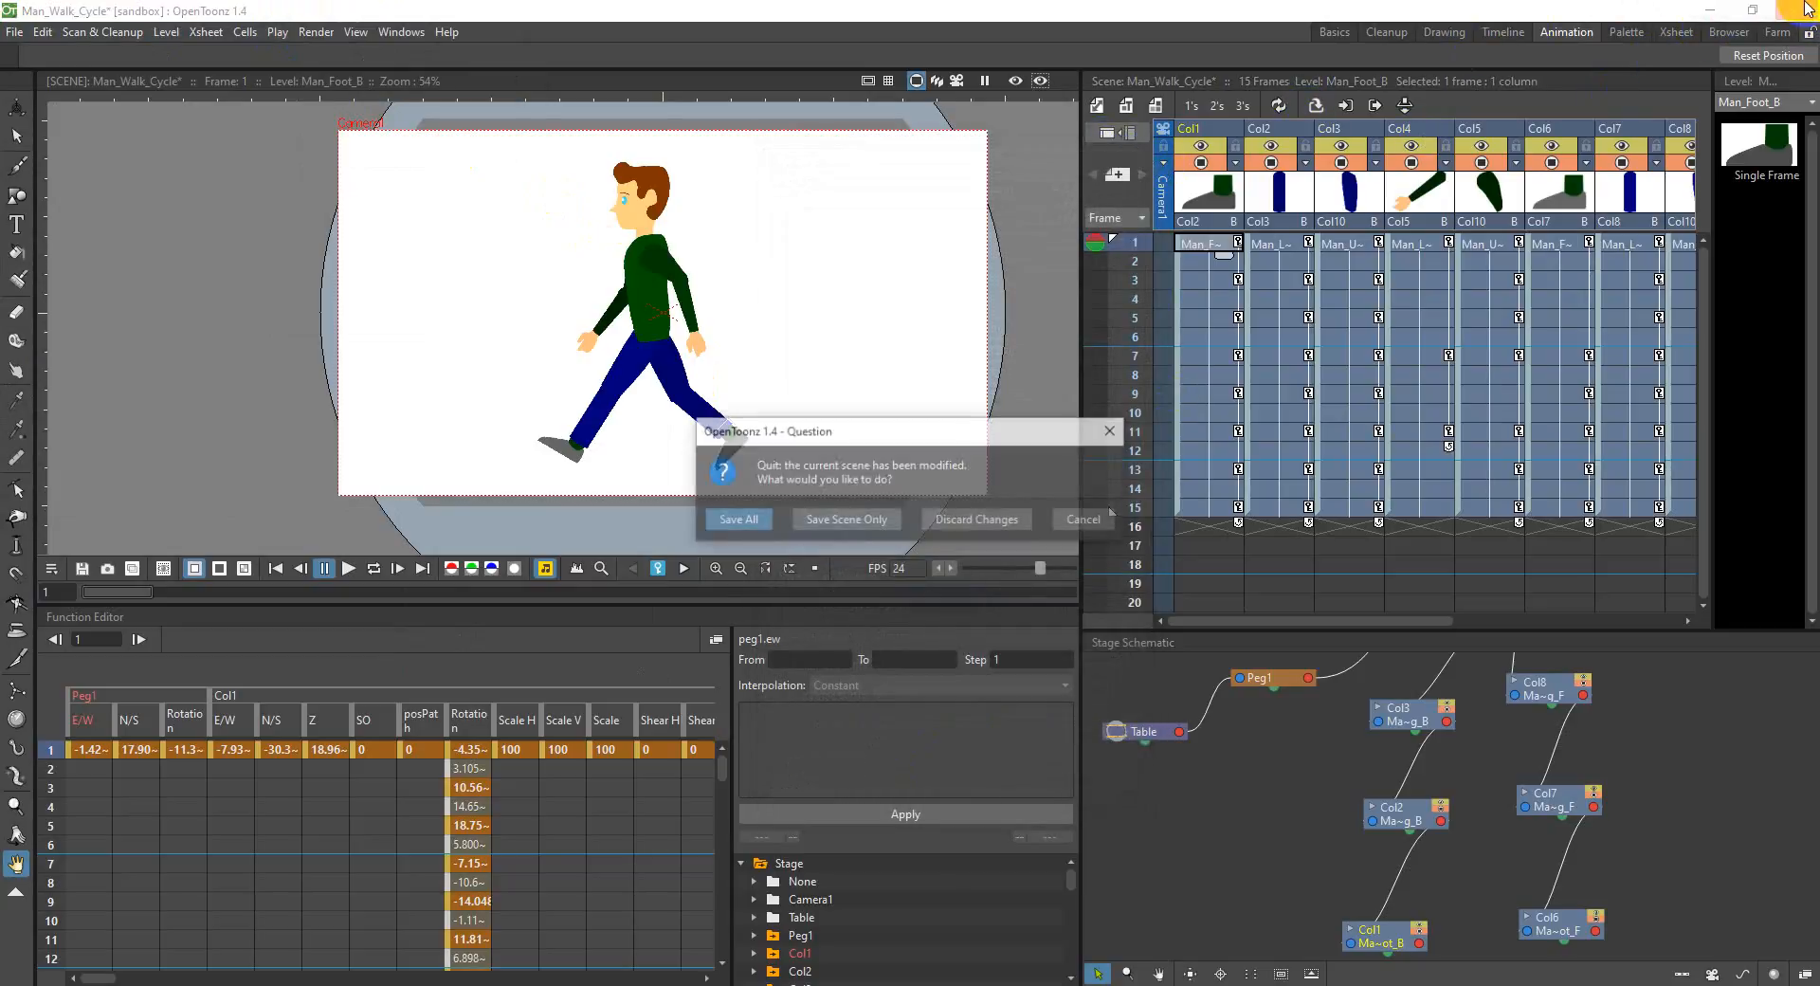
pyautogui.click(736, 520)
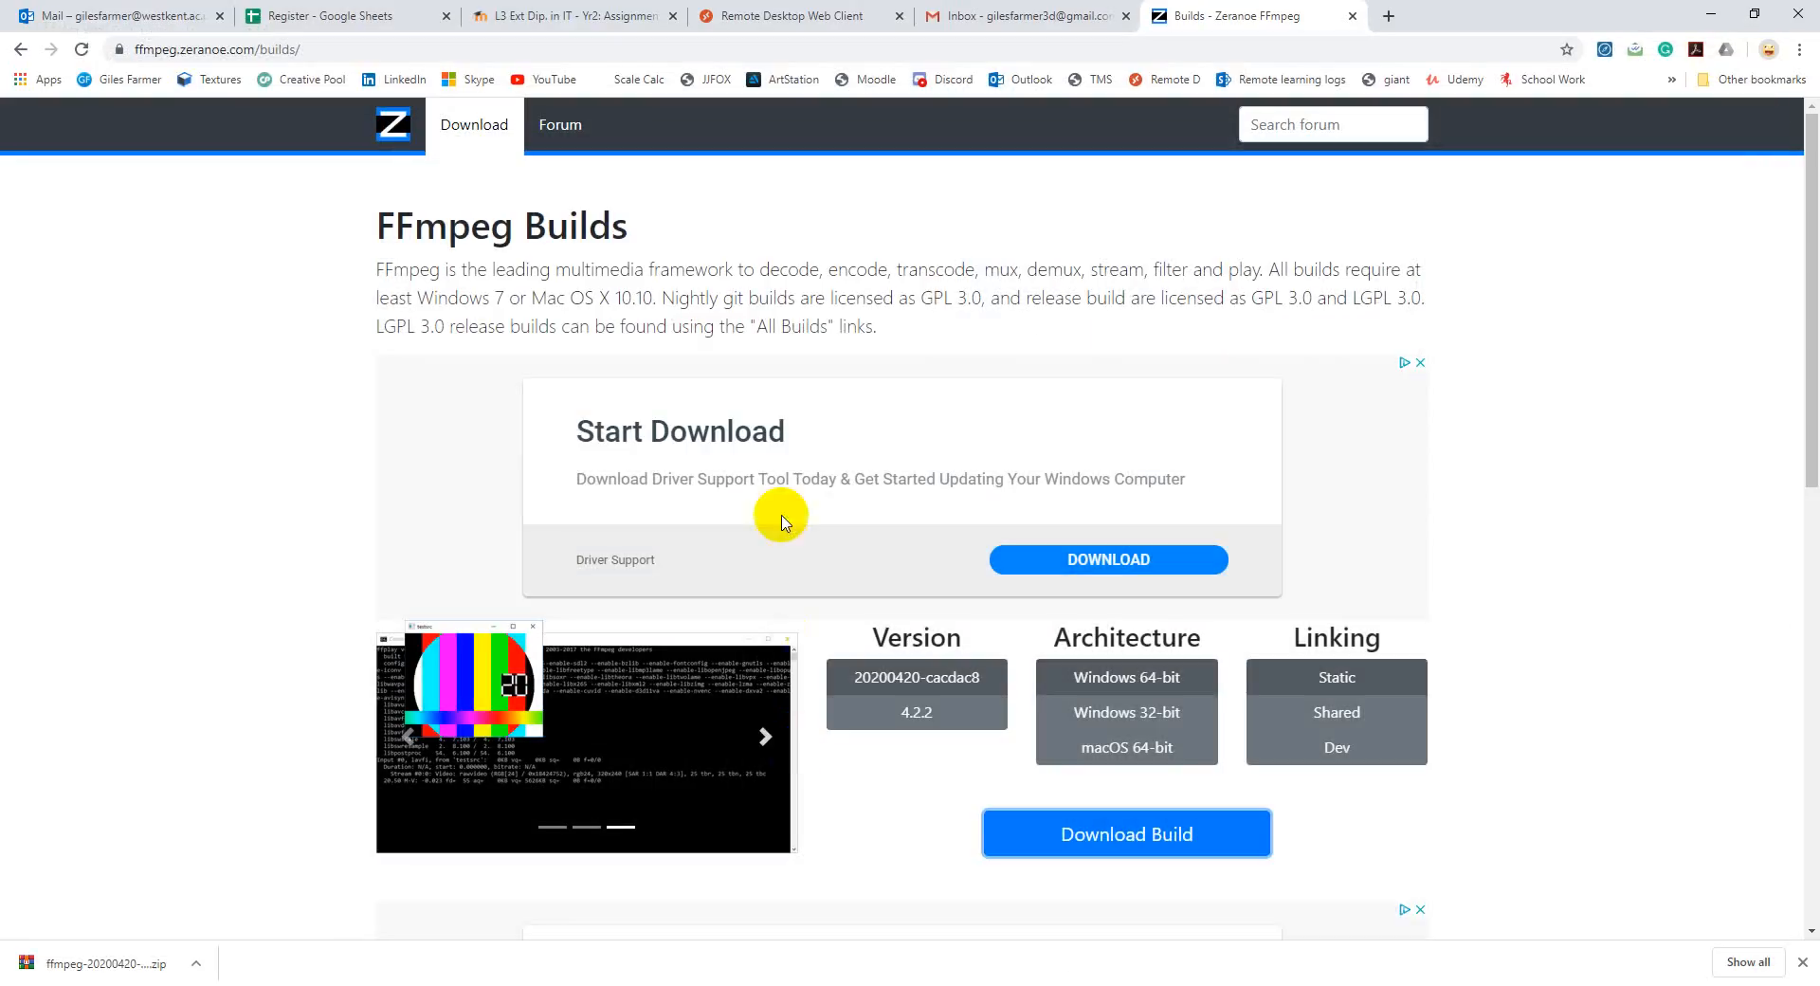
# Step: Clear the open windows from the desktop and start OpenToonz again
pyautogui.click(1706, 17)
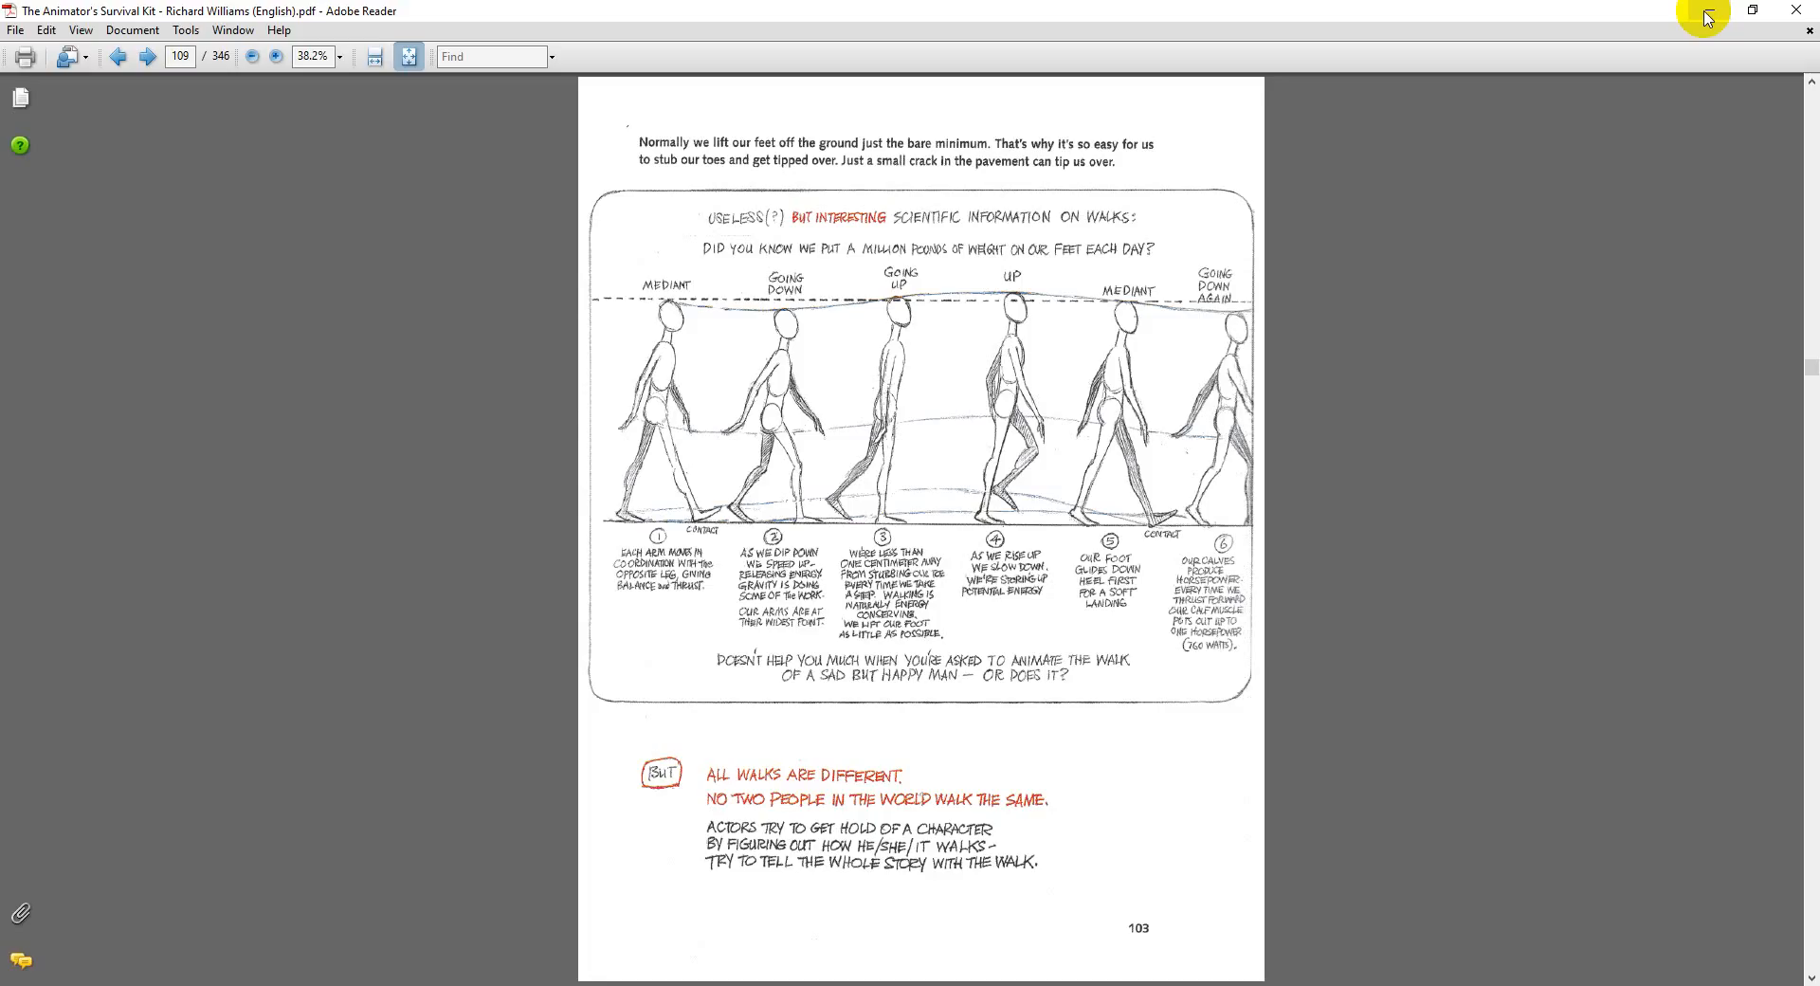
pyautogui.click(1706, 17)
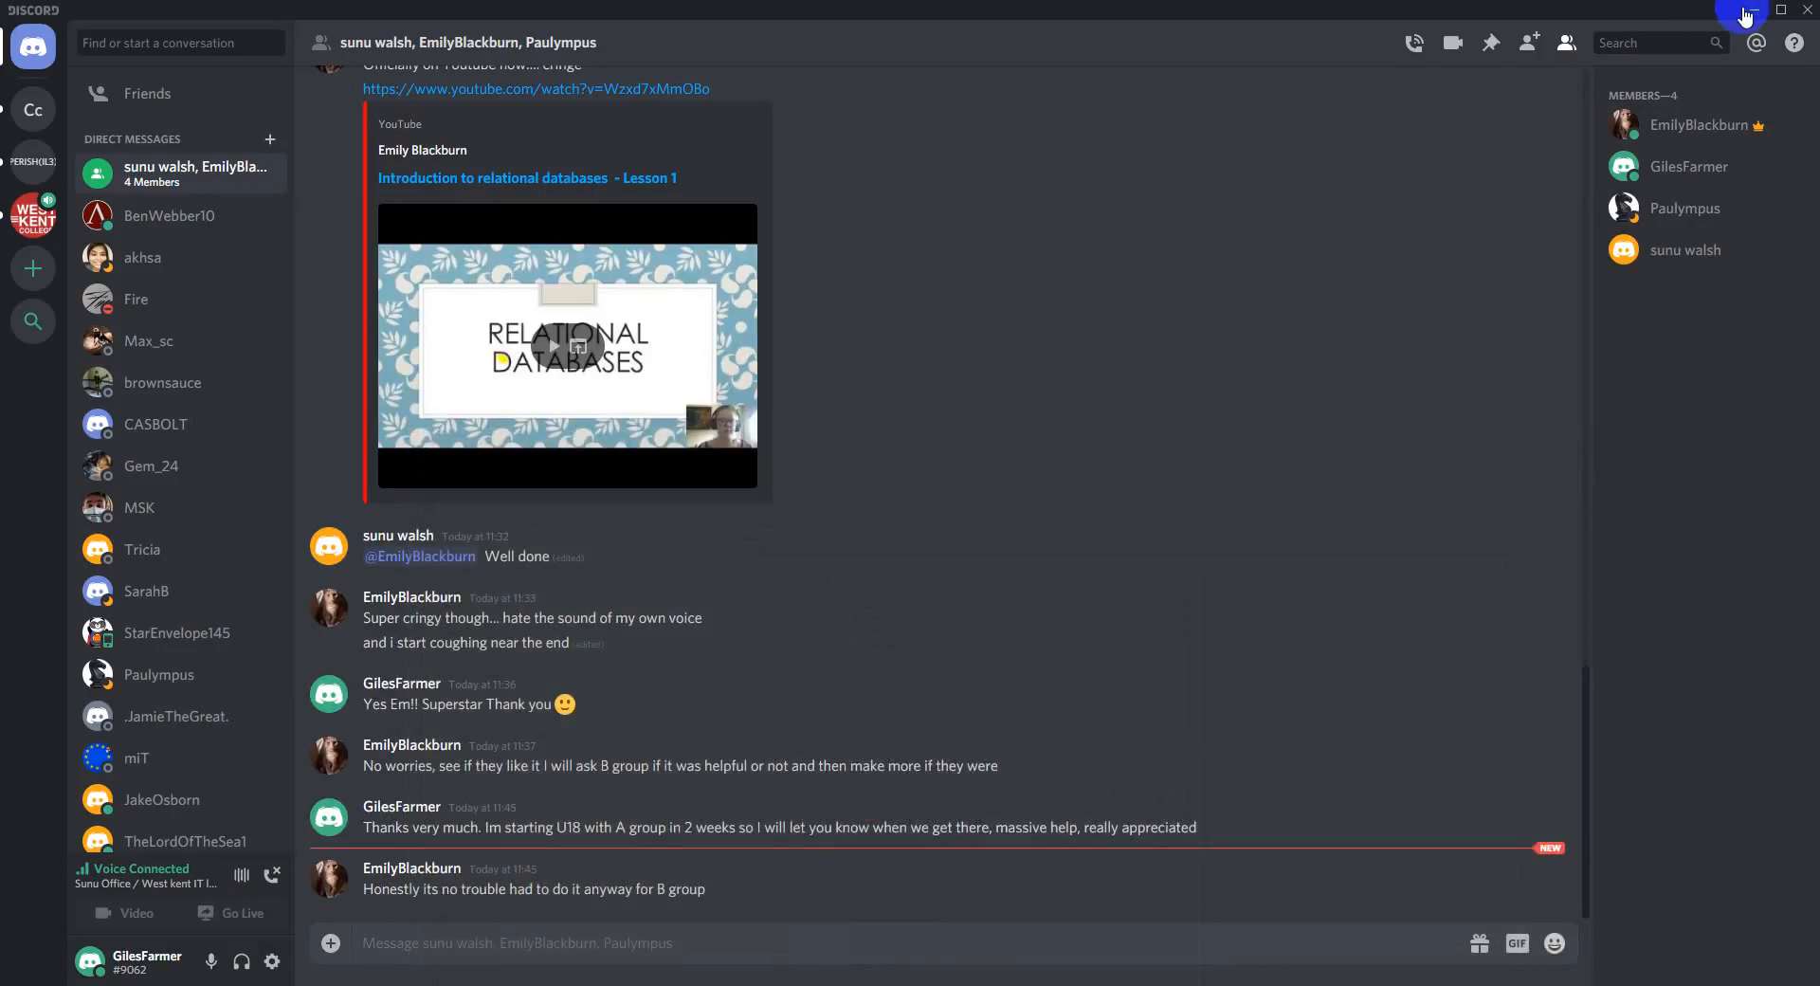
pyautogui.click(1743, 15)
pyautogui.click(866, 19)
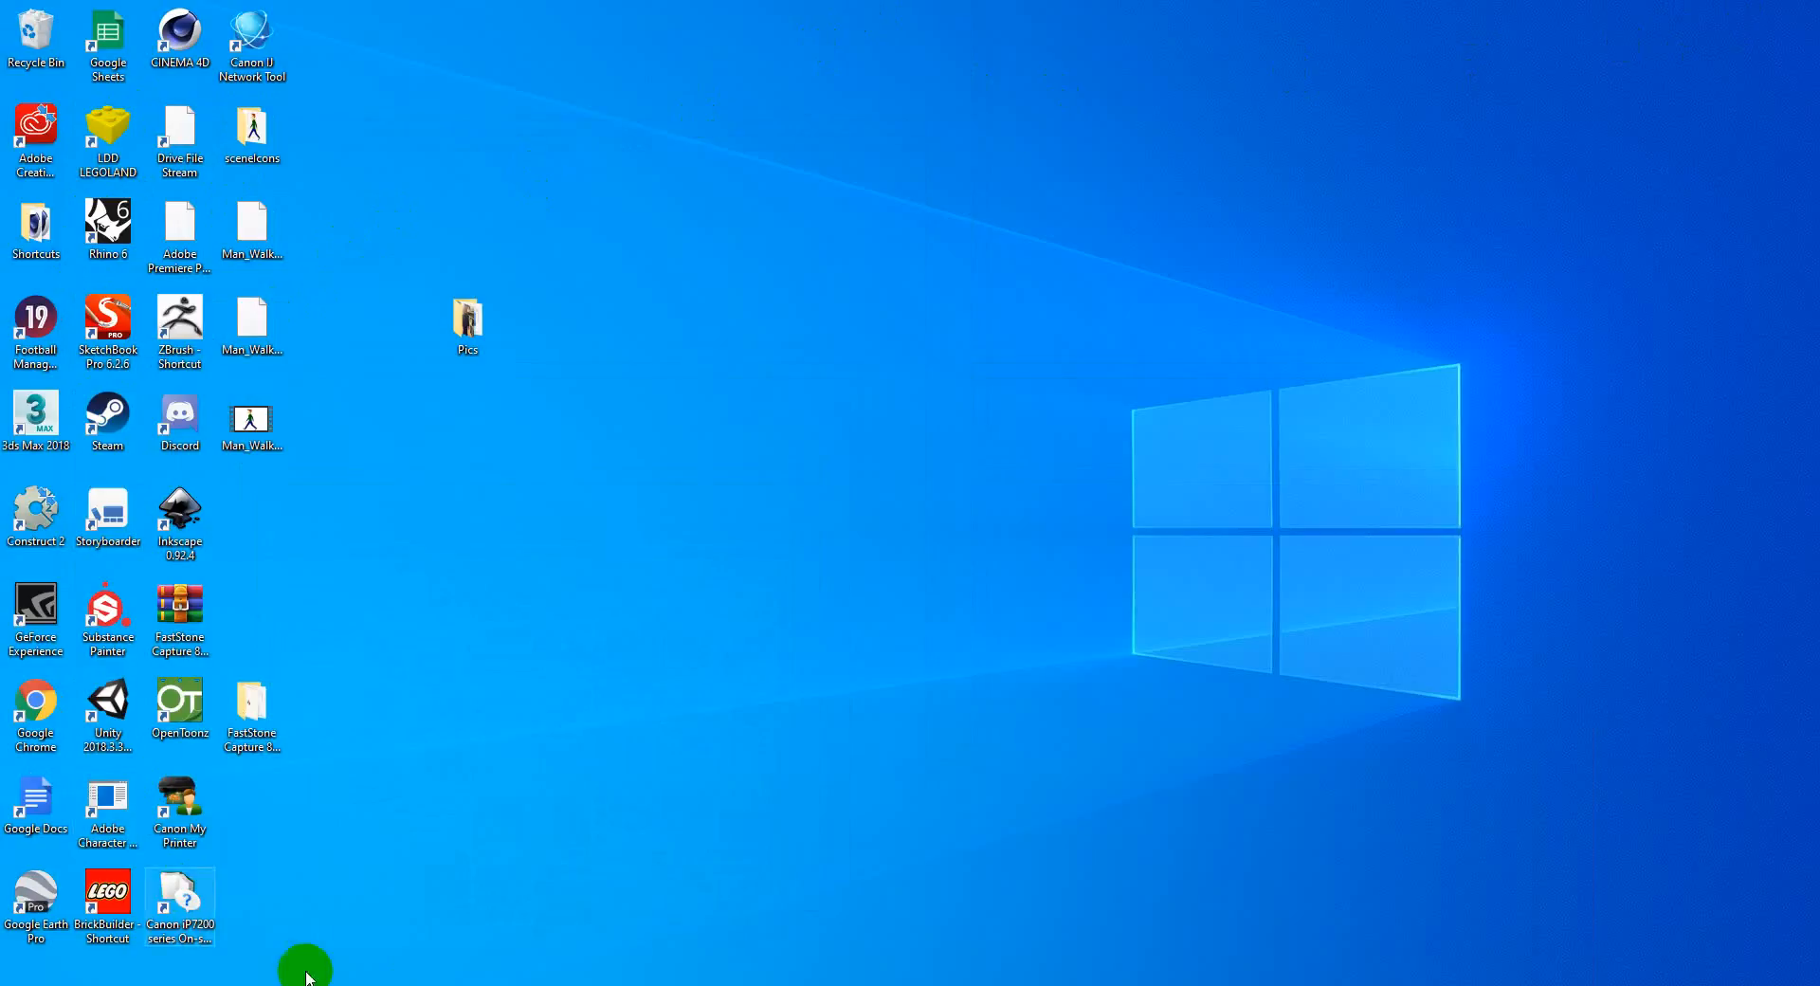
pyautogui.click(17, 978)
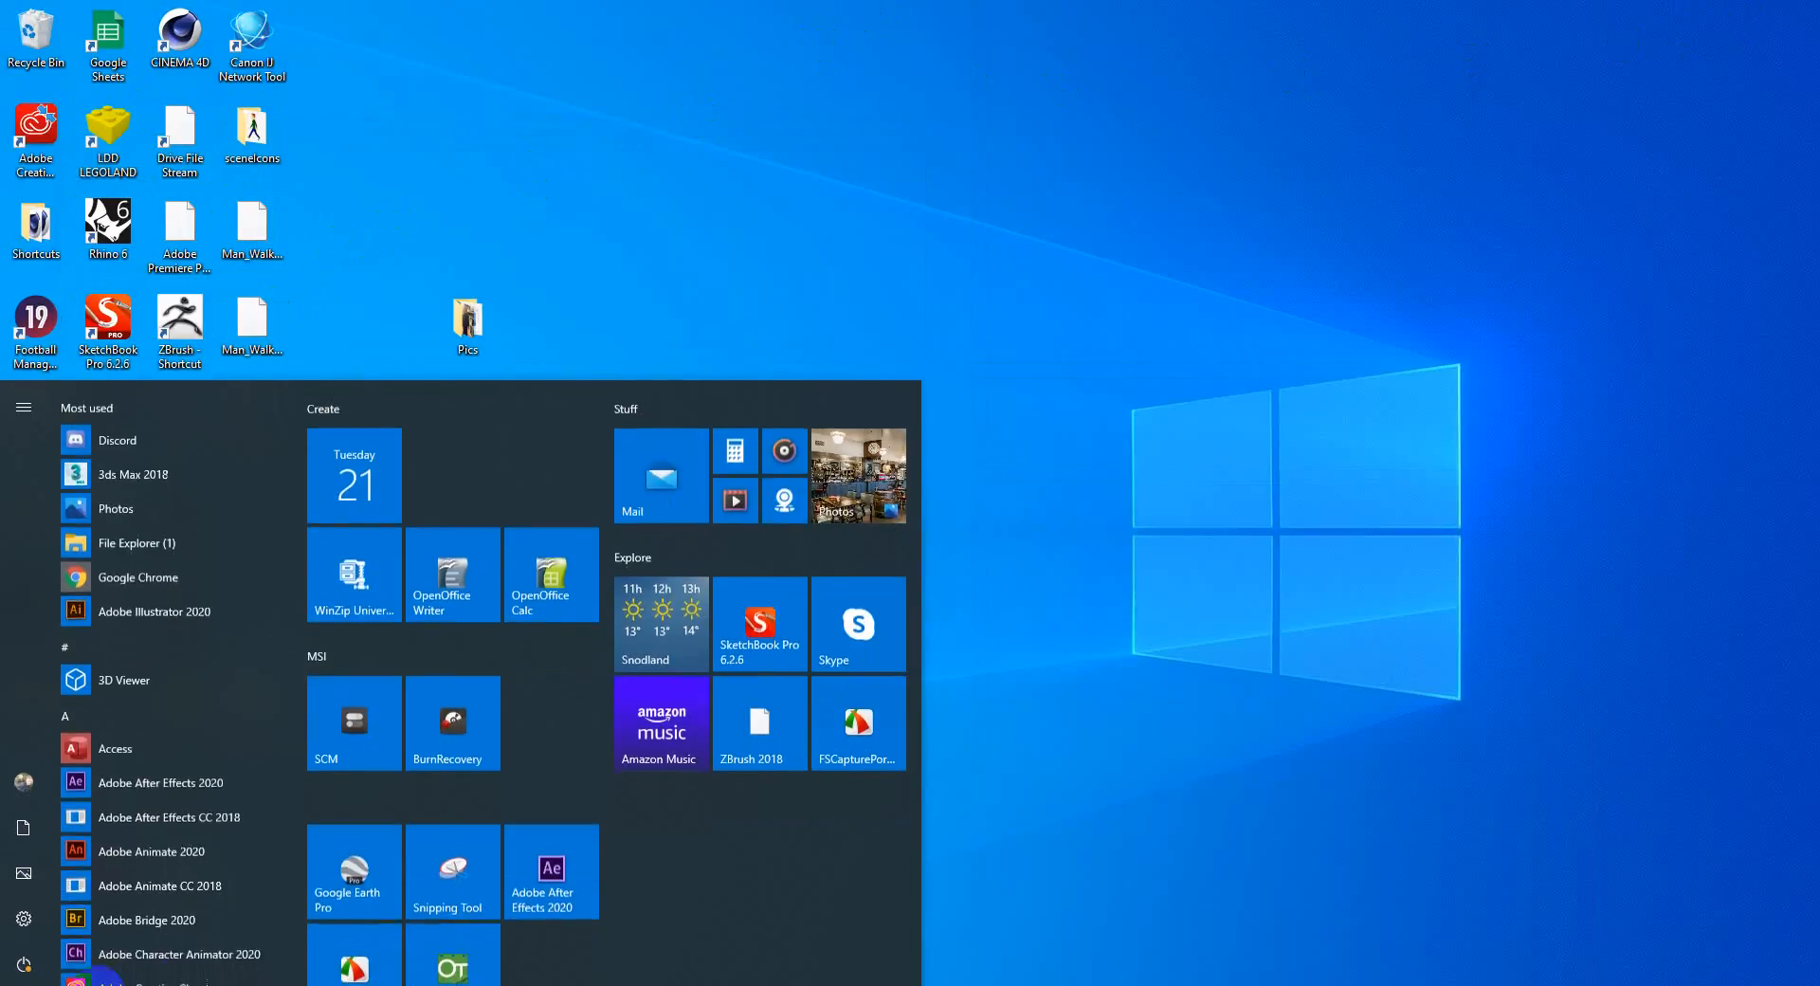
pyautogui.click(469, 959)
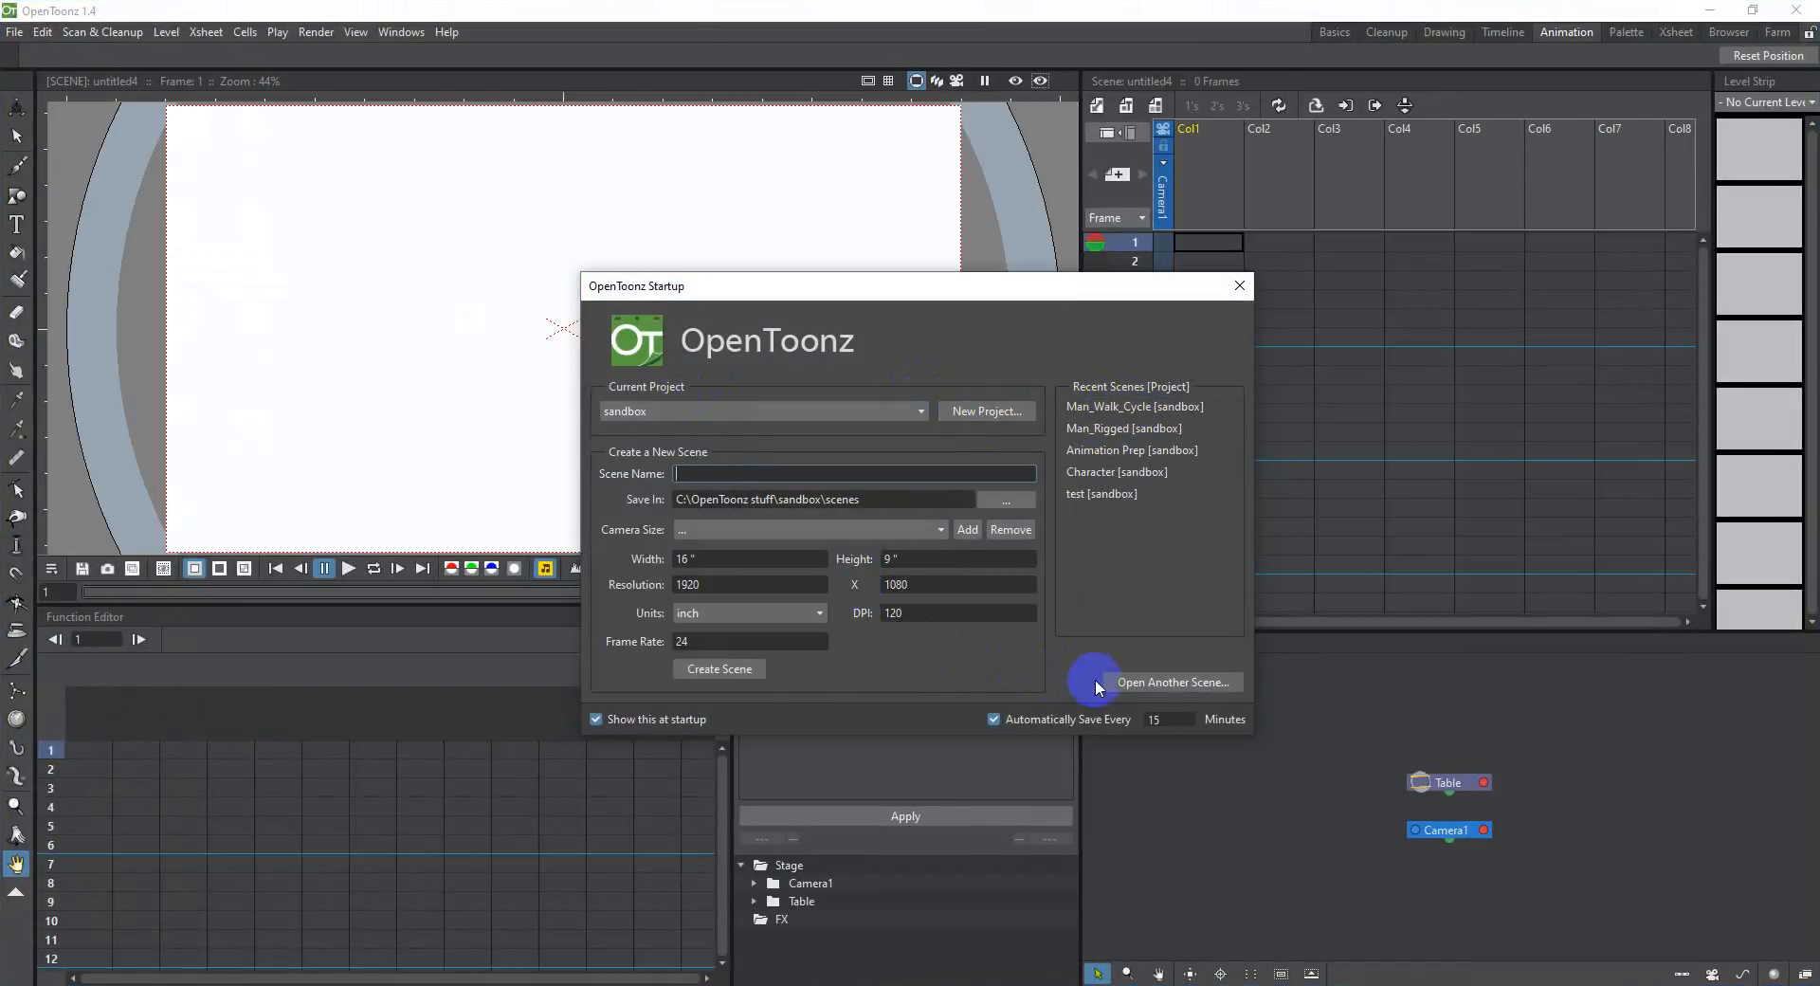
# Step: Load the Man_Walk_Cycle scene from the Desktop folder
pyautogui.click(1133, 682)
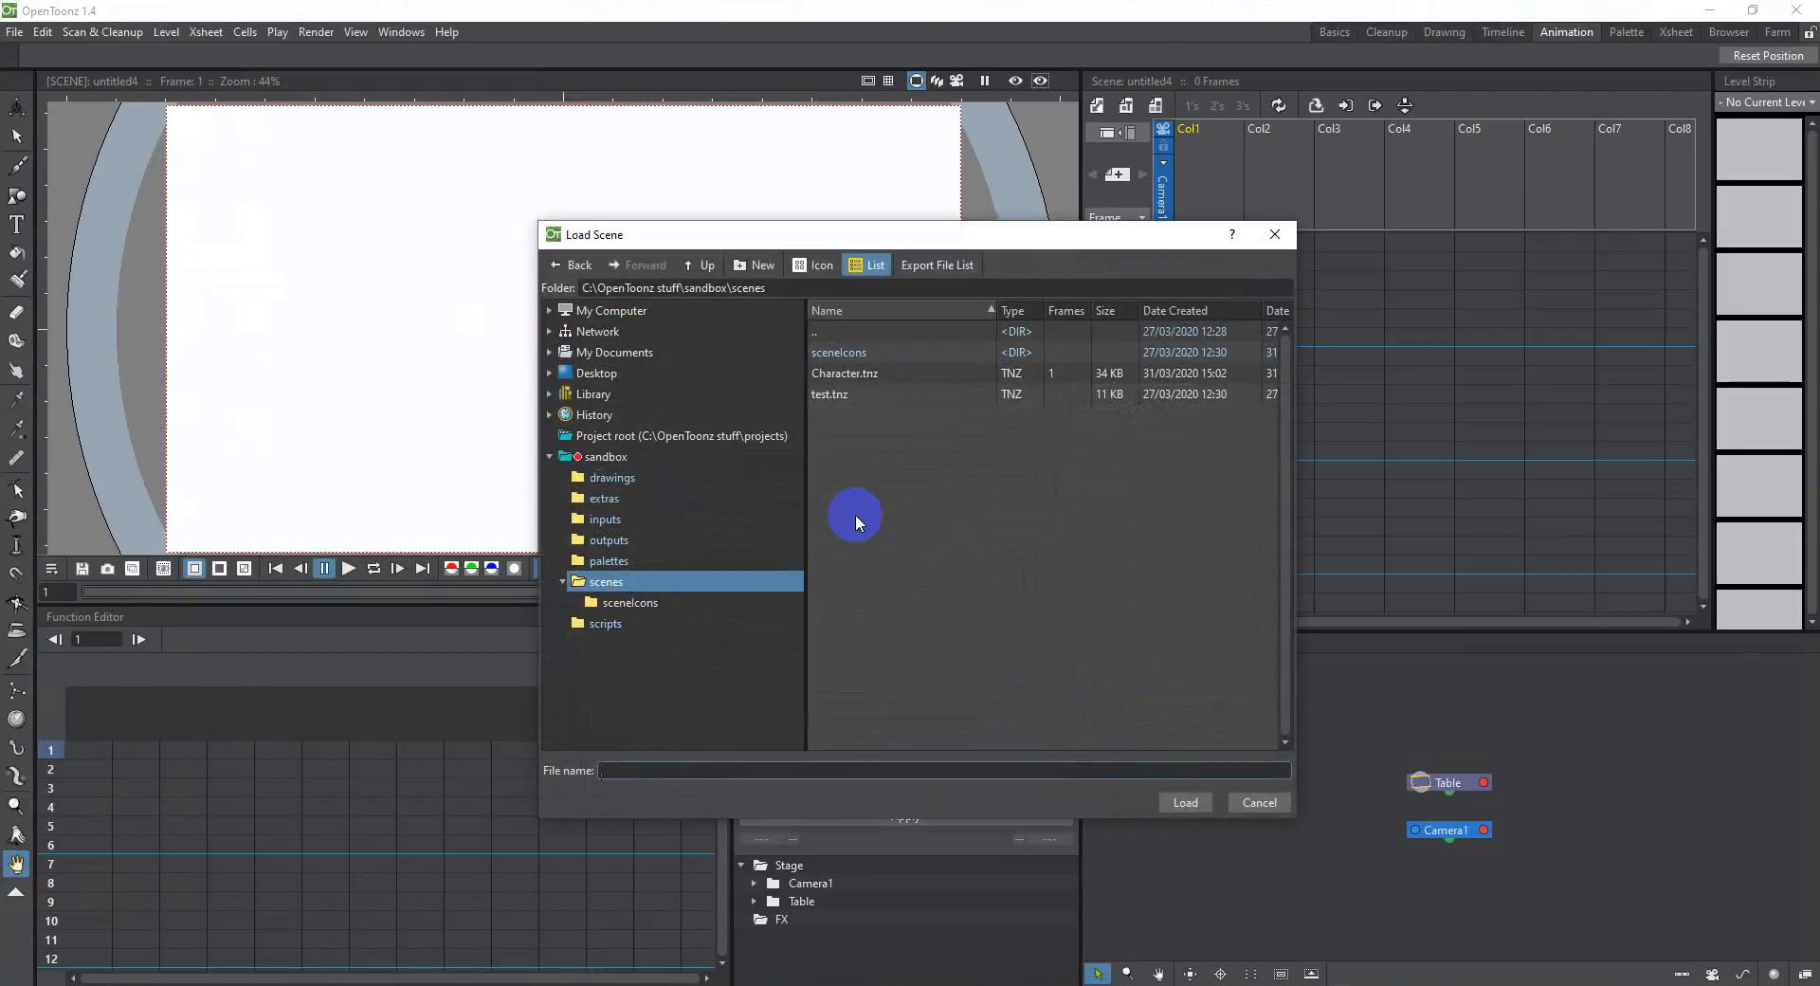
pyautogui.click(597, 373)
pyautogui.doubleClick(888, 441)
pyautogui.scroll(-4, 648, 431)
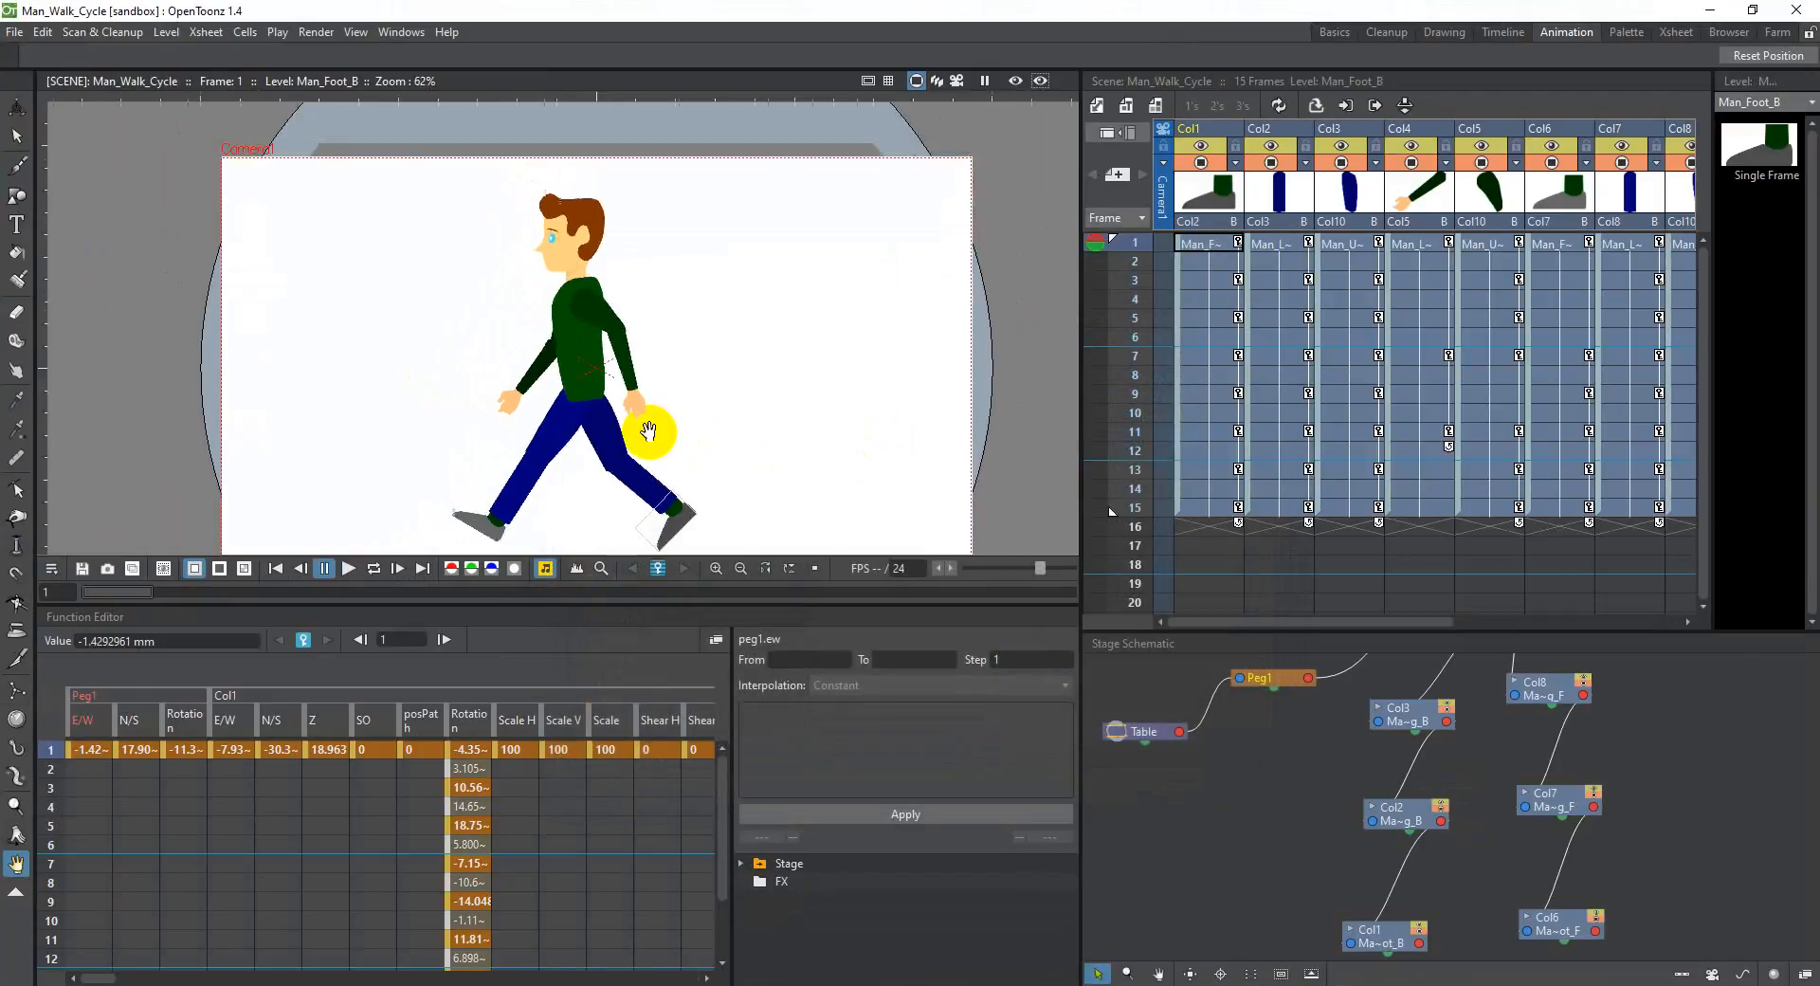
# Step: Set the output format of Man_Walk_Cycle to gif in the Output Settings and close the dialog
pyautogui.click(16, 32)
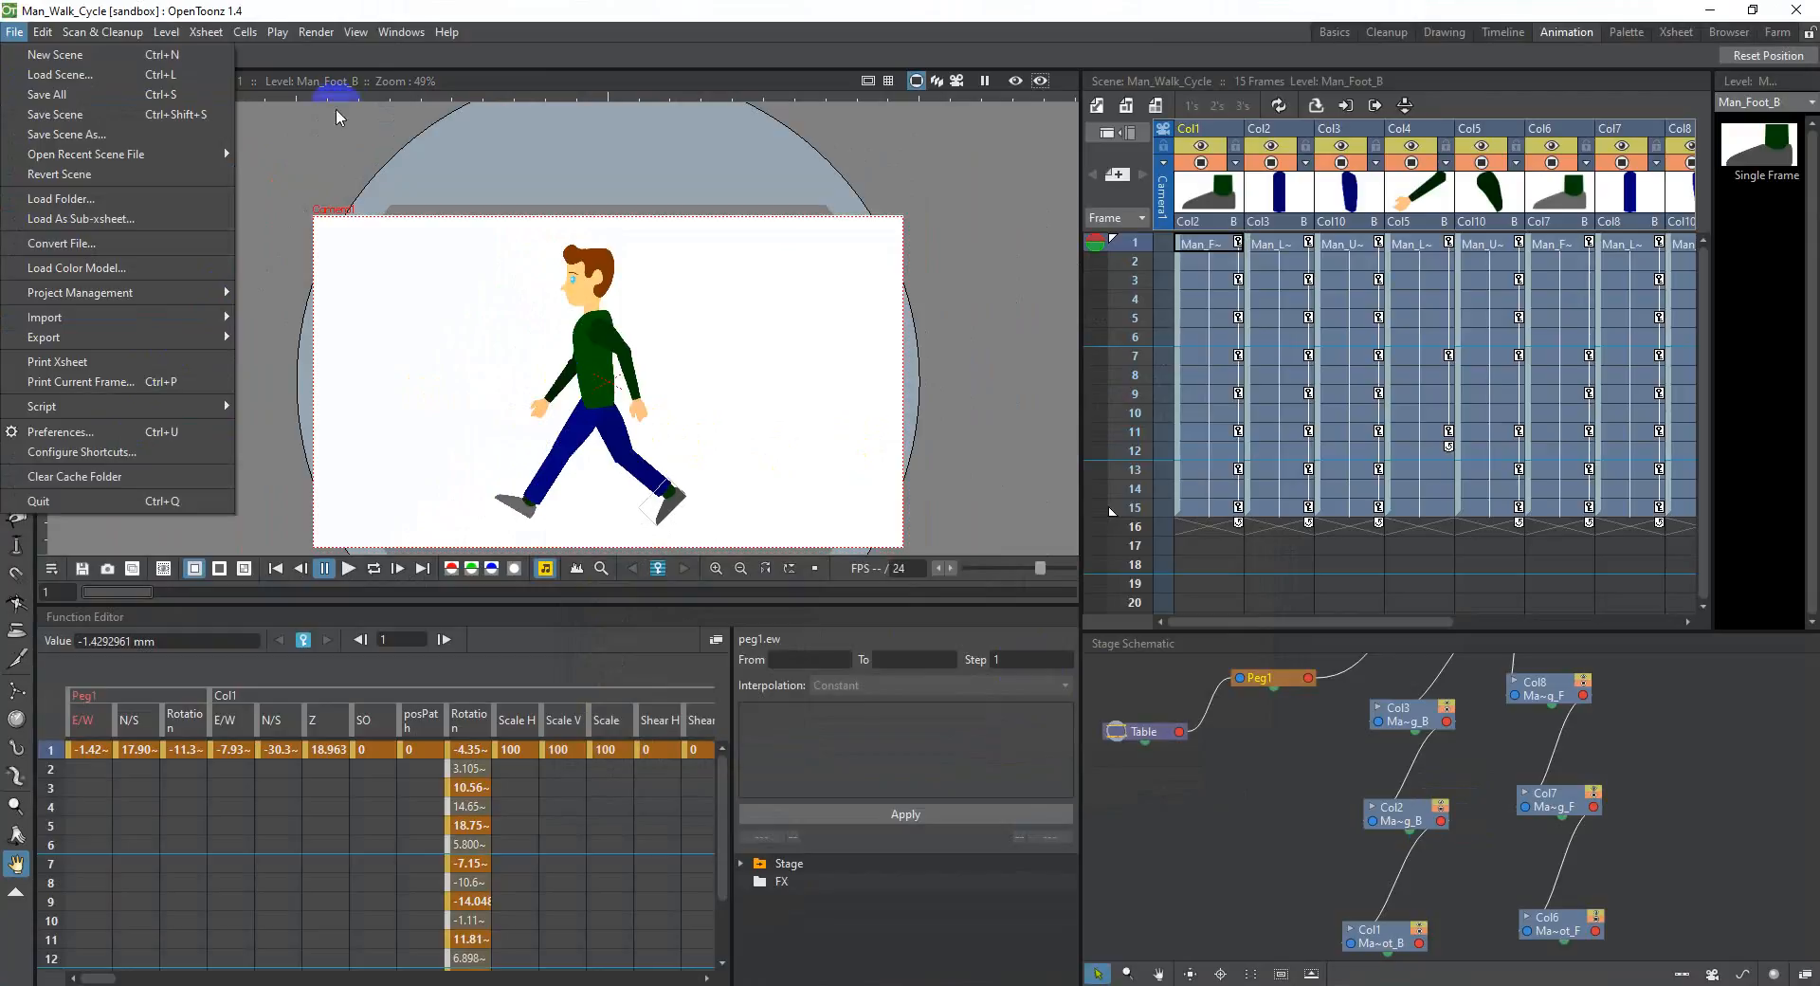
pyautogui.click(412, 31)
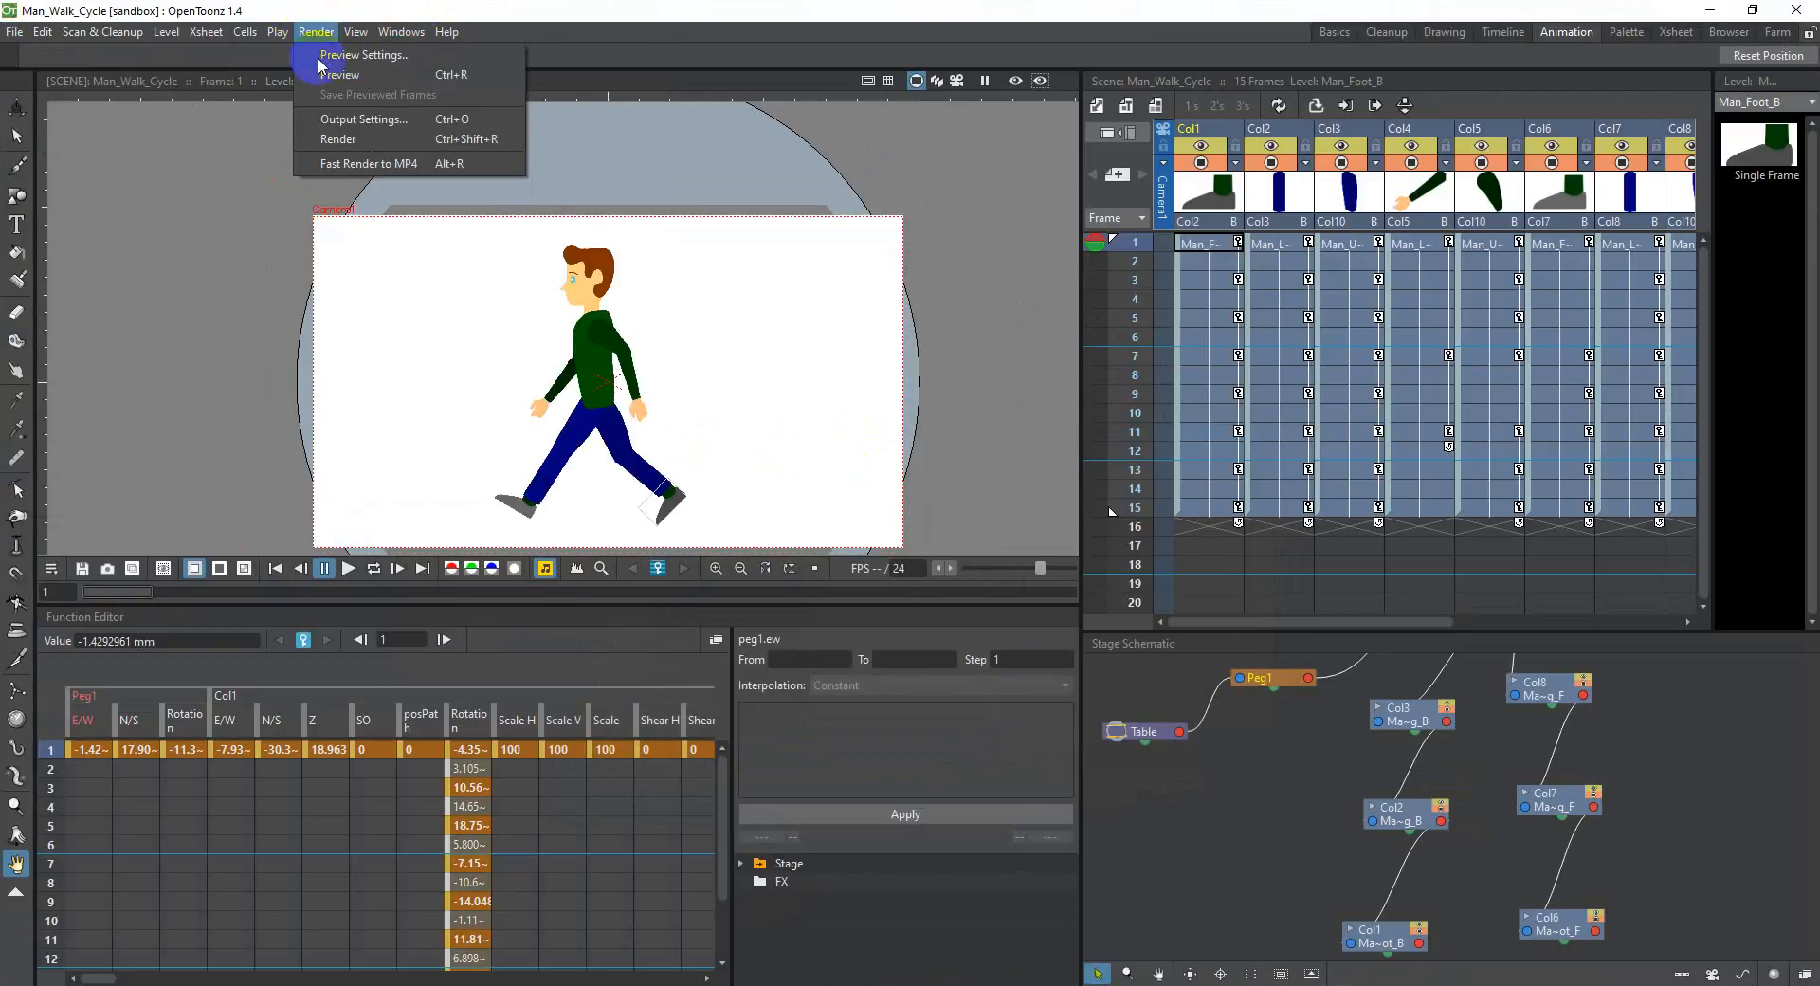
pyautogui.click(341, 115)
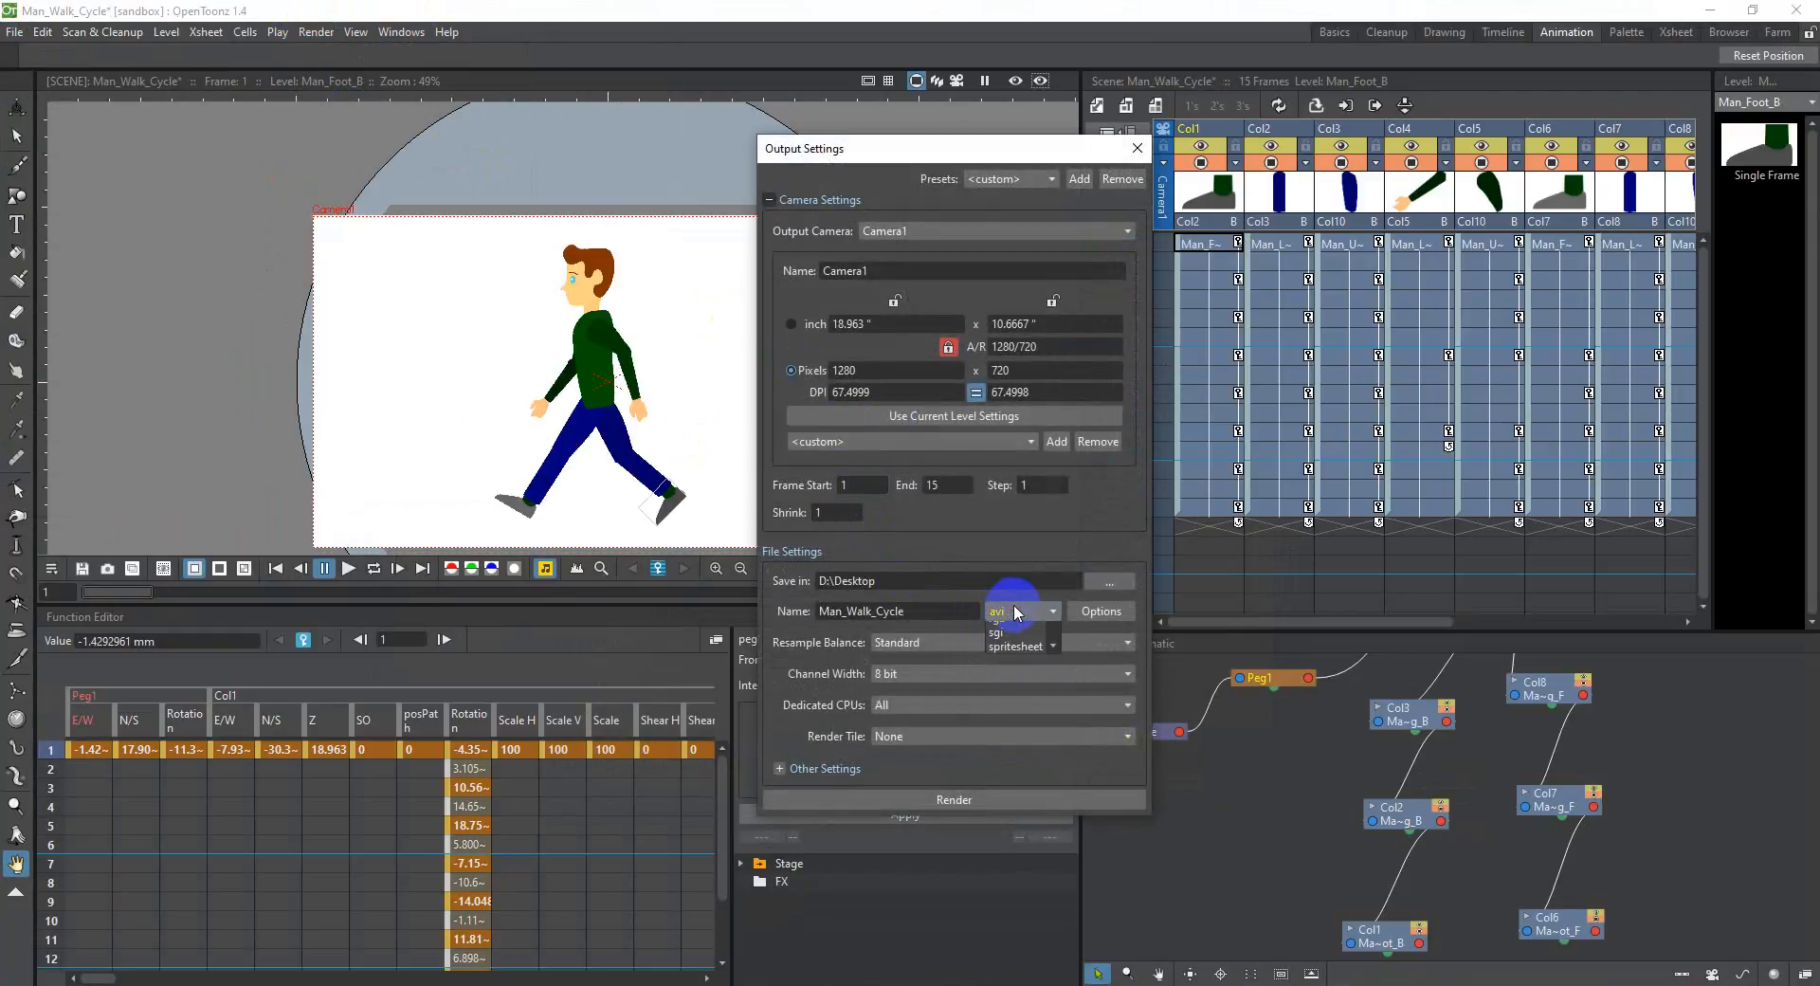
pyautogui.moveTo(1055, 655)
pyautogui.mouseDown()
pyautogui.moveTo(1053, 717)
pyautogui.moveTo(1046, 635)
pyautogui.moveTo(1048, 722)
pyautogui.moveTo(1048, 637)
pyautogui.moveTo(1045, 653)
pyautogui.mouseUp()
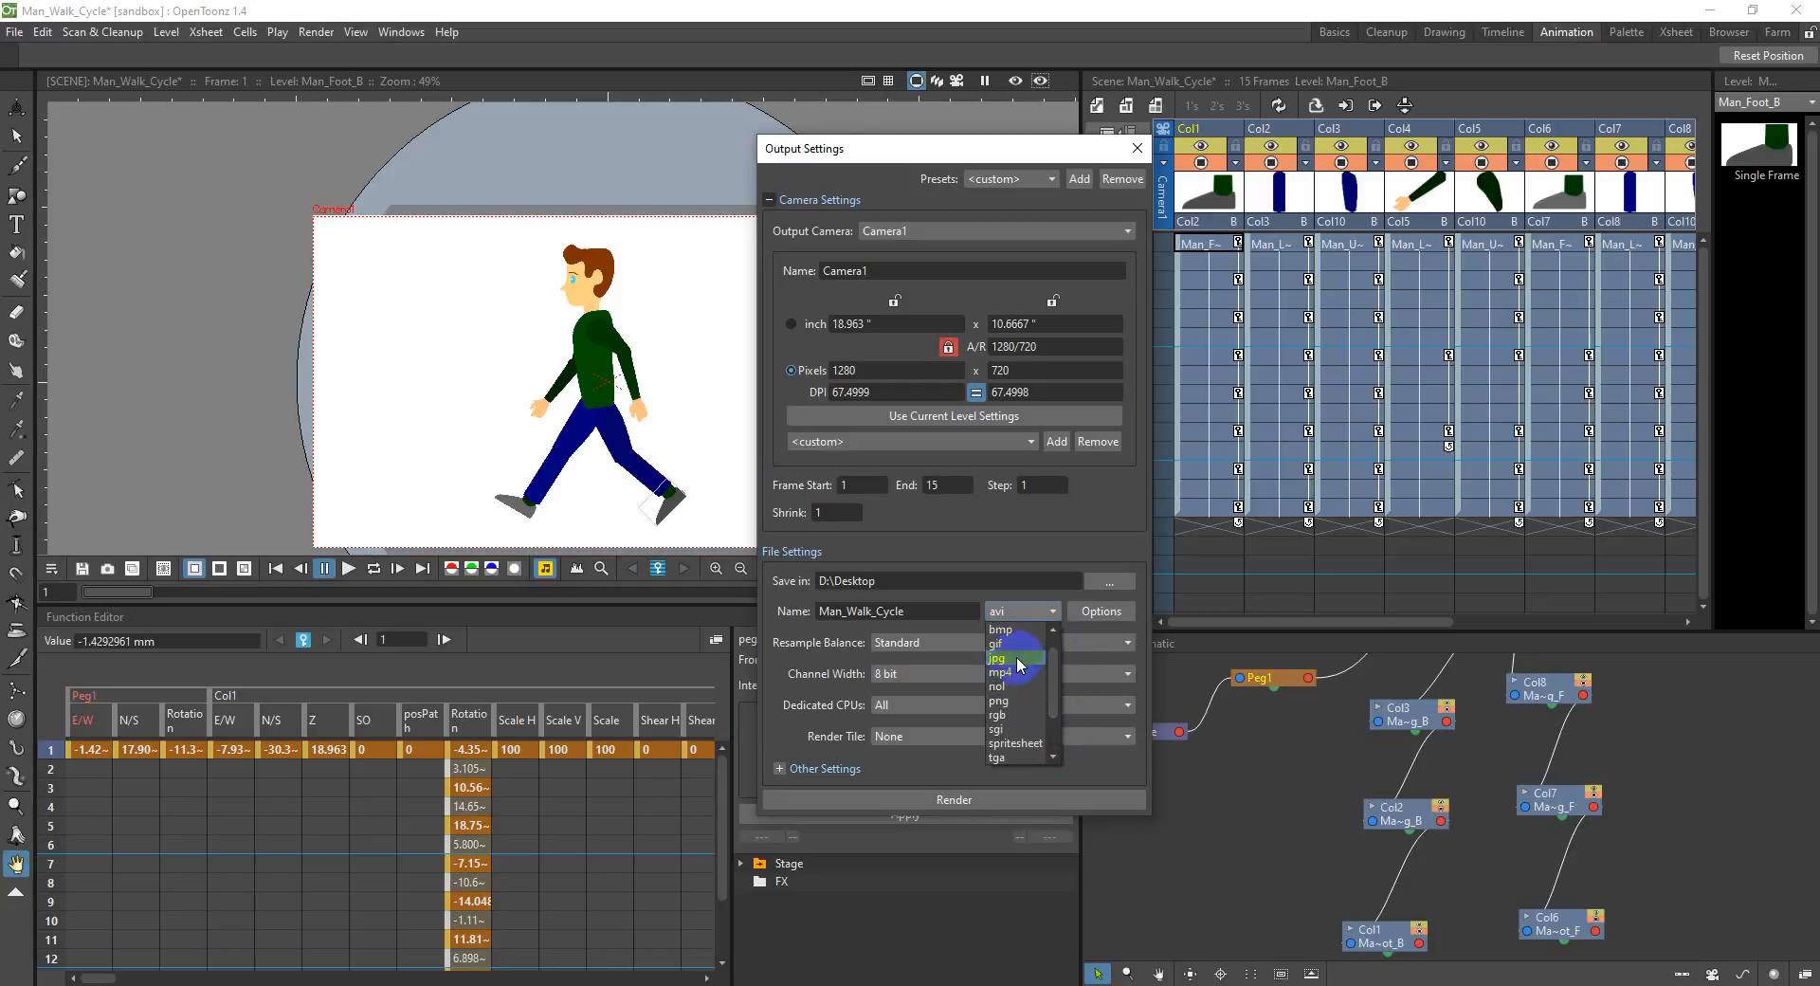
pyautogui.click(1023, 654)
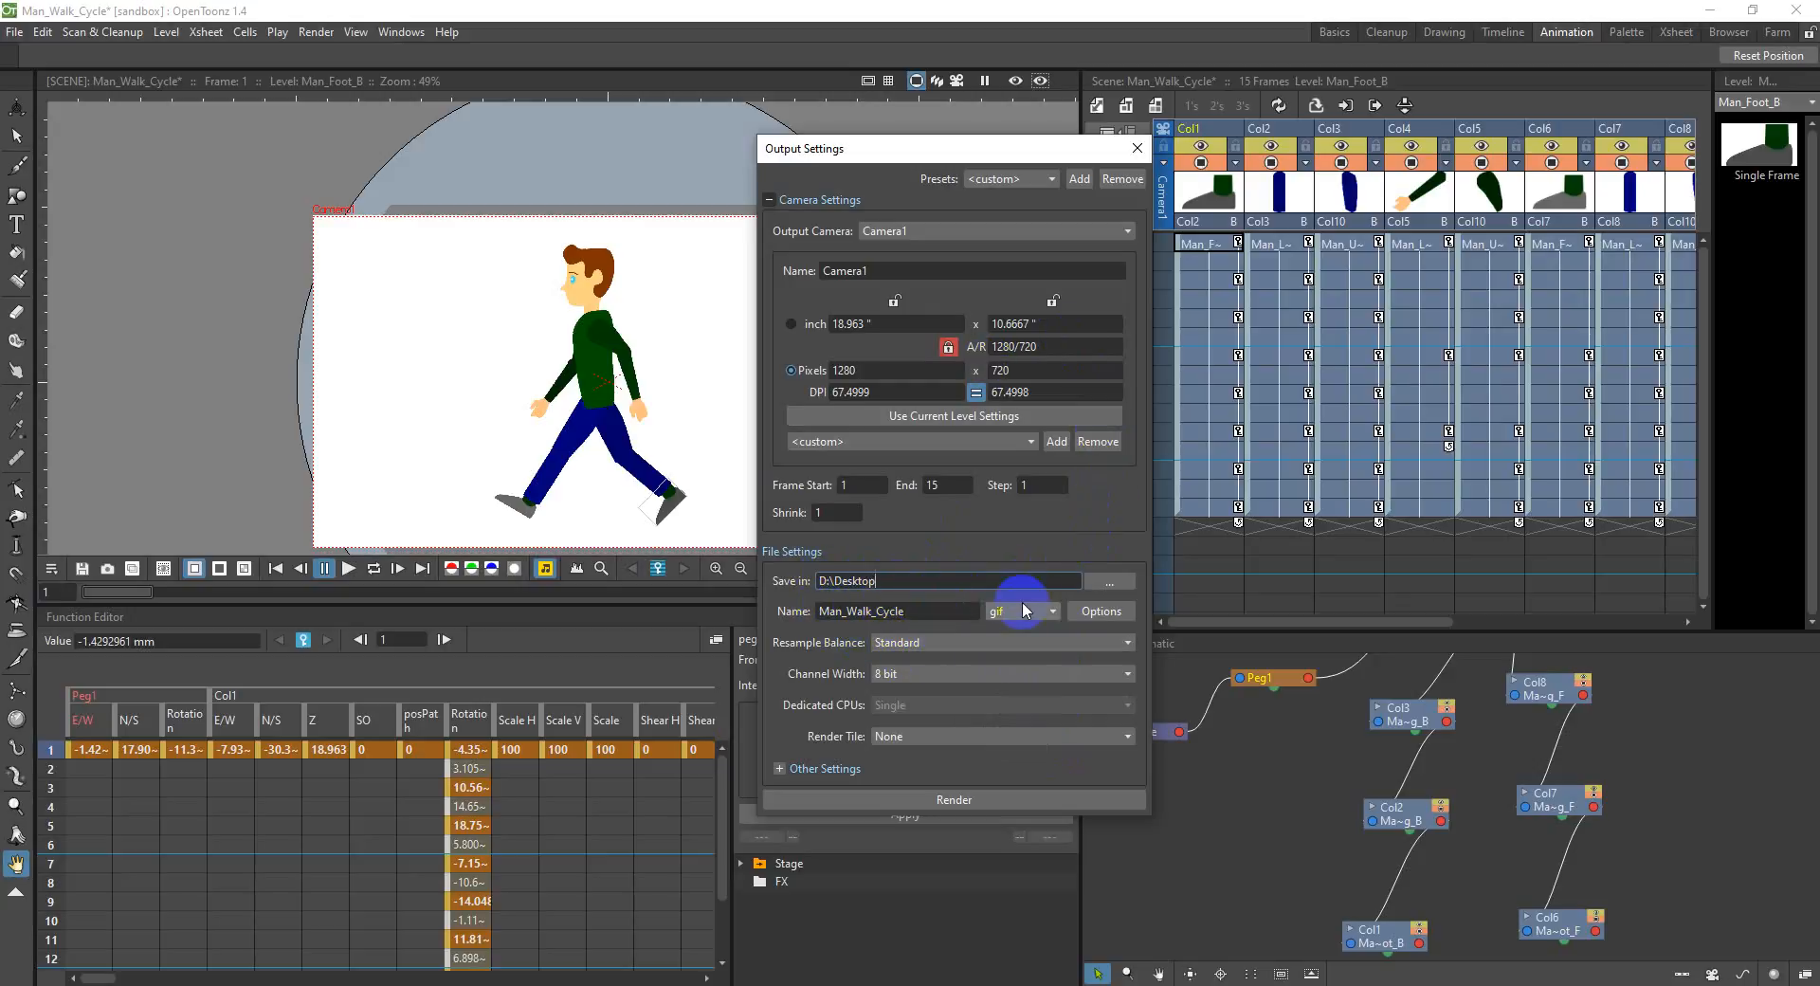
pyautogui.click(1137, 149)
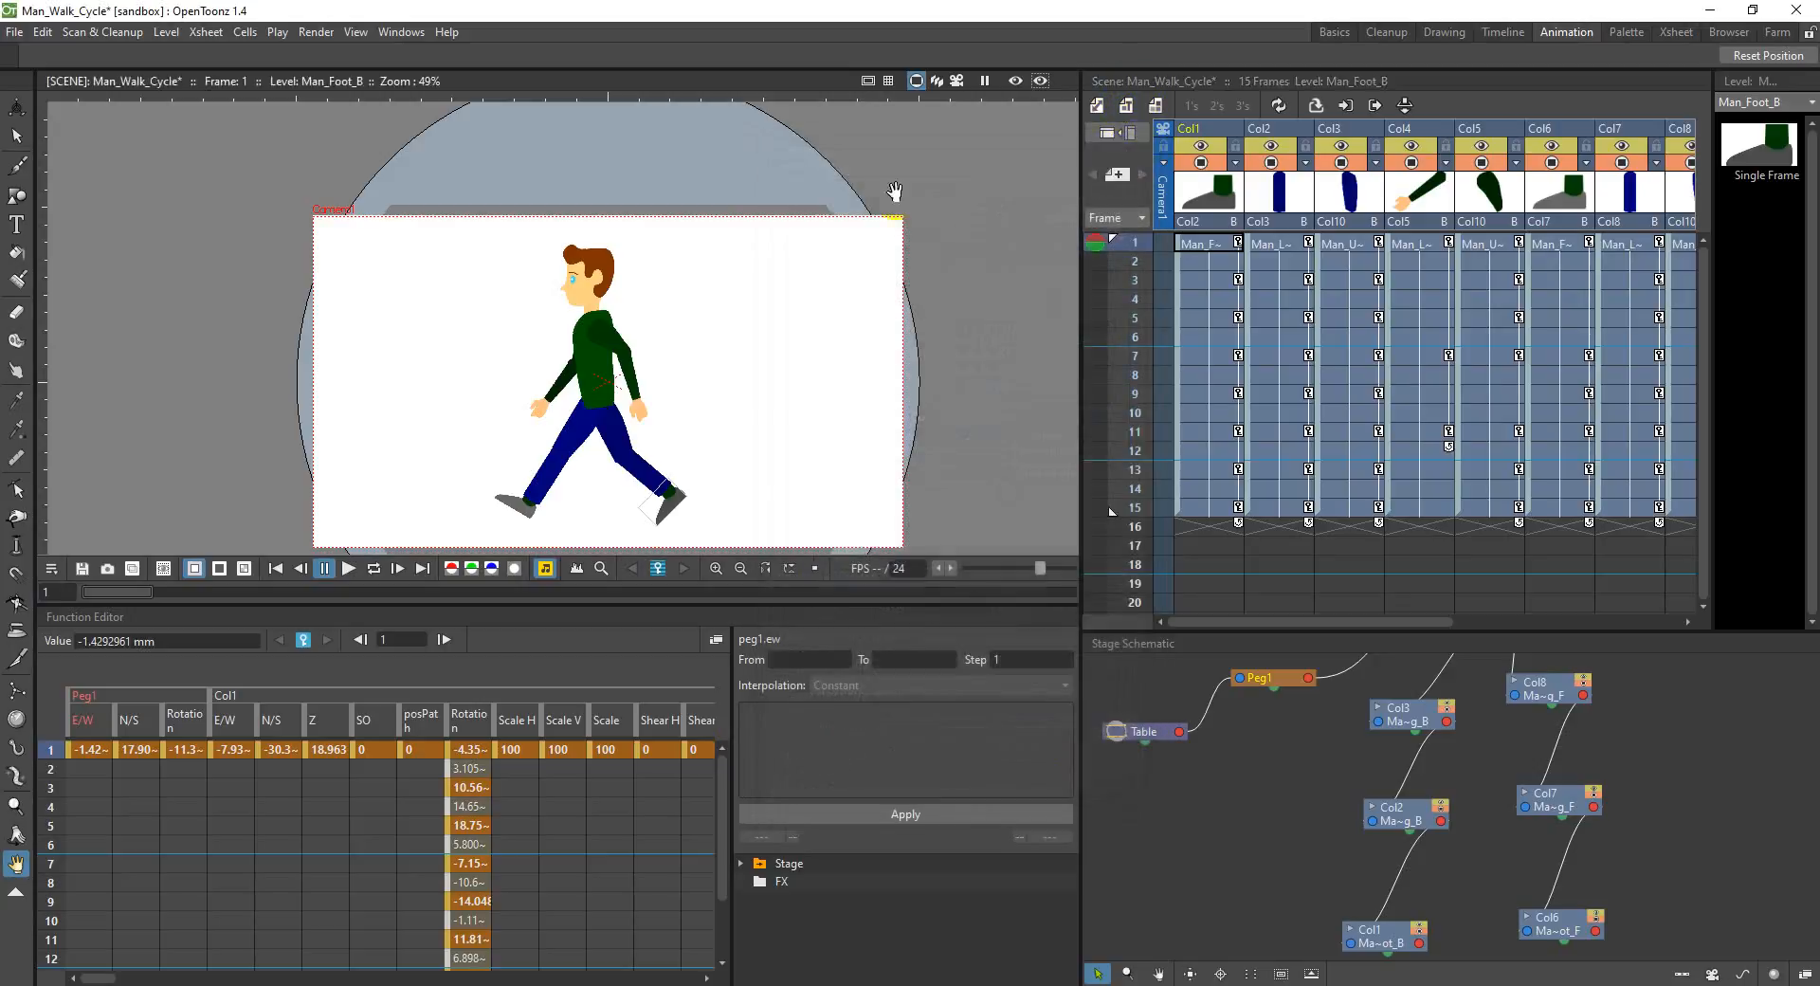
# Step: Delete the cells of frames 2 to 15 across all twelve columns of the Xsheet
pyautogui.click(1213, 261)
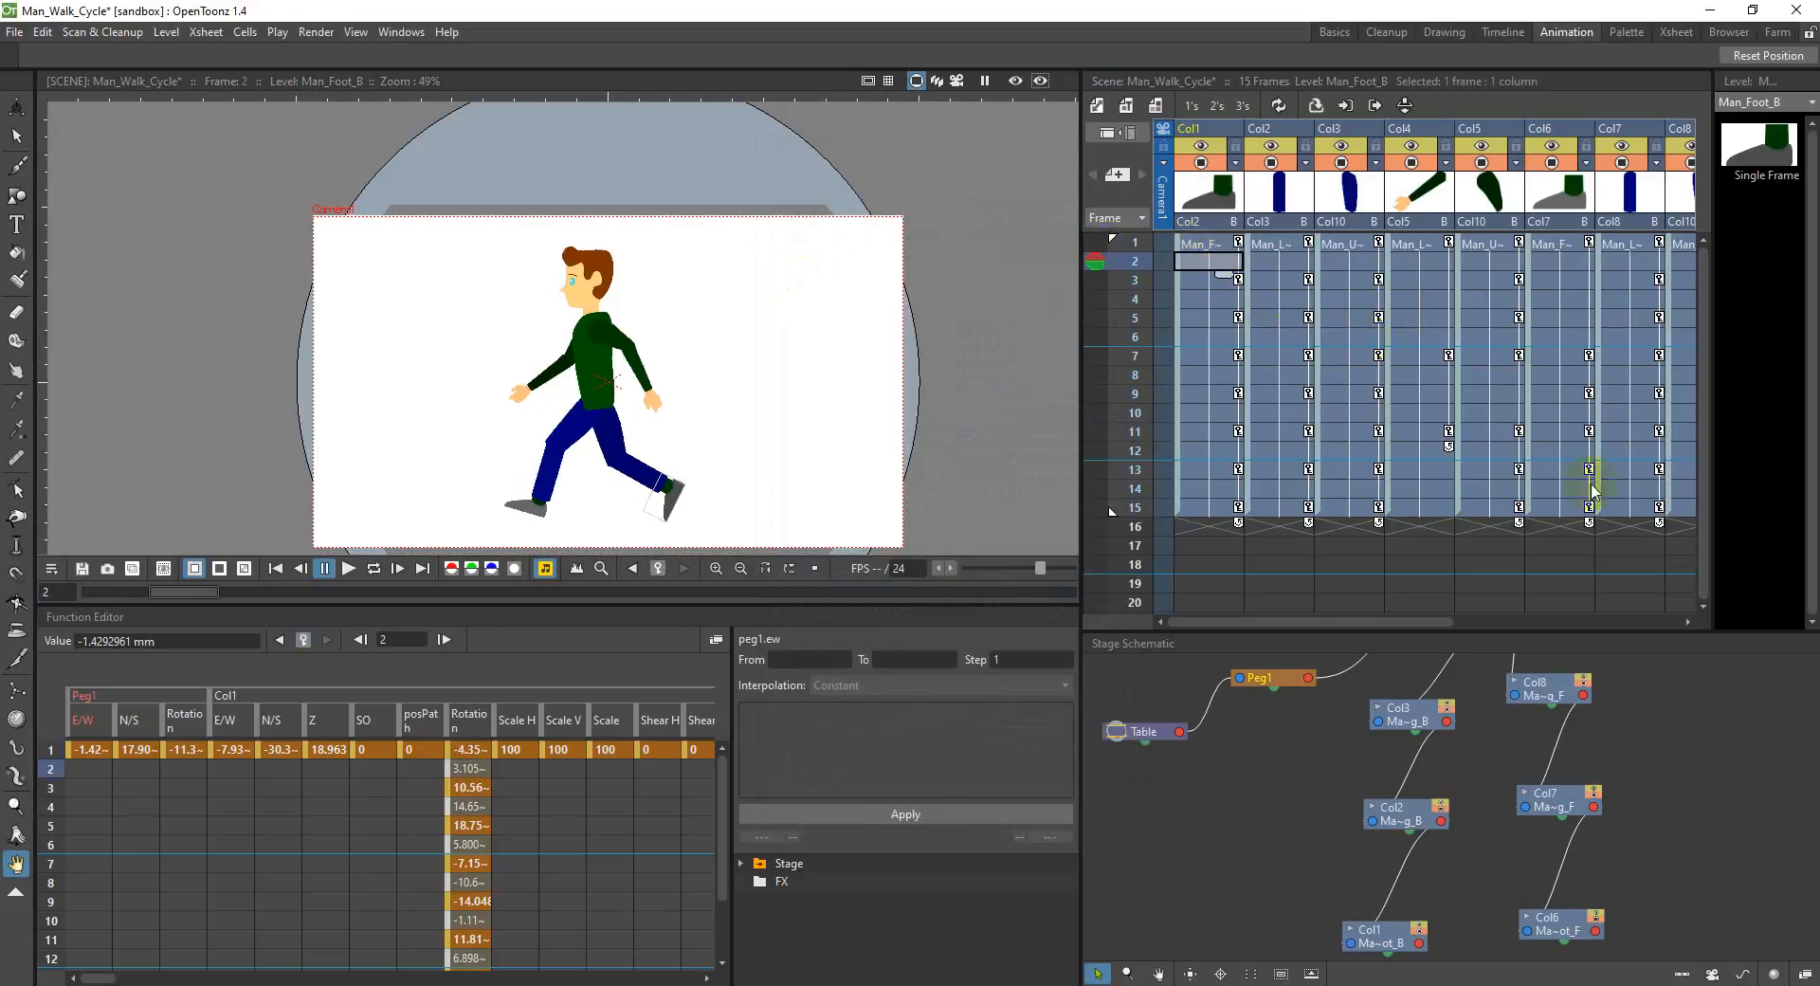
pyautogui.moveTo(1418, 621); pyautogui.dragTo(1630, 621)
pyautogui.keyDown('shift'); pyautogui.click(1605, 505); pyautogui.keyUp('shift')
pyautogui.rightClick(1605, 508)
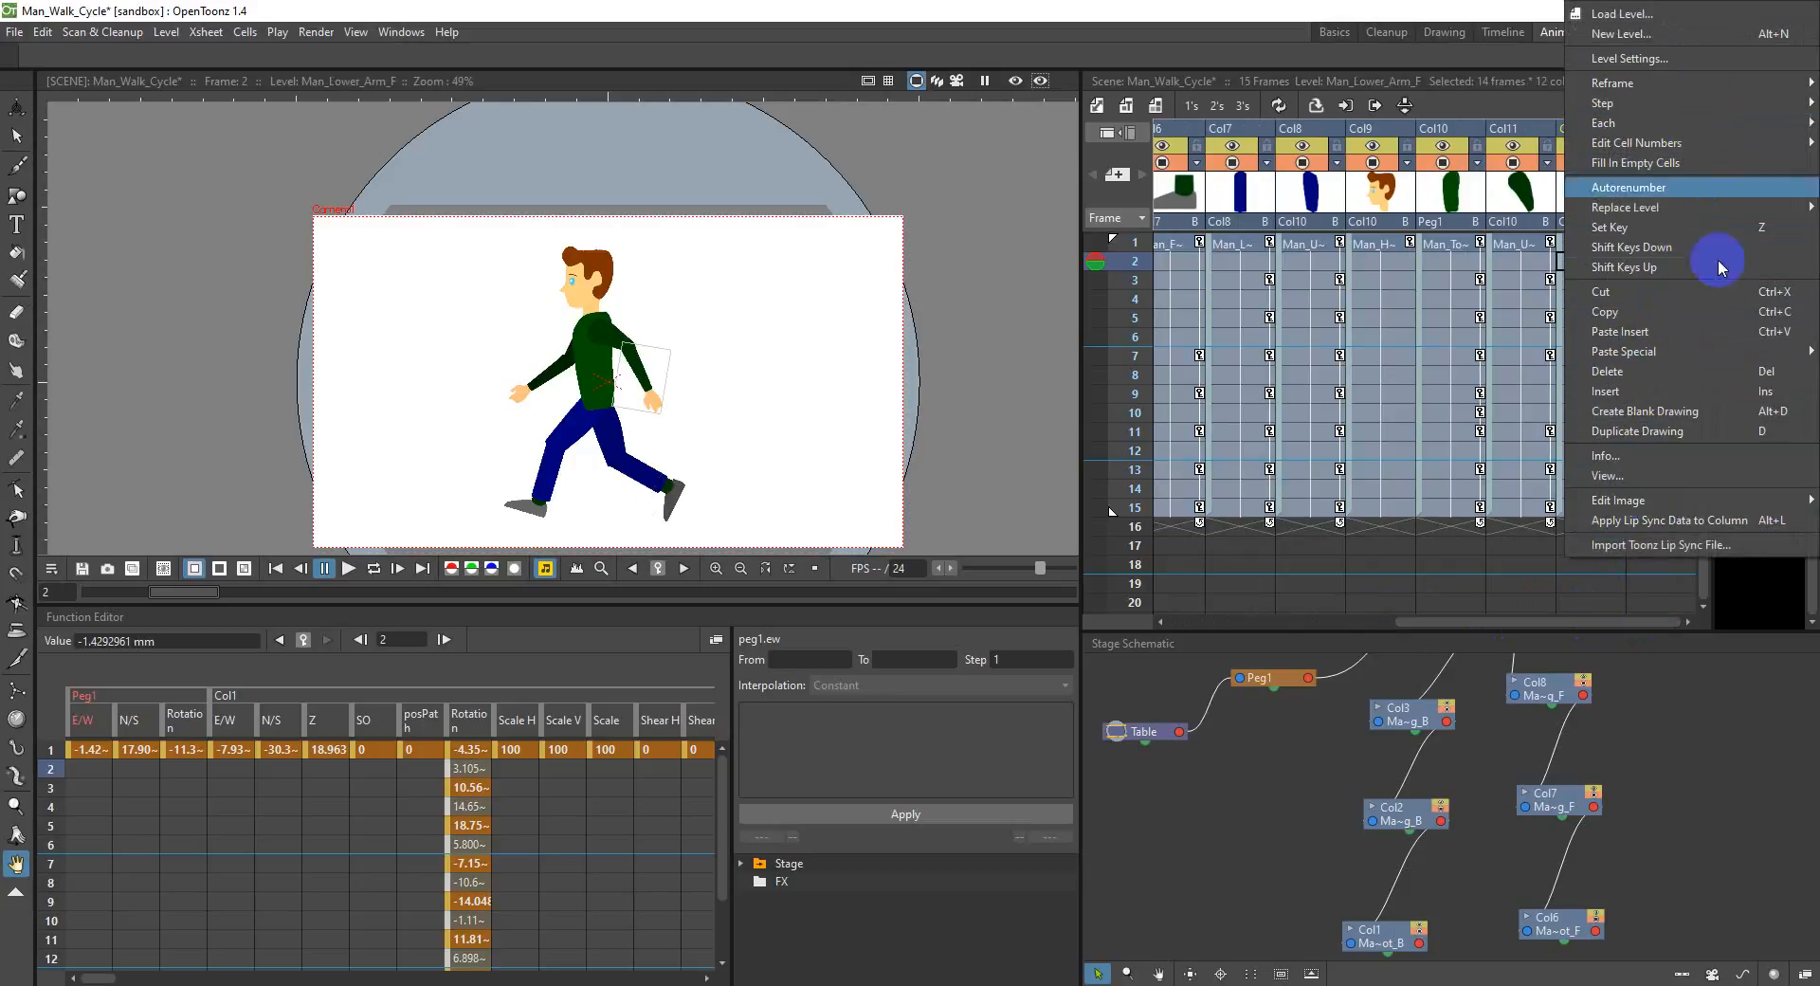
pyautogui.click(1711, 372)
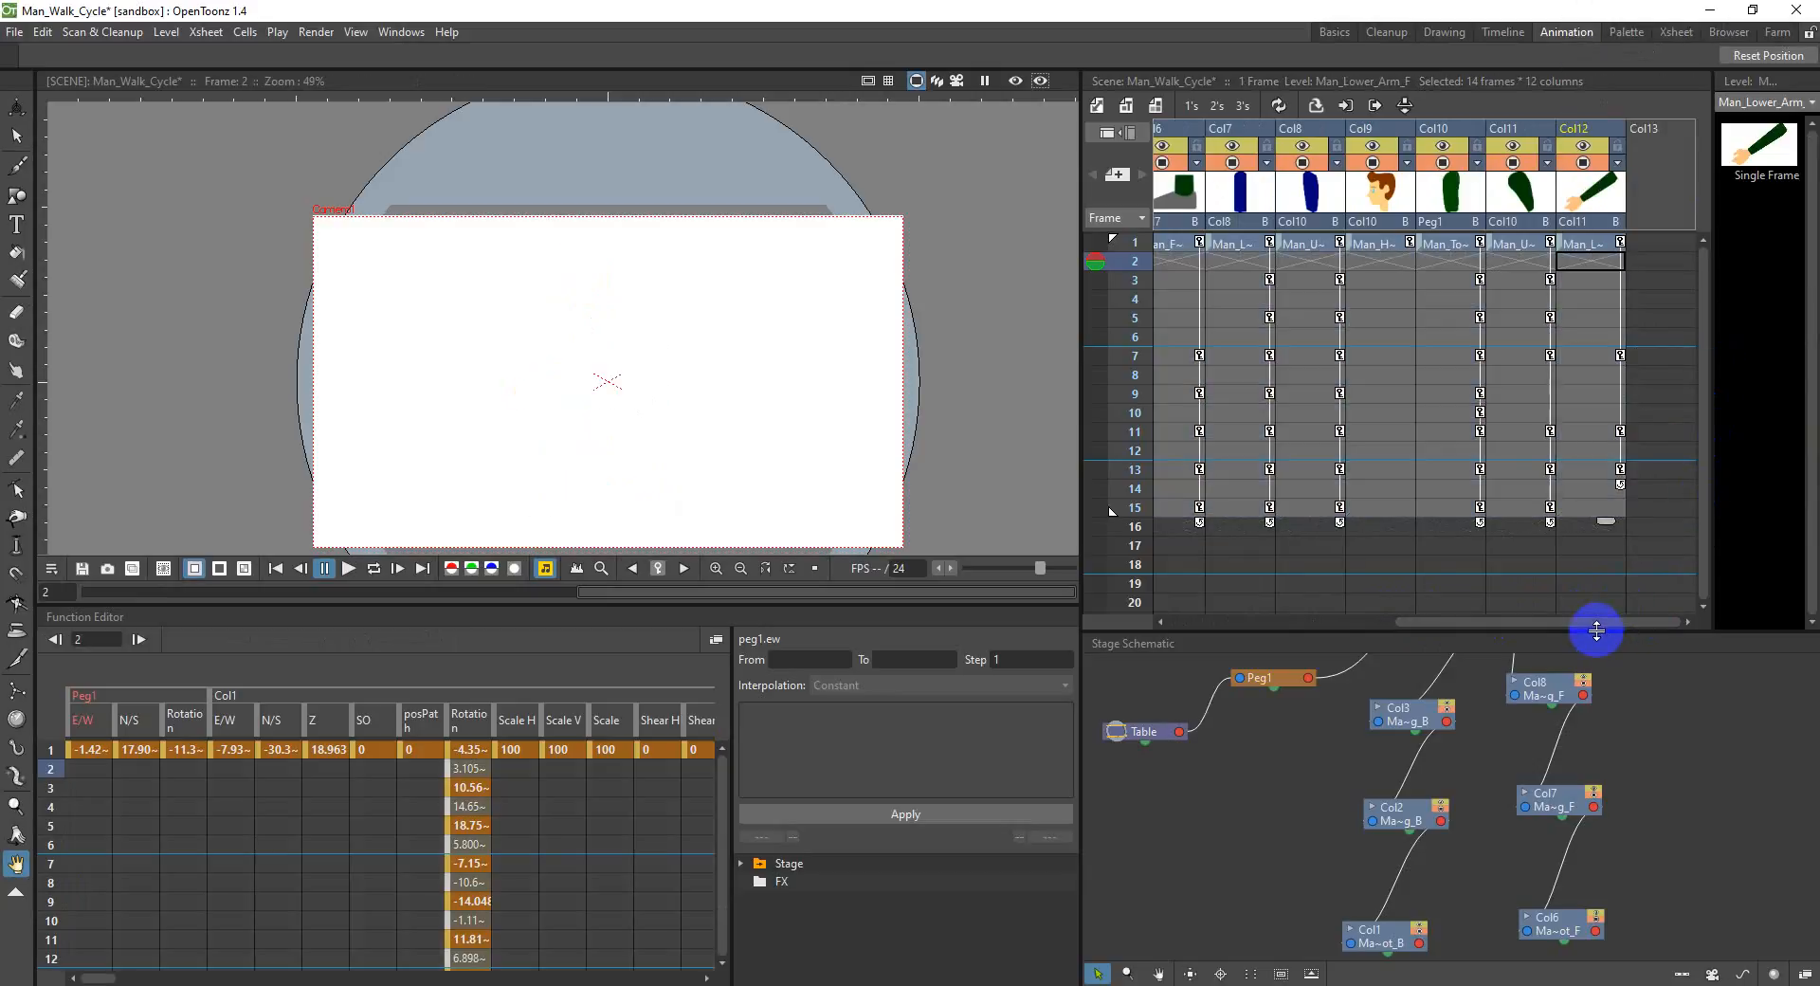
# Step: Fill in the empty cells of frames 2 to 17 across all twelve Xsheet columns
pyautogui.moveTo(1617, 626); pyautogui.dragTo(1368, 621)
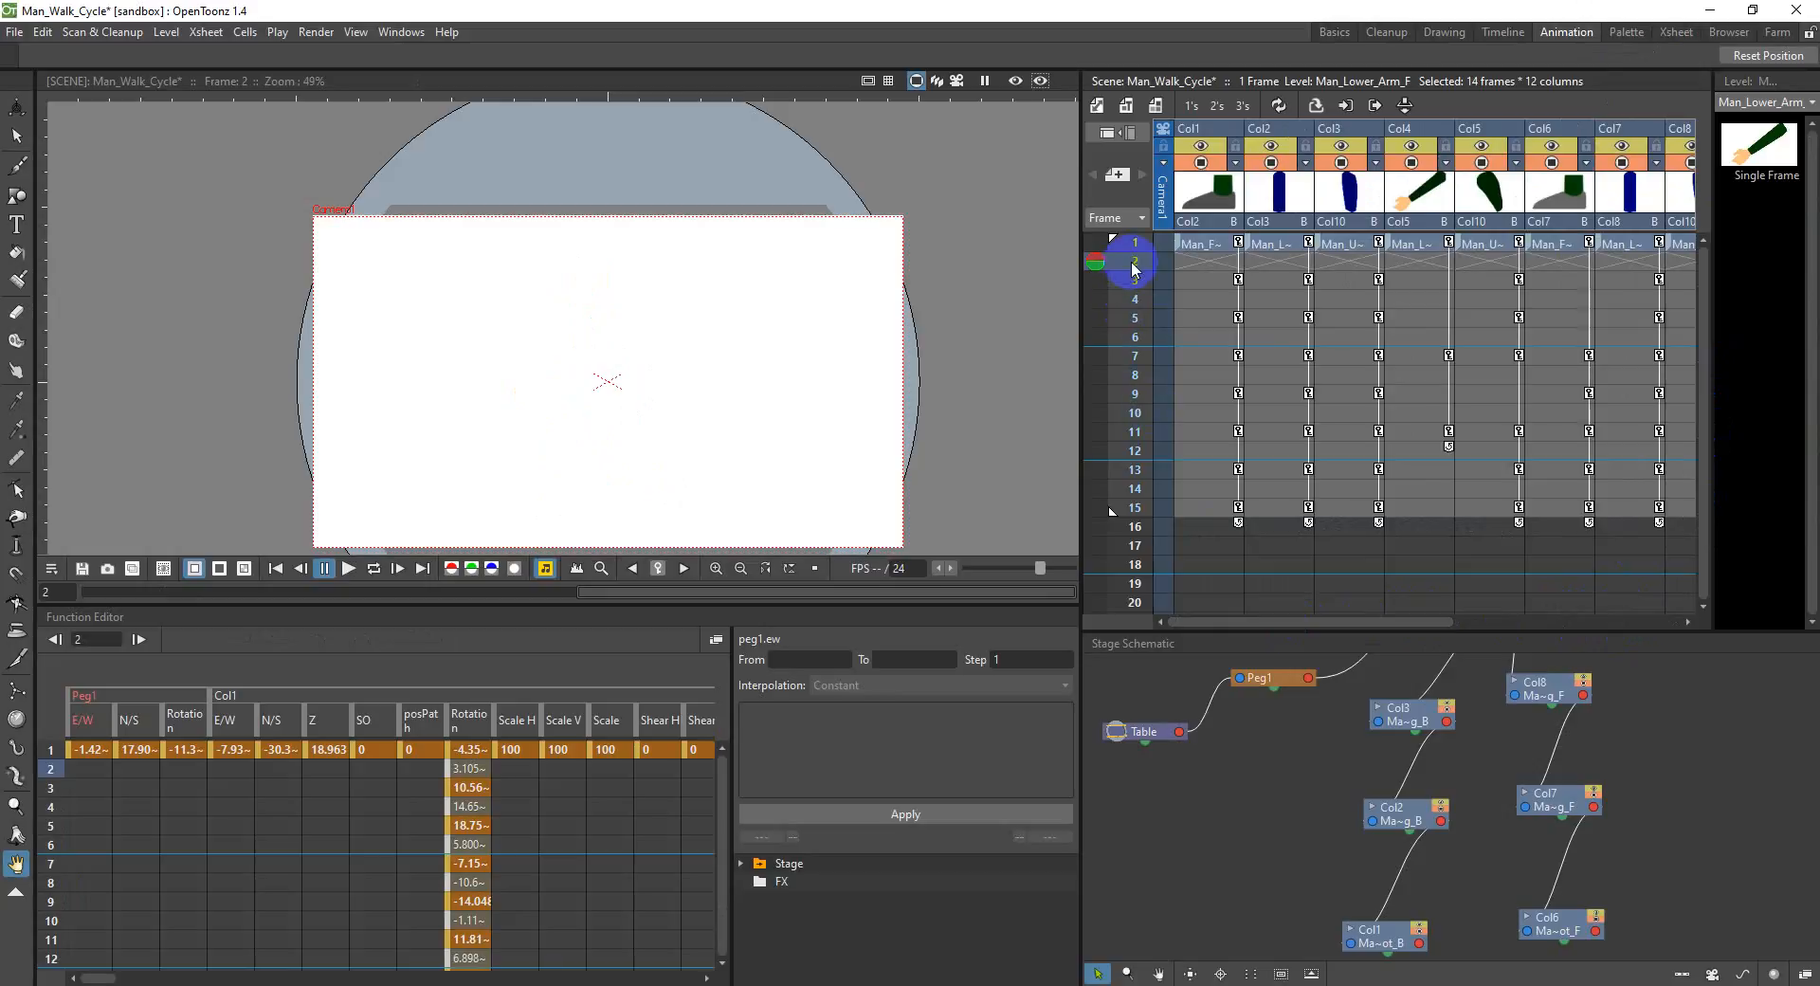
pyautogui.click(1119, 412)
pyautogui.click(1120, 528)
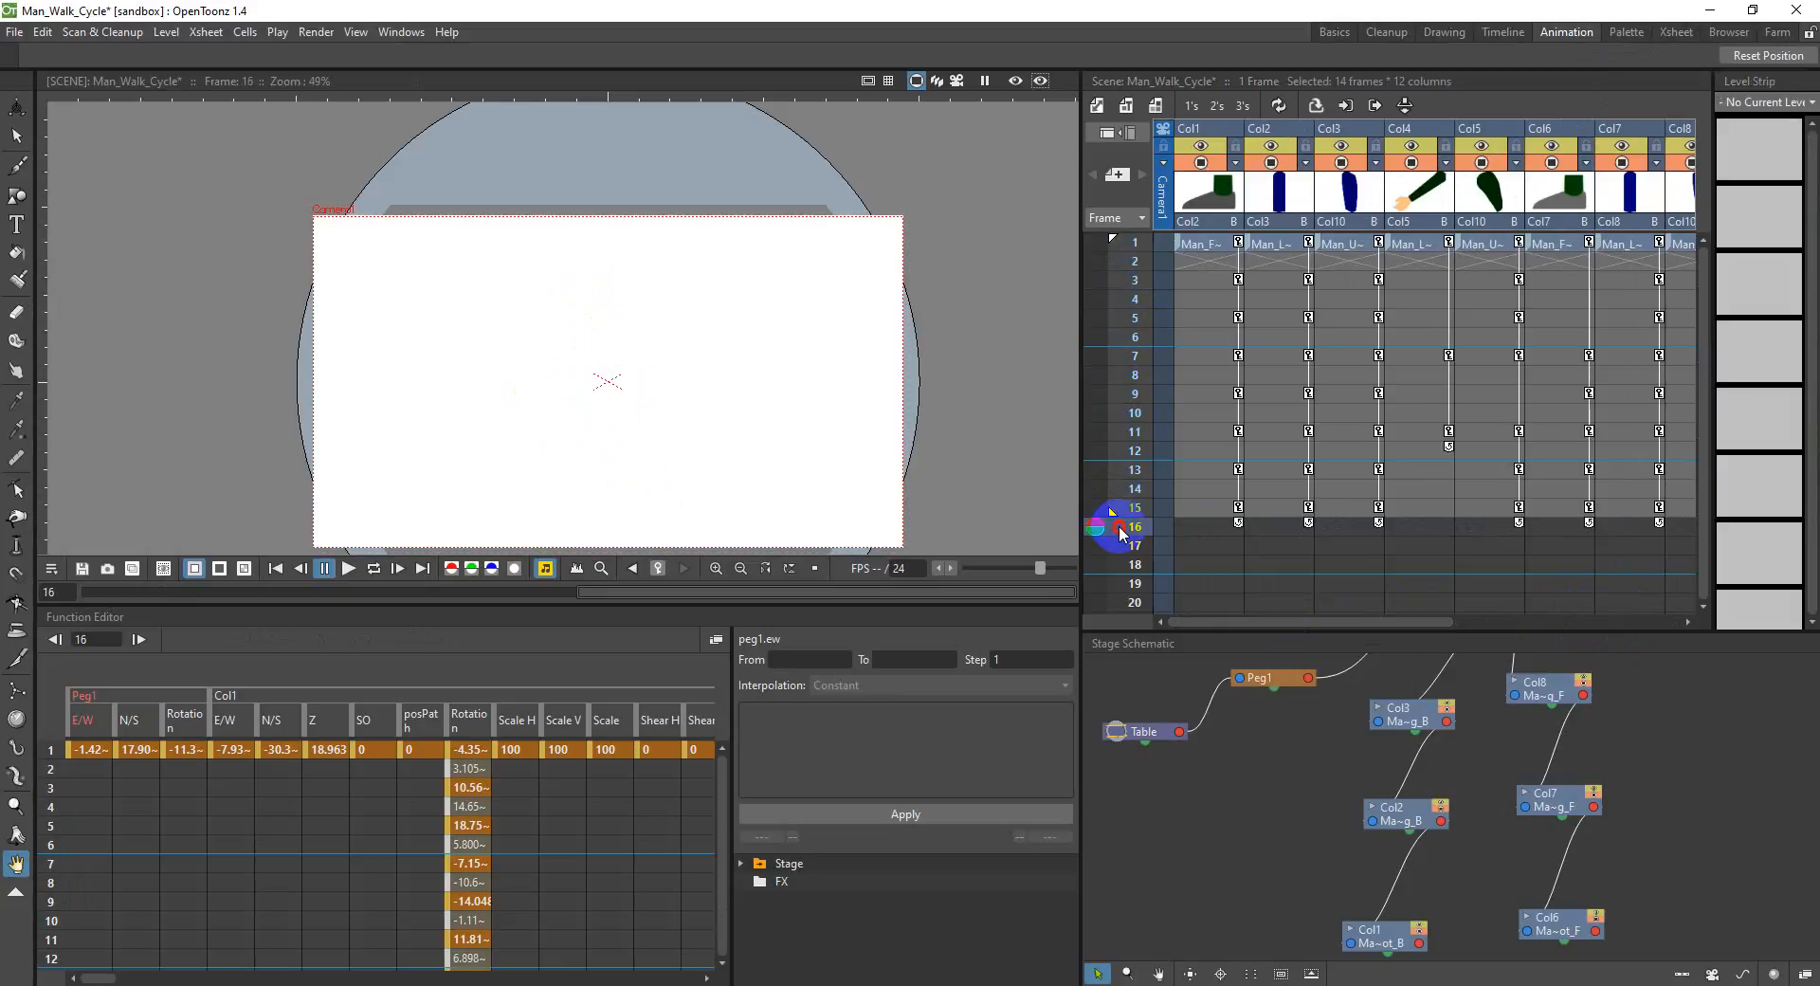
pyautogui.click(1227, 543)
pyautogui.moveTo(1227, 543); pyautogui.dragTo(1638, 261)
pyautogui.click(1638, 261)
pyautogui.moveTo(1639, 546); pyautogui.dragTo(1217, 269)
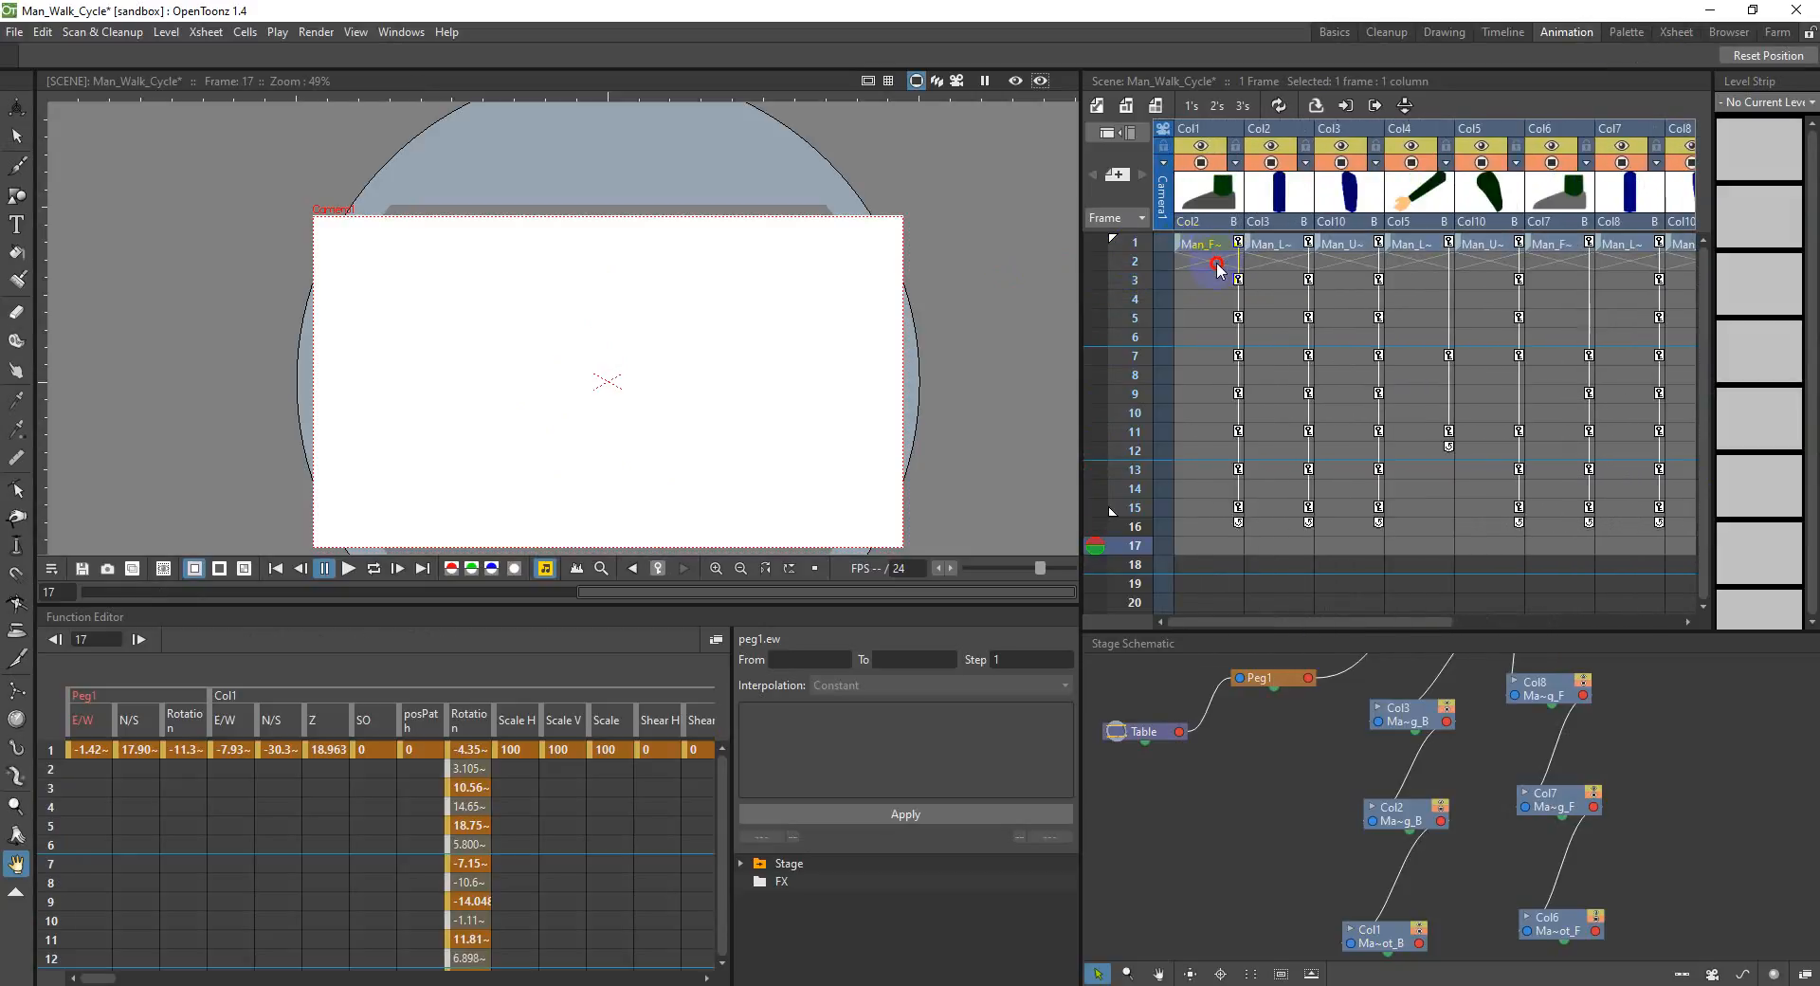
pyautogui.rightClick(1235, 270)
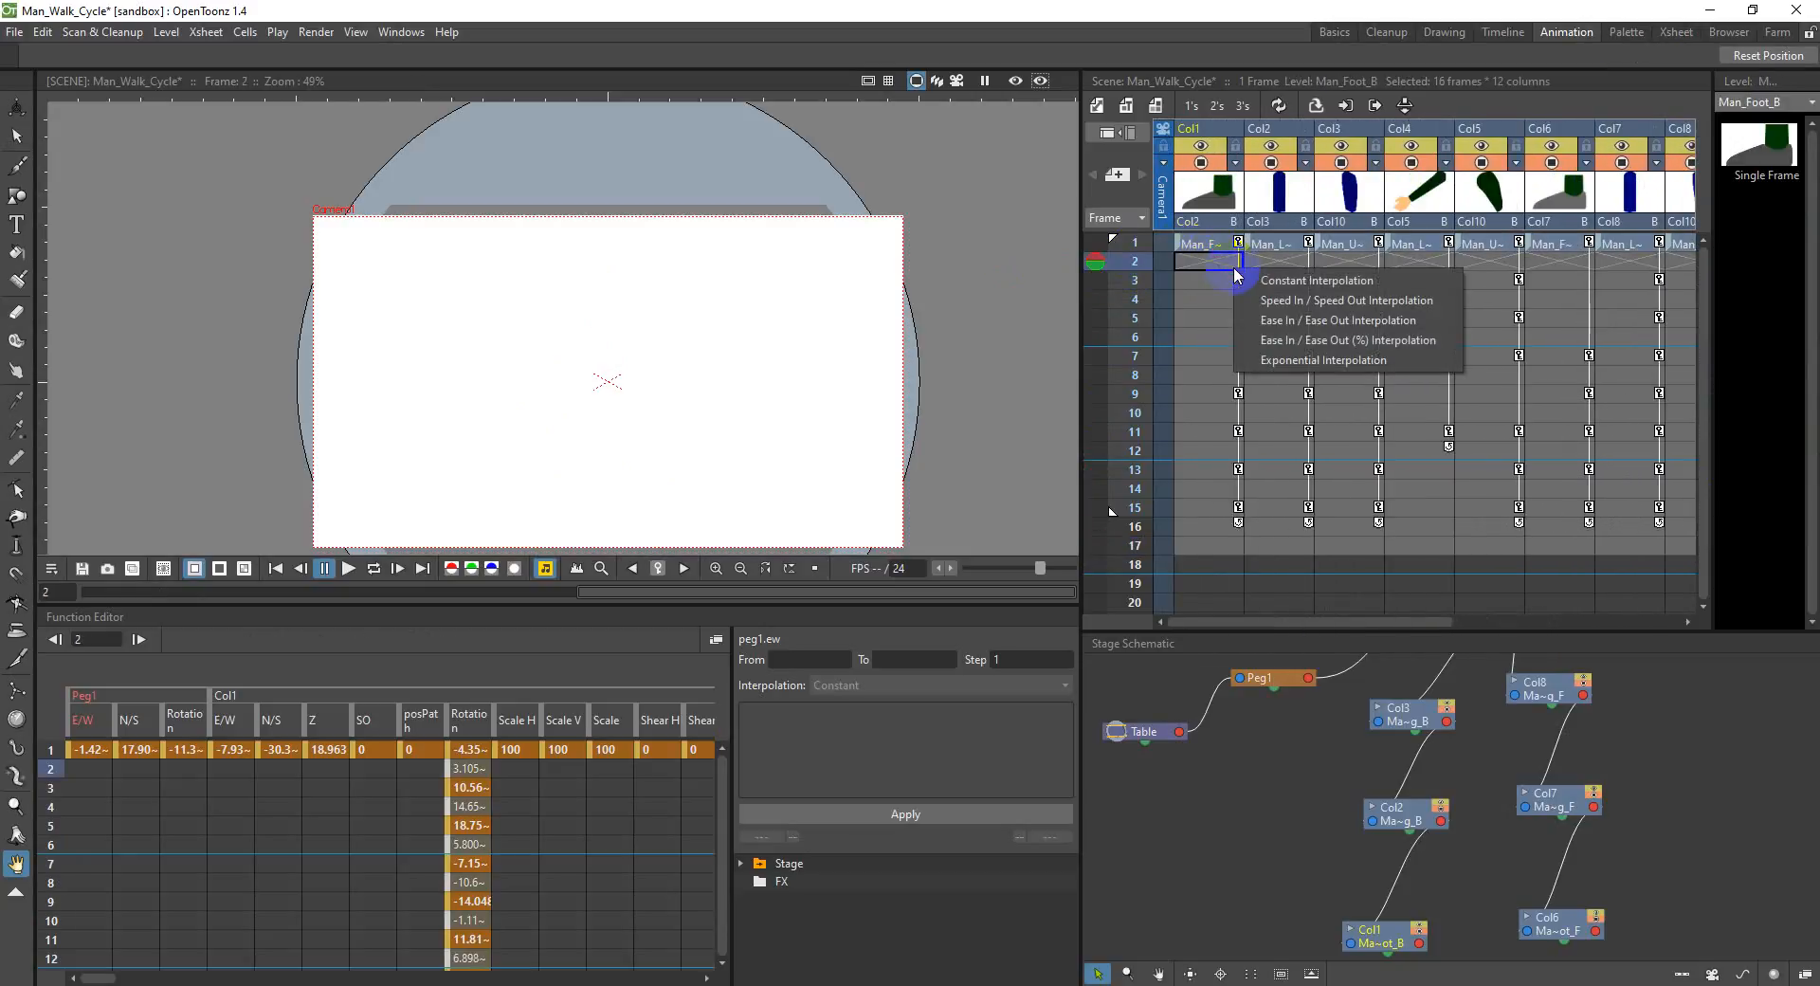
pyautogui.moveTo(1140, 263)
pyautogui.mouseDown()
pyautogui.moveTo(1149, 541)
pyautogui.moveTo(1247, 277)
pyautogui.moveTo(1776, 271)
pyautogui.moveTo(1702, 244)
pyautogui.moveTo(1545, 258)
pyautogui.mouseUp()
pyautogui.rightClick(1545, 257)
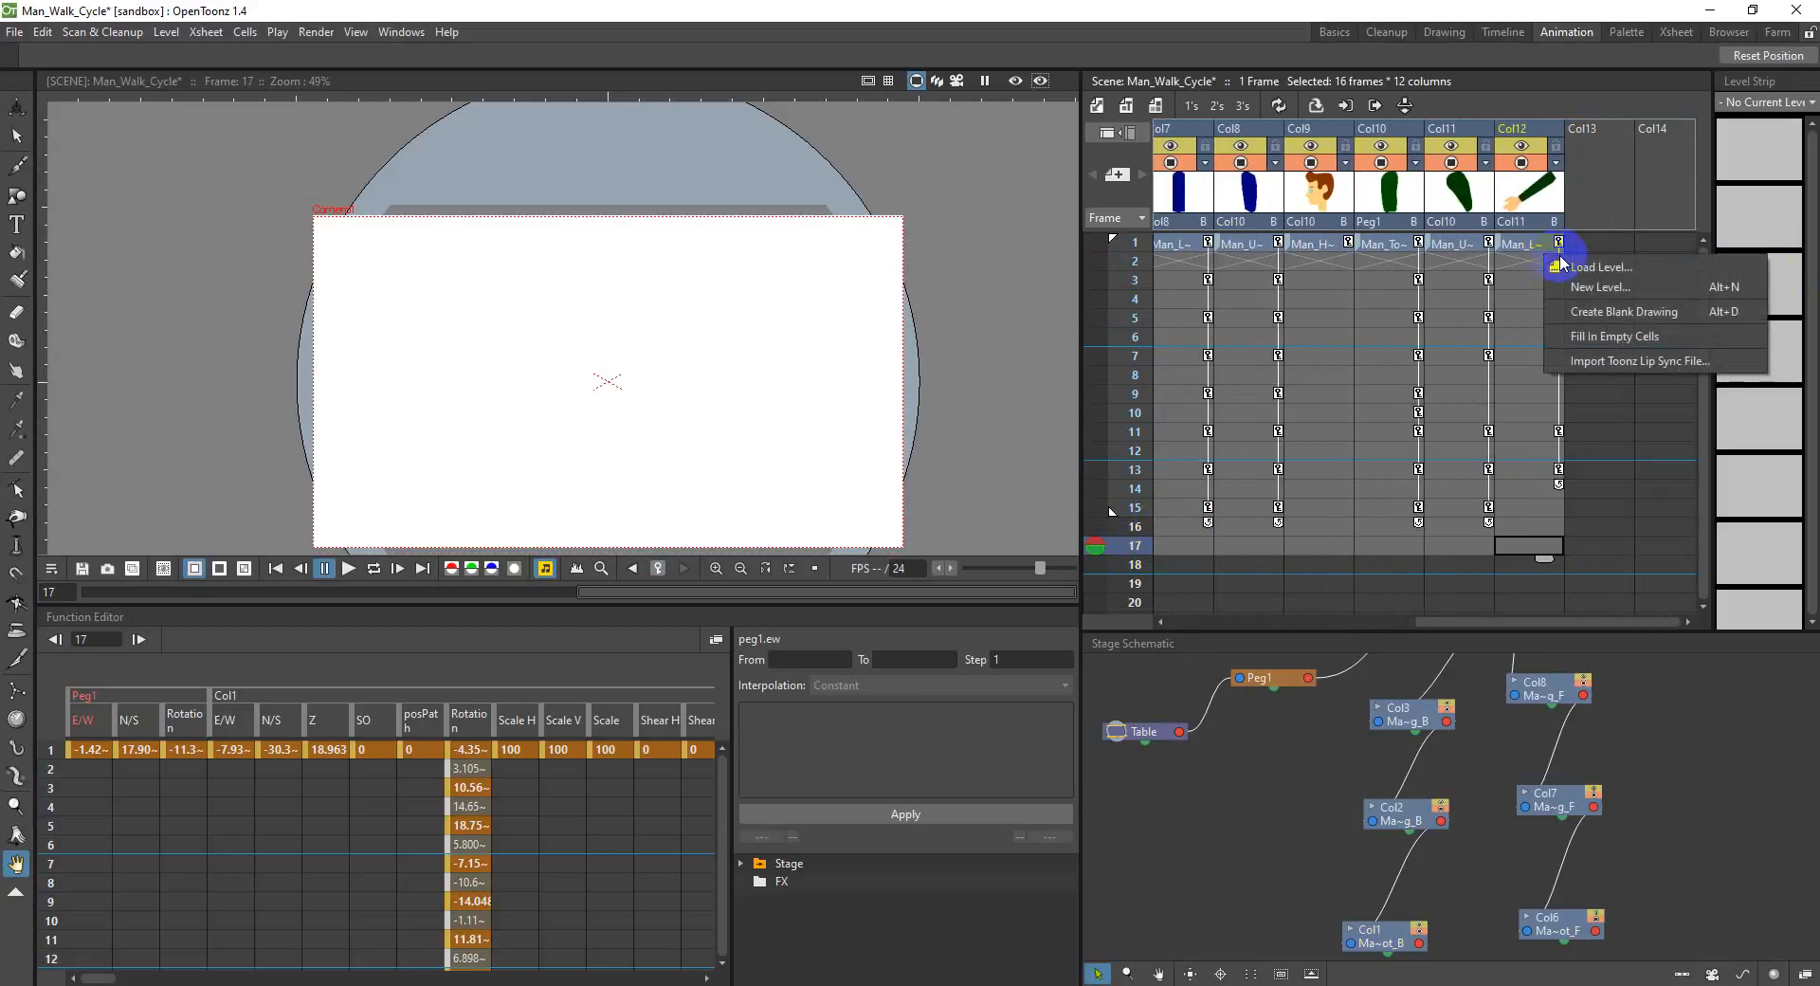
pyautogui.click(1644, 336)
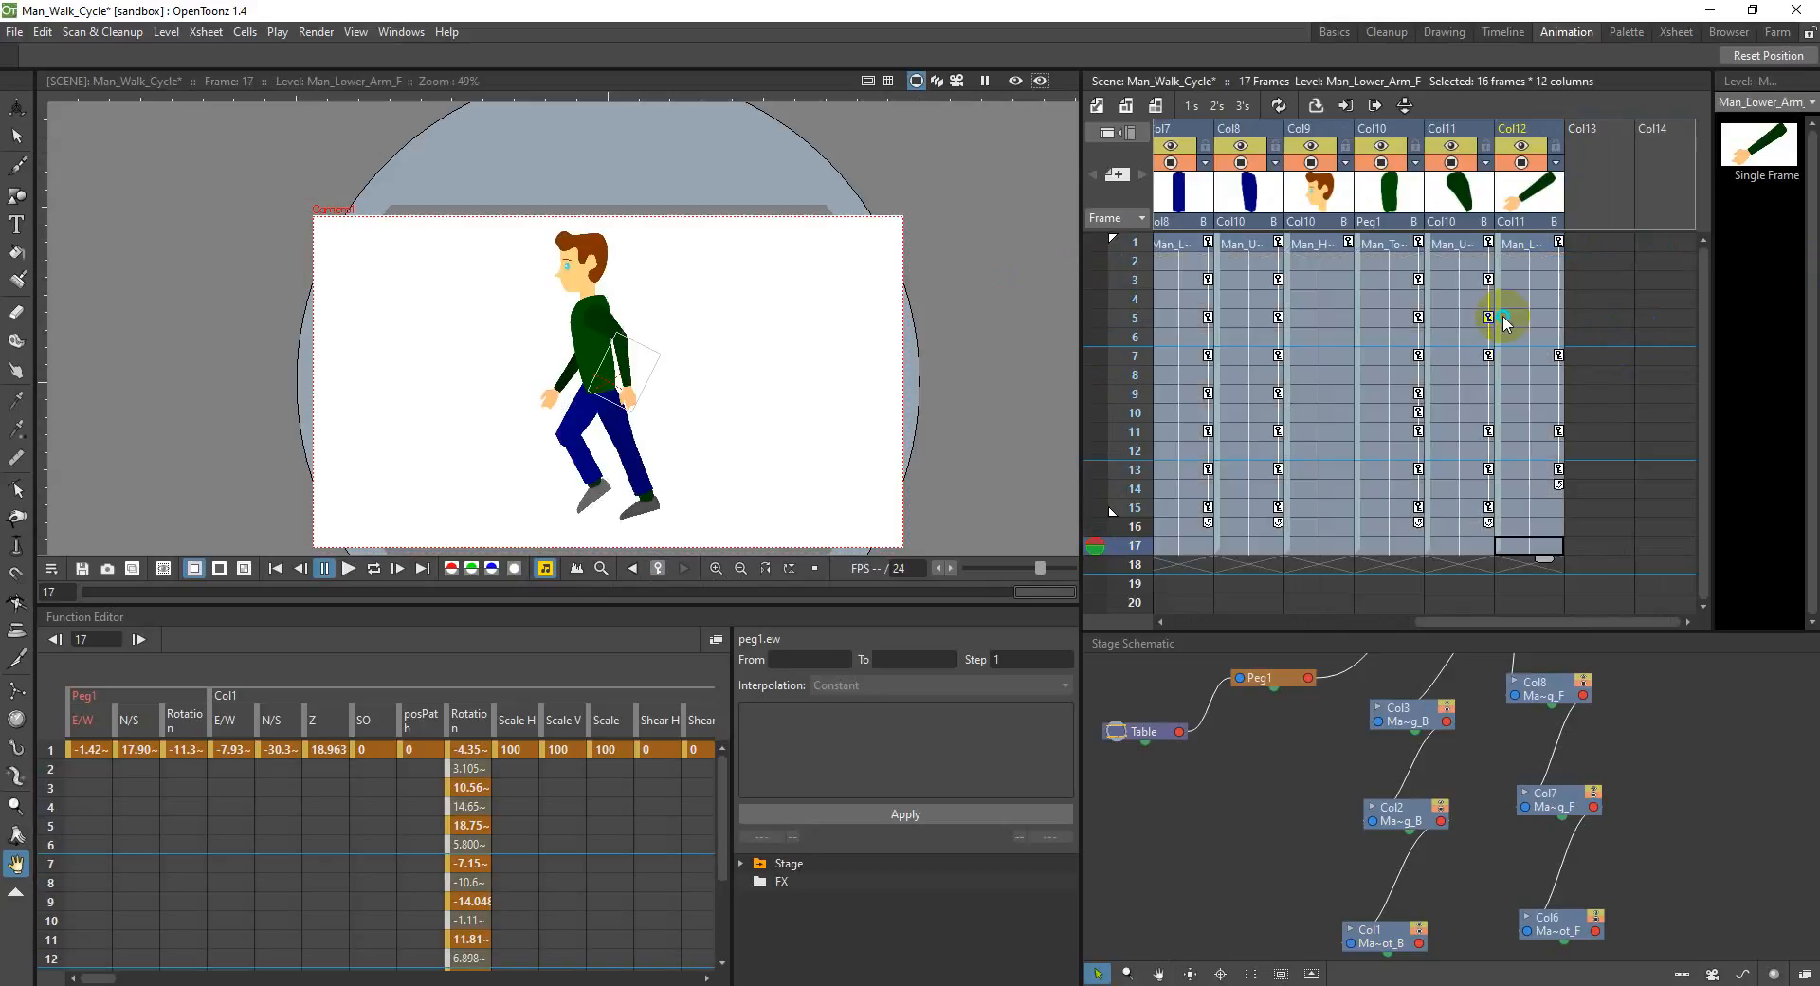
# Step: Delete the filled cells of frames 2 to 17 from all twelve columns and clear the selection
pyautogui.rightClick(1509, 320)
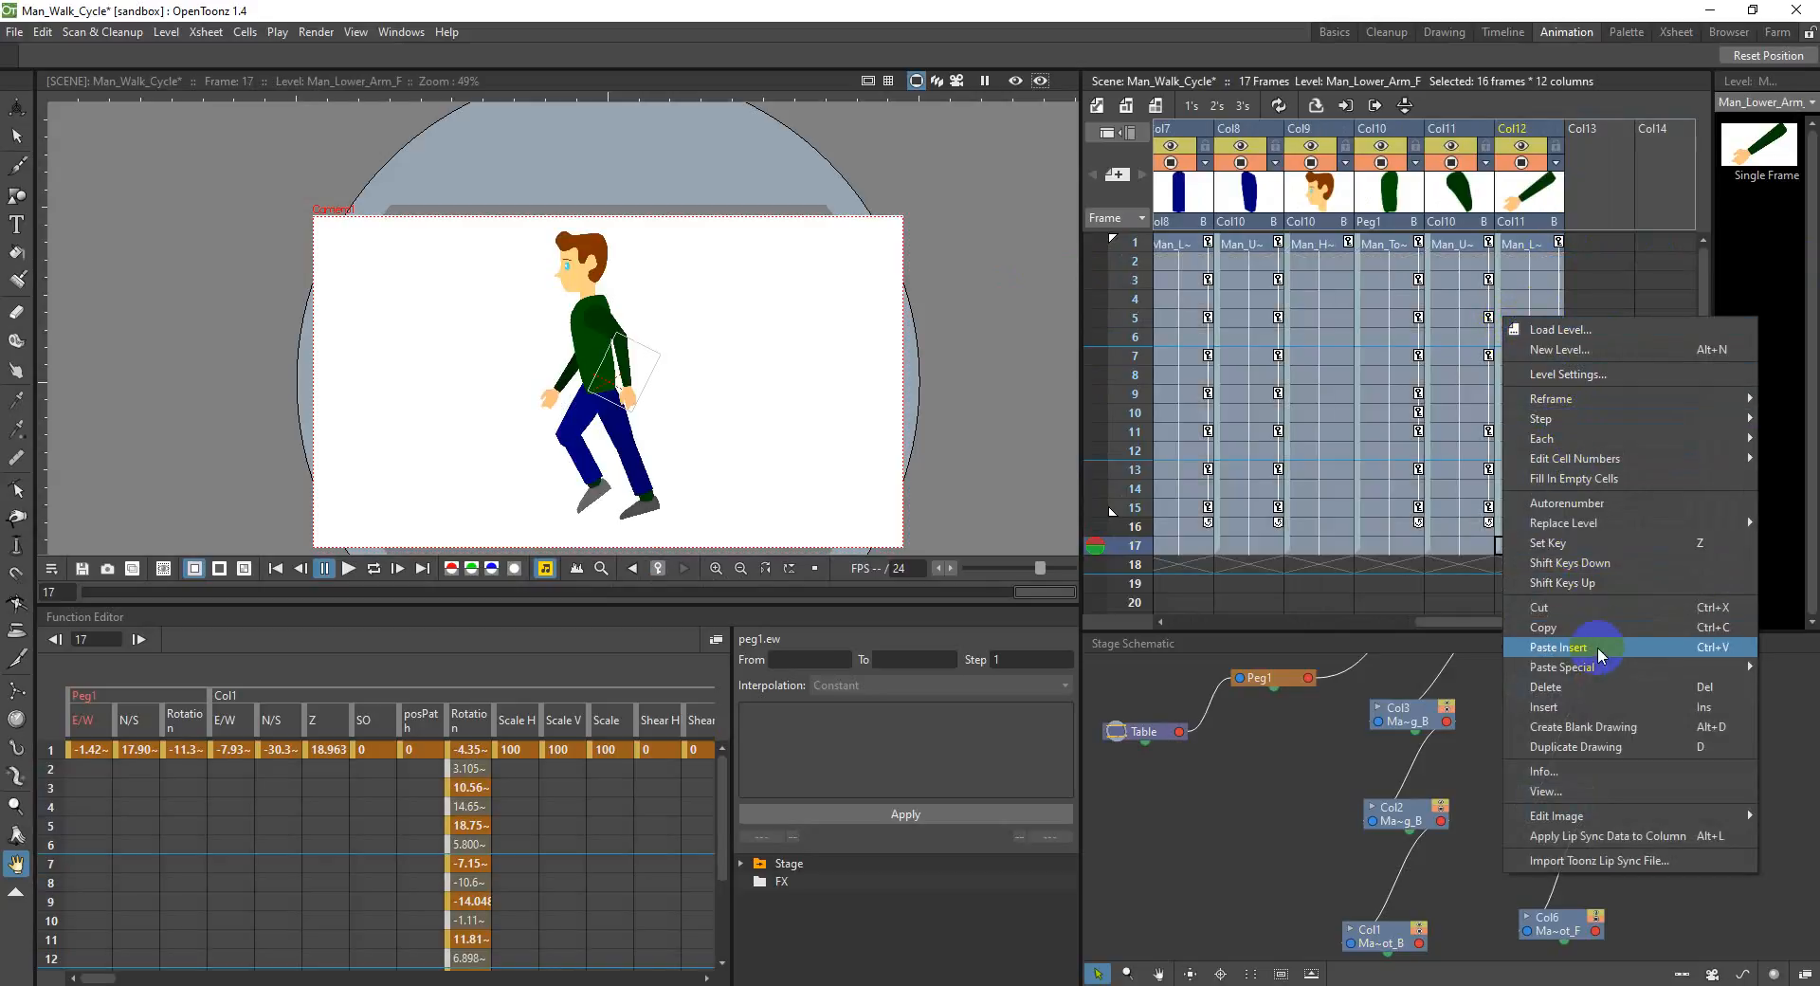
pyautogui.click(1606, 688)
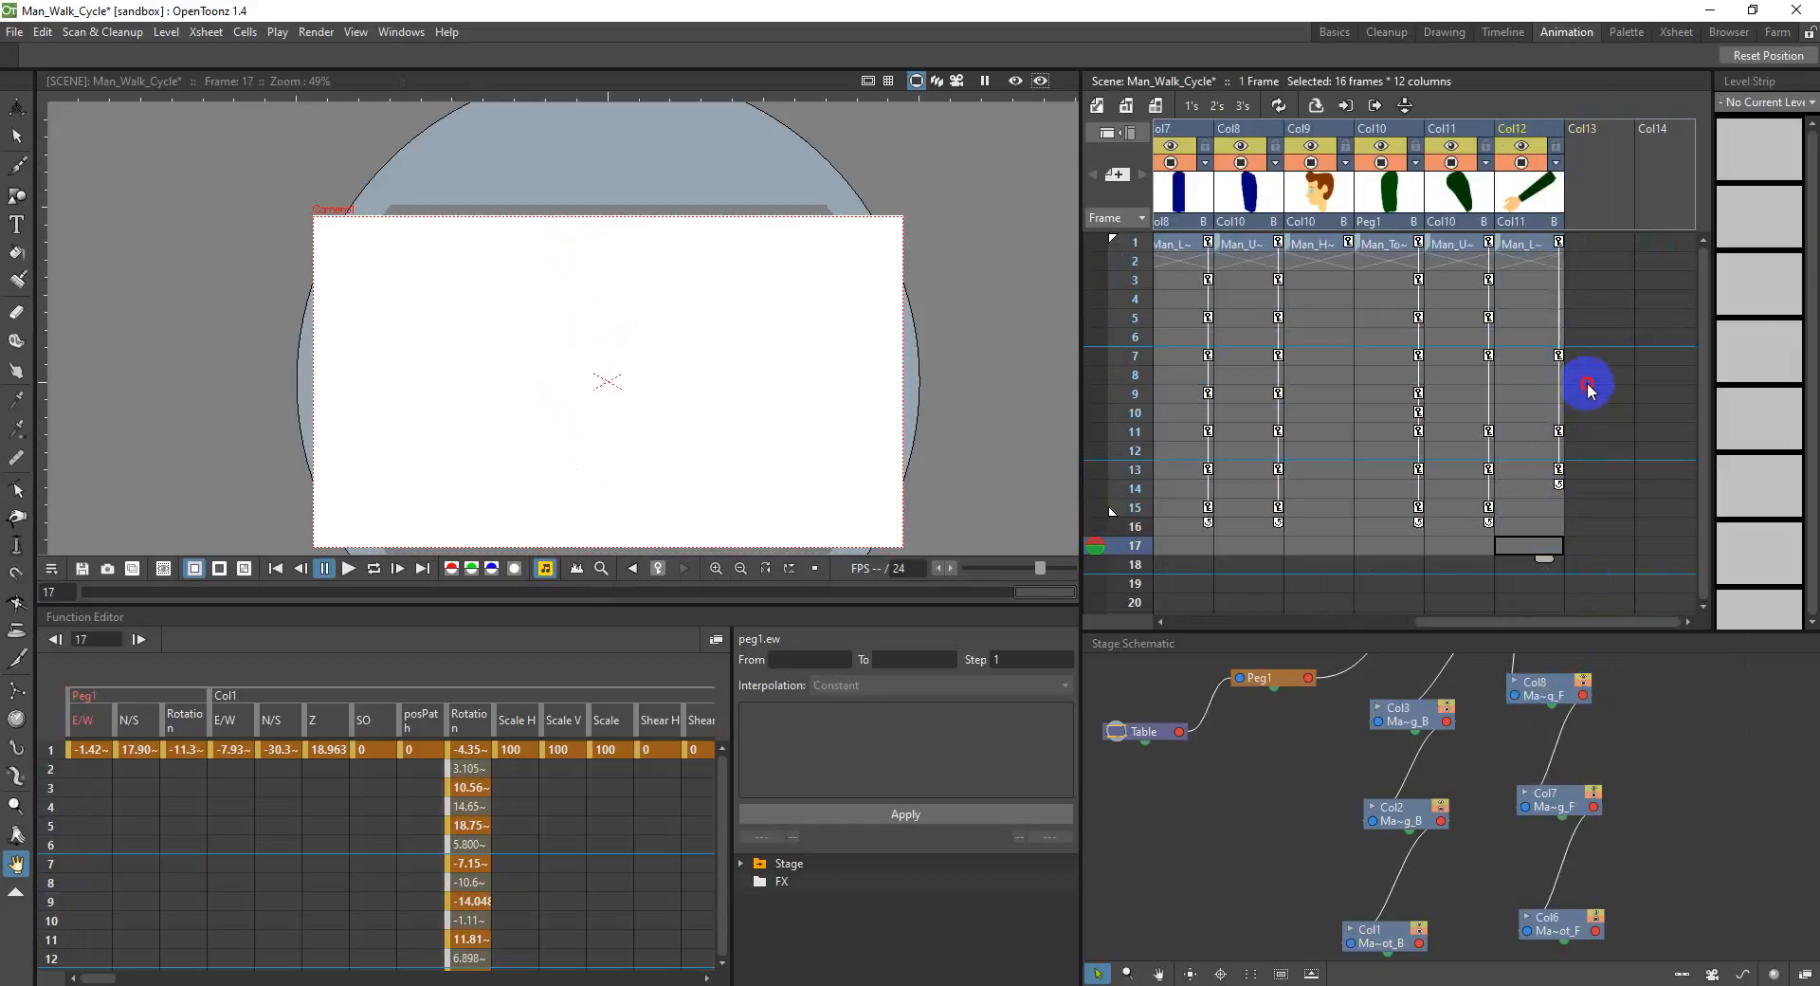
pyautogui.moveTo(1588, 390); pyautogui.dragTo(1580, 376)
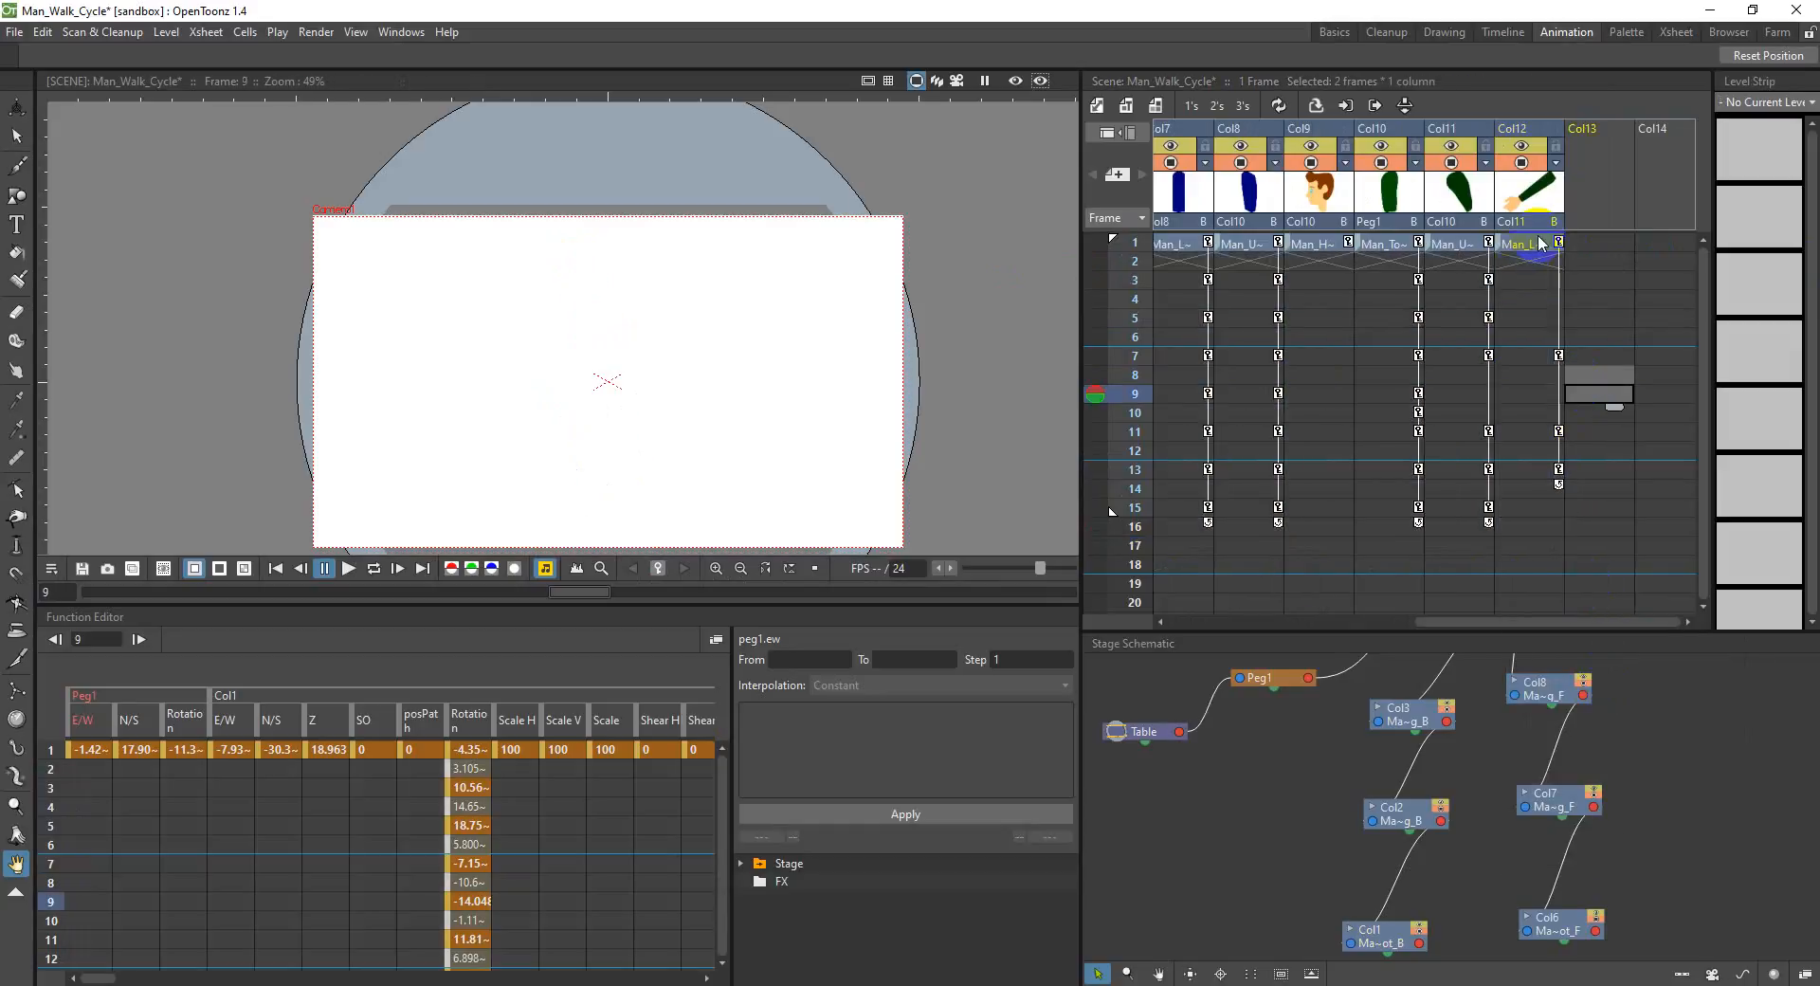
pyautogui.click(1165, 512)
pyautogui.moveTo(1535, 620); pyautogui.dragTo(1234, 466)
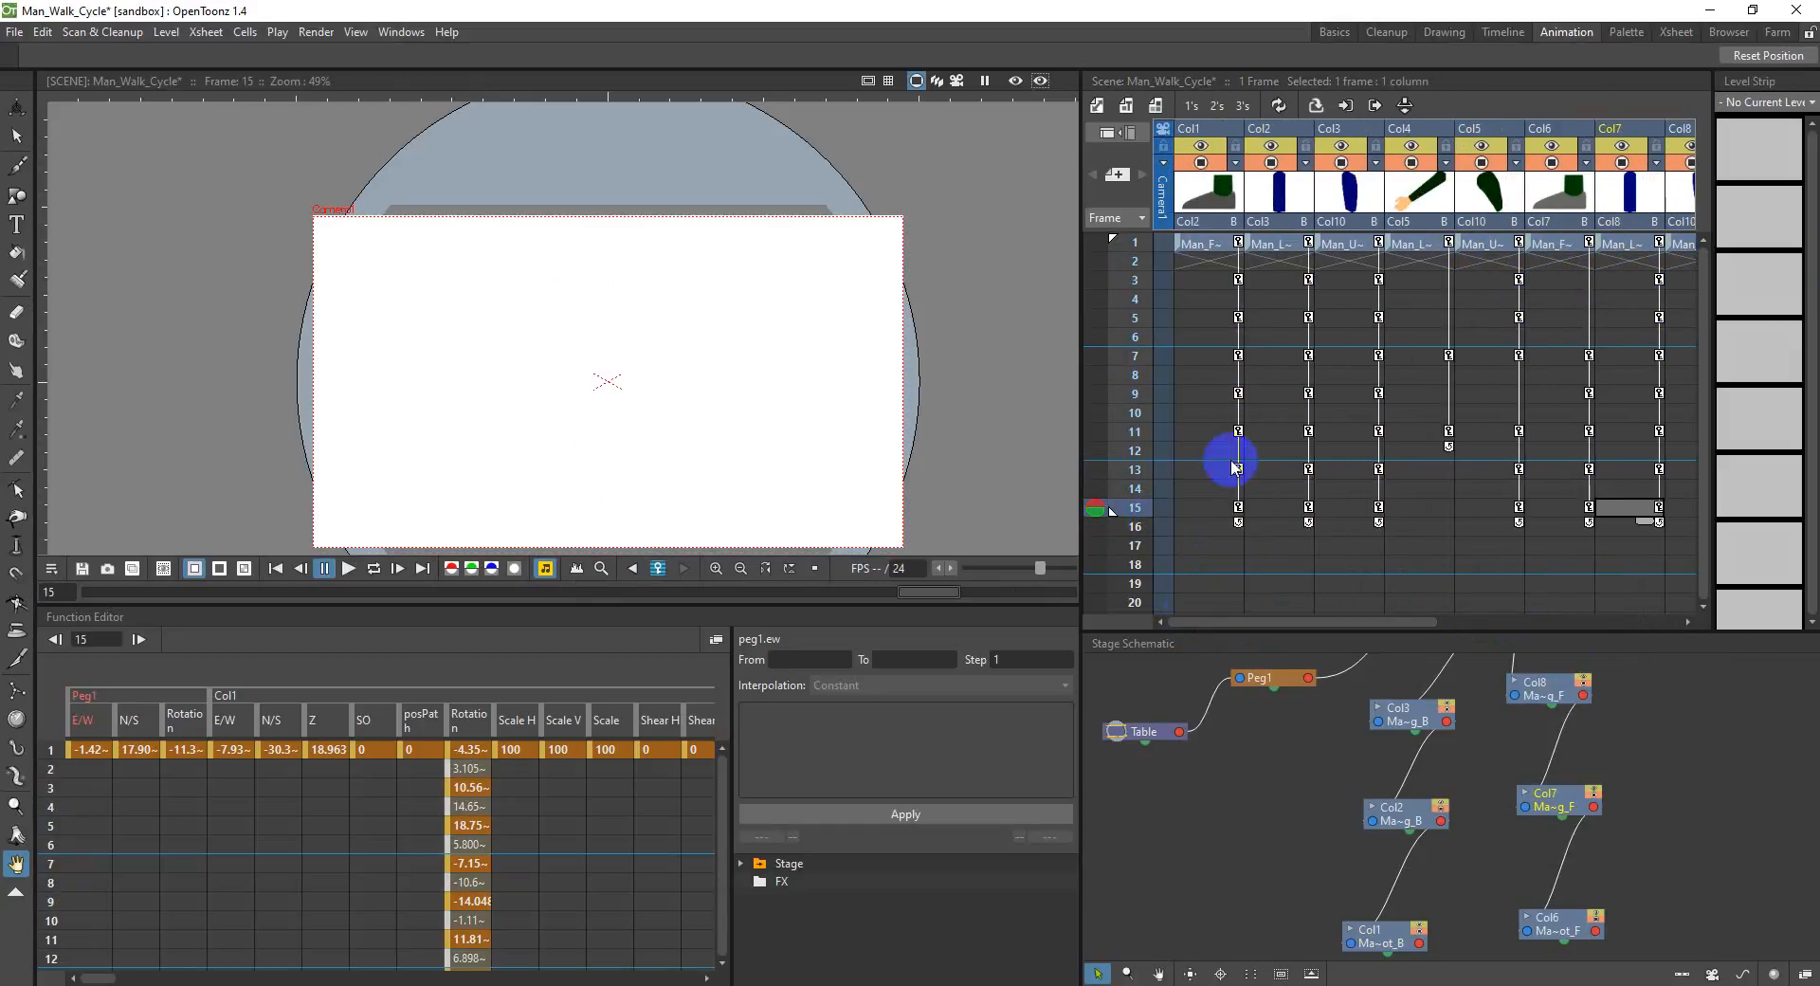
# Step: Limit the Xsheet playback range to frame 1 and play the scene
pyautogui.click(1211, 240)
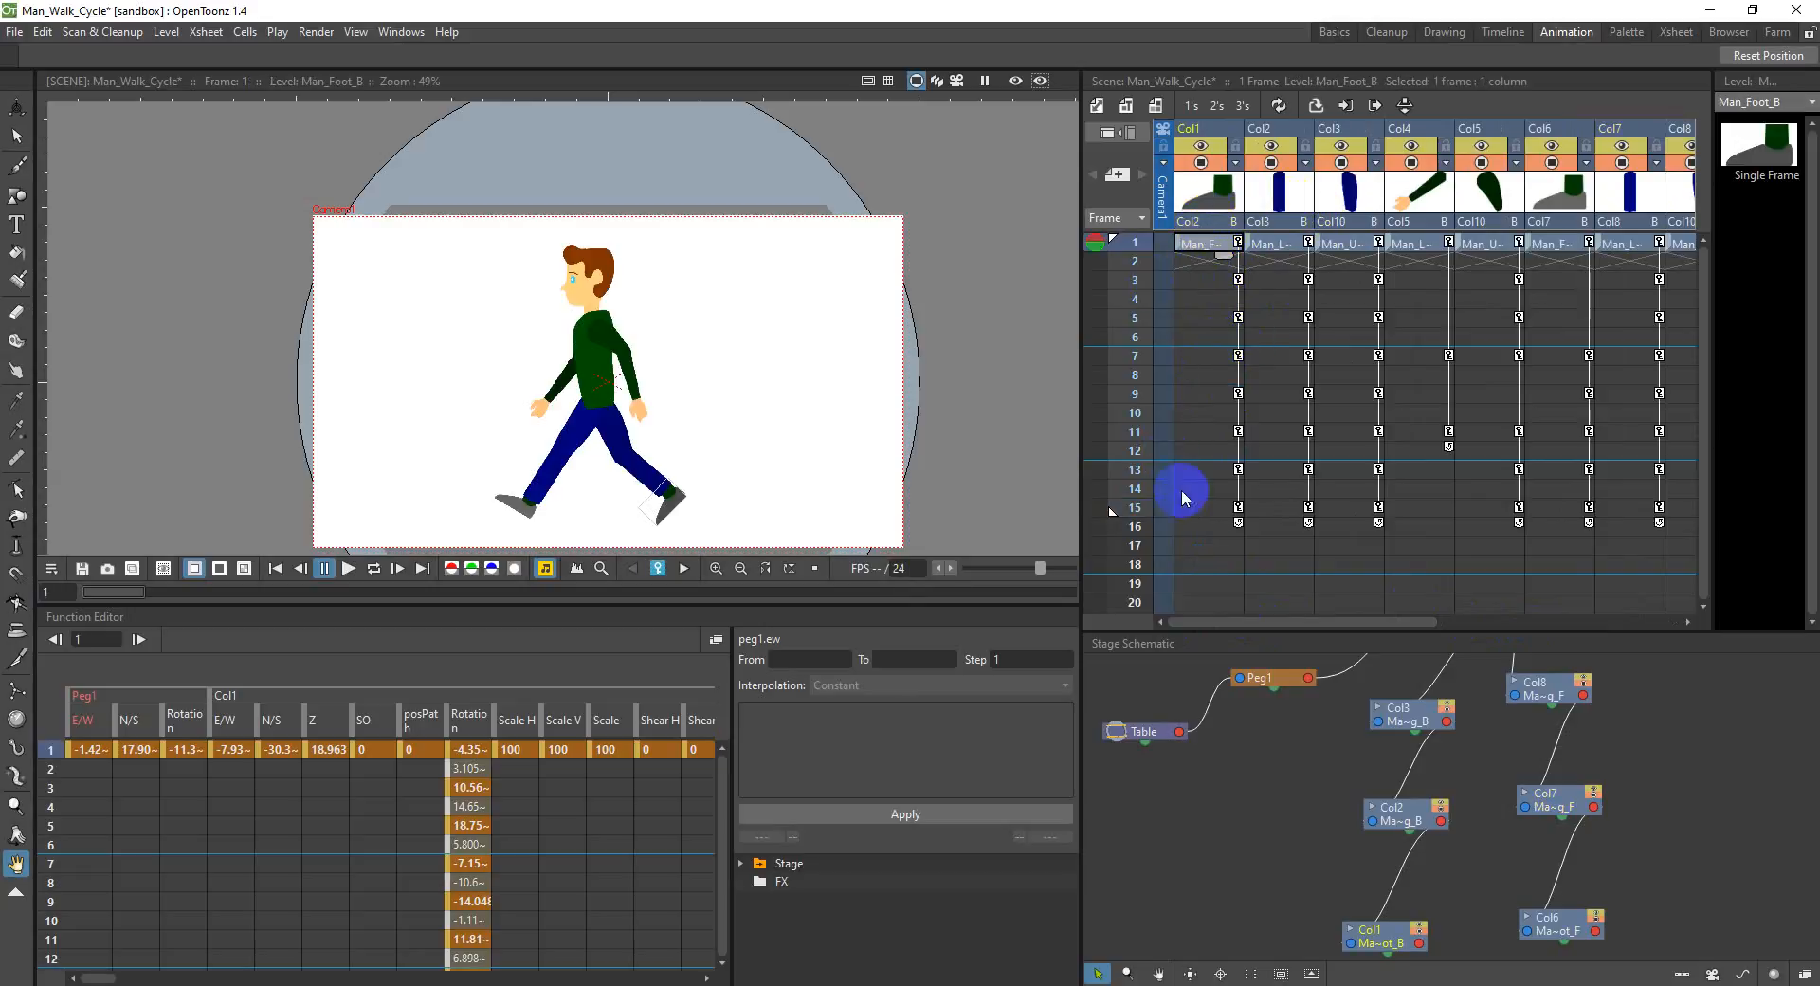
pyautogui.click(350, 567)
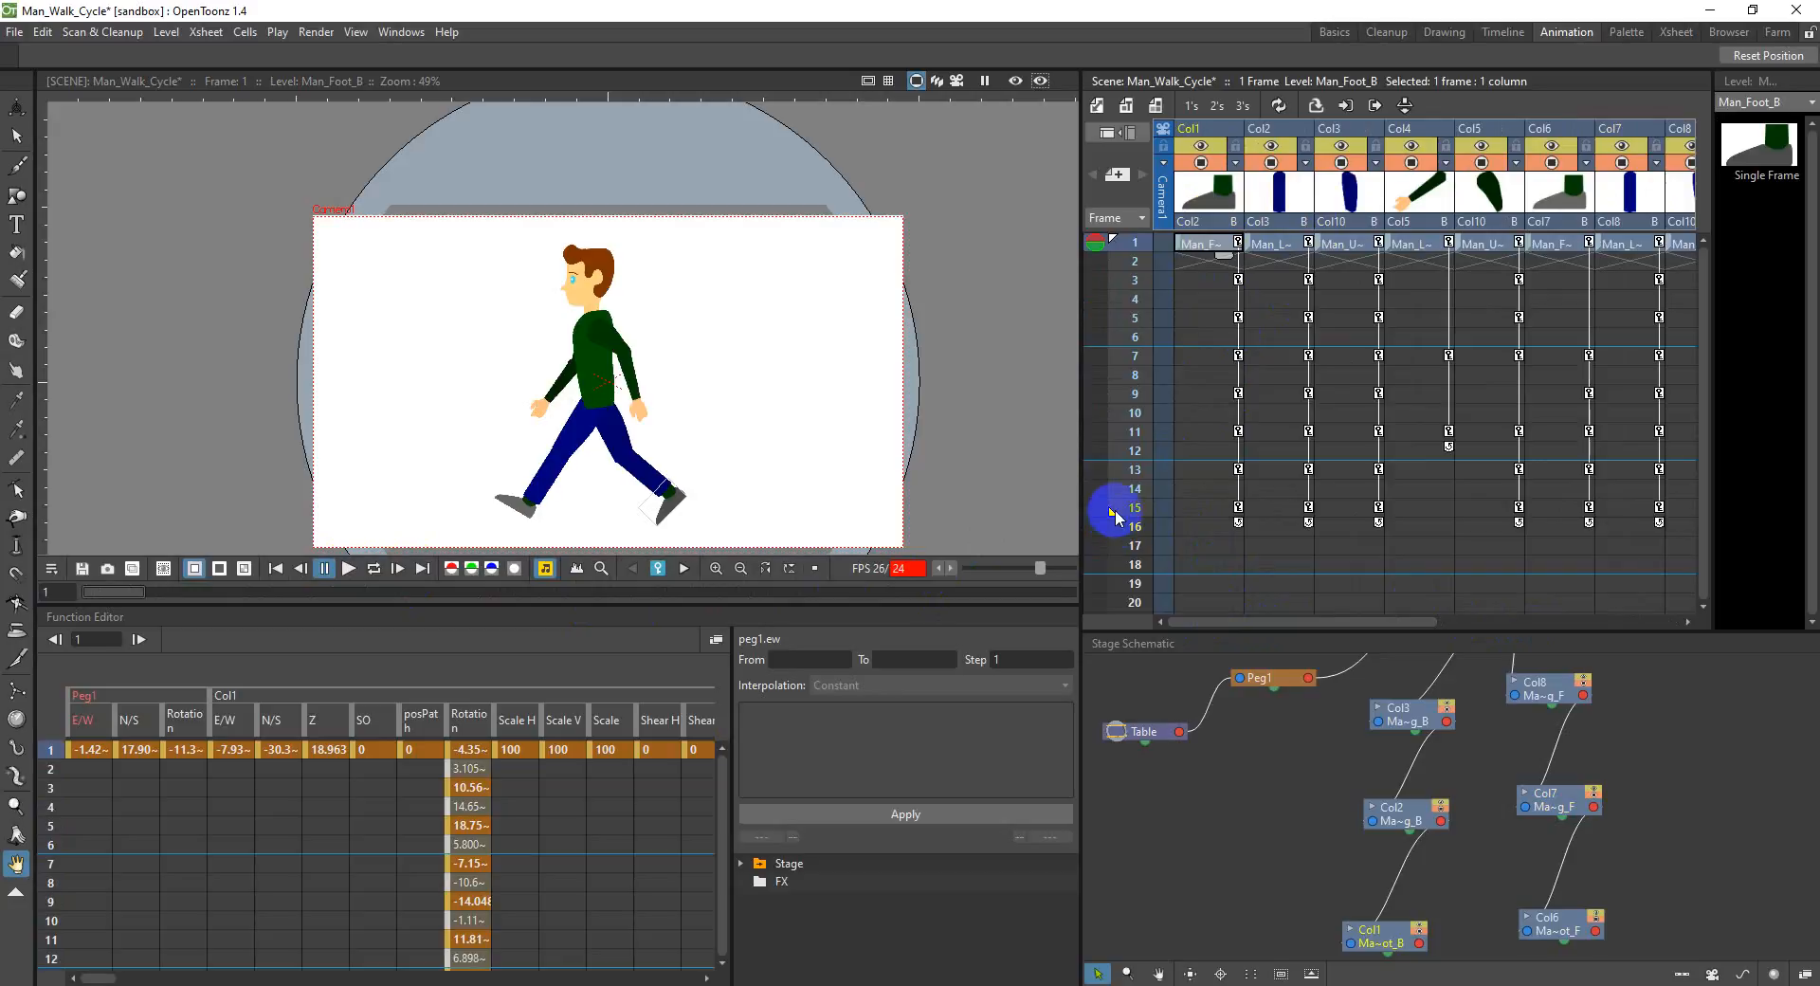
pyautogui.rightClick(825, 374)
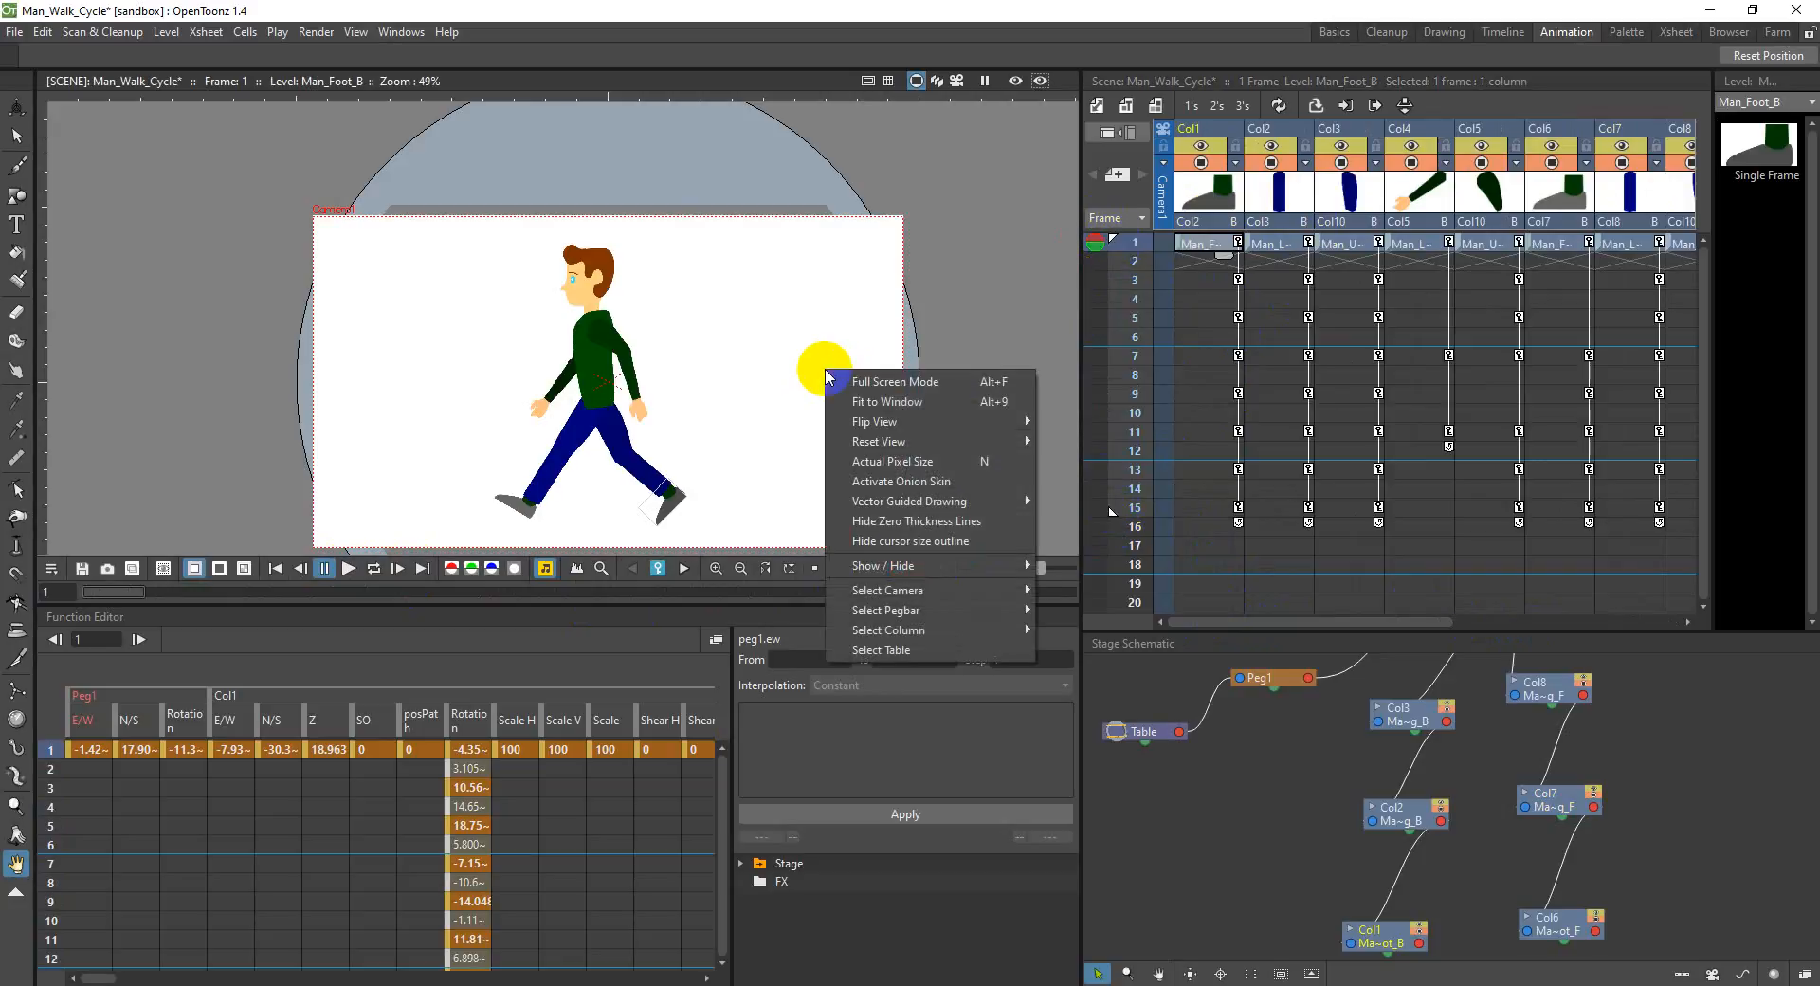
pyautogui.click(824, 350)
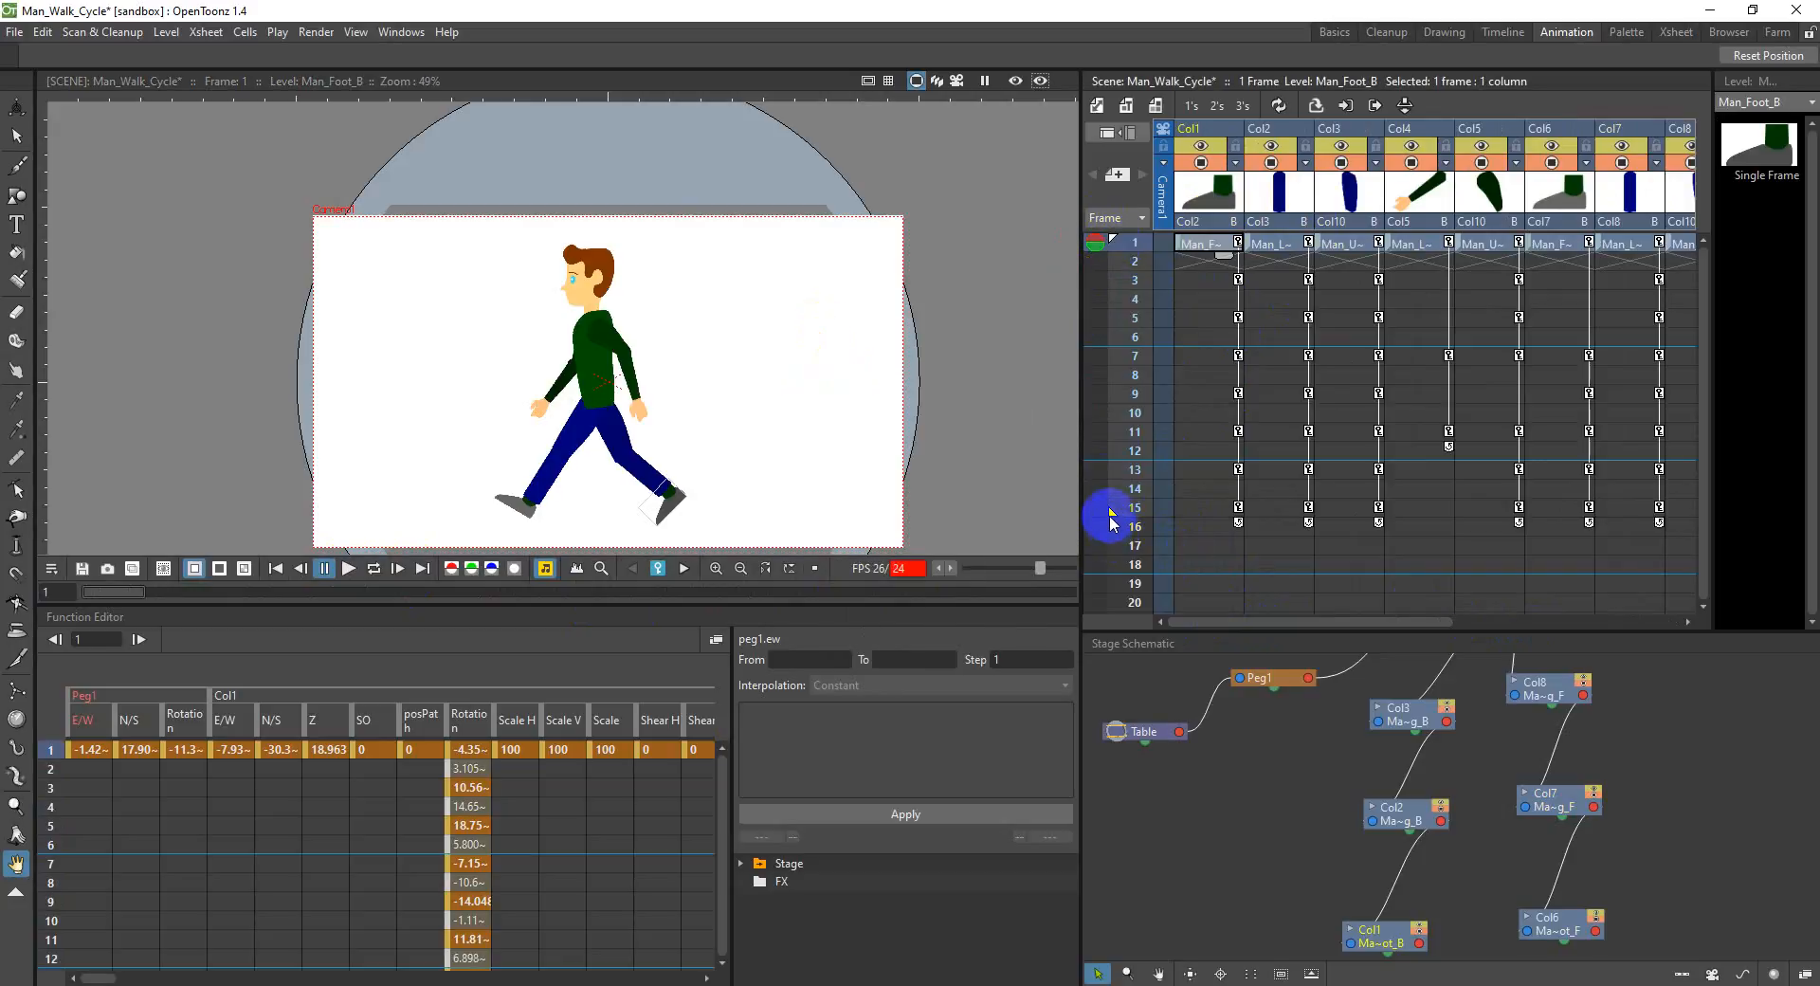
pyautogui.moveTo(1112, 516); pyautogui.dragTo(1121, 245)
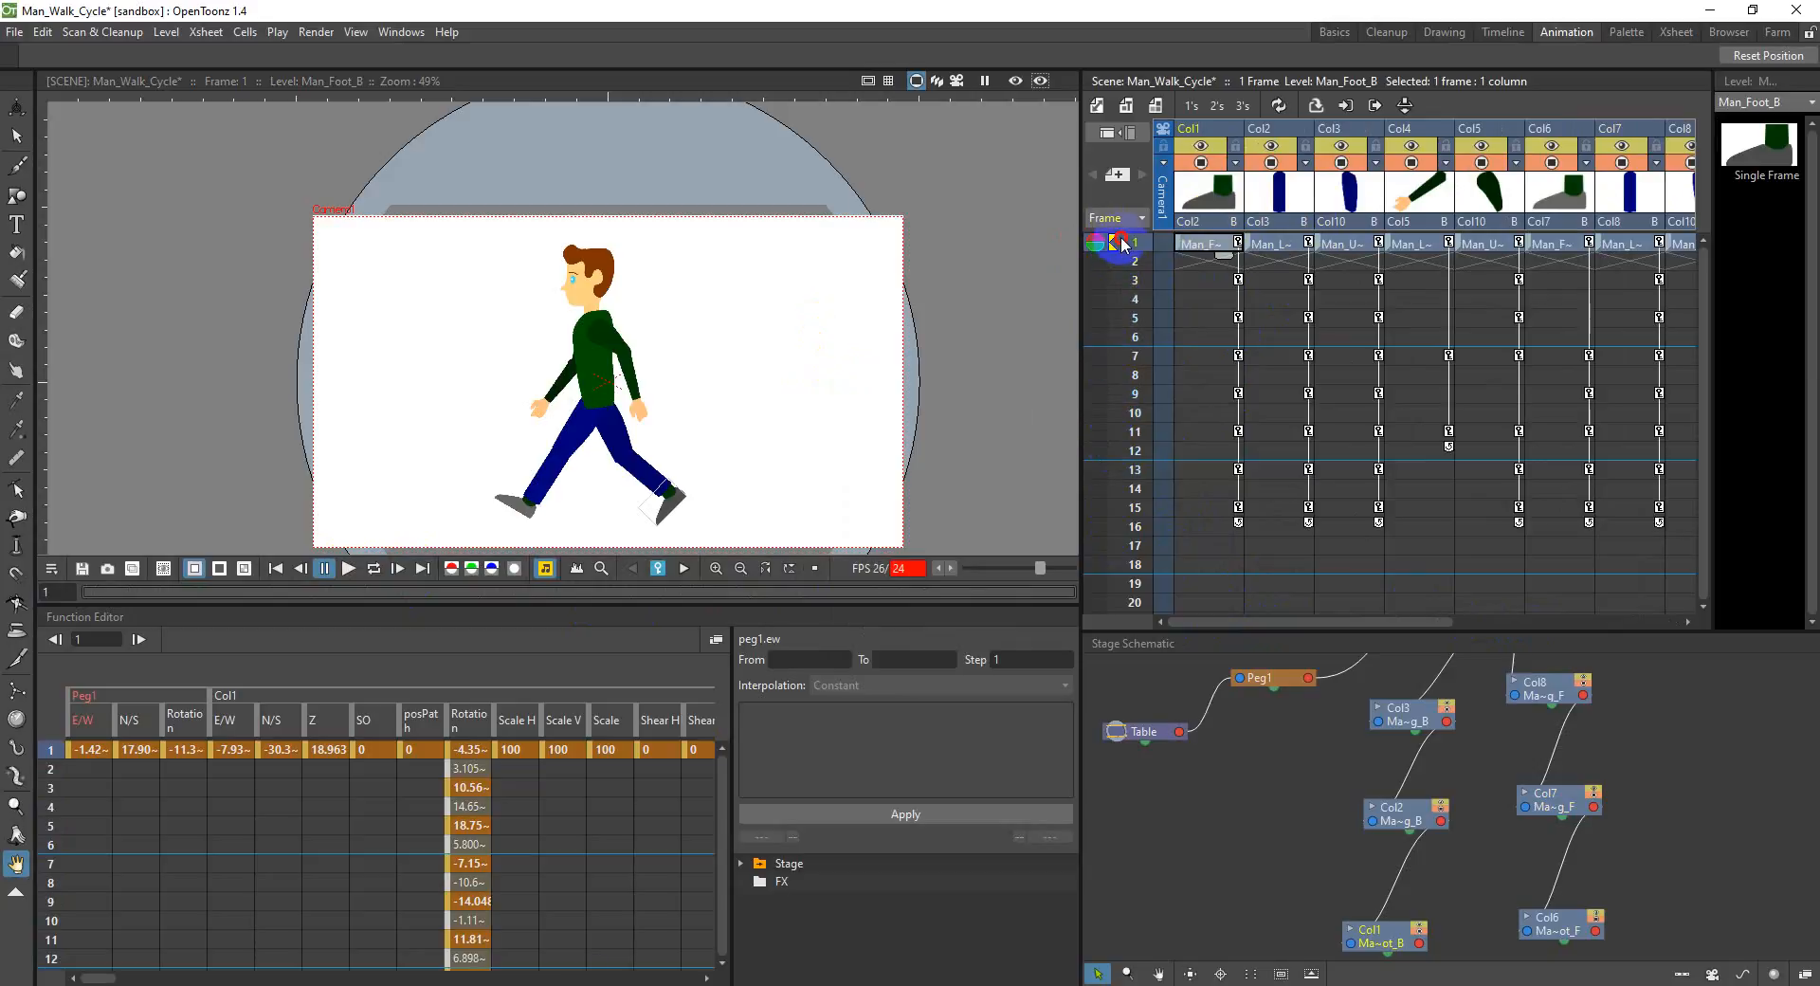
pyautogui.click(372, 571)
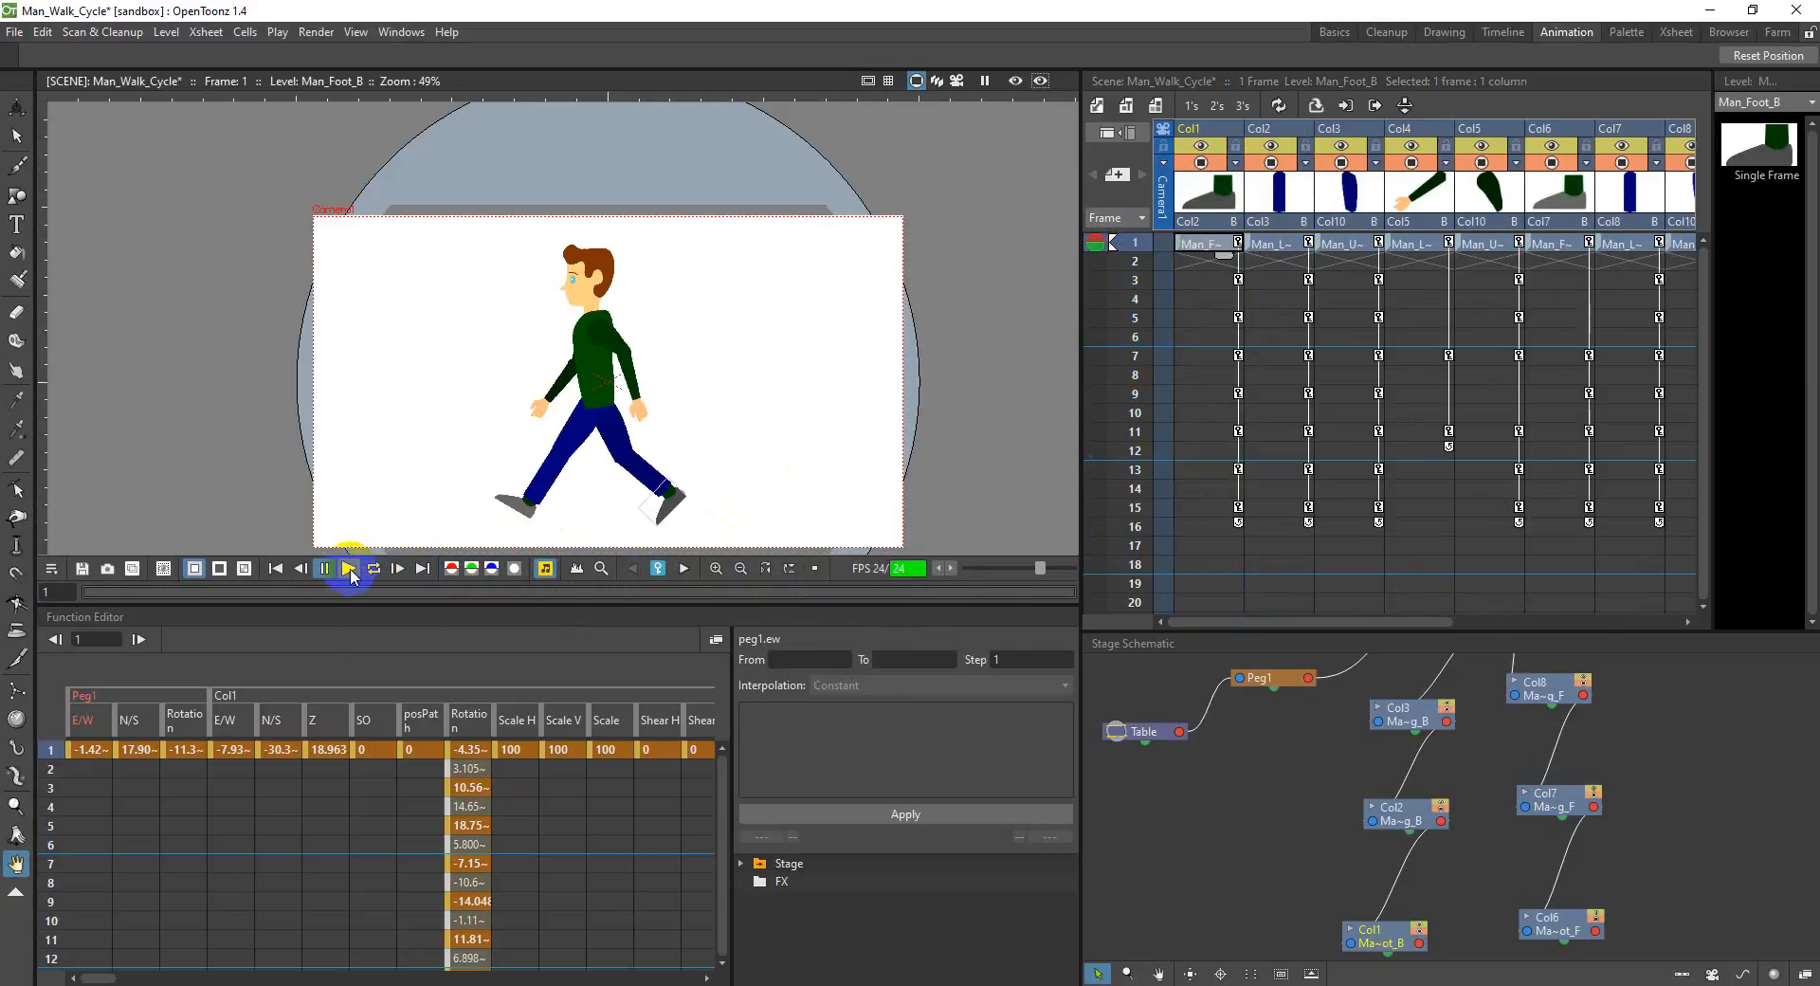
# Step: Compare frames 2 and 1 of the Col1 foot, and switch to The Animator's Survival Kit PDF in Adobe Reader
pyautogui.click(1206, 265)
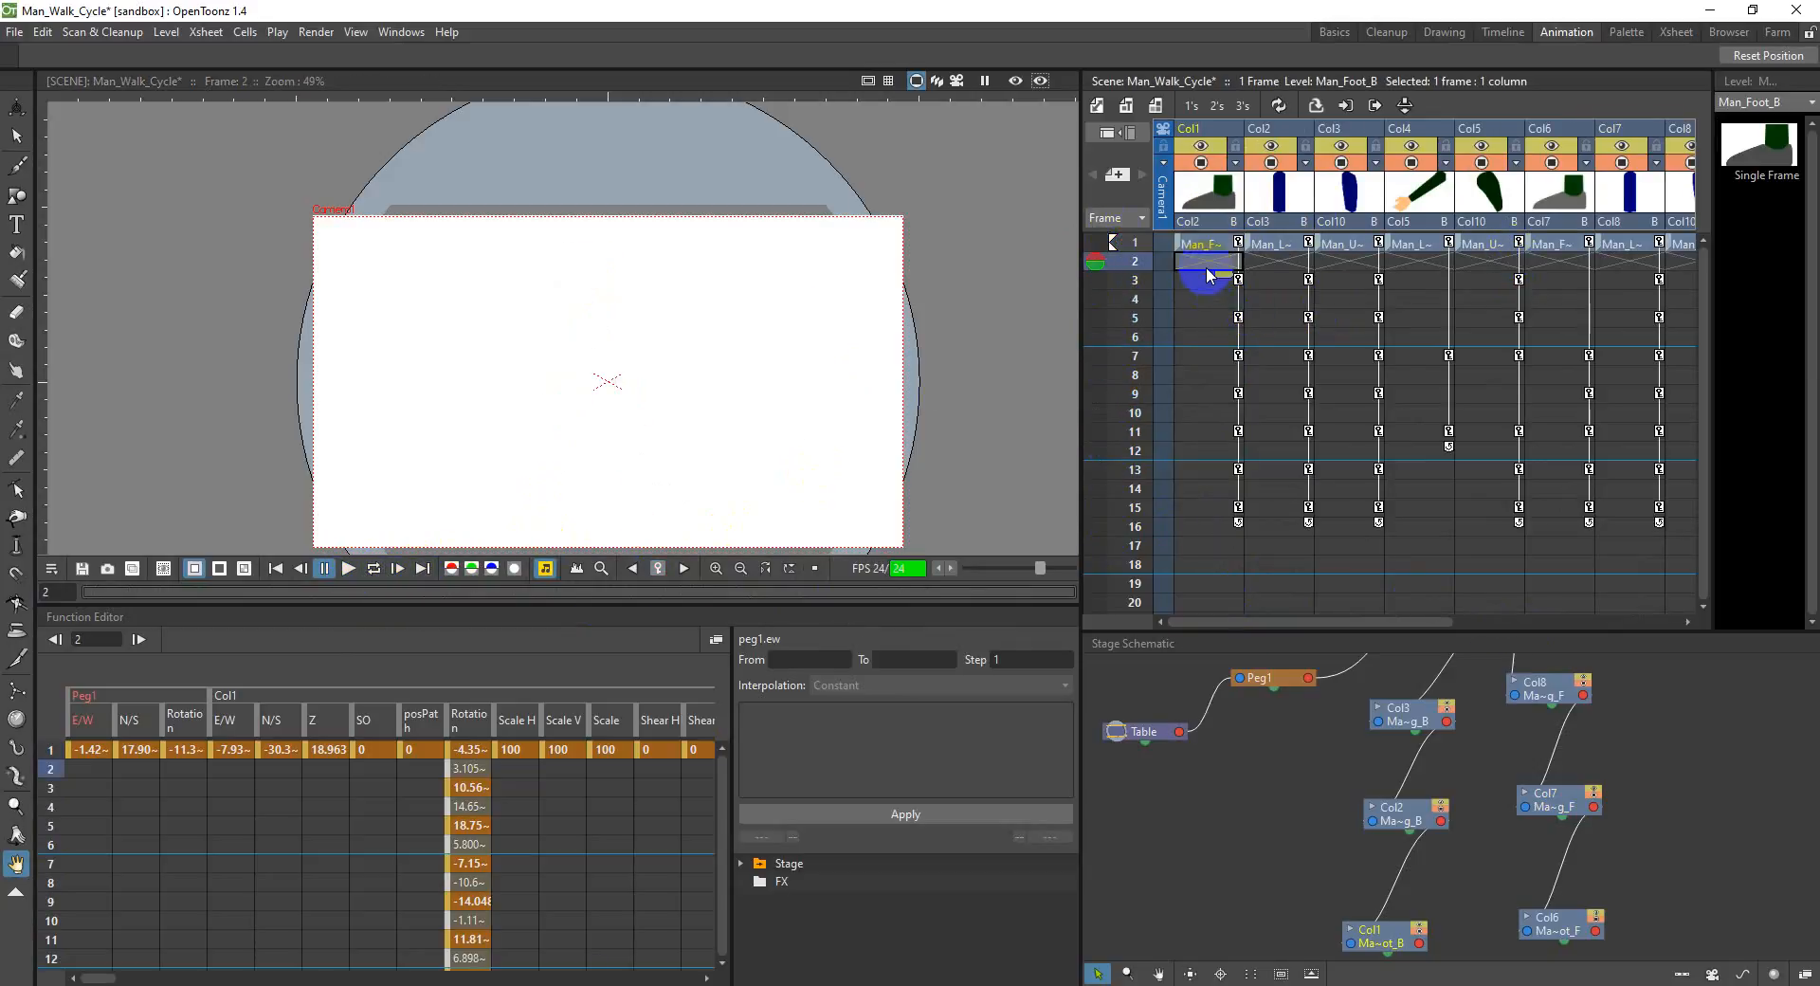
pyautogui.click(1207, 247)
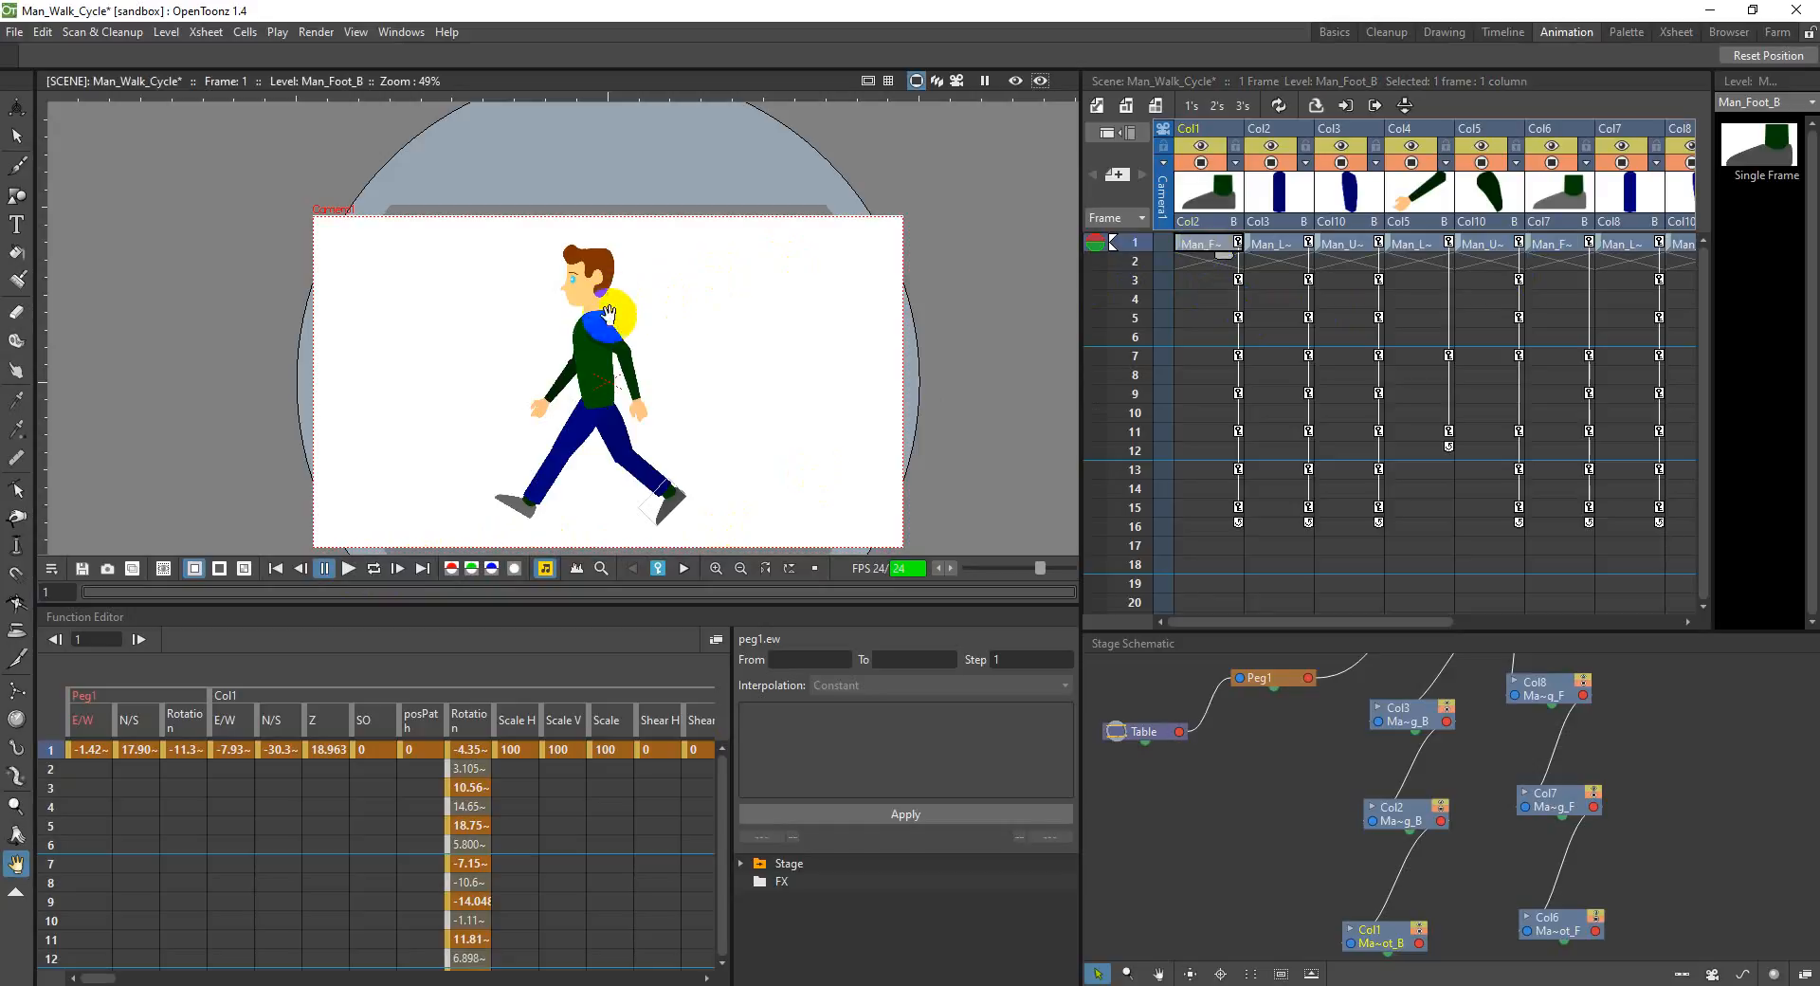
pyautogui.click(965, 984)
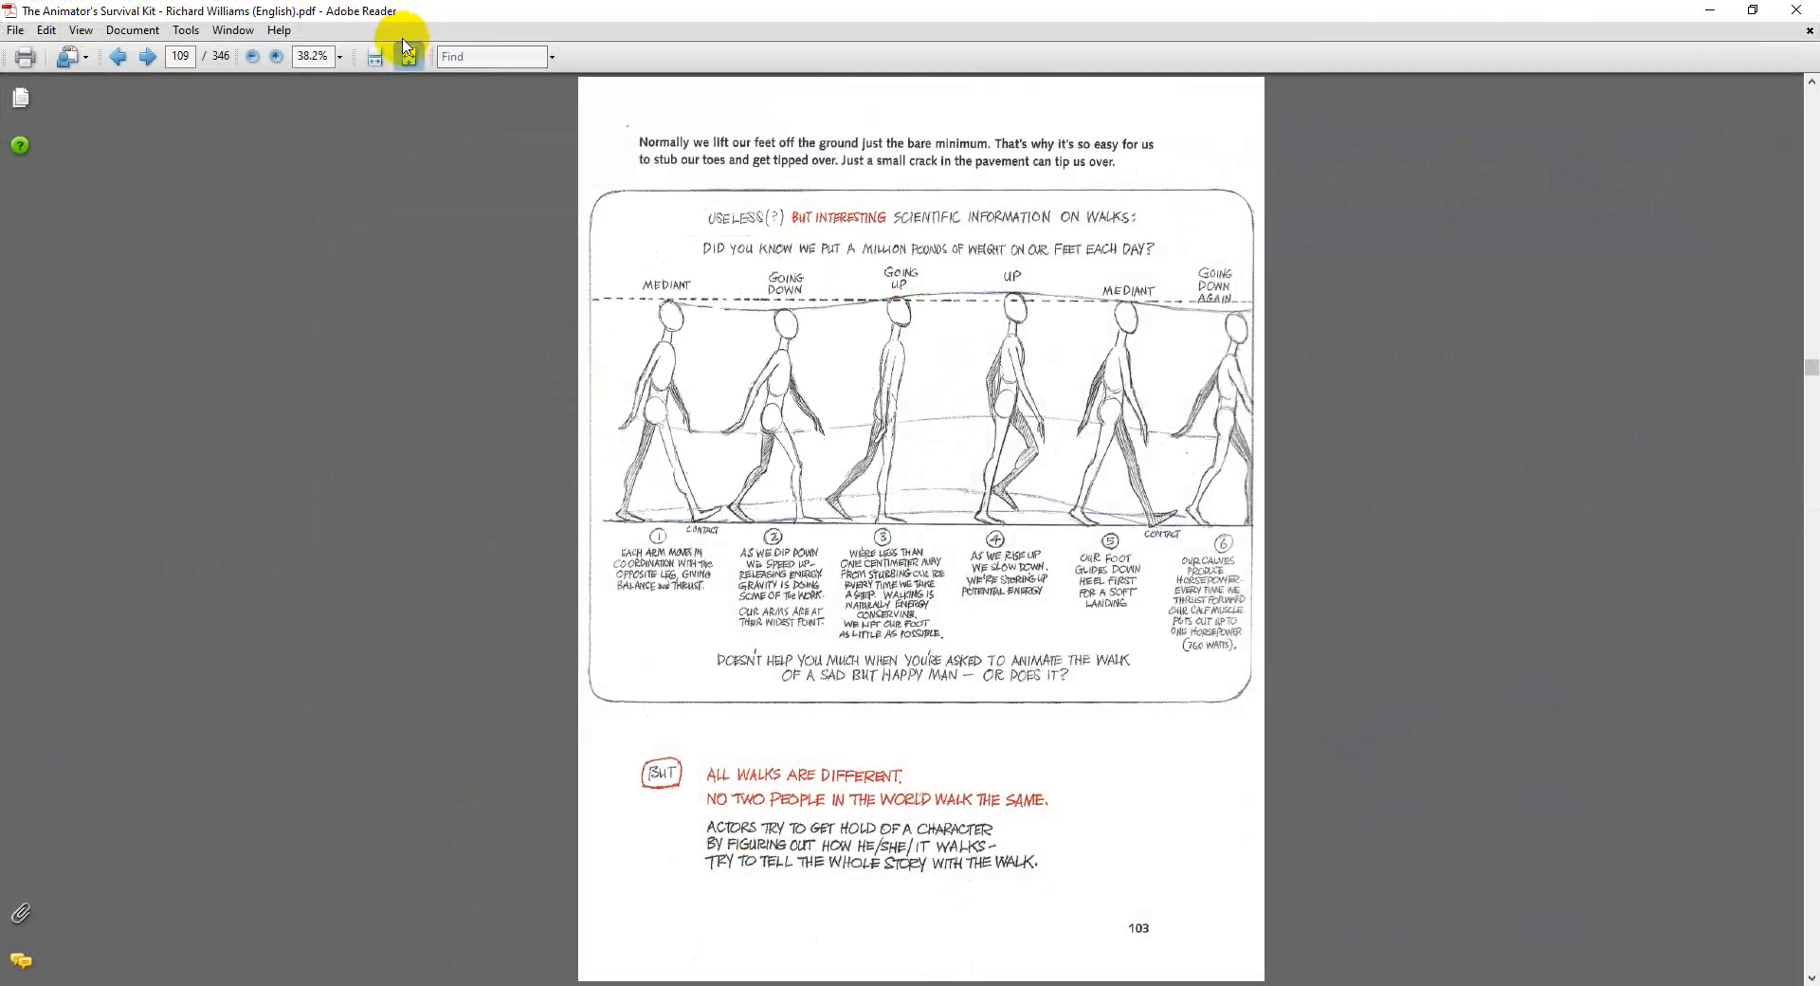
# Step: Return to the cover of The Animator's Survival Kit and browse its pages on timing, spacing, extremes and inbetweens
pyautogui.moveTo(1810, 377); pyautogui.dragTo(1812, 90)
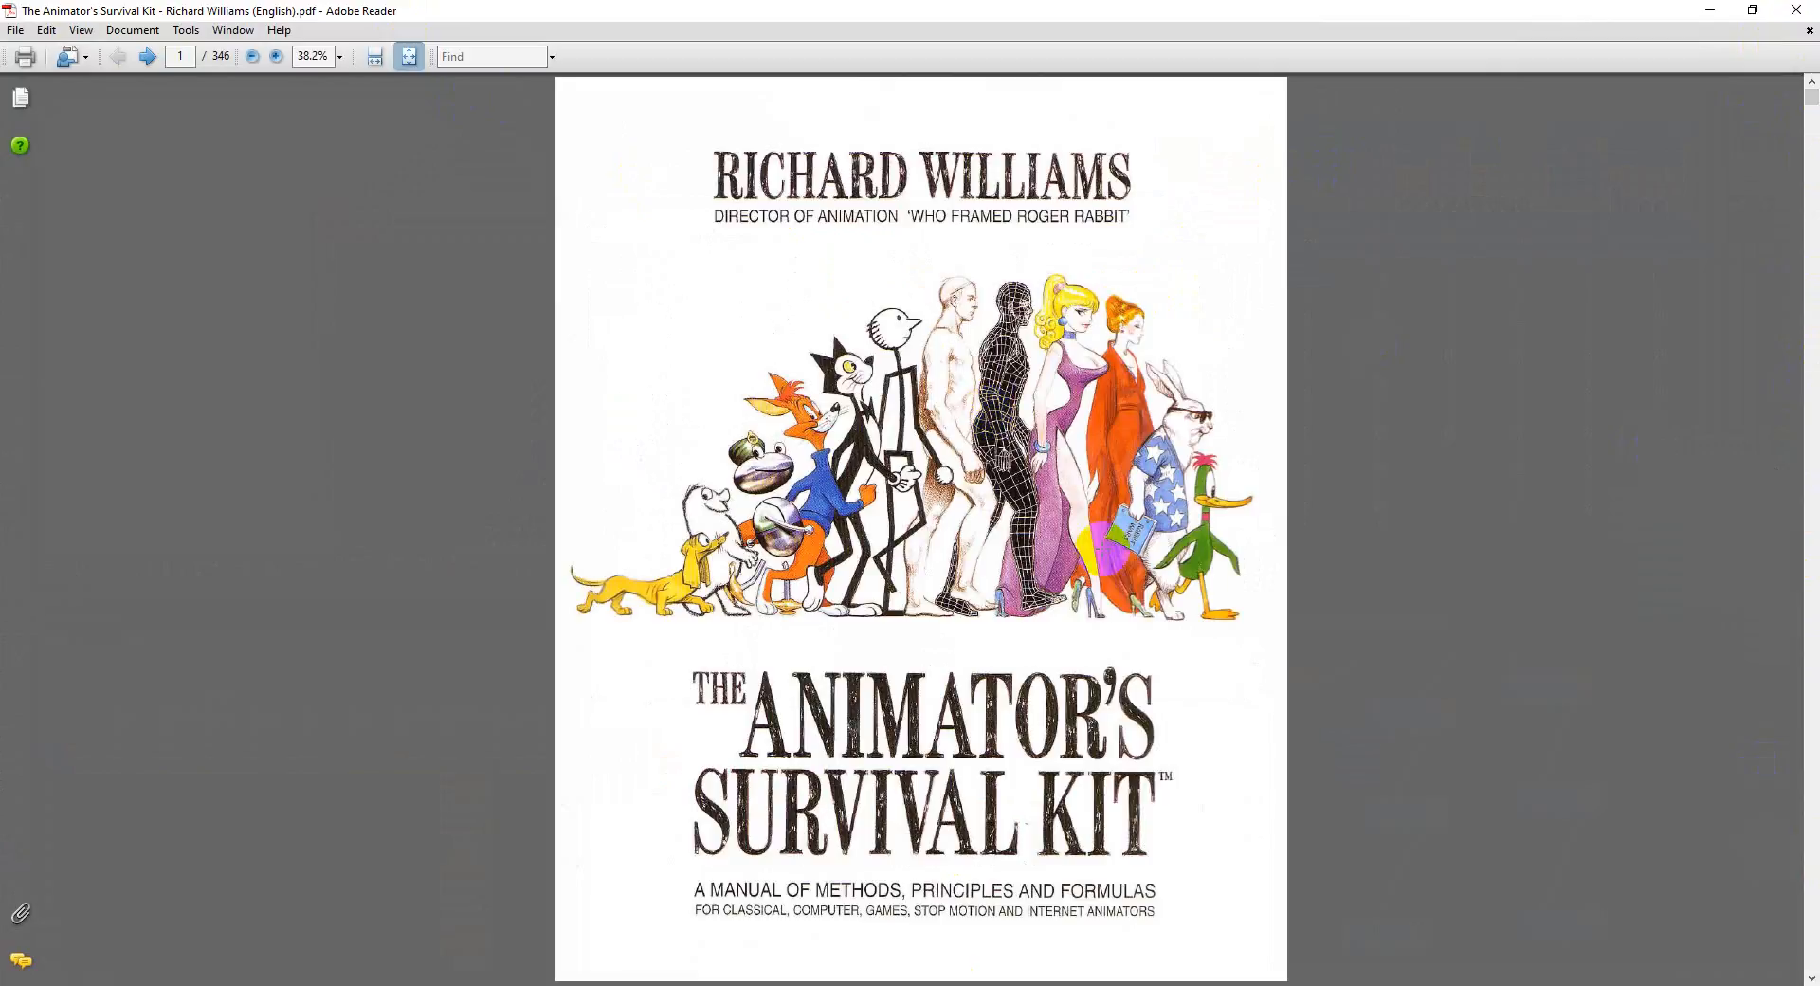
pyautogui.scroll(-14, 1099, 550)
pyautogui.scroll(-13, 1078, 654)
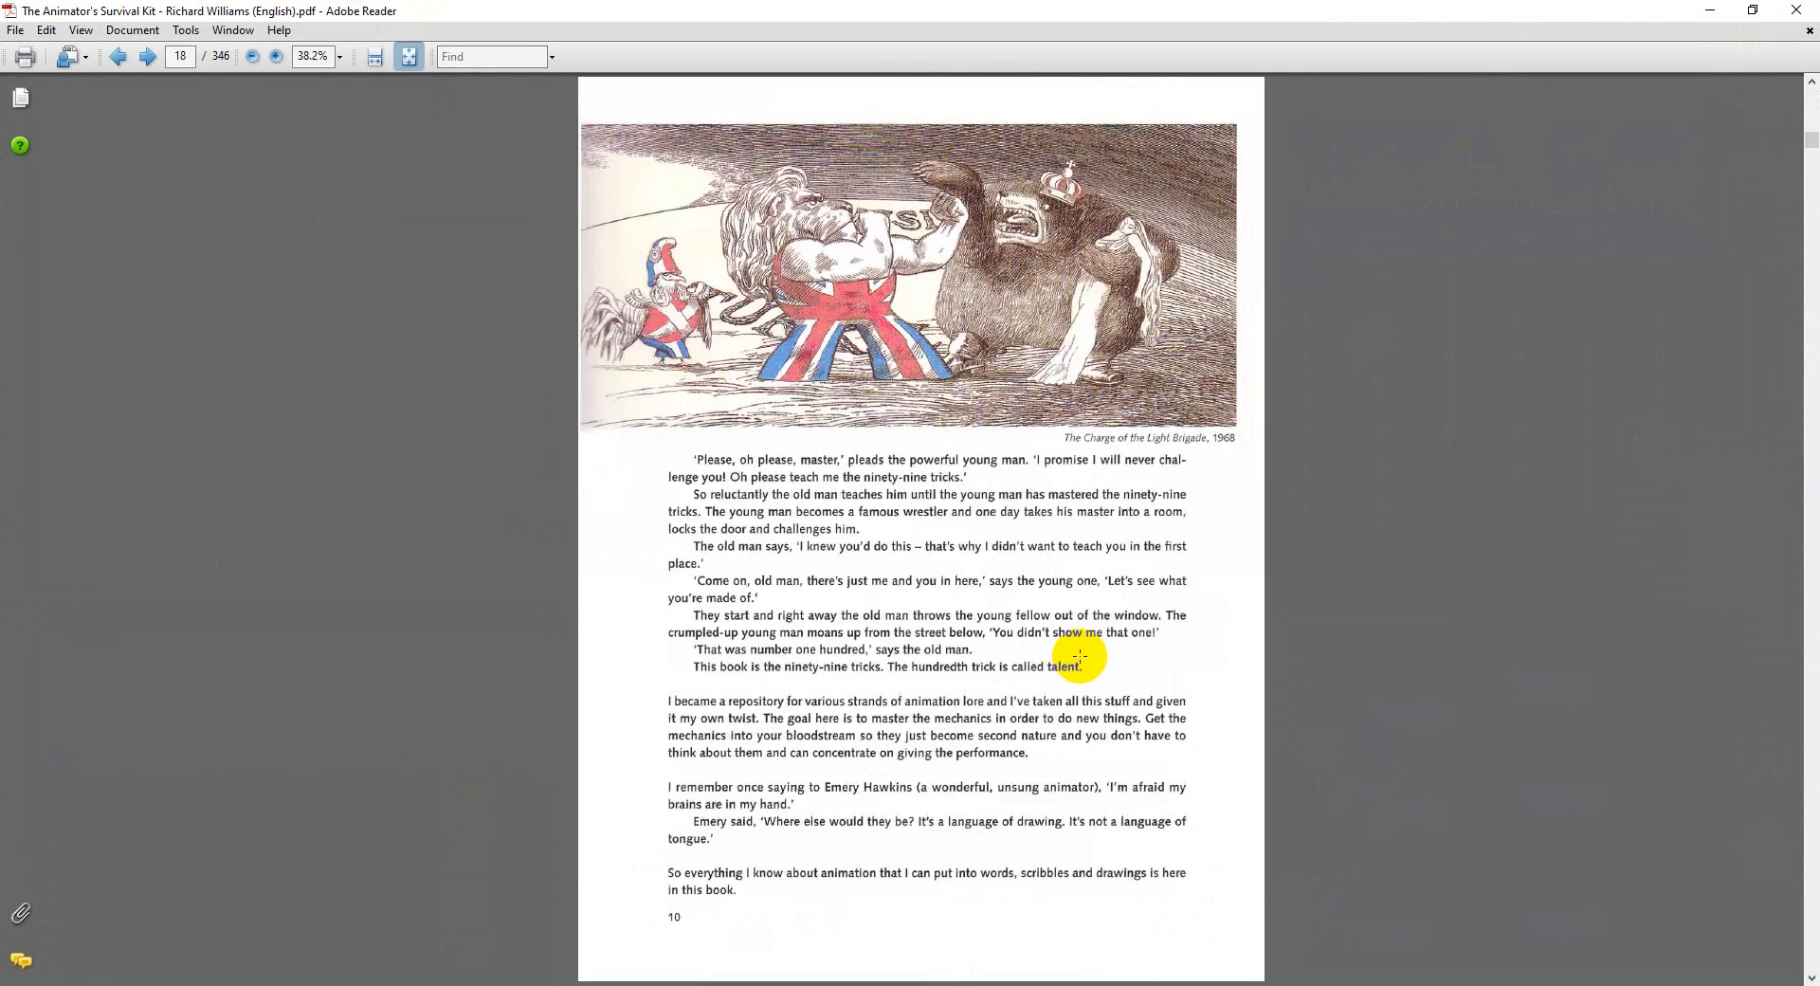
pyautogui.scroll(-12, 1082, 654)
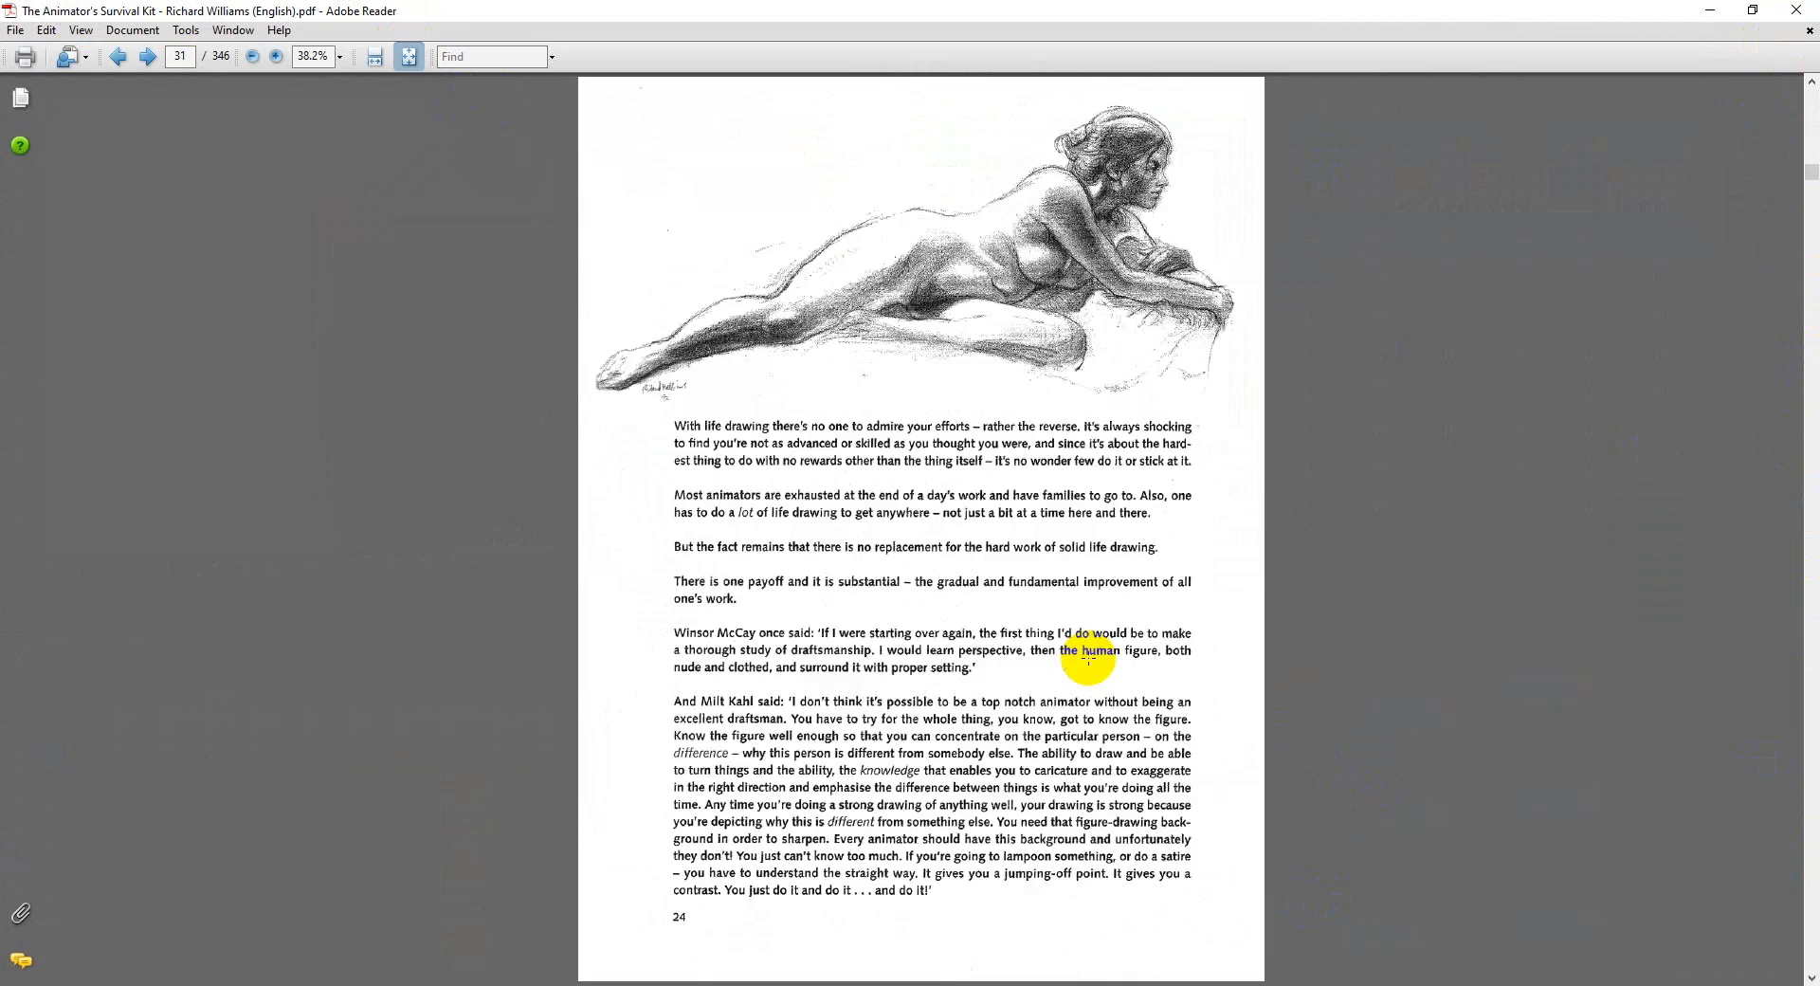
pyautogui.scroll(-6, 1088, 657)
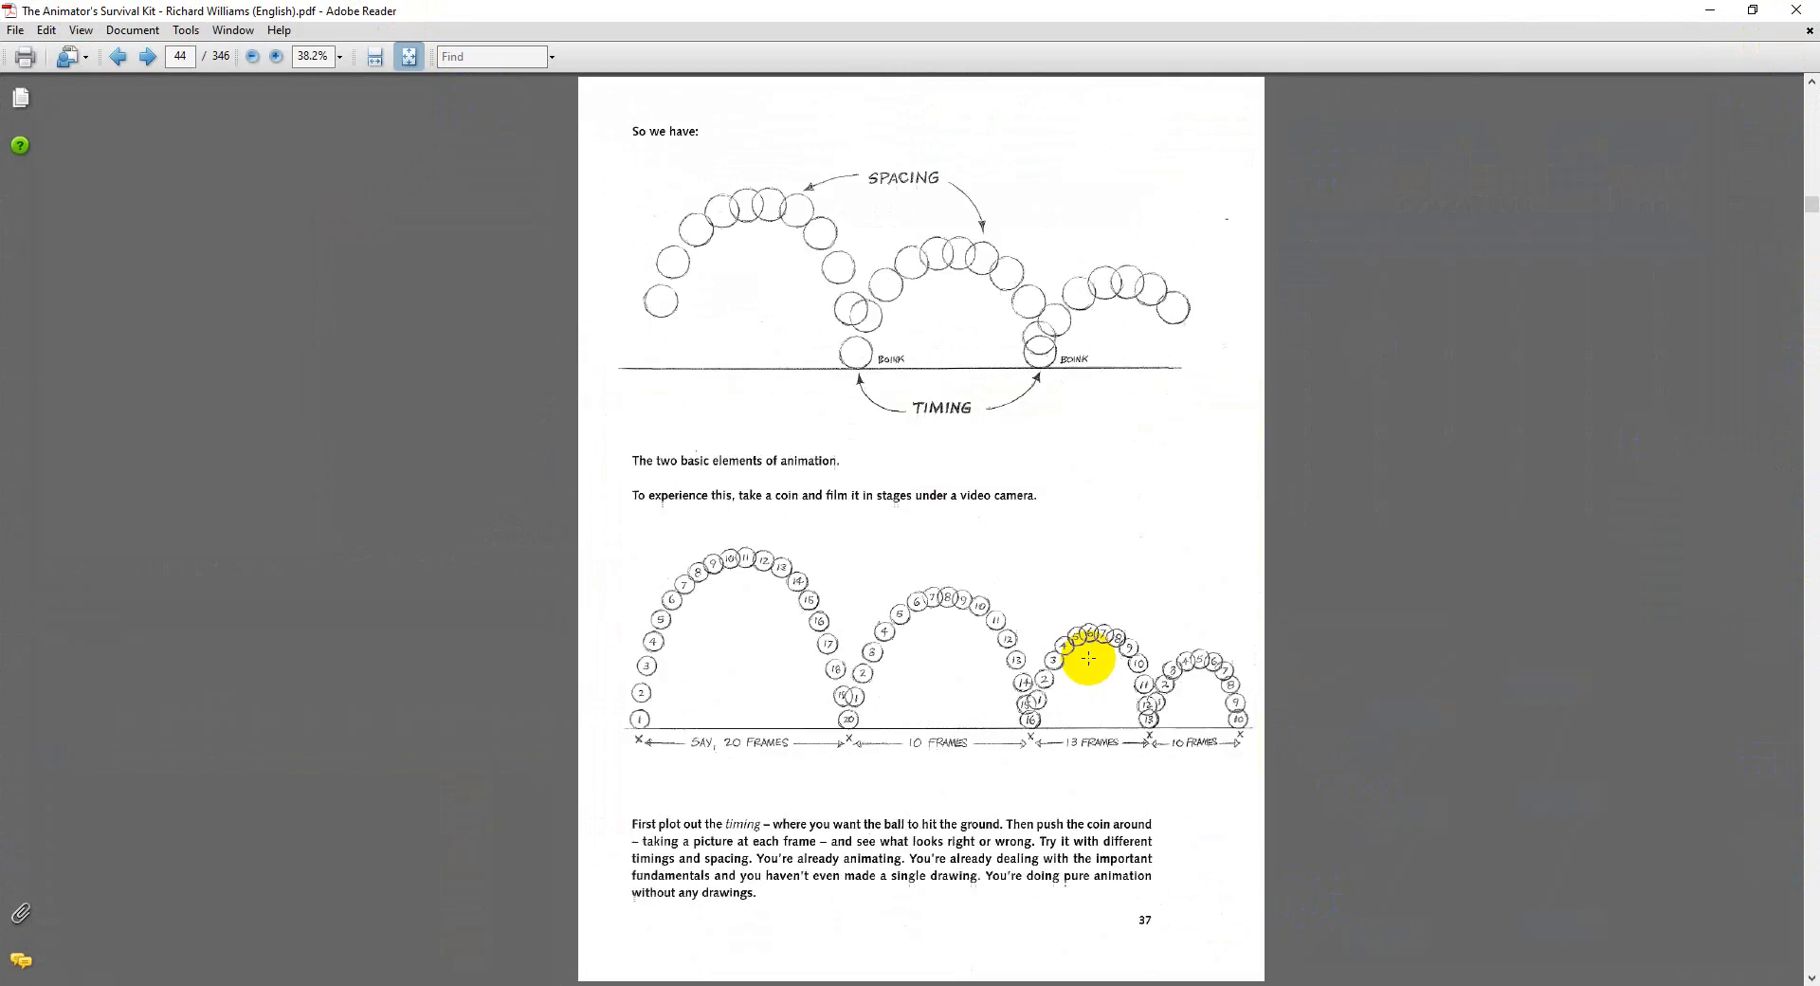
pyautogui.scroll(-1, 1088, 657)
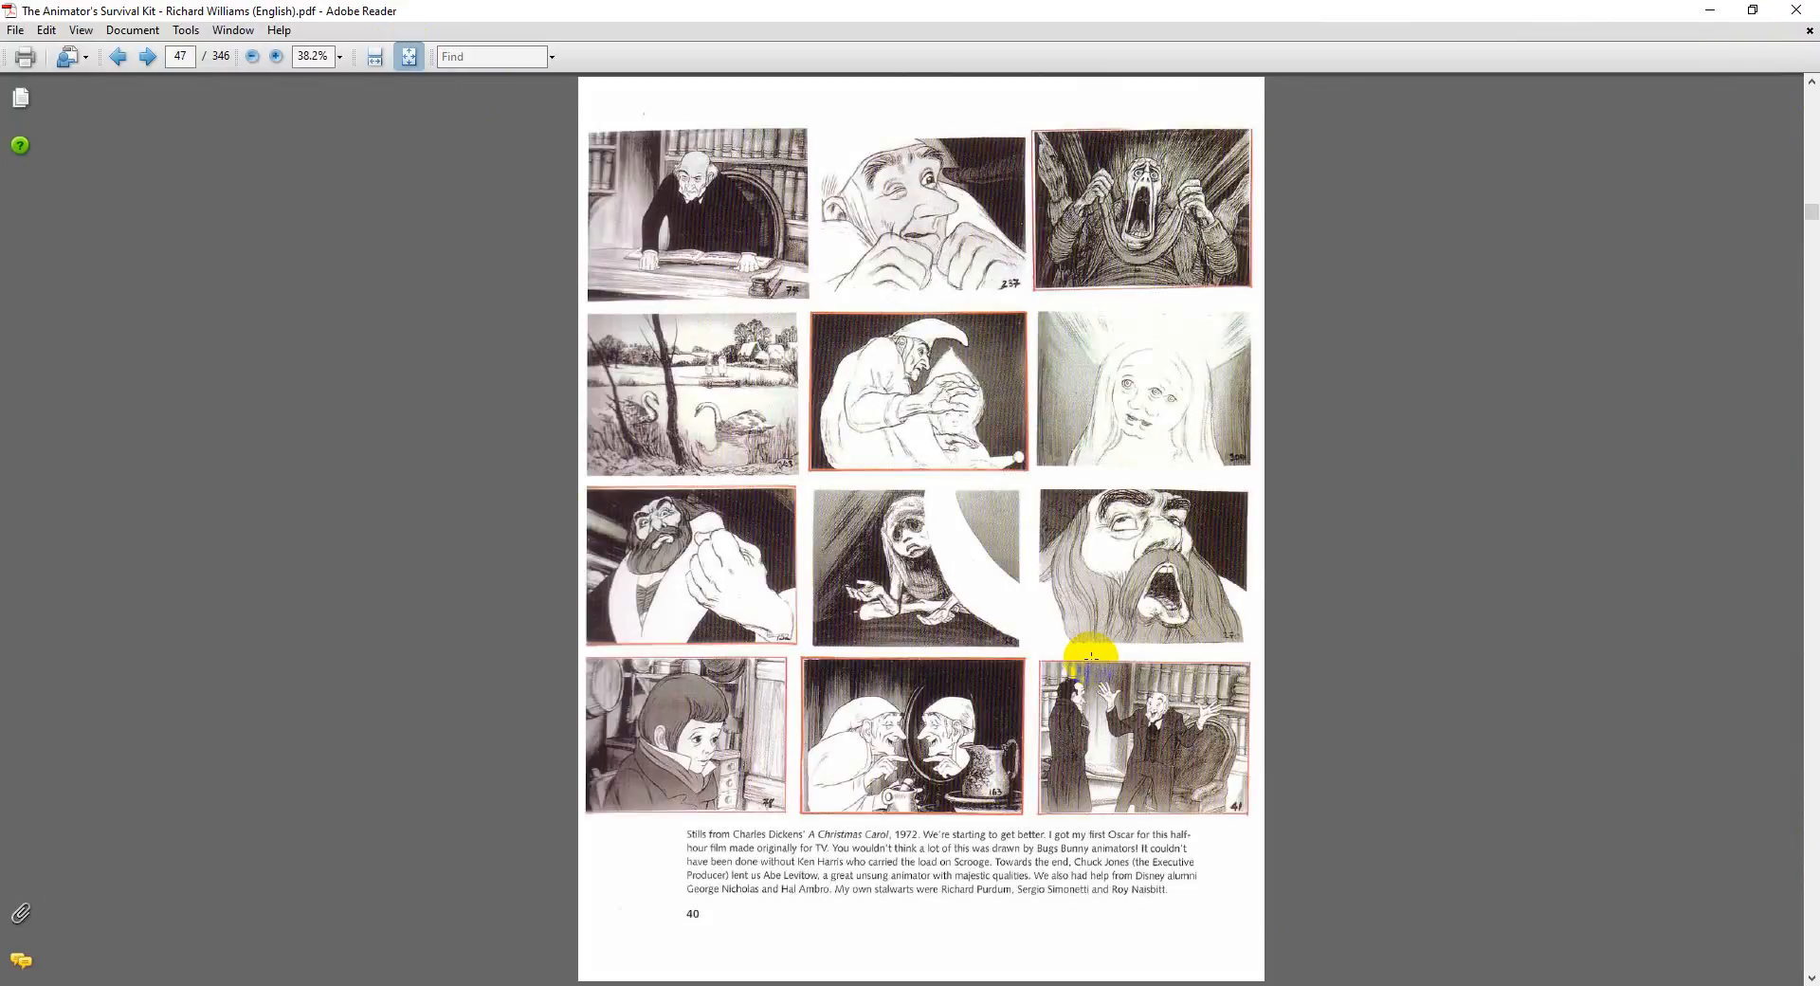
pyautogui.scroll(-4, 1089, 656)
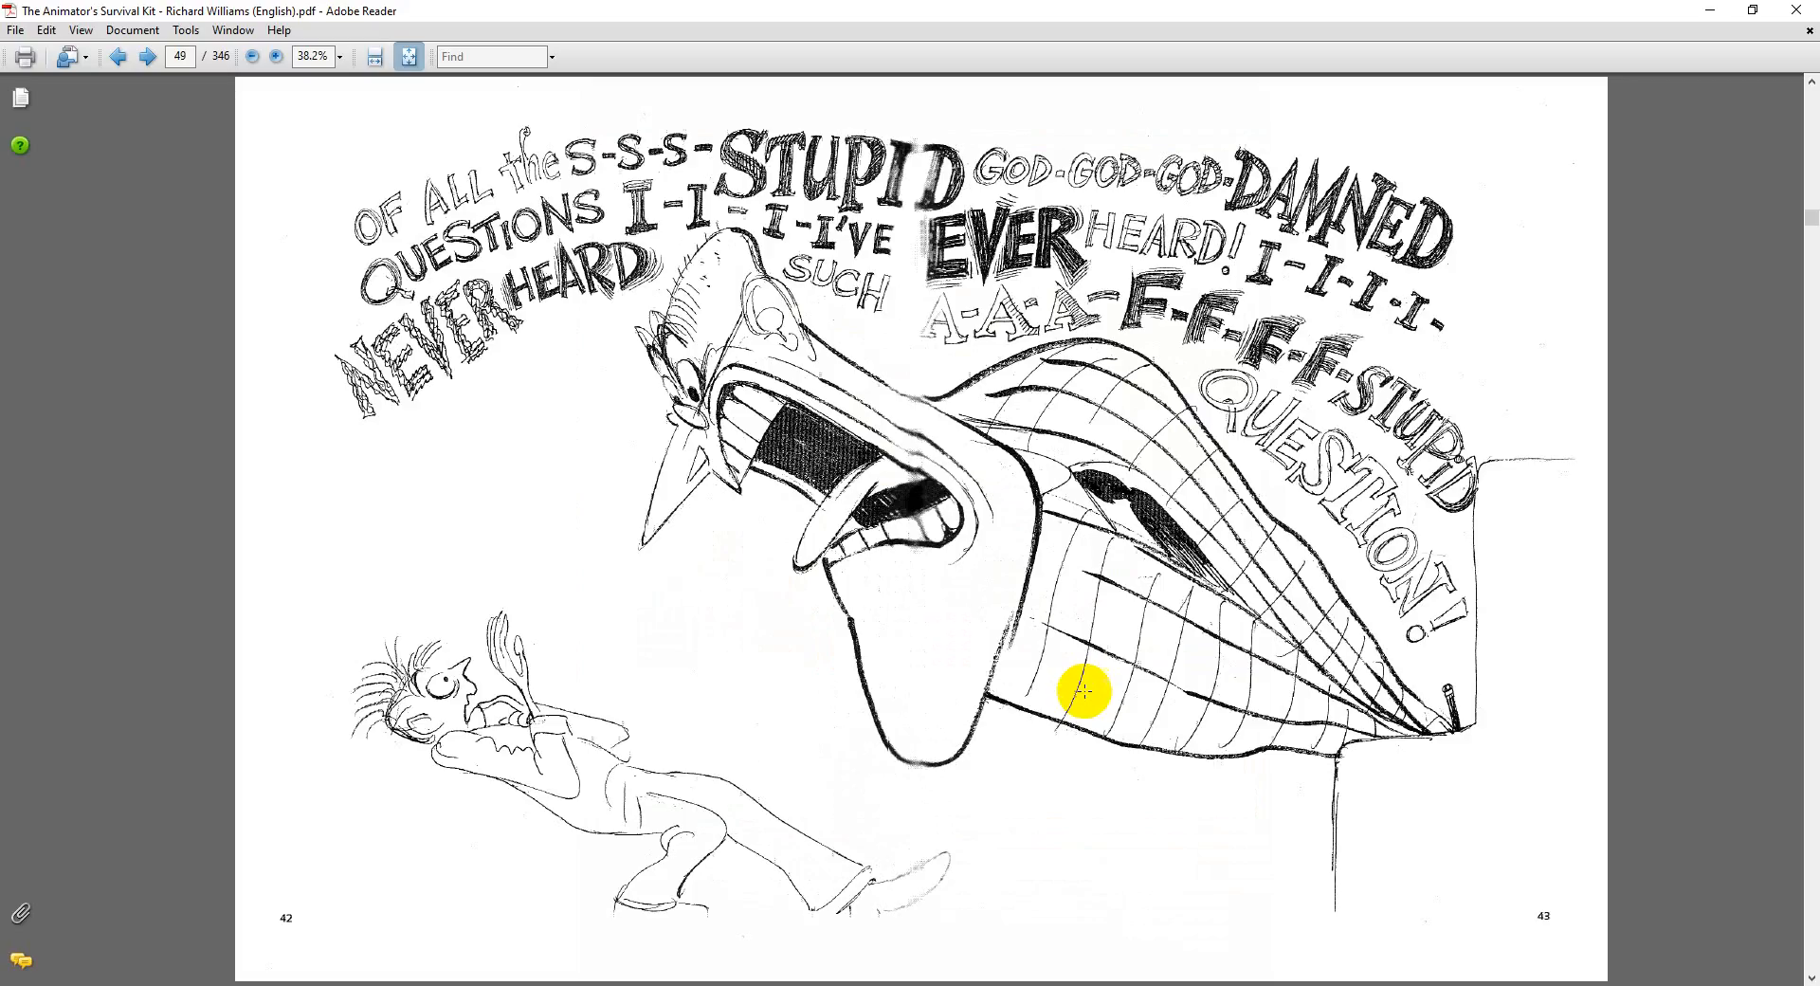
pyautogui.scroll(-5, 1084, 700)
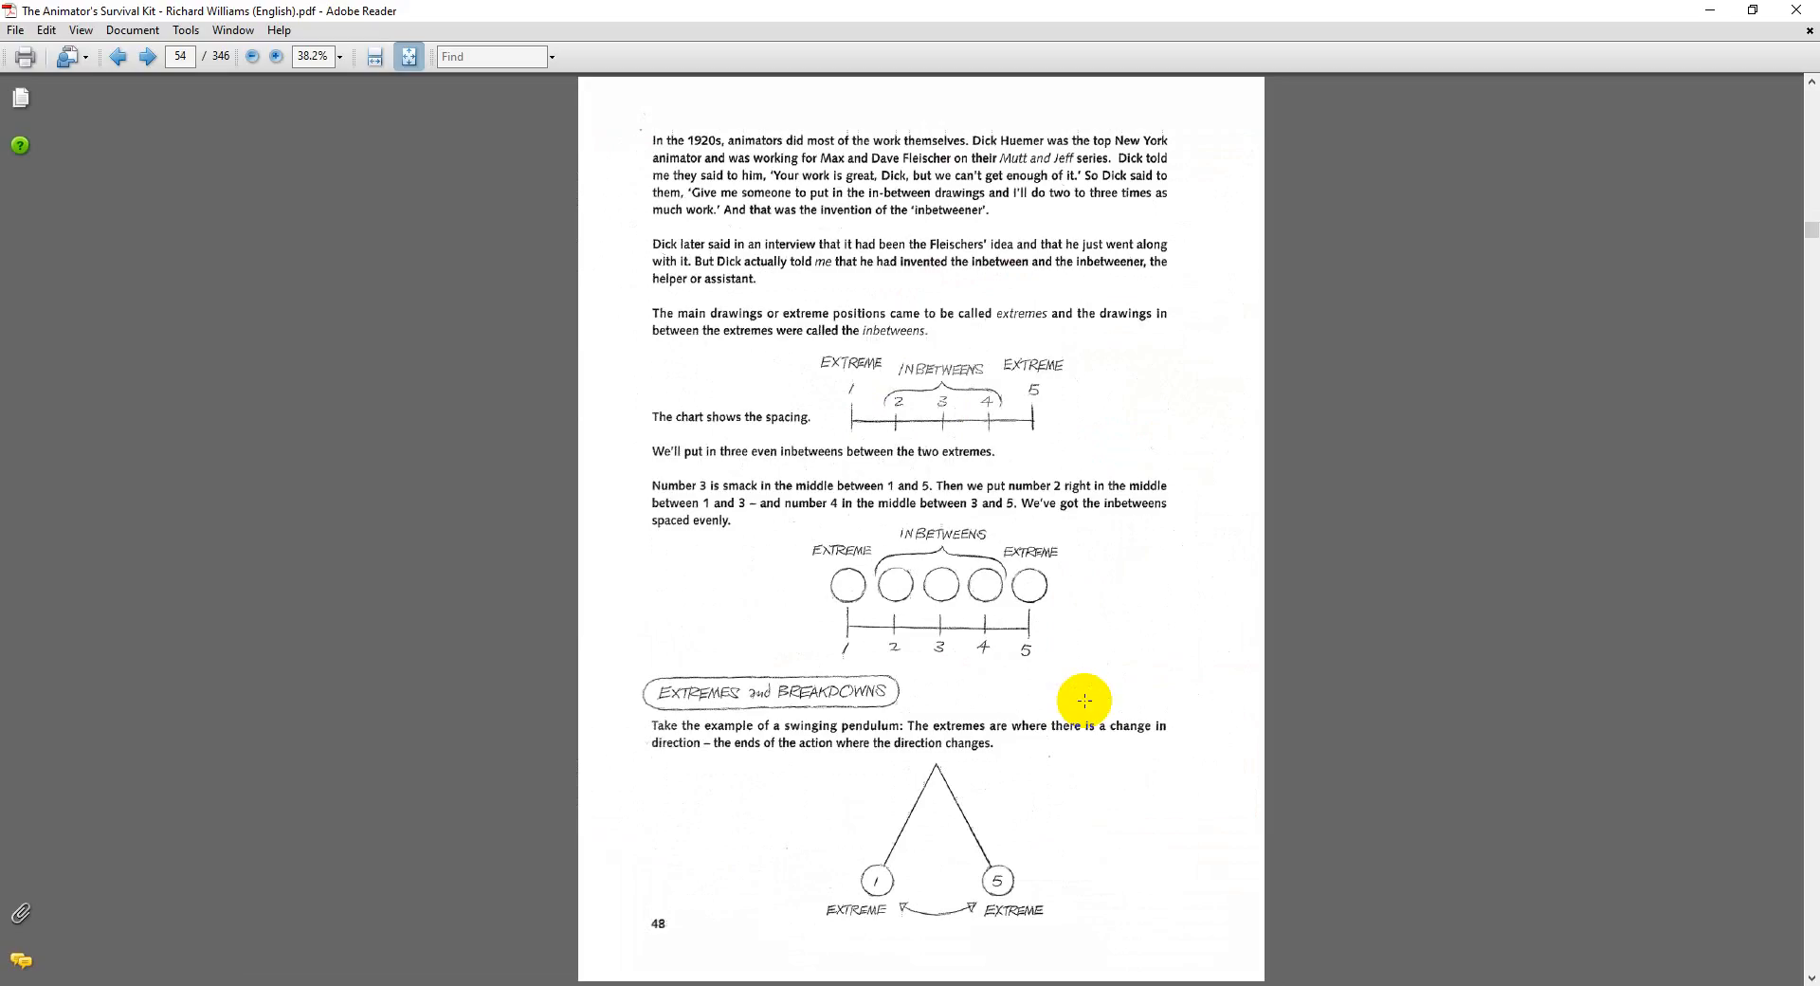
pyautogui.scroll(-4, 1086, 695)
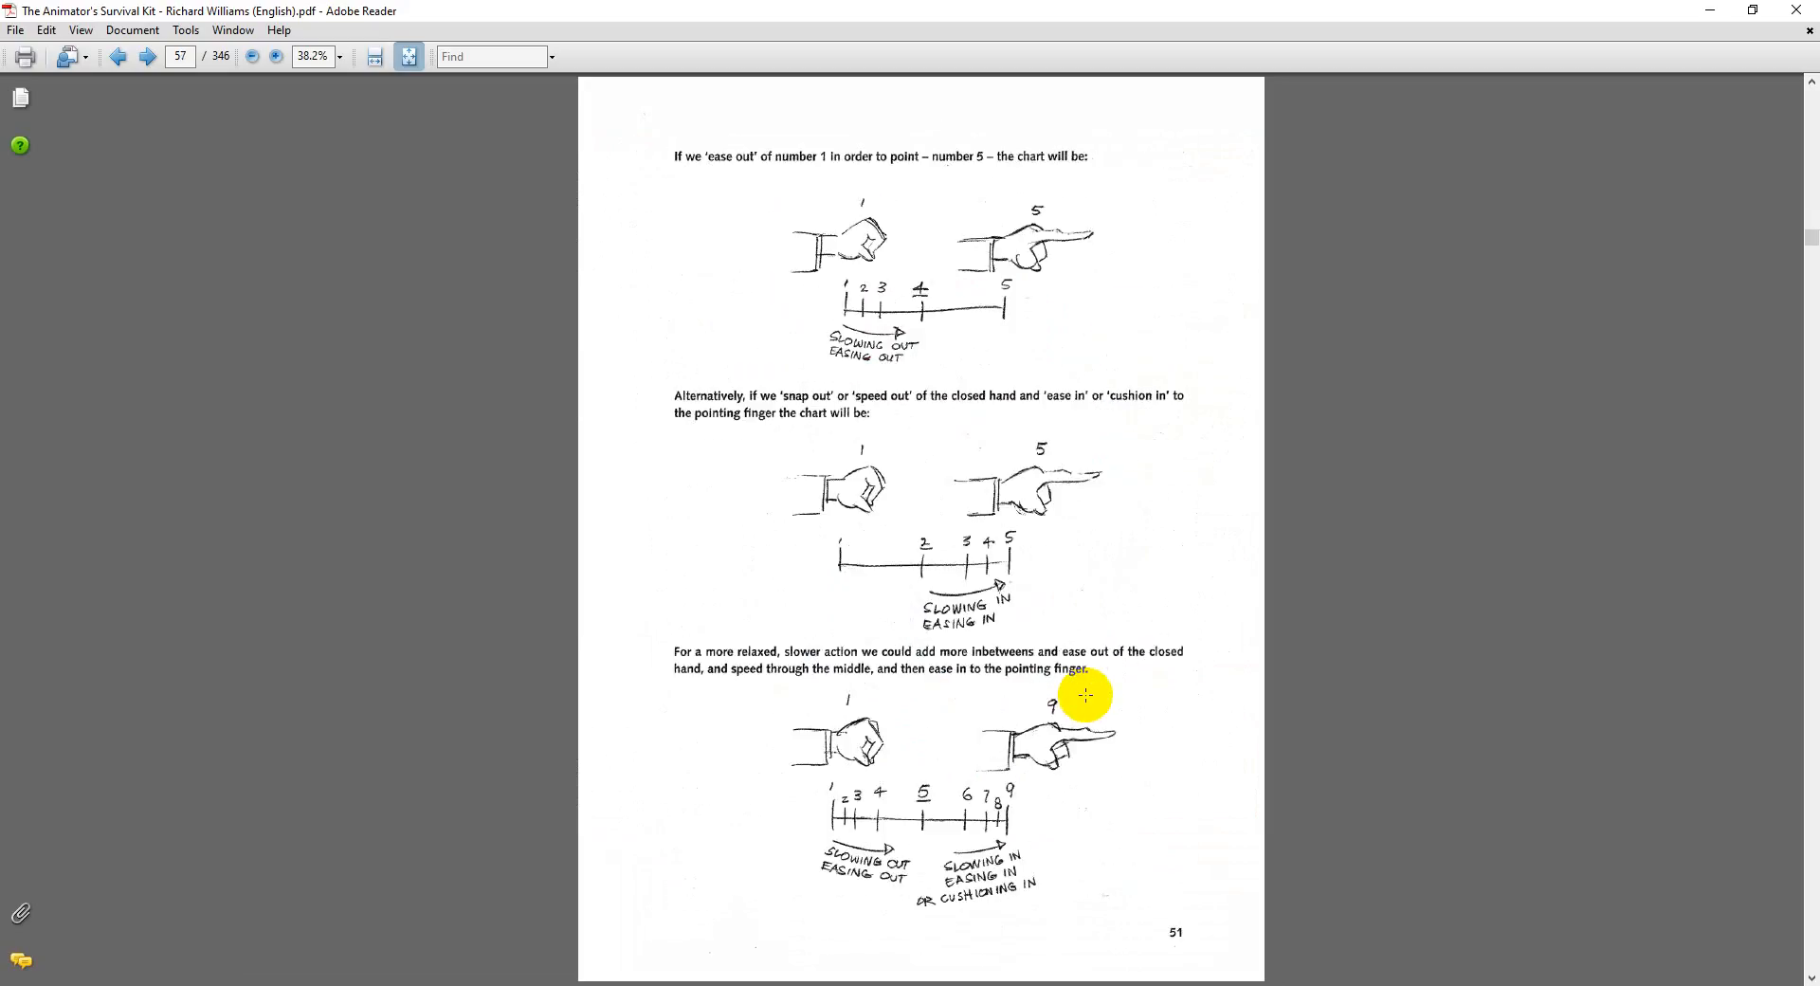
pyautogui.scroll(-2, 1086, 694)
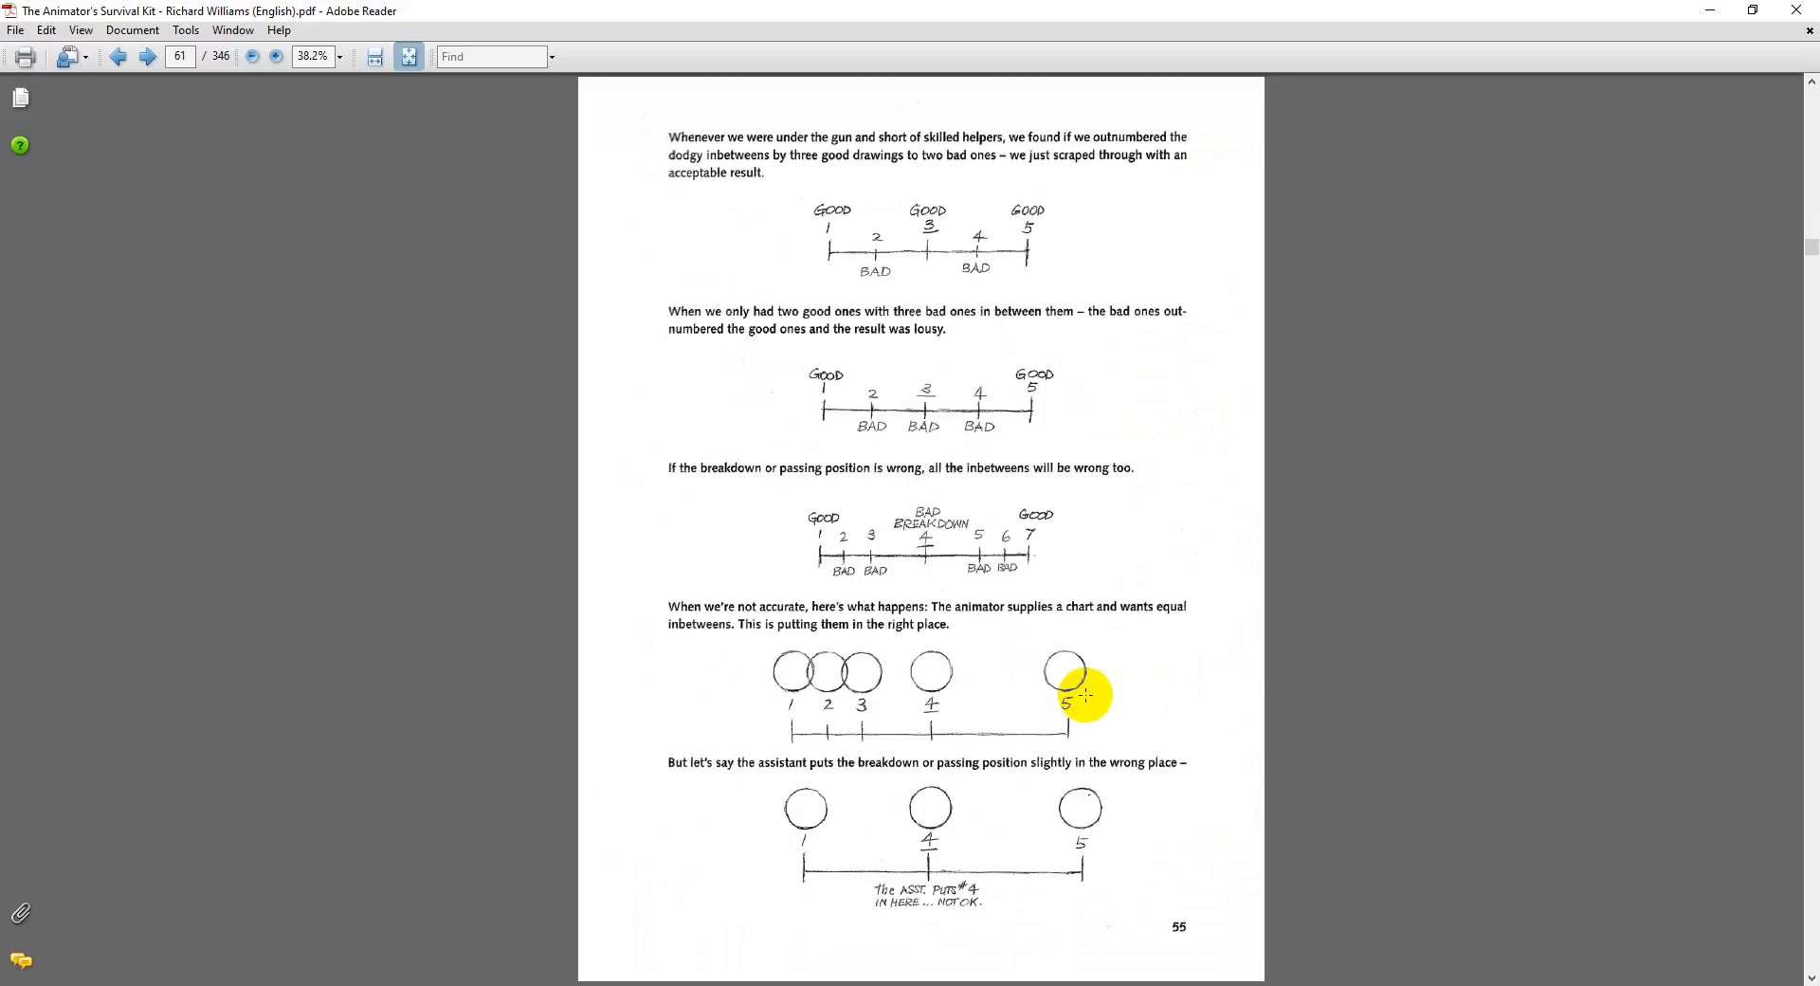
pyautogui.scroll(1, 1085, 695)
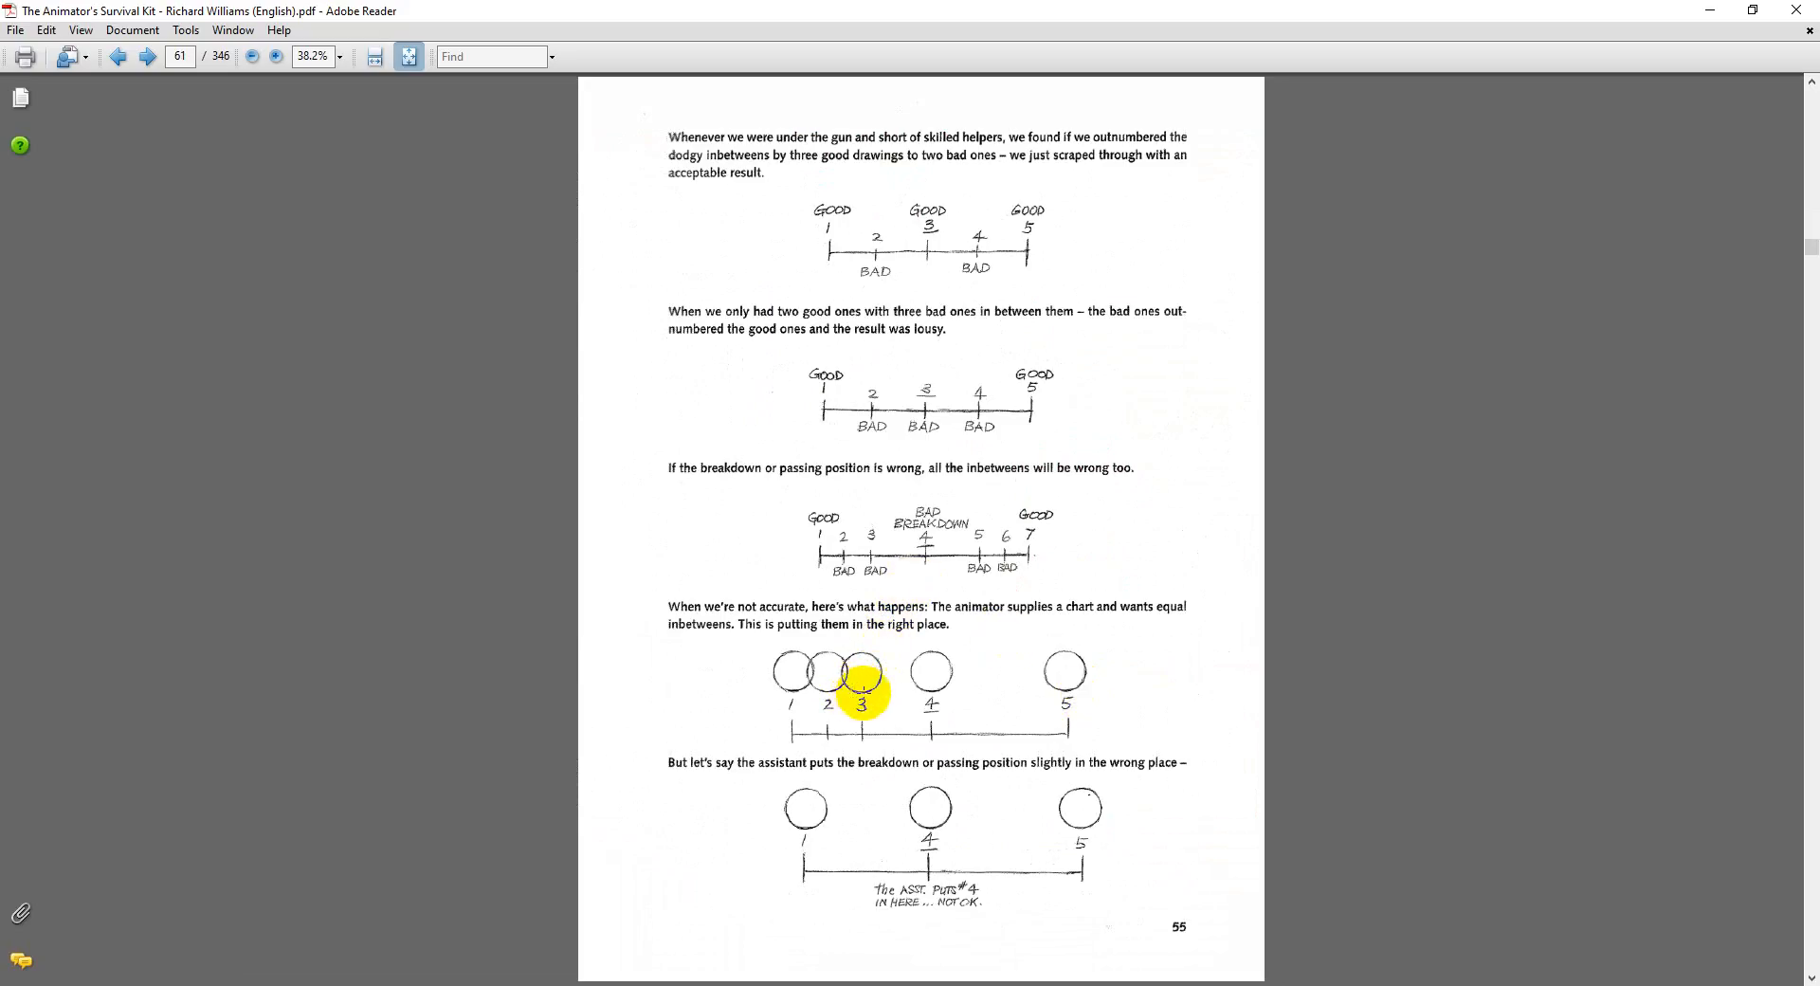
pyautogui.scroll(-2, 1048, 693)
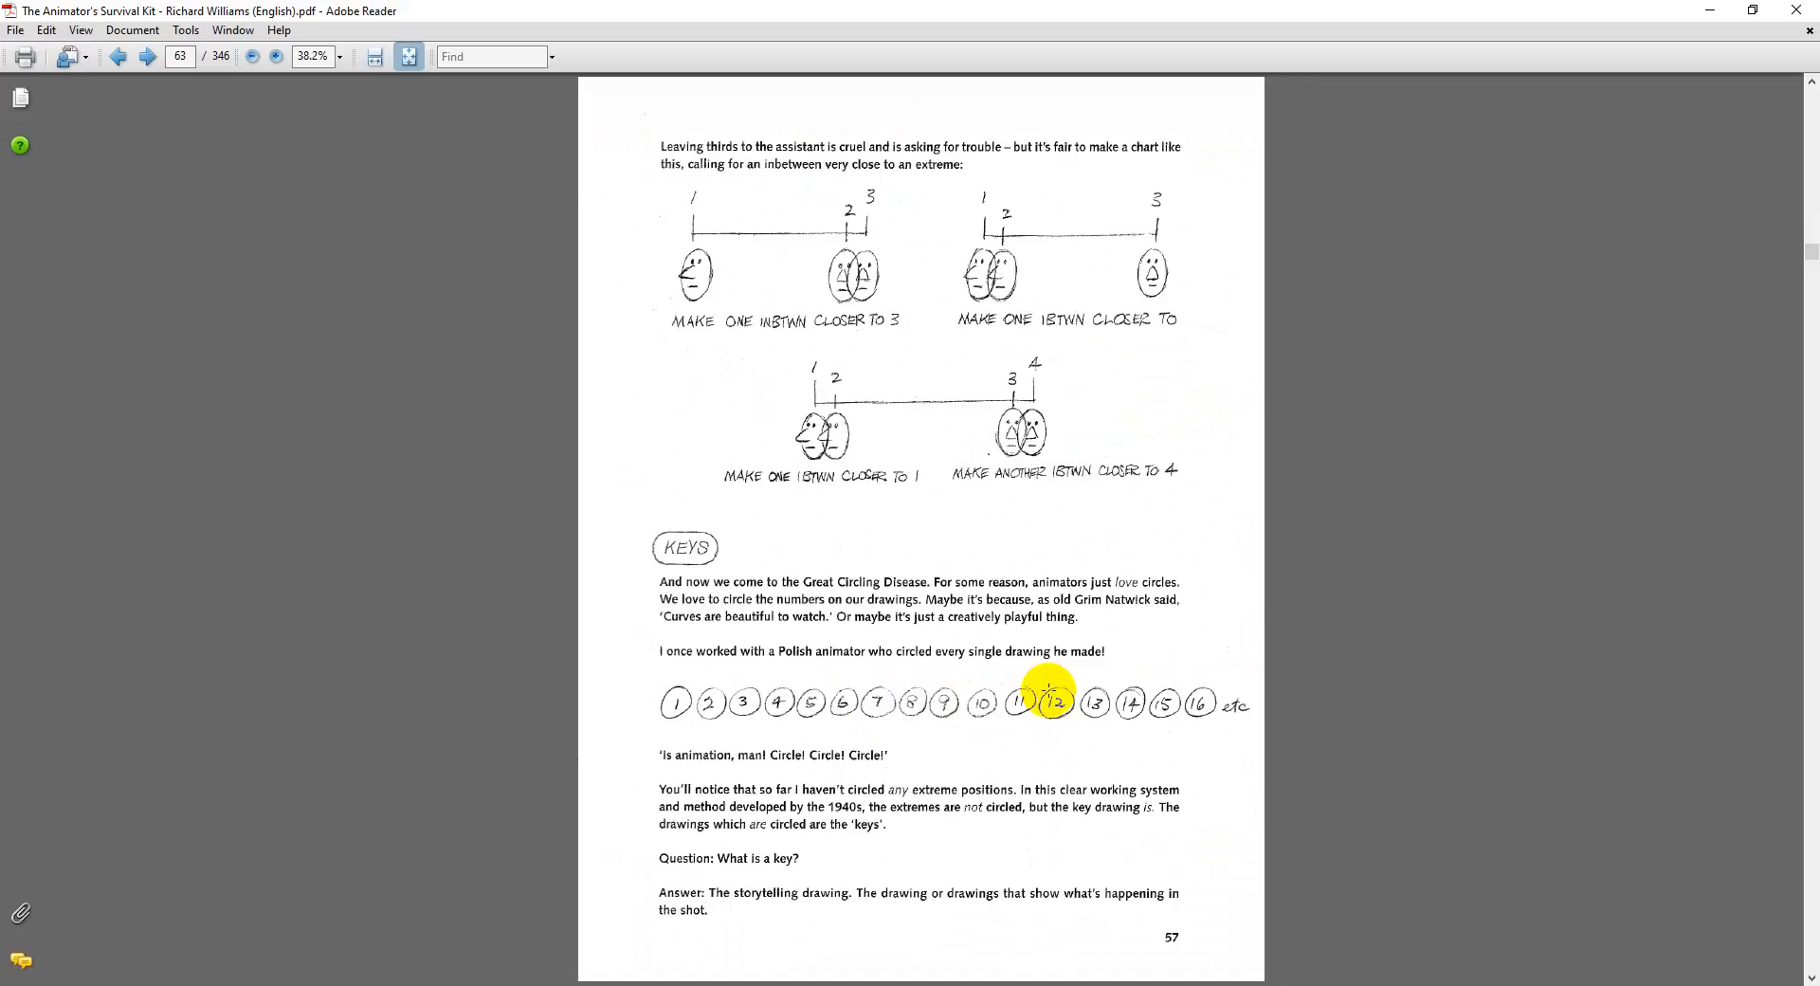
# Step: Browse onward through the bouncing ball contact and elongated inbetween pages to the opening of the Walks chapter
pyautogui.scroll(-5, 1050, 690)
pyautogui.scroll(-5, 1048, 690)
pyautogui.scroll(-7, 1048, 690)
pyautogui.scroll(-6, 1048, 690)
pyautogui.scroll(-7, 1048, 692)
pyautogui.scroll(-7, 1046, 694)
pyautogui.scroll(-1, 1041, 695)
pyautogui.scroll(1, 1041, 695)
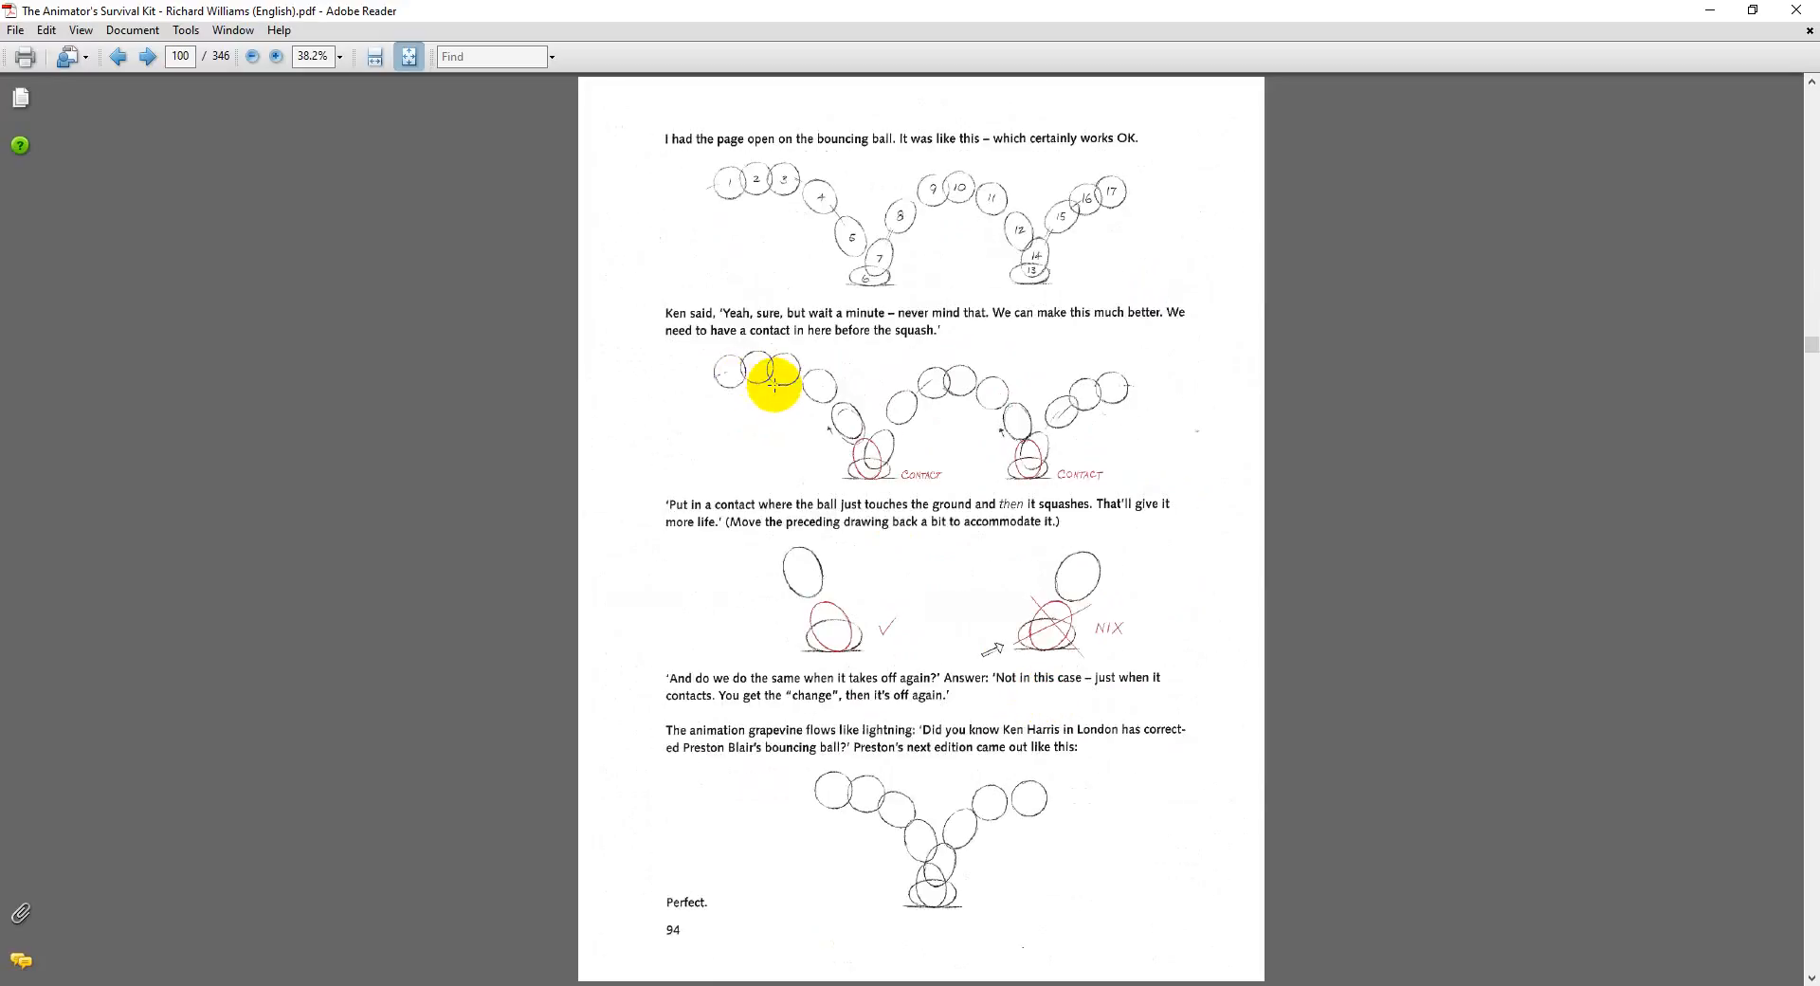
pyautogui.scroll(-2, 1010, 559)
pyautogui.scroll(2, 1010, 562)
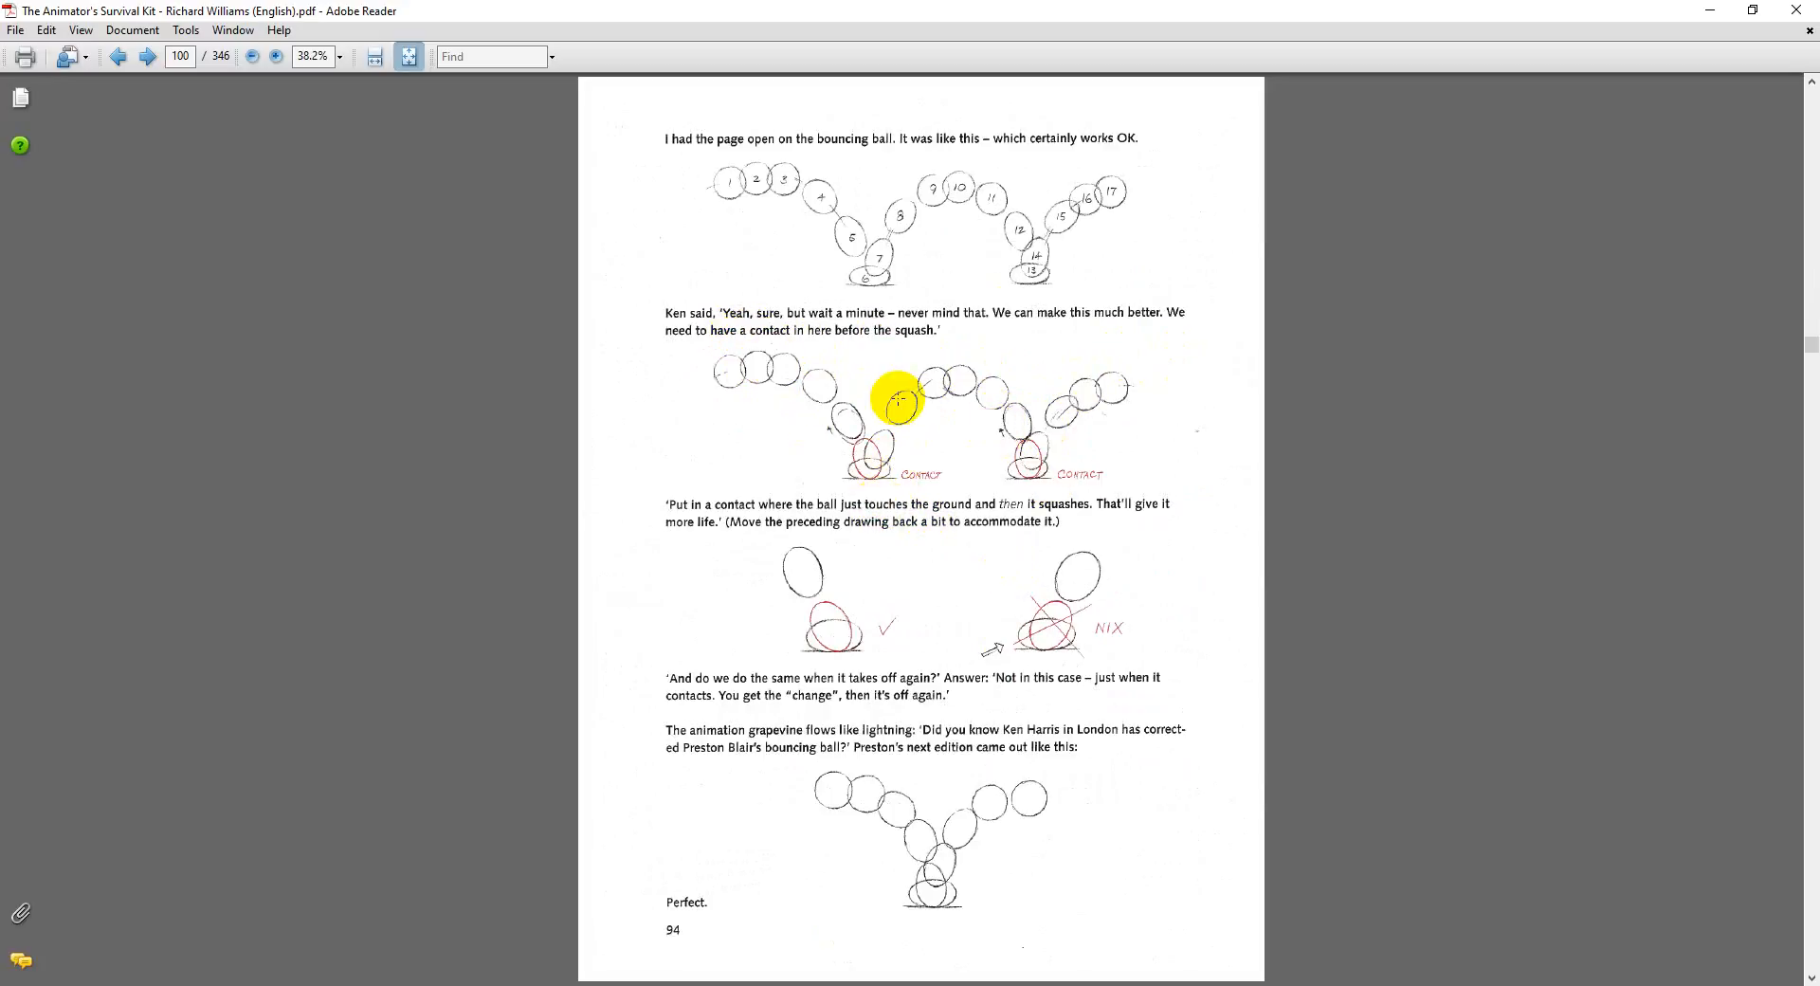
pyautogui.scroll(-7, 1025, 584)
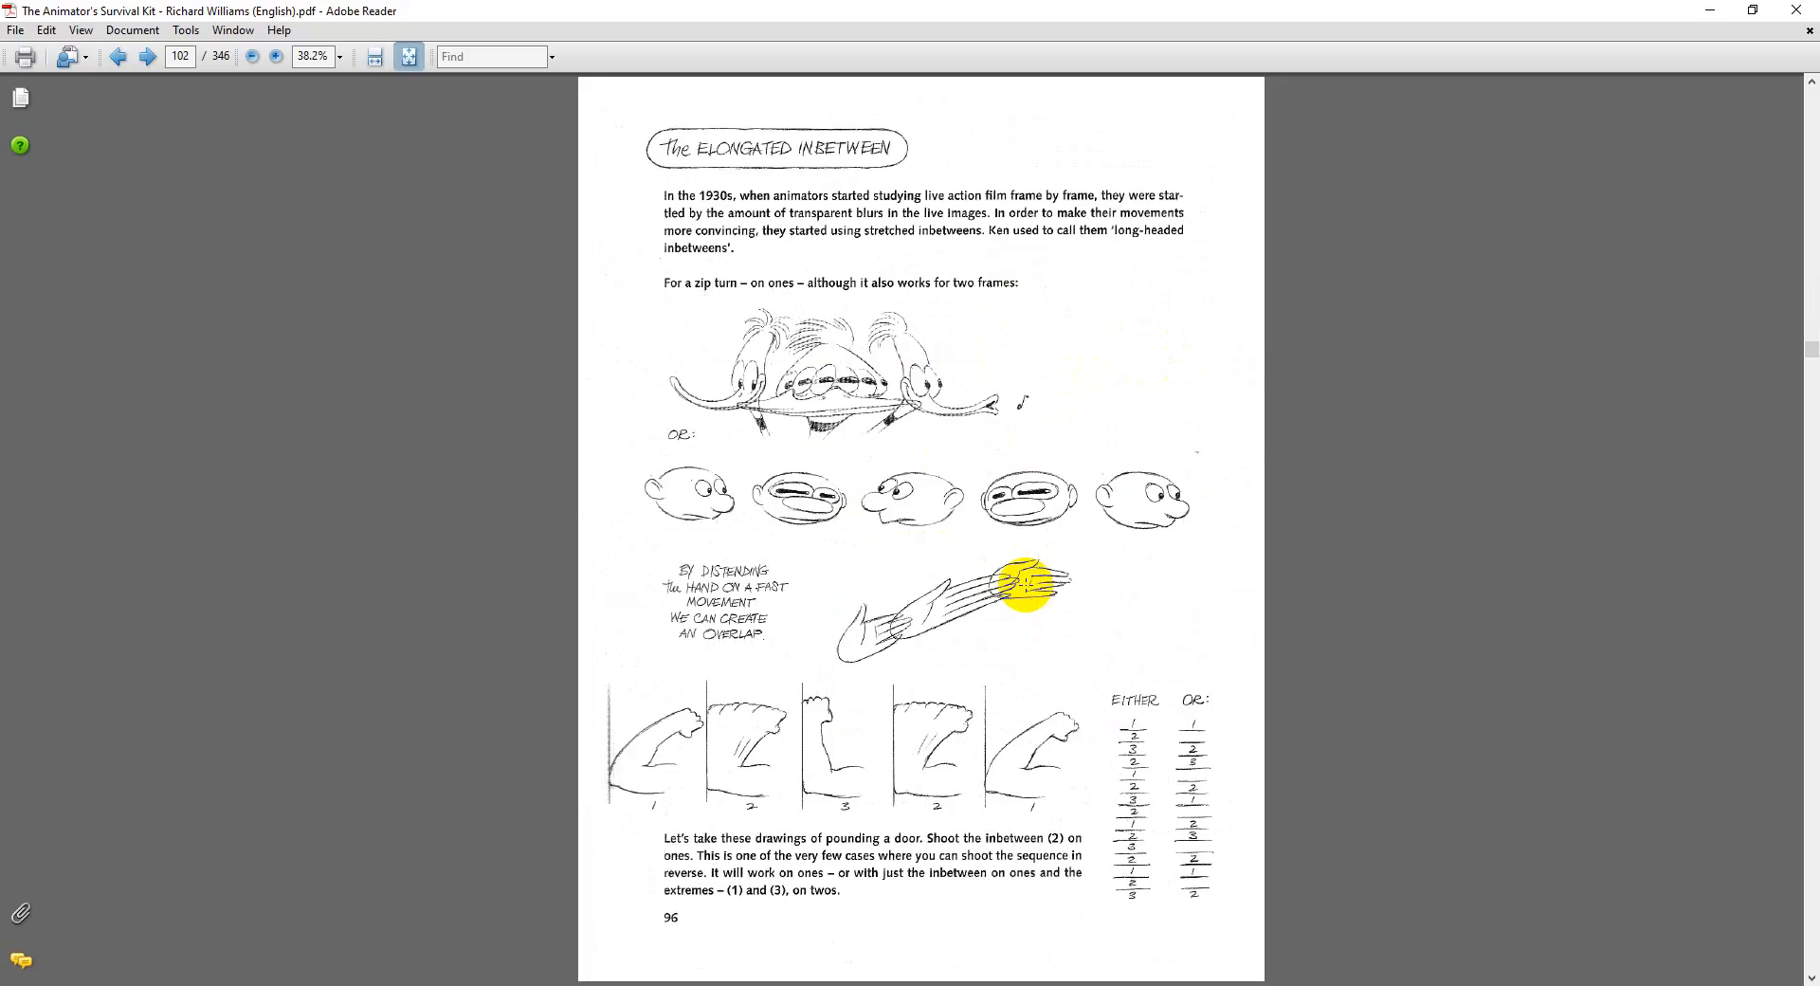
pyautogui.scroll(-3, 1023, 599)
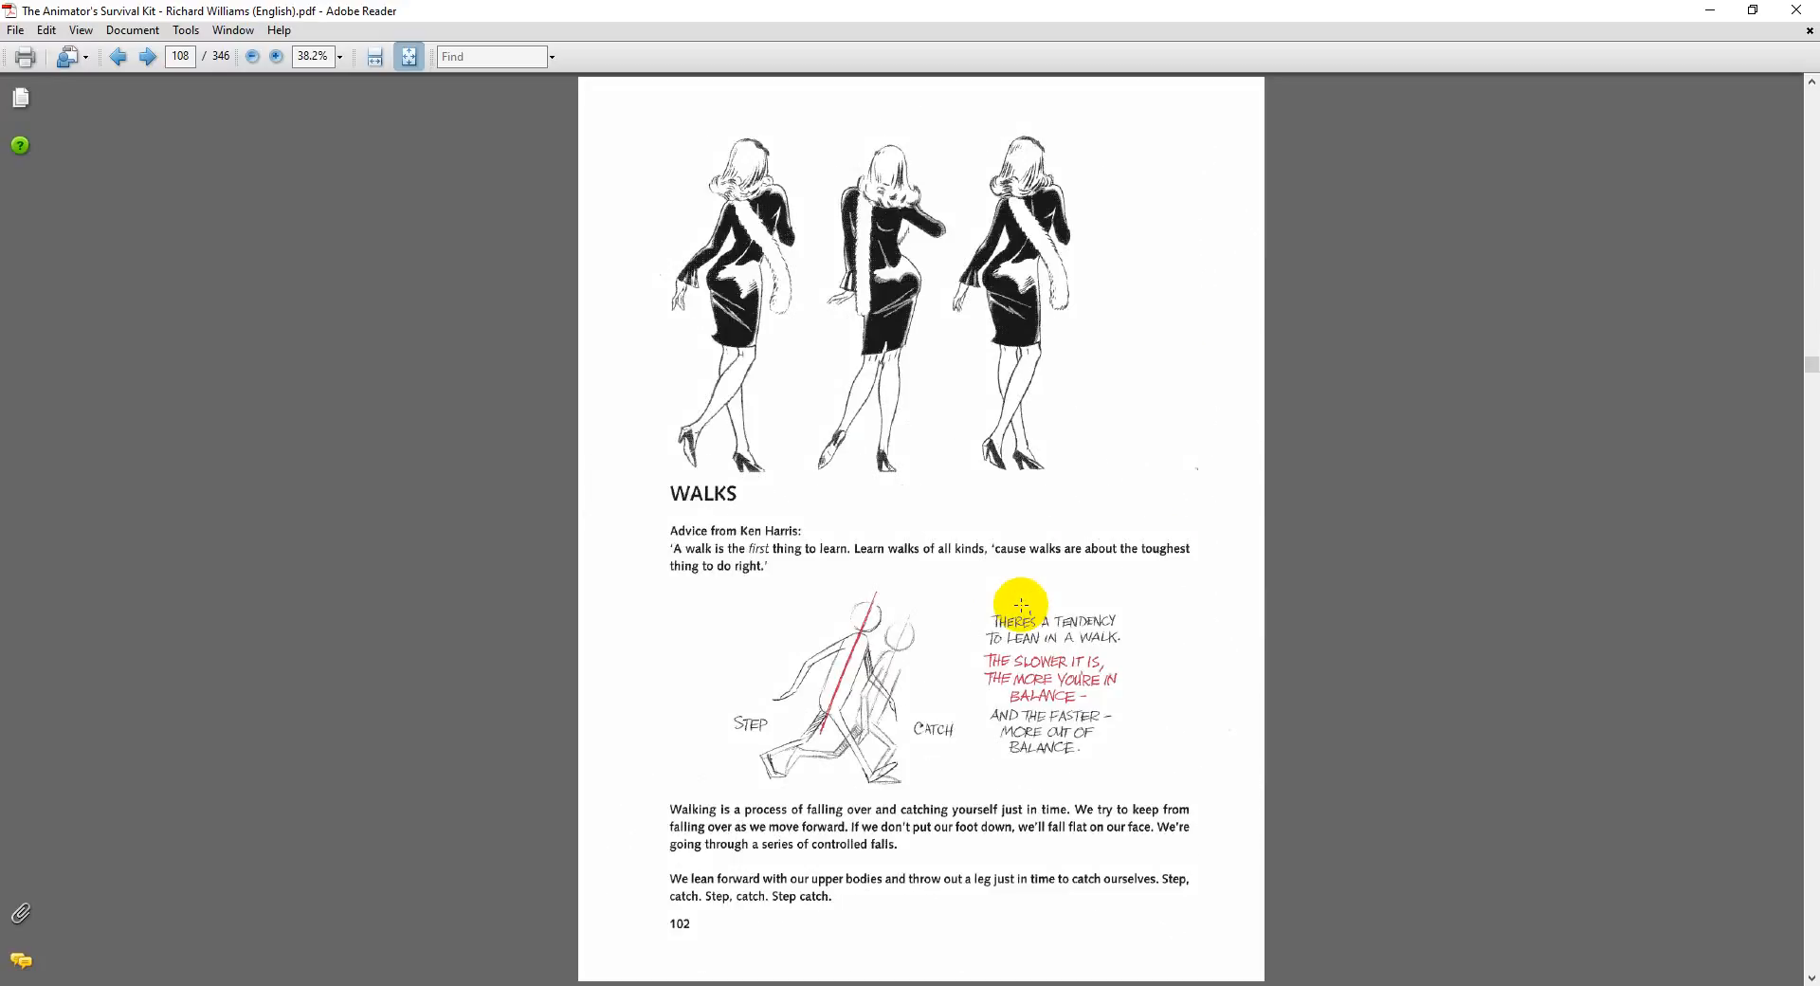
pyautogui.scroll(1, 1013, 611)
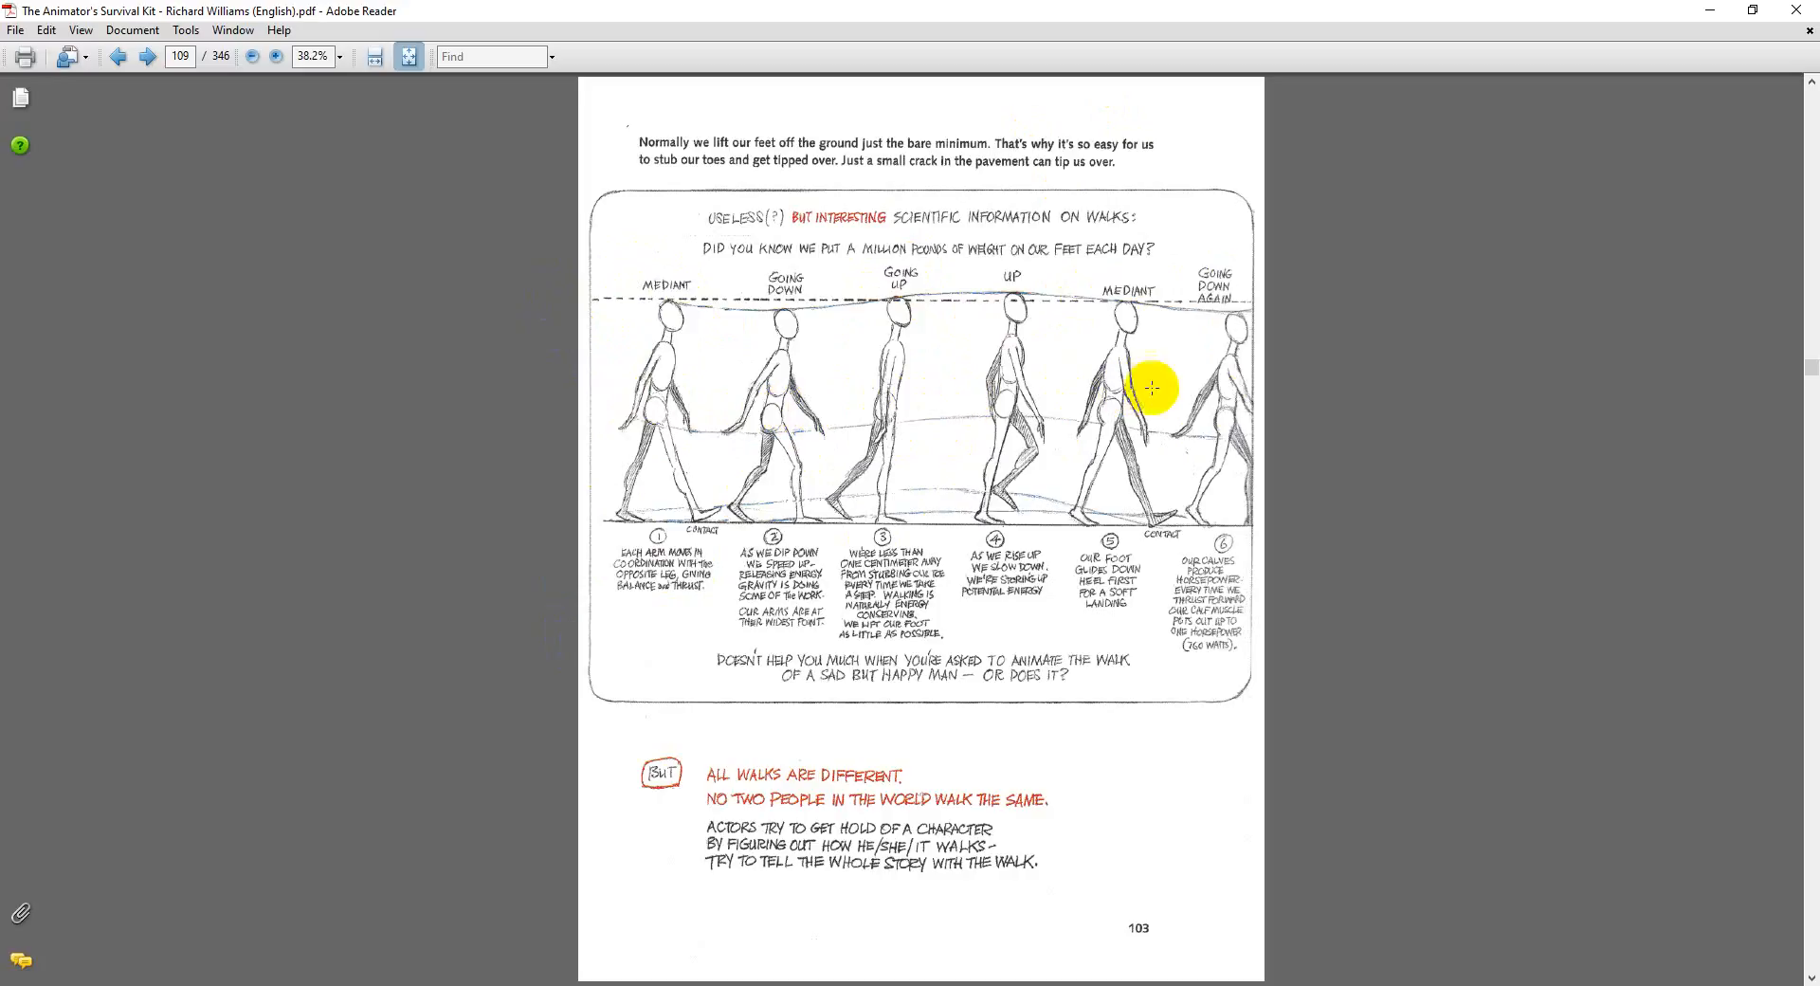
# Step: Examine the contact, down, passing and up walk poses and the walk tempo charts on book pages 107 to 109
pyautogui.scroll(-3, 1102, 512)
pyautogui.scroll(-1, 1106, 507)
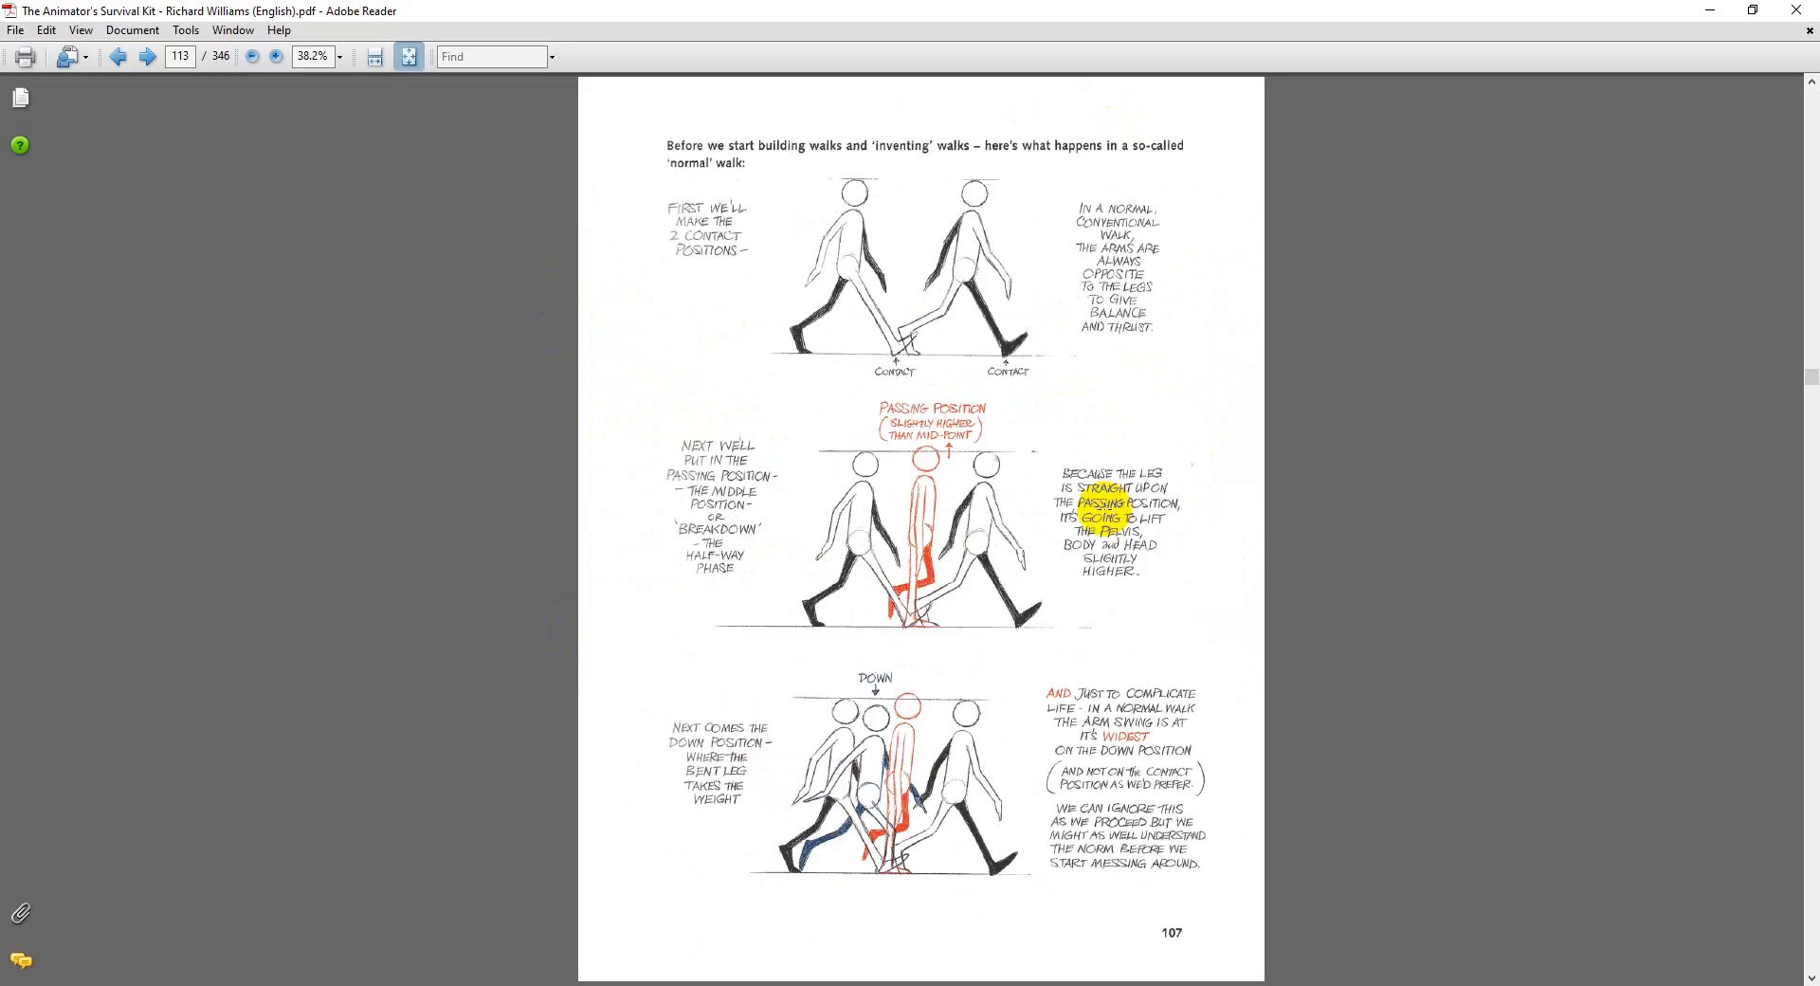
pyautogui.scroll(-2, 1105, 512)
pyautogui.scroll(1, 995, 523)
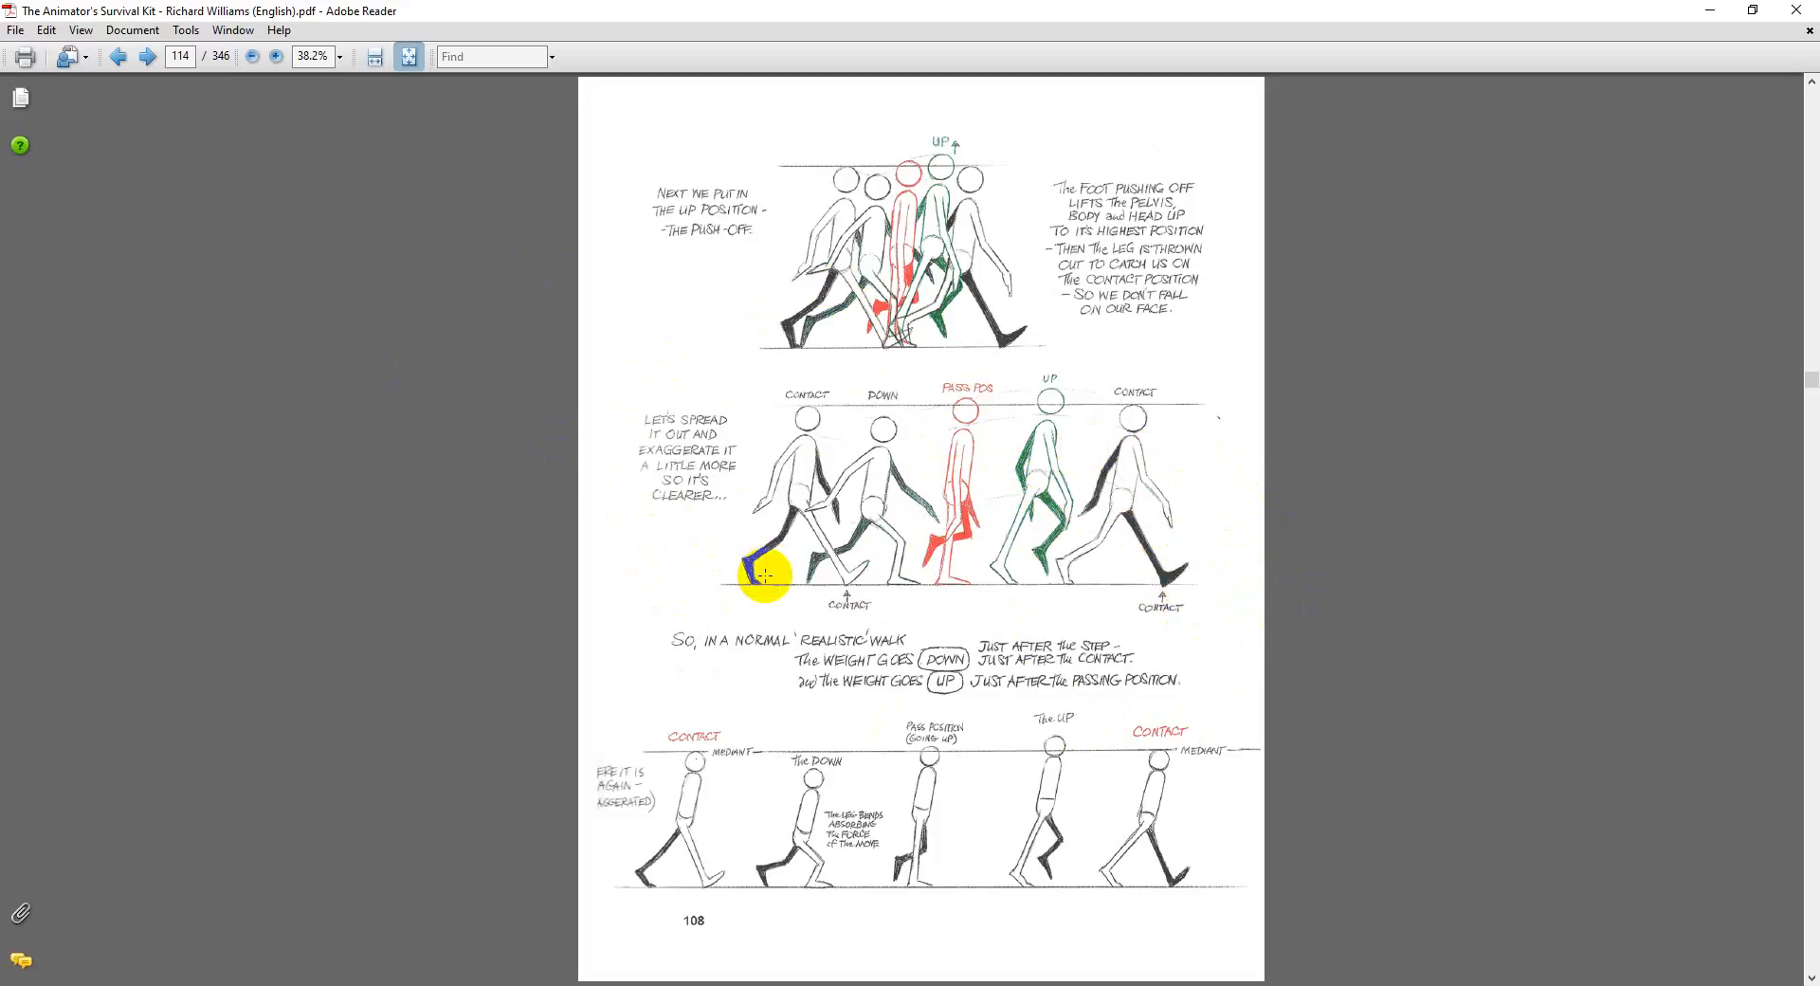
pyautogui.scroll(-1, 841, 756)
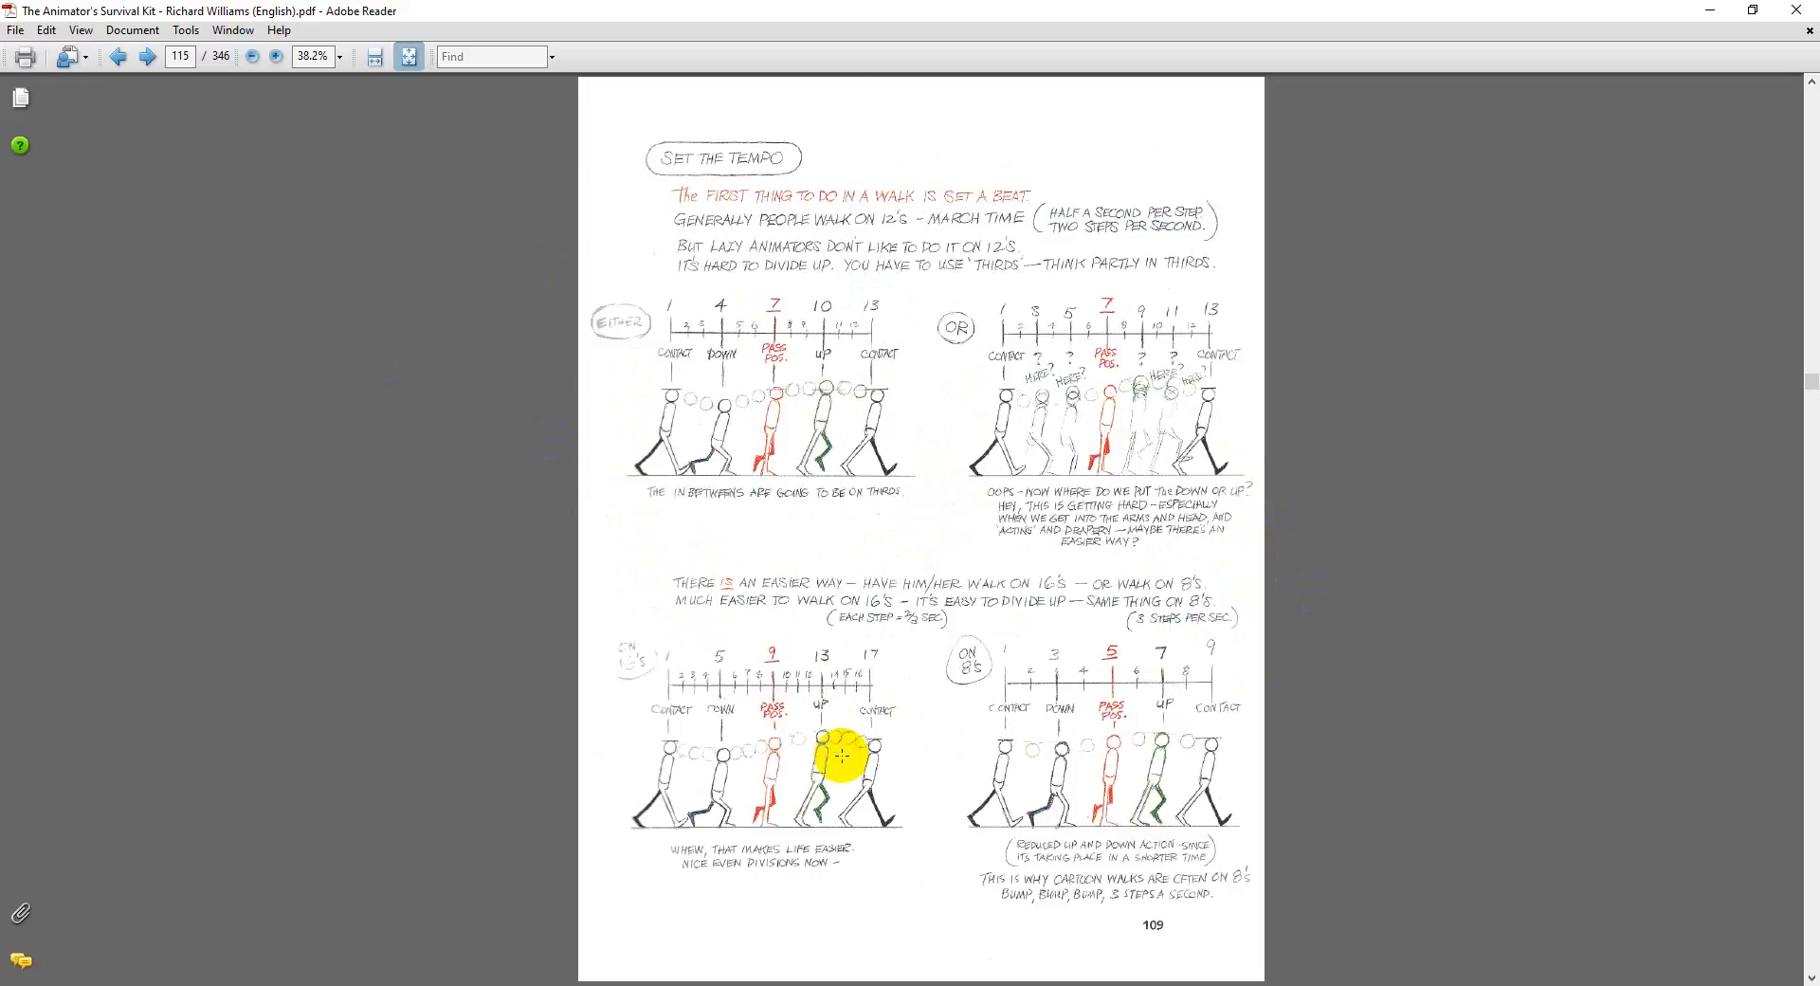
pyautogui.scroll(1, 840, 744)
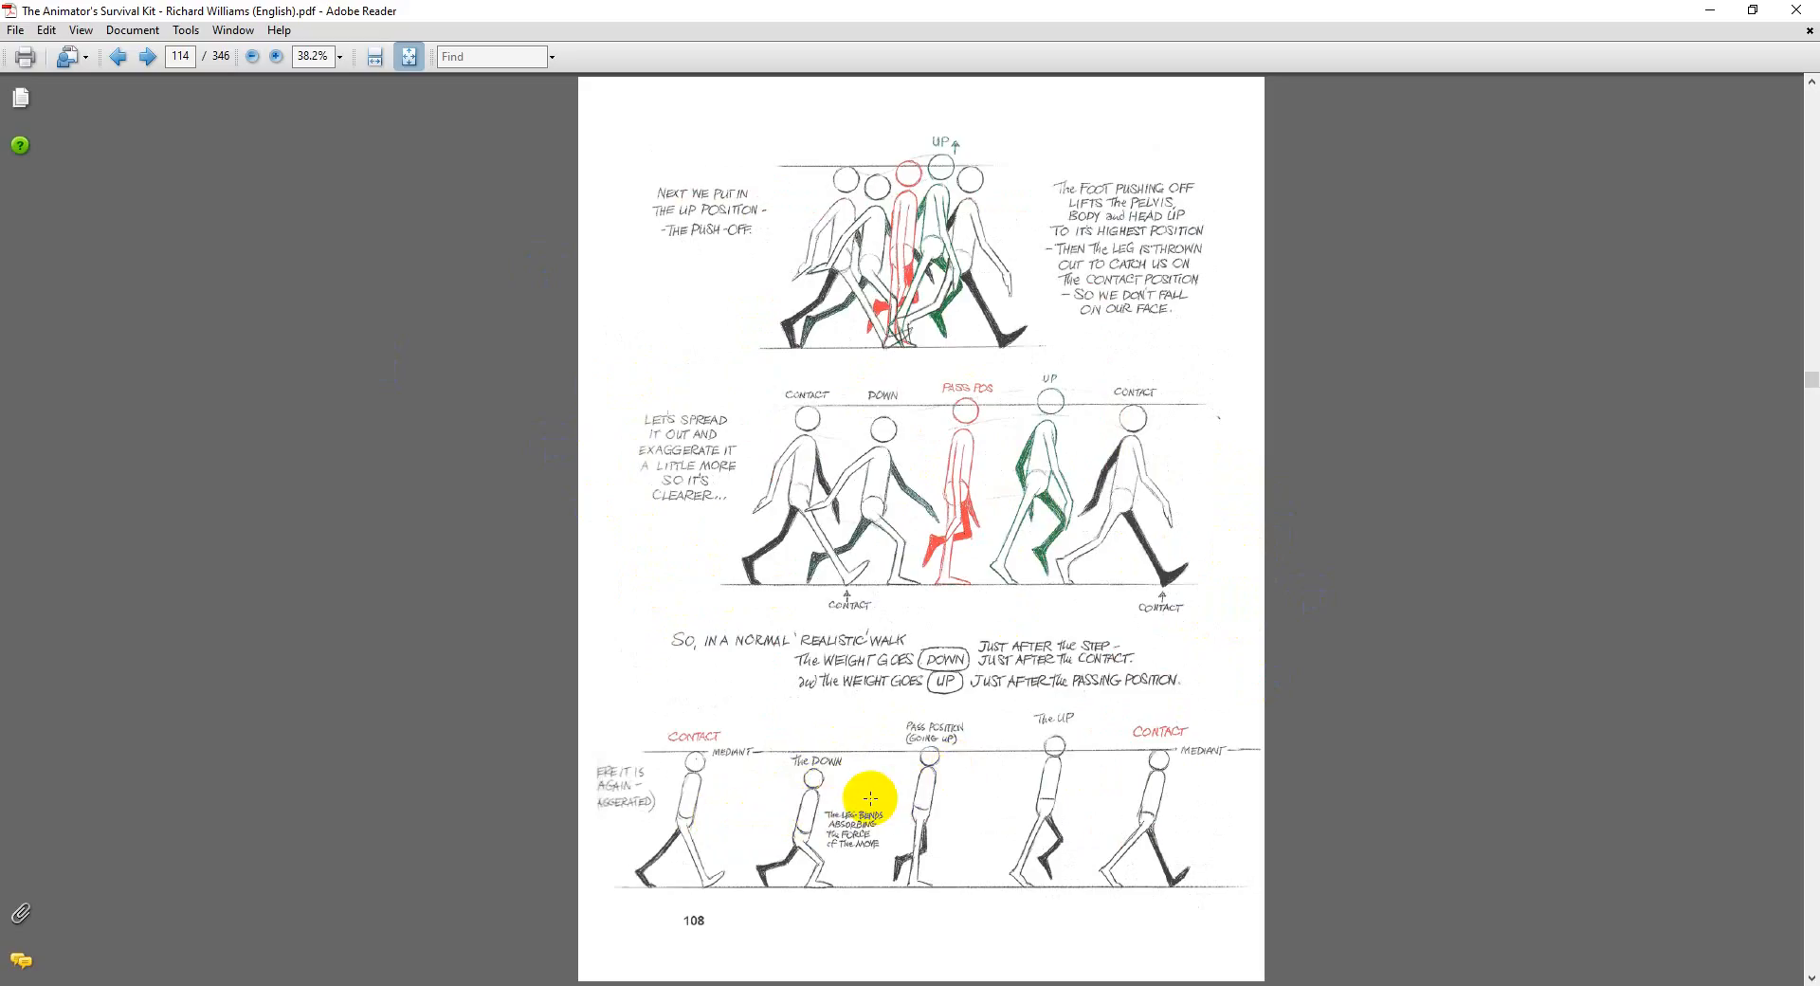
pyautogui.scroll(-1, 869, 798)
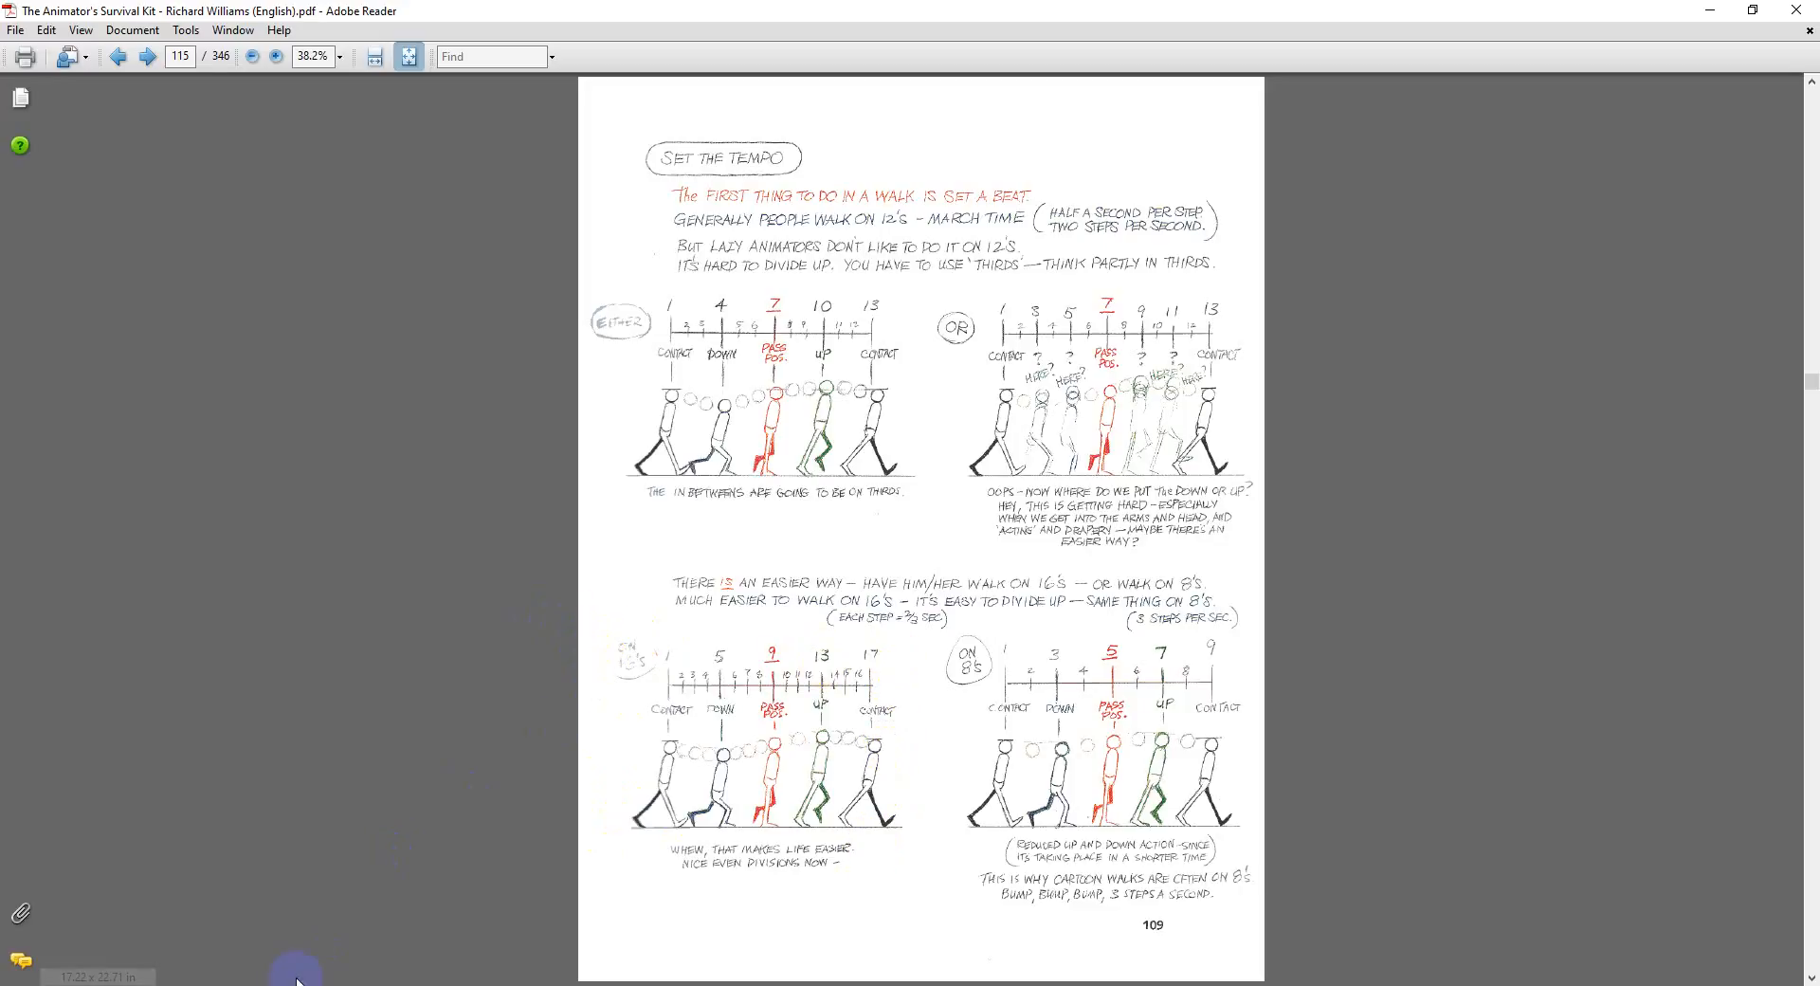
pyautogui.click(228, 985)
pyautogui.click(959, 768)
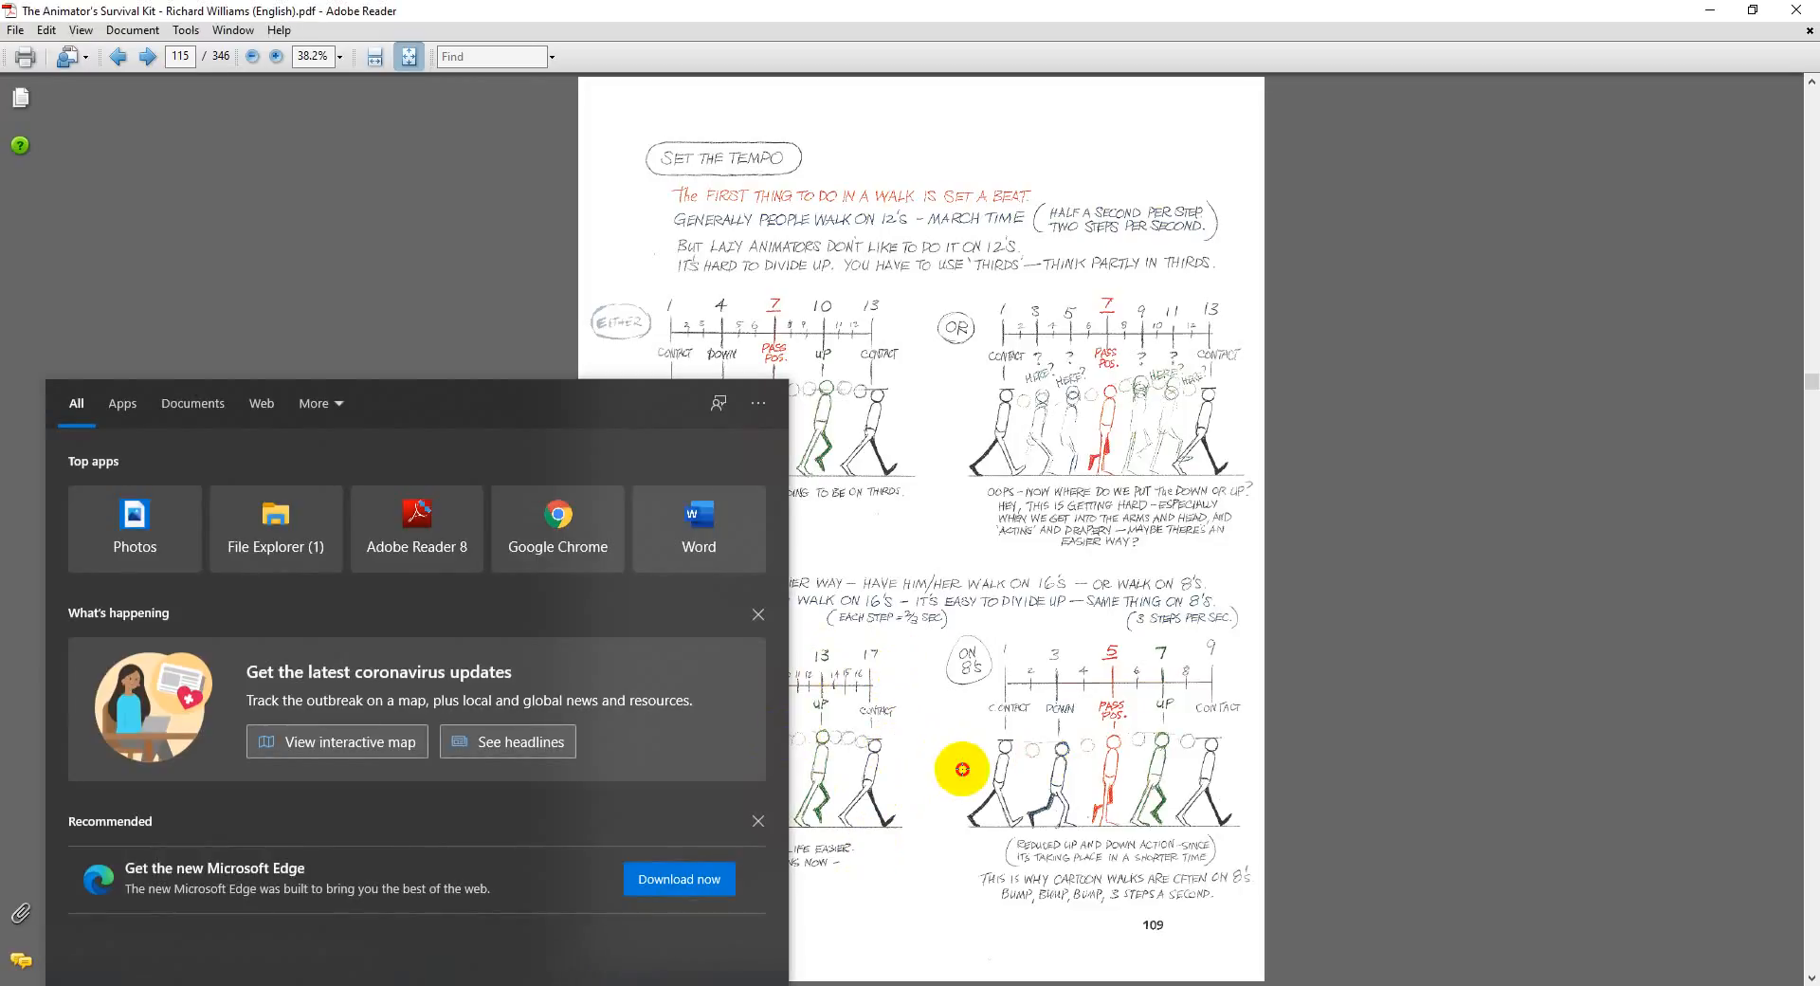
pyautogui.click(966, 776)
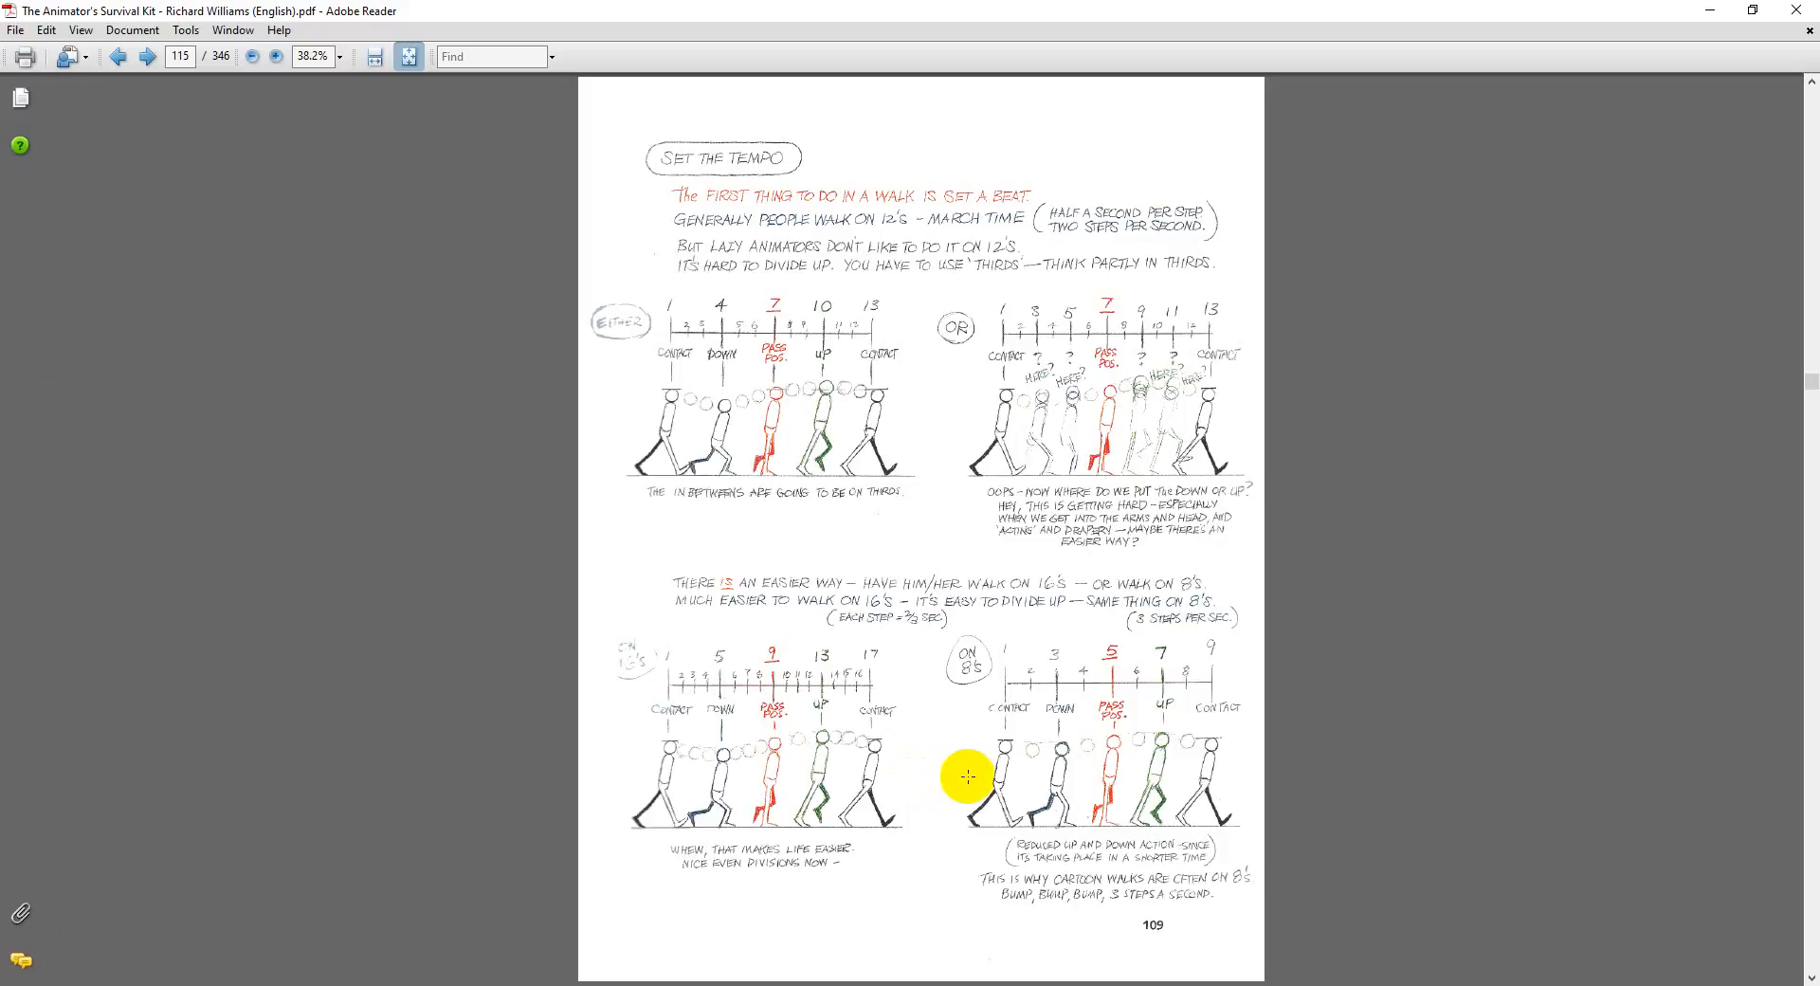
# Step: Capture the "On 16's" walk chart with its five poses from the Set the Tempo page using the Snipping Tool
pyautogui.hotkey('ctrl', '=')
pyautogui.hotkey('ctrl', '=')
pyautogui.scroll(-10, 983, 776)
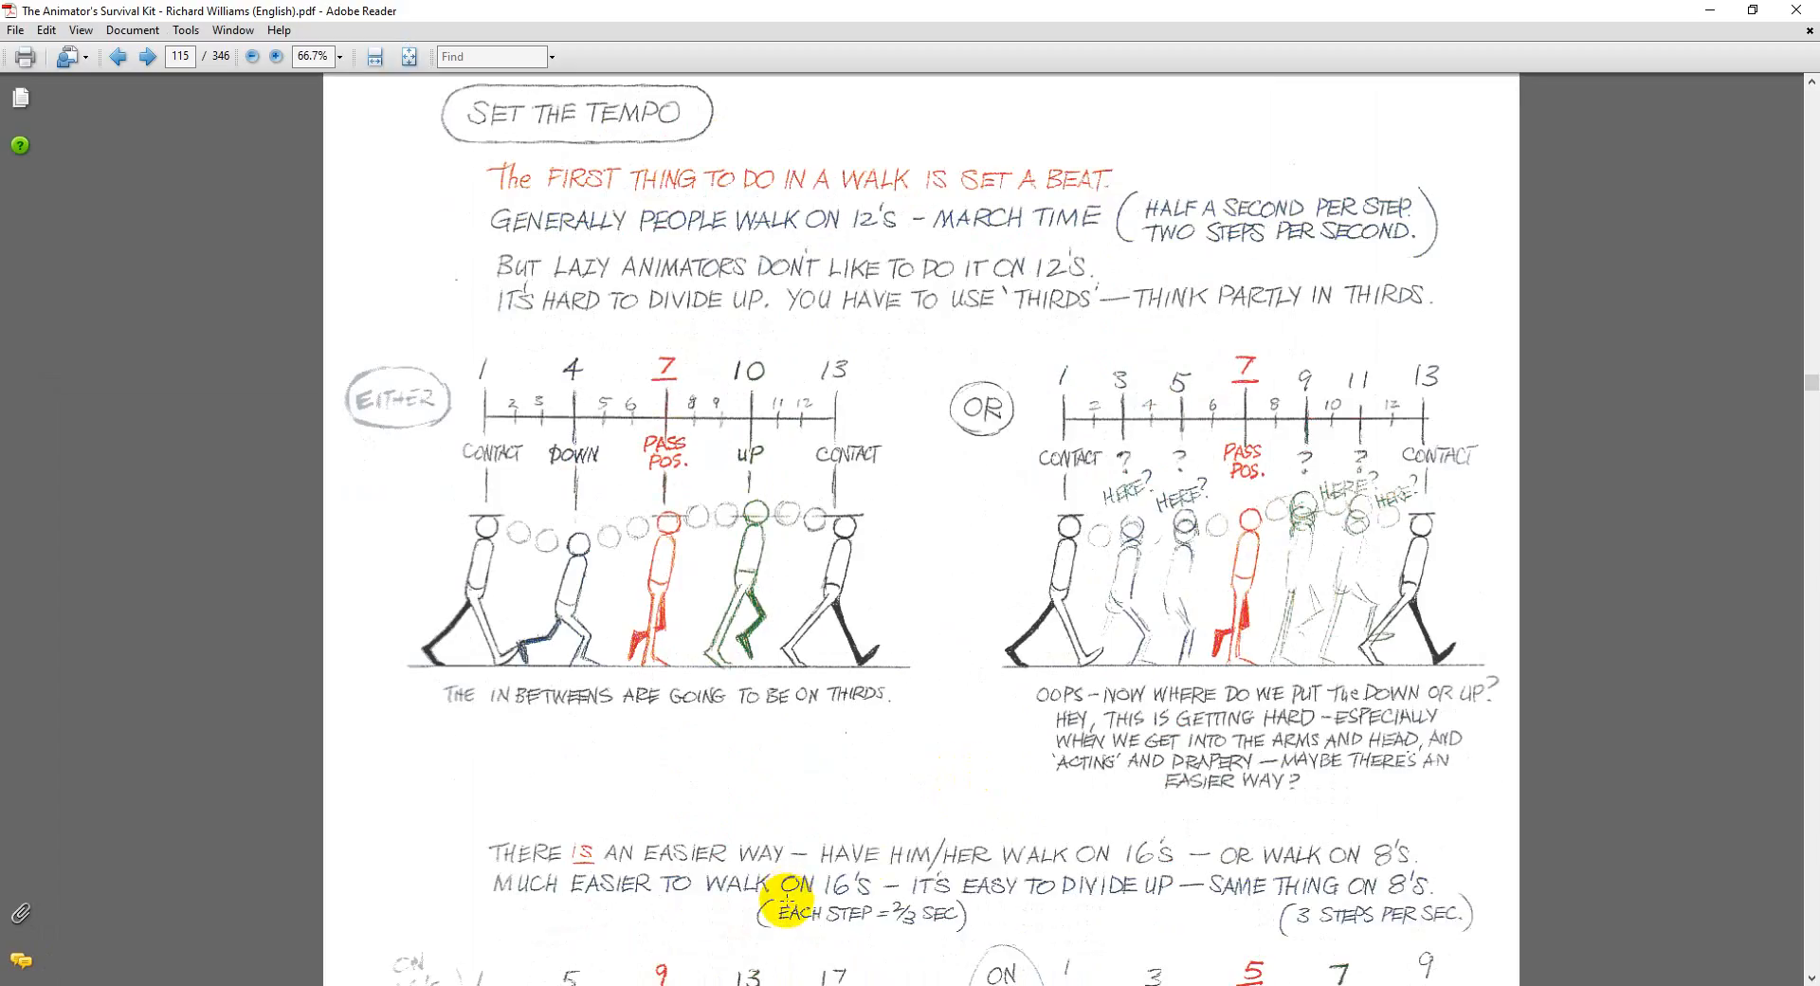
pyautogui.click(95, 981)
pyautogui.write('snip')
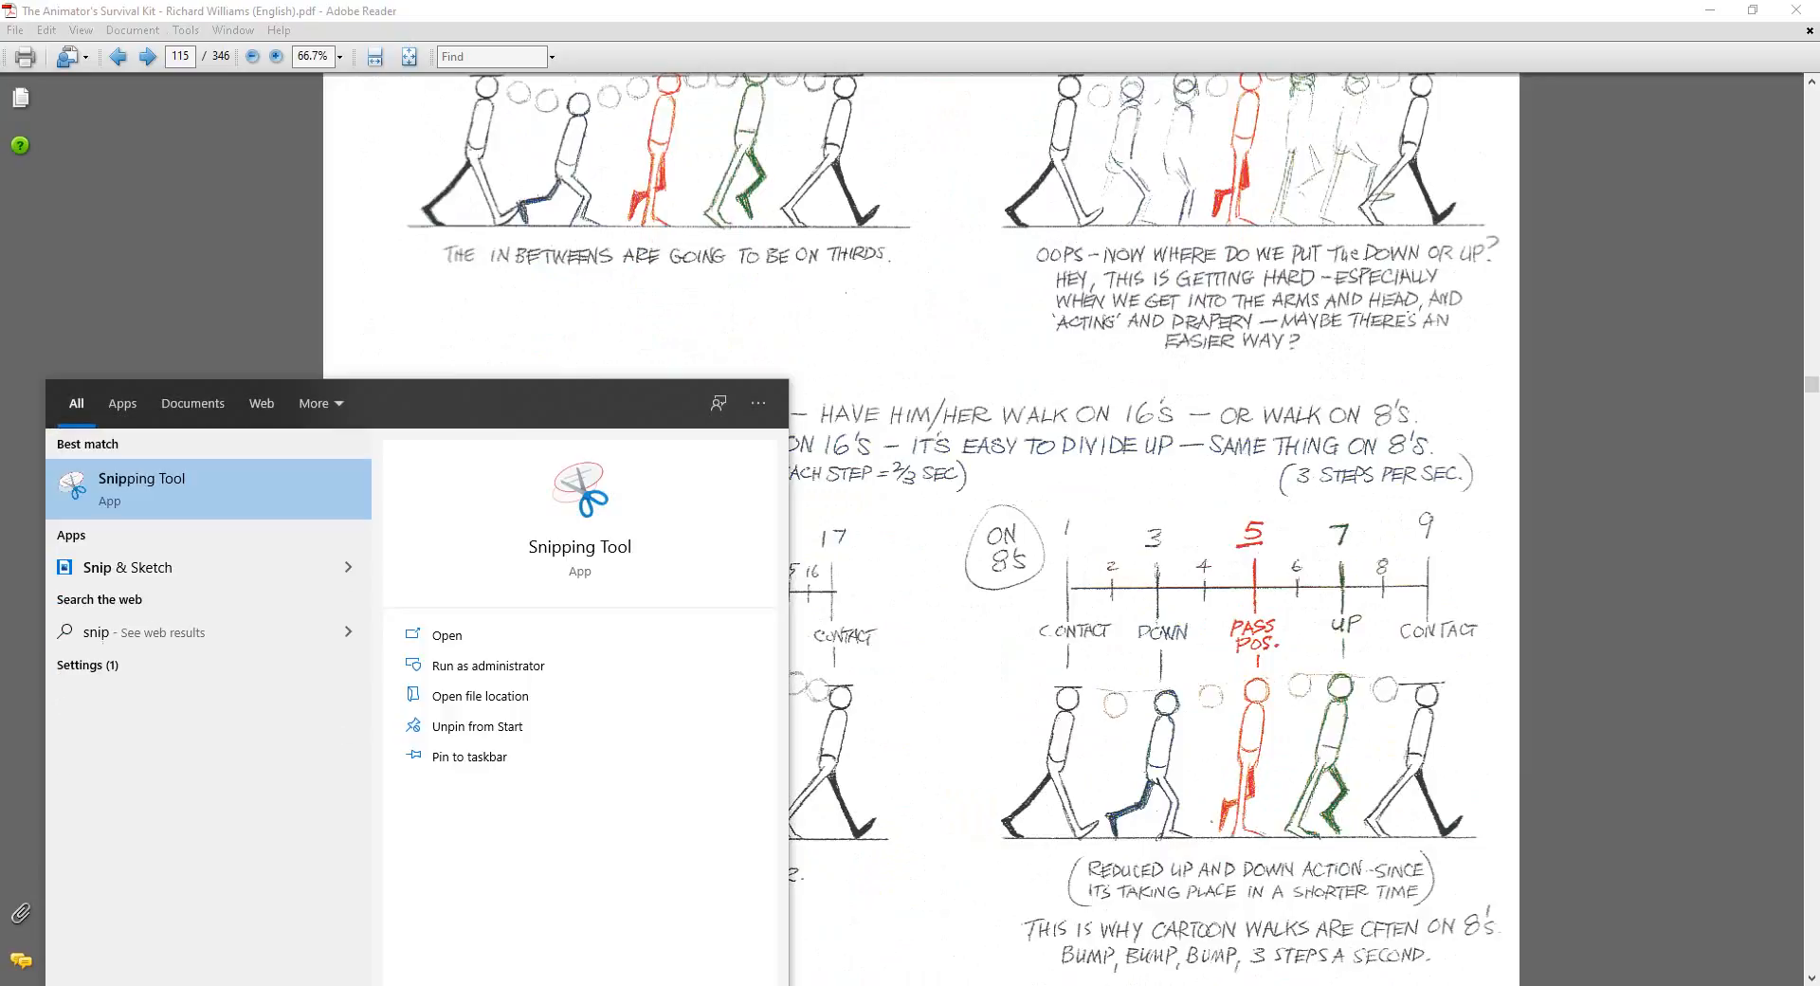
pyautogui.click(203, 491)
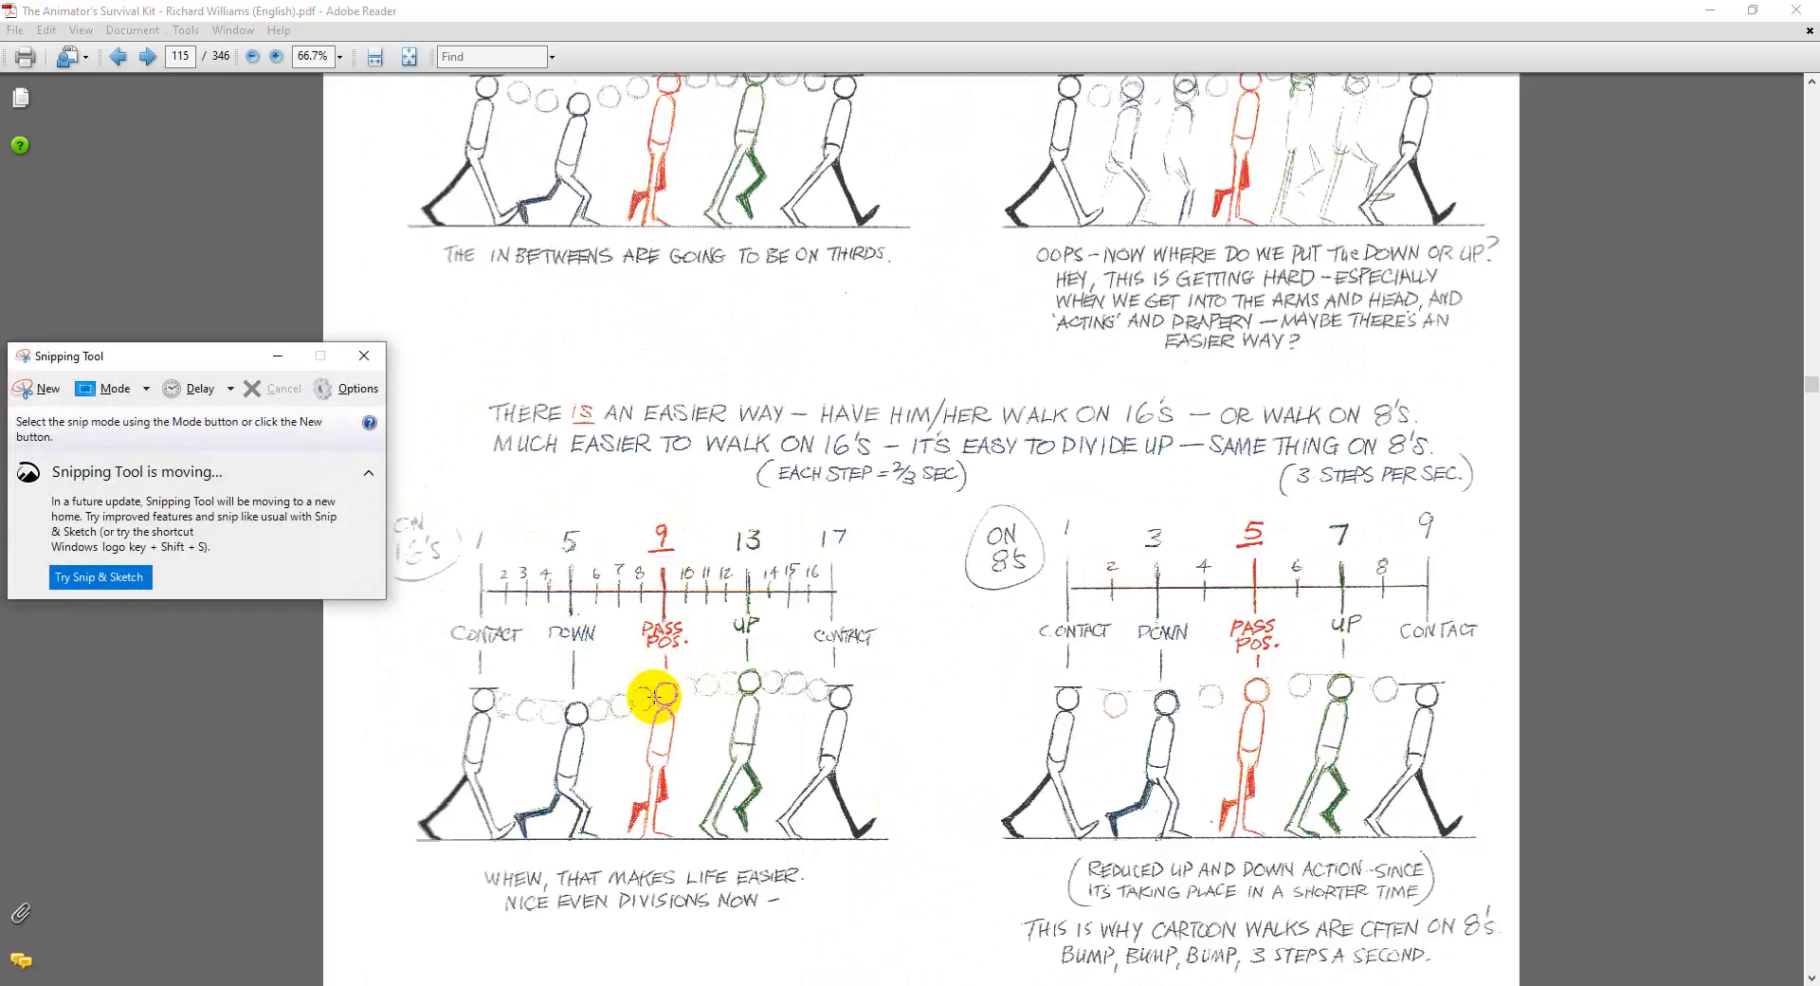
pyautogui.click(49, 391)
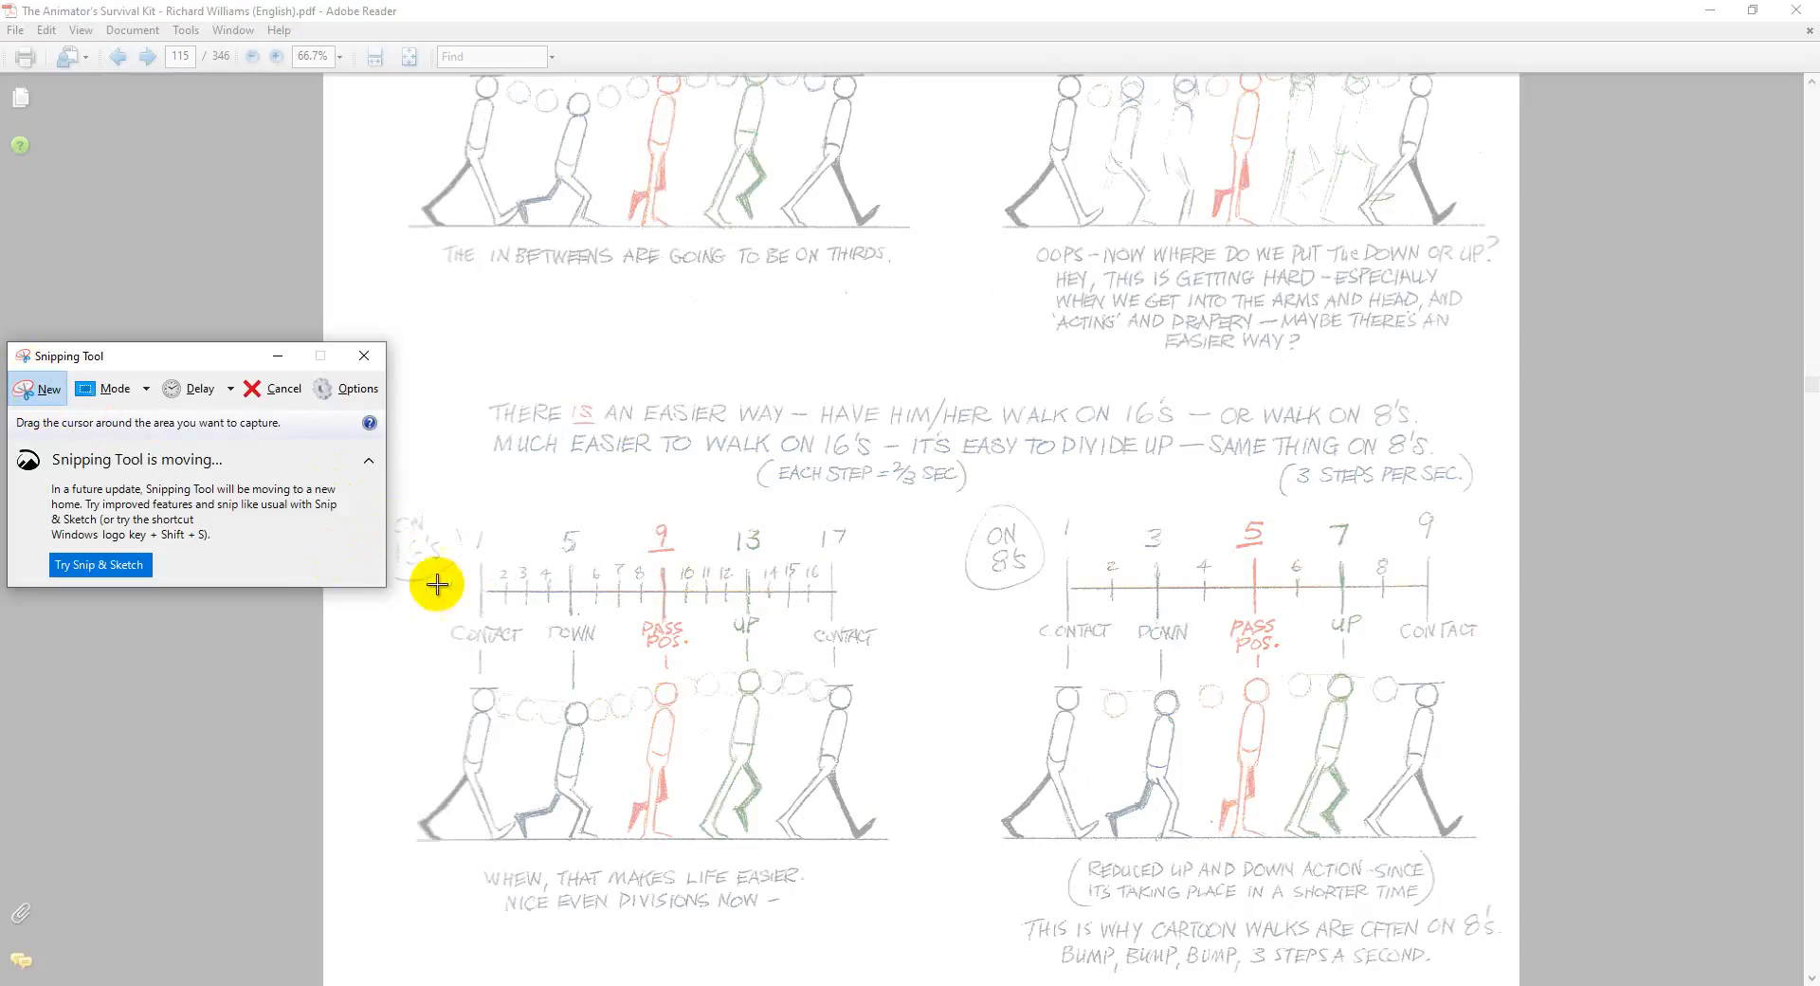
pyautogui.moveTo(915, 519); pyautogui.dragTo(372, 846)
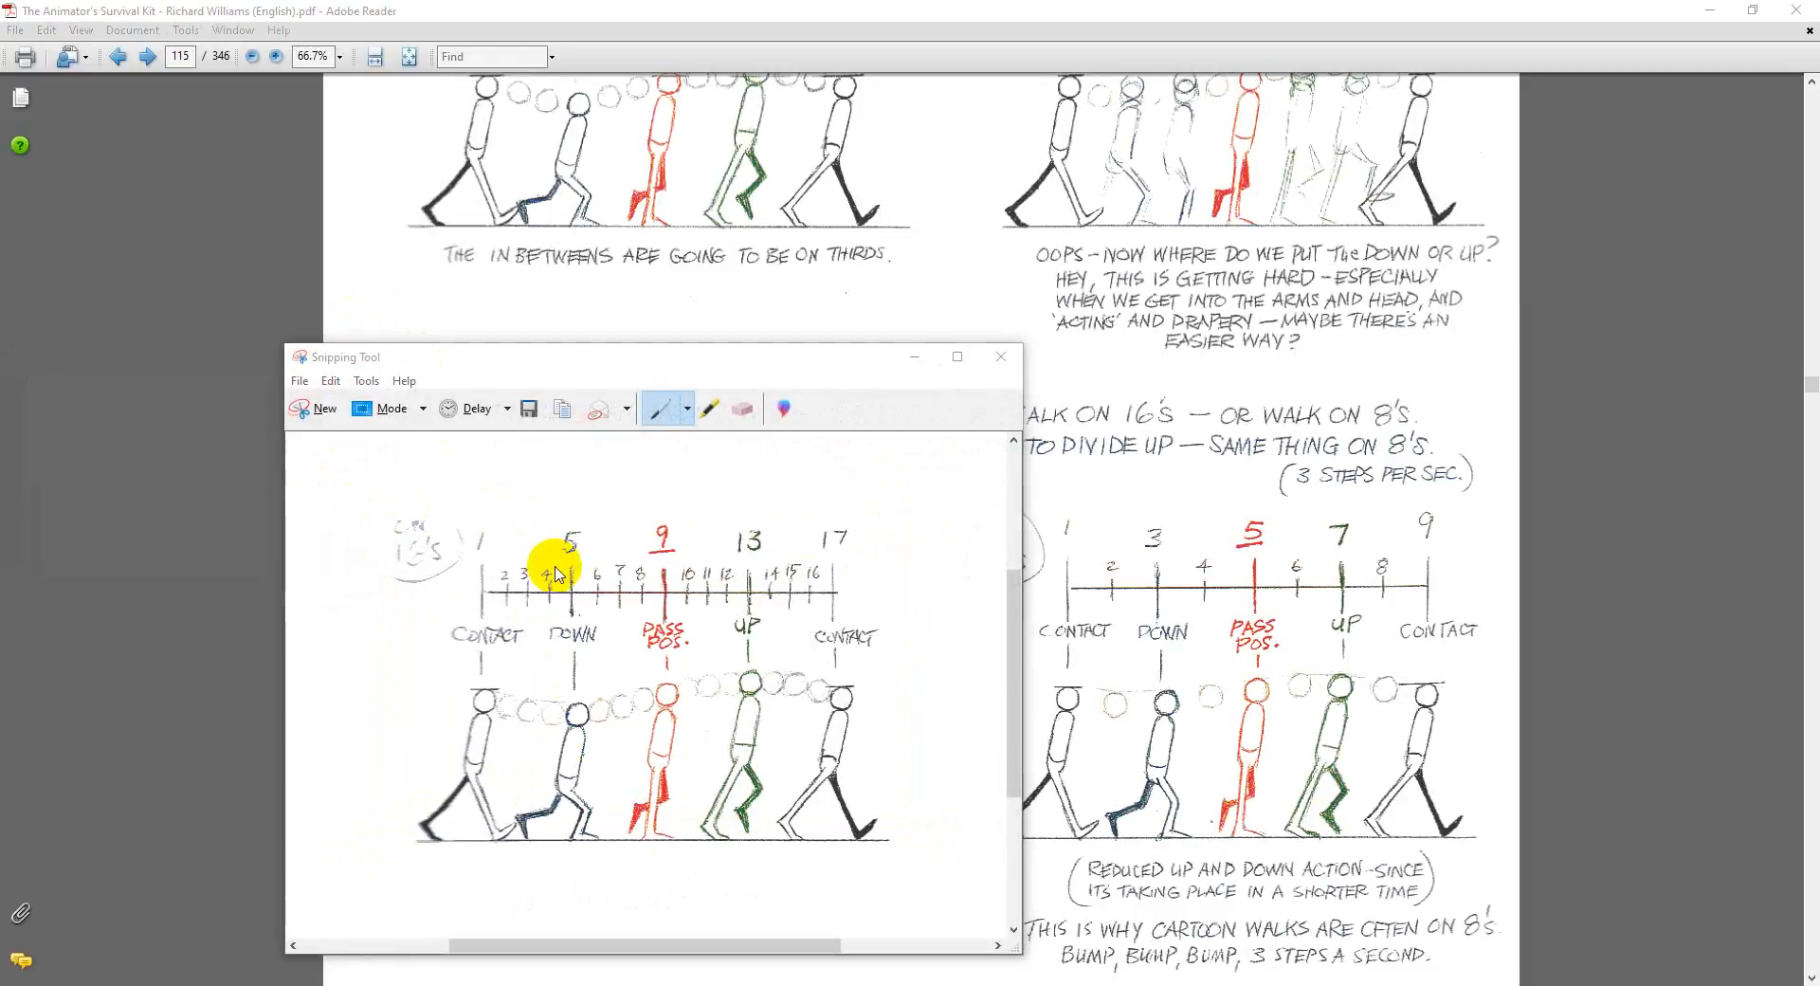
# Step: Save the captured walk chart to the Desktop as a PNG named Ref
pyautogui.hotkey('ctrl', 's')
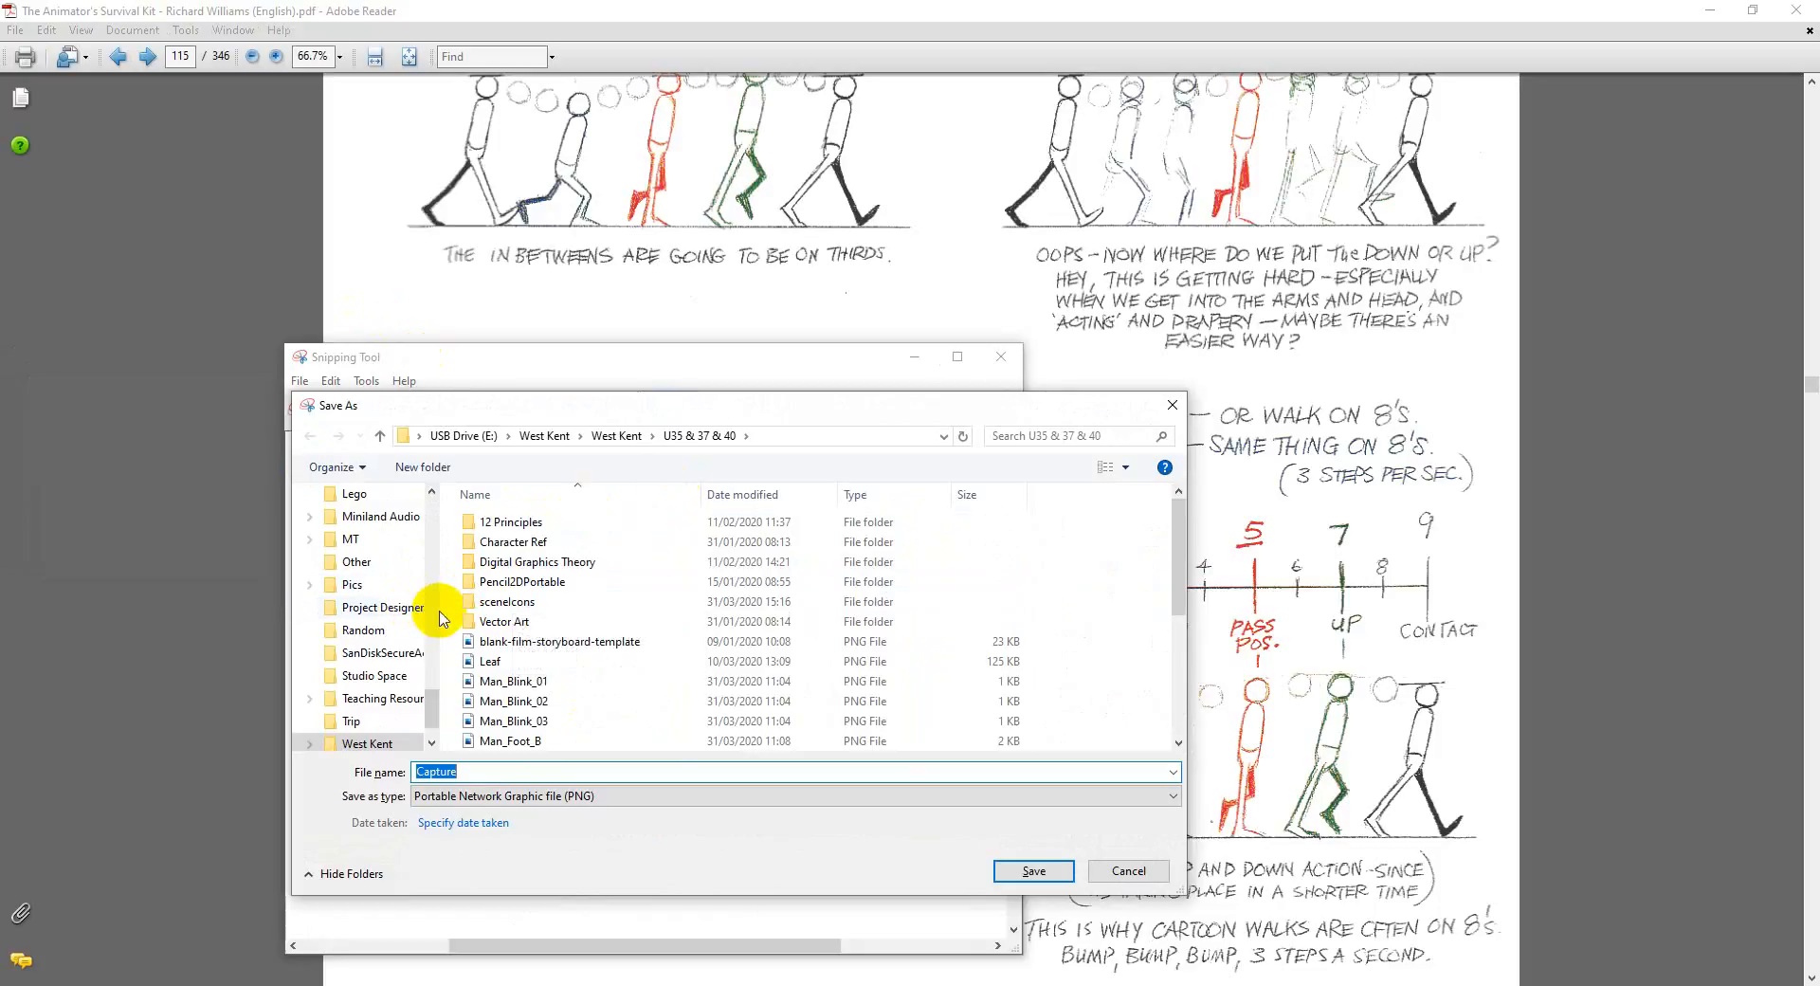
pyautogui.moveTo(431, 706); pyautogui.dragTo(427, 483)
pyautogui.click(403, 533)
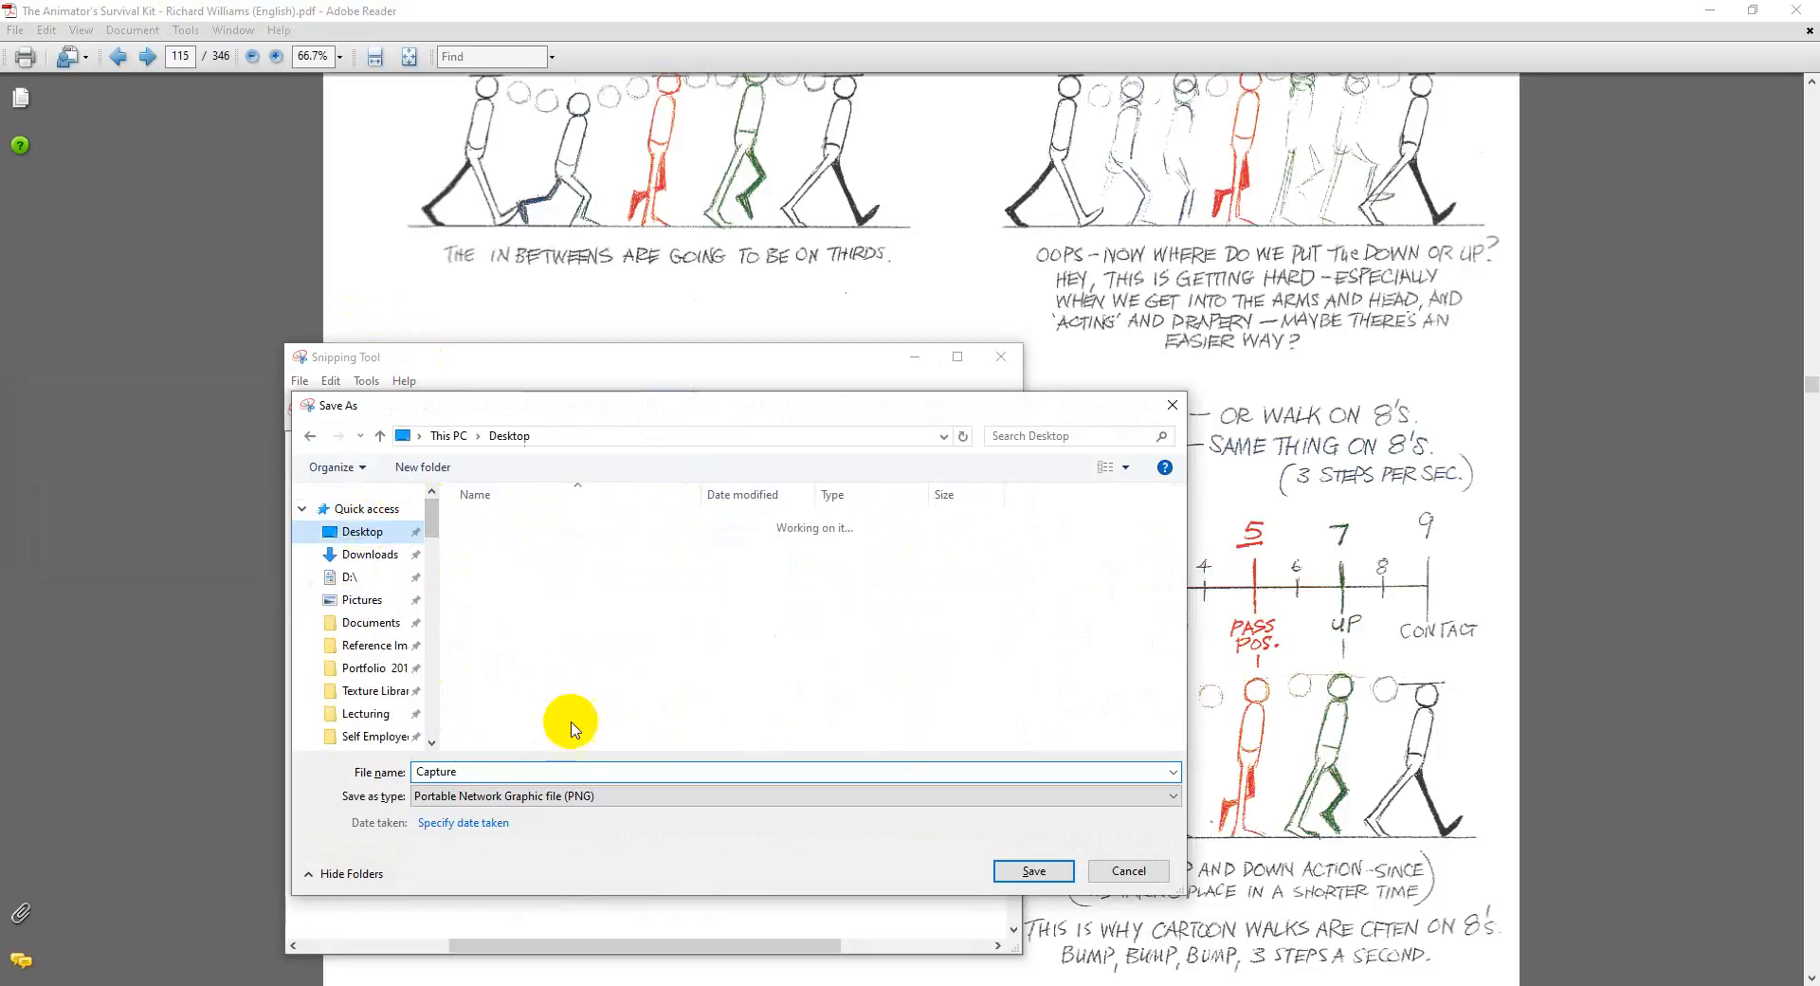
pyautogui.click(474, 773)
pyautogui.write('Re')
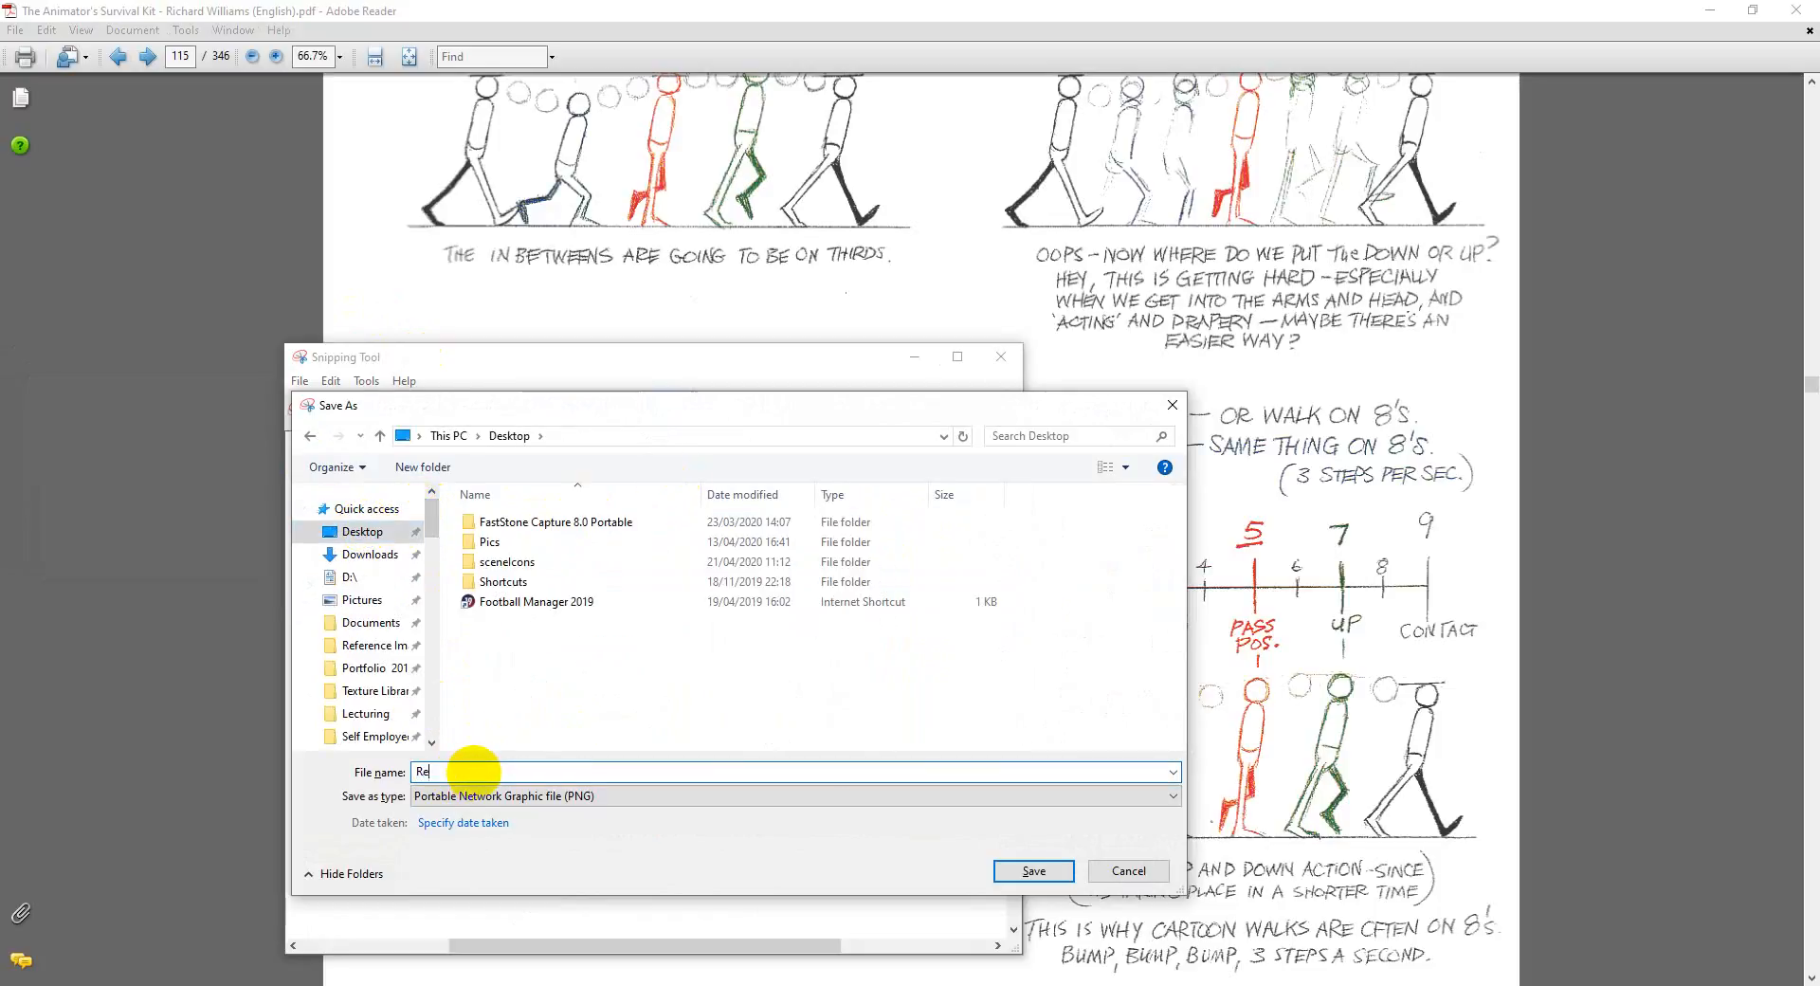
pyautogui.write('f')
pyautogui.click(1035, 874)
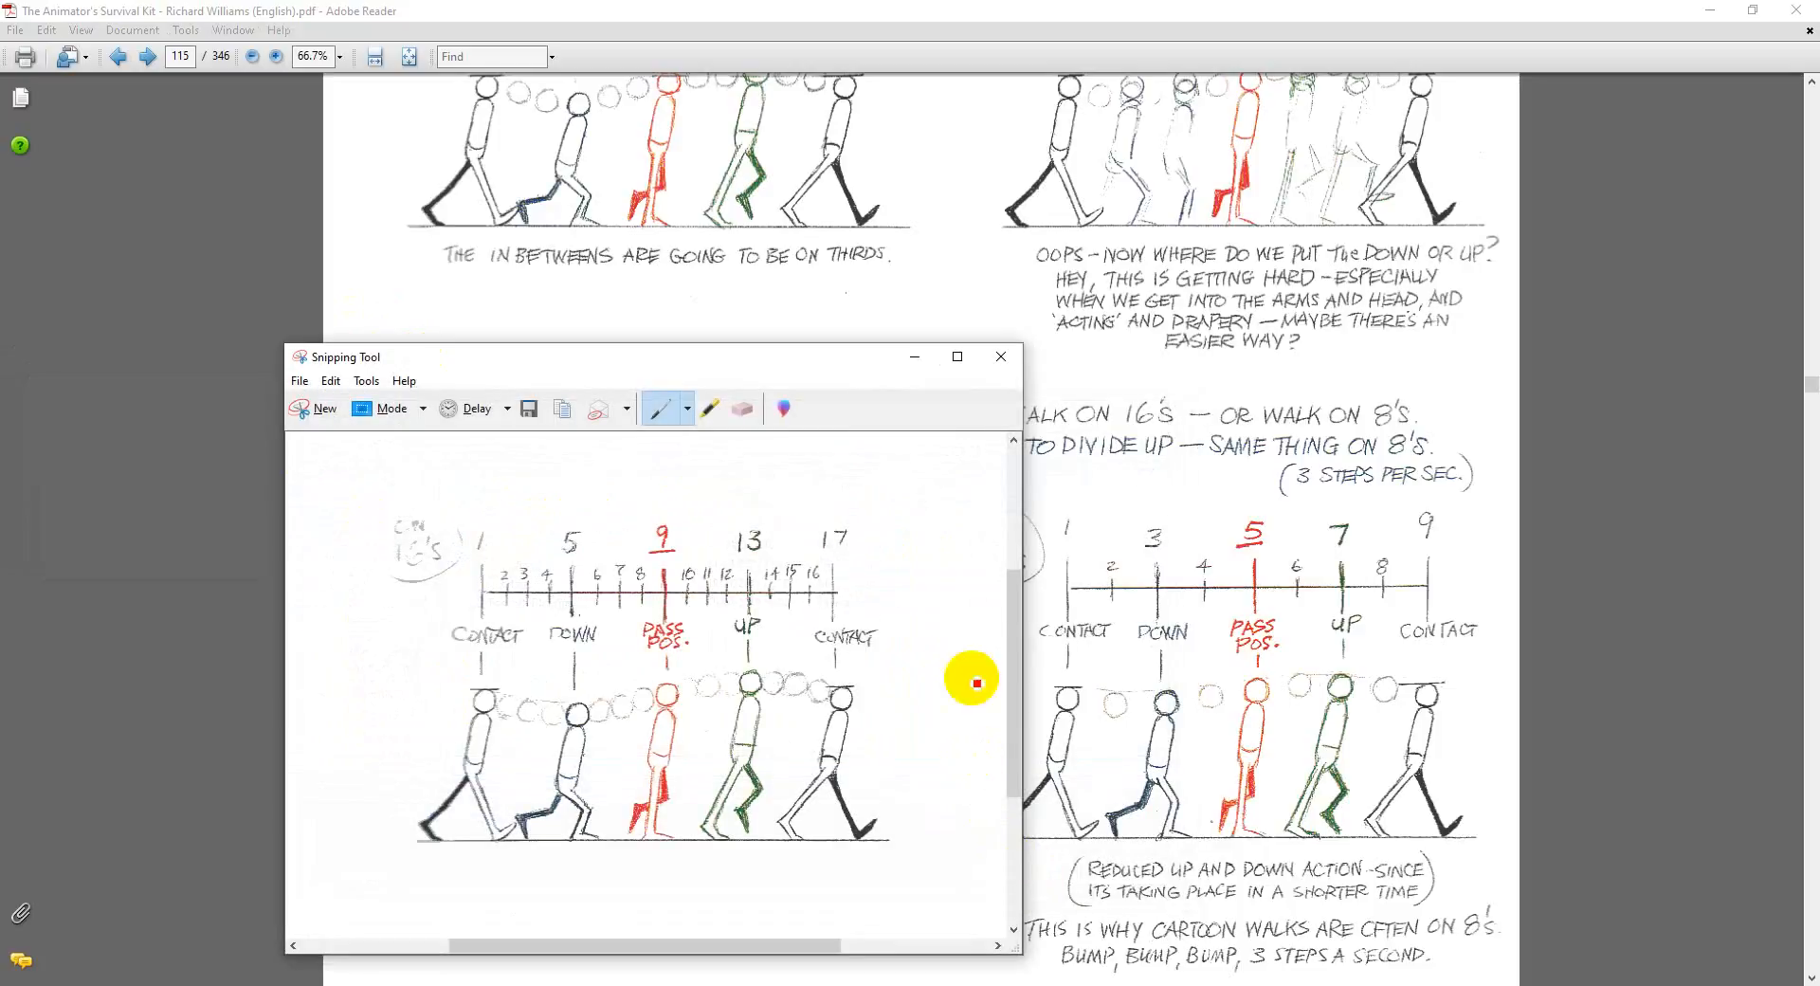
# Step: Close the Snipping Tool and clear the PDF and OpenToonz windows away to show the desktop
pyautogui.click(999, 356)
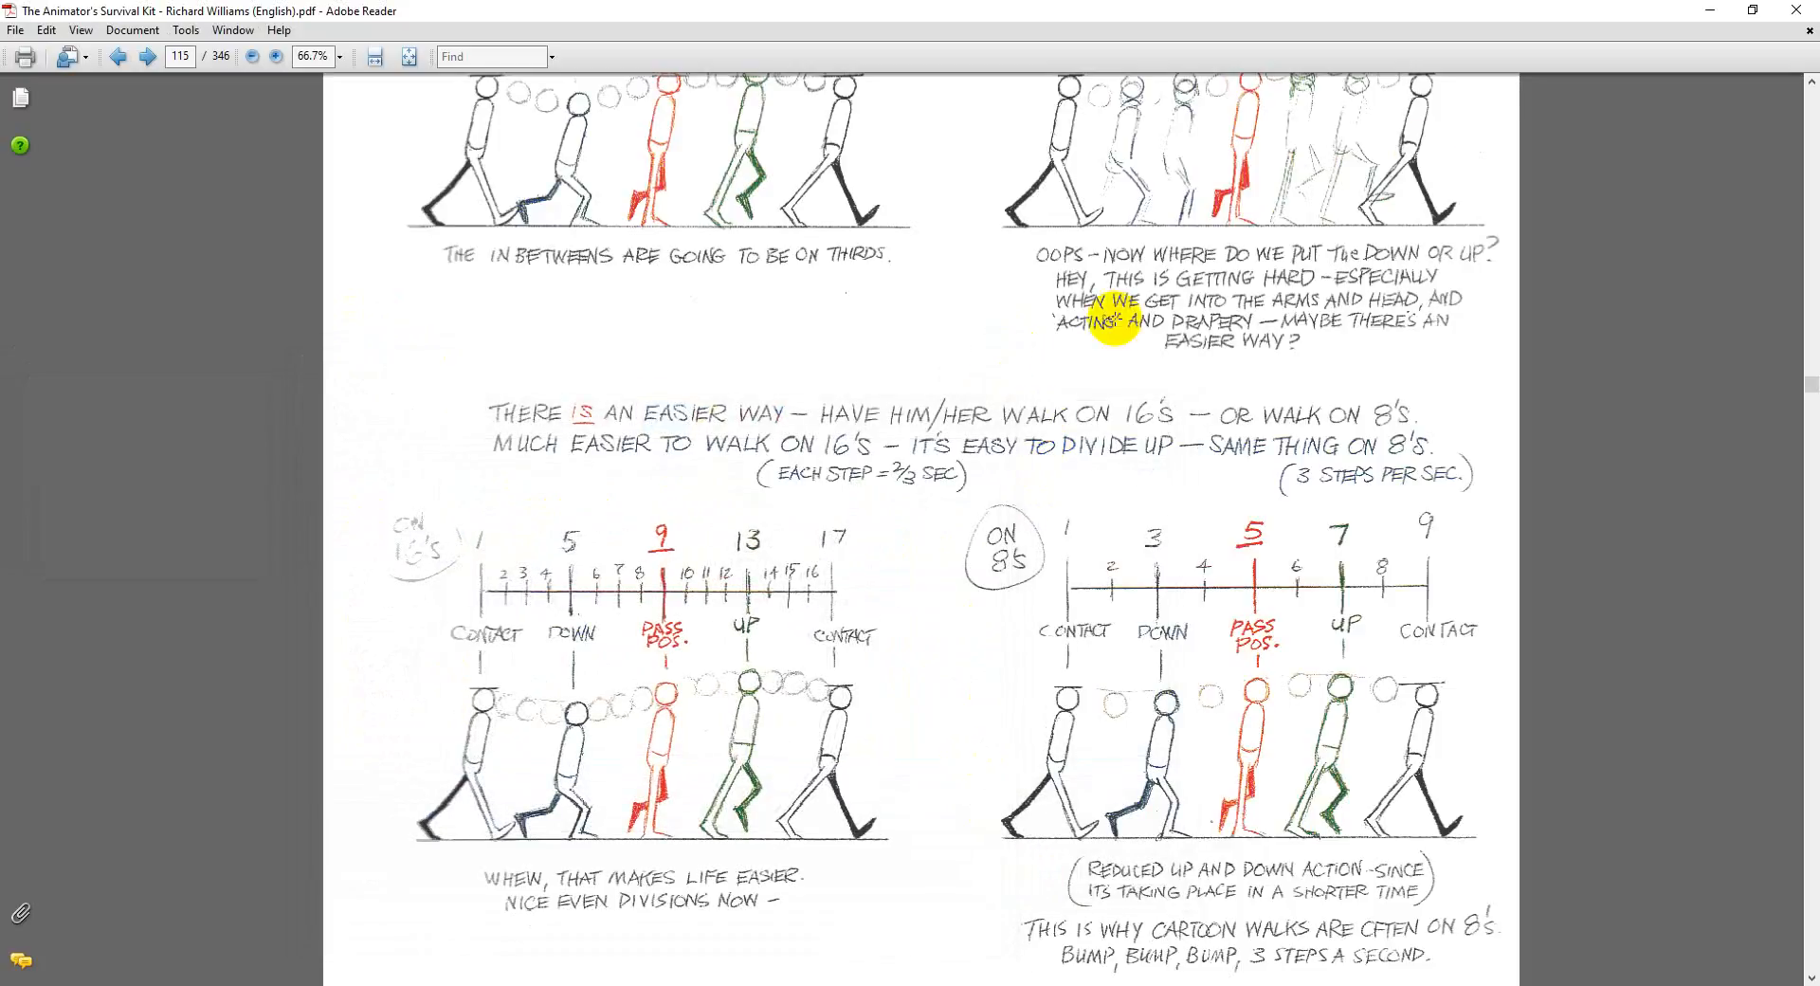
pyautogui.click(1712, 9)
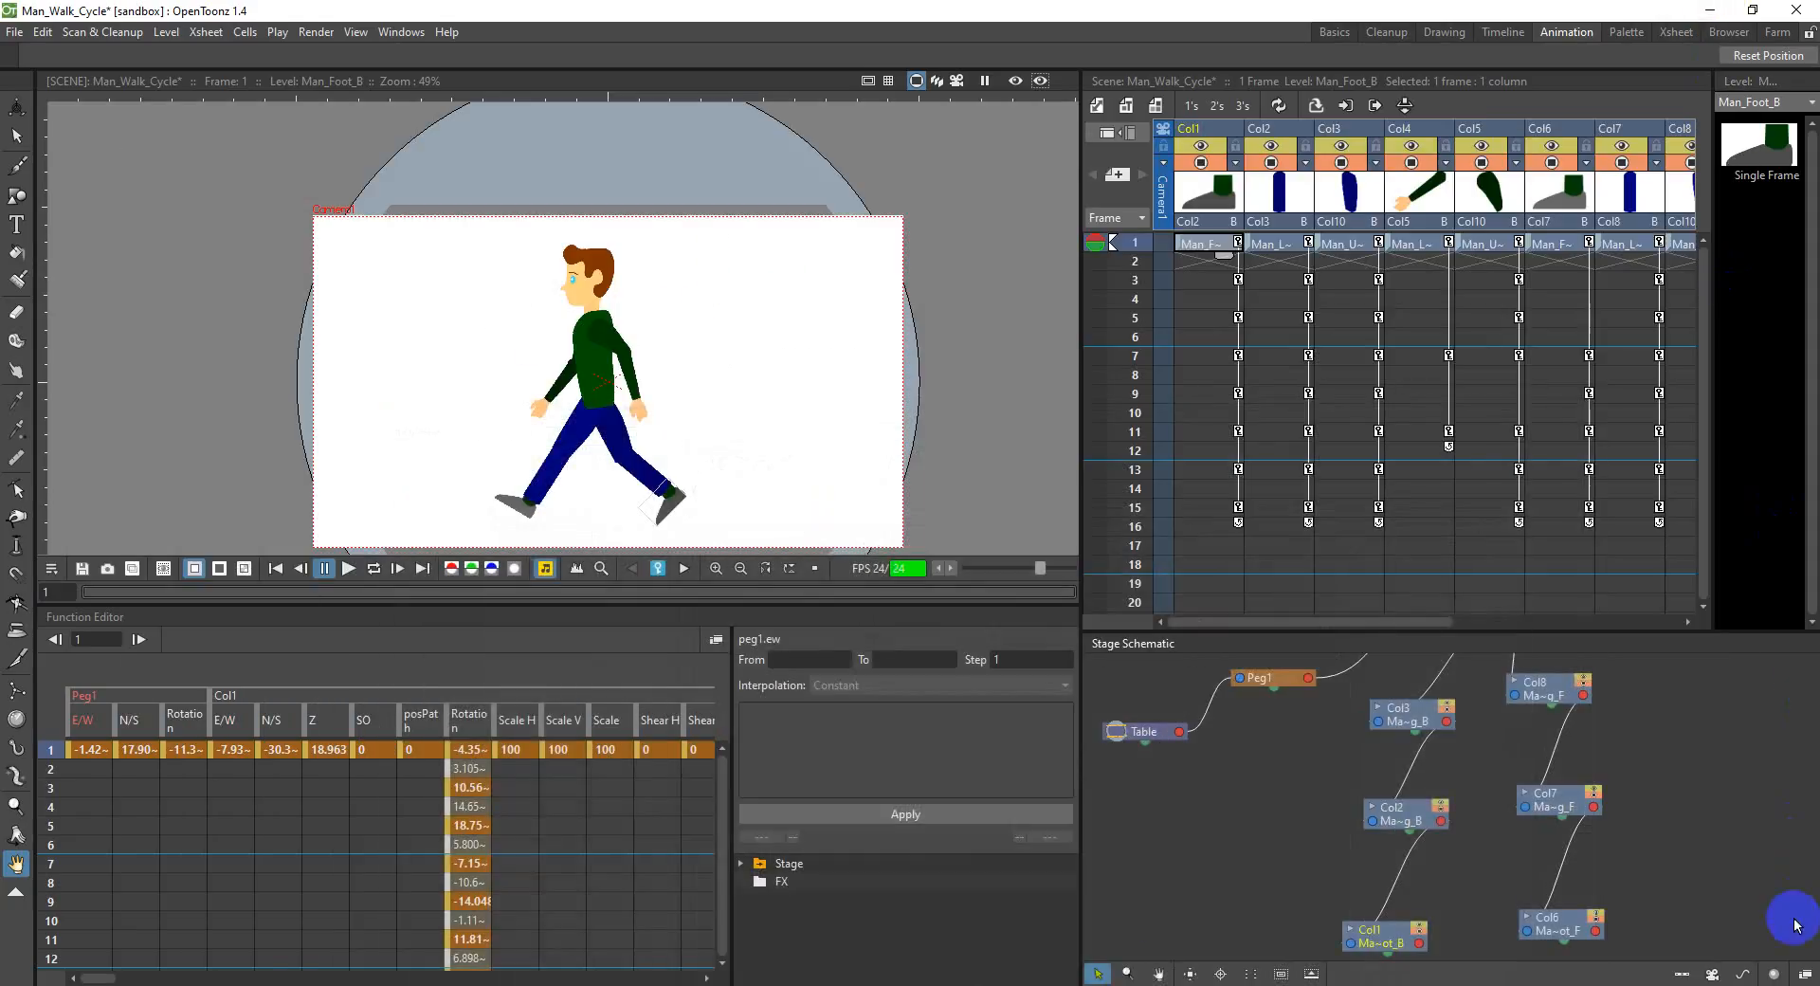
pyautogui.click(1817, 985)
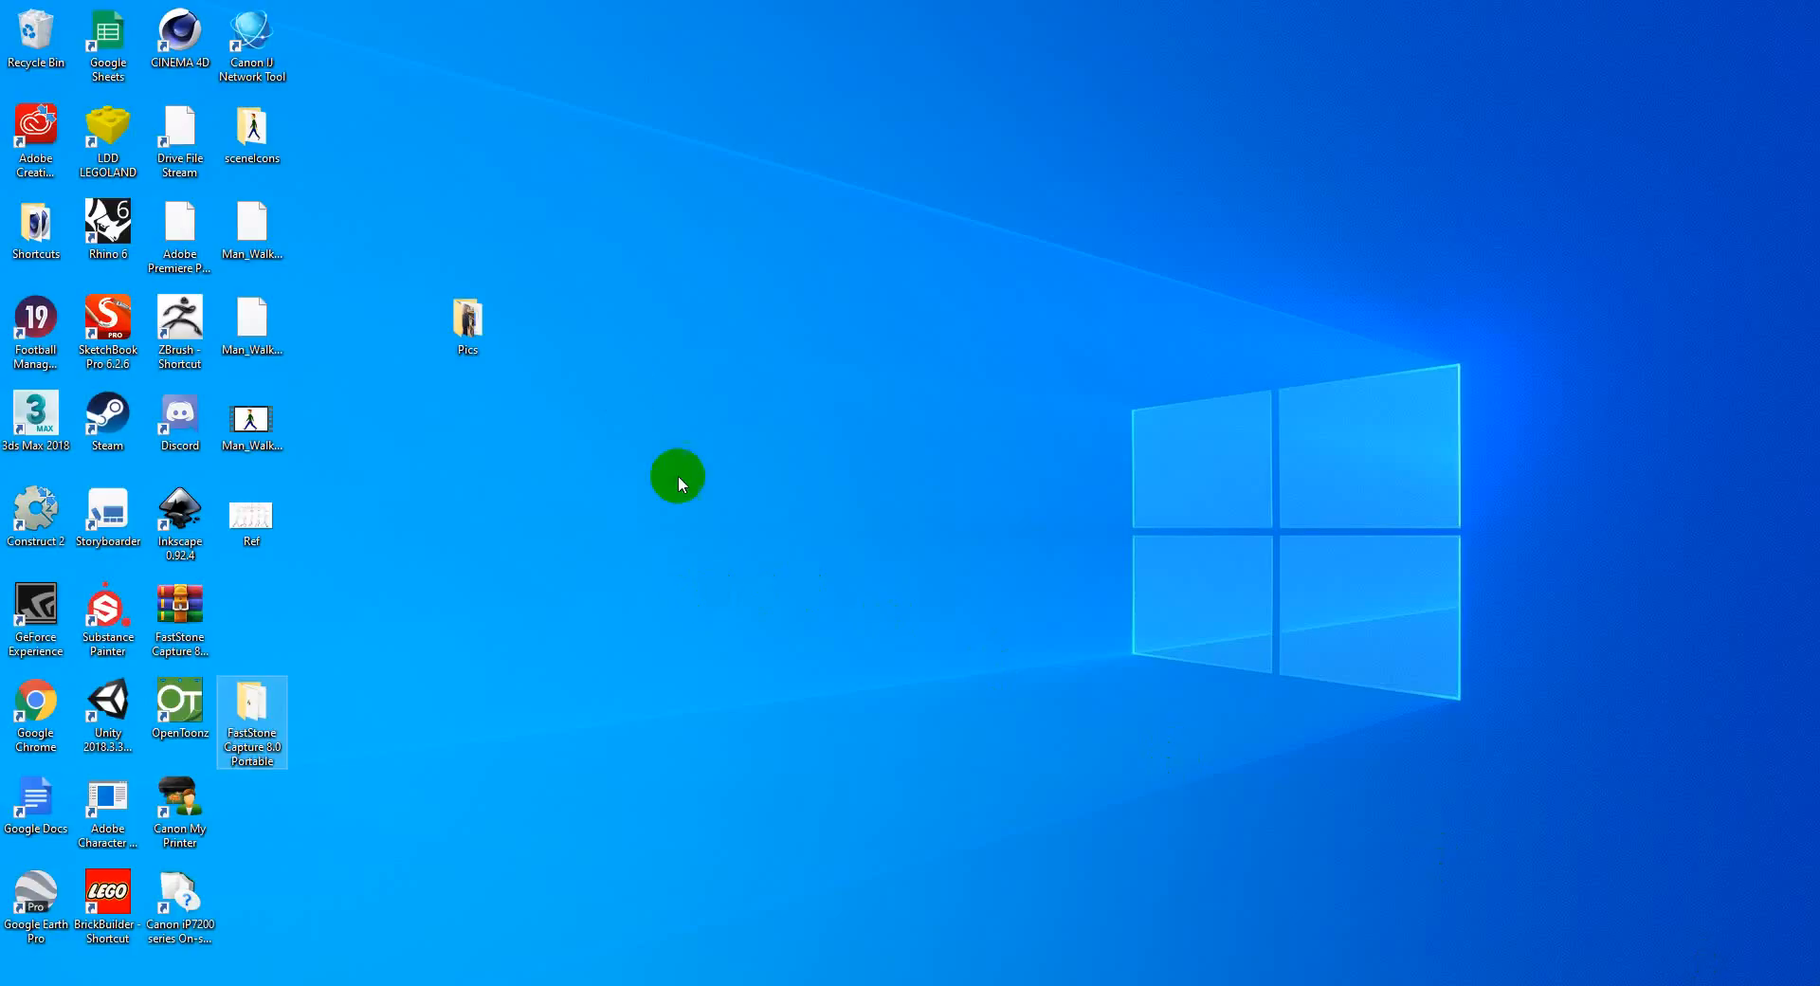
# Step: Import Ref.PNG from the desktop into the OpenToonz walk cycle scene, keeping the existing file, and place its column after the last arm column
pyautogui.click(259, 513)
pyautogui.moveTo(246, 516); pyautogui.dragTo(703, 385)
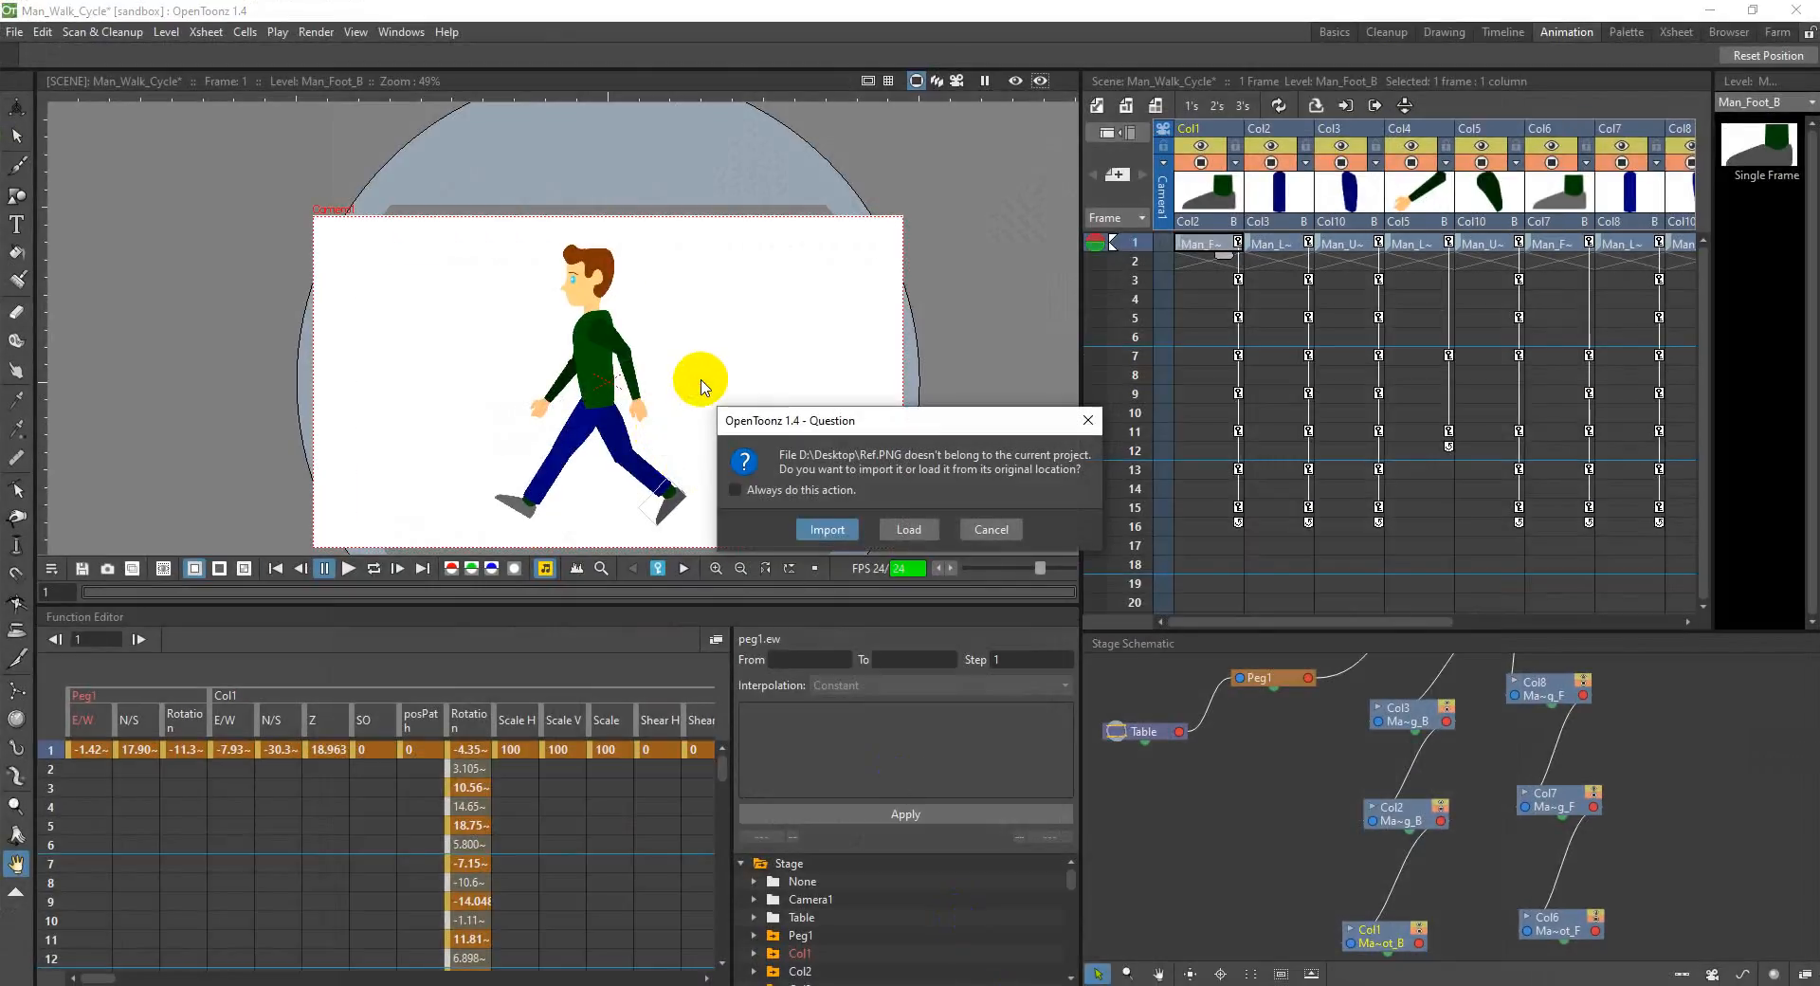
pyautogui.click(851, 544)
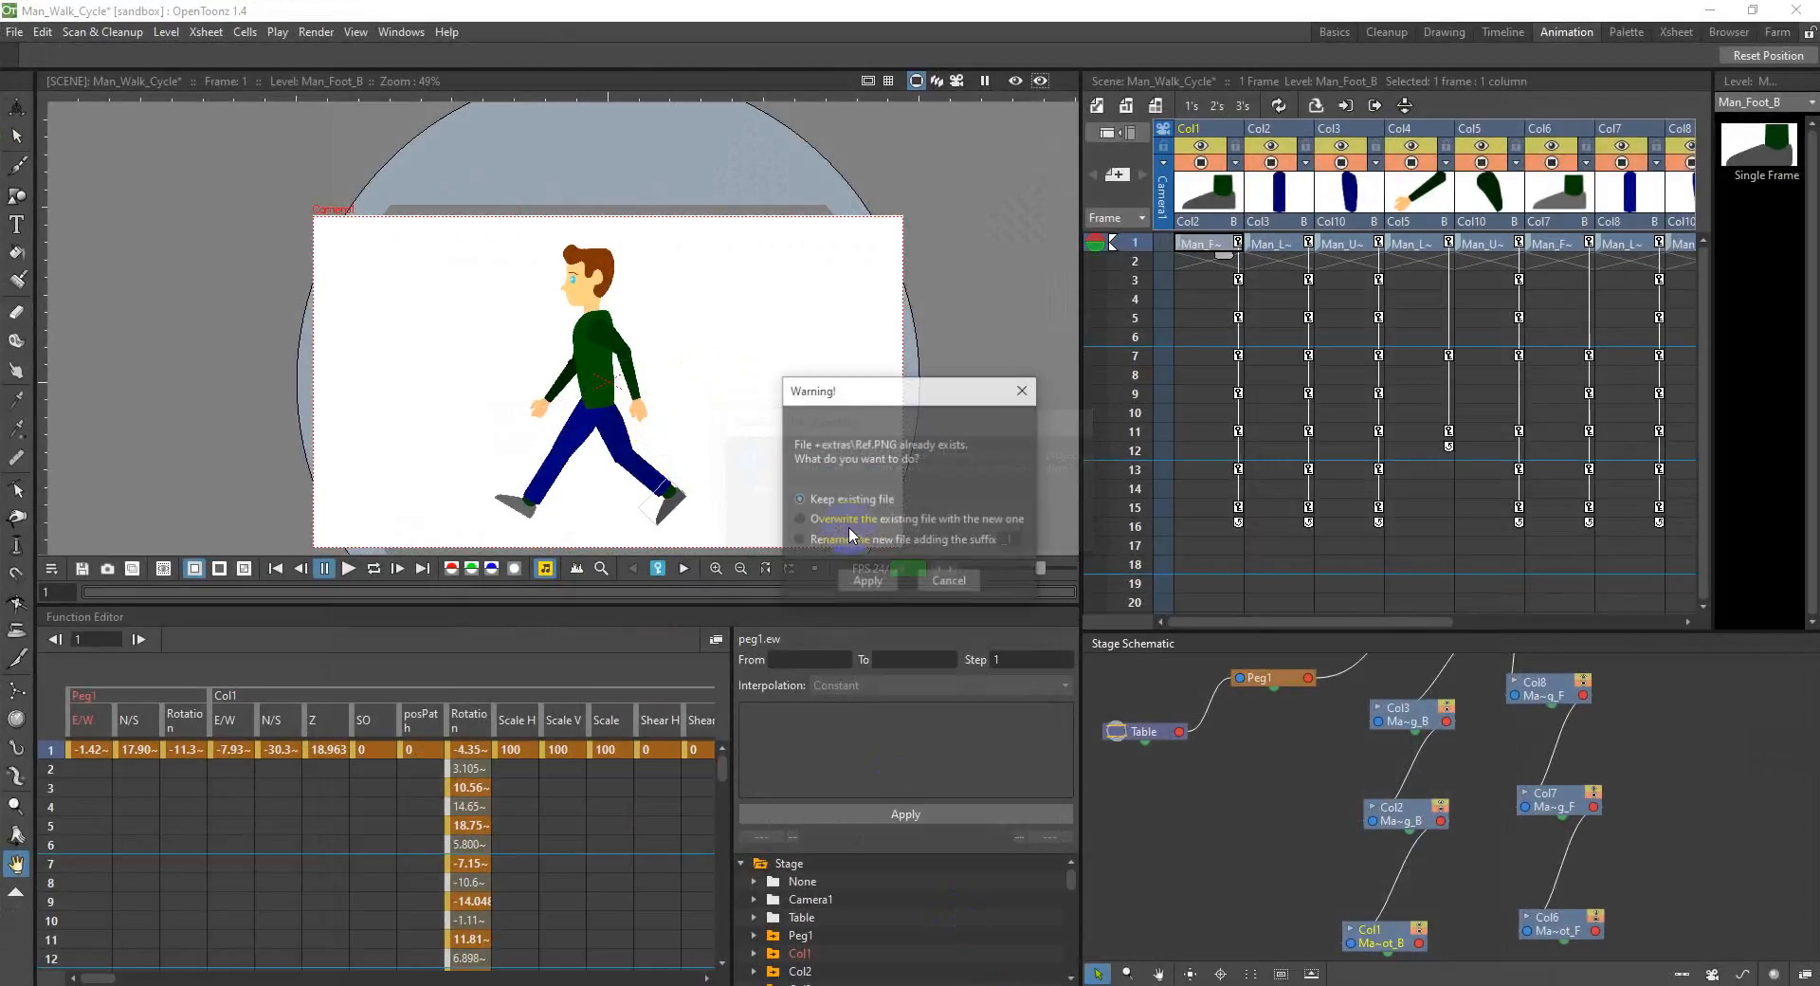
pyautogui.click(868, 587)
pyautogui.click(1543, 454)
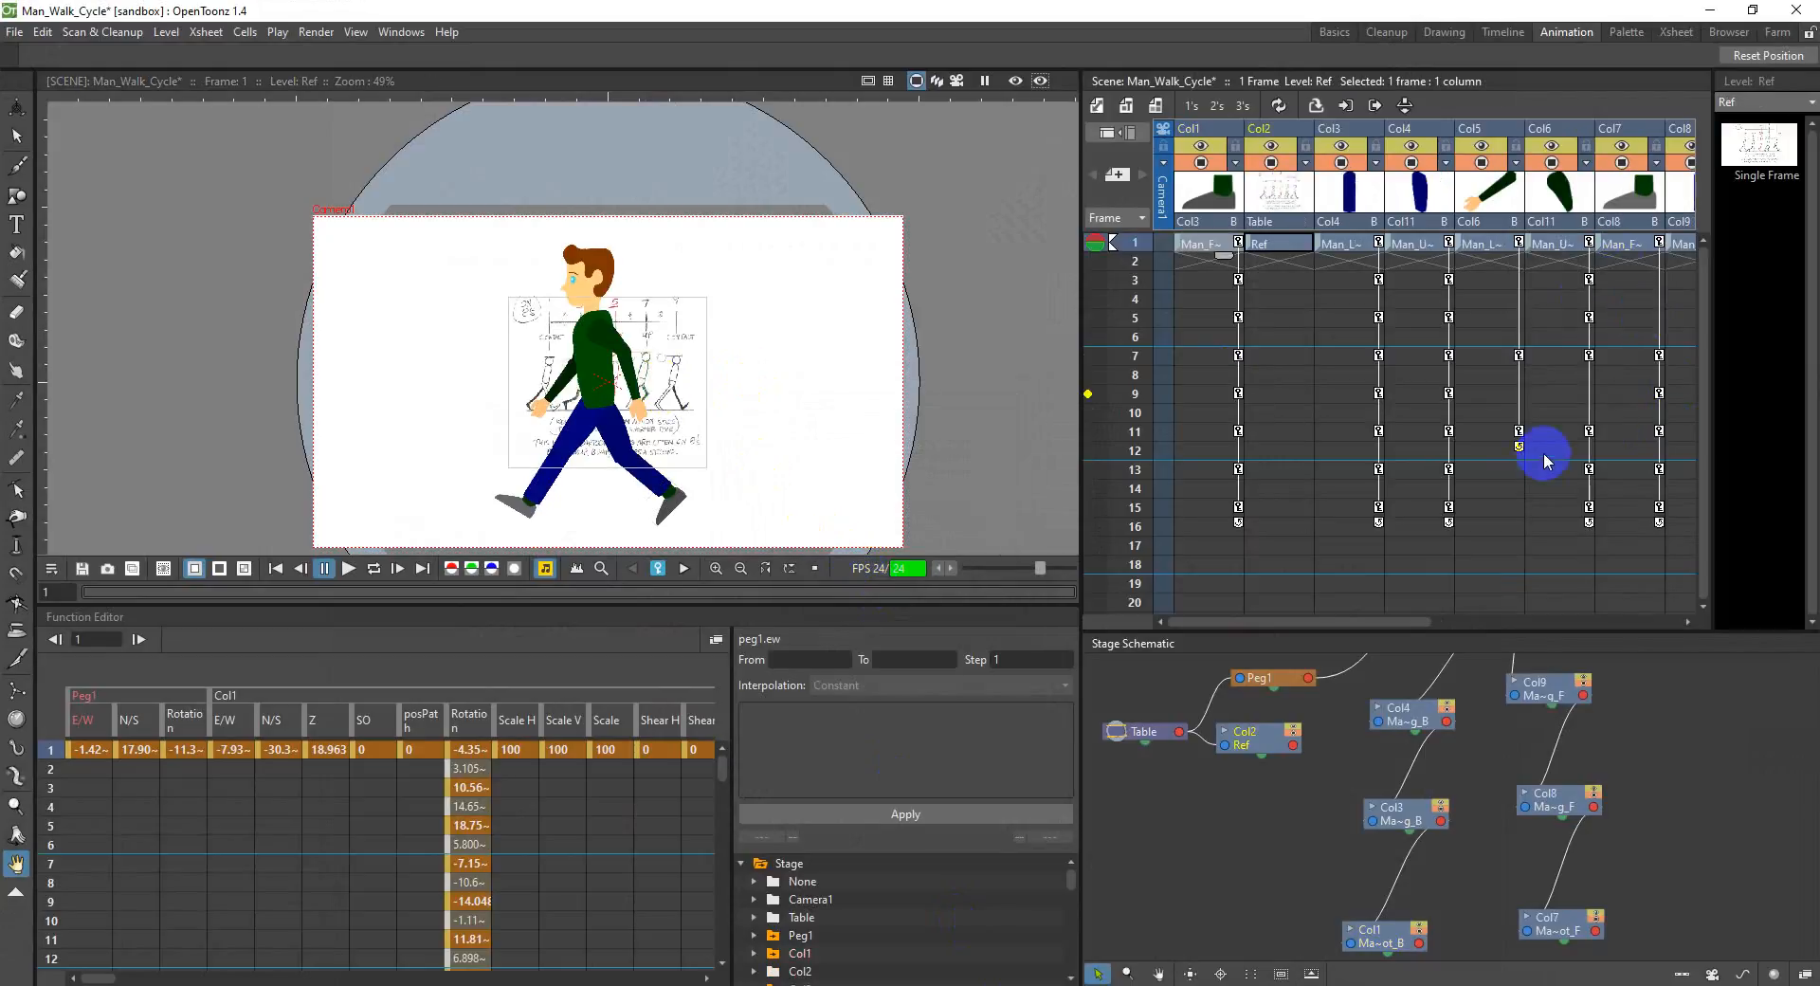
pyautogui.moveTo(1312, 196); pyautogui.dragTo(1516, 142)
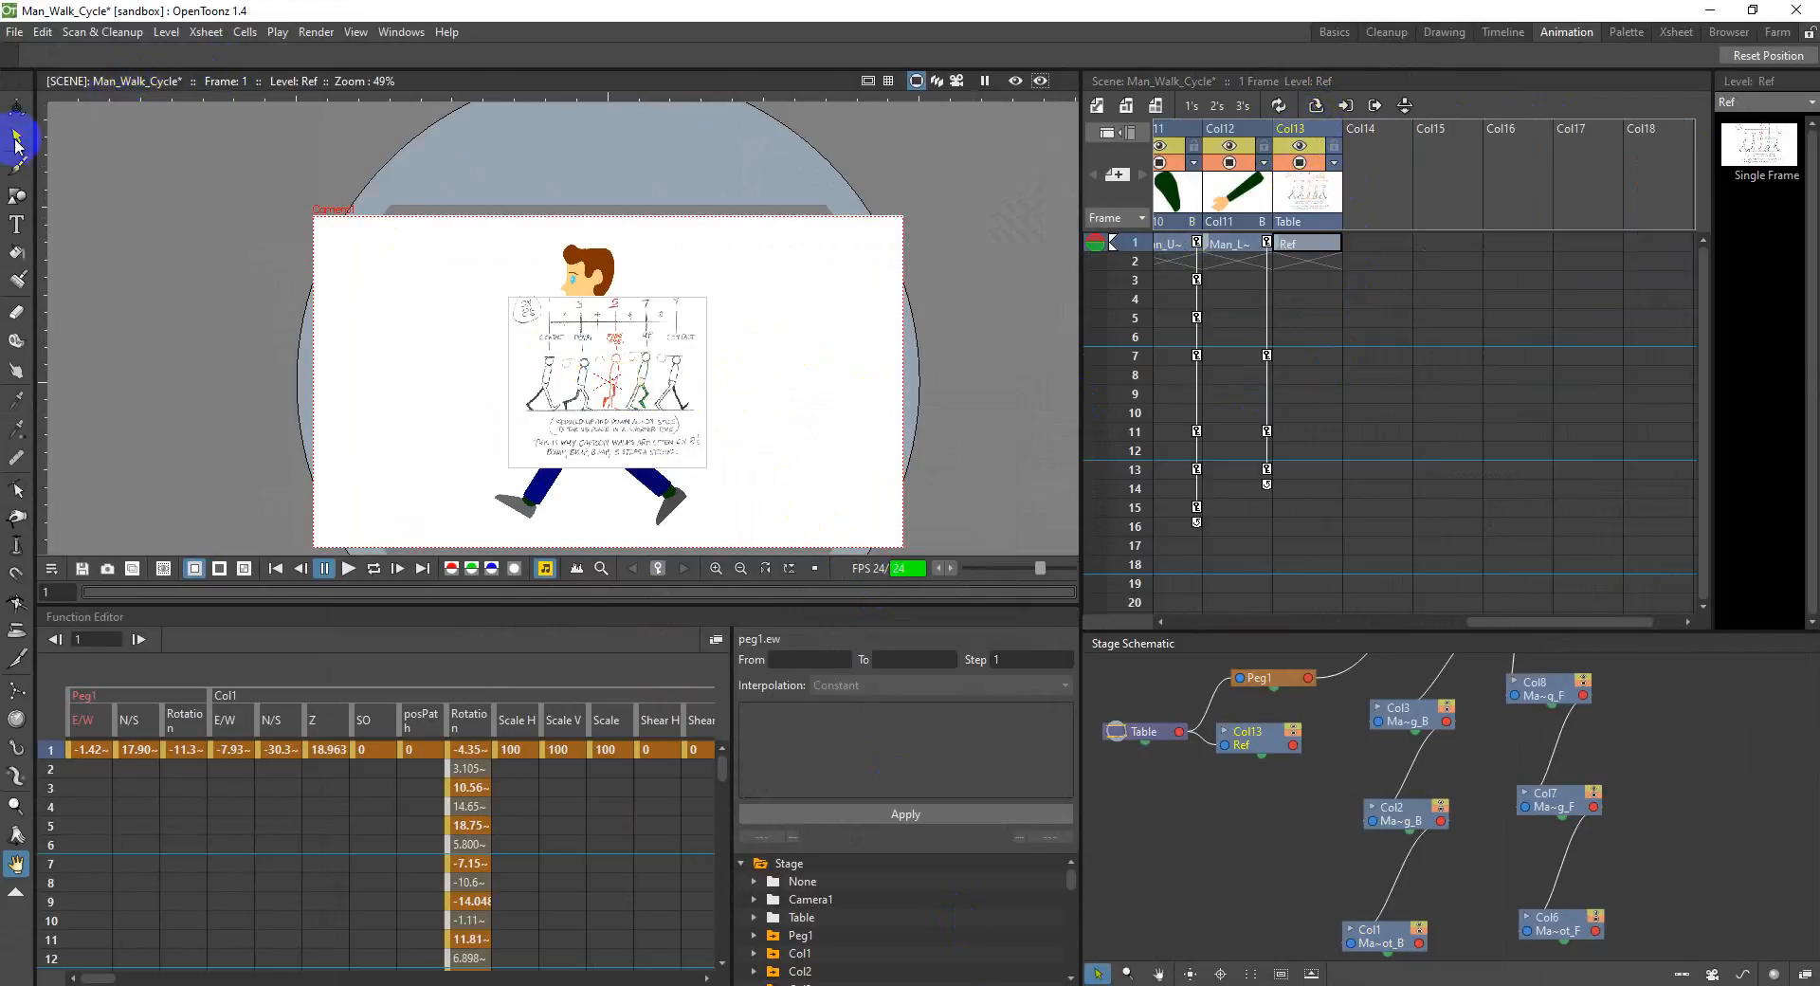
# Step: Scale the Ref chart image up globally to about 219% with the Animate tool
pyautogui.click(15, 110)
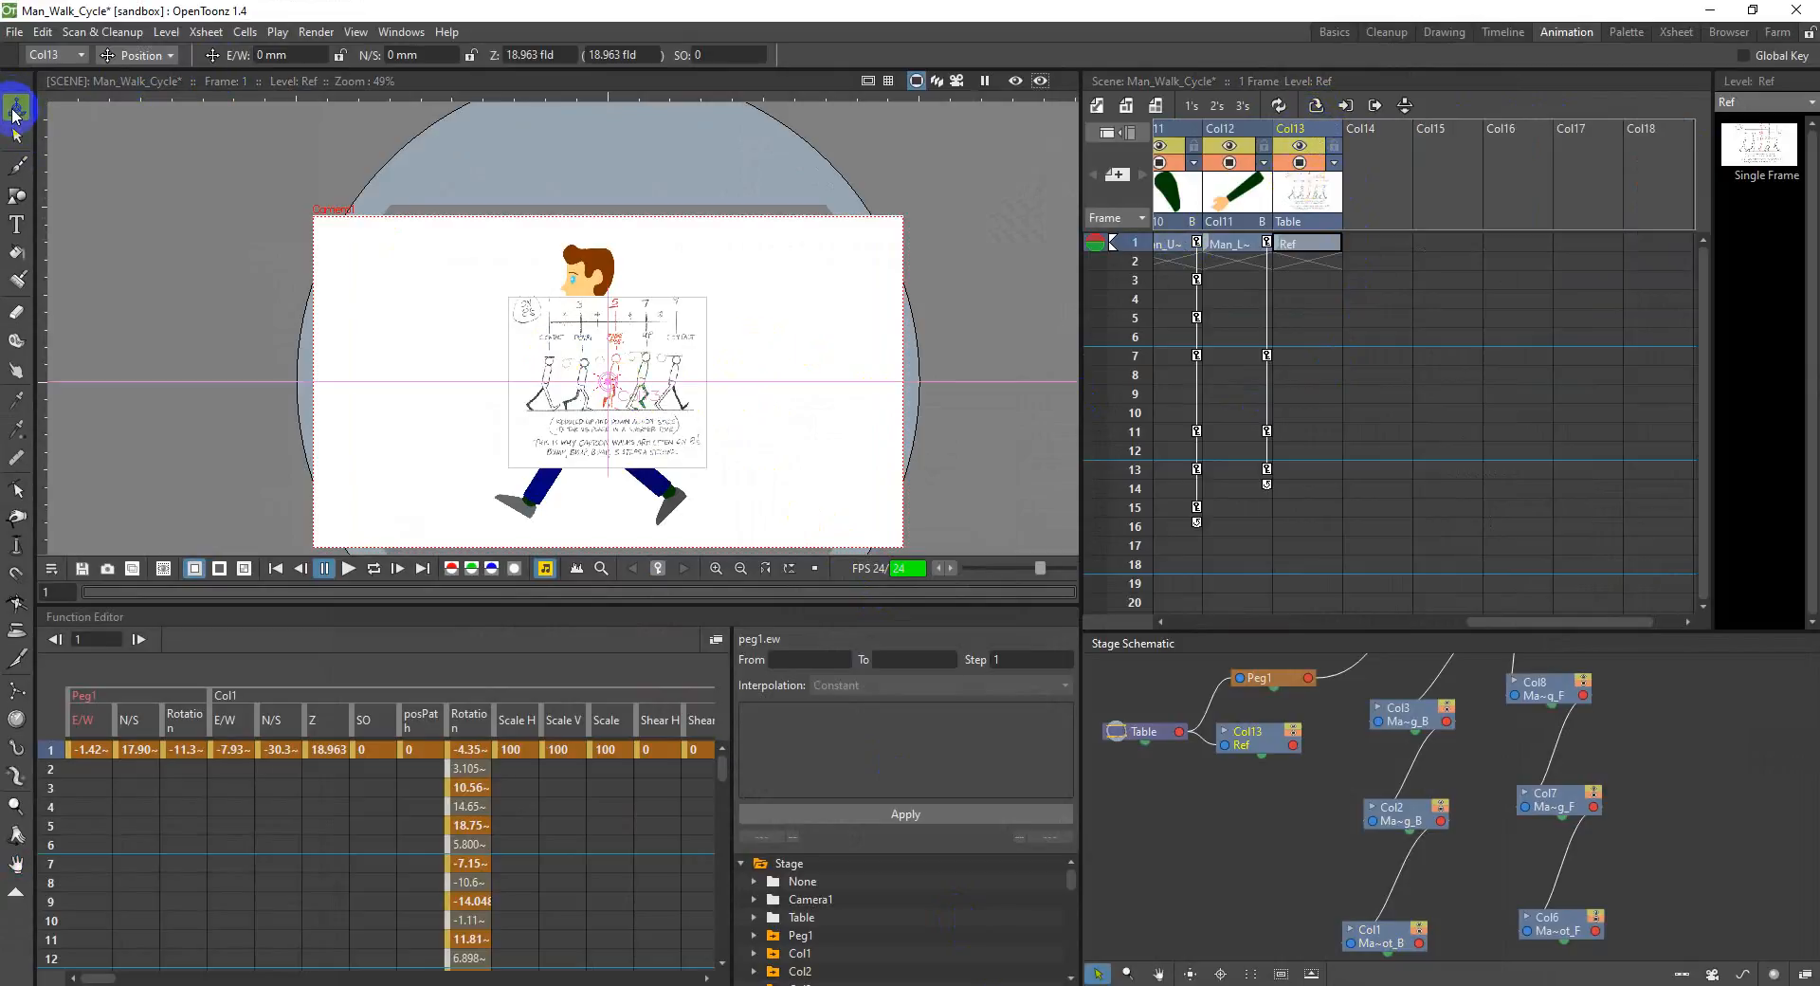
pyautogui.click(136, 55)
pyautogui.click(128, 121)
pyautogui.moveTo(528, 333)
pyautogui.mouseDown()
pyautogui.moveTo(560, 341)
pyautogui.moveTo(545, 322)
pyautogui.mouseUp()
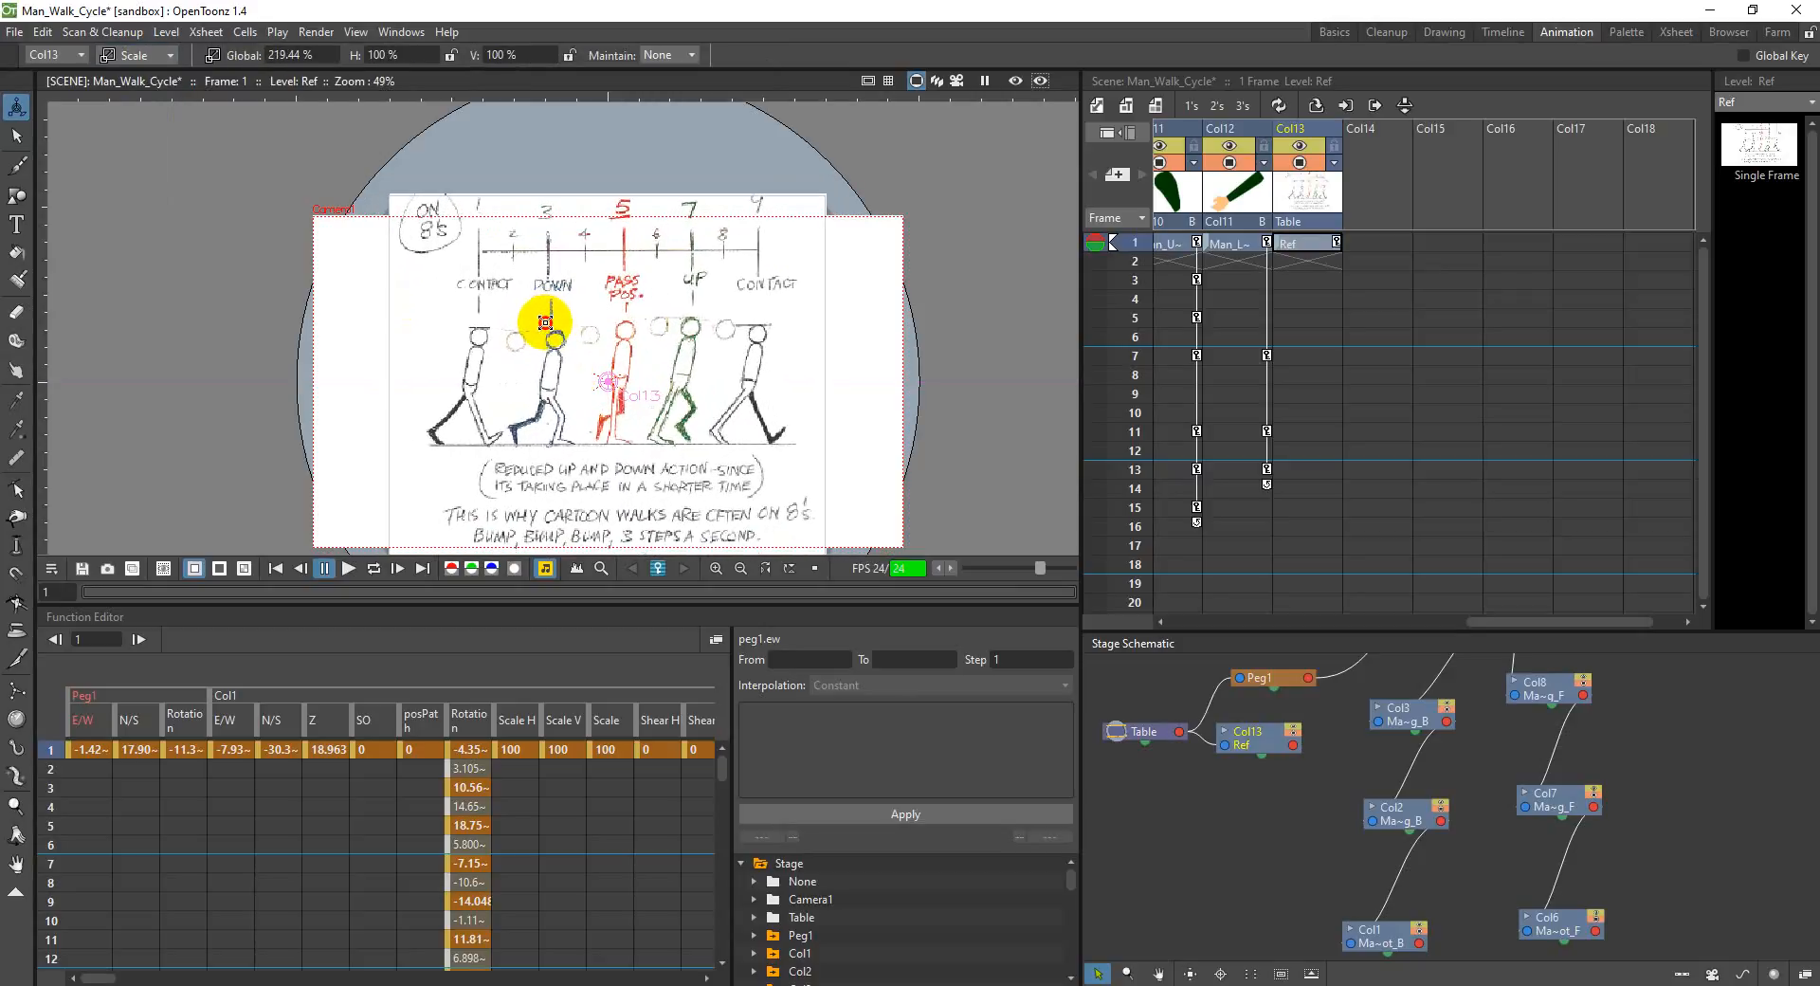
# Step: Move the Ref chart outside the camera frame to about -423 mm E/W and -5 mm N/S, and enlarge the viewer area
pyautogui.click(136, 55)
pyautogui.click(128, 79)
pyautogui.moveTo(406, 318); pyautogui.dragTo(41, 349)
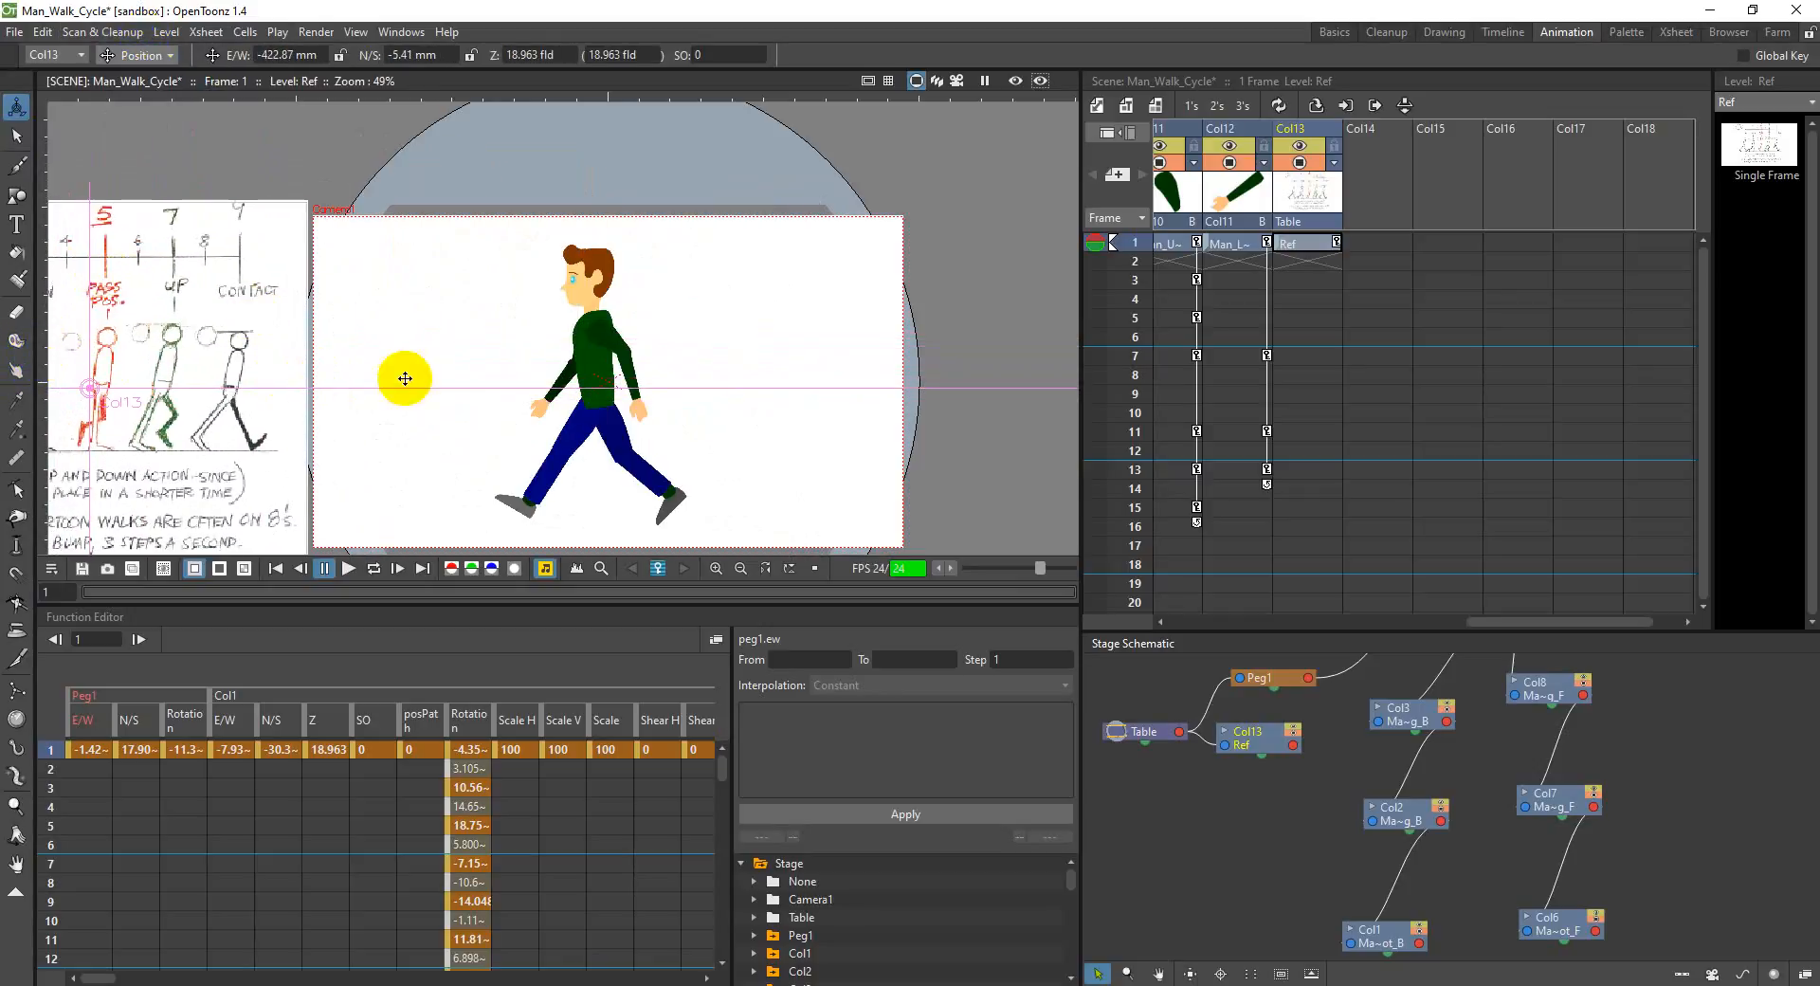
pyautogui.moveTo(390, 417)
pyautogui.mouseDown()
pyautogui.moveTo(605, 361)
pyautogui.moveTo(557, 357)
pyautogui.mouseUp()
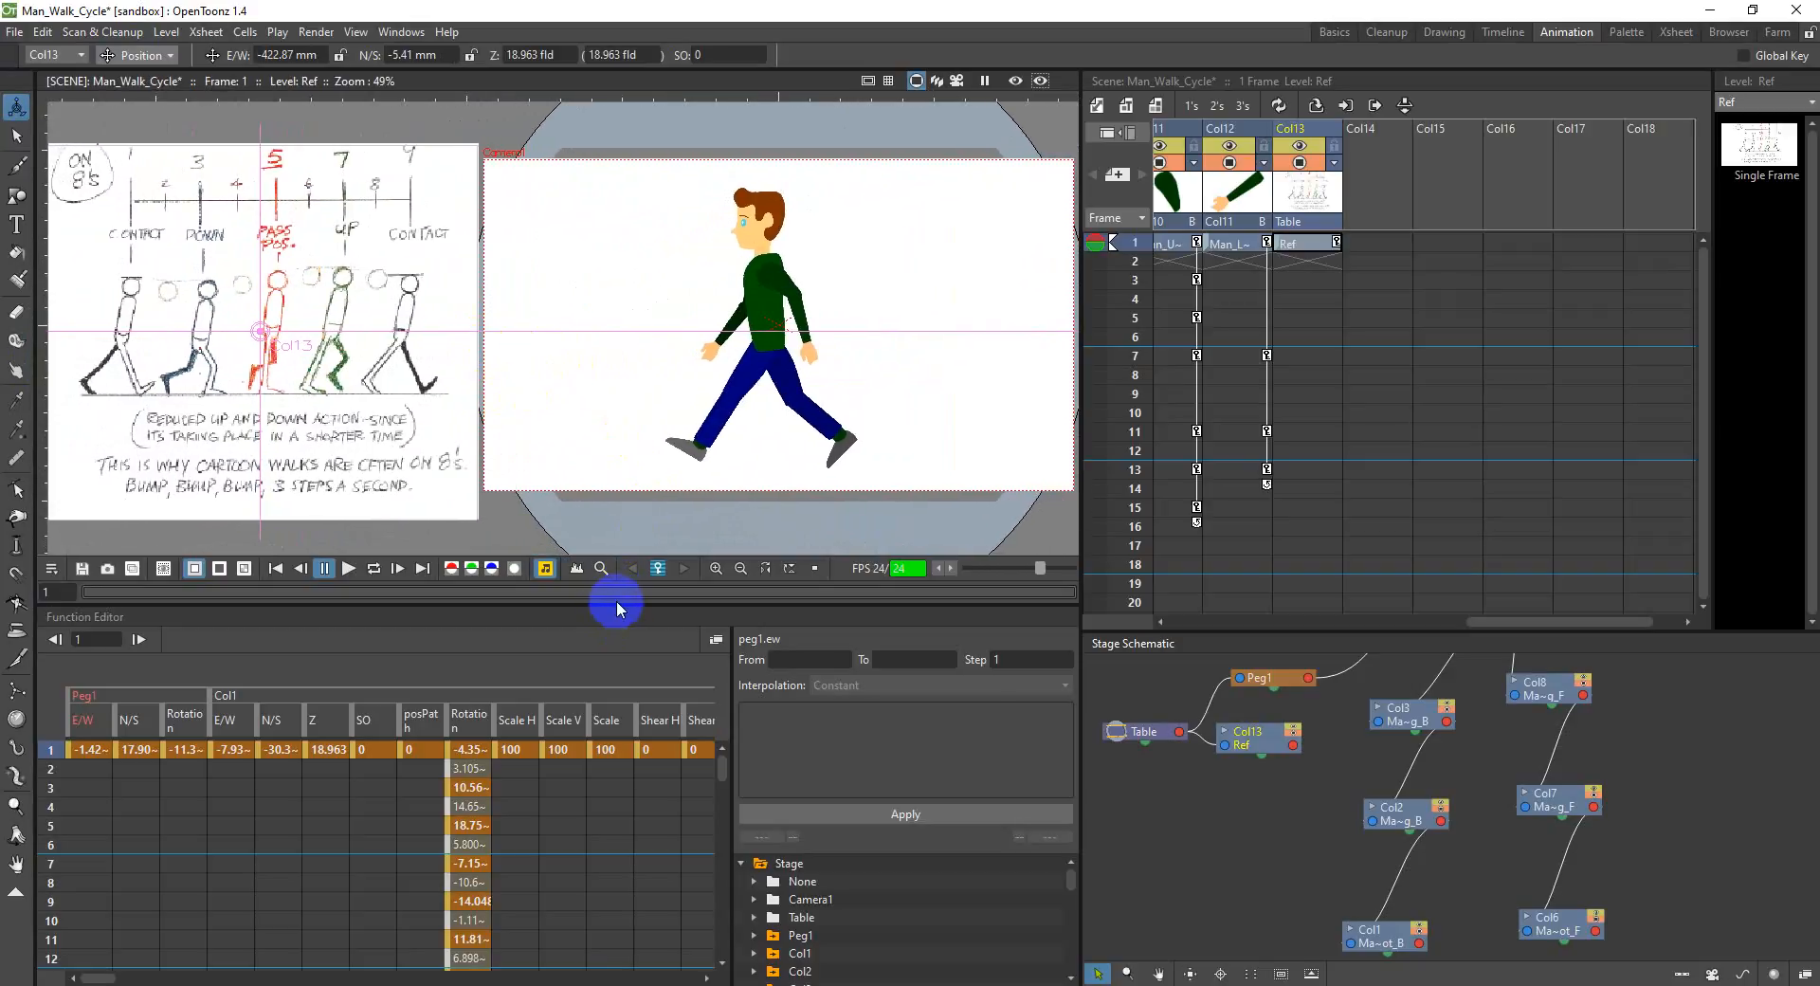
pyautogui.moveTo(616, 603); pyautogui.dragTo(616, 703)
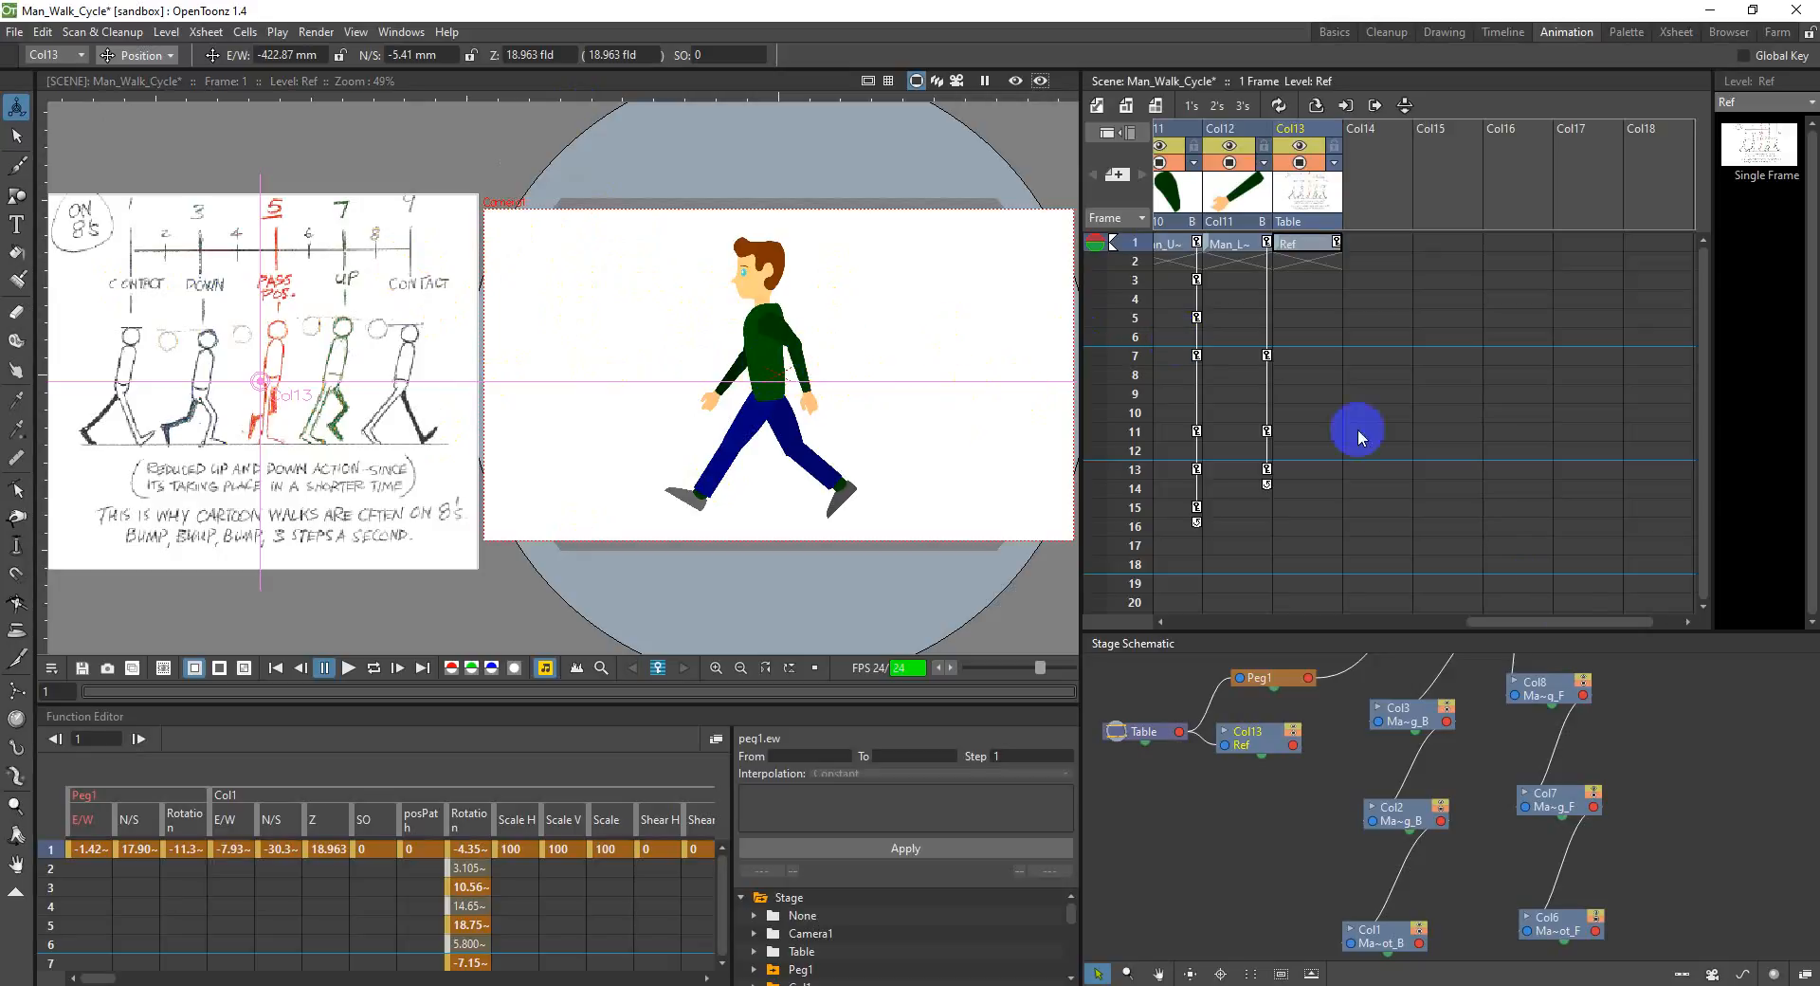
pyautogui.moveTo(1556, 621); pyautogui.dragTo(1174, 641)
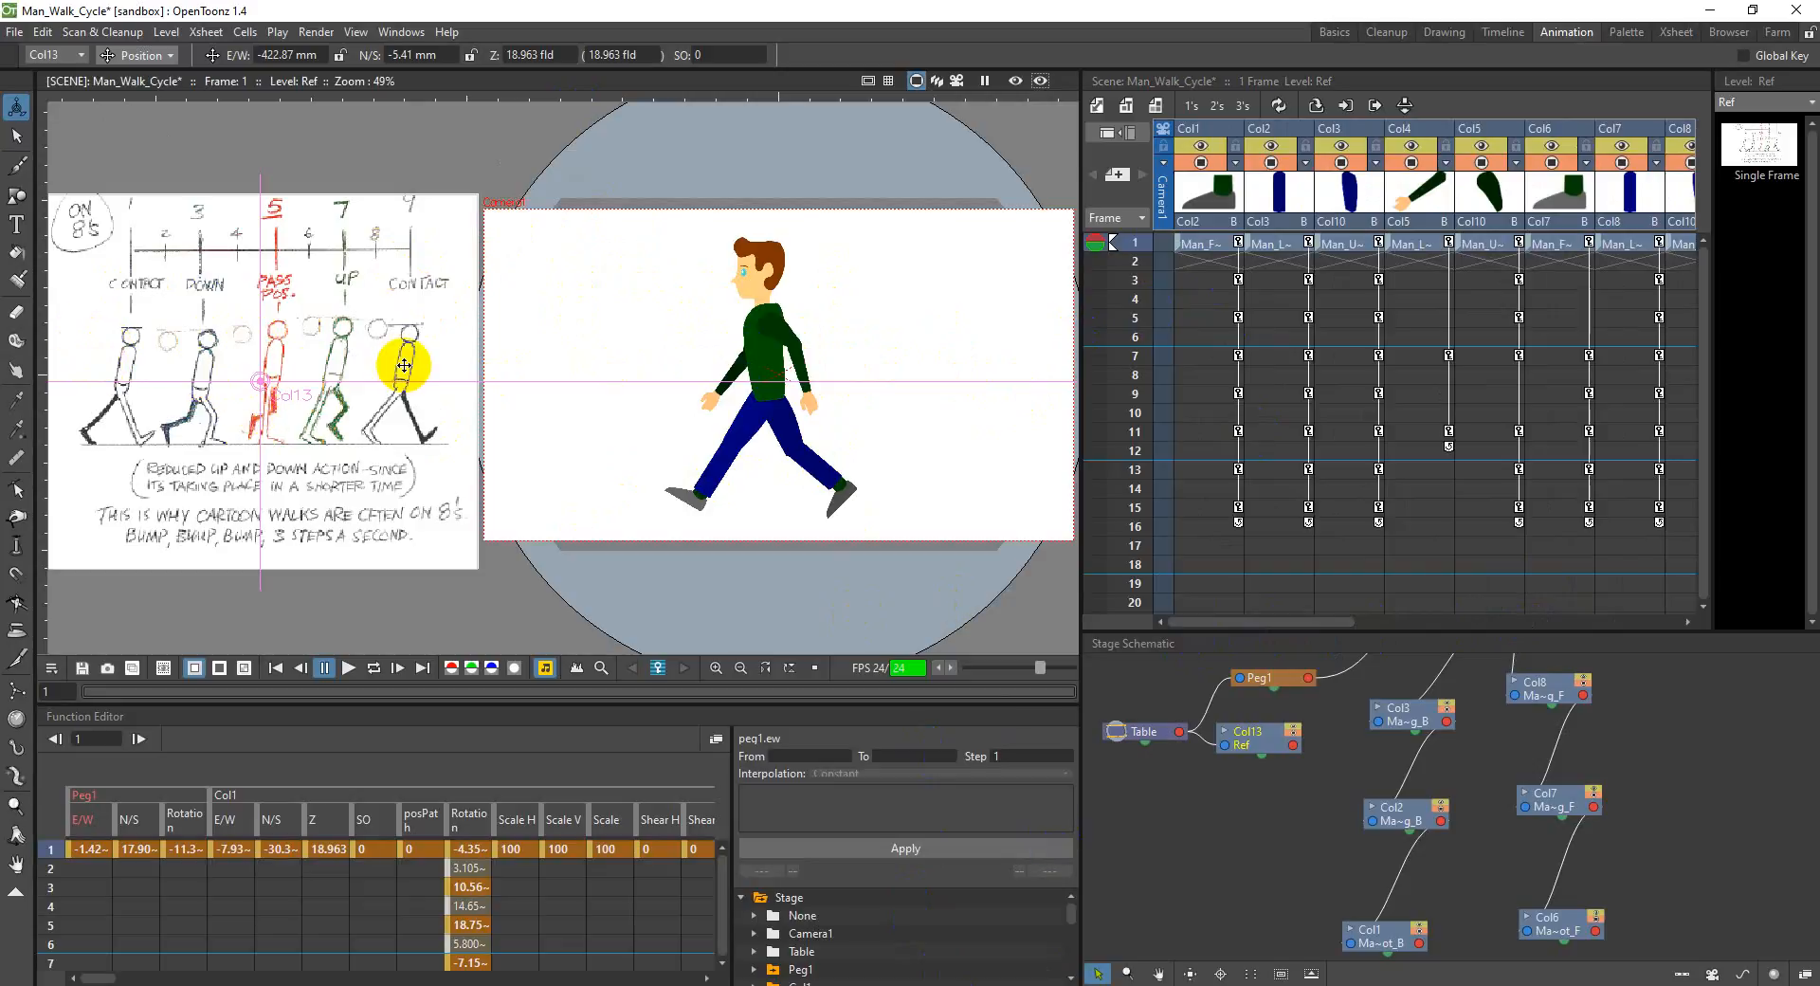
# Step: Switch to Adobe Reader and examine the contact, down, passing and up poses on book page 108 at 50% zoom
pyautogui.hotkey('alt', 'Tab')
pyautogui.scroll(5, 894, 692)
pyautogui.scroll(15, 894, 691)
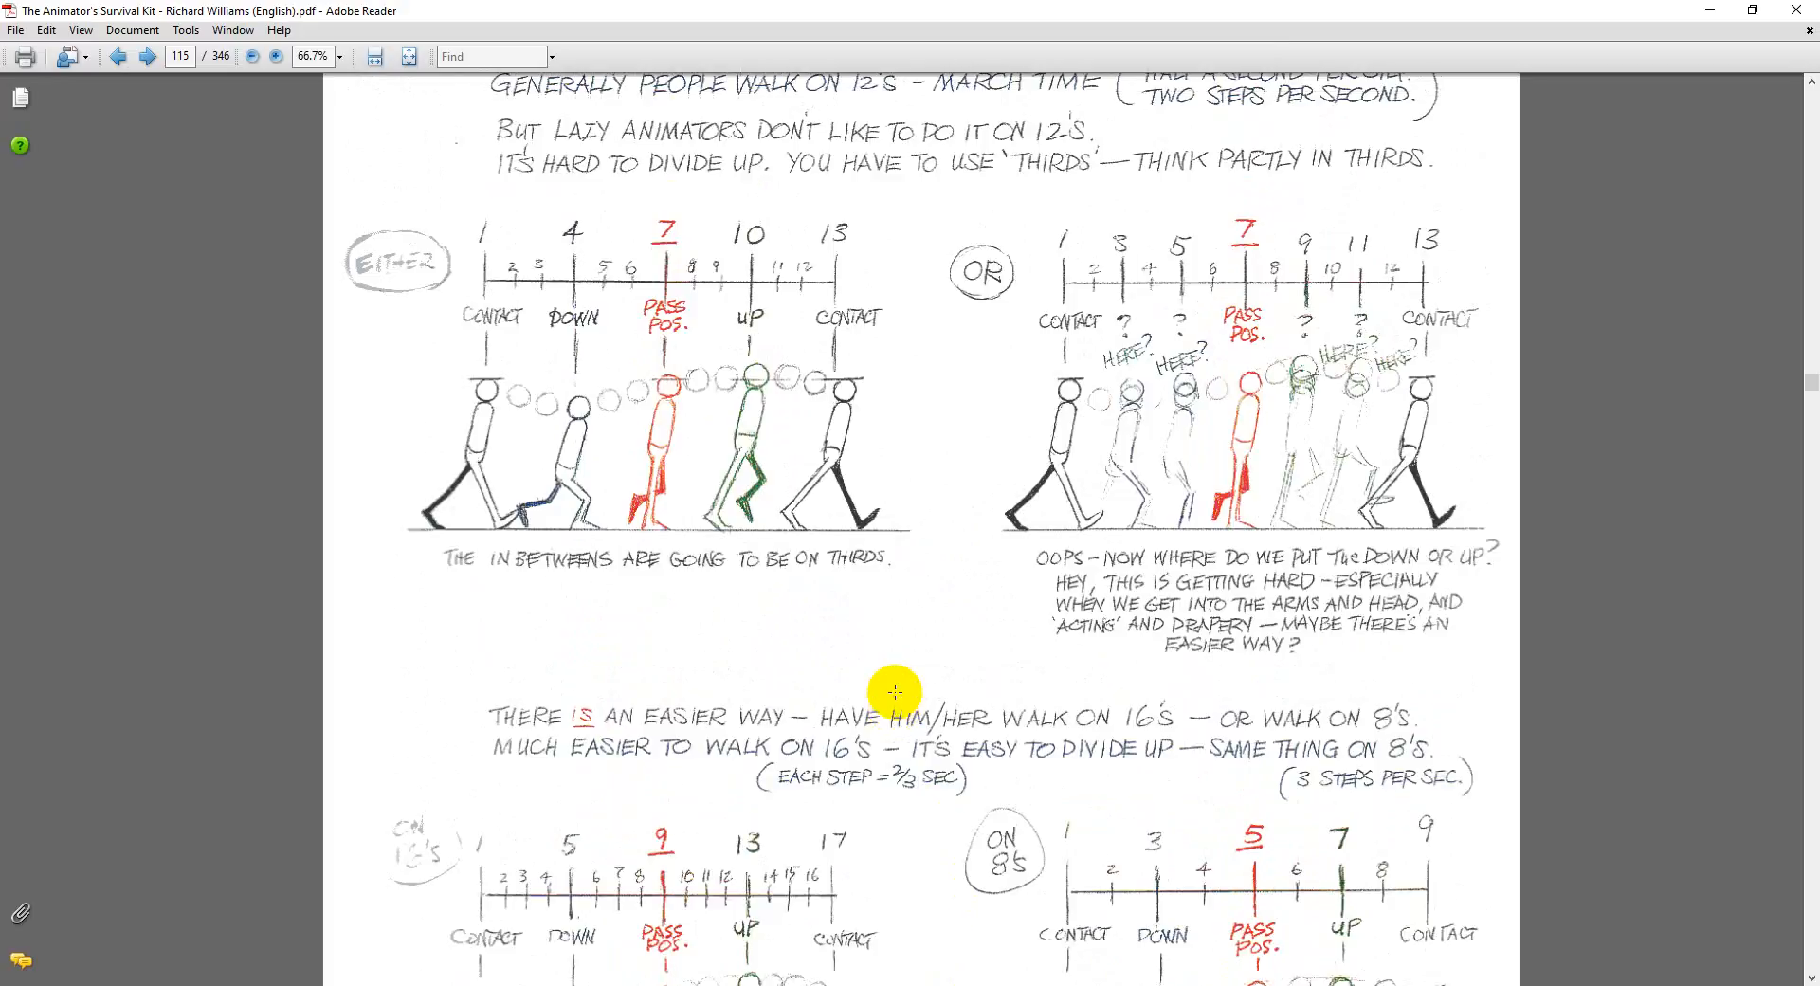
pyautogui.scroll(1, 910, 717)
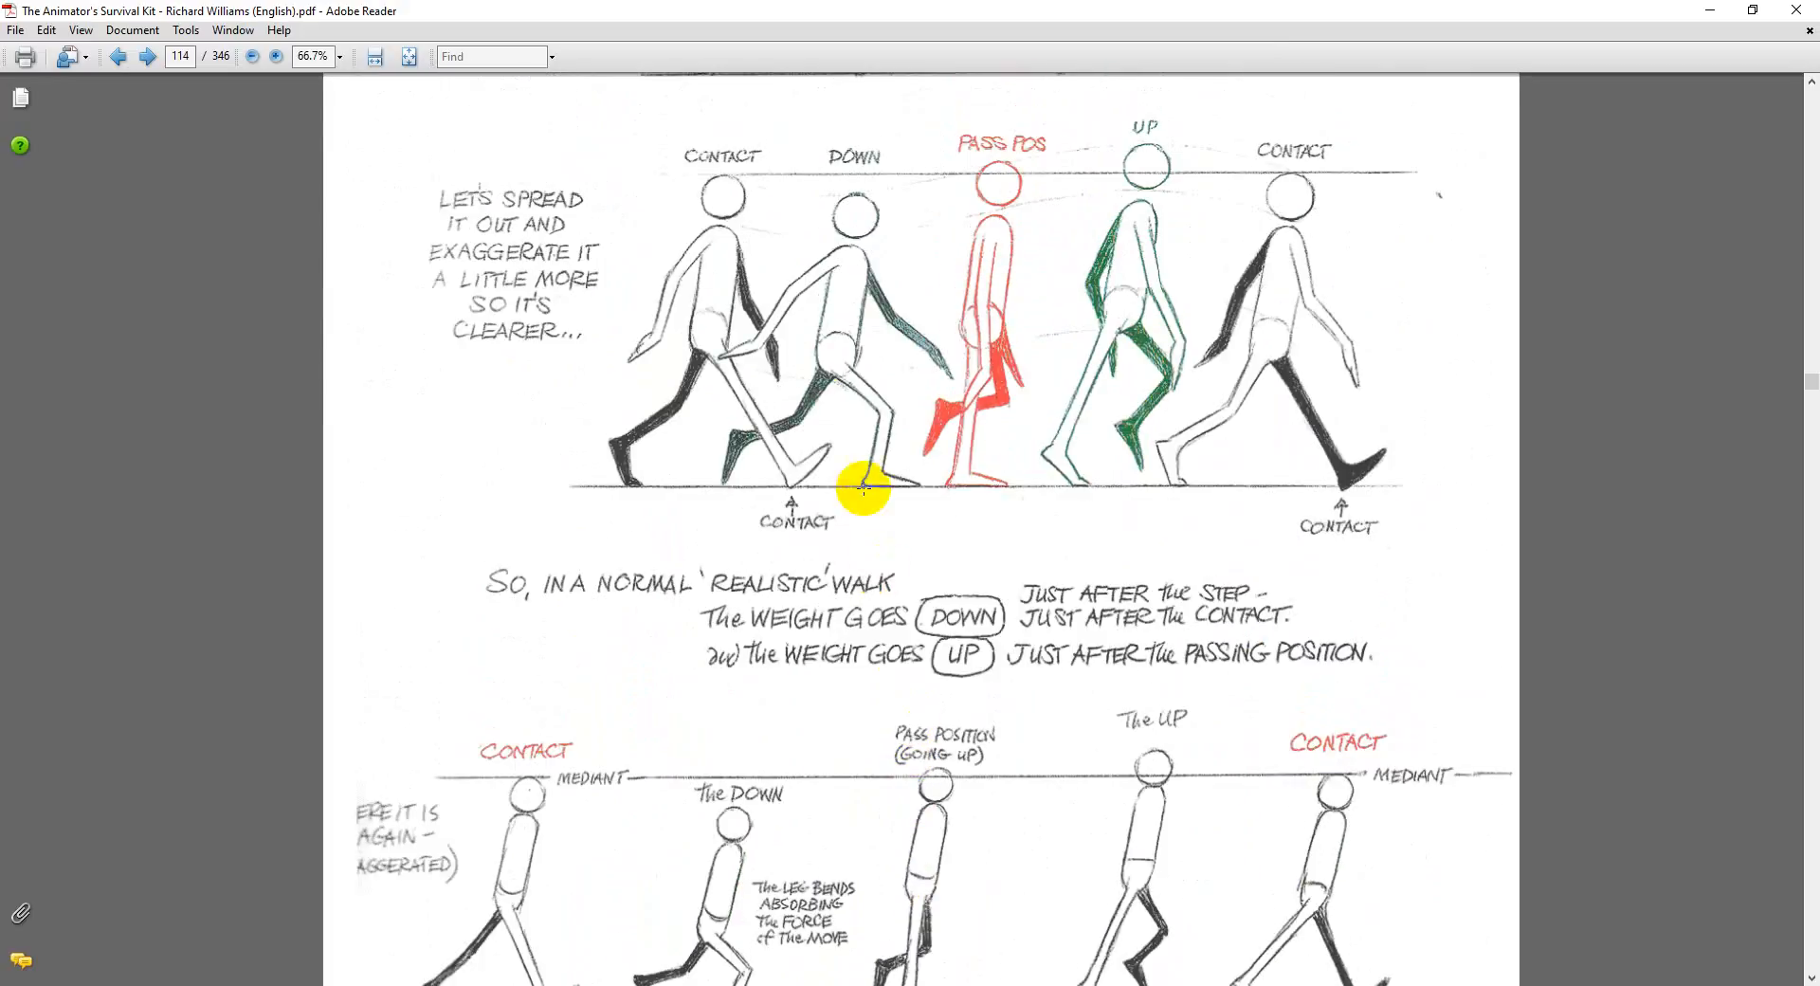
pyautogui.click(285, 103)
pyautogui.click(189, 57)
pyautogui.click(249, 57)
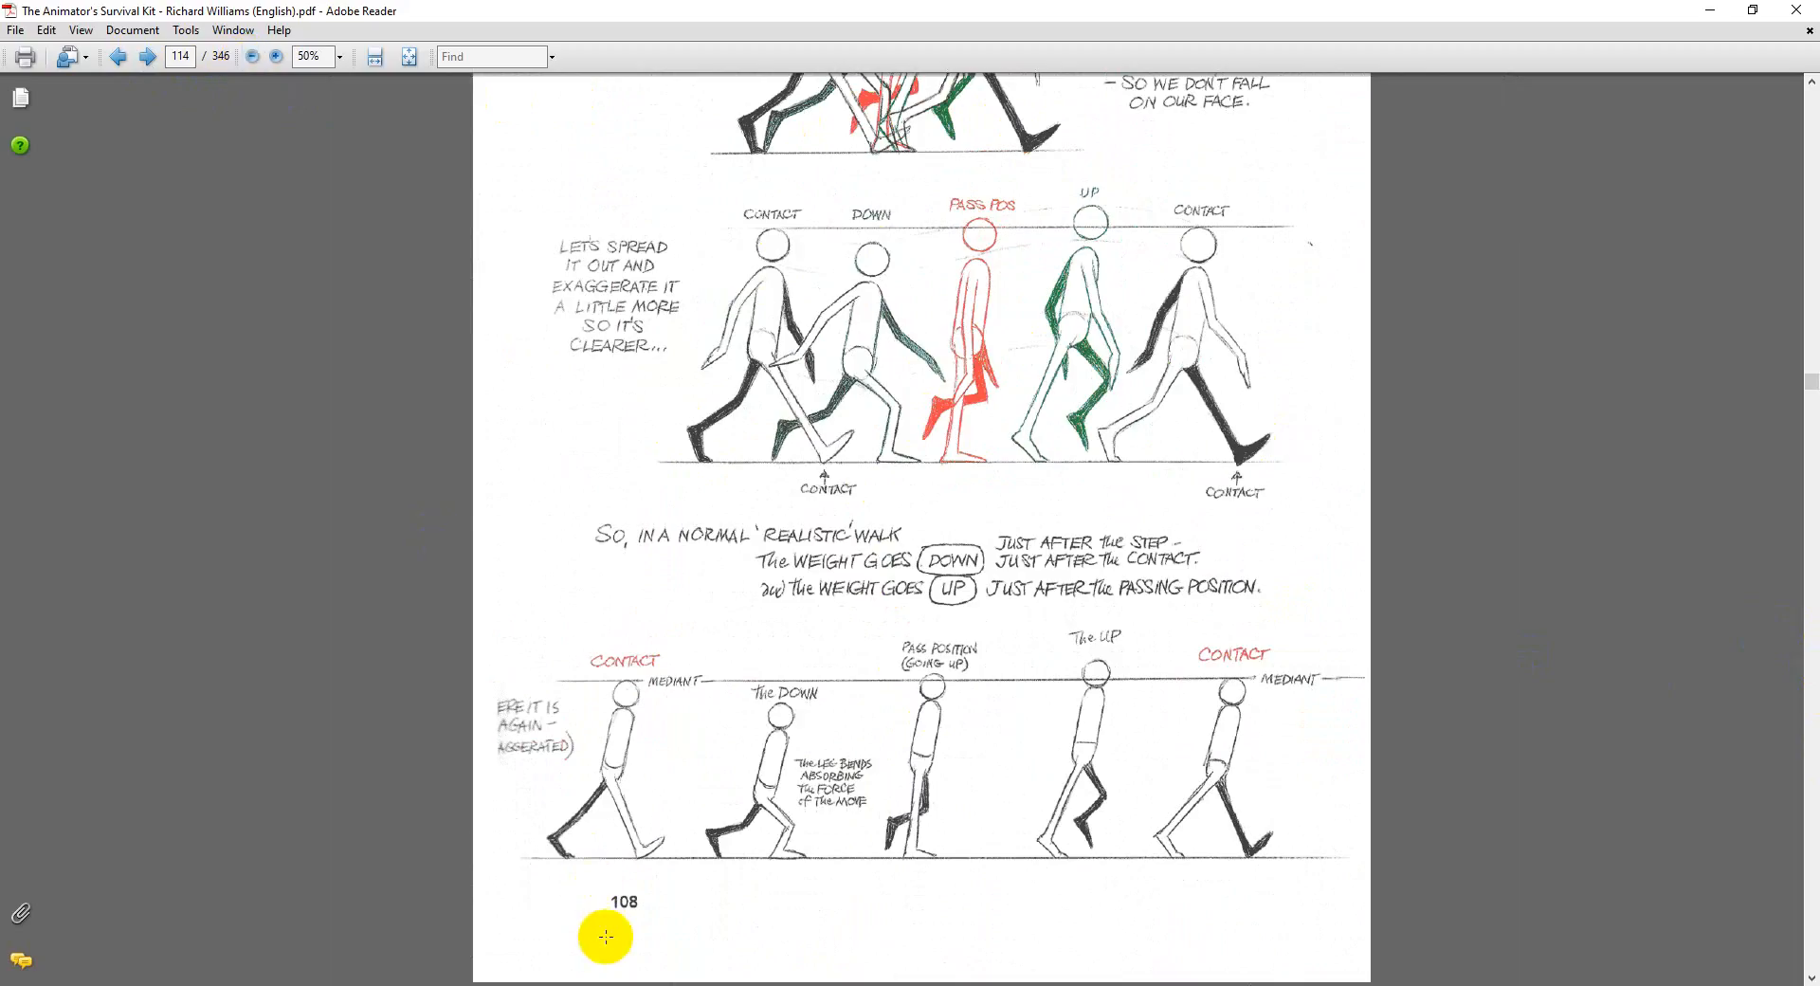
pyautogui.click(418, 366)
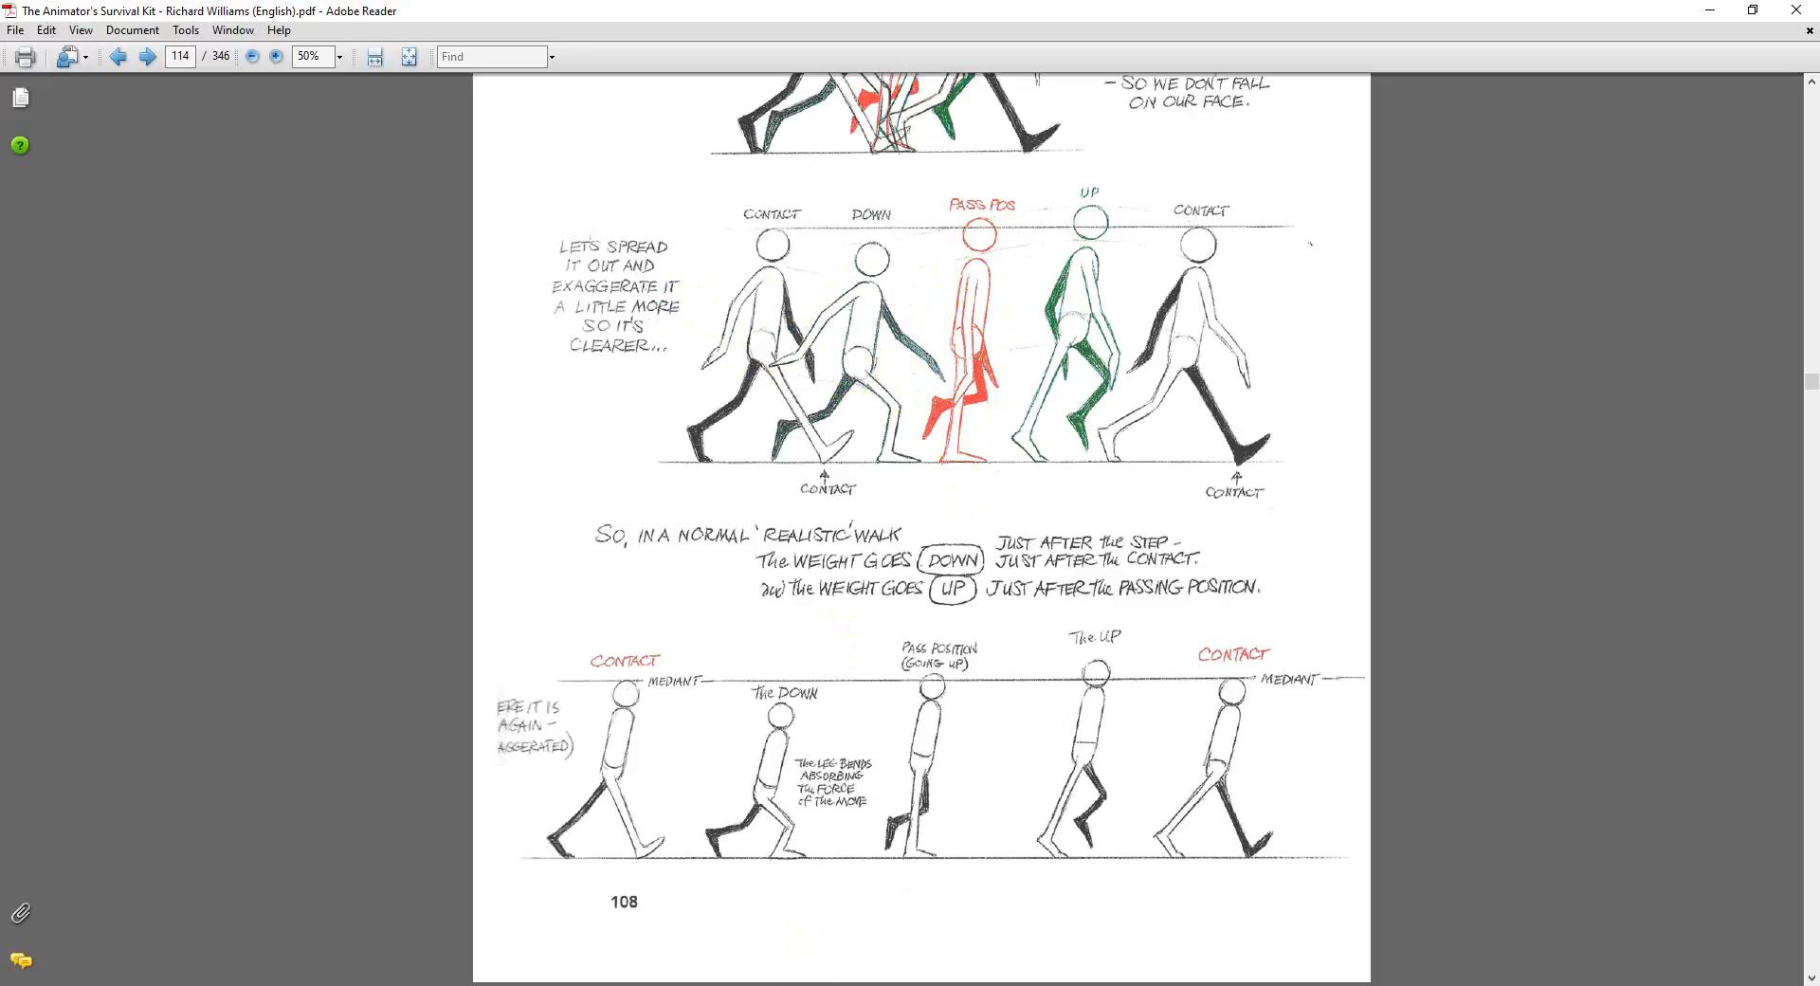
# Step: Switch back to OpenToonz and activate the Brush tool on the empty column Col14
pyautogui.click(1001, 983)
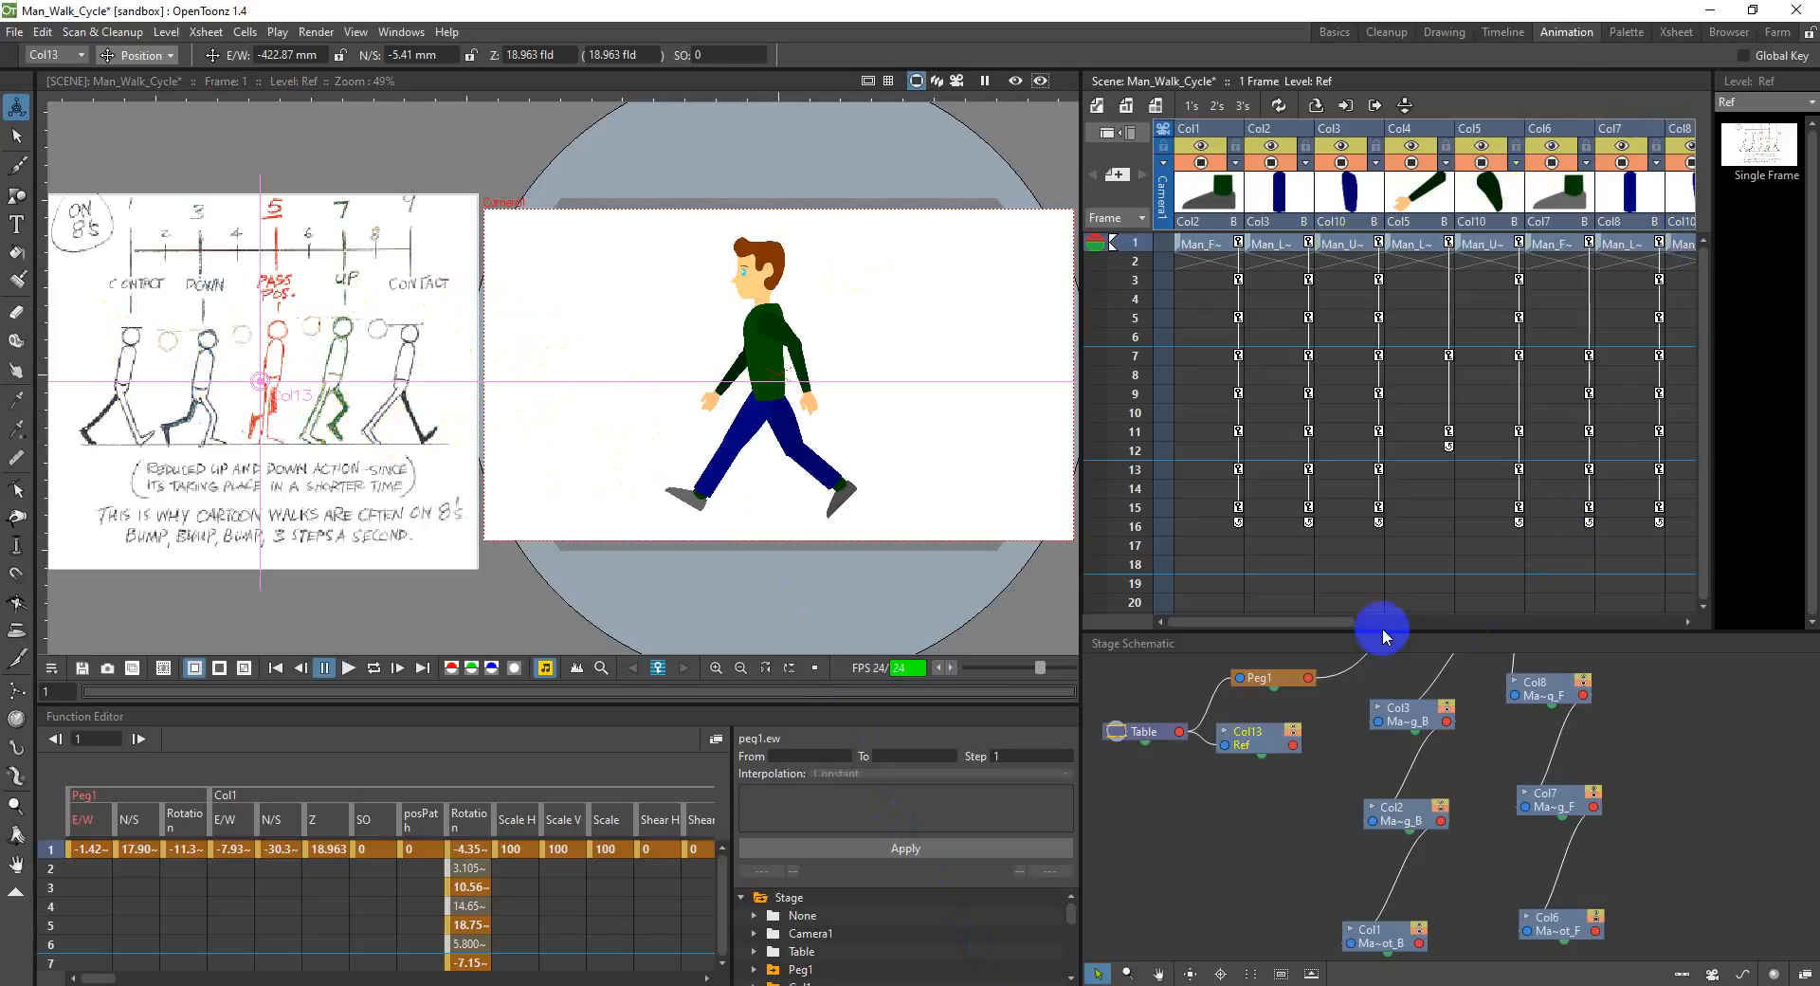
pyautogui.moveTo(1323, 623); pyautogui.dragTo(1576, 617)
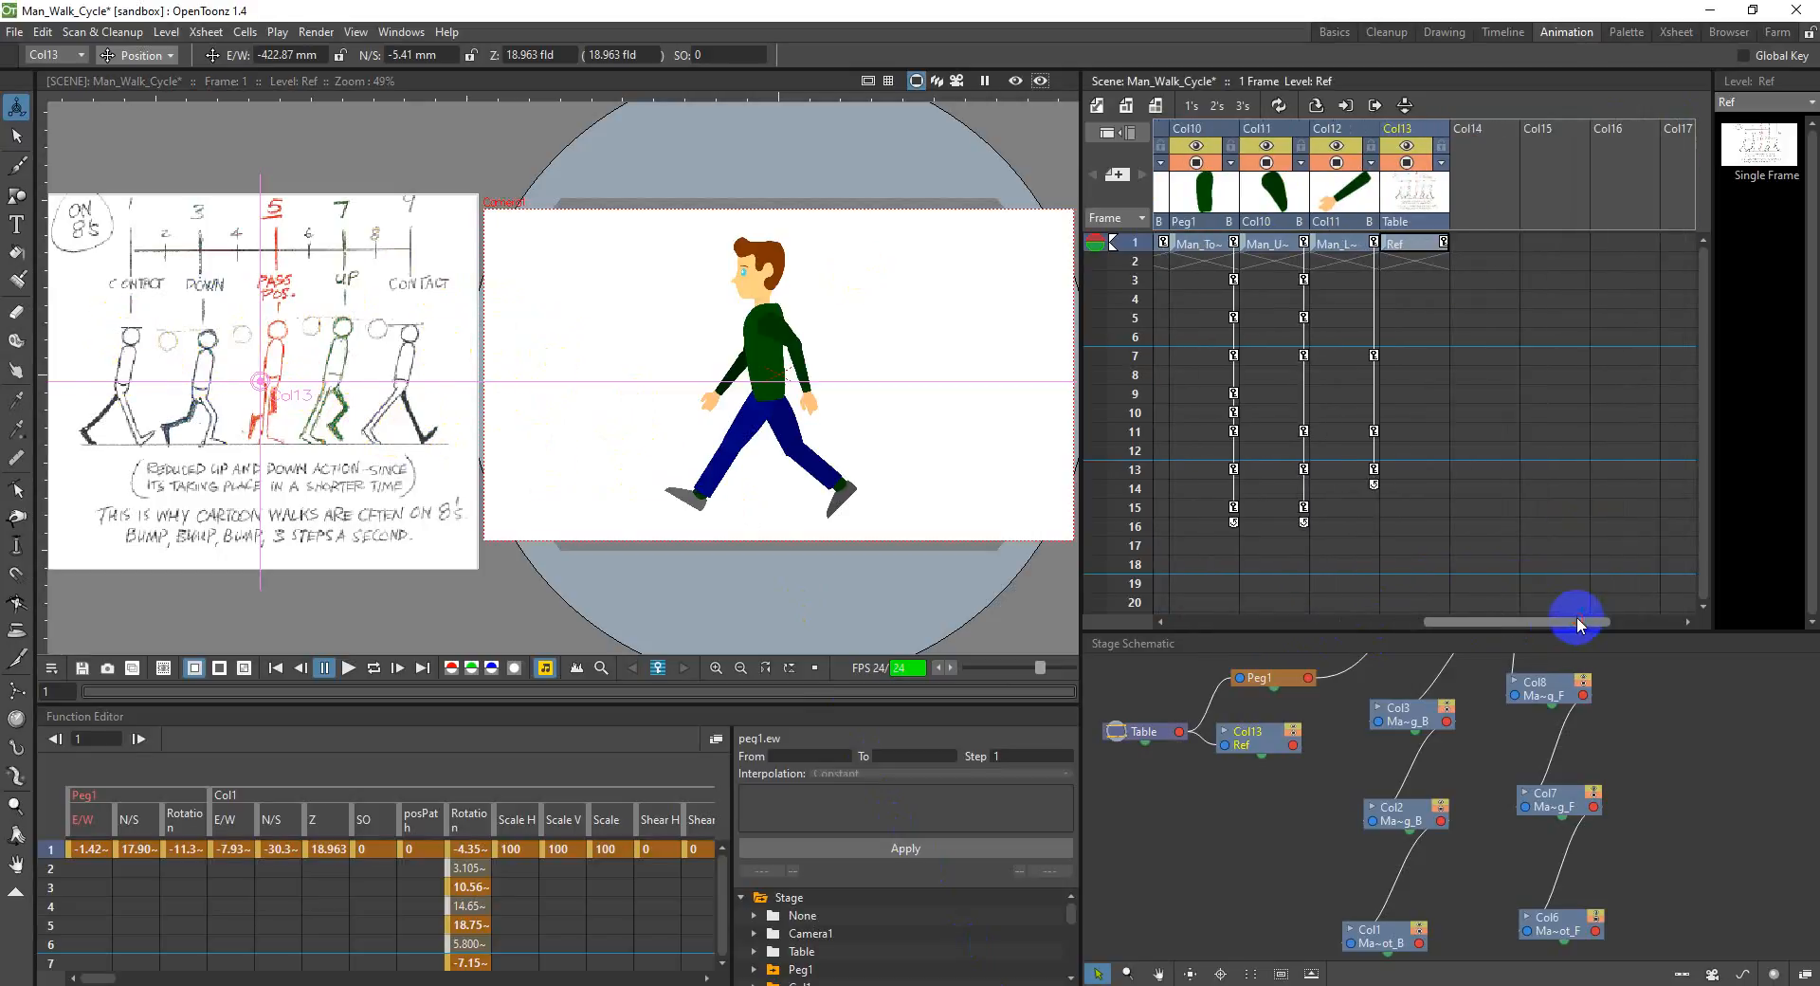
pyautogui.click(1494, 132)
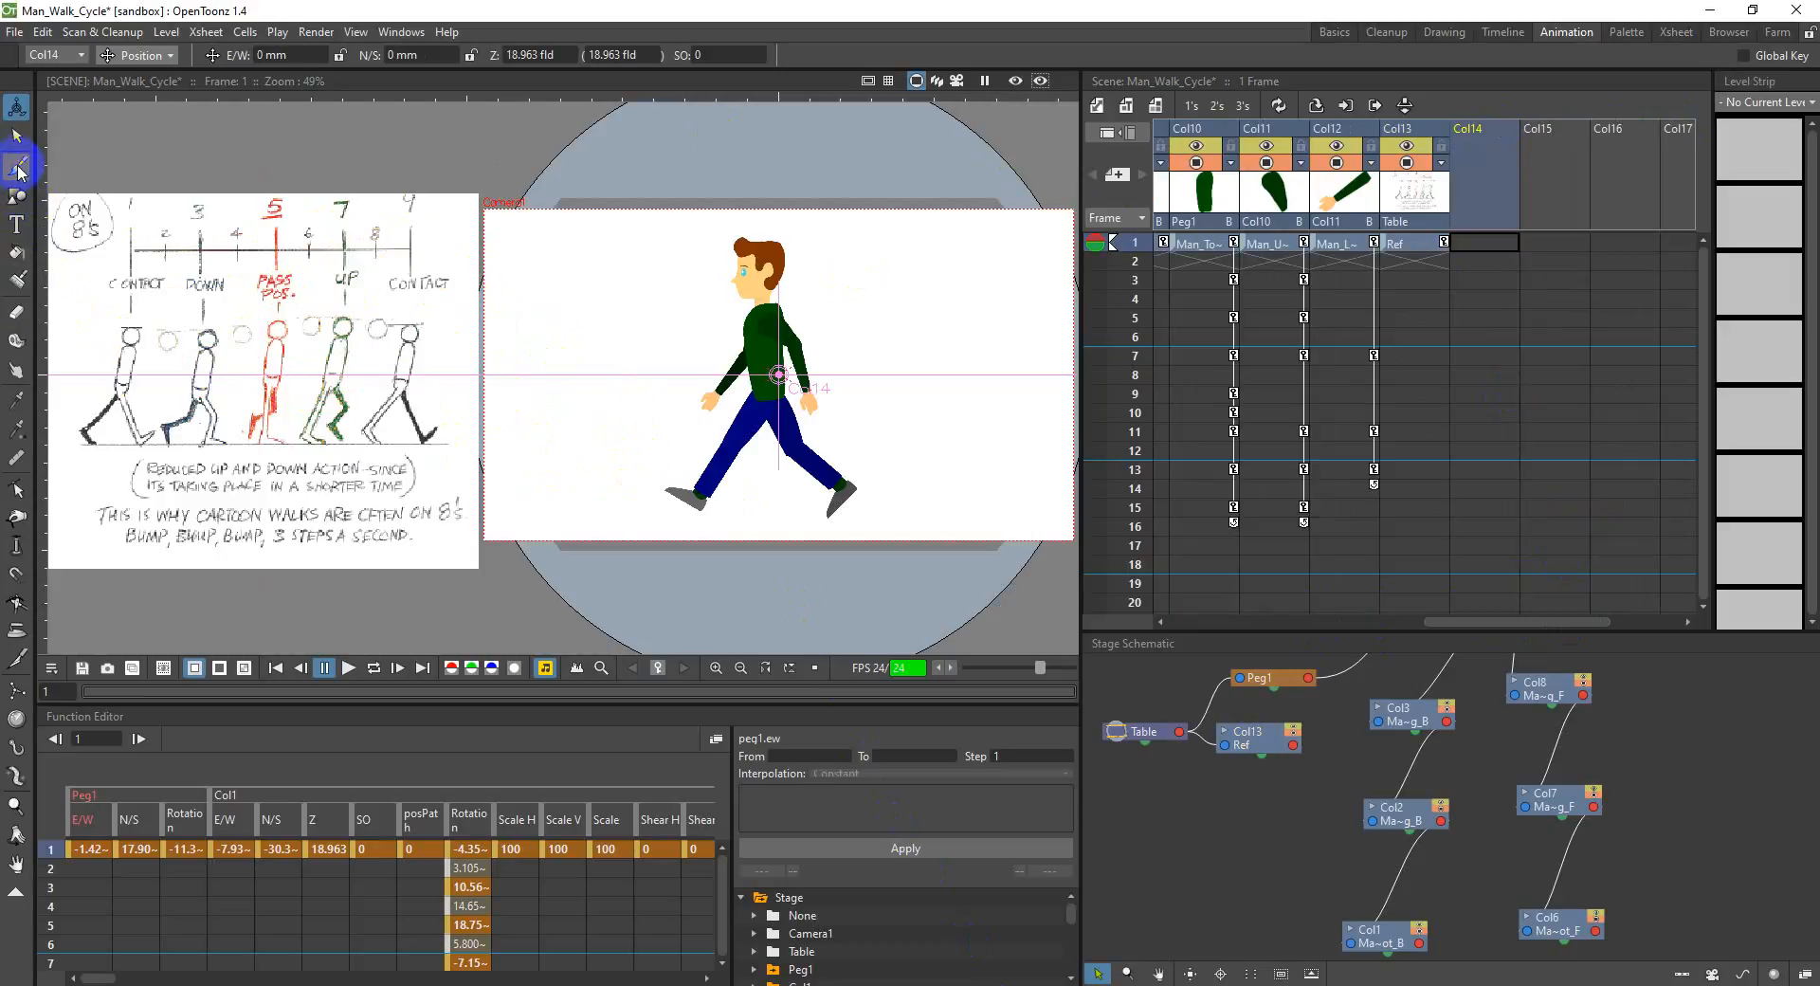
pyautogui.click(18, 167)
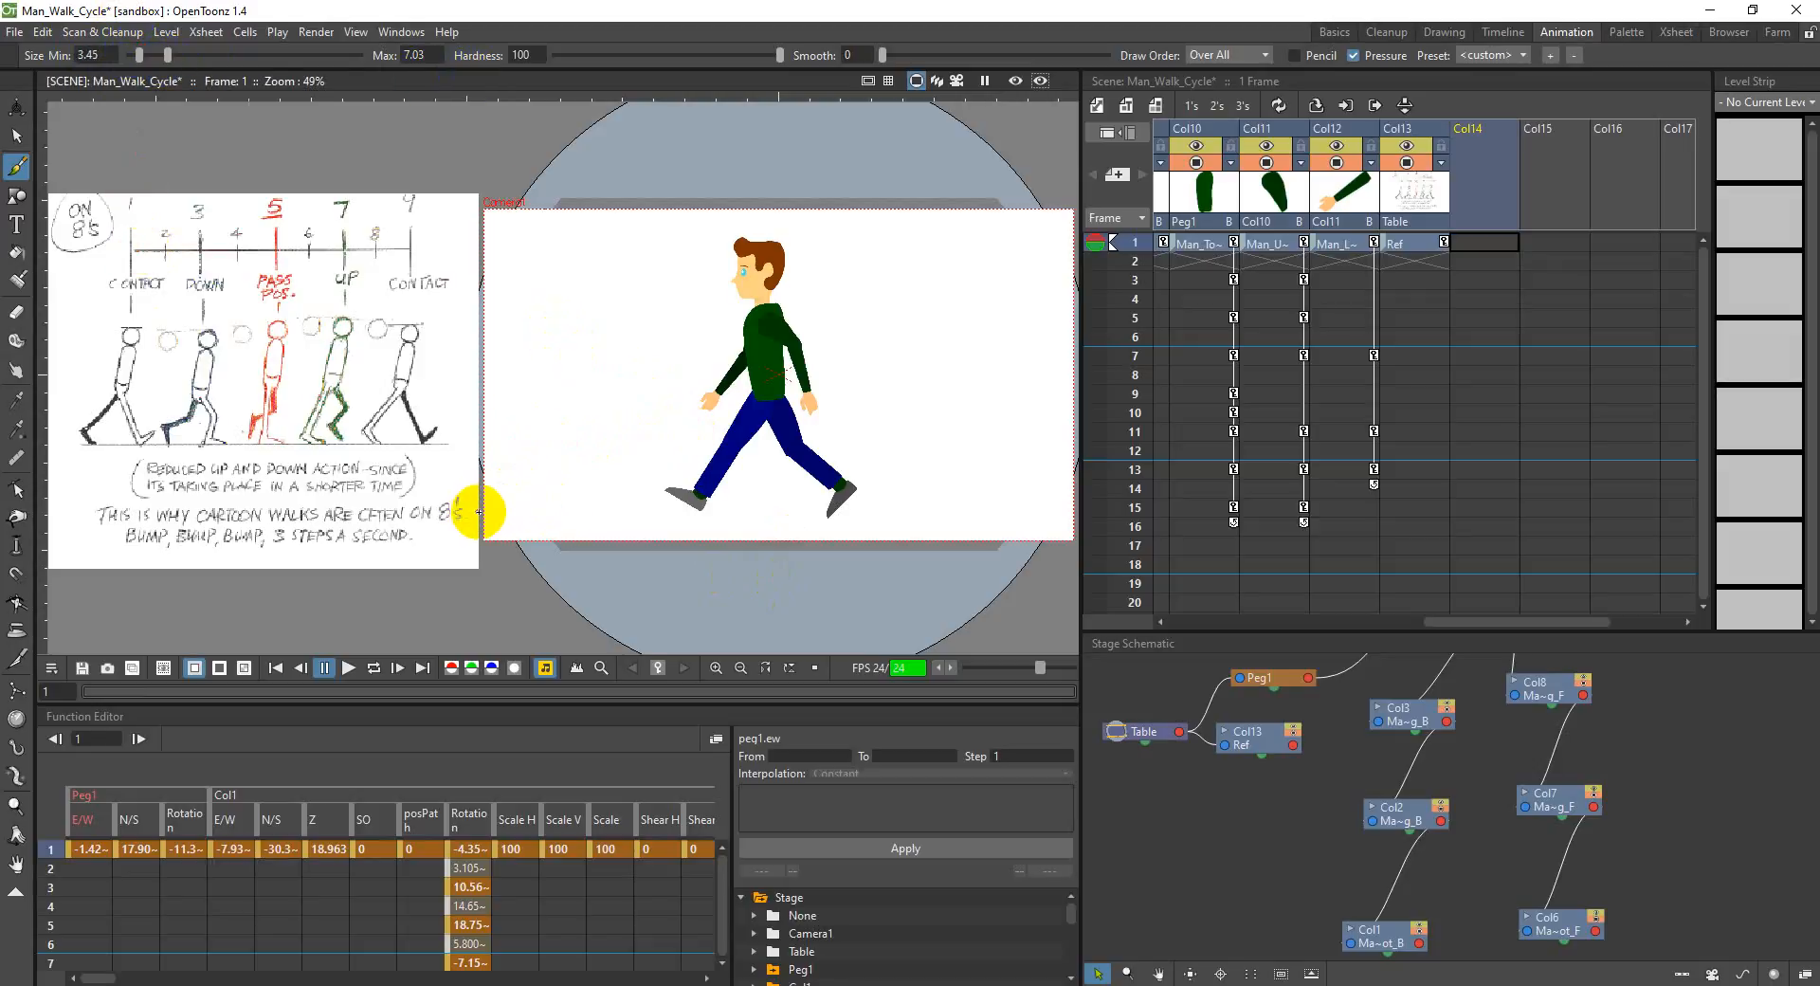
# Step: Try several freehand brush strokes for a ground line beneath the walking man and undo them
pyautogui.moveTo(485, 510); pyautogui.dragTo(775, 513)
pyautogui.hotkey('ctrl', 'z')
pyautogui.moveTo(529, 509)
pyautogui.mouseDown()
pyautogui.moveTo(1036, 514)
pyautogui.moveTo(878, 514)
pyautogui.mouseUp()
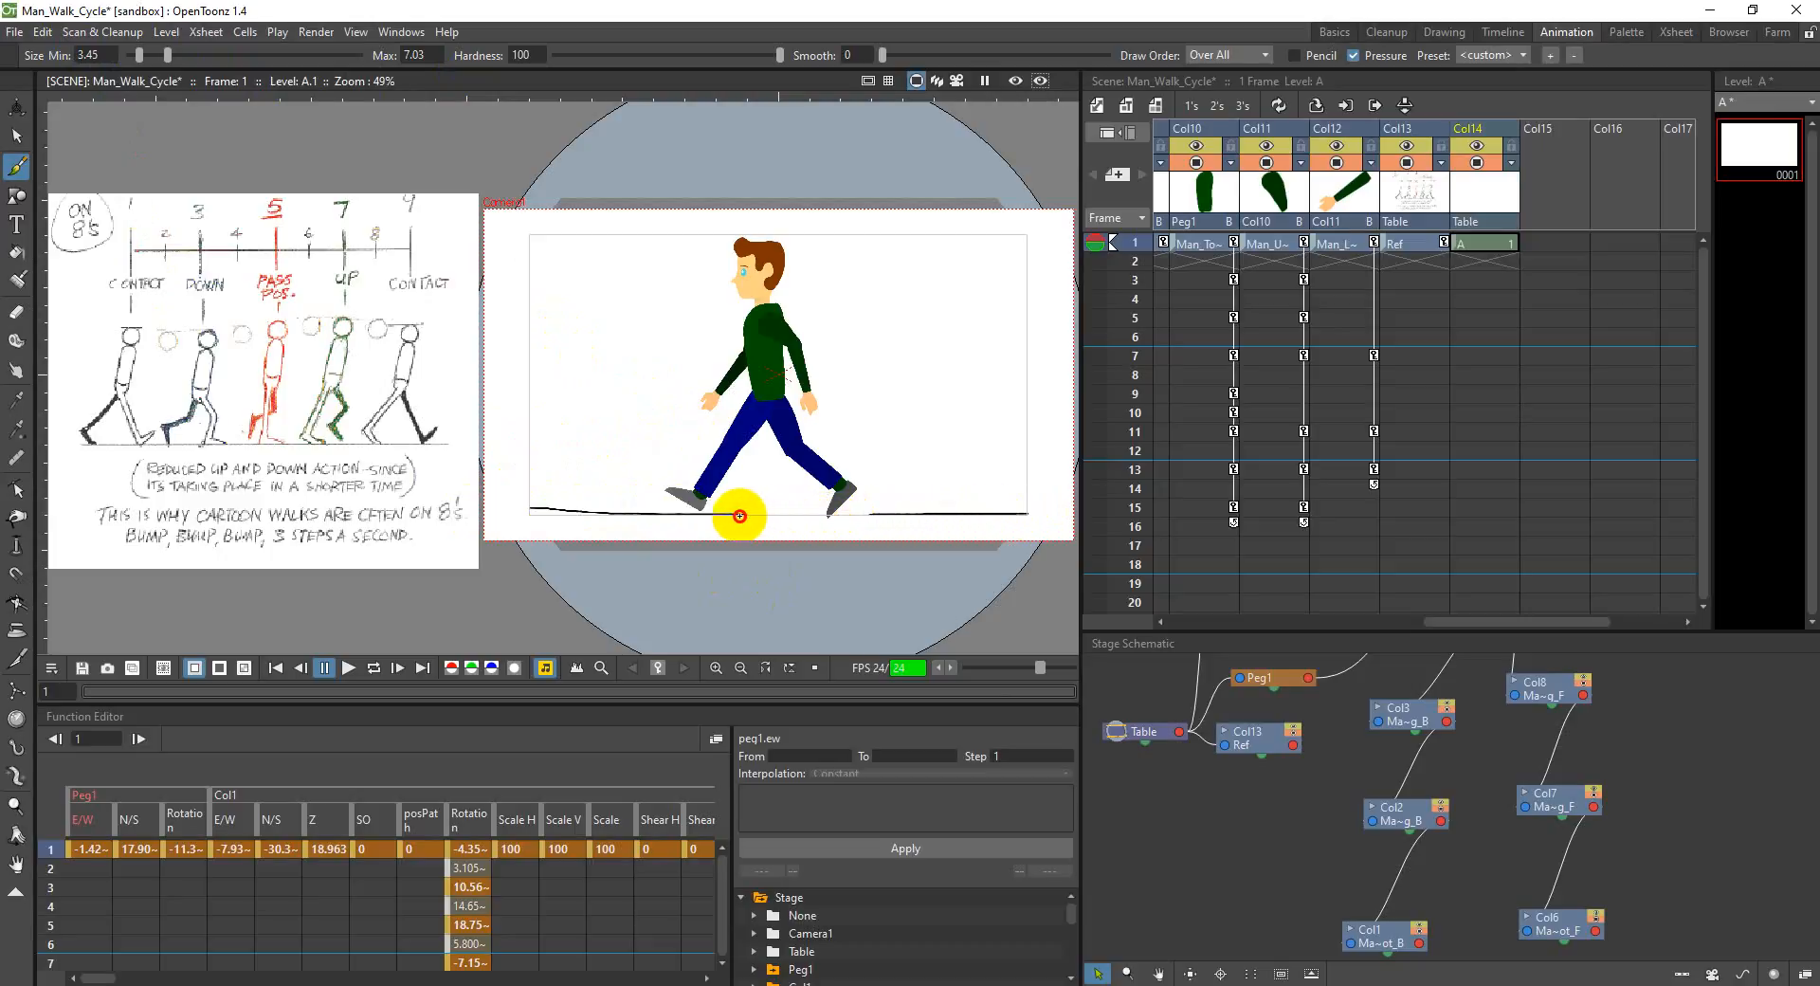
pyautogui.hotkey('ctrl', 'z')
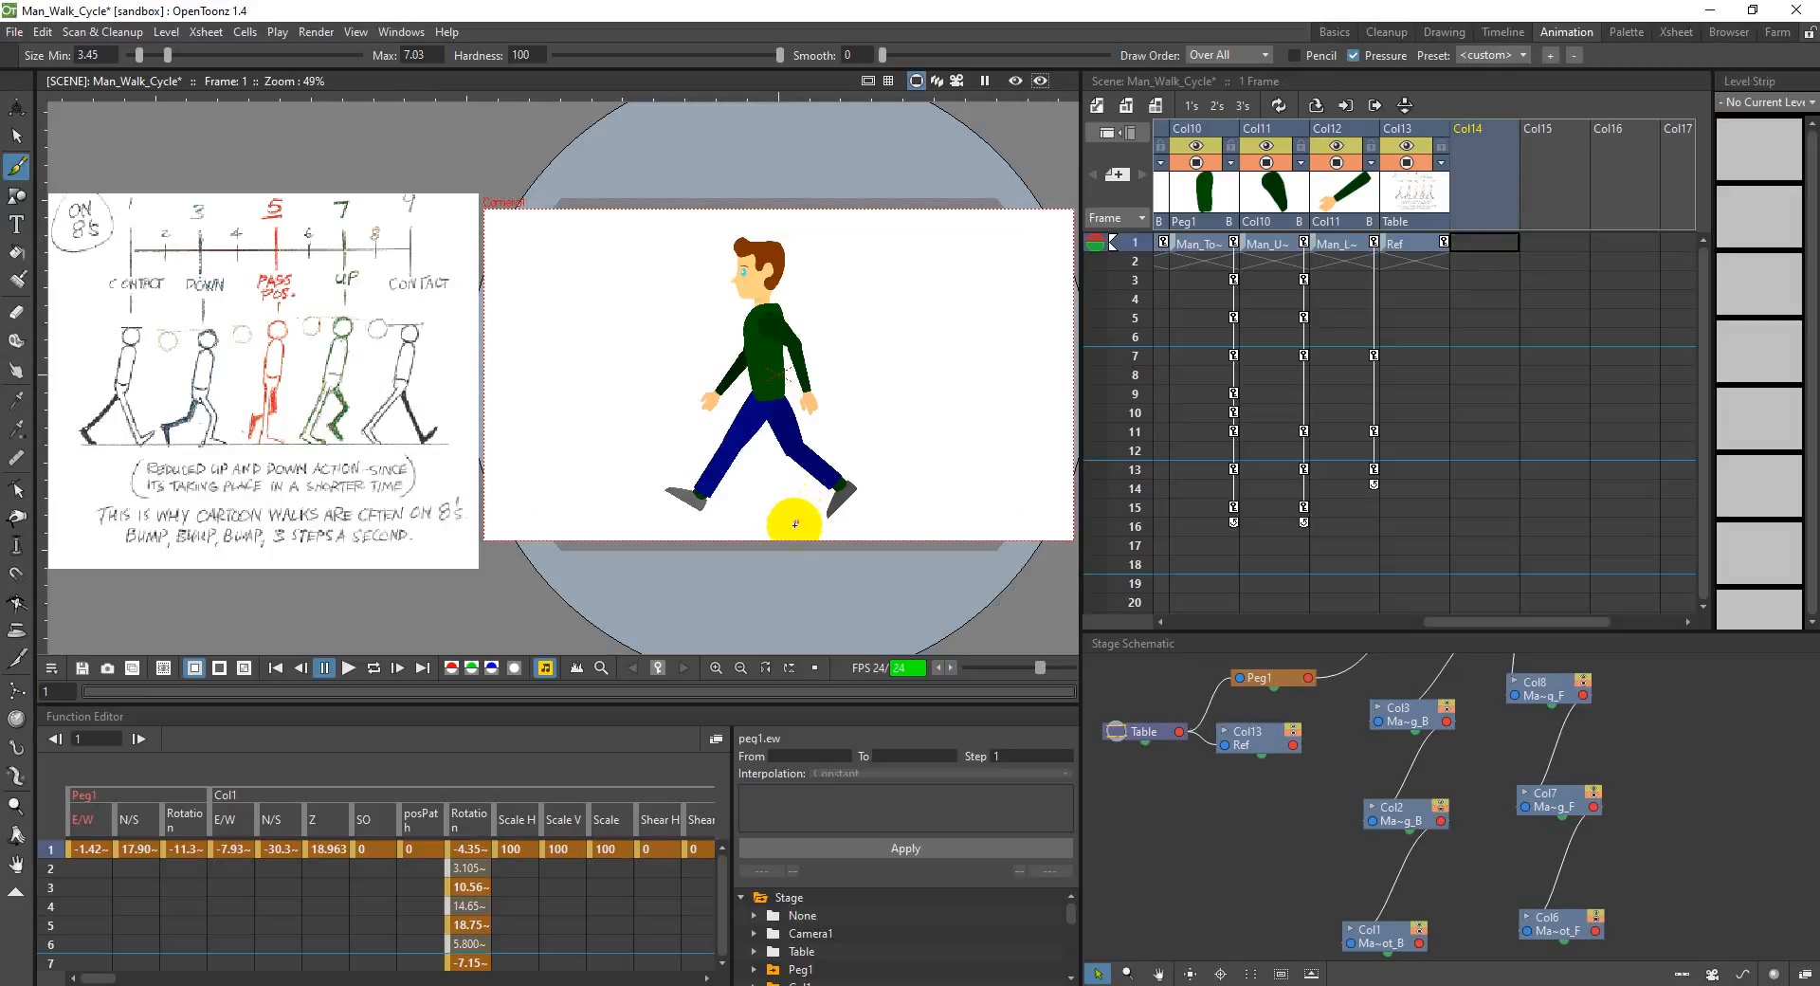
pyautogui.click(913, 517)
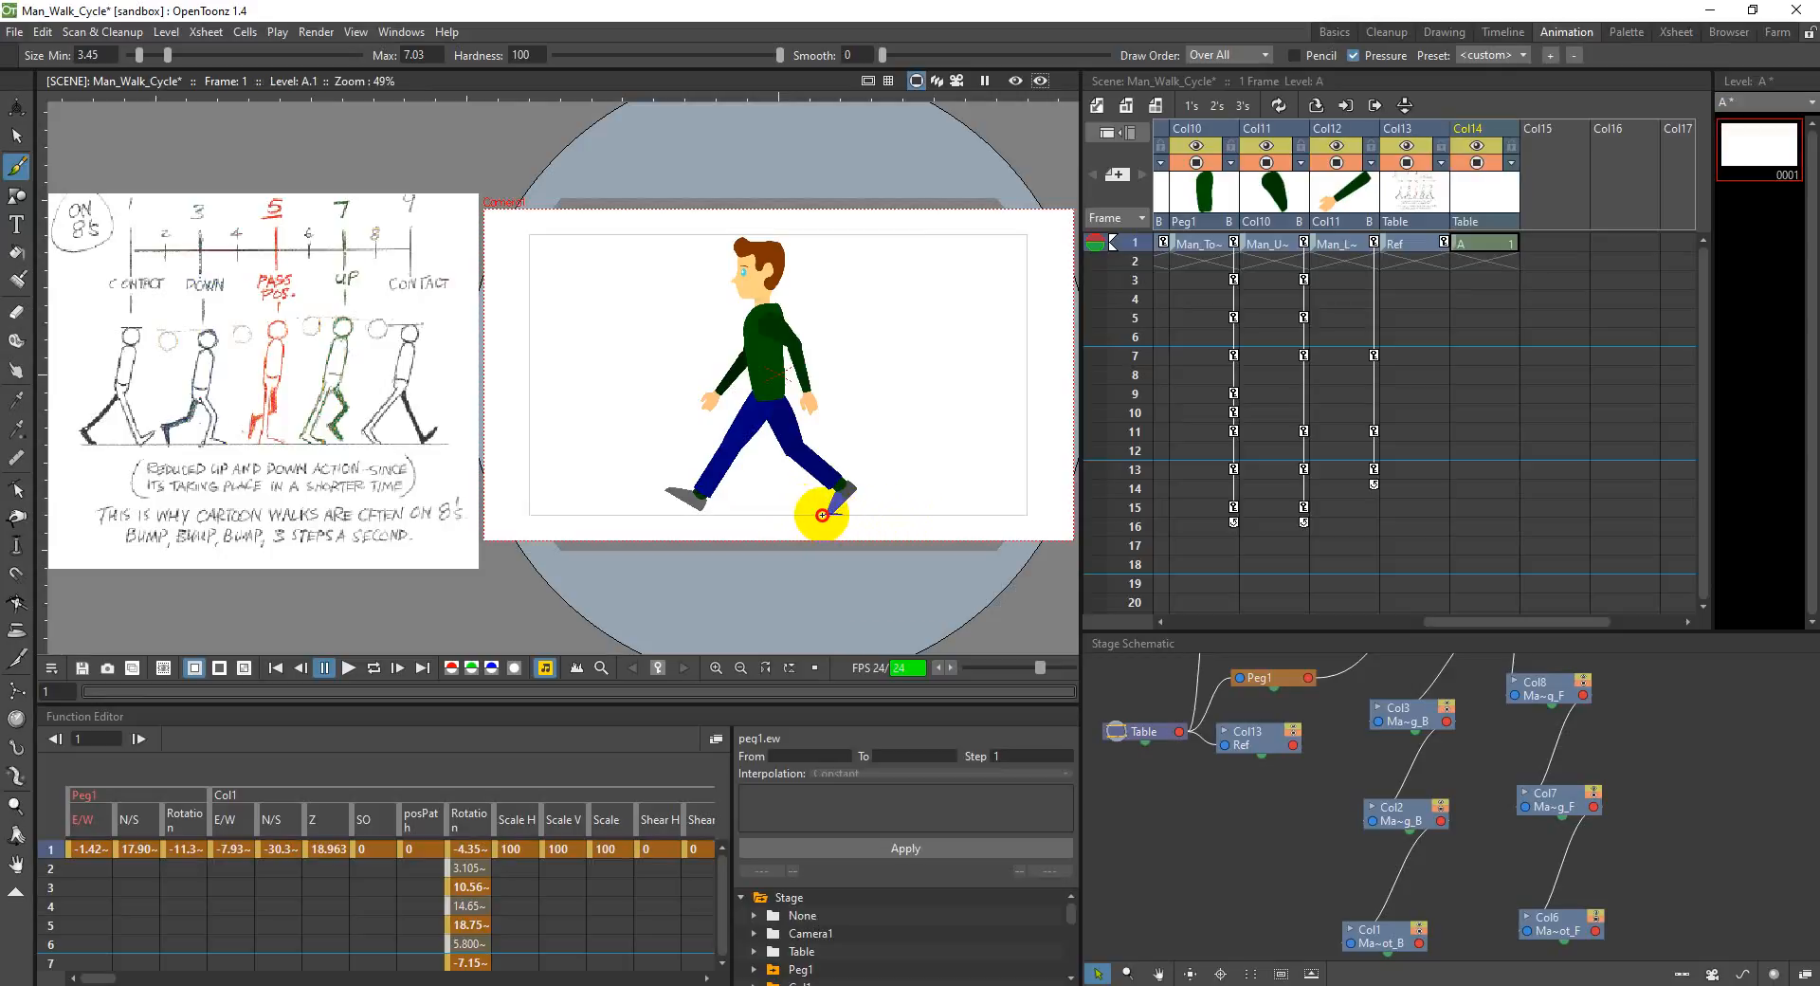
pyautogui.moveTo(799, 513); pyautogui.dragTo(597, 514)
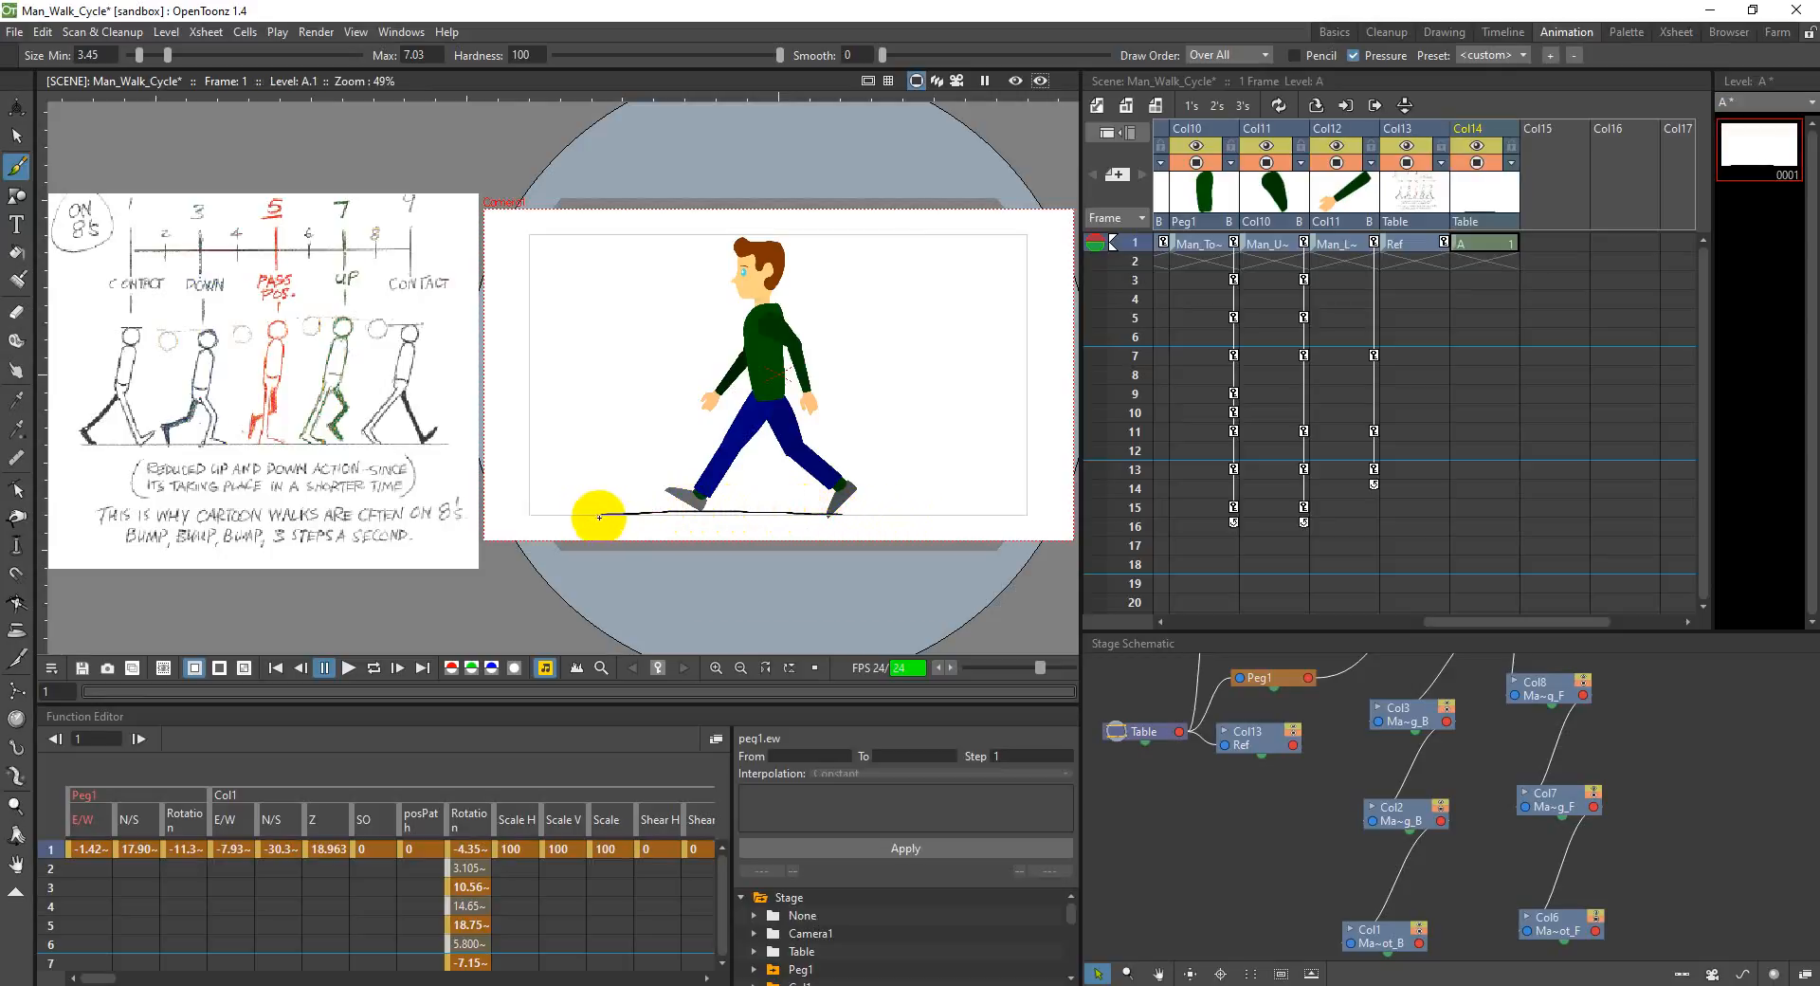
pyautogui.hotkey('ctrl', 'z')
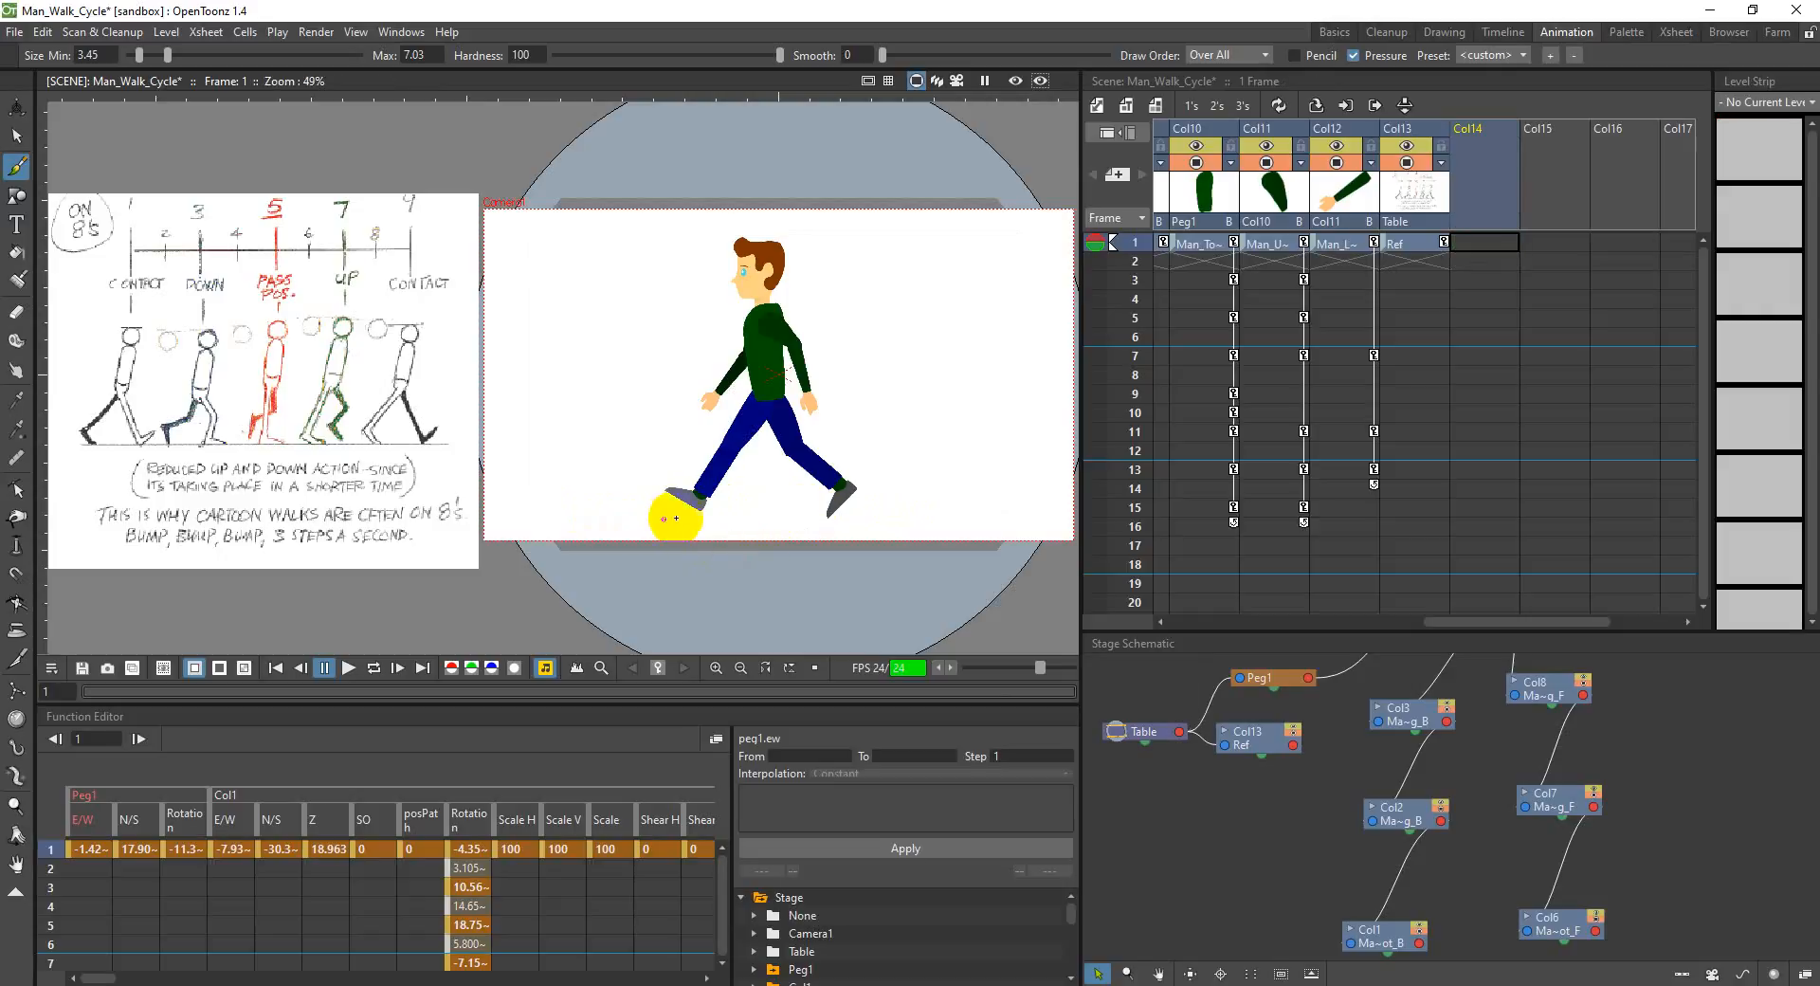
# Step: Draw a rough horizontal ground line in Col14 spanning beneath both of the man's feet
pyautogui.click(672, 515)
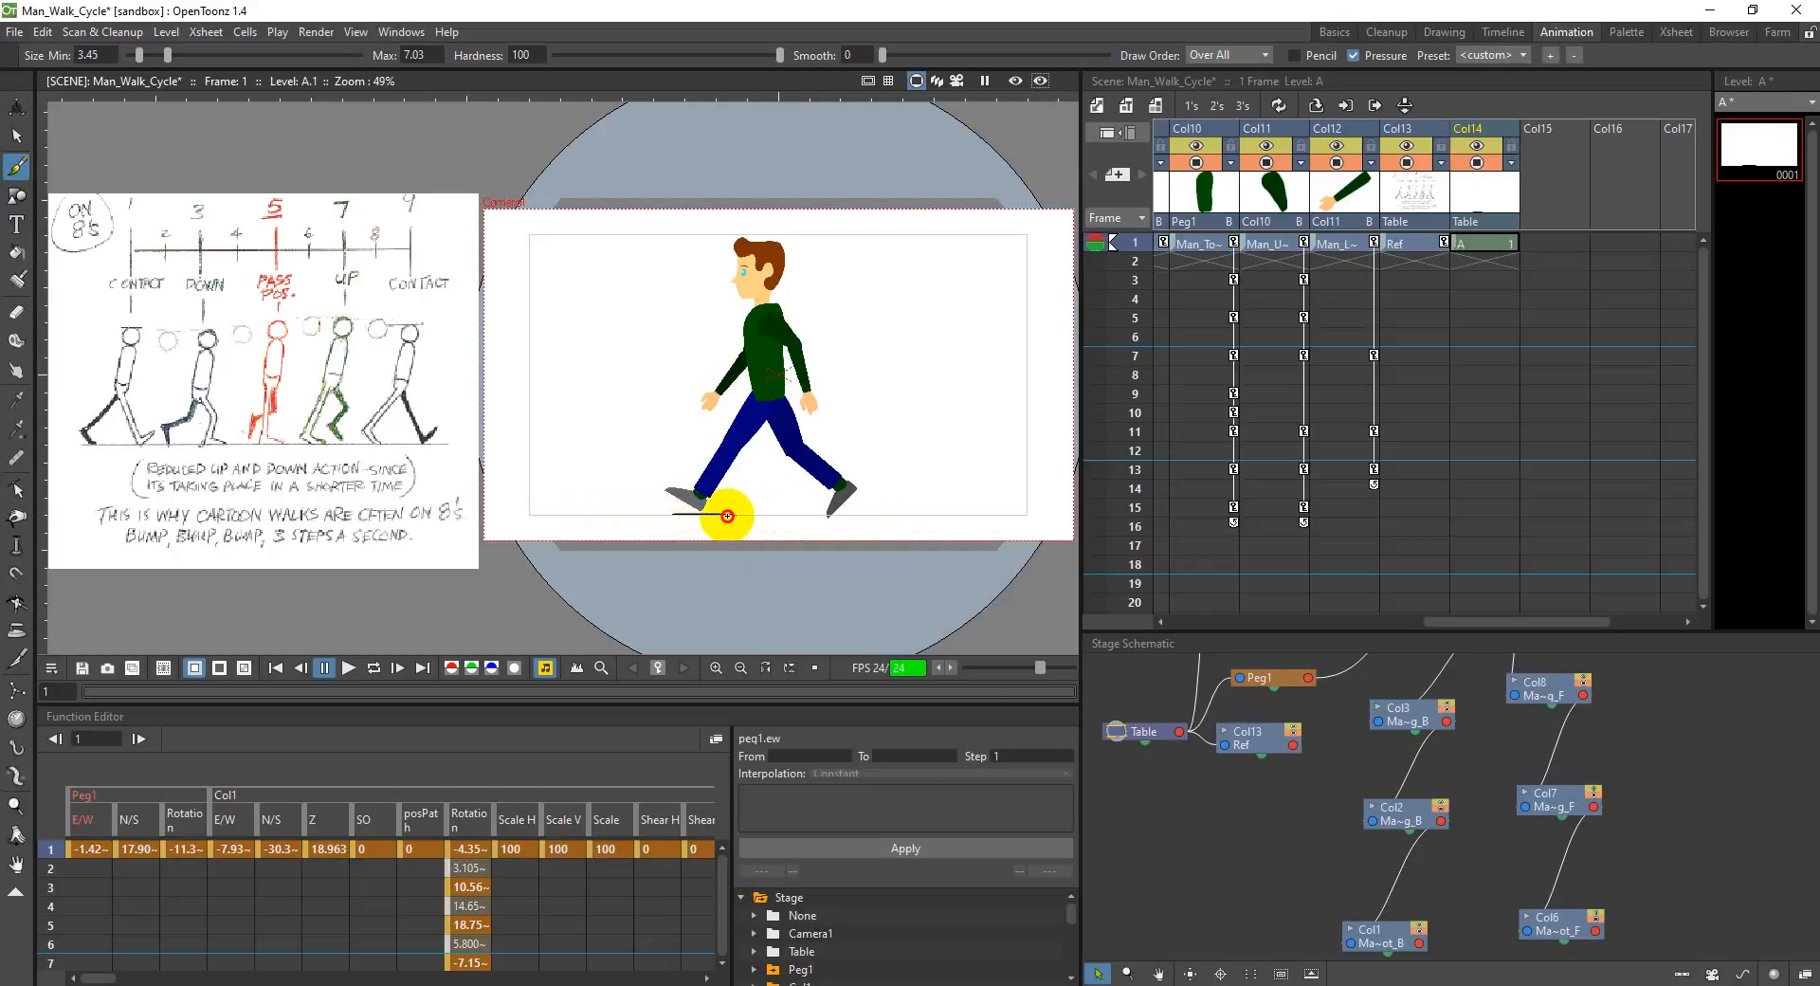
pyautogui.moveTo(759, 516); pyautogui.dragTo(726, 512)
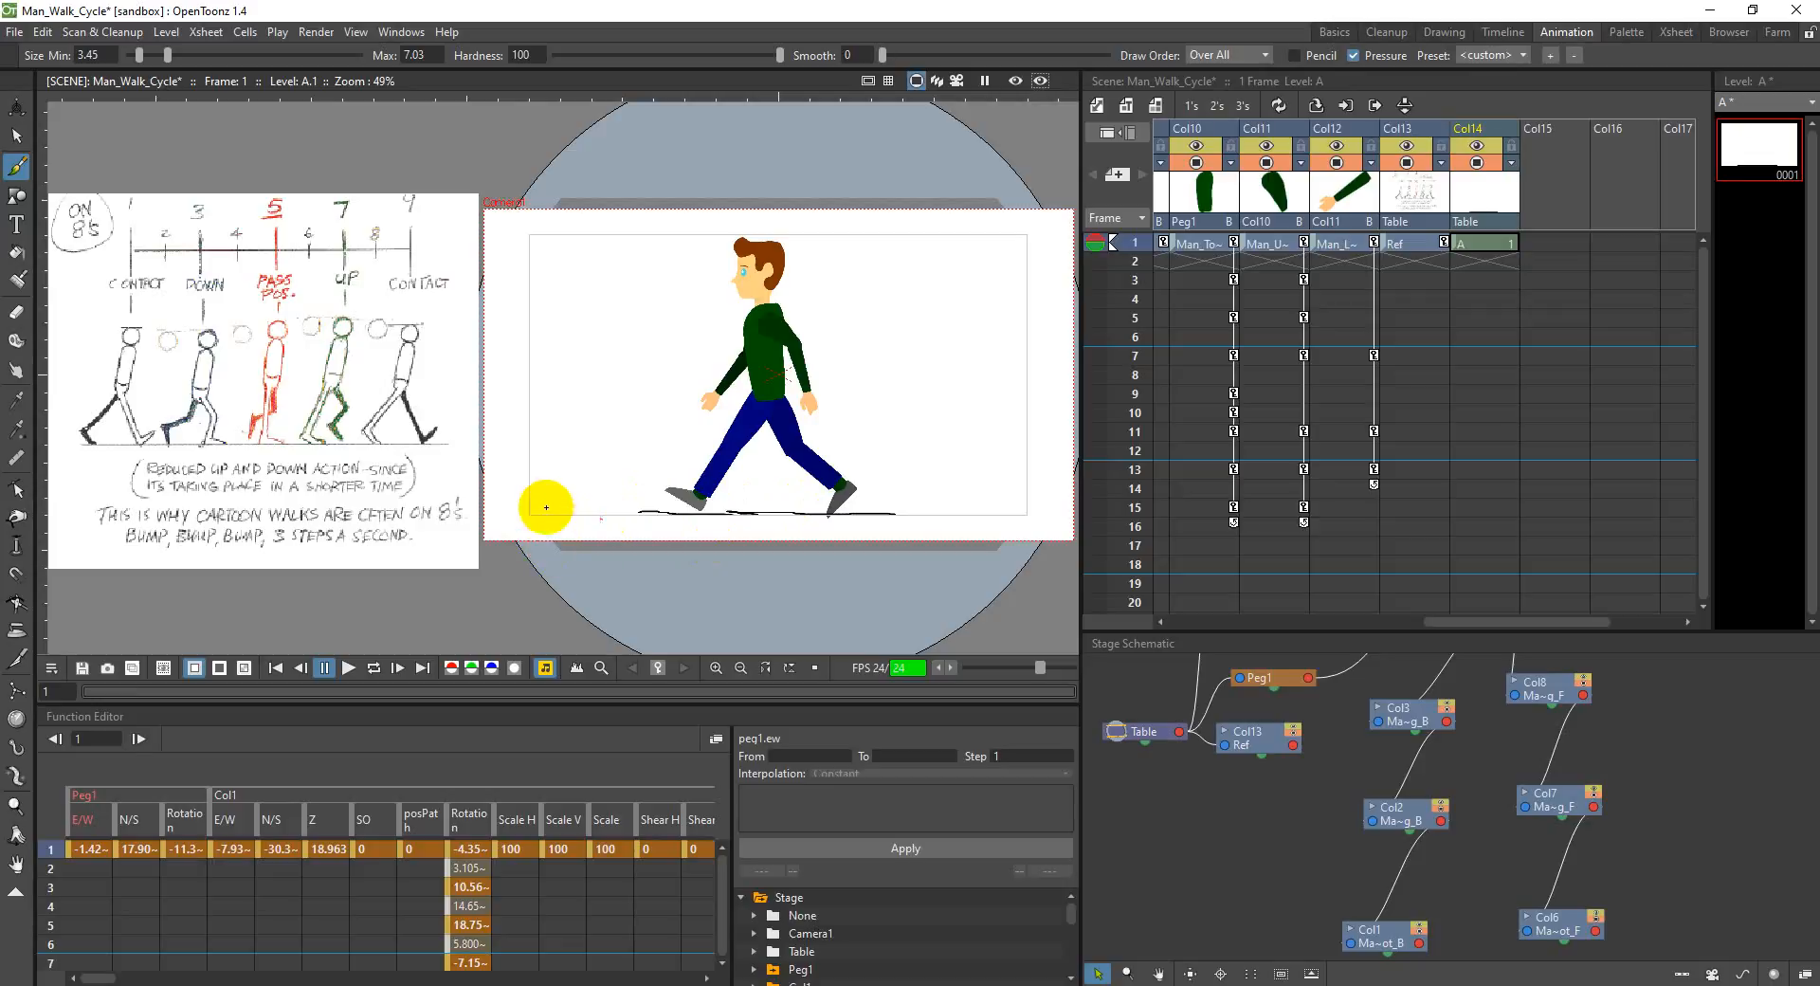
pyautogui.click(15, 312)
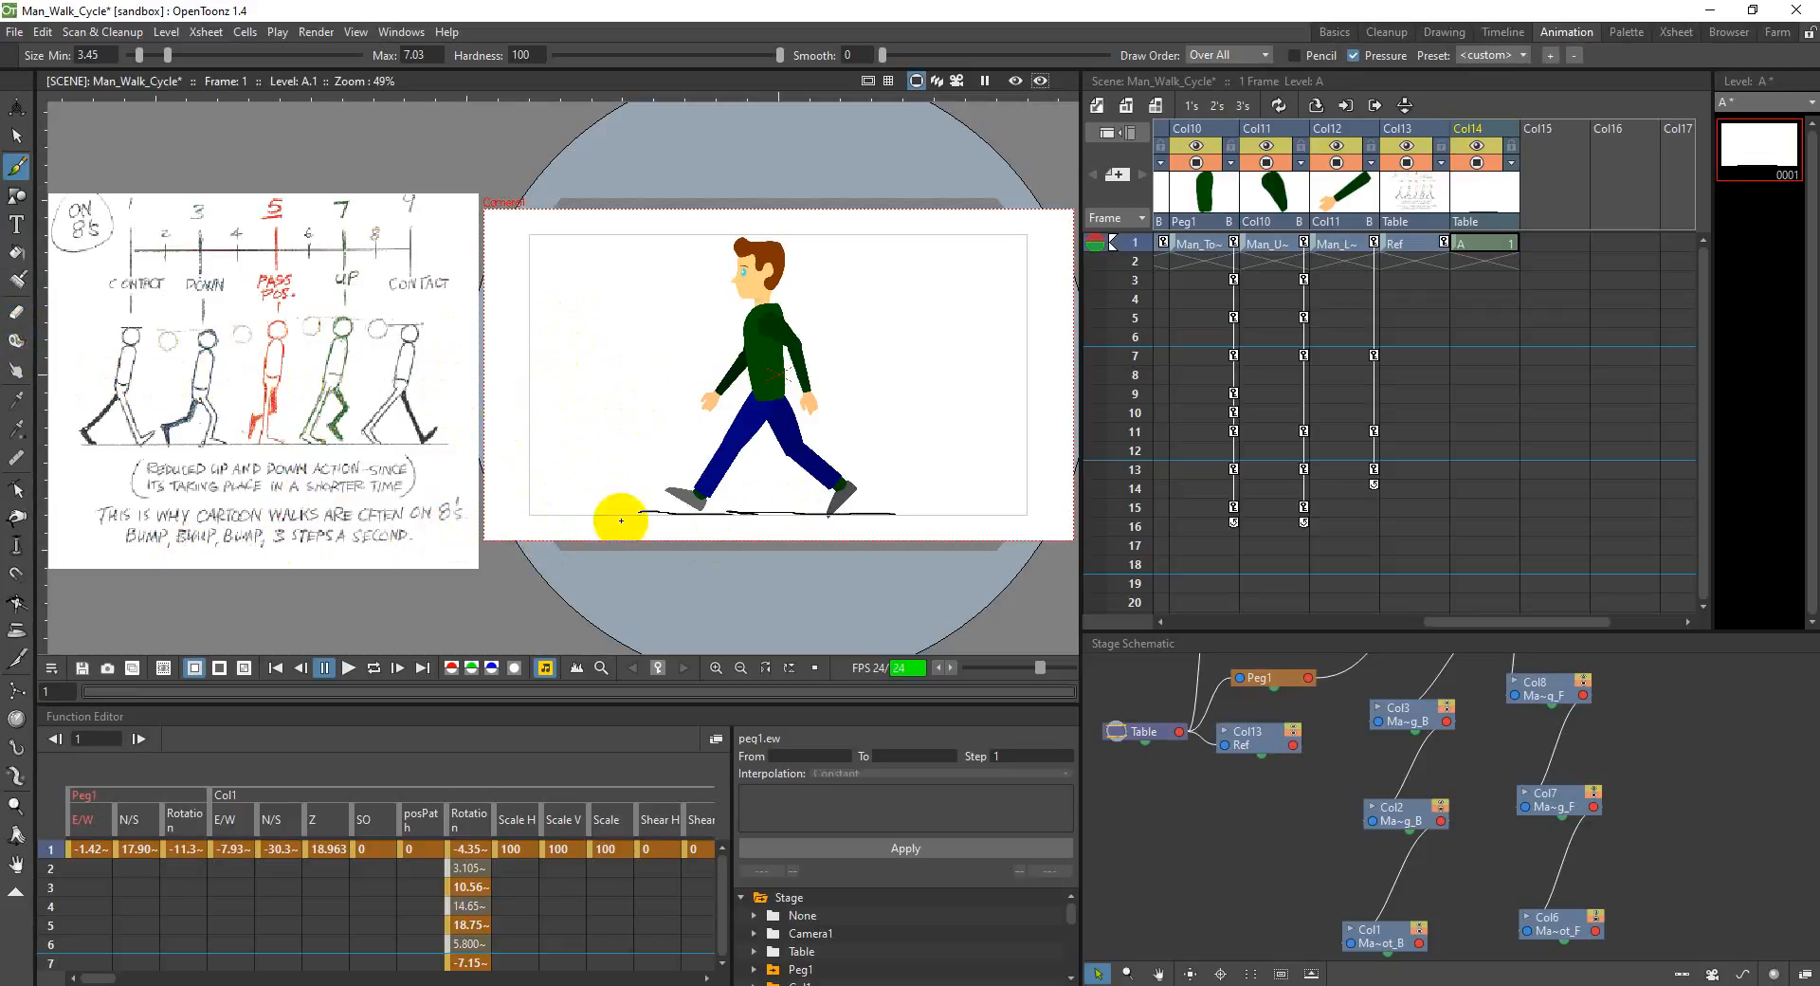
pyautogui.click(15, 146)
pyautogui.click(881, 55)
pyautogui.click(968, 57)
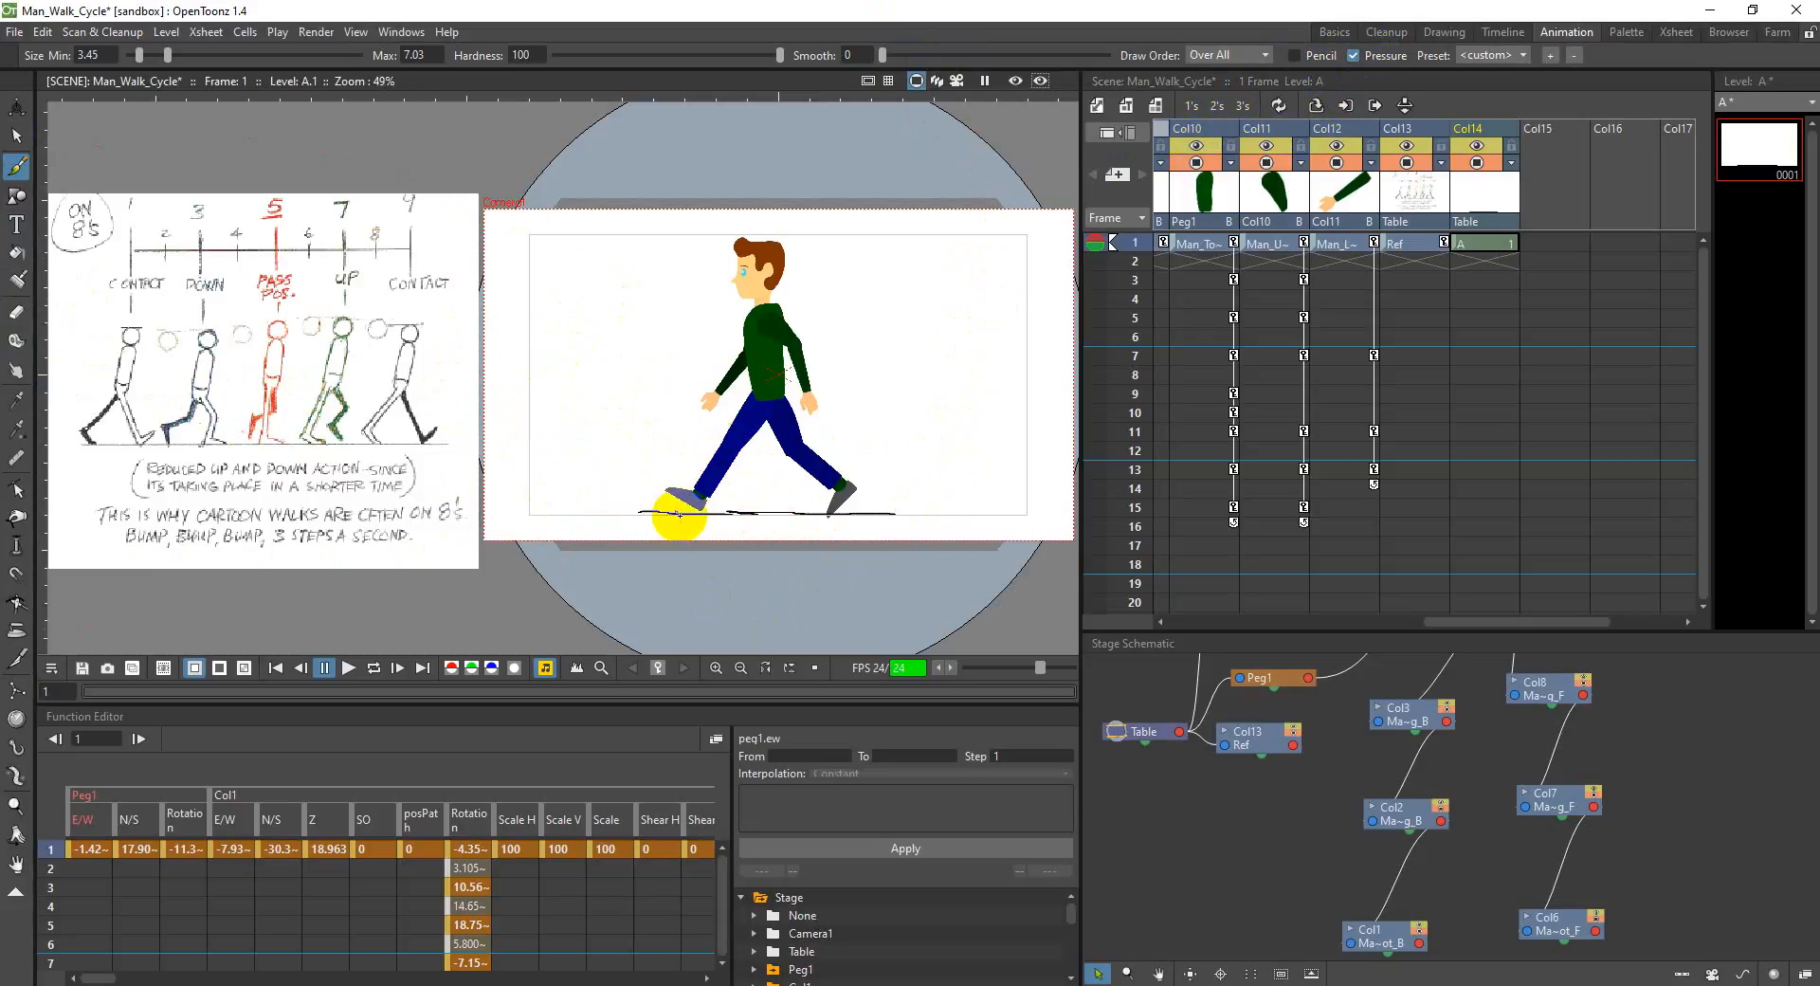
# Step: Delete the ground line column Col14 and undo the deletion
pyautogui.click(1135, 297)
pyautogui.click(1480, 162)
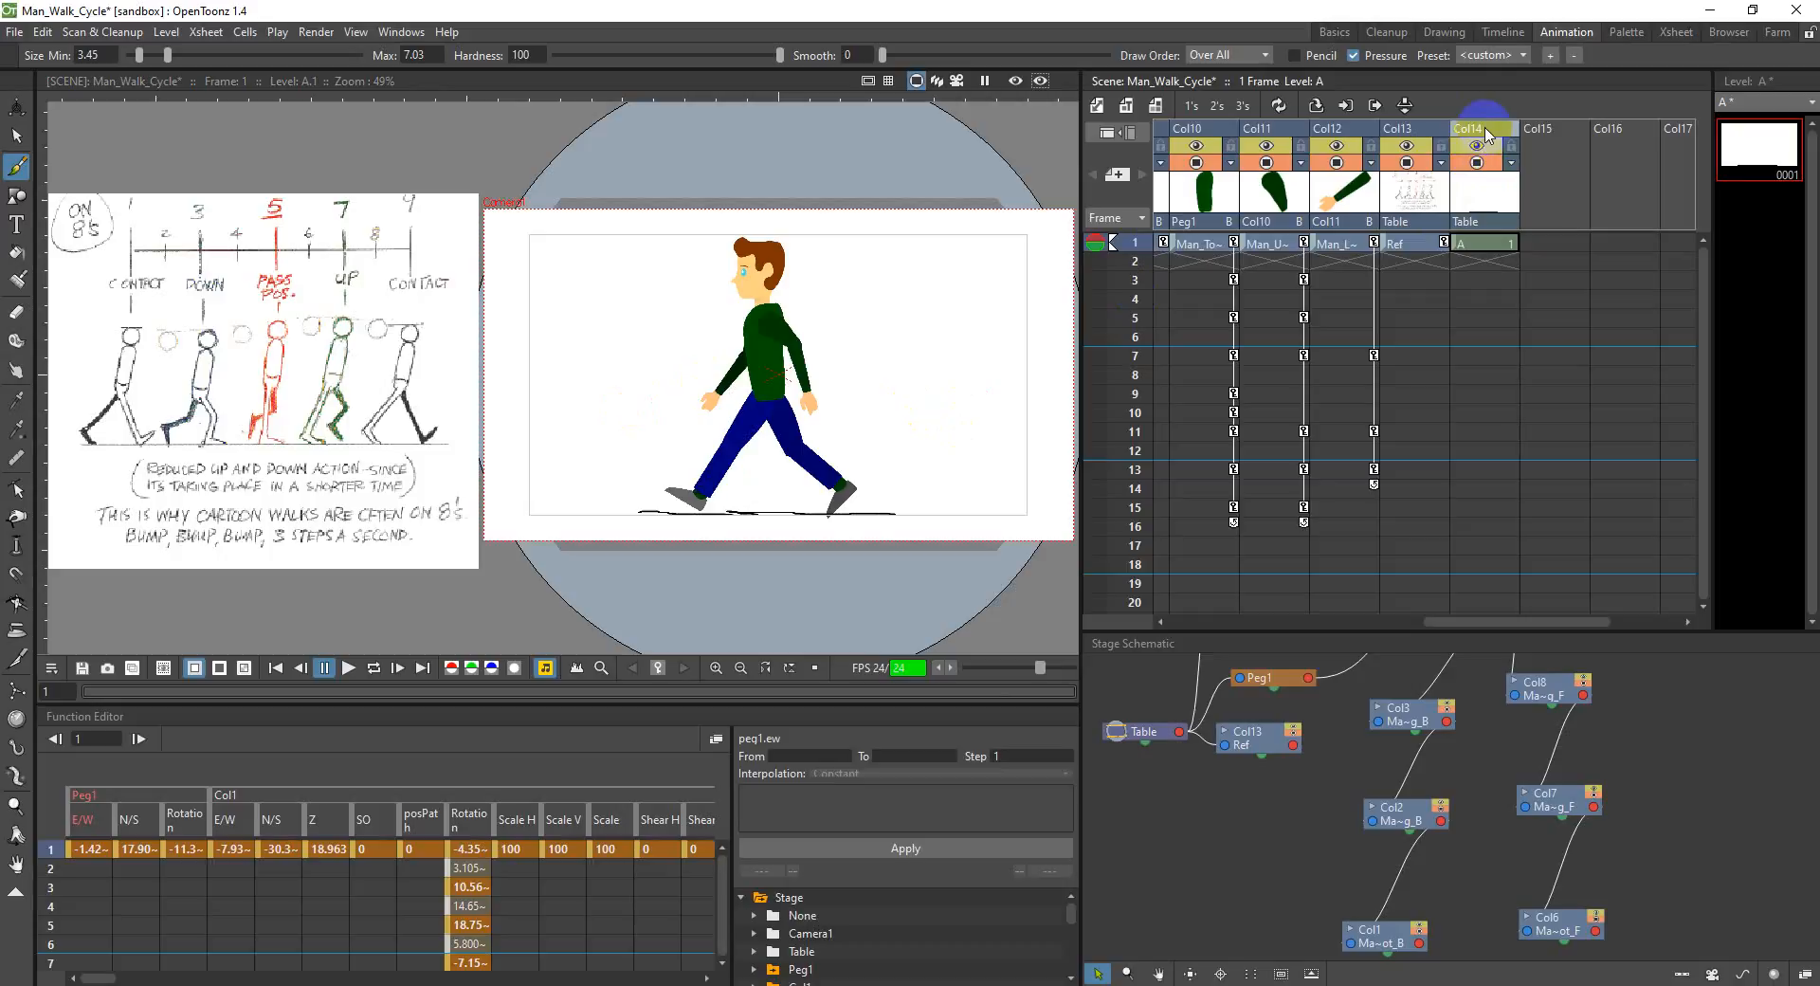
pyautogui.press('Delete')
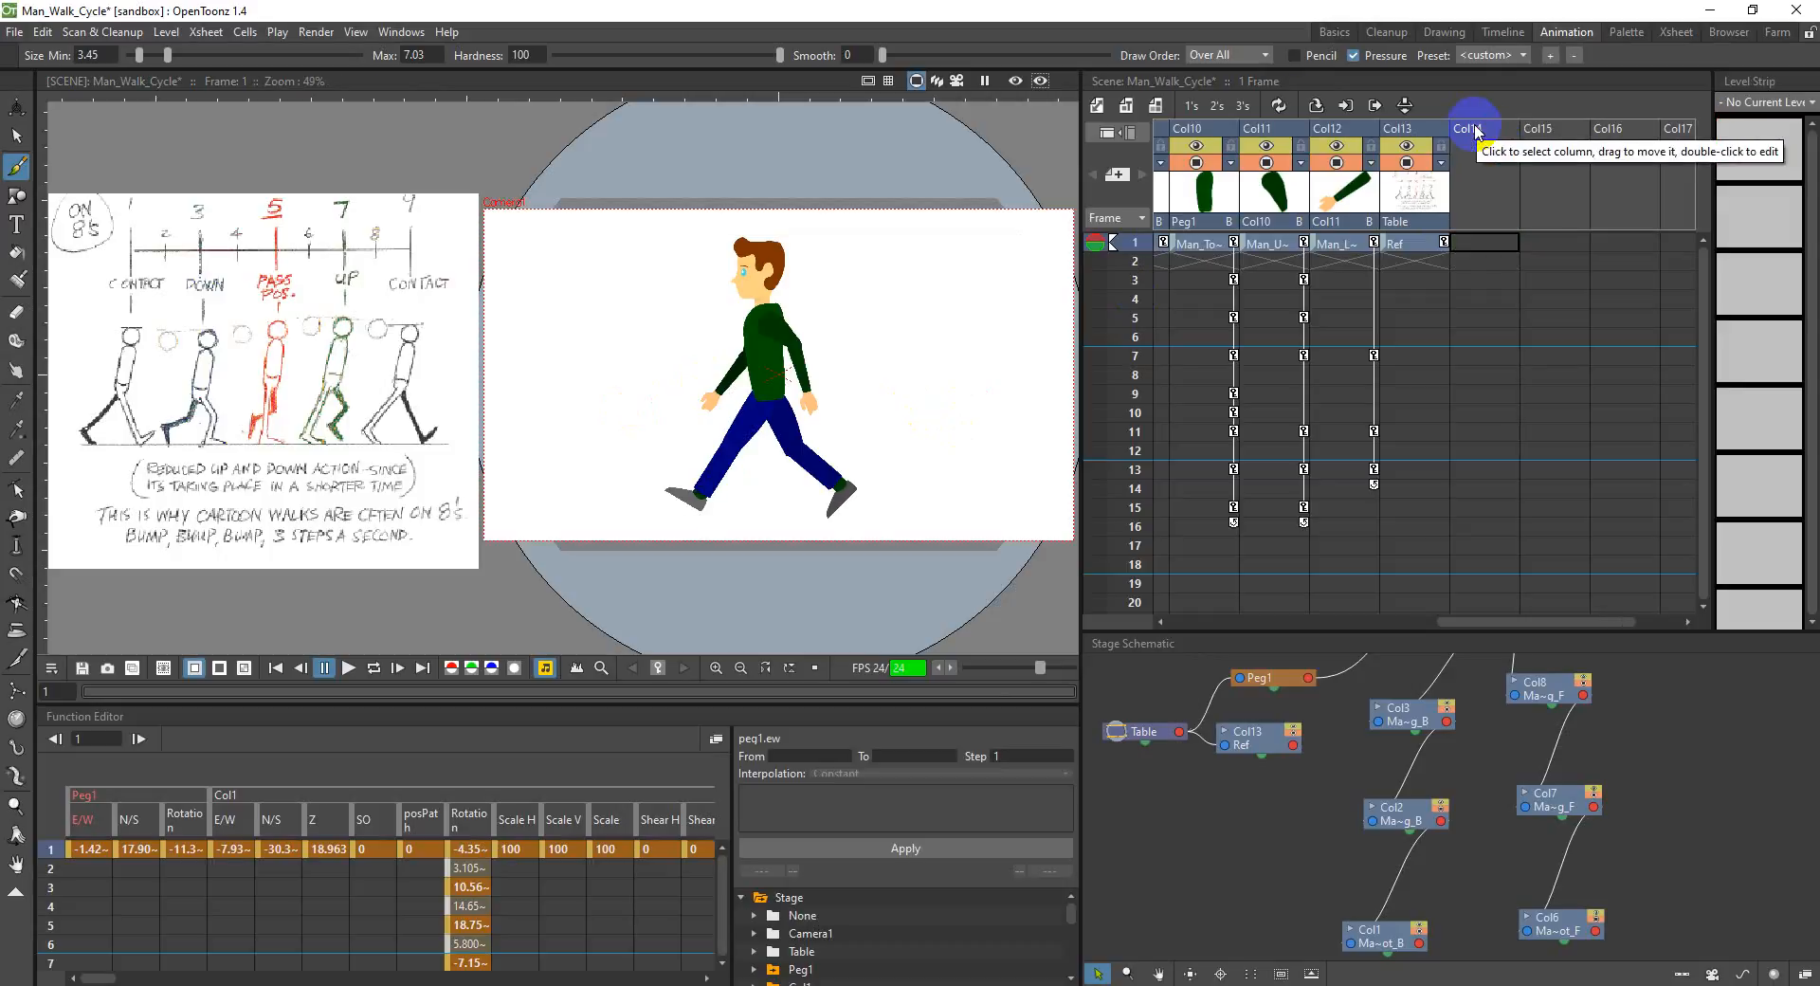
pyautogui.hotkey('ctrl', 'z')
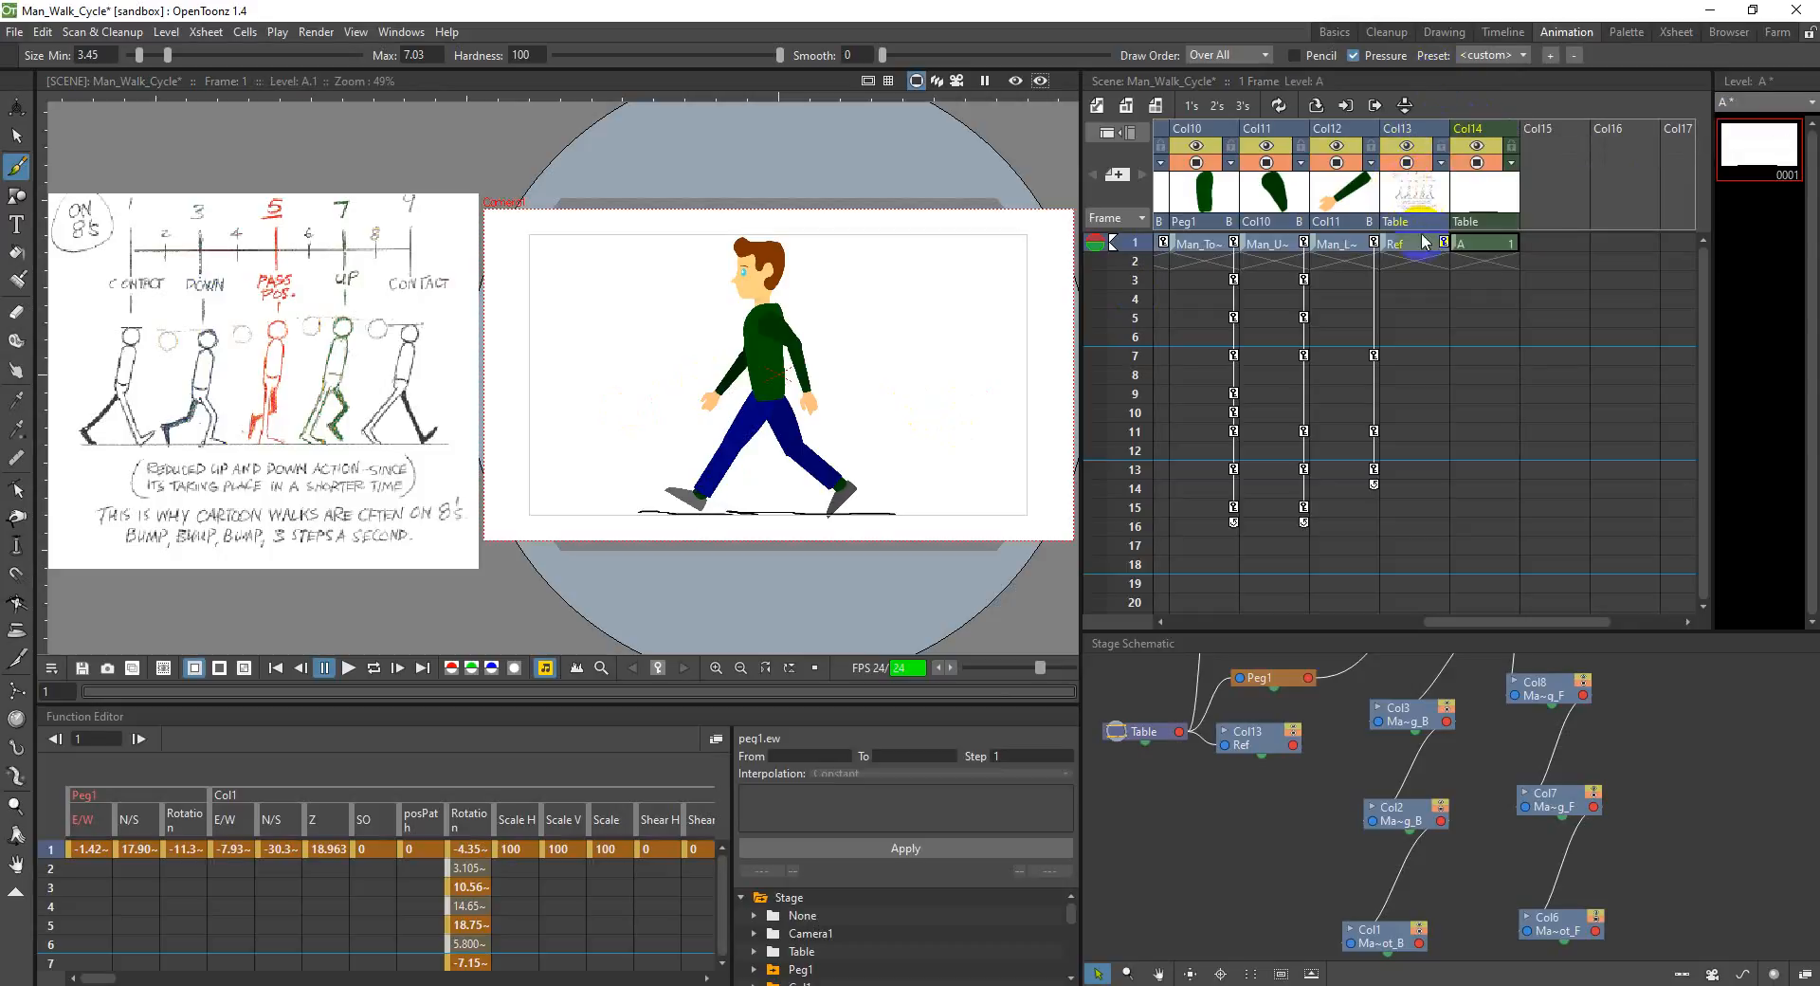
# Step: Activate the Selection tool and select the Ref chart's column, Col13
pyautogui.moveTo(1504, 621); pyautogui.dragTo(1362, 611)
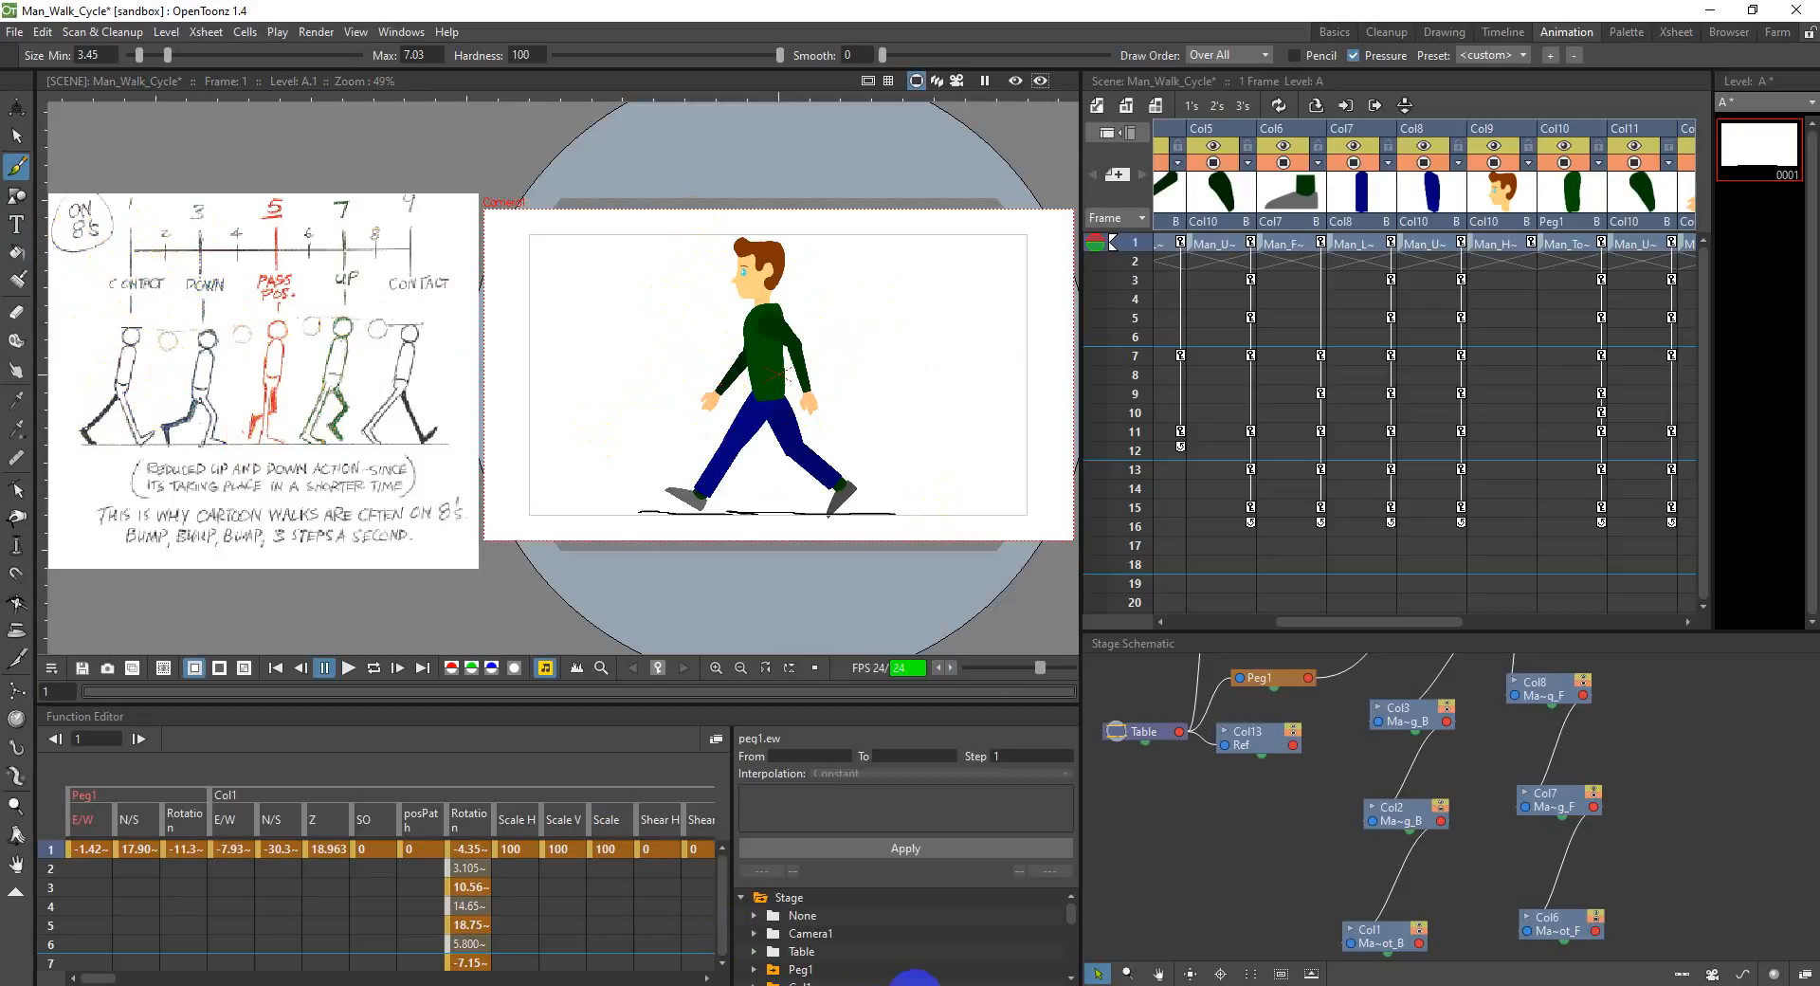
pyautogui.hotkey('alt', 'Tab')
pyautogui.scroll(-1, 927, 784)
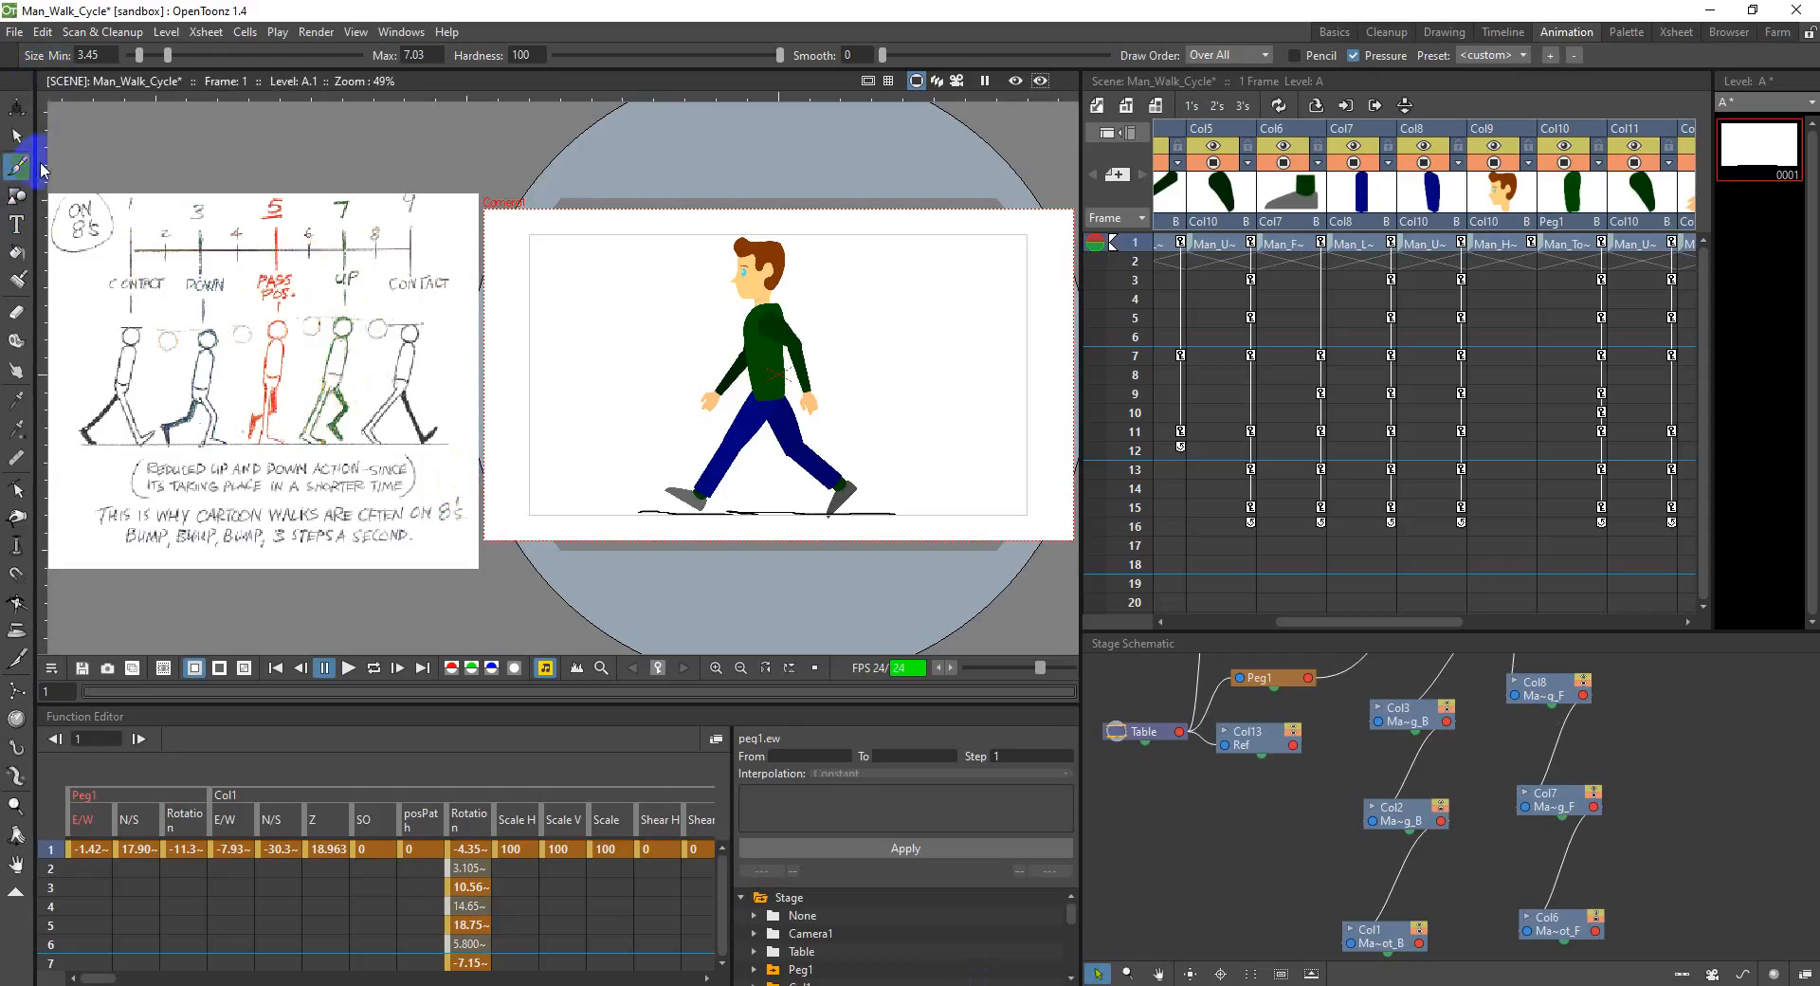
pyautogui.click(17, 142)
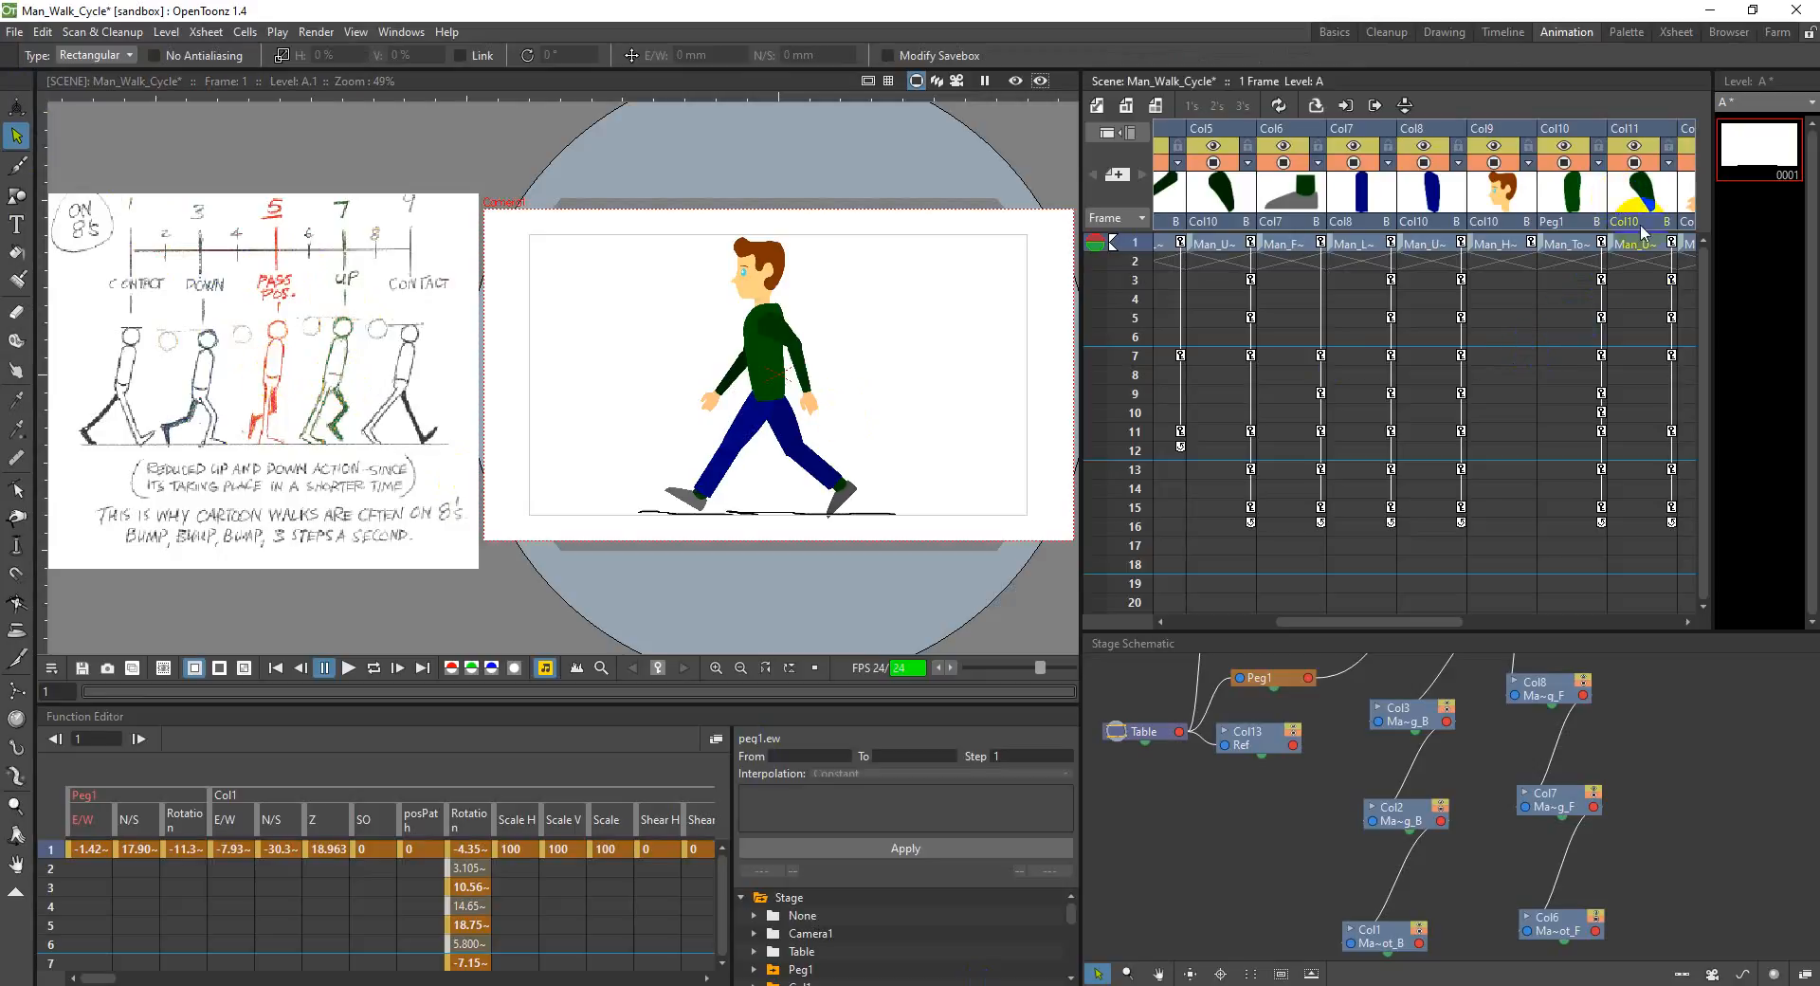
pyautogui.moveTo(1418, 620); pyautogui.dragTo(1560, 617)
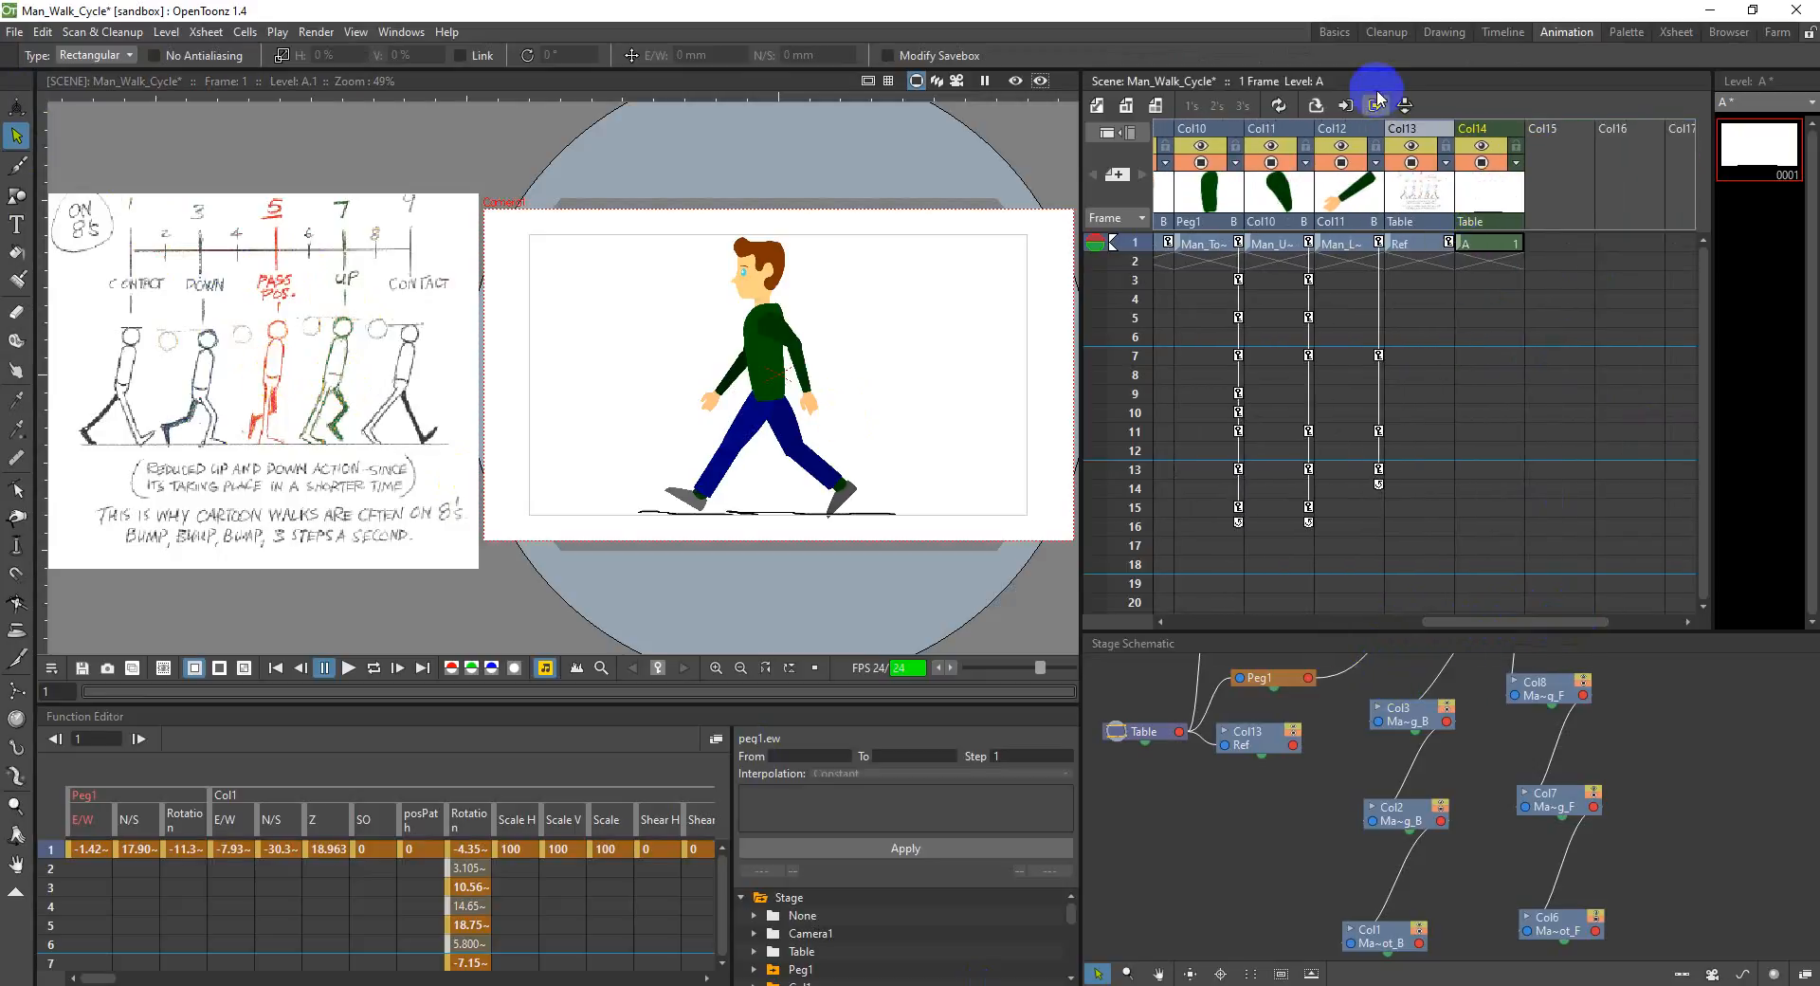
pyautogui.click(1410, 129)
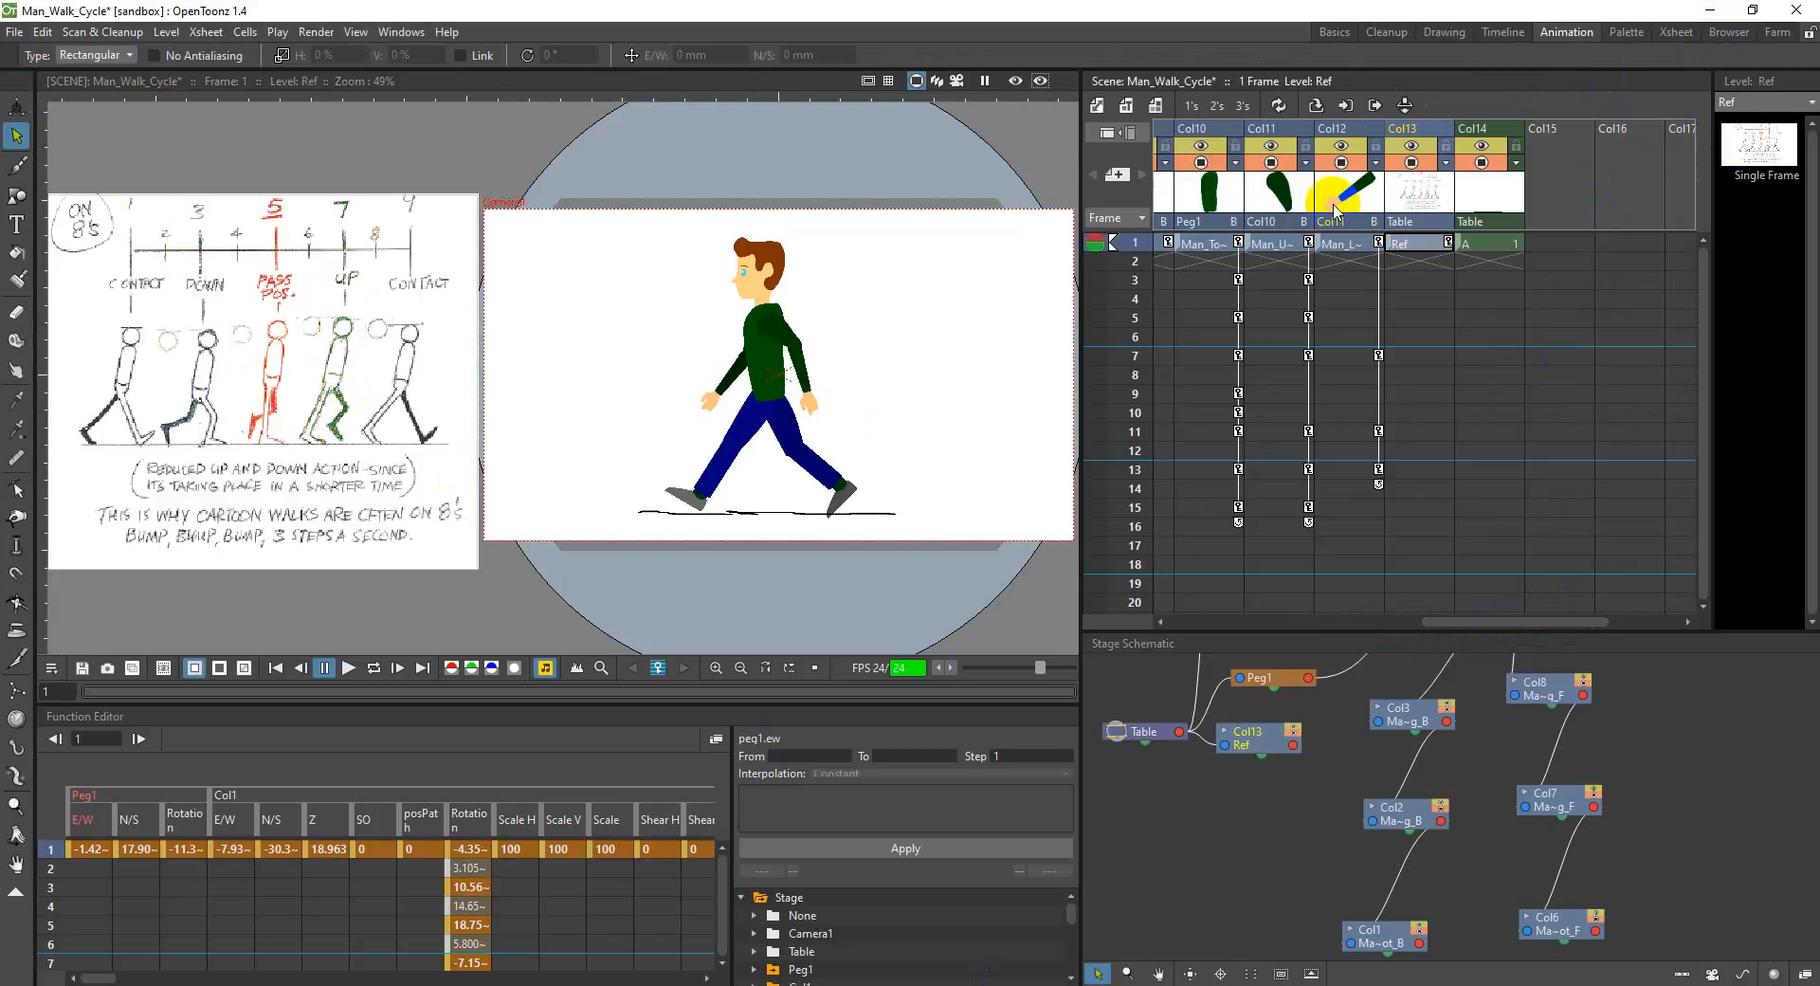
# Step: Delete the Ref chart's column, Col13, from the scene
pyautogui.click(1811, 105)
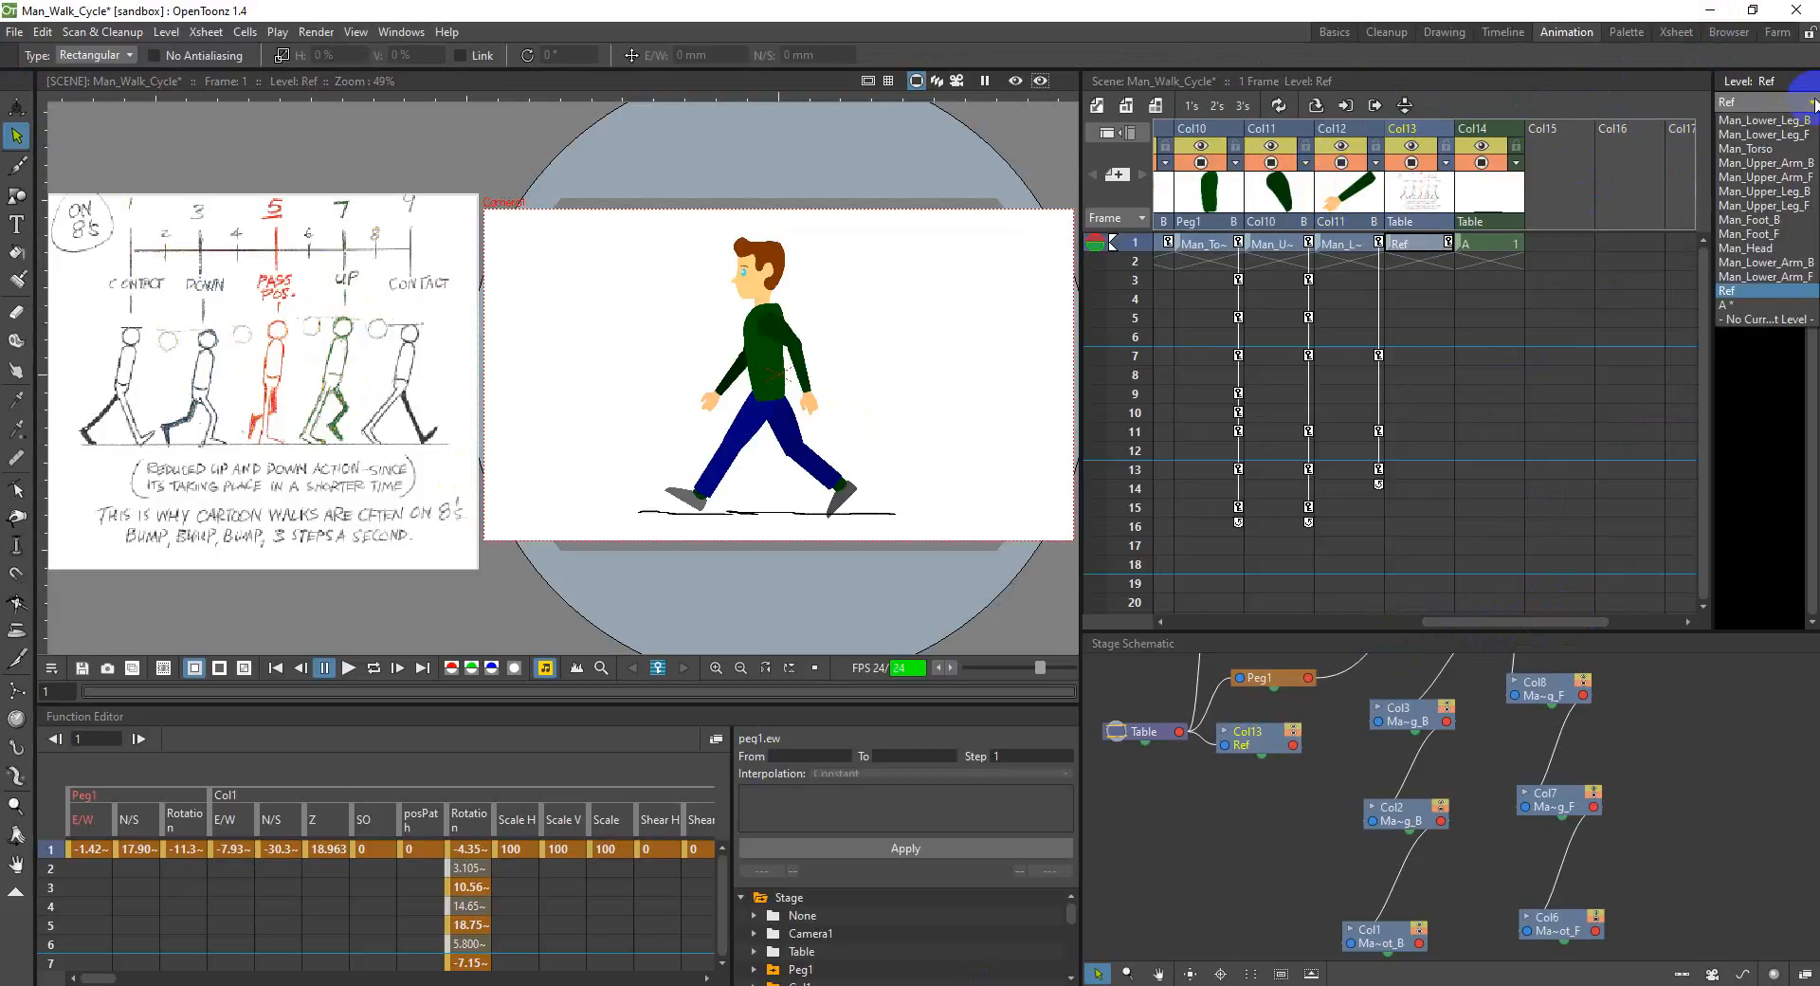
pyautogui.click(1774, 379)
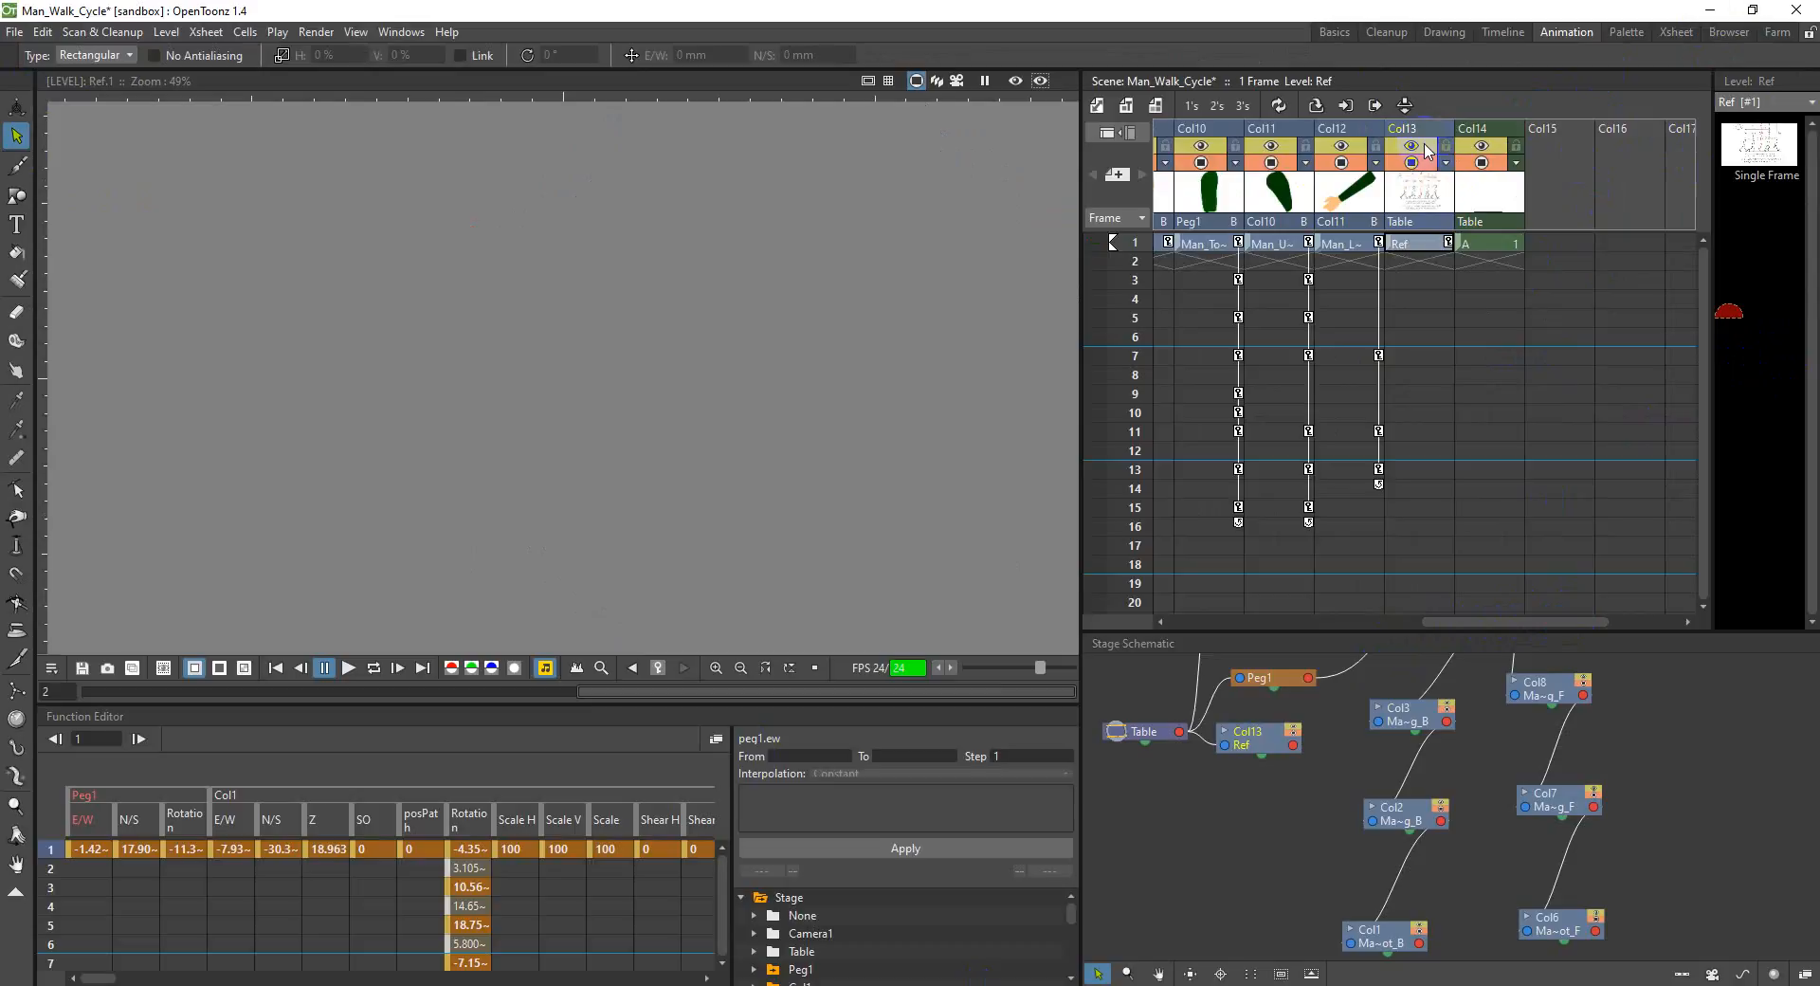
pyautogui.press('Delete')
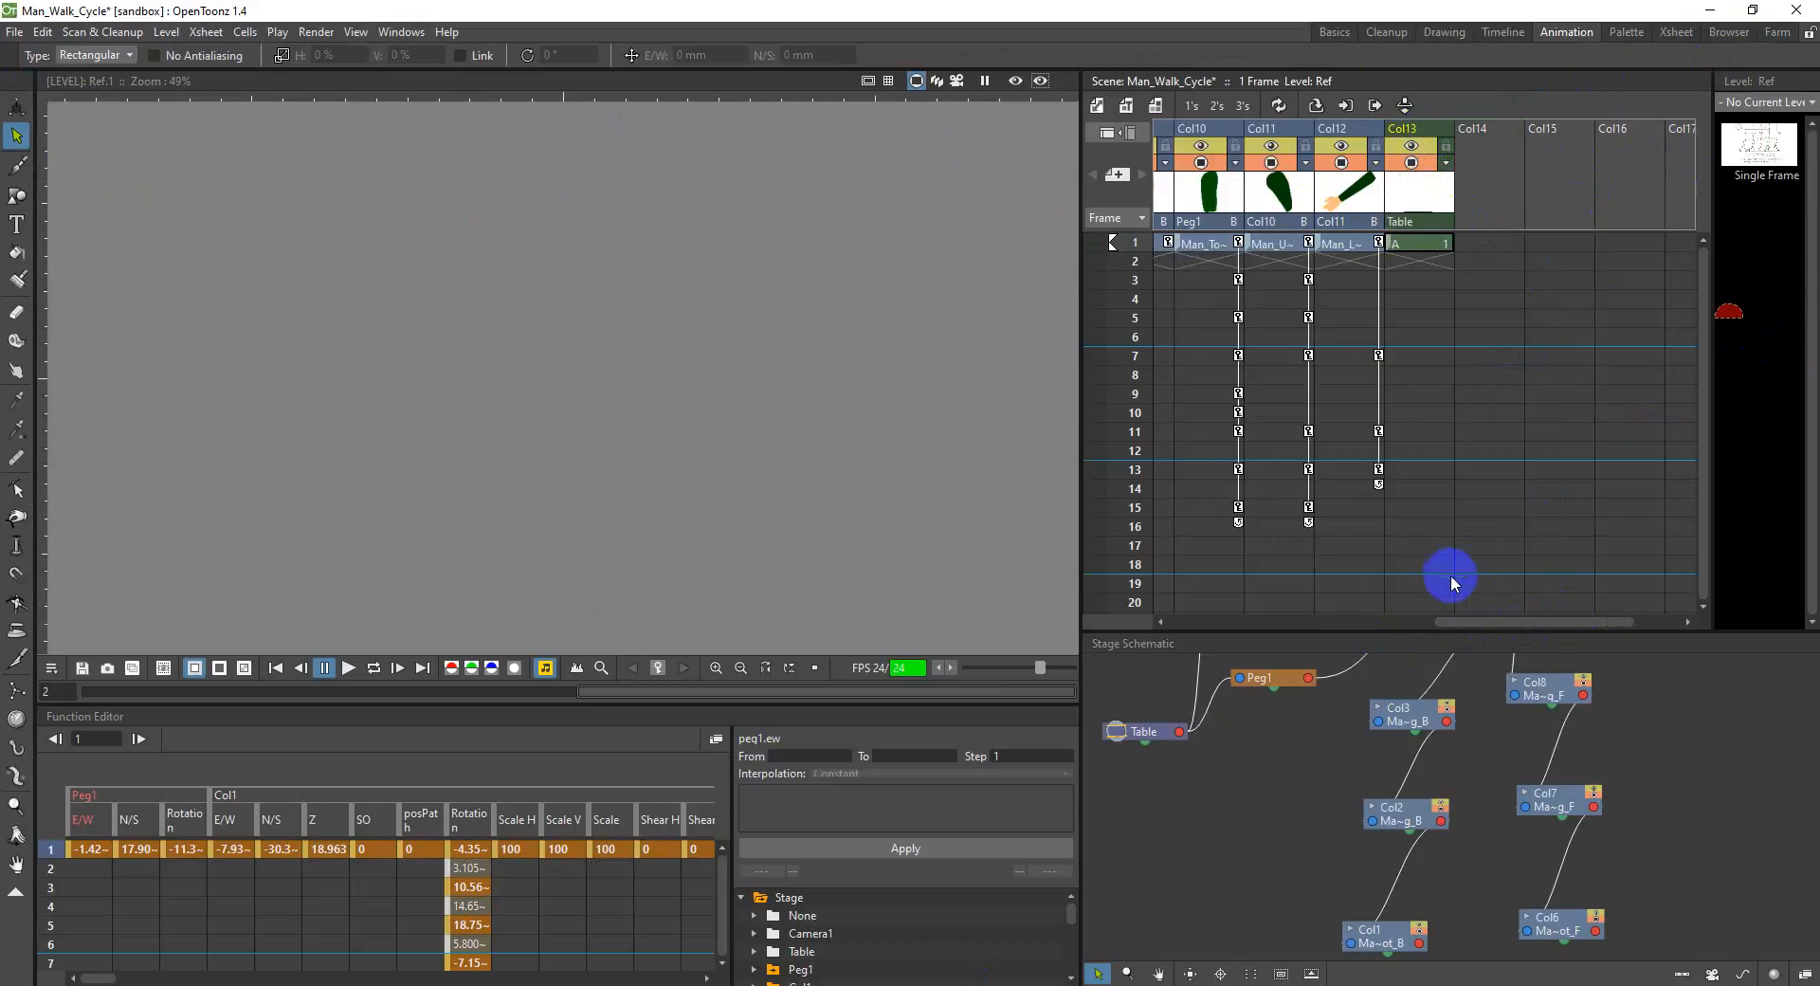
# Step: Select Col1's frame 1 cell and minimise the scene and the PDF to reach the desktop
pyautogui.moveTo(1503, 622); pyautogui.dragTo(1366, 621)
pyautogui.click(1205, 245)
pyautogui.click(1706, 12)
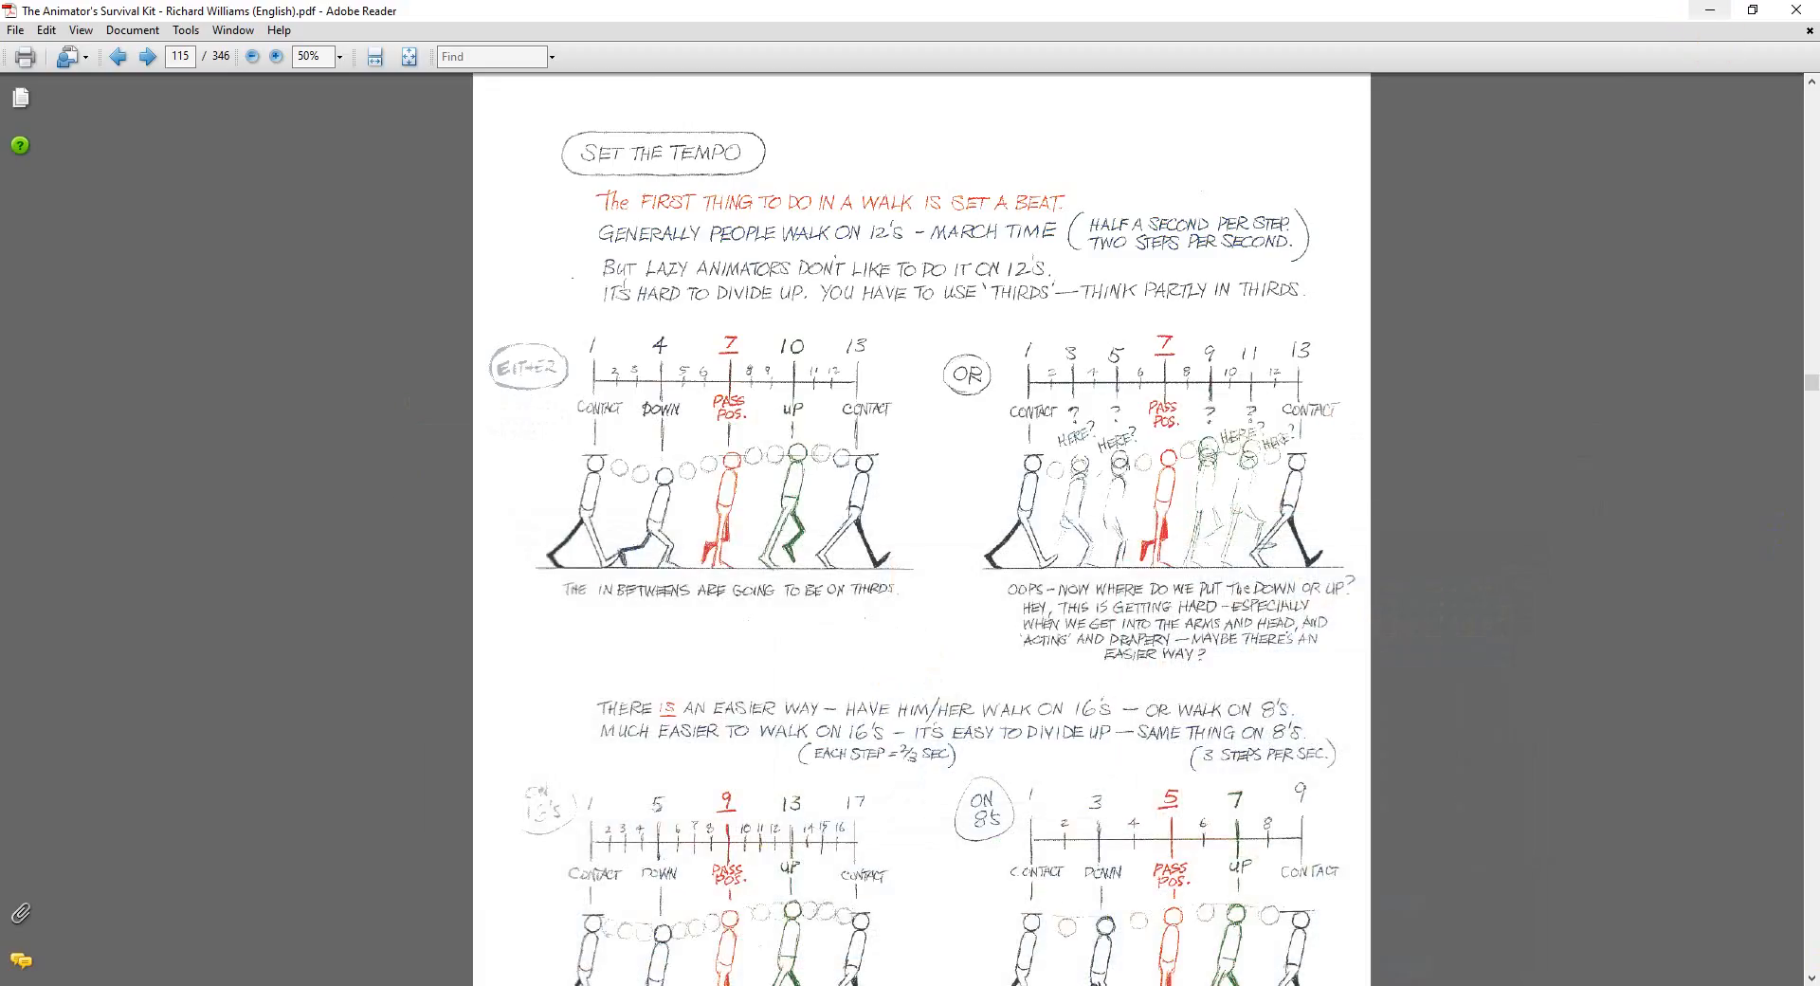
pyautogui.click(1815, 985)
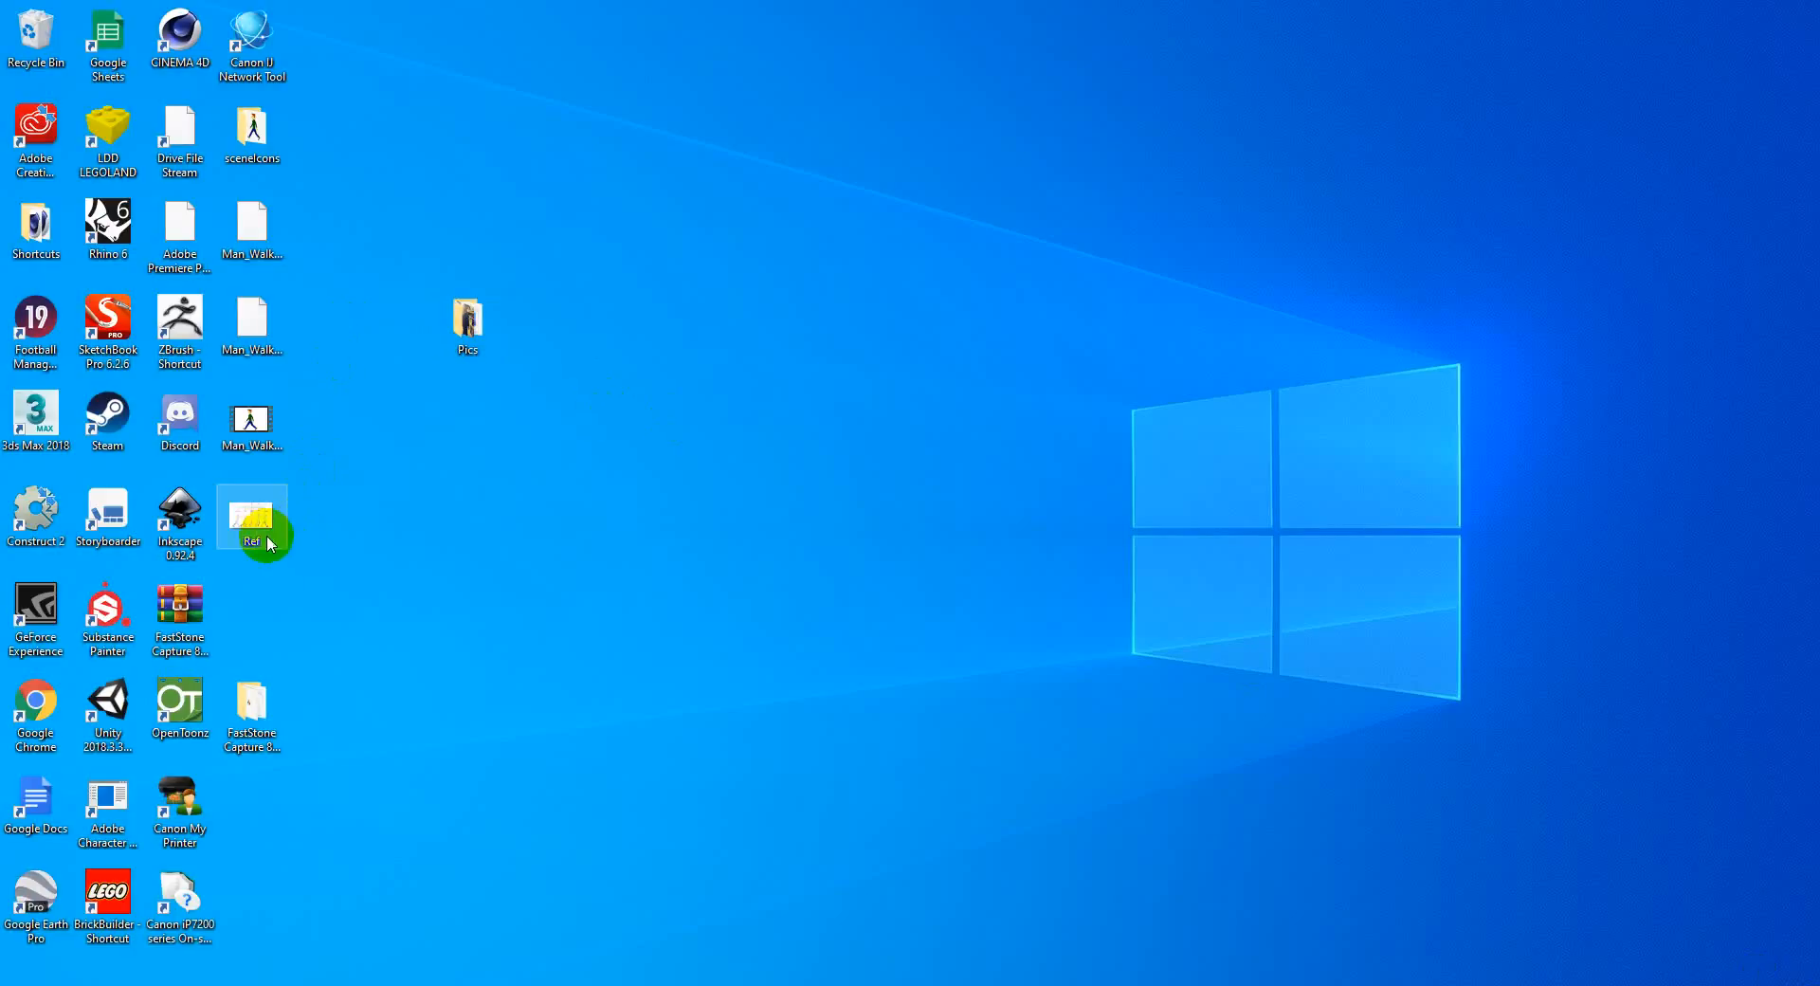
# Step: Rename the walk chart image Ref on the desktop as Ref1
pyautogui.rightClick(262, 535)
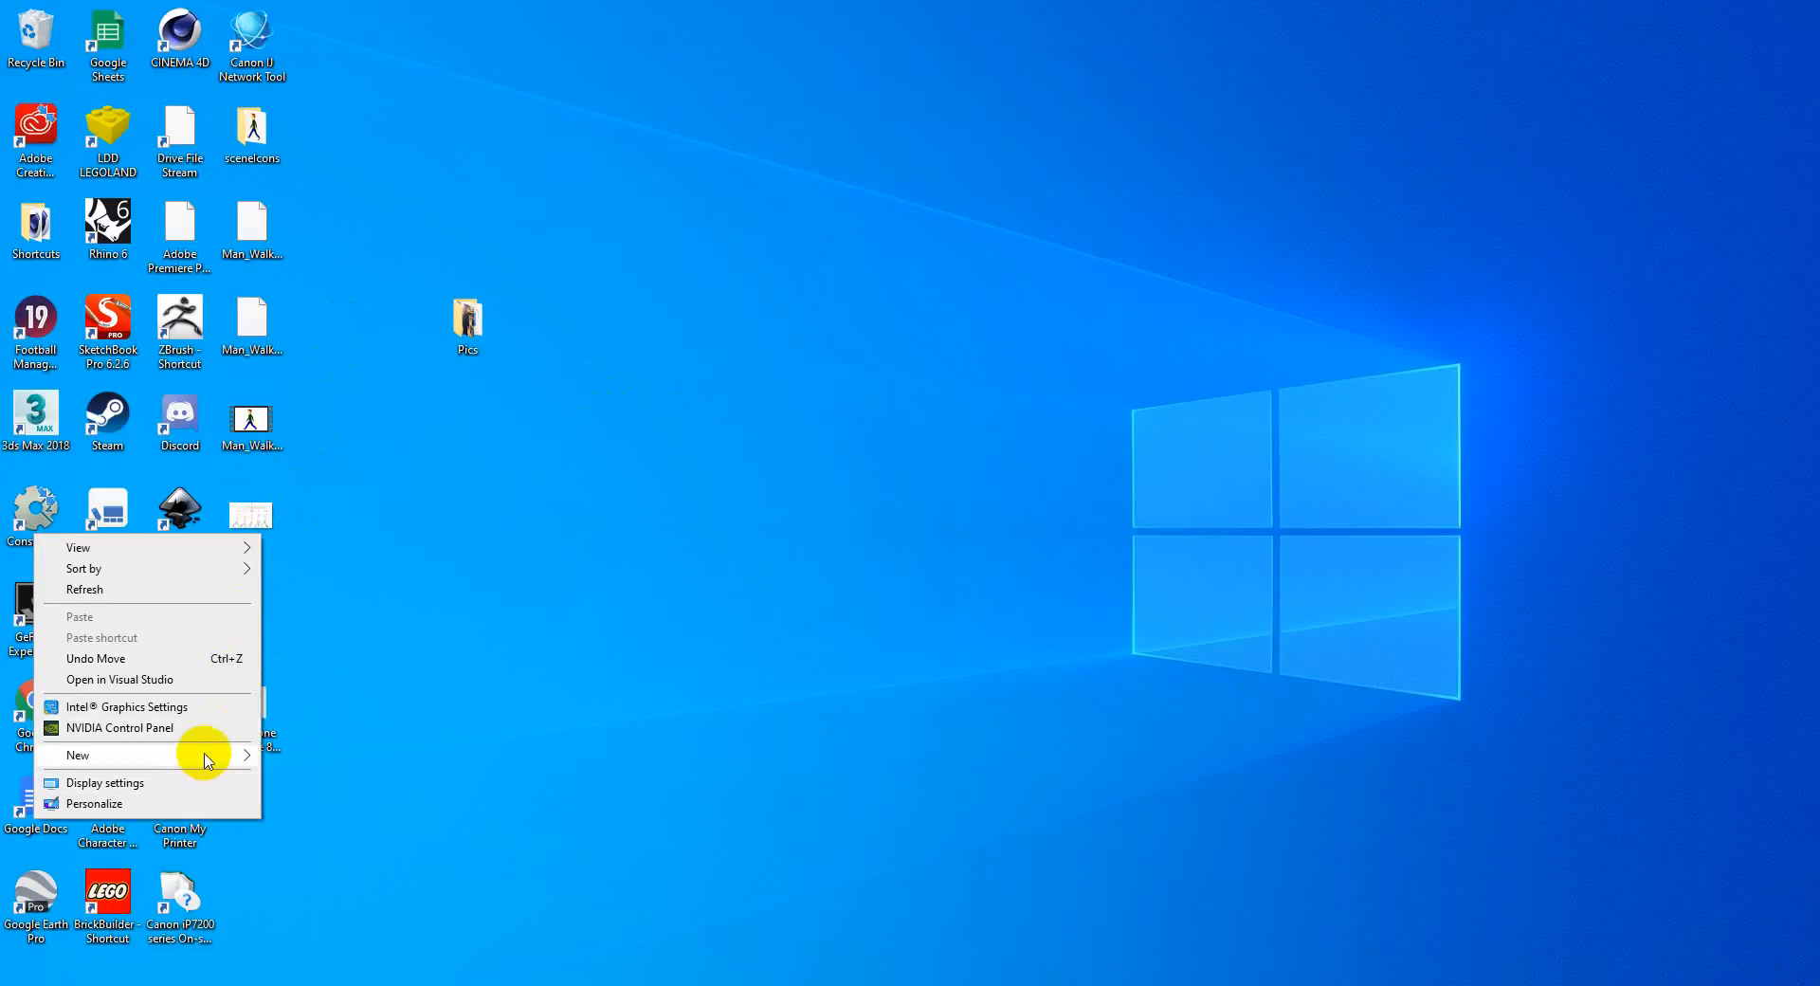
pyautogui.click(320, 525)
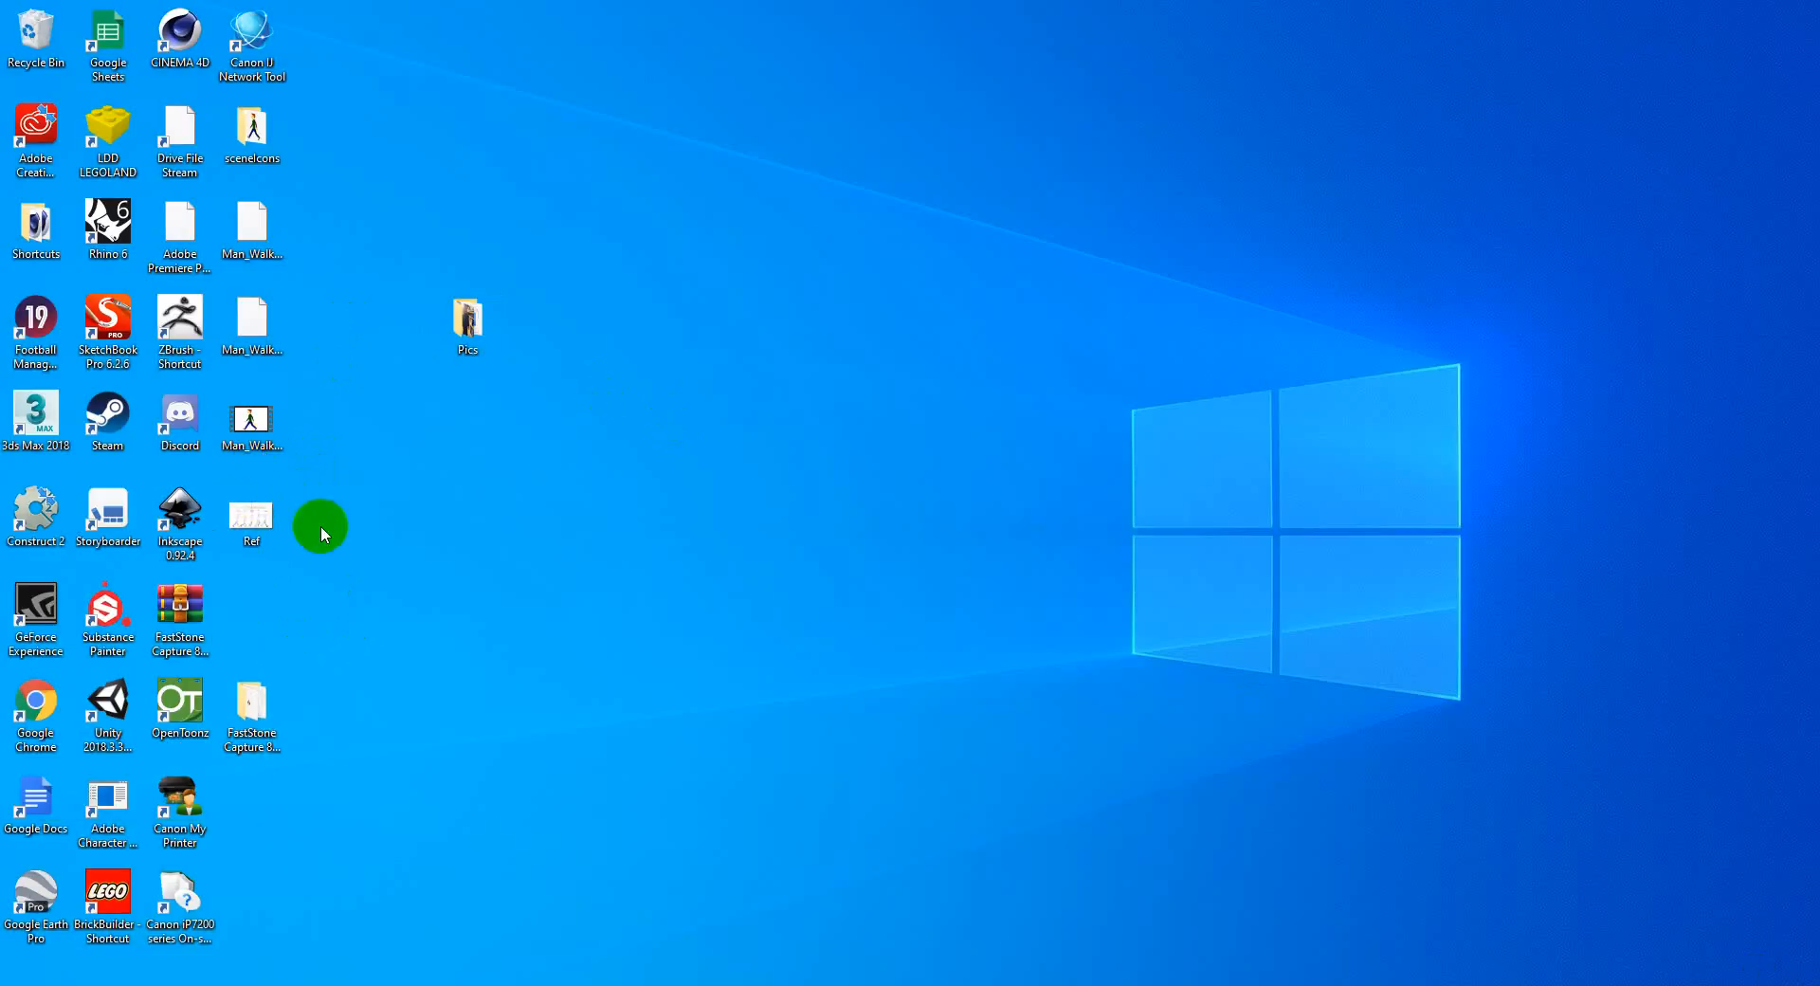
pyautogui.rightClick(265, 511)
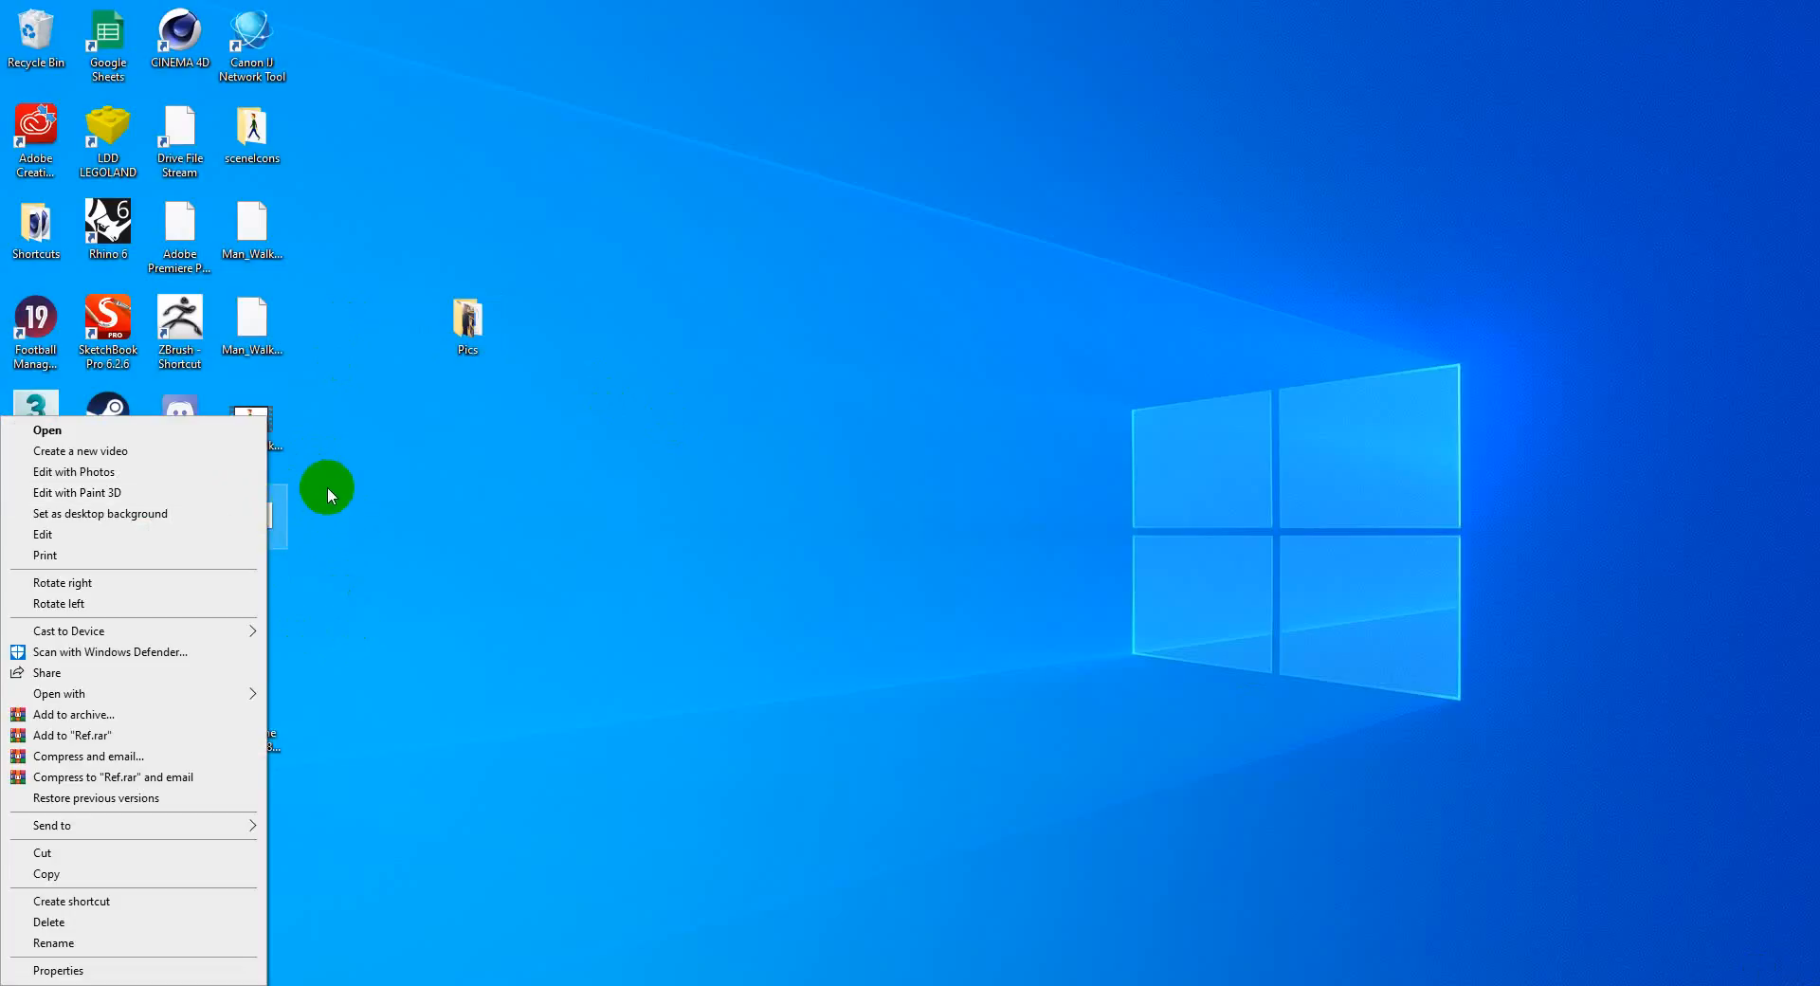
pyautogui.click(327, 486)
pyautogui.click(228, 439)
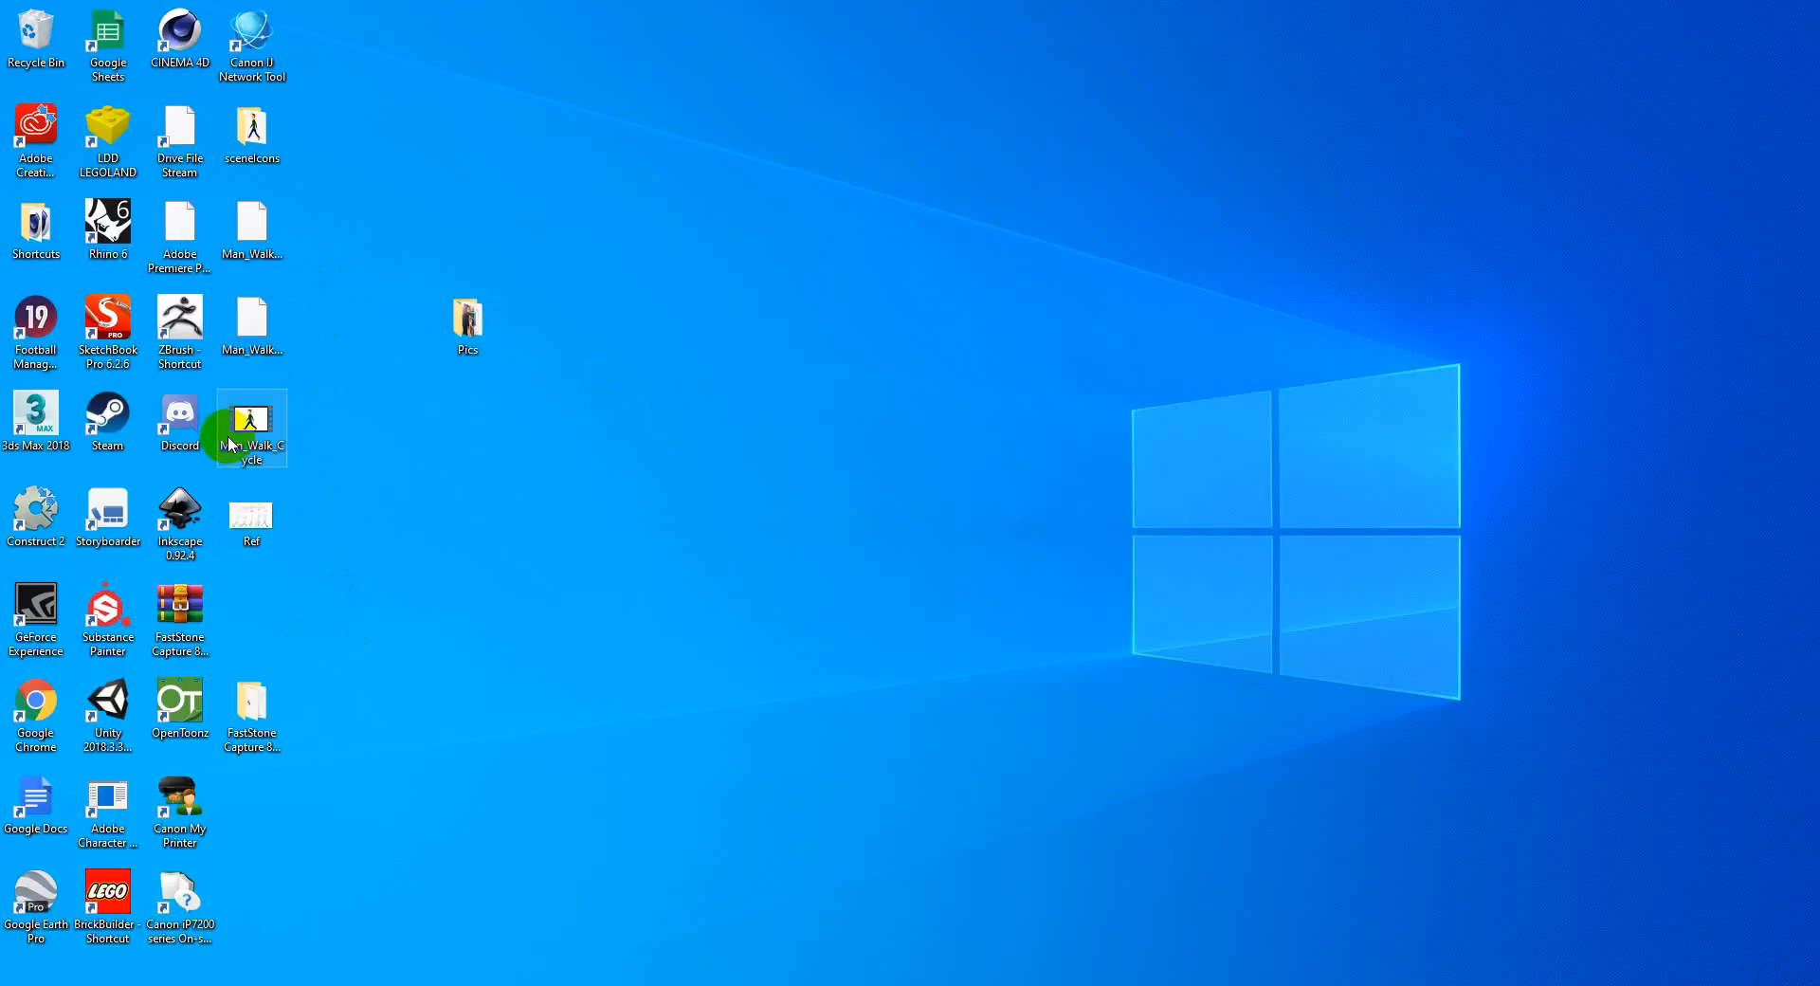
pyautogui.moveTo(243, 424); pyautogui.dragTo(282, 525)
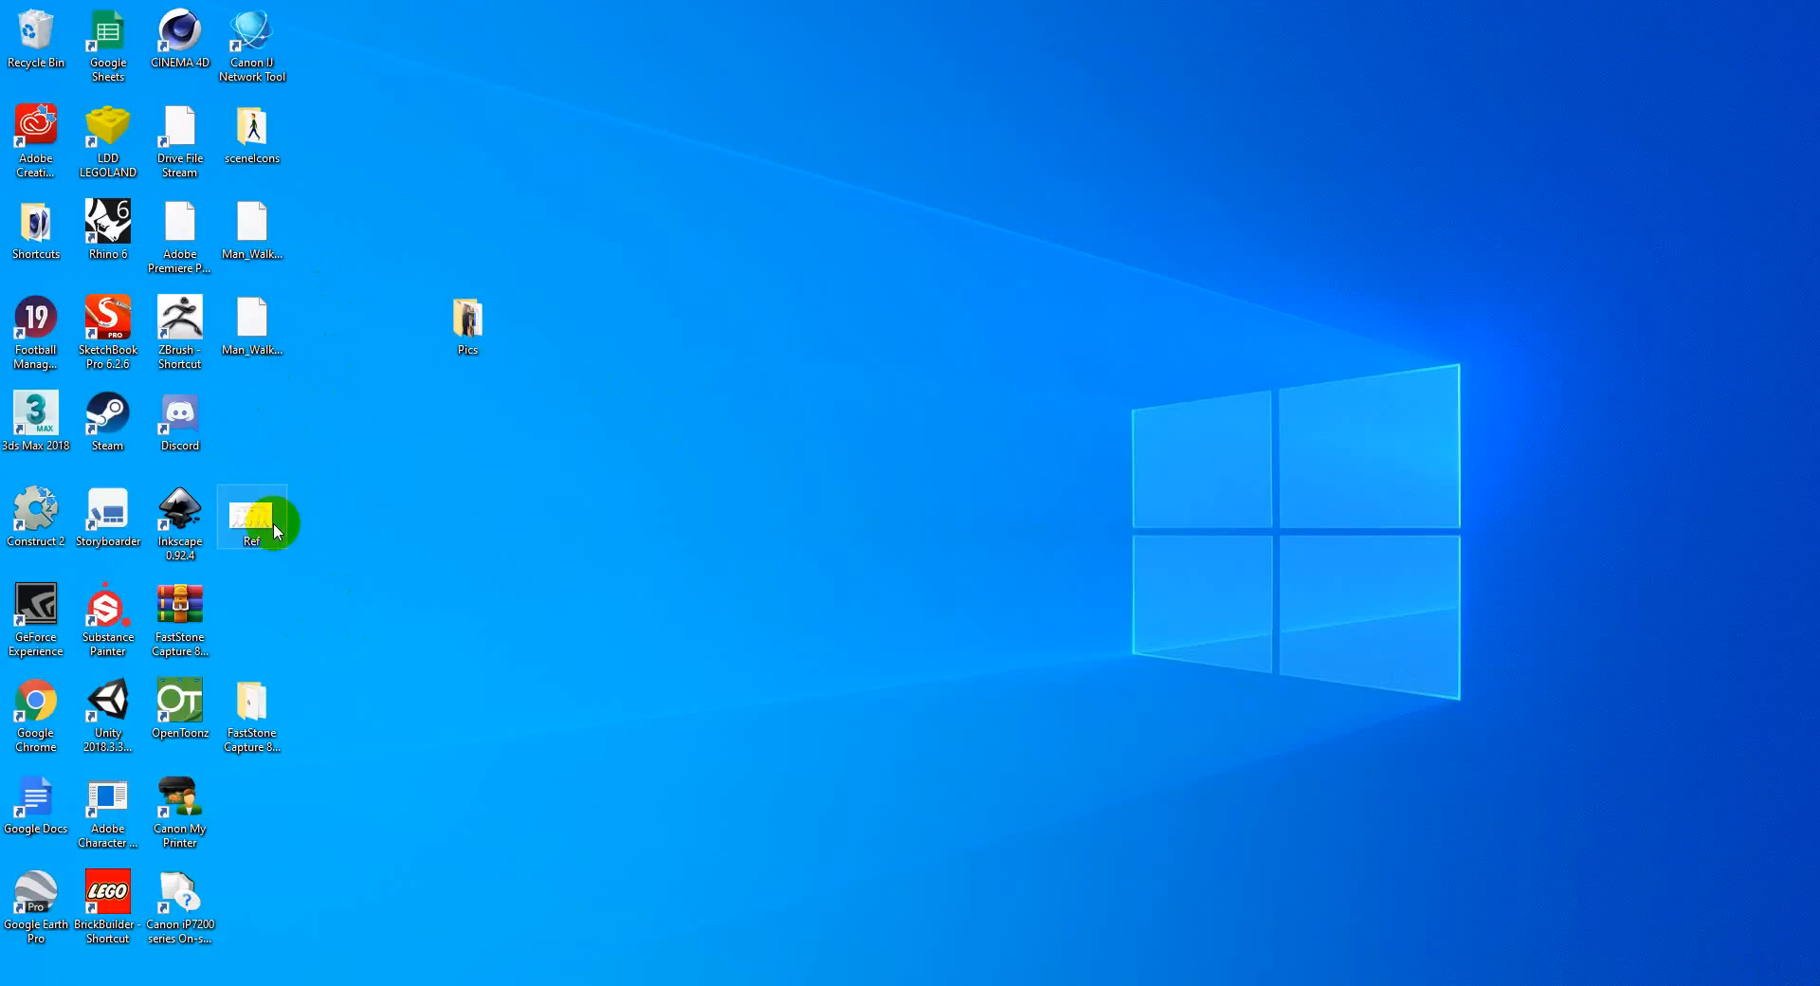
pyautogui.rightClick(275, 531)
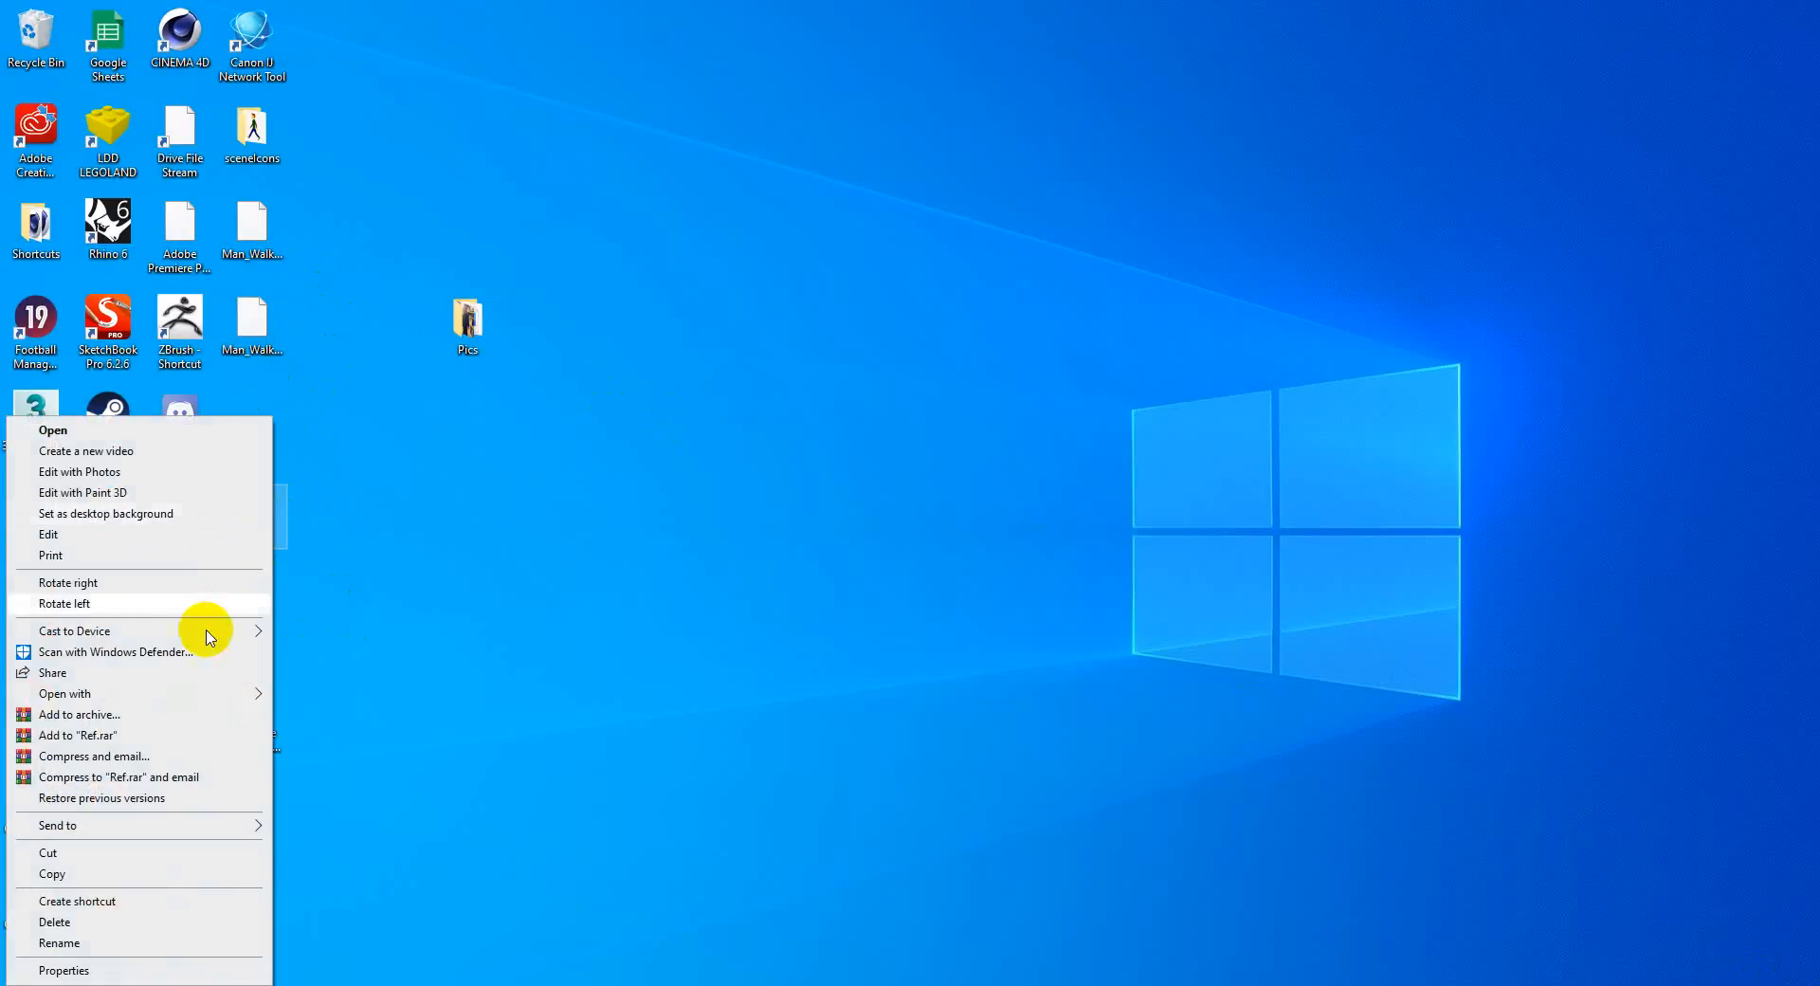
pyautogui.click(177, 941)
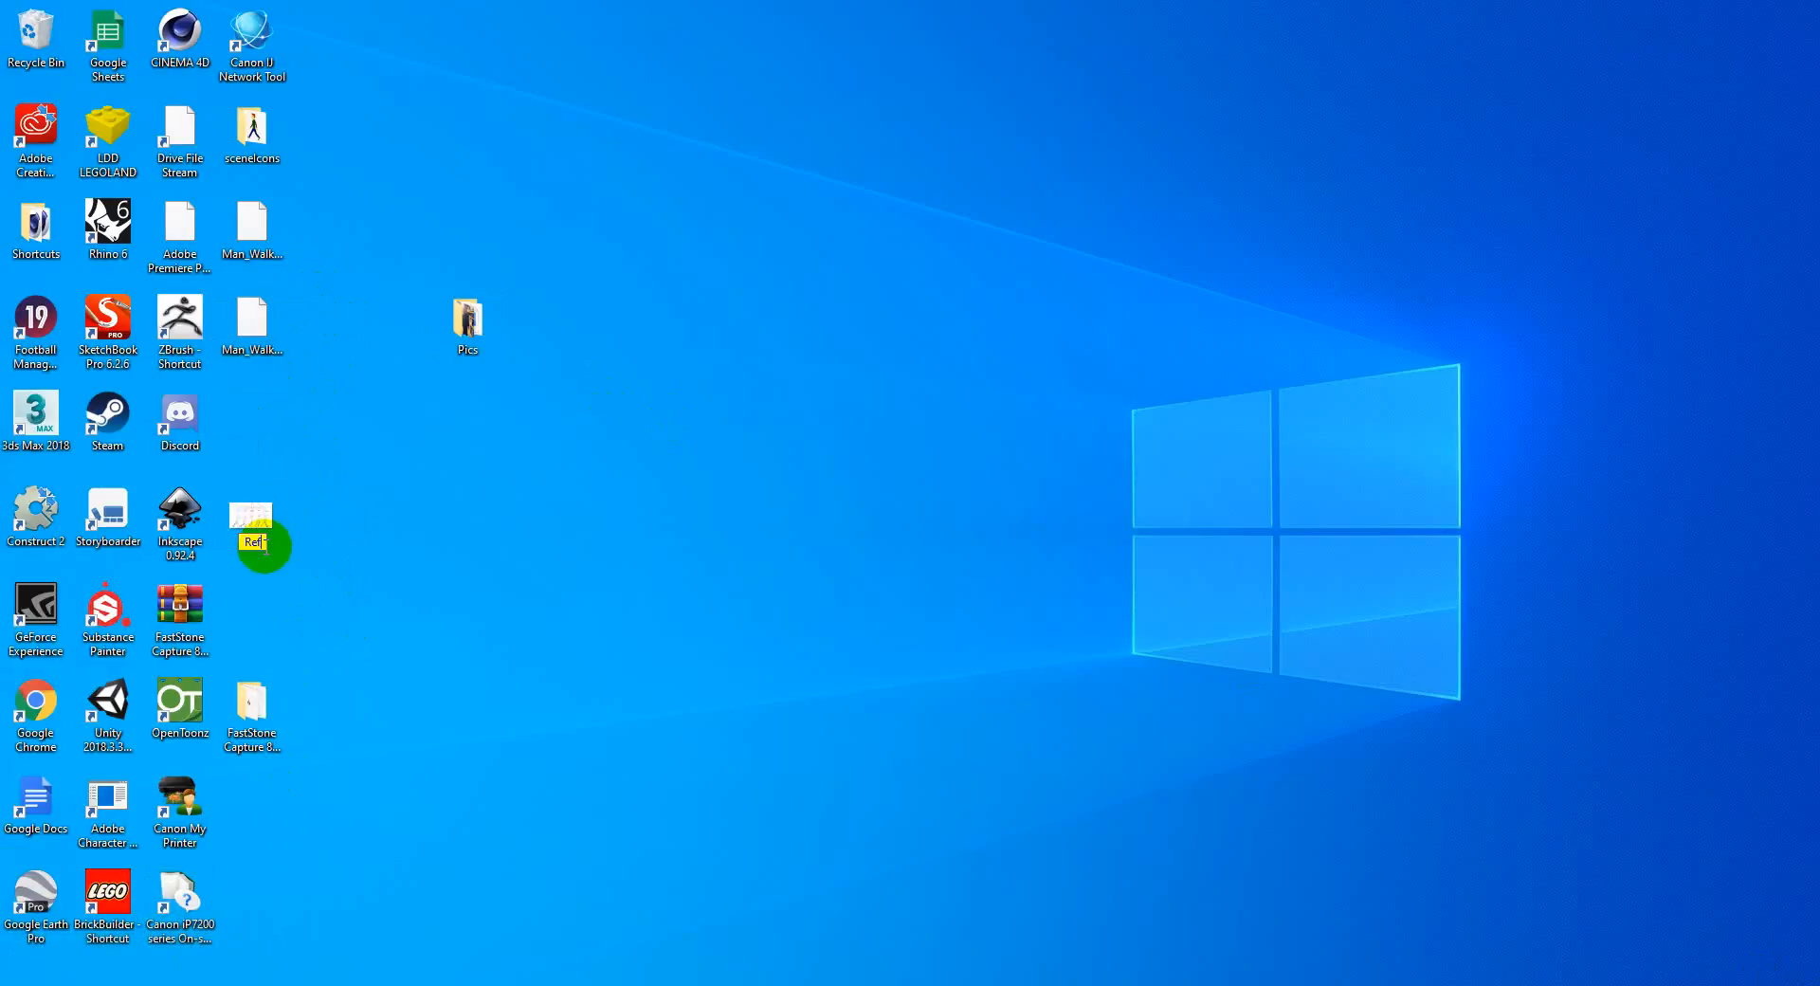
pyautogui.write('Ref1')
pyautogui.press('Return')
# Step: Import Ref1.PNG from the desktop into the OpenToonz scene and place its column between Col12 and the ground line column
pyautogui.moveTo(251, 522); pyautogui.dragTo(493, 376)
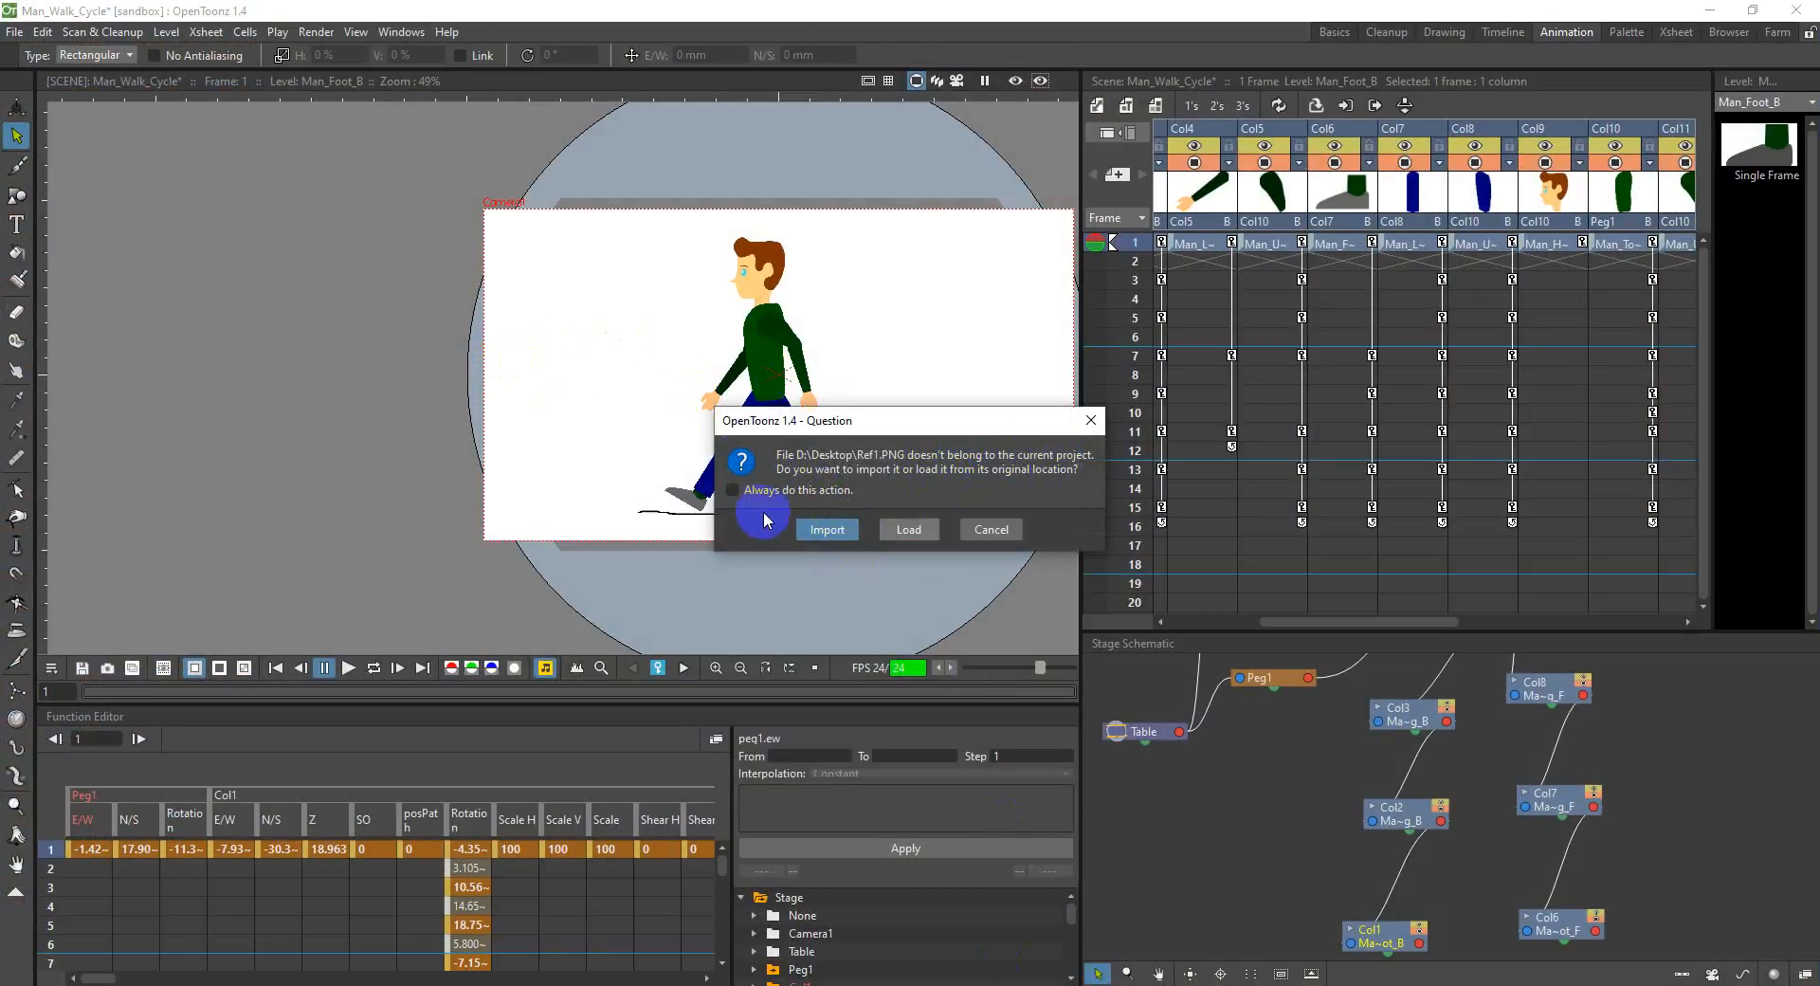
pyautogui.click(827, 529)
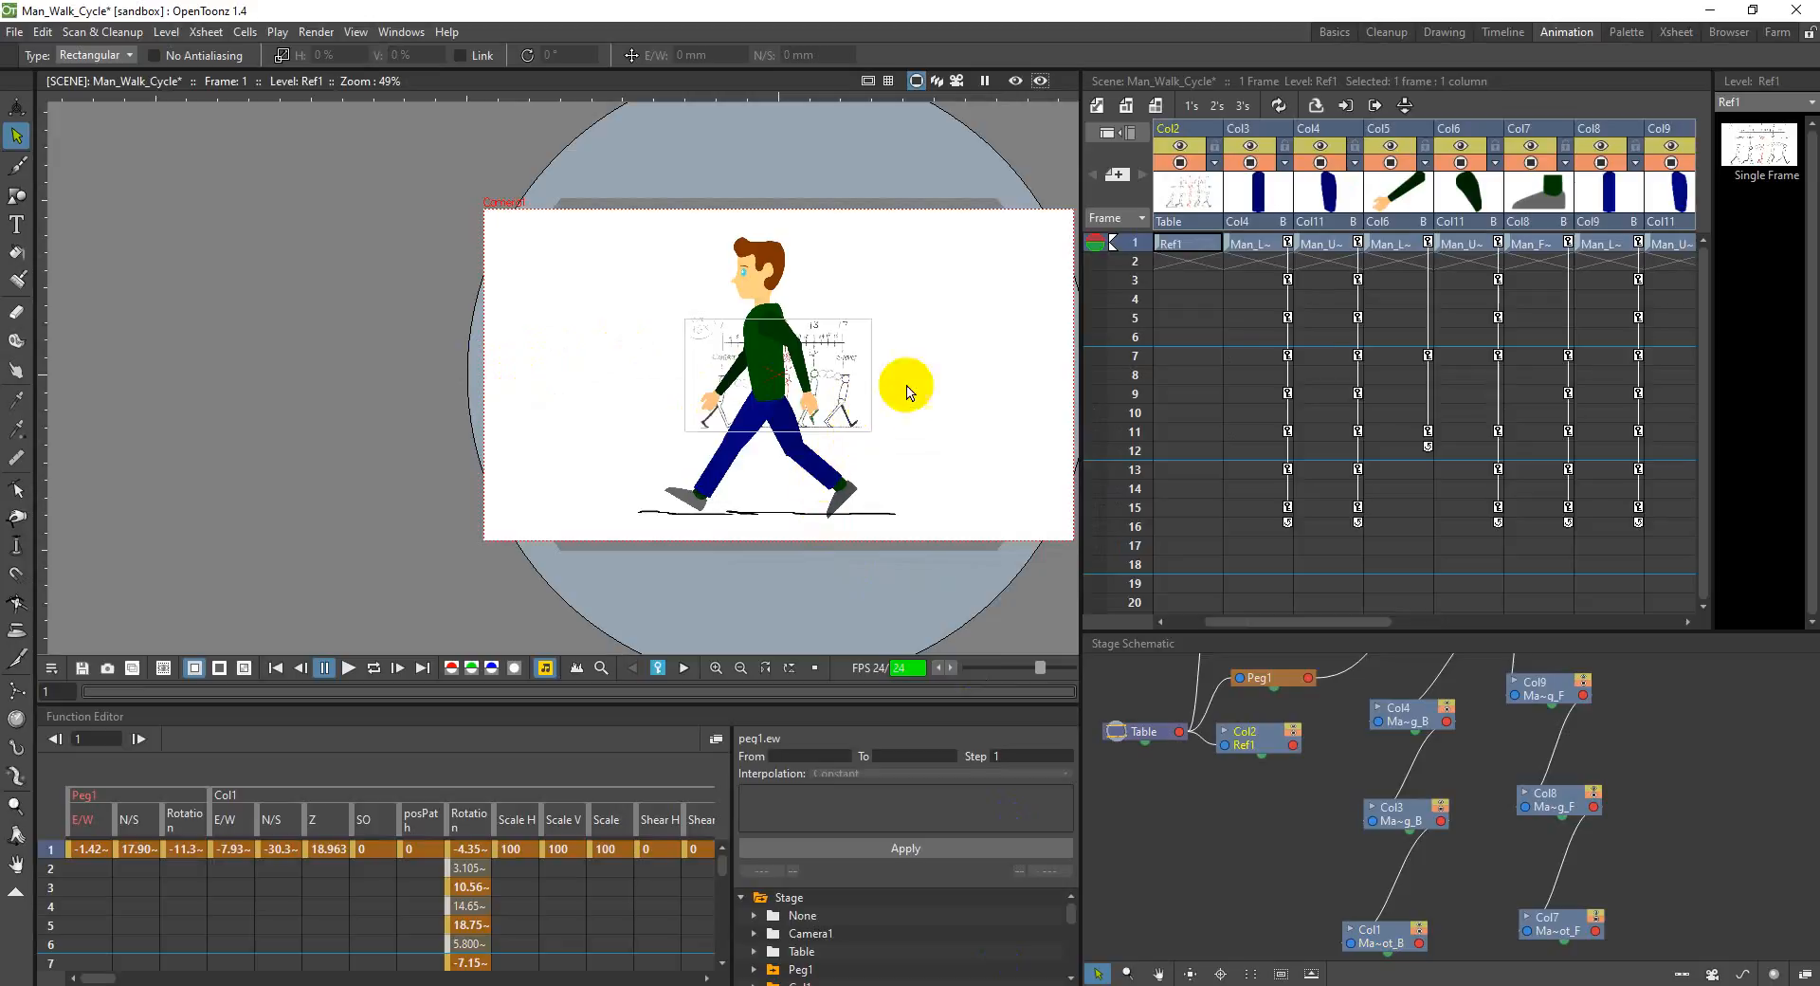
pyautogui.moveTo(1329, 620); pyautogui.dragTo(1194, 616)
pyautogui.moveTo(1270, 138)
pyautogui.mouseDown()
pyautogui.moveTo(1516, 142)
pyautogui.moveTo(1658, 203)
pyautogui.moveTo(1503, 154)
pyautogui.moveTo(1282, 159)
pyautogui.mouseUp()
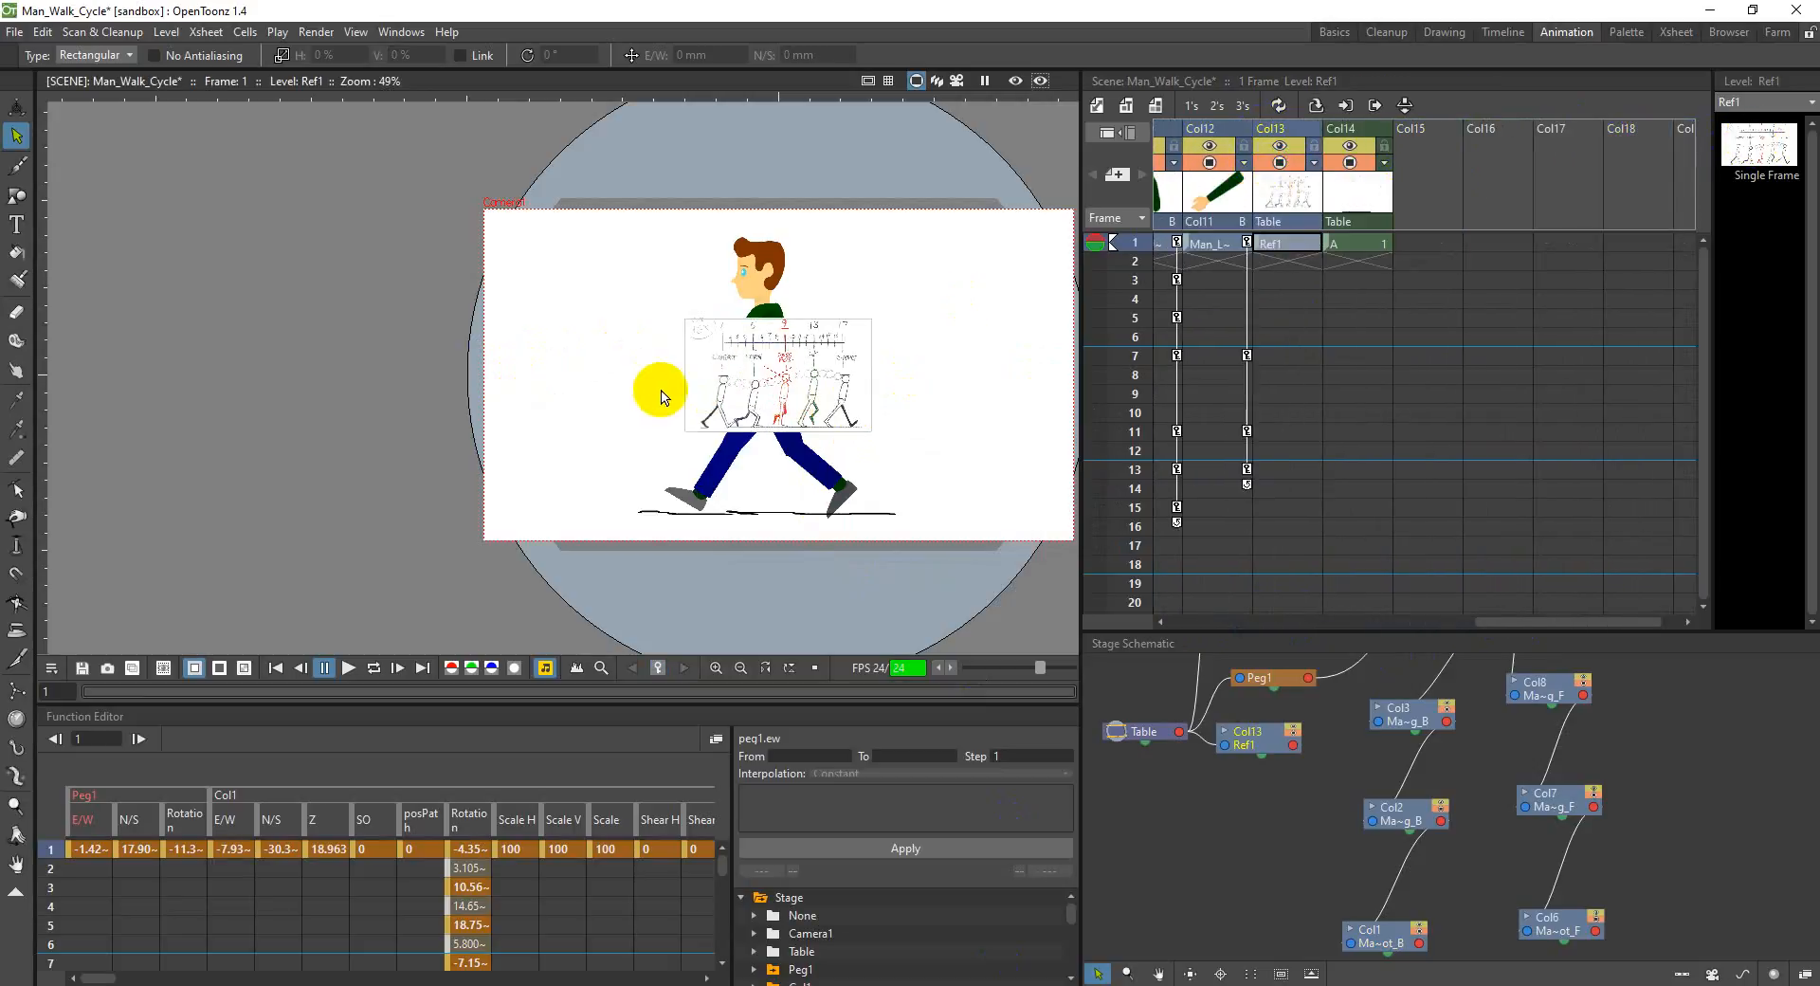
# Step: Scale the Ref1 chart in Col13 up uniformly to about 289% with the Animate tool
pyautogui.click(17, 108)
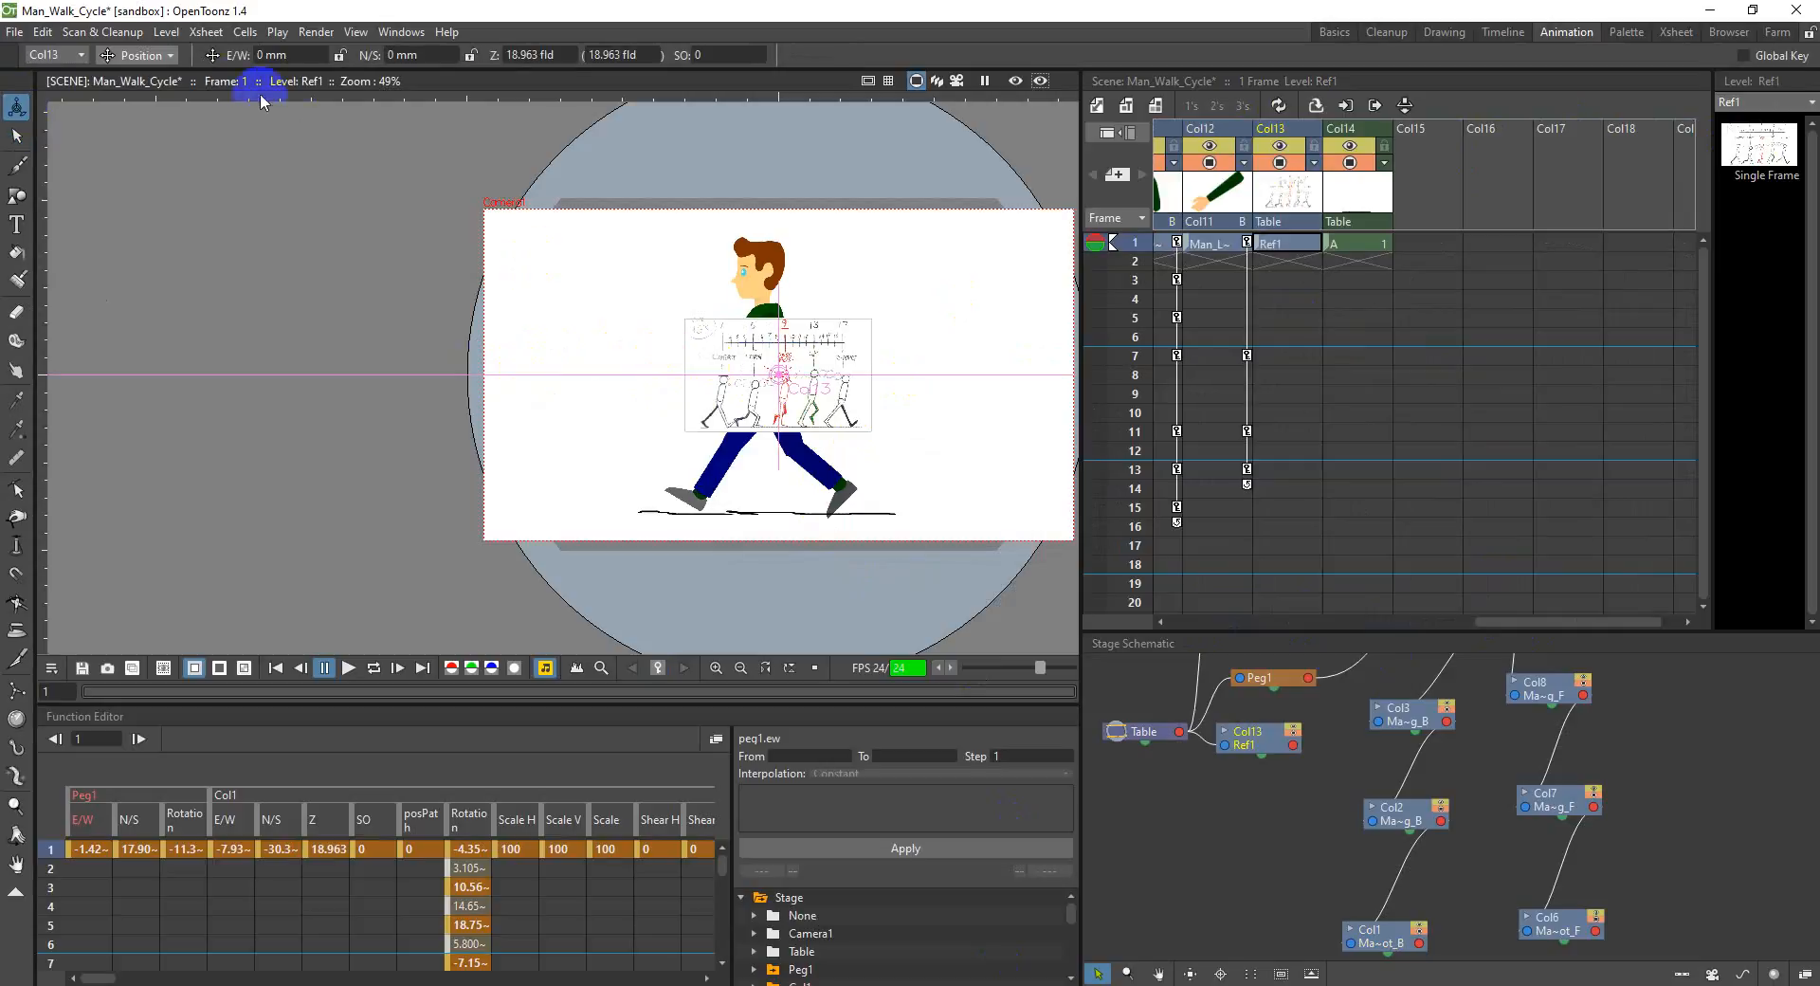
pyautogui.click(155, 57)
pyautogui.click(150, 128)
pyautogui.moveTo(671, 366); pyautogui.dragTo(634, 261)
# Step: Move the Ref1 chart out of the camera frame to the man's left, at about -473.9 mm E/W and 3.87 mm N/S
pyautogui.click(138, 55)
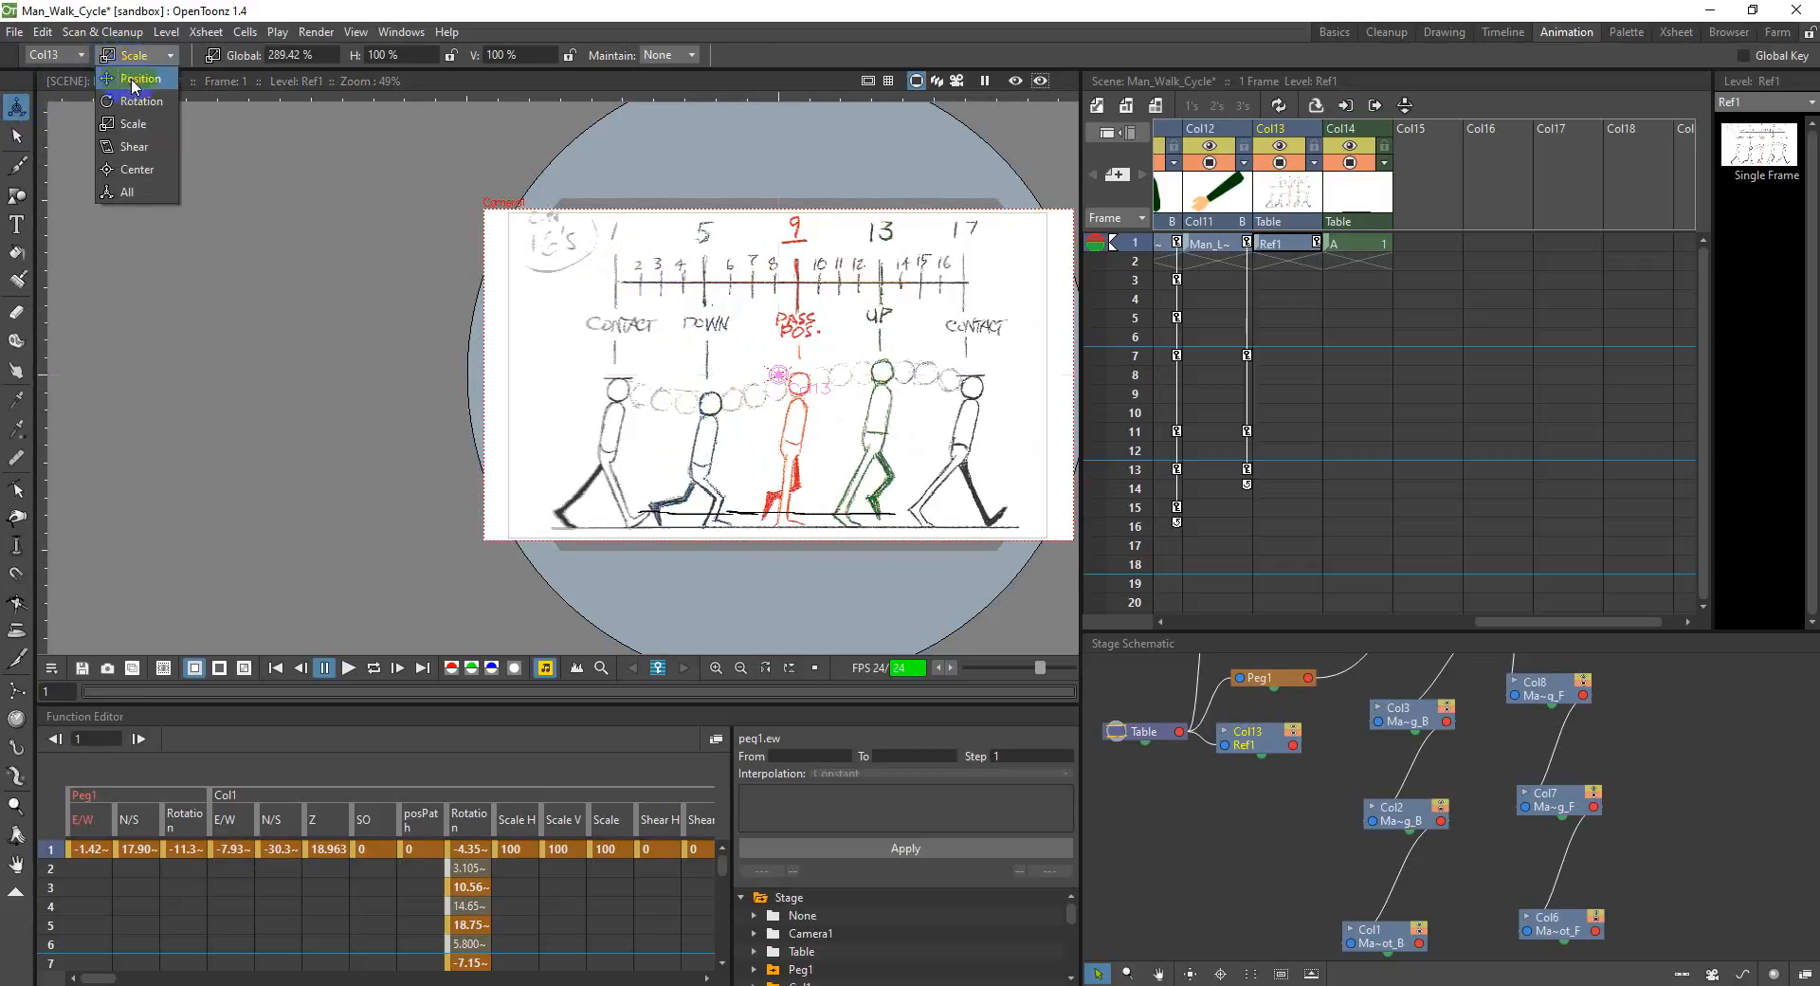
pyautogui.click(133, 79)
pyautogui.moveTo(830, 468); pyautogui.dragTo(465, 457)
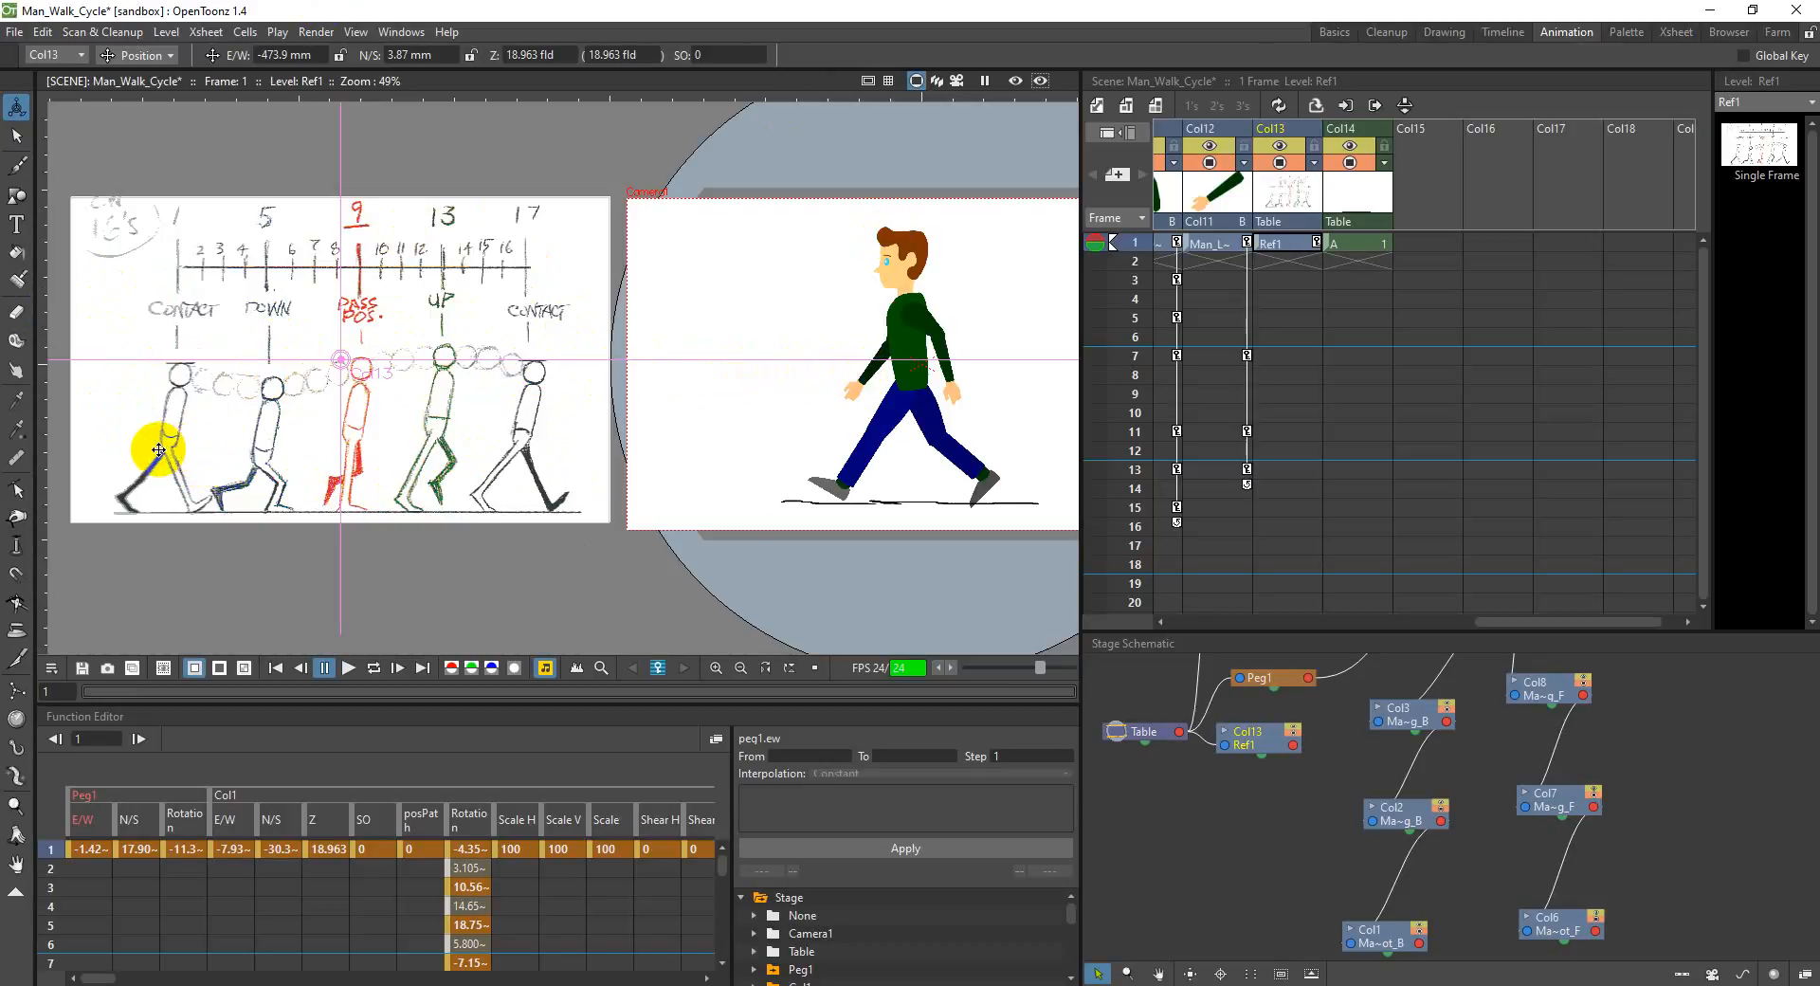
pyautogui.moveTo(158, 450); pyautogui.dragTo(132, 488)
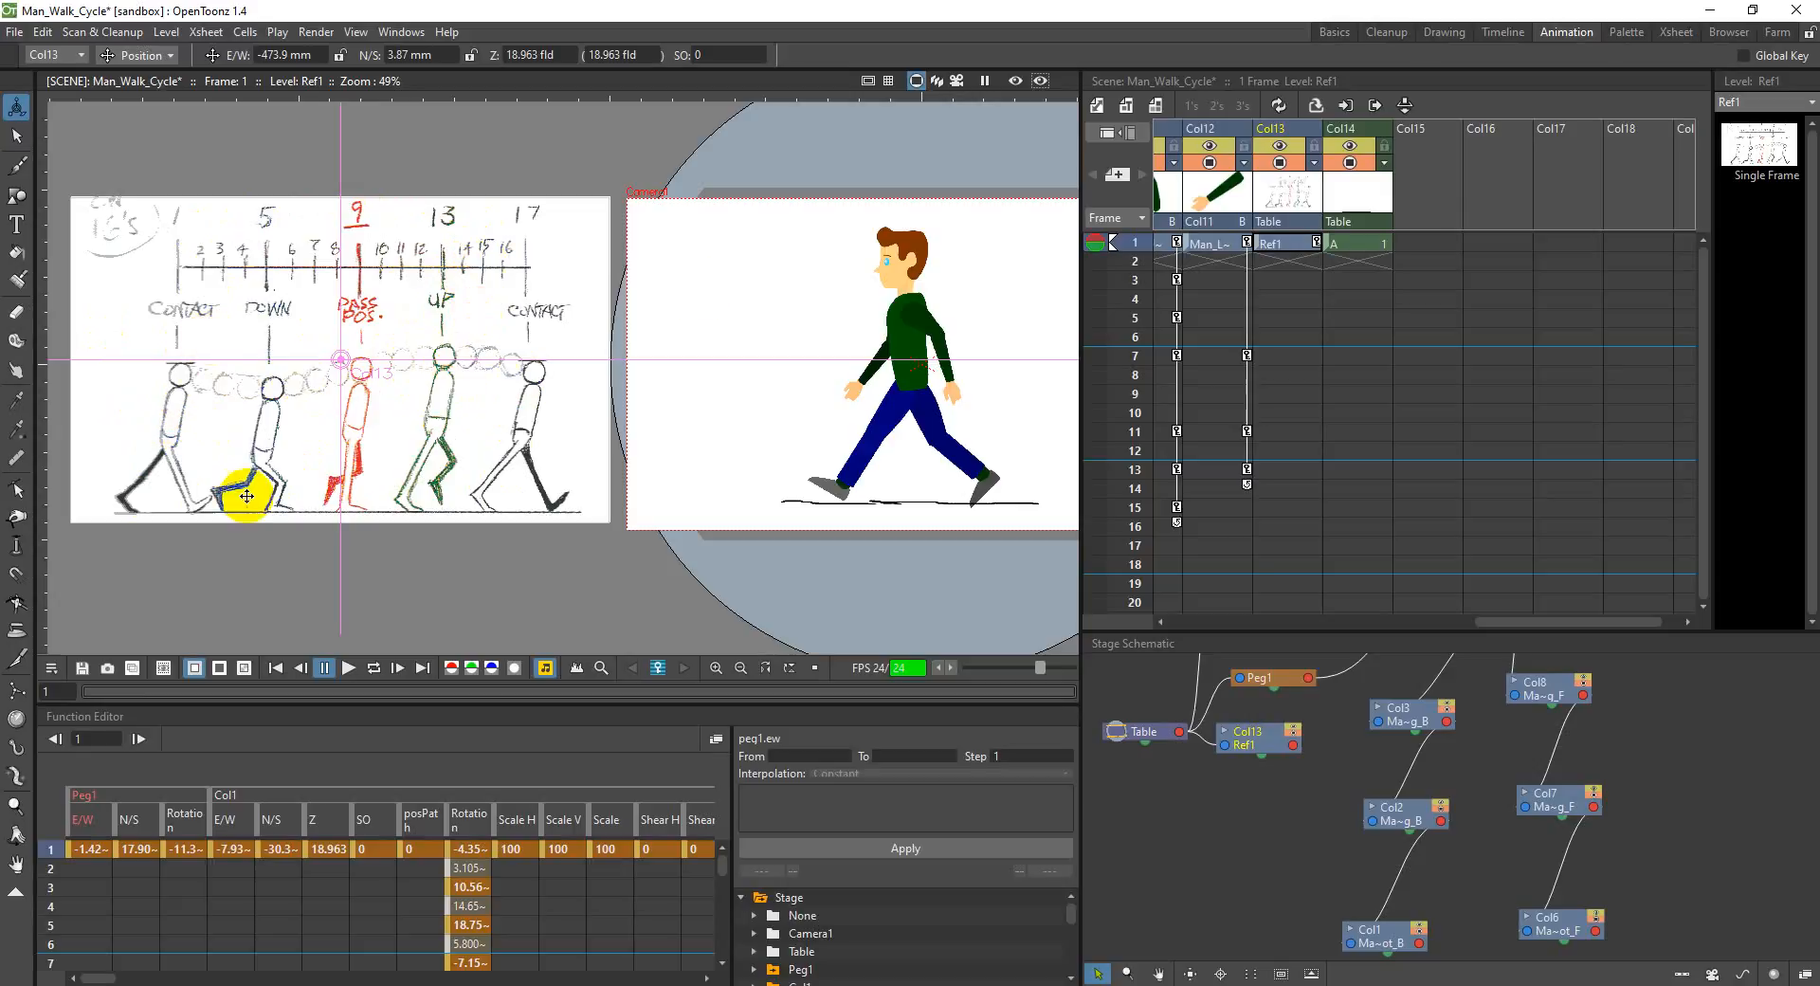
pyautogui.moveTo(1567, 632); pyautogui.dragTo(1198, 629)
pyautogui.click(1208, 261)
pyautogui.moveTo(1196, 246); pyautogui.dragTo(1595, 244)
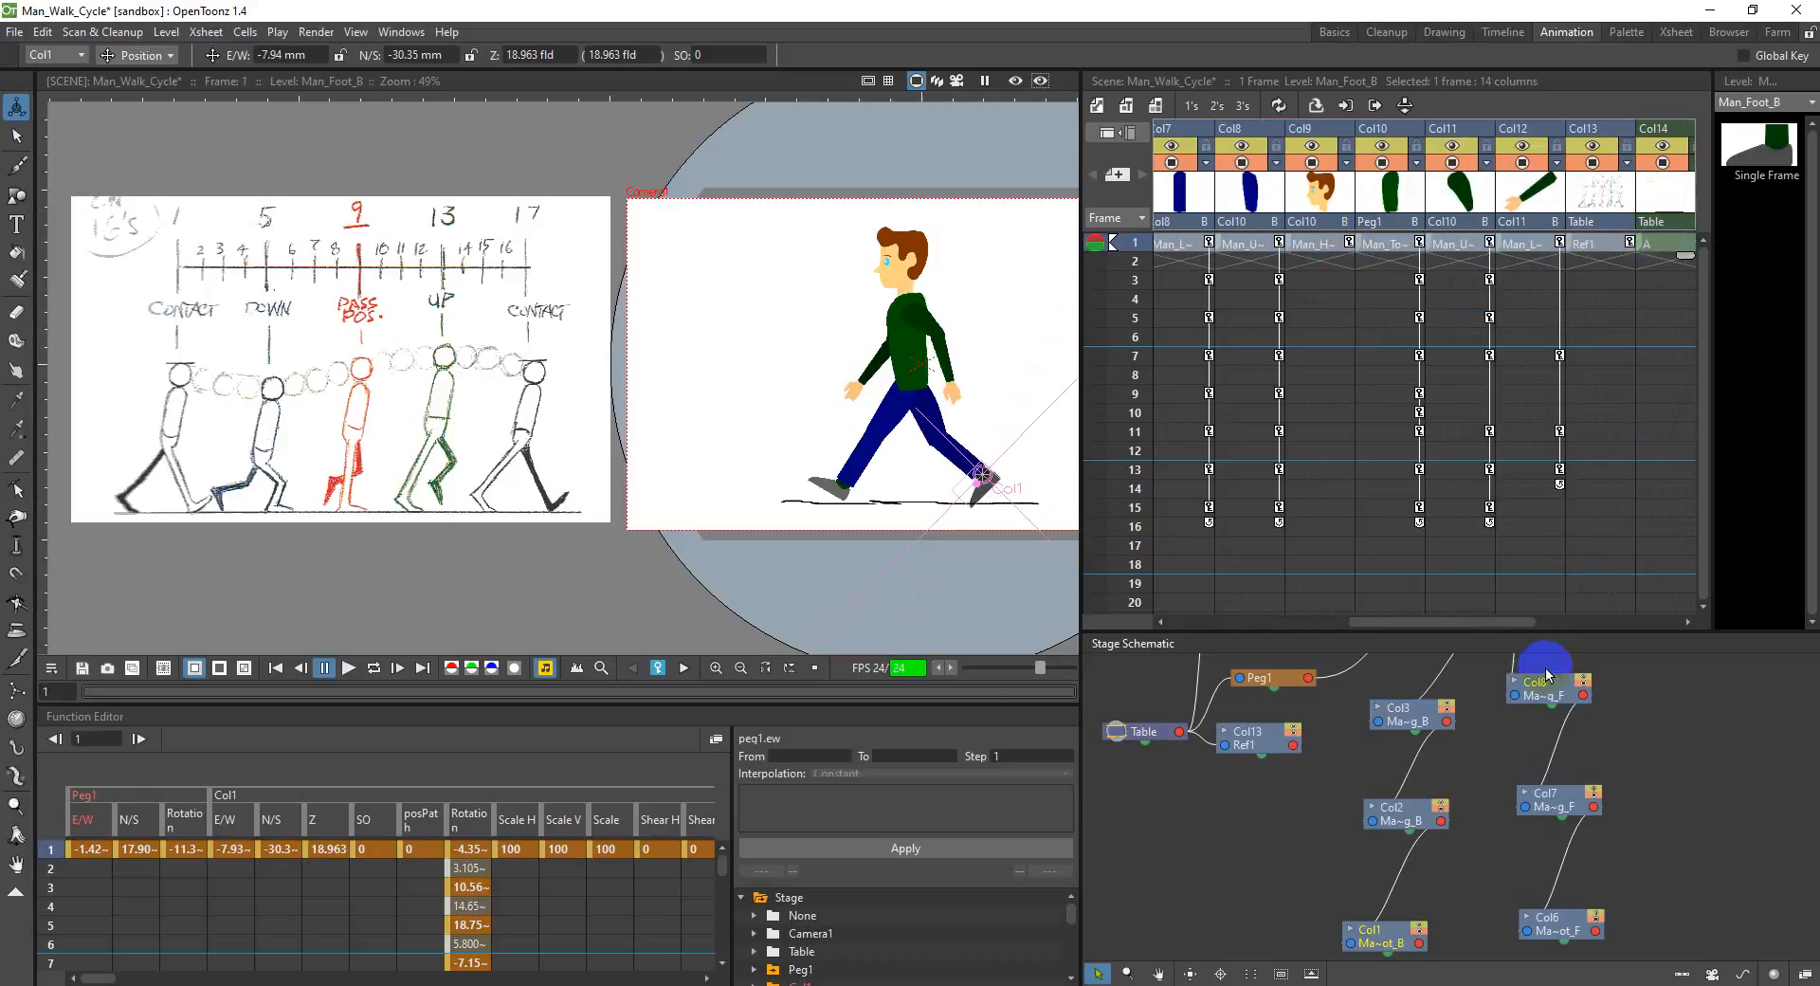
pyautogui.click(1646, 248)
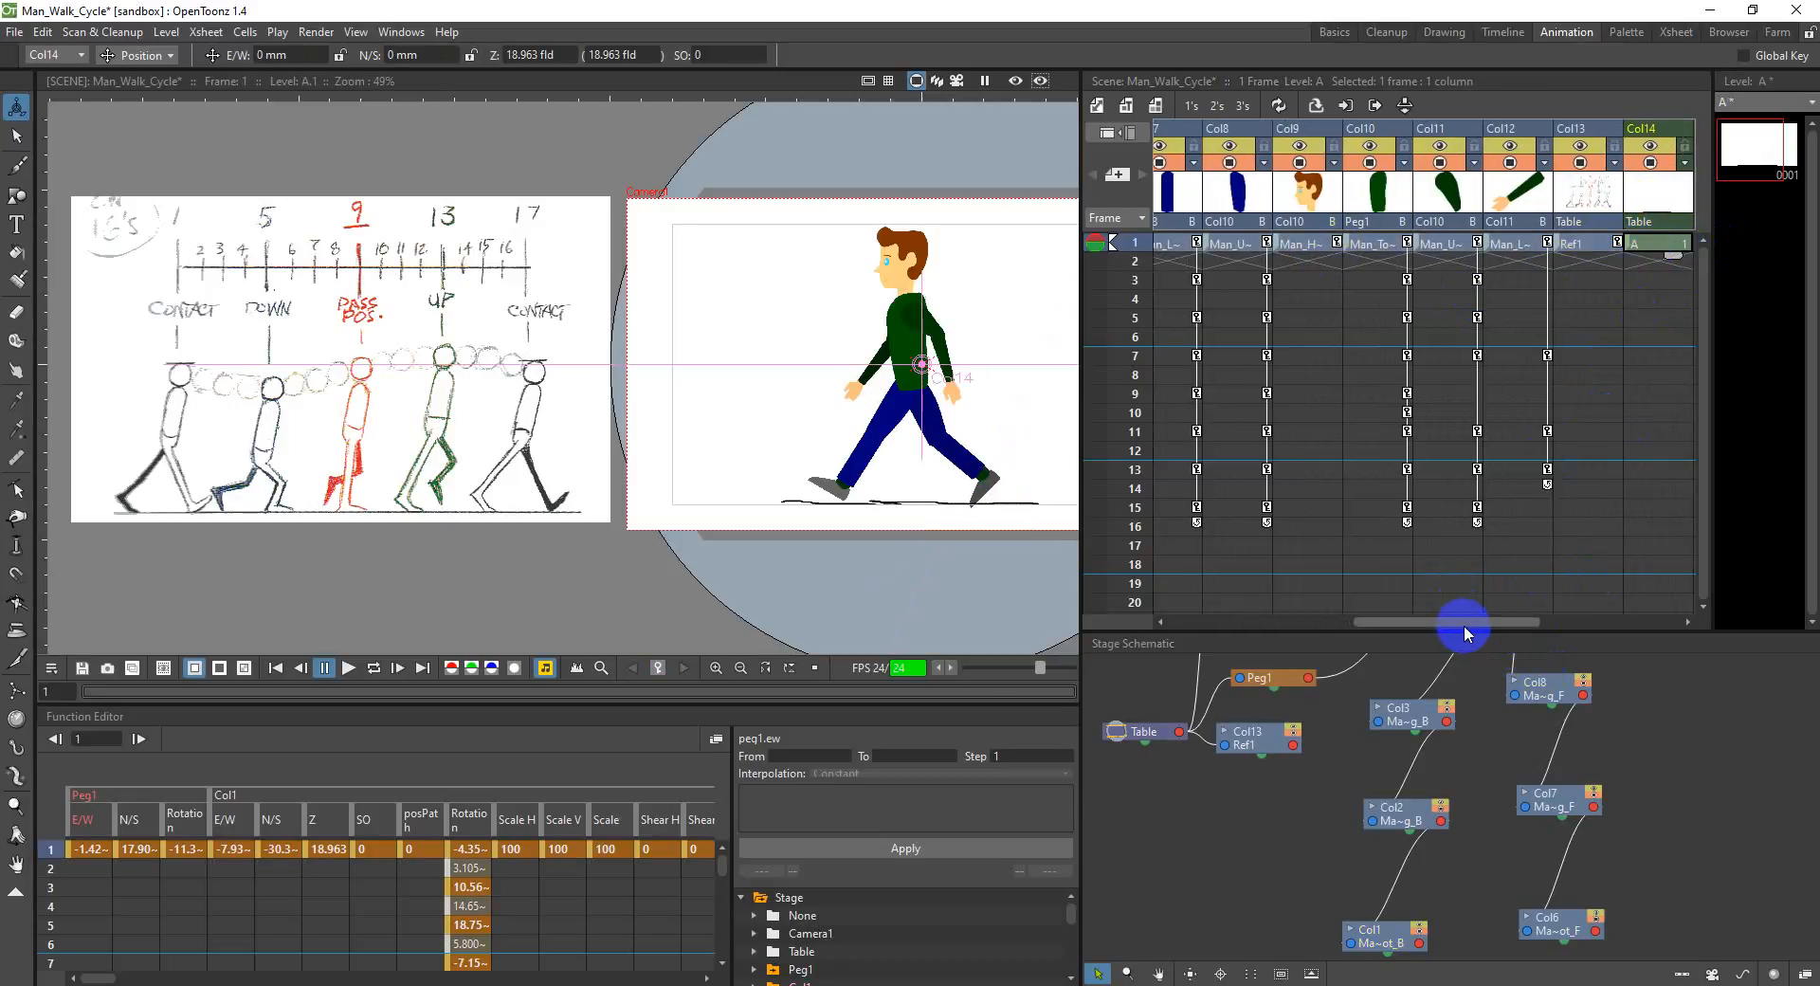
# Step: Select the frame 1 cells from Col1 through Col14 and extend all of them to frame 31
pyautogui.moveTo(1463, 621); pyautogui.dragTo(1154, 621)
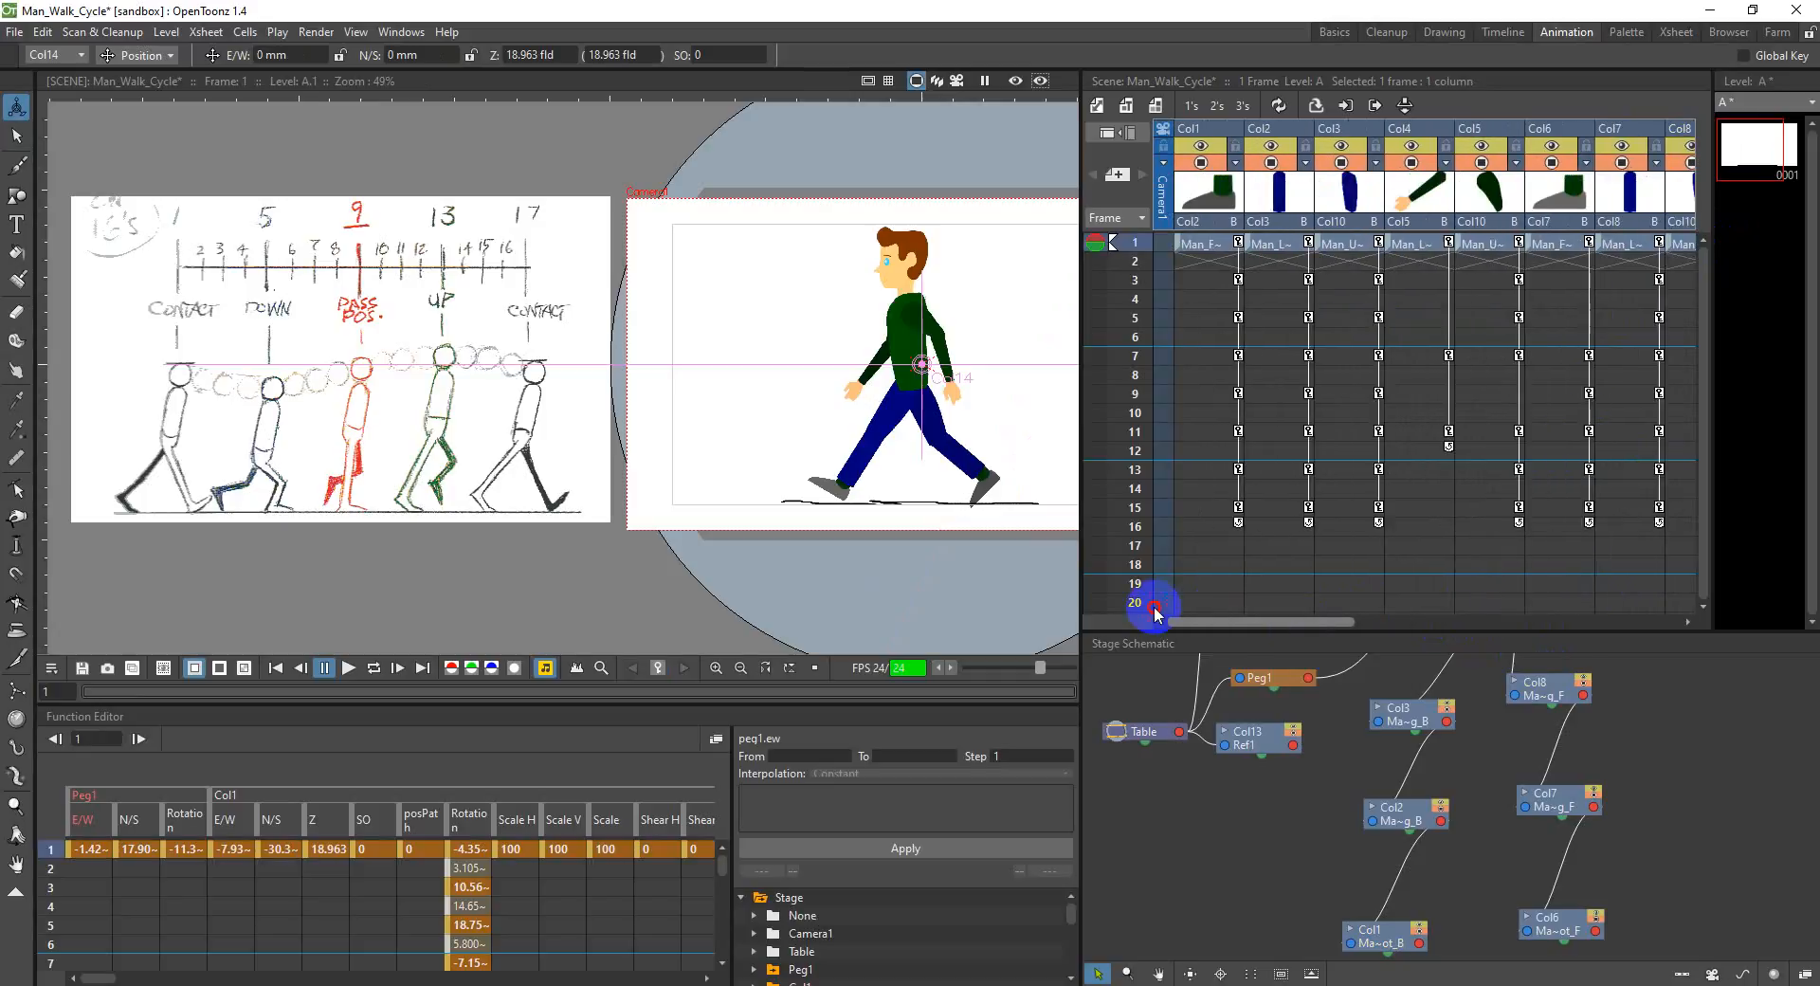
pyautogui.keyDown('shift'); pyautogui.click(1200, 248); pyautogui.keyUp('shift')
pyautogui.moveTo(1641, 594); pyautogui.dragTo(1502, 610)
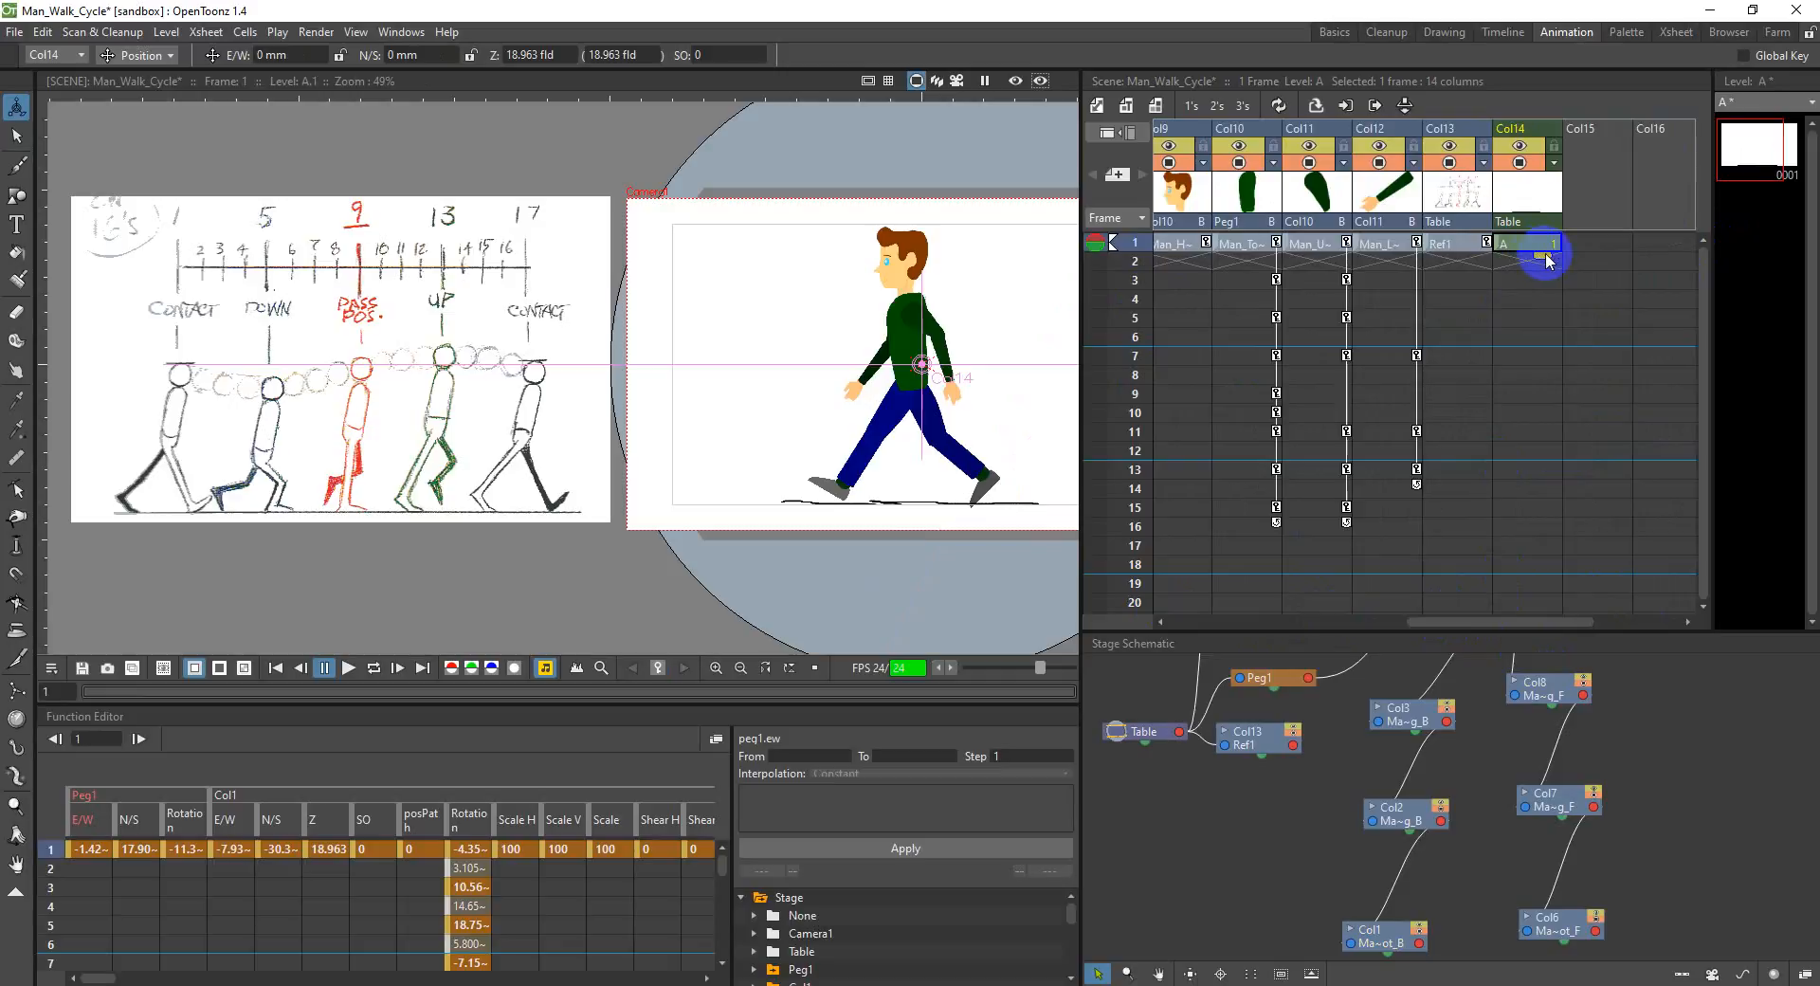
pyautogui.moveTo(1495, 622)
pyautogui.mouseDown()
pyautogui.moveTo(1320, 621)
pyautogui.moveTo(1510, 641)
pyautogui.mouseUp()
pyautogui.click(1509, 247)
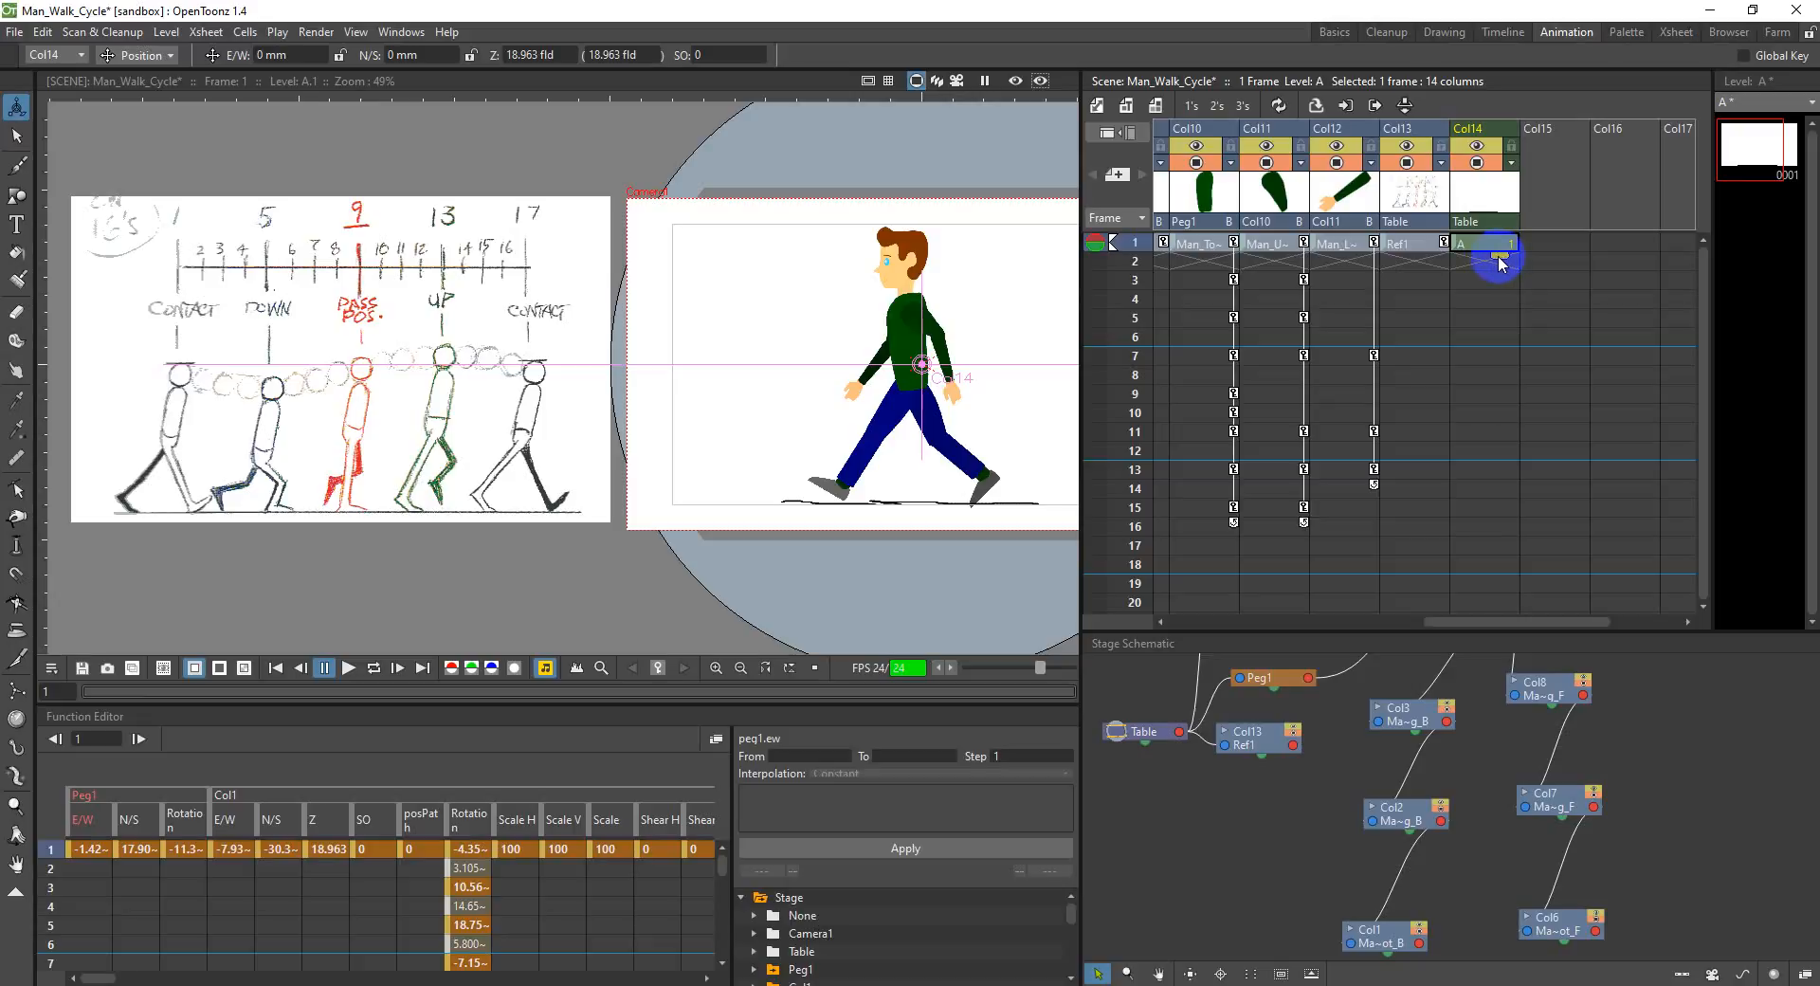
pyautogui.moveTo(1499, 260); pyautogui.dragTo(1208, 625)
# Step: Step back through the frames in Col1 from frame 26 to examine the man's walk poses, comparing frames 2 to 5 repeatedly
pyautogui.click(1222, 475)
pyautogui.scroll(4, 1228, 460)
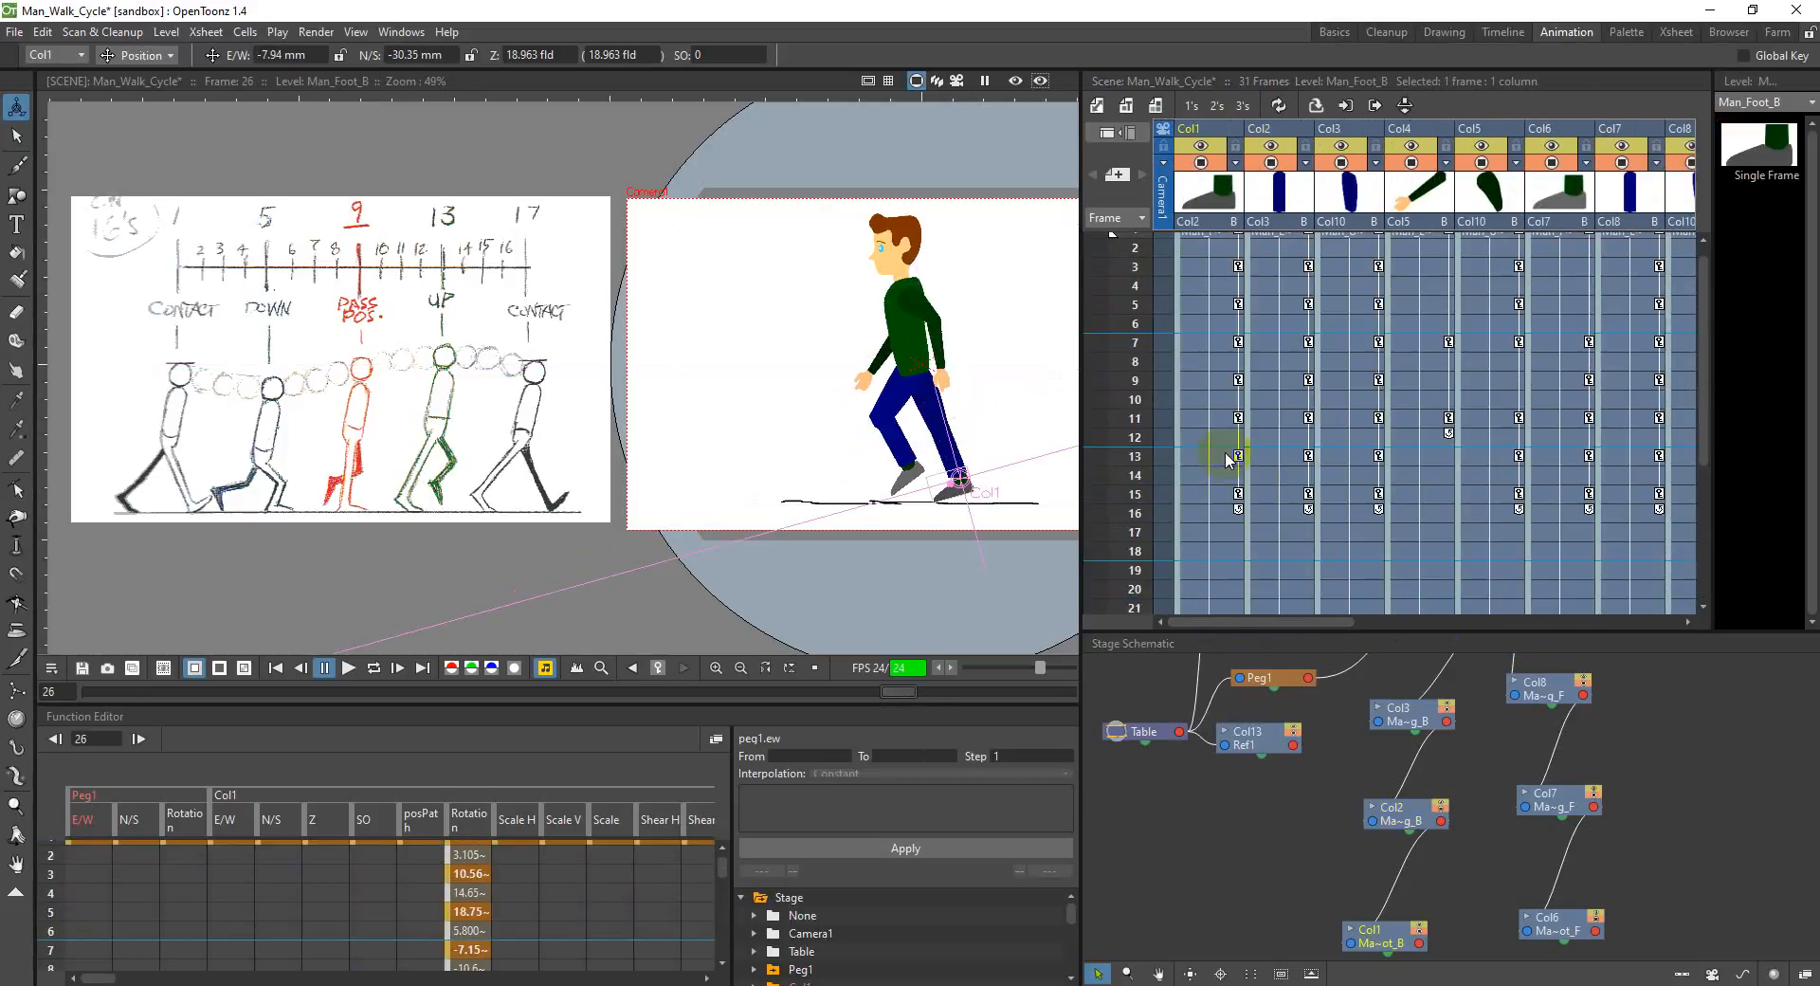
pyautogui.click(1226, 458)
pyautogui.click(1233, 420)
pyautogui.click(1233, 396)
pyautogui.click(1233, 382)
pyautogui.click(1232, 349)
pyautogui.click(1233, 323)
pyautogui.click(1233, 305)
pyautogui.click(1230, 267)
pyautogui.scroll(1, 1225, 284)
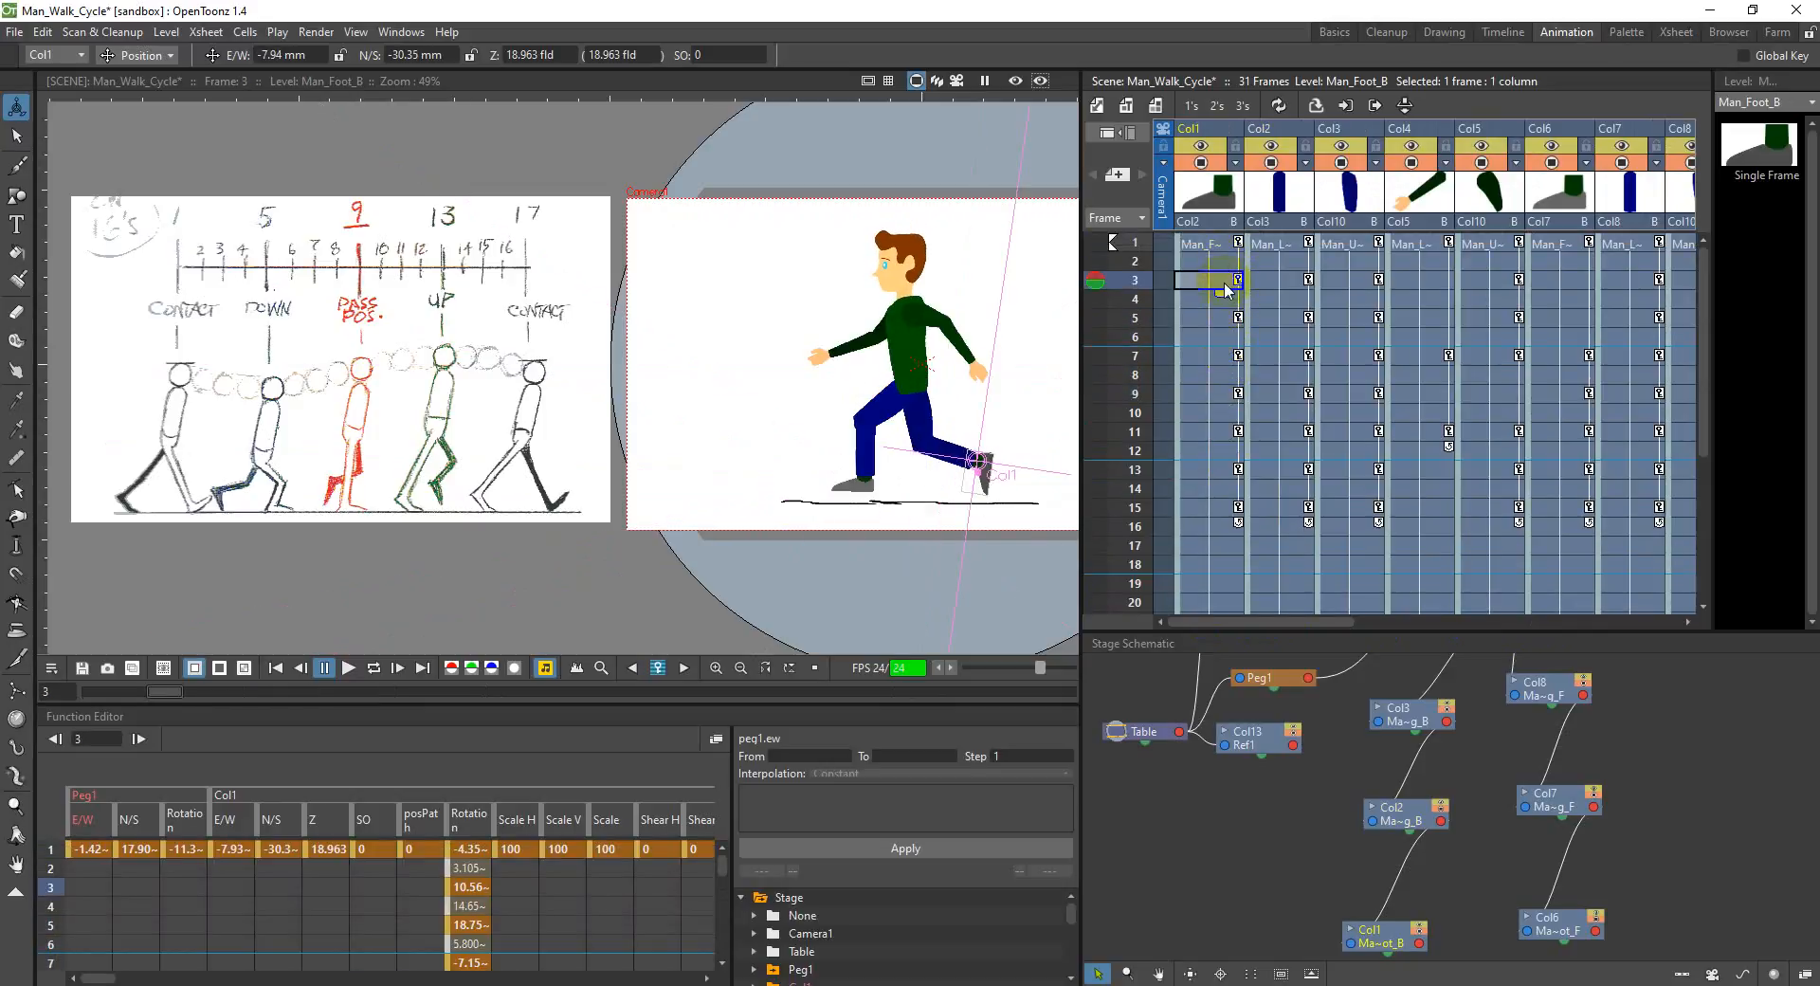
pyautogui.click(1235, 275)
pyautogui.click(1235, 264)
pyautogui.click(1235, 282)
pyautogui.click(1235, 301)
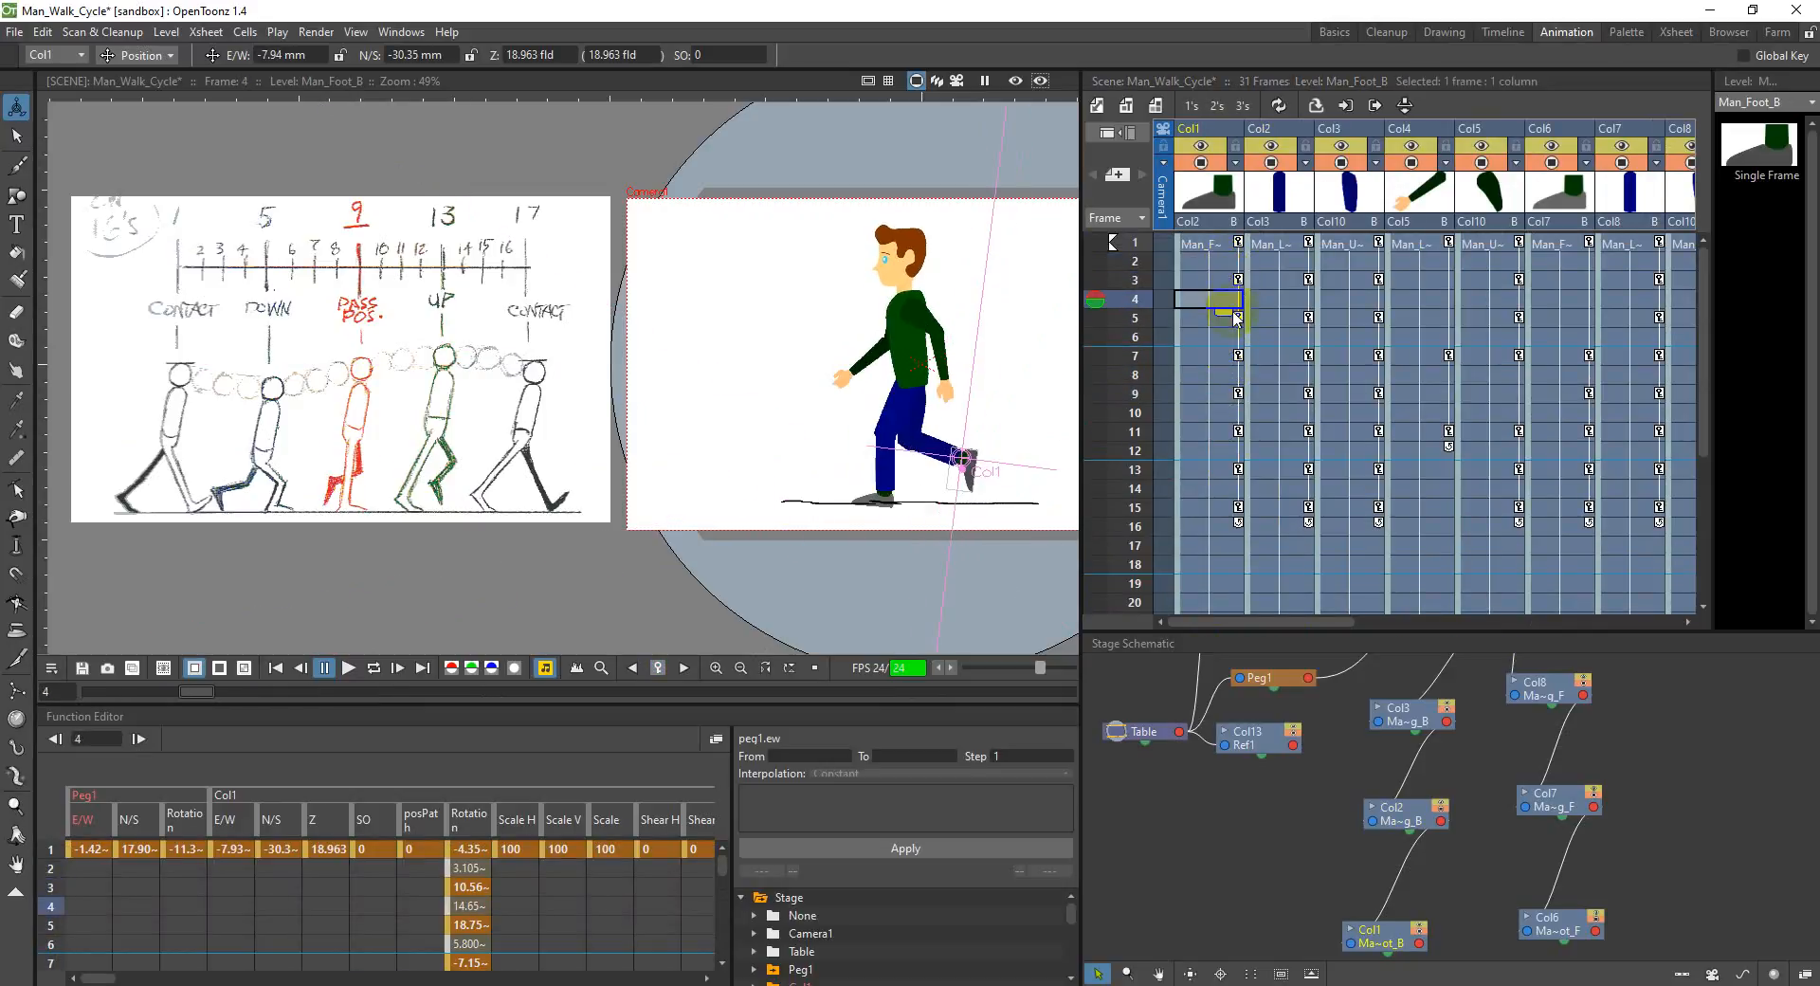
pyautogui.click(1235, 322)
pyautogui.click(1238, 283)
pyautogui.click(1236, 320)
pyautogui.click(1236, 268)
pyautogui.click(1213, 263)
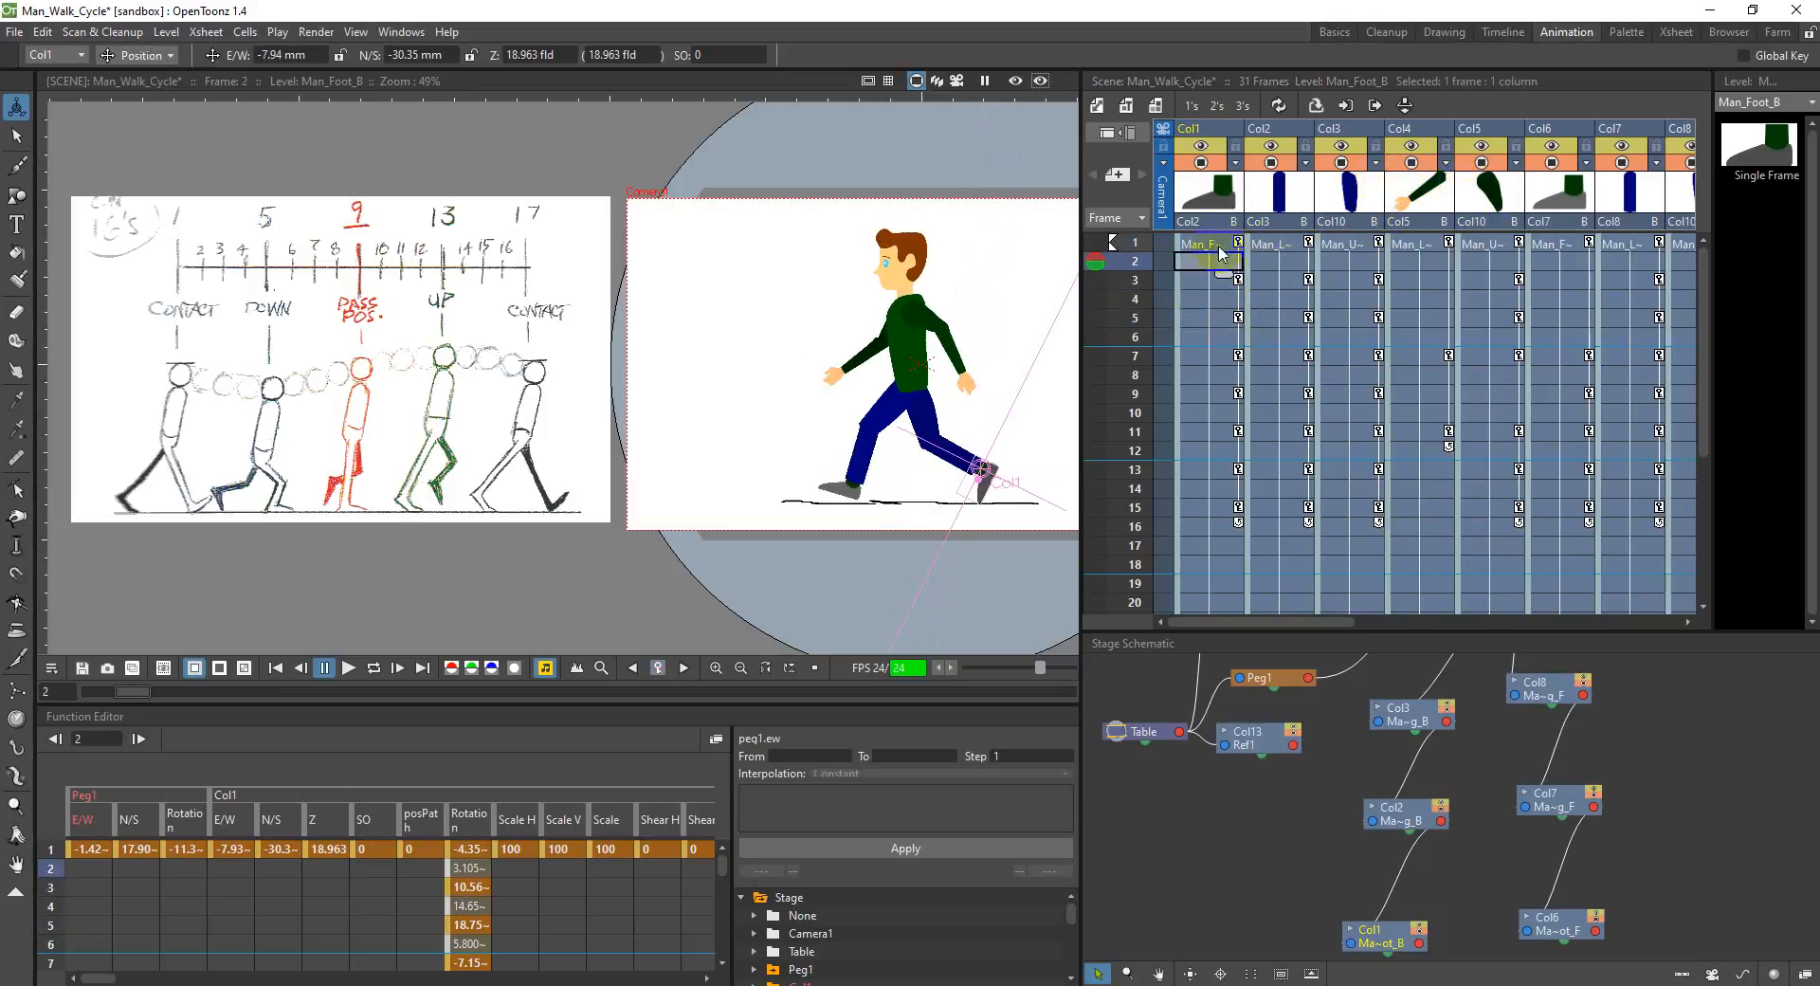
# Step: Open the recent scene Man_Rigged.tnz, discarding the current scene's changes but saving the modified A level files
pyautogui.click(14, 32)
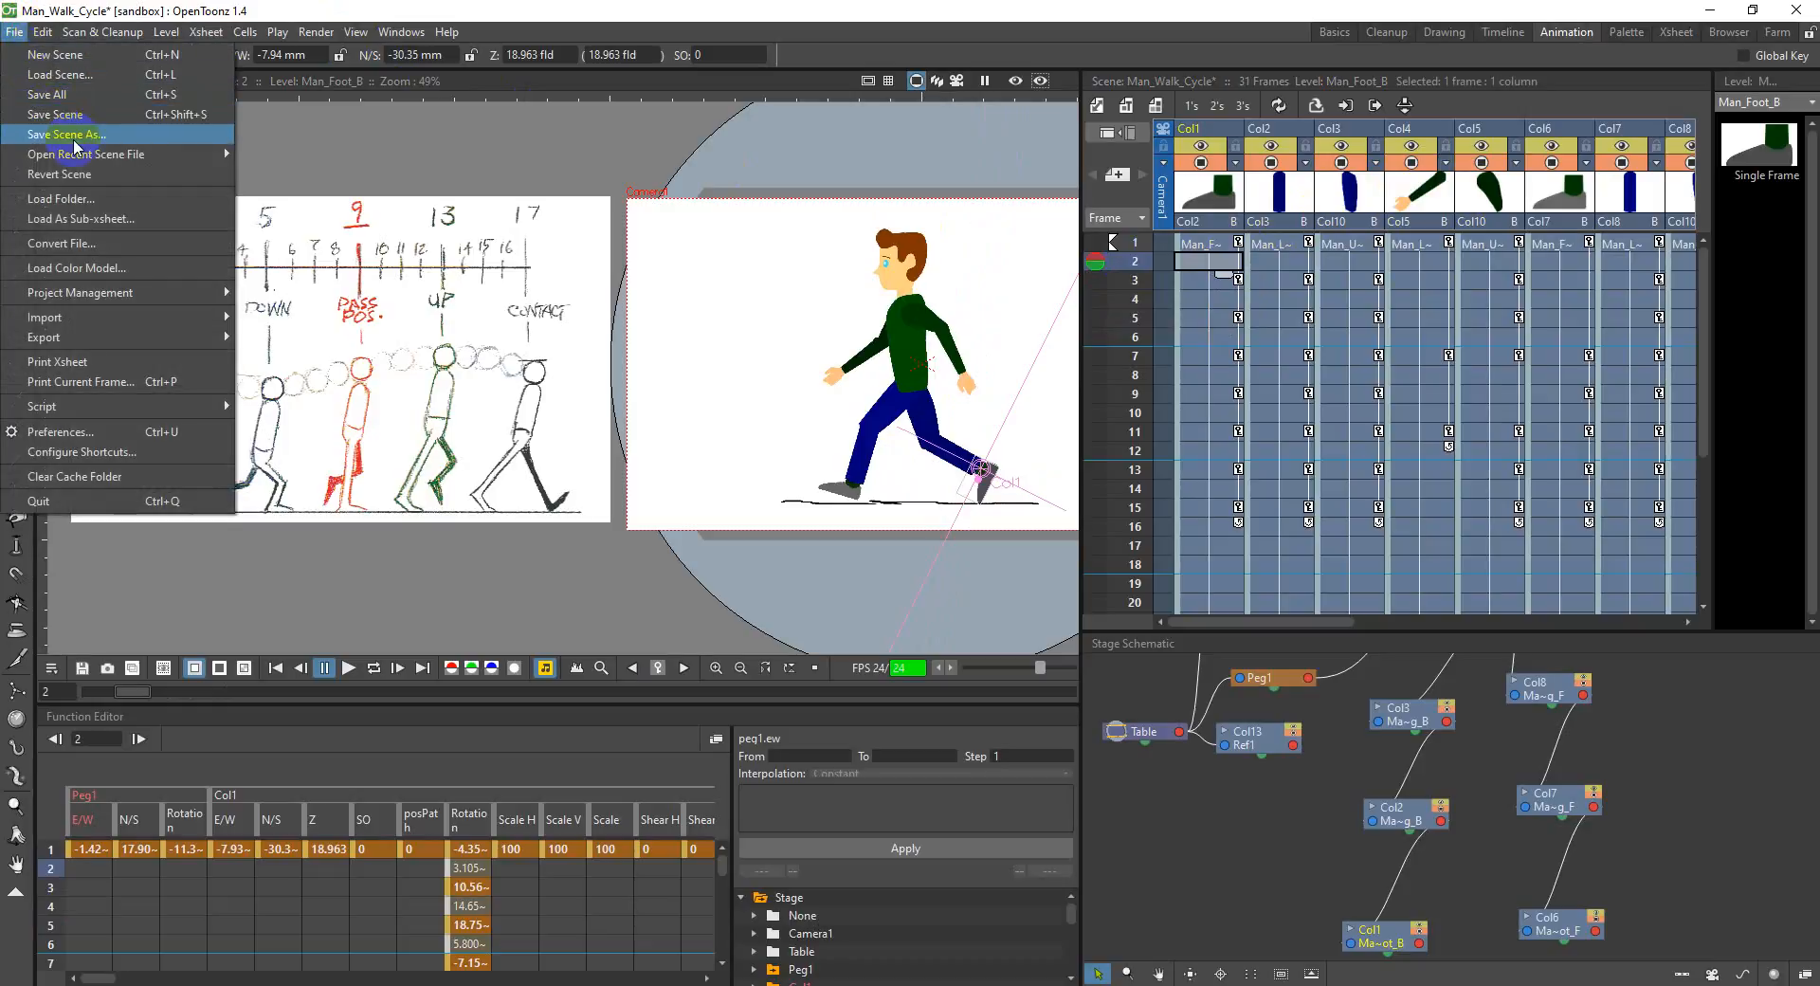
pyautogui.moveTo(118, 156)
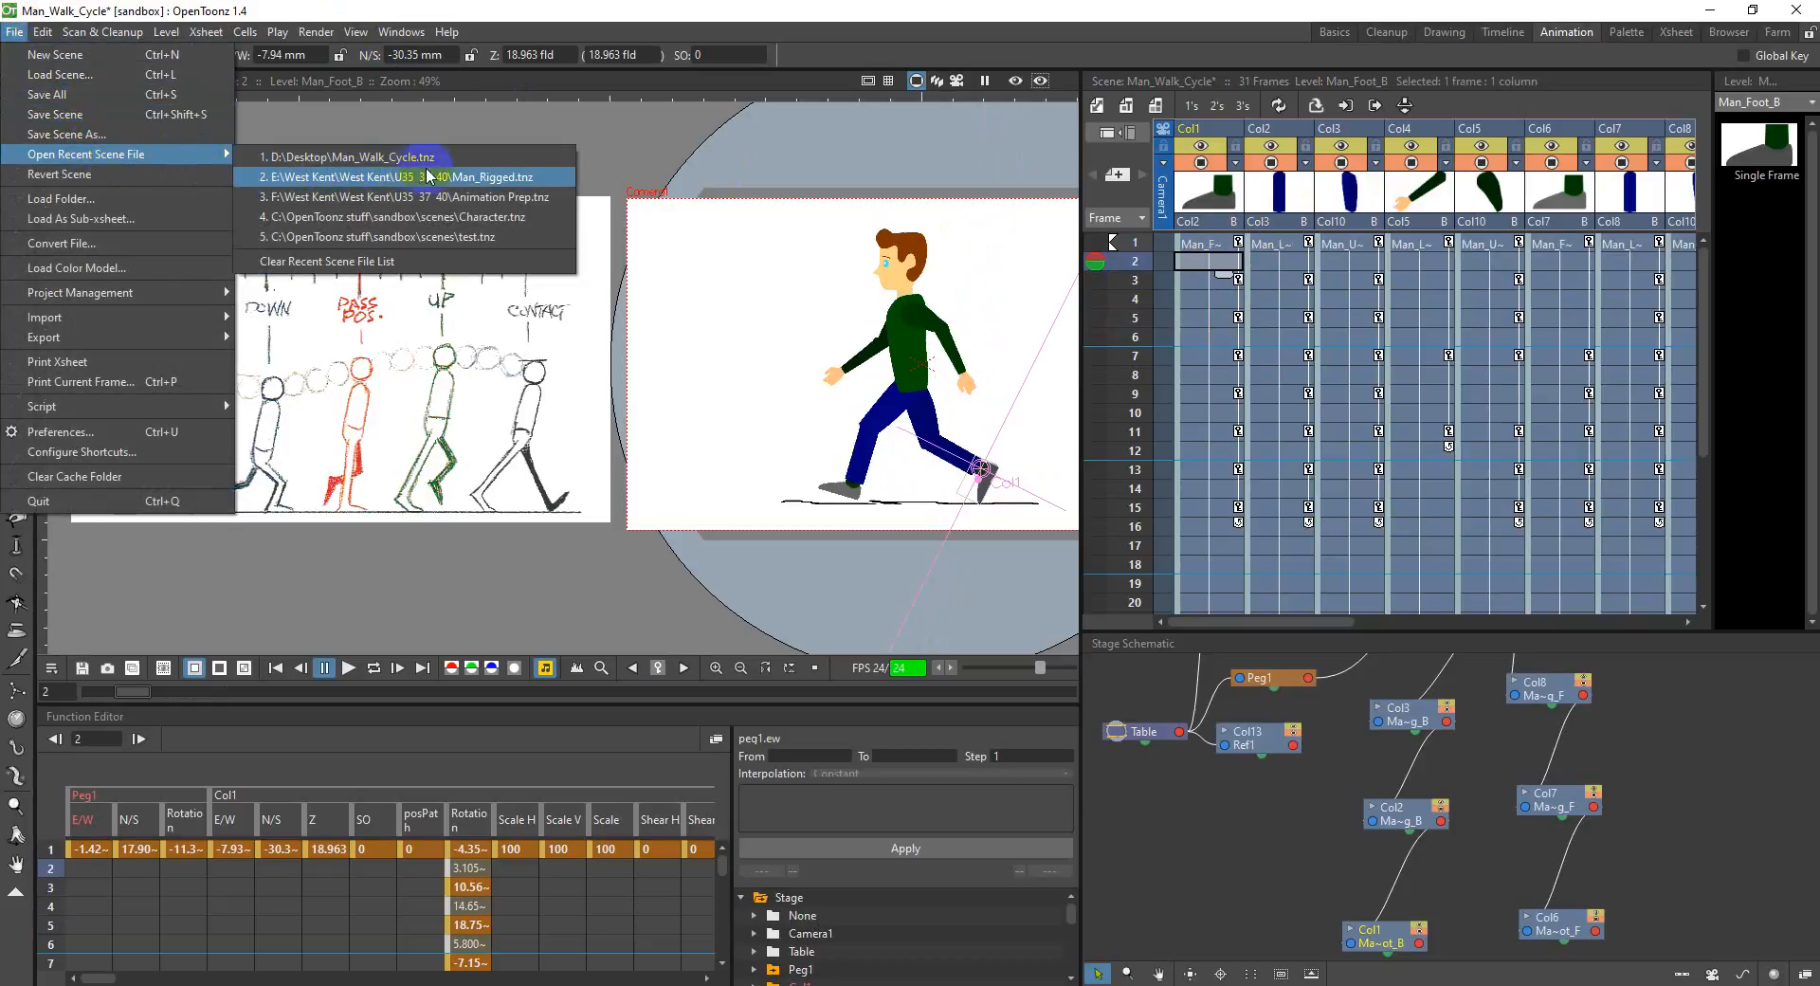
pyautogui.click(471, 178)
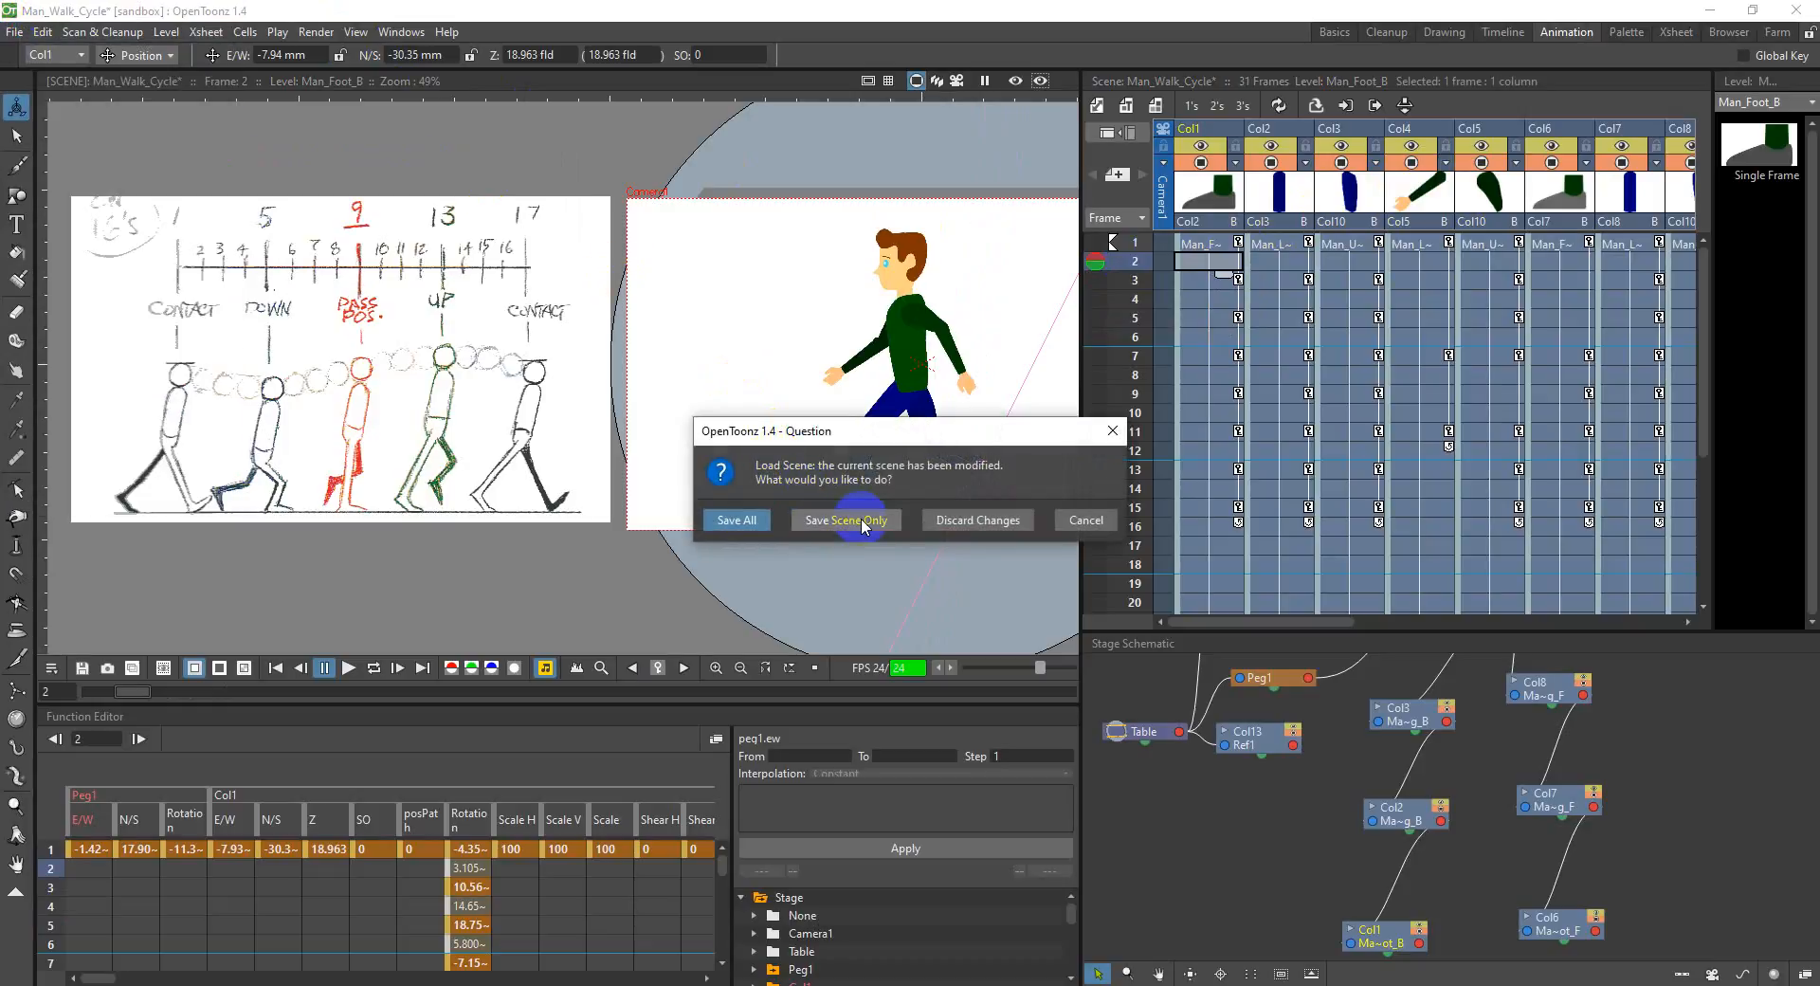
pyautogui.click(955, 527)
pyautogui.click(799, 540)
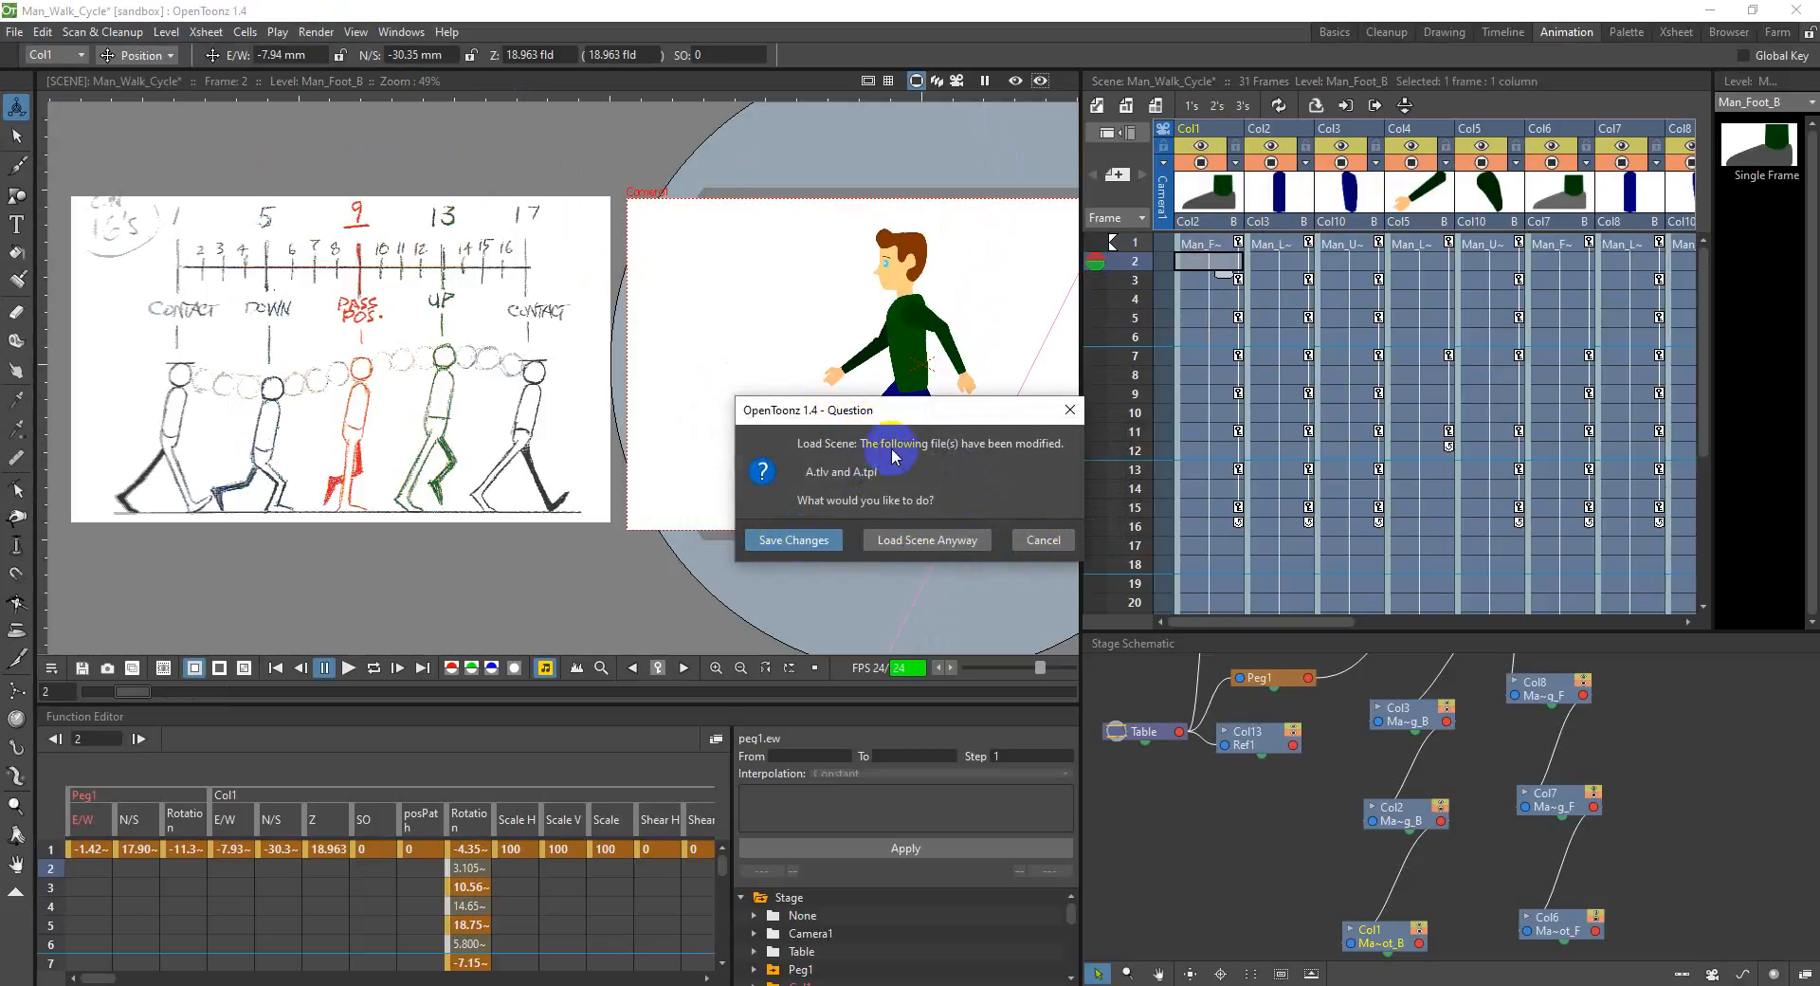
pyautogui.click(815, 540)
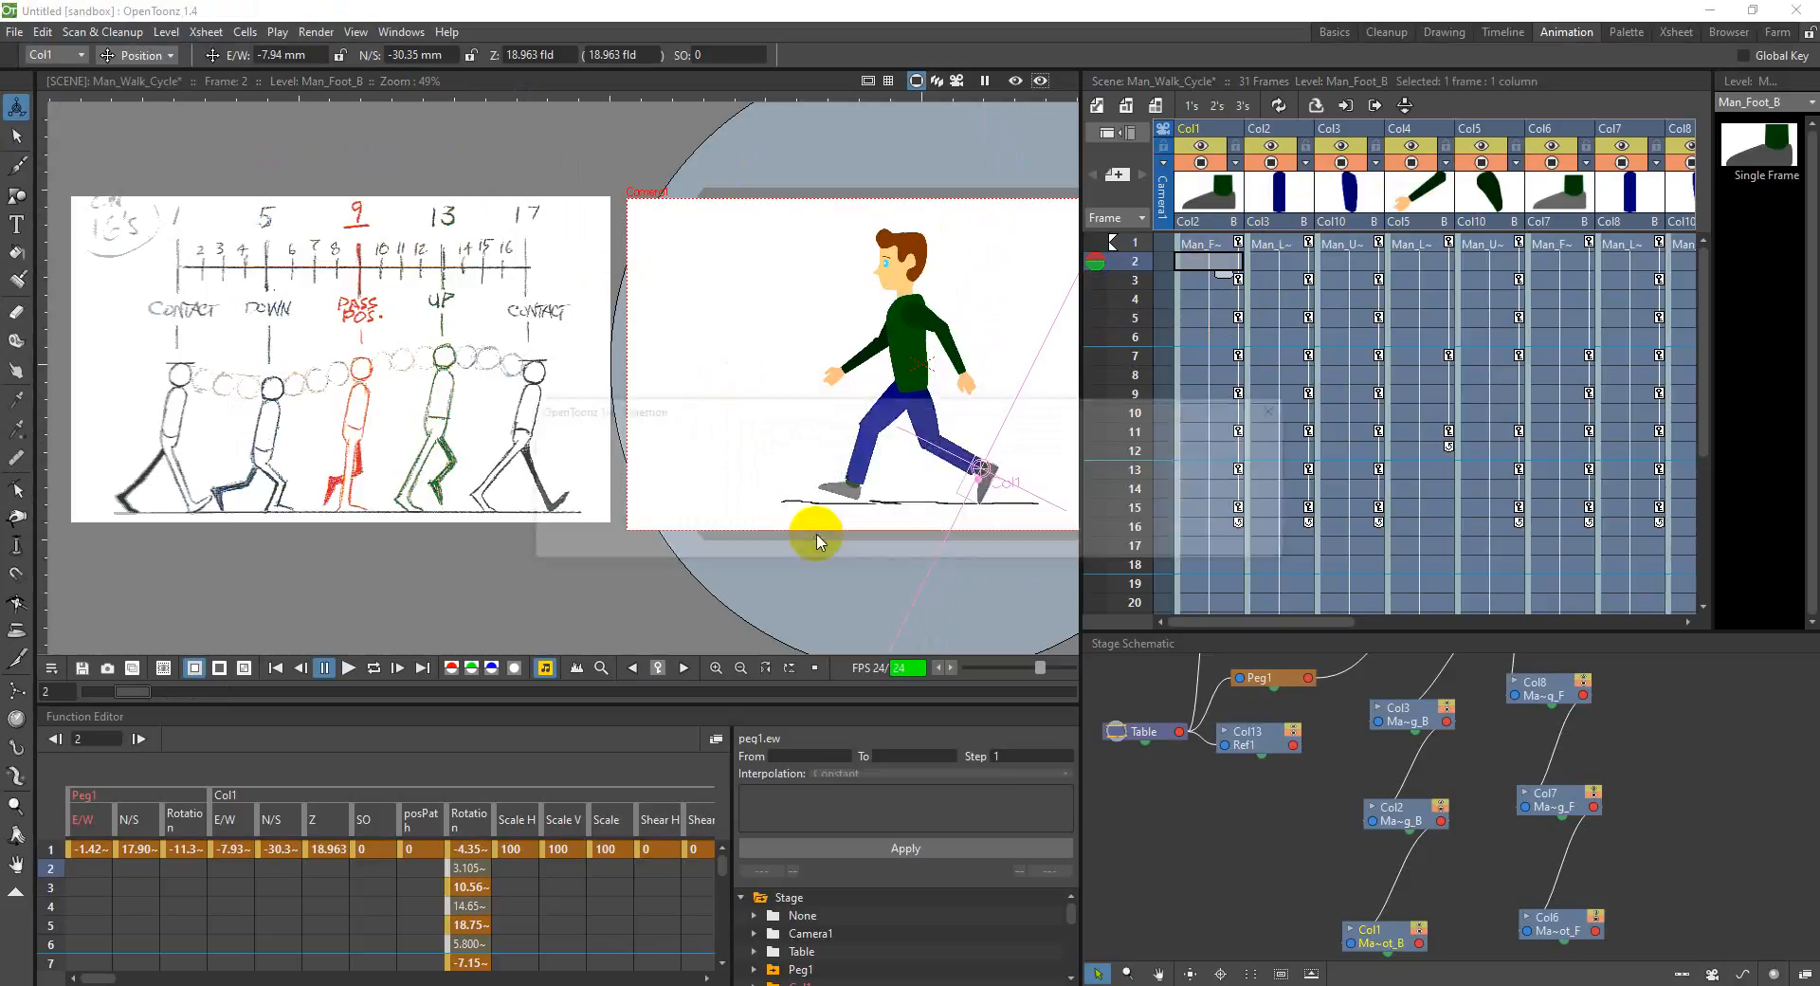
pyautogui.click(866, 537)
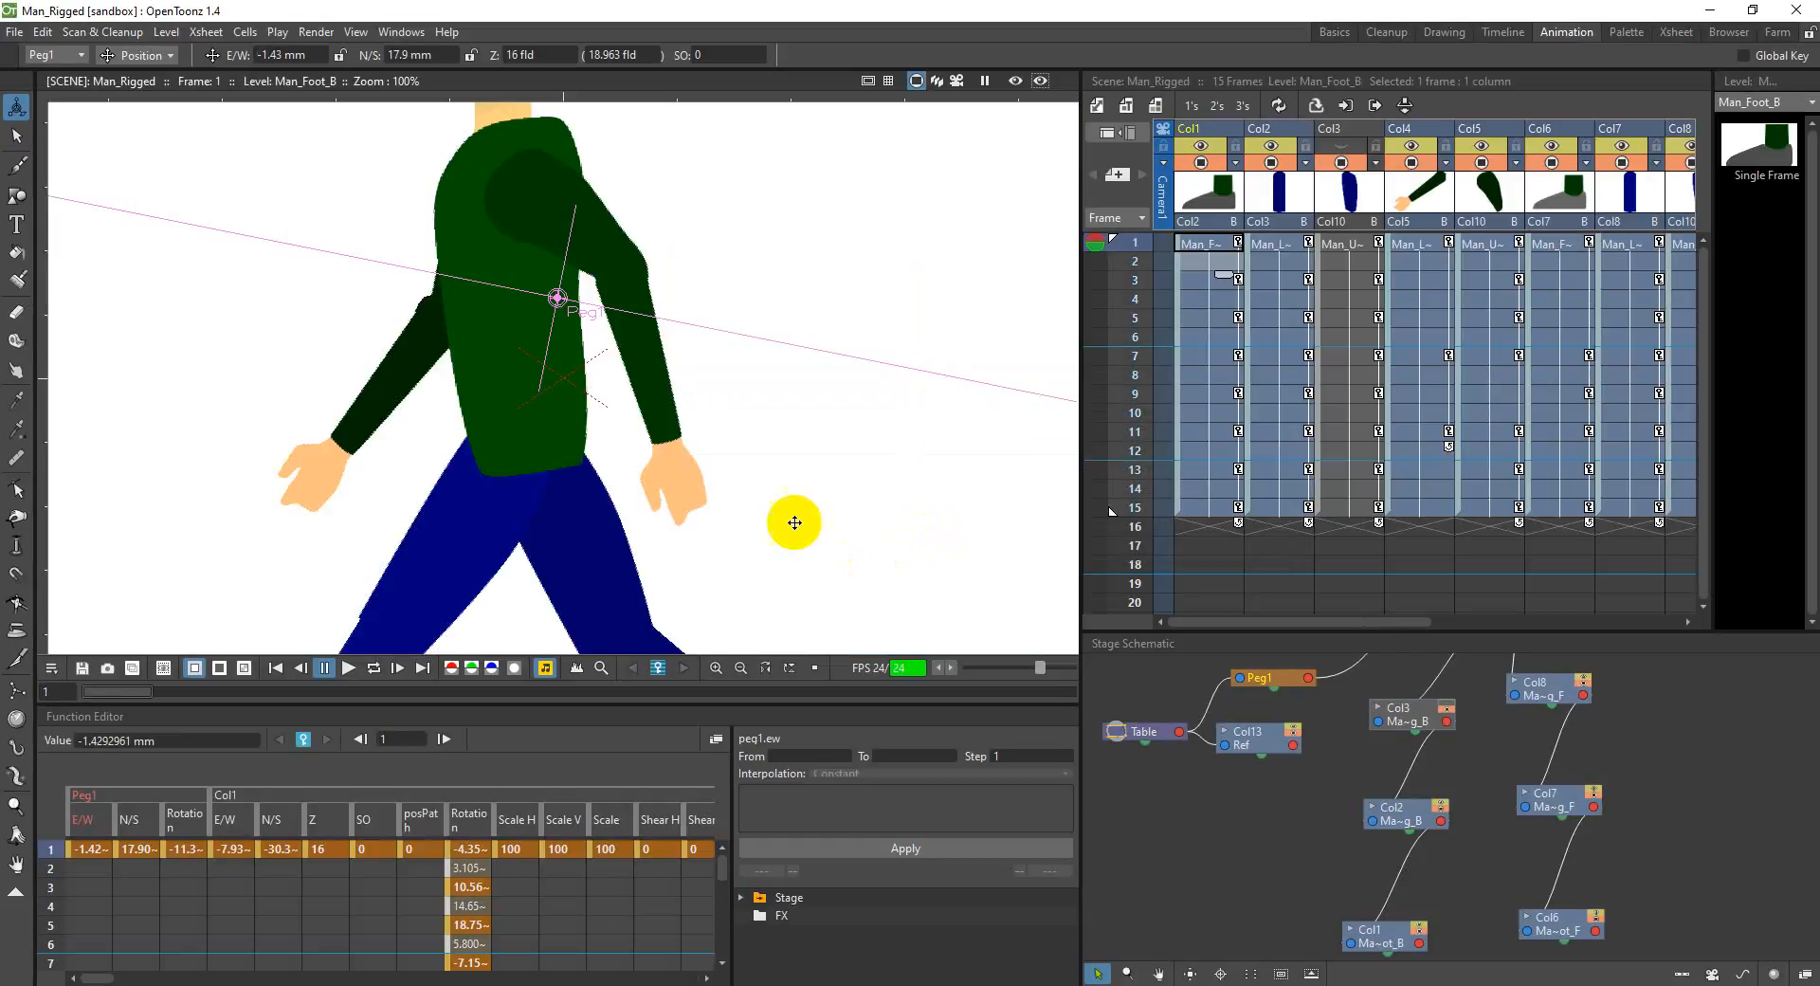
pyautogui.scroll(-2, 1220, 445)
pyautogui.scroll(-5, 712, 427)
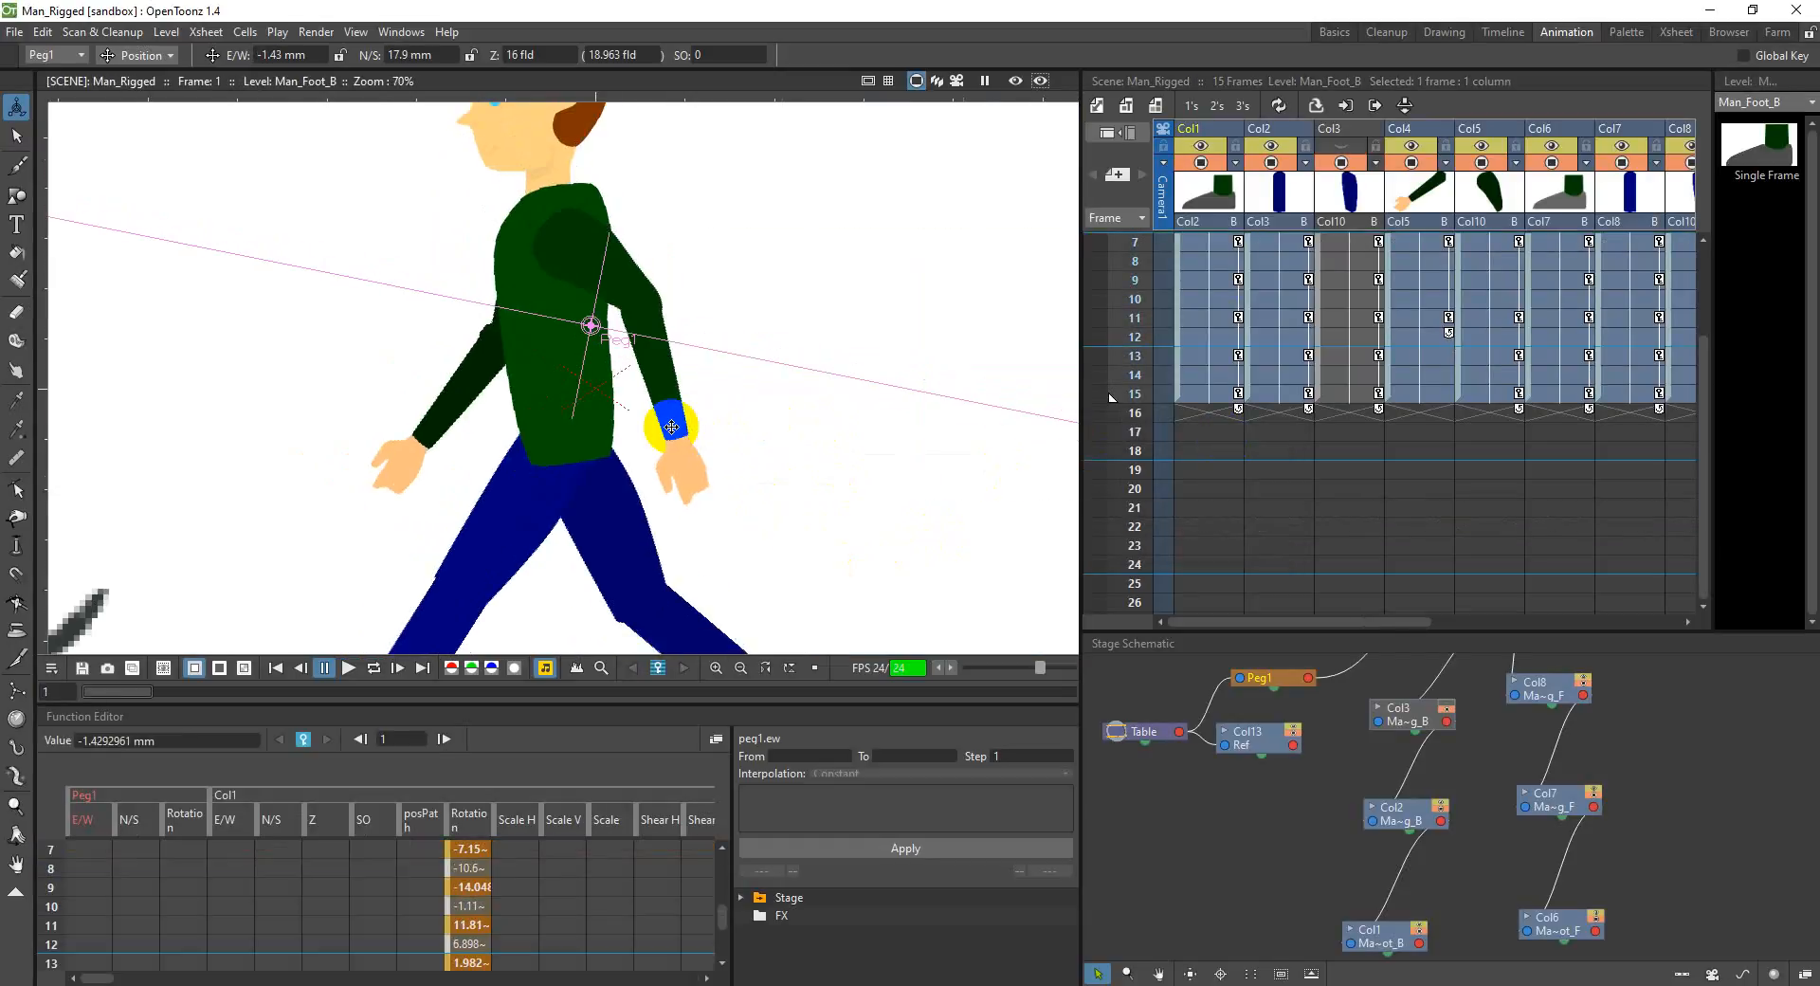
# Step: Reopen the recent scene Man_Rigged.tnz and look over the whole reference chart beside the man
pyautogui.click(12, 35)
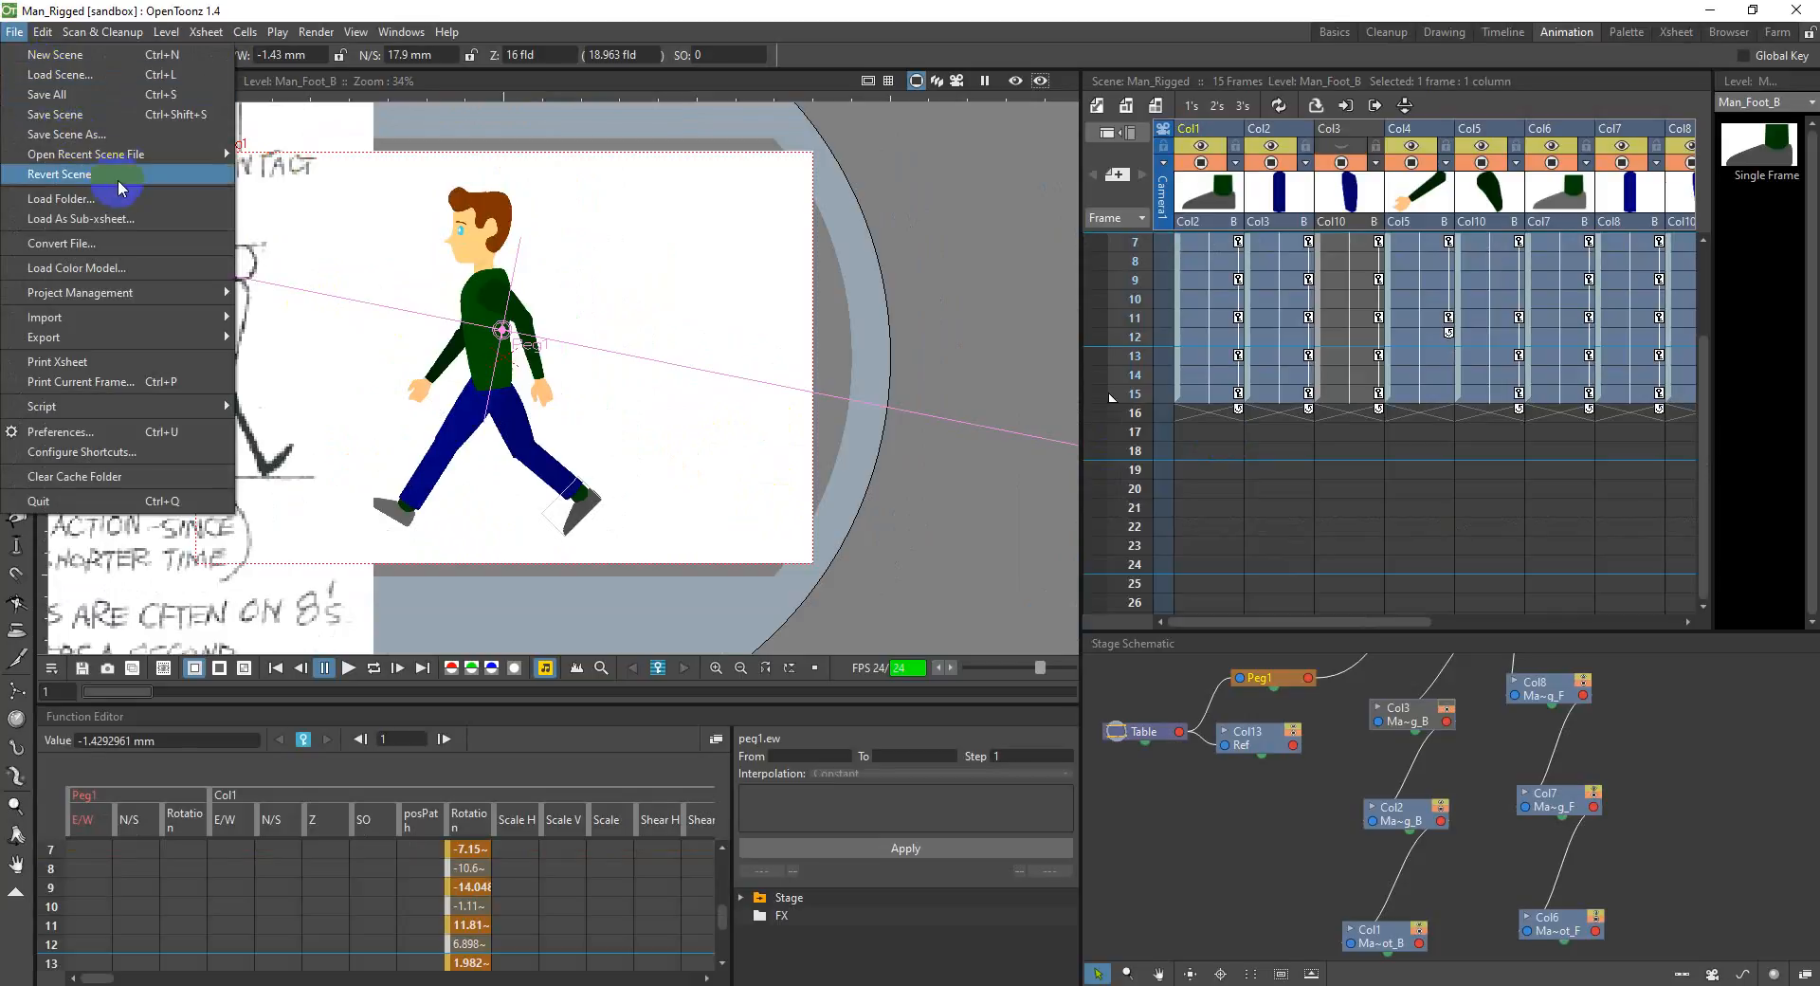
pyautogui.moveTo(161, 154)
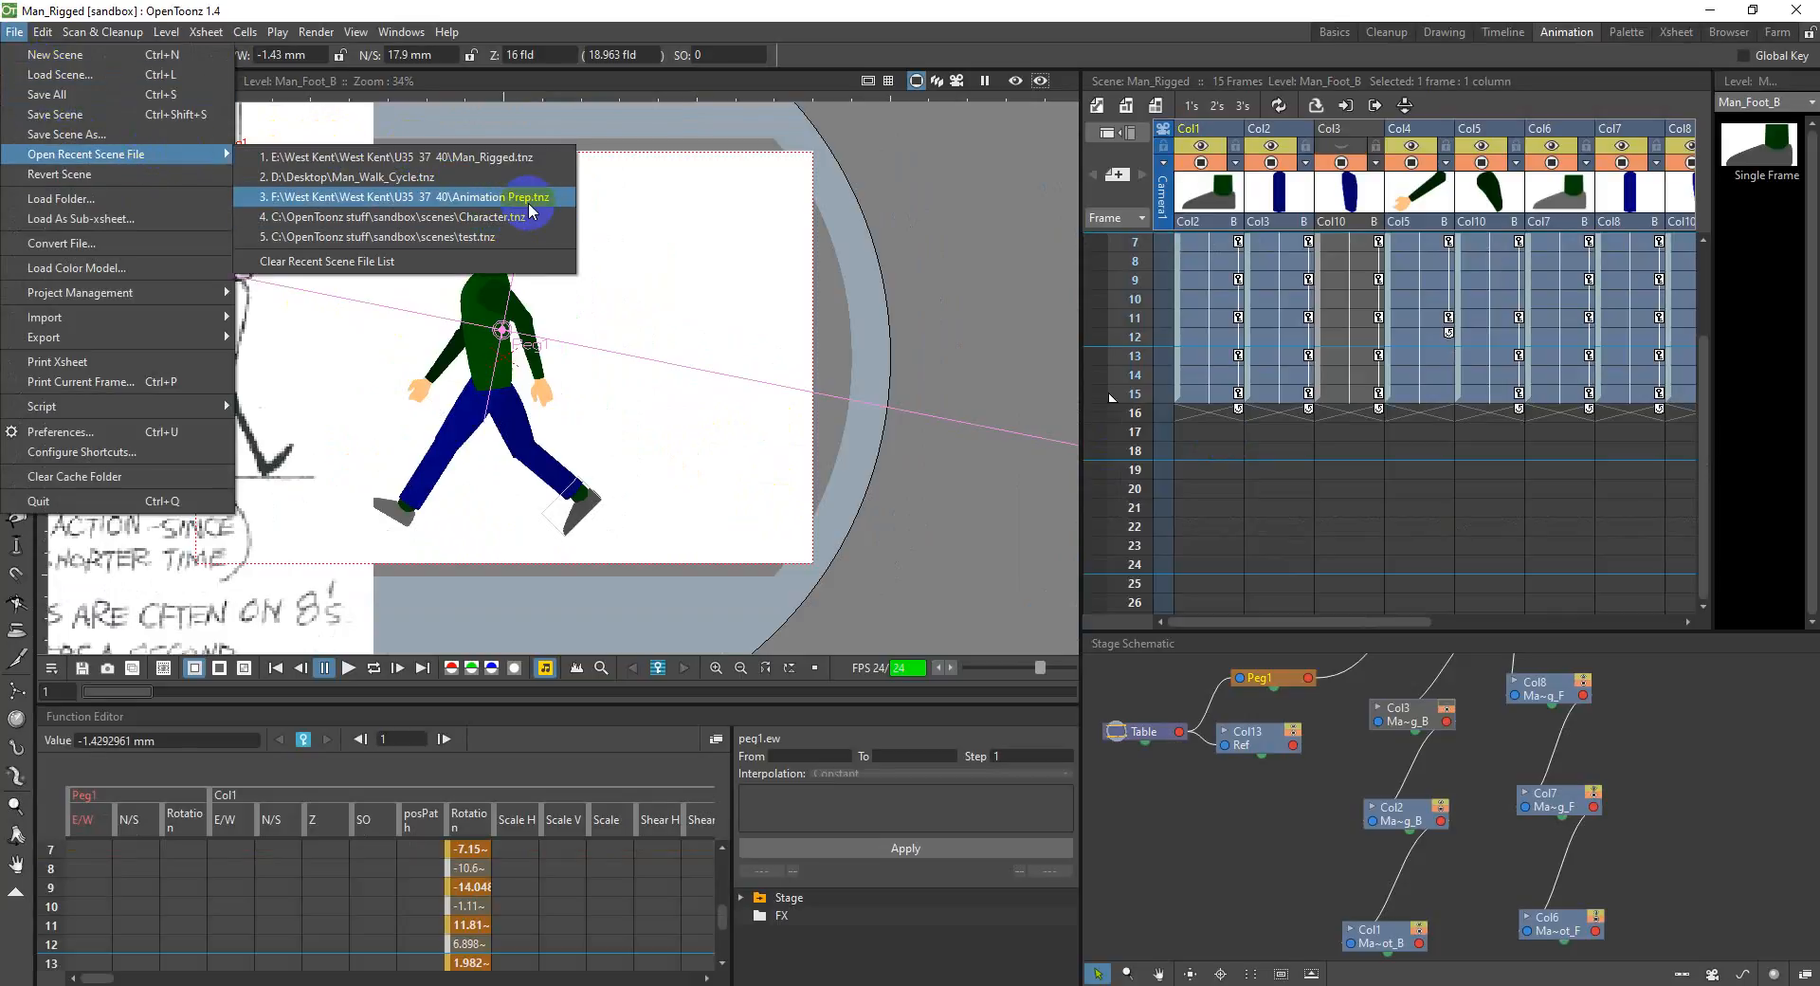
pyautogui.click(493, 157)
pyautogui.scroll(-7, 747, 365)
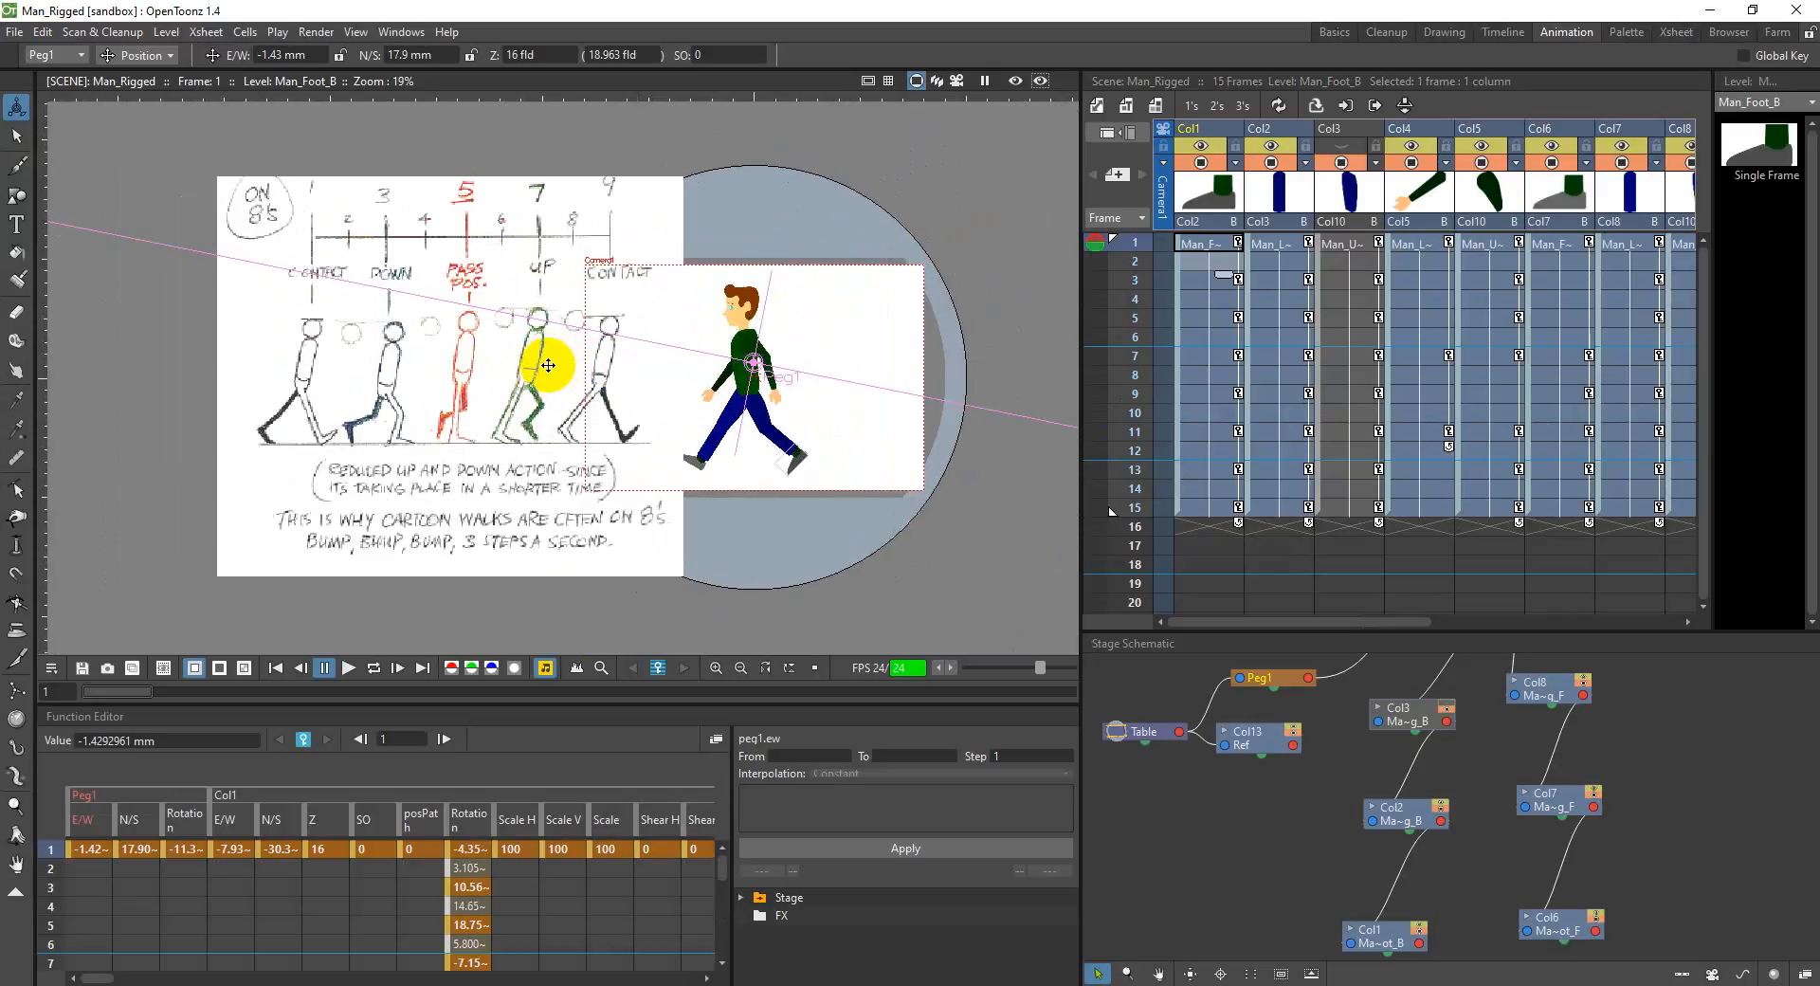
pyautogui.scroll(1, 547, 365)
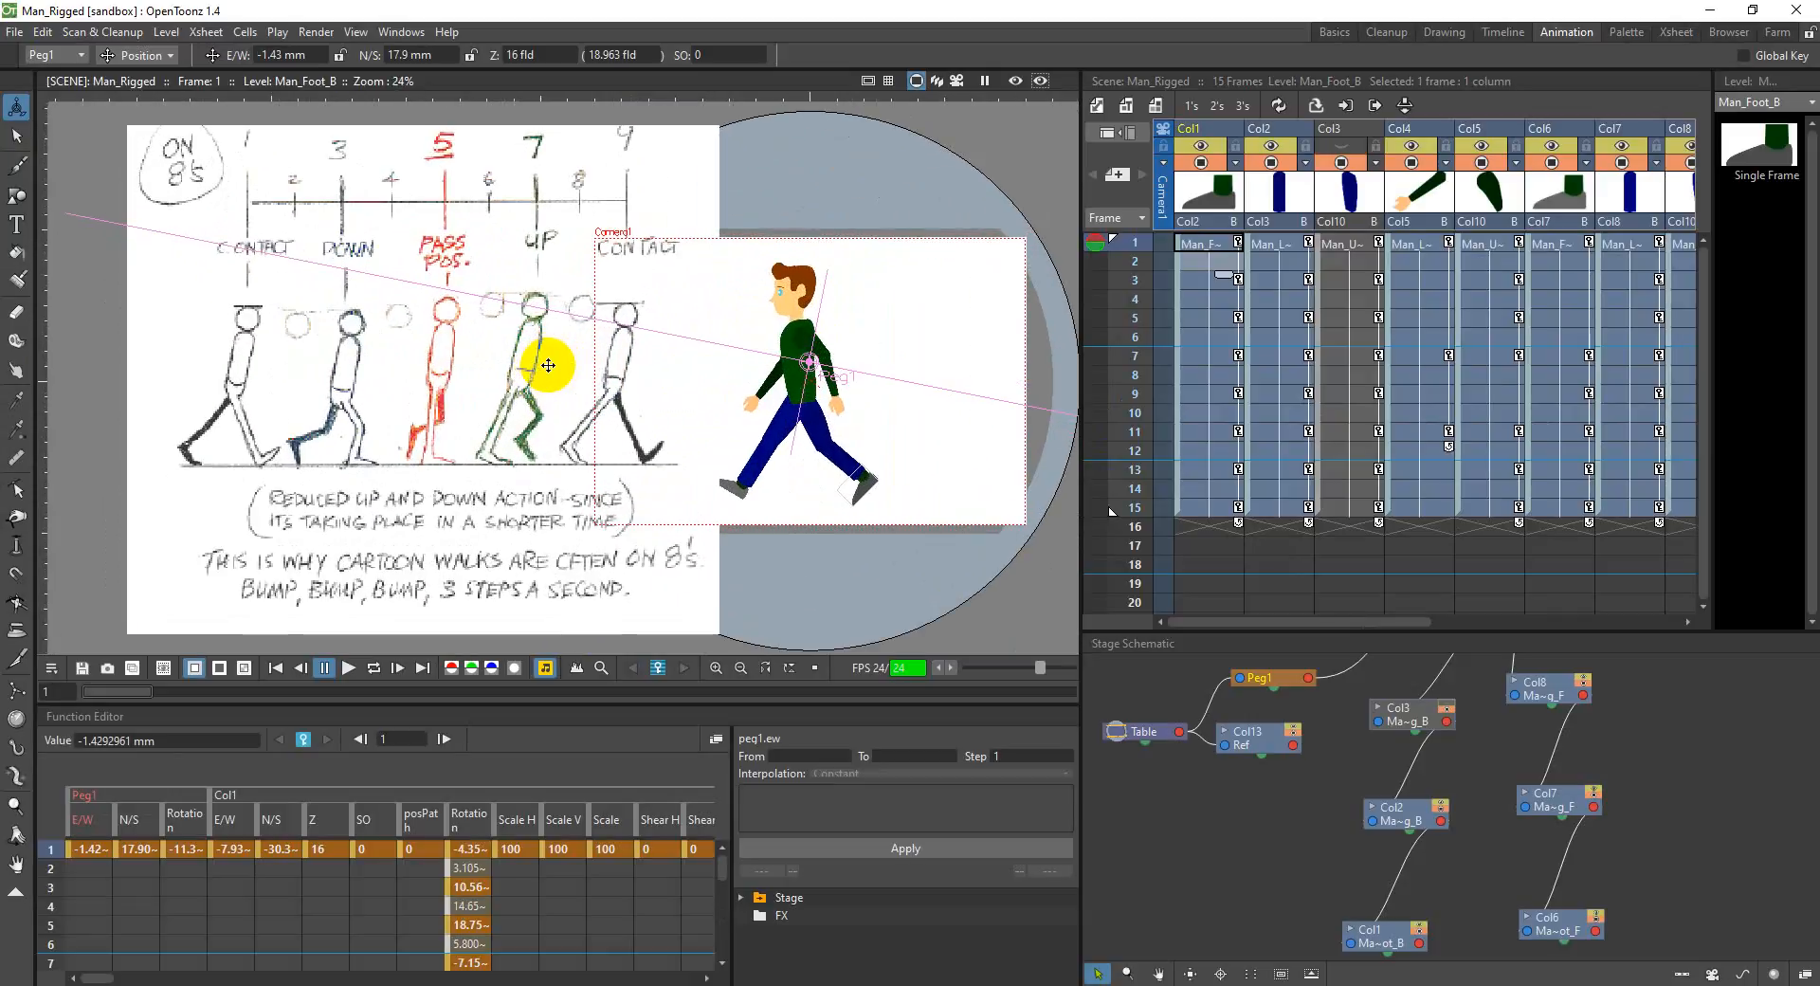
# Step: Open the recent scene Man_Walk_Cycle.tnz and check the man's pose at frame 9
pyautogui.click(17, 34)
pyautogui.moveTo(133, 154)
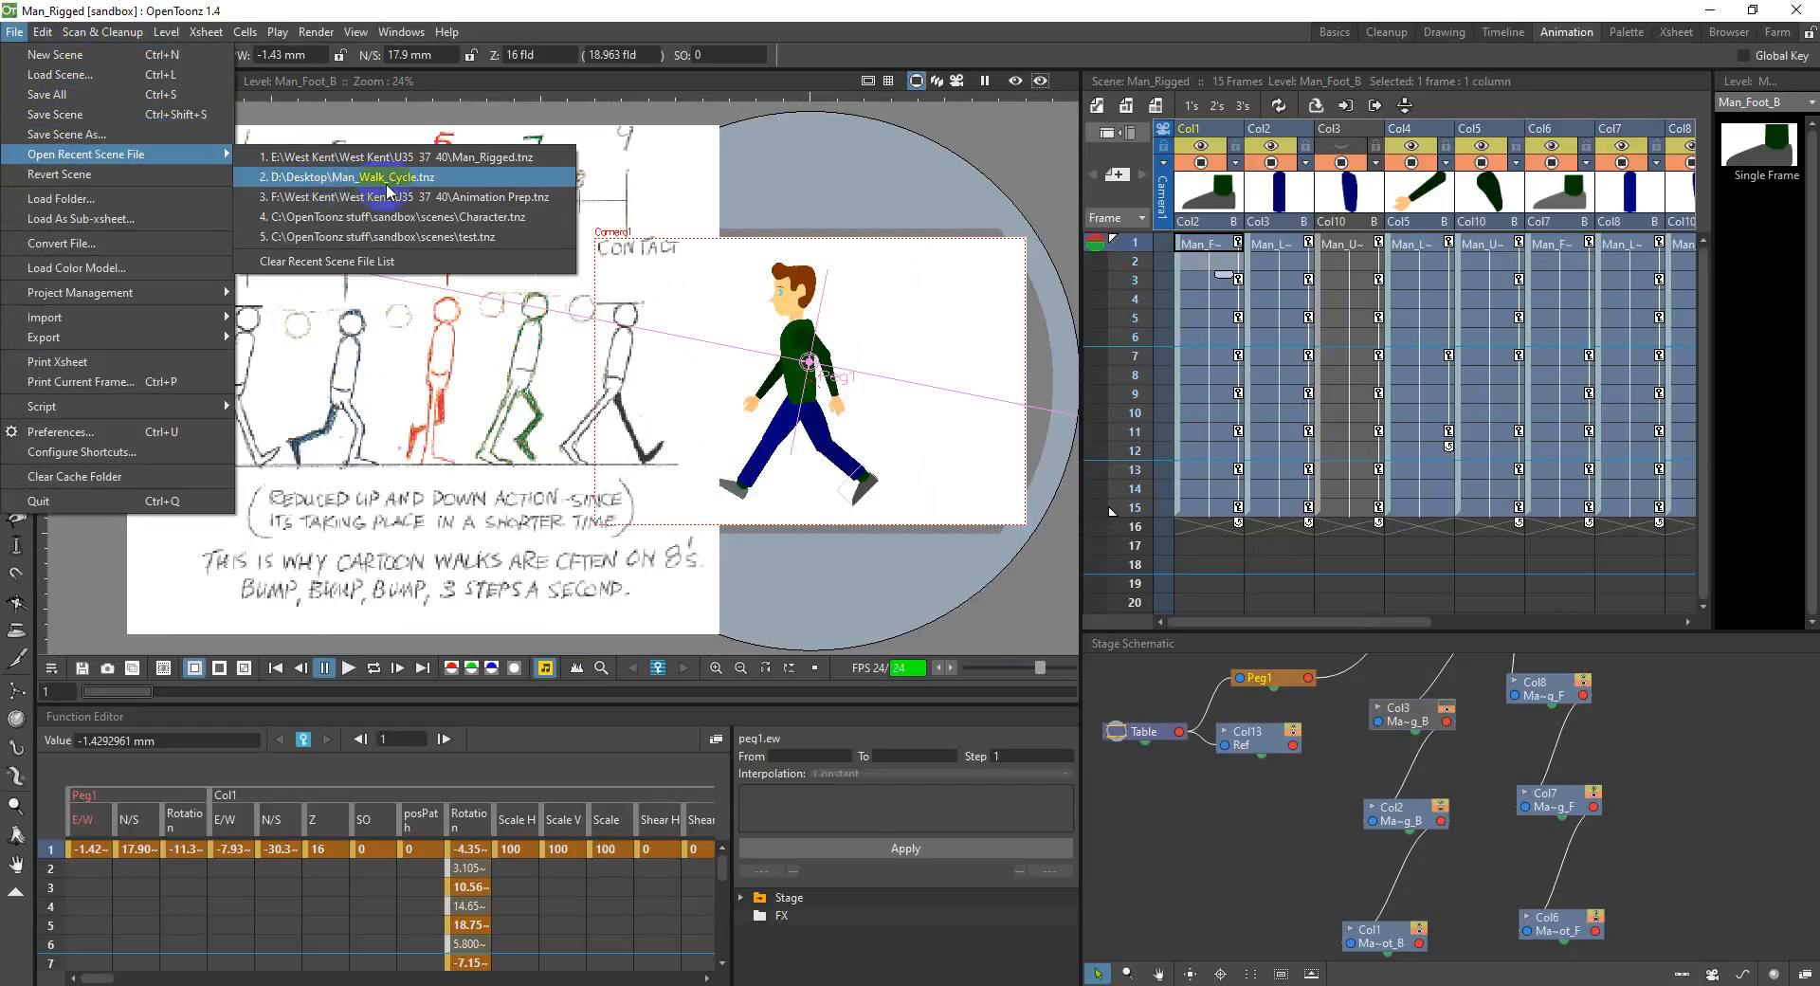
pyautogui.click(414, 187)
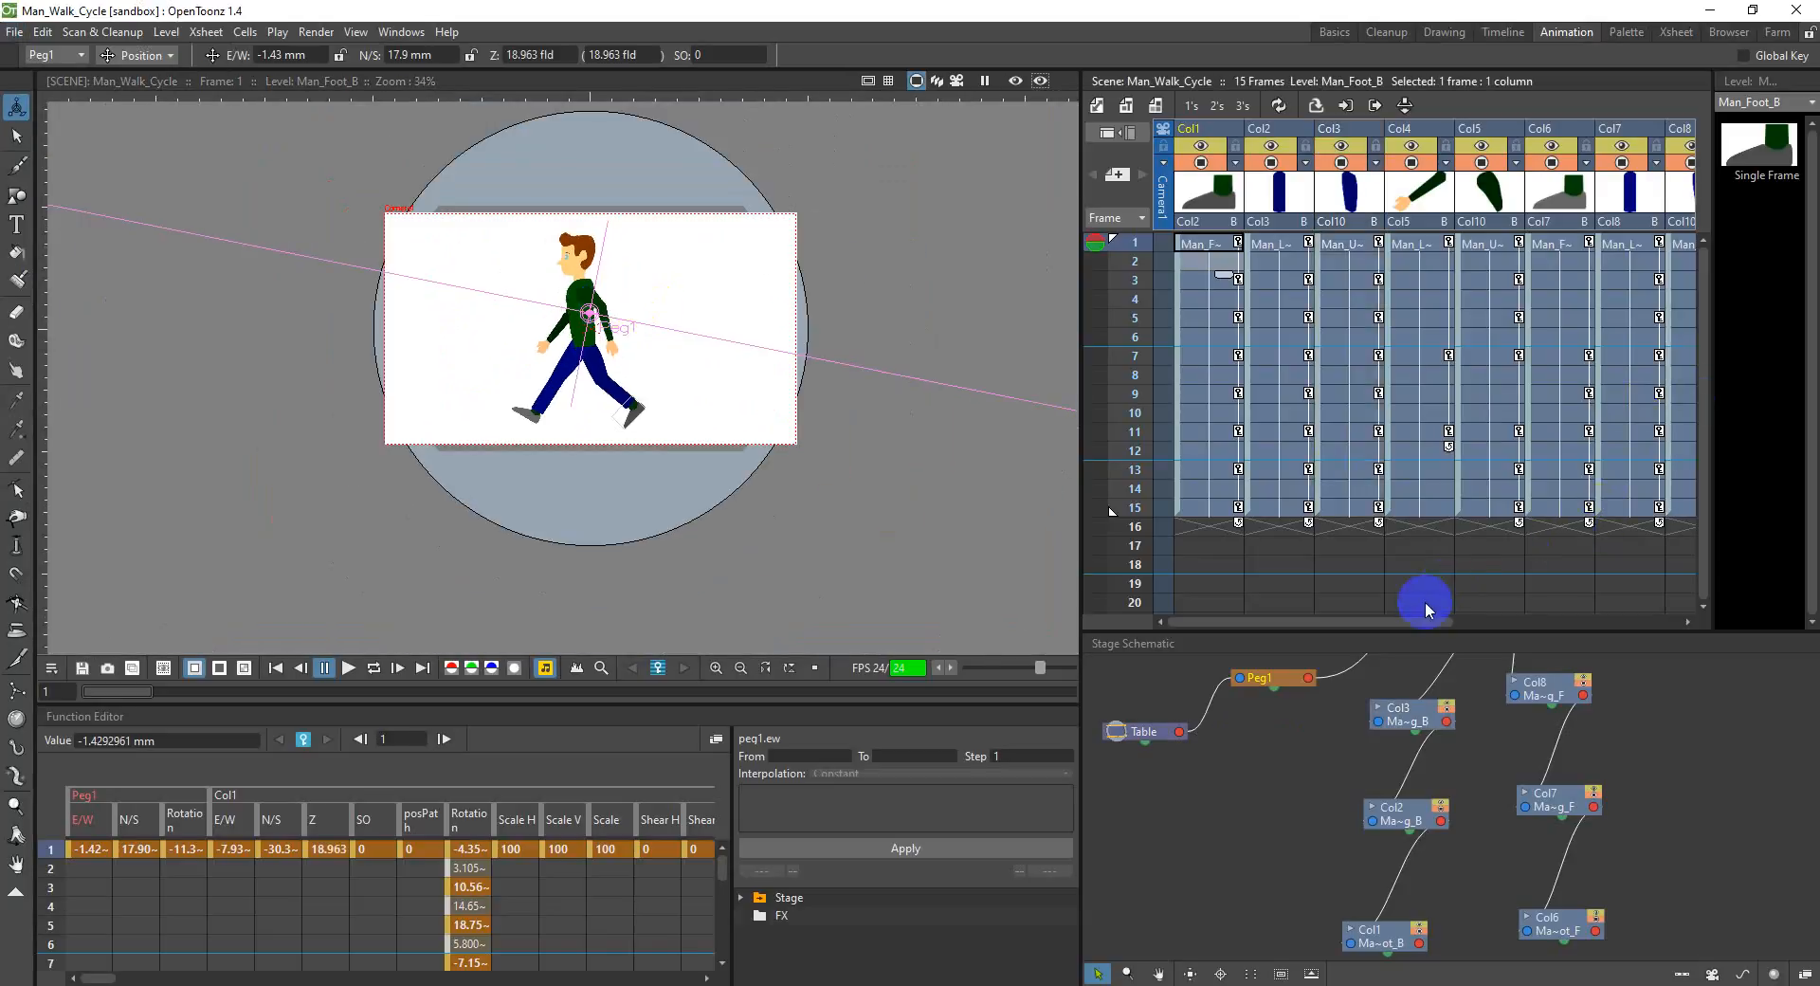
pyautogui.moveTo(1418, 615); pyautogui.dragTo(1340, 601)
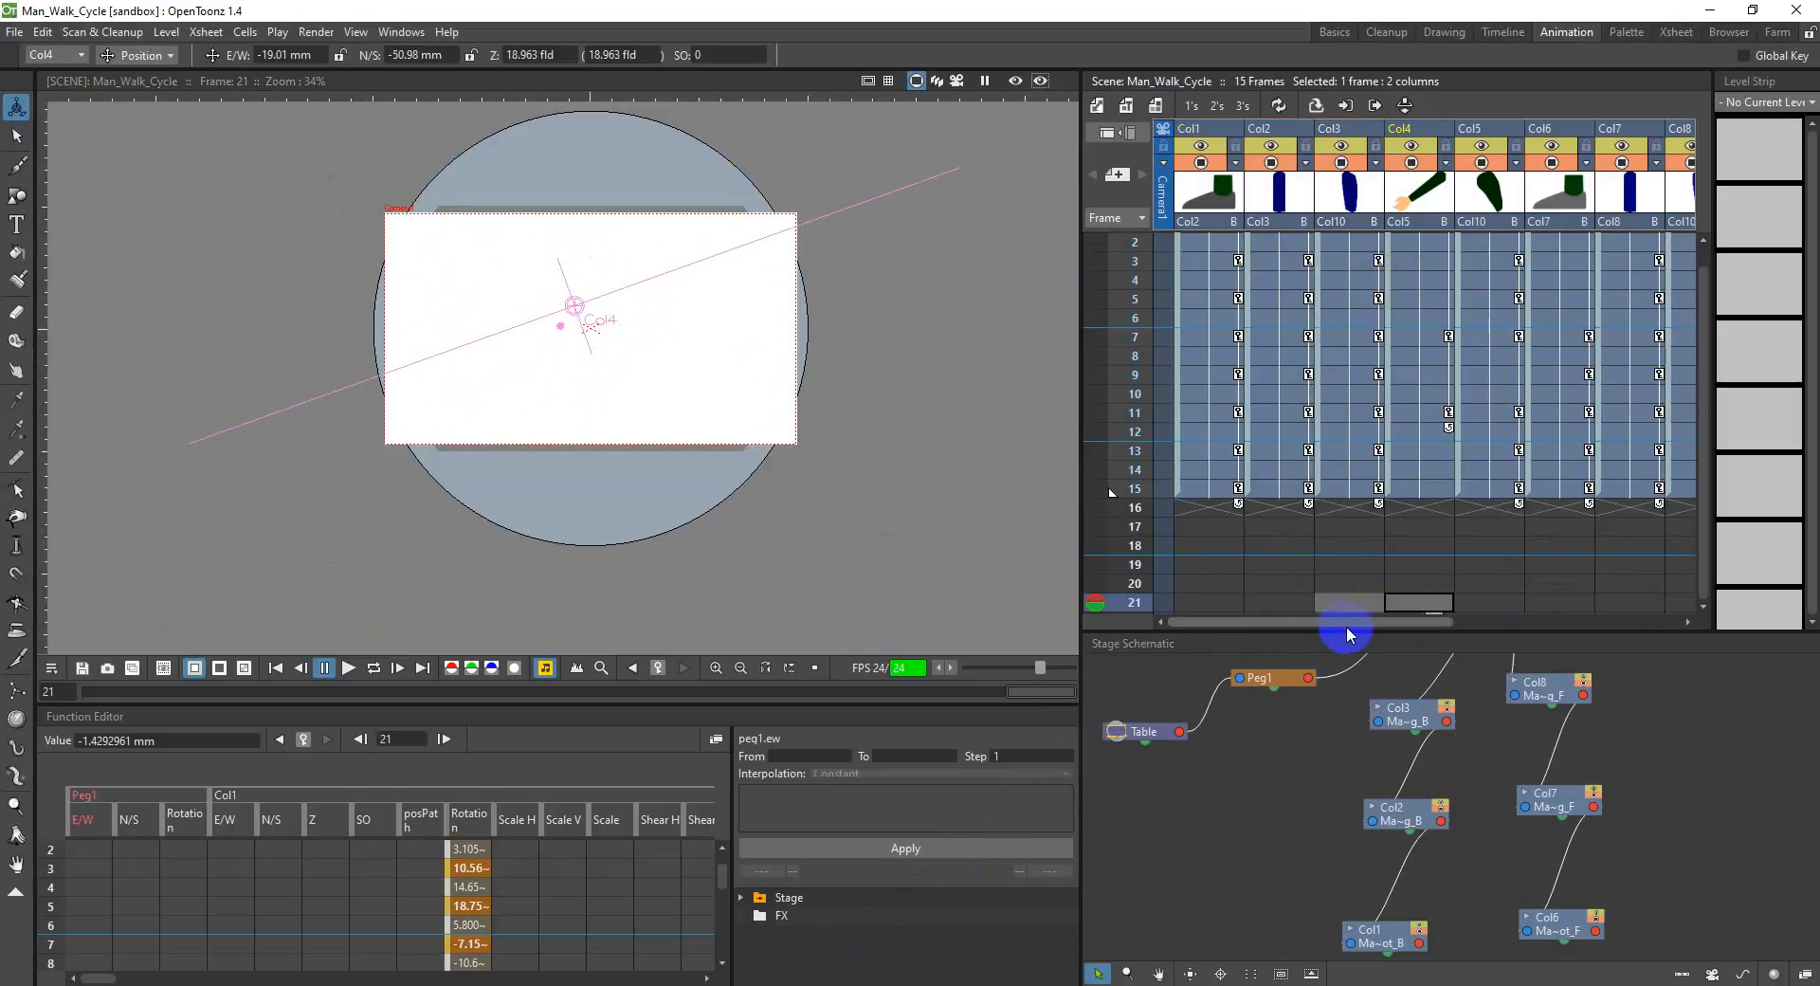
pyautogui.scroll(1, 1404, 374)
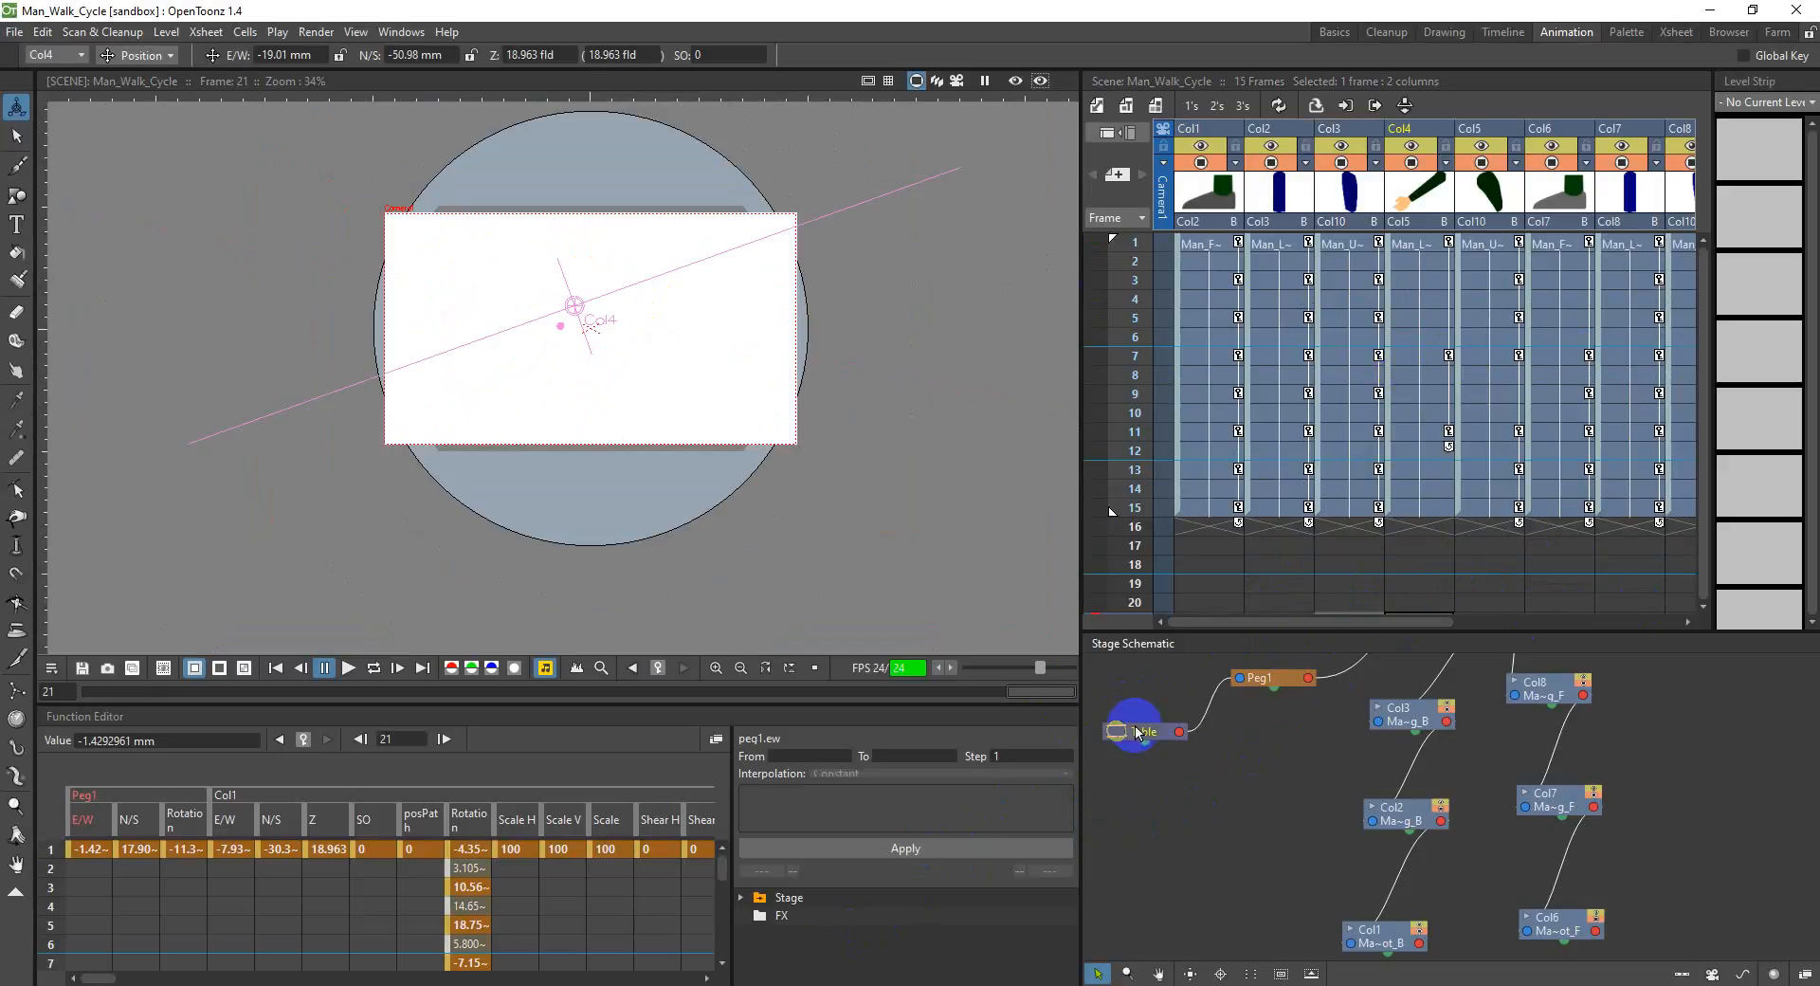
pyautogui.click(1347, 398)
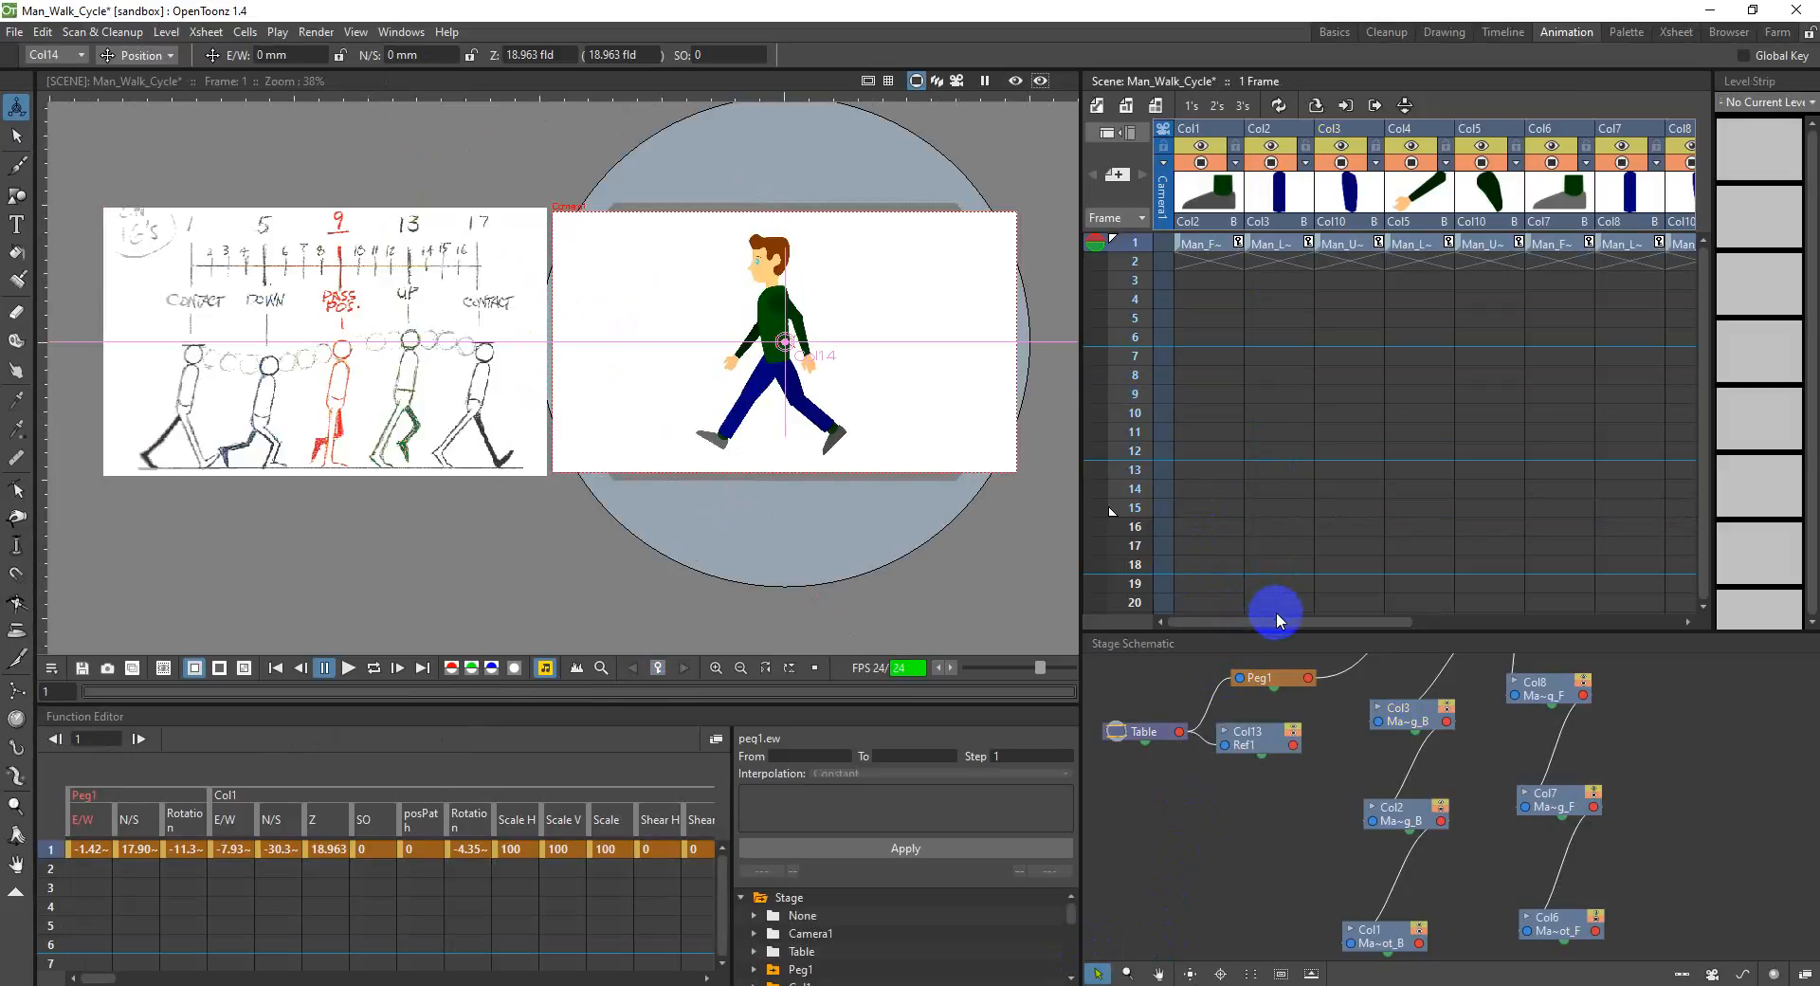
pyautogui.click(1262, 623)
pyautogui.moveTo(1253, 625); pyautogui.dragTo(1206, 637)
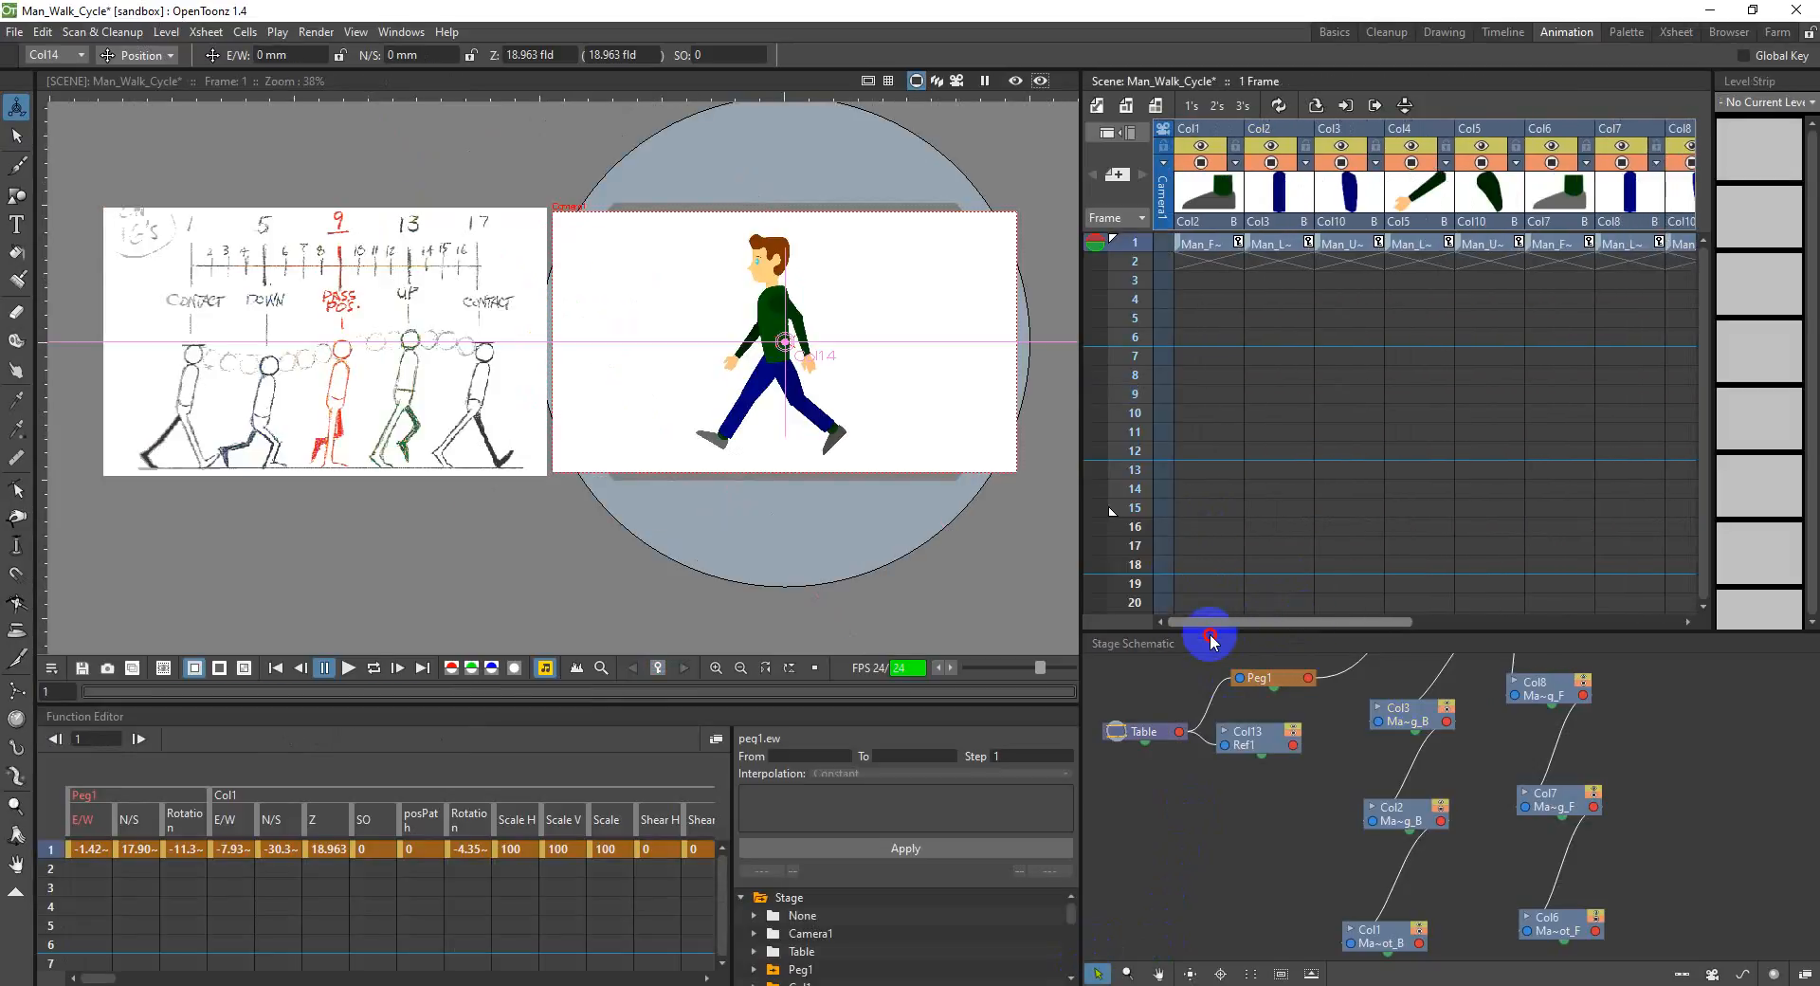
pyautogui.rightClick(1237, 245)
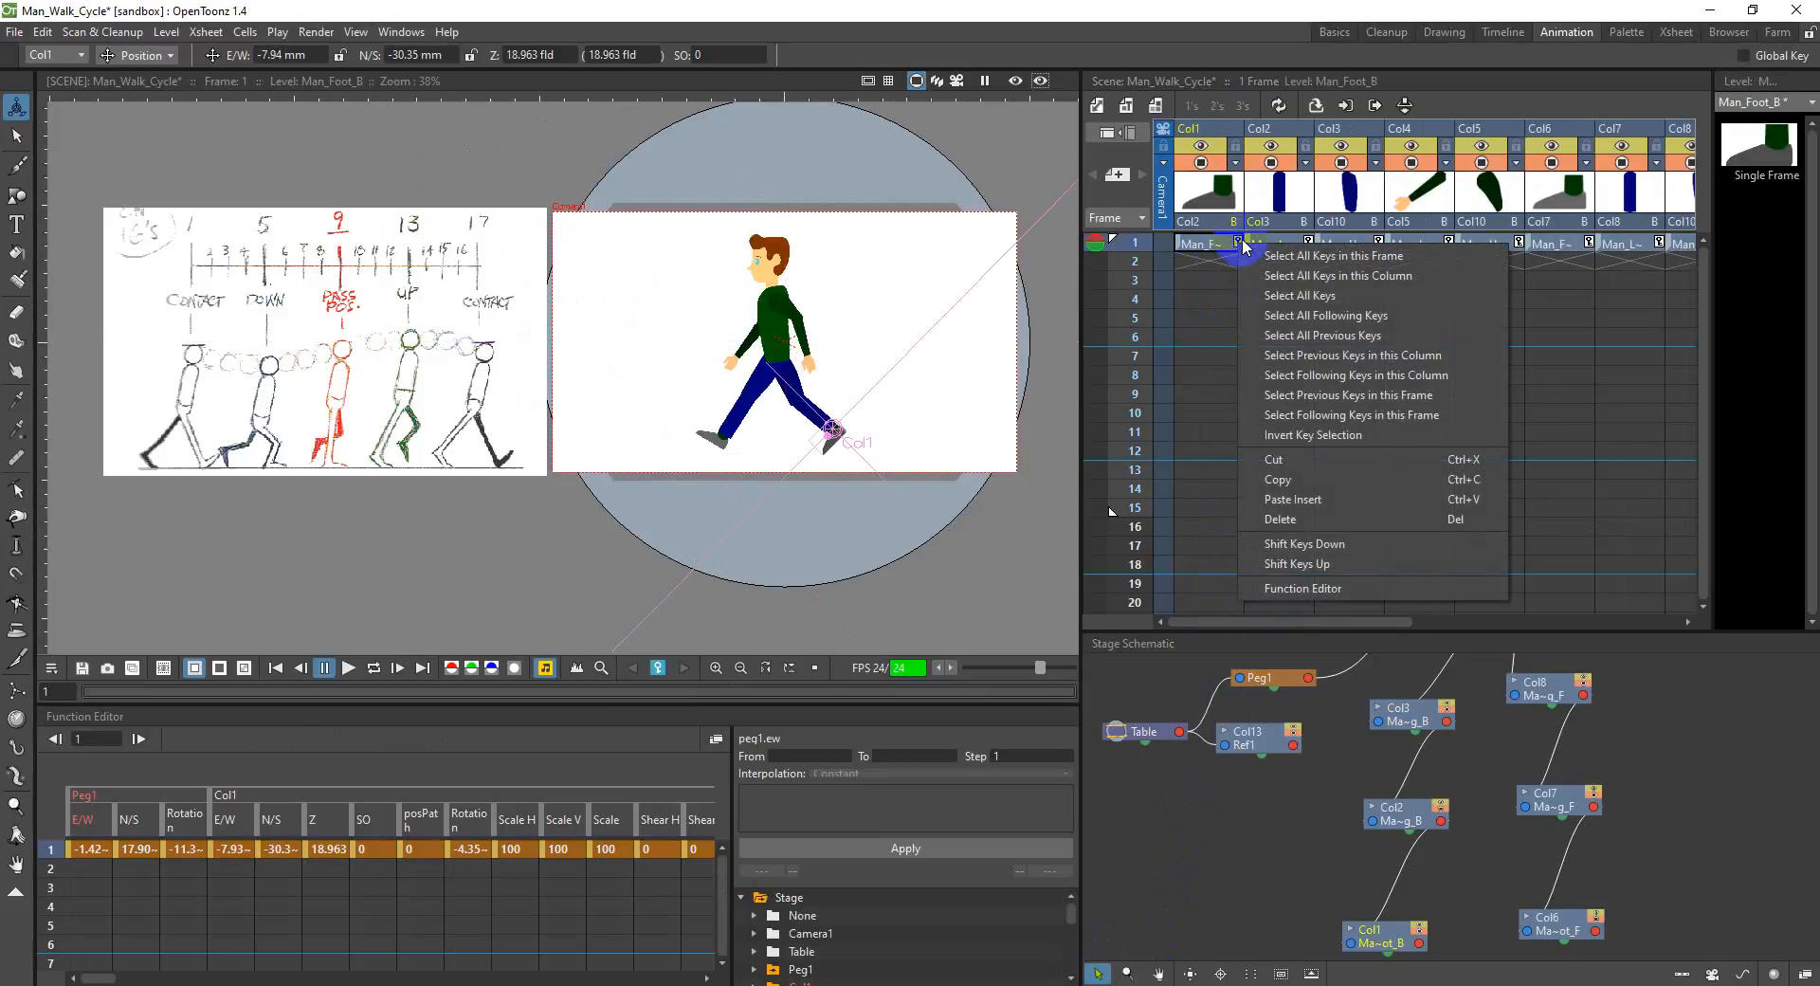
pyautogui.click(1646, 322)
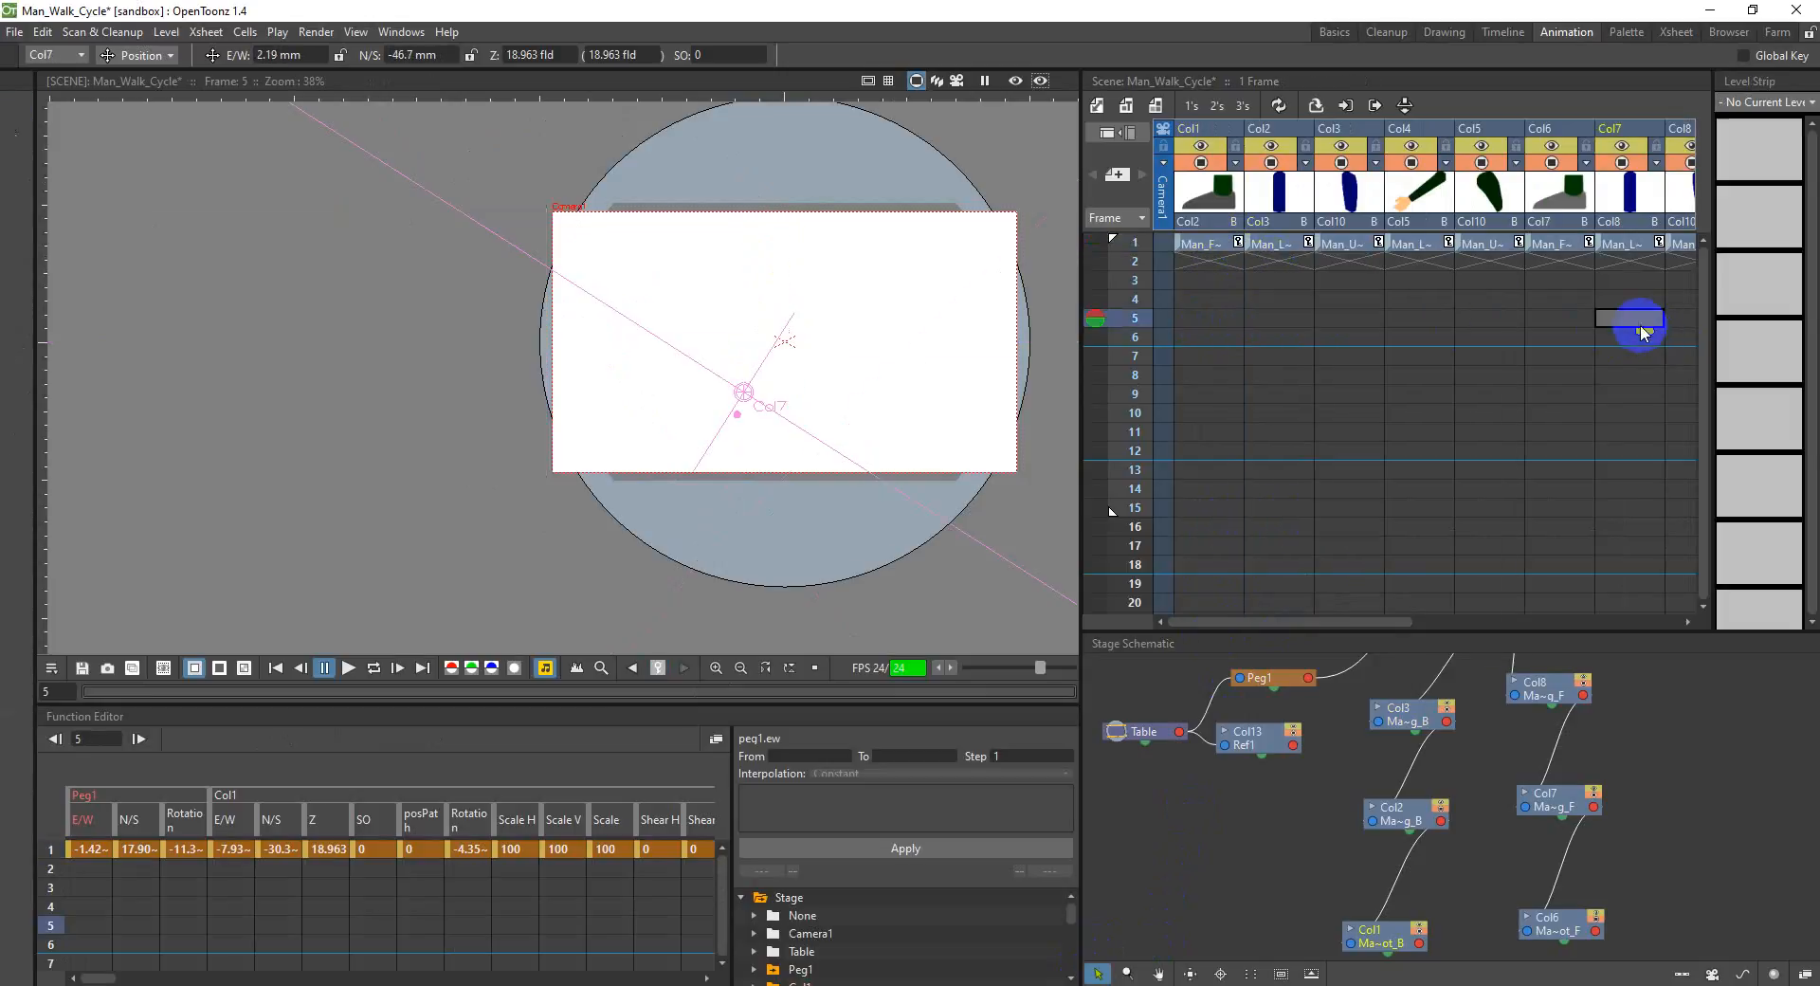
# Step: Draw a straight horizontal line with thickness 5 in the empty Col14 at frame 1, across the man's legs, using the Geometric tool
pyautogui.moveTo(1374, 621)
pyautogui.mouseDown()
pyautogui.moveTo(1584, 580)
pyautogui.moveTo(1591, 417)
pyautogui.mouseUp()
pyautogui.click(1350, 268)
pyautogui.click(1519, 248)
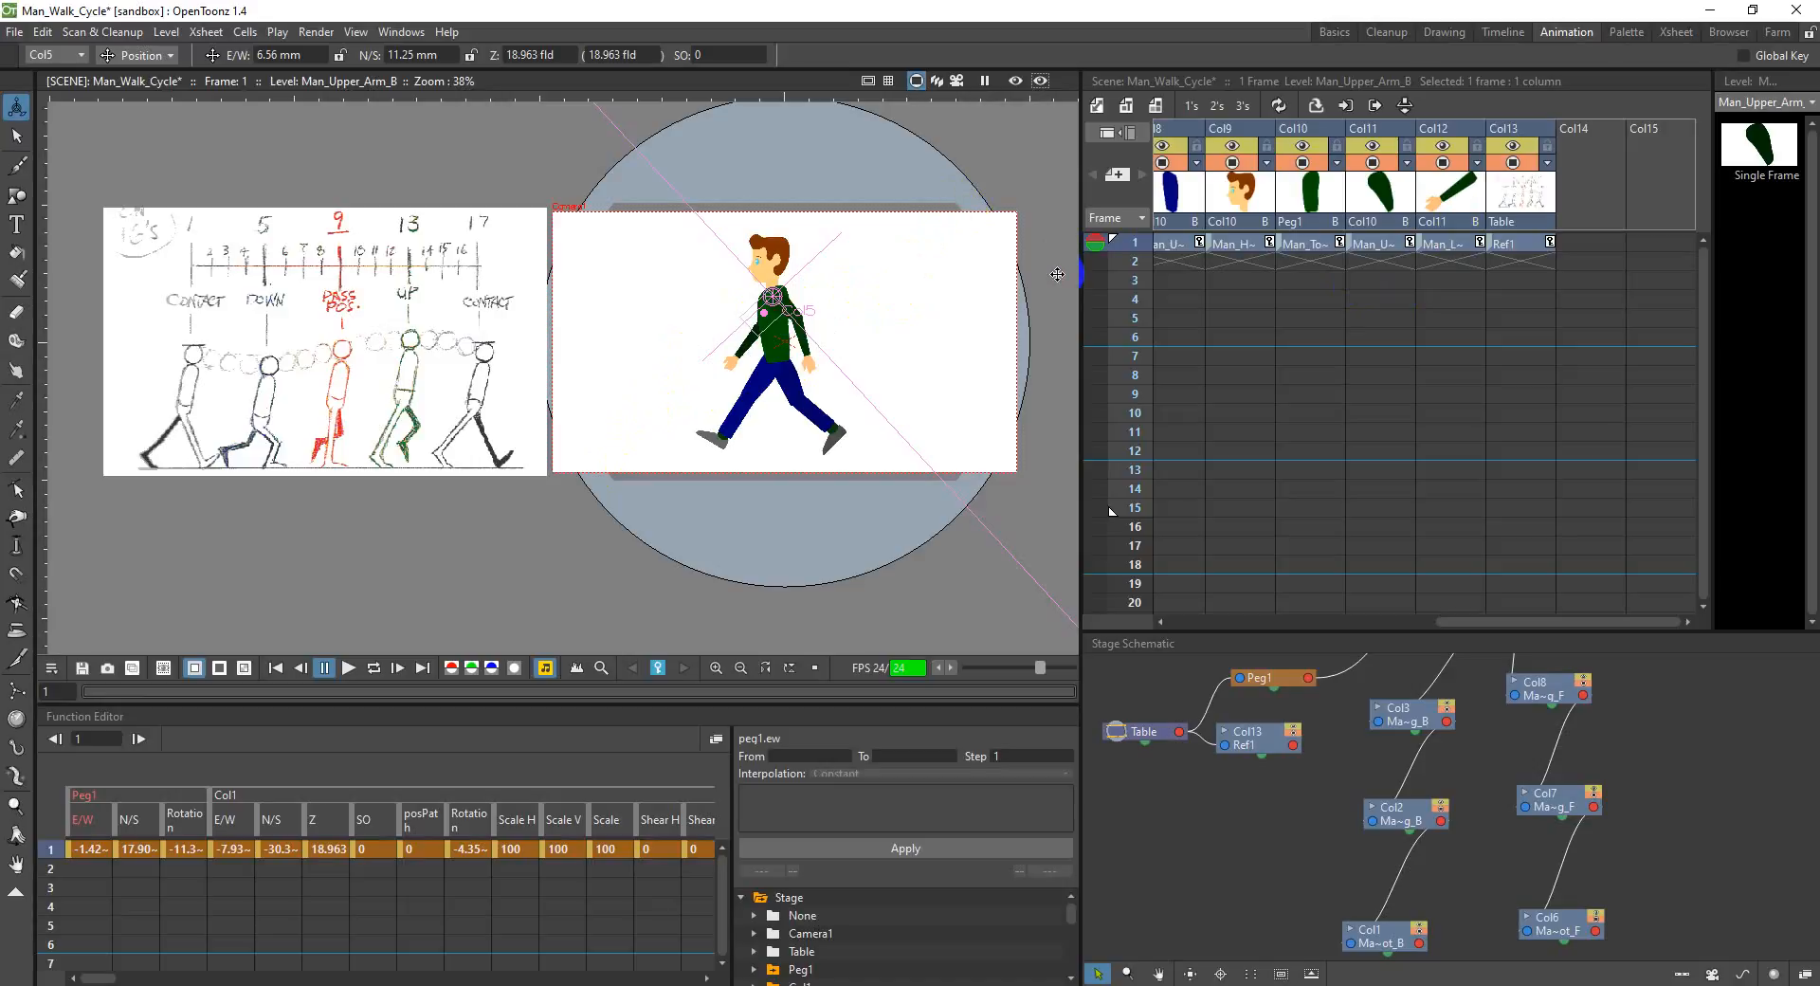
pyautogui.click(1625, 191)
pyautogui.click(1612, 188)
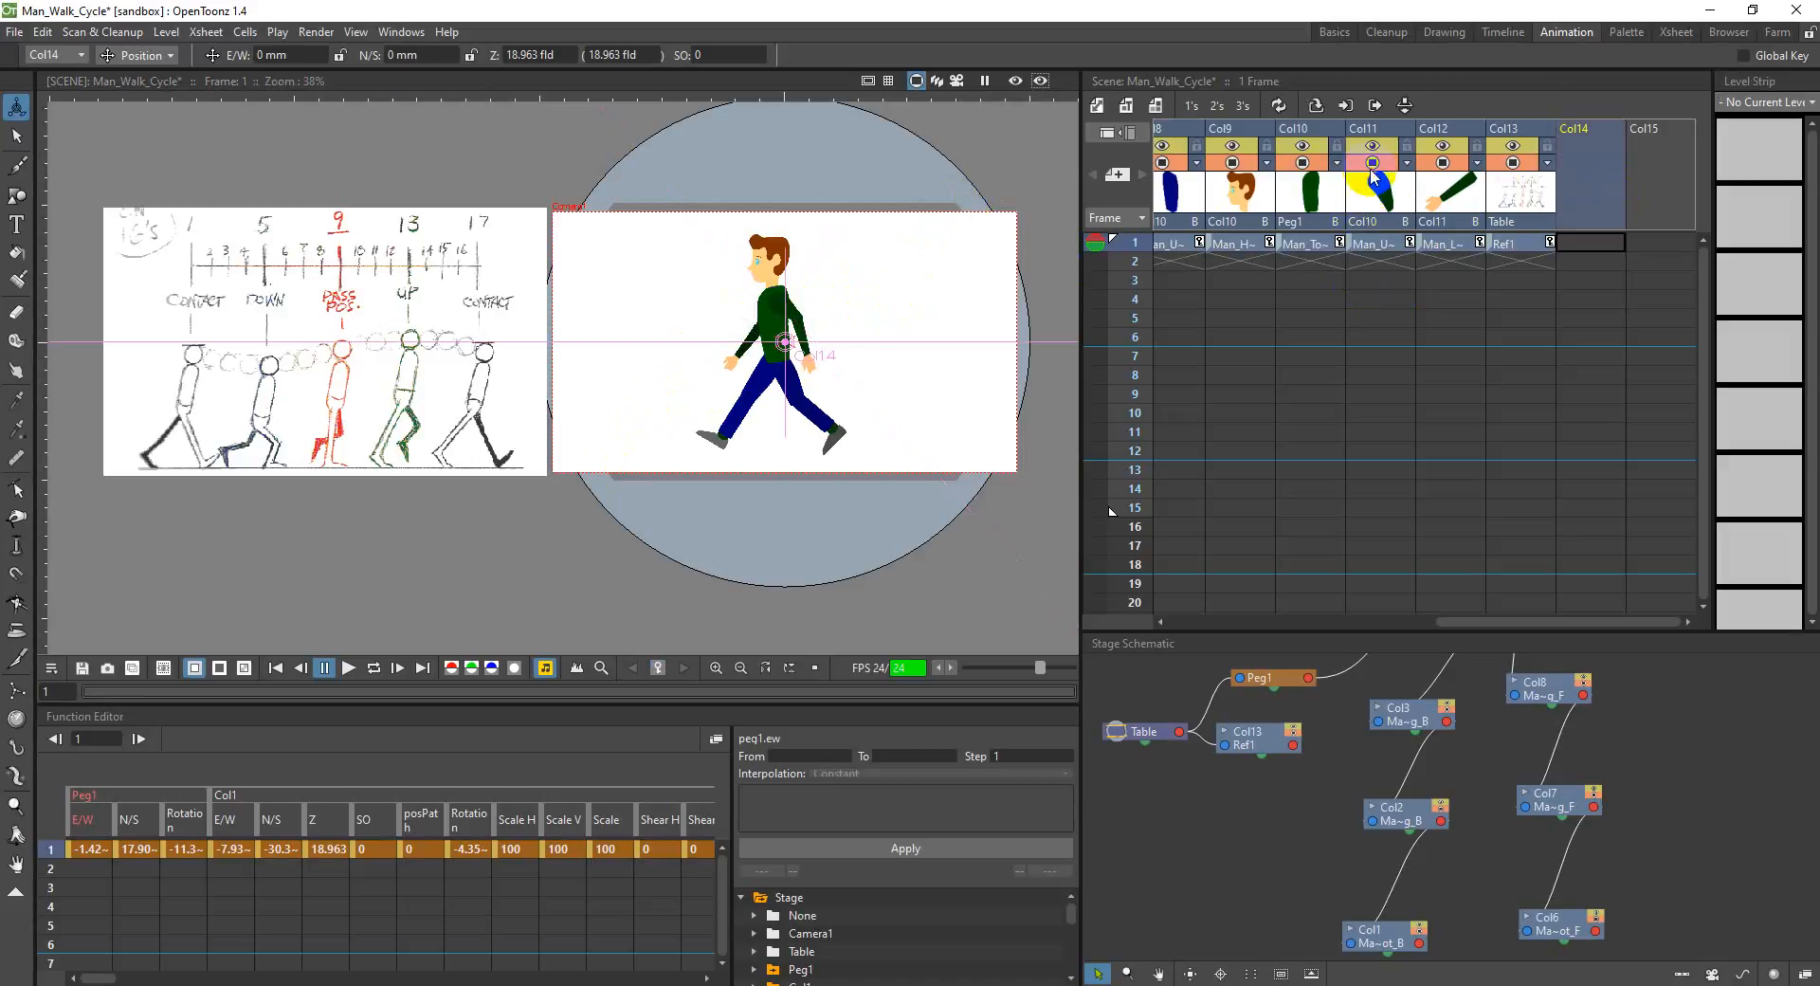
pyautogui.click(19, 199)
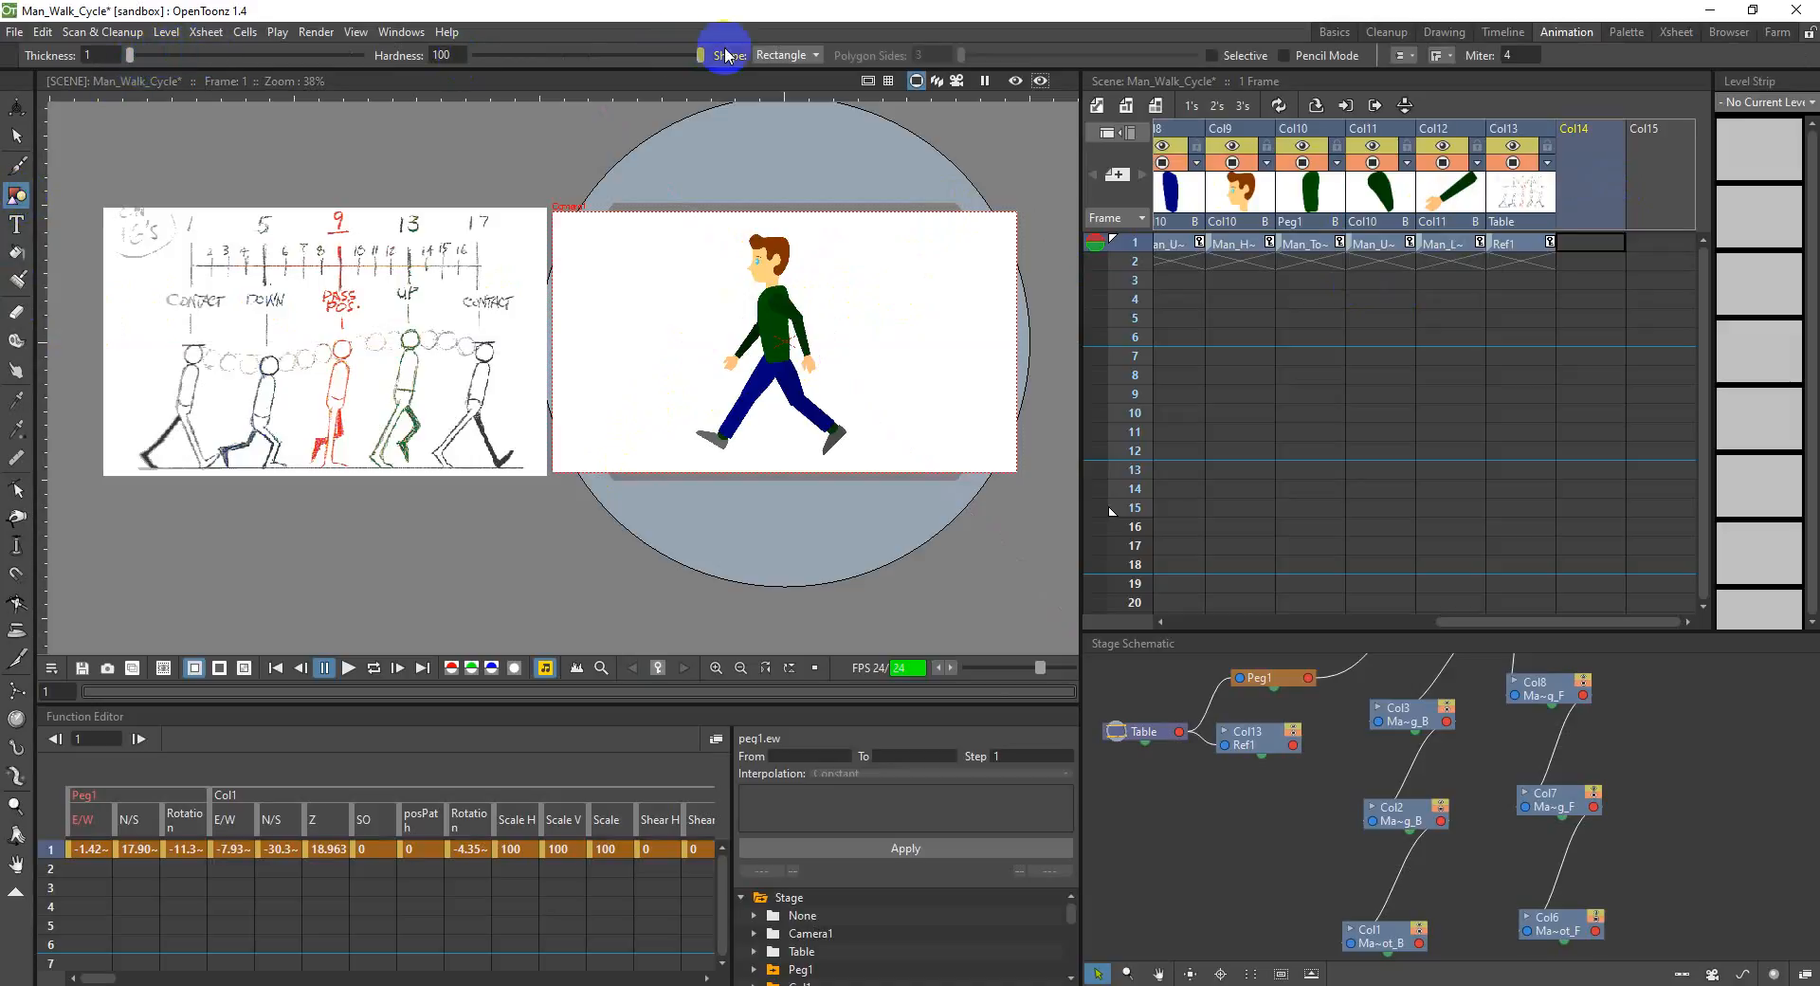
pyautogui.click(788, 56)
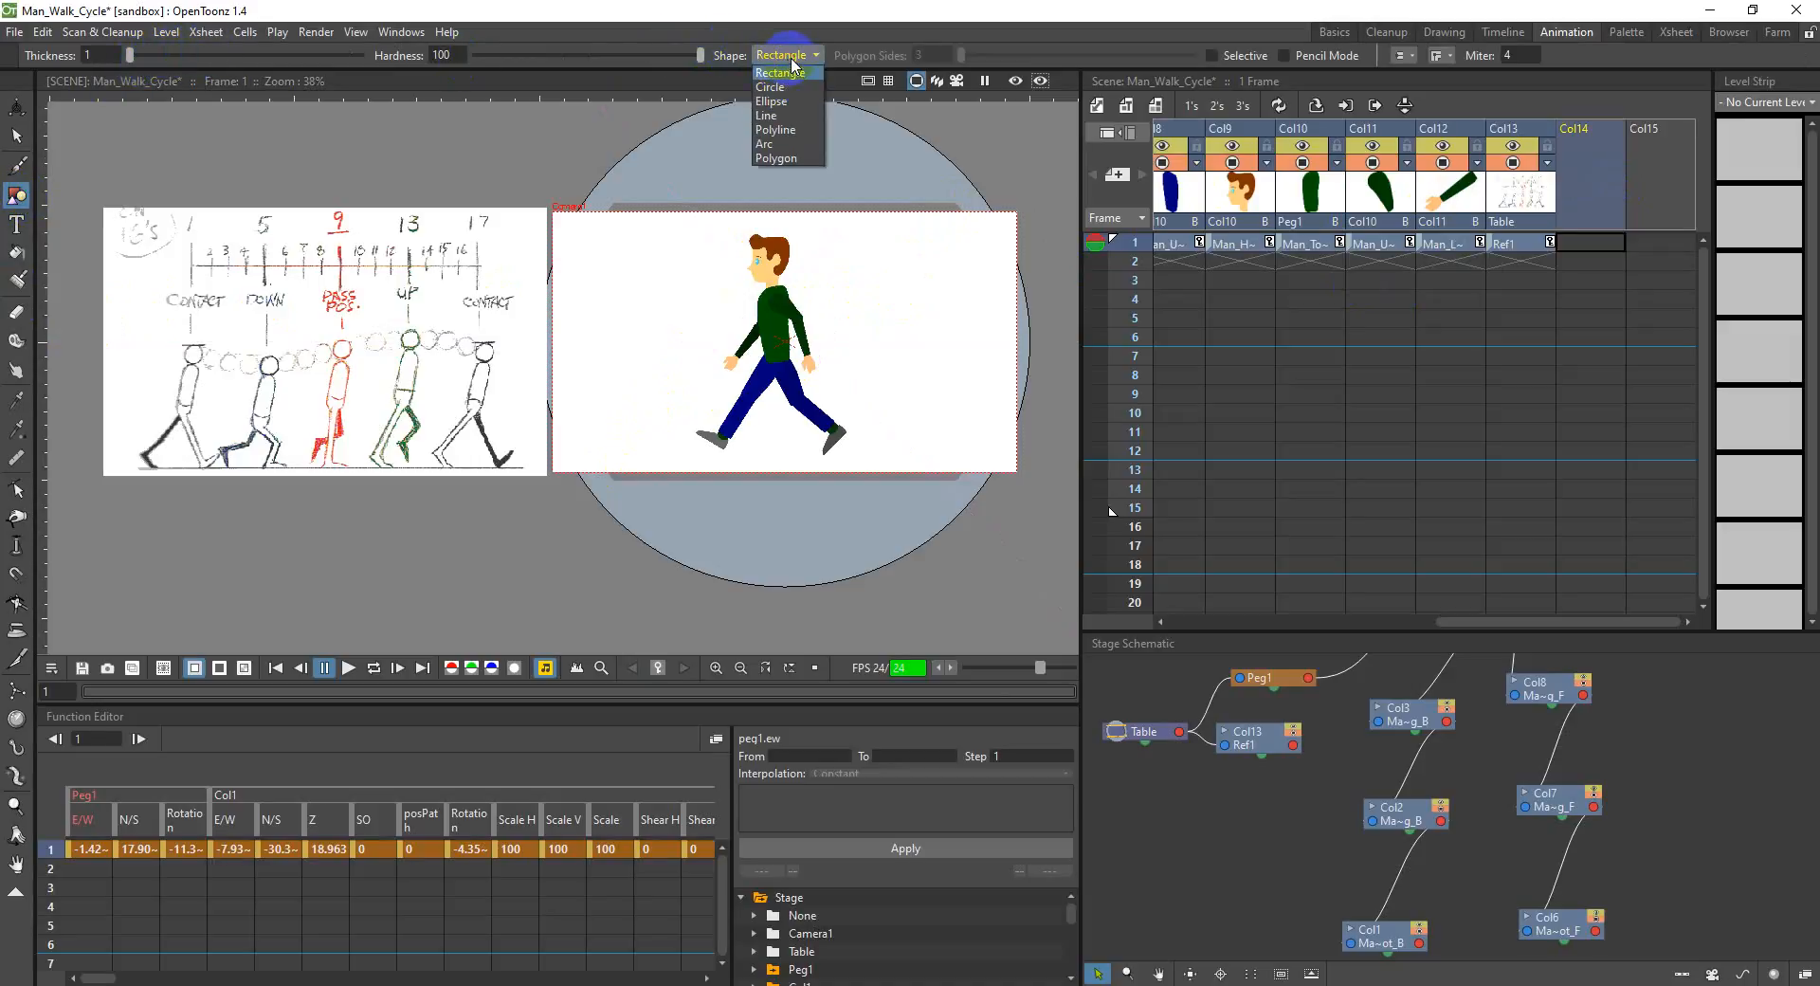
pyautogui.click(800, 114)
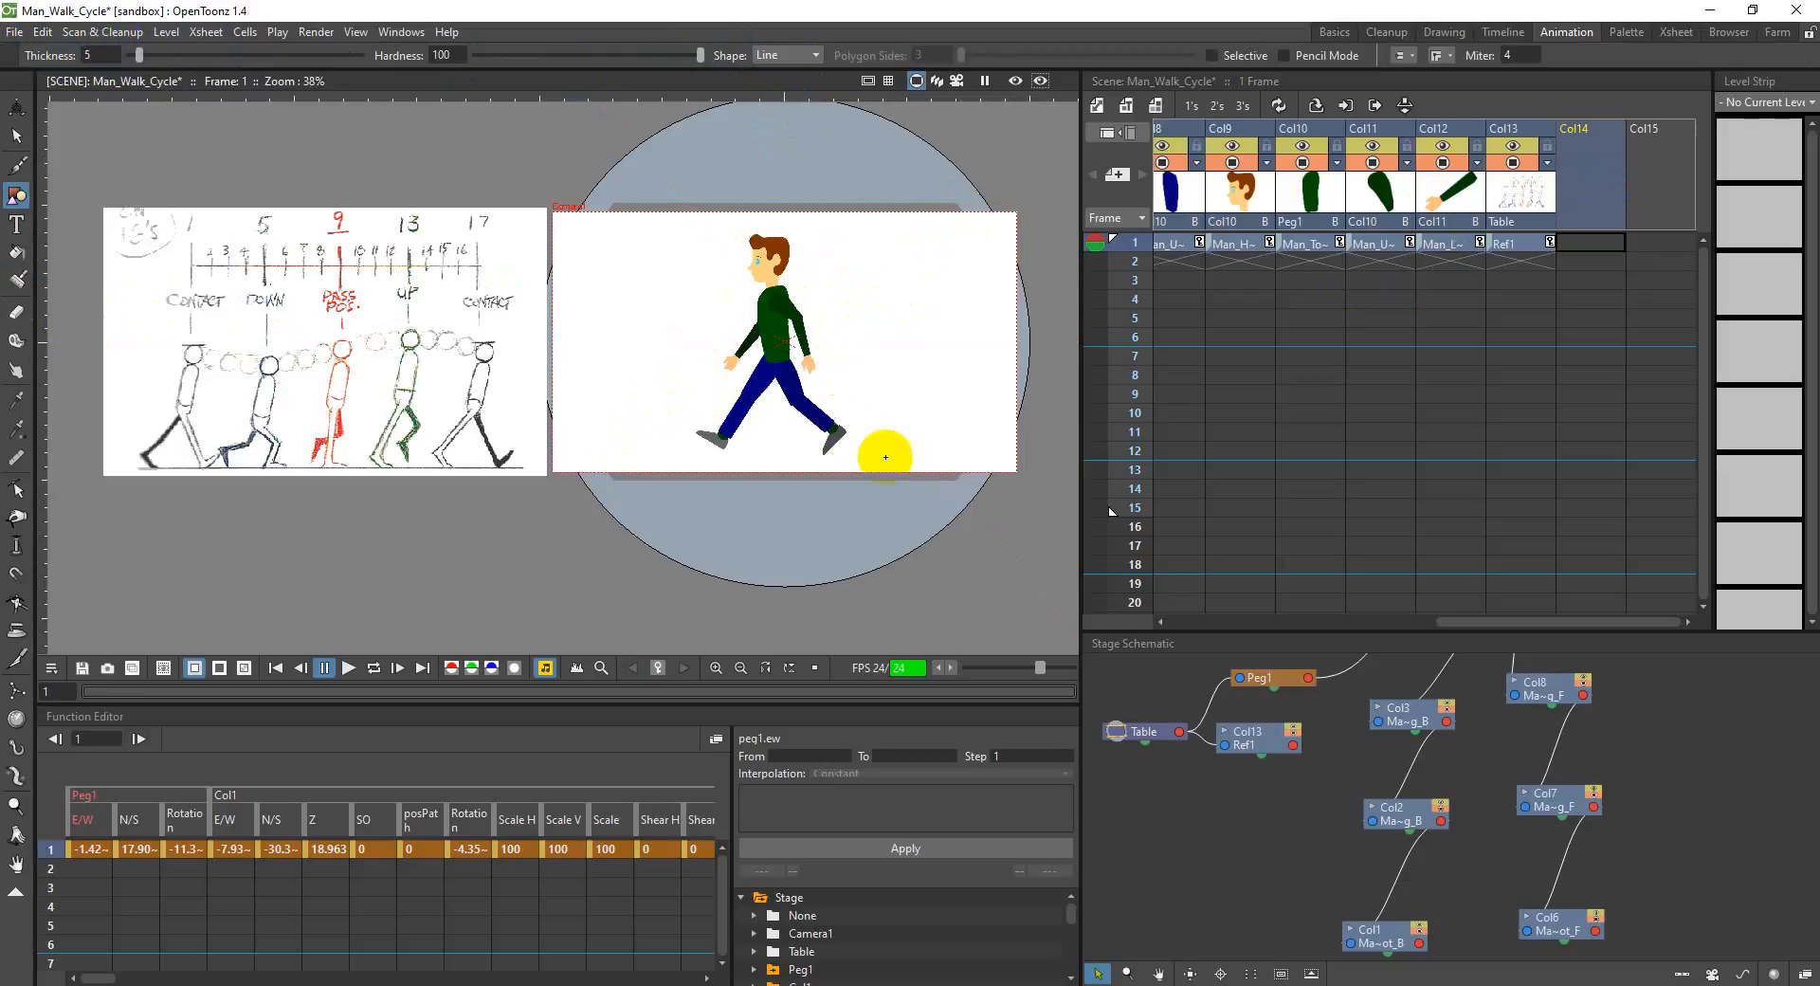
pyautogui.moveTo(723, 389); pyautogui.dragTo(949, 384)
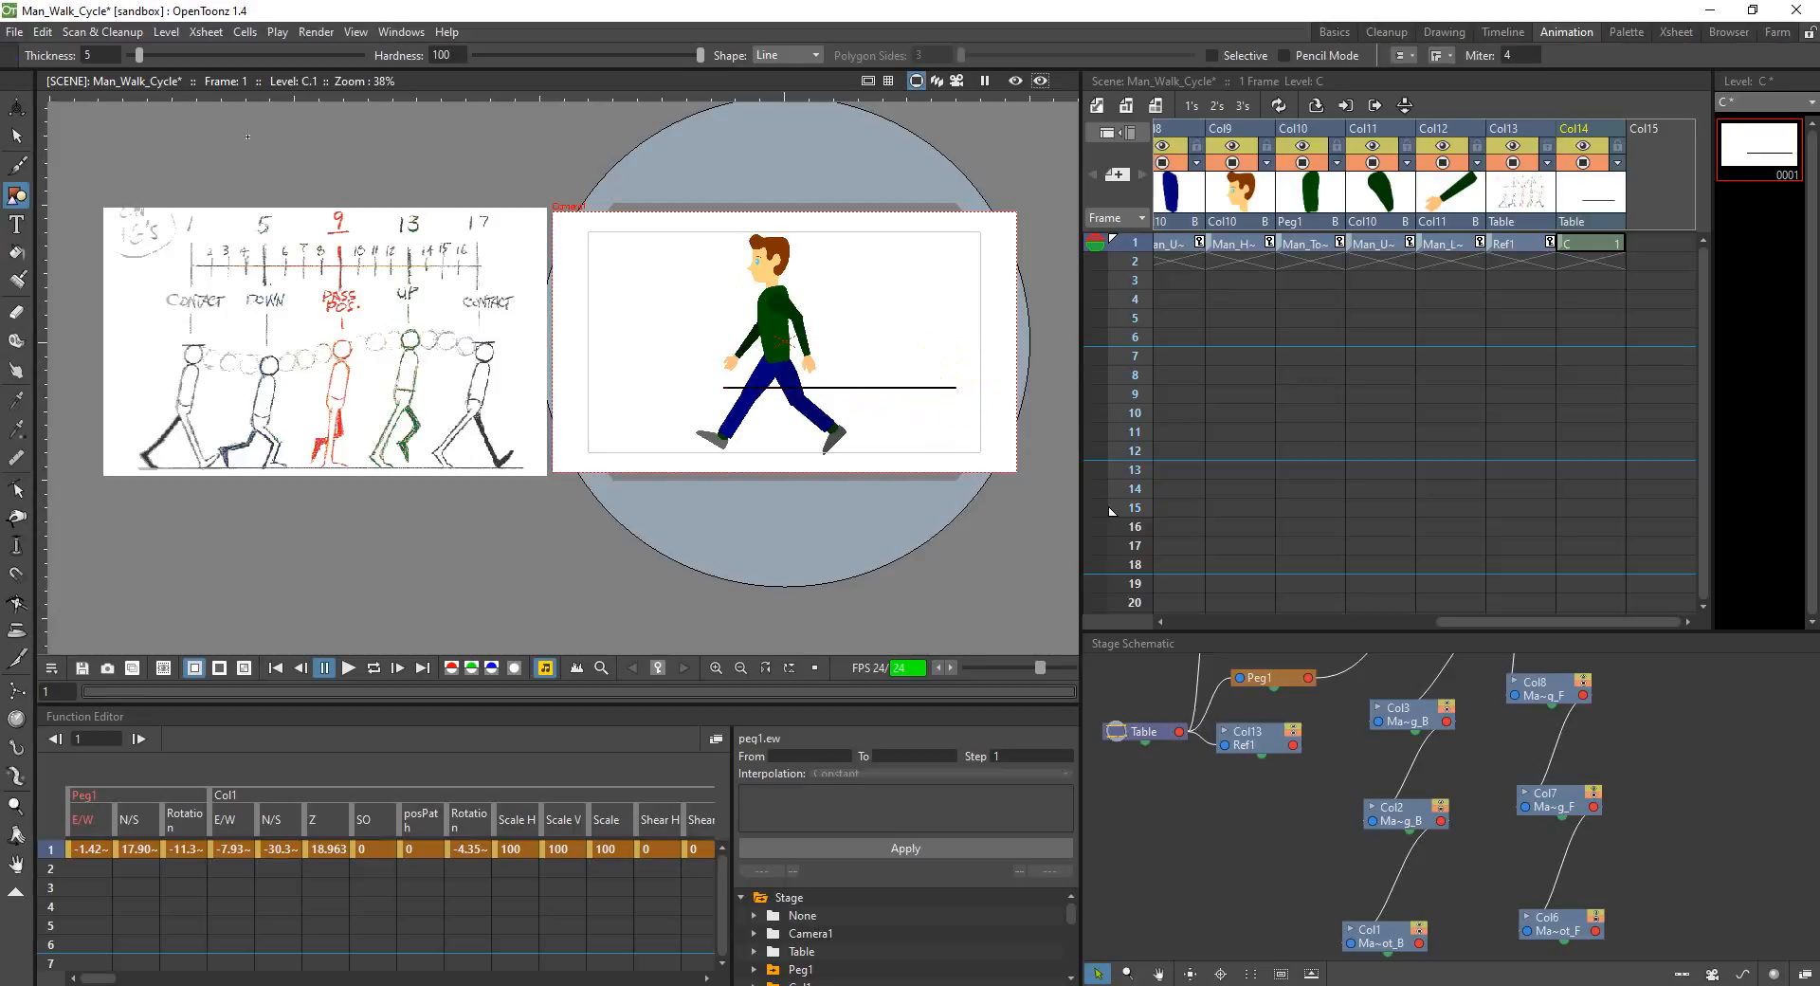
# Step: Move the Col14 line just beneath the man's feet as ground, at about -71.74 mm E/W and -68.79 mm N/S
pyautogui.click(17, 106)
pyautogui.click(170, 57)
pyautogui.click(169, 57)
pyautogui.moveTo(896, 384); pyautogui.dragTo(821, 450)
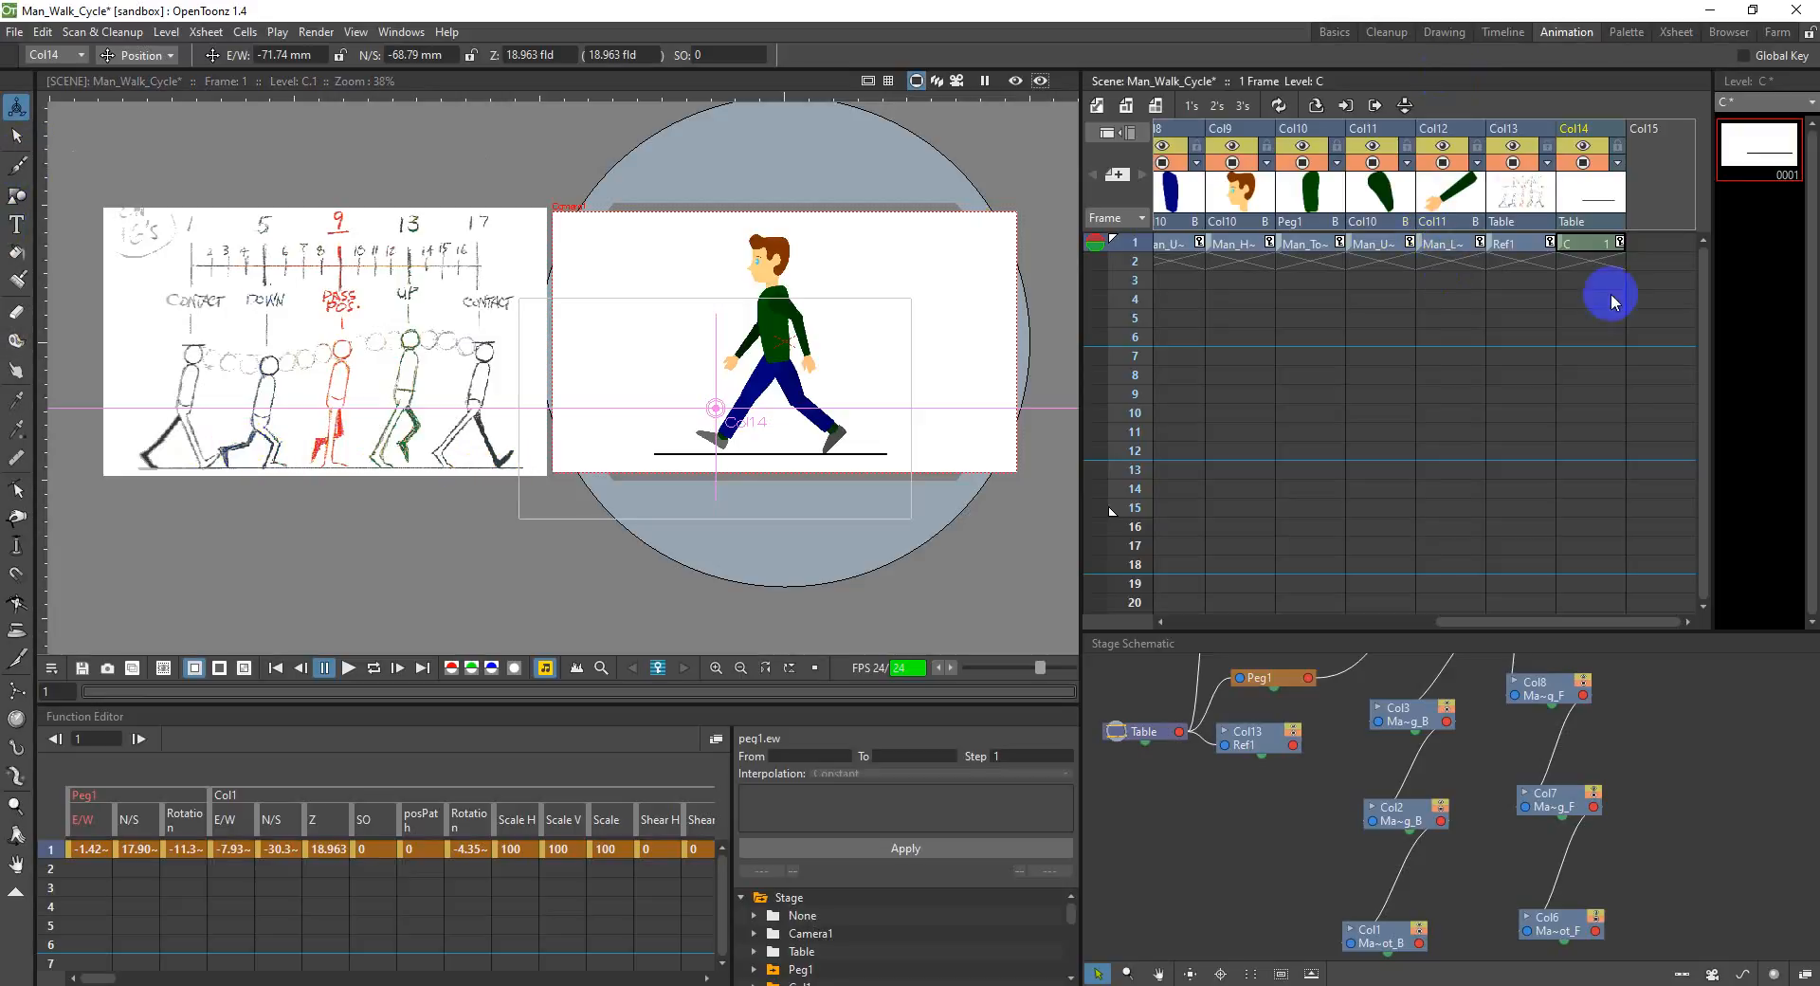
# Step: Select the frame 1 cells of every column from Col1 to Col14 and extend their exposure to frame 31
pyautogui.moveTo(1587, 623); pyautogui.dragTo(1270, 597)
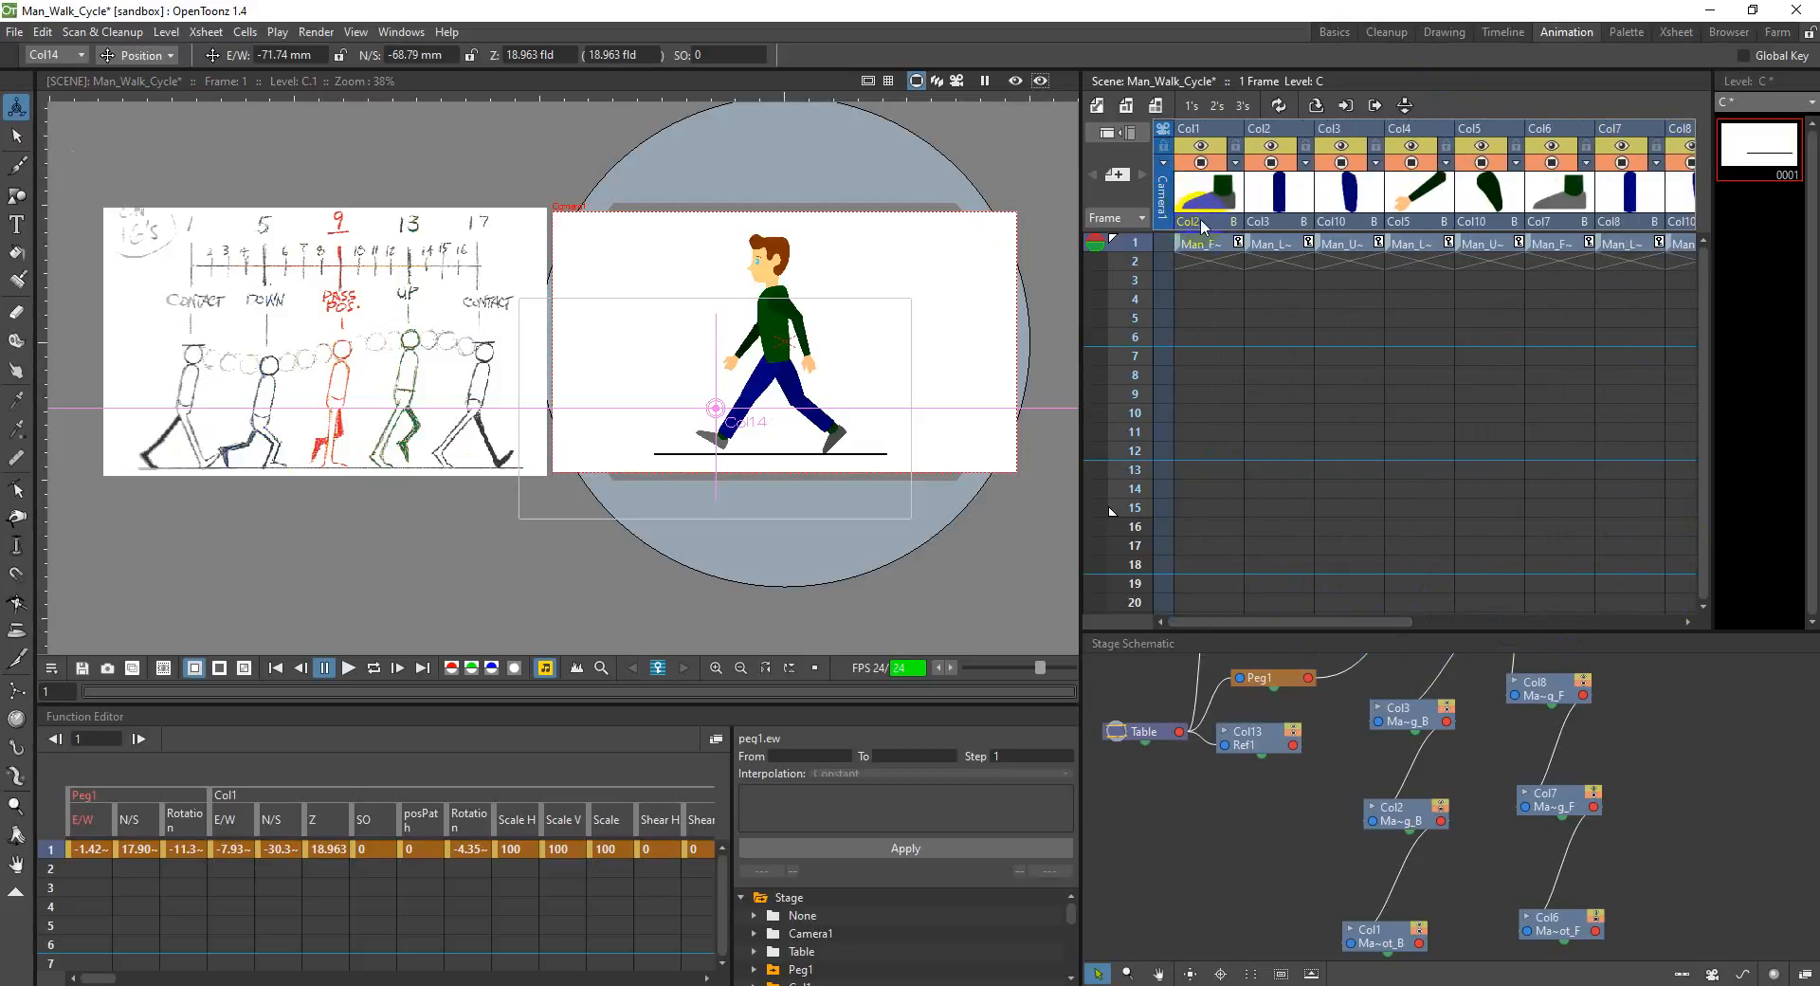
pyautogui.click(1222, 244)
pyautogui.moveTo(1324, 620); pyautogui.dragTo(1621, 618)
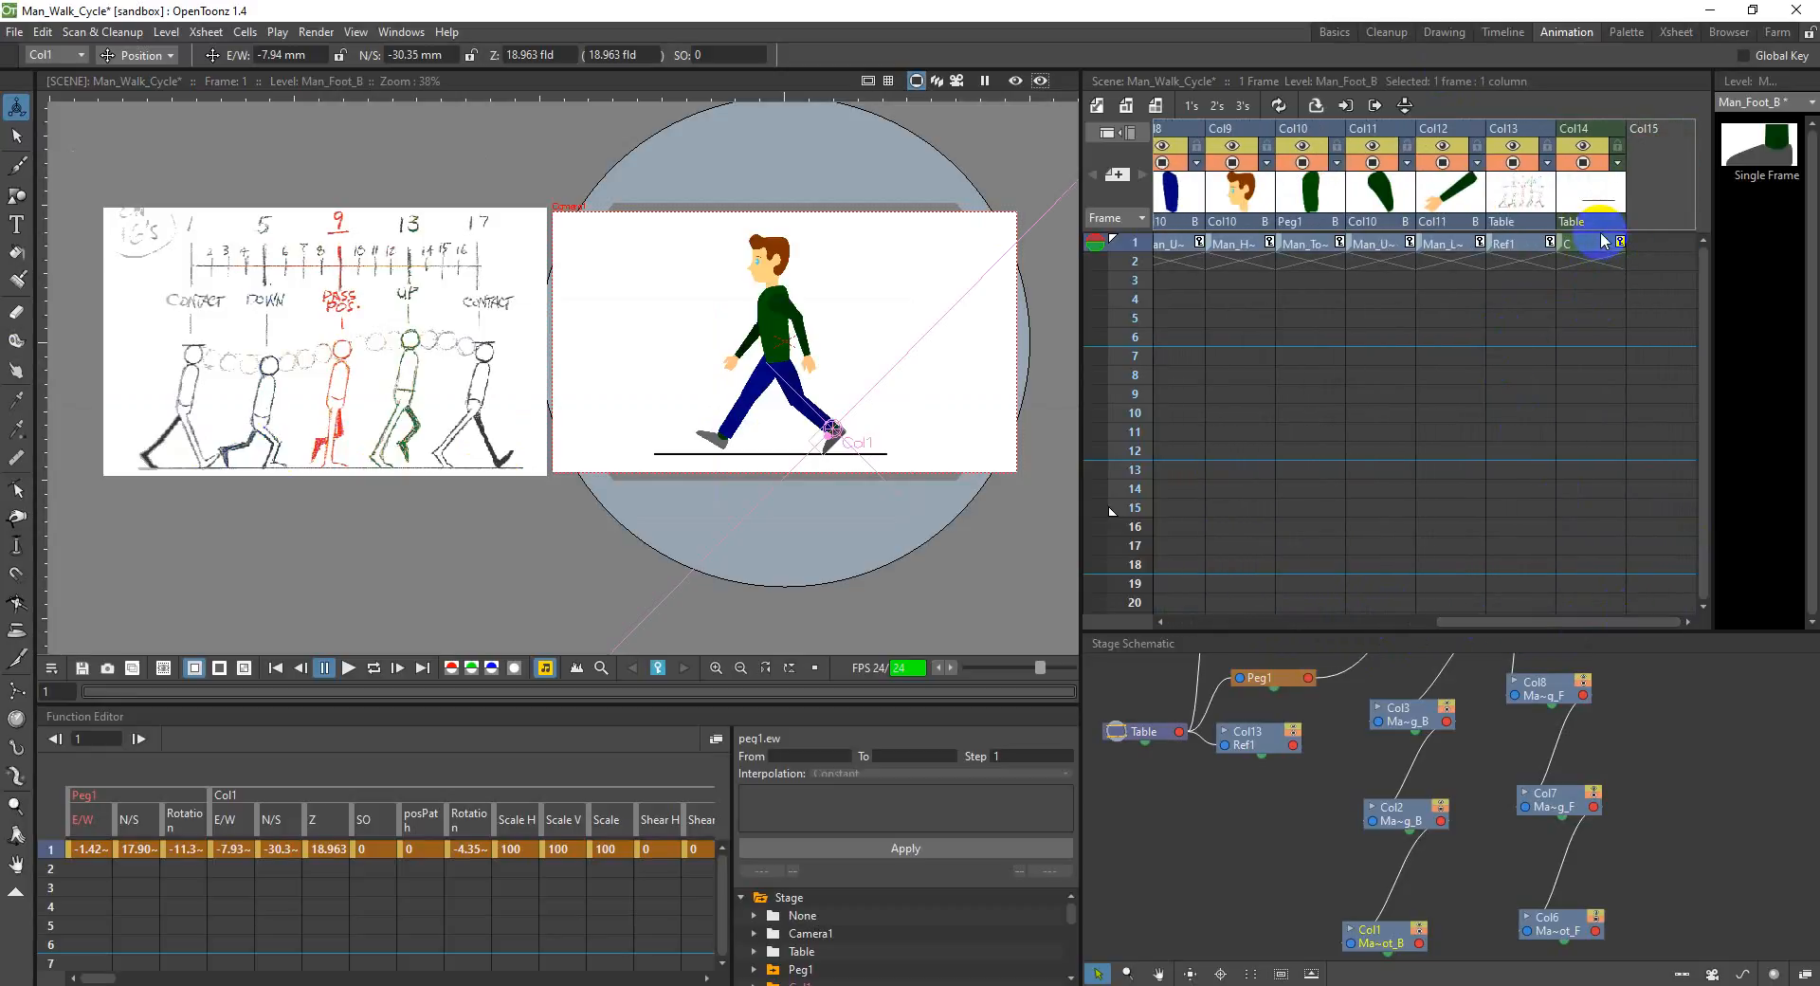
pyautogui.moveTo(1576, 619)
pyautogui.mouseDown()
pyautogui.moveTo(1263, 622)
pyautogui.moveTo(1557, 599)
pyautogui.mouseUp()
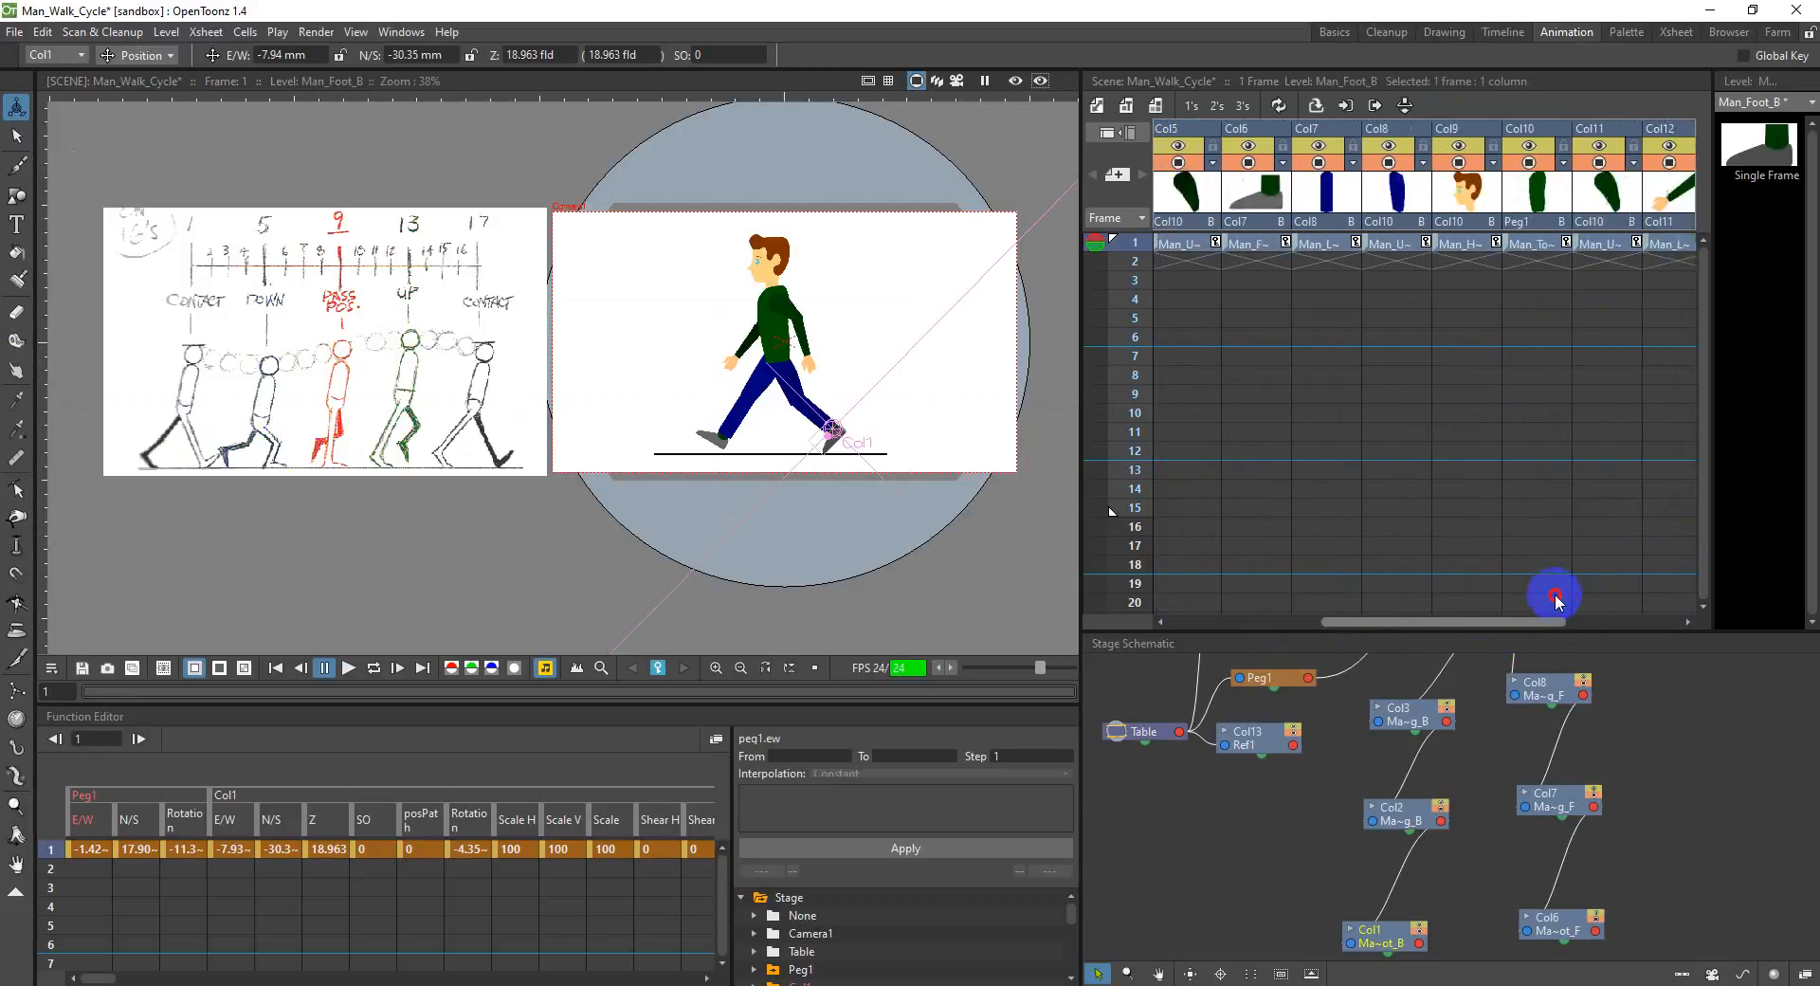
pyautogui.keyDown('shift'); pyautogui.click(1589, 248); pyautogui.keyUp('shift')
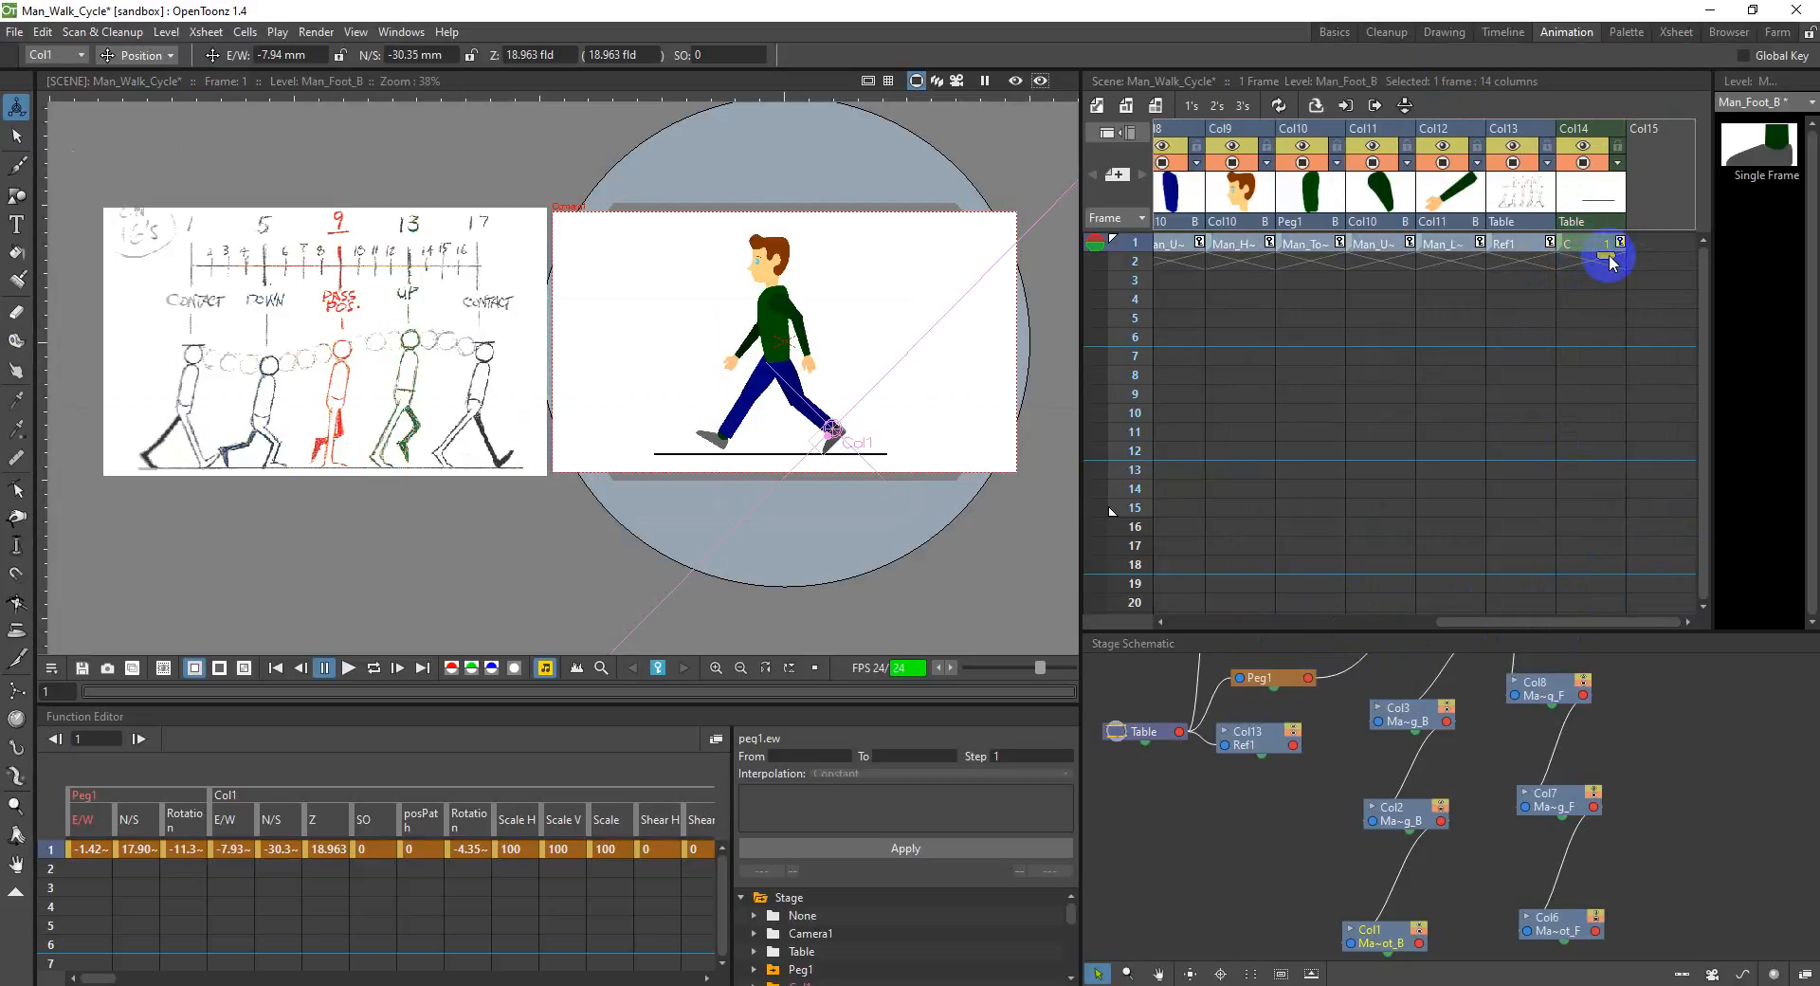
pyautogui.moveTo(1609, 287); pyautogui.dragTo(1608, 556)
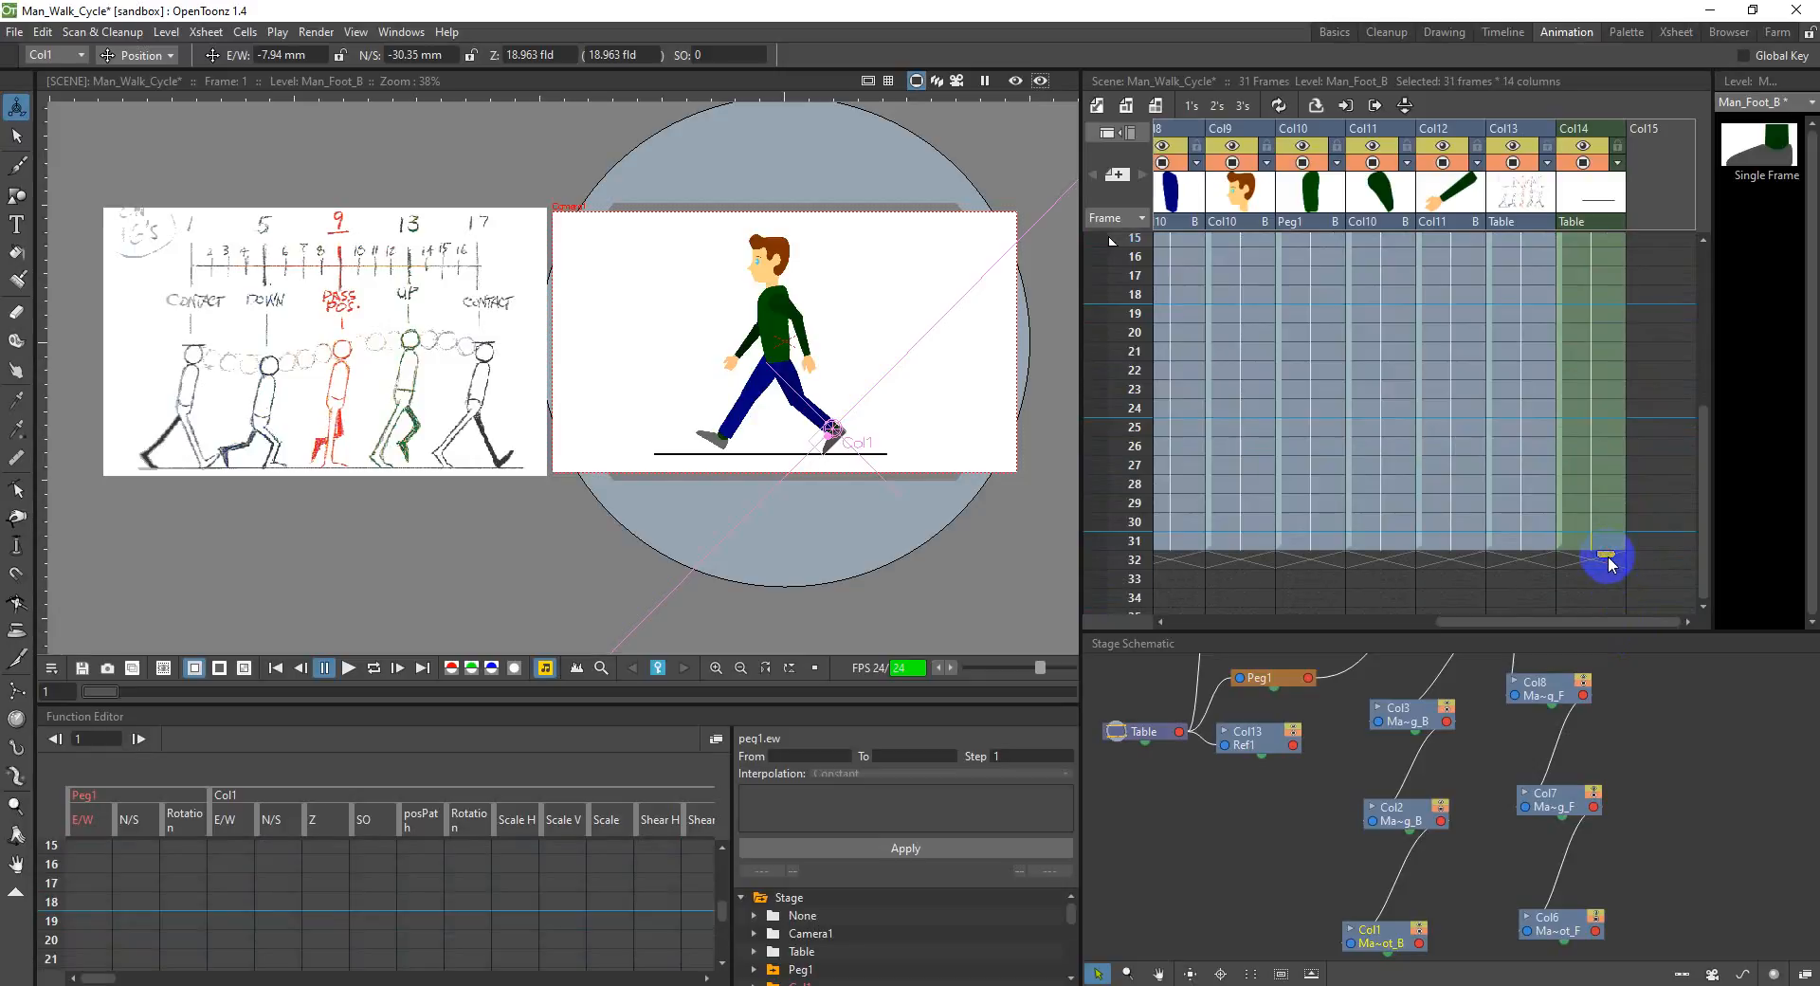
pyautogui.moveTo(1608, 622); pyautogui.dragTo(1337, 641)
pyautogui.scroll(5, 1249, 545)
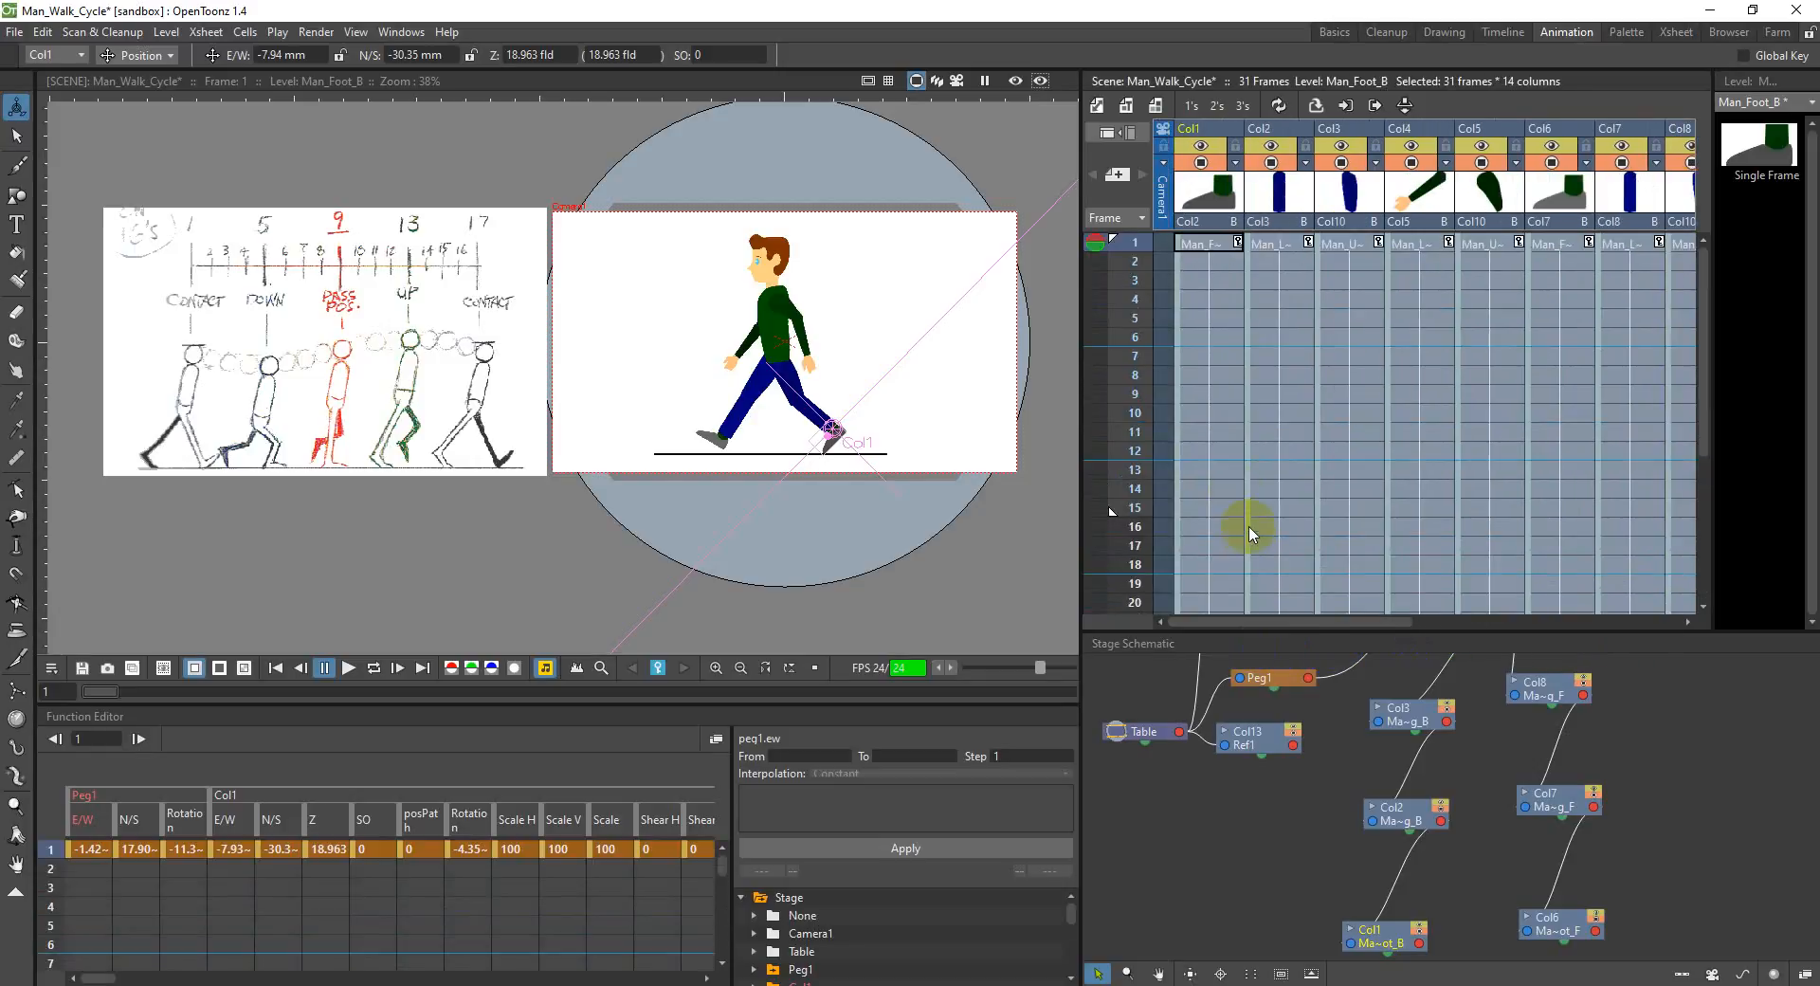
# Step: Select the back upper leg in Col3 at frame 1 and set the Animate tool to Rotation for posing it
pyautogui.click(1228, 324)
pyautogui.click(1223, 262)
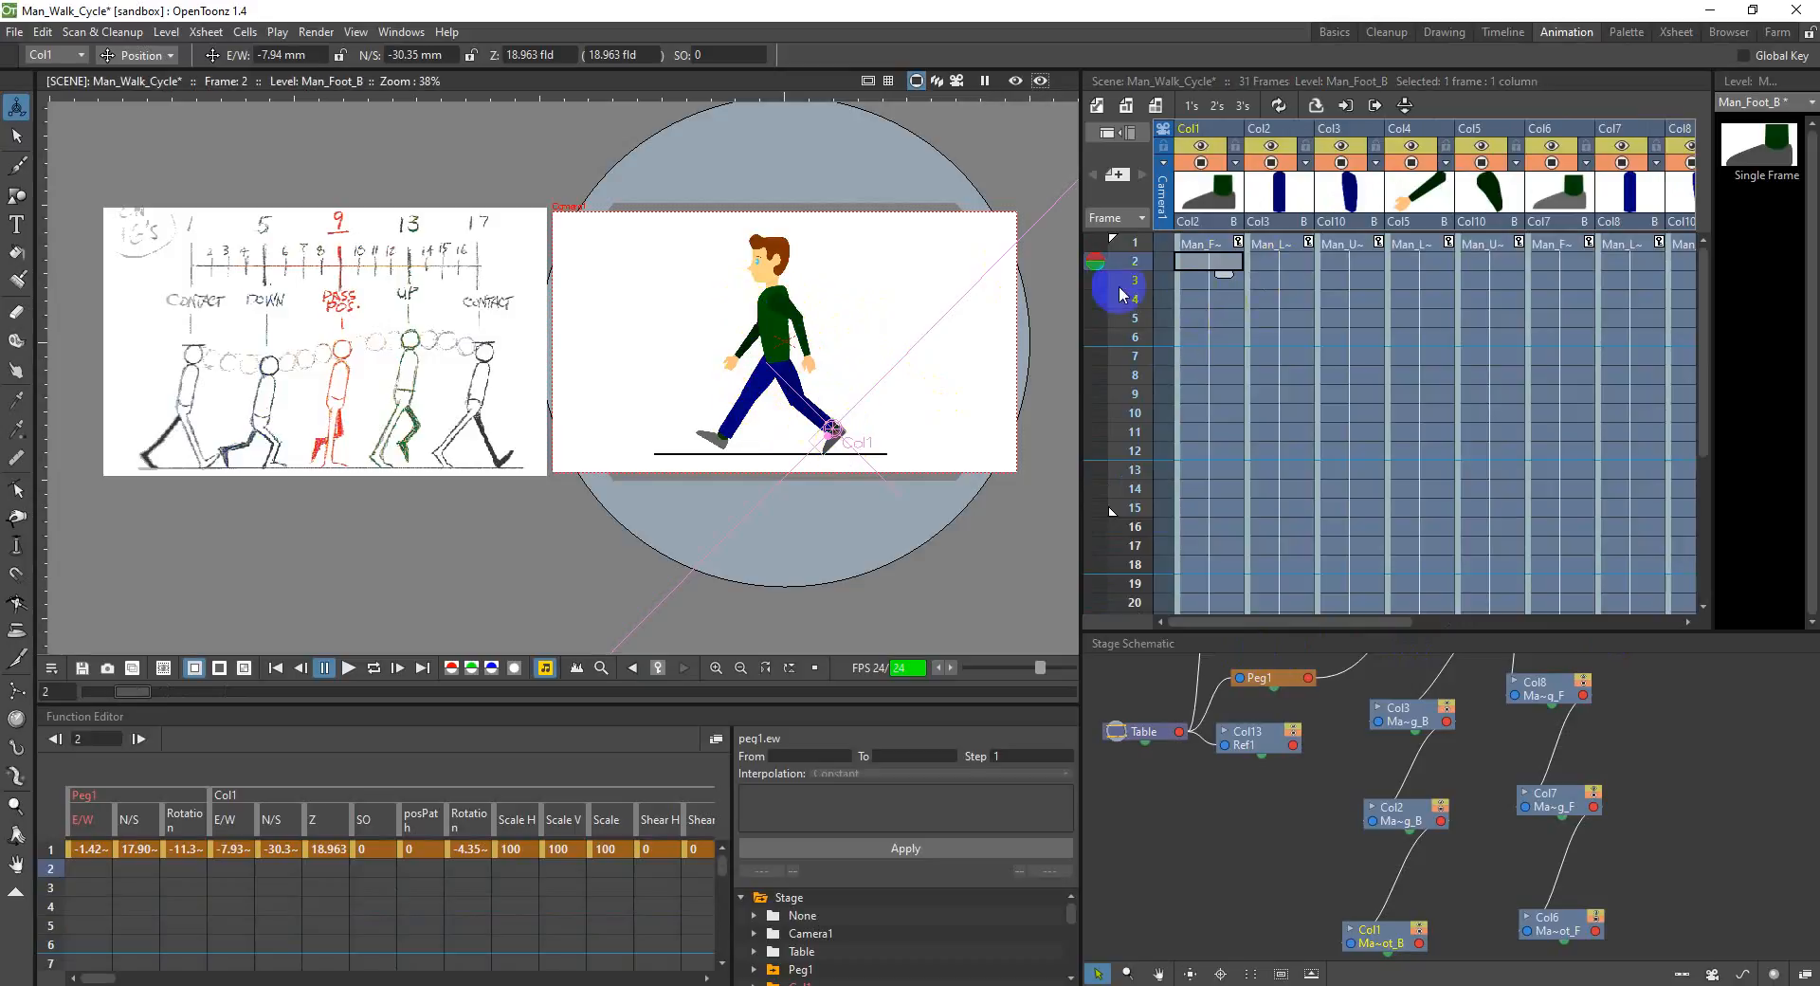
pyautogui.click(1193, 248)
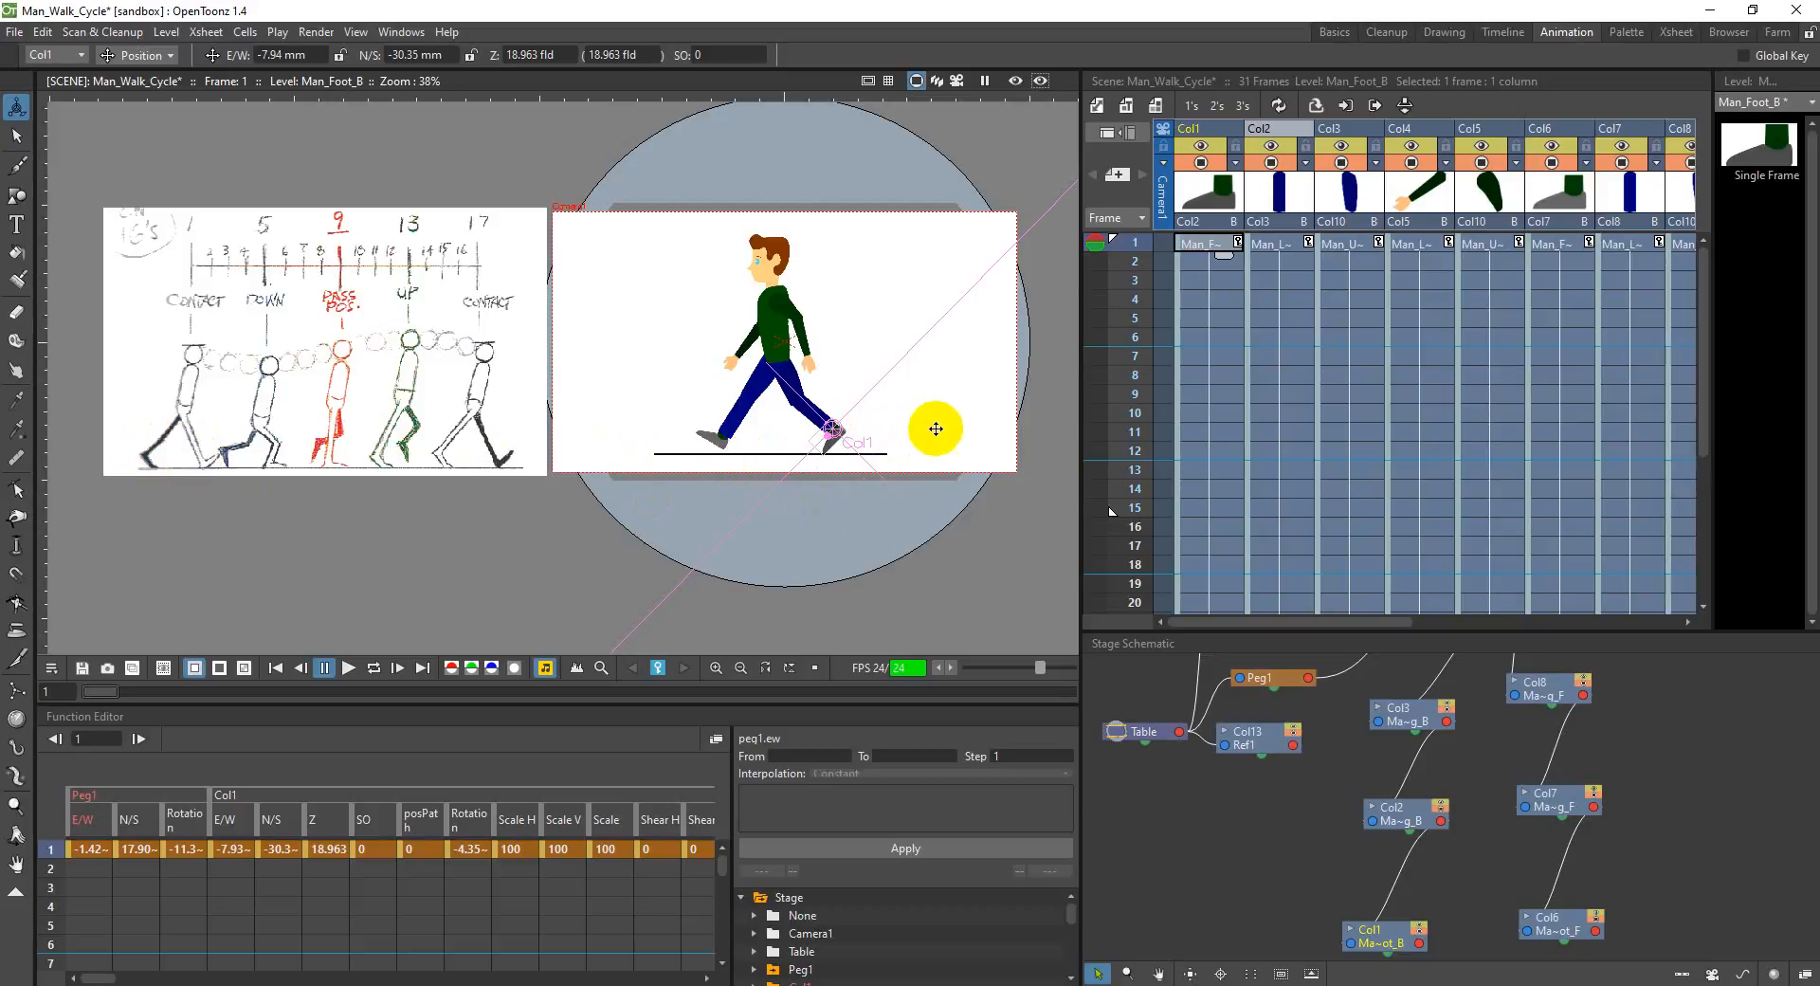
pyautogui.click(1336, 133)
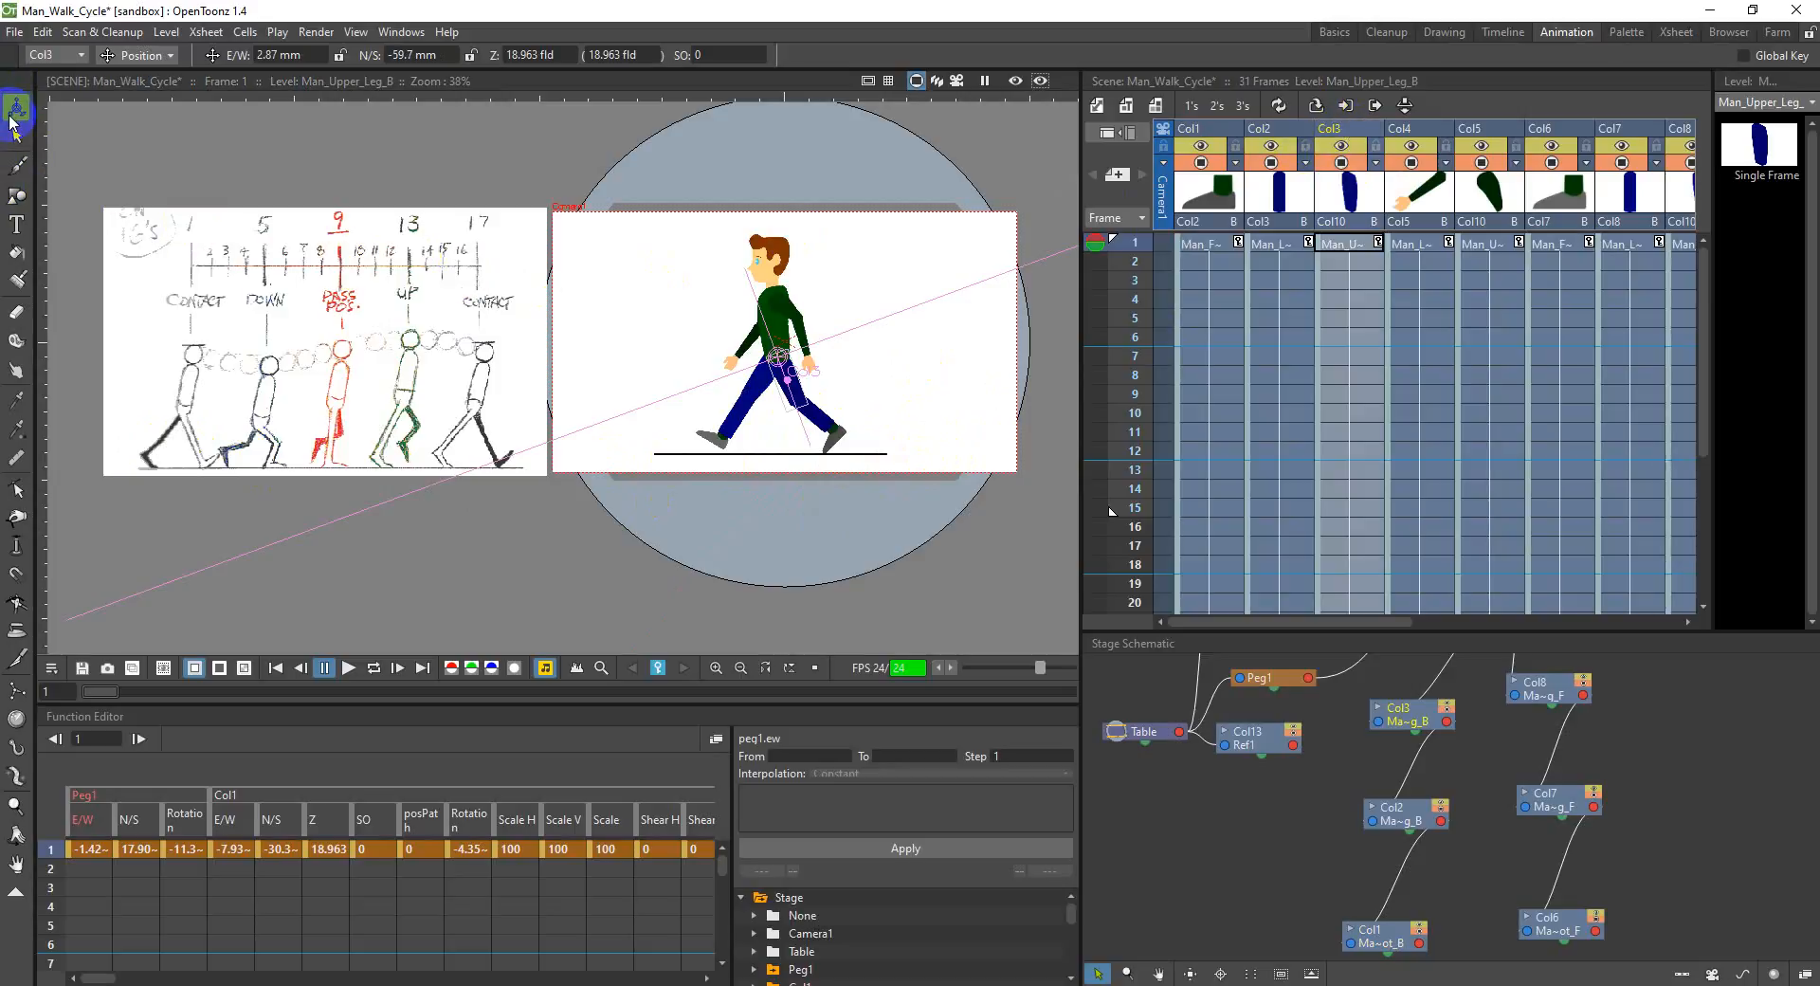
pyautogui.click(111, 57)
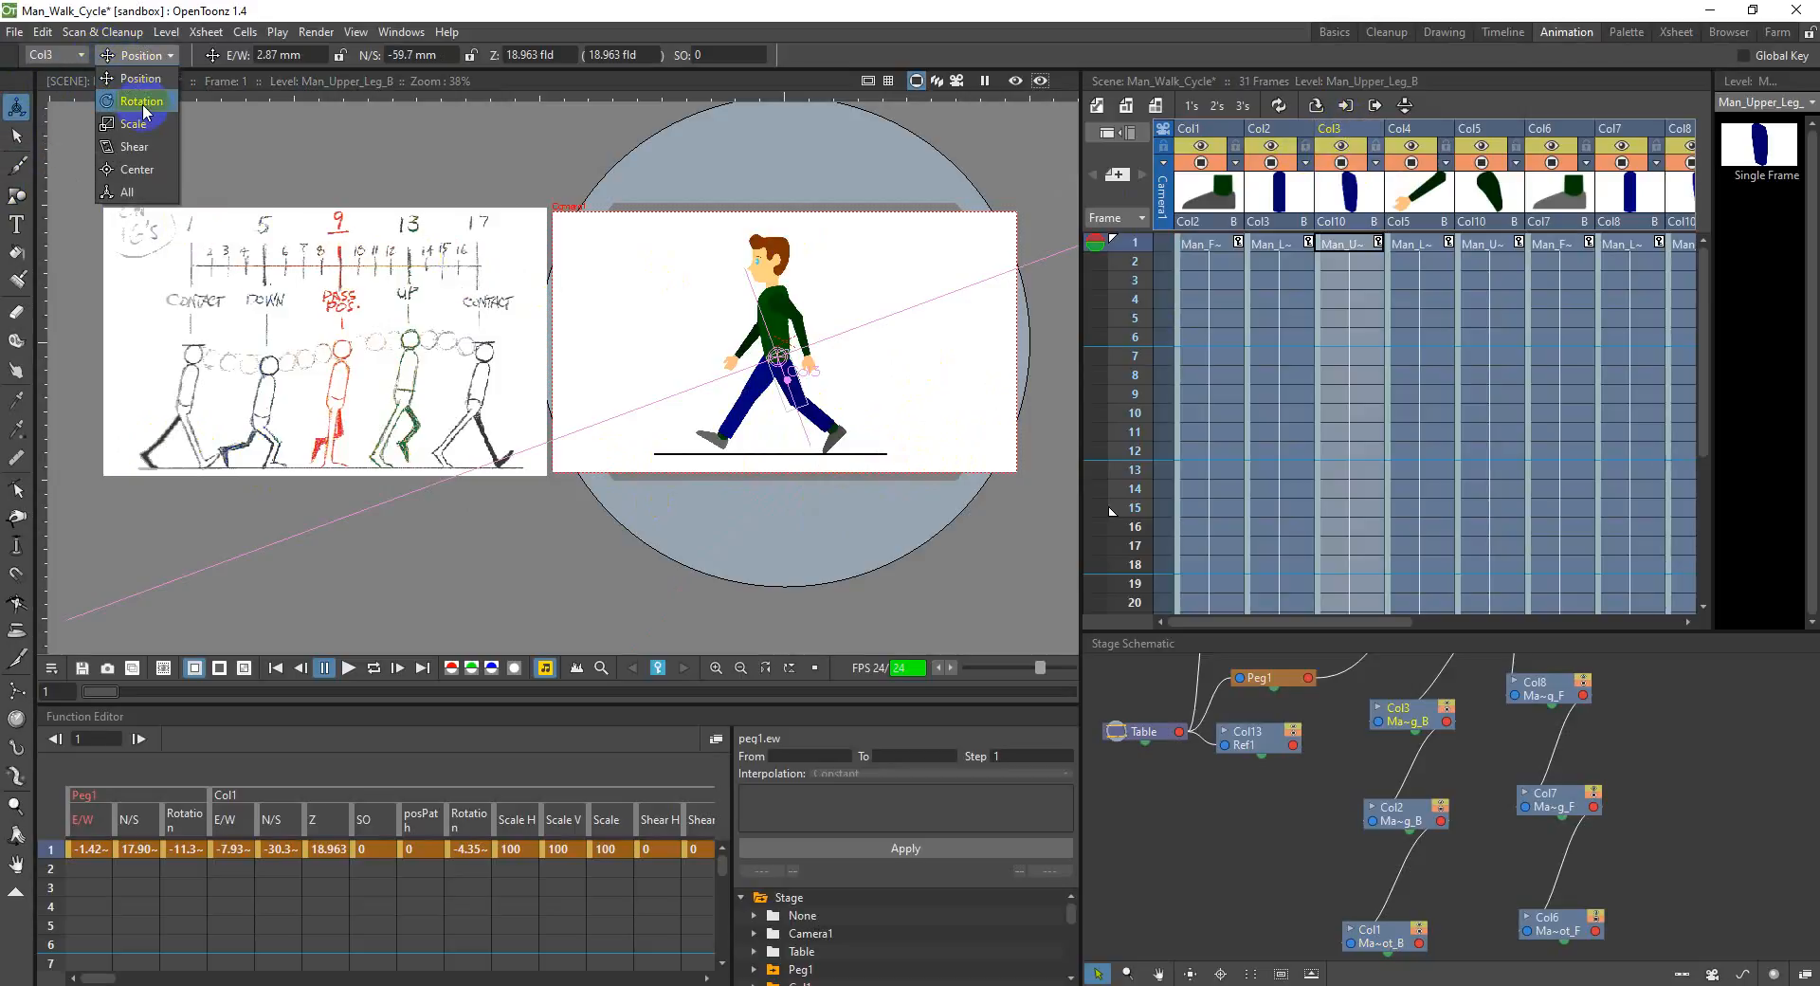
pyautogui.click(142, 93)
pyautogui.moveTo(787, 392); pyautogui.dragTo(787, 388)
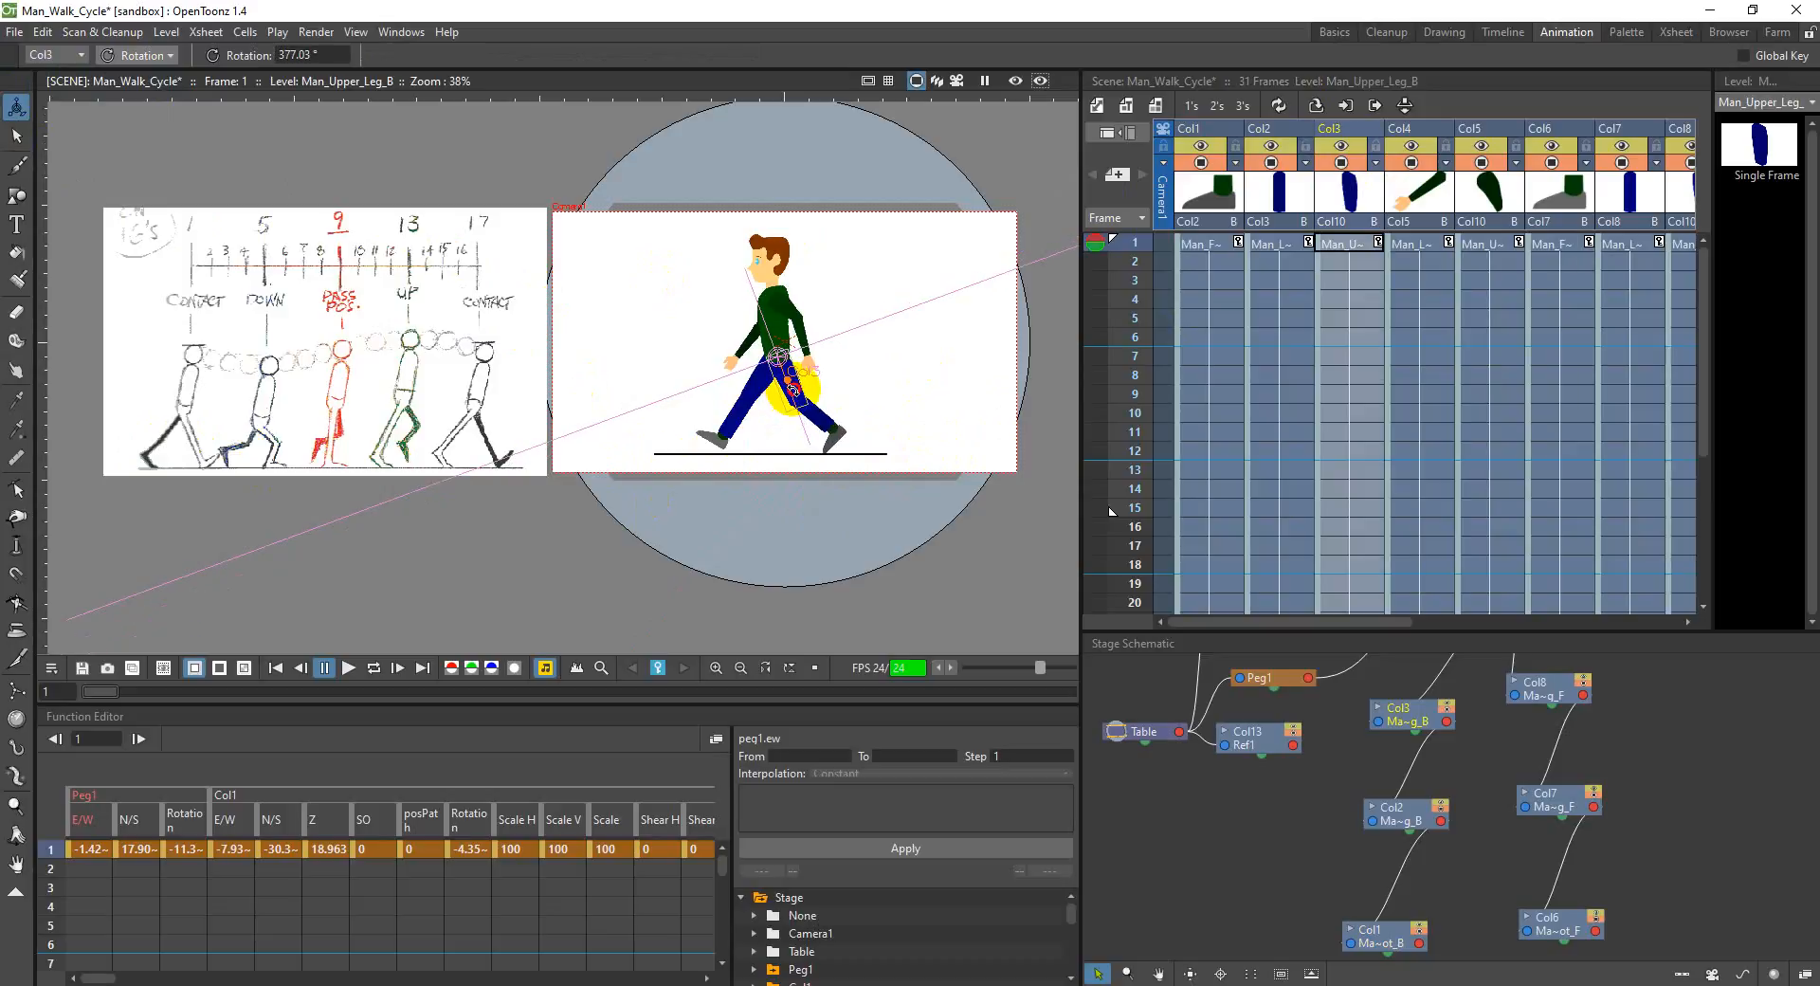
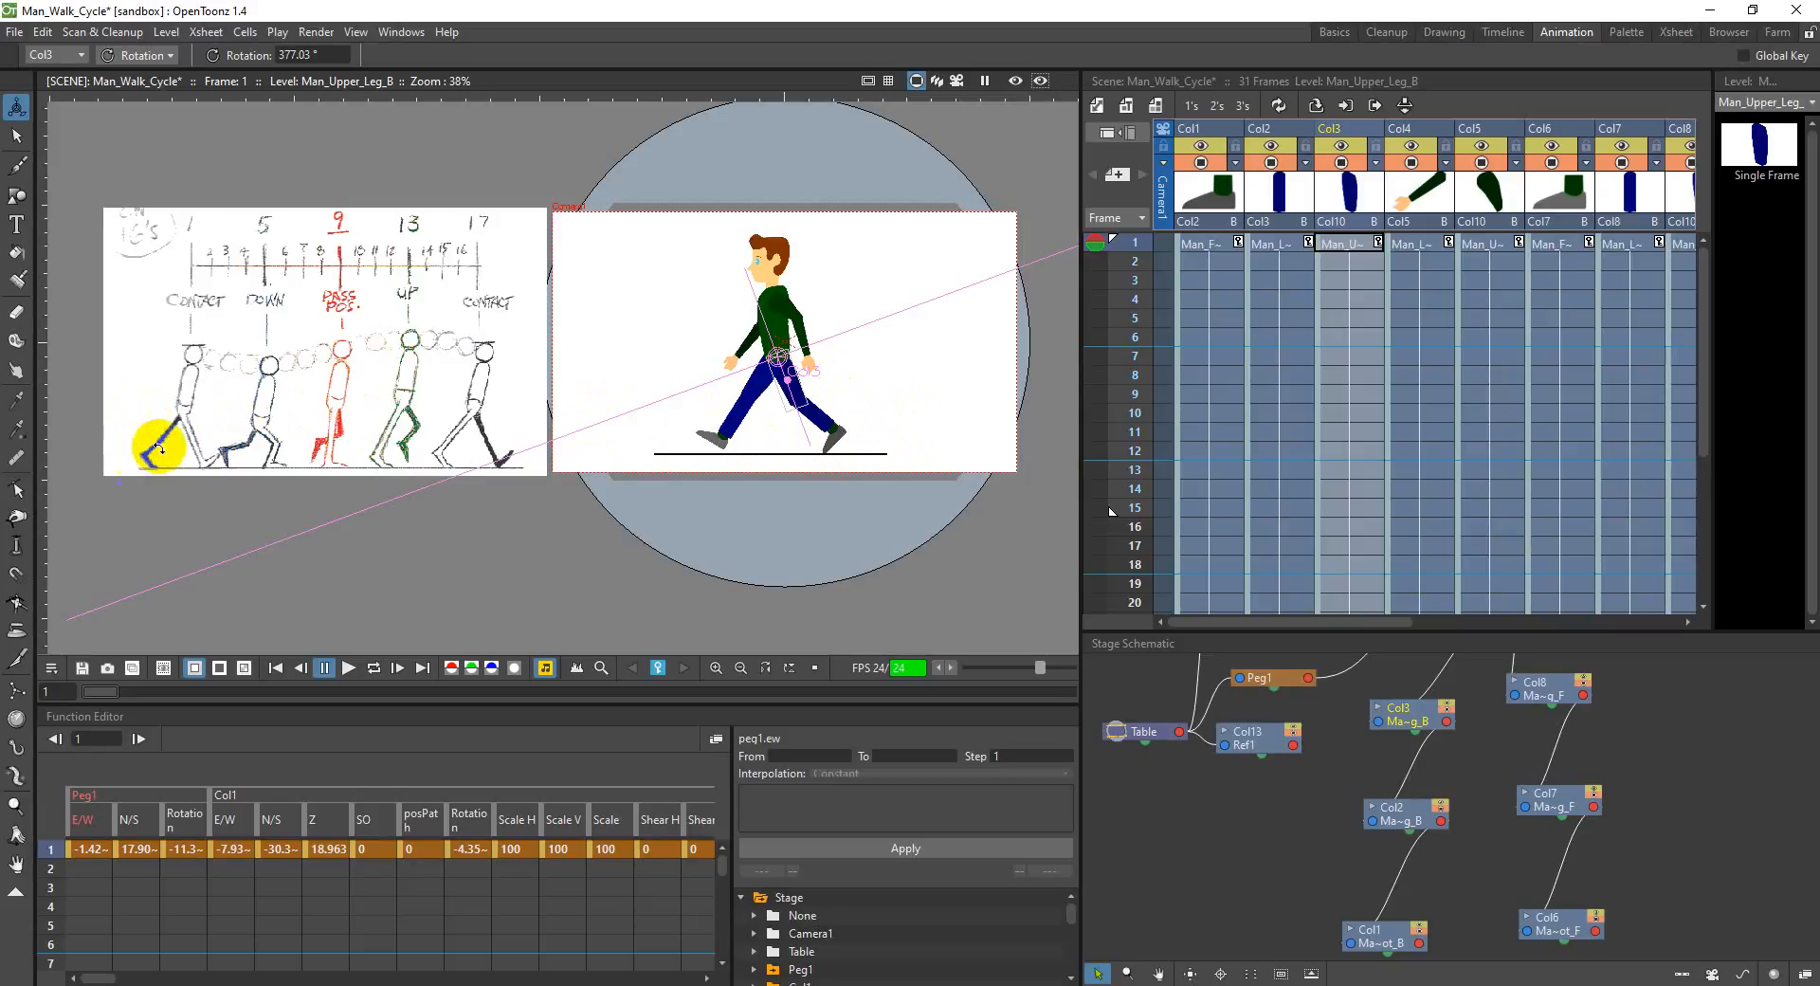
# Step: Rotate the front upper leg in Col8 at frame 1 to about 325° for the contact pose
pyautogui.click(821, 449)
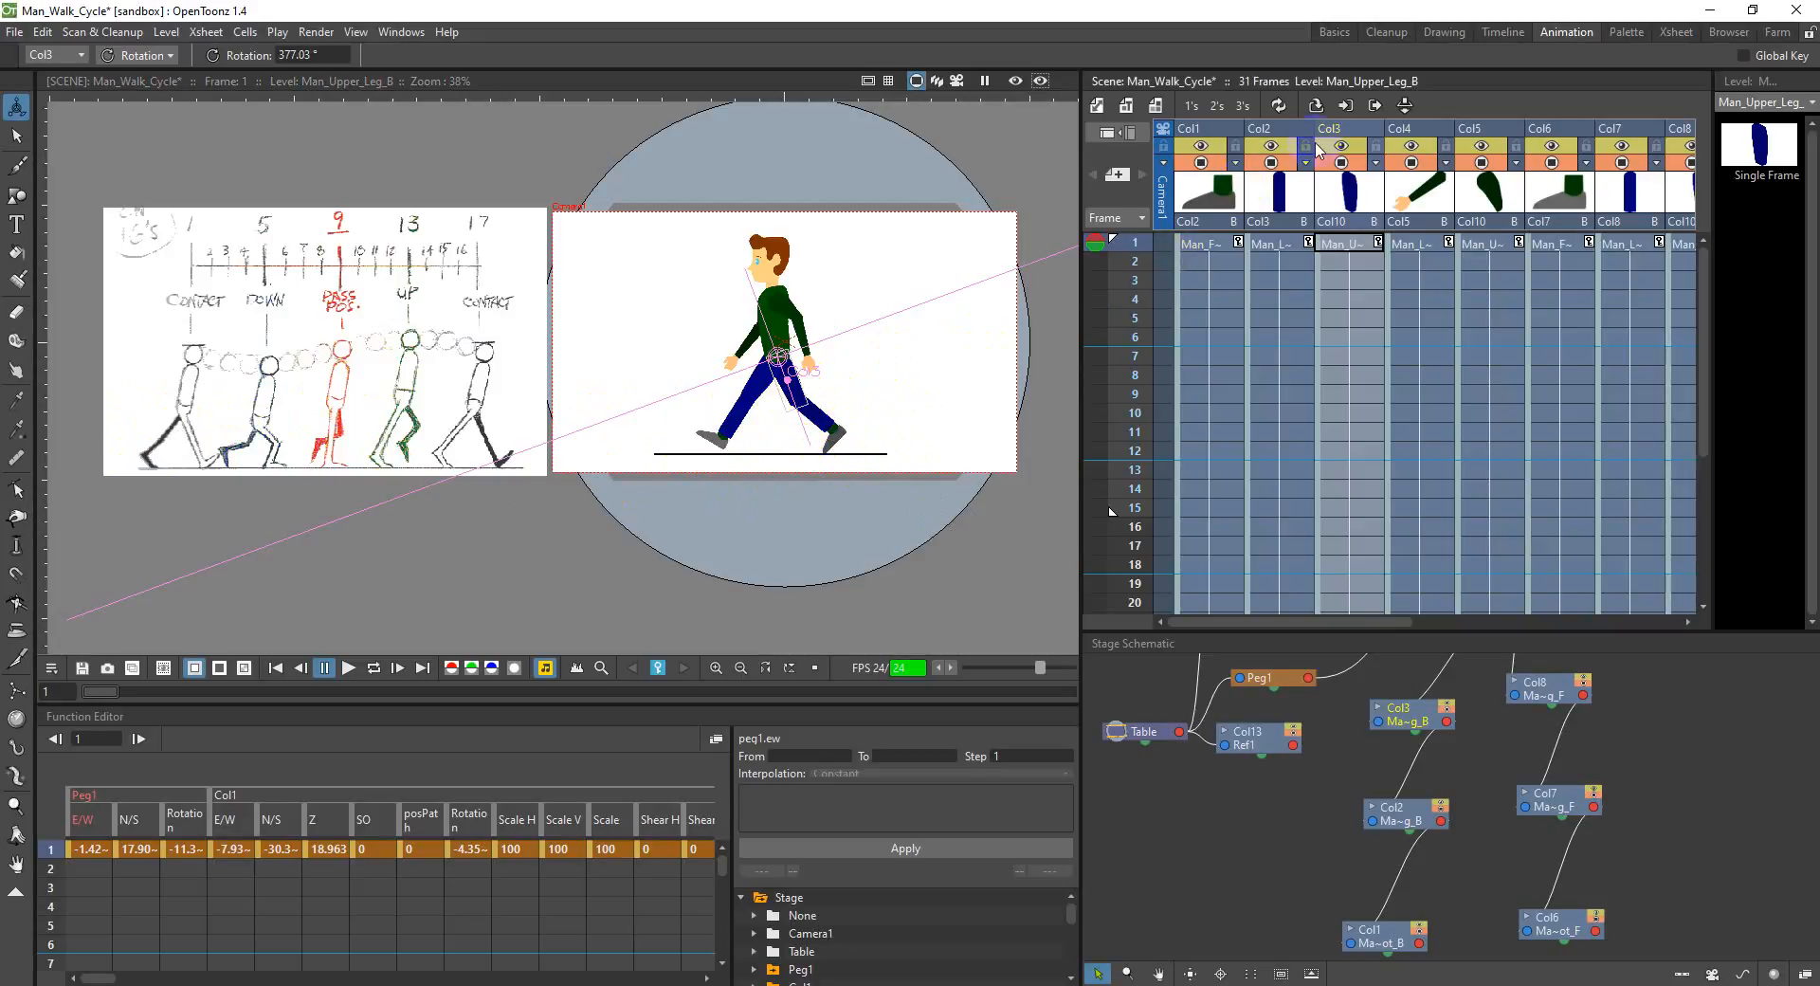
pyautogui.moveTo(1355, 624); pyautogui.dragTo(1421, 623)
pyautogui.click(1555, 129)
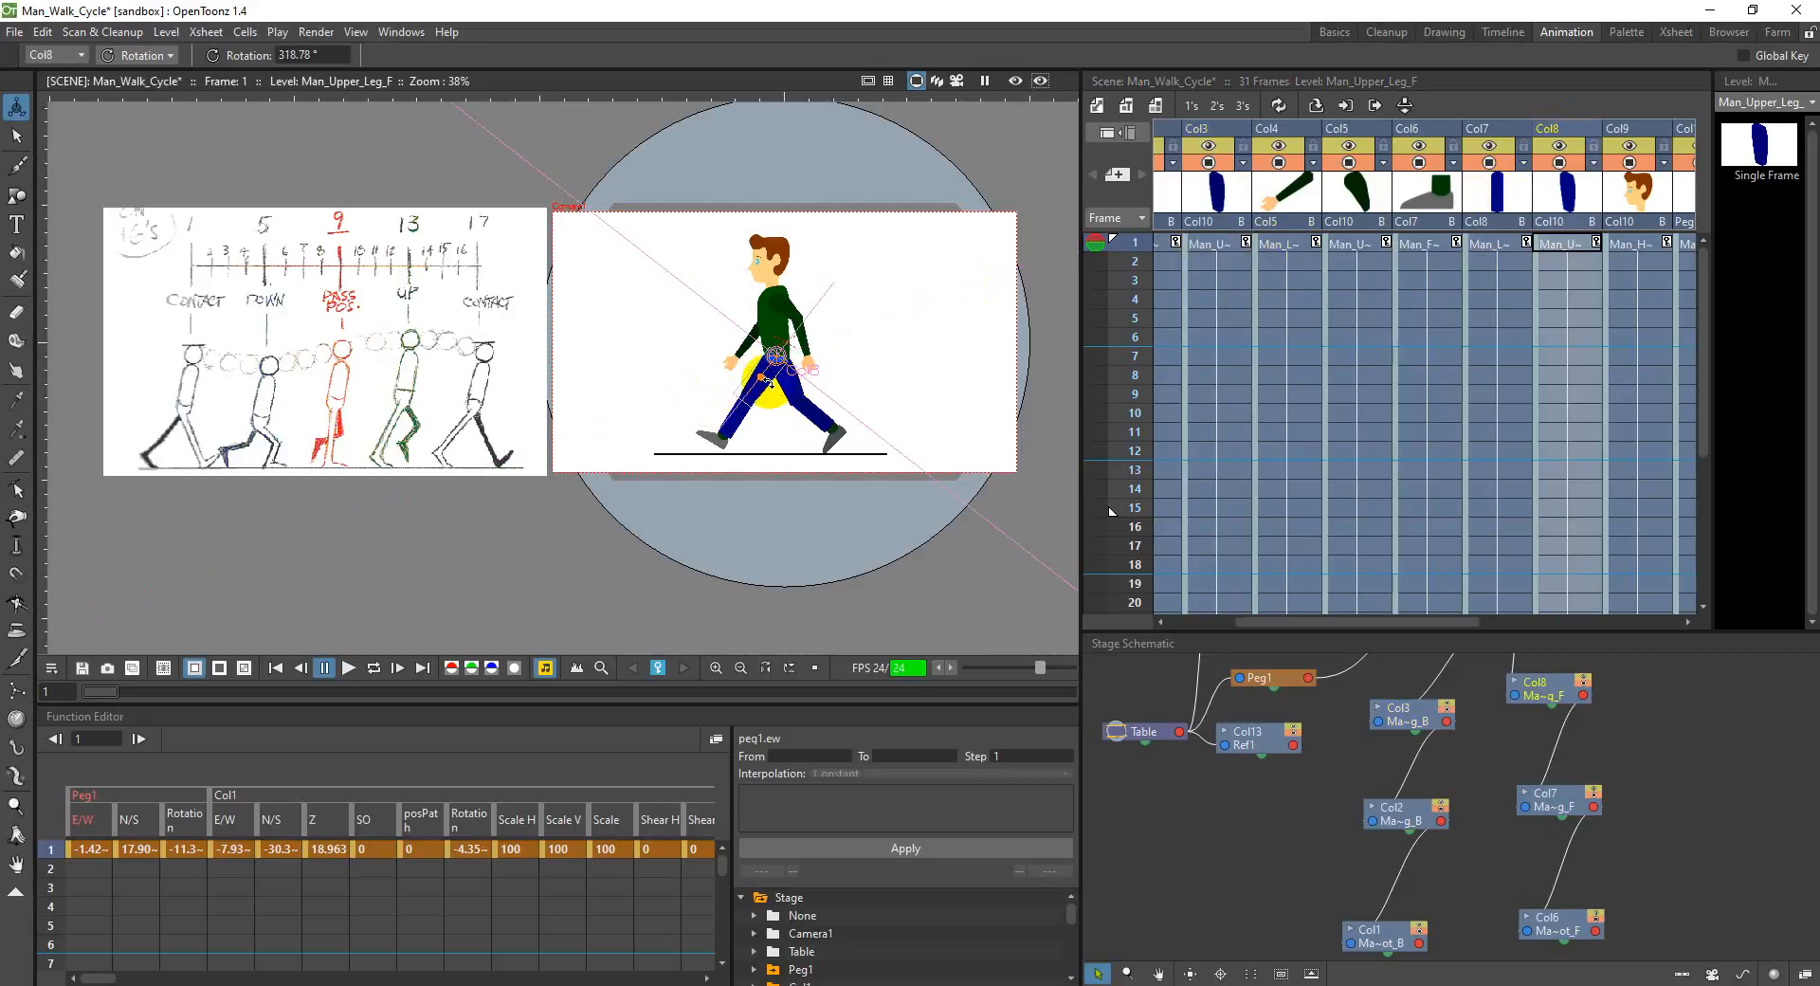
pyautogui.moveTo(768, 382); pyautogui.dragTo(770, 382)
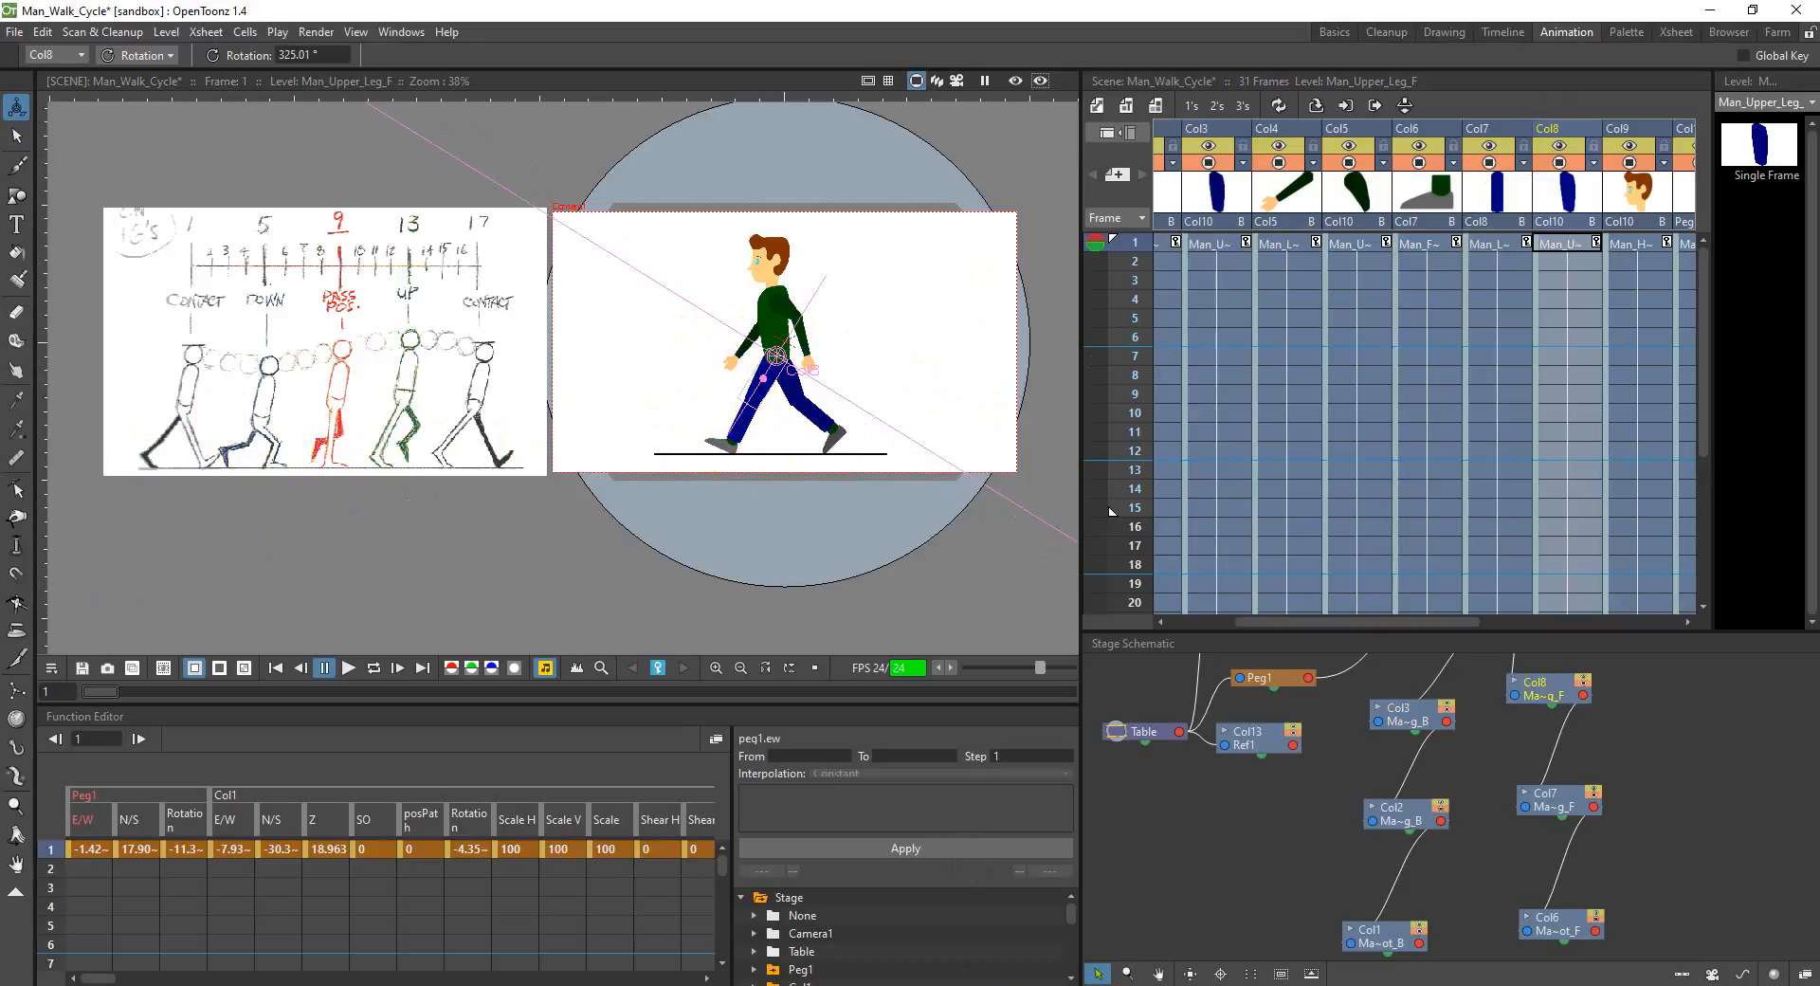
# Step: Switch to the Animator's Survival Kit PDF in Adobe Reader and examine the contact pose drawings on page 114
pyautogui.click(962, 984)
pyautogui.scroll(3, 888, 526)
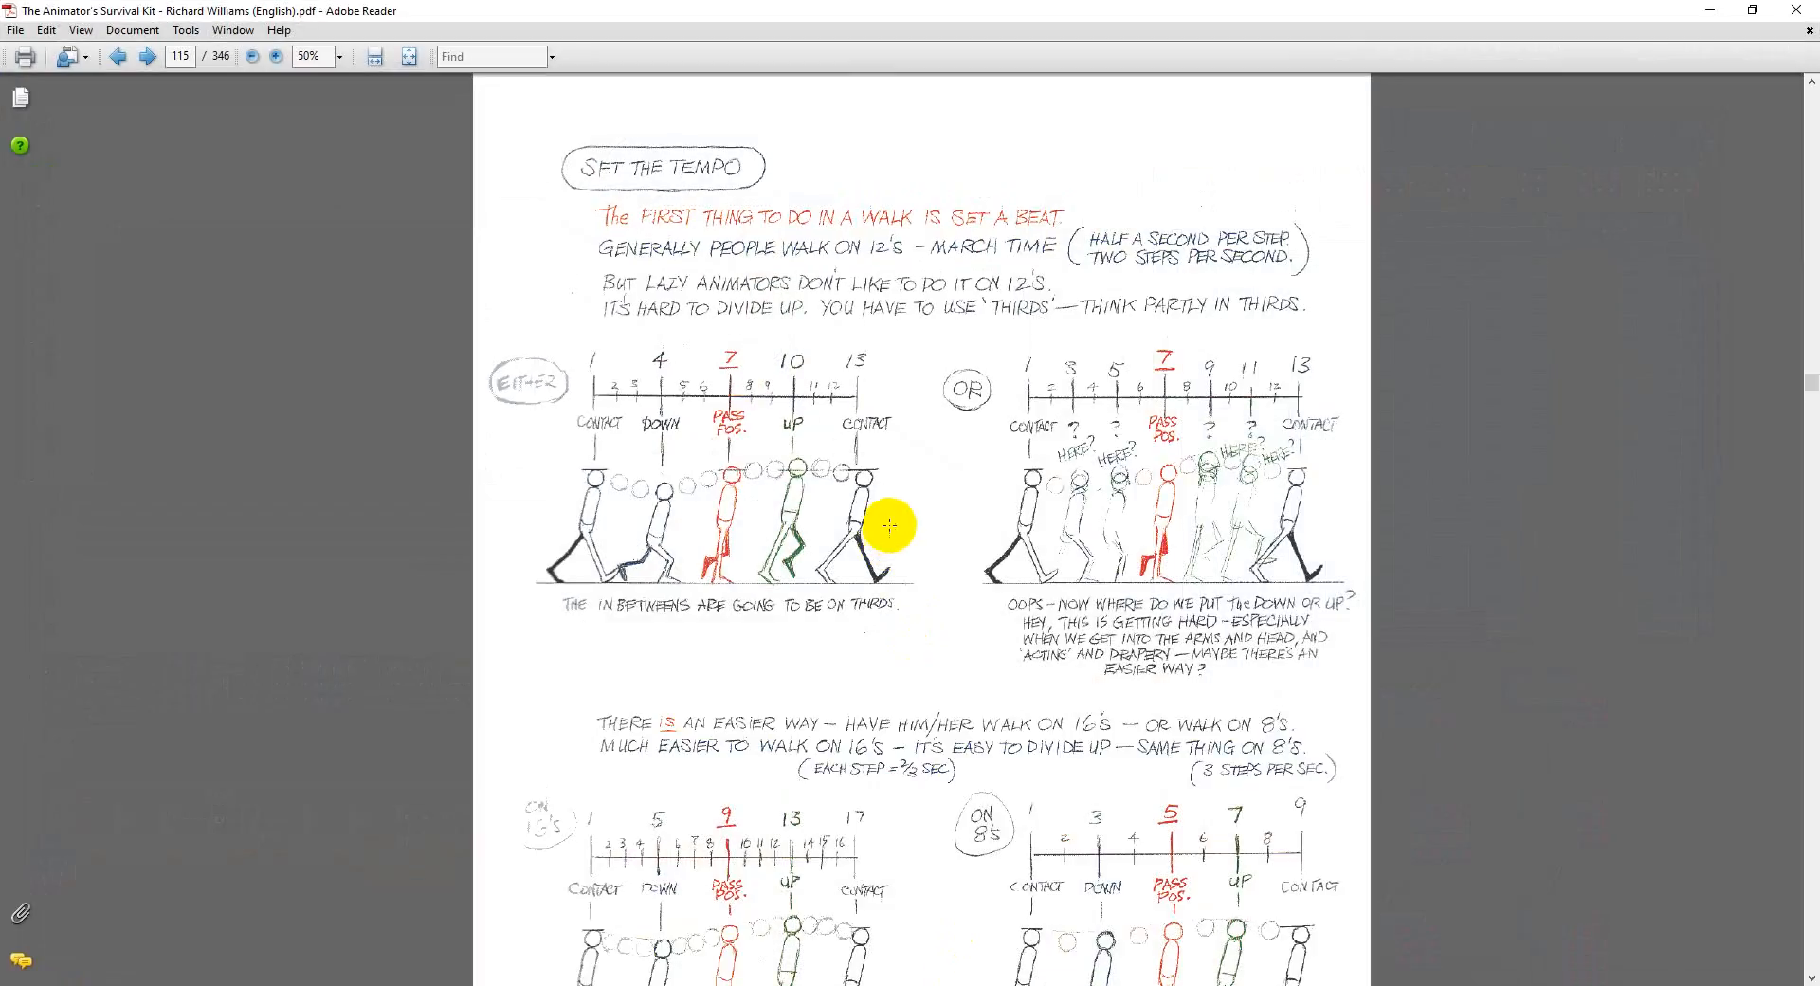
pyautogui.scroll(1, 894, 542)
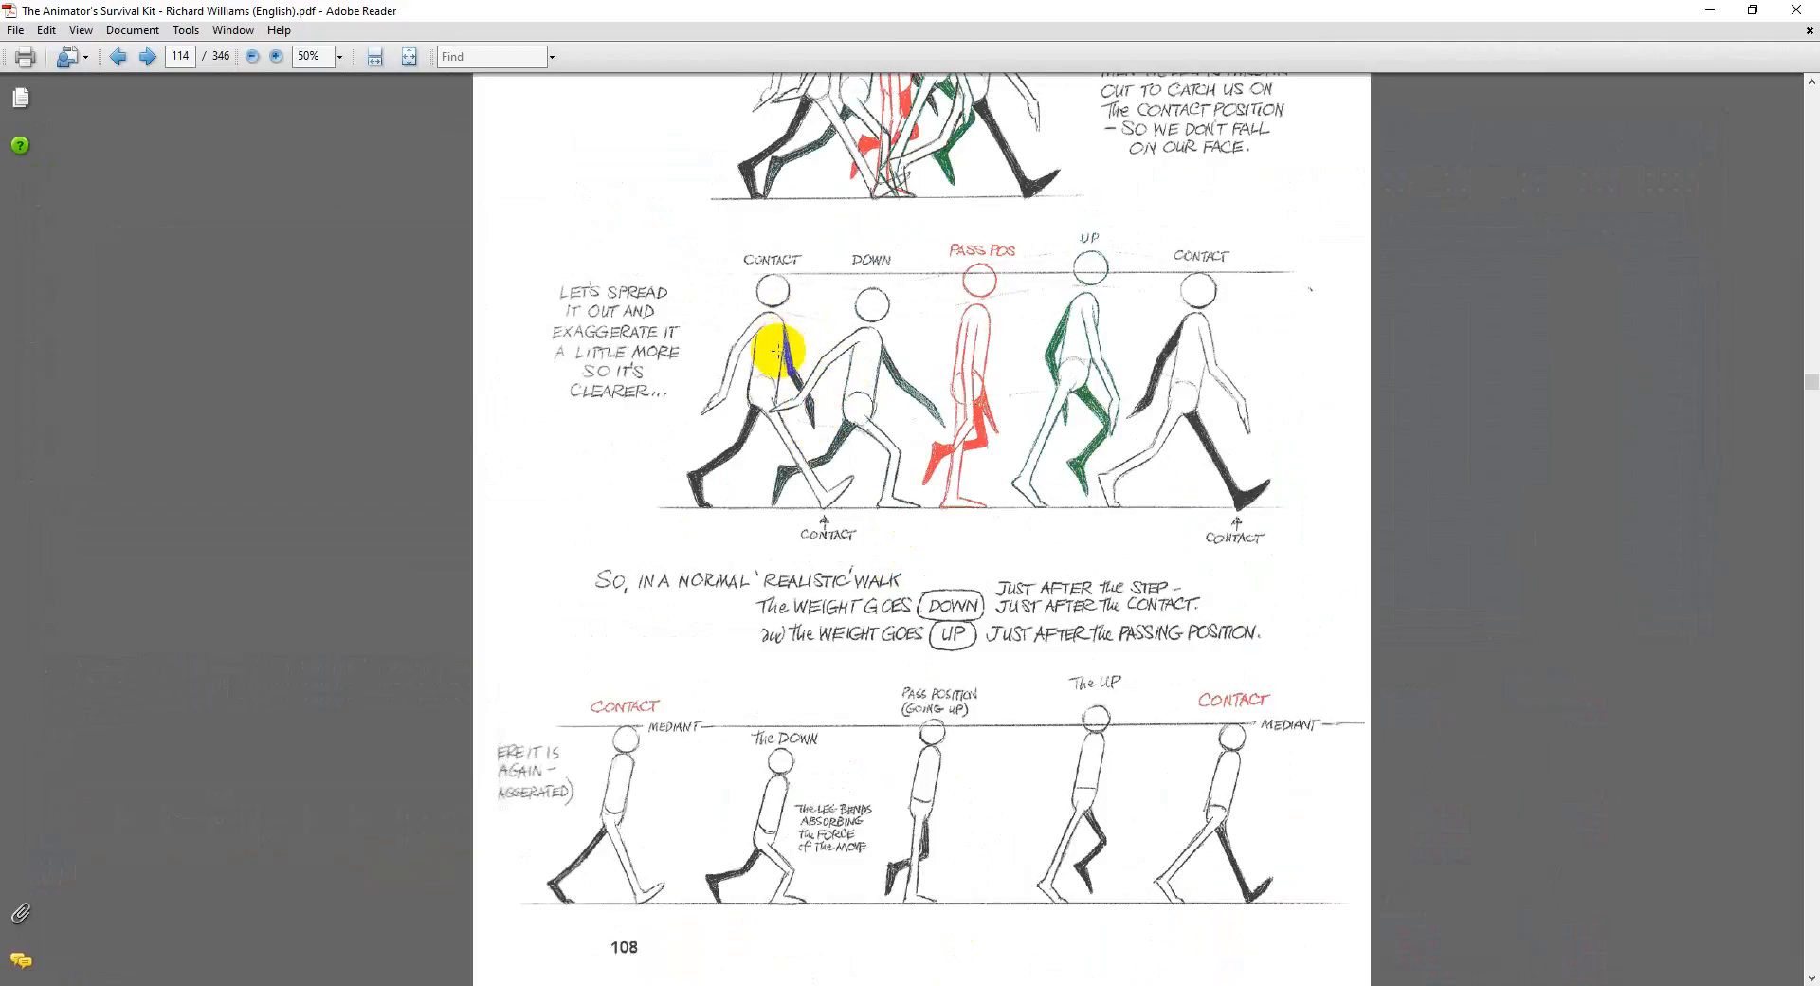
pyautogui.click(1712, 17)
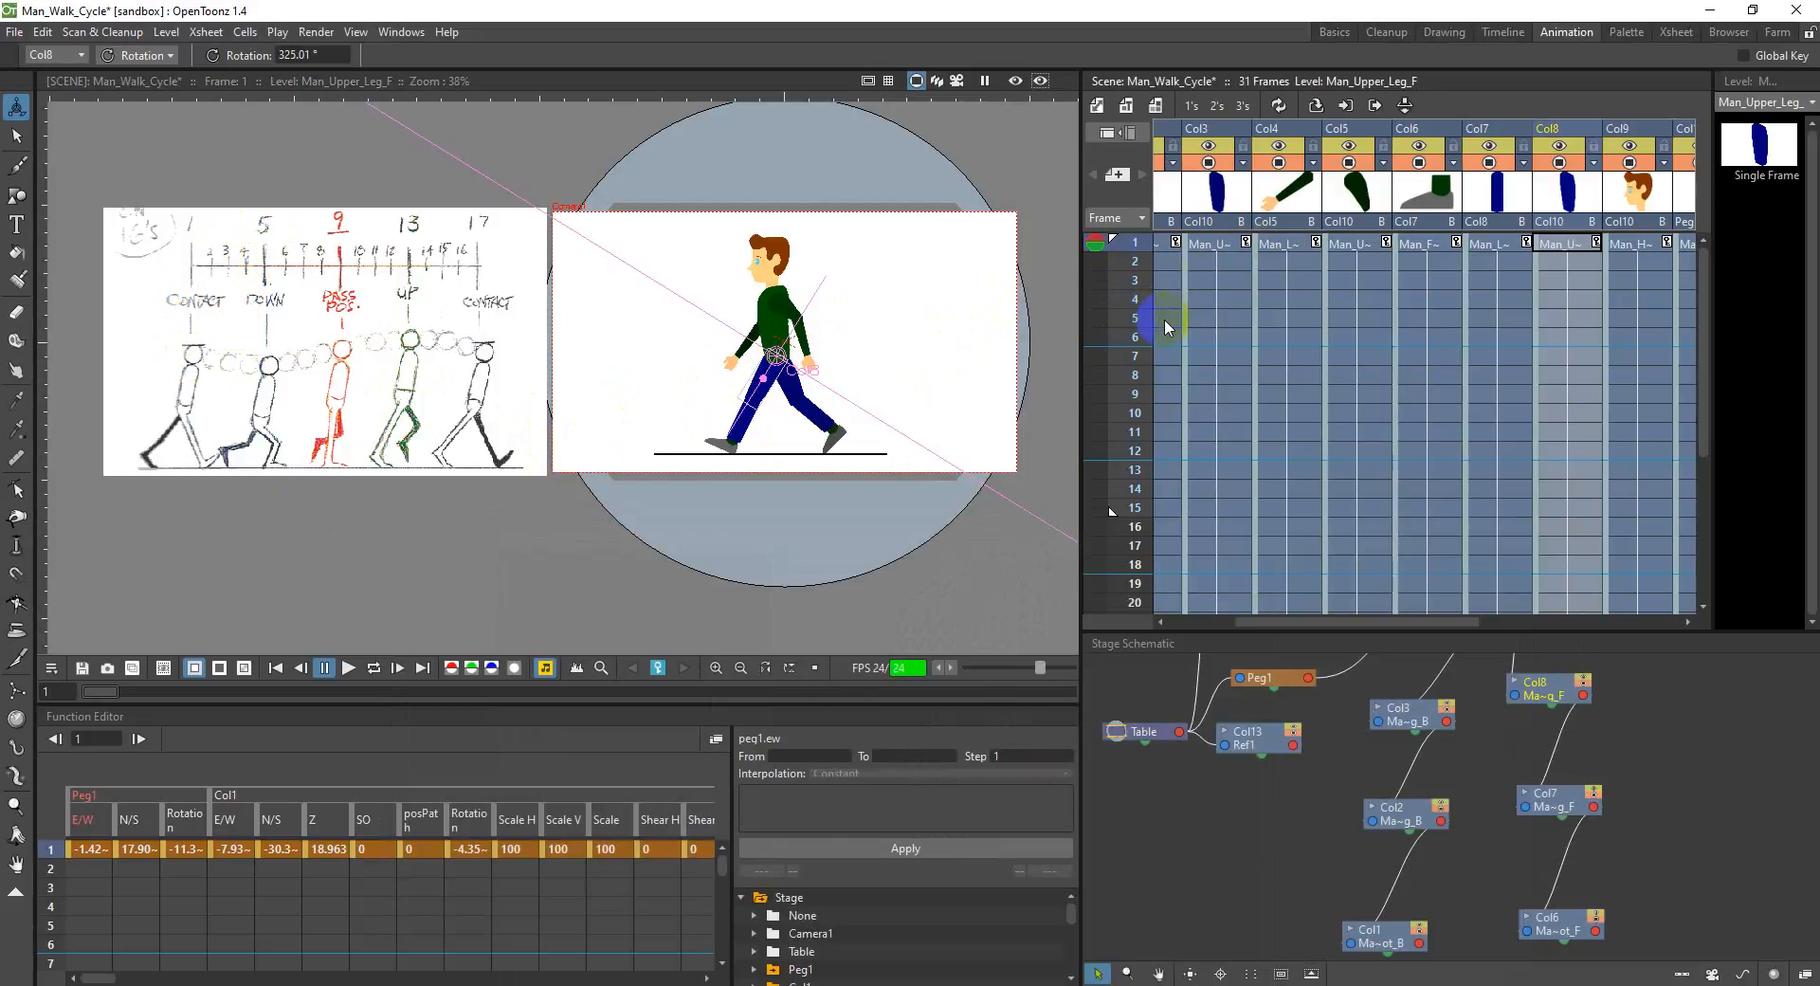
# Step: Select the torso in Col10 at frame 5 and set the Animate tool to Position
pyautogui.moveTo(1428, 622); pyautogui.dragTo(1523, 623)
pyautogui.click(1794, 869)
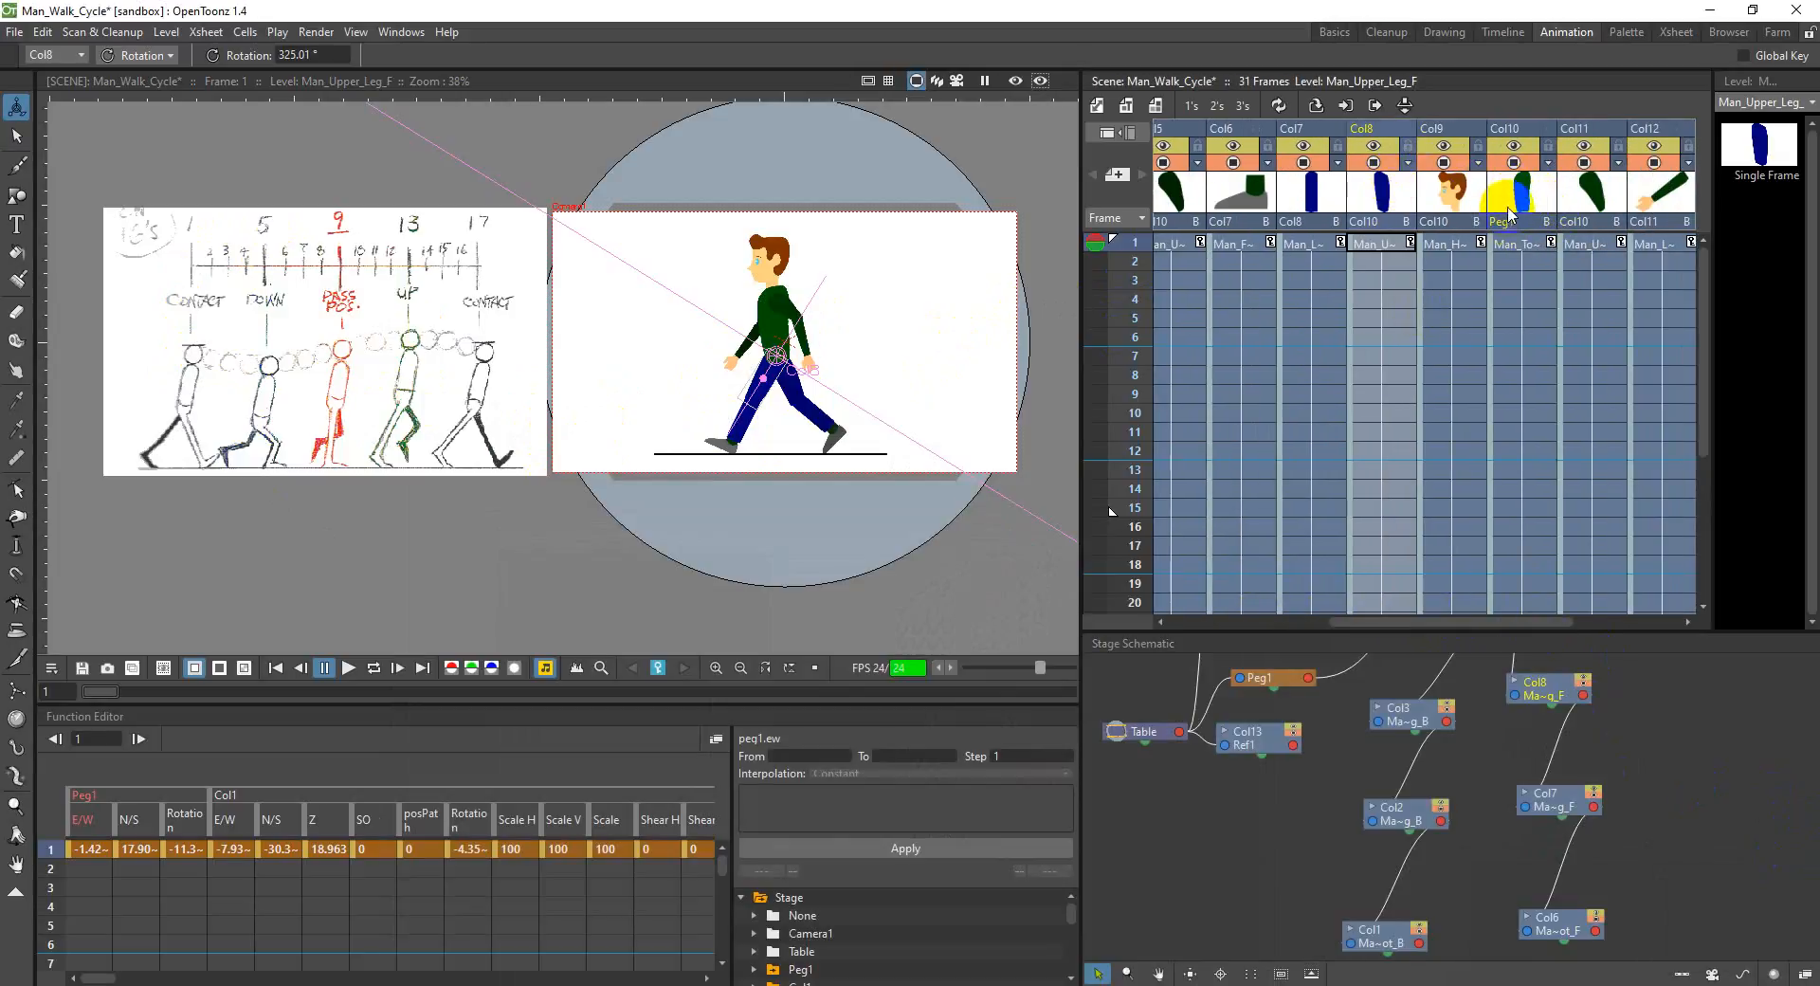
pyautogui.click(1514, 133)
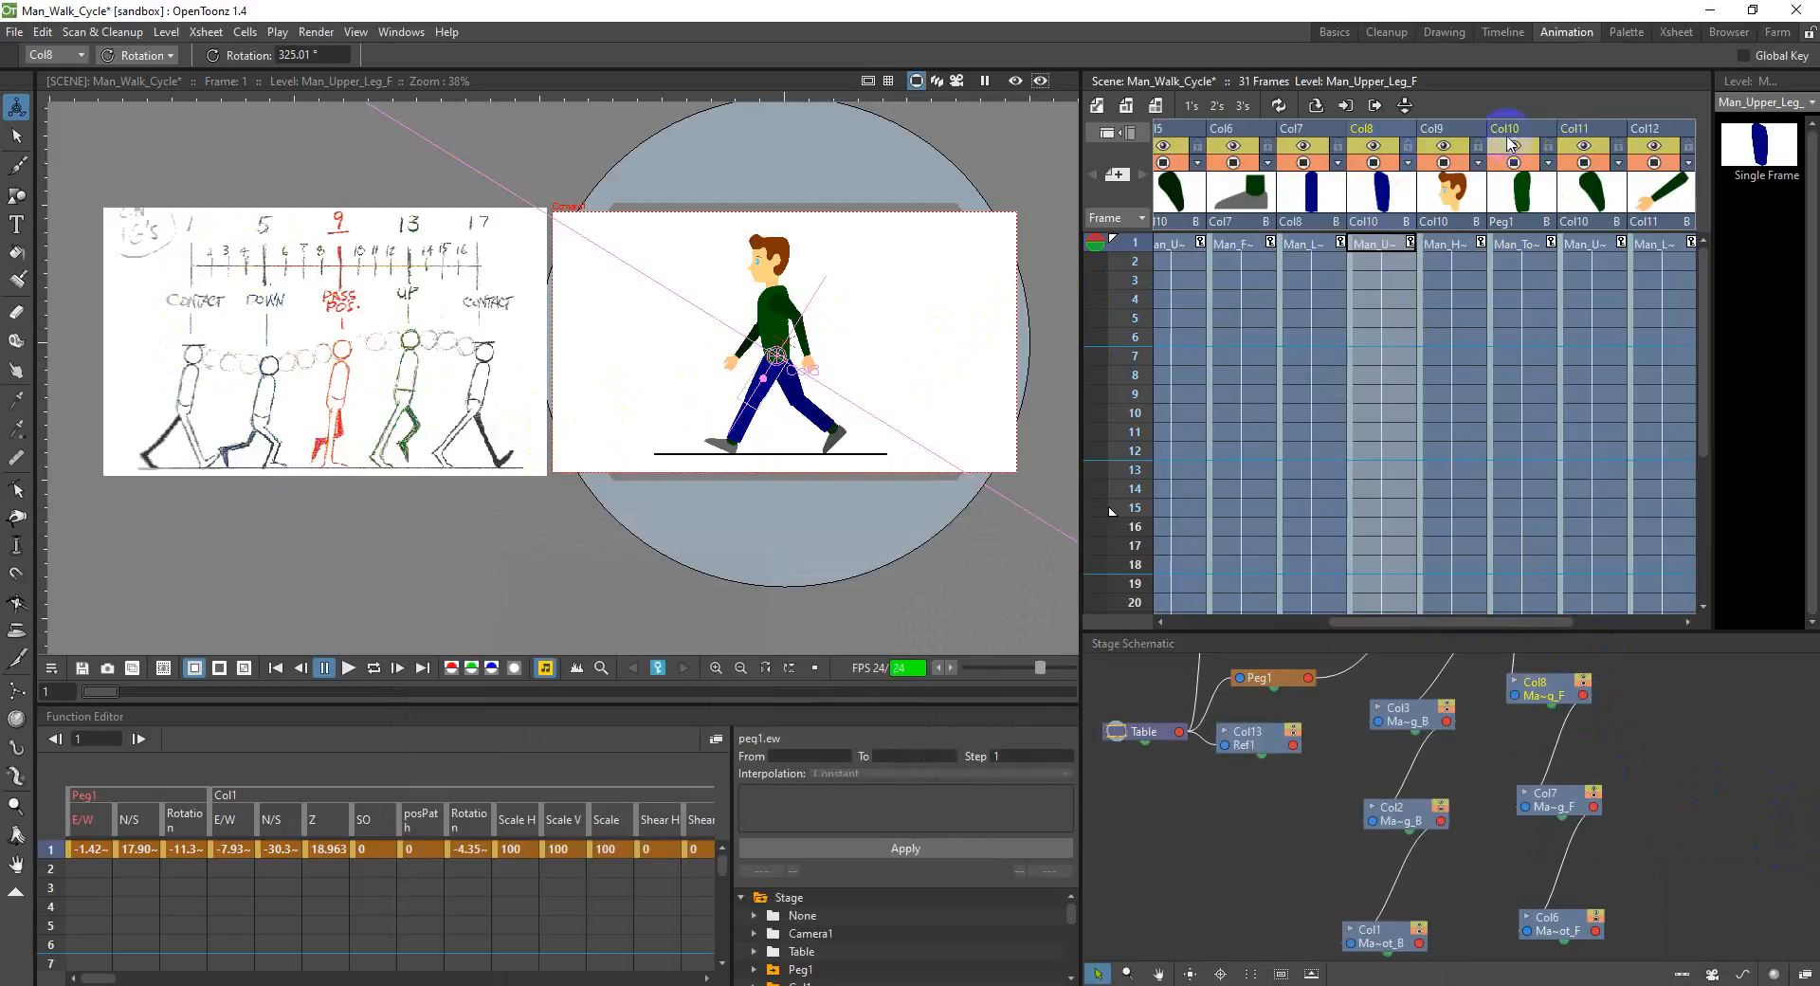
pyautogui.click(1533, 319)
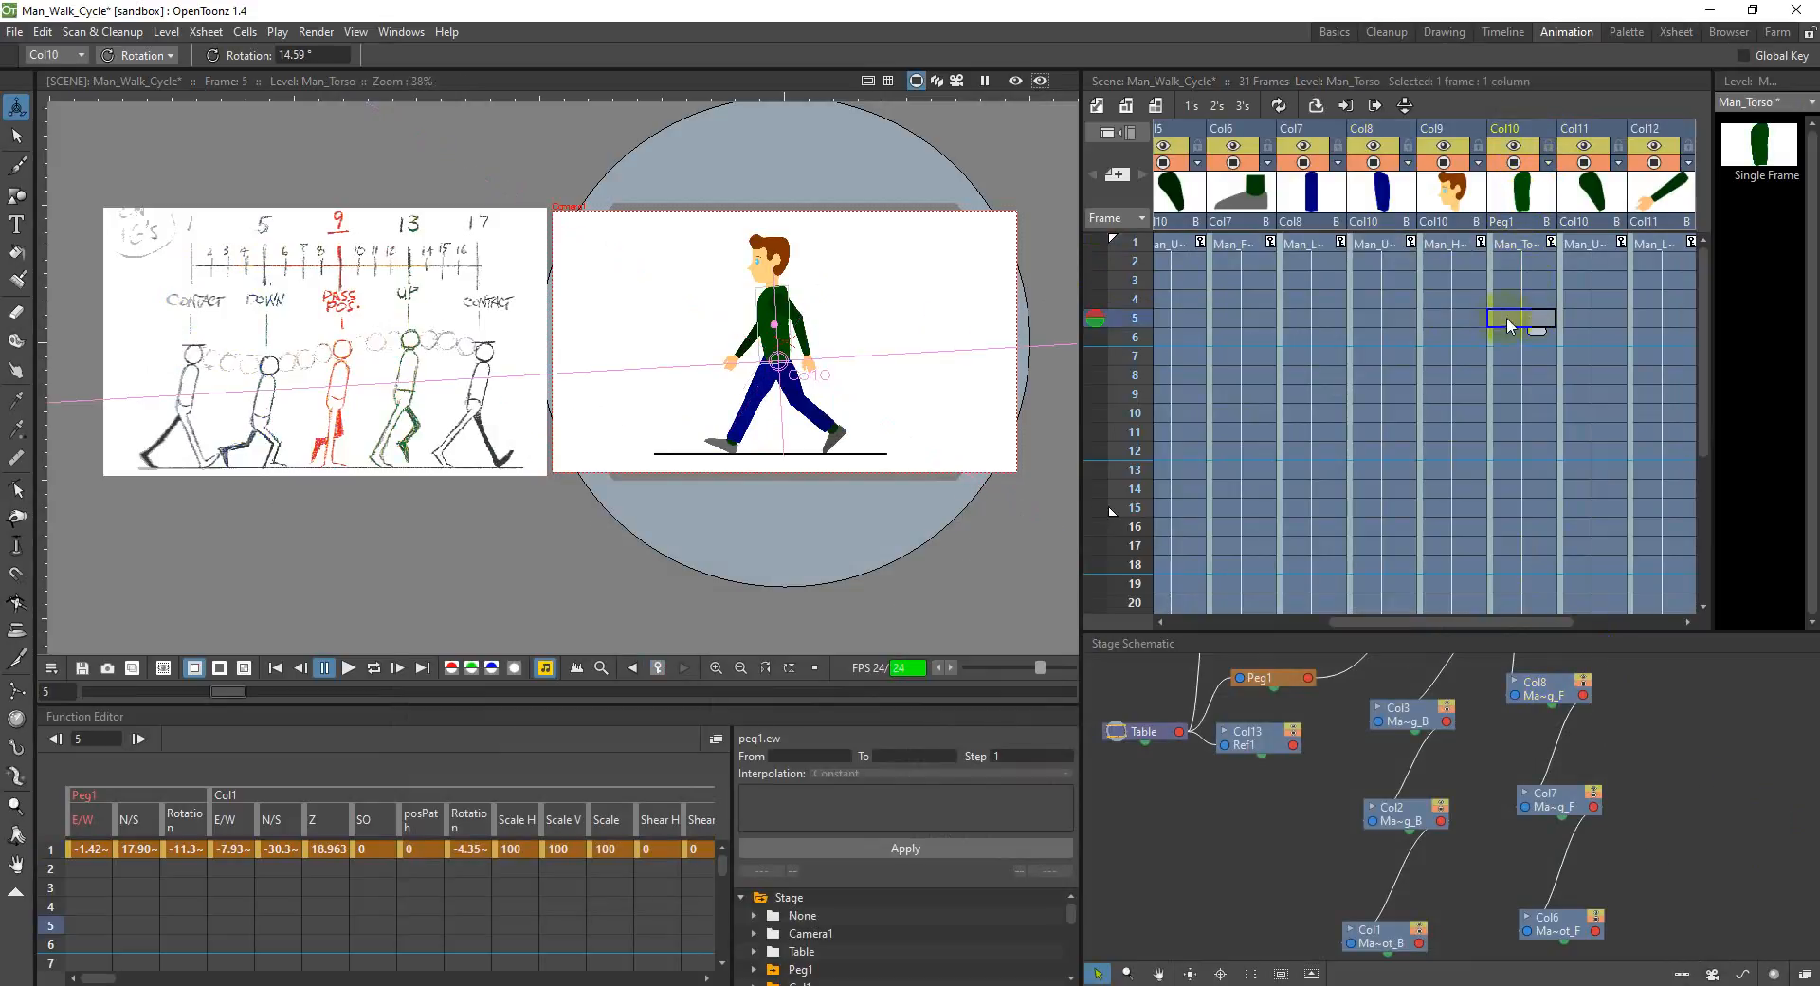
pyautogui.click(81, 58)
pyautogui.click(138, 55)
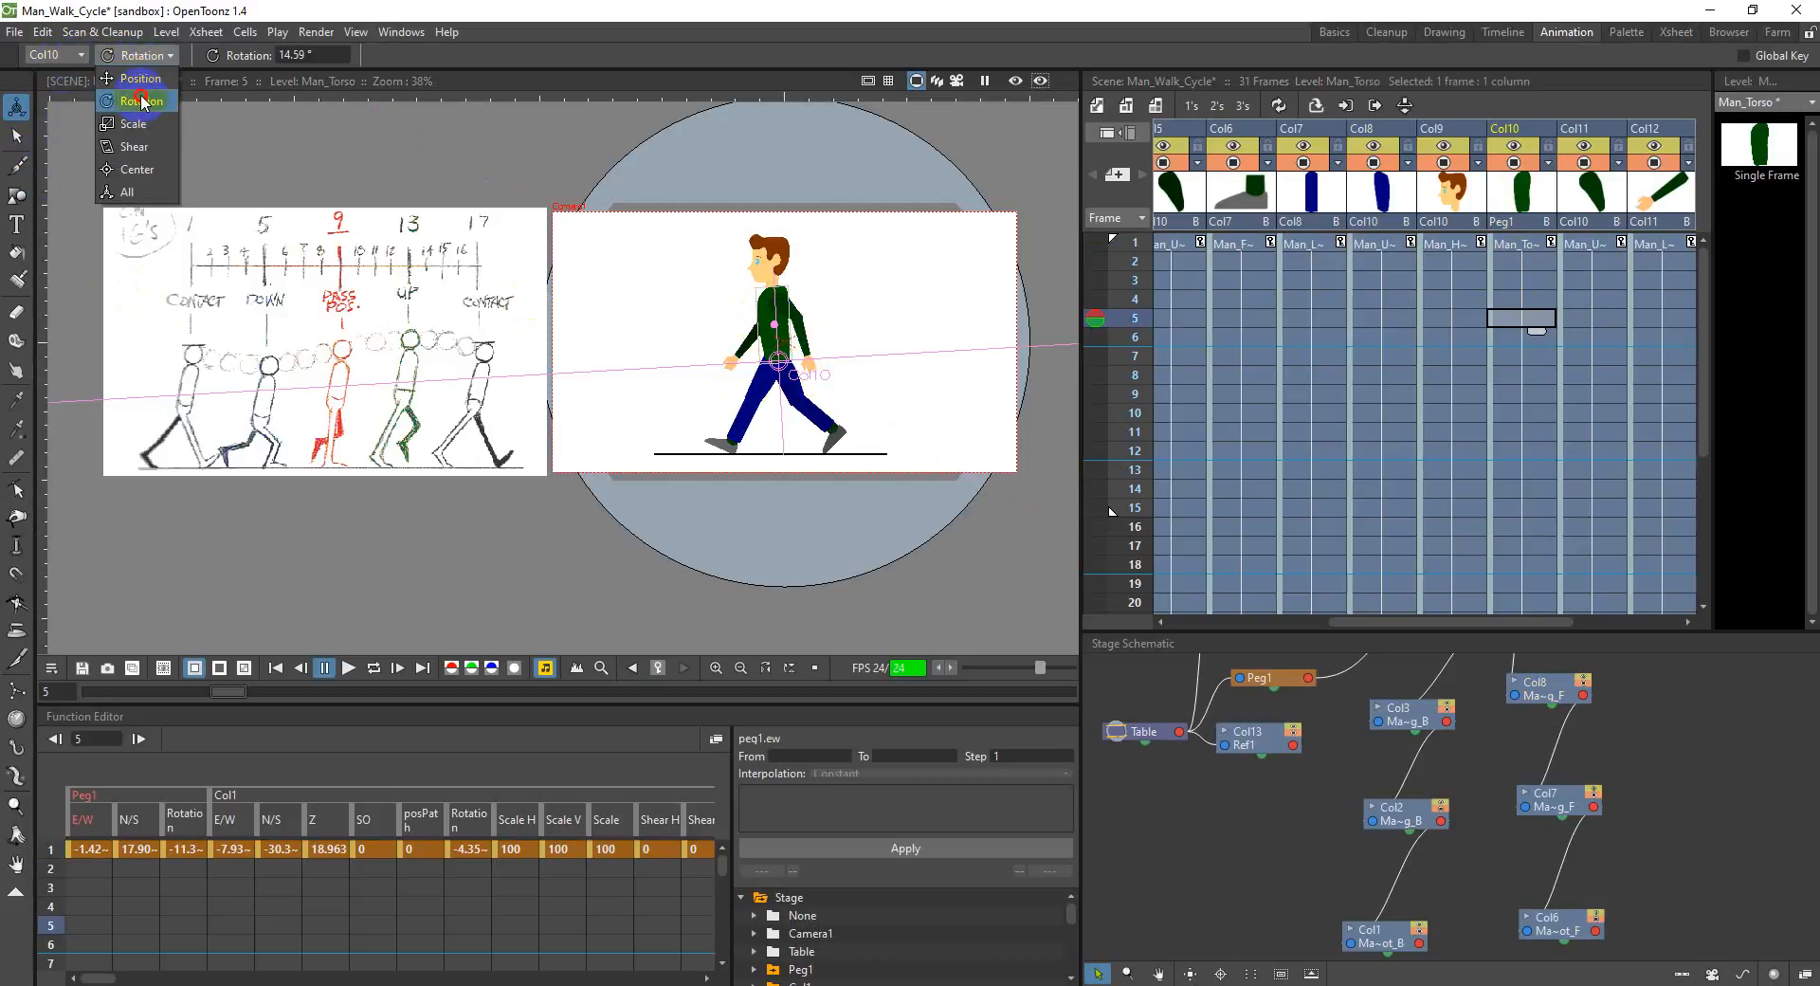
pyautogui.click(139, 78)
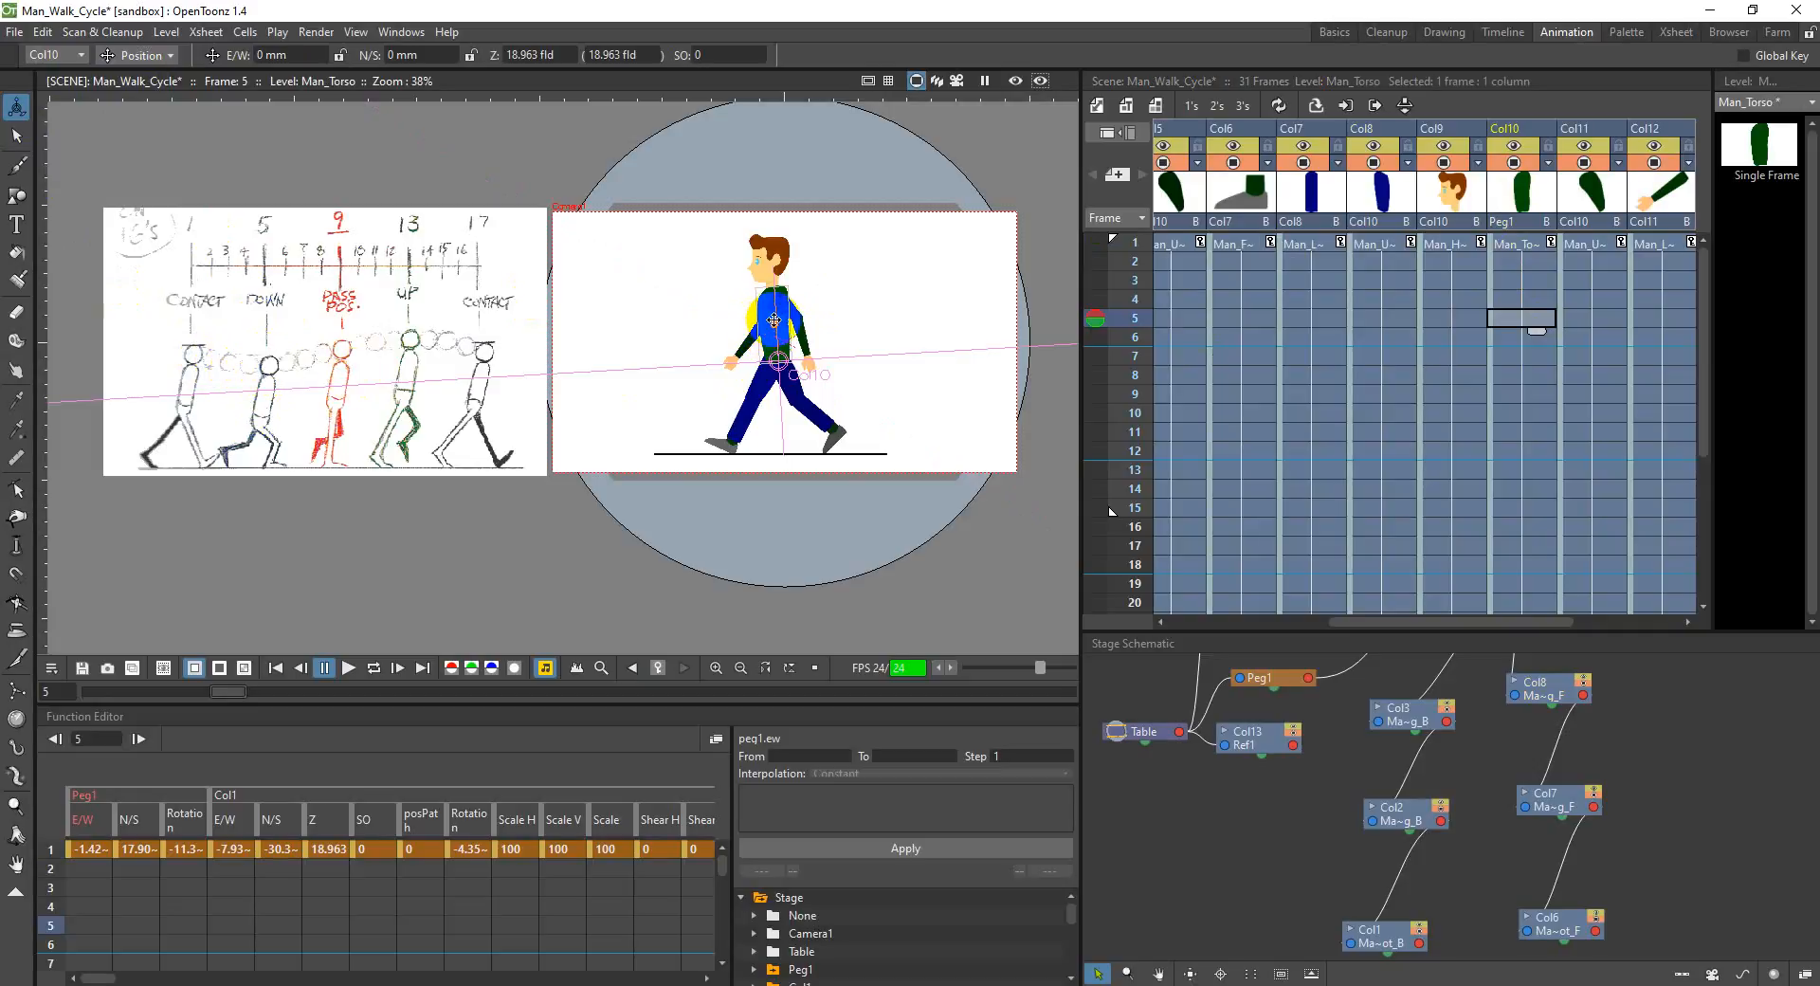
# Step: Try shifting the torso at frame 5, freehand and with offsets of -5 mm, and undo each attempt
pyautogui.moveTo(775, 310)
pyautogui.mouseDown()
pyautogui.moveTo(786, 328)
pyautogui.moveTo(774, 305)
pyautogui.mouseUp()
pyautogui.hotkey('ctrl', 'z')
pyautogui.hotkey('ctrl', 'z')
pyautogui.hotkey('ctrl', 'z')
pyautogui.click(431, 55)
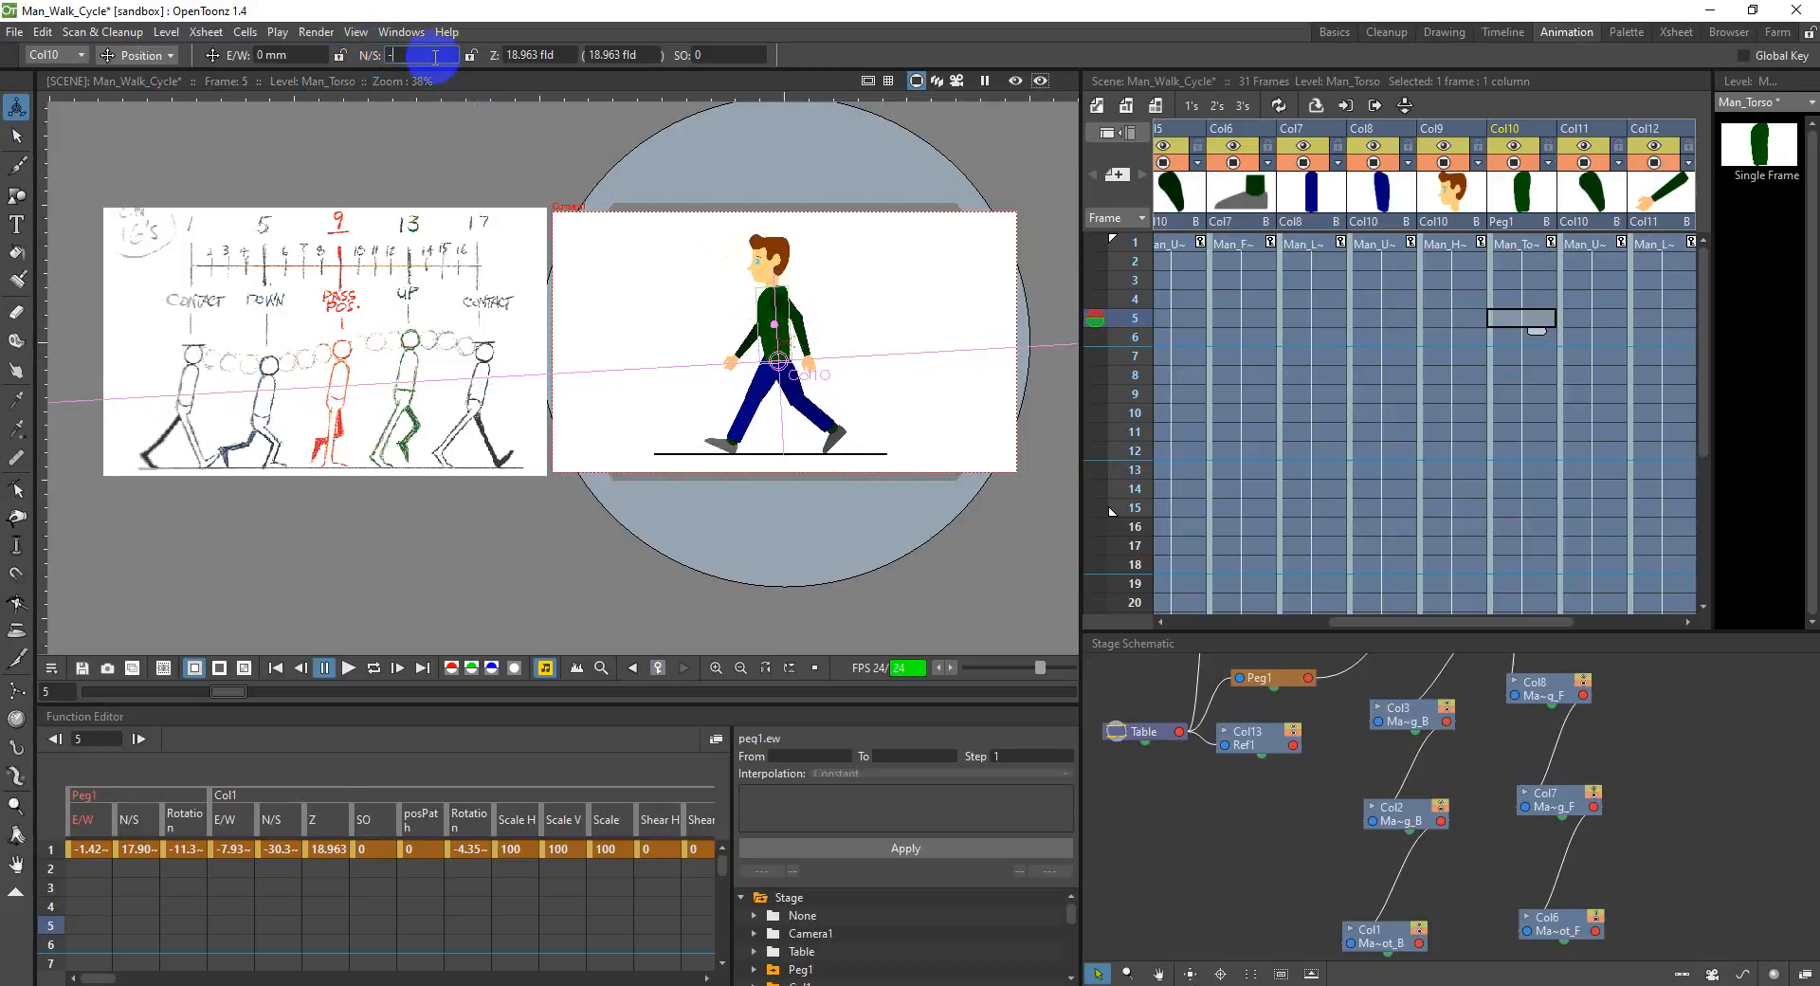
pyautogui.press('Return')
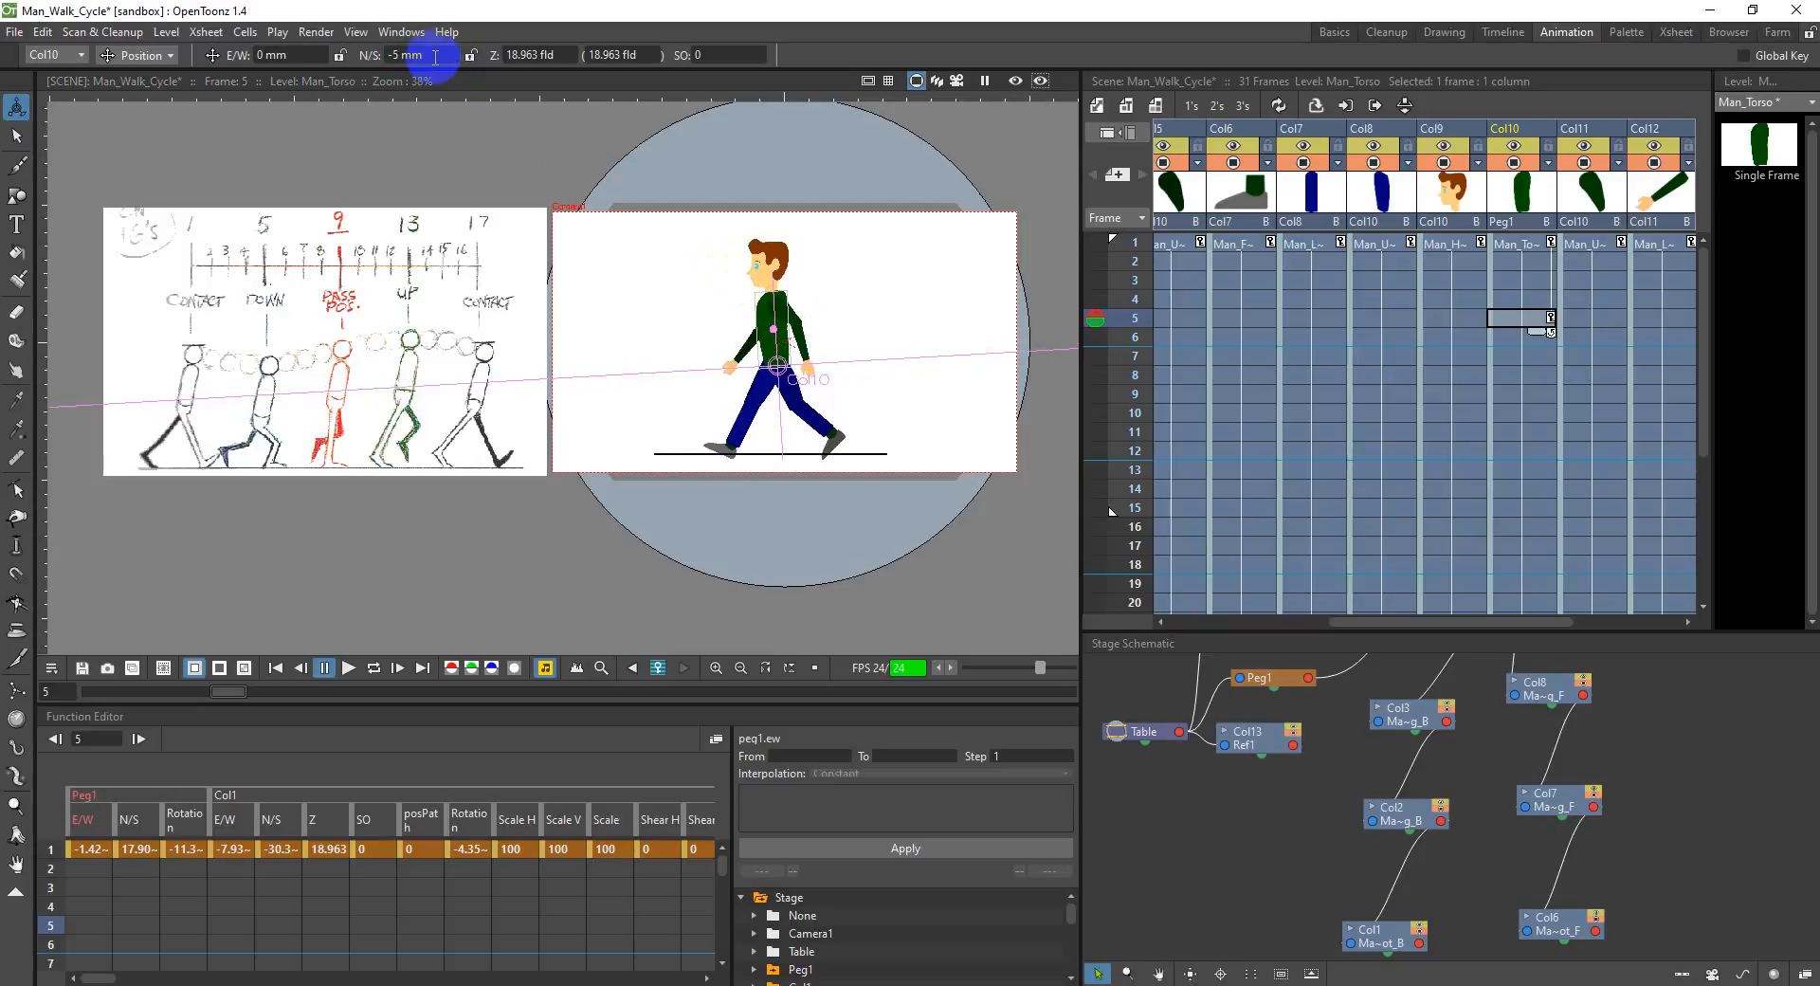
pyautogui.hotkey('ctrl', 'z')
pyautogui.click(320, 57)
pyautogui.write('-5')
pyautogui.press('Return')
pyautogui.hotkey('ctrl', 'z')
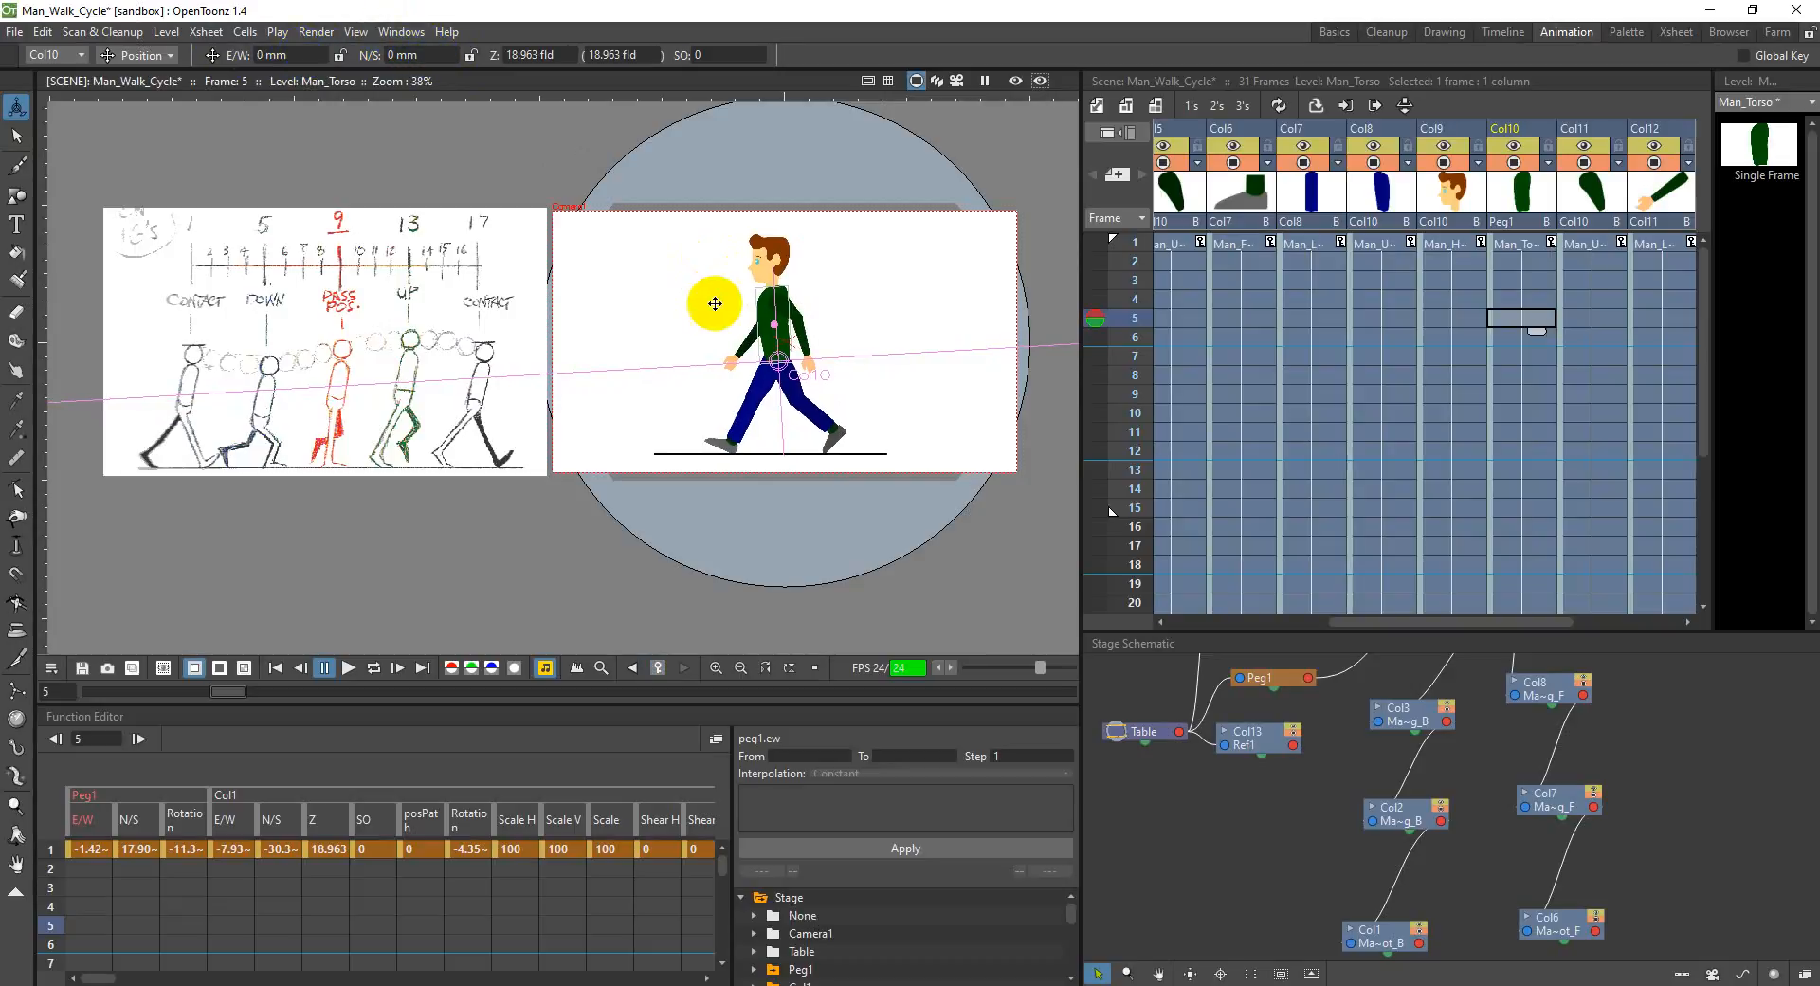
# Step: Lower the torso at frame 5 to -10 mm N/S for the down pose
pyautogui.moveTo(773, 316); pyautogui.dragTo(772, 325)
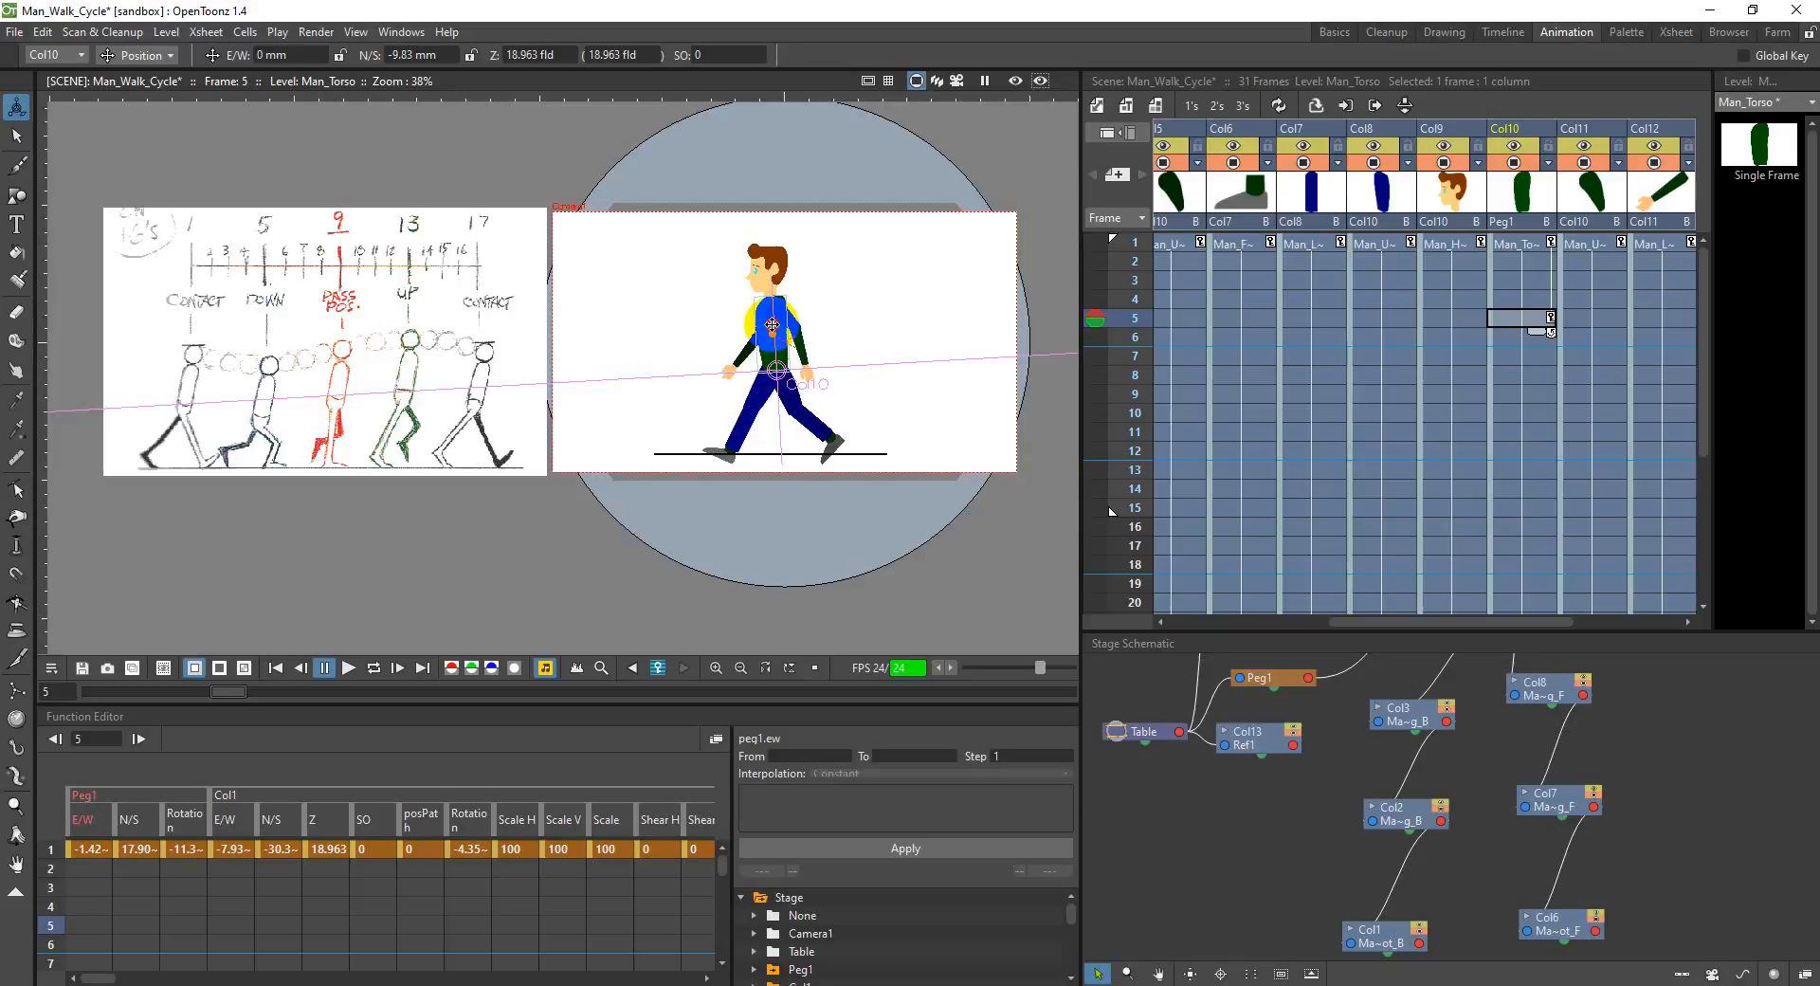
pyautogui.doubleClick(426, 56)
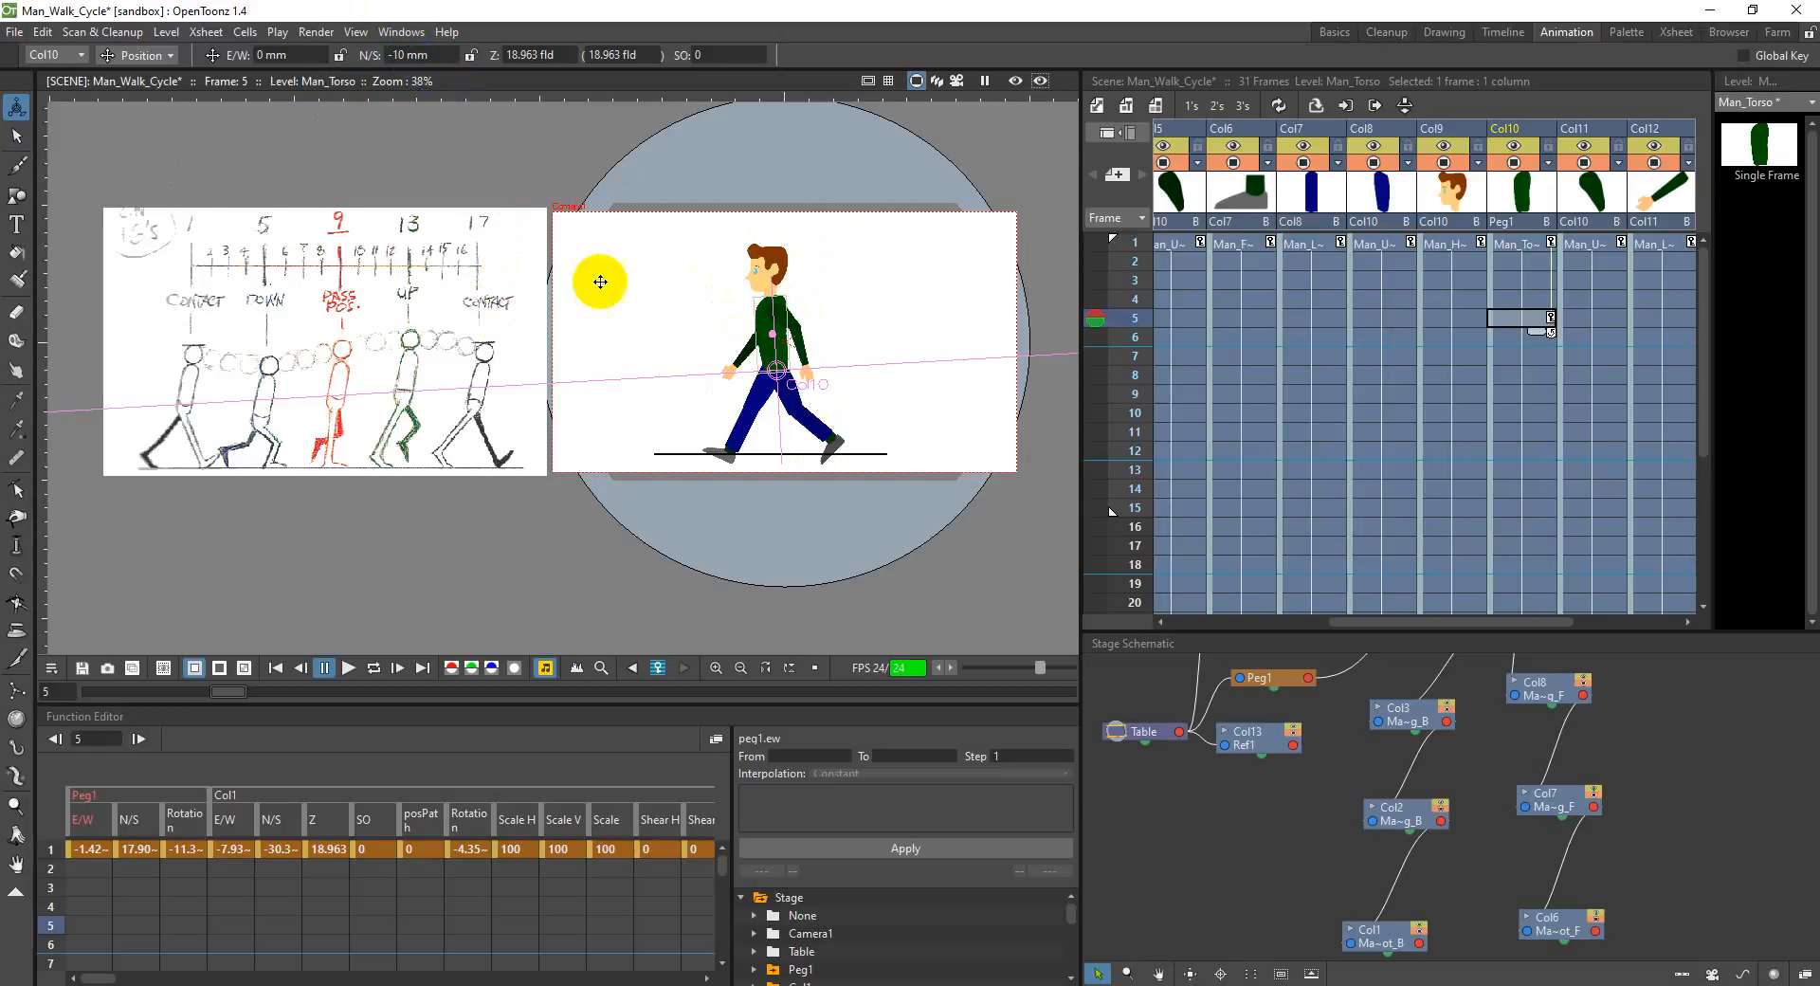
pyautogui.click(792, 348)
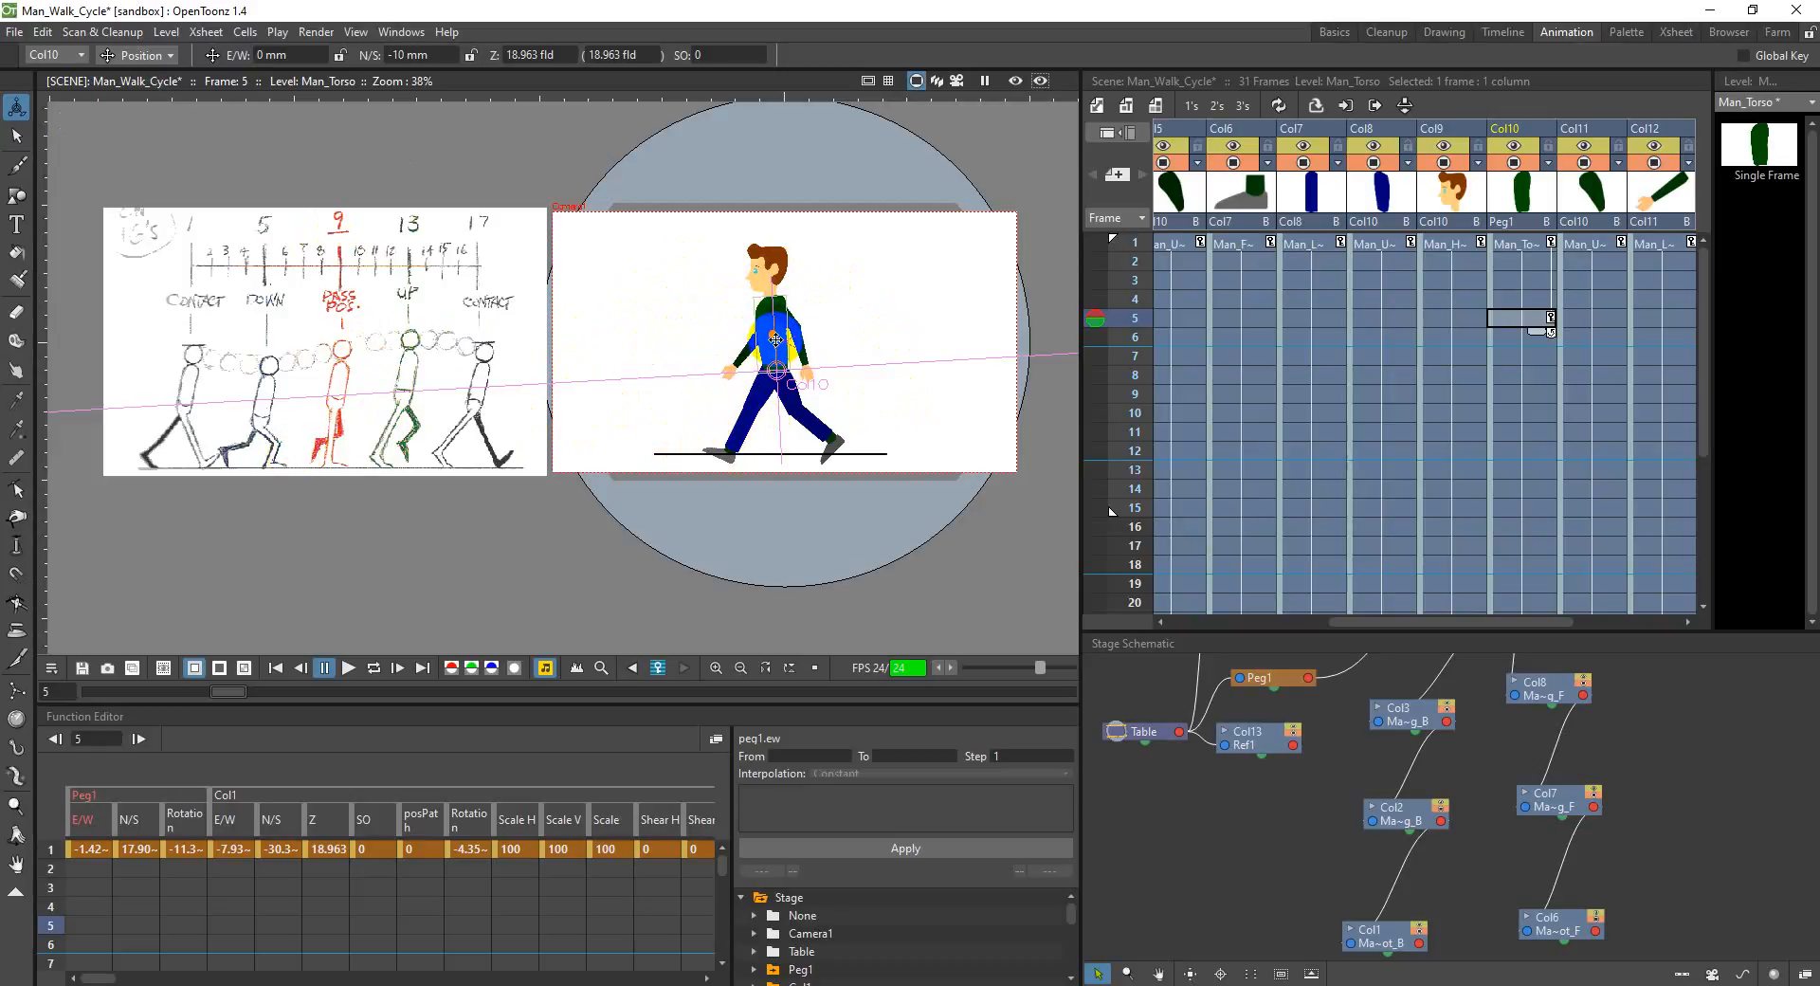
# Step: Compare the torso's height between frame 1 and frame 5
pyautogui.click(1515, 248)
pyautogui.click(1520, 317)
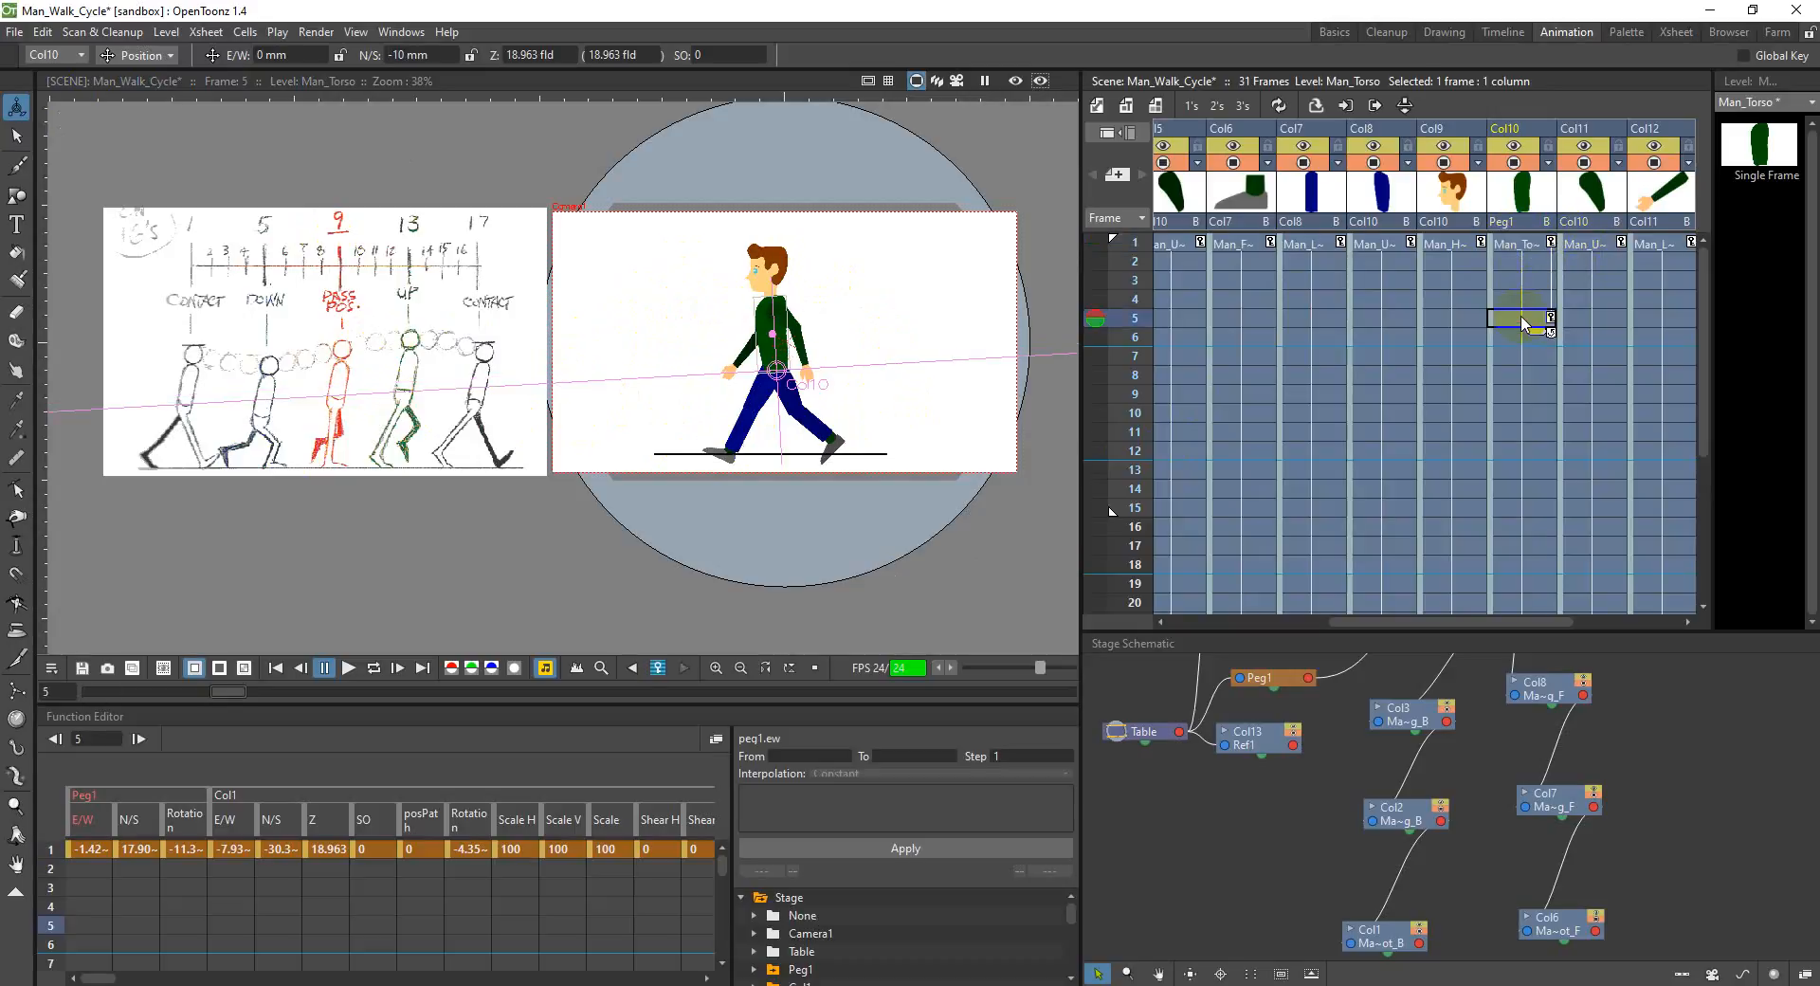
pyautogui.click(1521, 247)
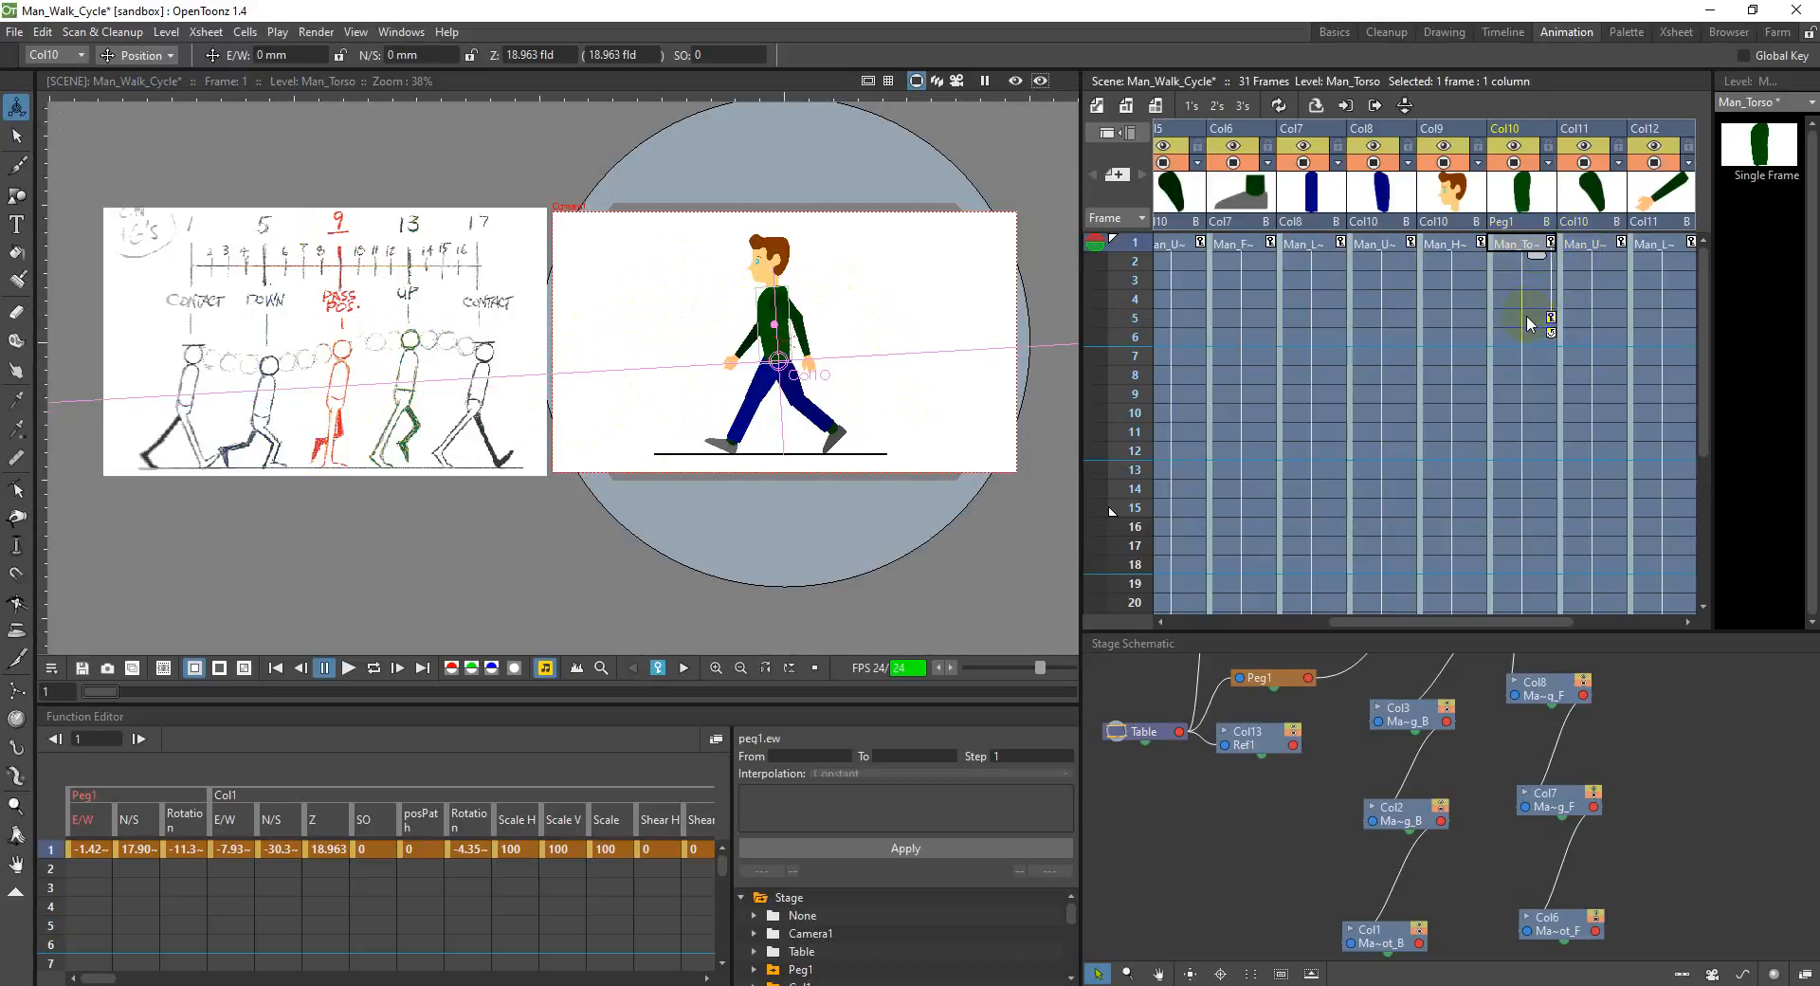
pyautogui.click(1529, 322)
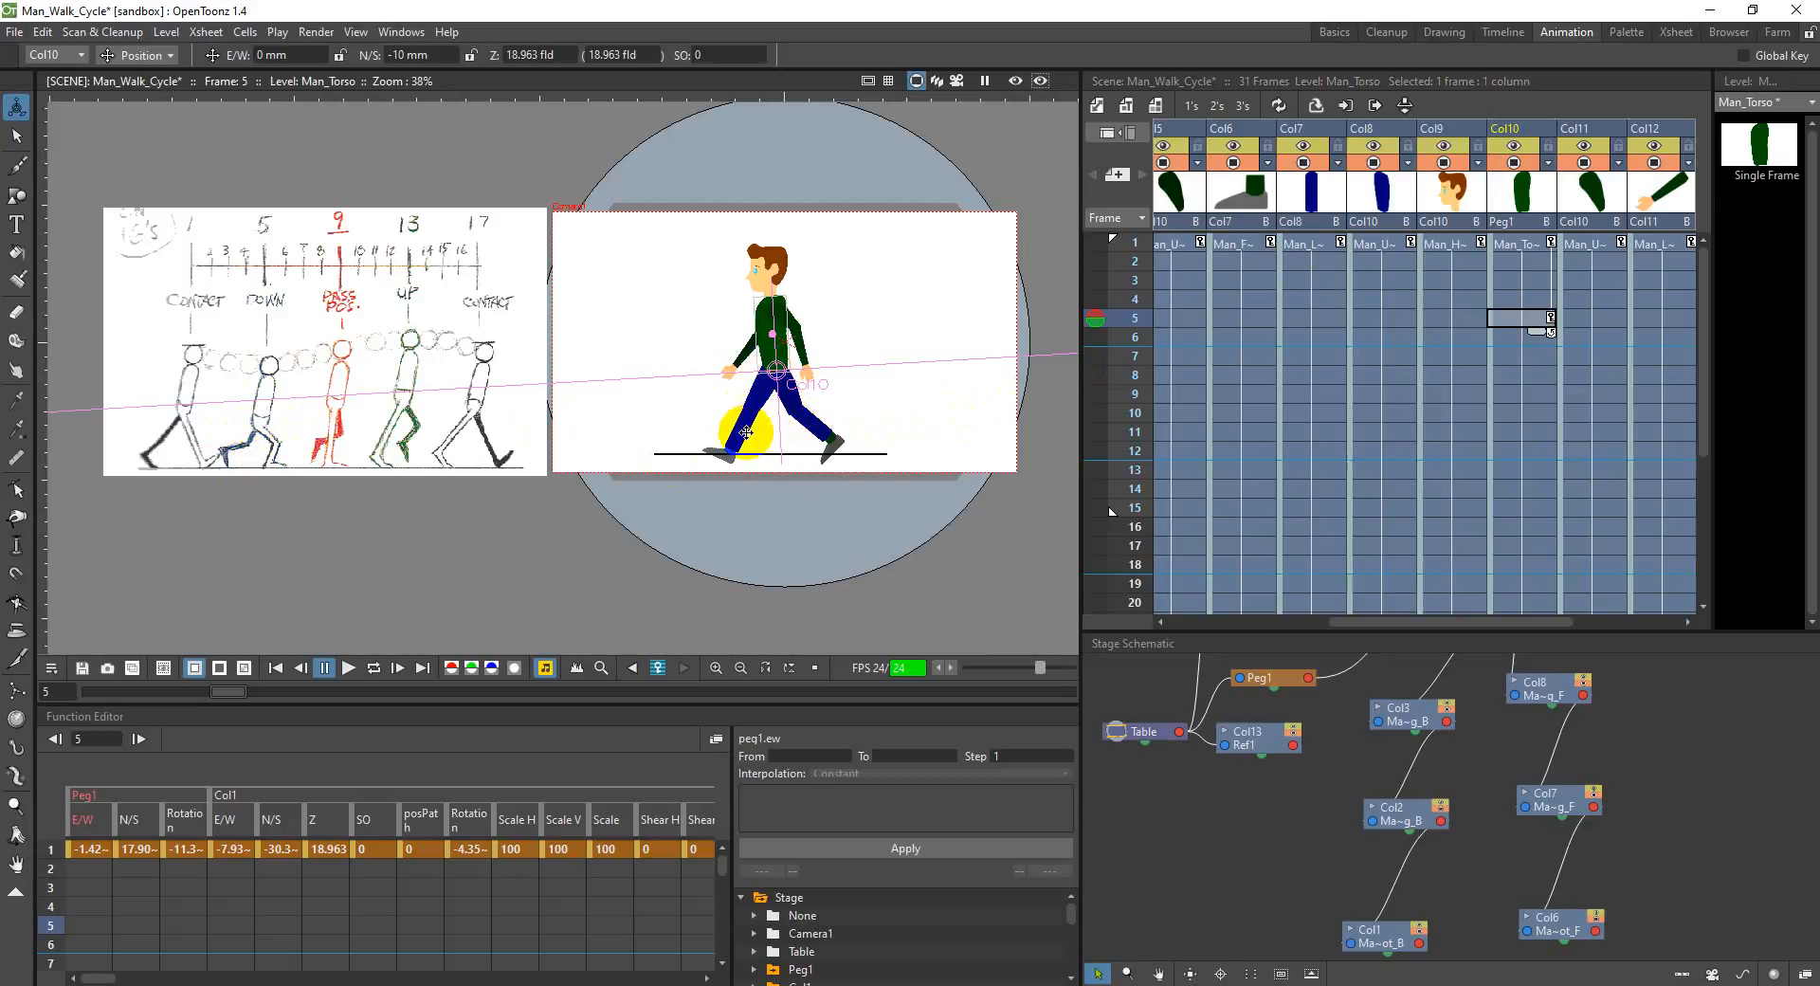
# Step: Rotate the front upper leg in Col8 at frame 5 to follow the chart's down pose
pyautogui.moveTo(1482, 621)
pyautogui.mouseDown()
pyautogui.moveTo(1576, 609)
pyautogui.moveTo(1487, 617)
pyautogui.mouseUp()
pyautogui.click(1370, 133)
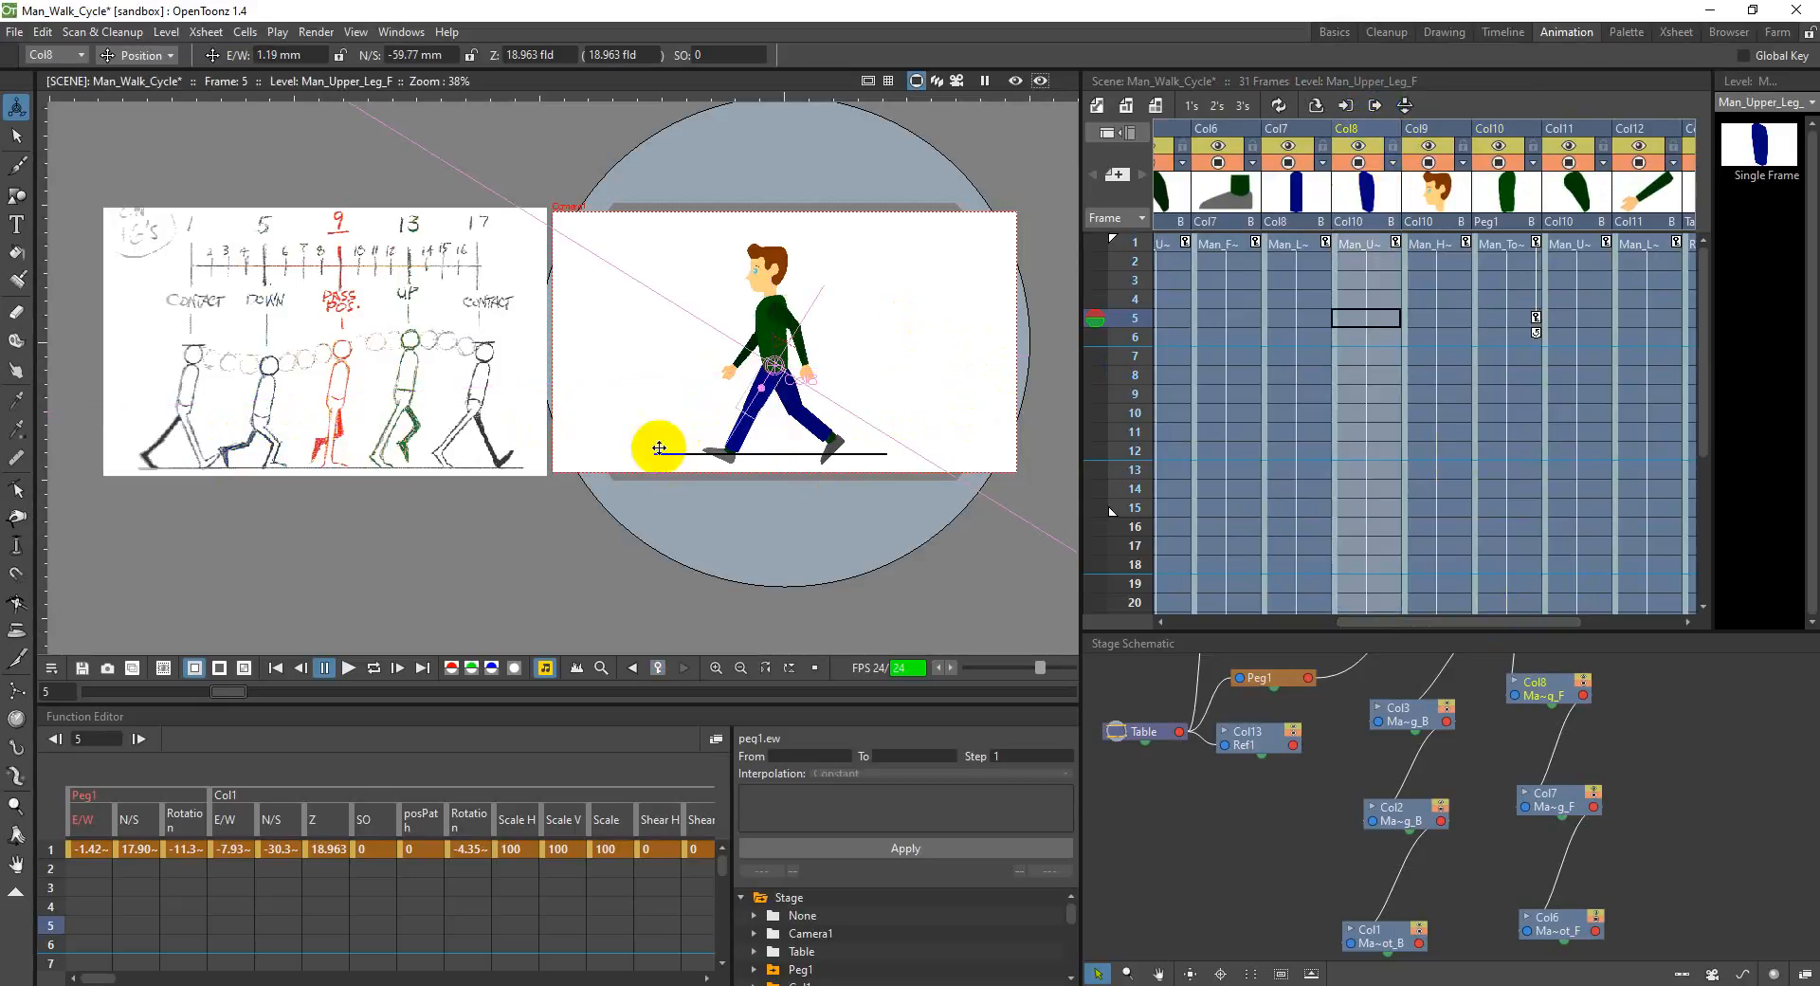
pyautogui.click(168, 54)
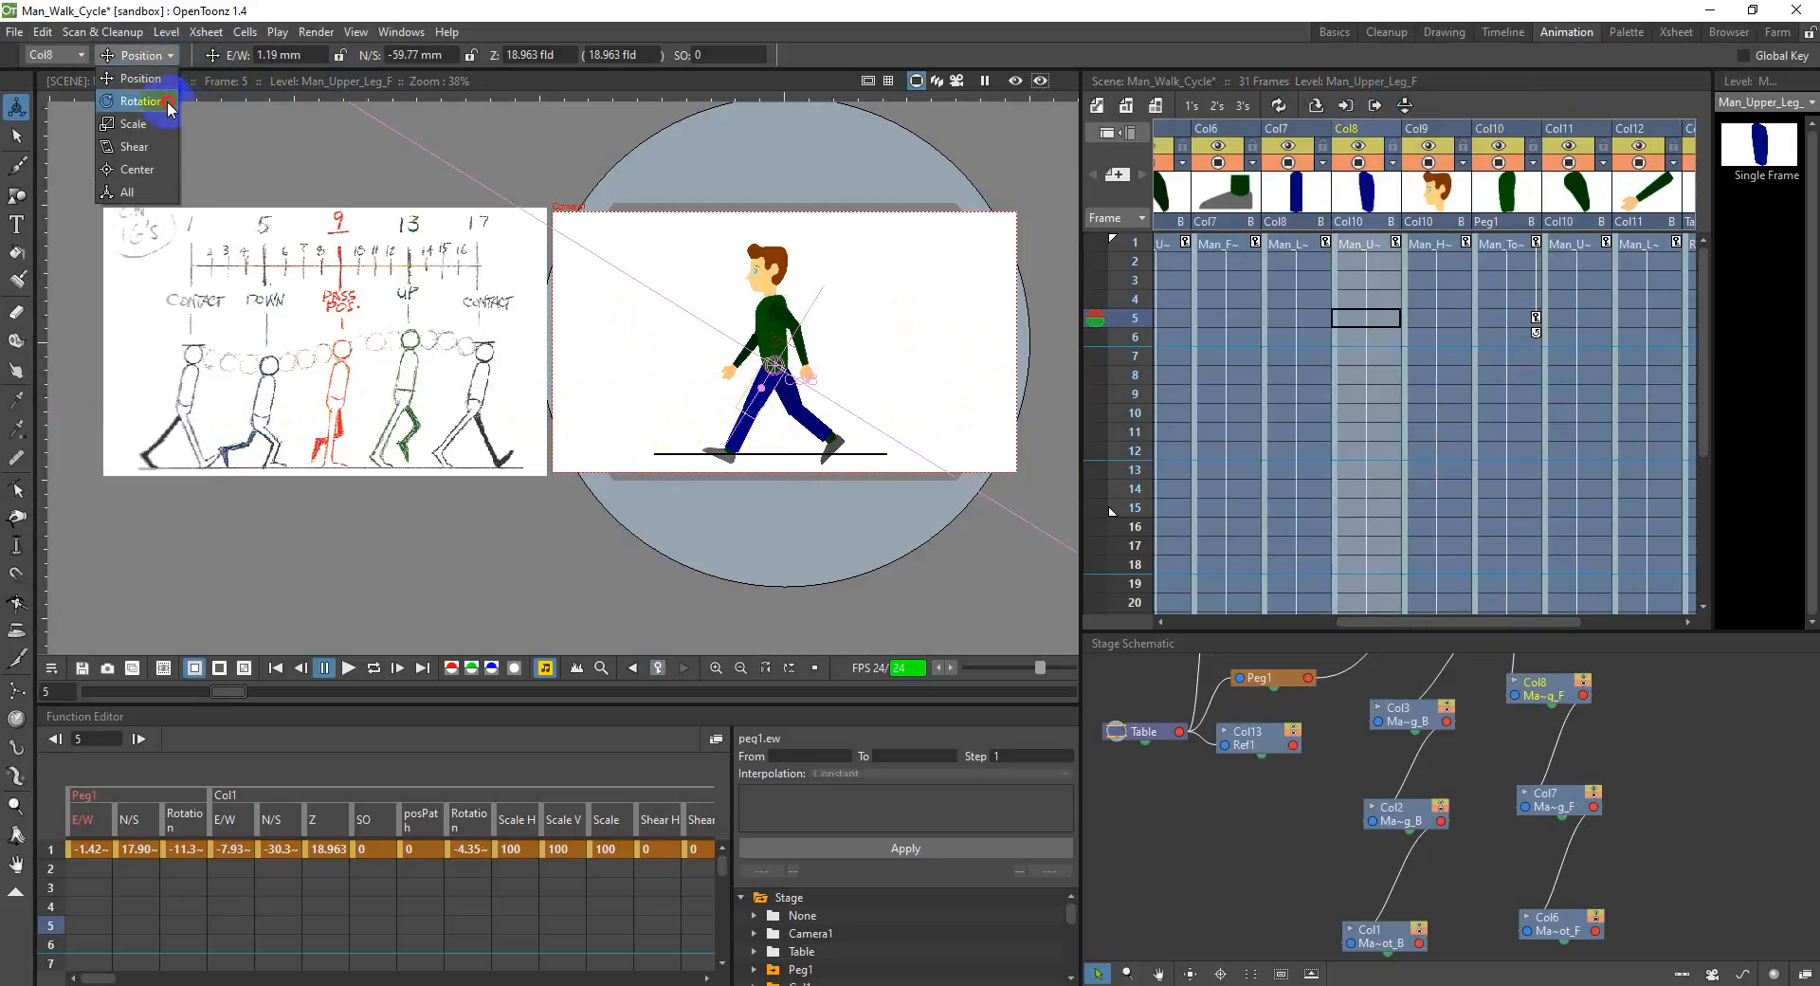
pyautogui.click(178, 84)
pyautogui.moveTo(699, 353); pyautogui.dragTo(755, 431)
# Step: At frame 5, rotate the front lower leg in Col7 to about 54.3° and the front foot in Col6 to about -14.5°
pyautogui.click(1300, 144)
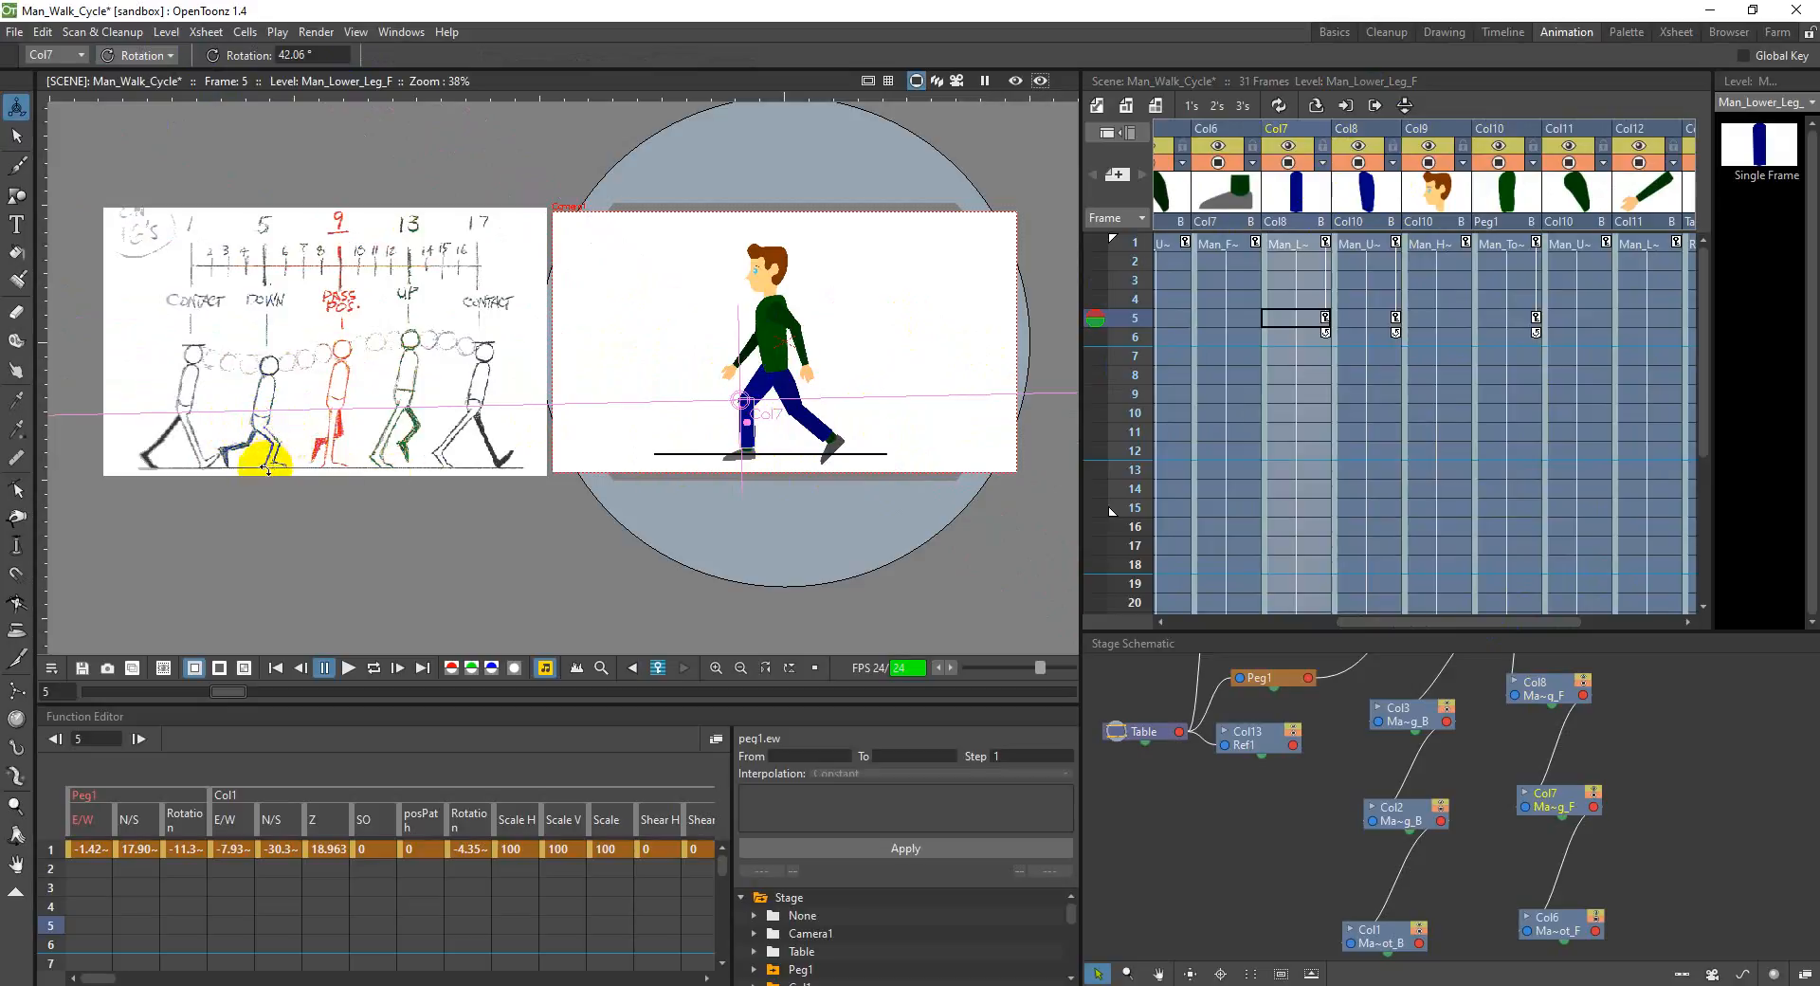
pyautogui.moveTo(759, 448); pyautogui.dragTo(755, 446)
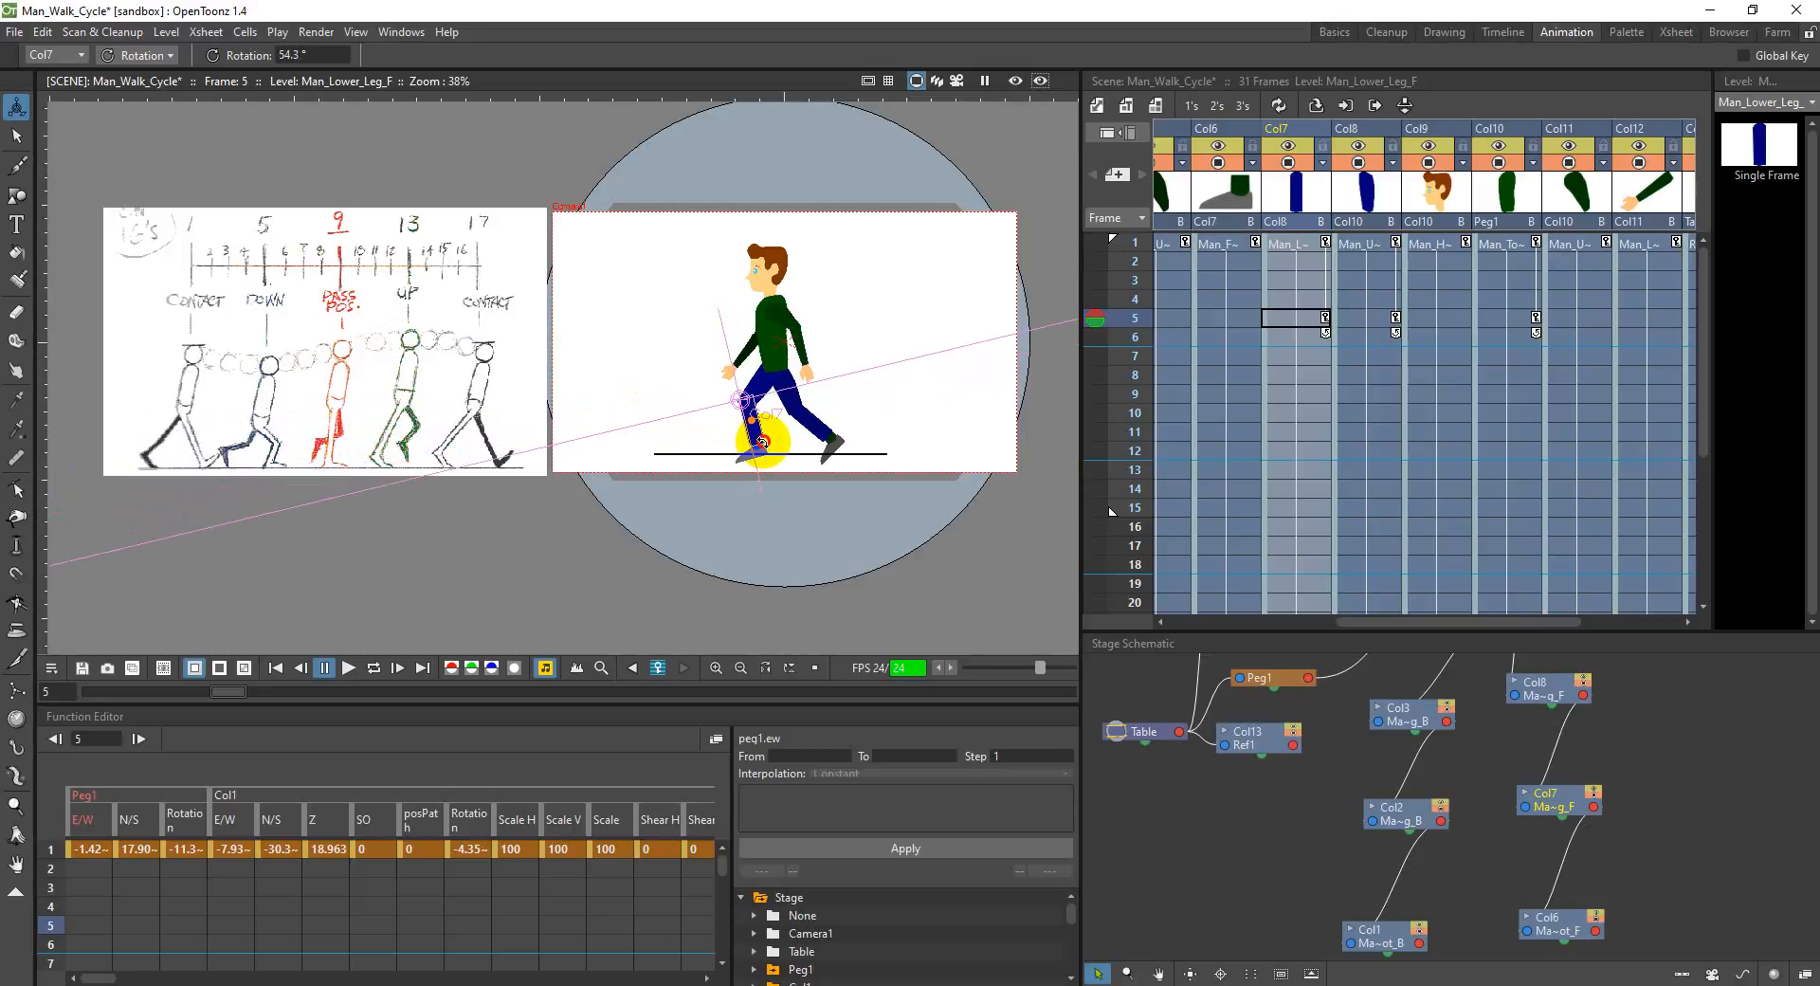
pyautogui.click(1223, 130)
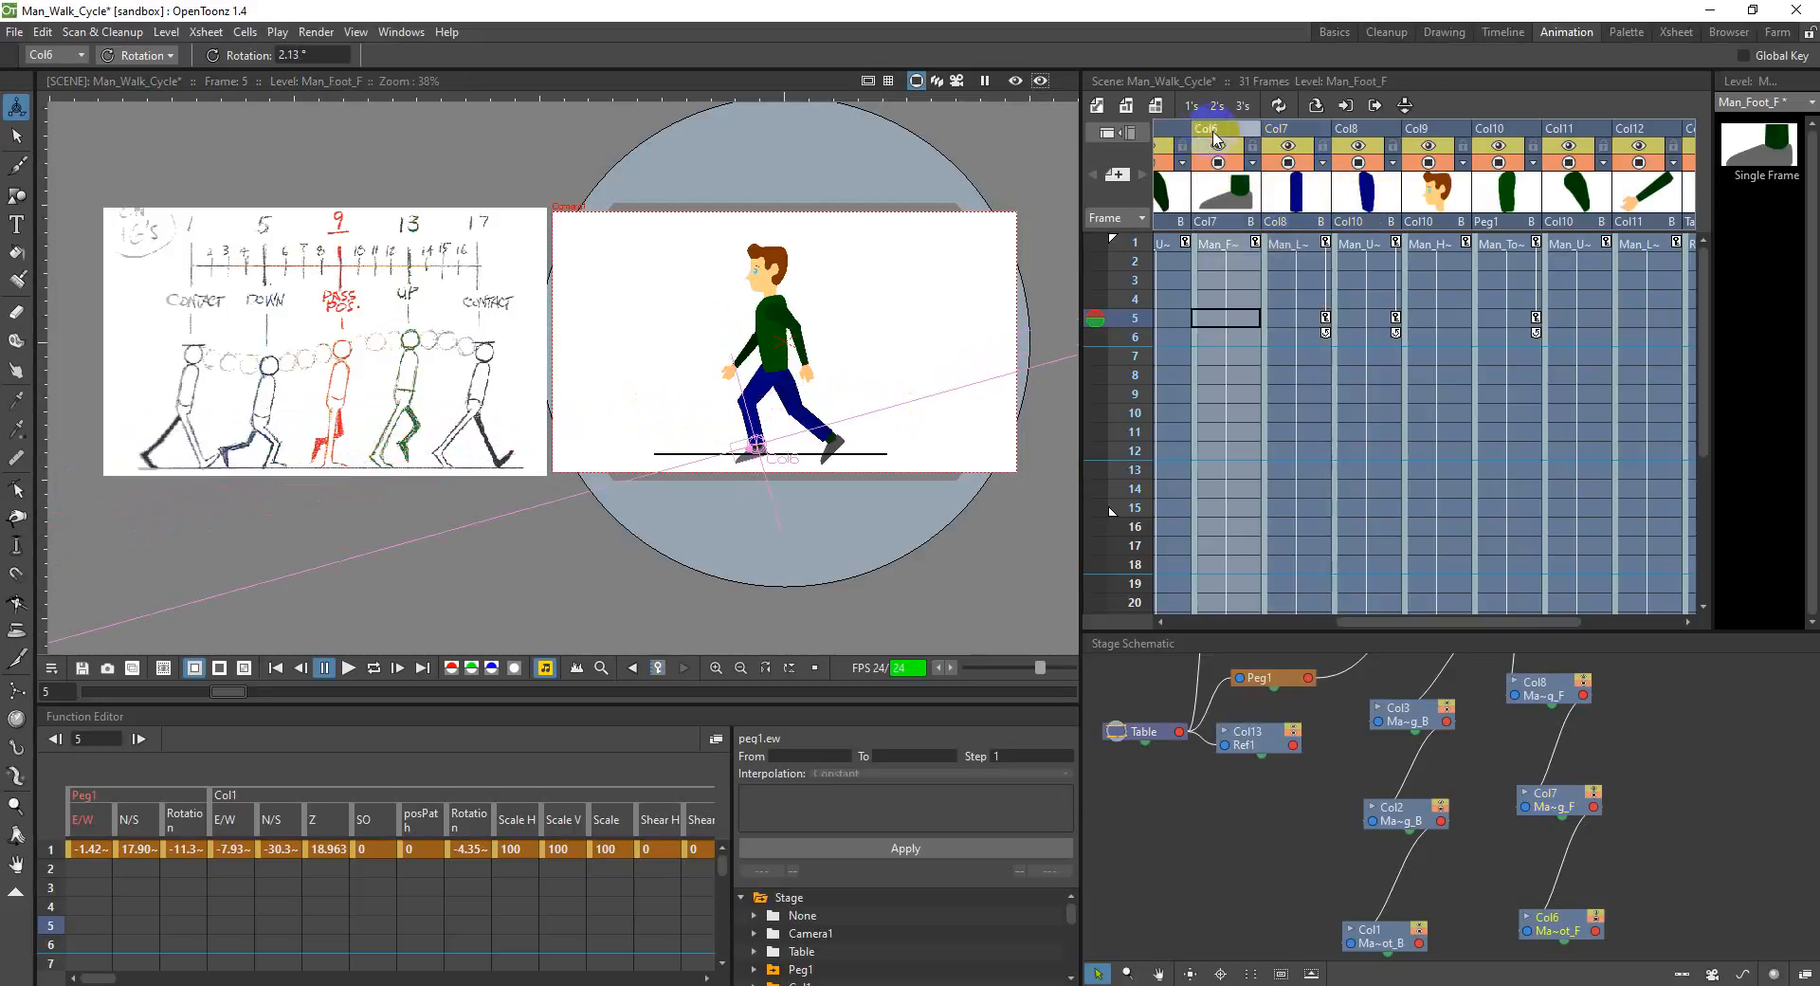
pyautogui.moveTo(752, 455); pyautogui.dragTo(739, 457)
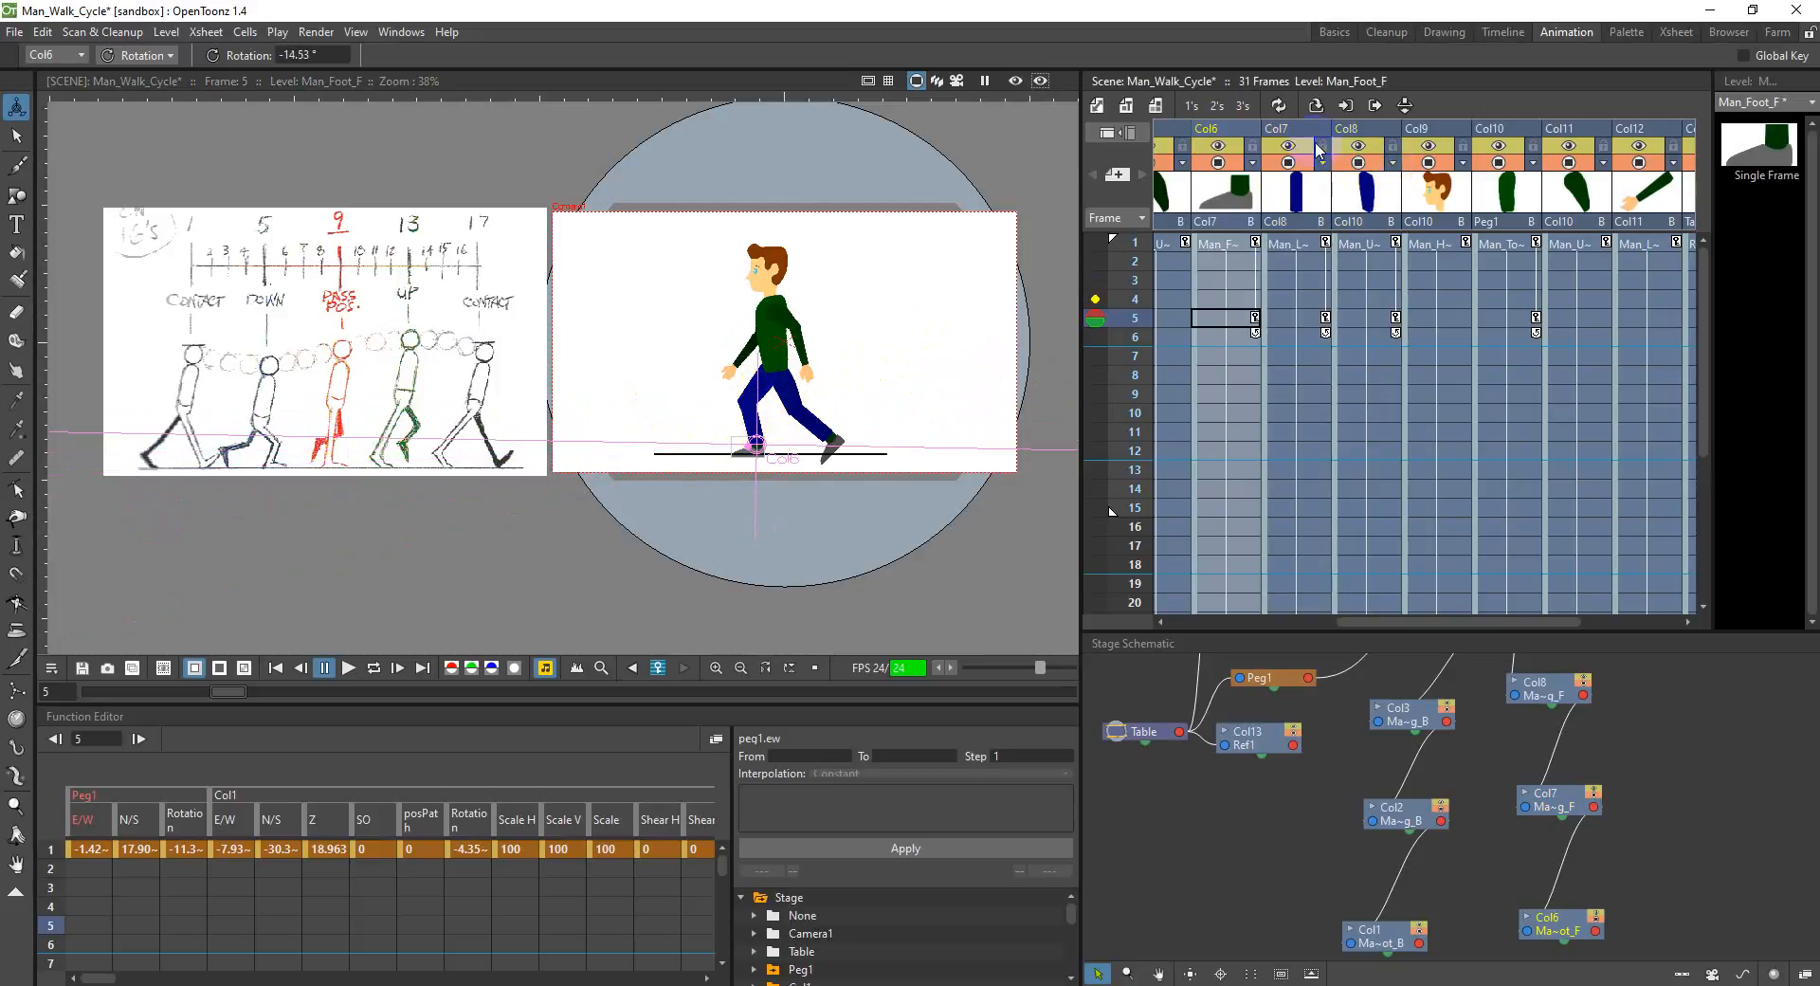
# Step: Refine the frame 5 pose by rotating the front upper leg to about 311.9° and the front foot to about -10.4°
pyautogui.click(1365, 142)
pyautogui.moveTo(753, 385); pyautogui.dragTo(752, 392)
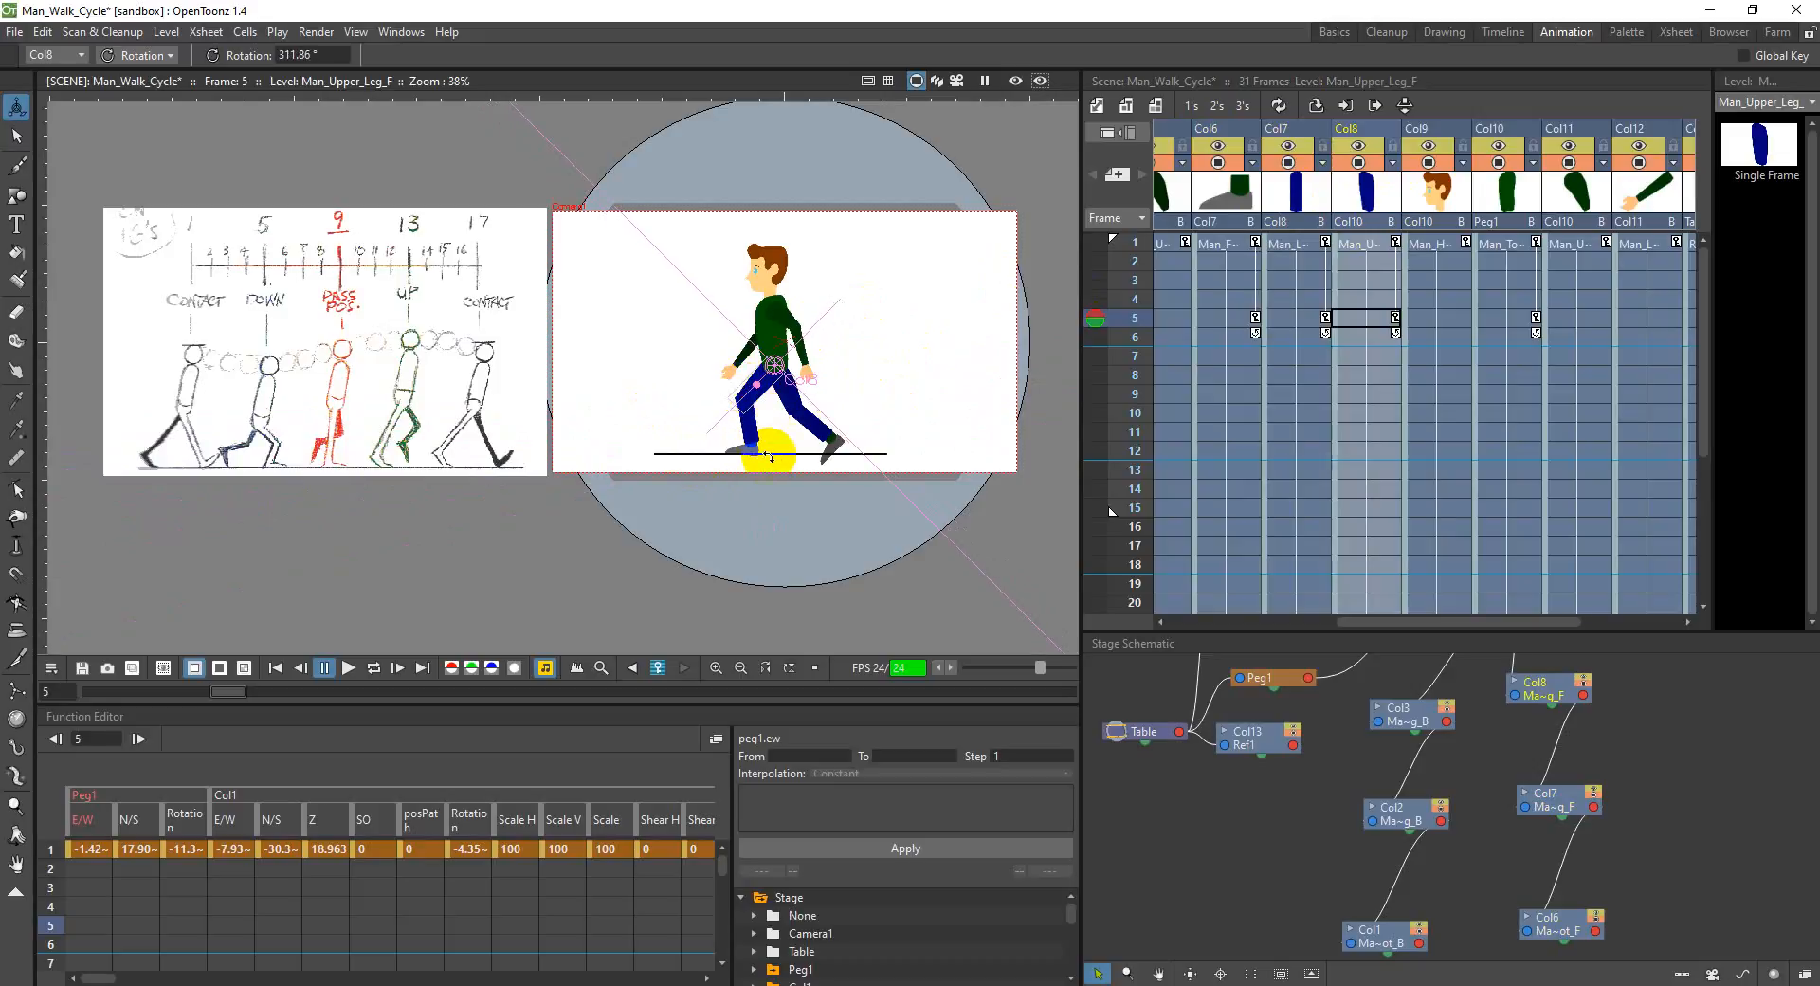
pyautogui.click(735, 459)
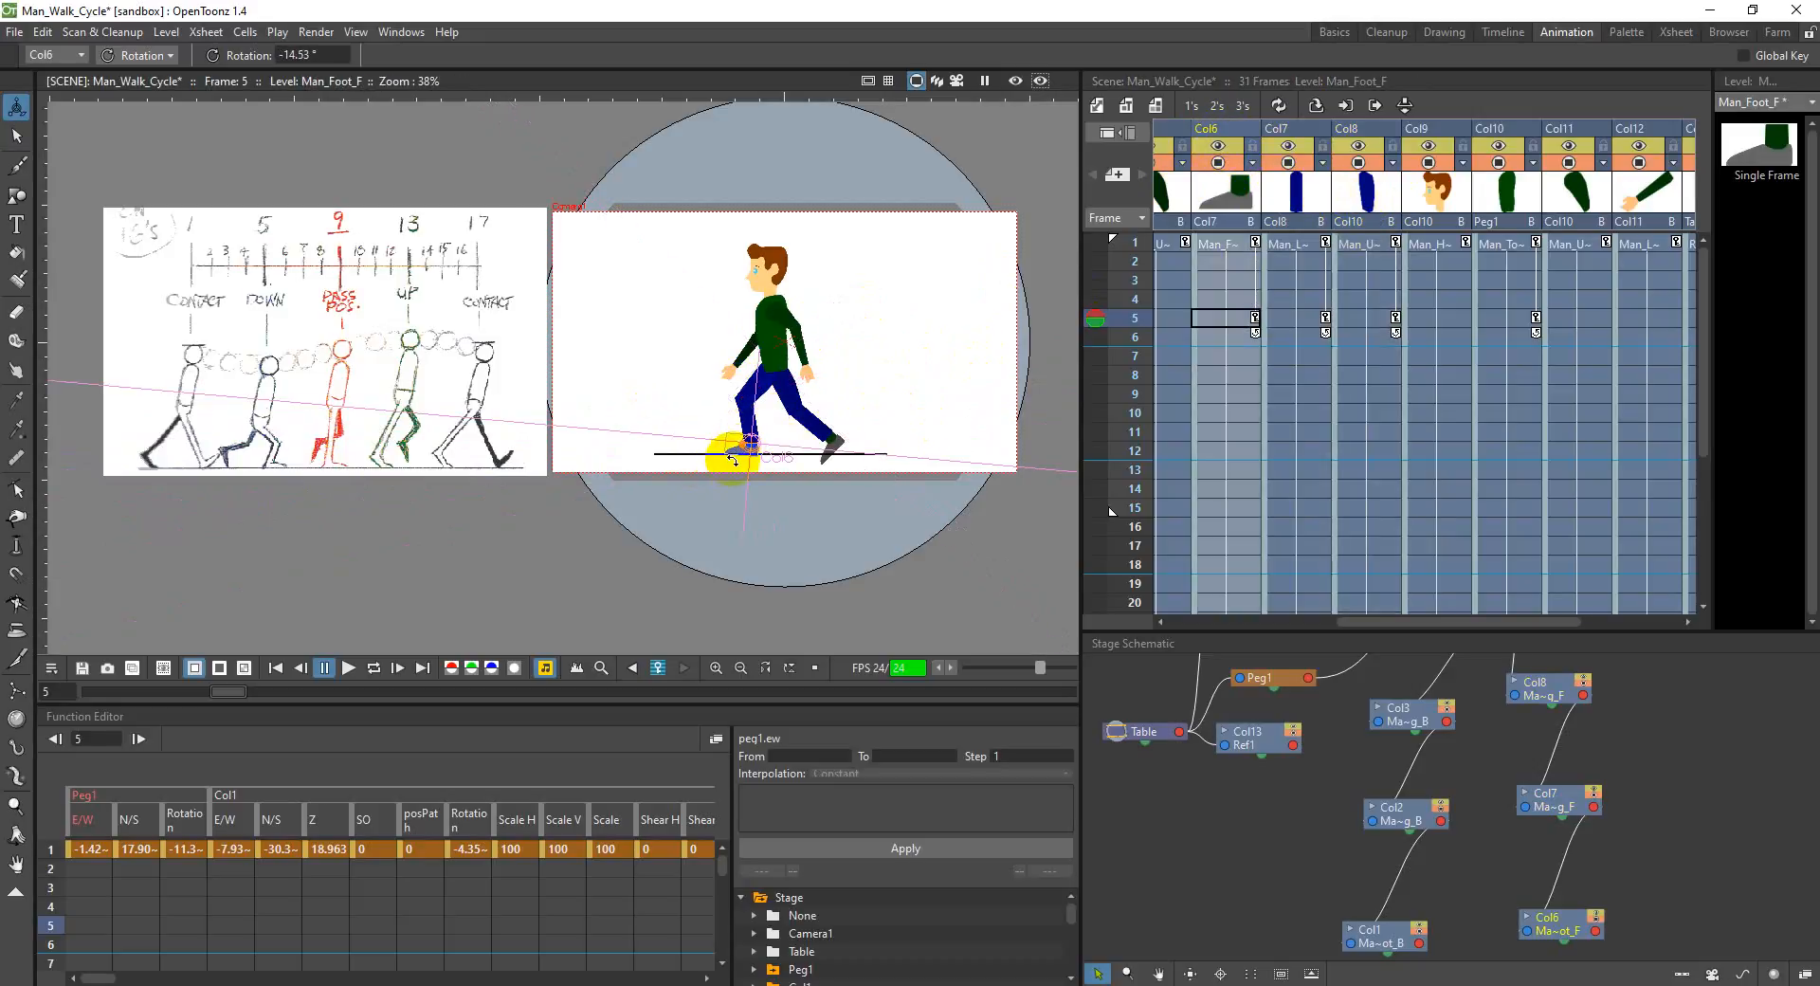
pyautogui.moveTo(735, 450); pyautogui.dragTo(777, 433)
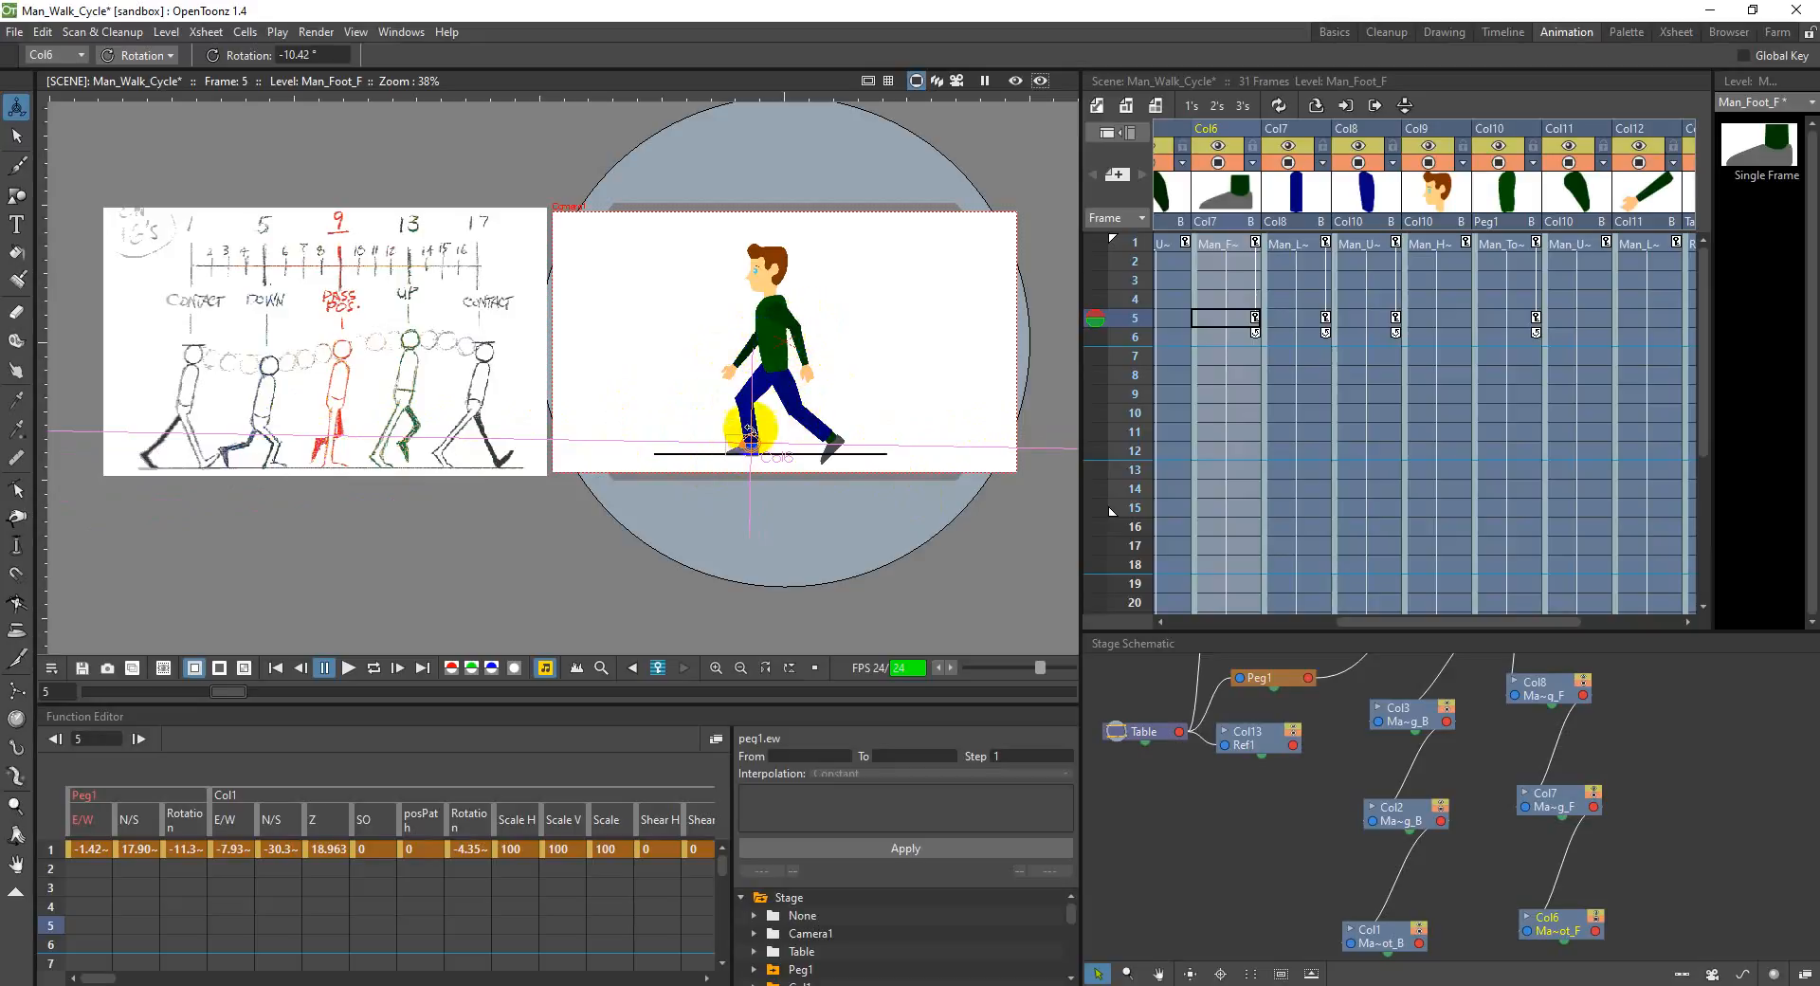
# Step: Switch to the PDF in Adobe Reader and examine the arms of the down pose on page 114
pyautogui.click(928, 968)
pyautogui.click(953, 984)
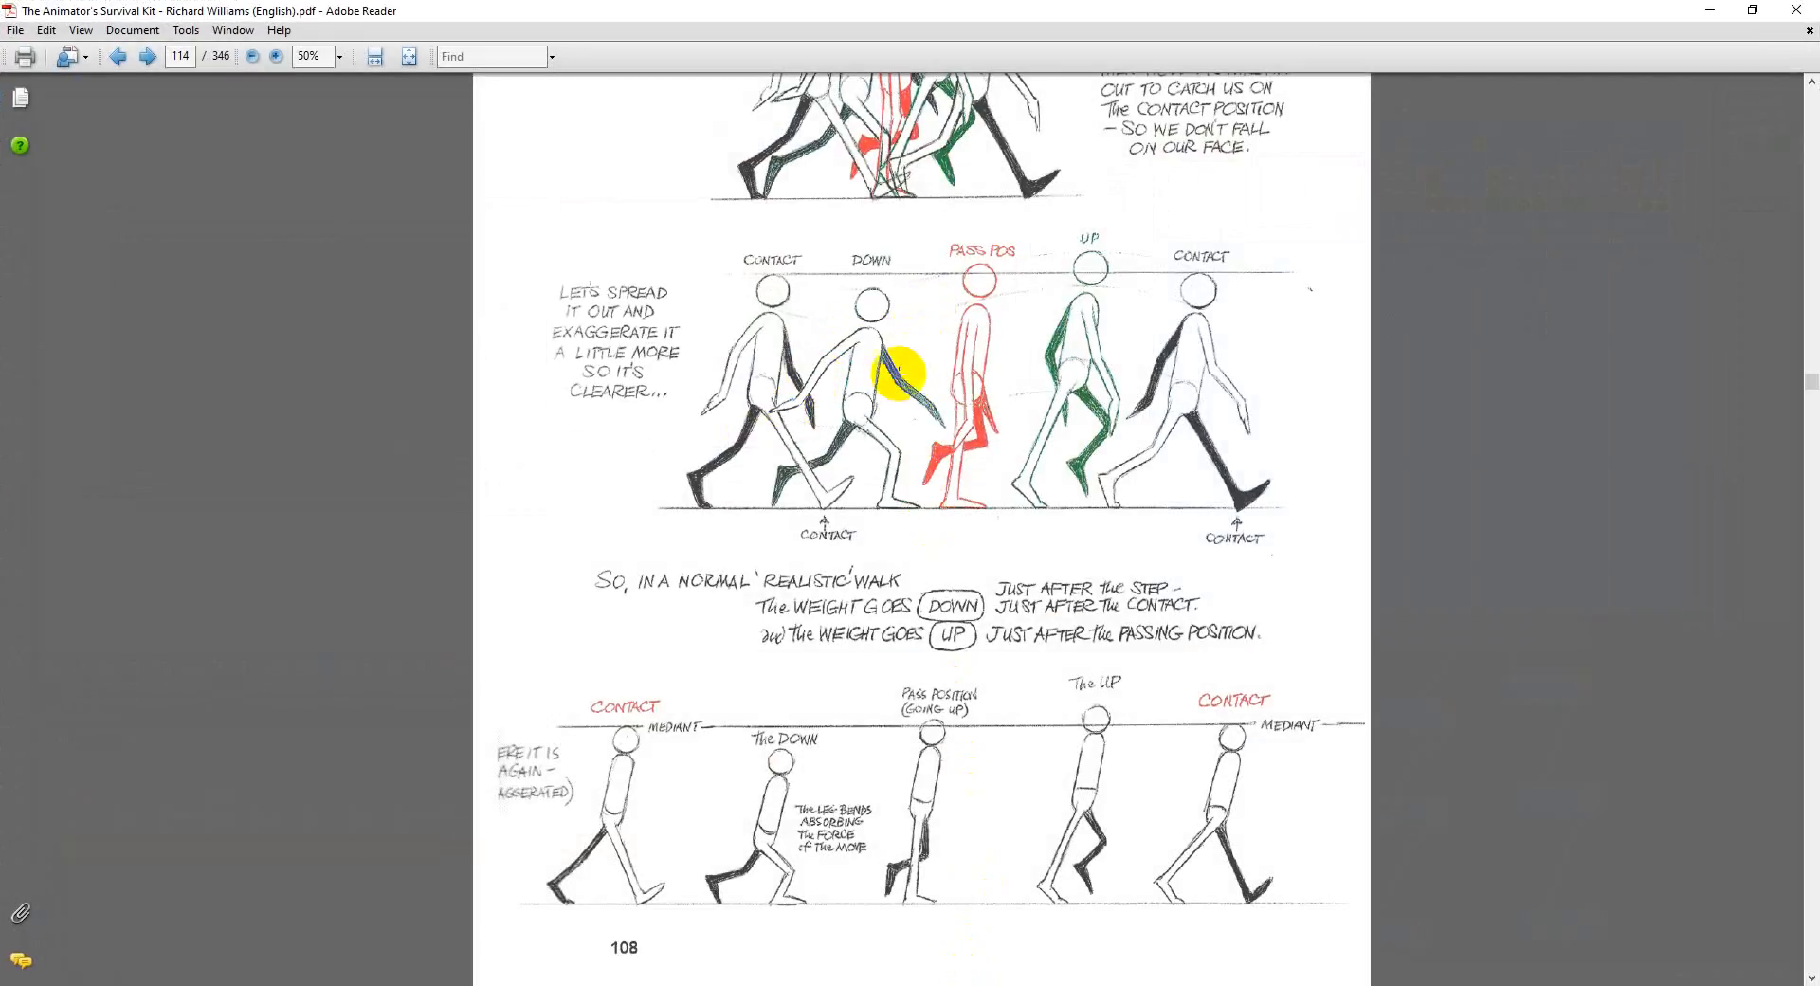
pyautogui.click(1709, 10)
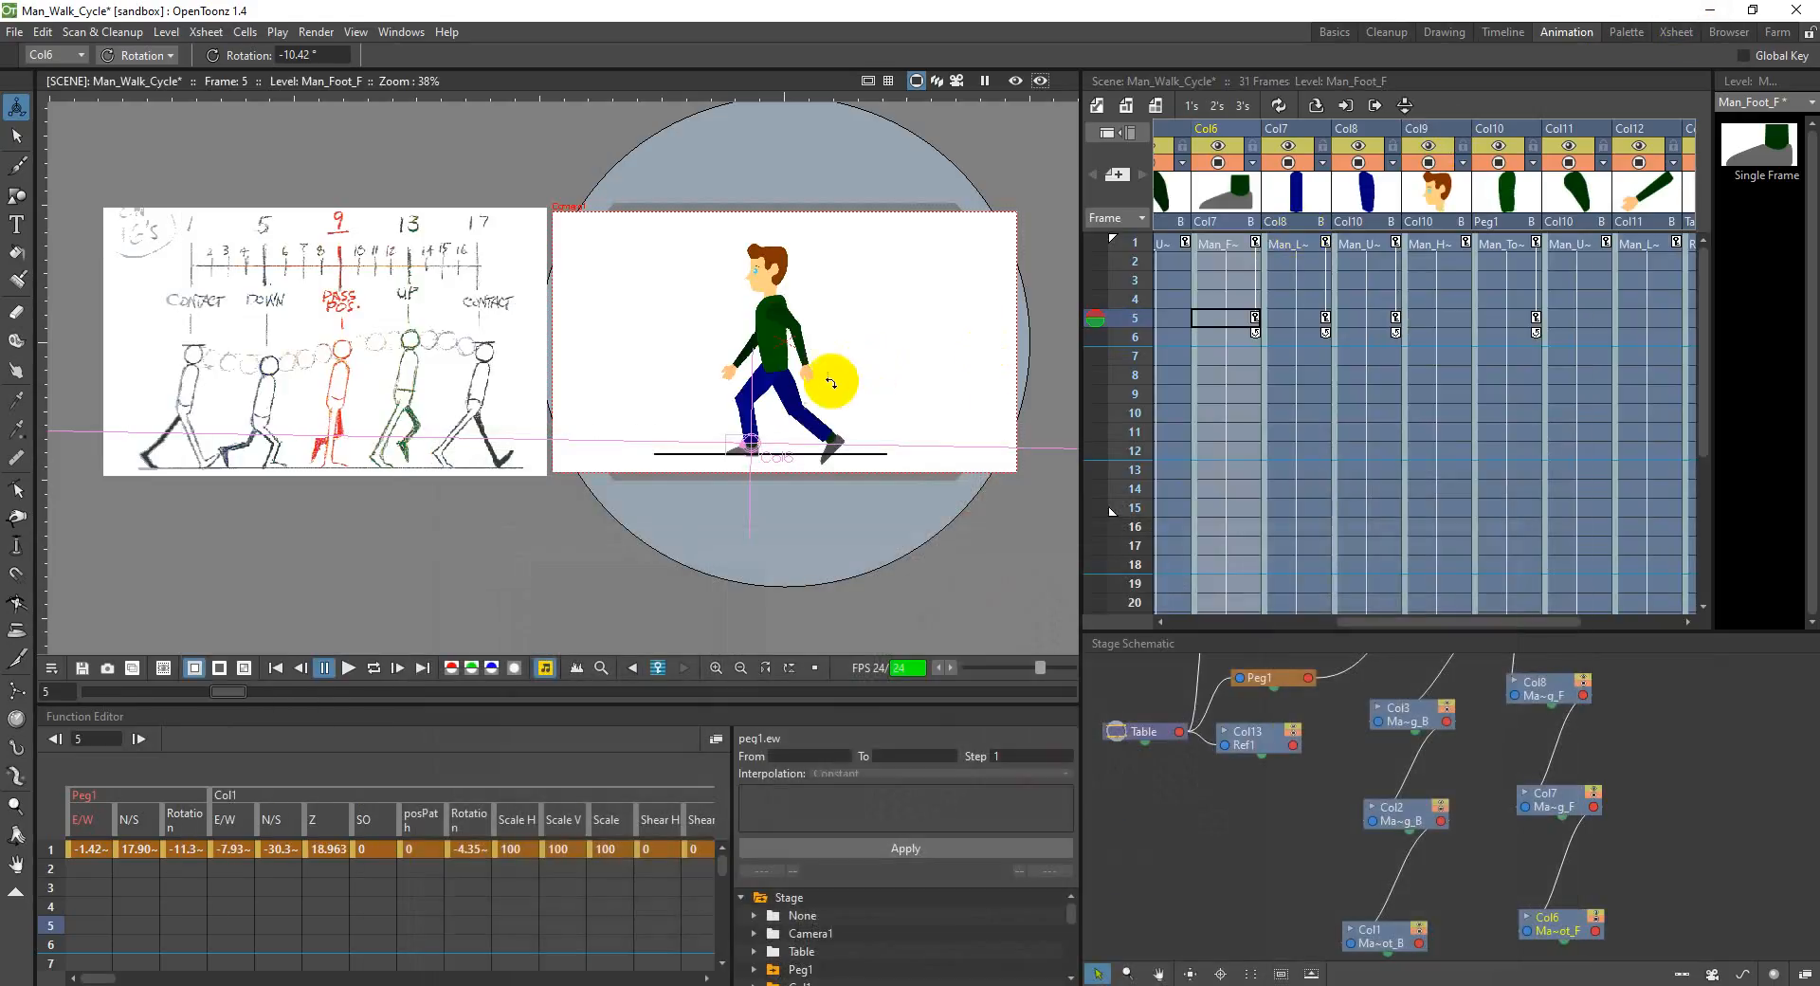
# Step: At frame 5, rotate the front upper arm in Col11 to about 42.6° and the front lower arm in Col12 to about 48.5°
pyautogui.click(1565, 141)
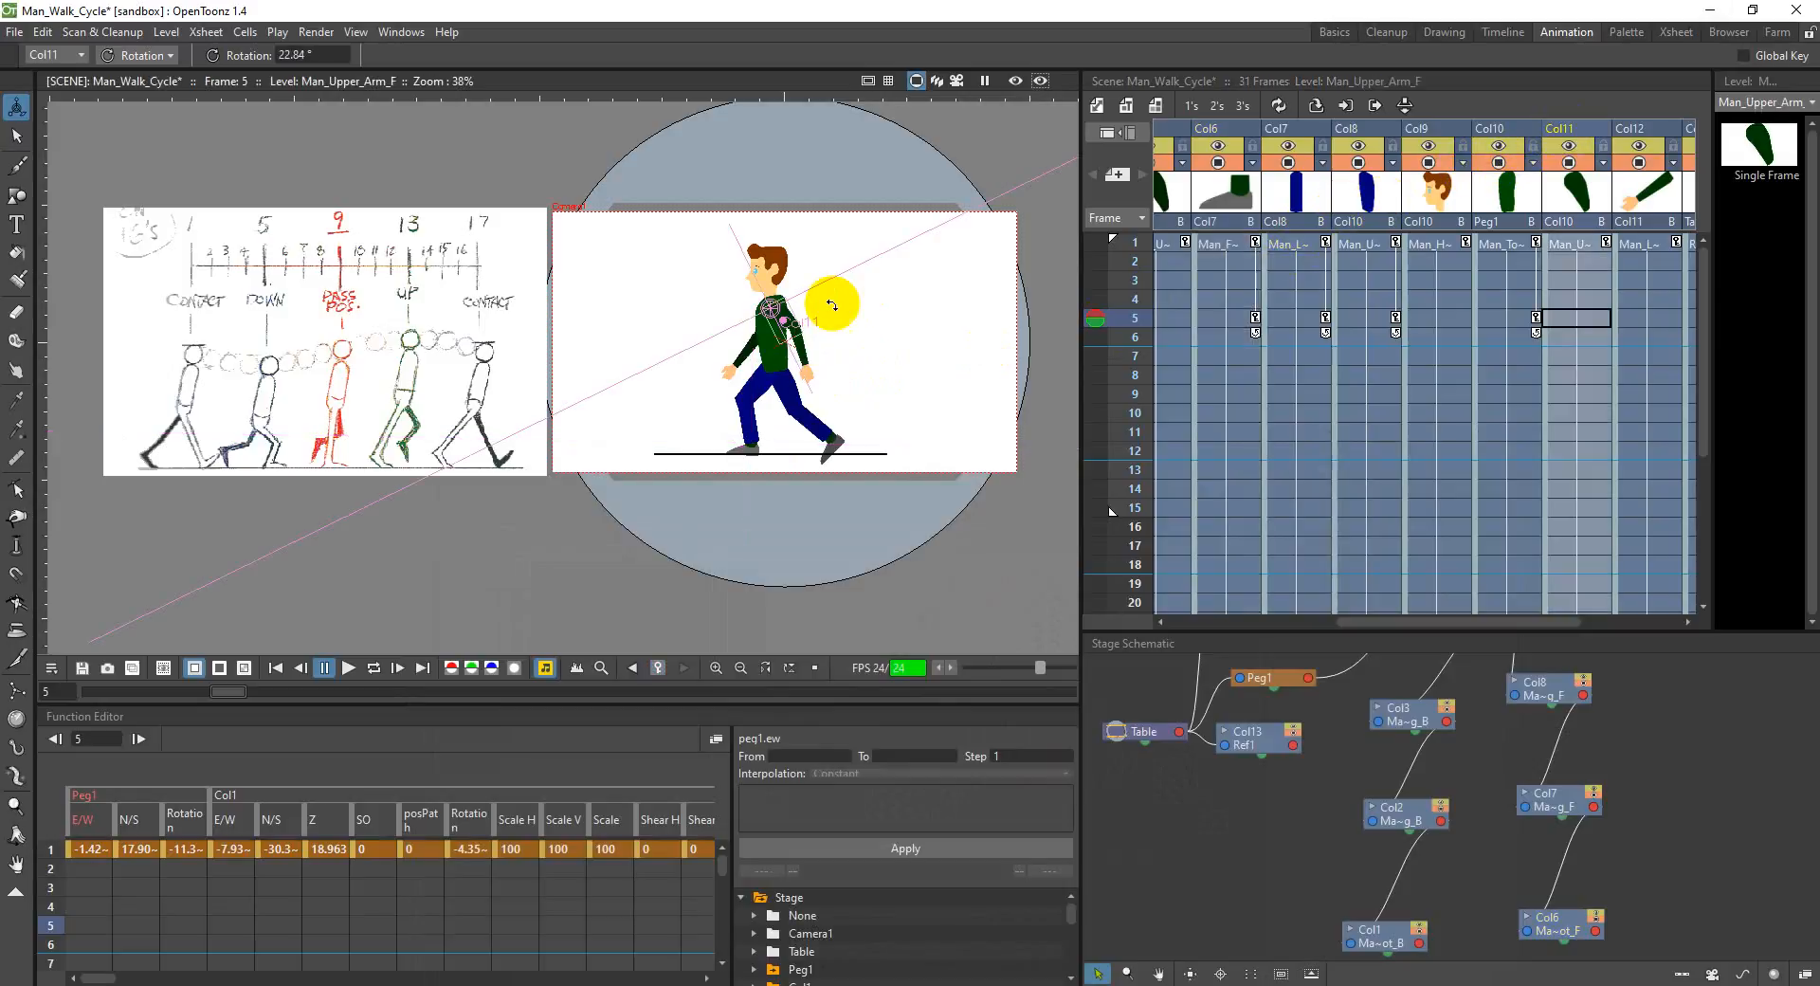
pyautogui.moveTo(789, 324); pyautogui.dragTo(792, 316)
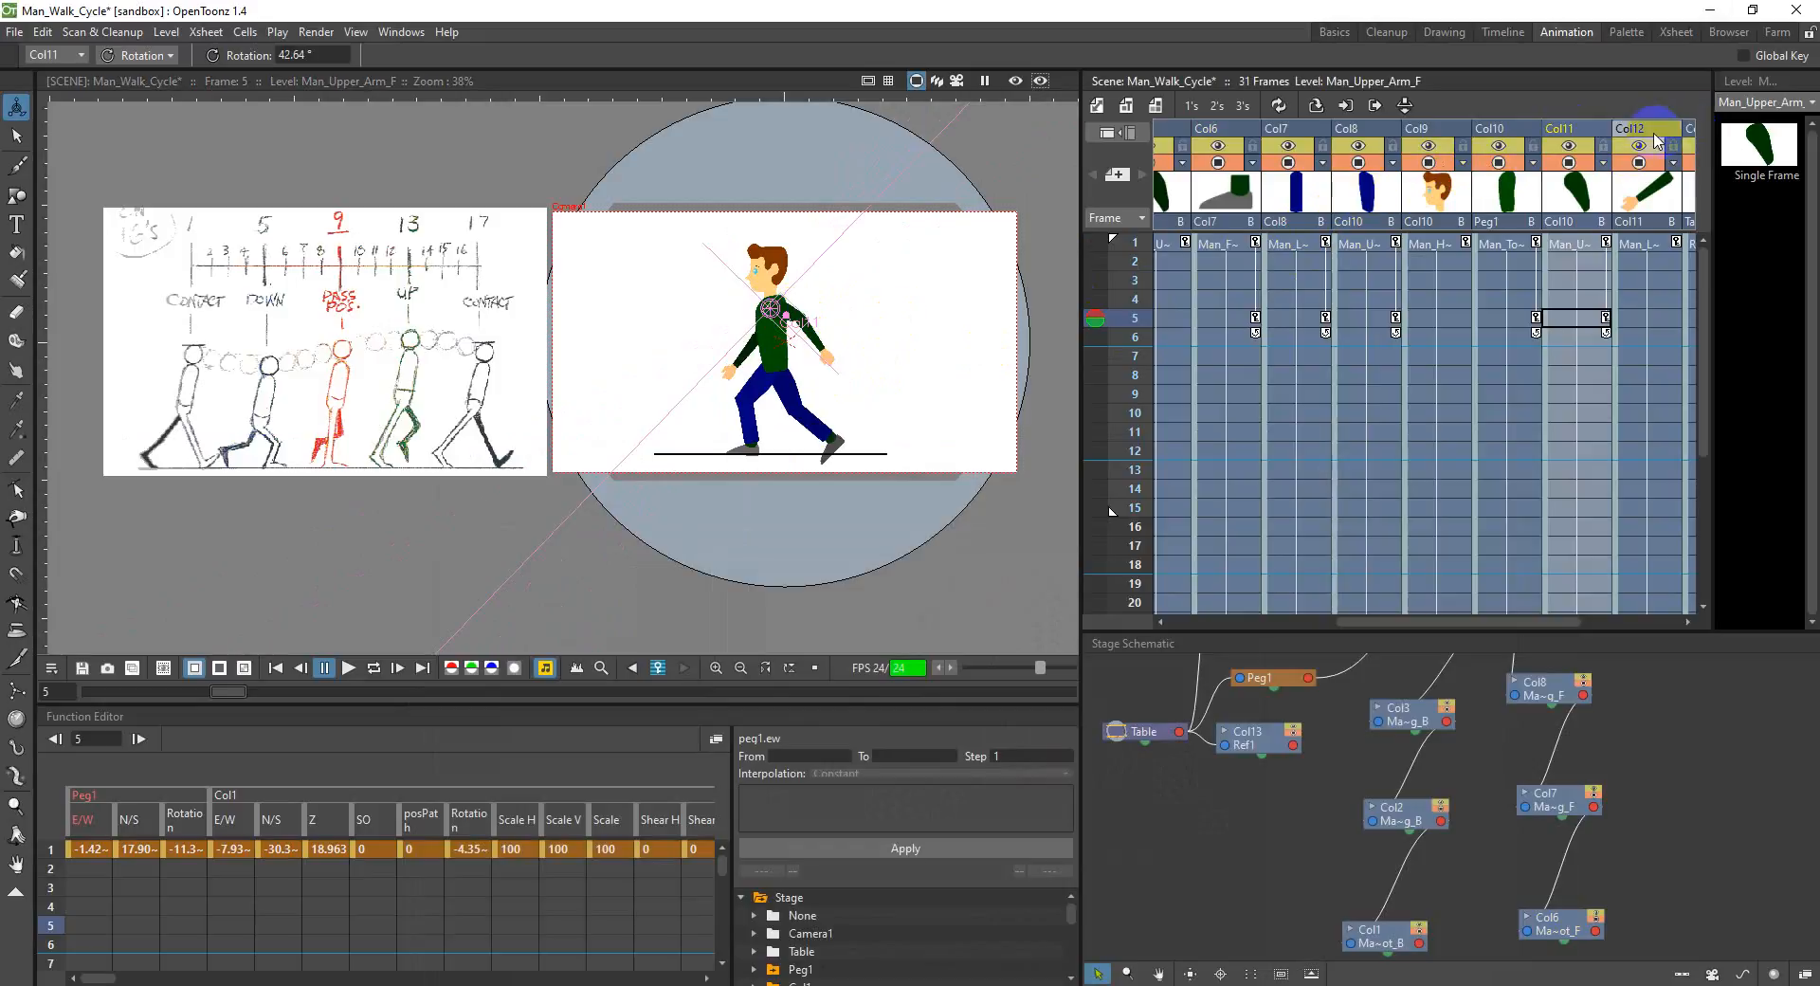
pyautogui.click(1644, 130)
pyautogui.moveTo(814, 352); pyautogui.dragTo(831, 358)
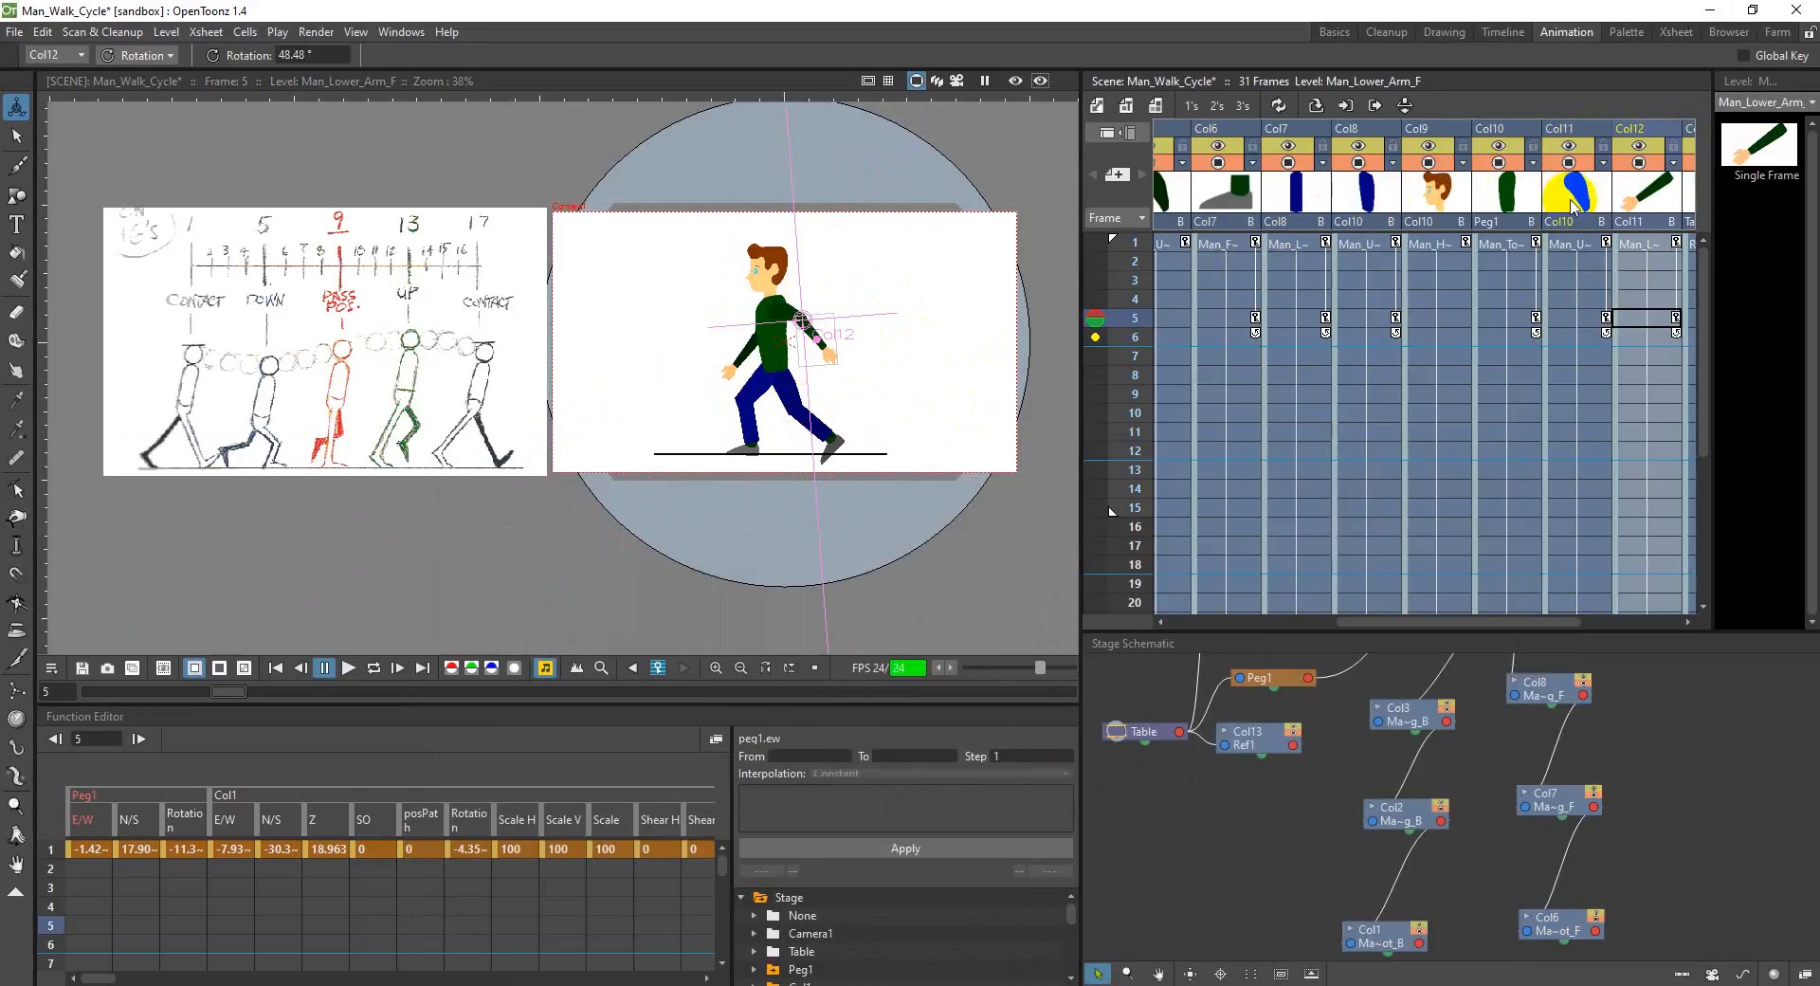
# Step: Rotate the back upper arm in Col5 at frame 5 to about -65.9°
pyautogui.moveTo(1485, 624); pyautogui.dragTo(1410, 633)
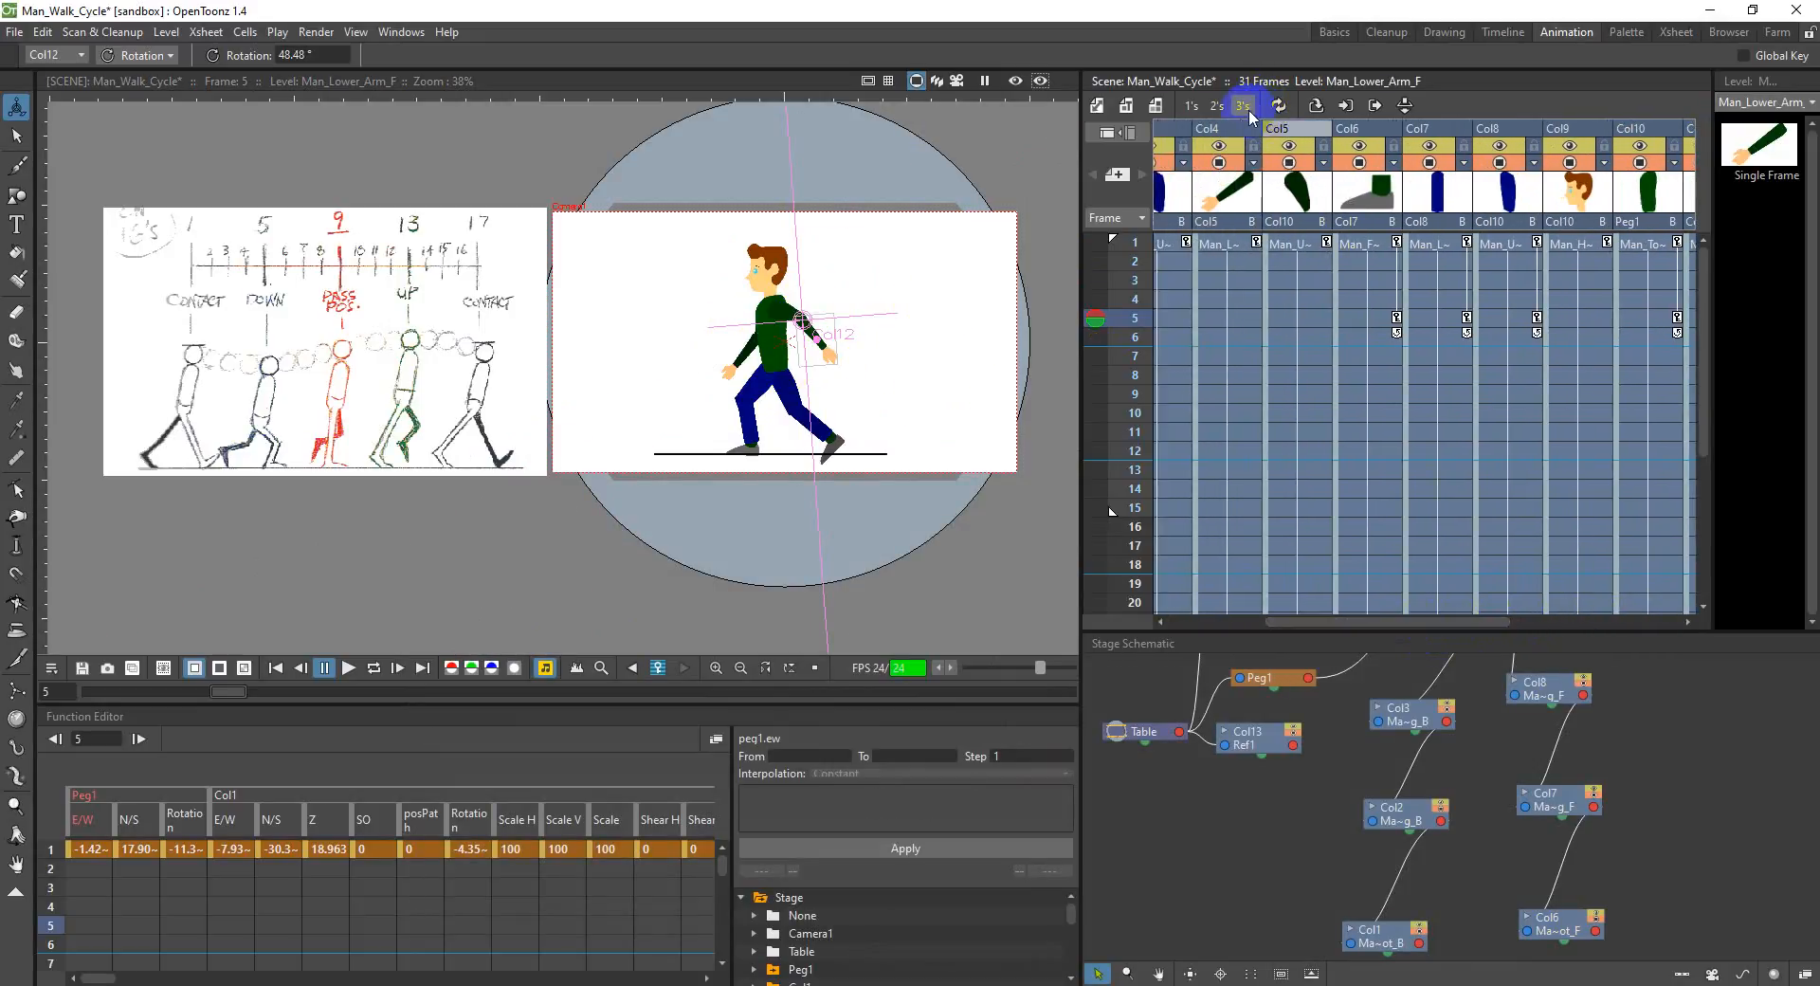
pyautogui.click(1284, 131)
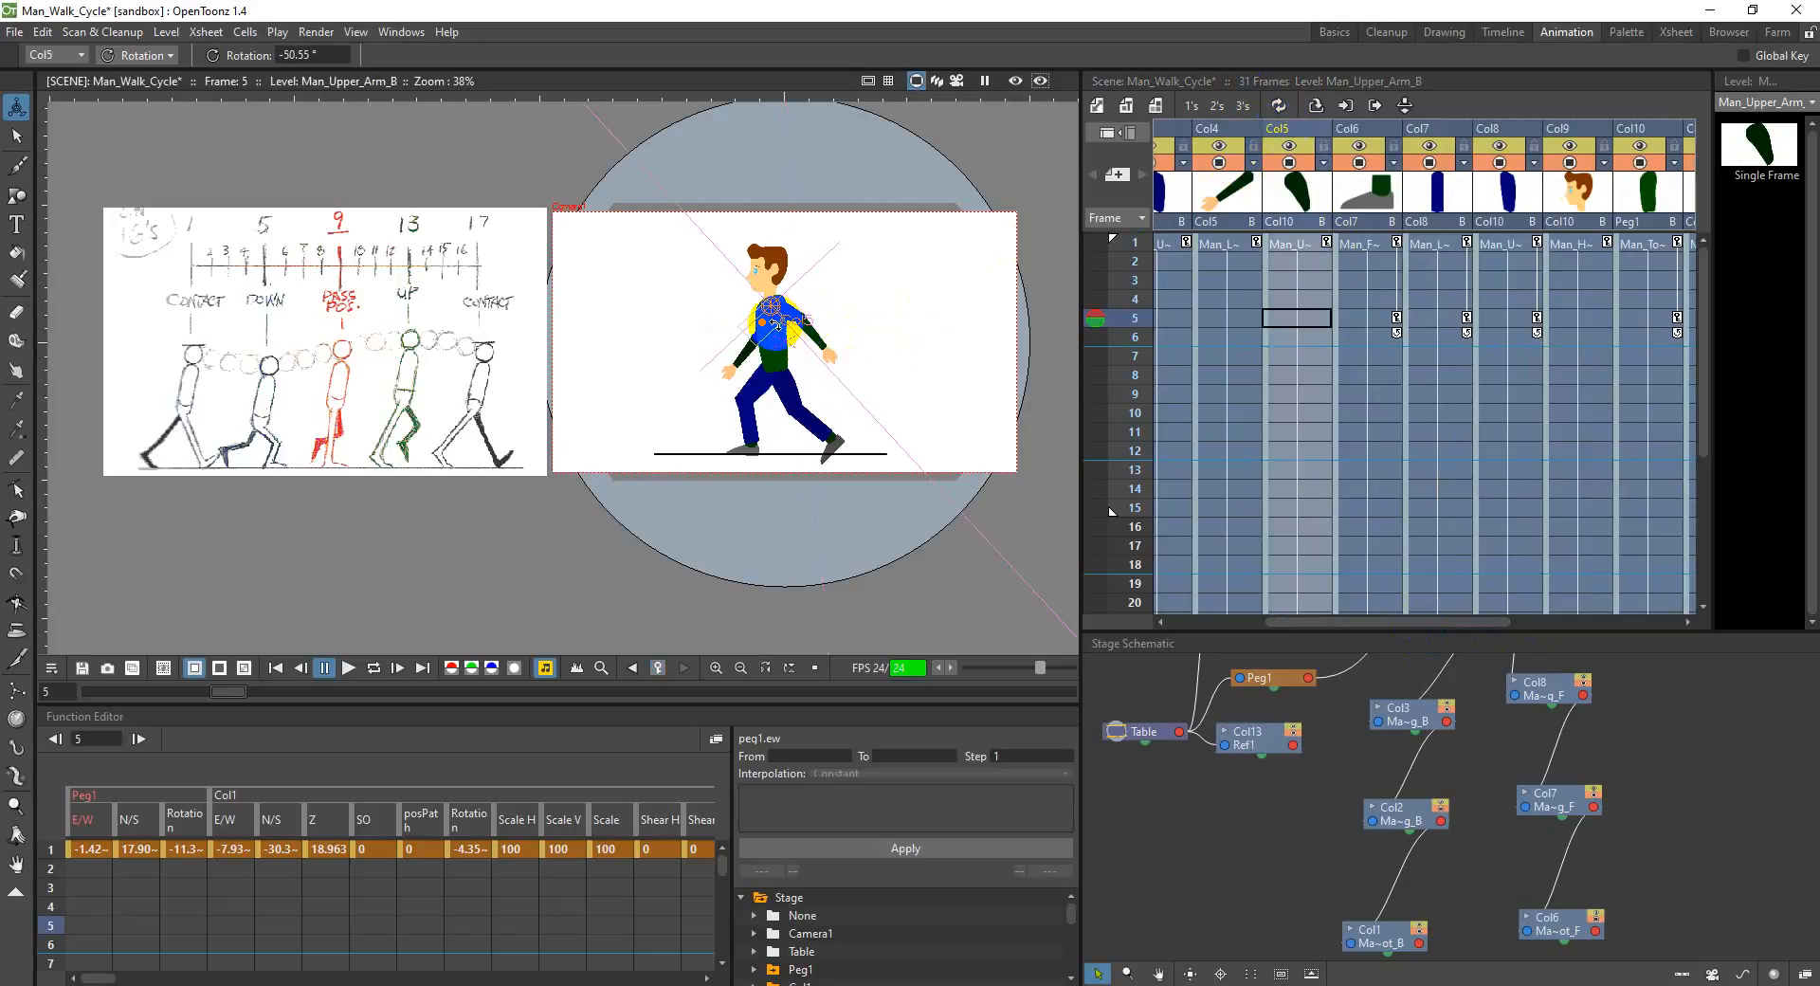
pyautogui.moveTo(770, 324); pyautogui.dragTo(728, 358)
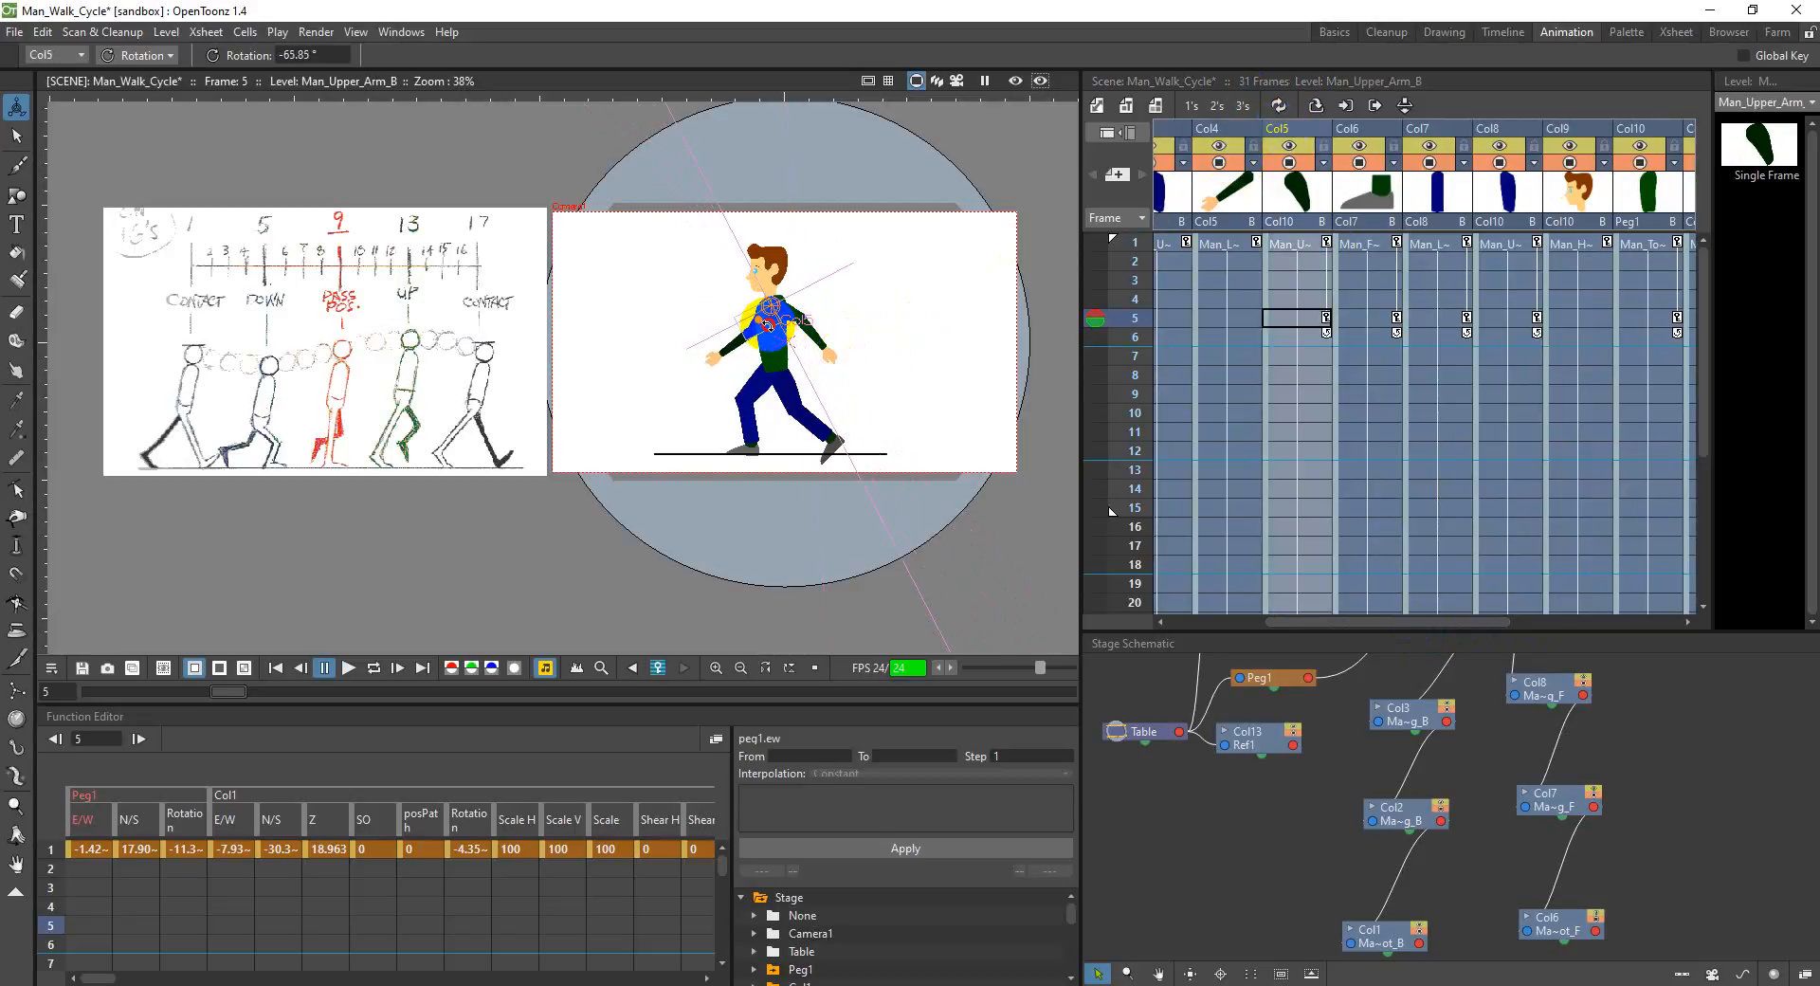
# Step: Rotate the back upper leg in Col3 at frame 5 to about 368.9°
pyautogui.click(1236, 129)
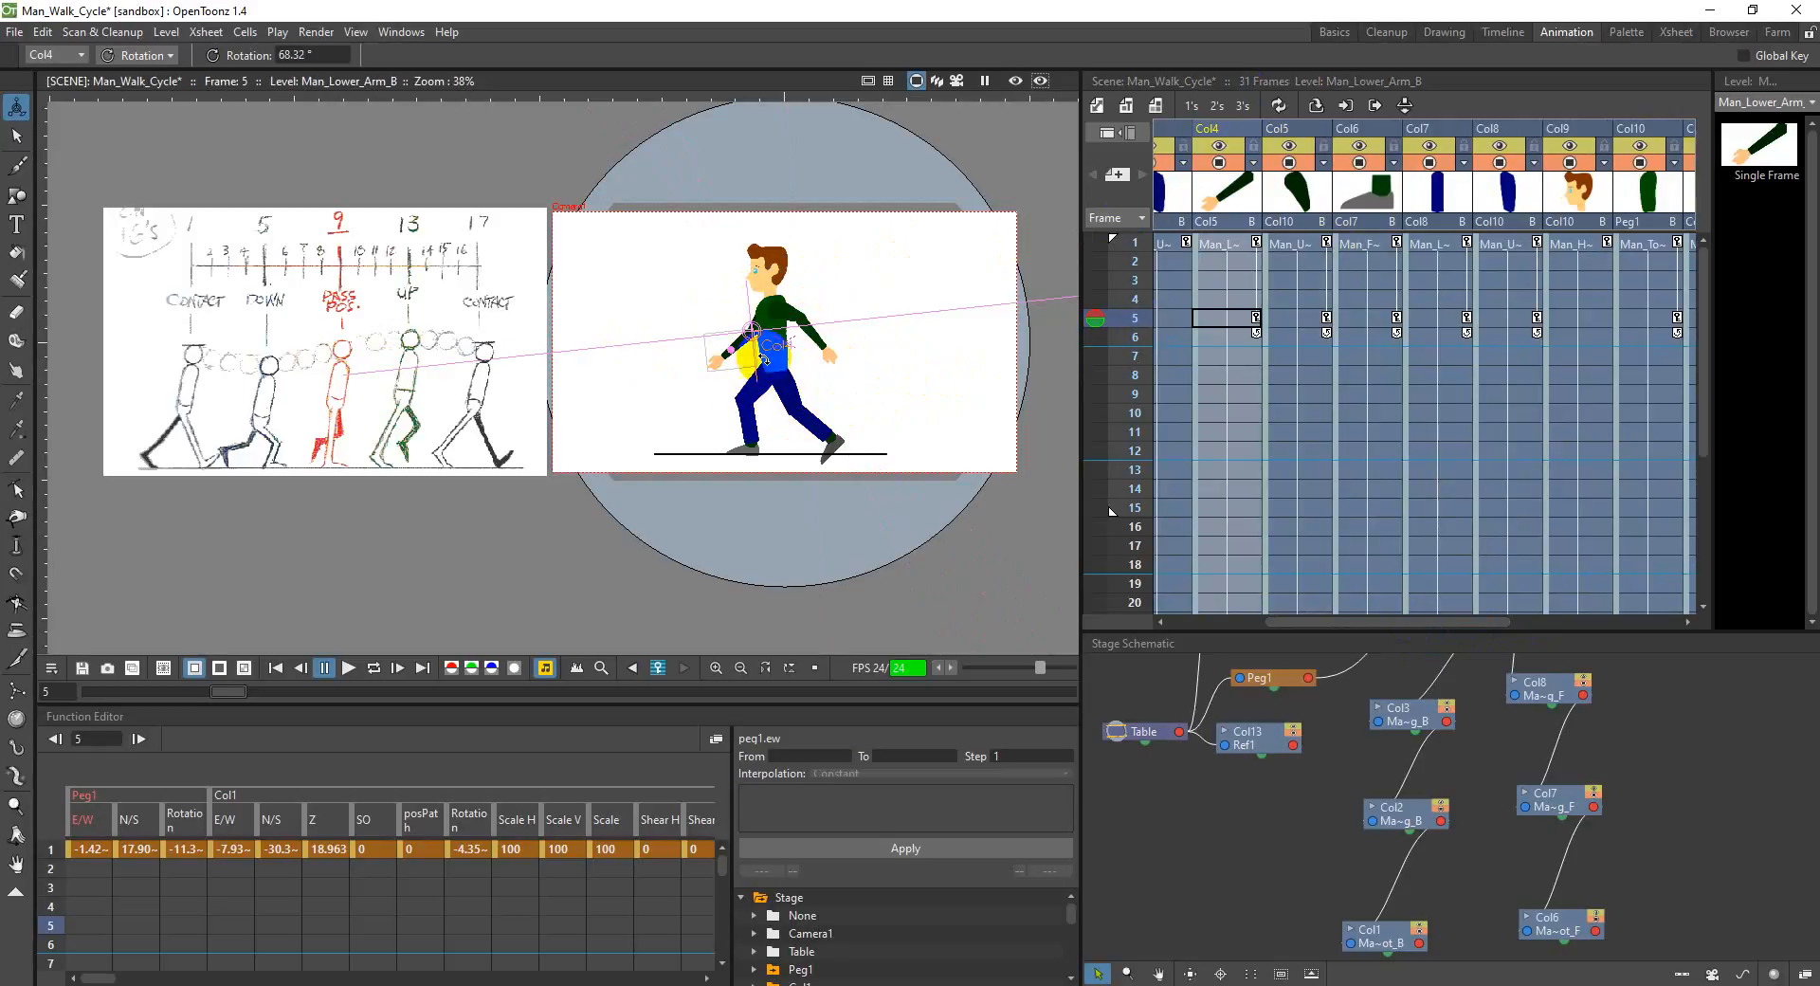
pyautogui.moveTo(1435, 622); pyautogui.dragTo(1365, 628)
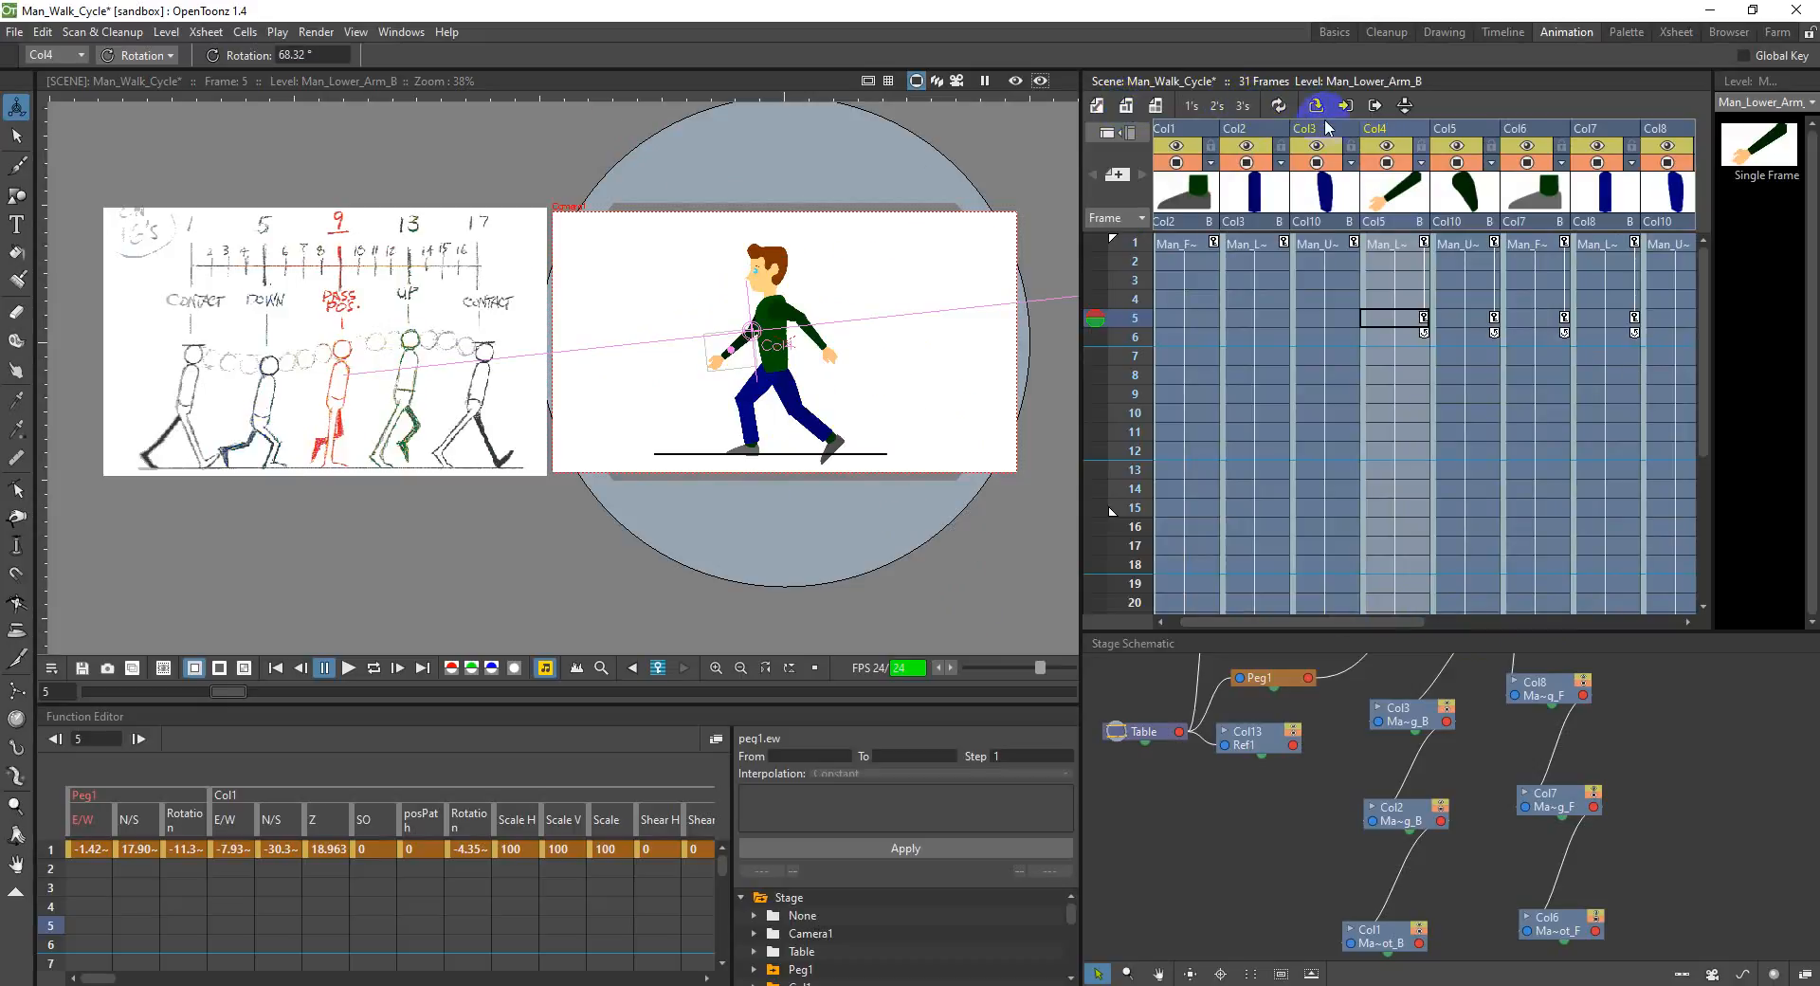
pyautogui.click(1327, 133)
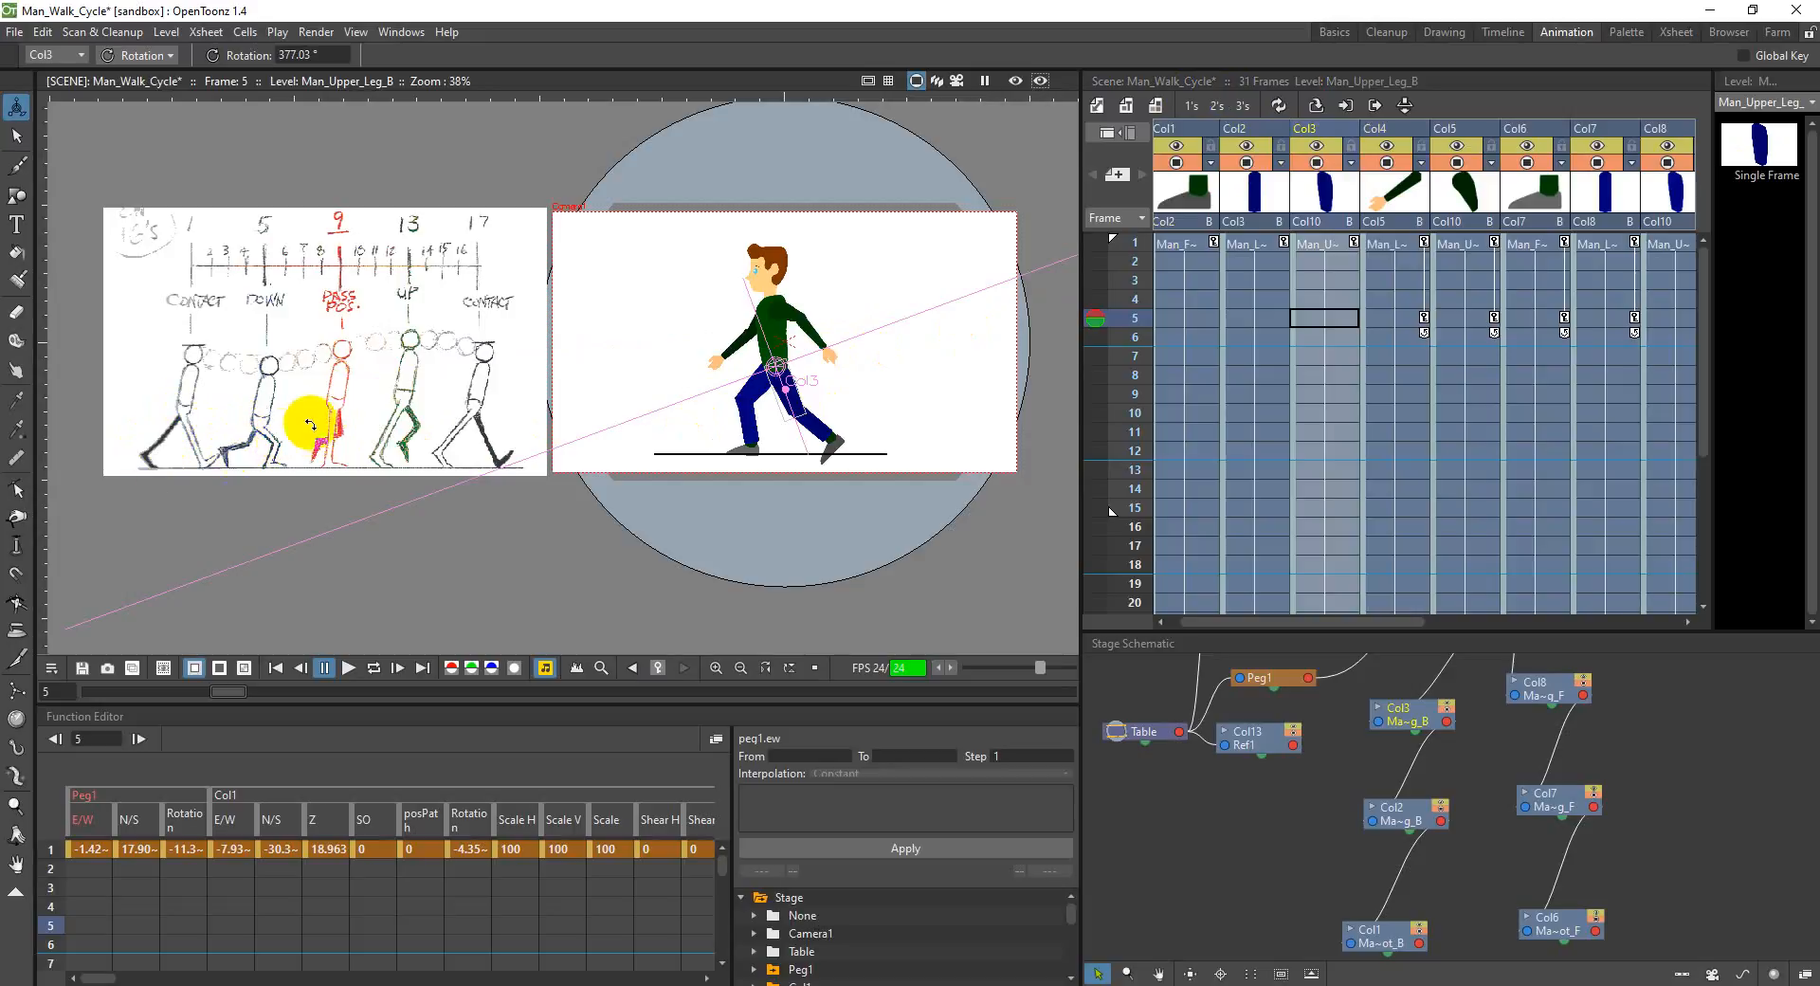
pyautogui.moveTo(799, 422); pyautogui.dragTo(790, 402)
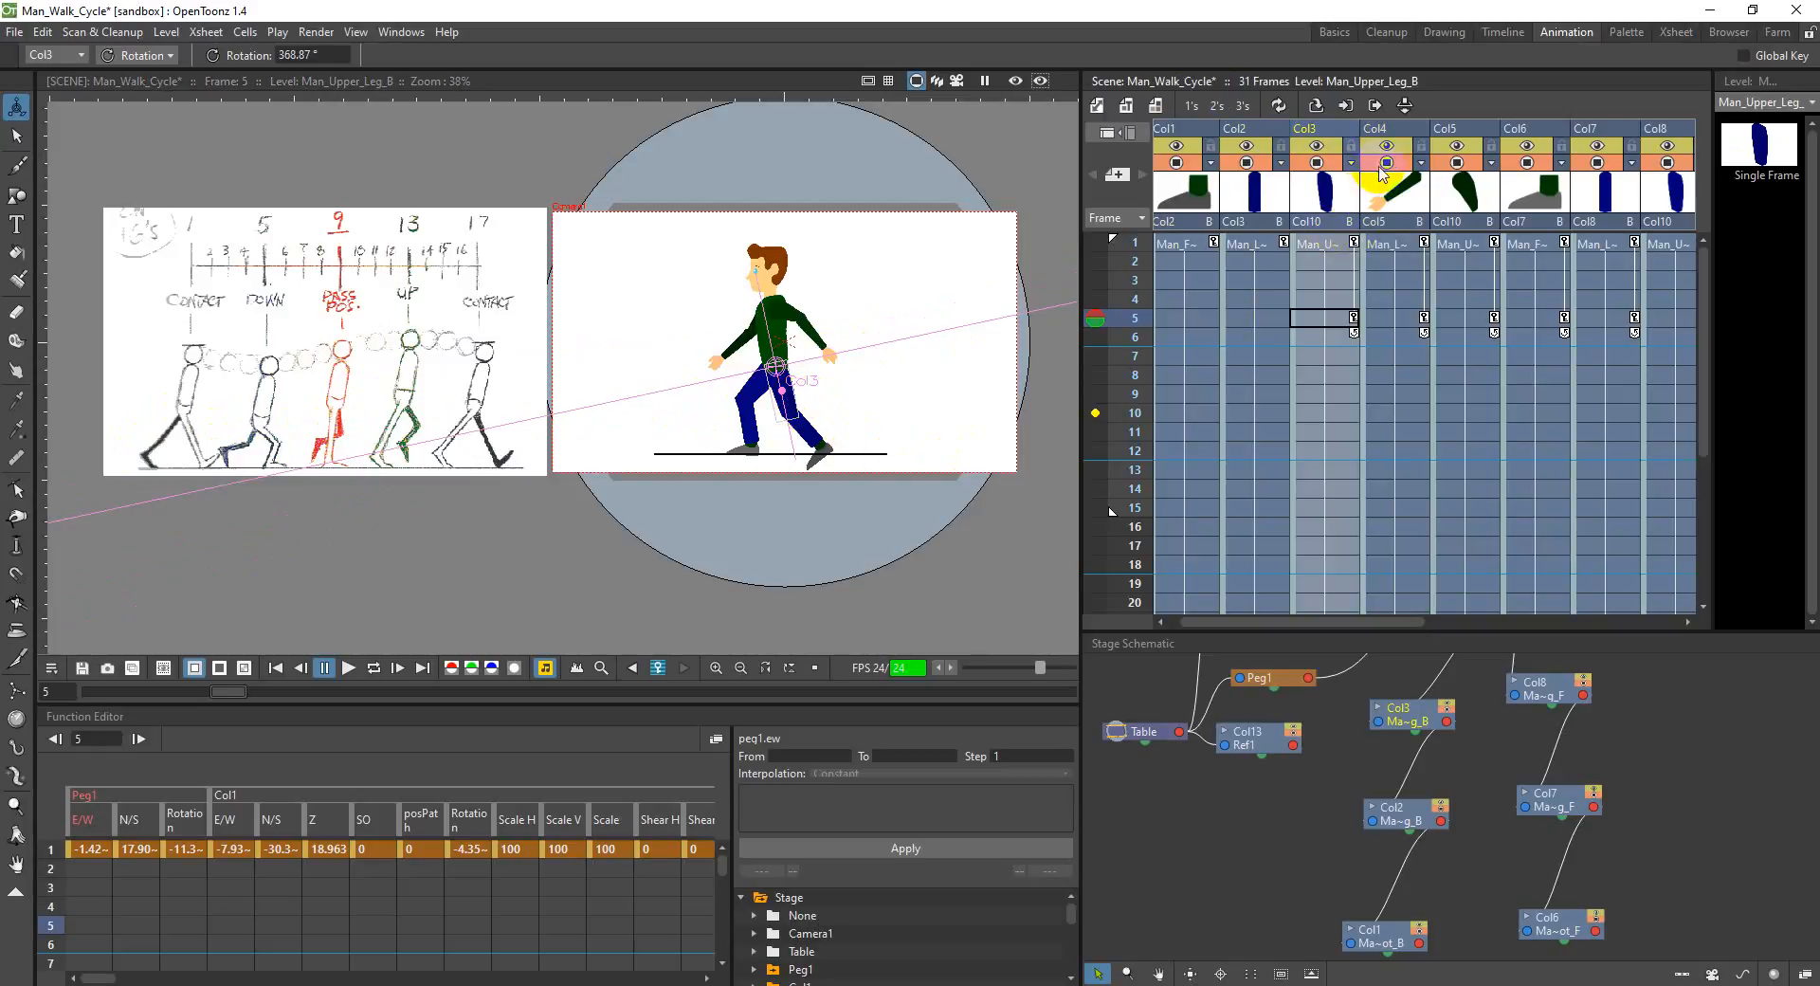
# Step: Rotate the back lower leg in Col2 at frame 5 to about 55.9°
pyautogui.click(1243, 130)
pyautogui.moveTo(812, 439); pyautogui.dragTo(827, 428)
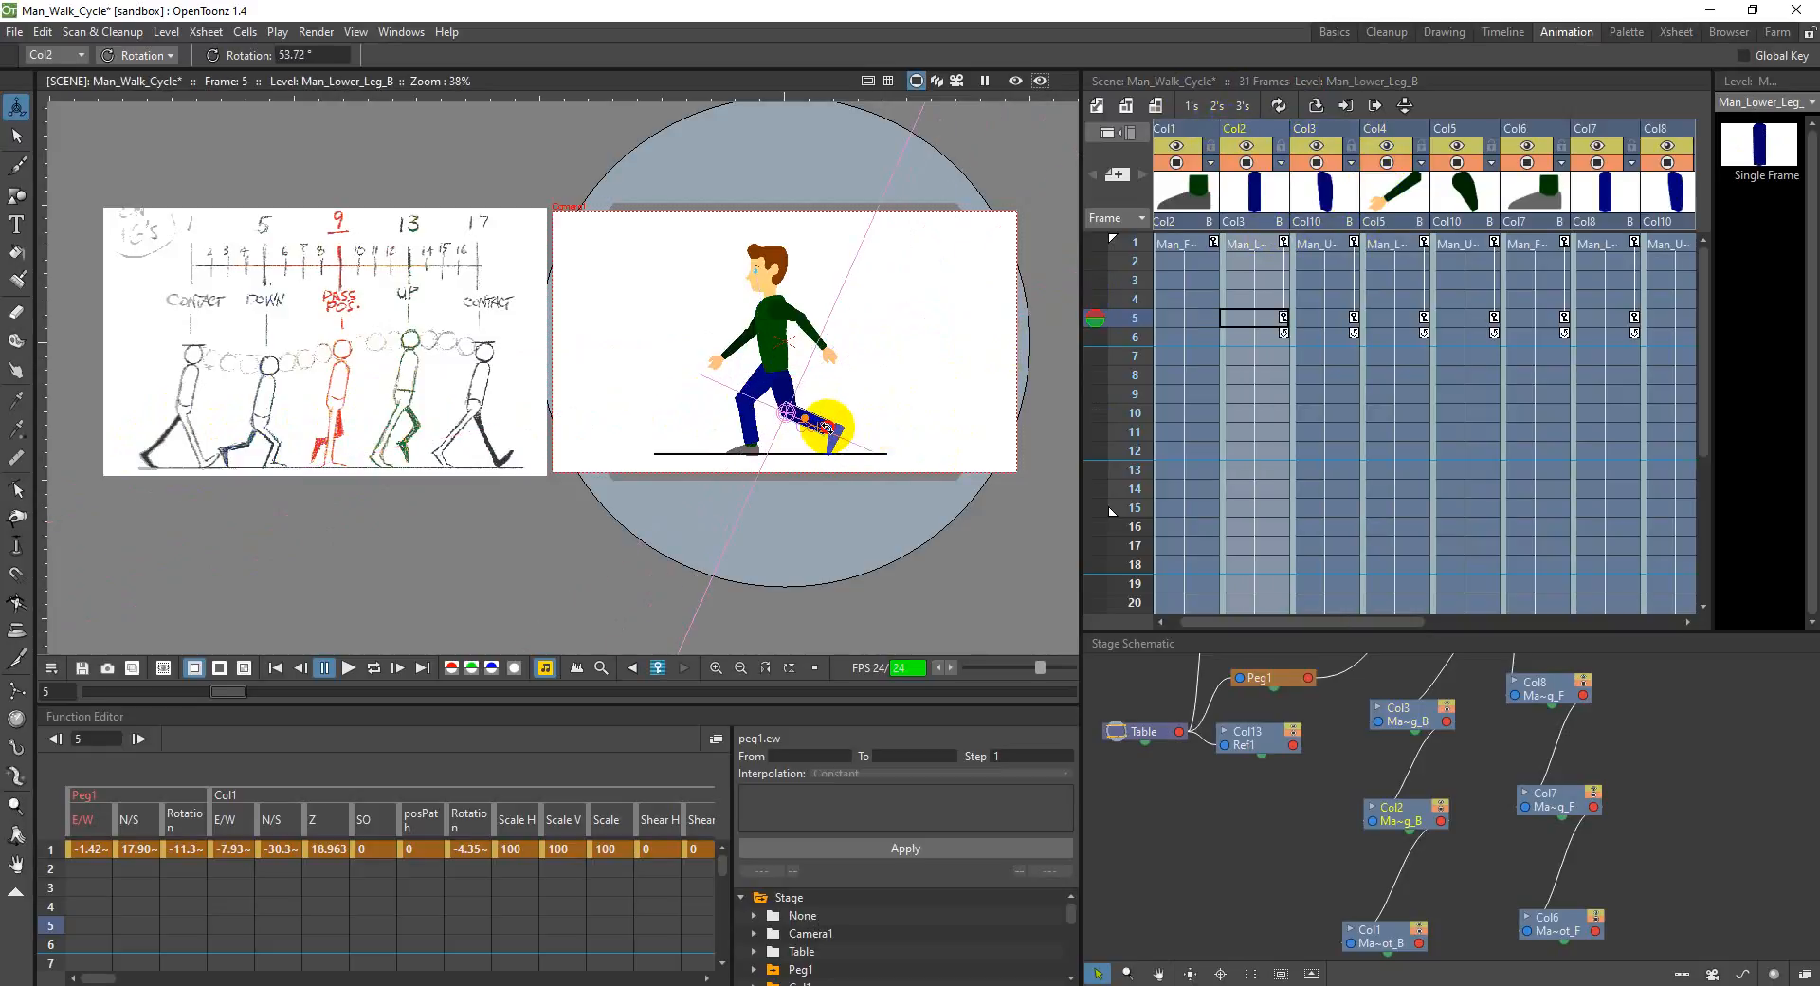
pyautogui.moveTo(826, 427); pyautogui.dragTo(830, 427)
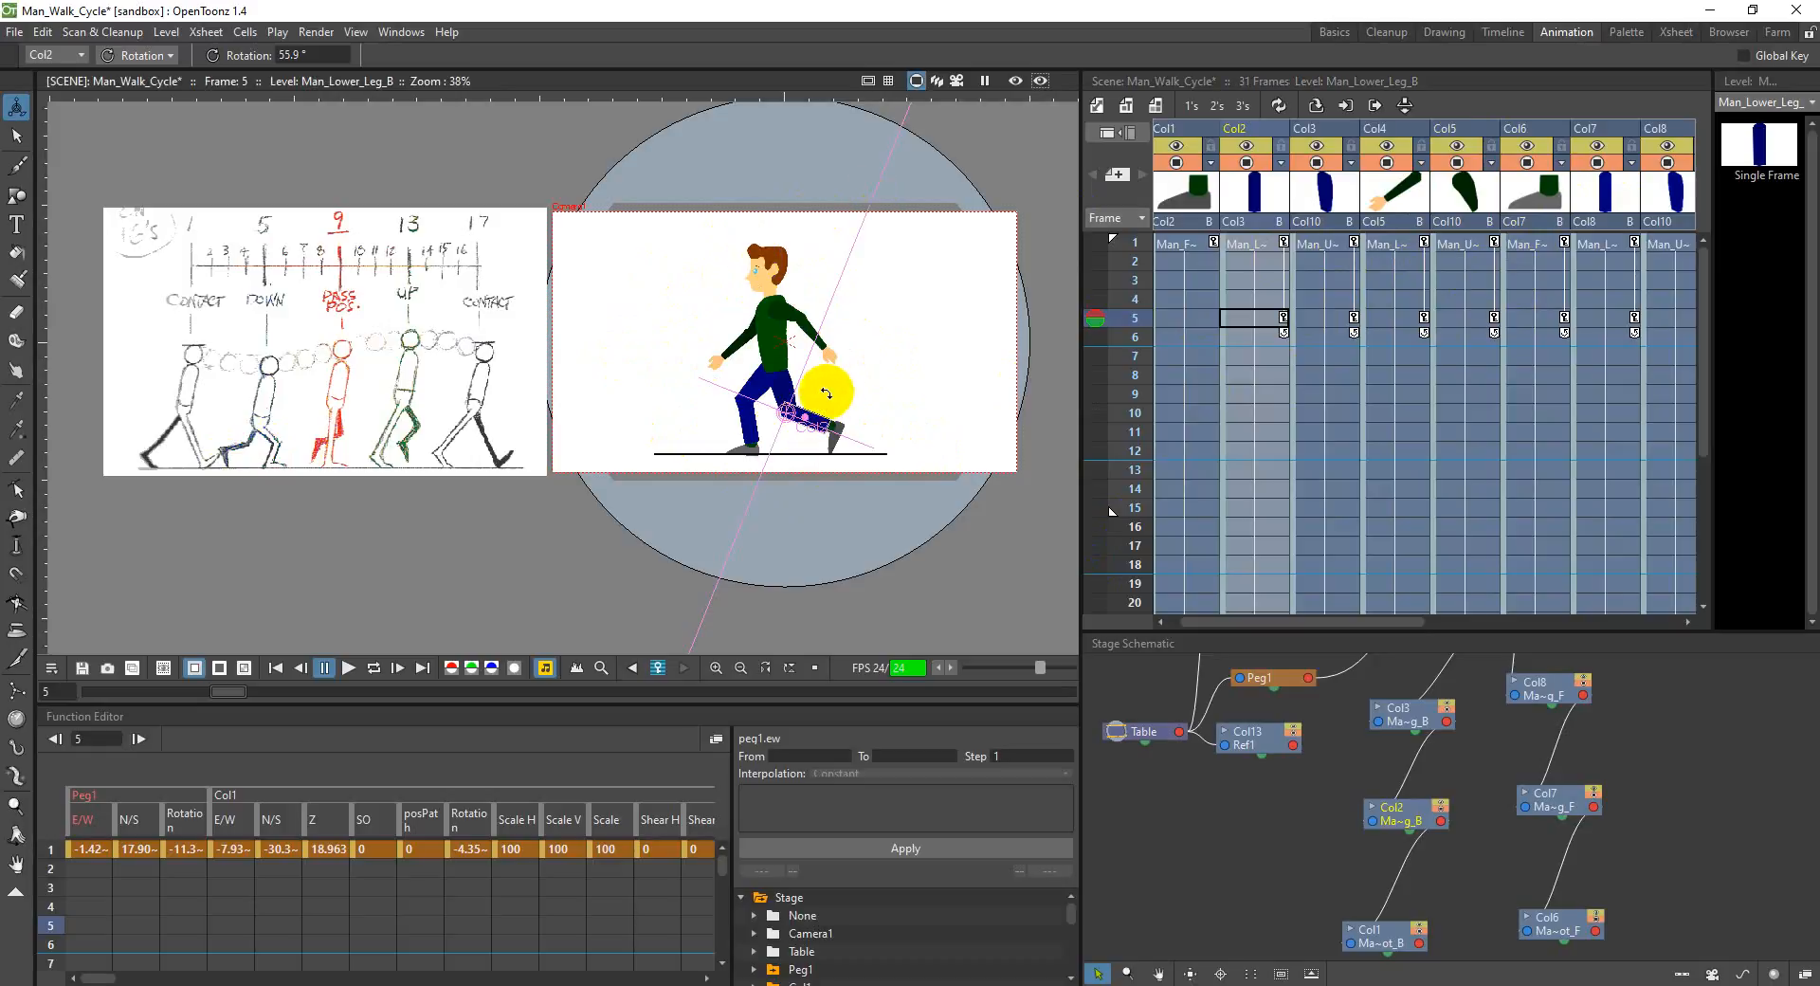
# Step: Activate the onion skin for the four frames before frame 5 and inspect the back leg's ghosts closely
pyautogui.rightClick(884, 356)
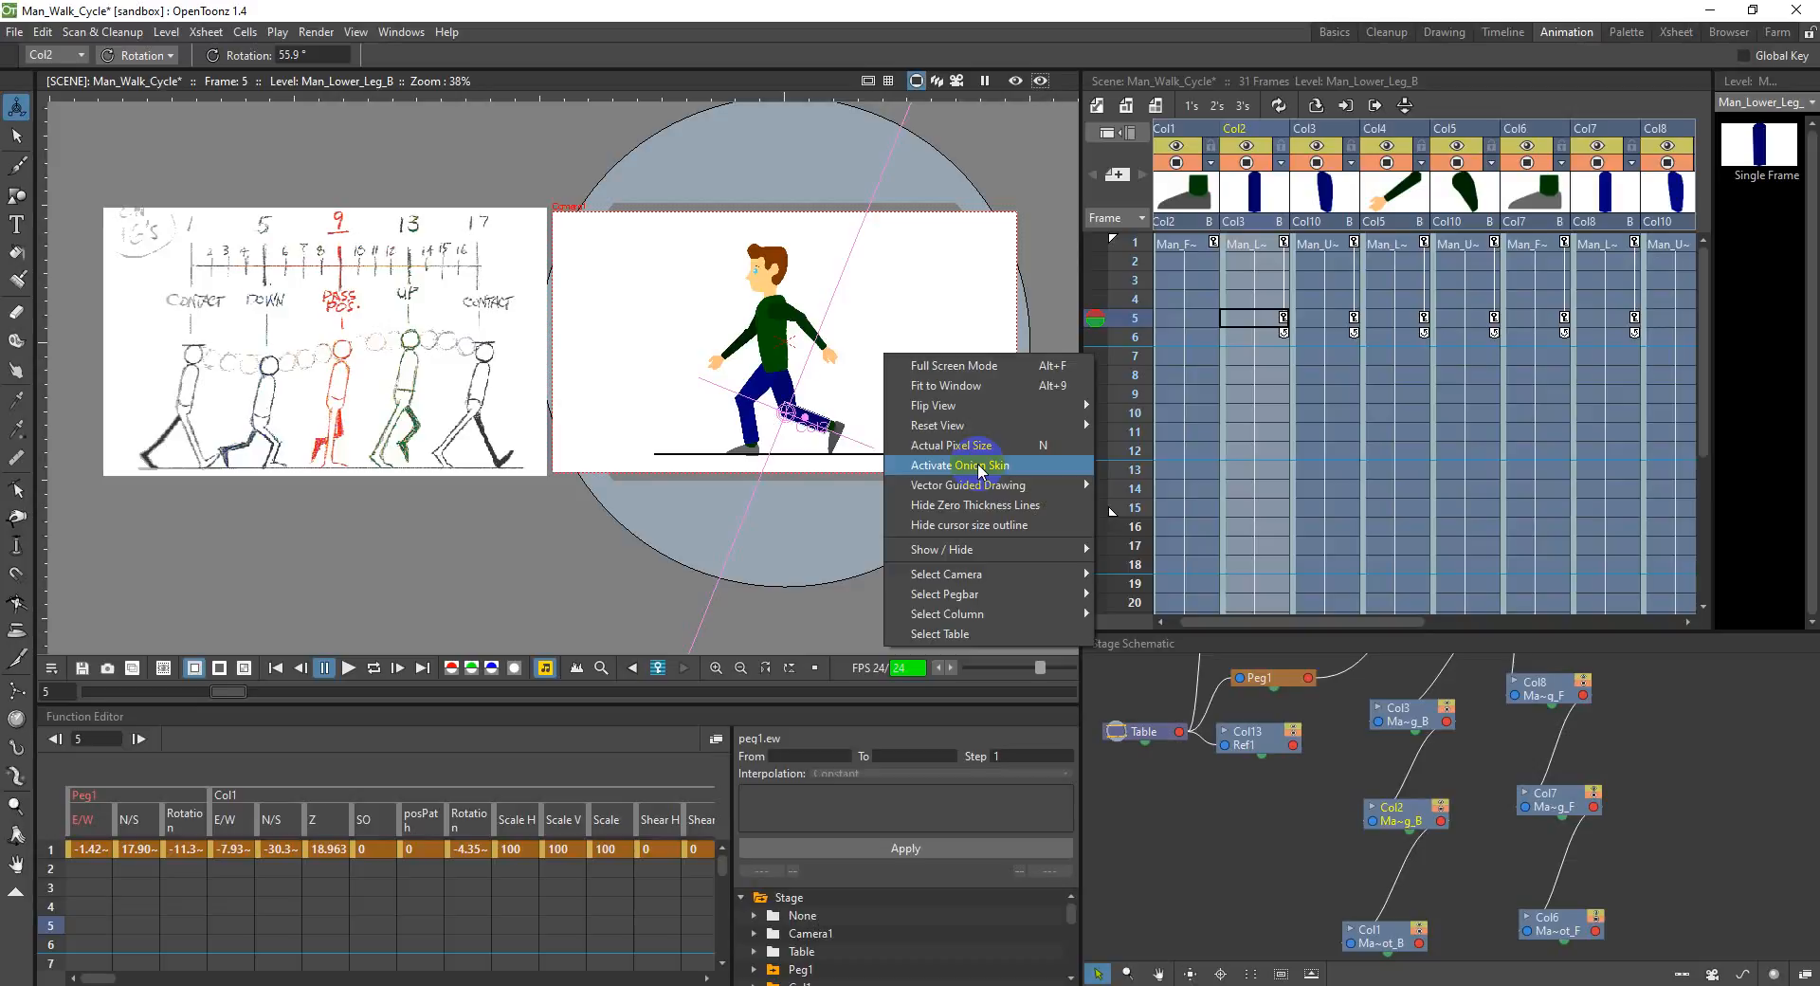
pyautogui.click(975, 464)
pyautogui.click(1095, 263)
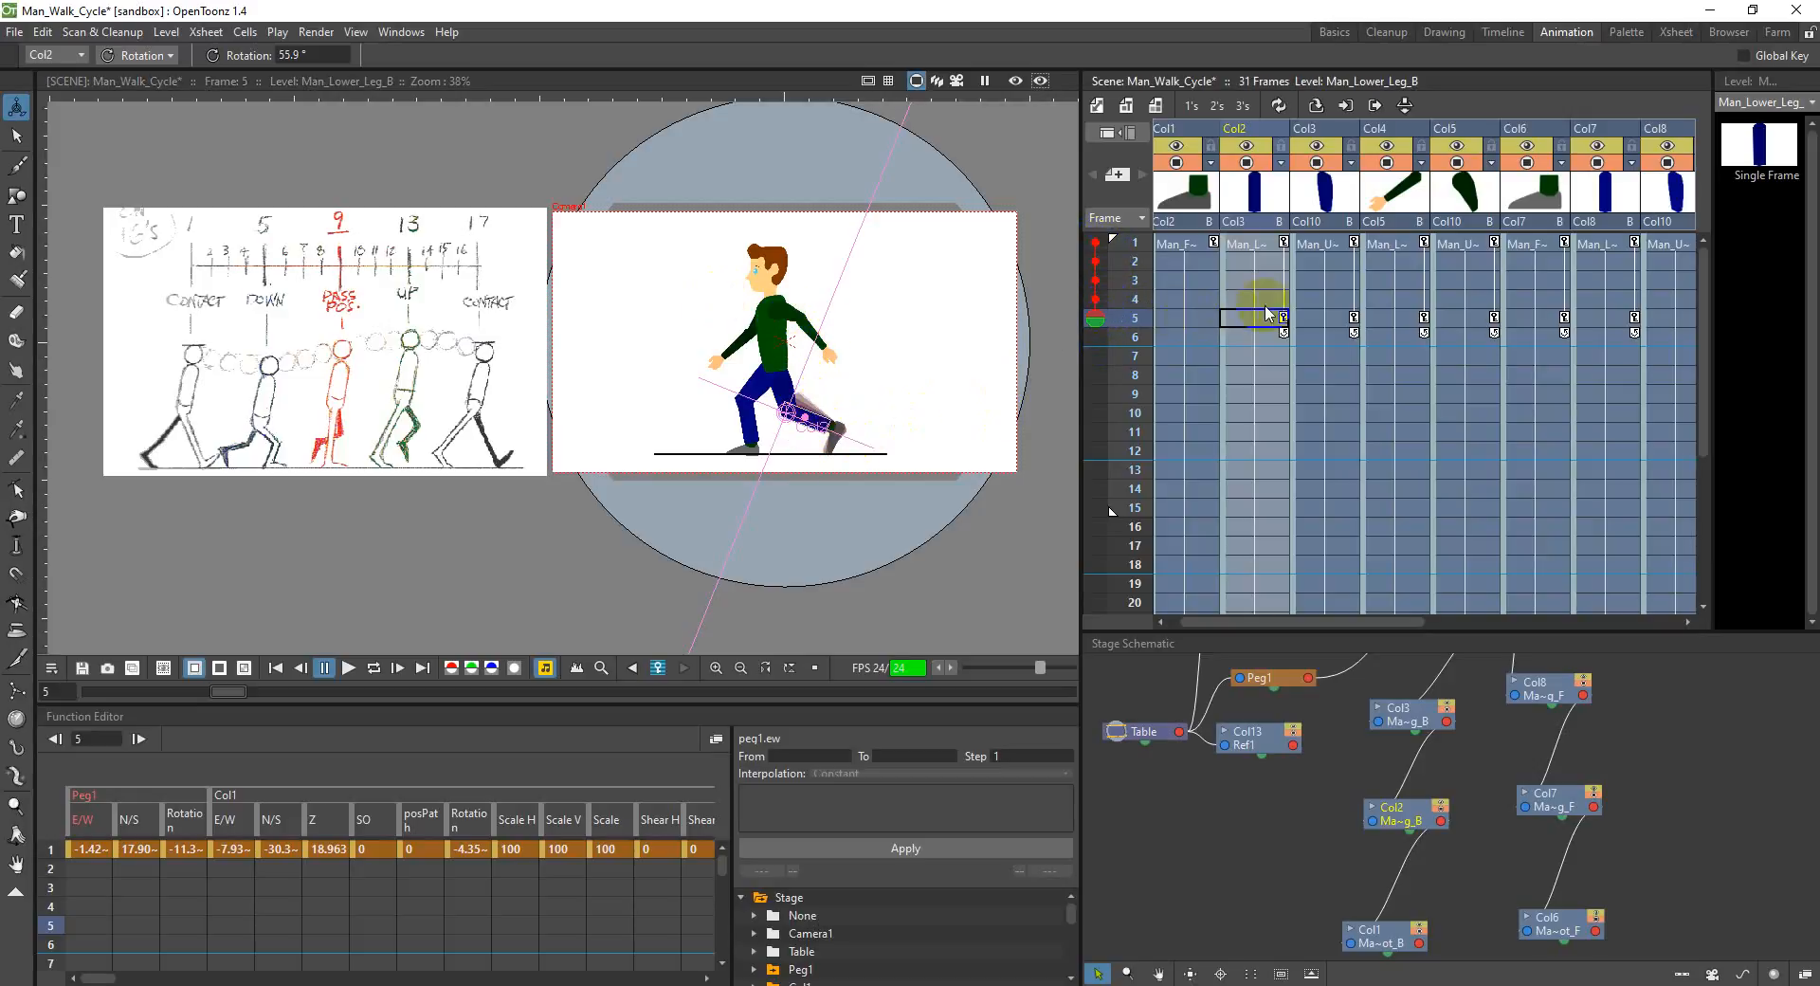
pyautogui.scroll(6, 792, 417)
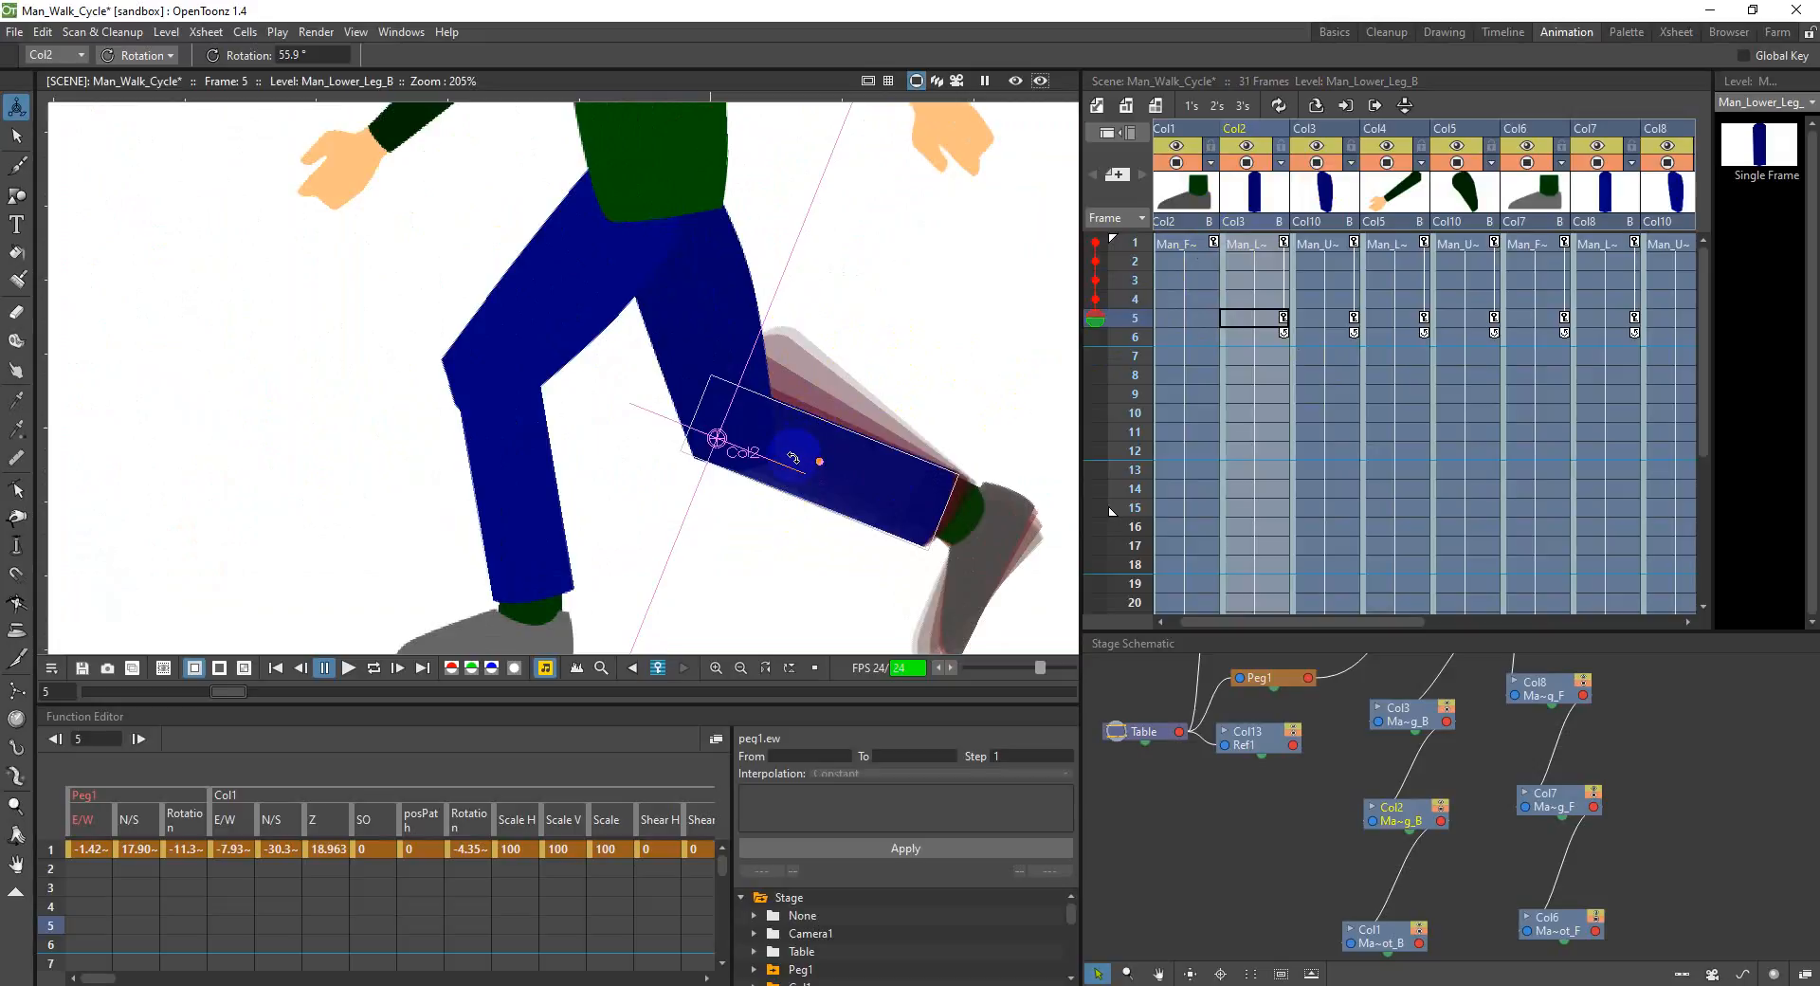
pyautogui.scroll(-5, 794, 458)
# Step: Select the frame 5 cells from Col1 through Col12 to review the pose's keyframes across all body parts
pyautogui.click(1188, 318)
pyautogui.moveTo(1369, 621); pyautogui.dragTo(1619, 614)
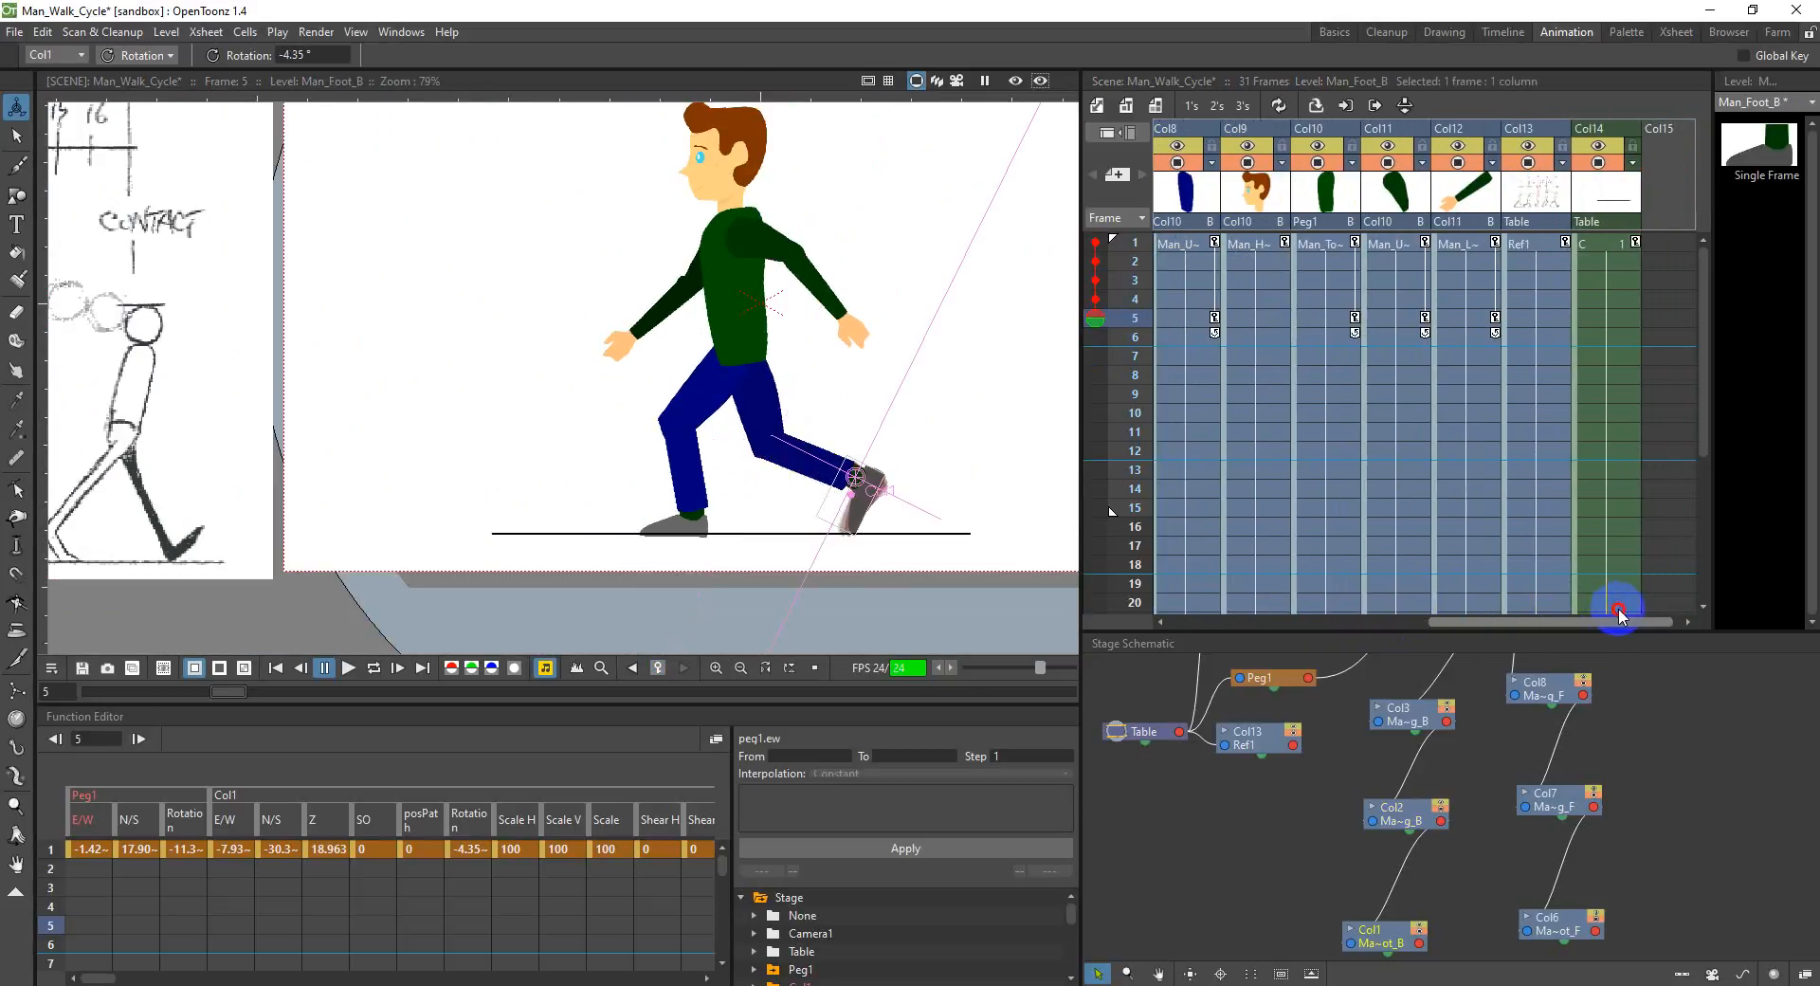
pyautogui.keyDown('shift'); pyautogui.click(1478, 323); pyautogui.keyUp('shift')
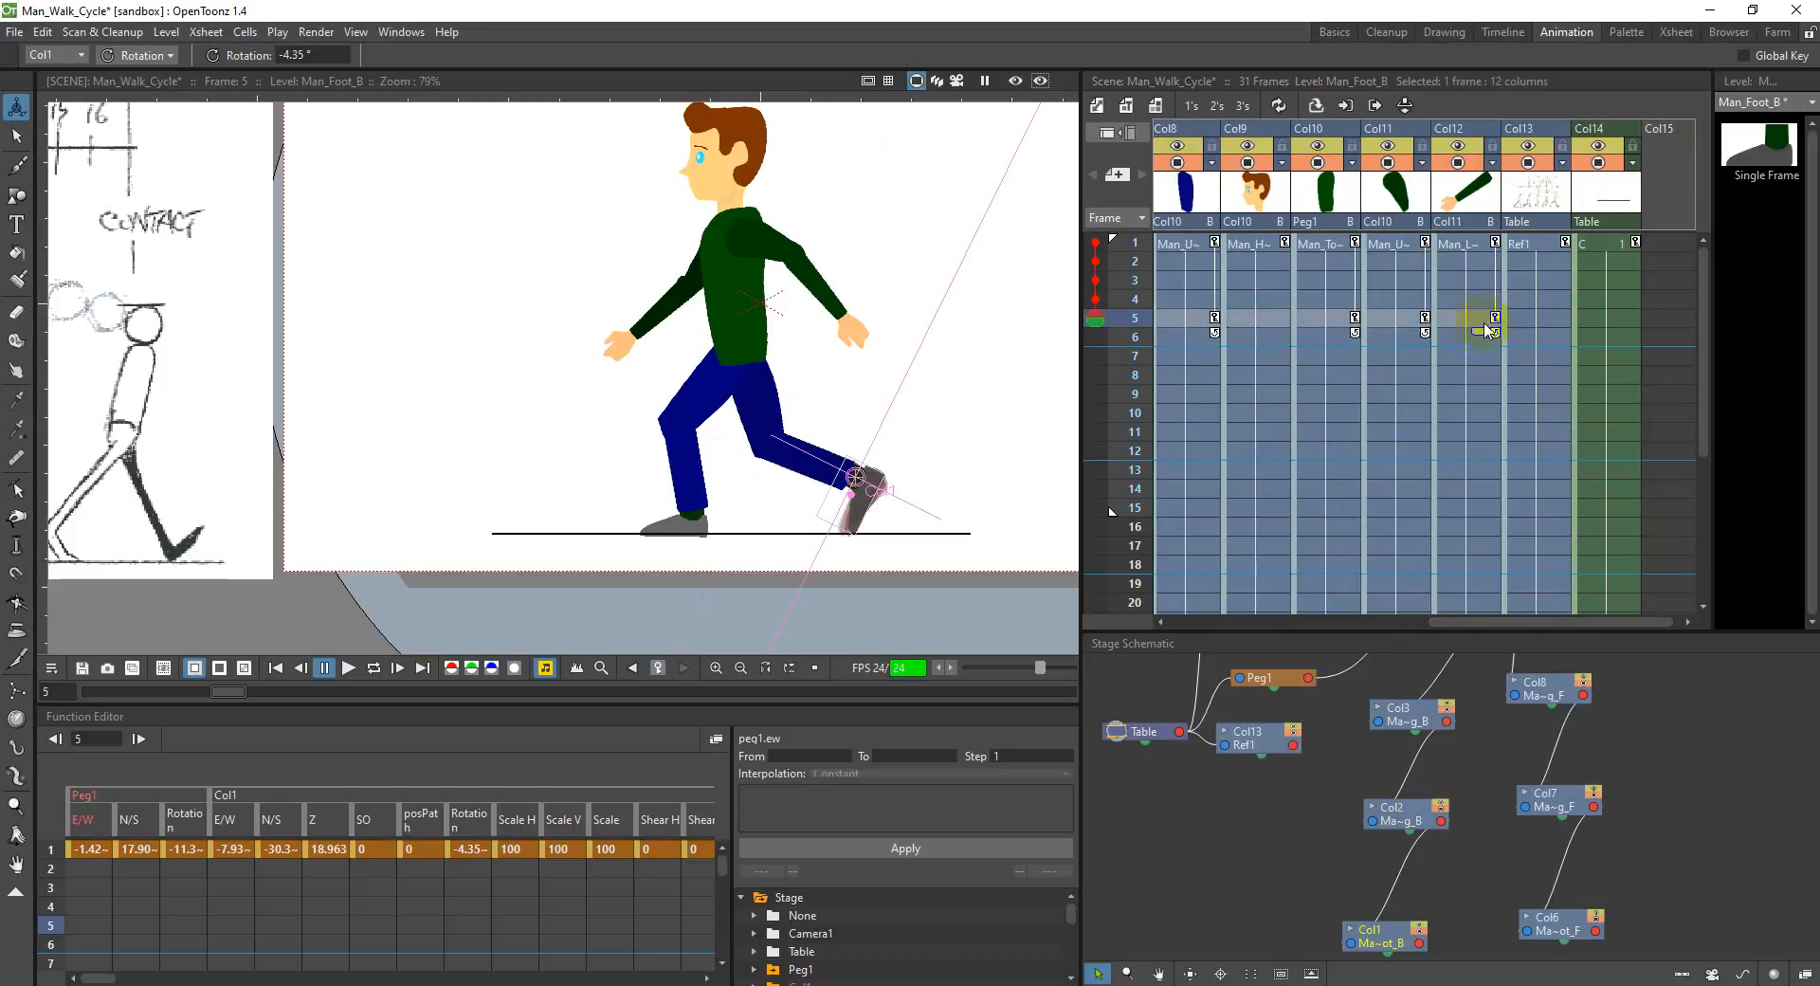
pyautogui.moveTo(1584, 622); pyautogui.dragTo(1300, 623)
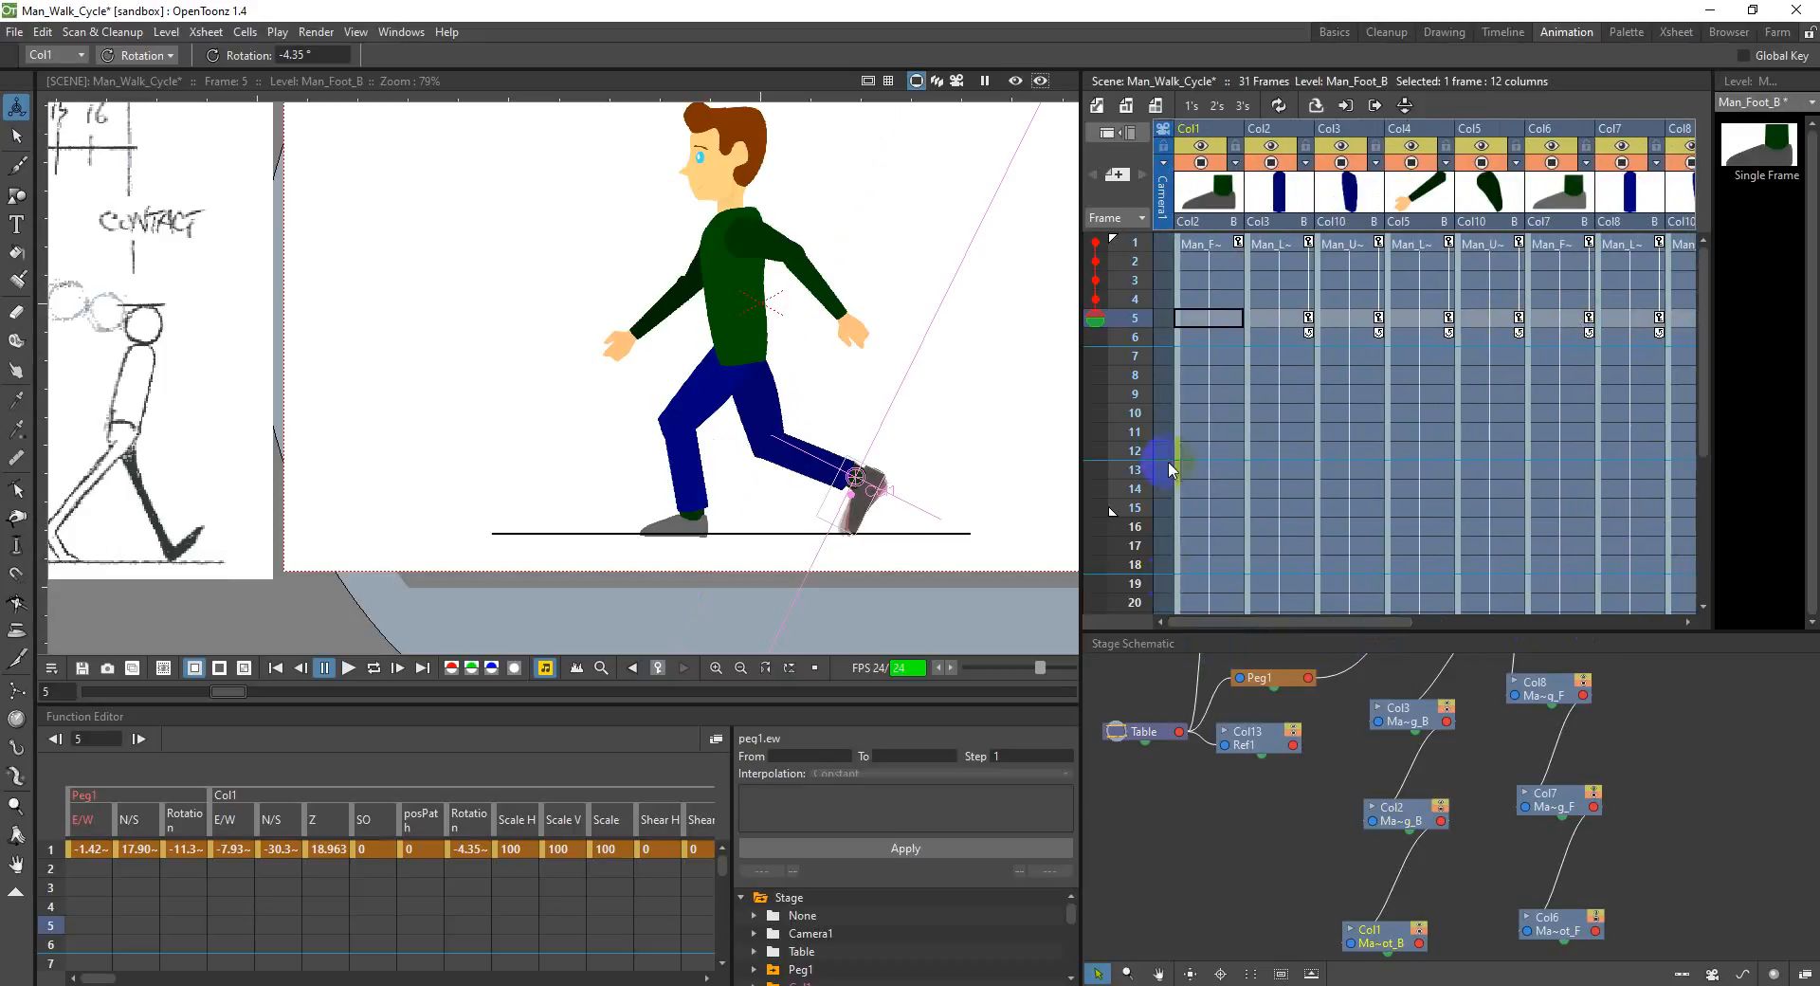
pyautogui.click(1241, 333)
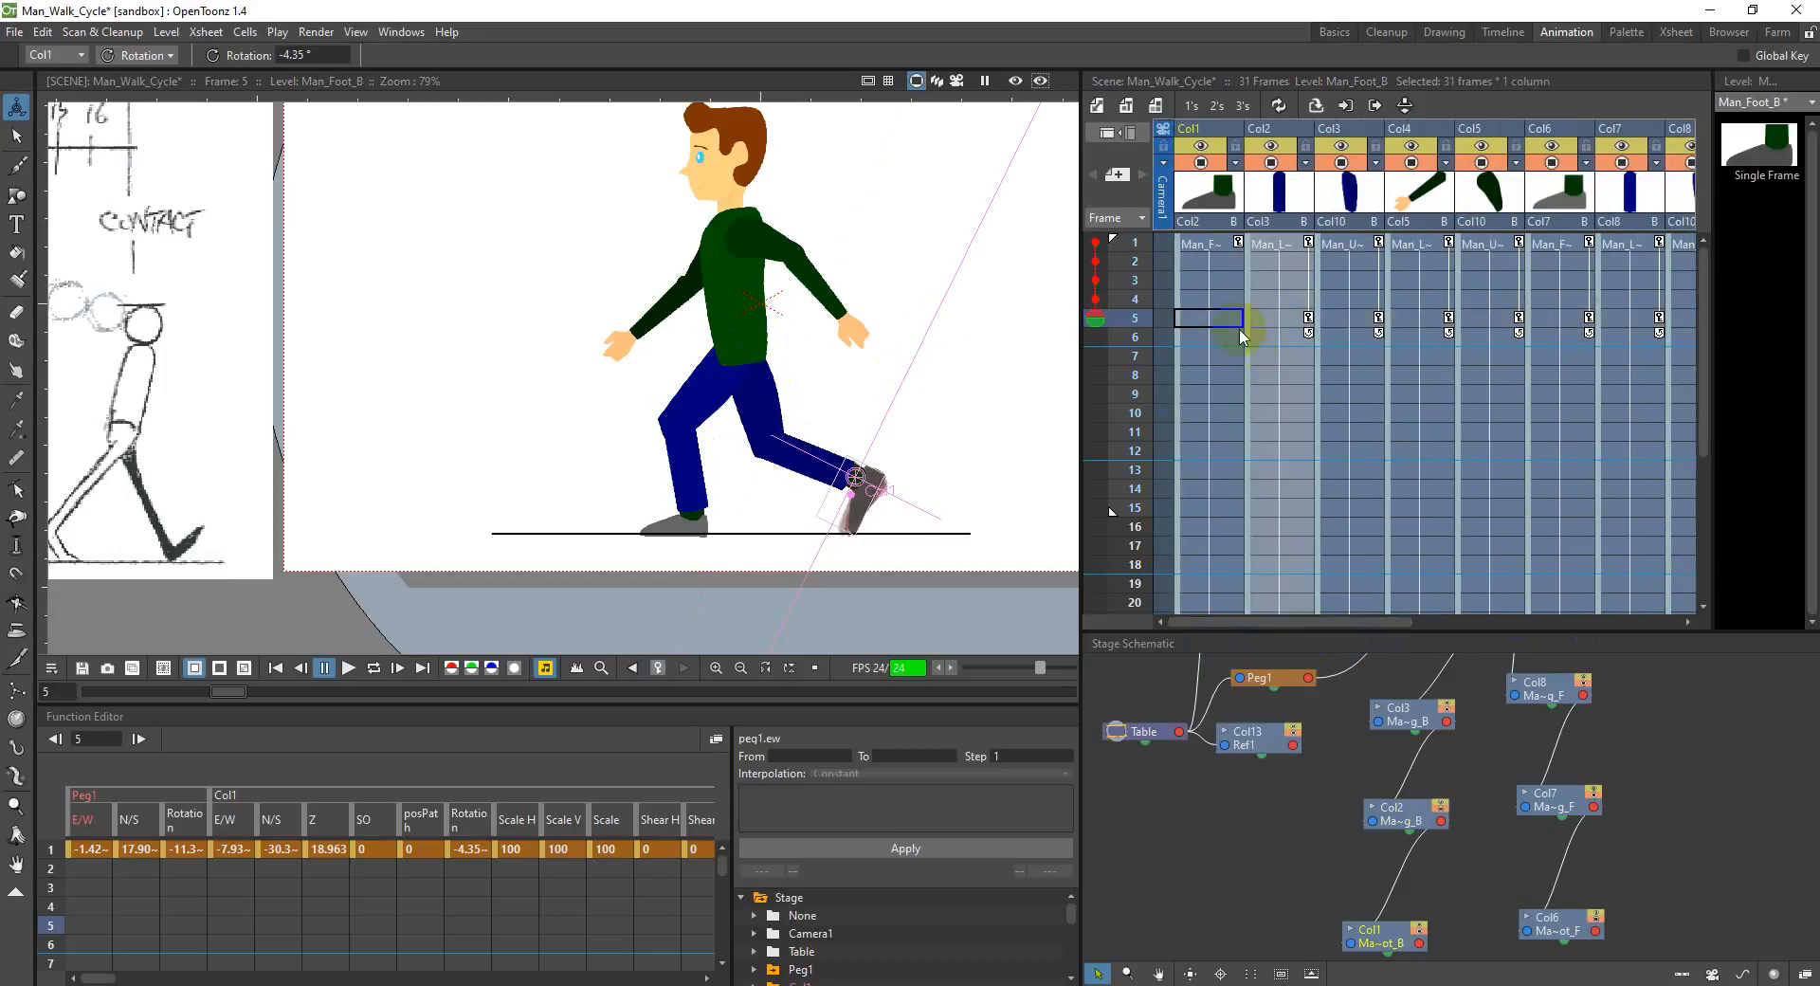
# Step: Step the back foot in Col1 through frames 1, 2, 3 and 5 to examine the motion from contact to down
pyautogui.click(1205, 245)
pyautogui.click(1202, 262)
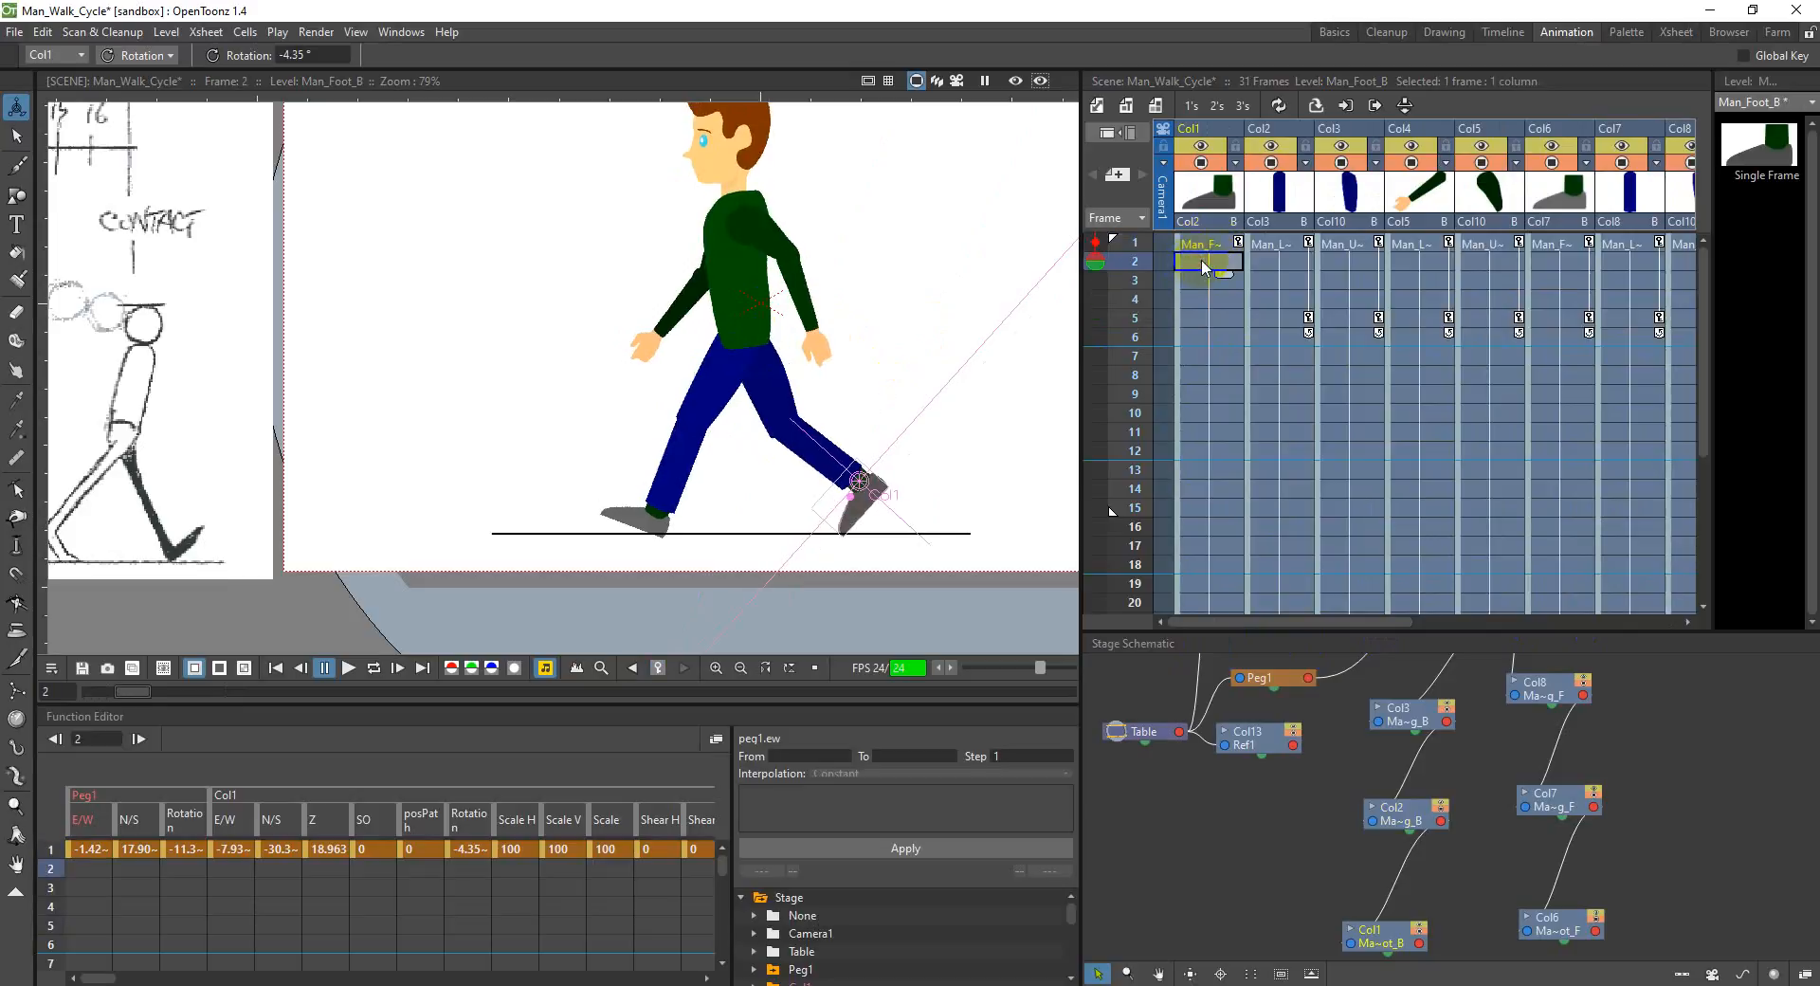
pyautogui.click(1201, 280)
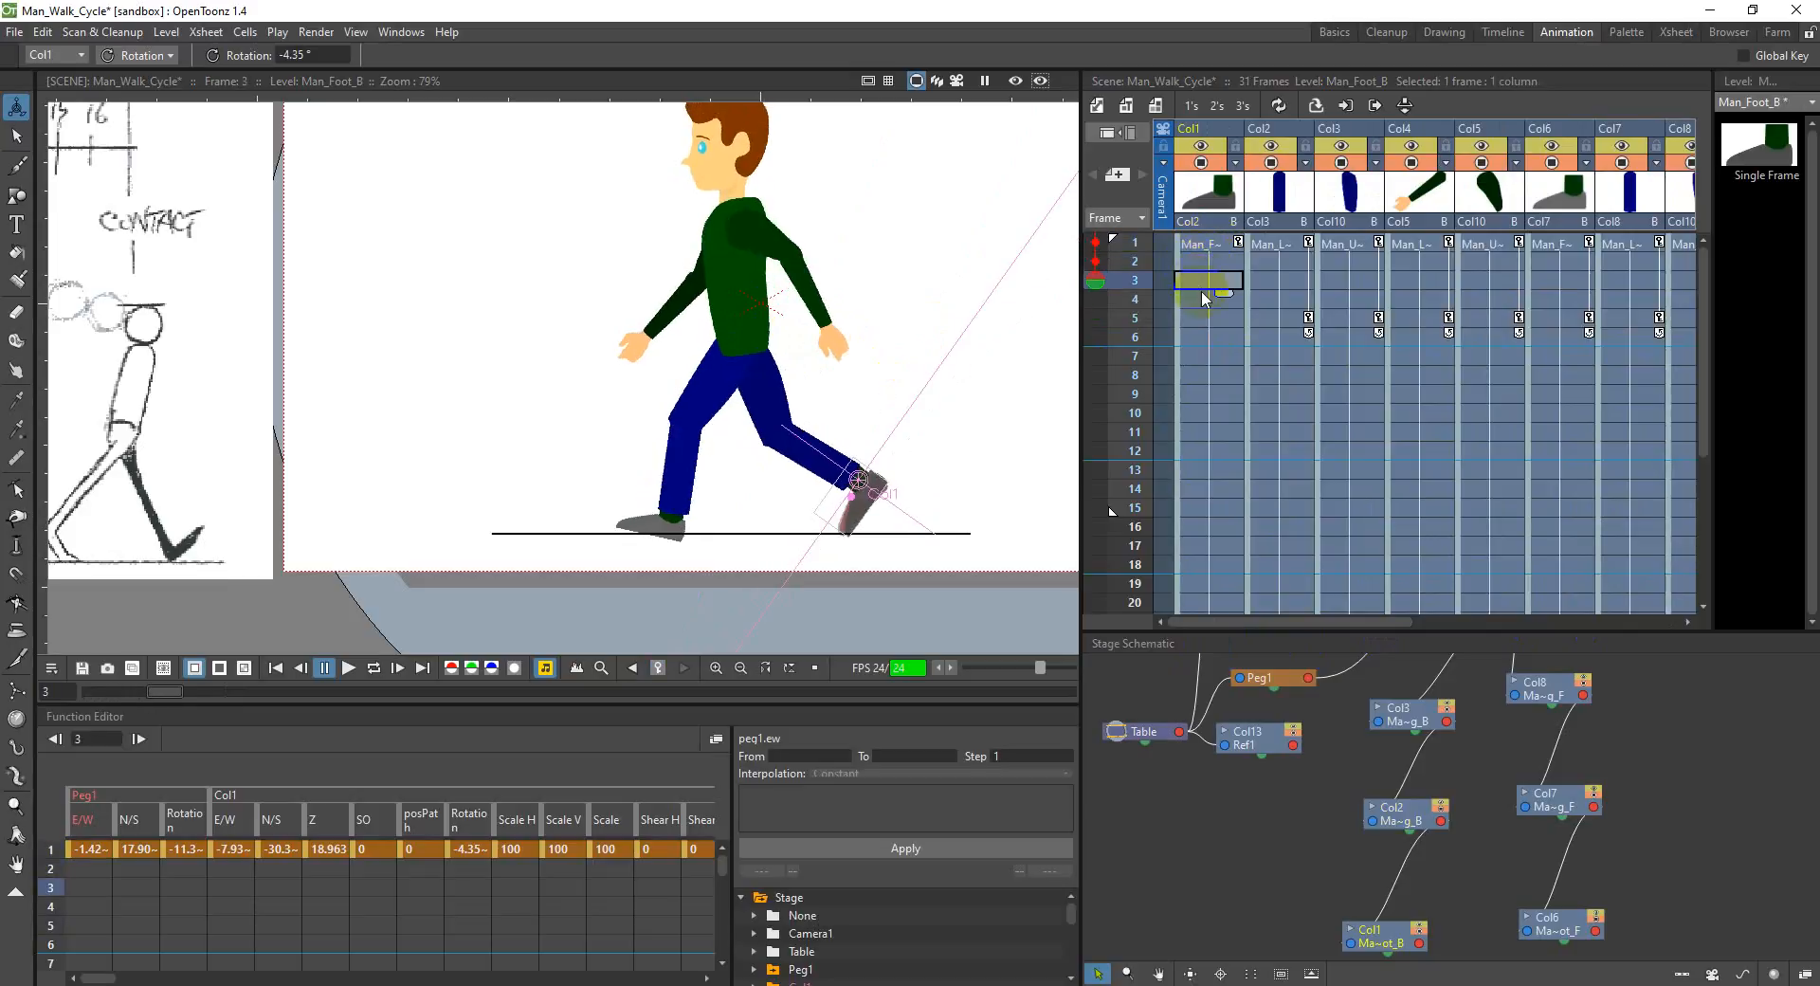
pyautogui.click(1209, 319)
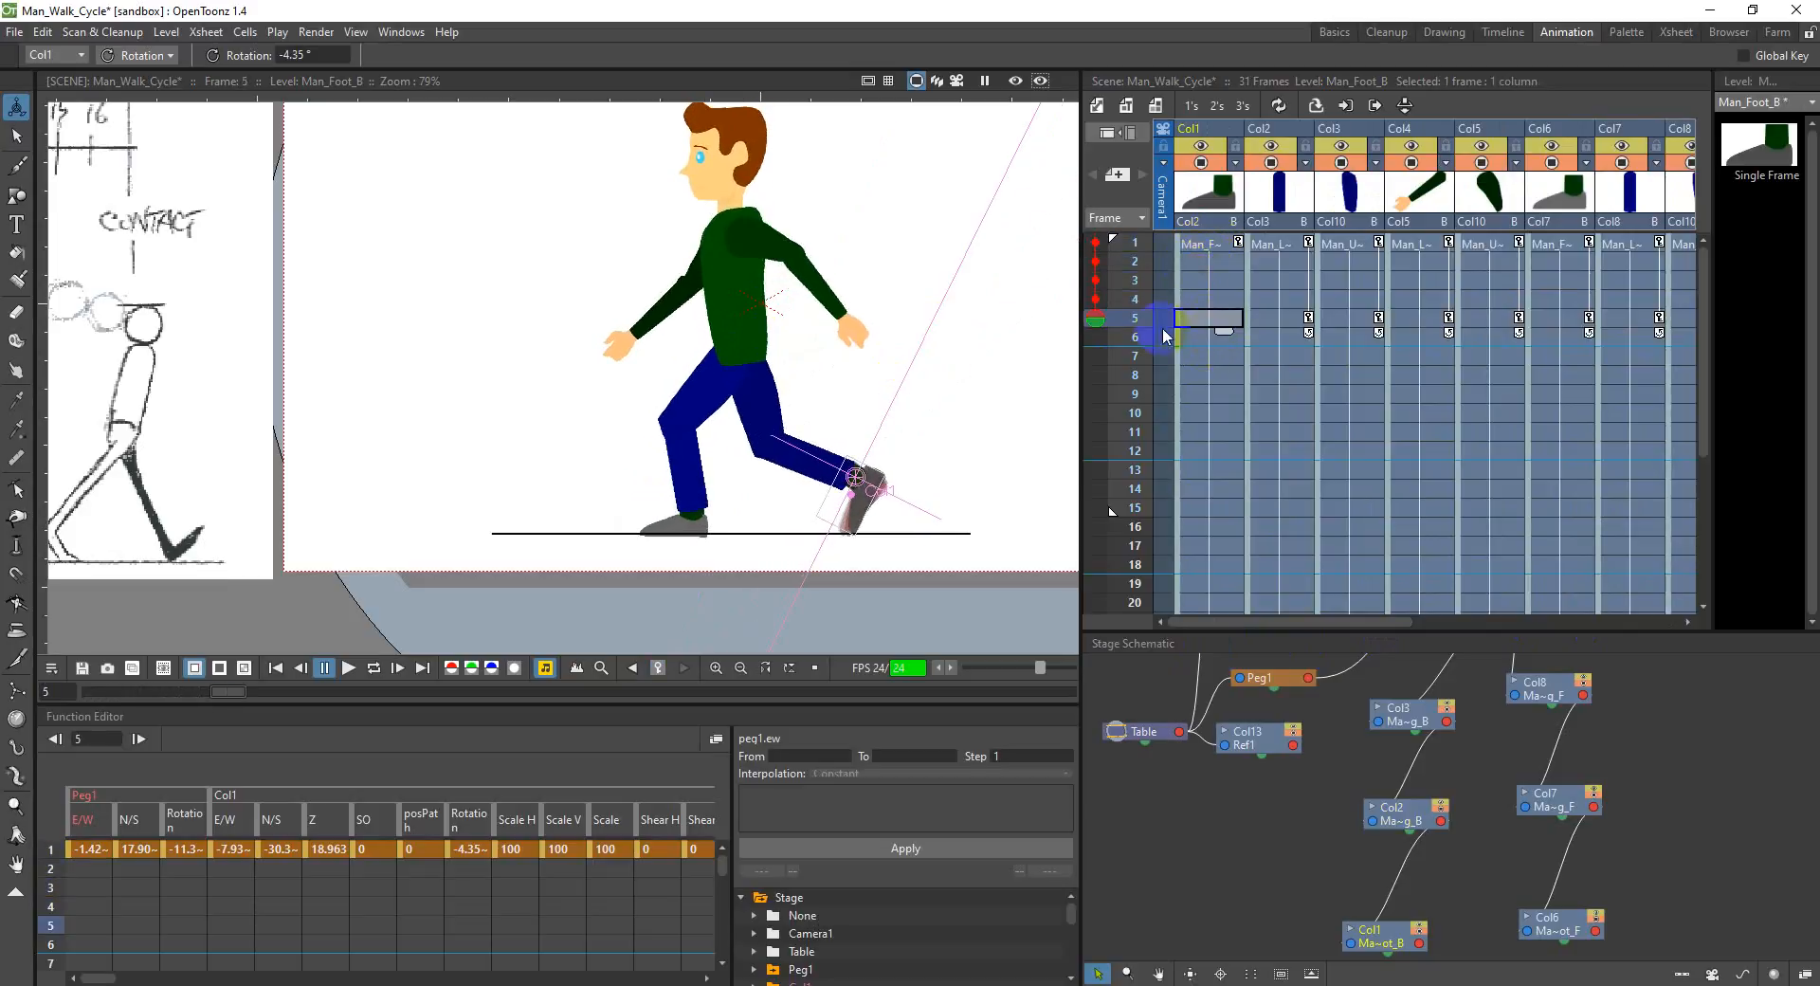
pyautogui.moveTo(1097, 322)
pyautogui.mouseDown()
pyautogui.moveTo(1091, 356)
pyautogui.moveTo(1098, 298)
pyautogui.moveTo(1093, 380)
pyautogui.moveTo(1056, 284)
pyautogui.moveTo(1102, 332)
pyautogui.mouseUp()
pyautogui.click(1219, 330)
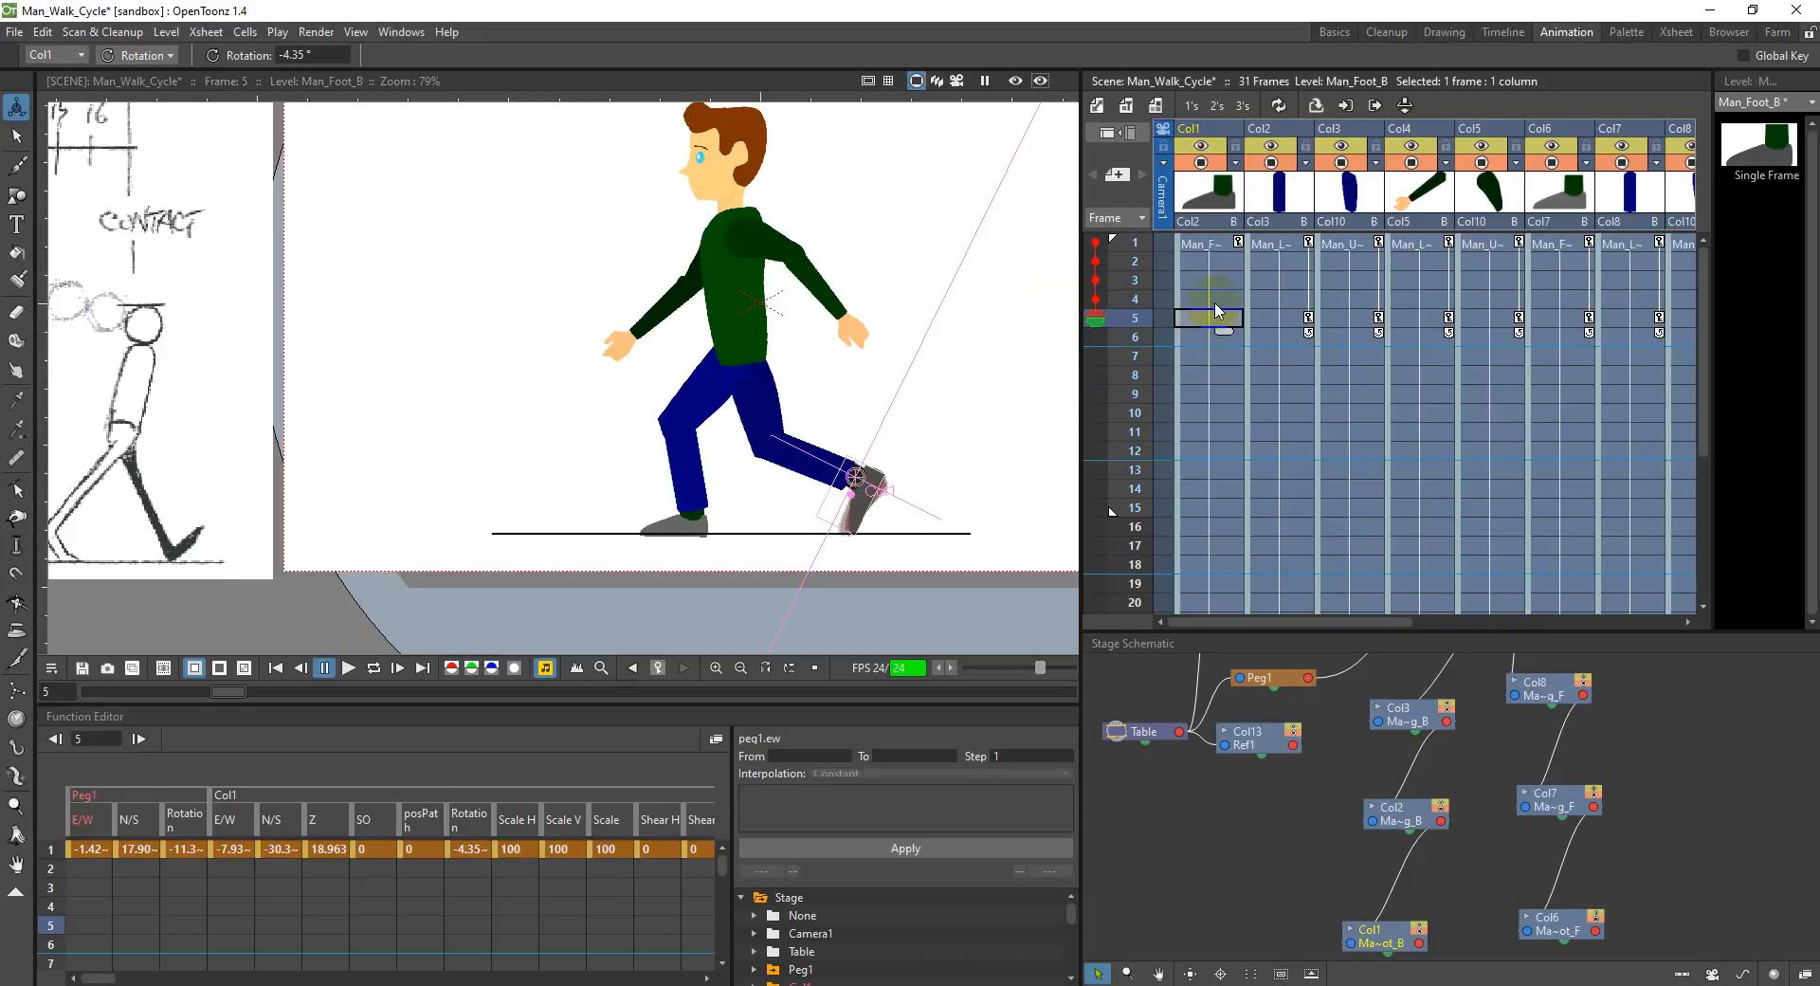
# Step: Examine the onion skin of the back lower leg, back upper arm and back upper leg around frame 5, checking against frame 1
pyautogui.click(1289, 322)
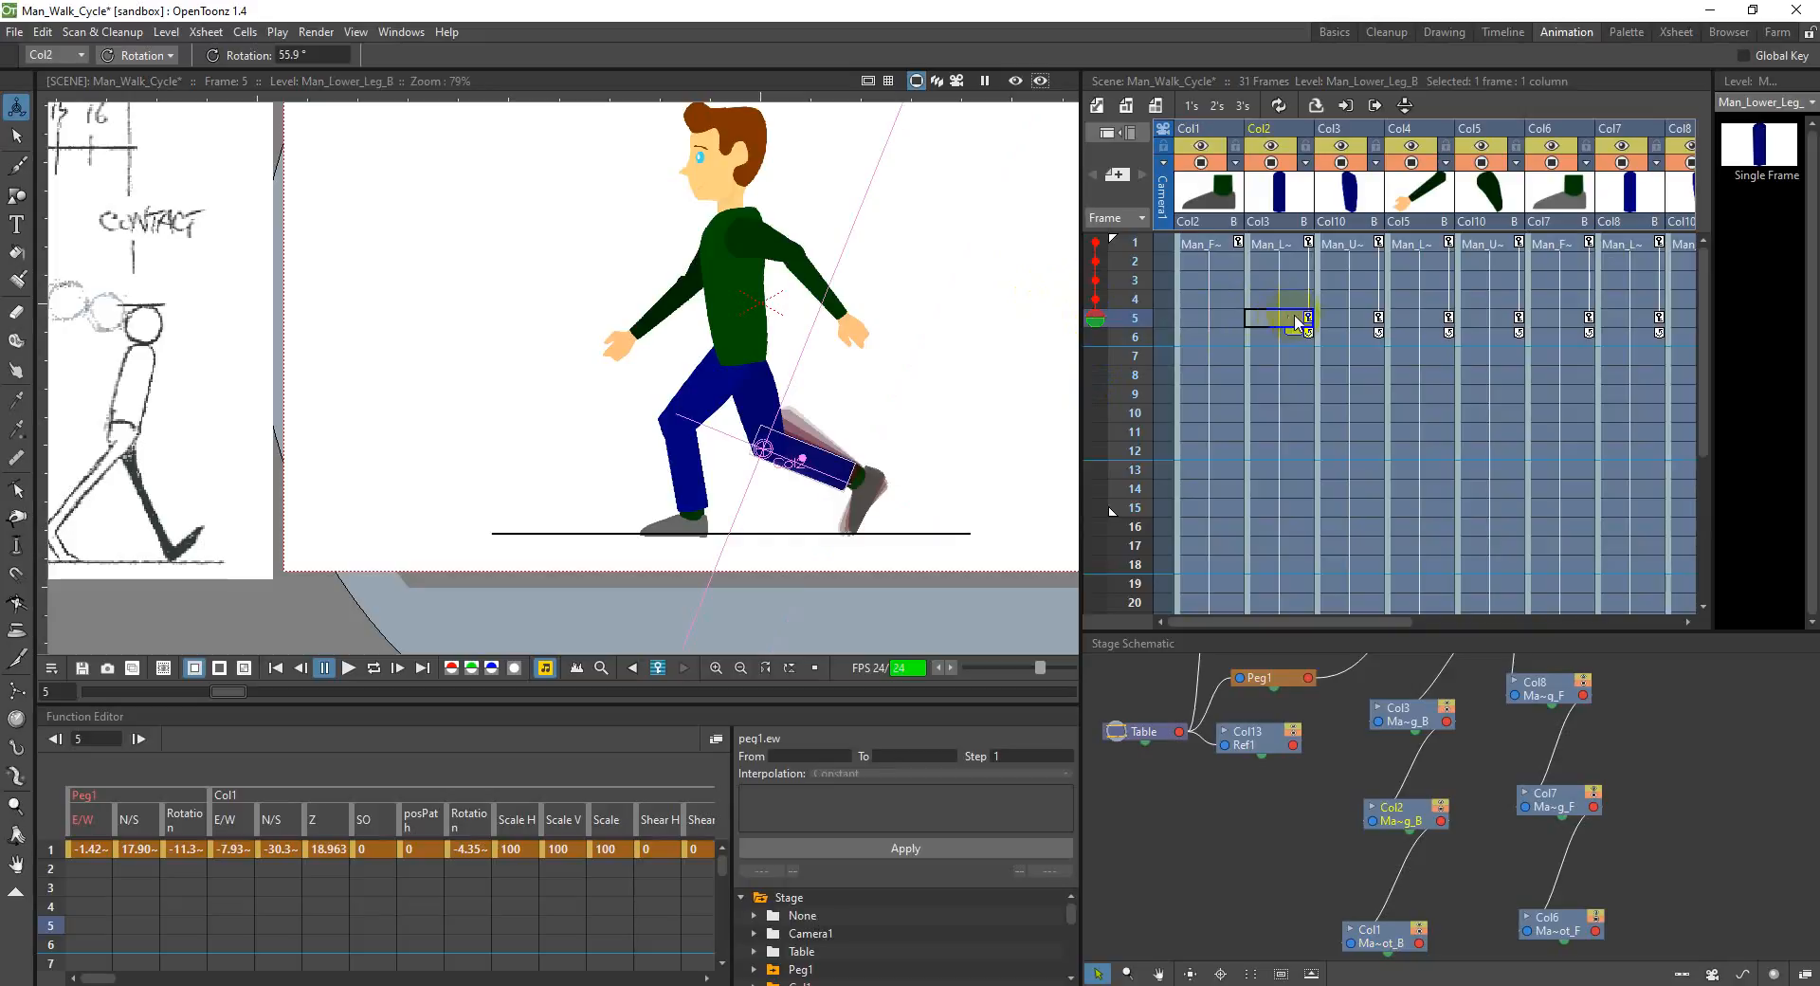
pyautogui.click(1280, 249)
pyautogui.click(1218, 246)
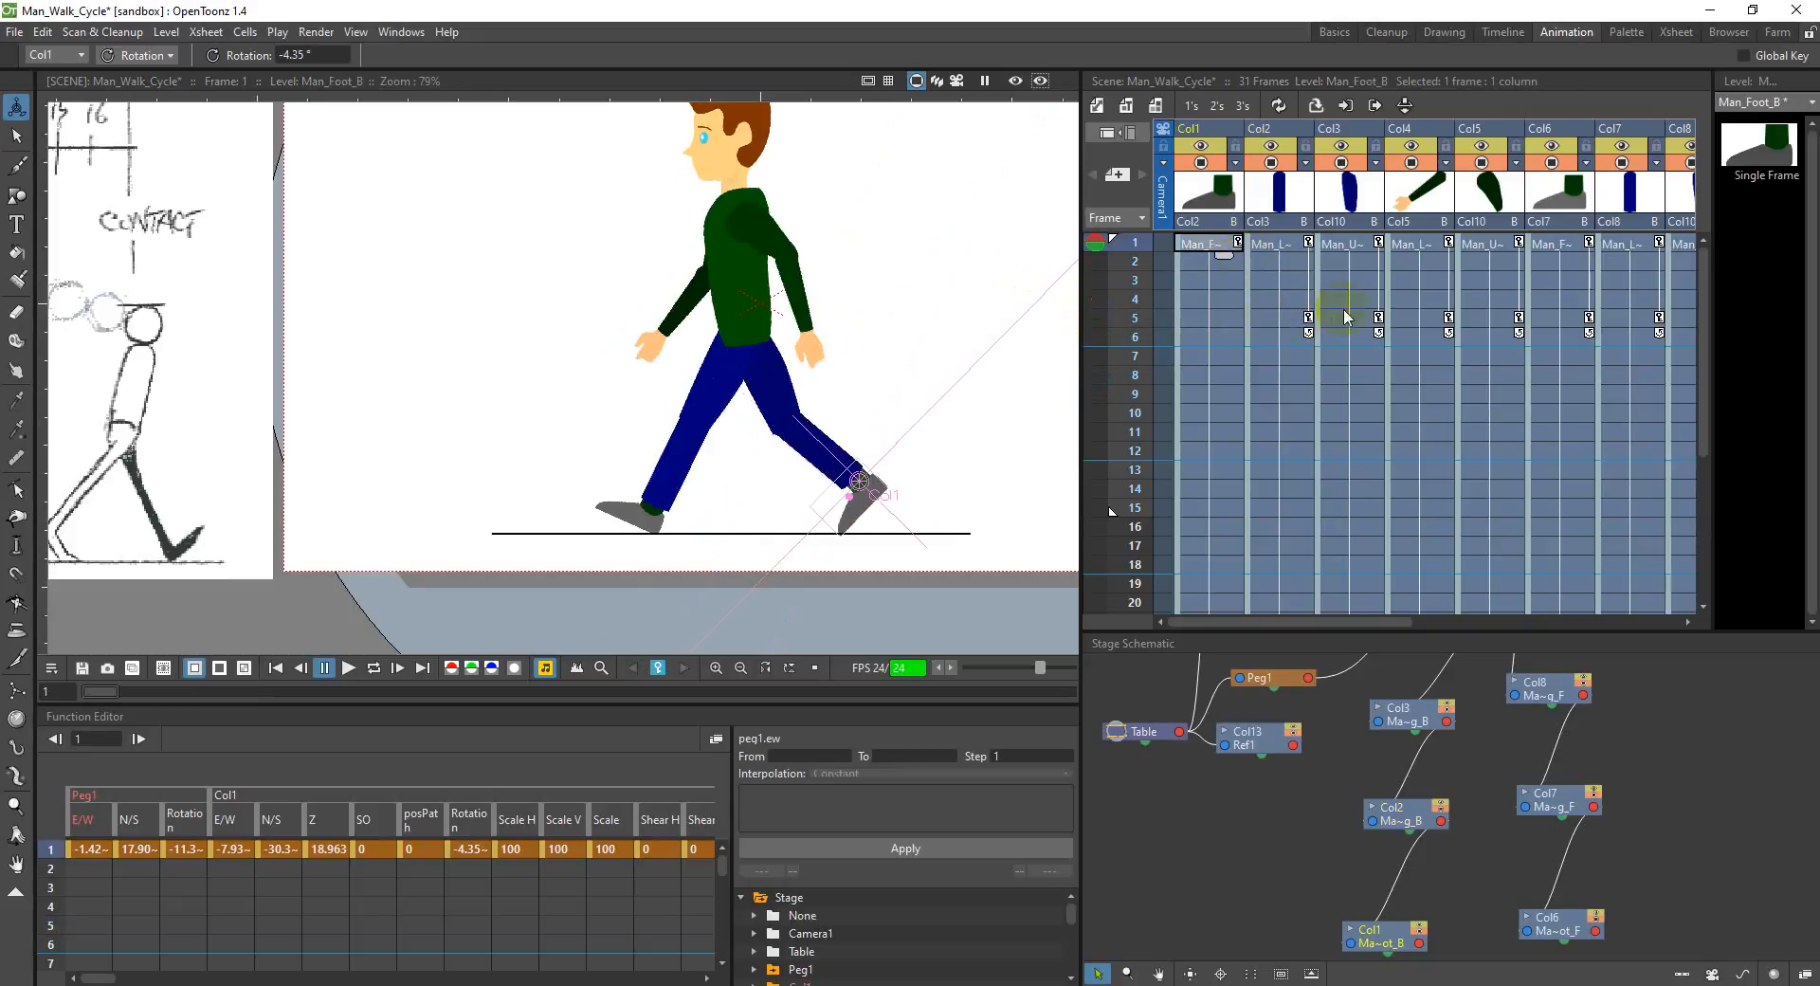
pyautogui.keyDown('shift'); pyautogui.click(1474, 318); pyautogui.keyUp('shift')
pyautogui.click(1484, 321)
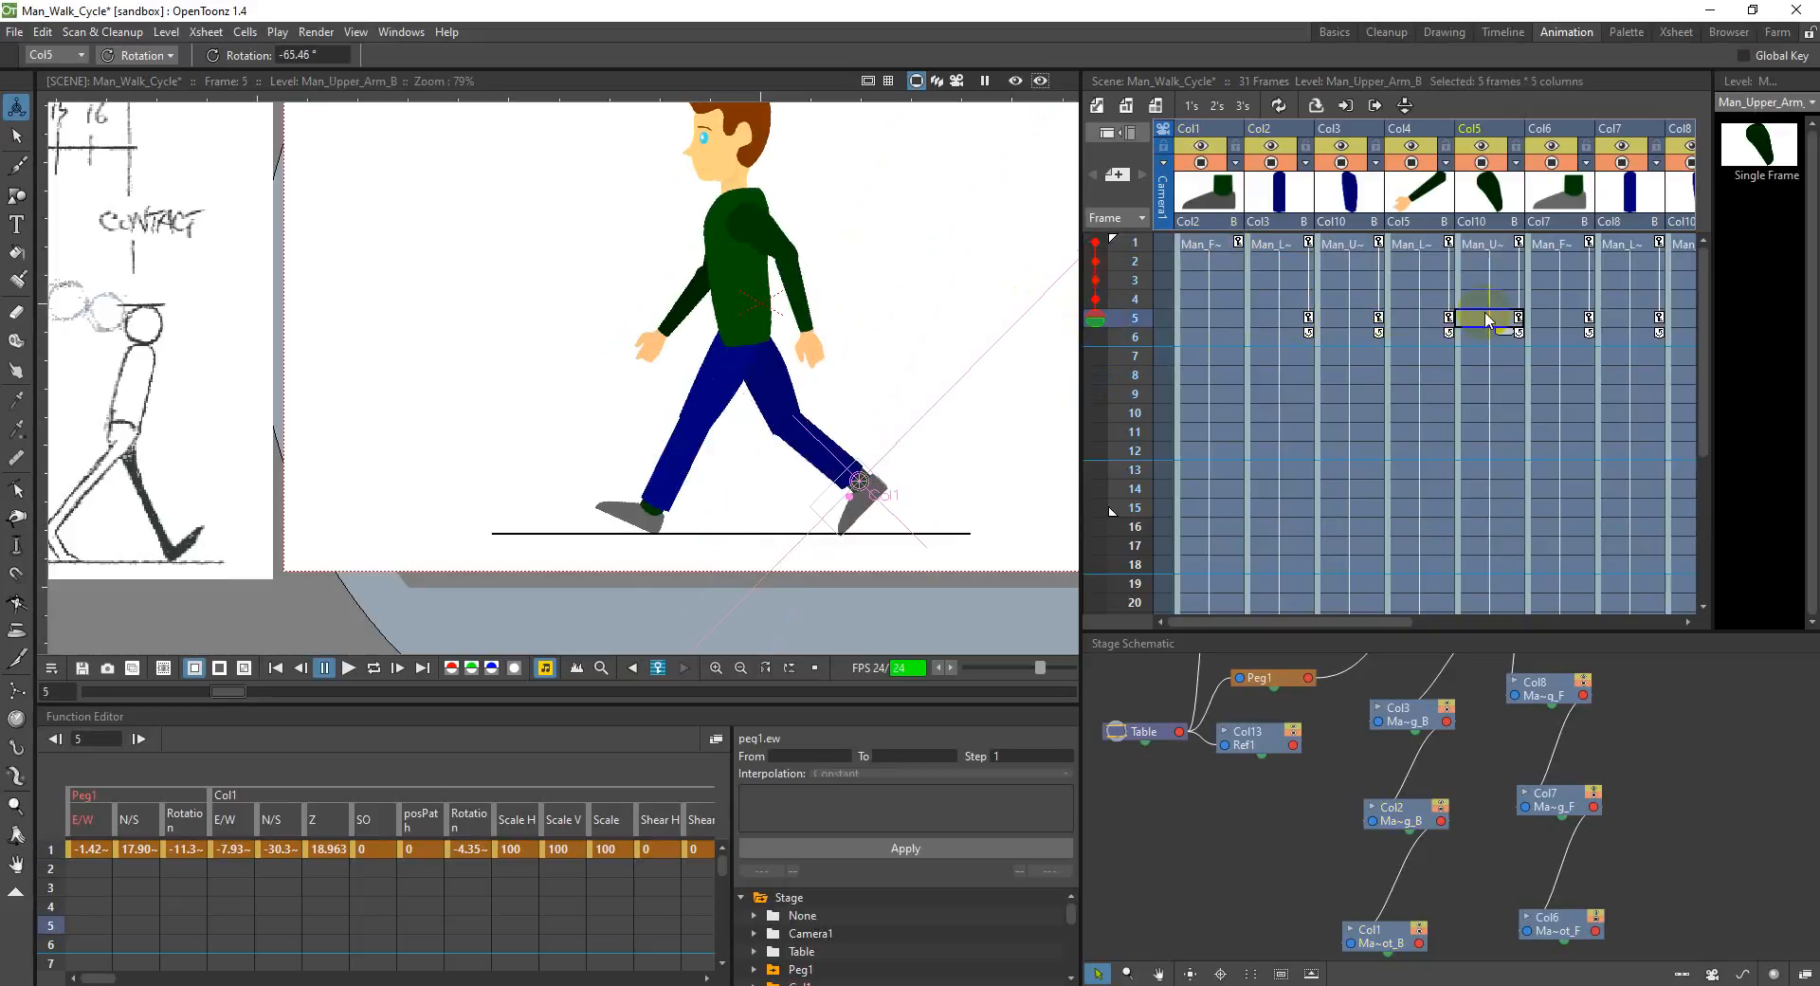
pyautogui.click(1412, 337)
pyautogui.click(1340, 335)
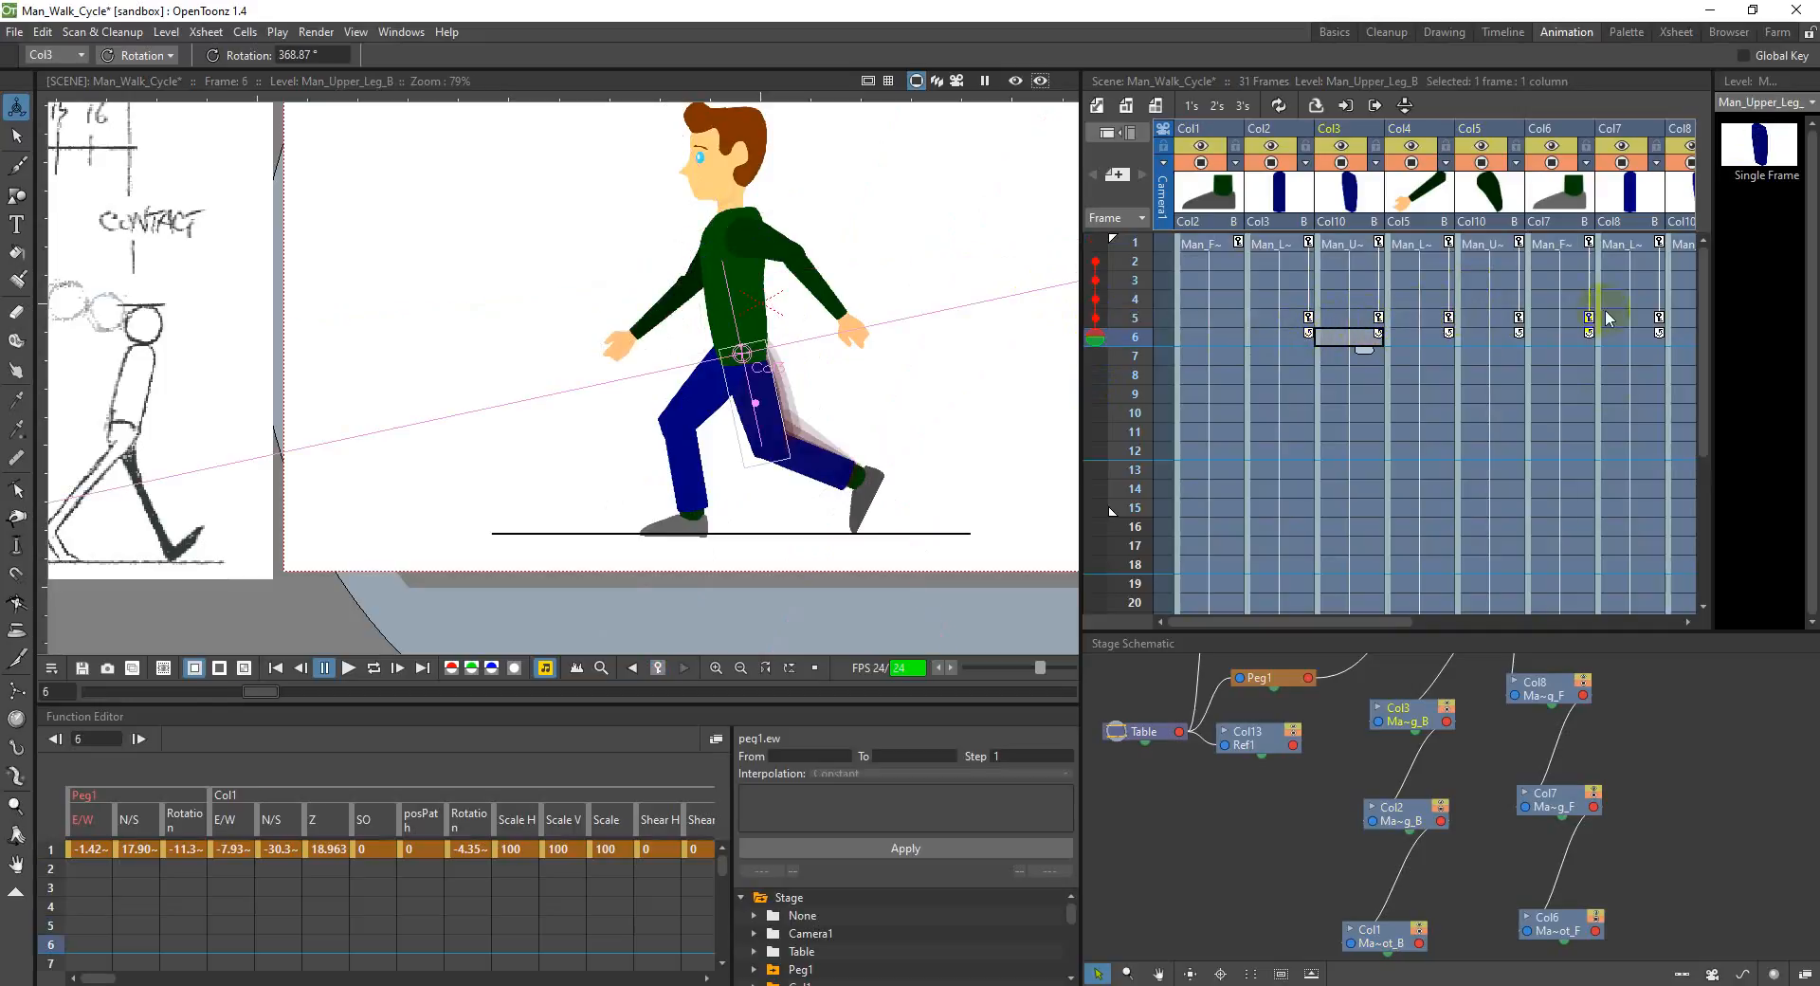
# Step: Compare the torso in Col10 between frames 1 and 5 using the onion skin
pyautogui.moveTo(1391, 623); pyautogui.dragTo(1555, 599)
pyautogui.click(1512, 322)
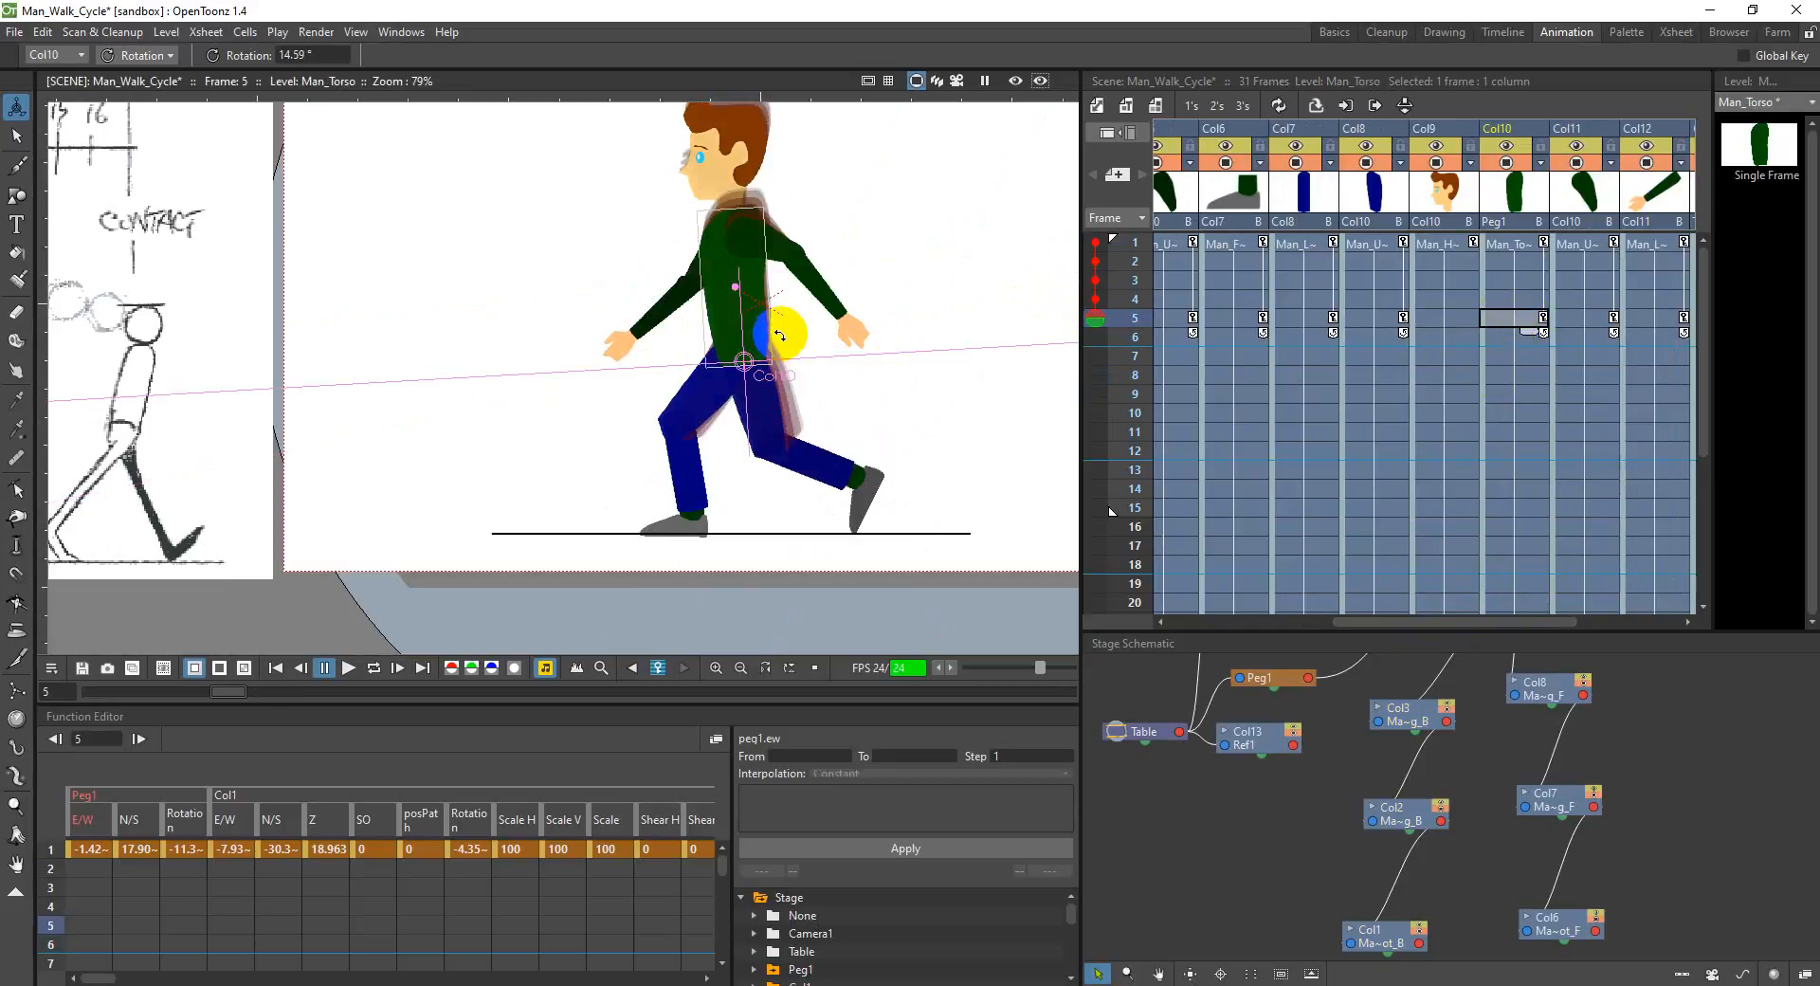
pyautogui.scroll(1, 812, 404)
pyautogui.scroll(-2, 811, 405)
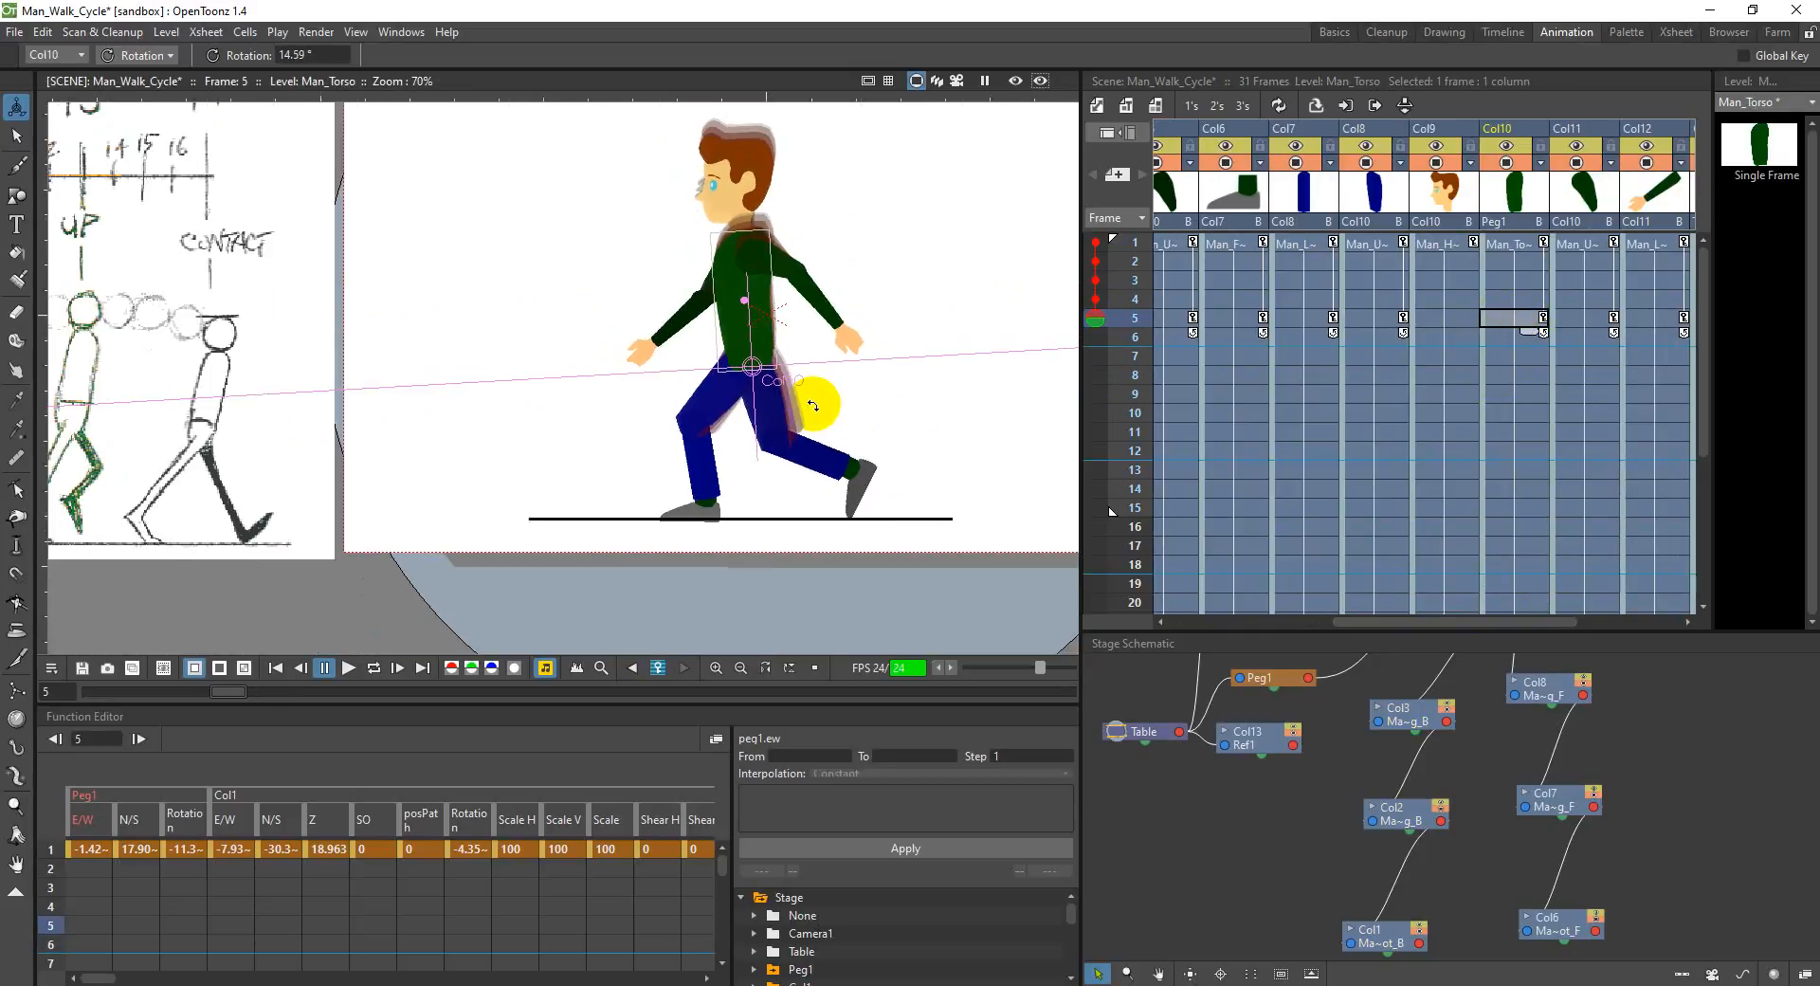
pyautogui.click(1522, 249)
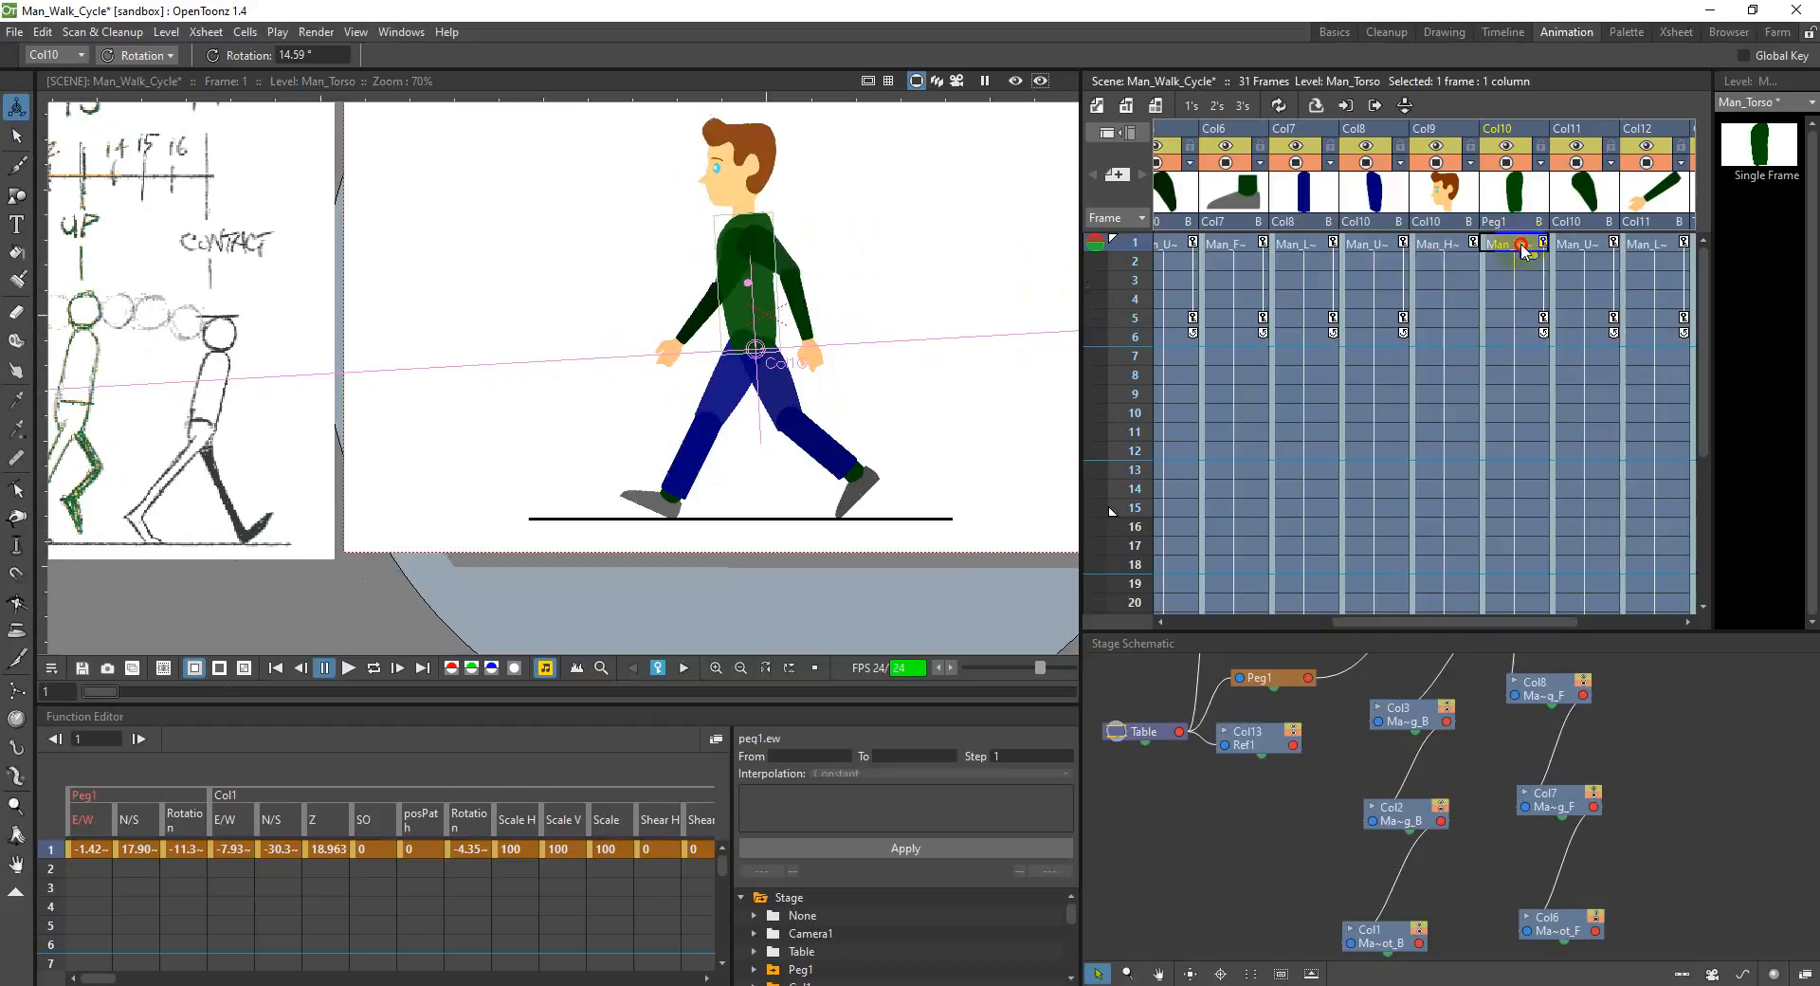
pyautogui.click(1522, 320)
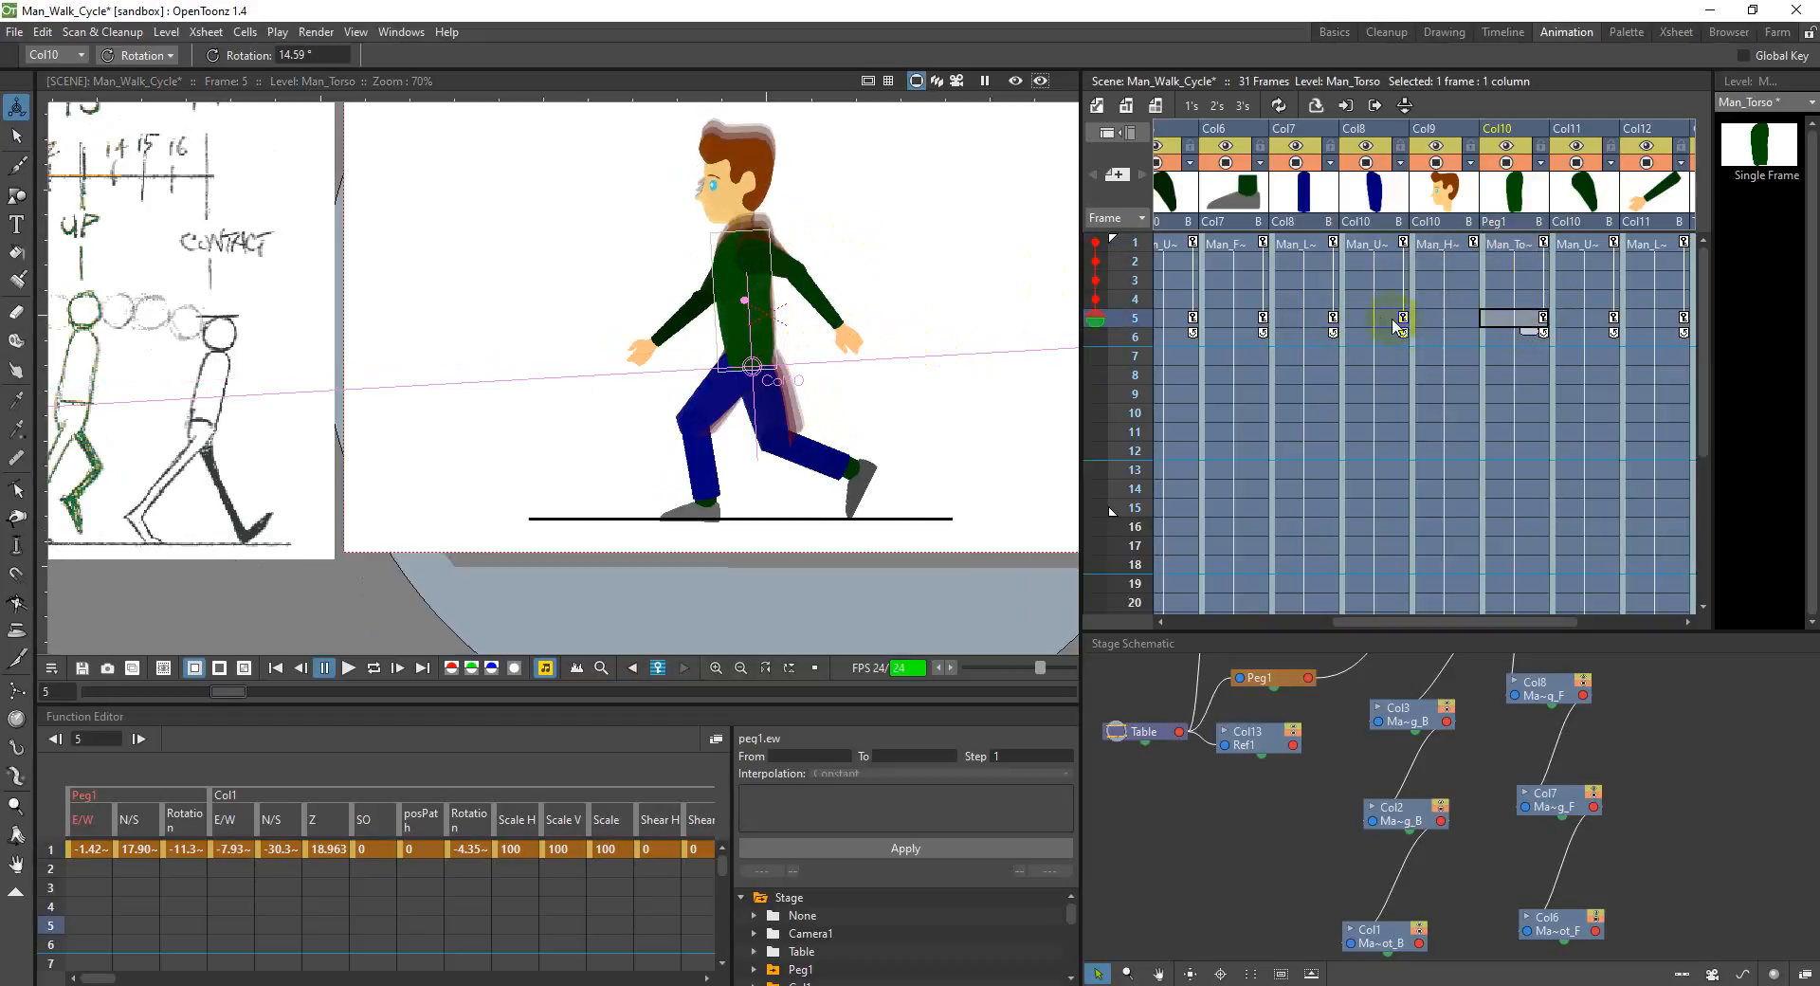
# Step: Examine the frame 5 cells and onion skin of the head in Col9, the torso in Col10 and neighbouring body parts
pyautogui.keyDown('shift'); pyautogui.click(1300, 320); pyautogui.keyUp('shift')
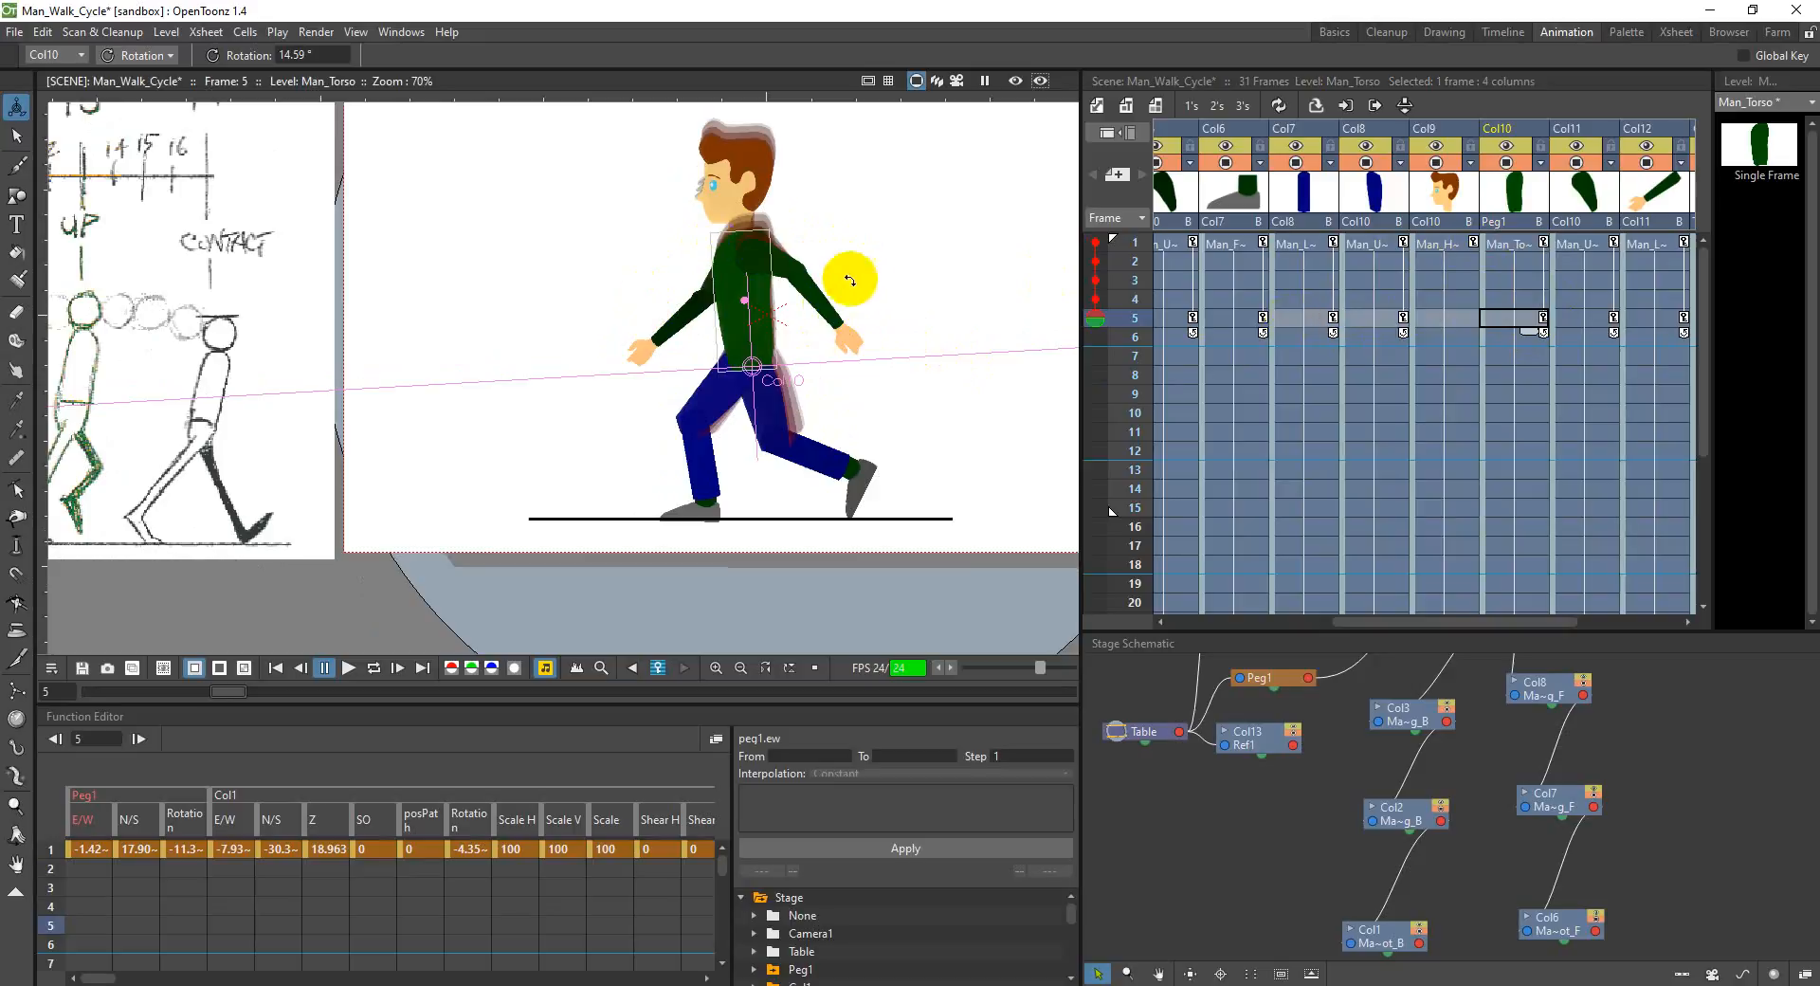
pyautogui.click(1507, 322)
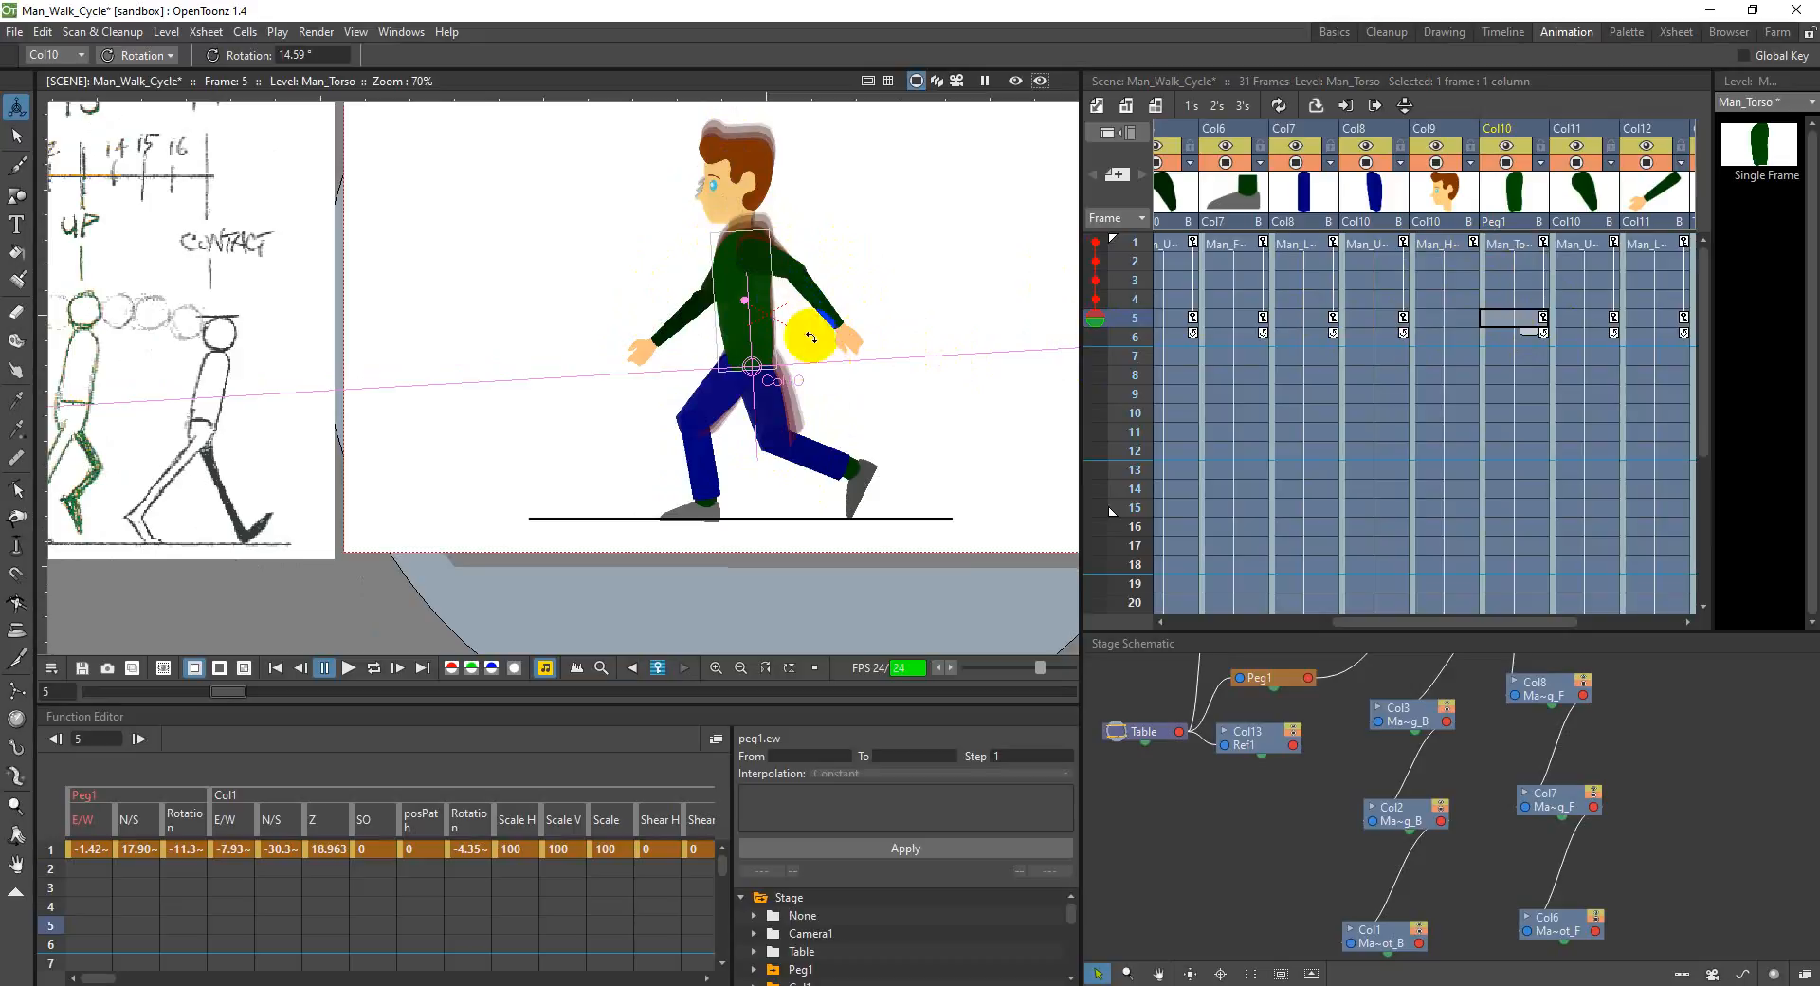
pyautogui.moveTo(1572, 320); pyautogui.dragTo(1578, 322)
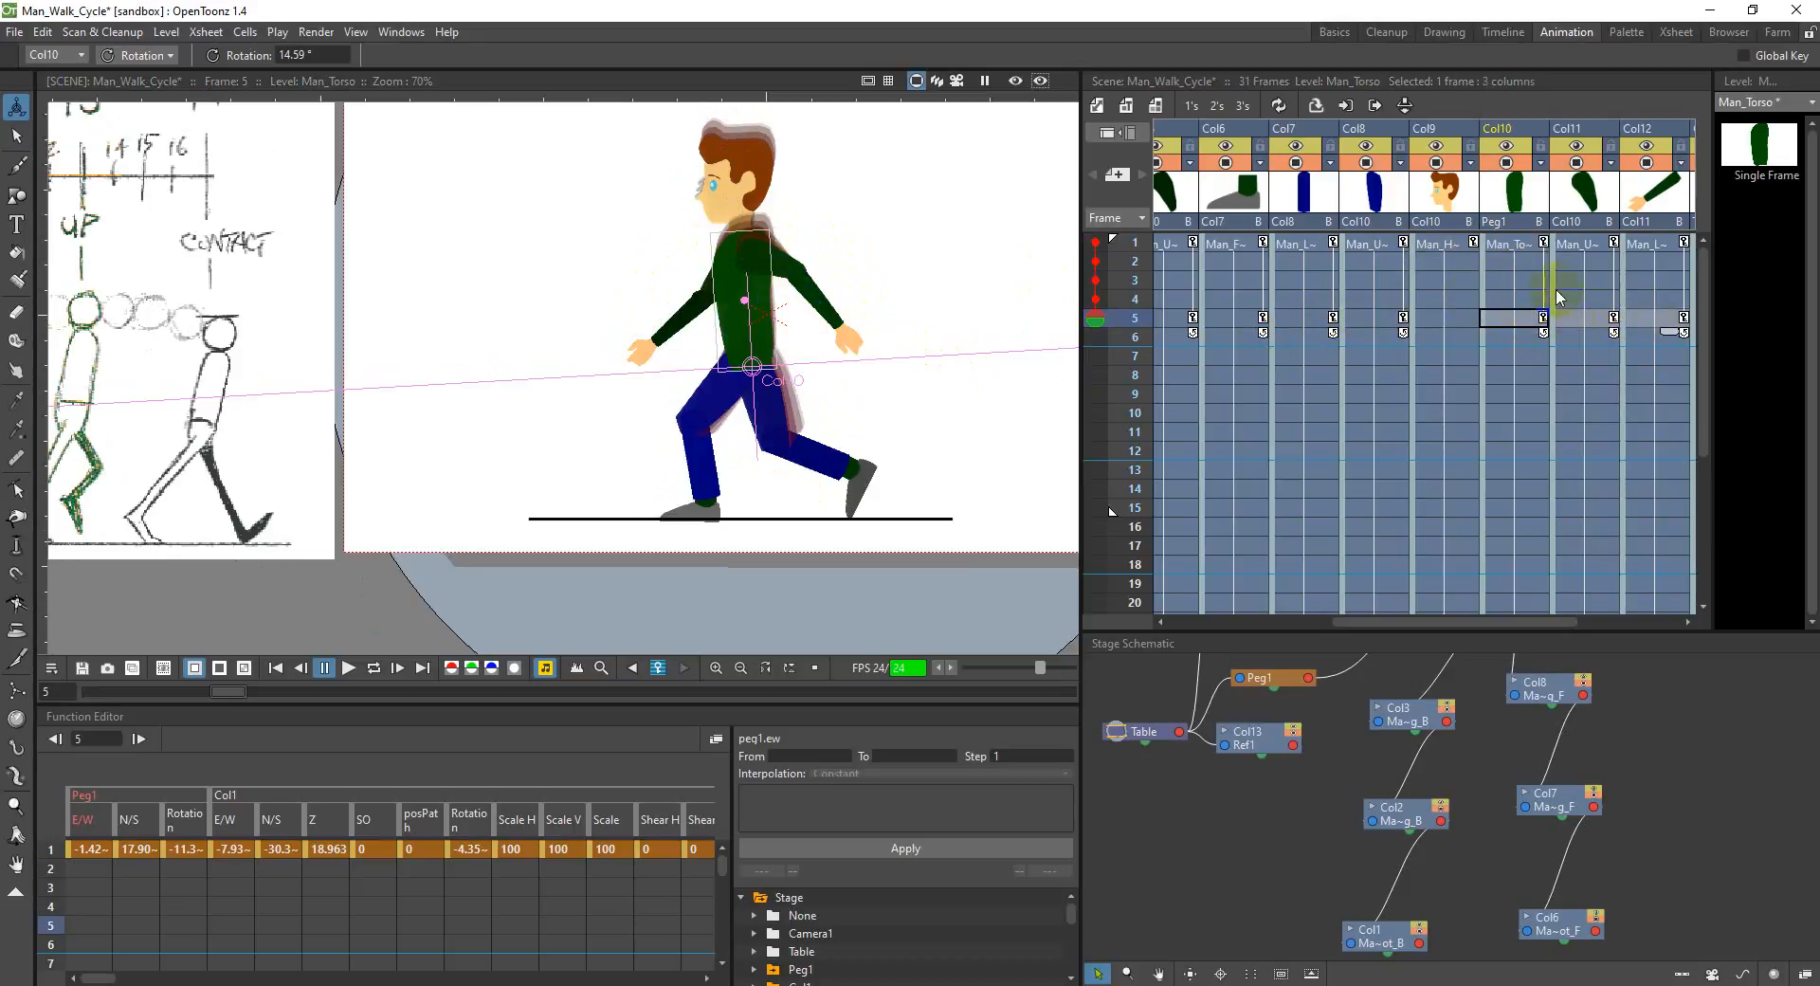
pyautogui.click(1589, 251)
pyautogui.click(1581, 317)
pyautogui.click(1513, 321)
pyautogui.click(1448, 321)
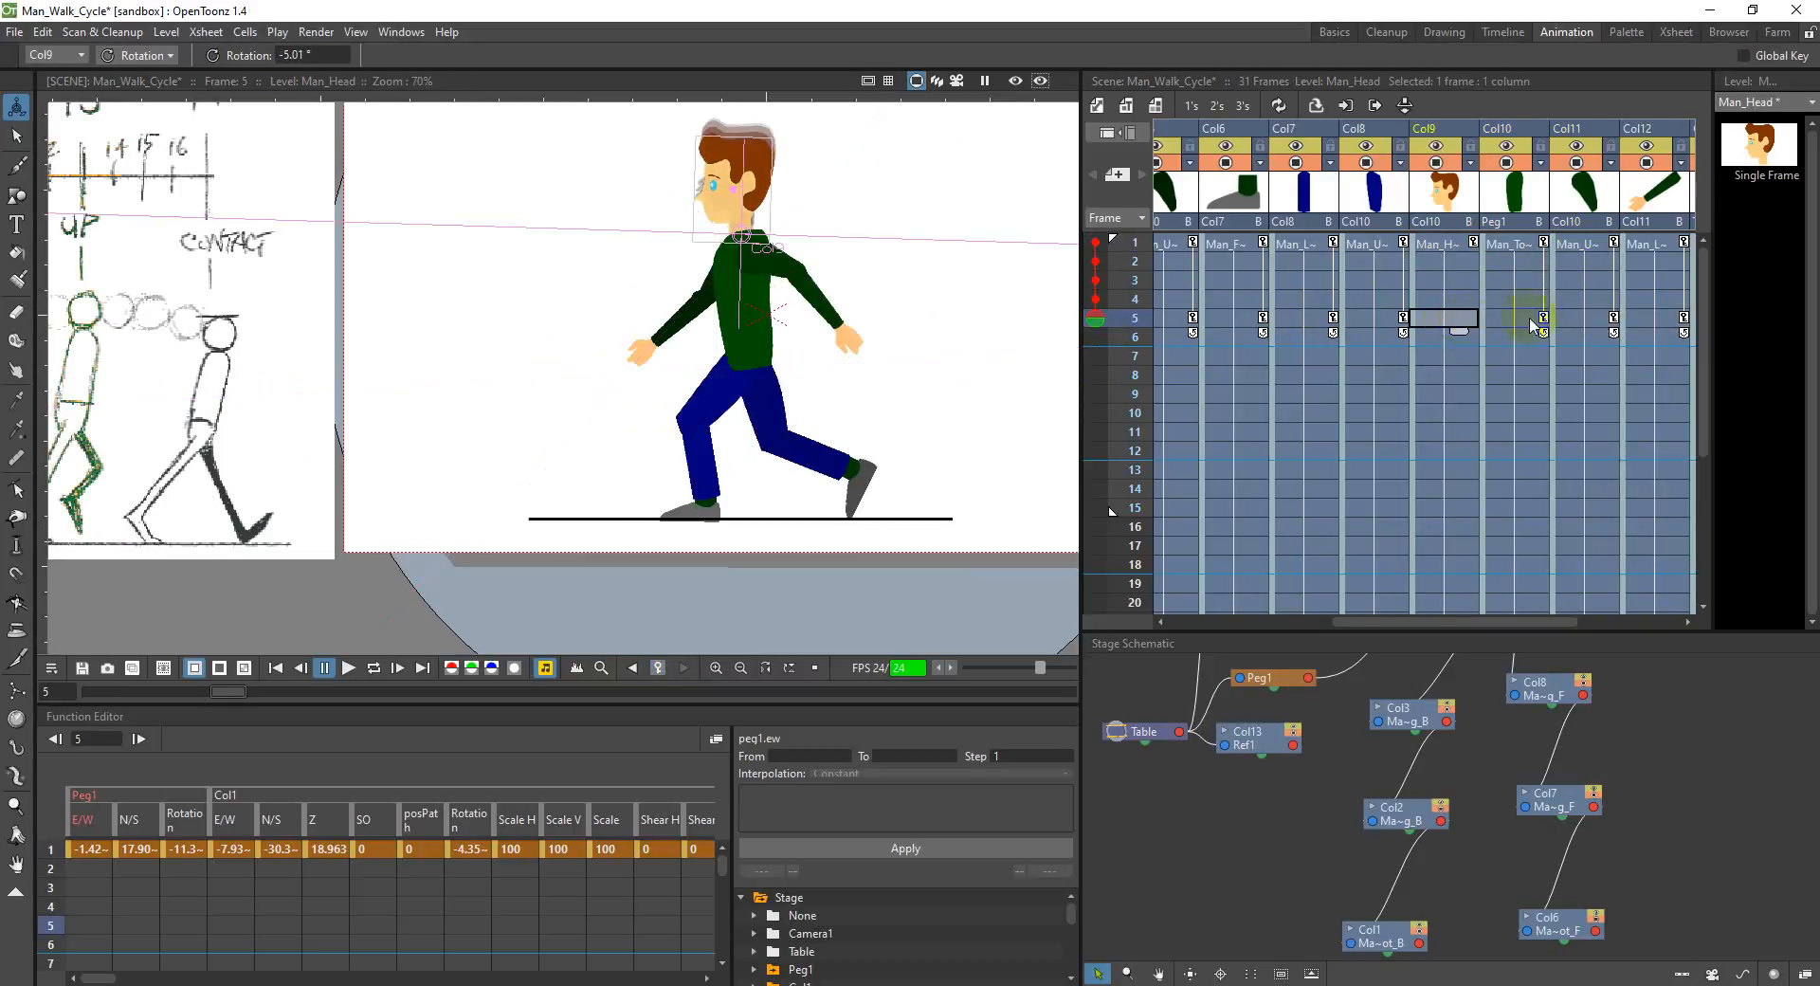
pyautogui.click(1518, 322)
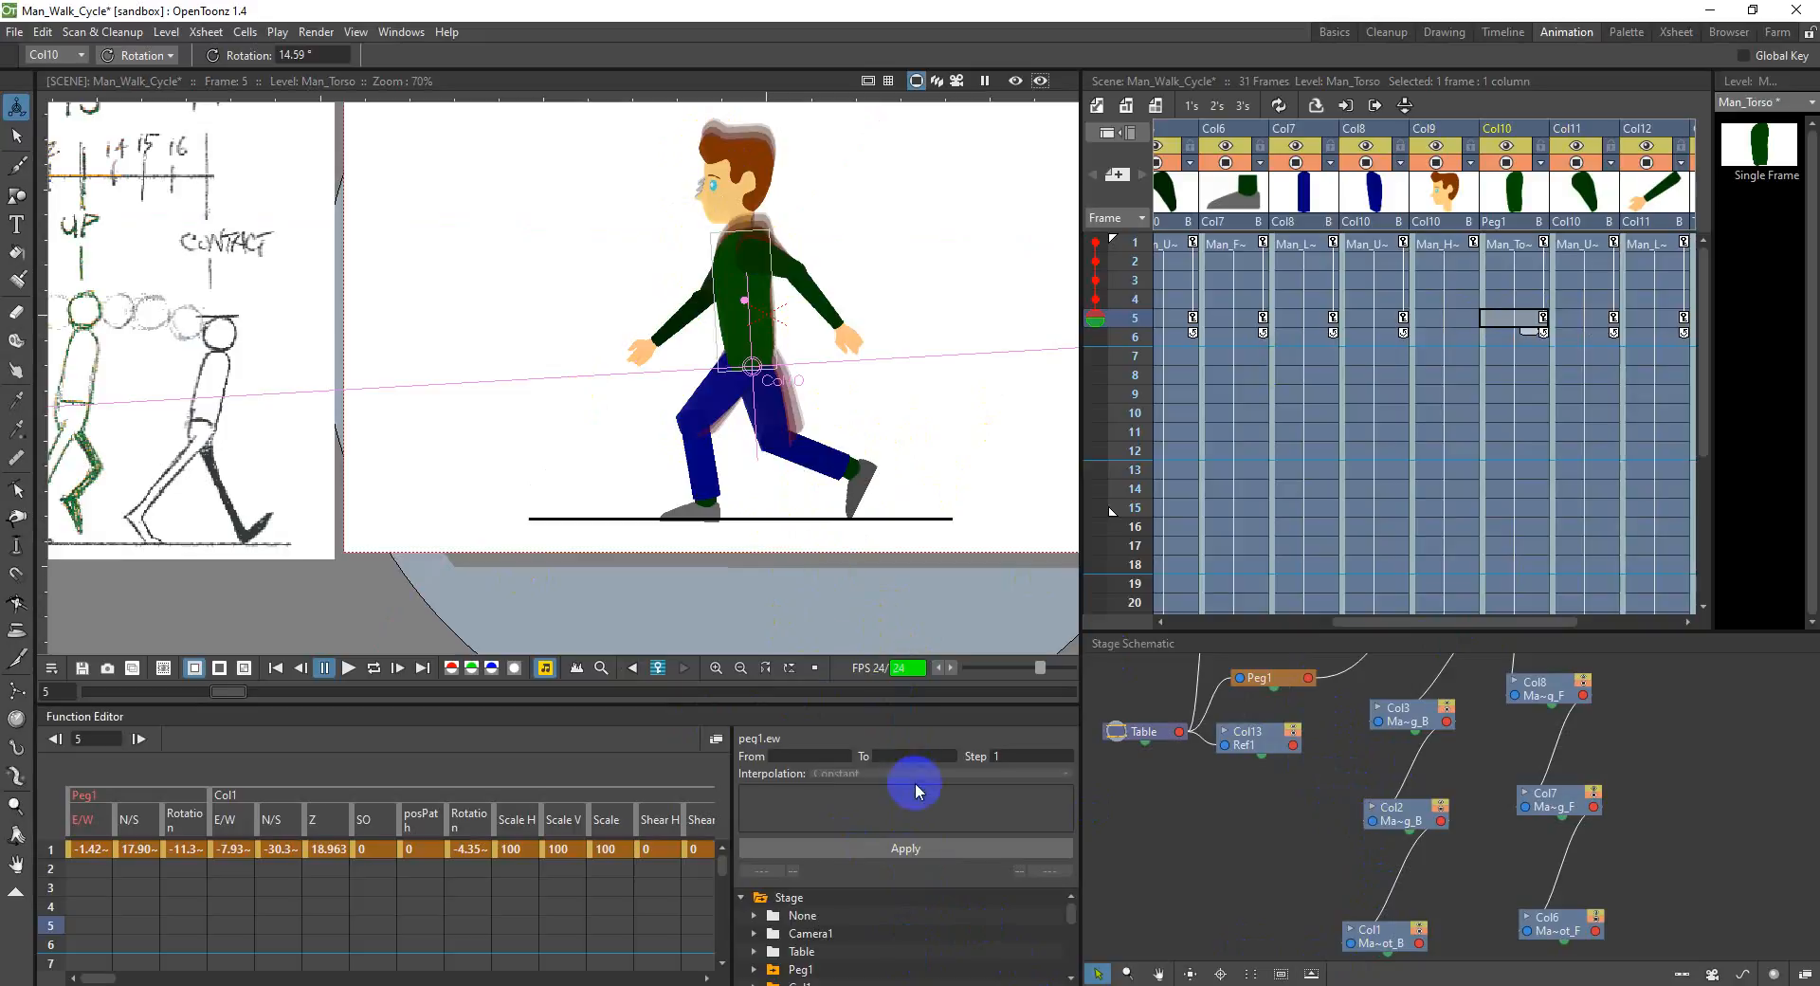
# Step: Key the torso in Col10 at frame 9 with an N/S position of 0 mm
pyautogui.scroll(-3, 519, 446)
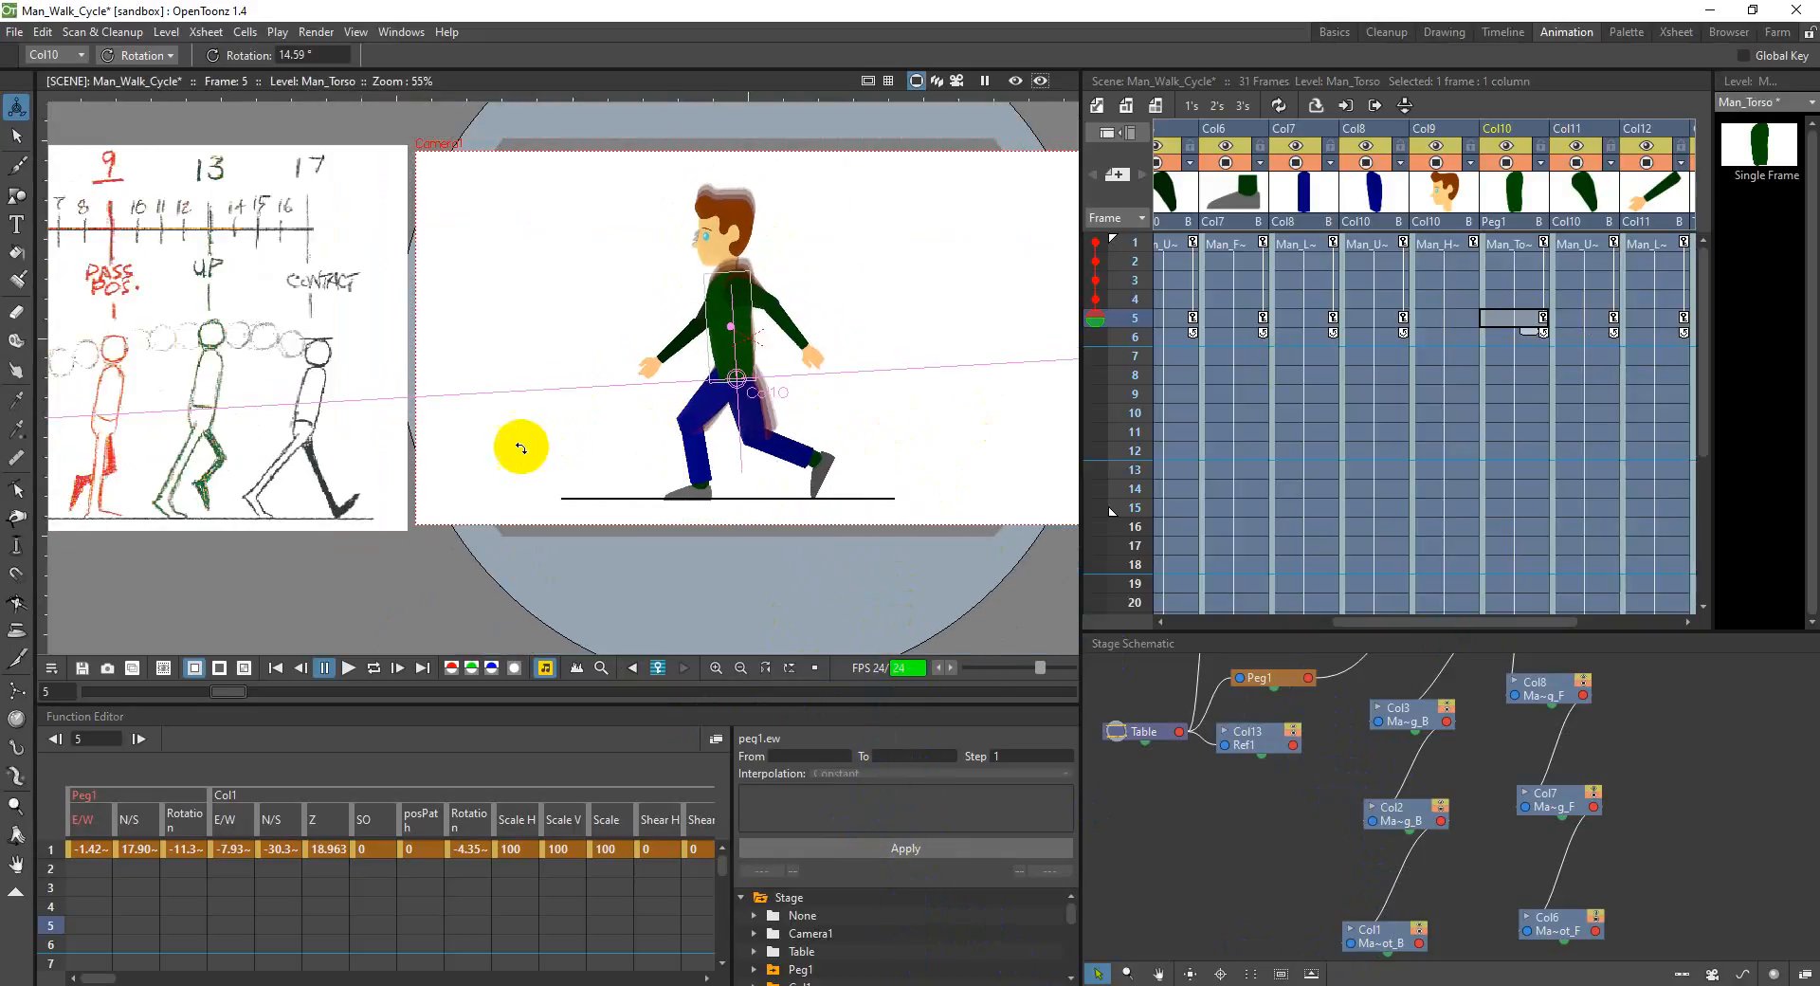
pyautogui.moveTo(620, 437); pyautogui.dragTo(737, 428)
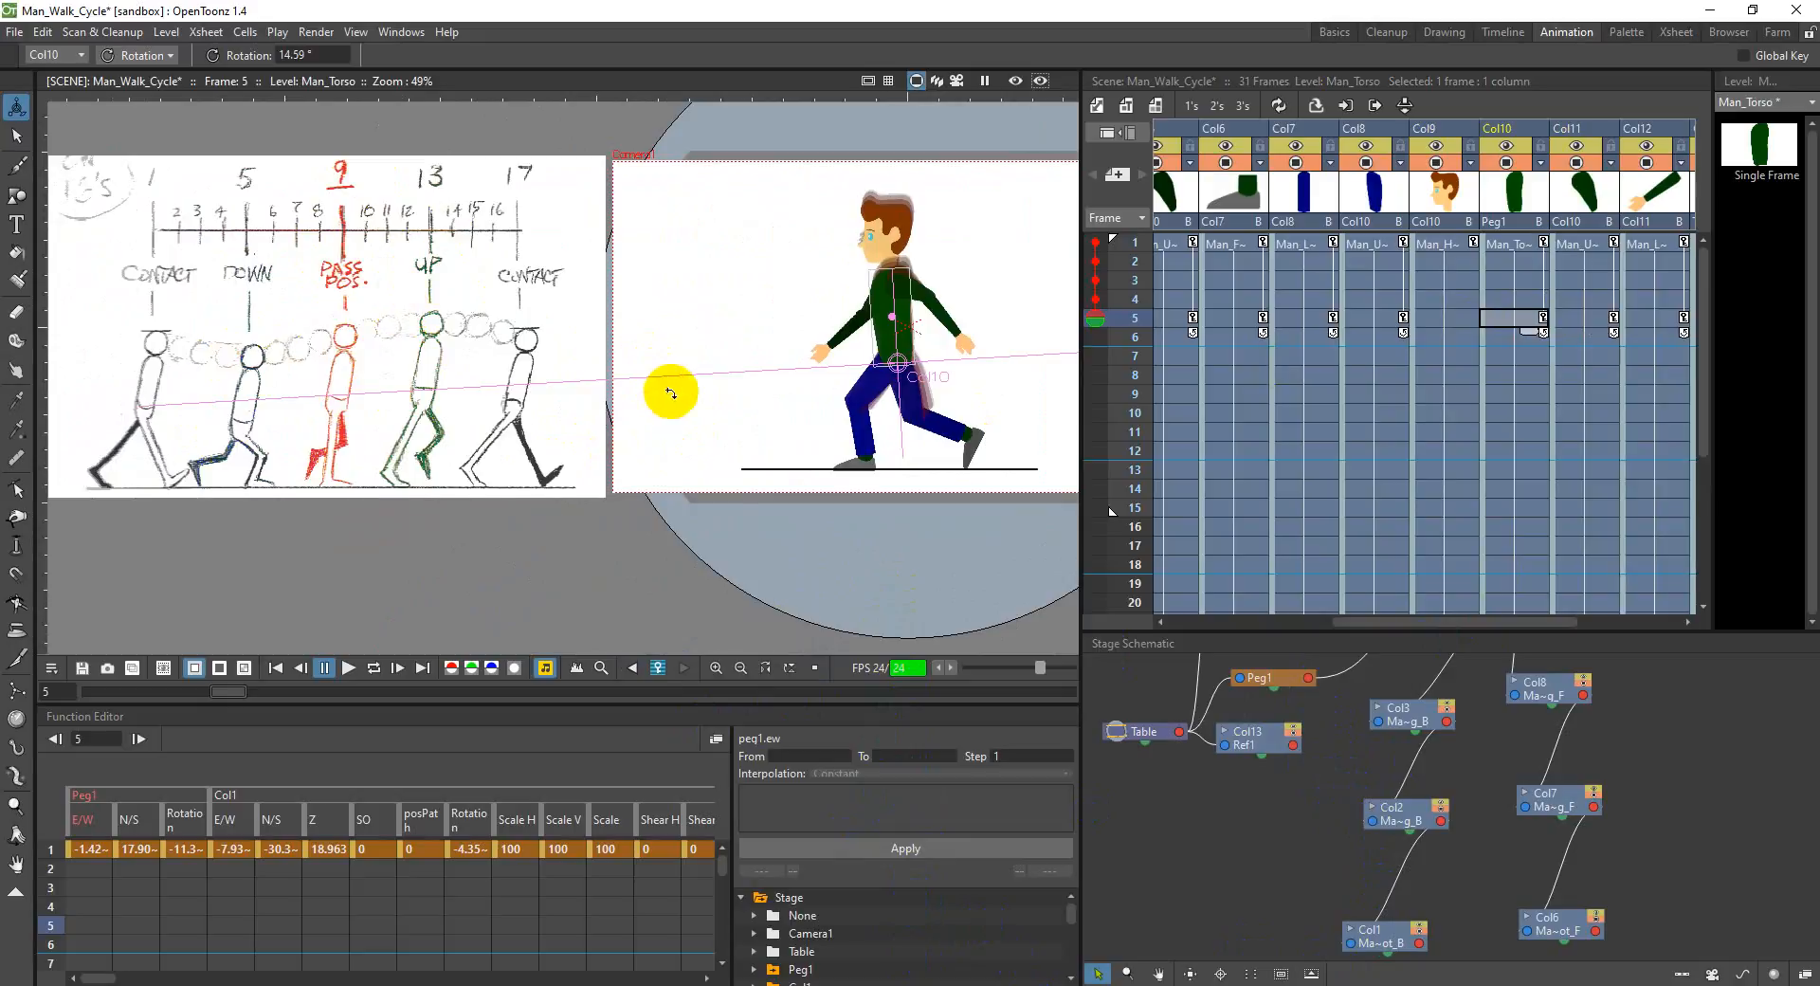
pyautogui.moveTo(1443, 618)
pyautogui.mouseDown()
pyautogui.moveTo(1308, 642)
pyautogui.moveTo(1381, 637)
pyautogui.mouseUp()
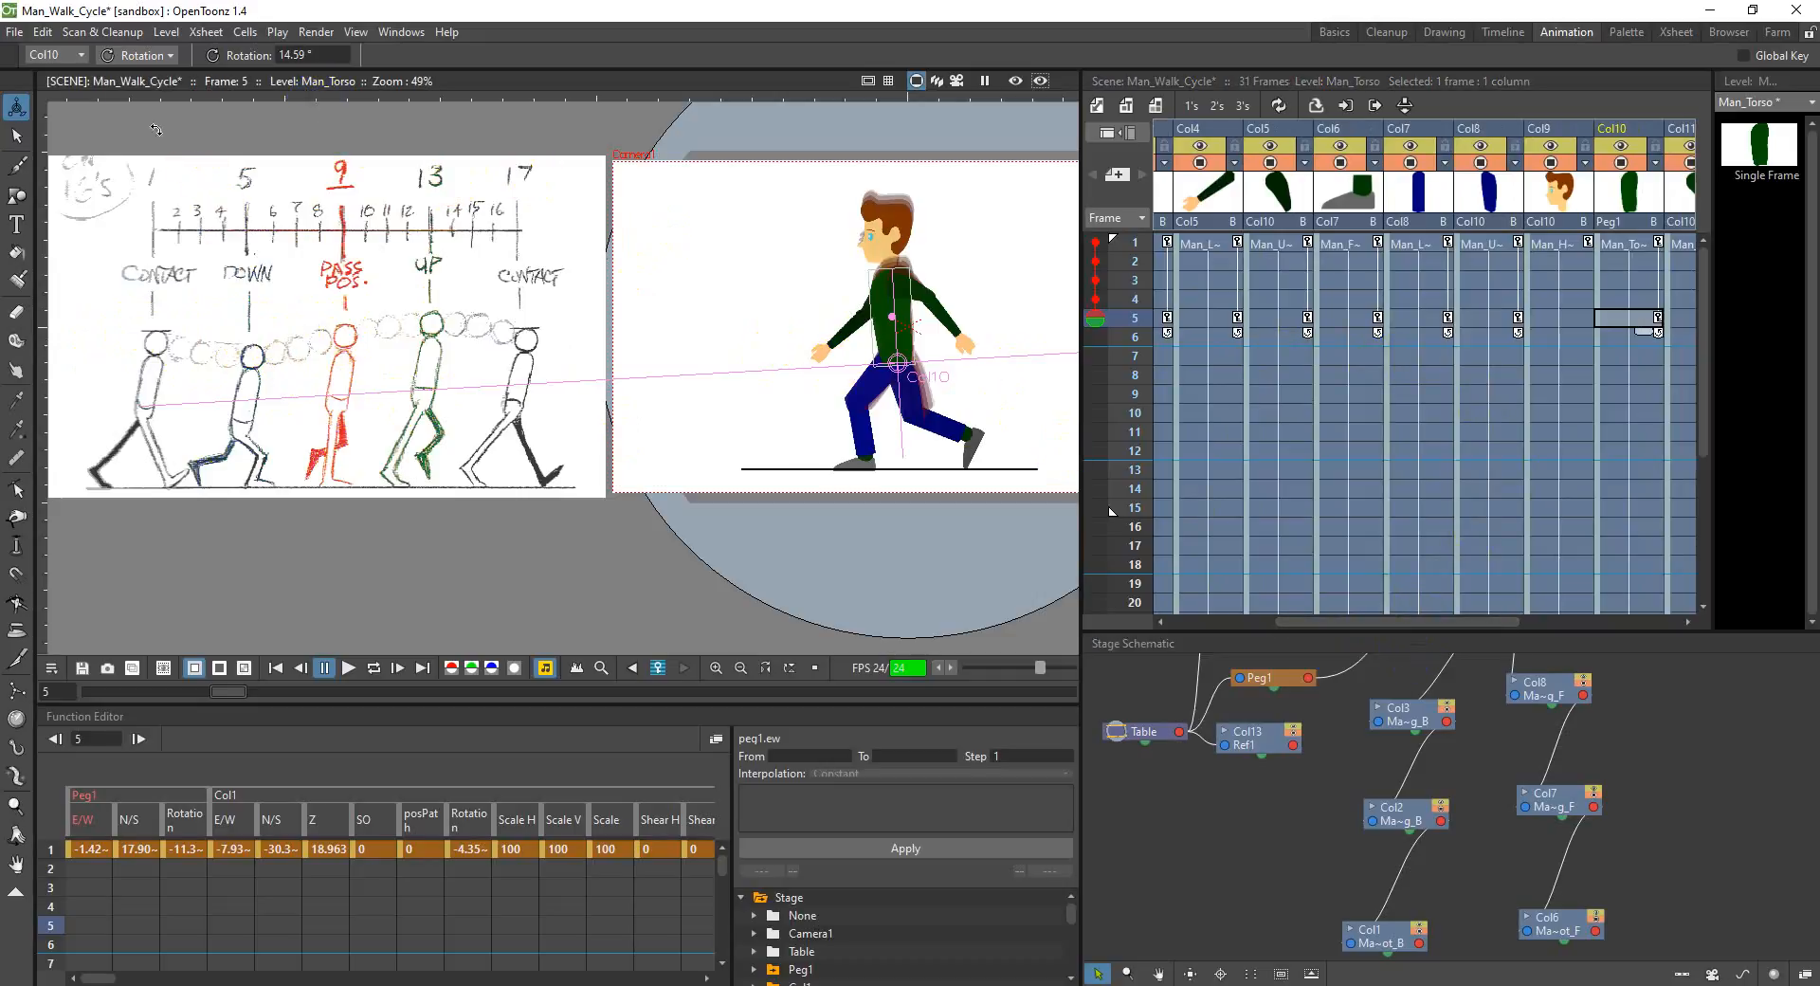
pyautogui.click(137, 55)
pyautogui.click(133, 76)
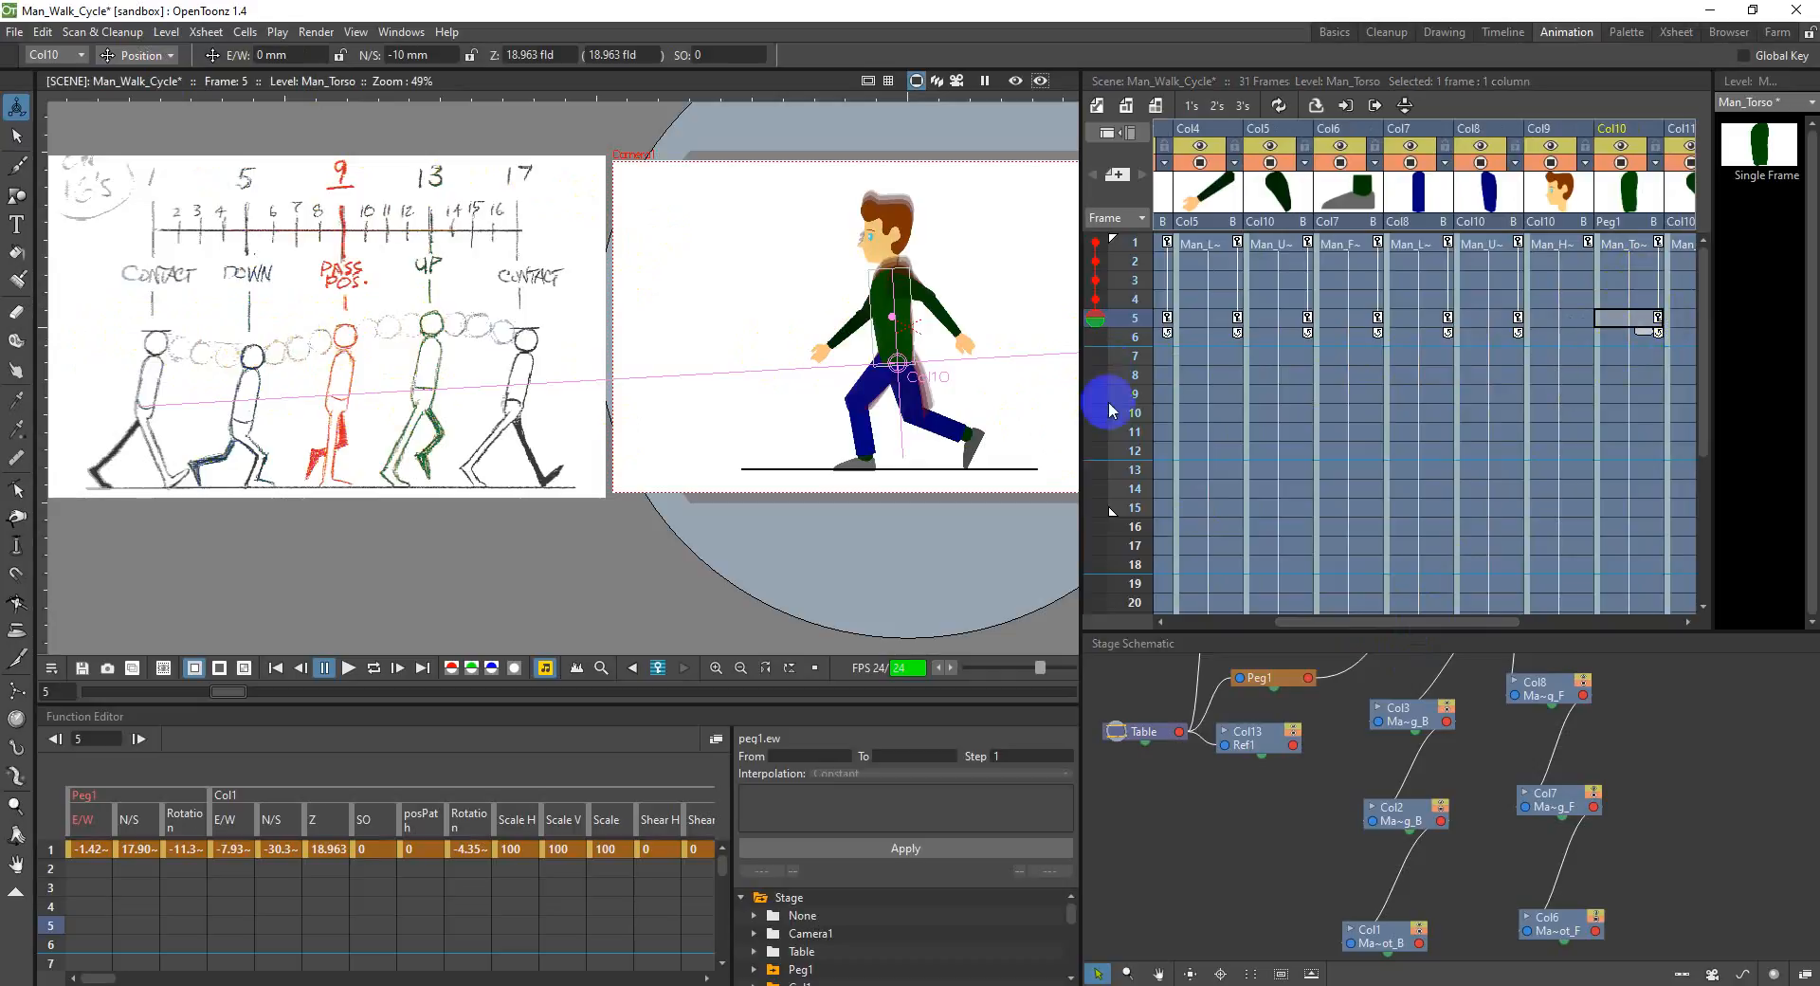
pyautogui.click(1617, 396)
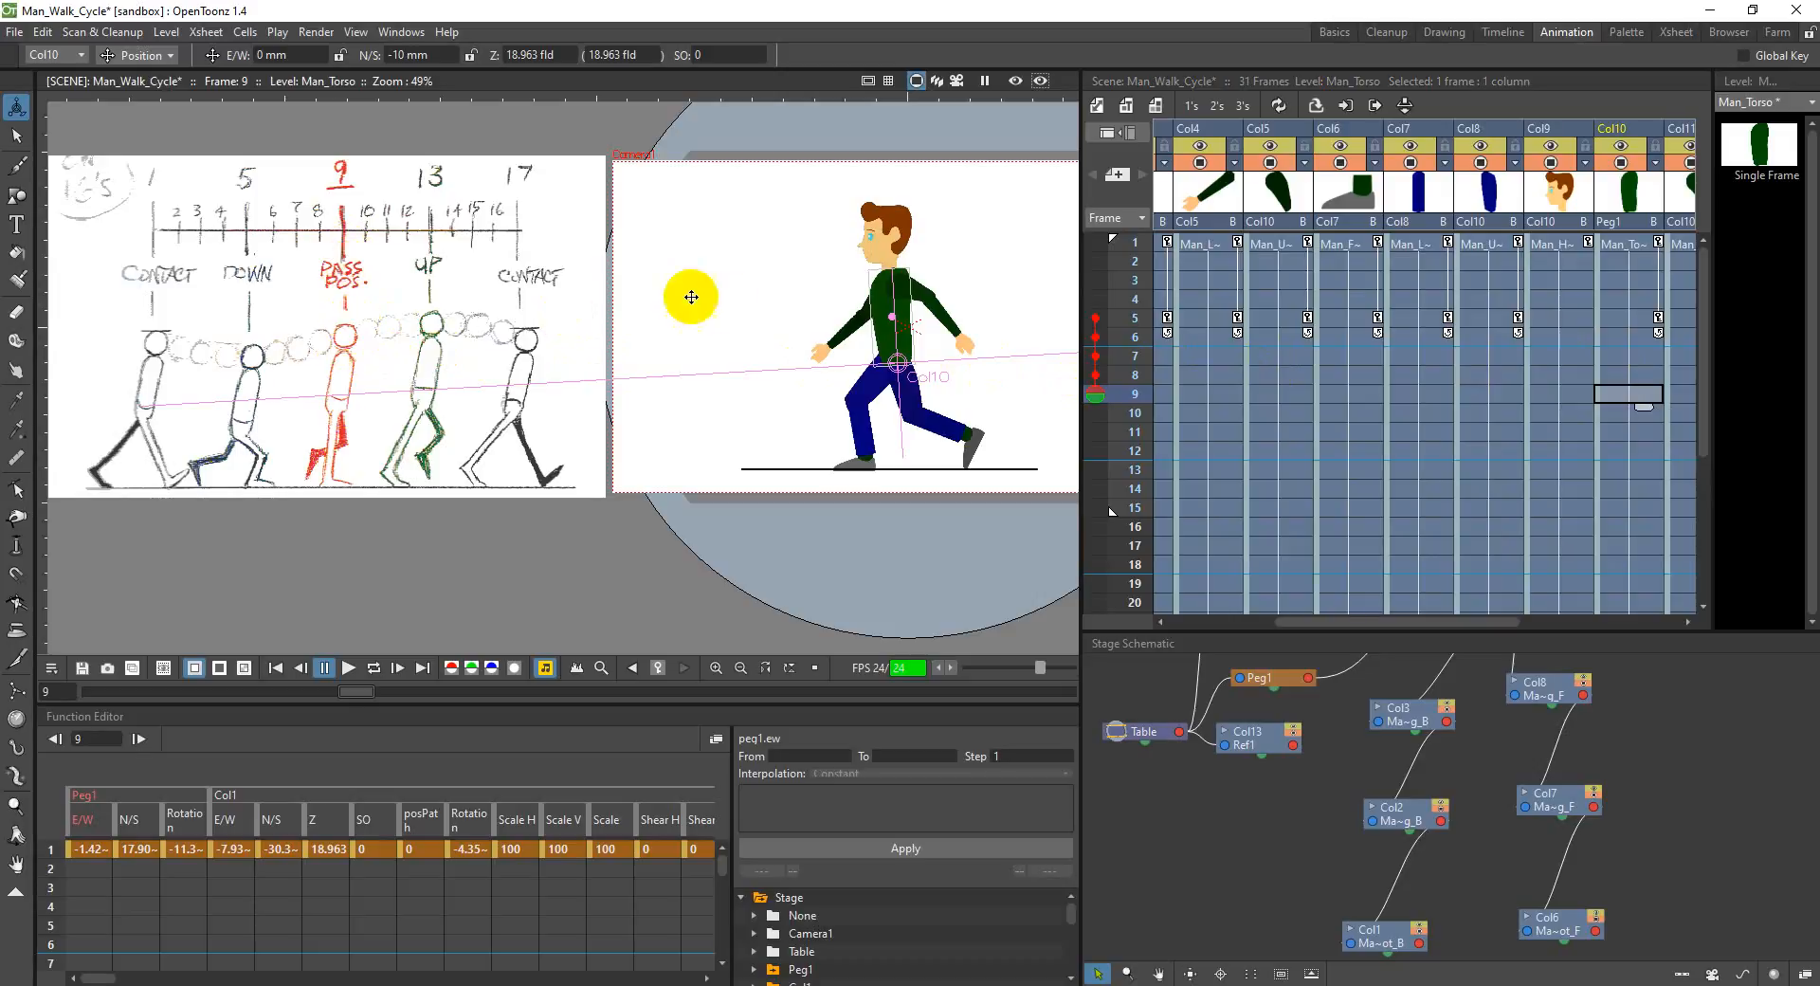
pyautogui.click(414, 54)
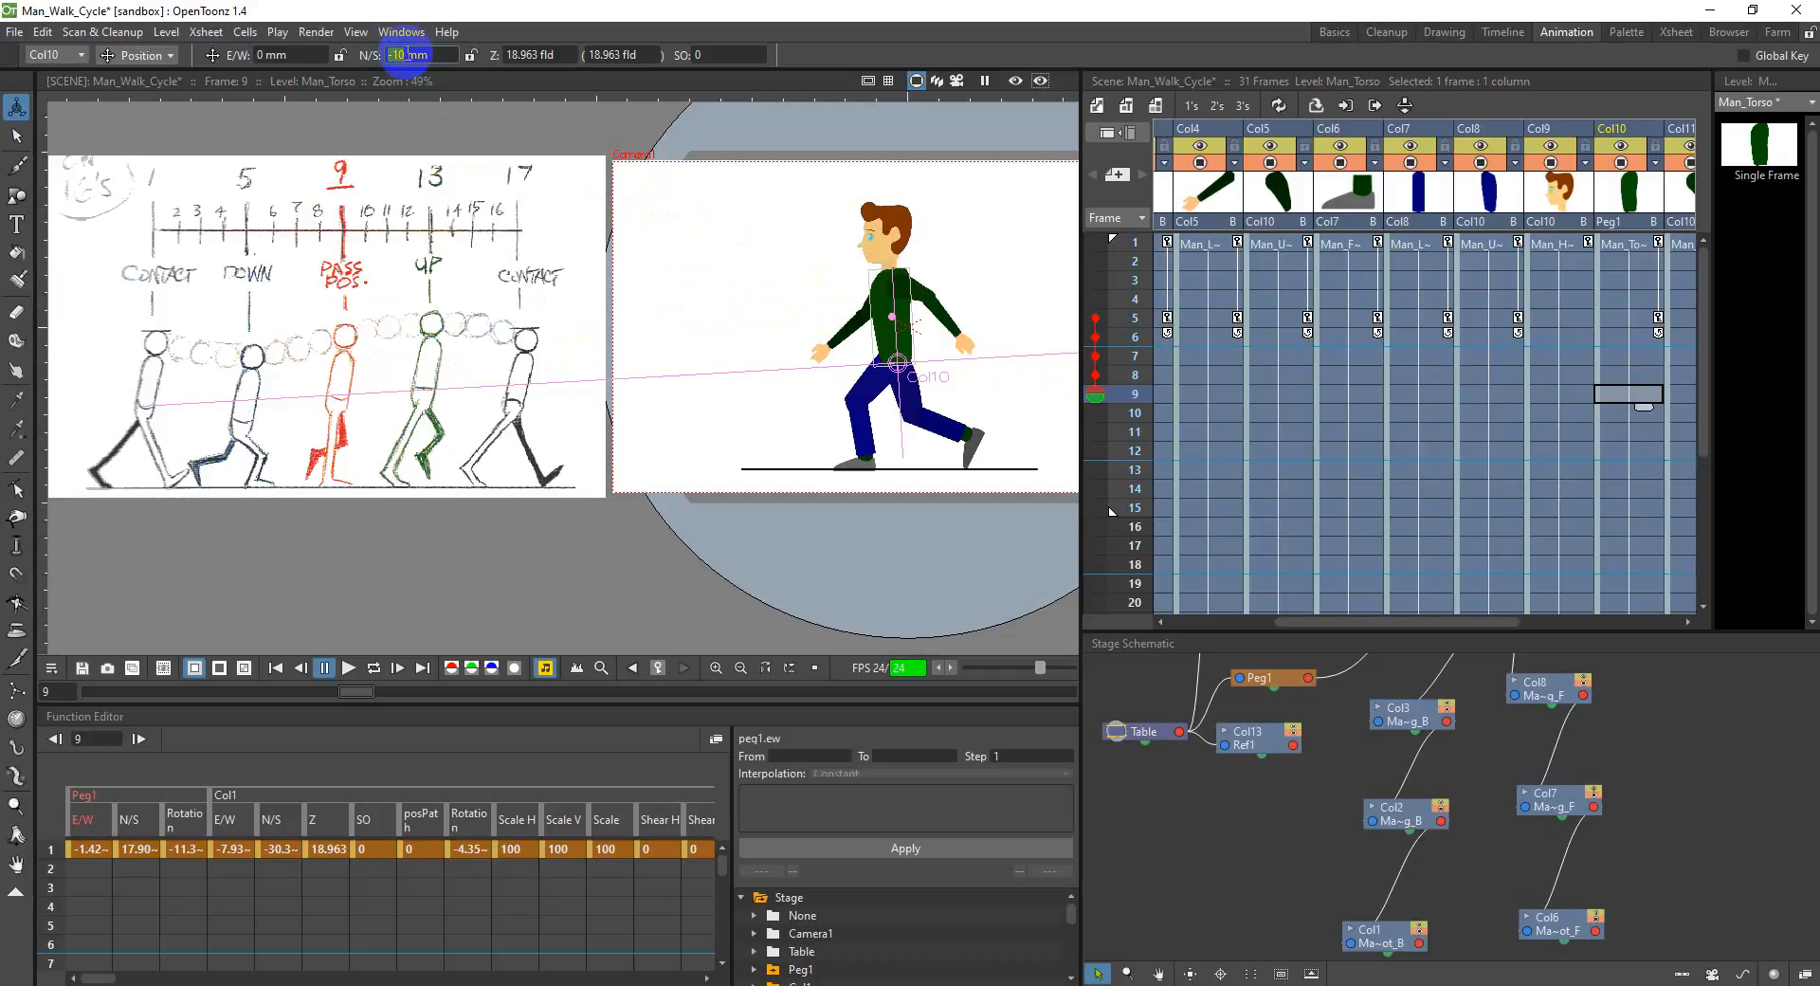
pyautogui.press('Return')
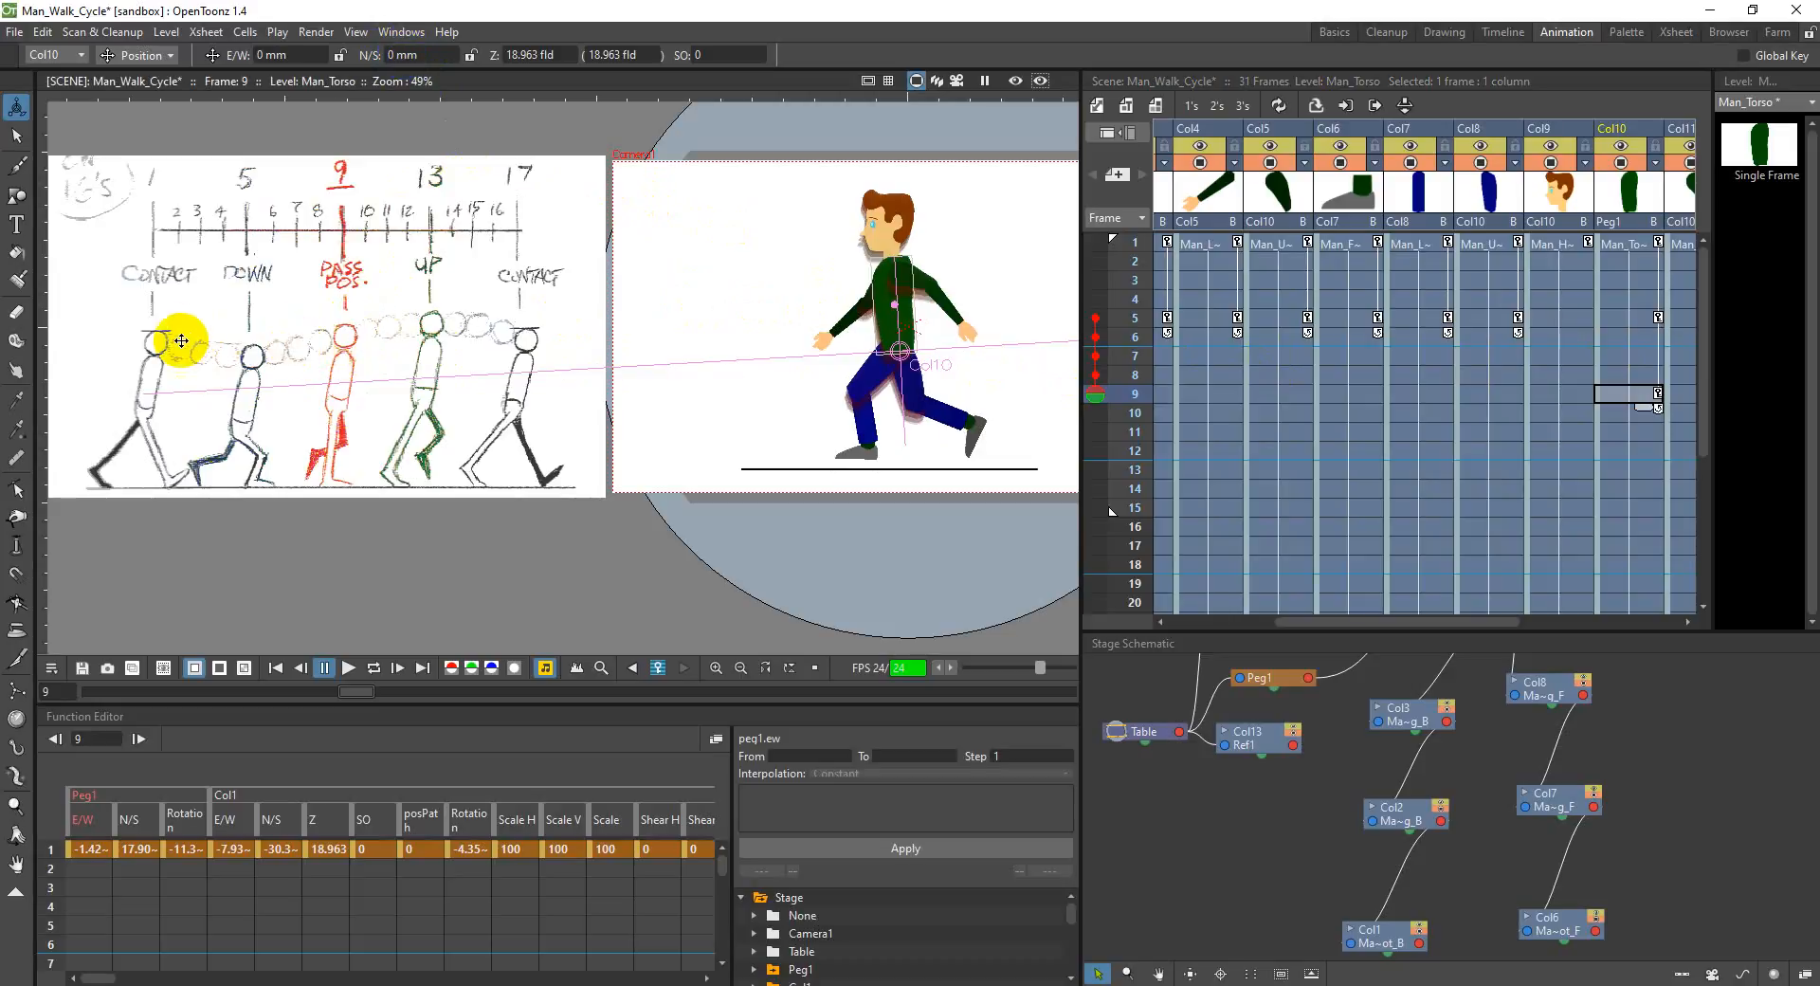
# Step: Set the torso's N/S position at frame 9 to 1 mm and save the scene
pyautogui.click(387, 55)
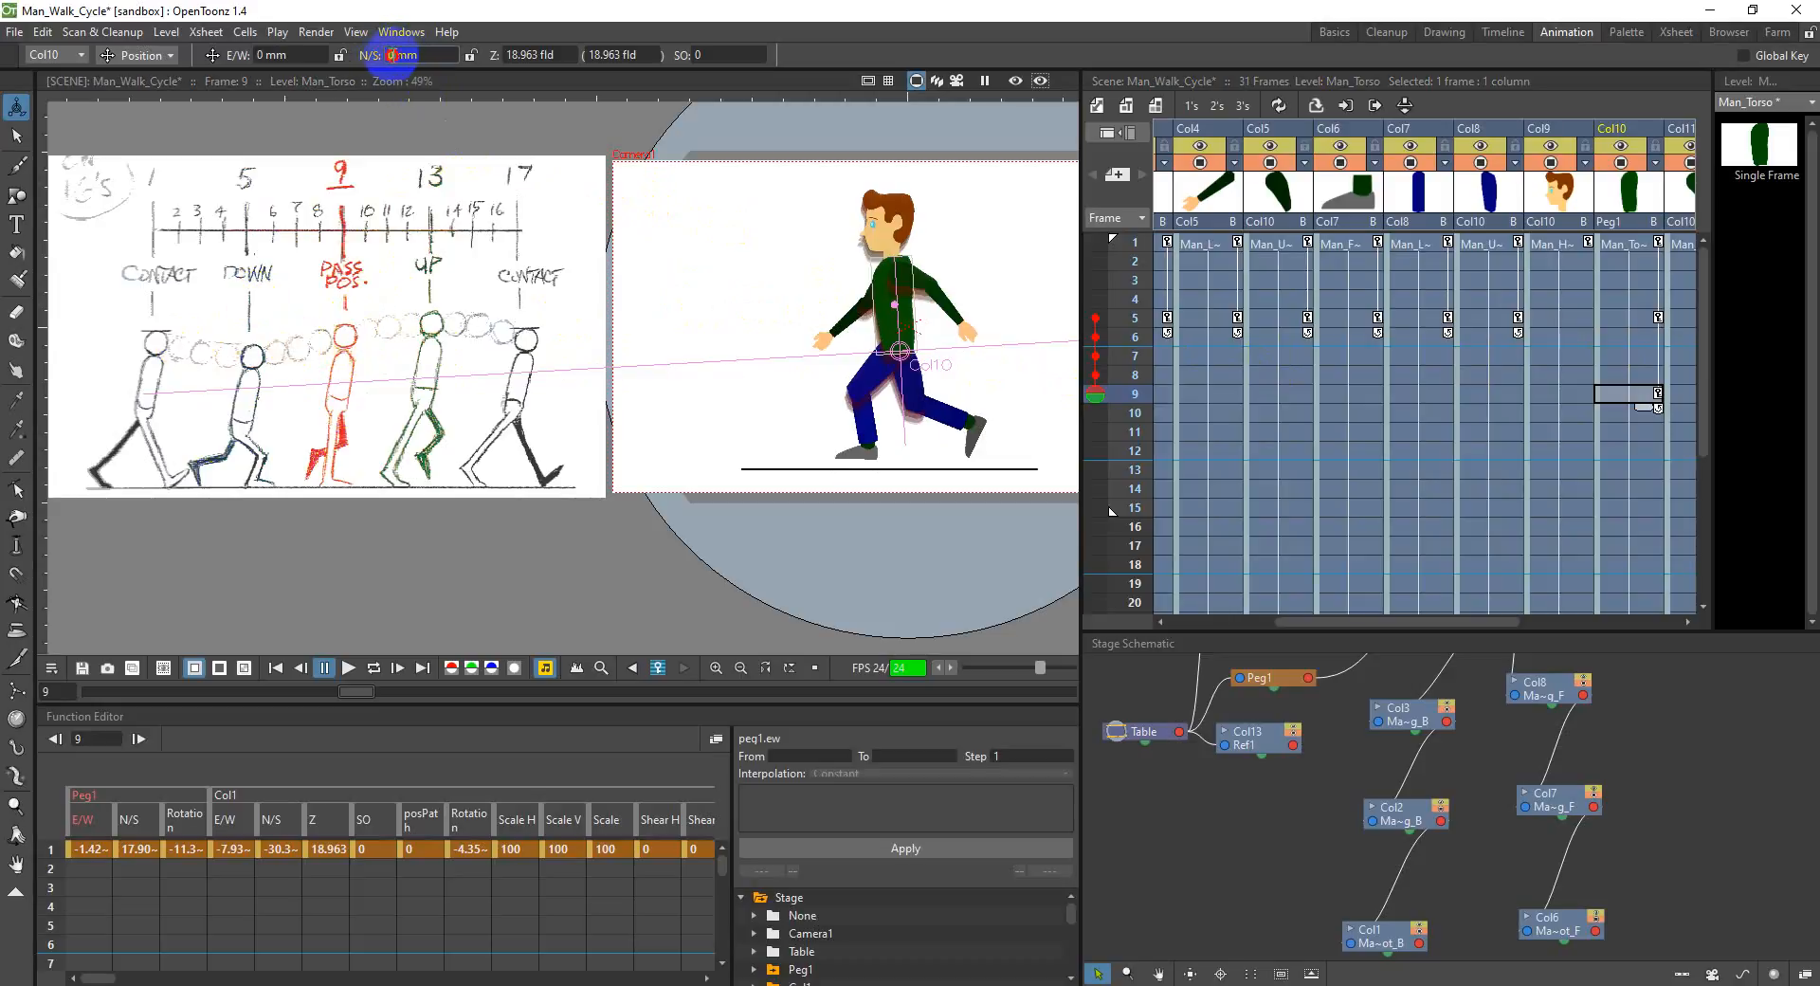
pyautogui.write('-1')
pyautogui.press('Return')
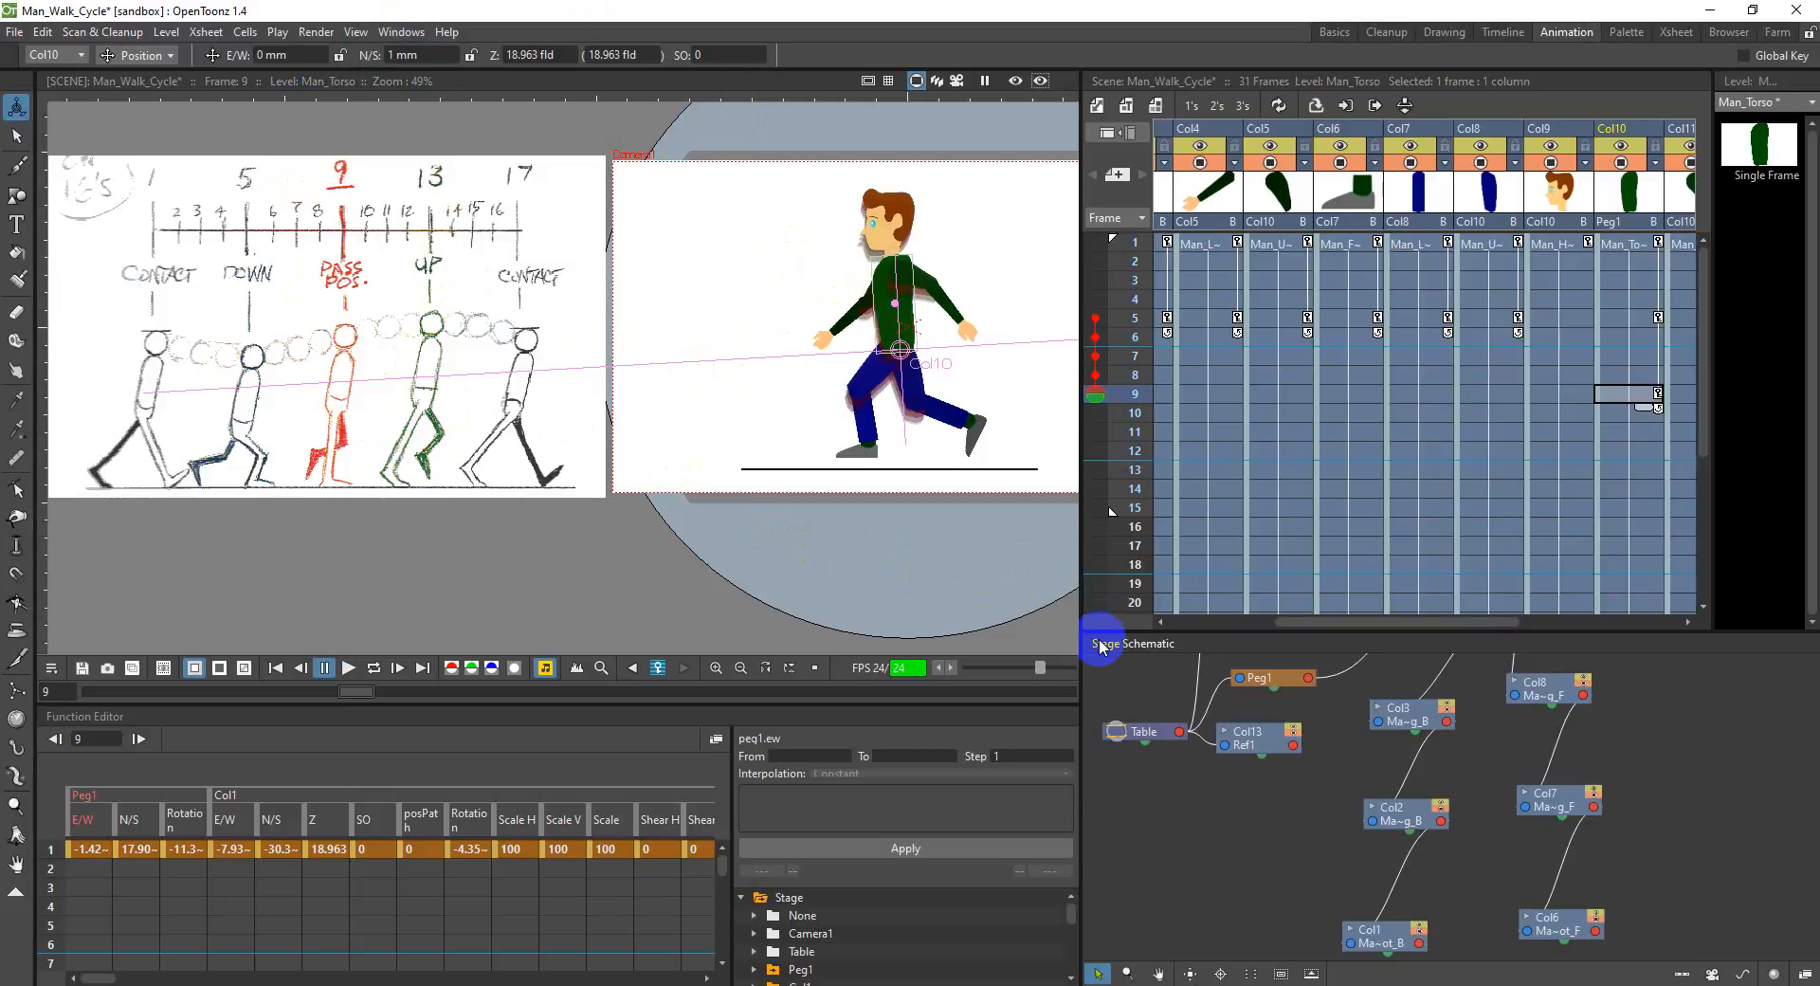
pyautogui.hotkey('ctrl', 's')
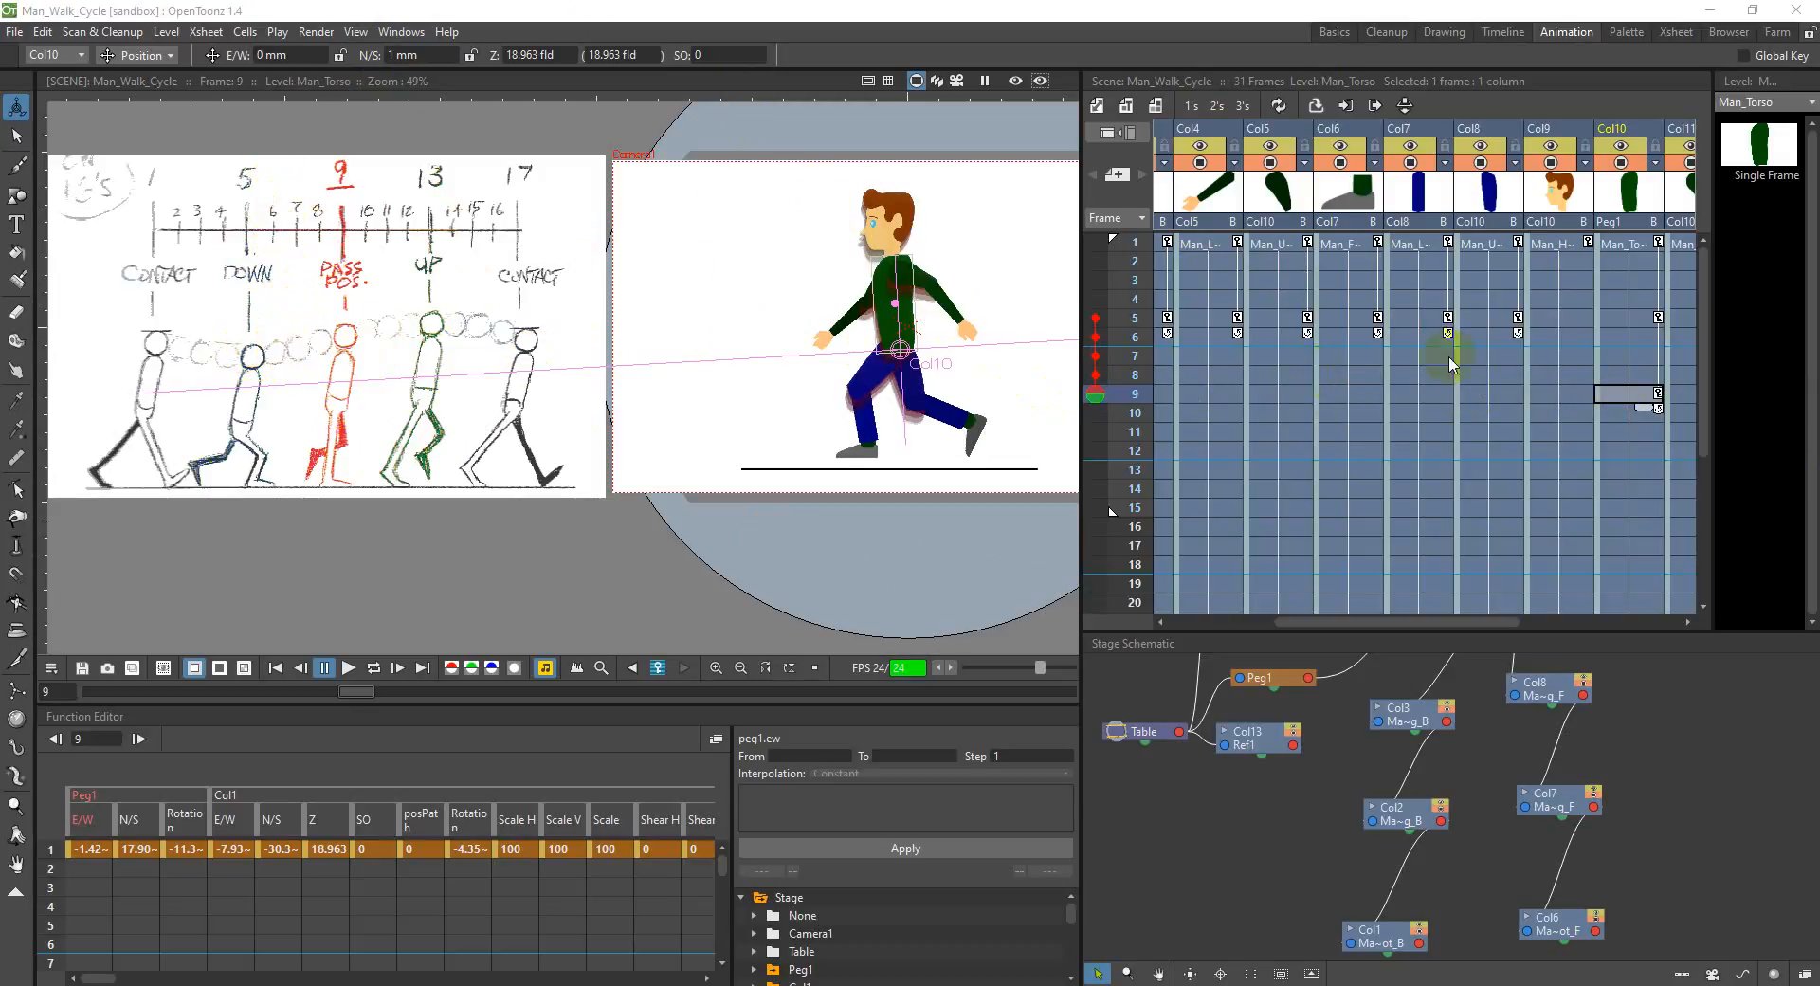
# Step: Compare the torso in Col10 at frames 1, 5 and 9, checking the pass position in the Animator's Survival Kit PDF before returning to OpenToonz
pyautogui.click(1614, 317)
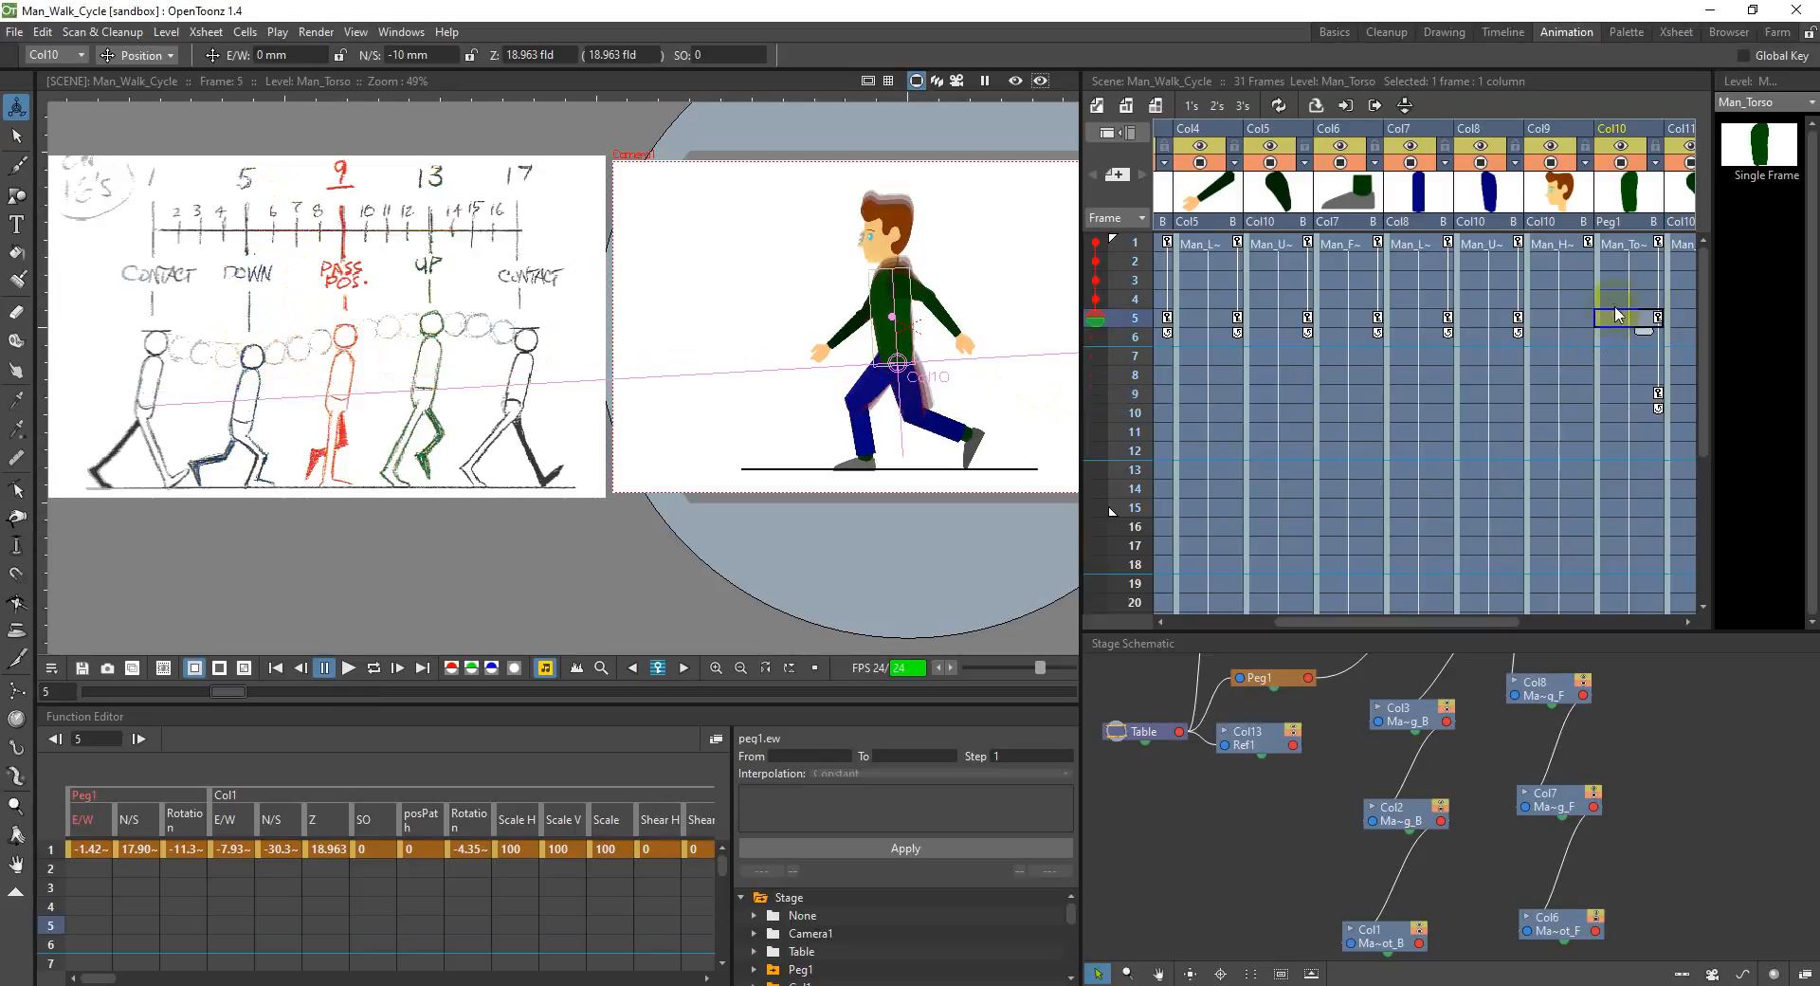
pyautogui.click(1632, 249)
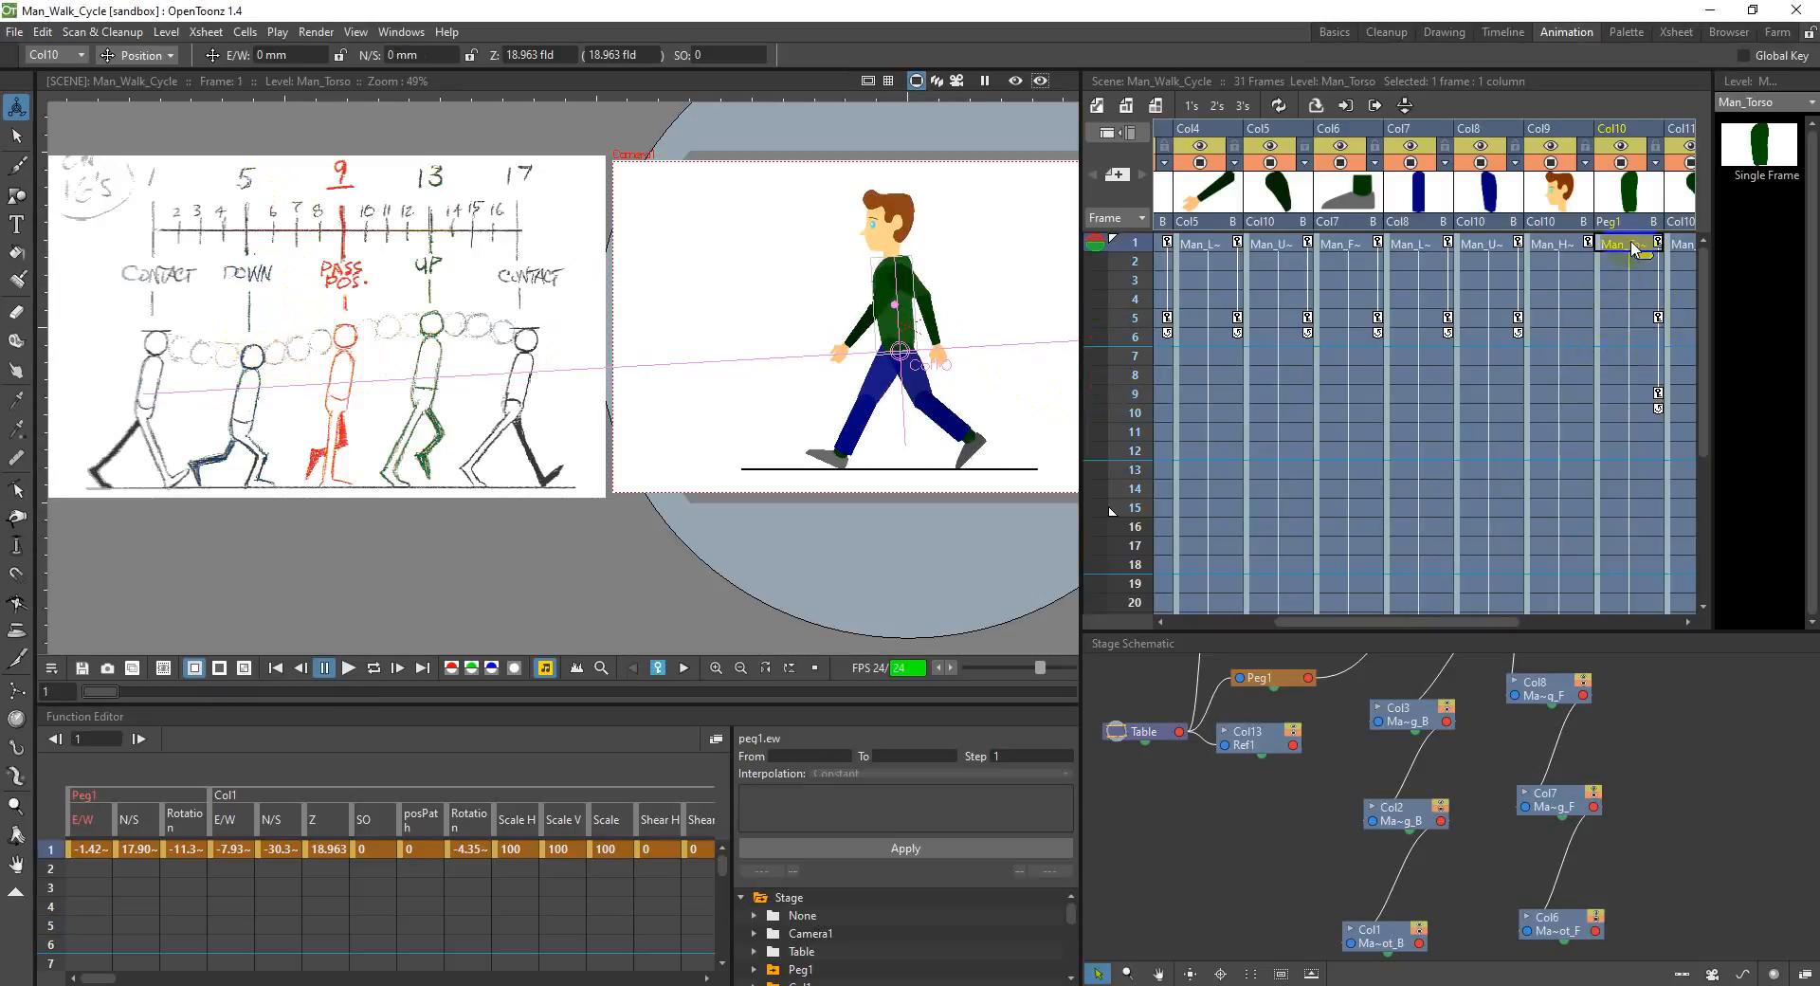
pyautogui.click(1632, 320)
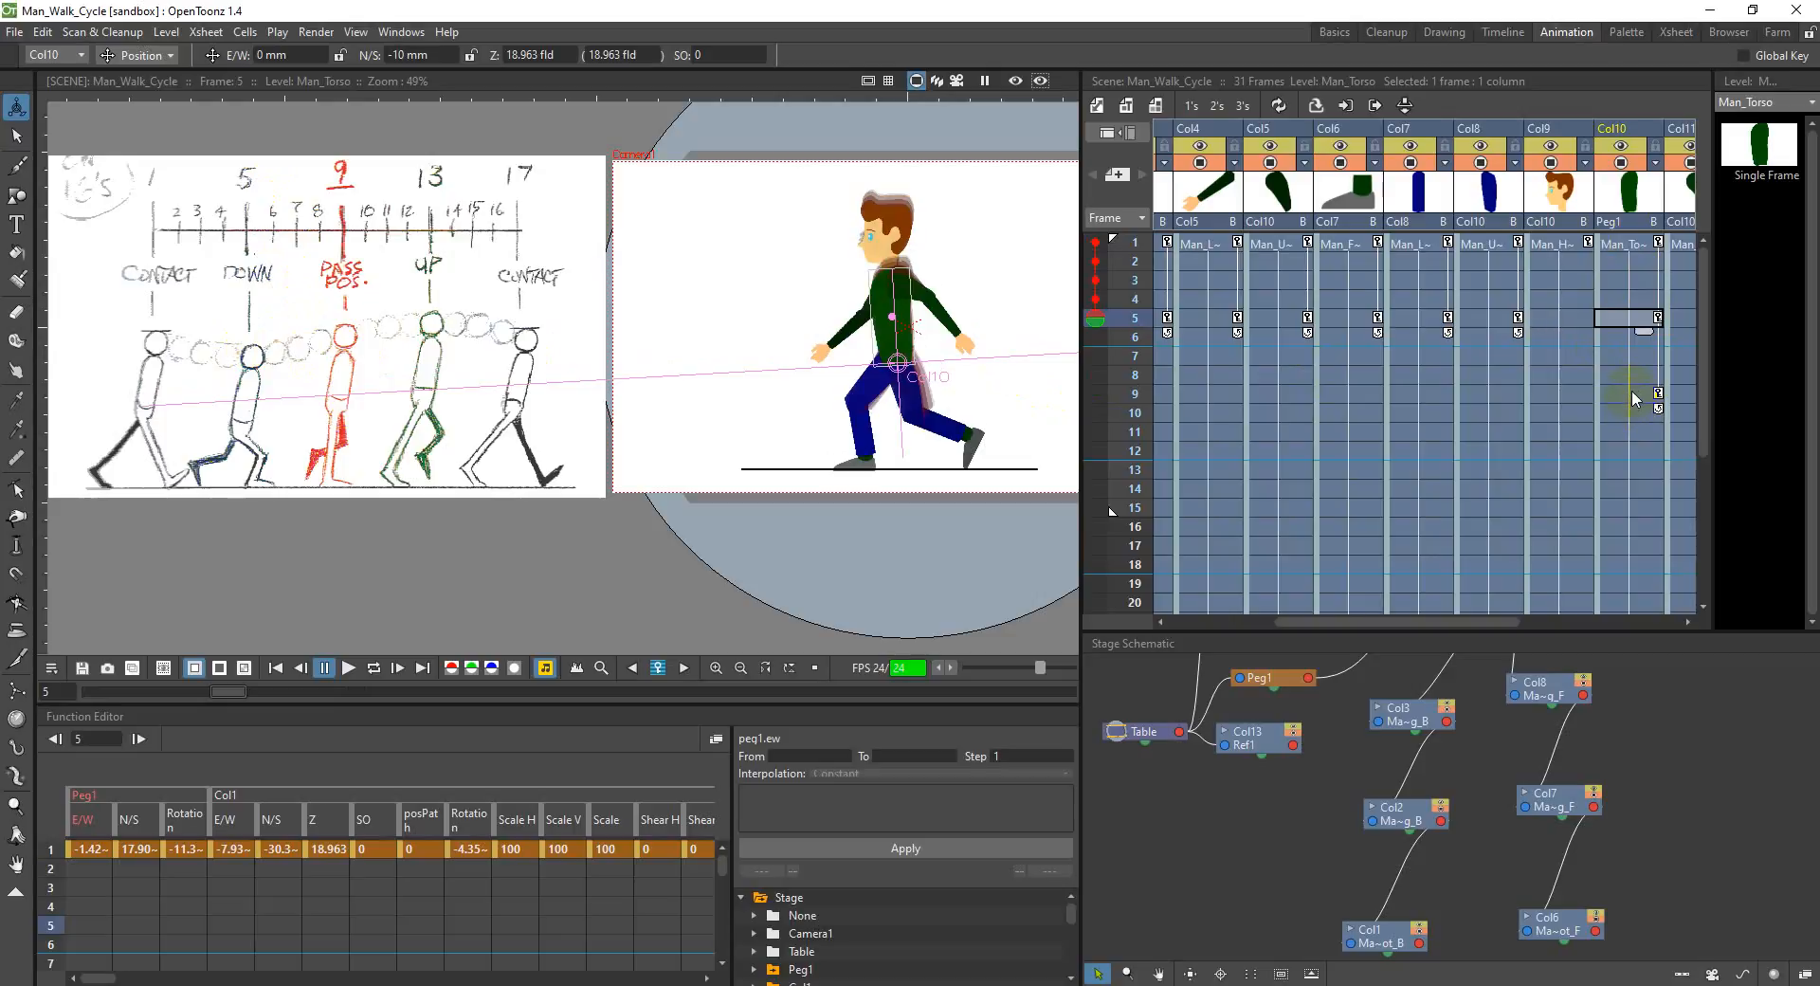
pyautogui.click(1632, 397)
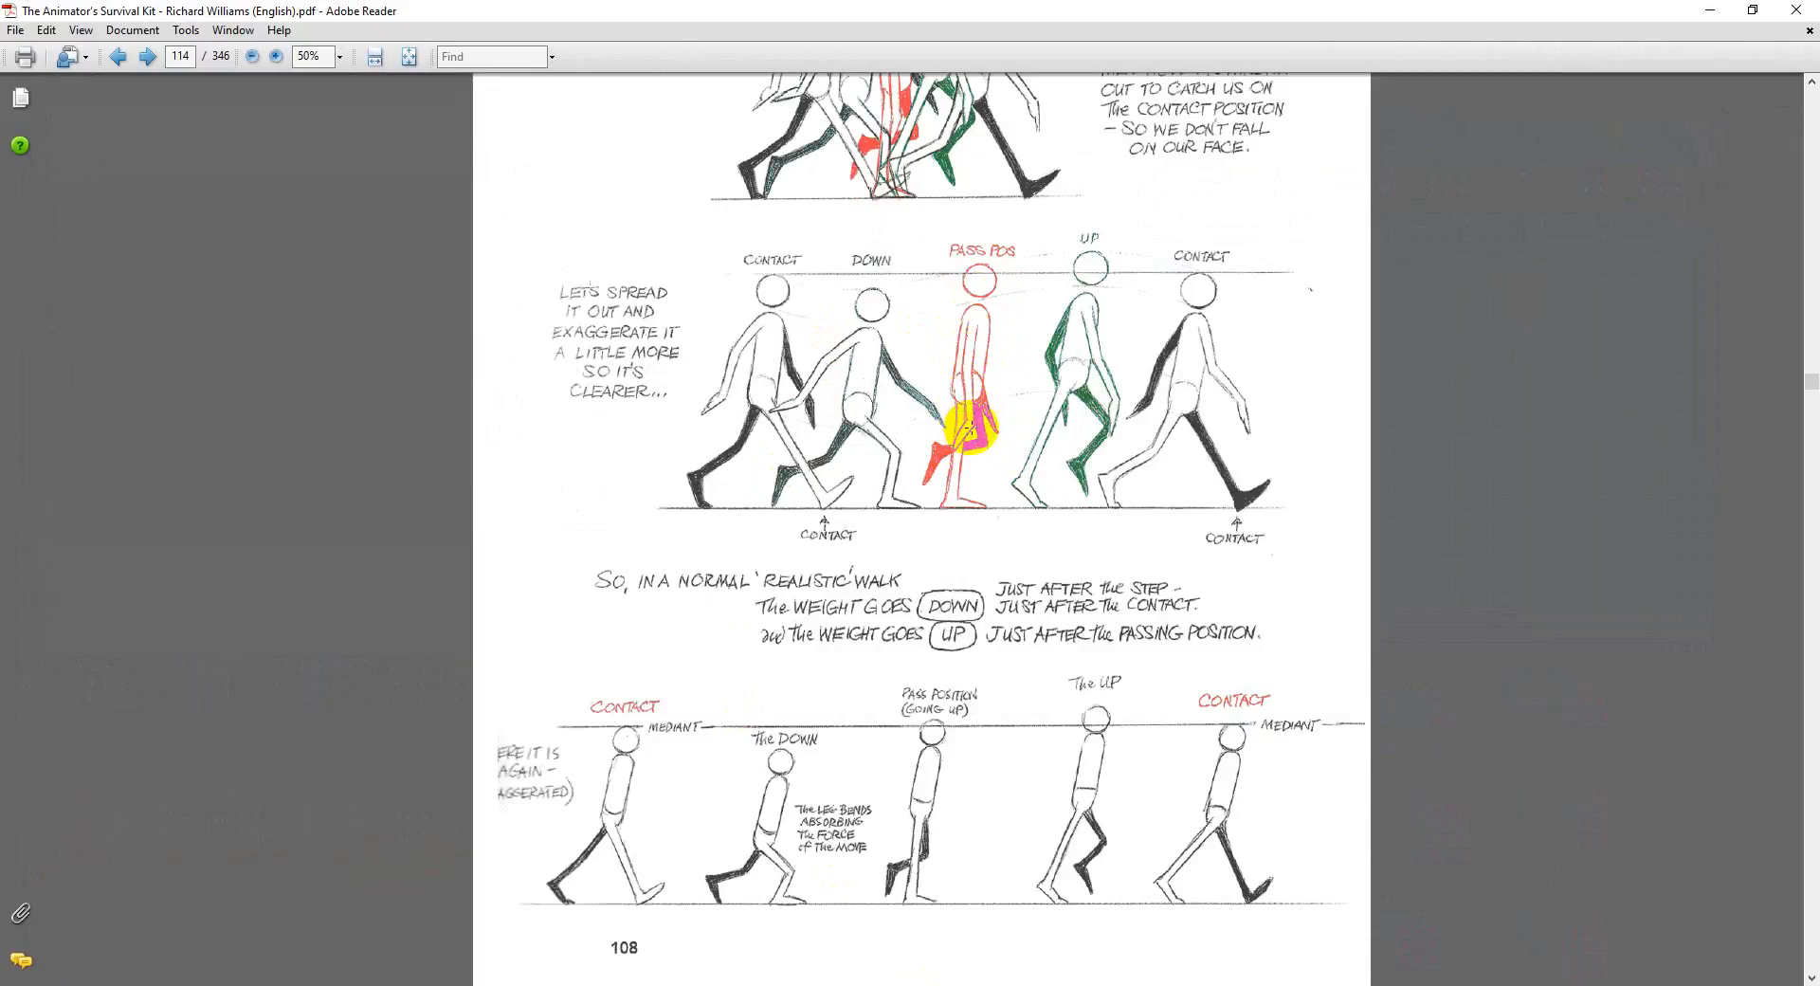
pyautogui.click(1717, 11)
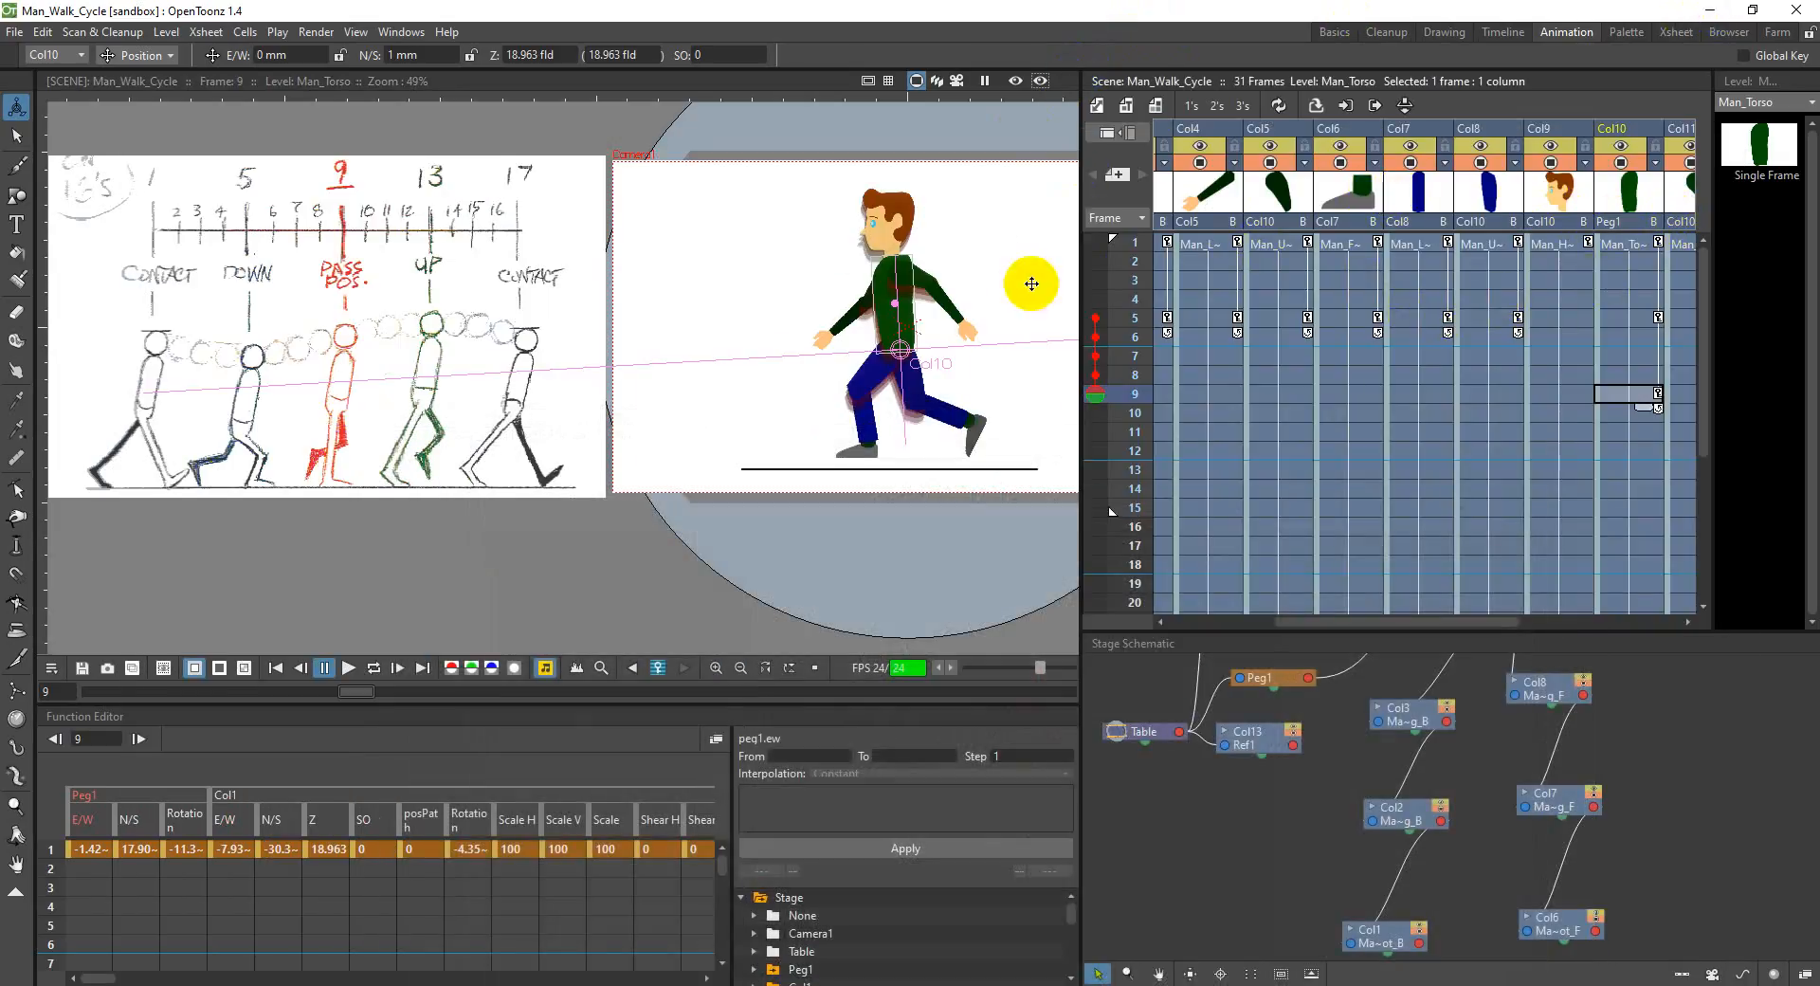
# Step: Rotate the front upper arm in Col11 to about -9° at frame 9 and save the scene
pyautogui.moveTo(1496, 620); pyautogui.dragTo(1555, 619)
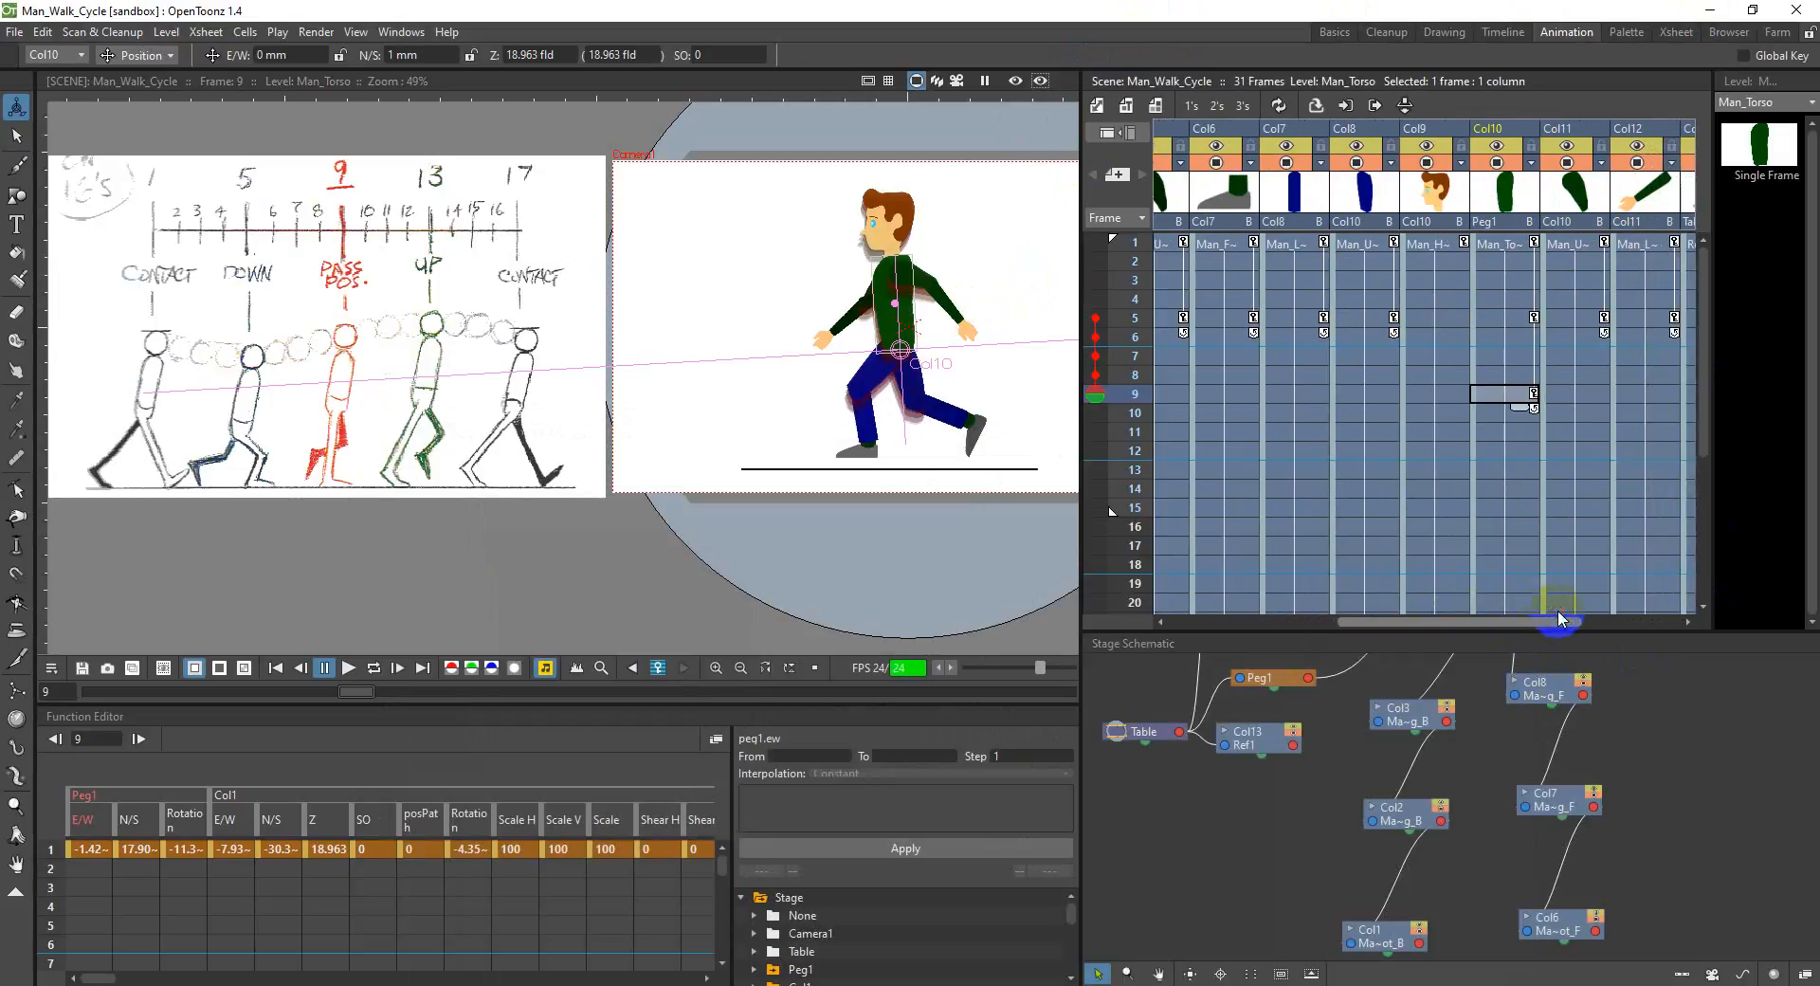
pyautogui.click(1575, 130)
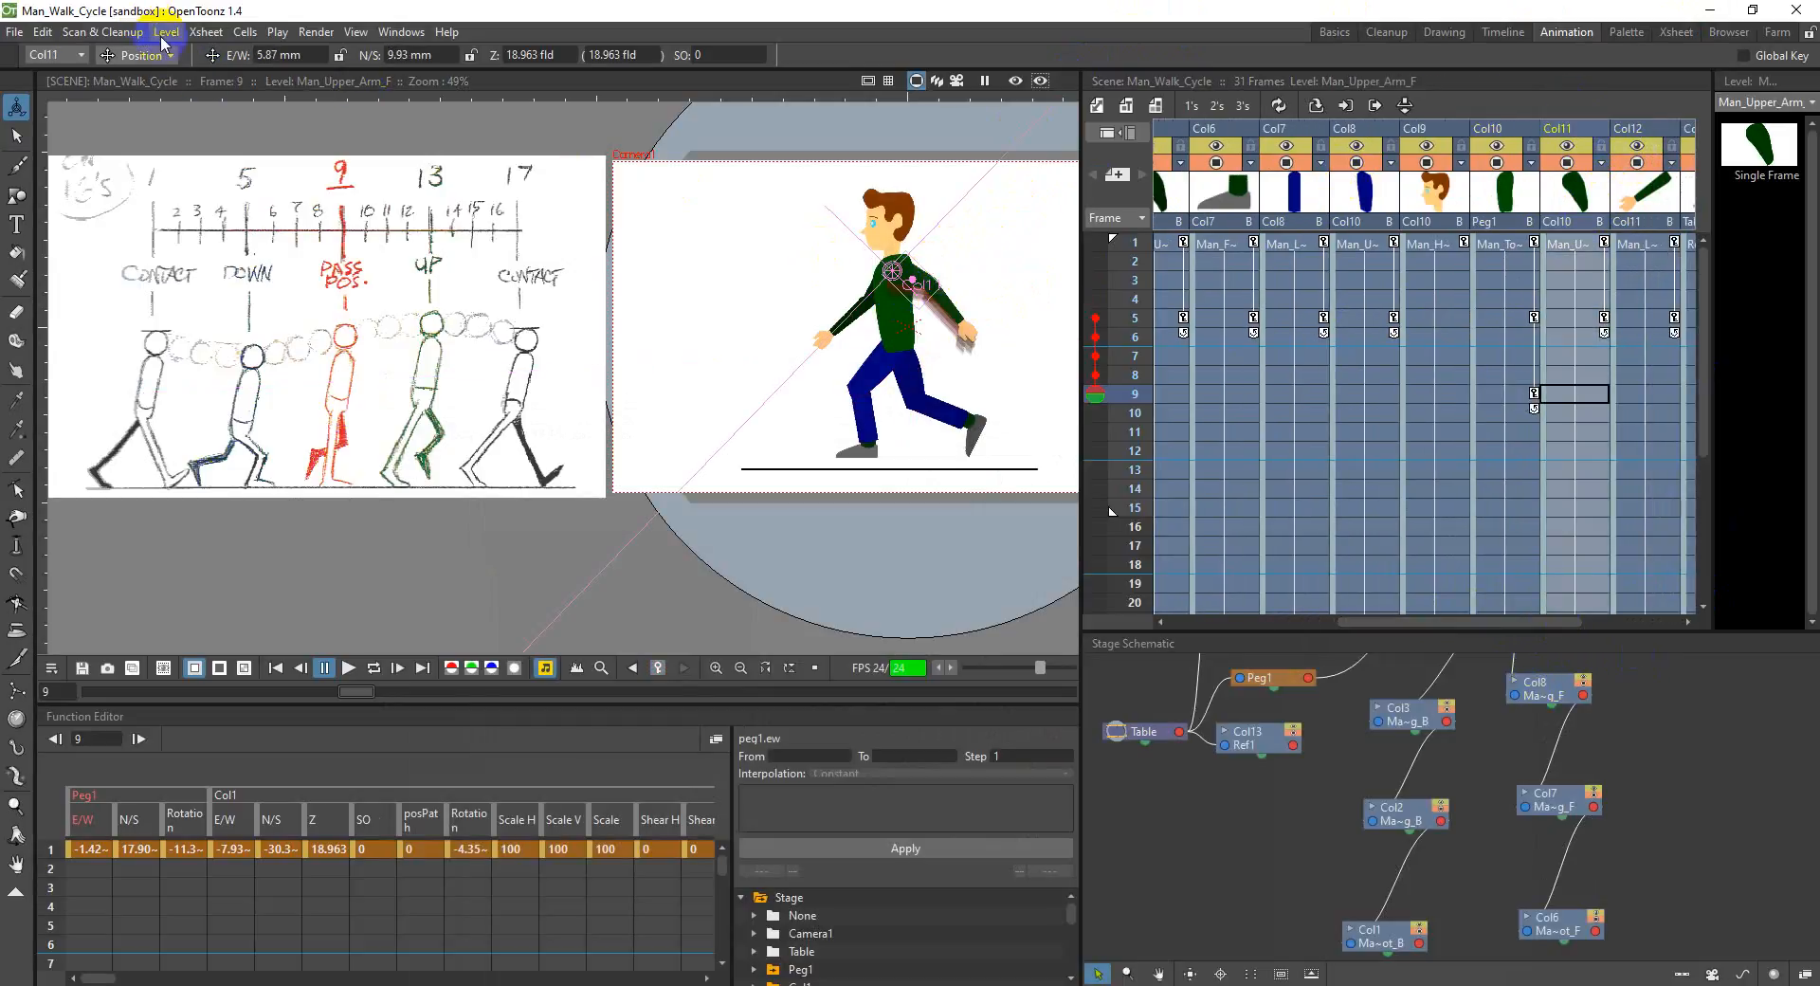
pyautogui.click(138, 55)
pyautogui.click(156, 102)
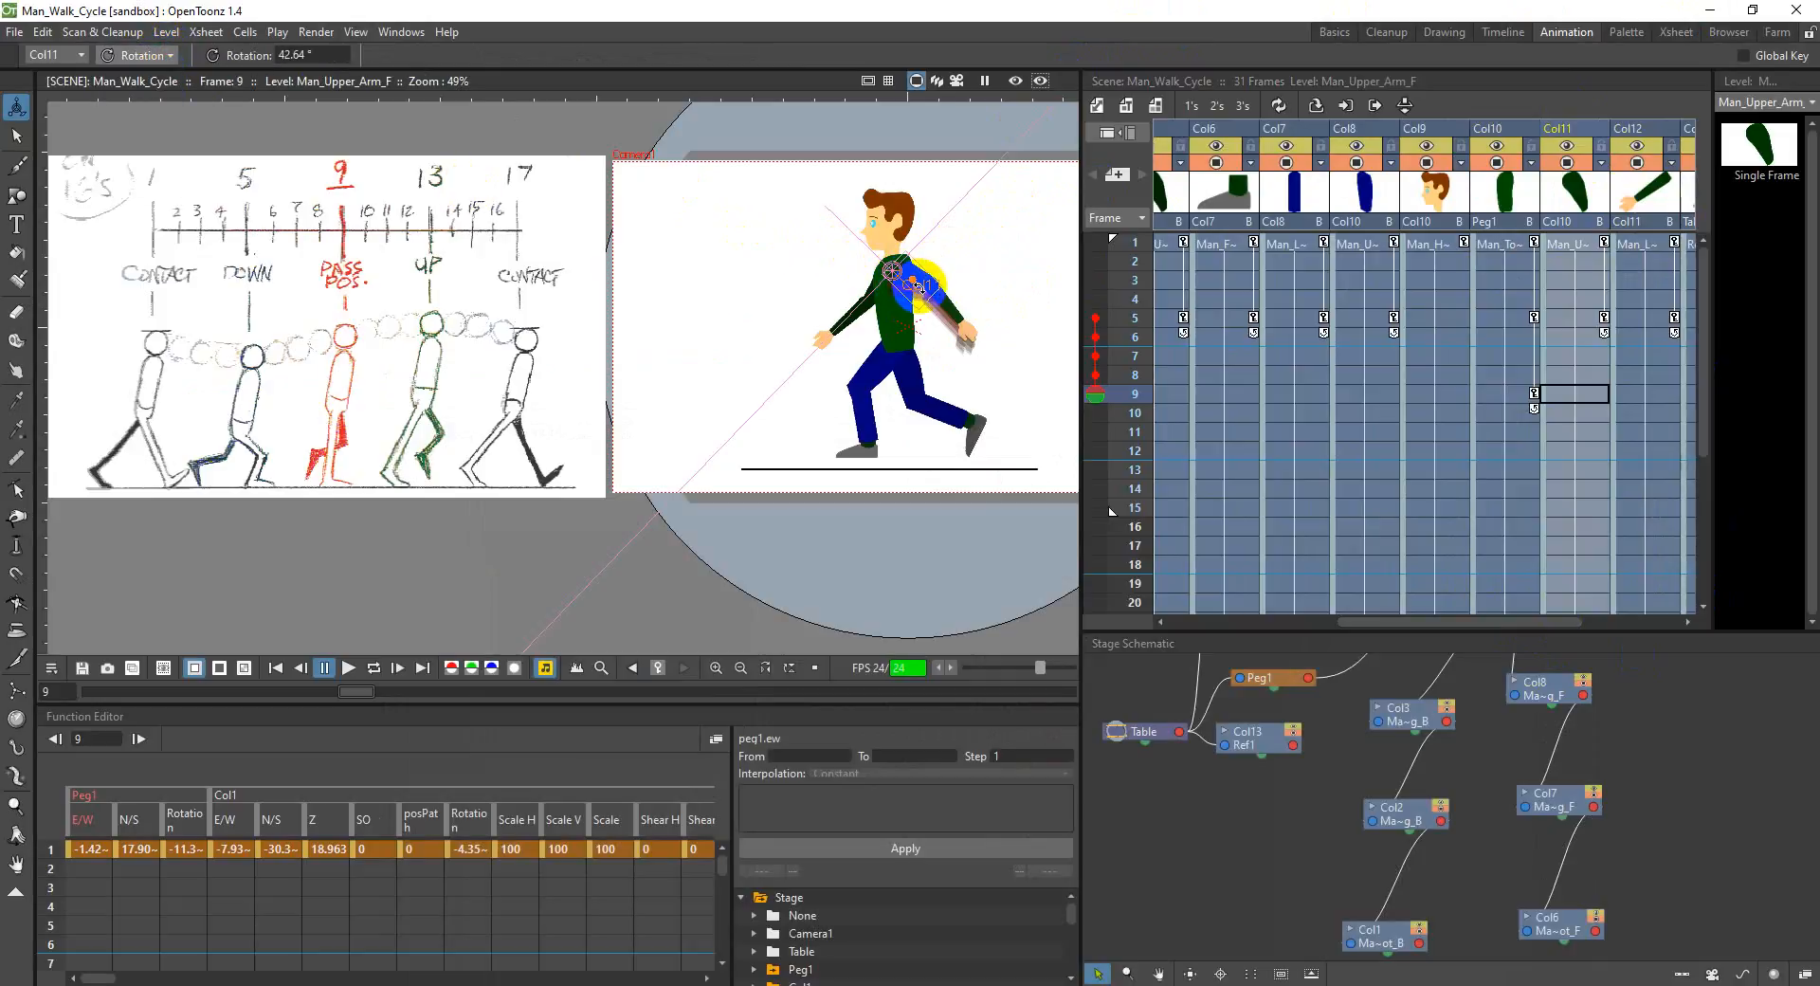
pyautogui.moveTo(929, 286); pyautogui.dragTo(896, 302)
pyautogui.hotkey('ctrl', 's')
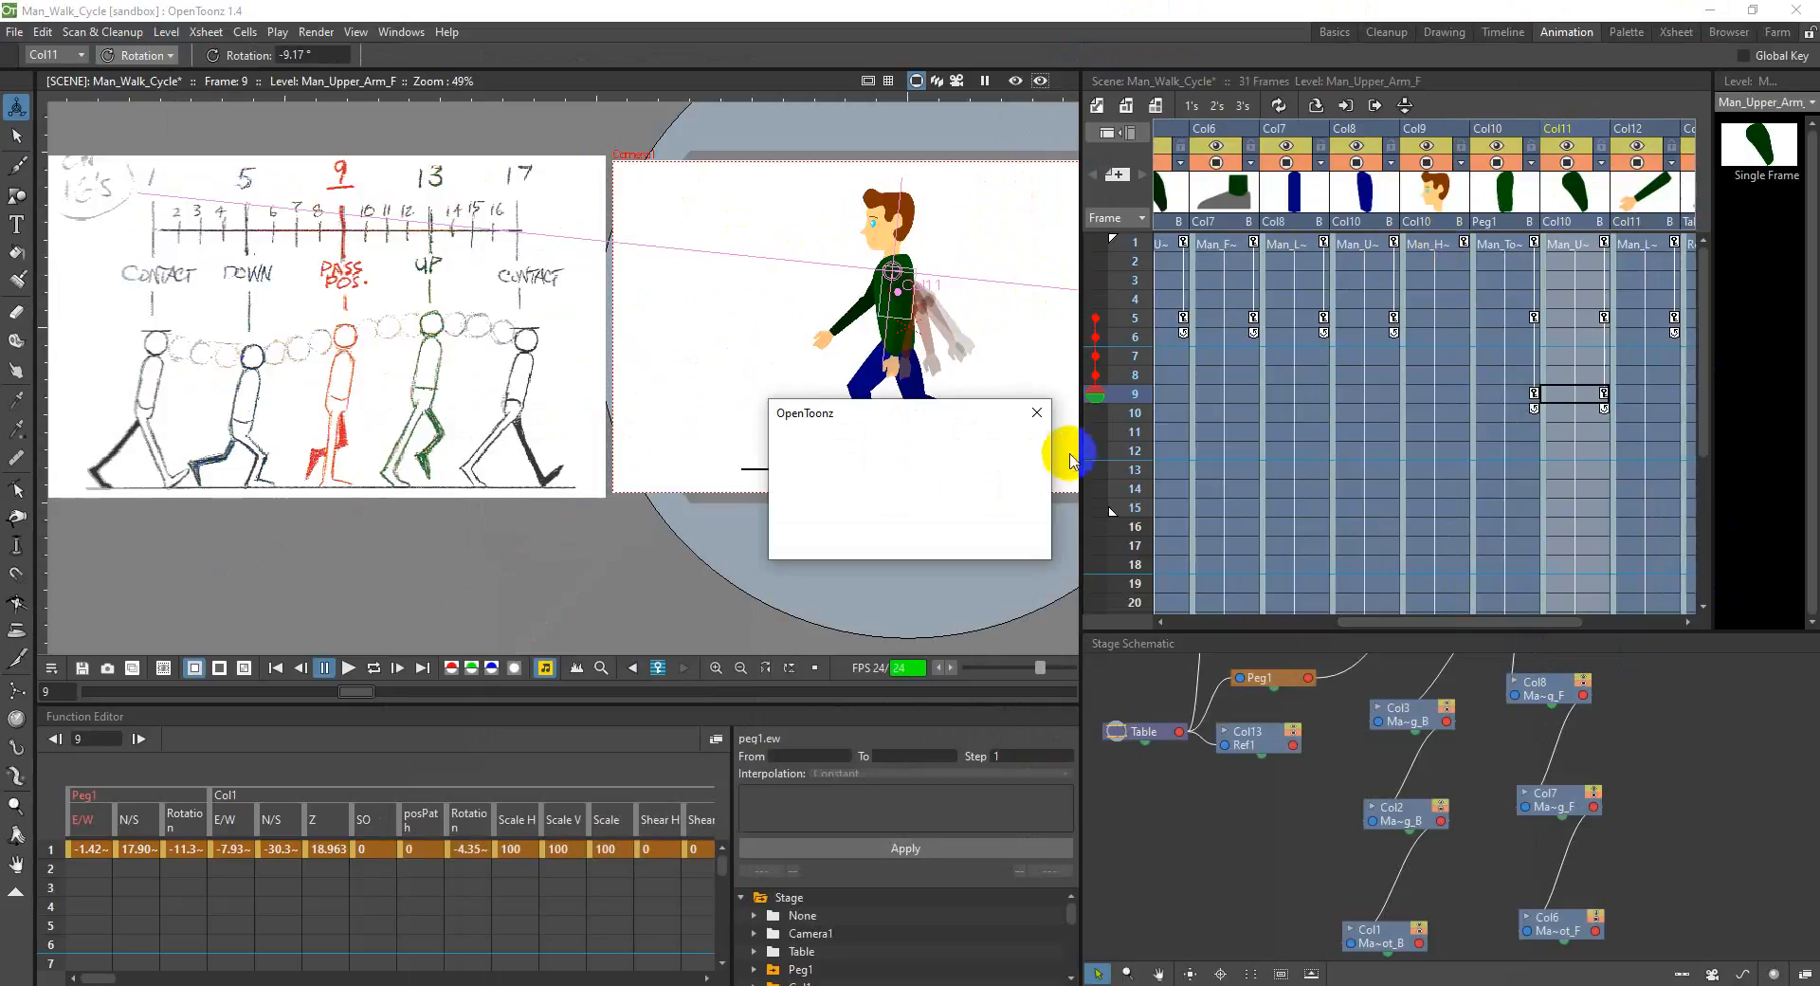
# Step: Rotate the back upper arm in Col5 to about -37° at frame 9
pyautogui.moveTo(1483, 622); pyautogui.dragTo(1415, 622)
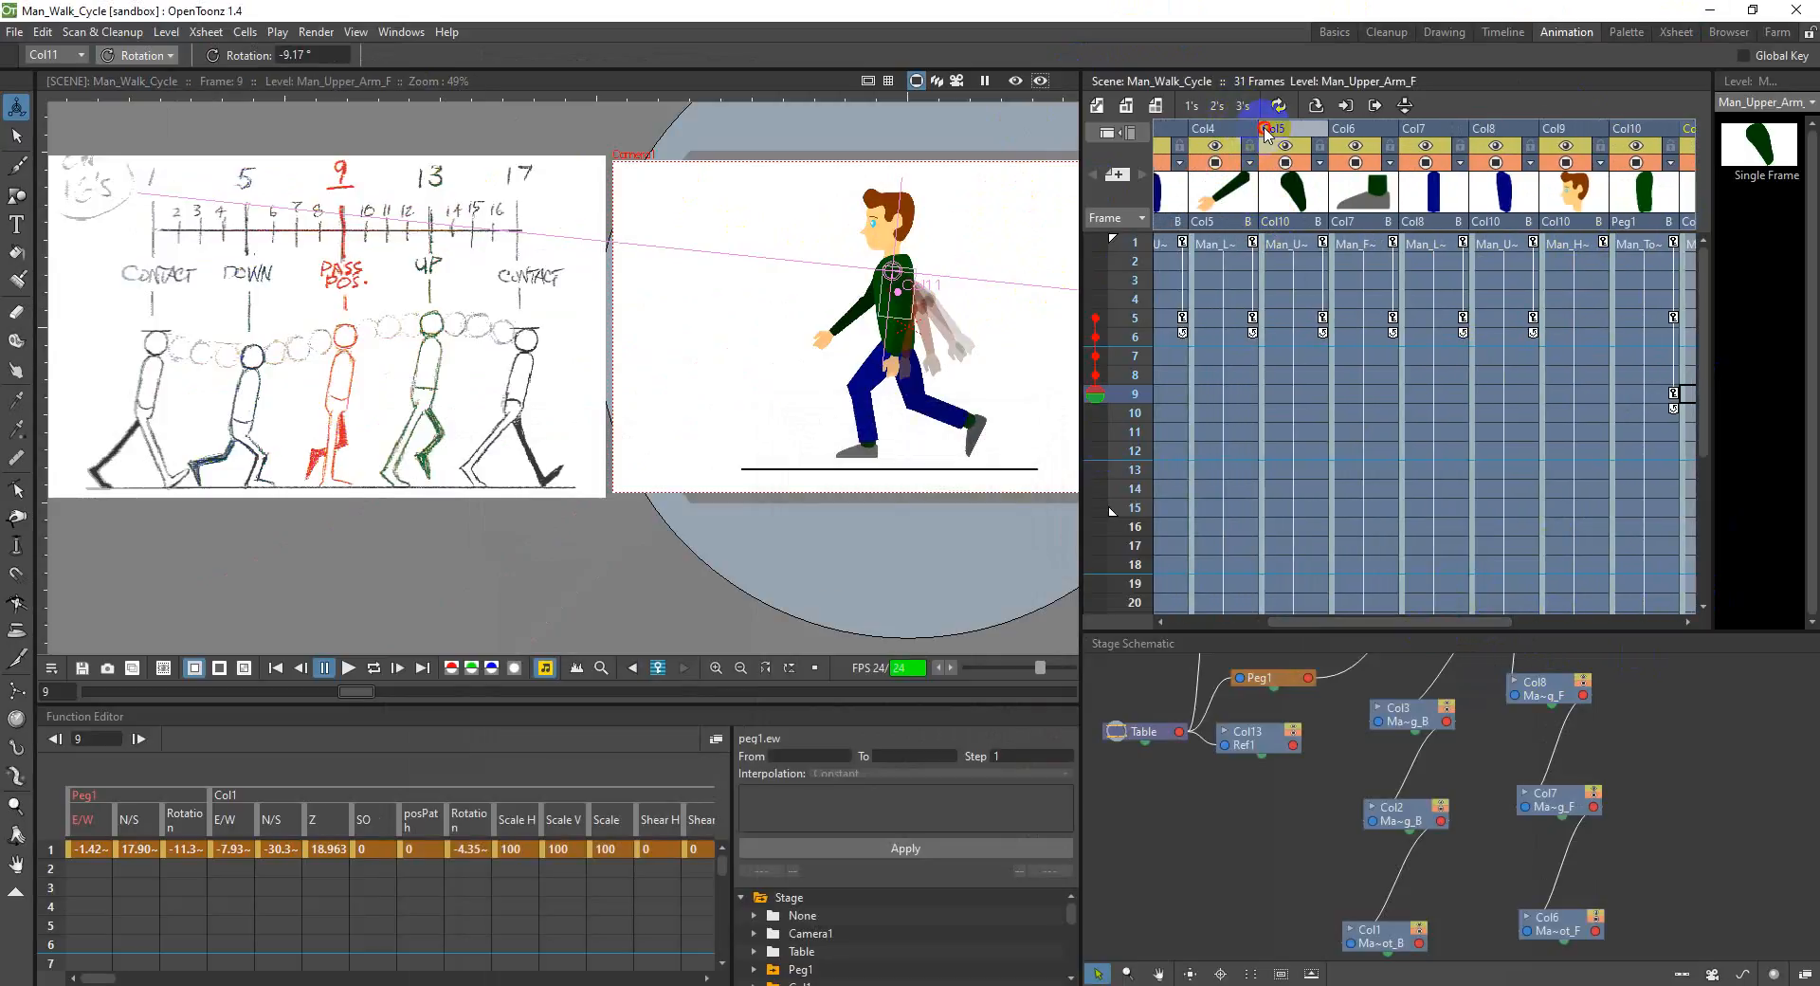
pyautogui.click(1267, 134)
pyautogui.moveTo(870, 302); pyautogui.dragTo(888, 302)
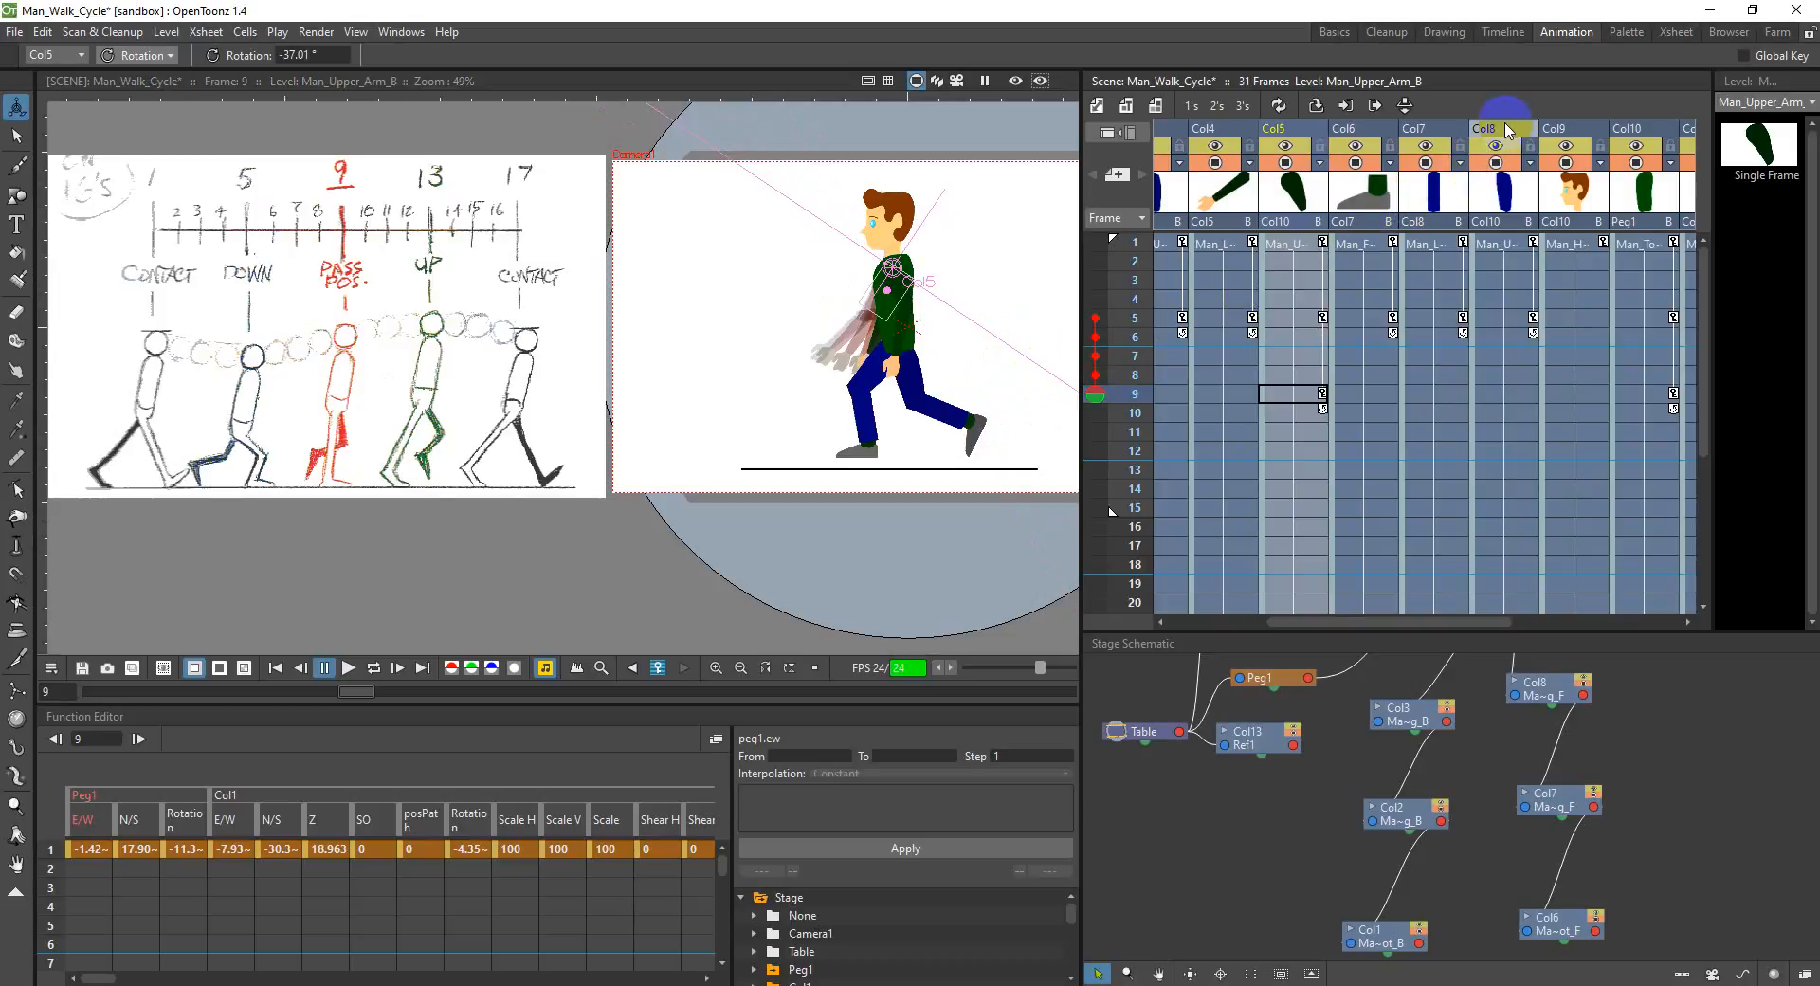
# Step: Pose the front leg at frame 9 by rotating the upper leg to about 351.5°, lower leg to about 2.7° and foot to about 0.6°
pyautogui.click(1507, 131)
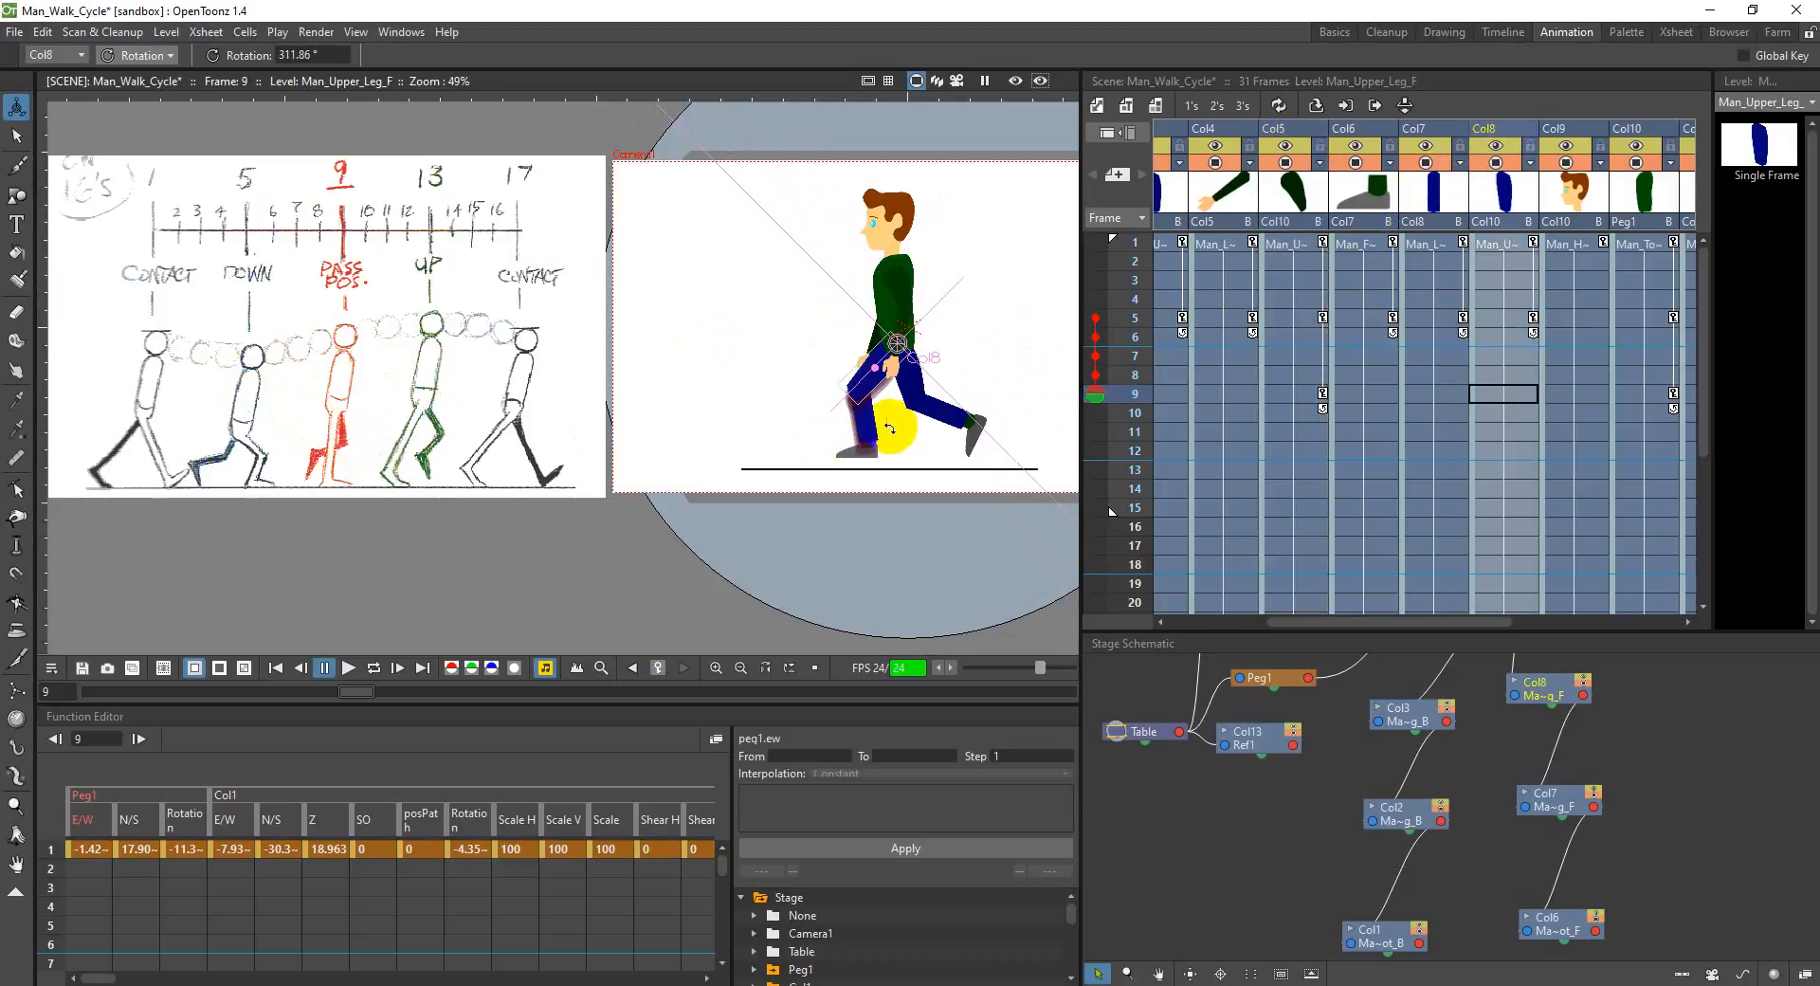
pyautogui.moveTo(871, 386); pyautogui.dragTo(903, 387)
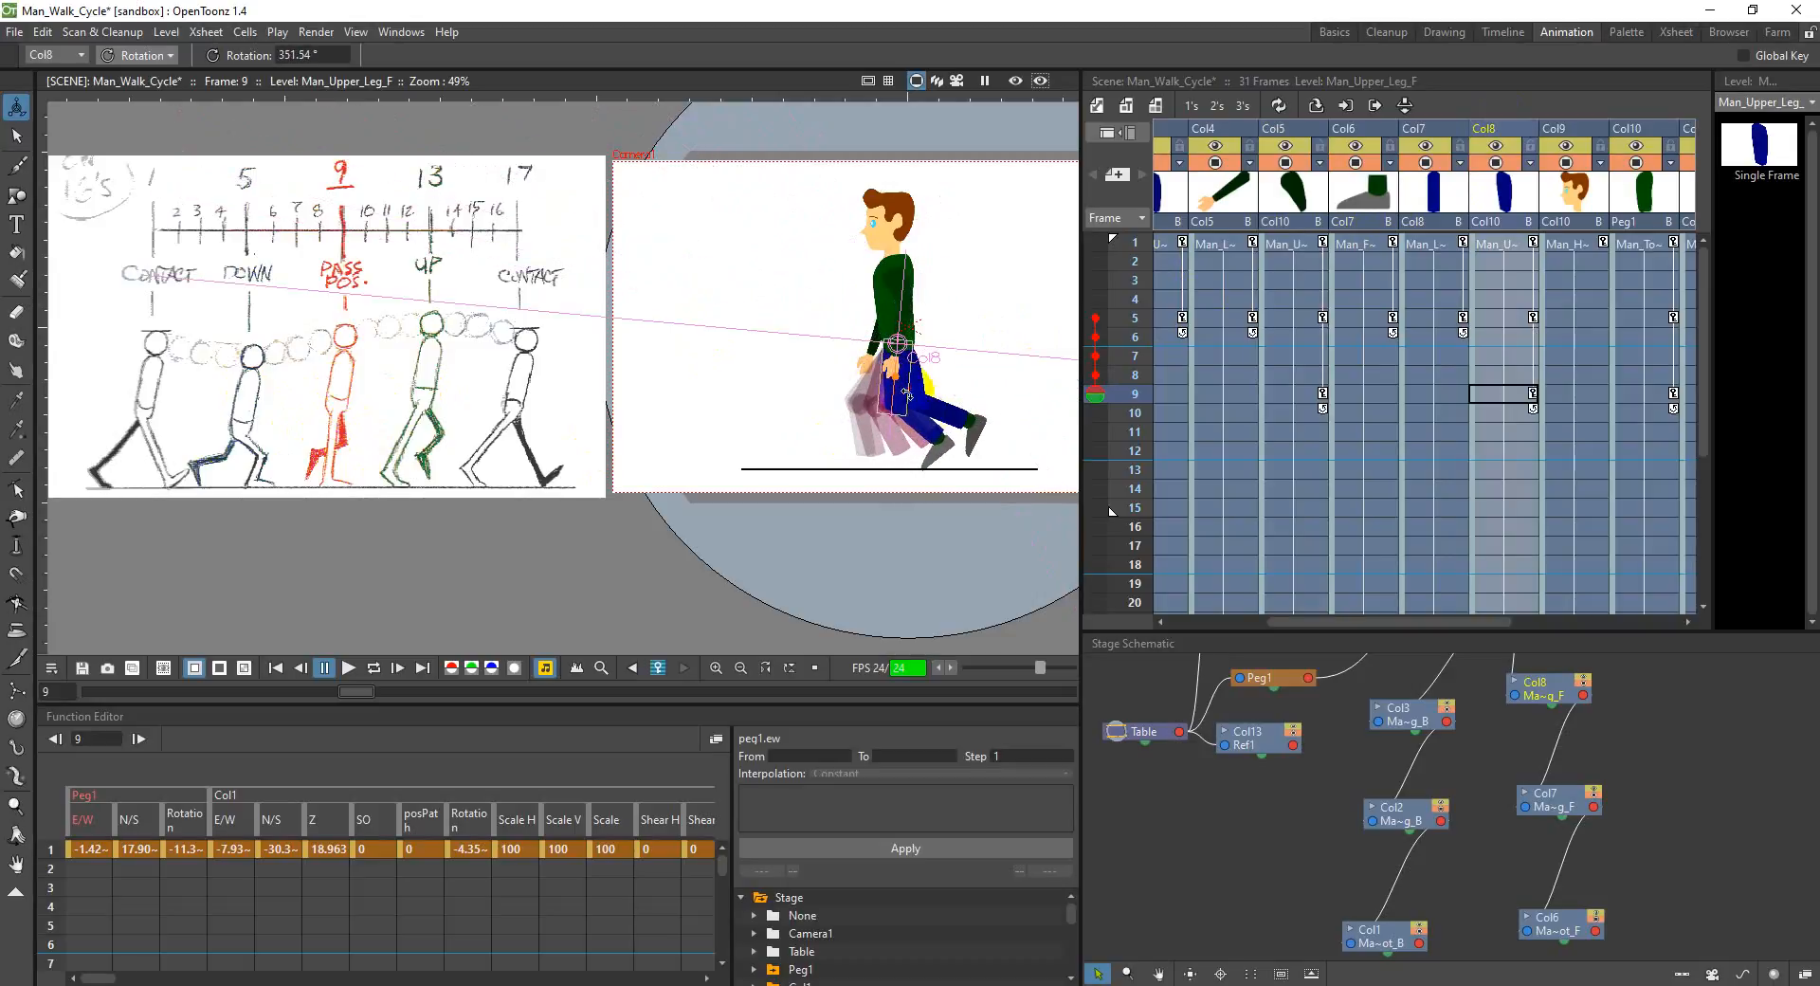
pyautogui.click(1413, 131)
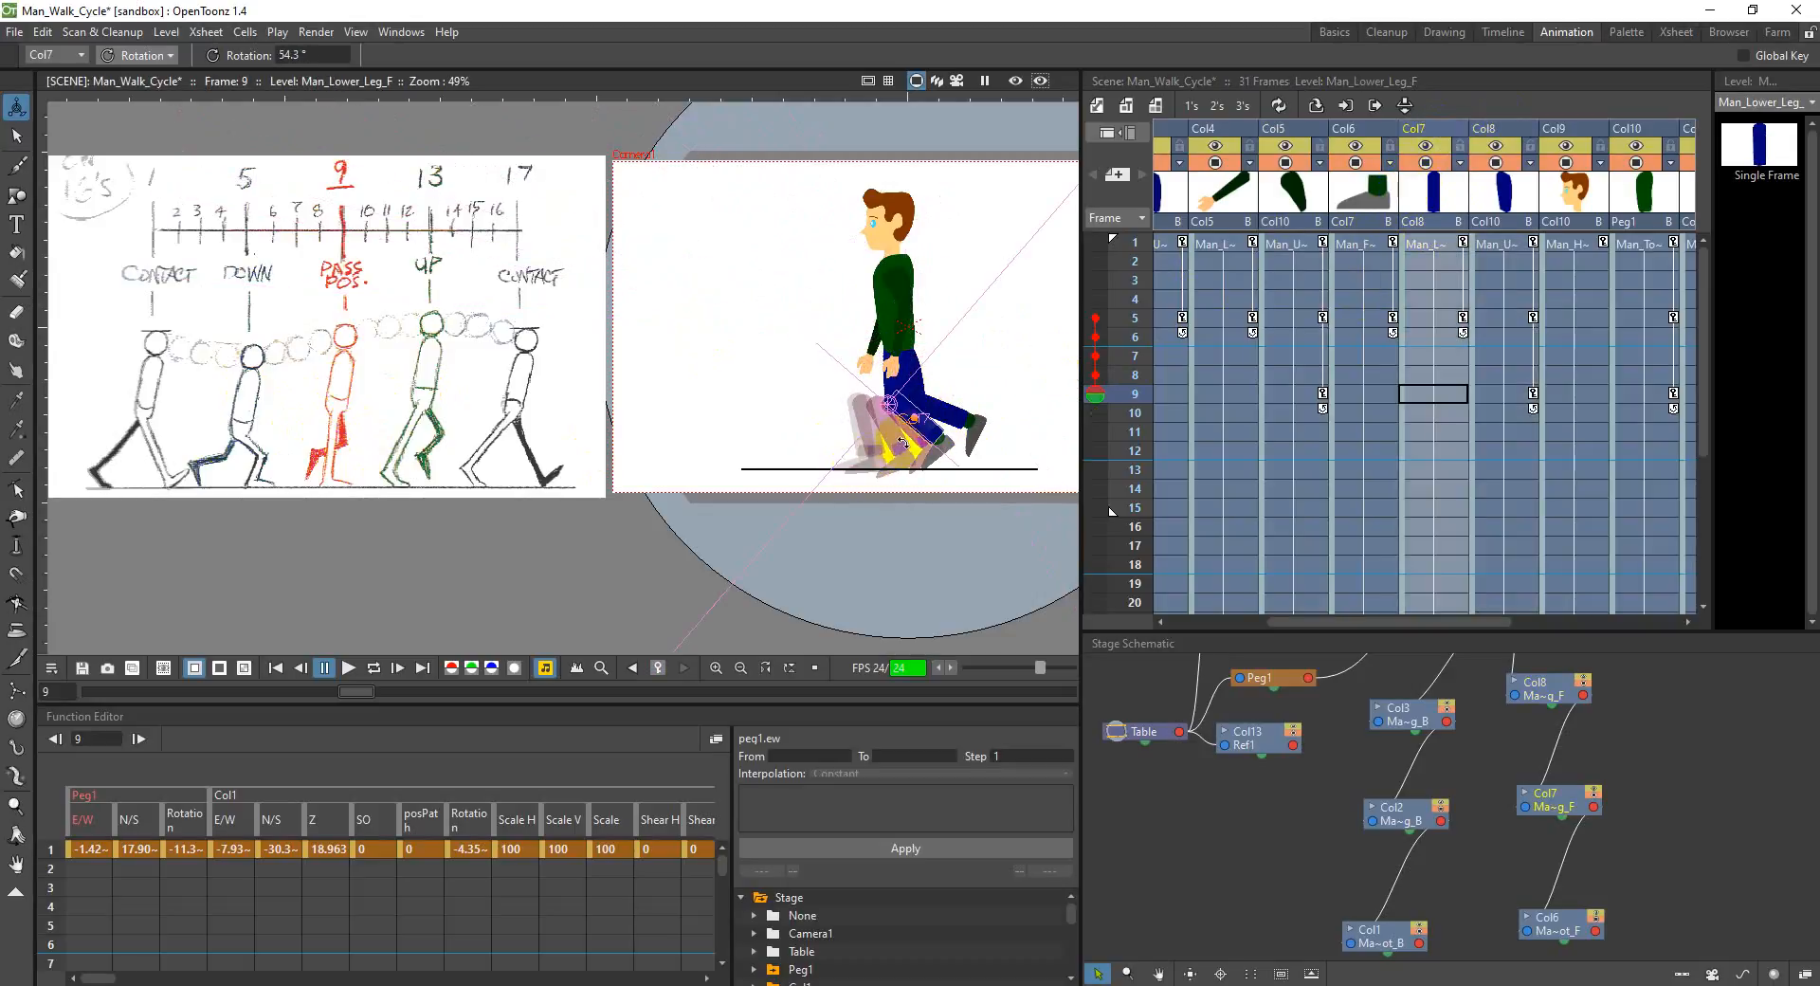
pyautogui.moveTo(924, 434); pyautogui.dragTo(888, 445)
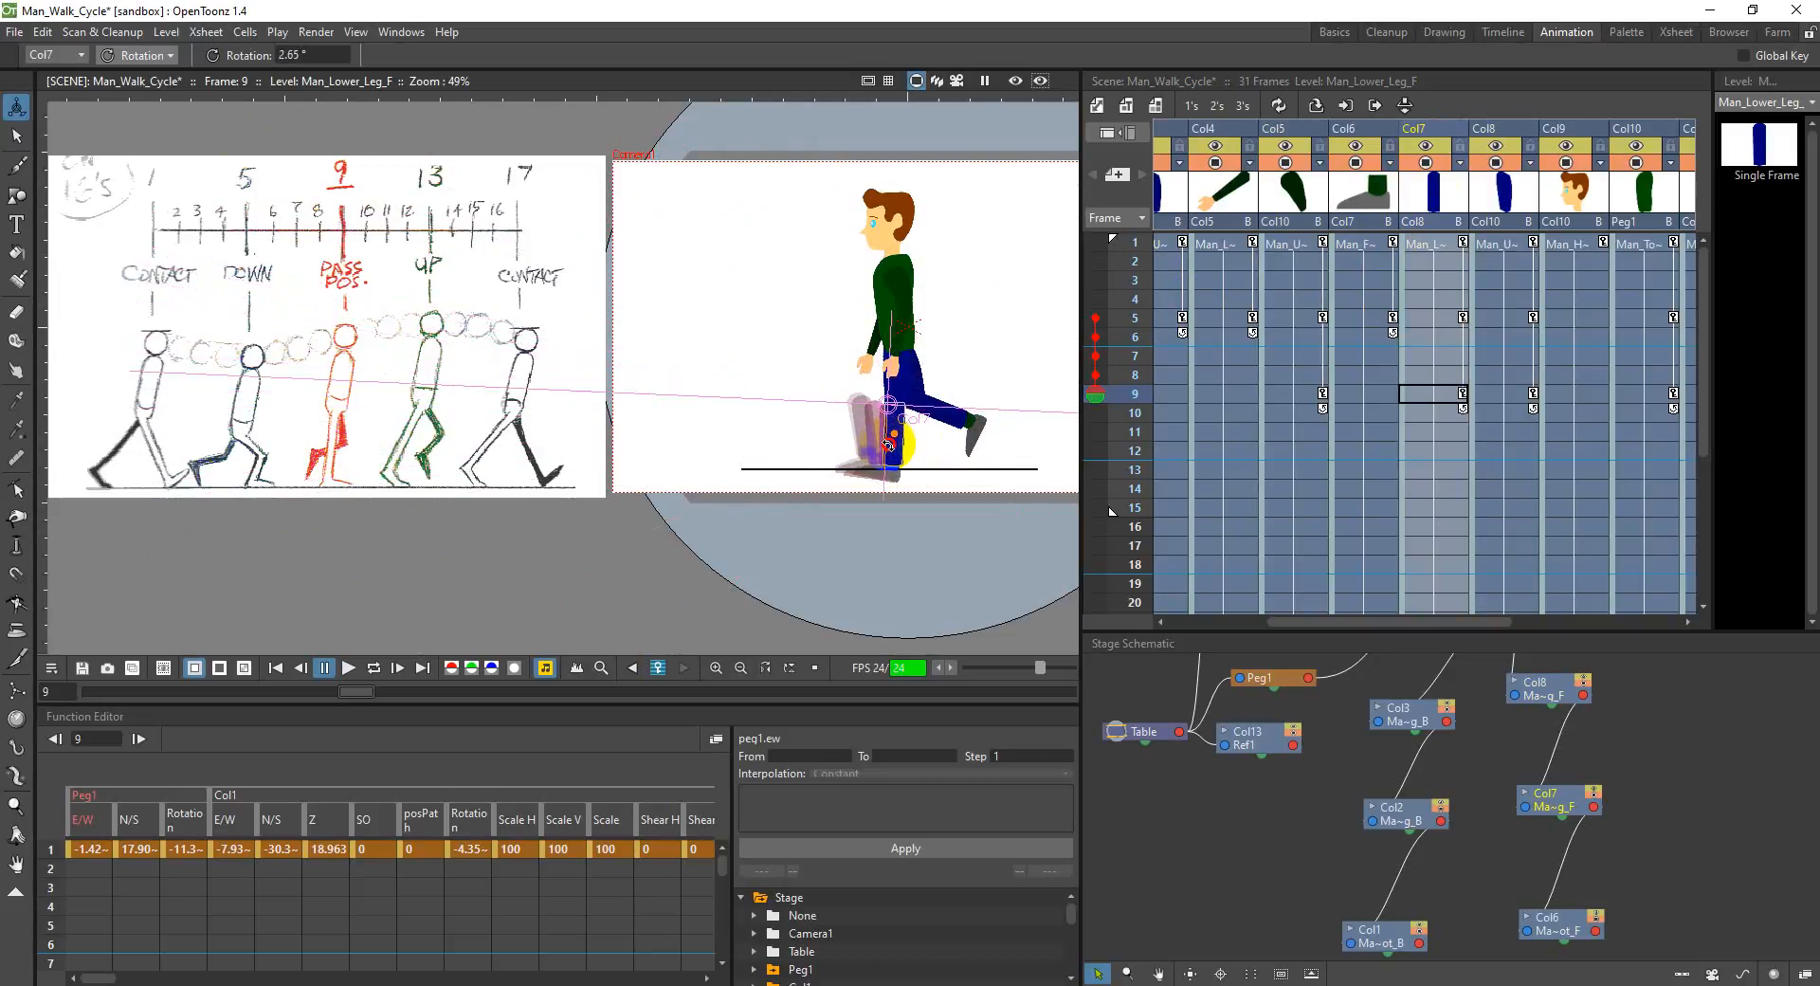
pyautogui.click(1355, 128)
pyautogui.moveTo(864, 459); pyautogui.dragTo(827, 460)
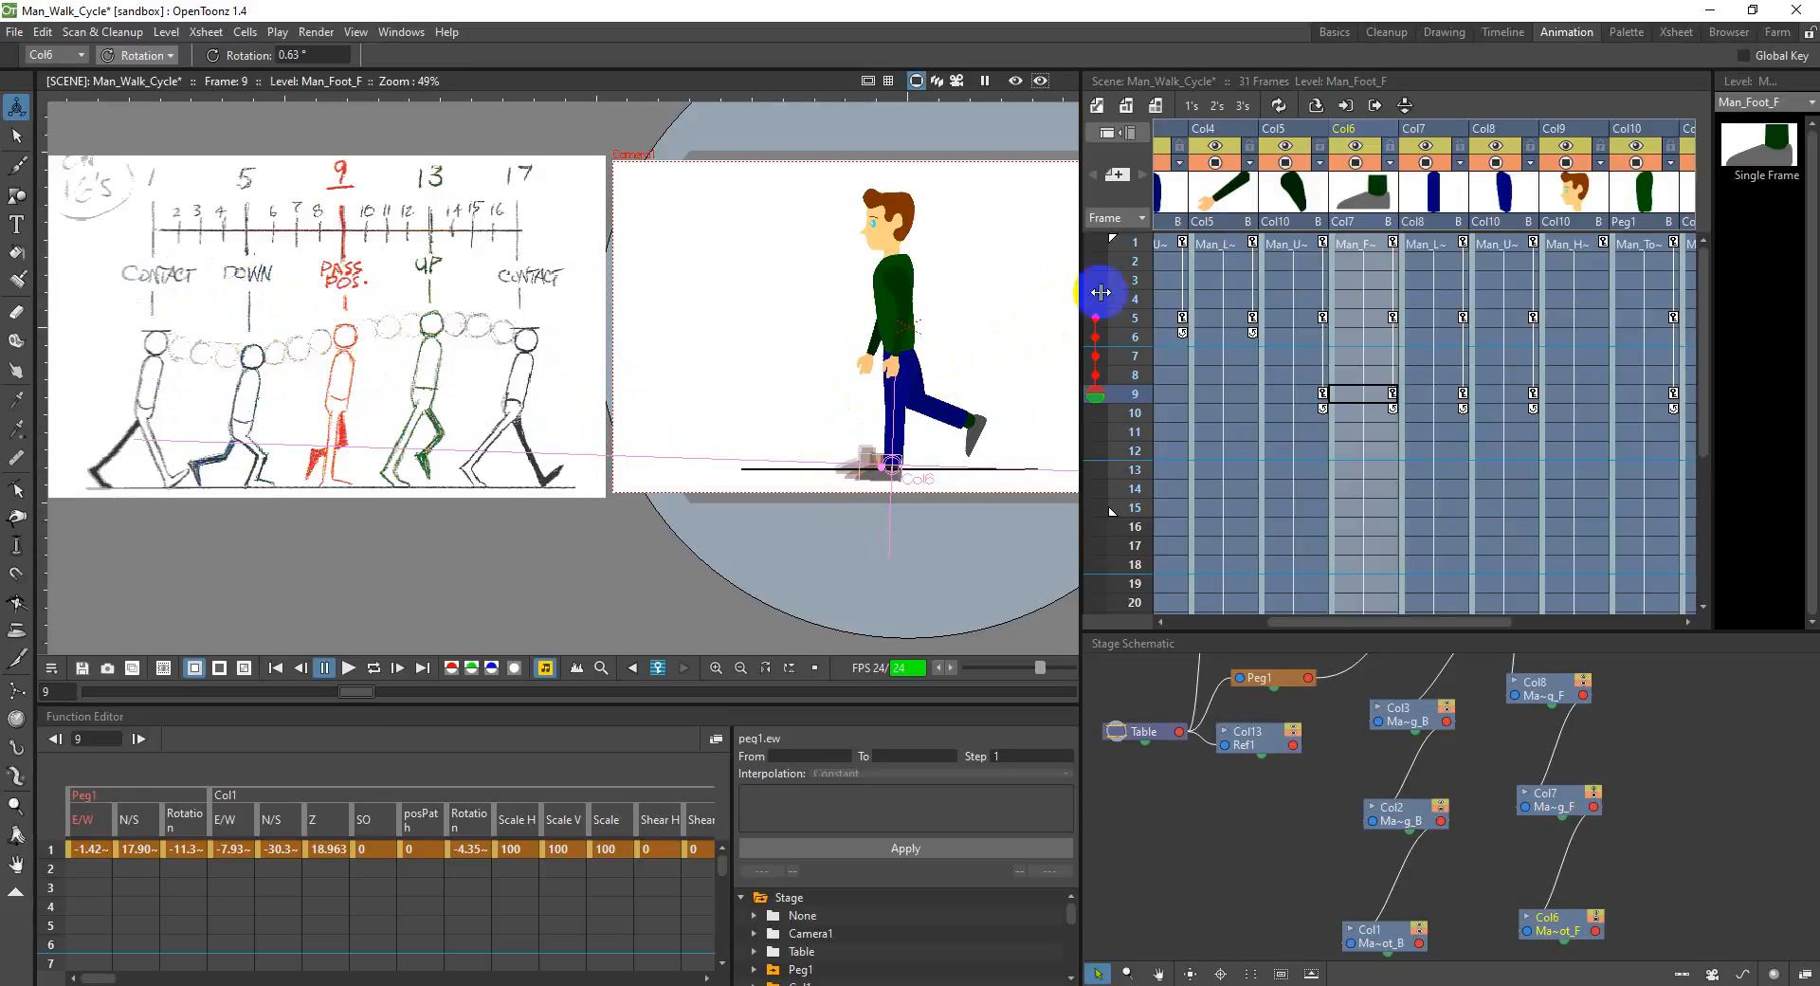
# Step: Adjust the front leg at frame 9, rotating the upper leg in Col8 to about 343° and the lower leg in Col7 to about 13°
pyautogui.click(1490, 130)
pyautogui.moveTo(889, 402); pyautogui.dragTo(879, 403)
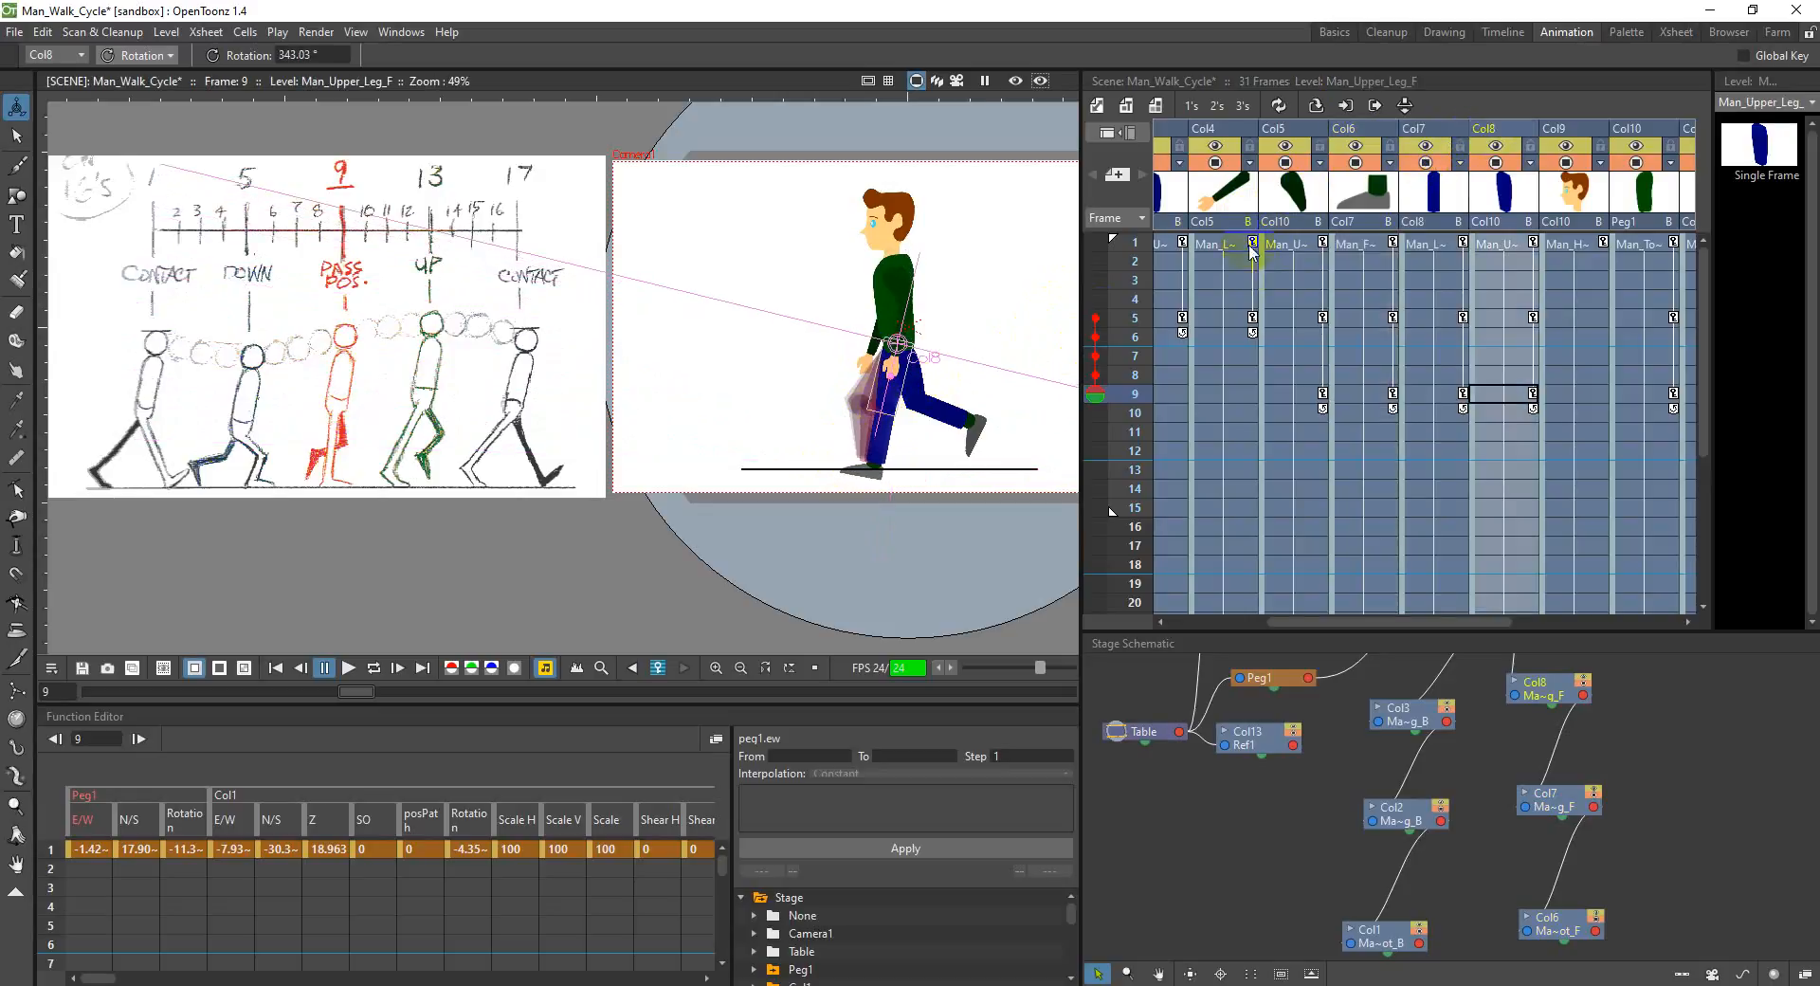
pyautogui.click(1413, 130)
pyautogui.moveTo(882, 446); pyautogui.dragTo(890, 445)
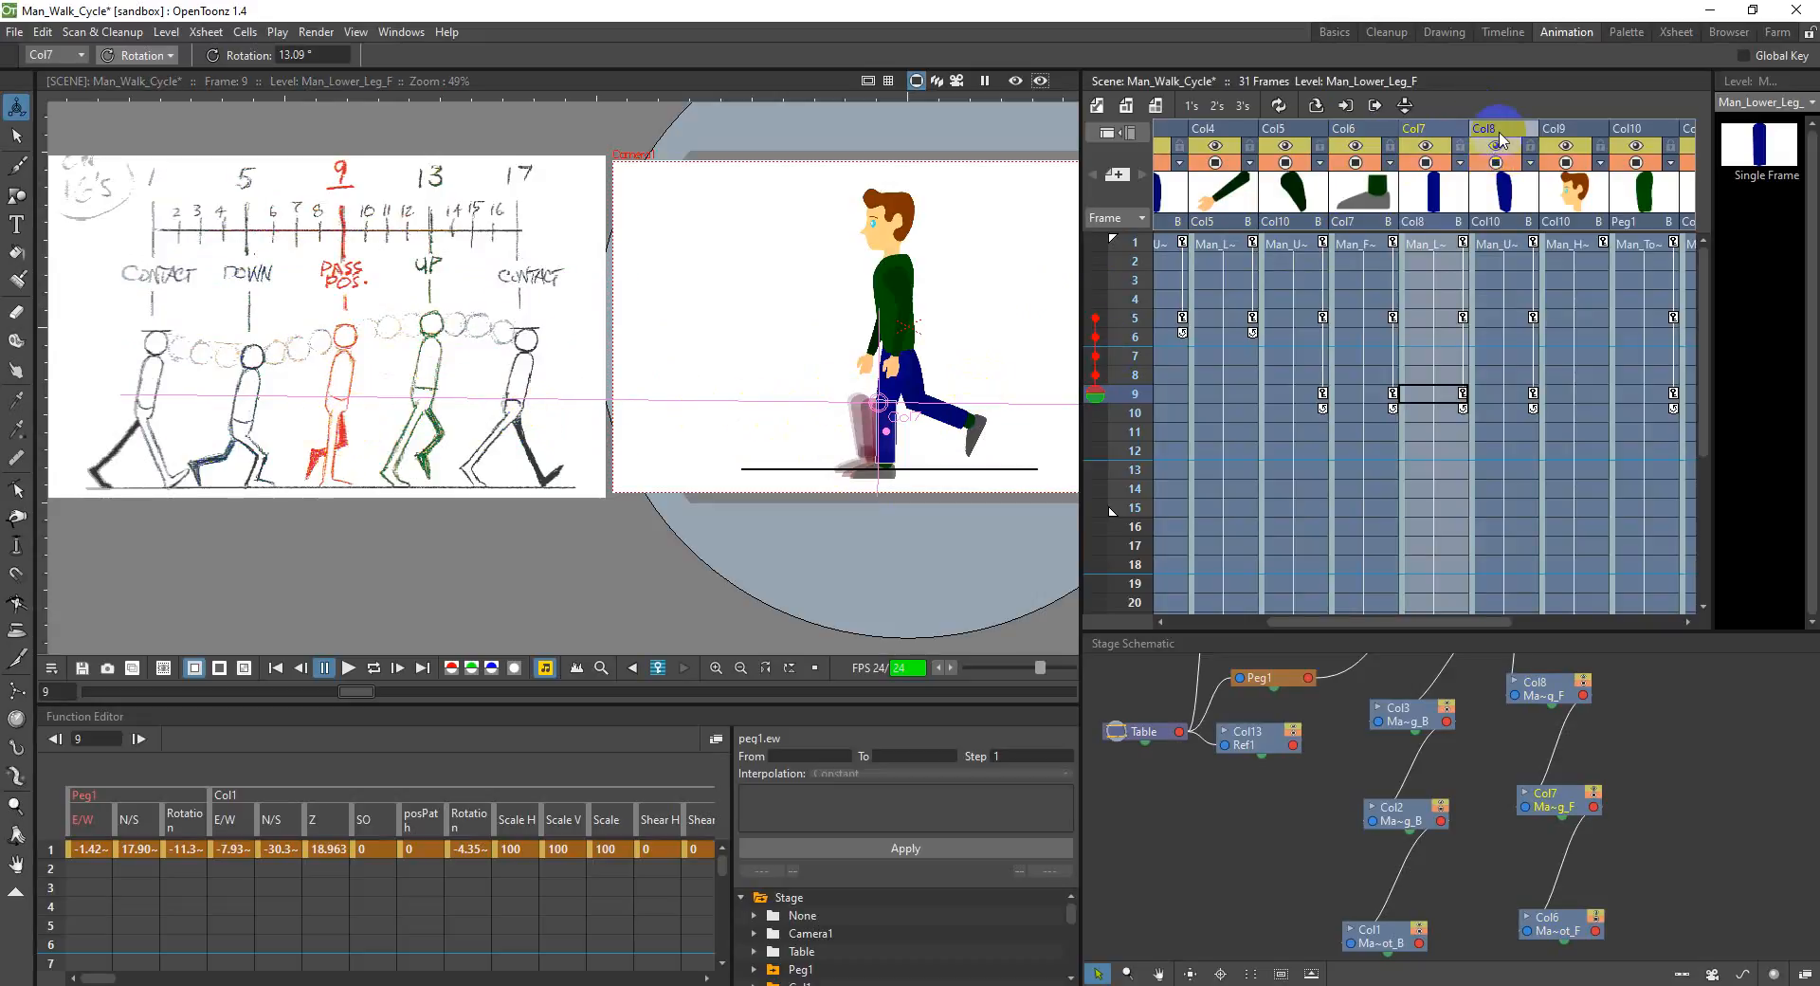
# Step: Re-pose the front leg at frame 9 with the upper leg at about 364°, the lower leg at about 11° and the foot at about -12°
pyautogui.click(1500, 141)
pyautogui.moveTo(892, 405); pyautogui.dragTo(912, 403)
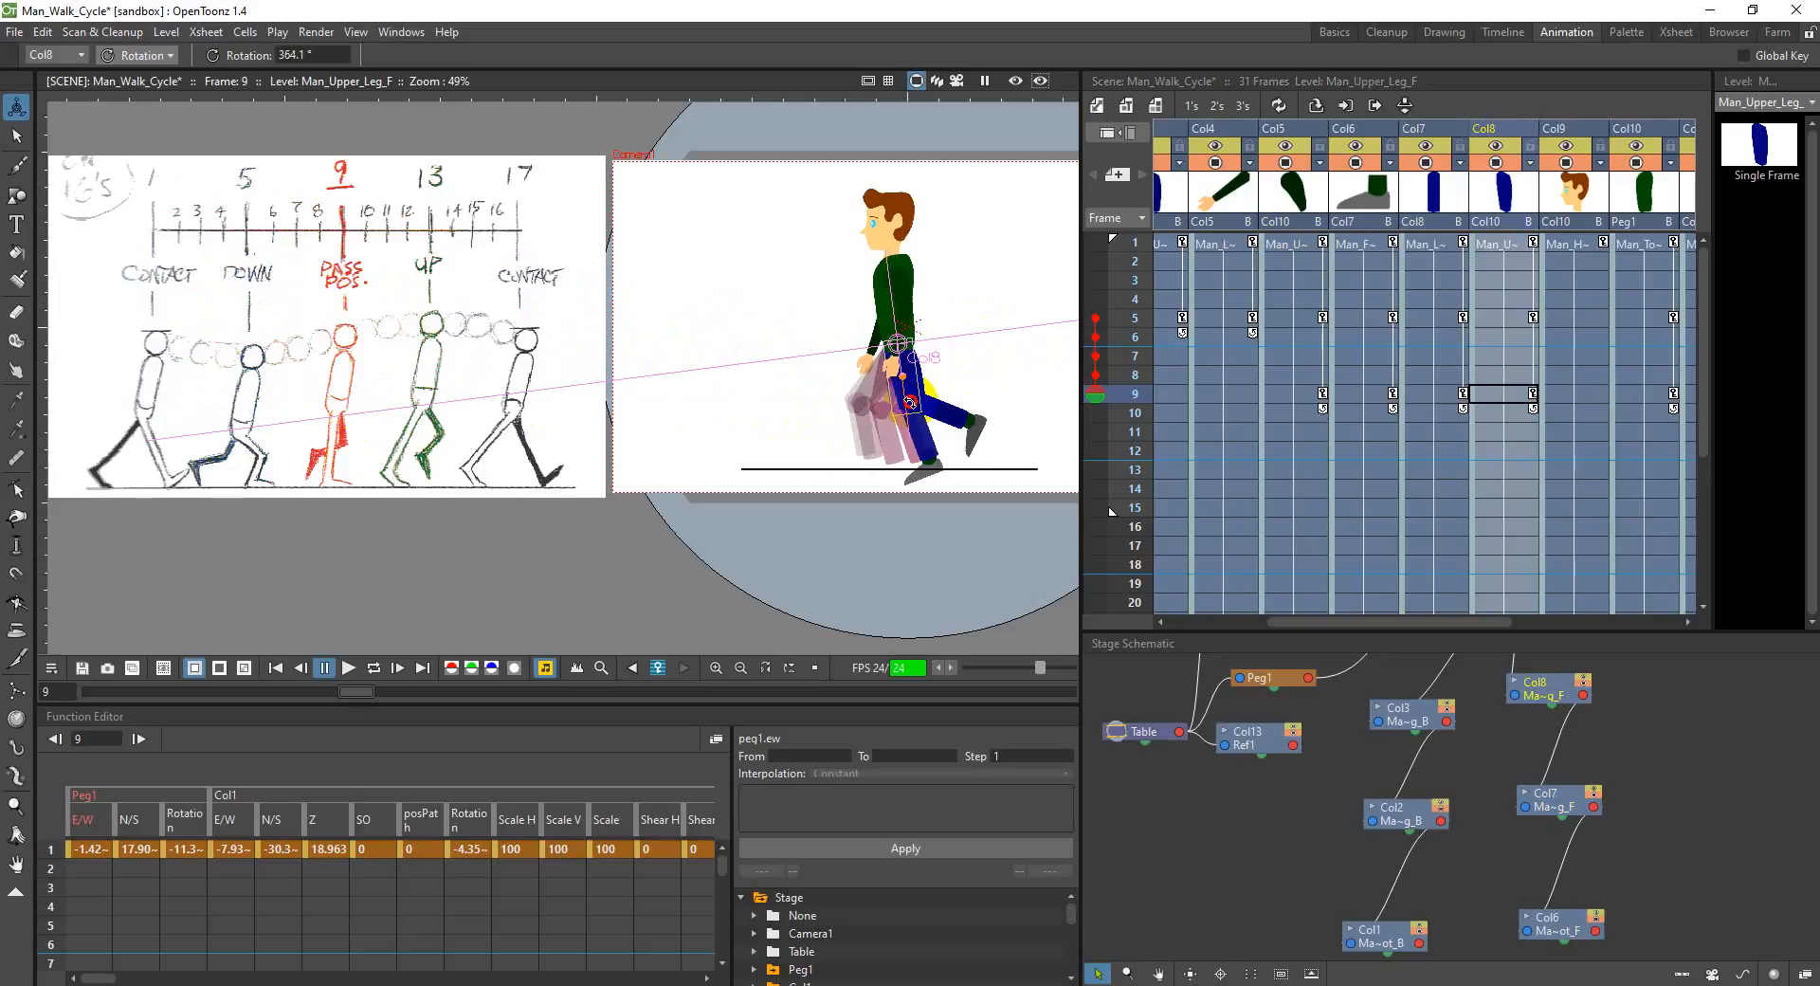
pyautogui.click(907, 436)
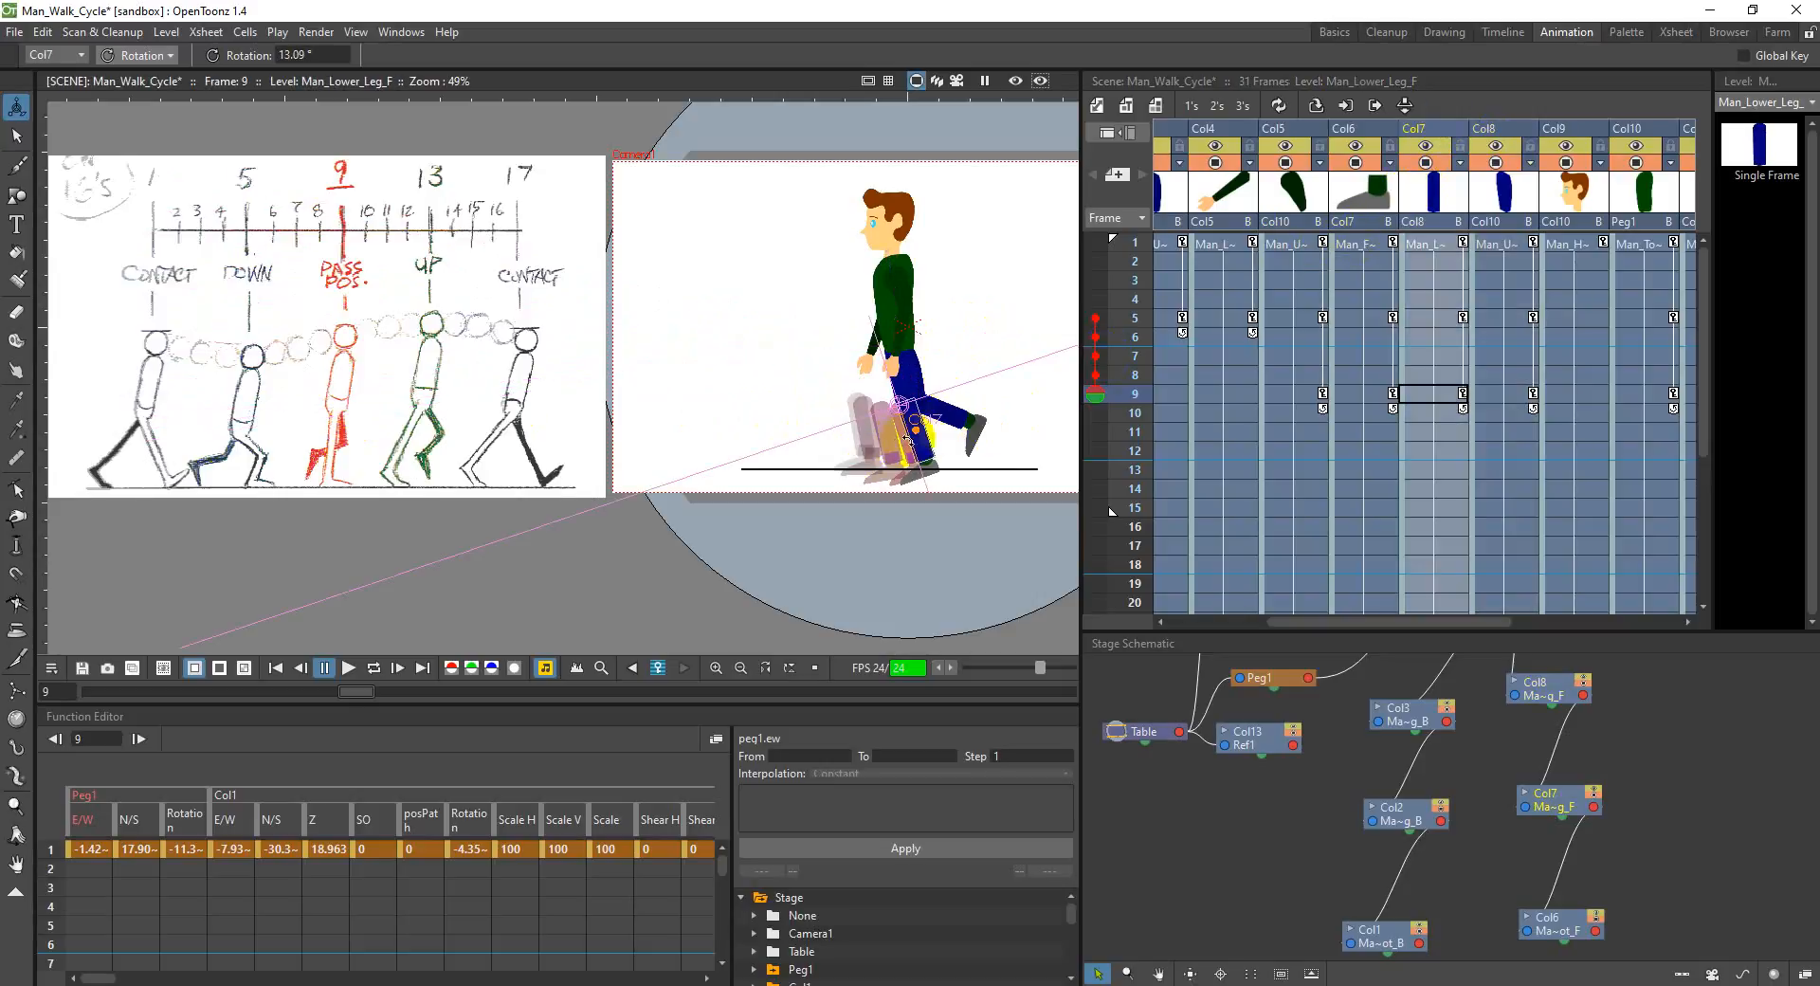
pyautogui.moveTo(924, 449); pyautogui.dragTo(930, 442)
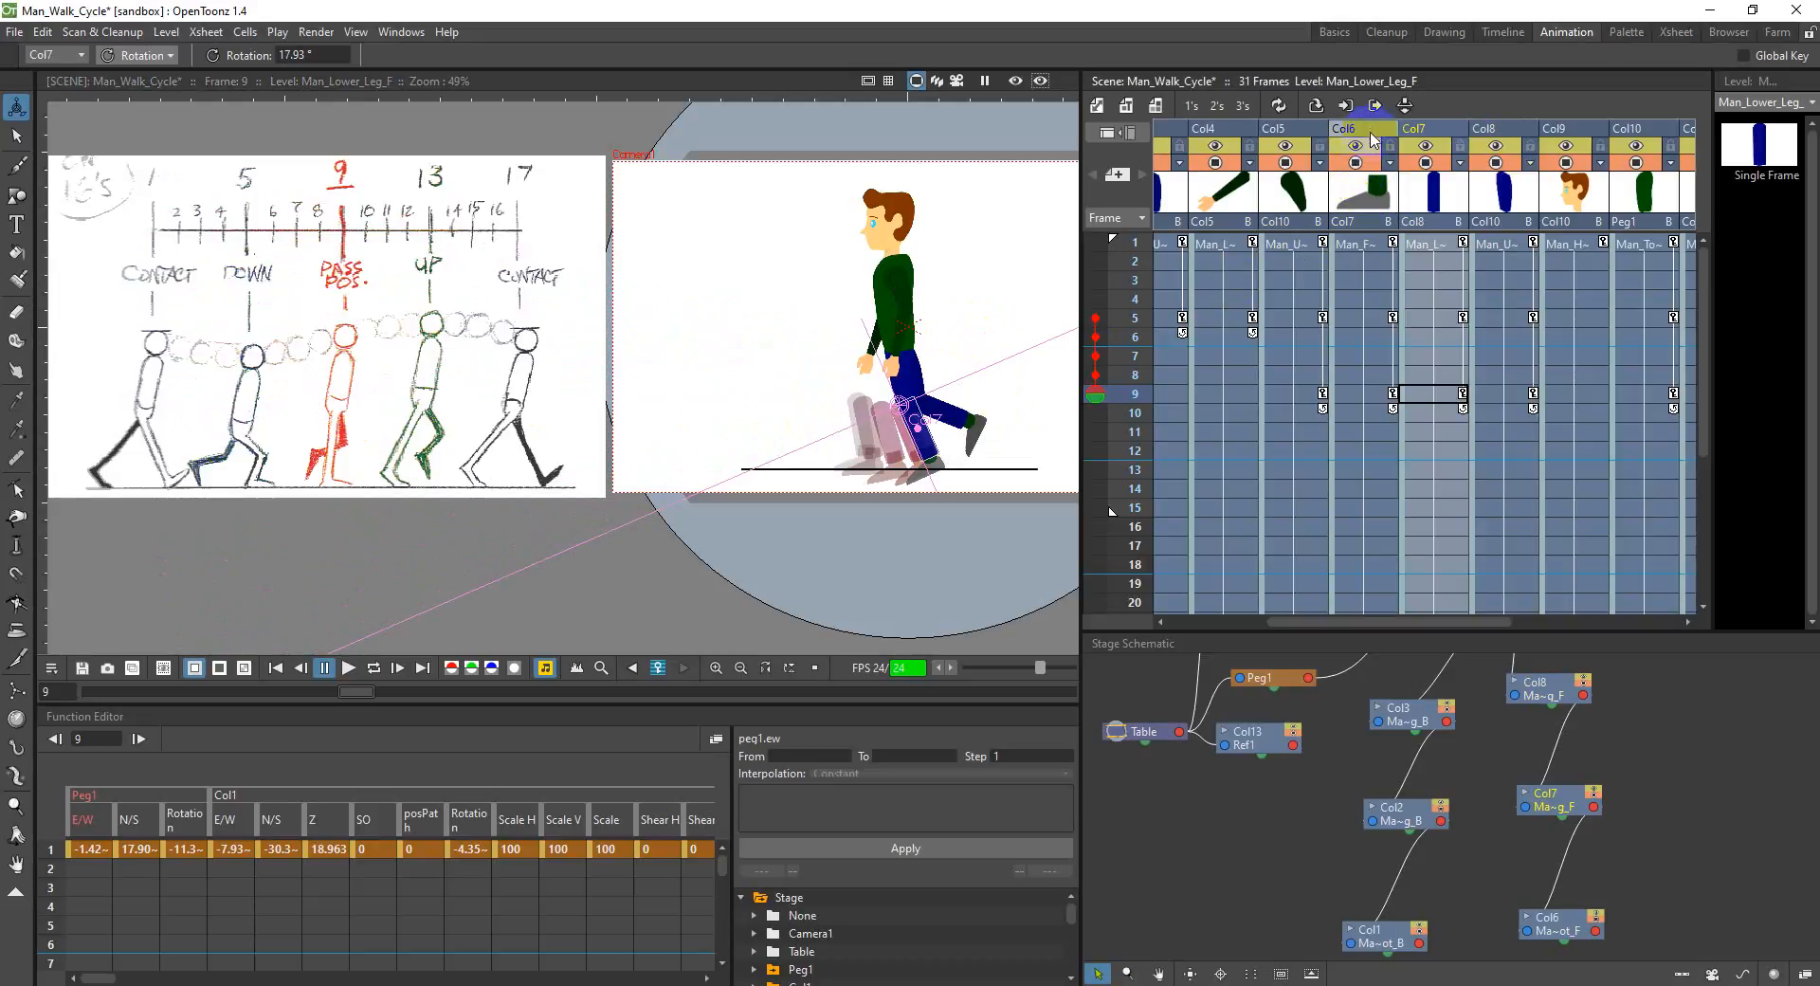
pyautogui.click(925, 477)
pyautogui.moveTo(917, 479); pyautogui.dragTo(923, 470)
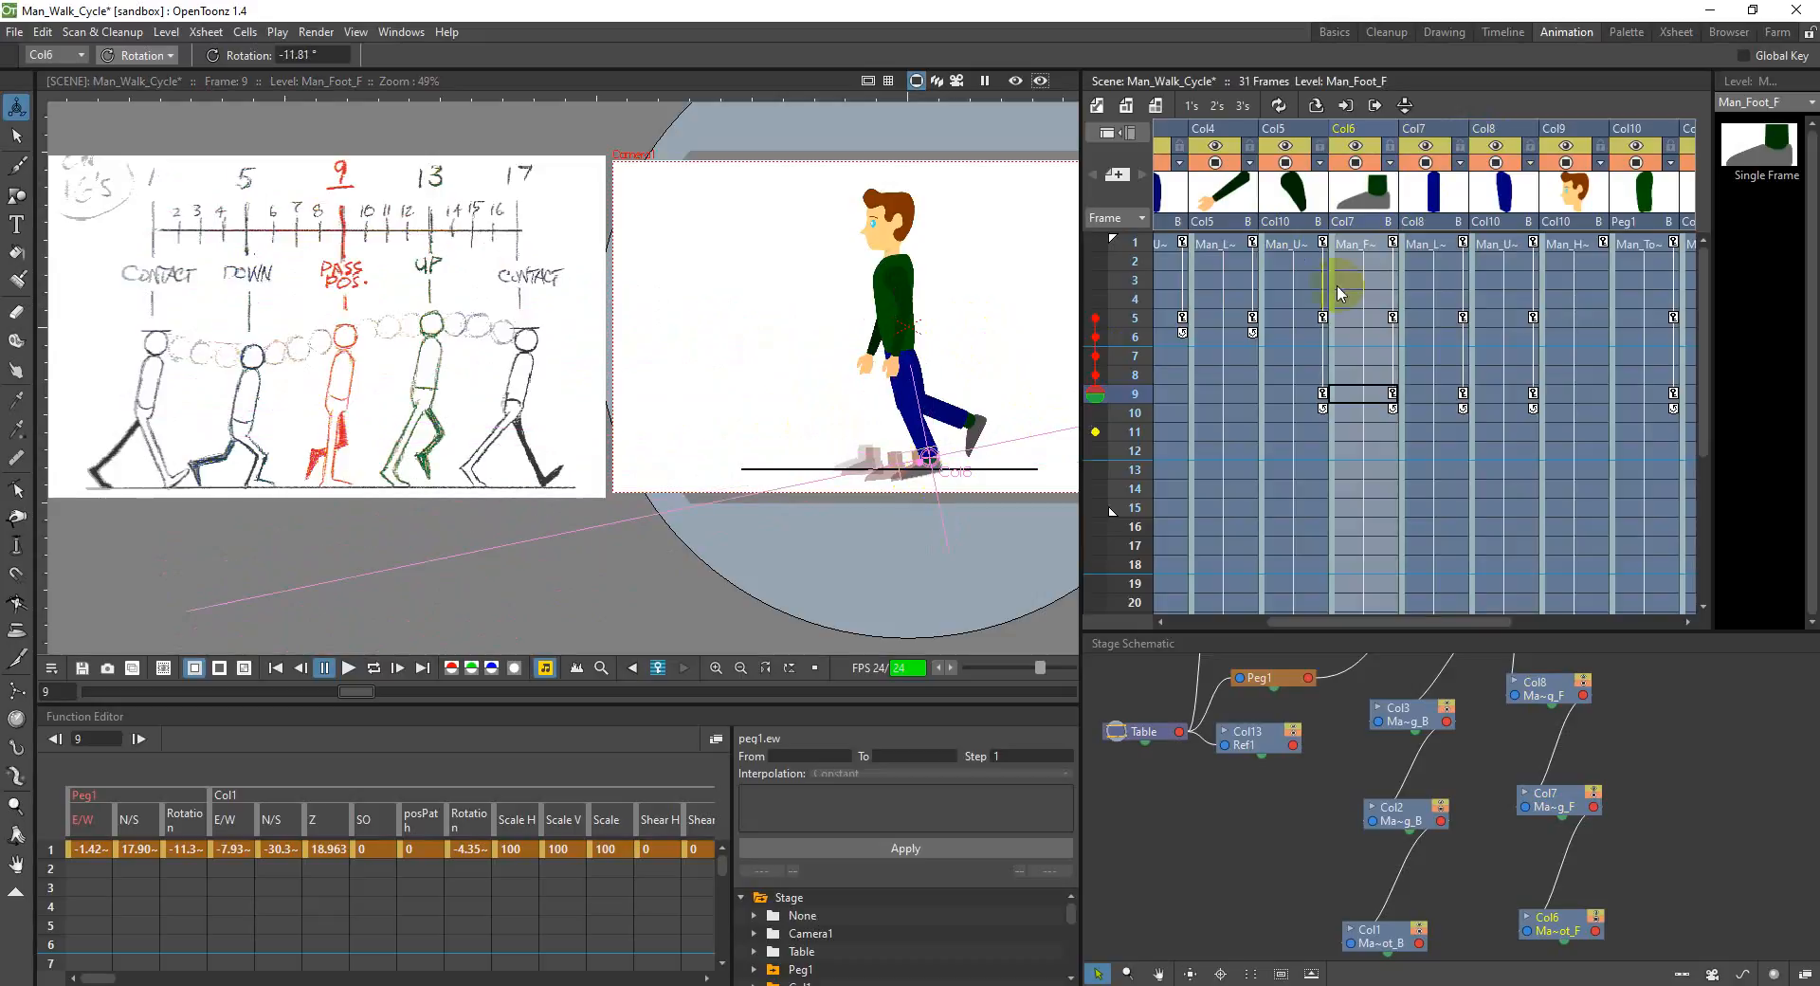
pyautogui.click(1425, 132)
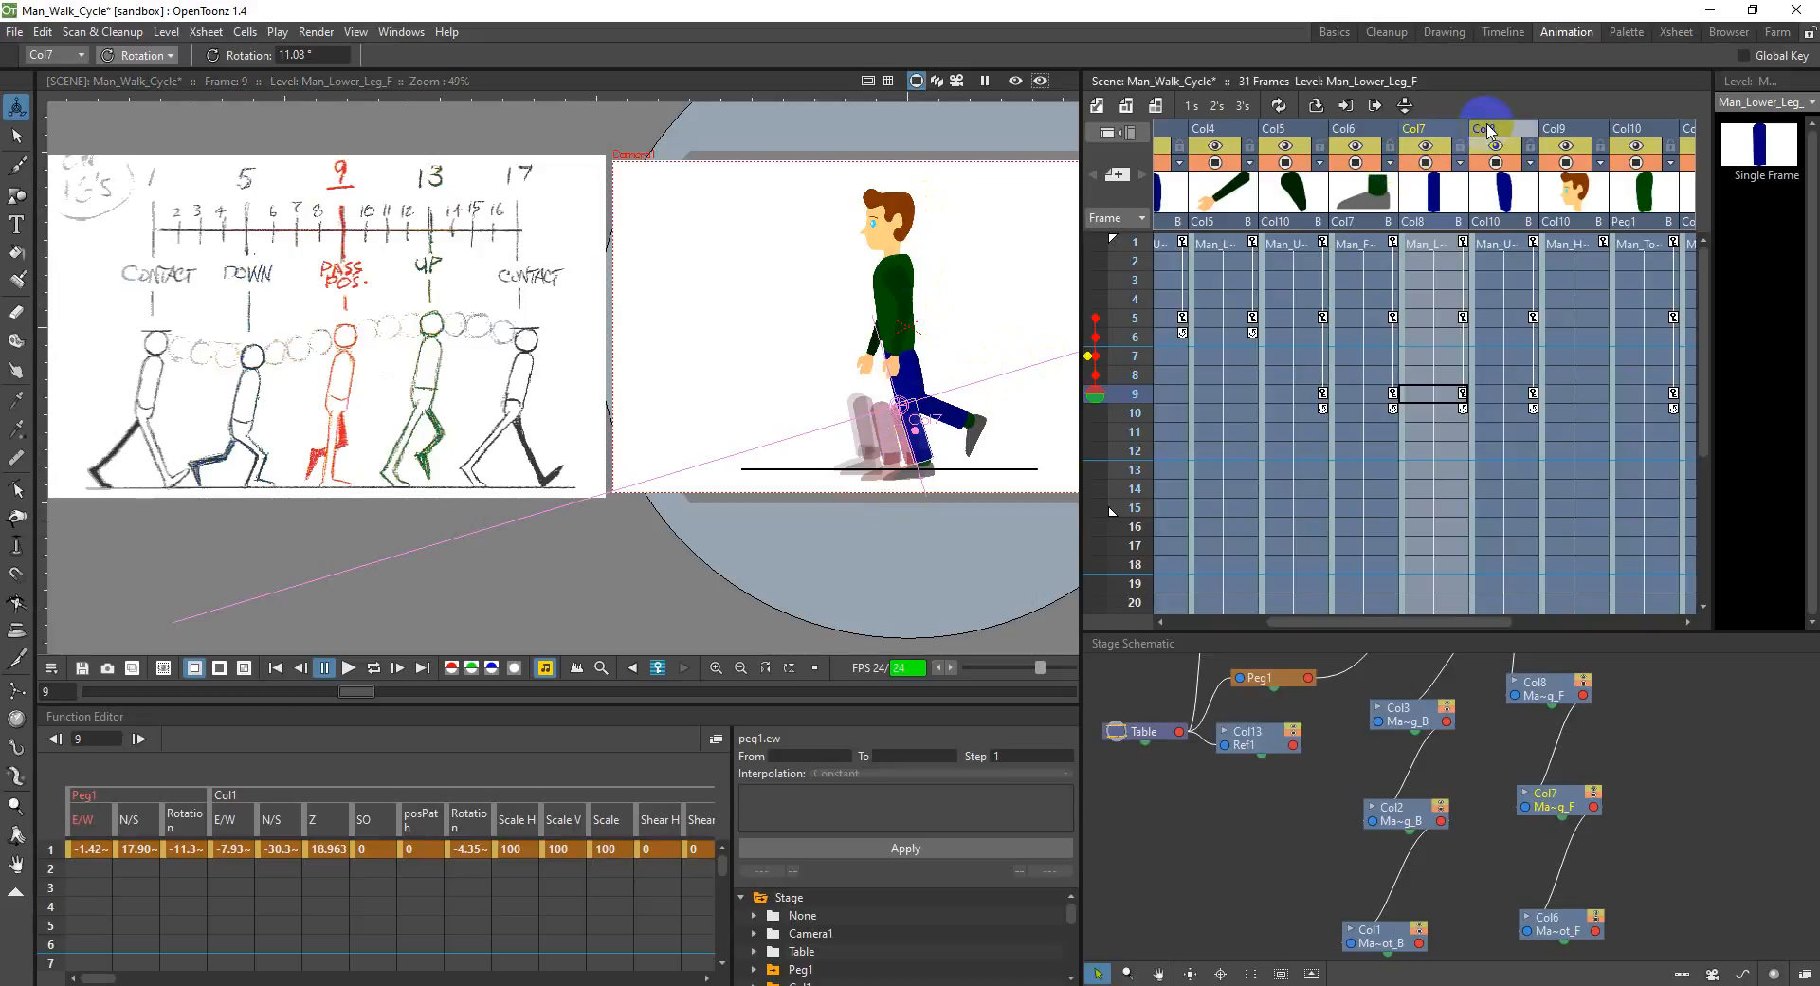
# Step: Rotate the back upper leg in Col3 forward to about 334.5° at frame 9
pyautogui.click(1172, 142)
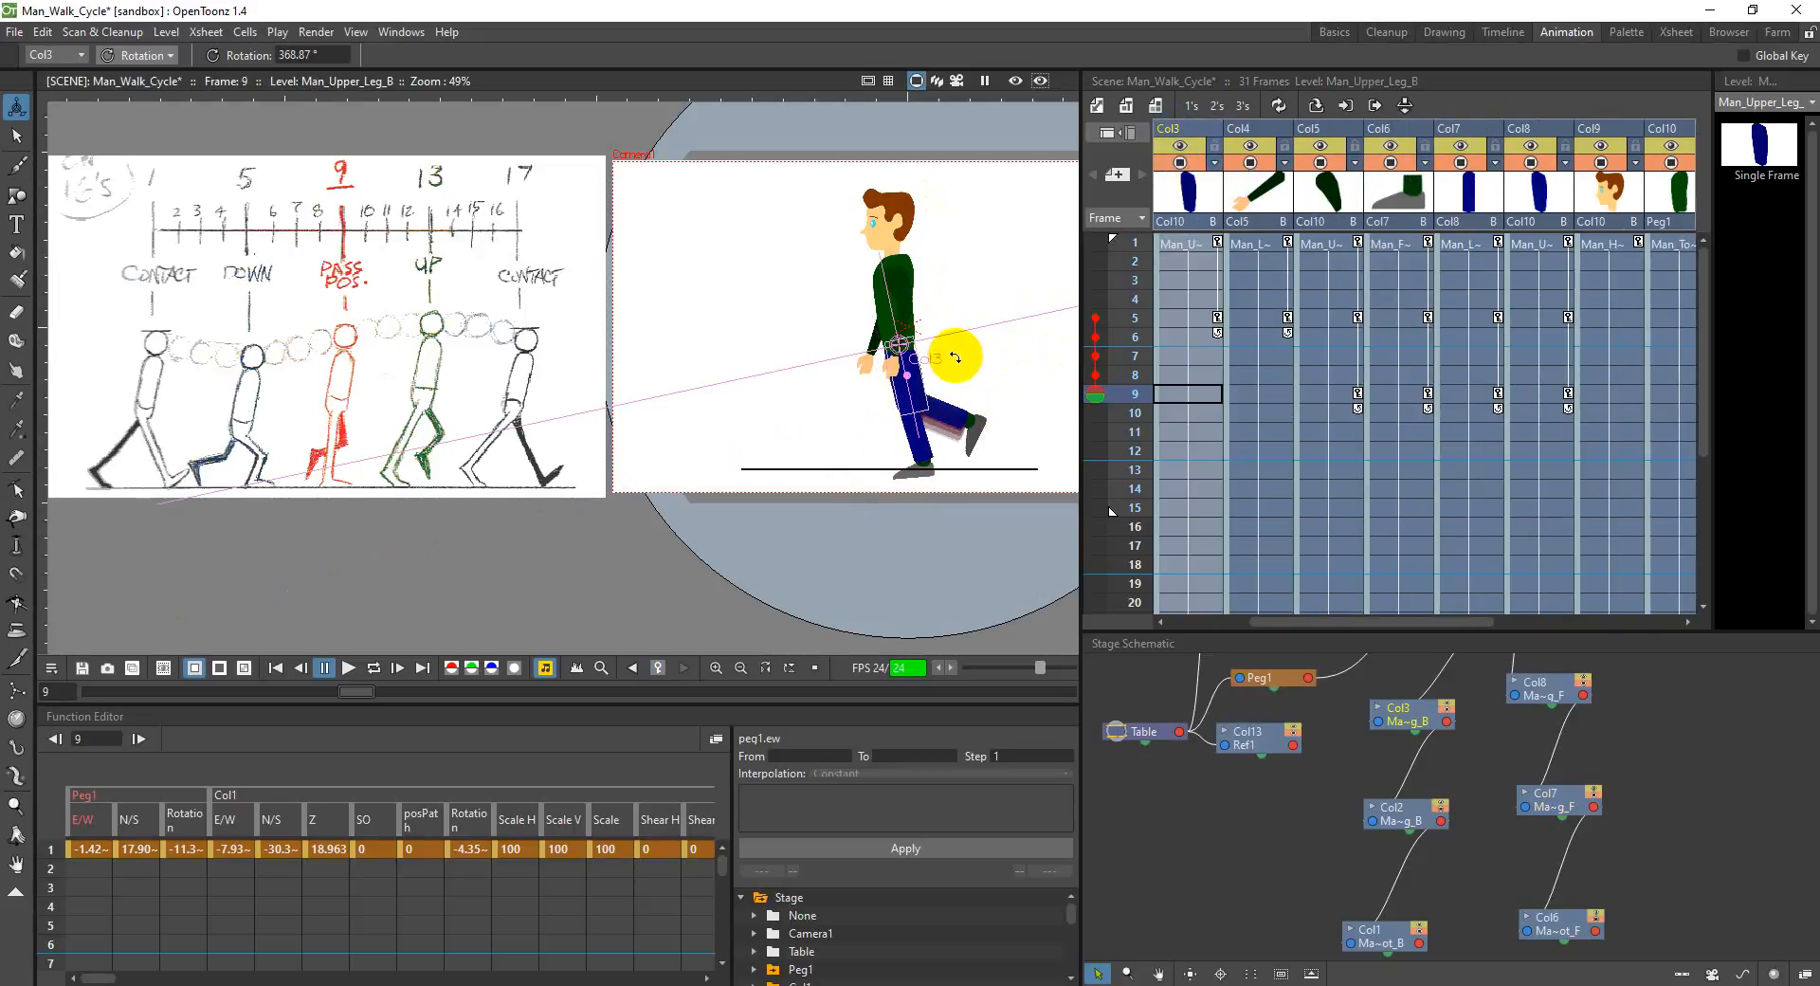
pyautogui.moveTo(914, 384); pyautogui.dragTo(892, 381)
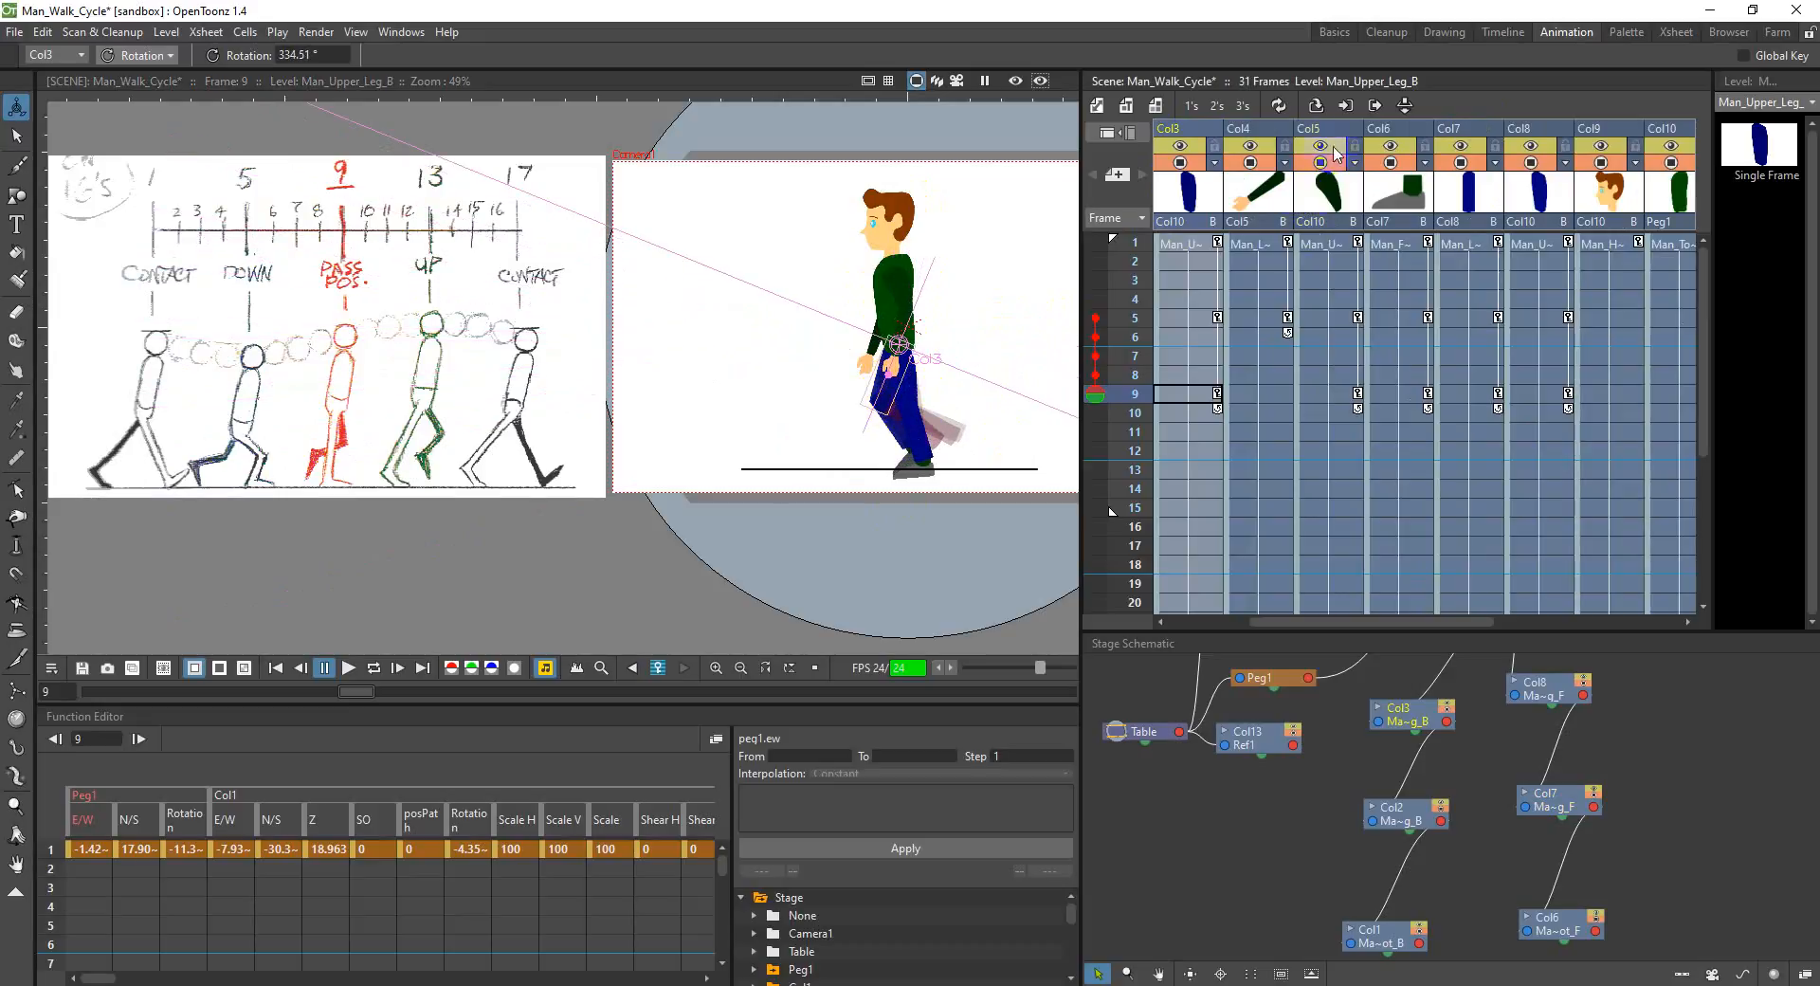
# Step: Rotate the back lower leg in Col2 to about 94.5° and the back foot in Col1 to about 21° at frame 9
pyautogui.moveTo(1372, 632); pyautogui.dragTo(1323, 624)
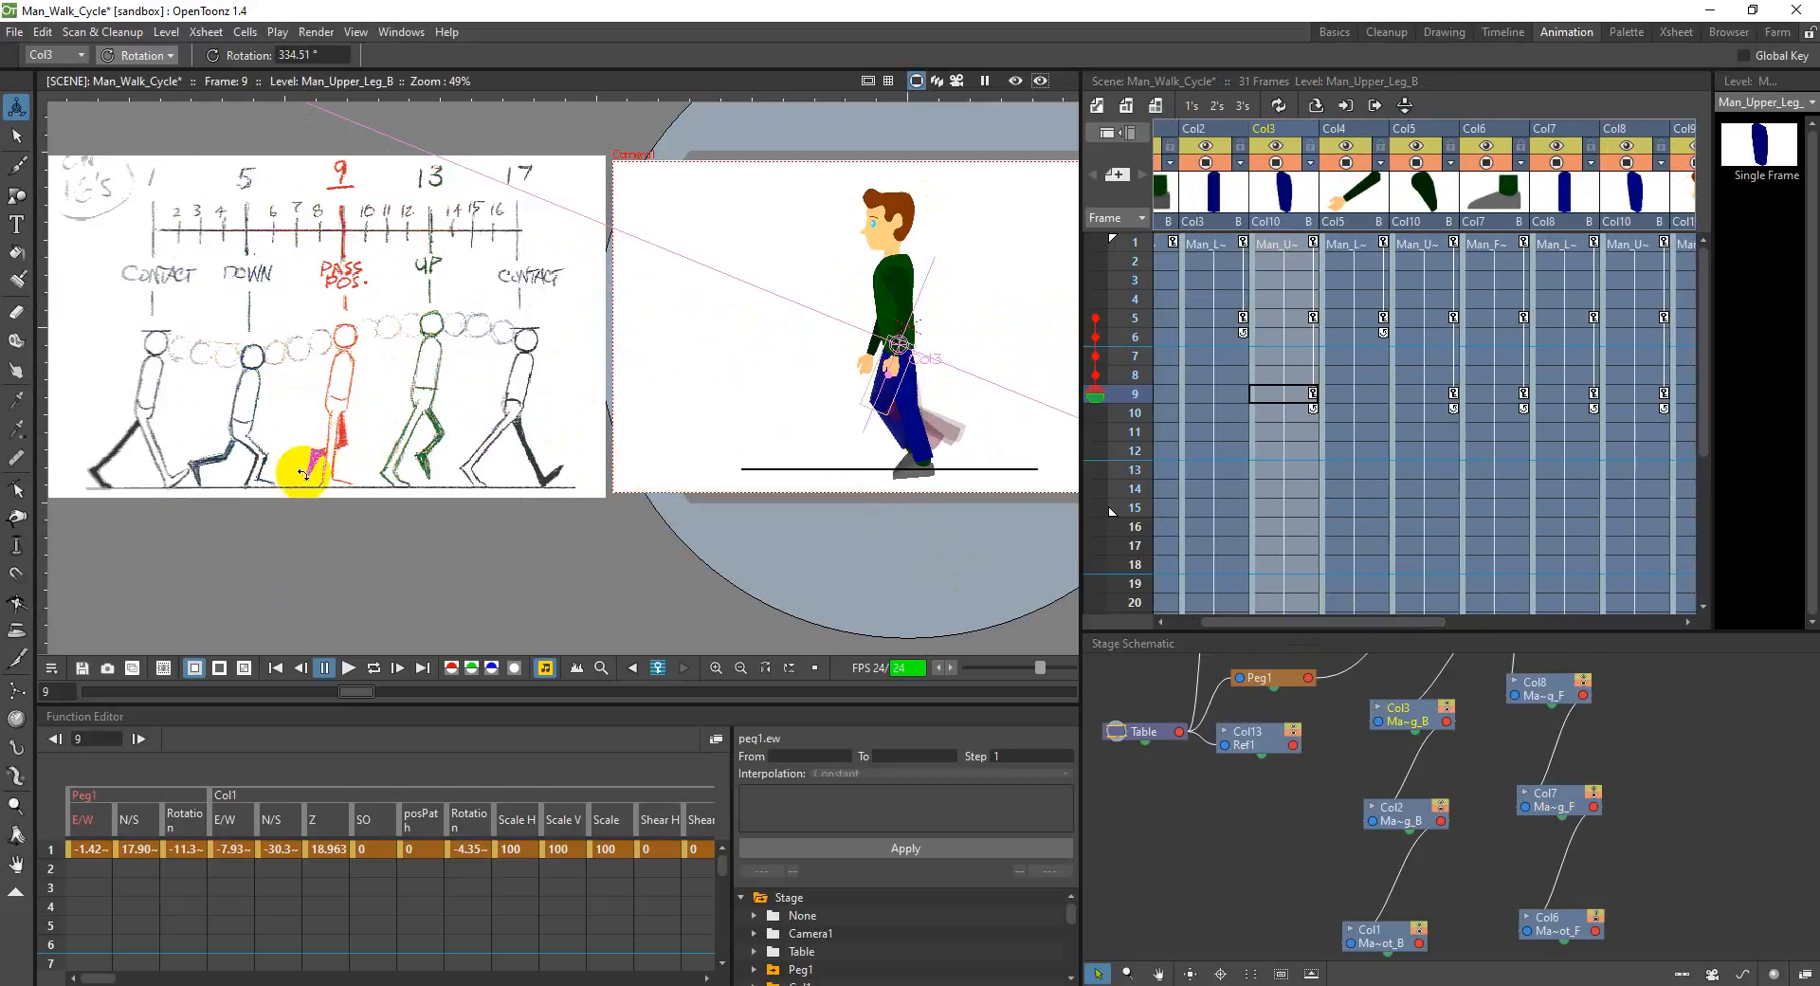
pyautogui.click(1194, 135)
pyautogui.moveTo(905, 435); pyautogui.dragTo(931, 411)
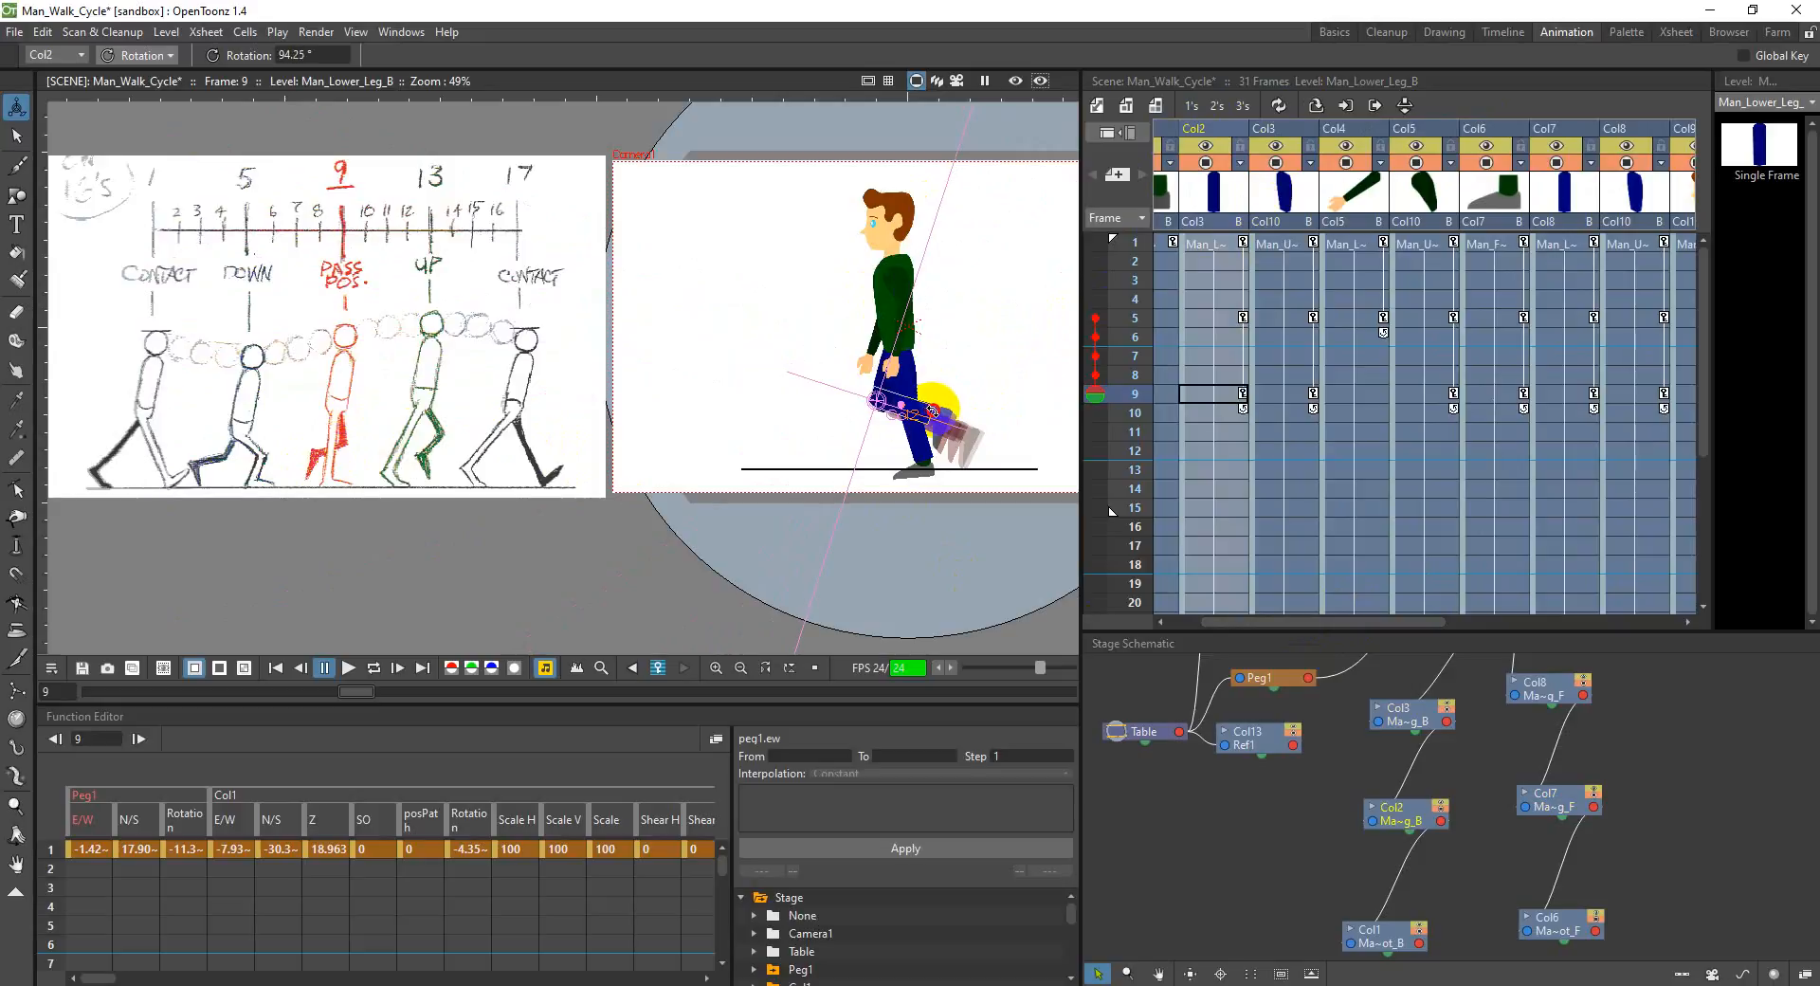
pyautogui.click(1166, 137)
pyautogui.moveTo(946, 438); pyautogui.dragTo(953, 429)
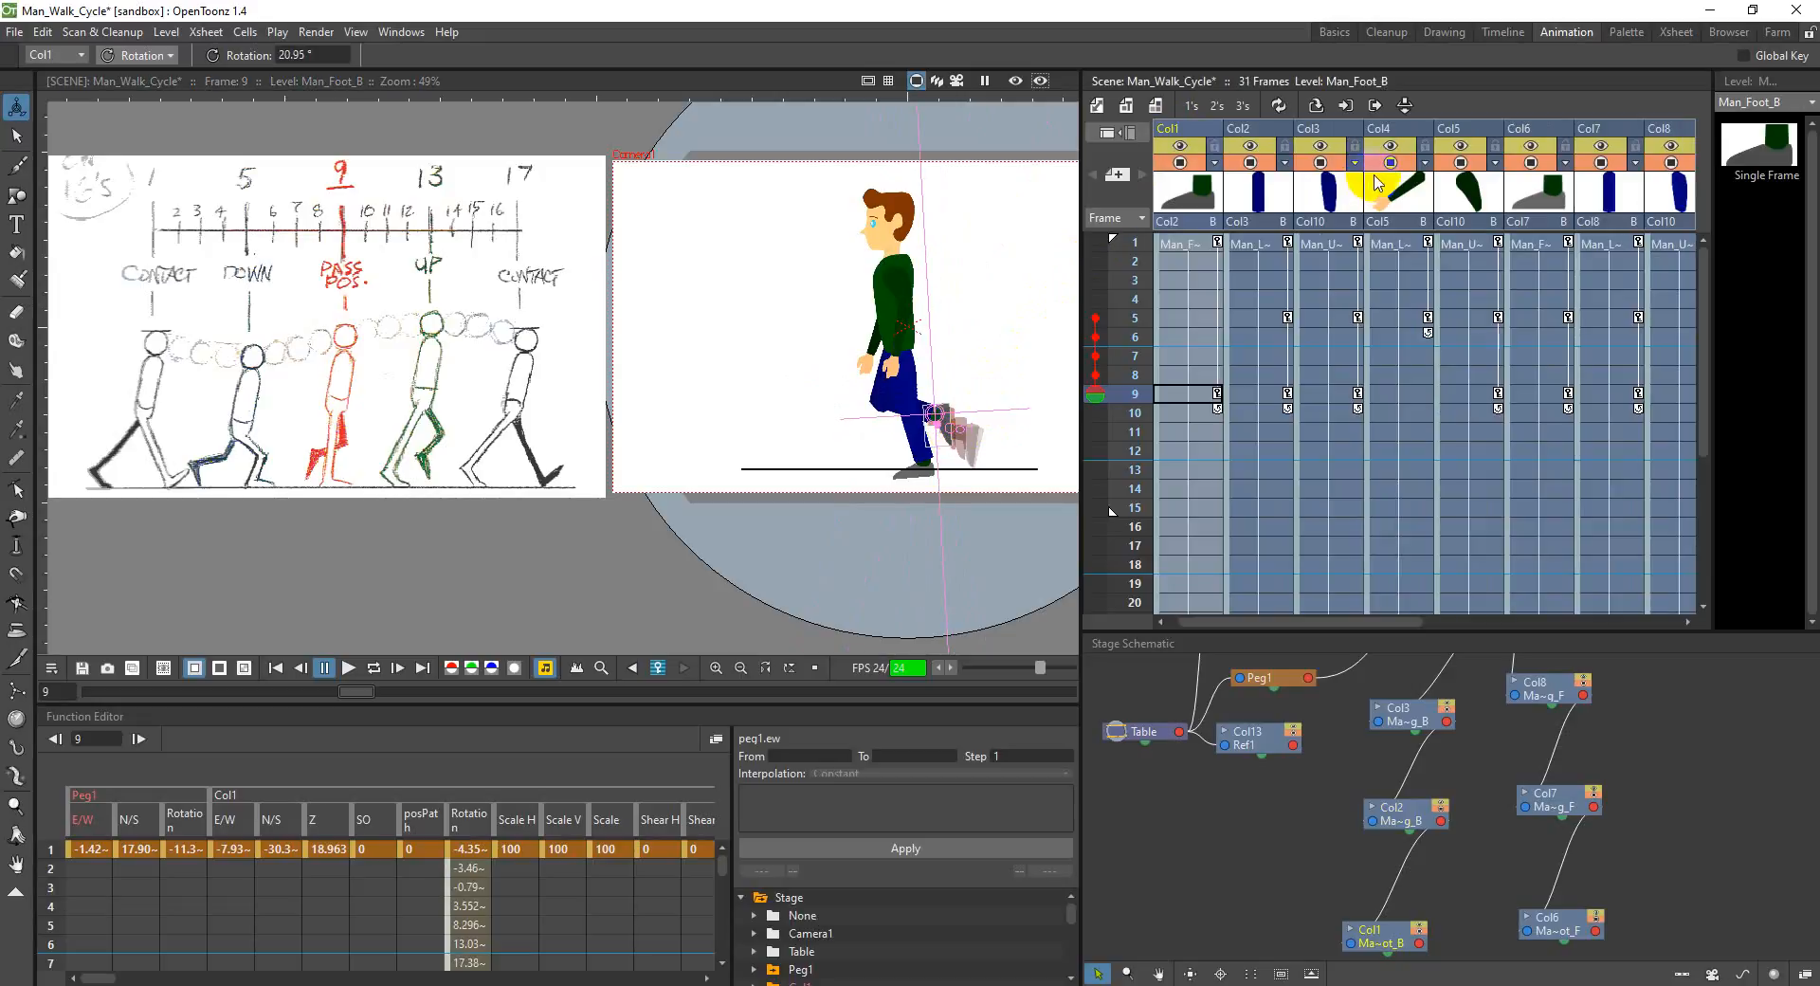
# Step: Readjust the back leg at frame 9 with the lower leg at about 87.6° and the upper leg in Col3 at about 330°
pyautogui.click(1251, 133)
pyautogui.moveTo(928, 398); pyautogui.dragTo(914, 415)
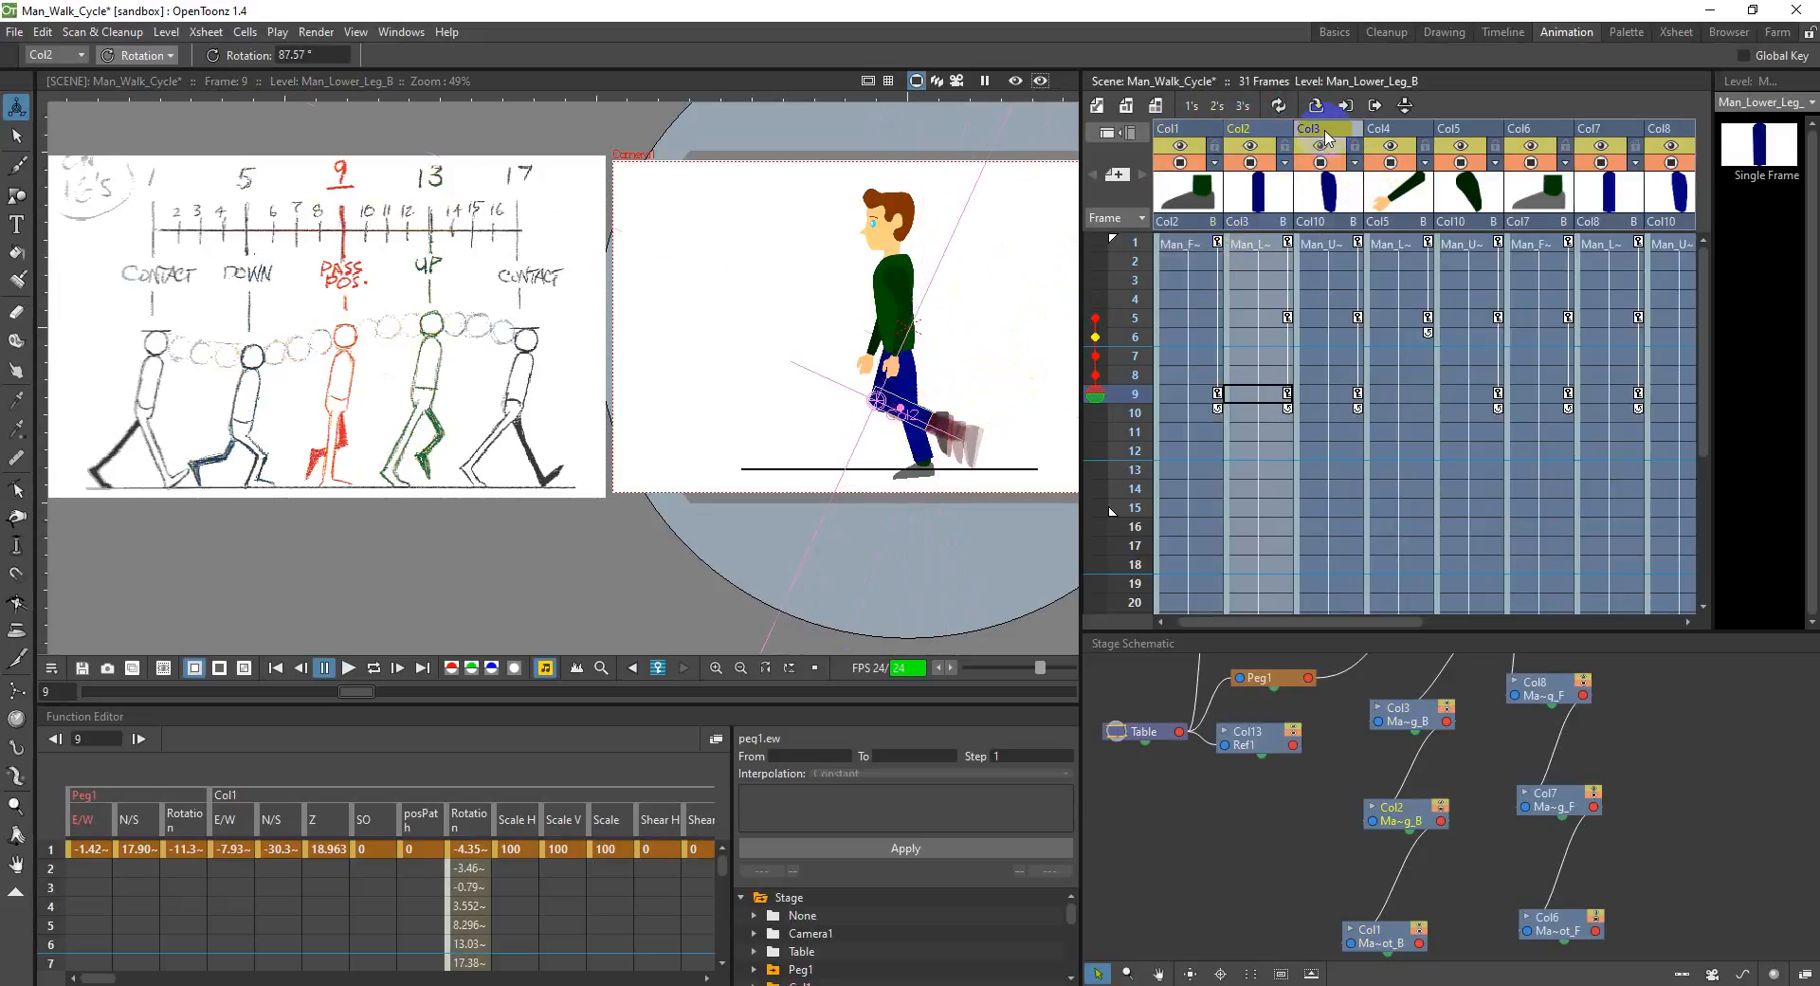
pyautogui.click(1325, 140)
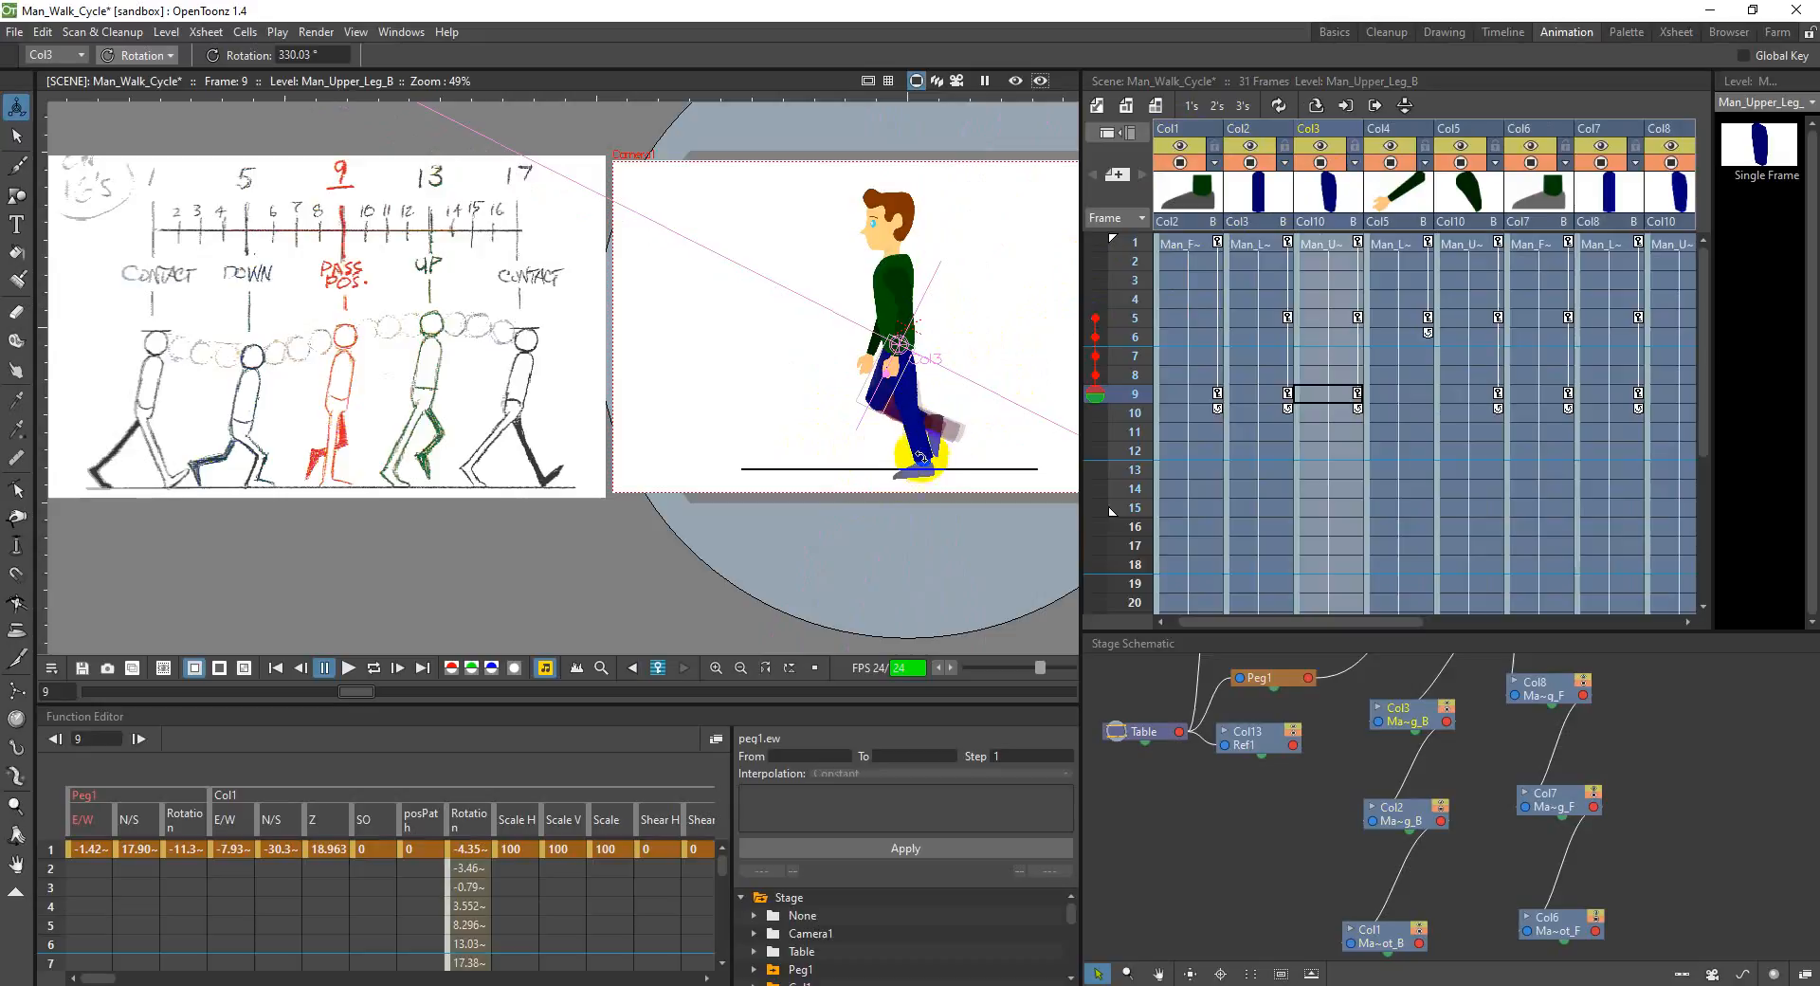
# Step: Rotate the front upper leg in Col8 slightly at frame 9 and the front lower leg in Col7 to about 7.7°
pyautogui.click(1660, 130)
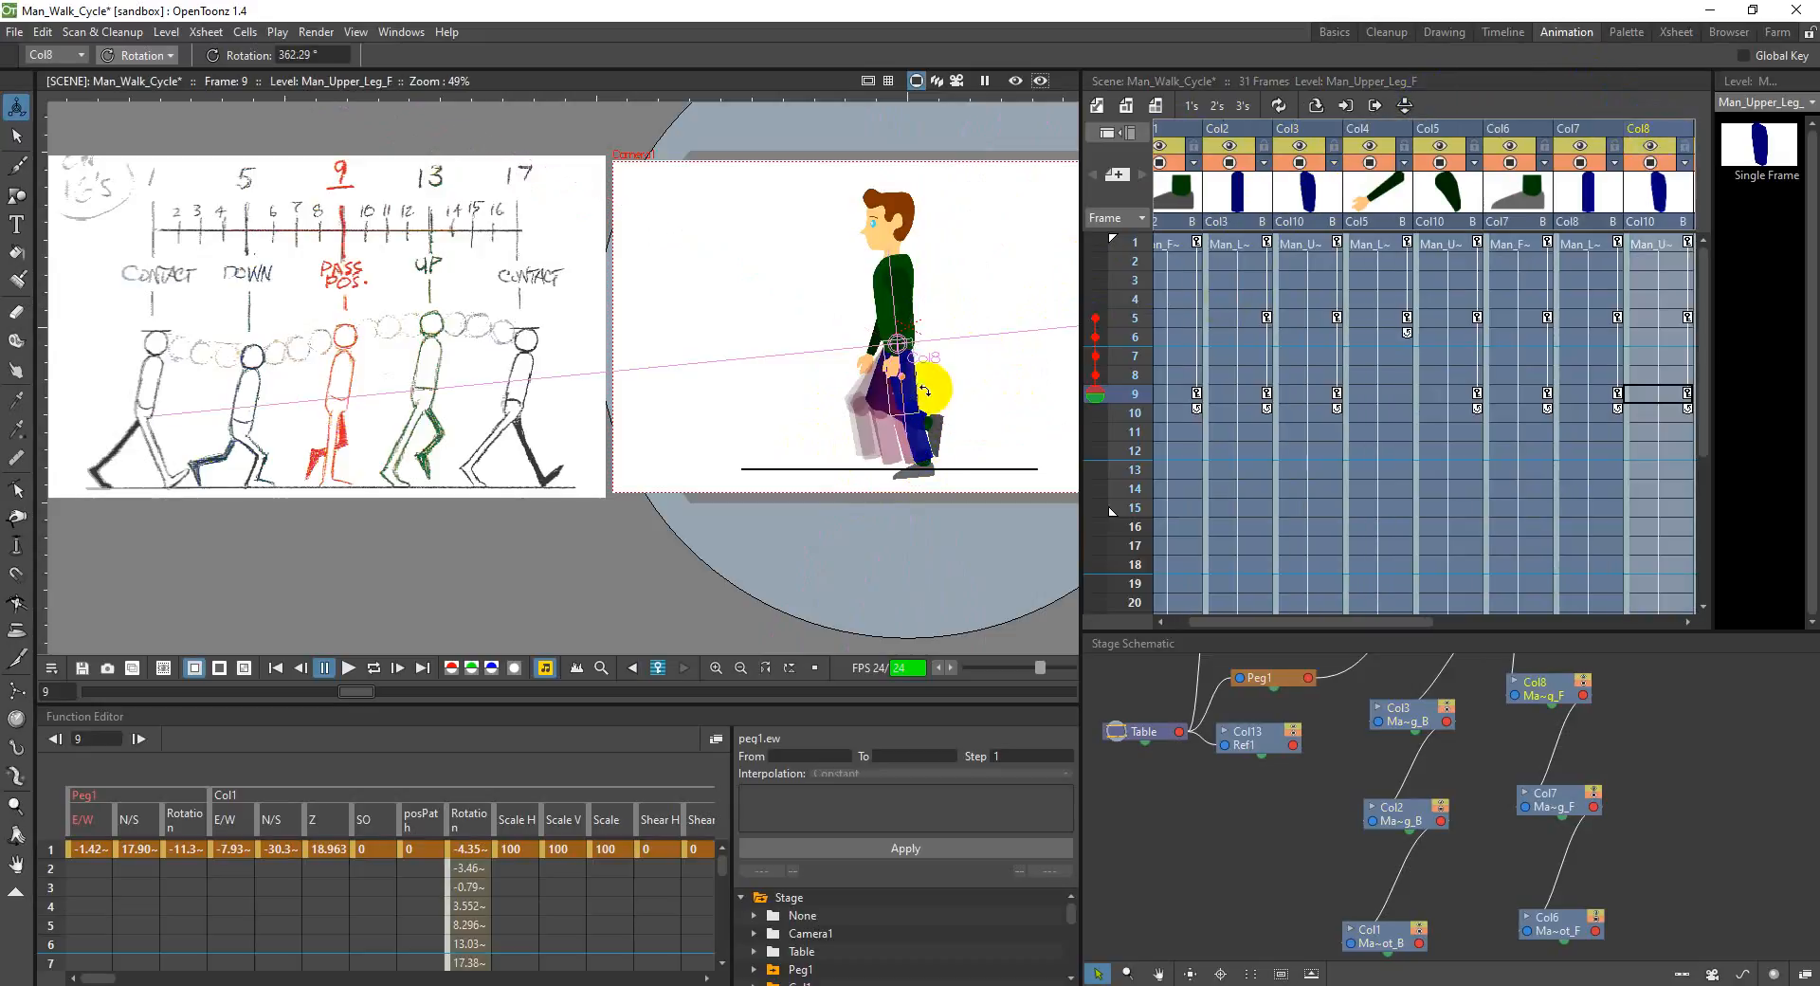
pyautogui.moveTo(919, 429); pyautogui.dragTo(907, 414)
pyautogui.click(1587, 131)
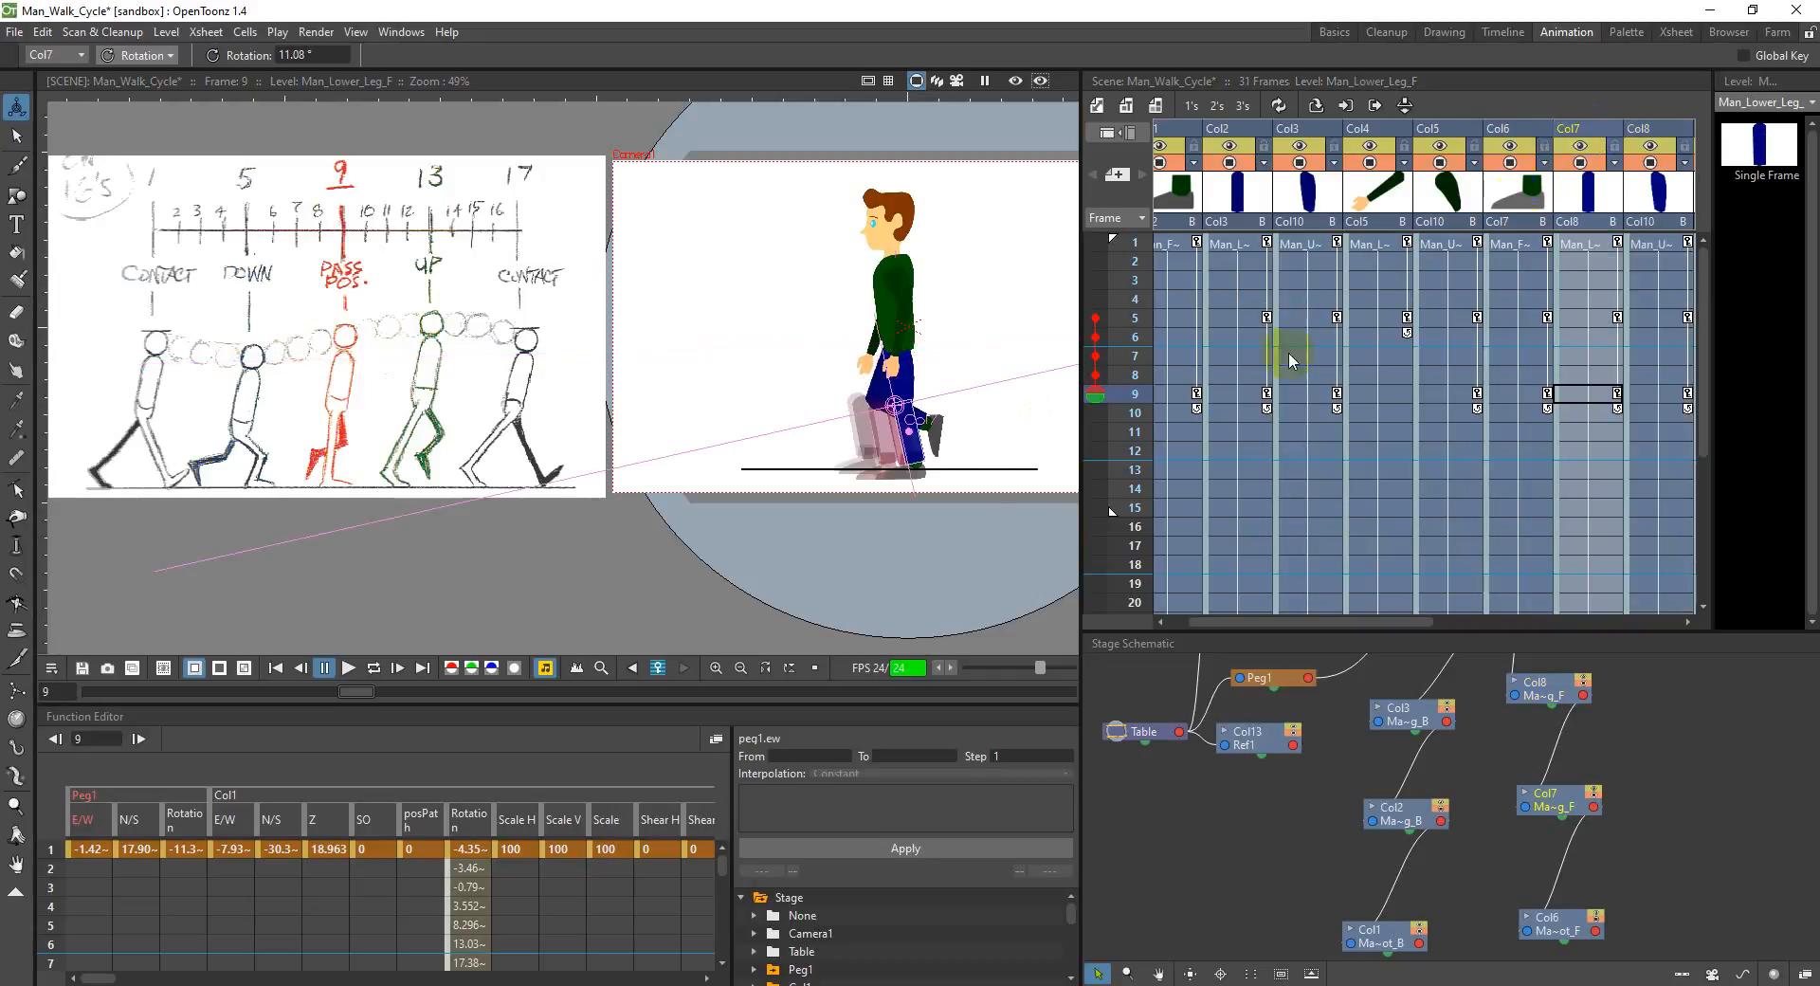
pyautogui.moveTo(910, 452); pyautogui.dragTo(906, 447)
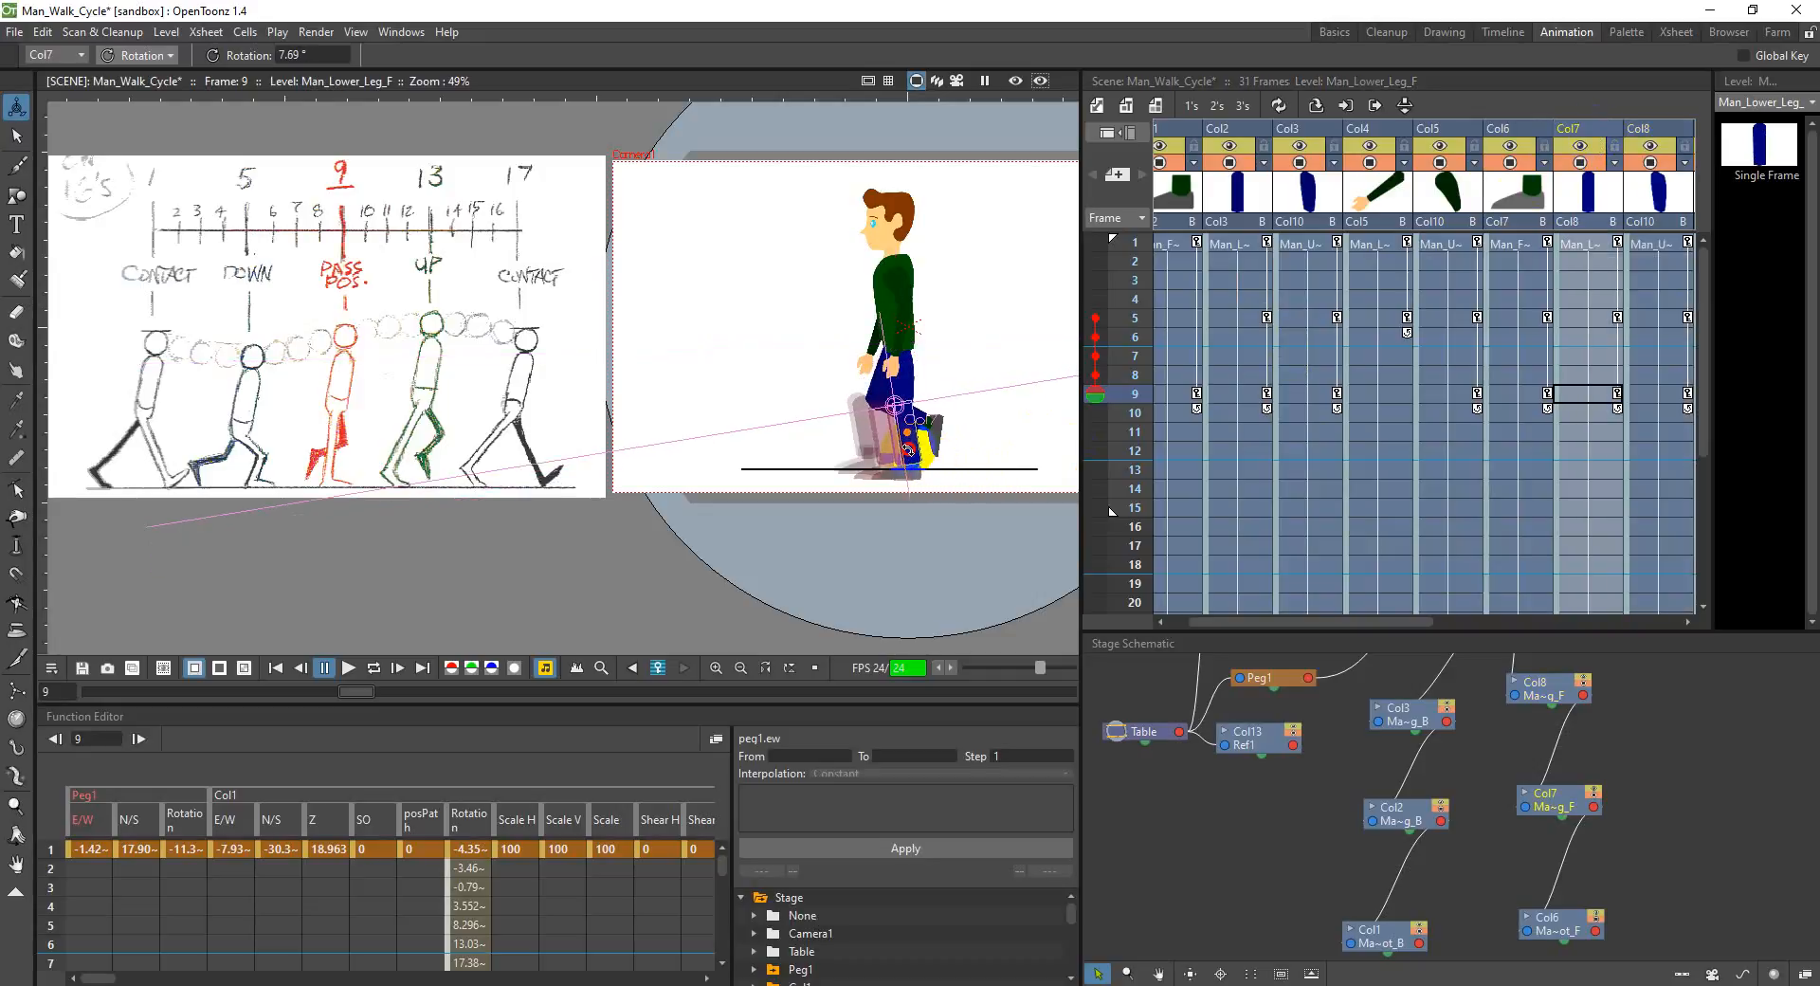
pyautogui.click(1588, 194)
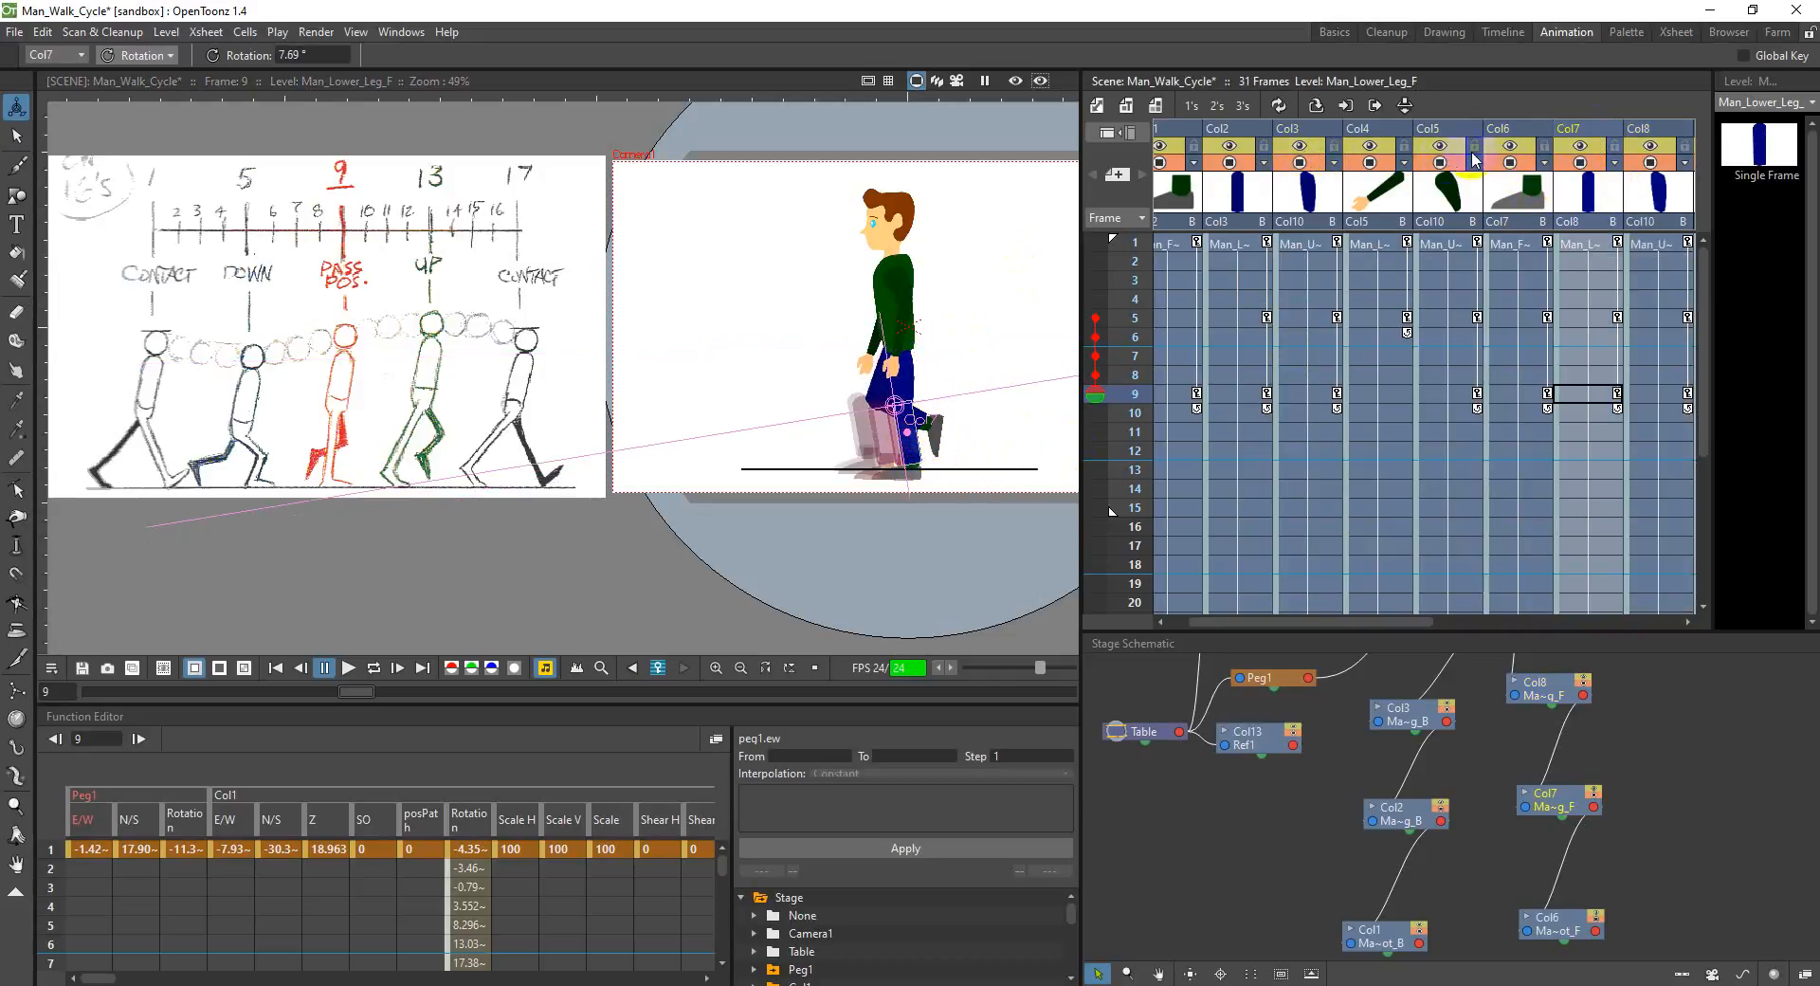
# Step: Raise the torso in Col10 at frame 9 by setting its N/S position to 5 mm
pyautogui.moveTo(1402, 621); pyautogui.dragTo(1471, 618)
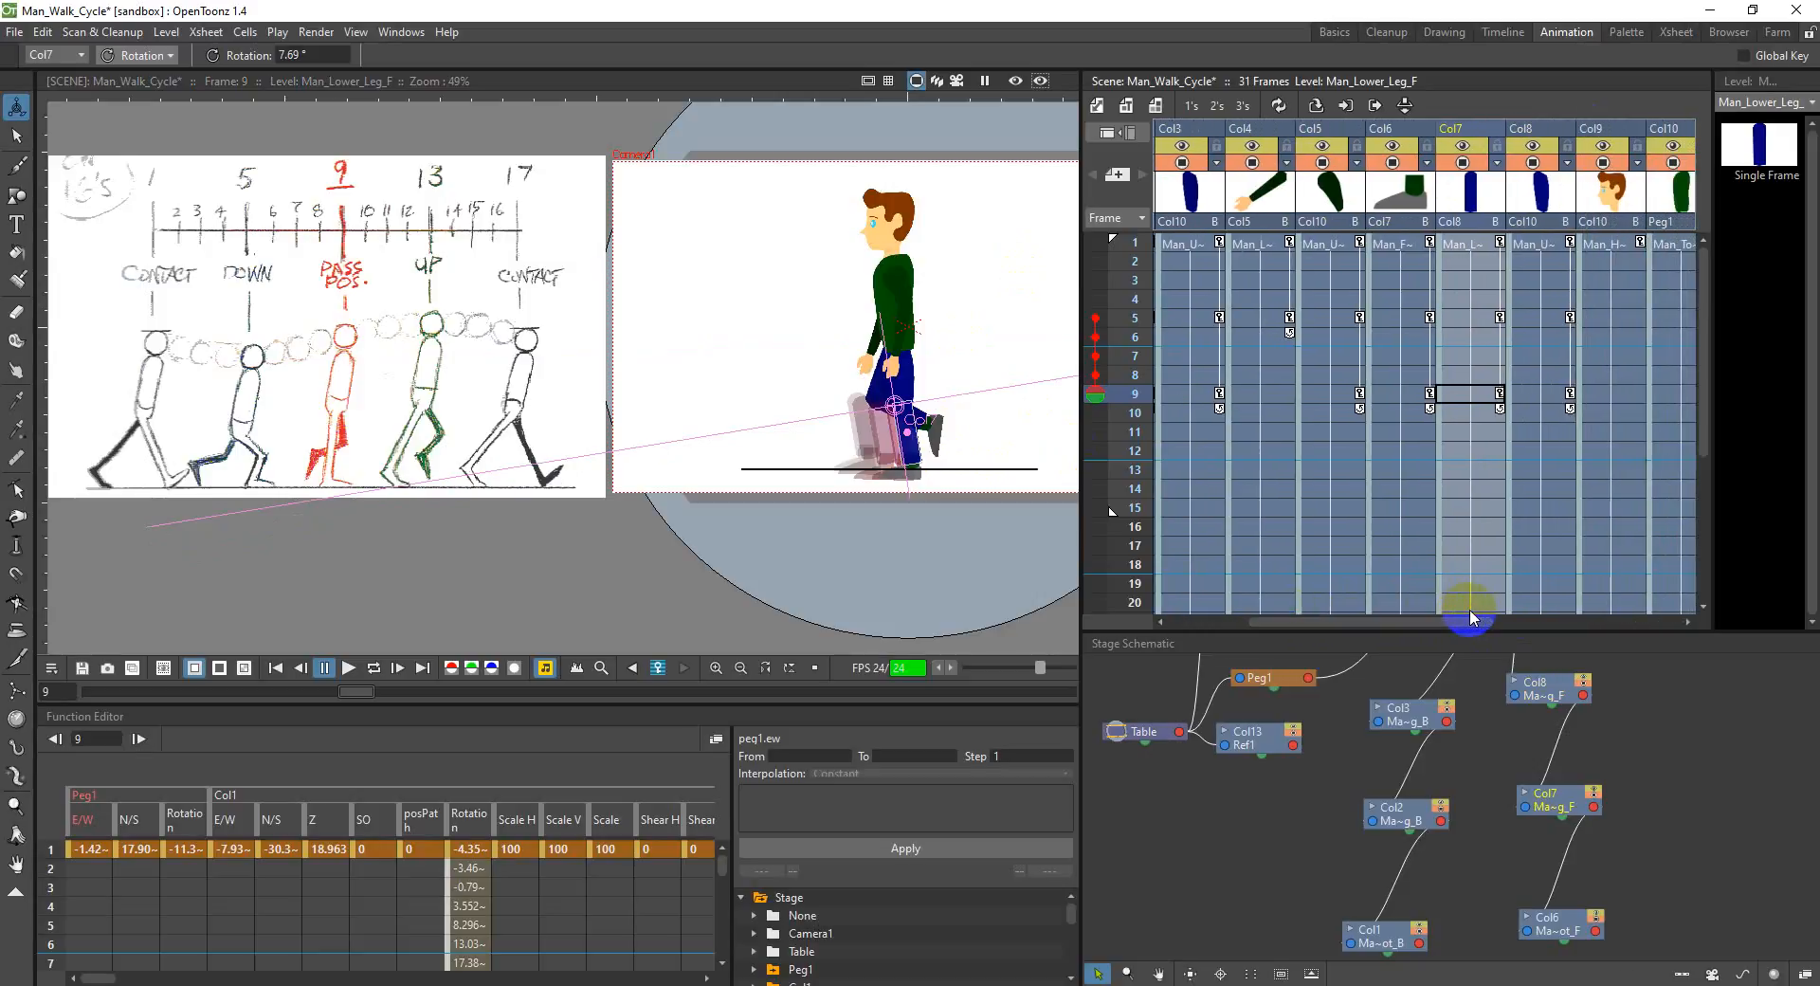
pyautogui.click(1676, 143)
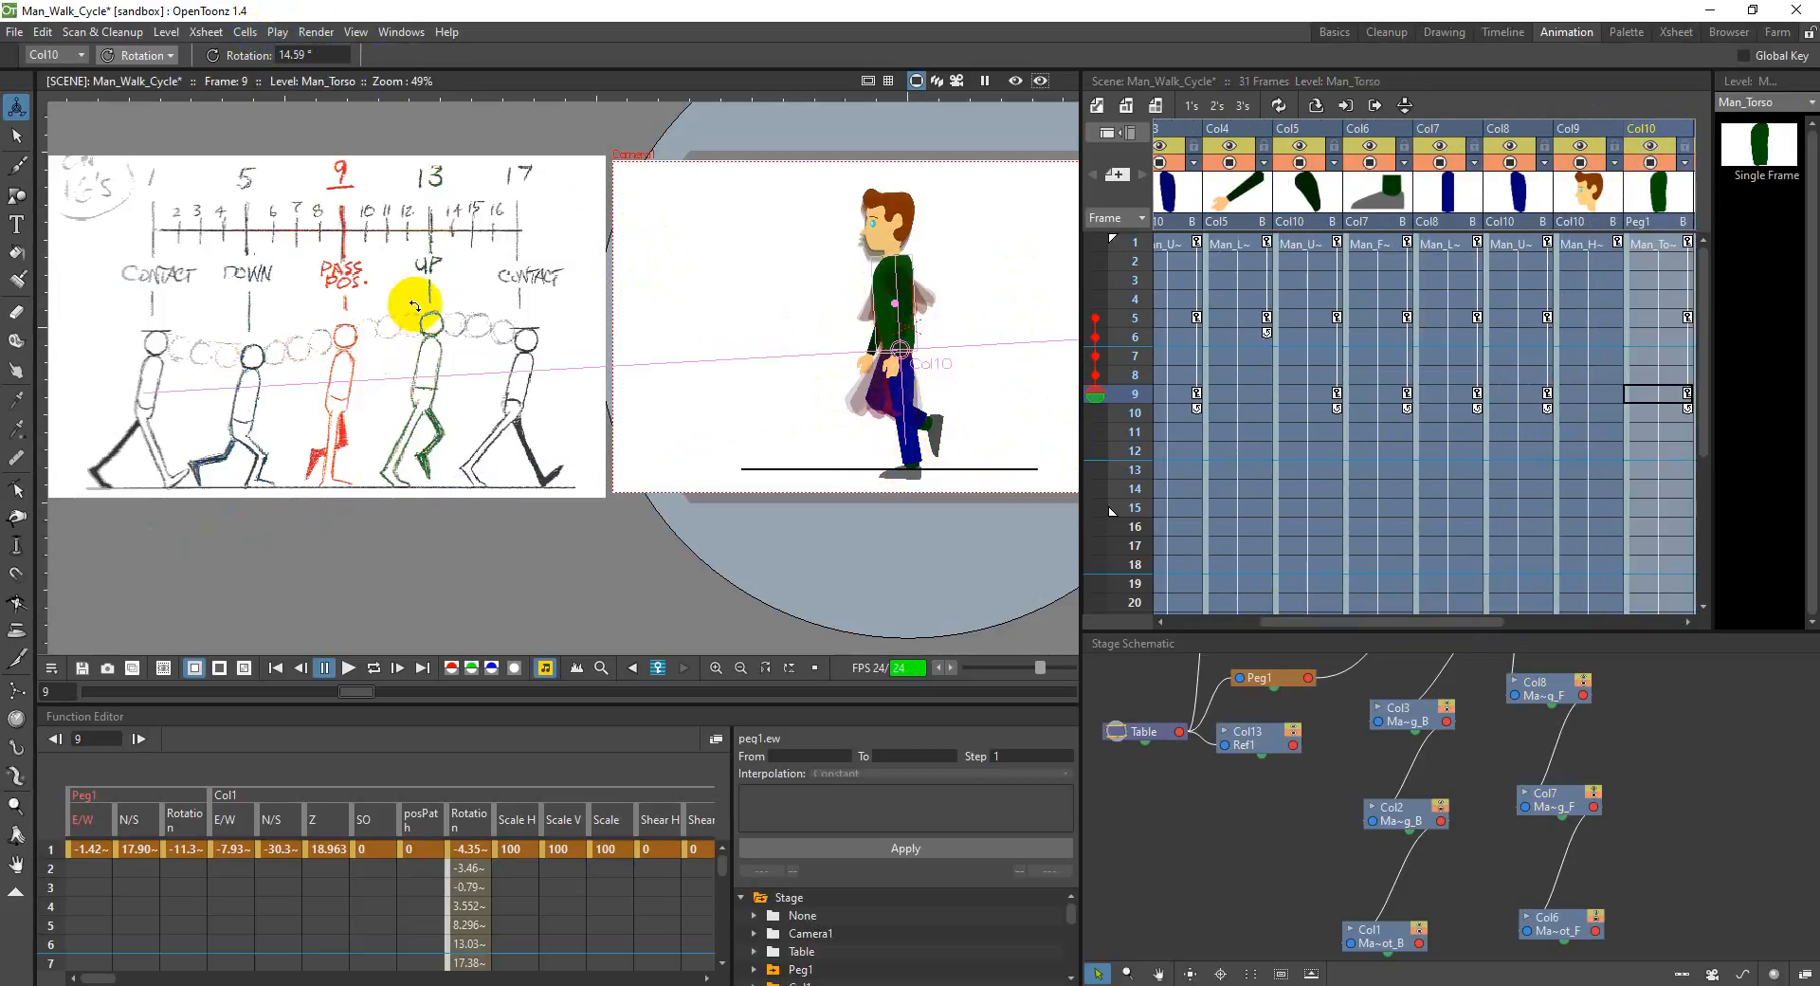
pyautogui.click(156, 80)
pyautogui.click(156, 80)
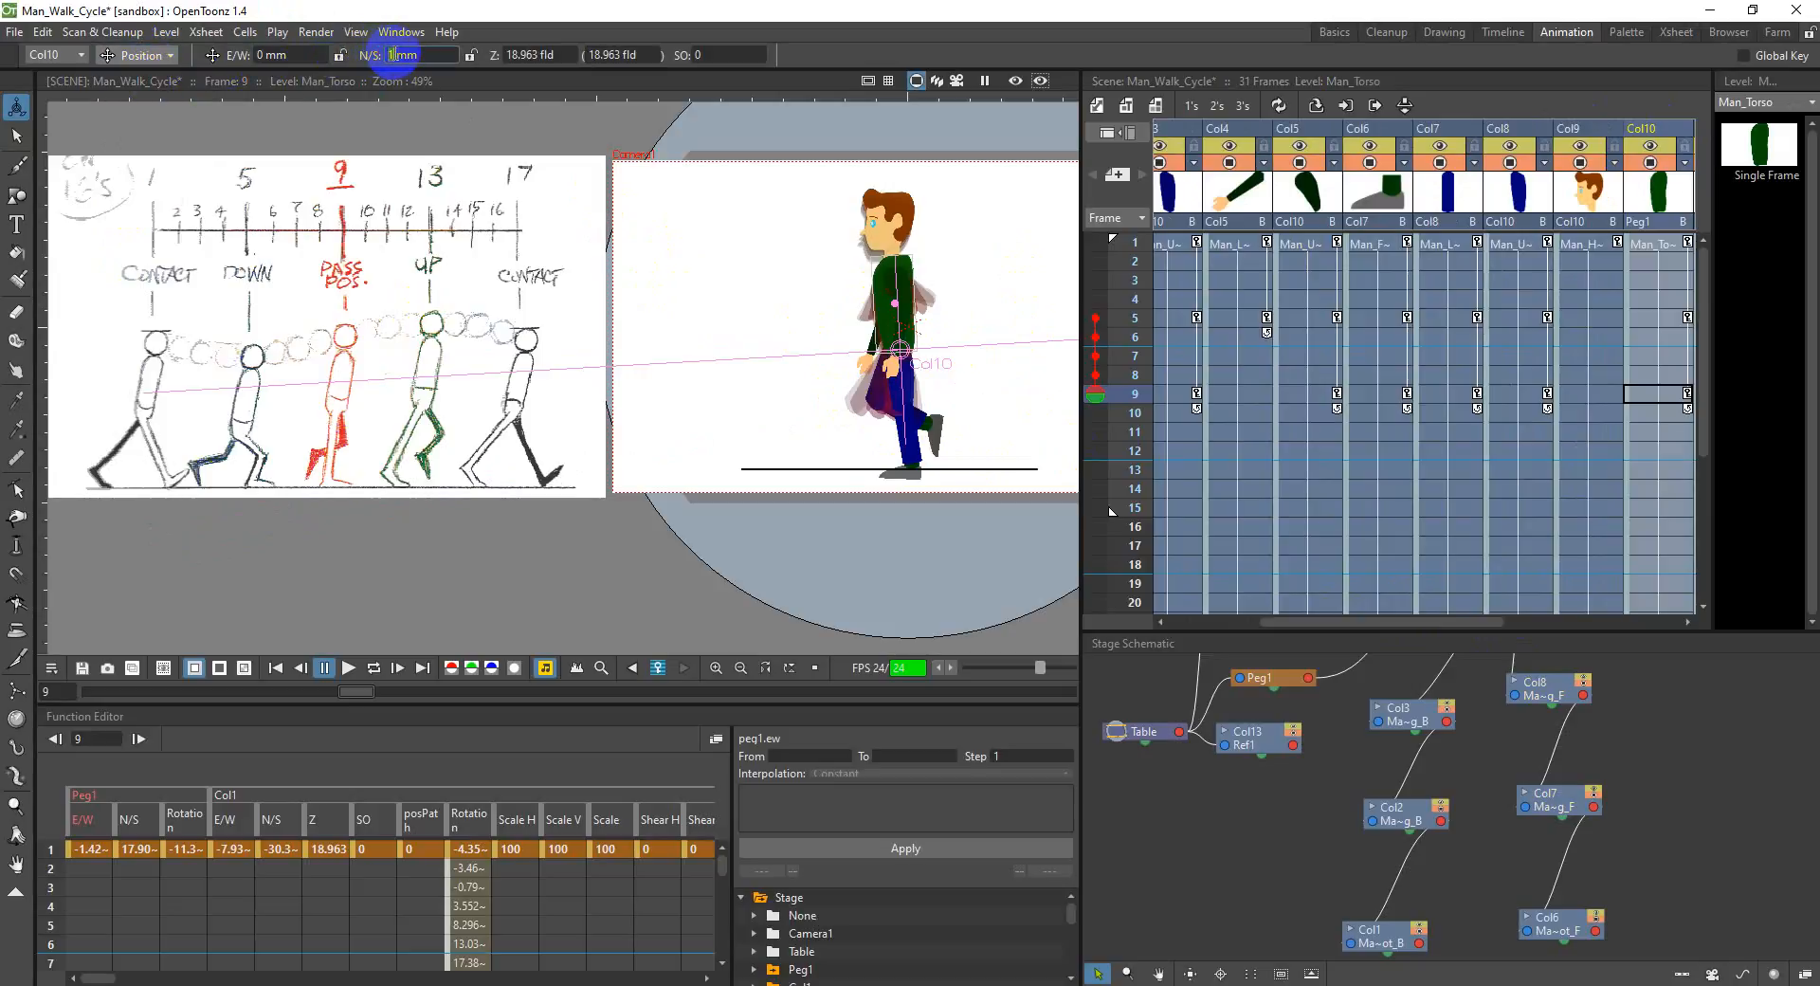
pyautogui.press('Return')
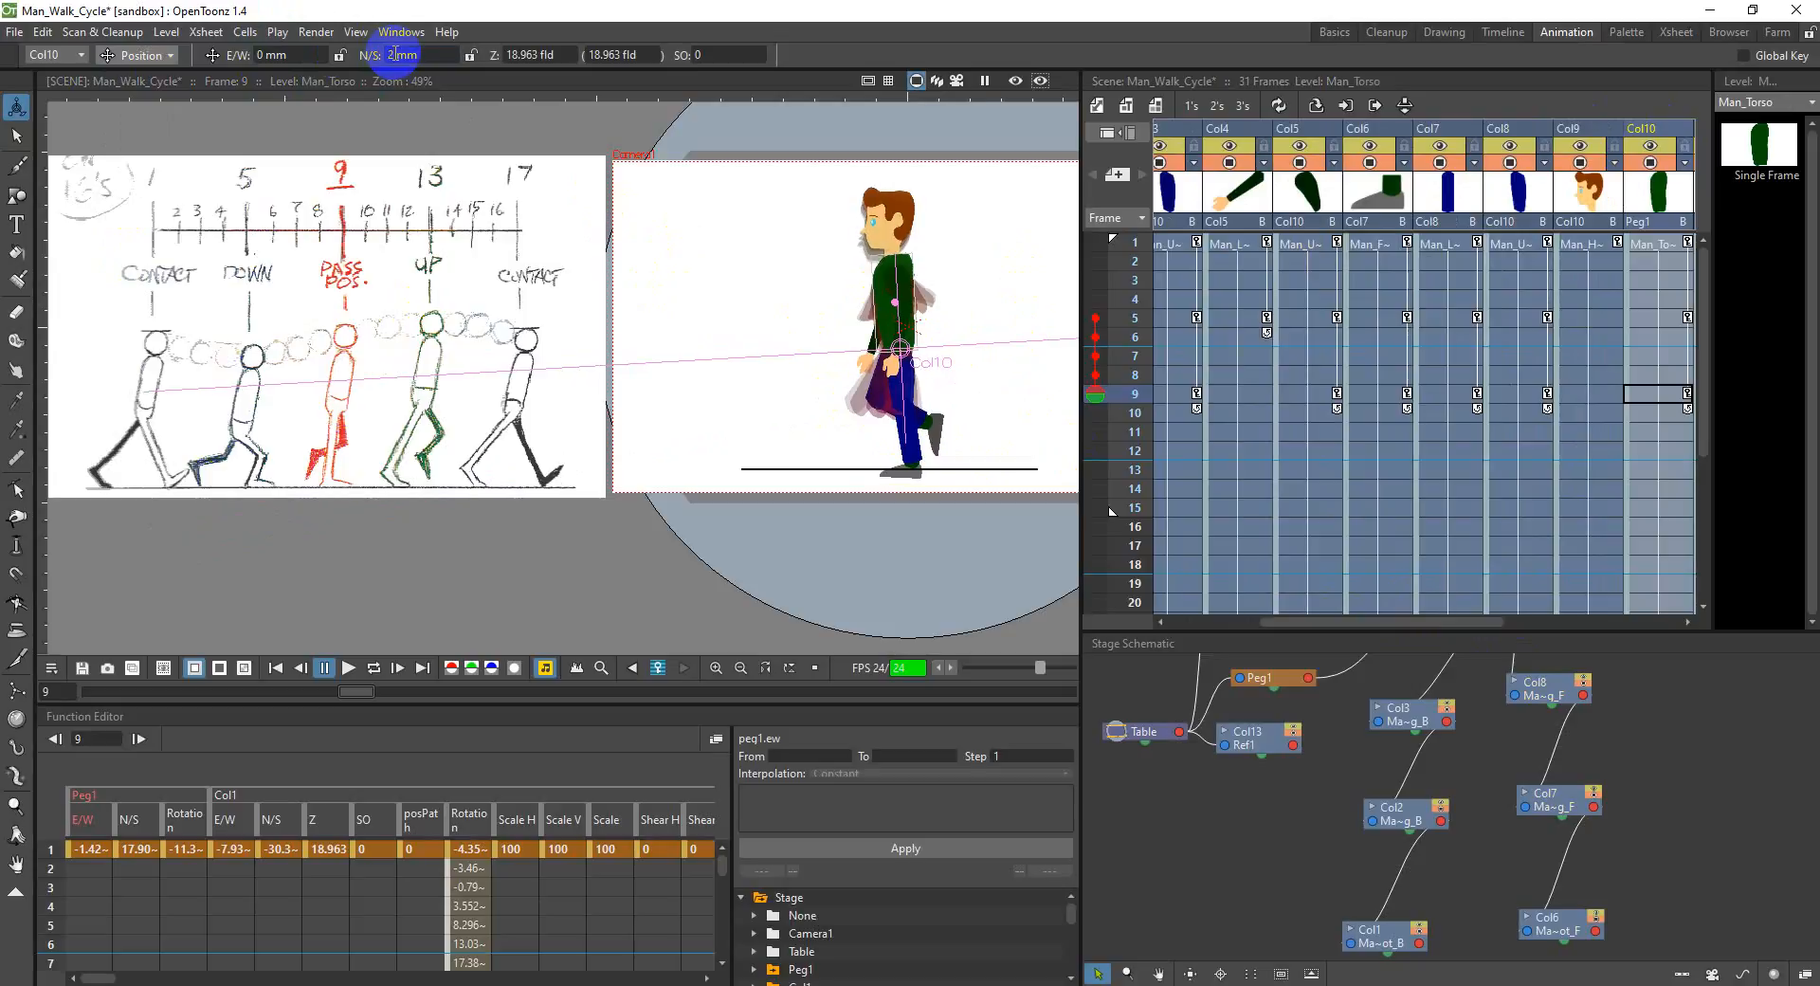
pyautogui.click(396, 52)
pyautogui.write('5')
pyautogui.press('Return')
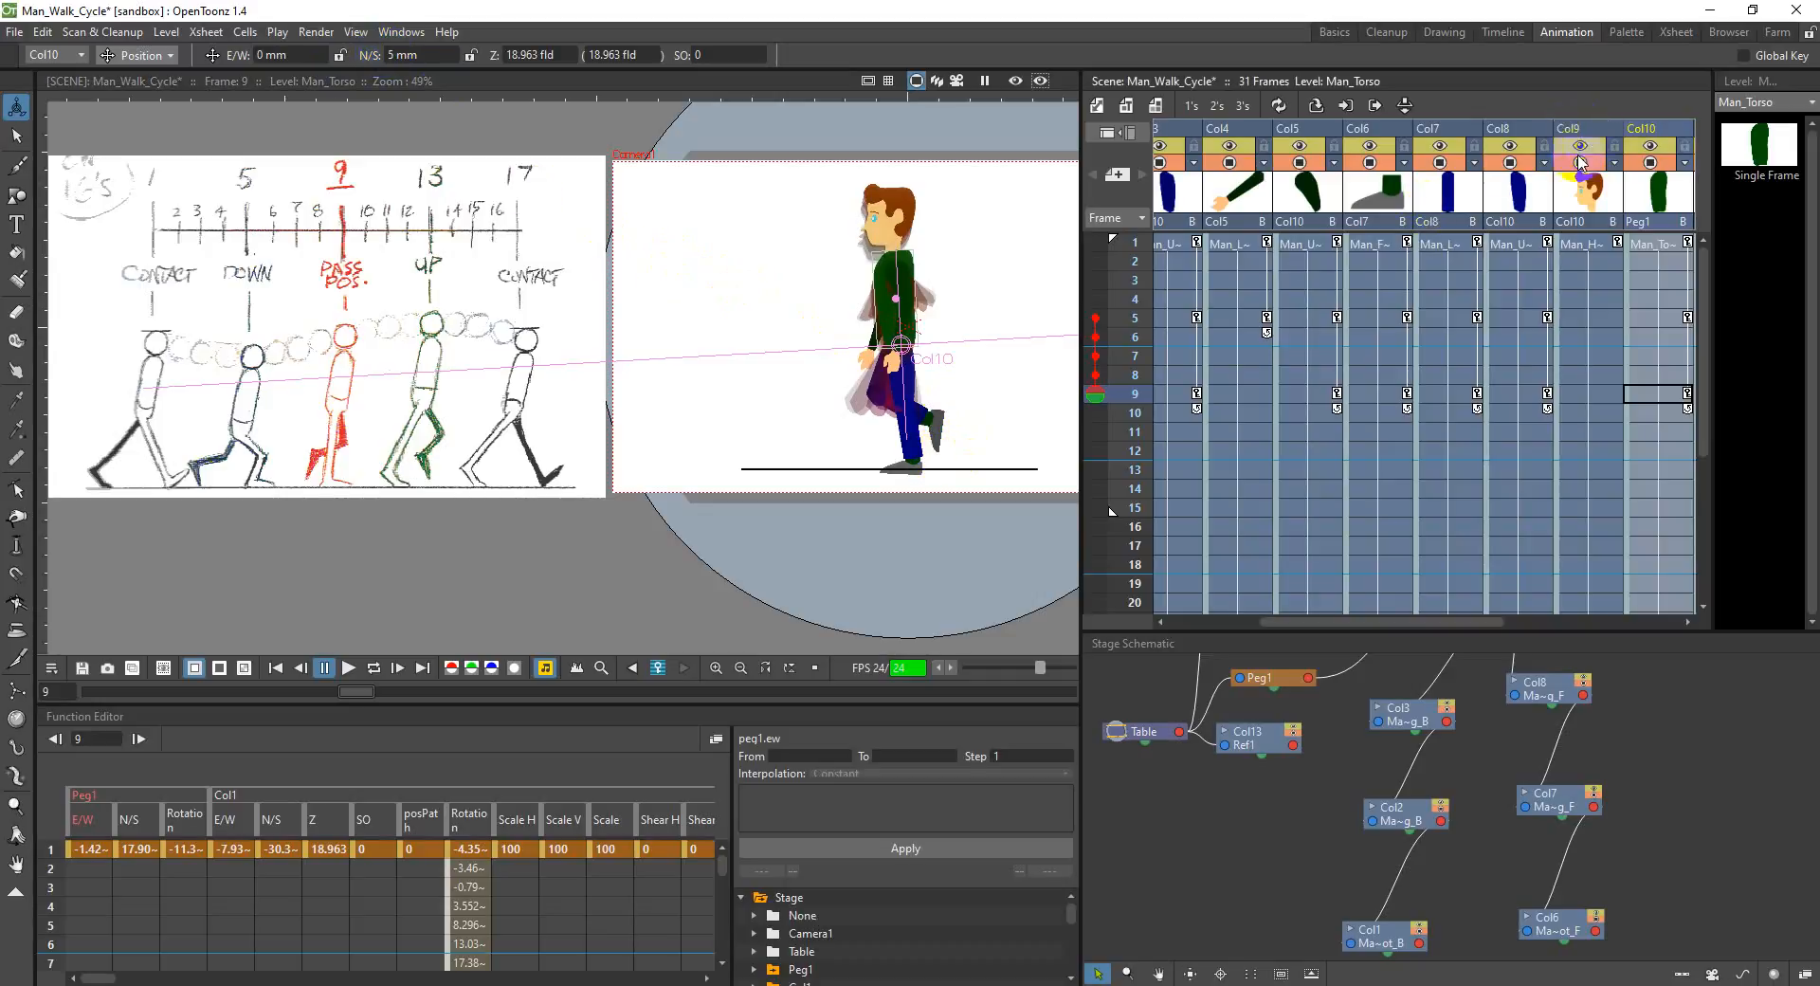
# Step: Return to rotation mode and rotate the front upper leg in Col8 to about 380° at frame 9
pyautogui.click(1391, 138)
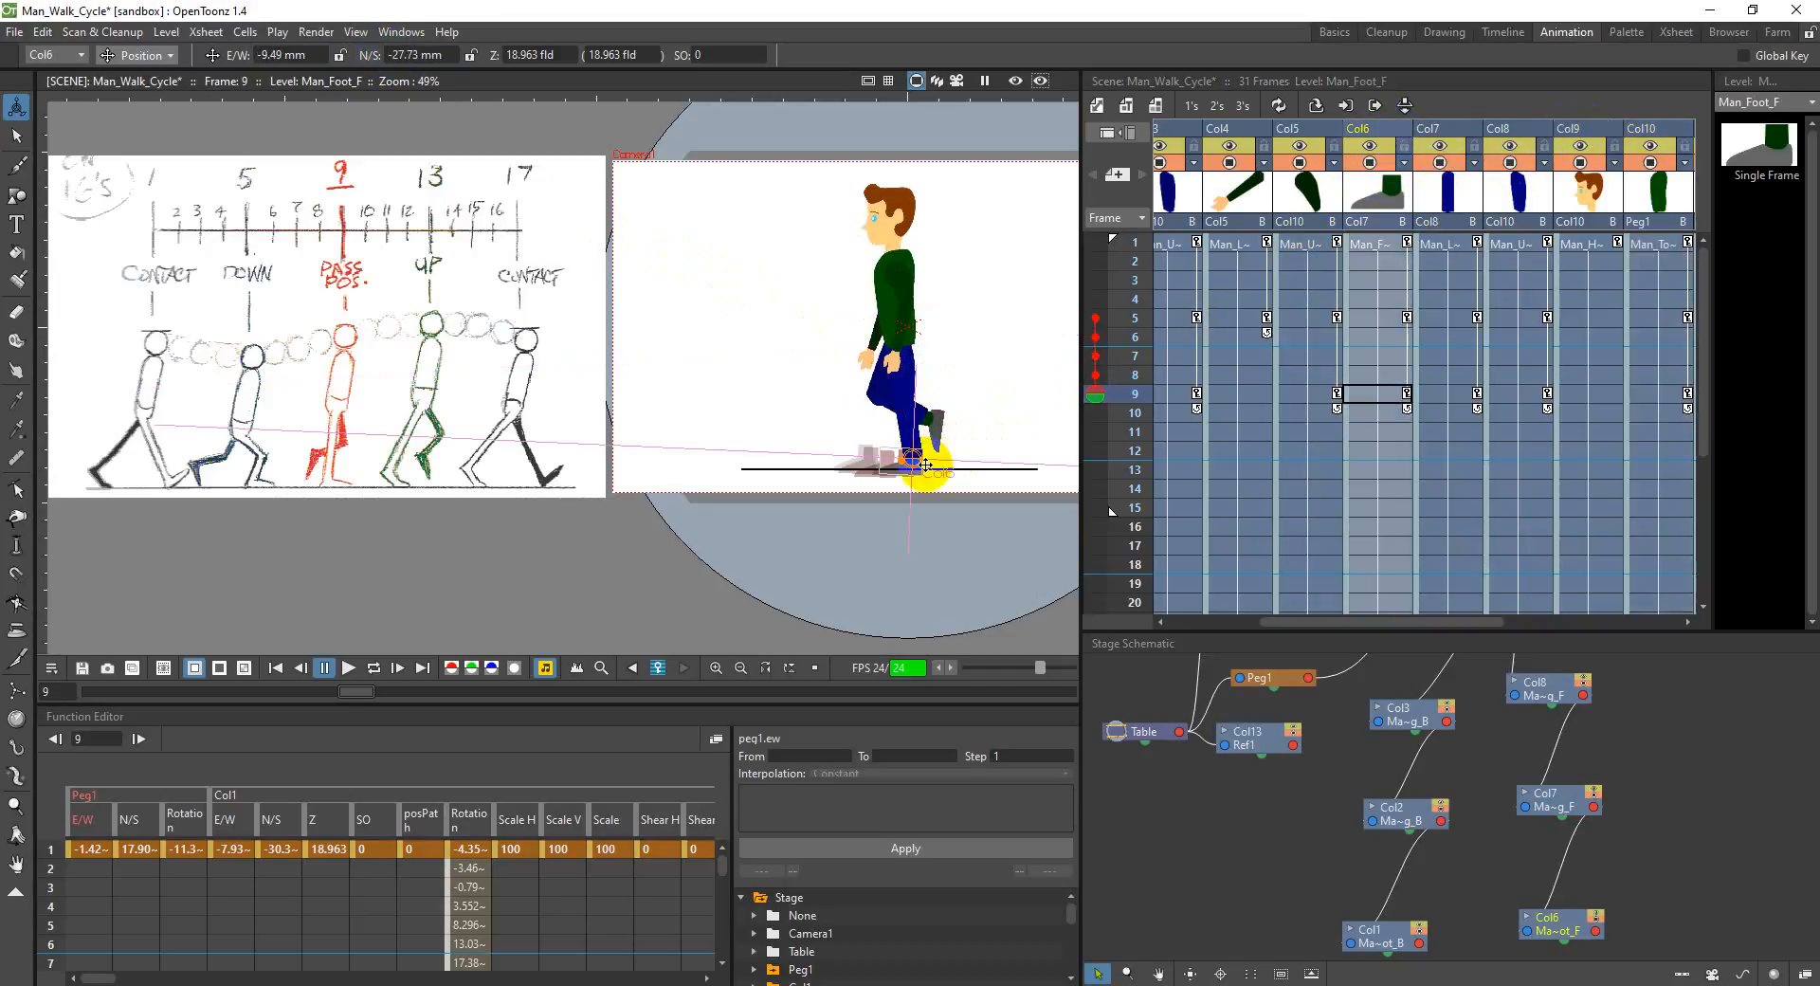
pyautogui.click(151, 55)
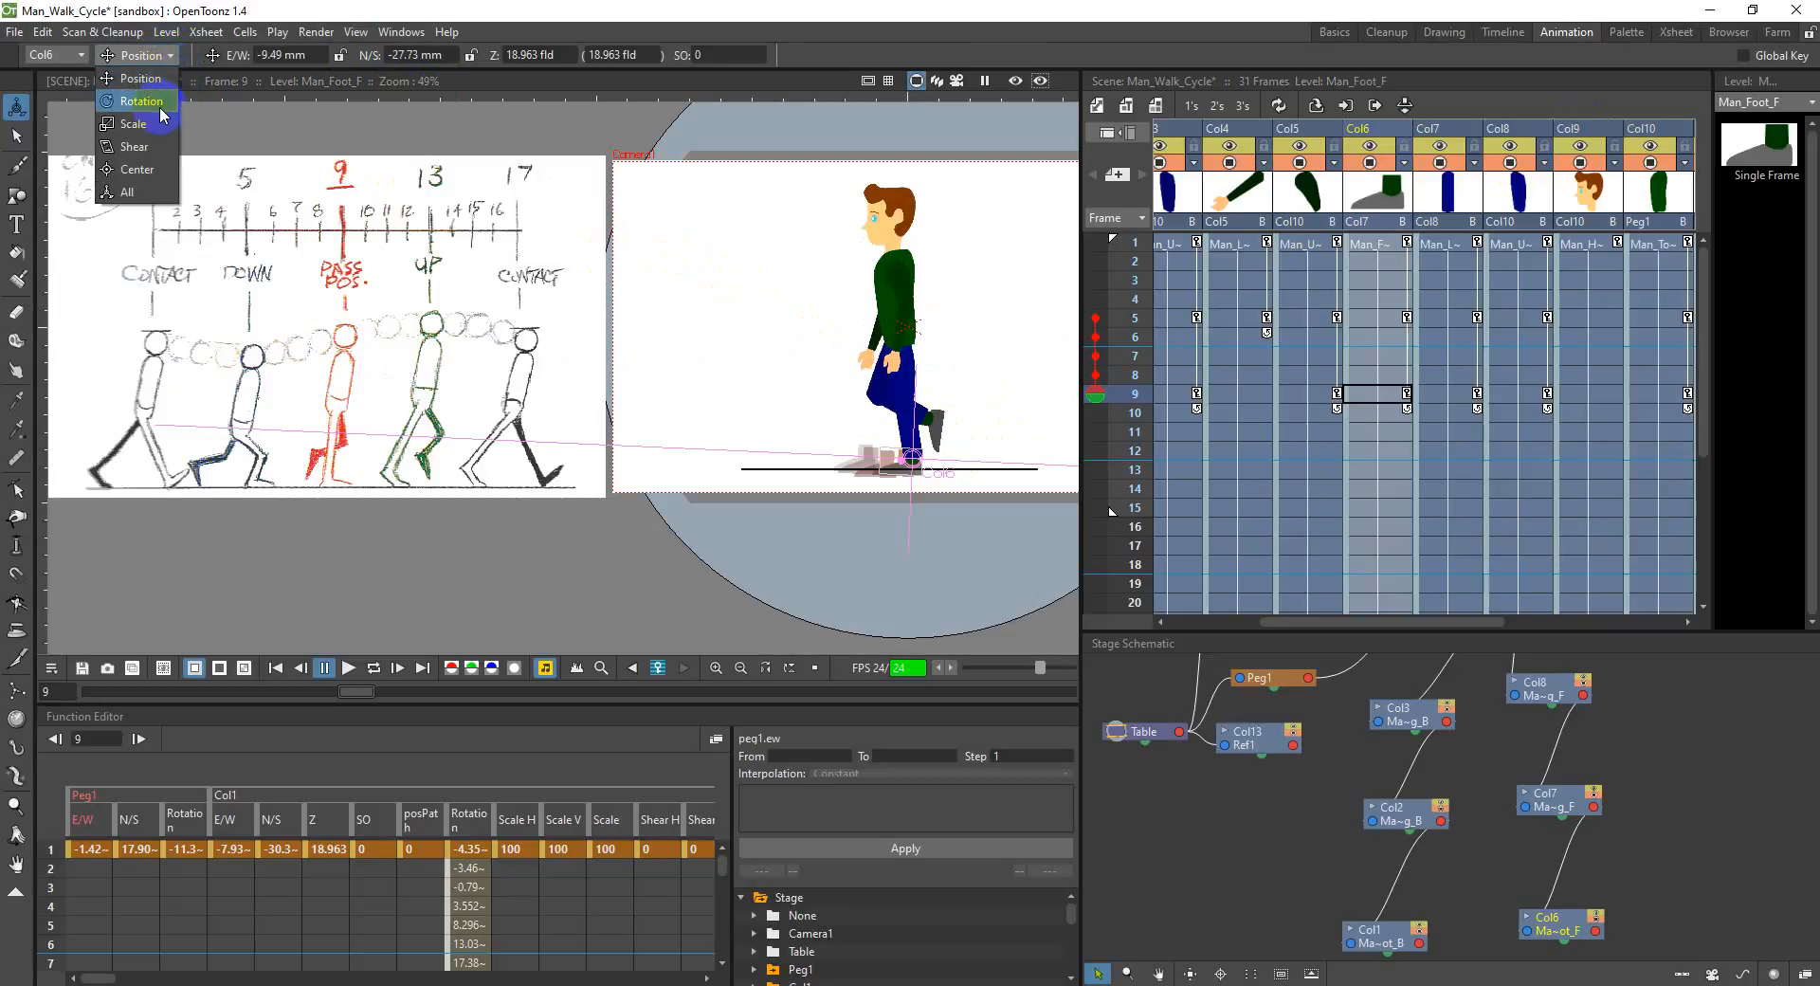
pyautogui.click(160, 108)
pyautogui.moveTo(902, 474); pyautogui.dragTo(418, 380)
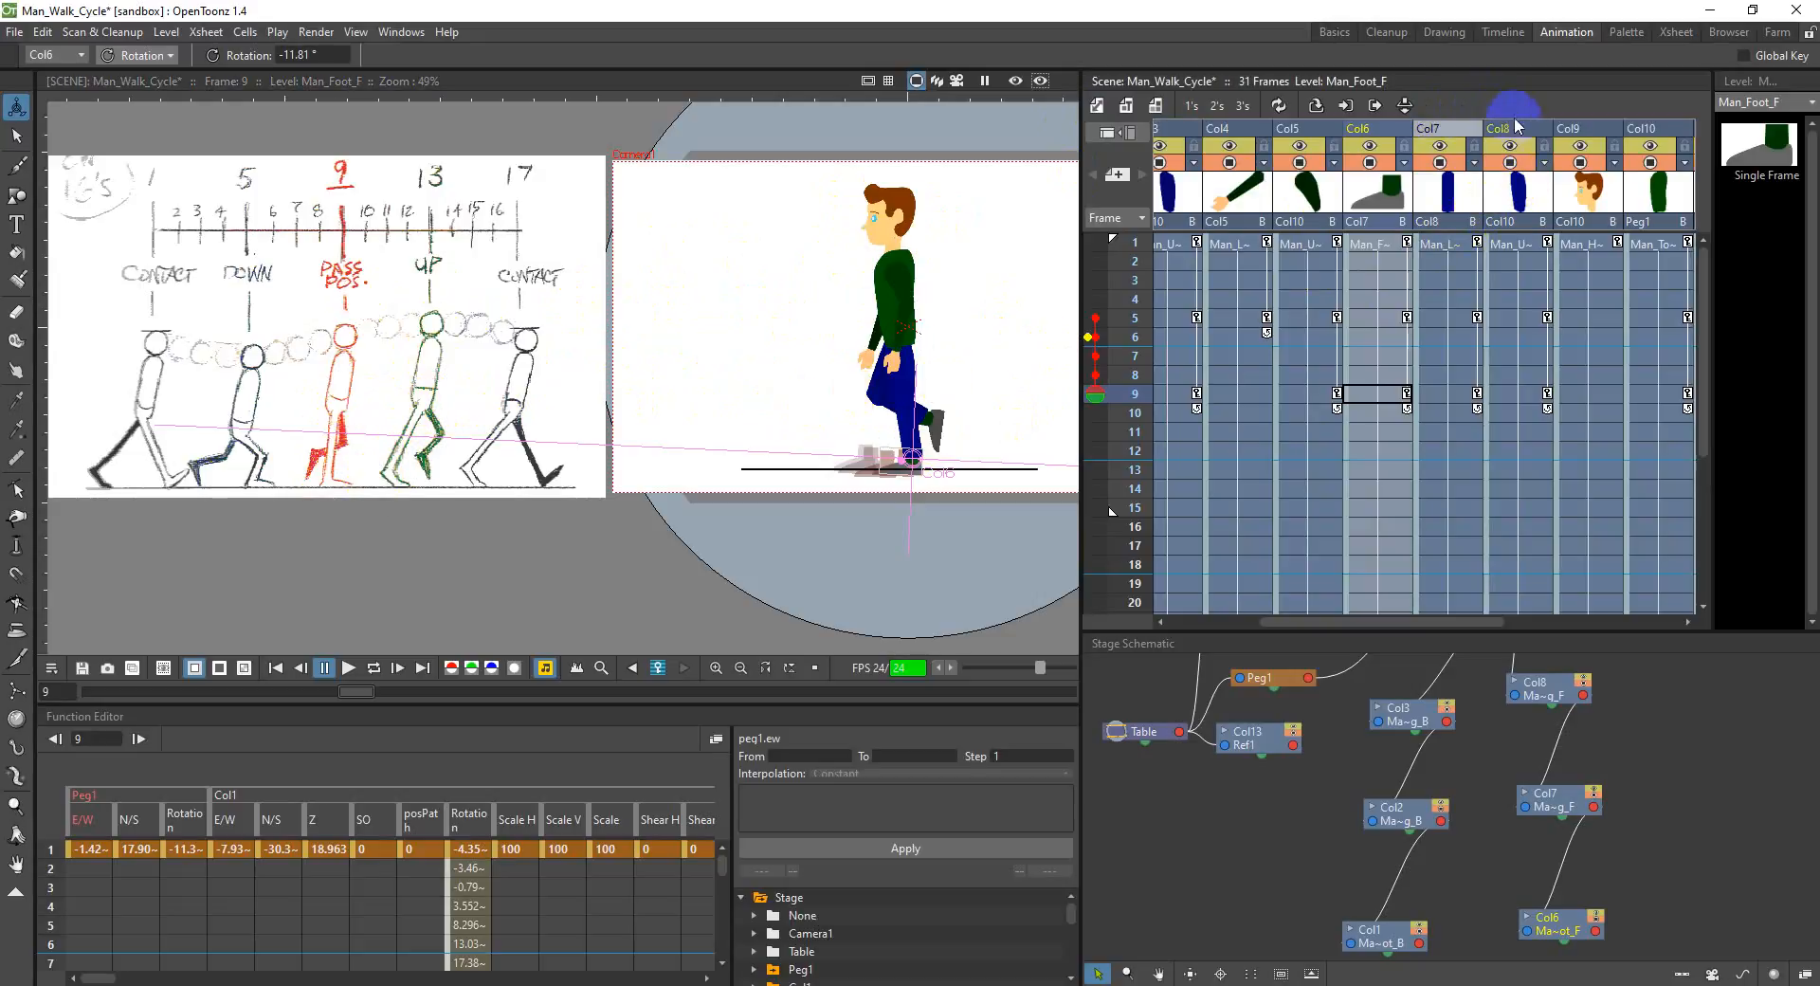
pyautogui.click(1517, 129)
pyautogui.moveTo(926, 406); pyautogui.dragTo(924, 387)
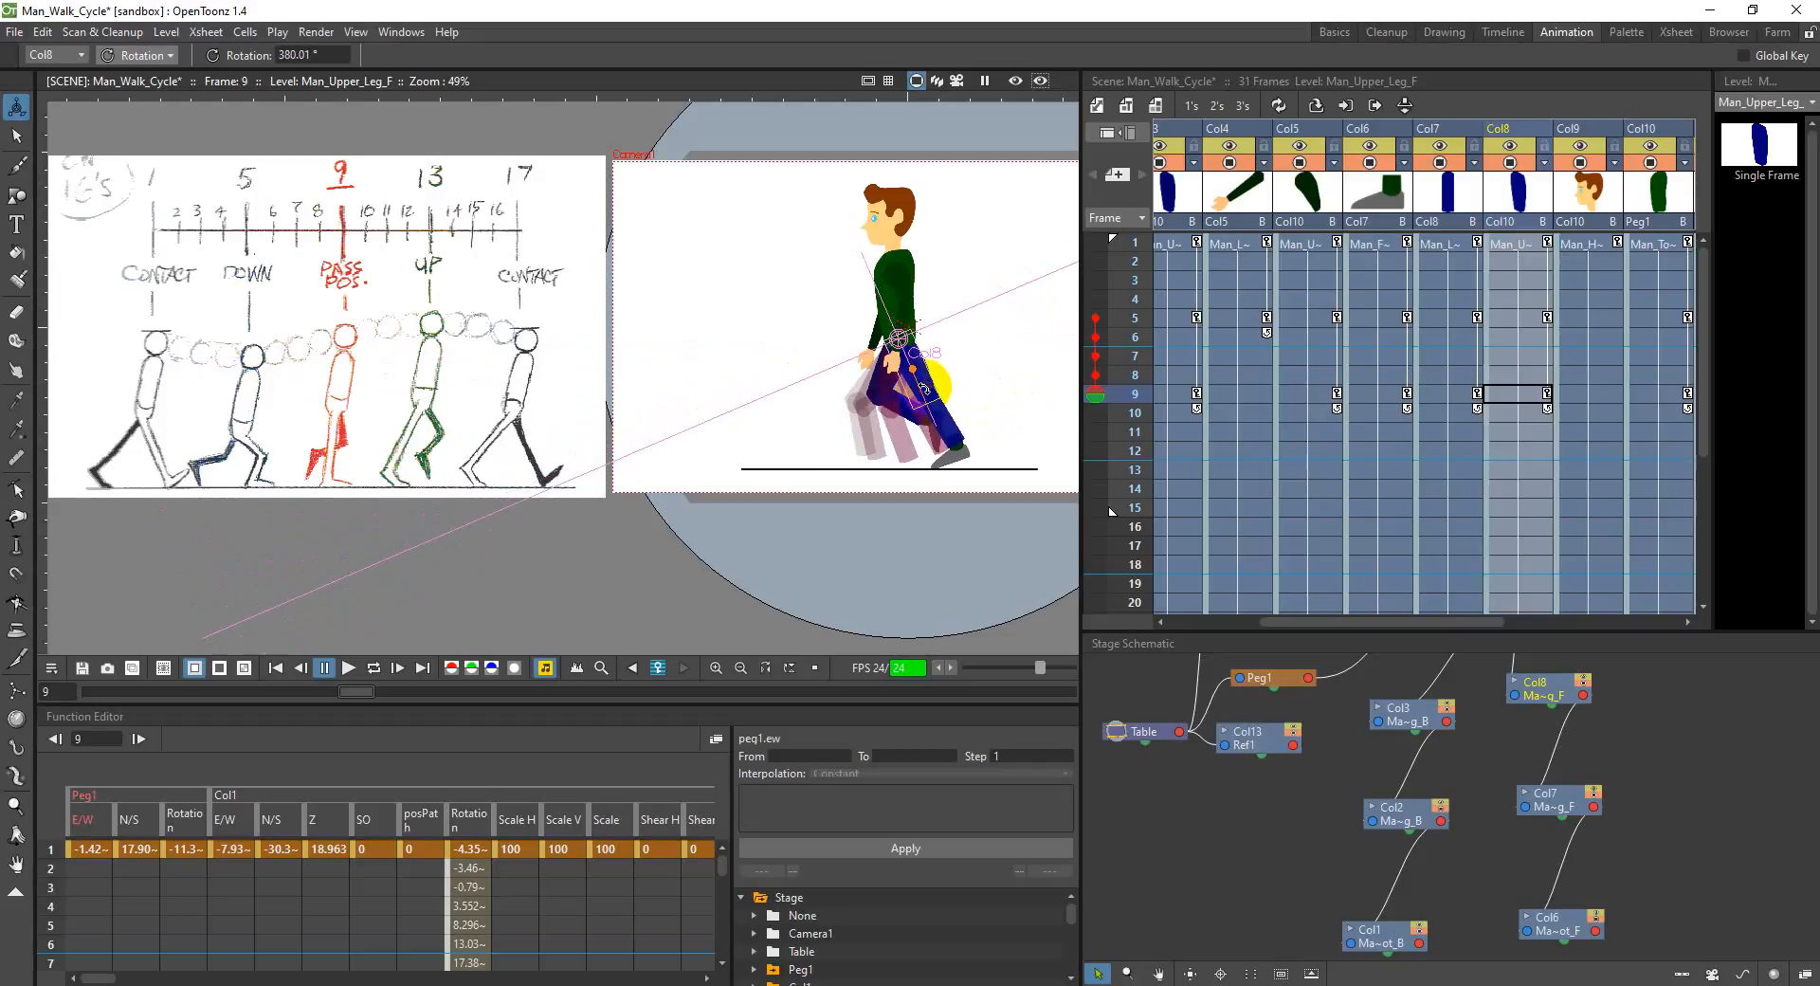
# Step: Rotate the front foot in Col6 to about 5.9° and the front upper leg in Col8 to about 371.6° at frame 9
pyautogui.click(1389, 133)
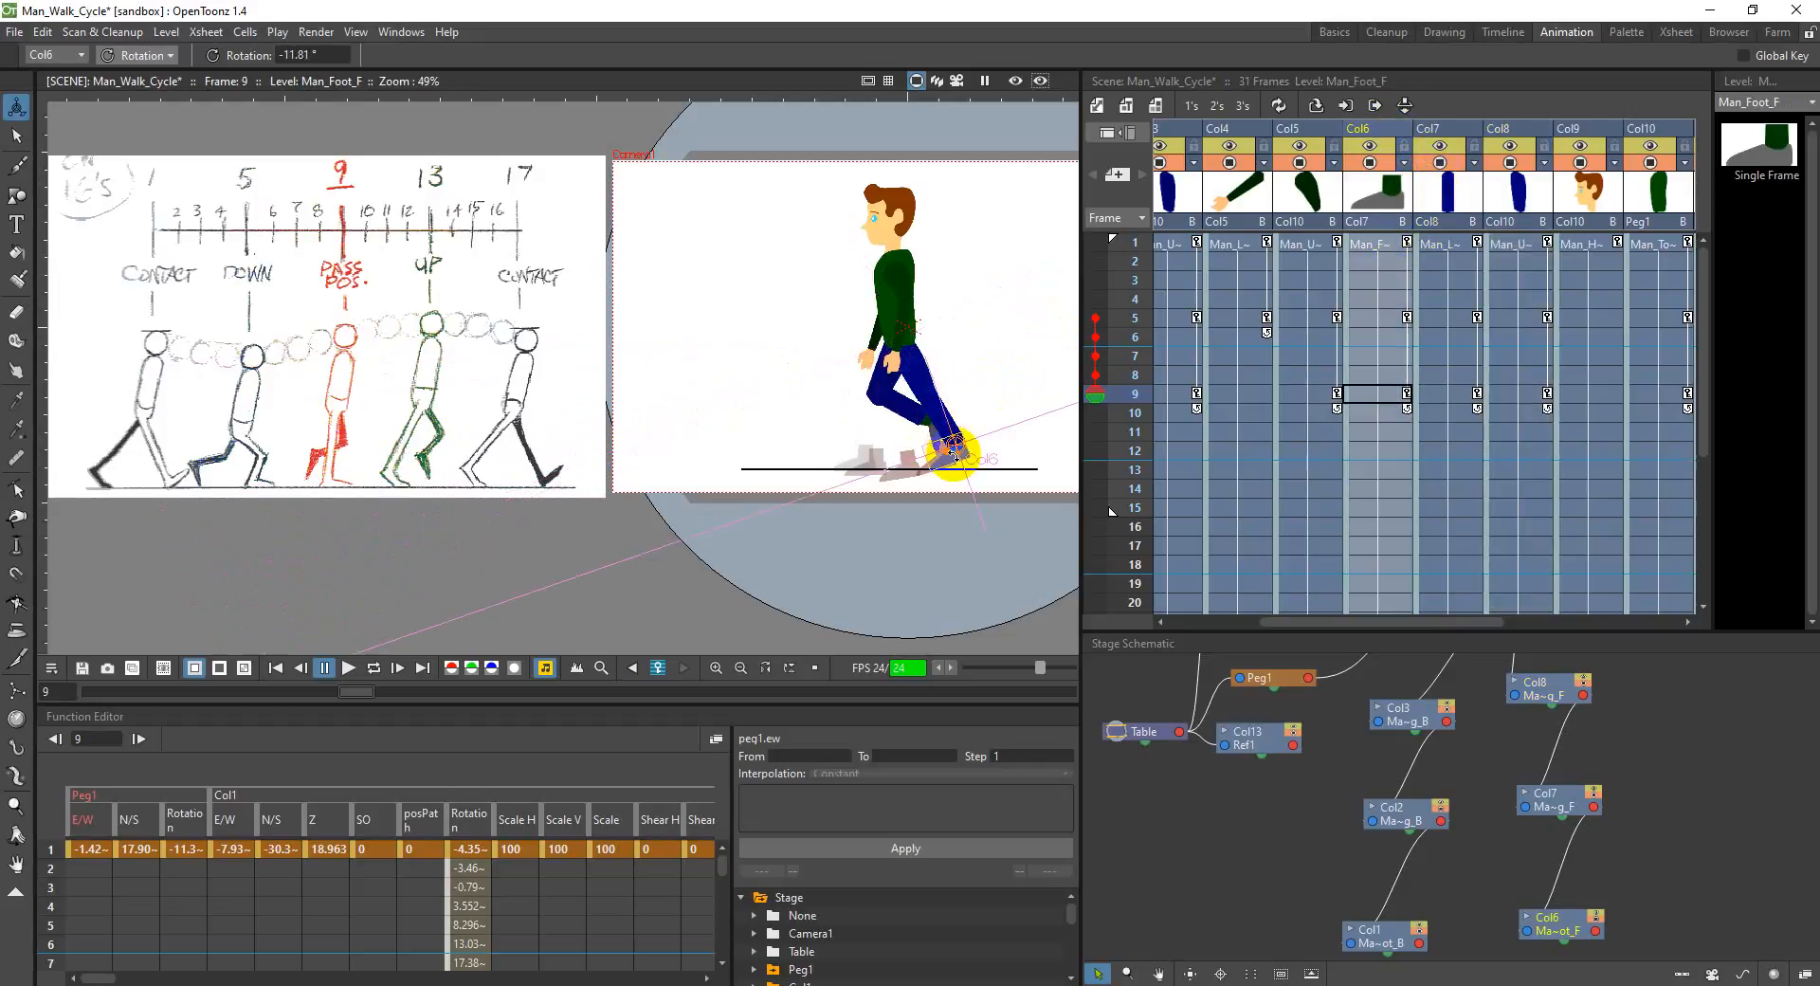
pyautogui.moveTo(952, 455); pyautogui.dragTo(957, 447)
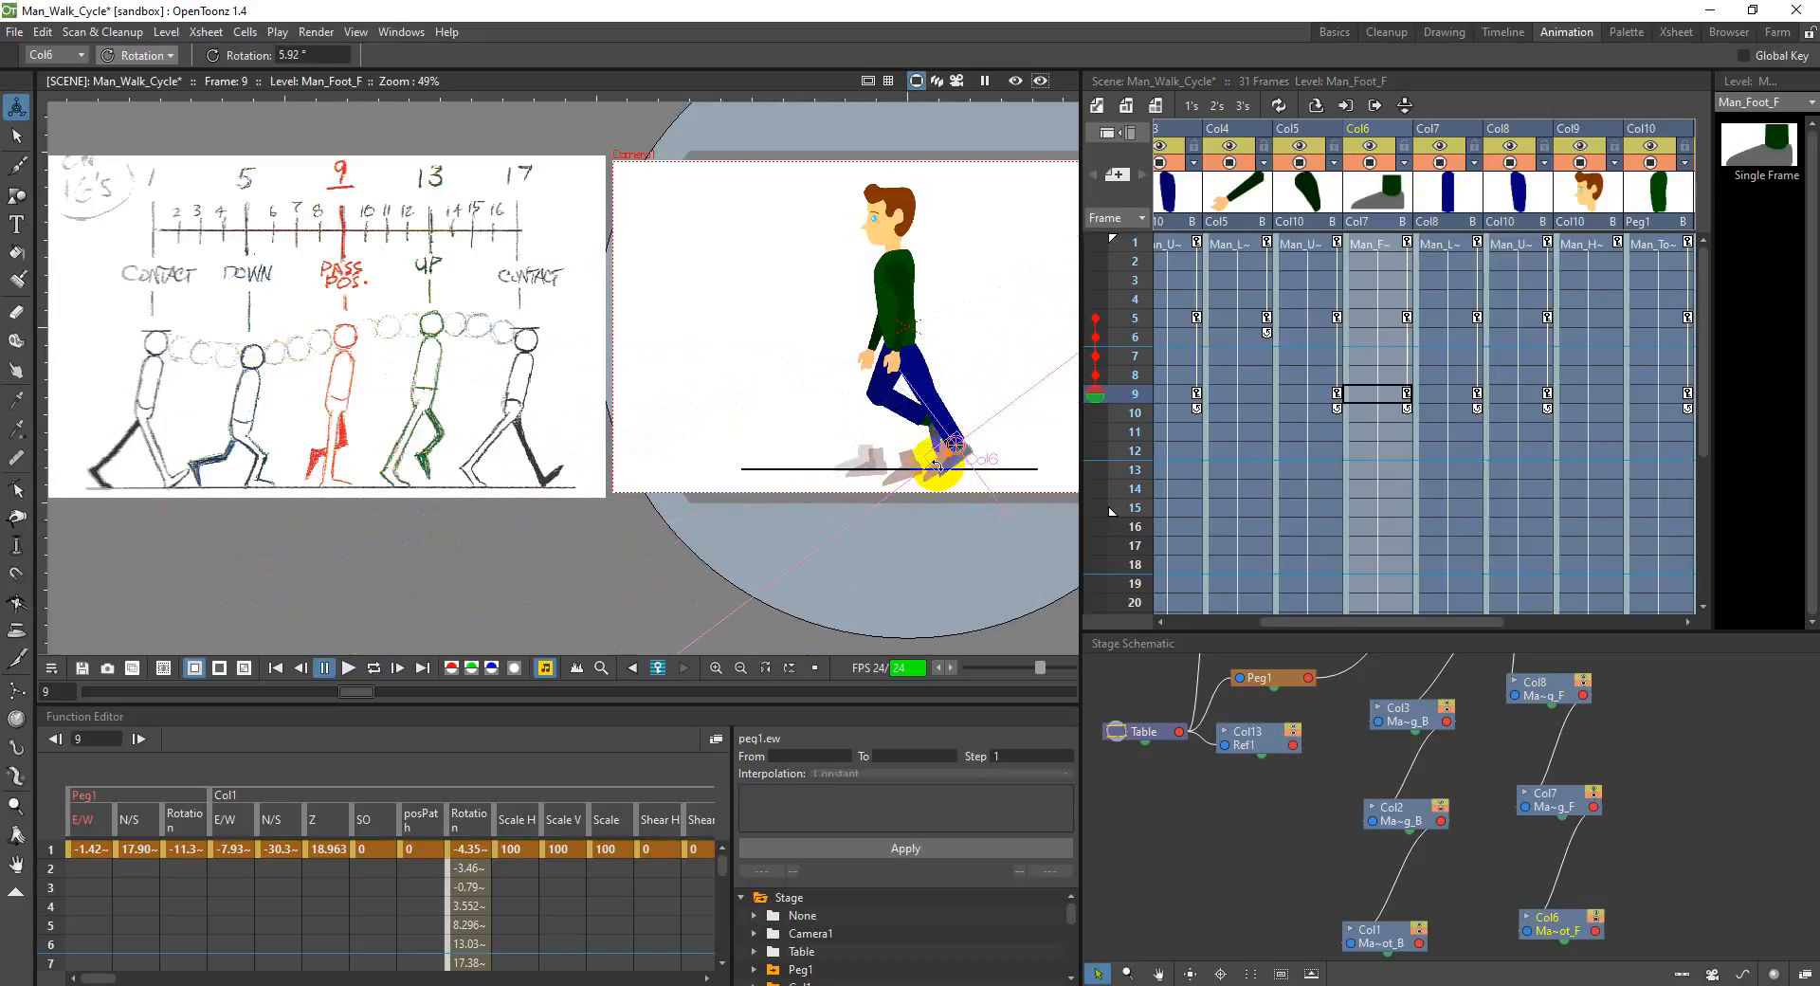
pyautogui.click(1507, 133)
pyautogui.moveTo(925, 386); pyautogui.dragTo(916, 387)
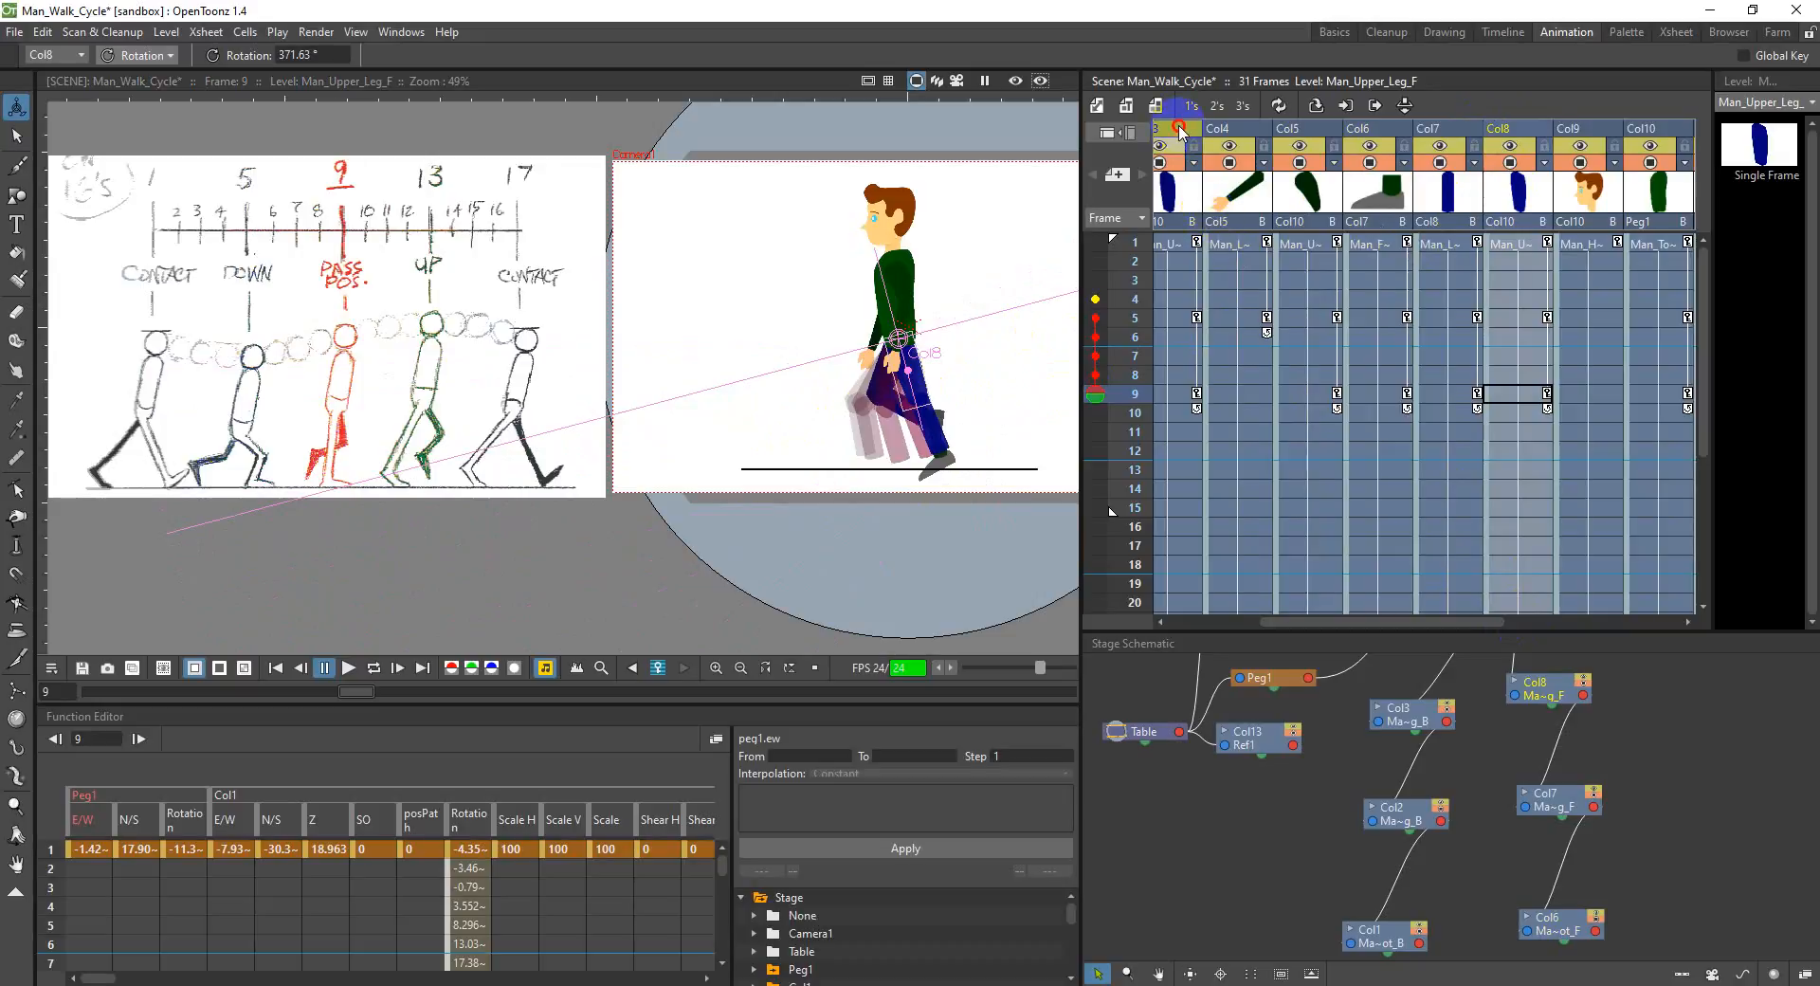
# Step: Bend the back leg at frame 9 with the upper leg in Col3 at about 314.8° and the lower leg in Col2 at about 69.2°
pyautogui.click(1179, 130)
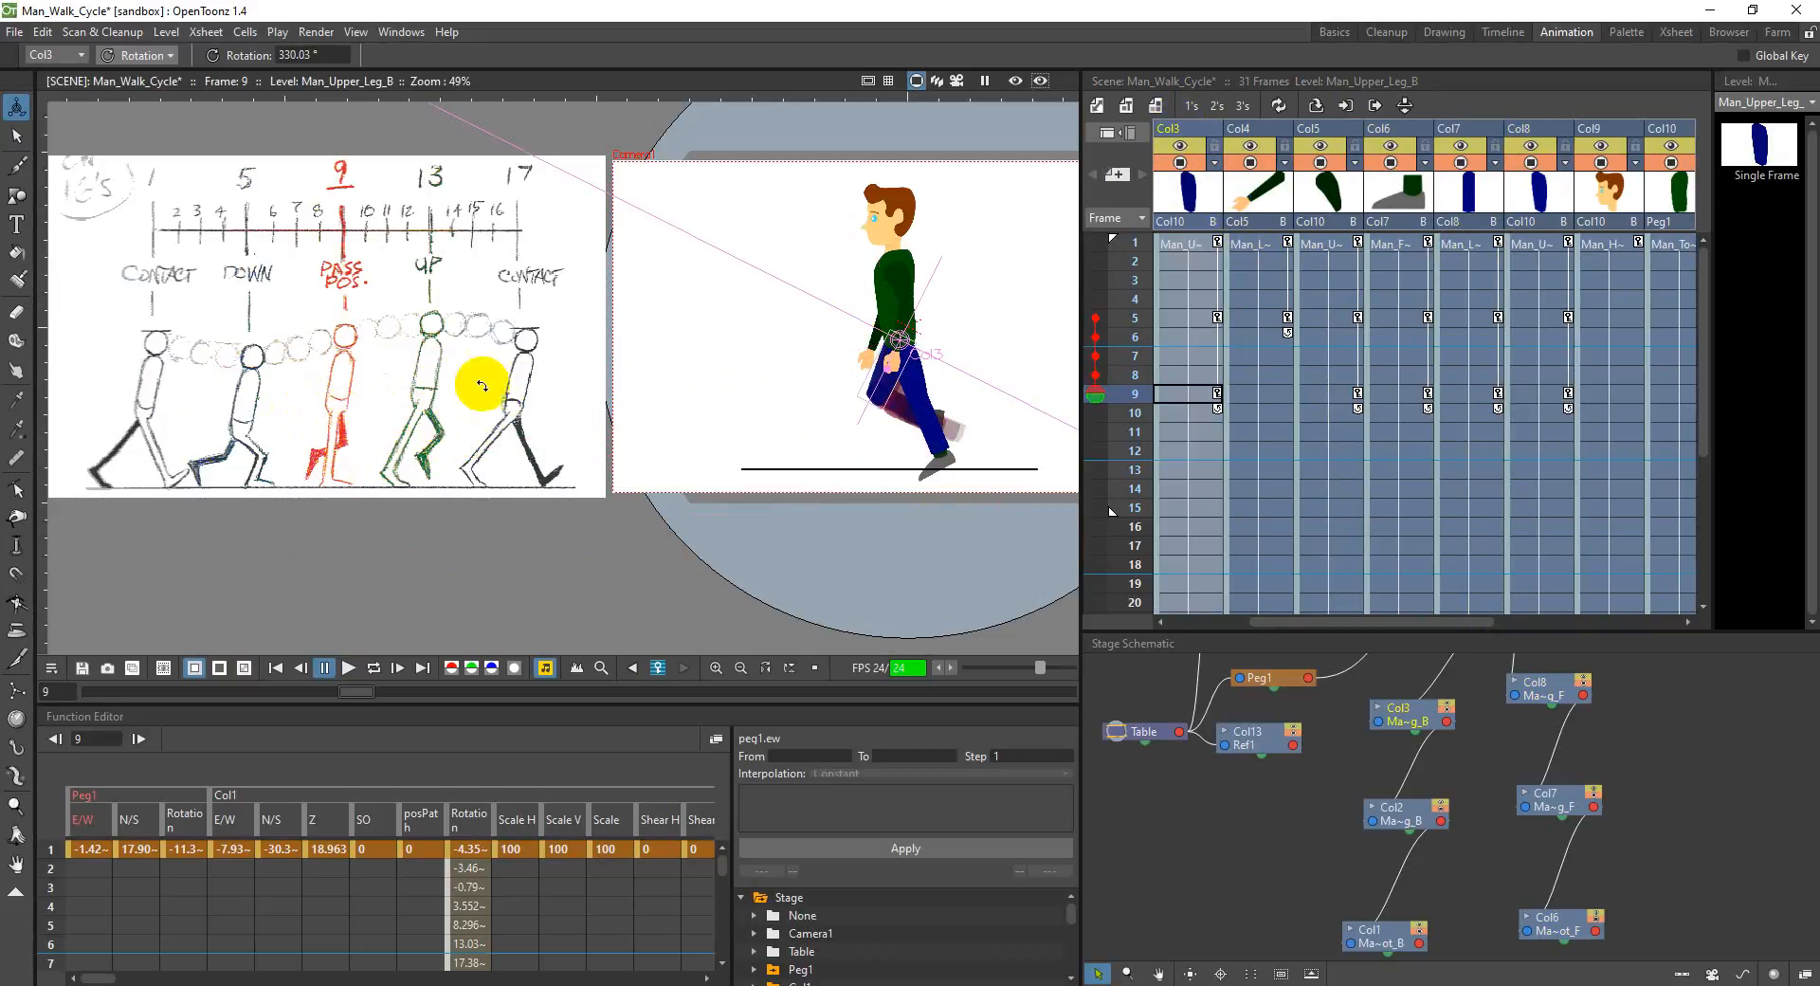
pyautogui.moveTo(876, 396); pyautogui.dragTo(865, 388)
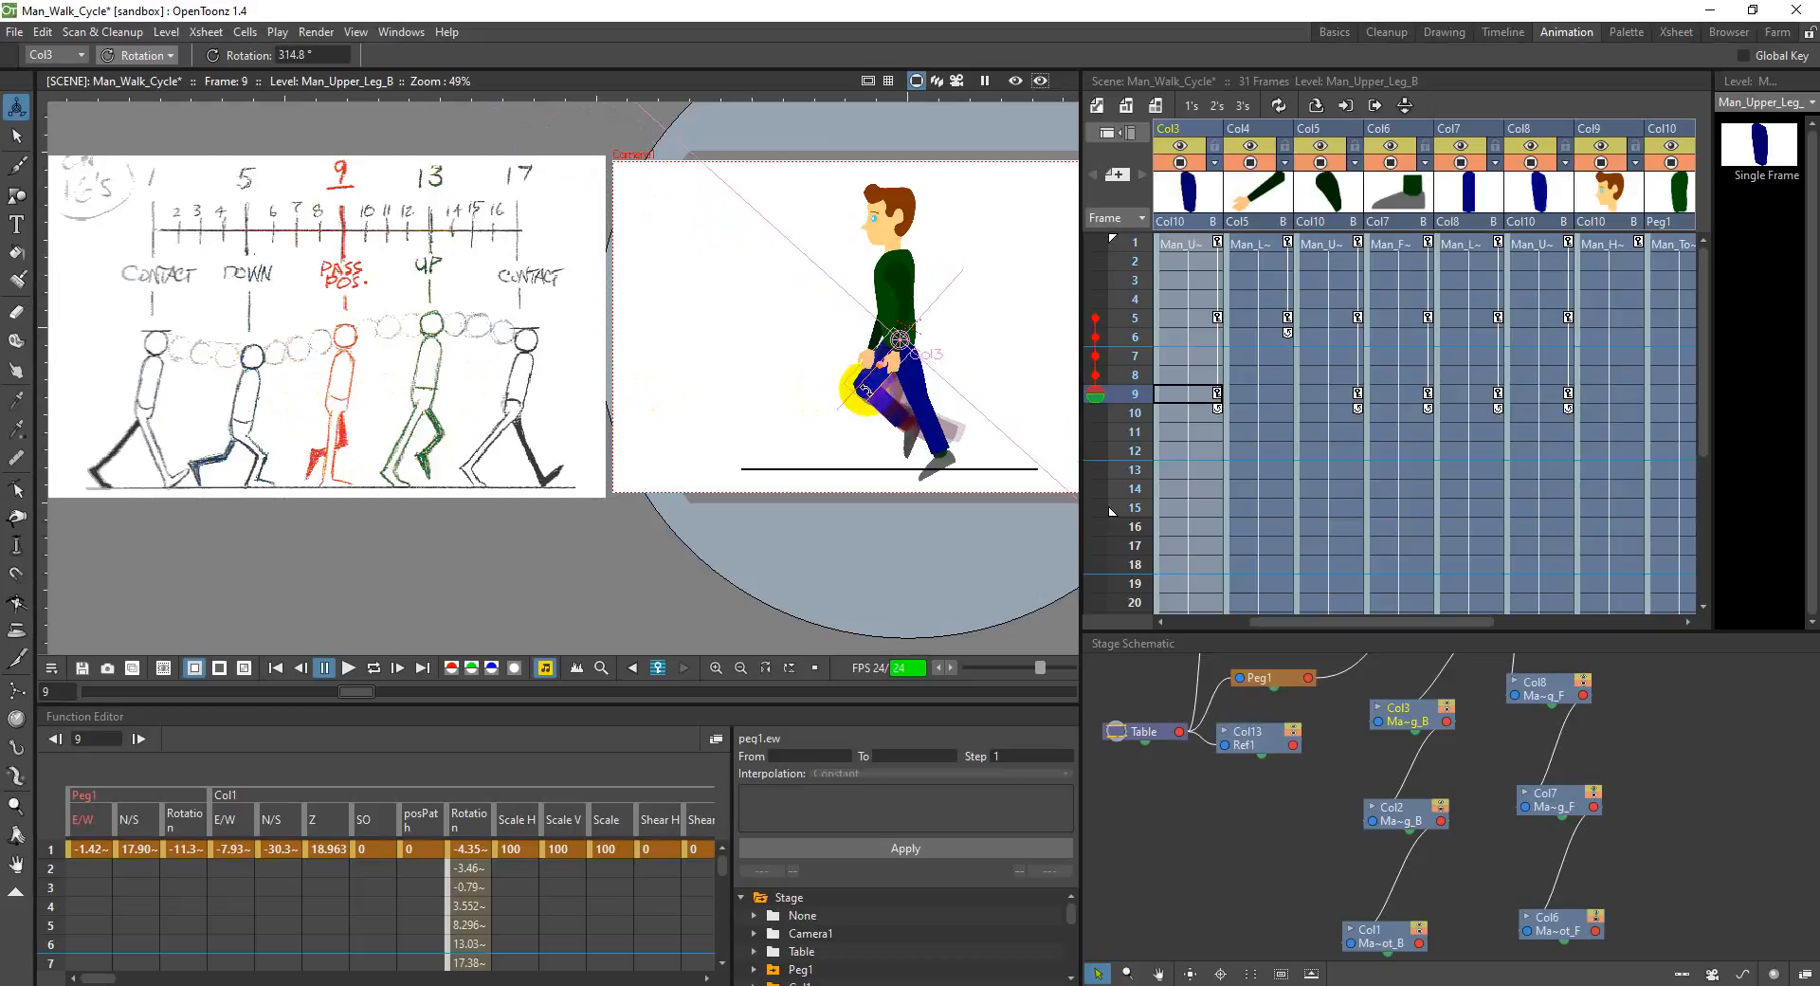
pyautogui.moveTo(1374, 622); pyautogui.dragTo(1308, 621)
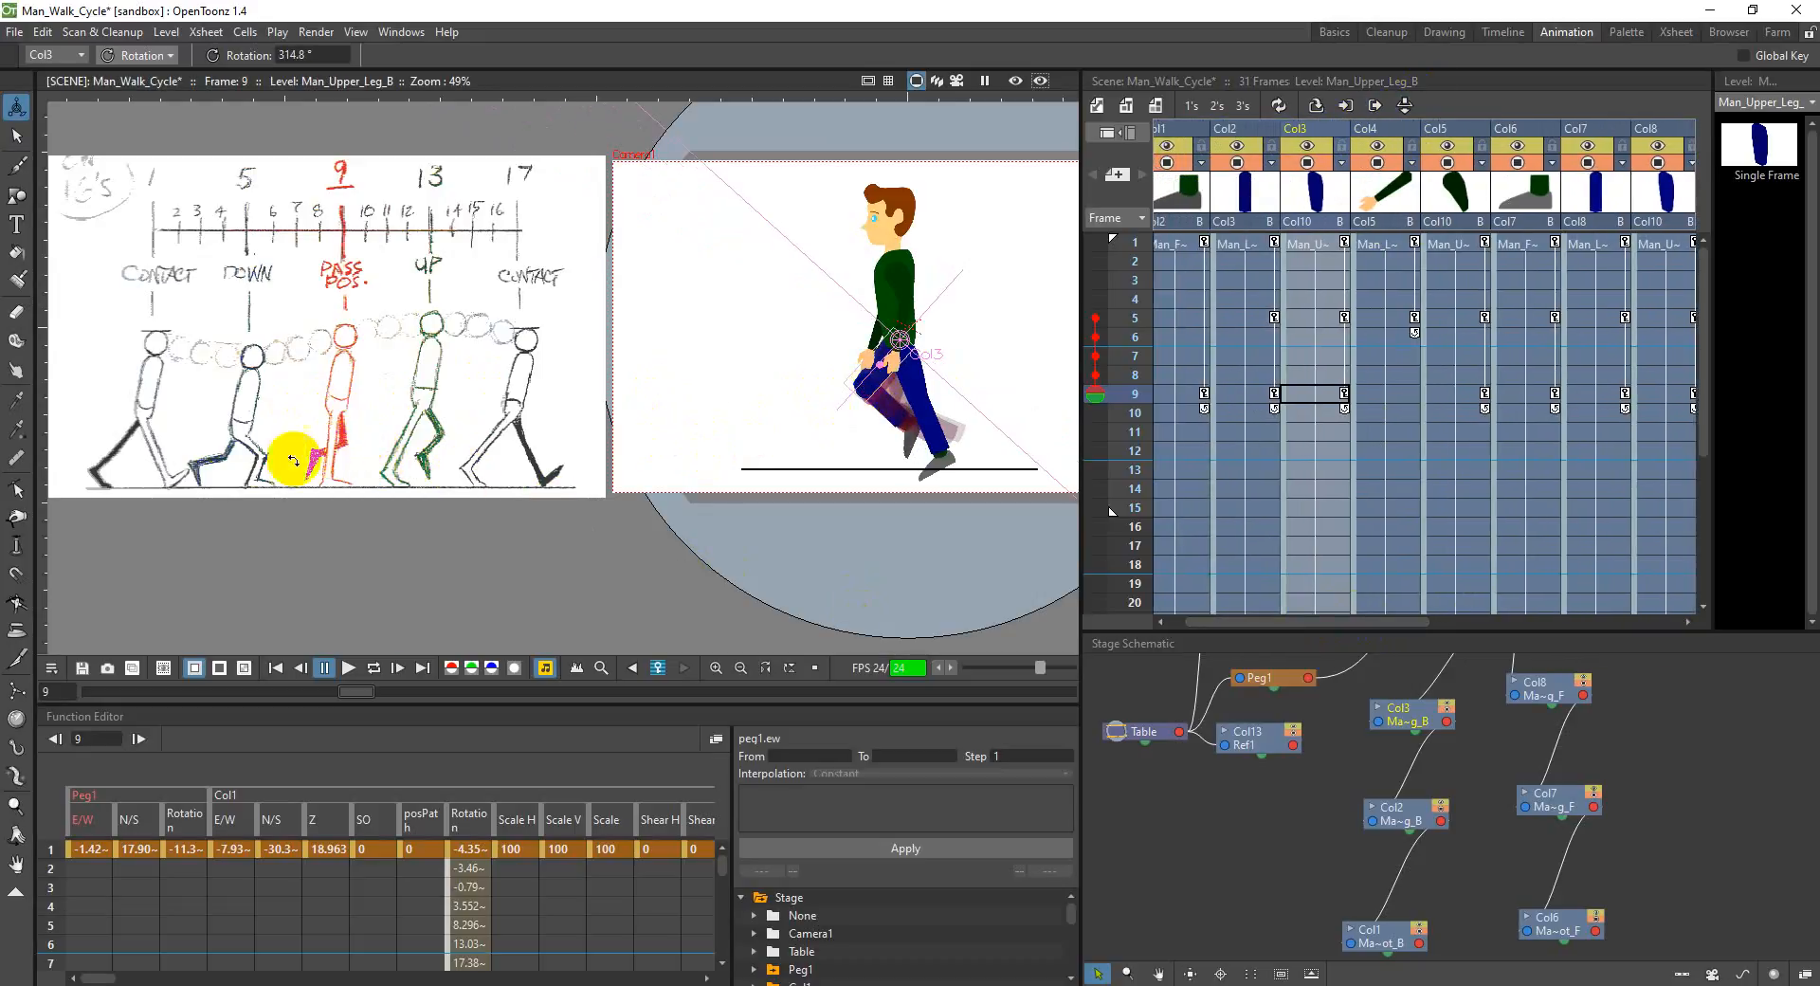
pyautogui.click(1238, 139)
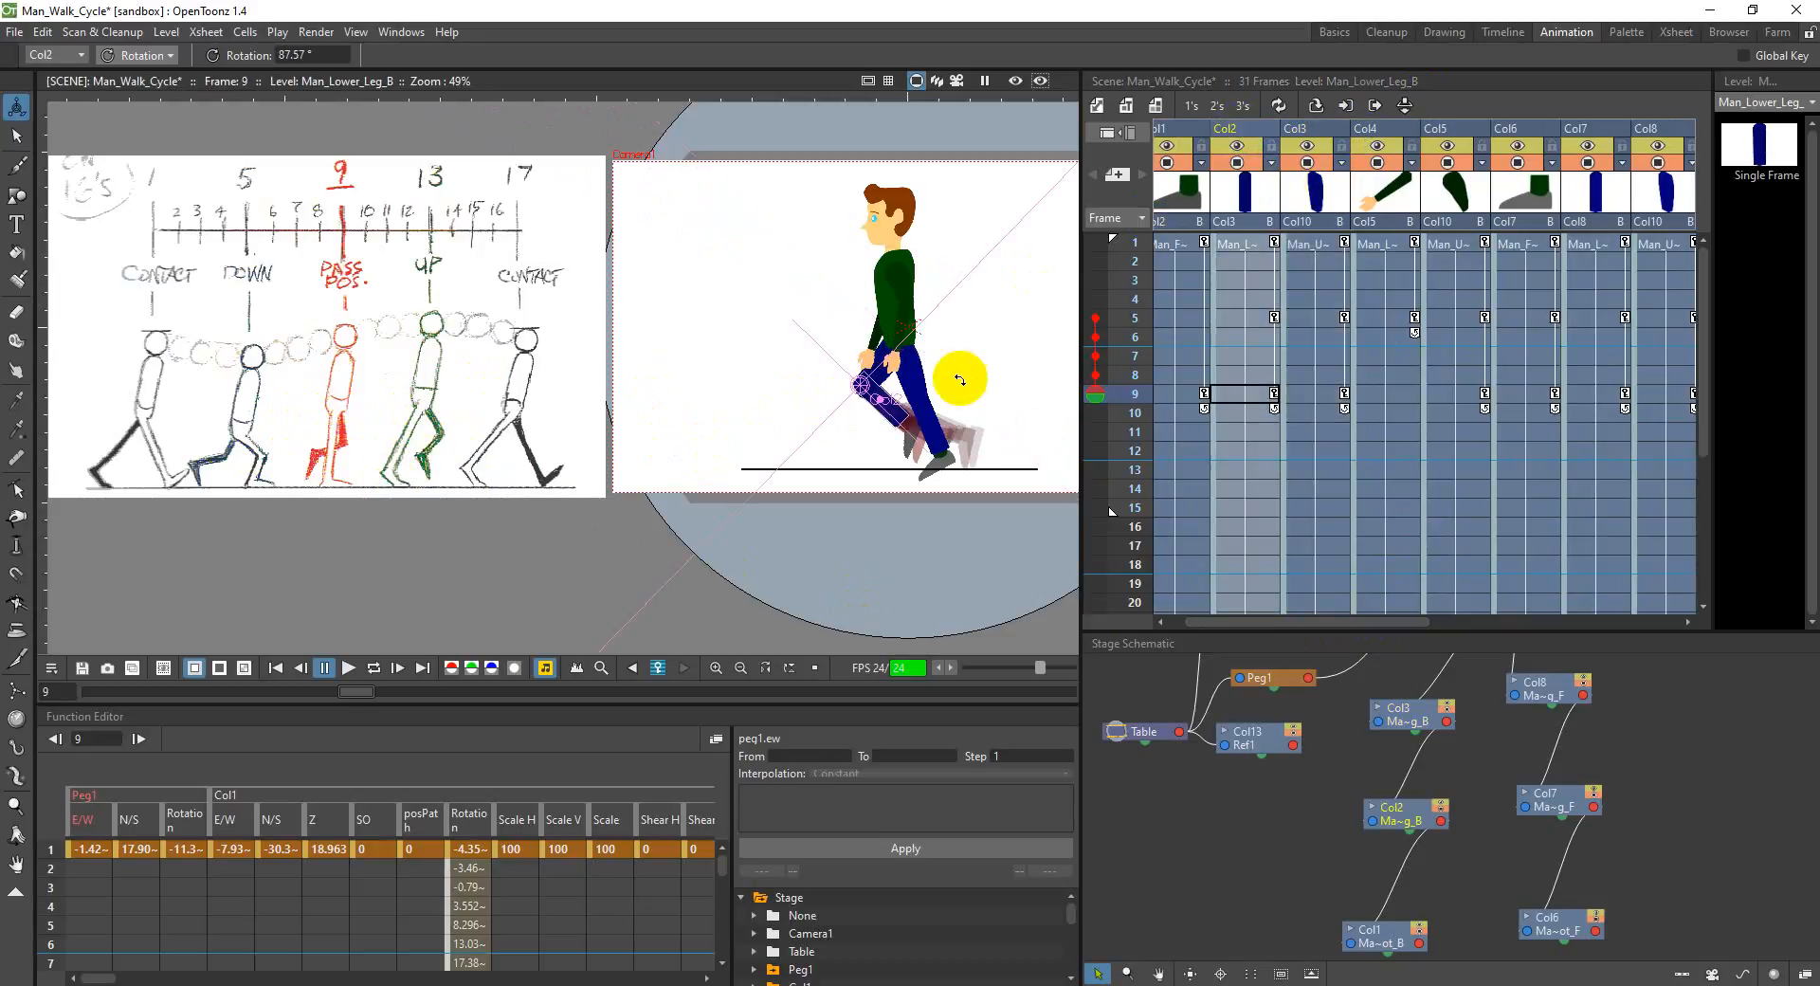
pyautogui.moveTo(886, 412); pyautogui.dragTo(878, 421)
# Step: Rotate the back foot in Col1 to about 6.9° and the back upper leg in Col3 to about 307° at frame 9
pyautogui.click(1273, 204)
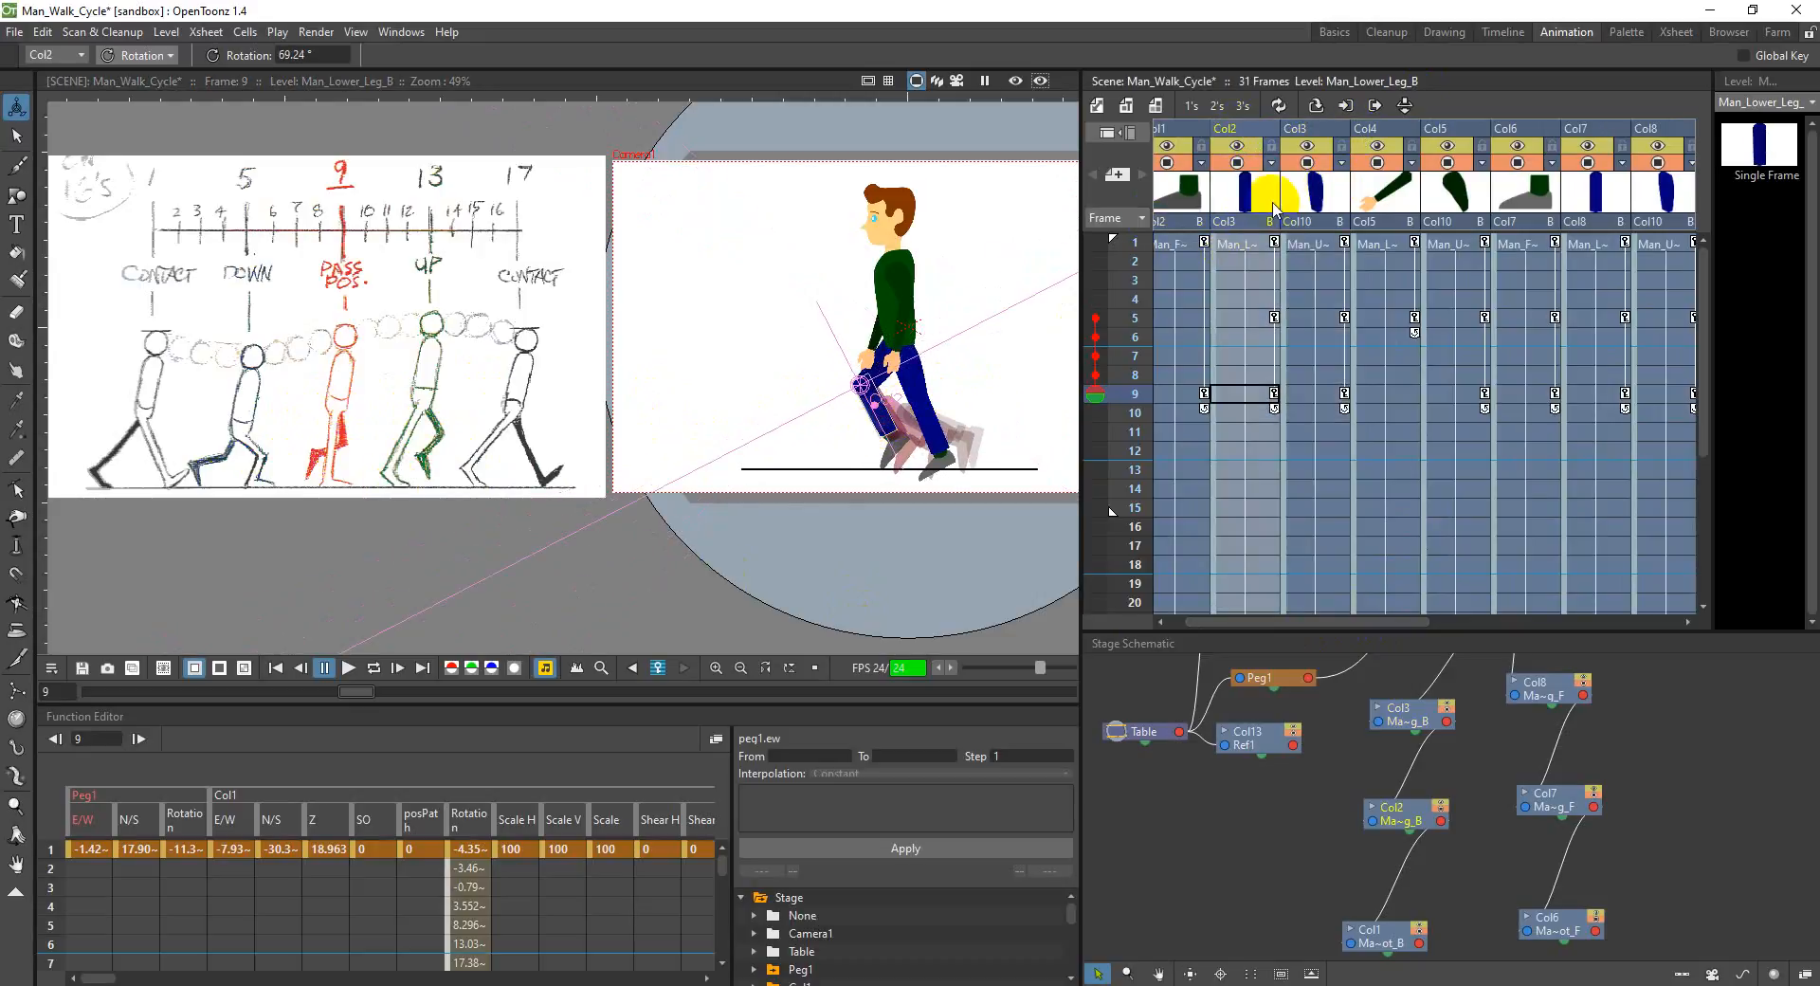
pyautogui.click(1175, 137)
pyautogui.click(914, 439)
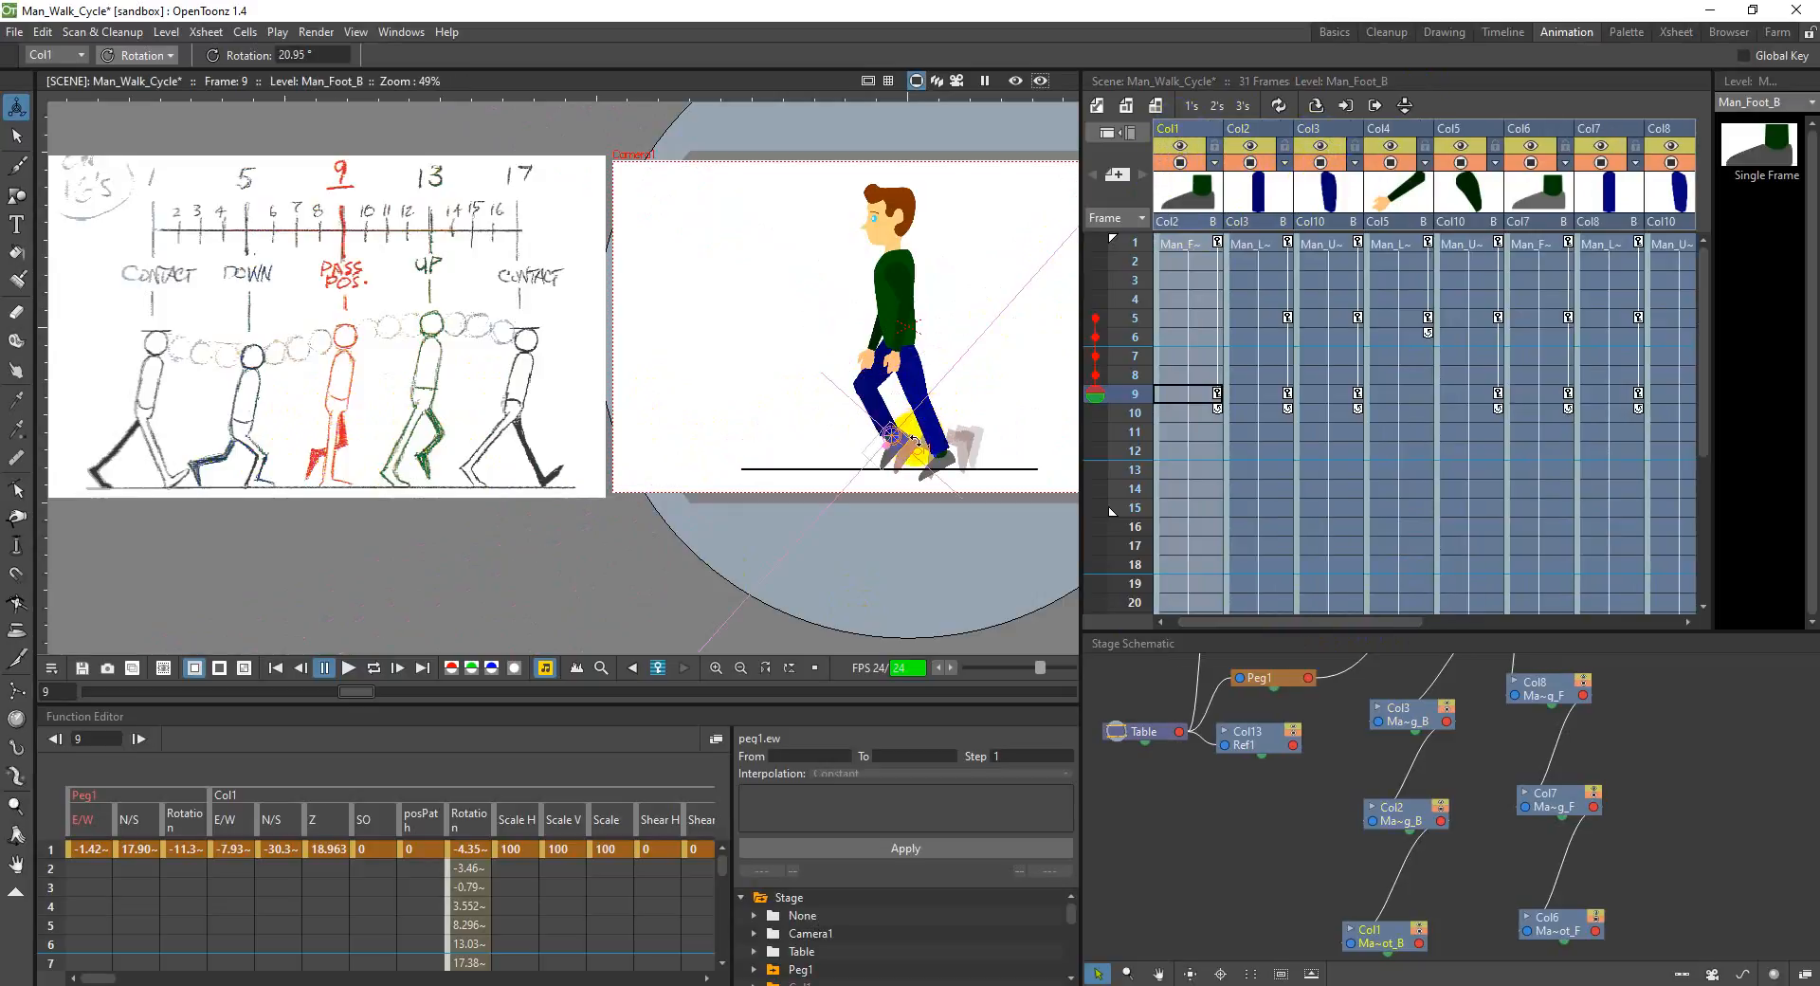
pyautogui.moveTo(893, 451); pyautogui.dragTo(867, 478)
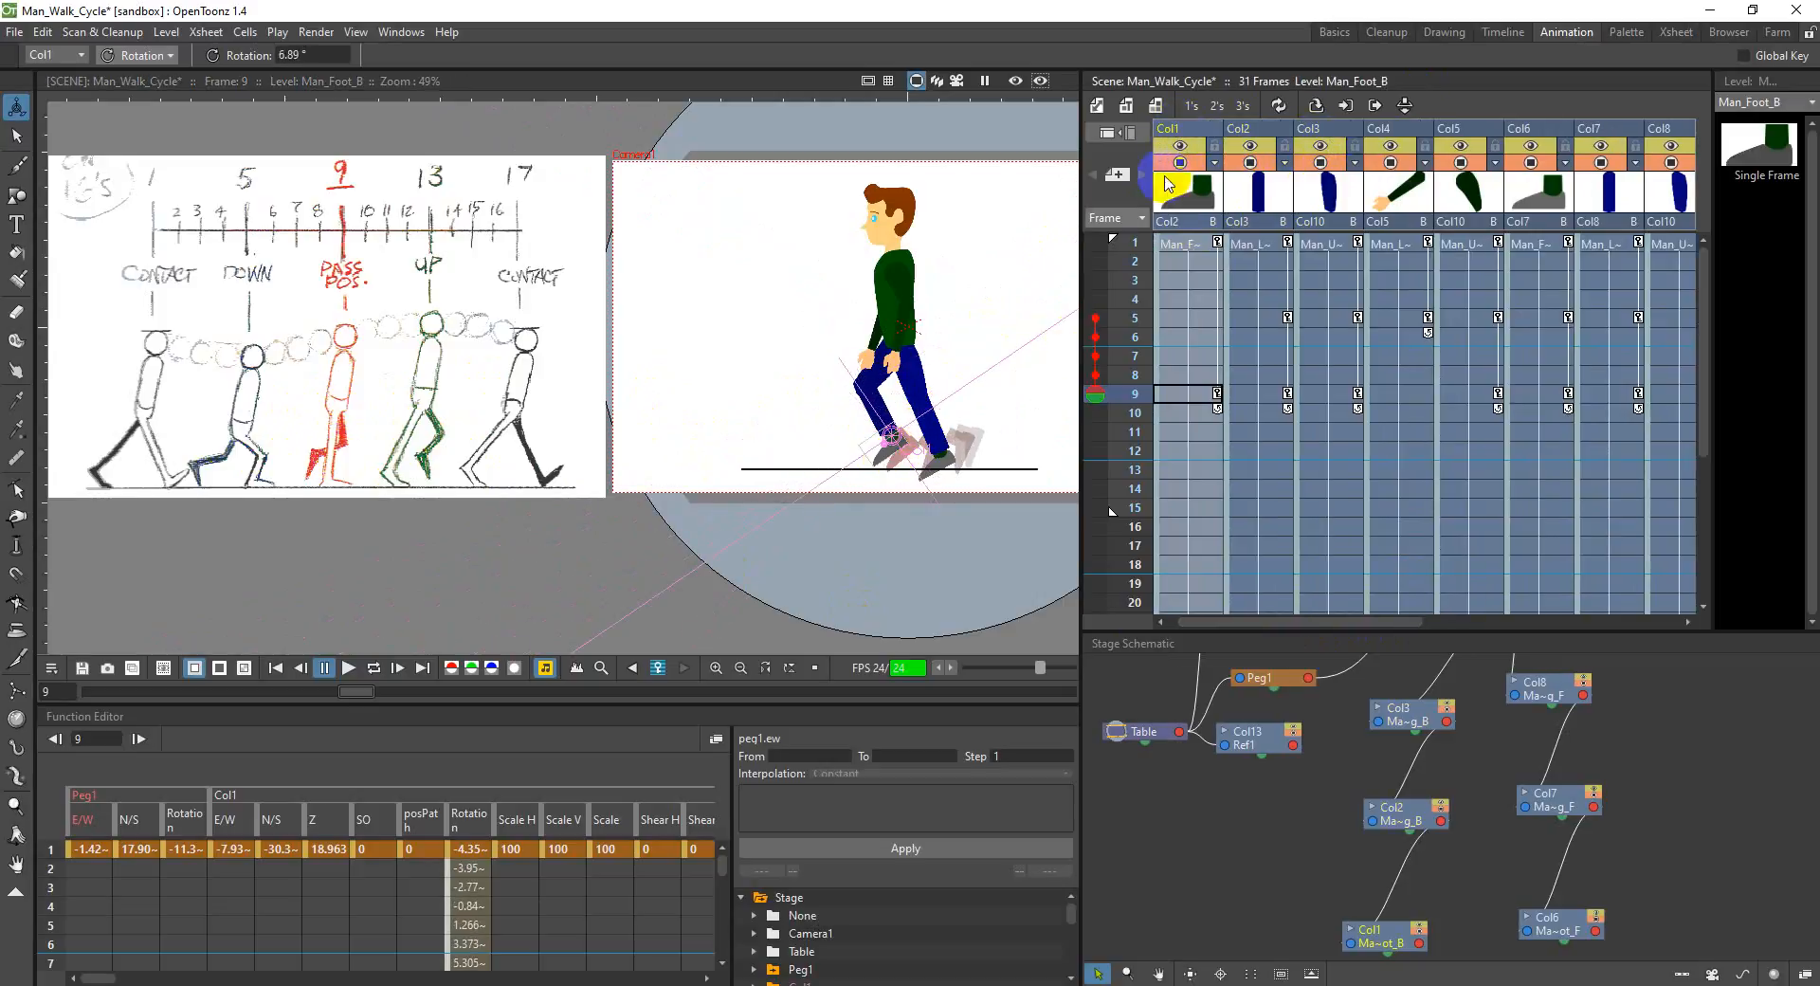
pyautogui.click(1306, 129)
pyautogui.moveTo(955, 336); pyautogui.dragTo(857, 389)
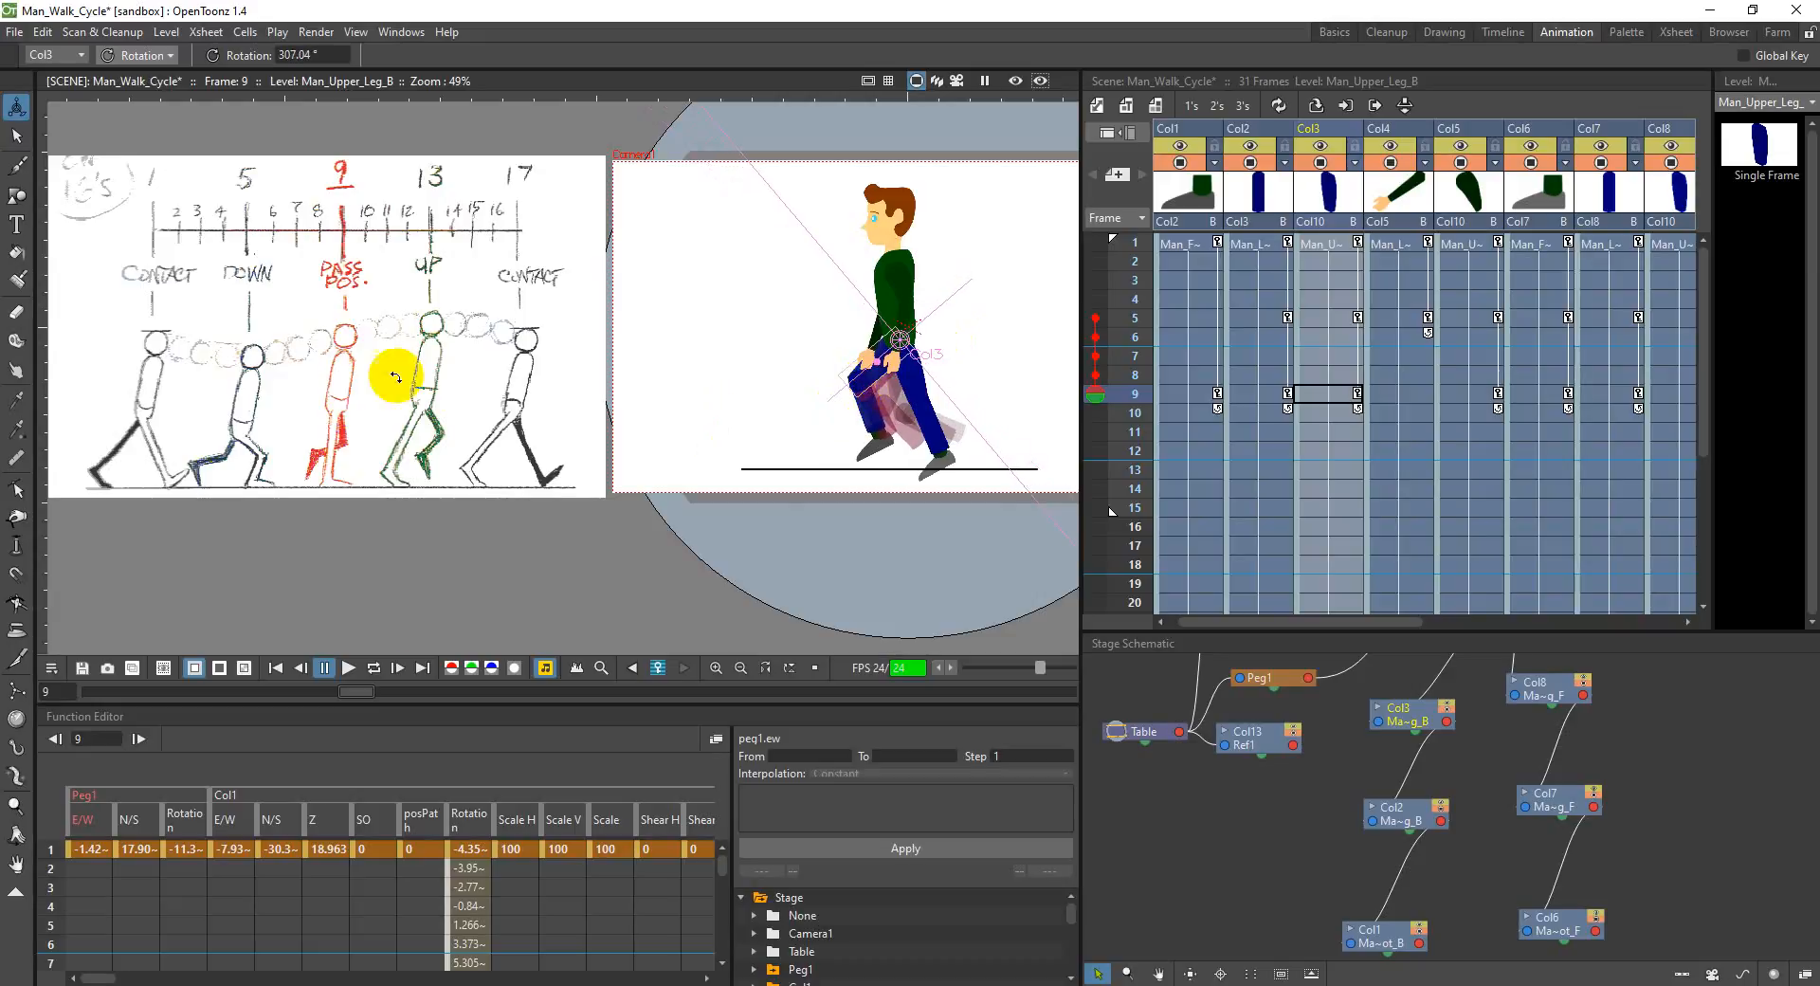
# Step: Check the walk poses in The Animator's Survival Kit PDF in Adobe Reader and rotate OpenToonz's back upper arm in Col5 to about -4.4°
pyautogui.moveTo(999, 984)
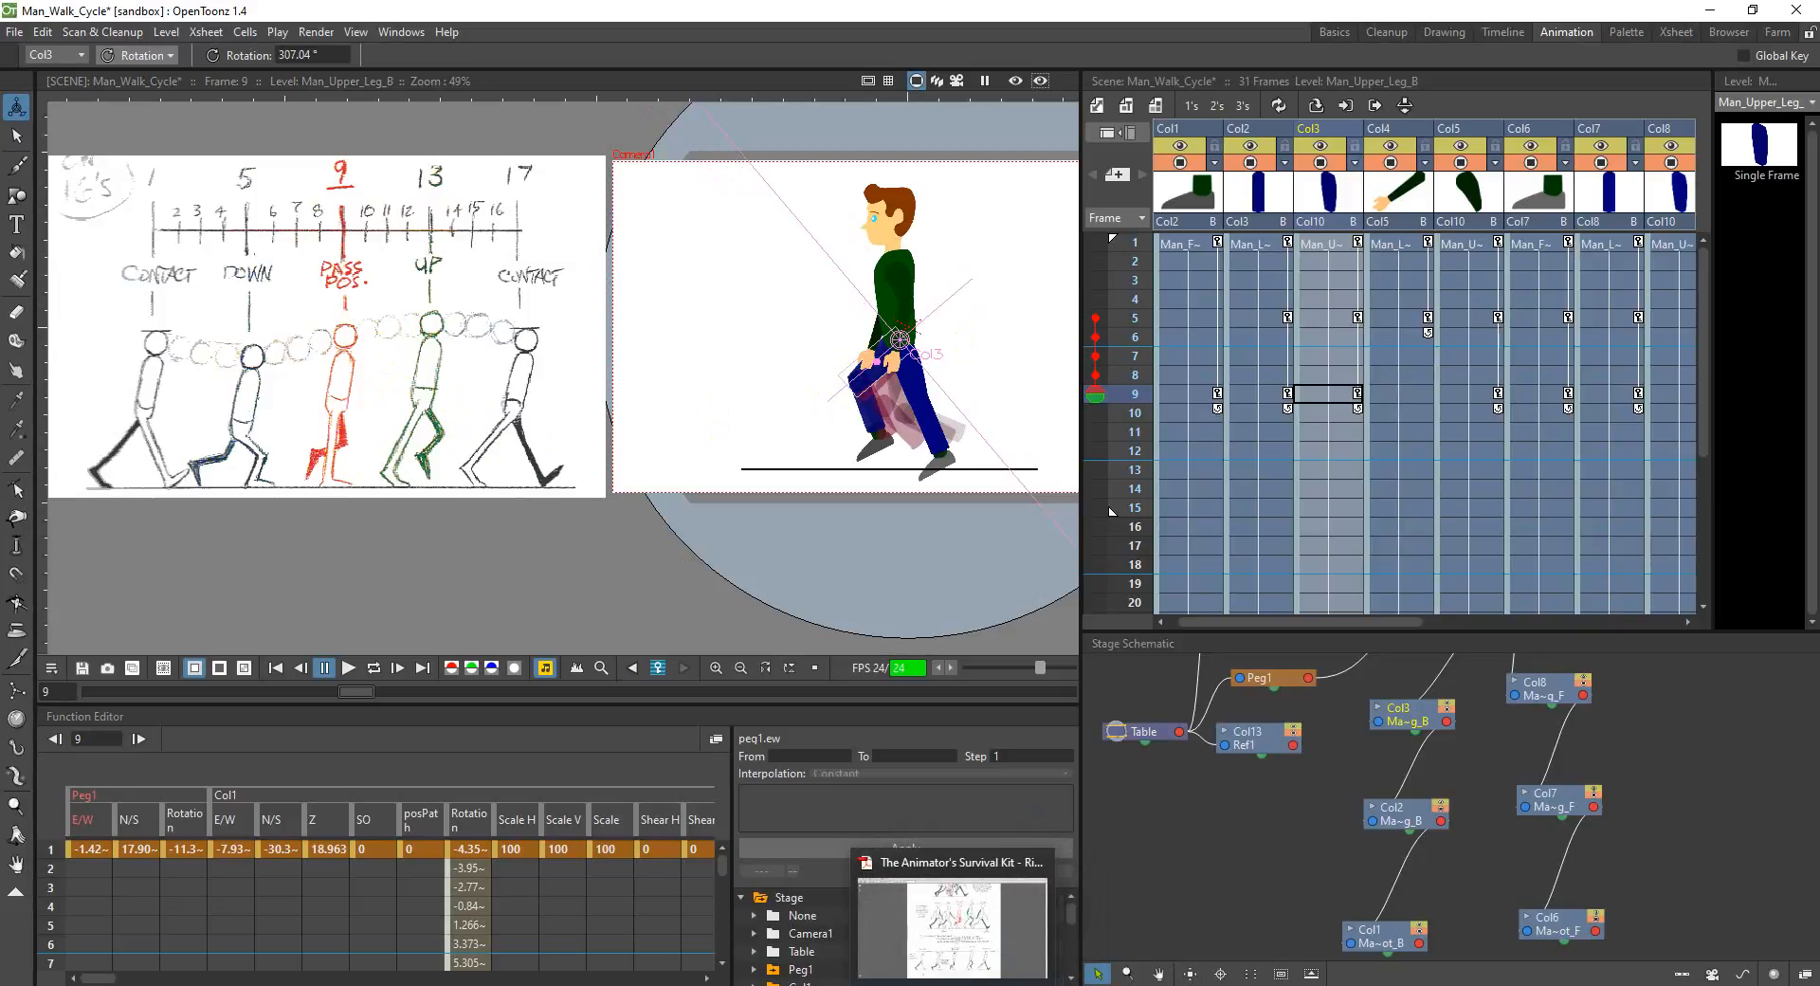
pyautogui.click(980, 888)
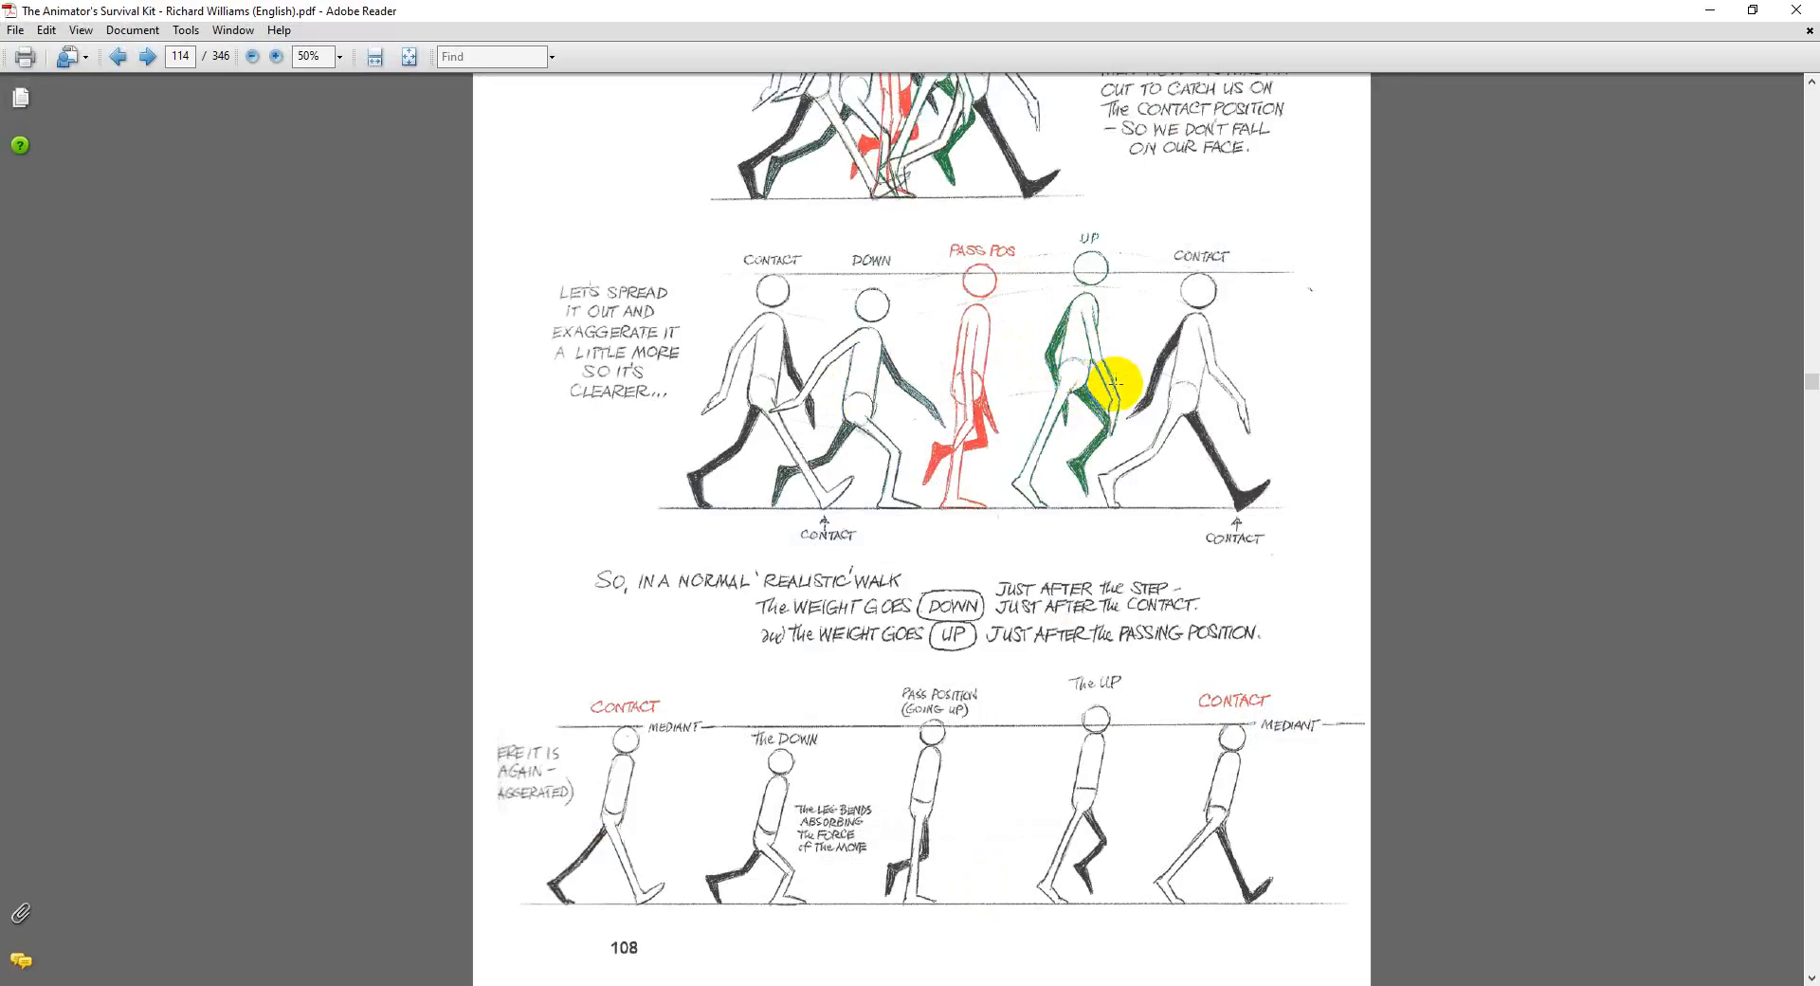
pyautogui.click(1709, 10)
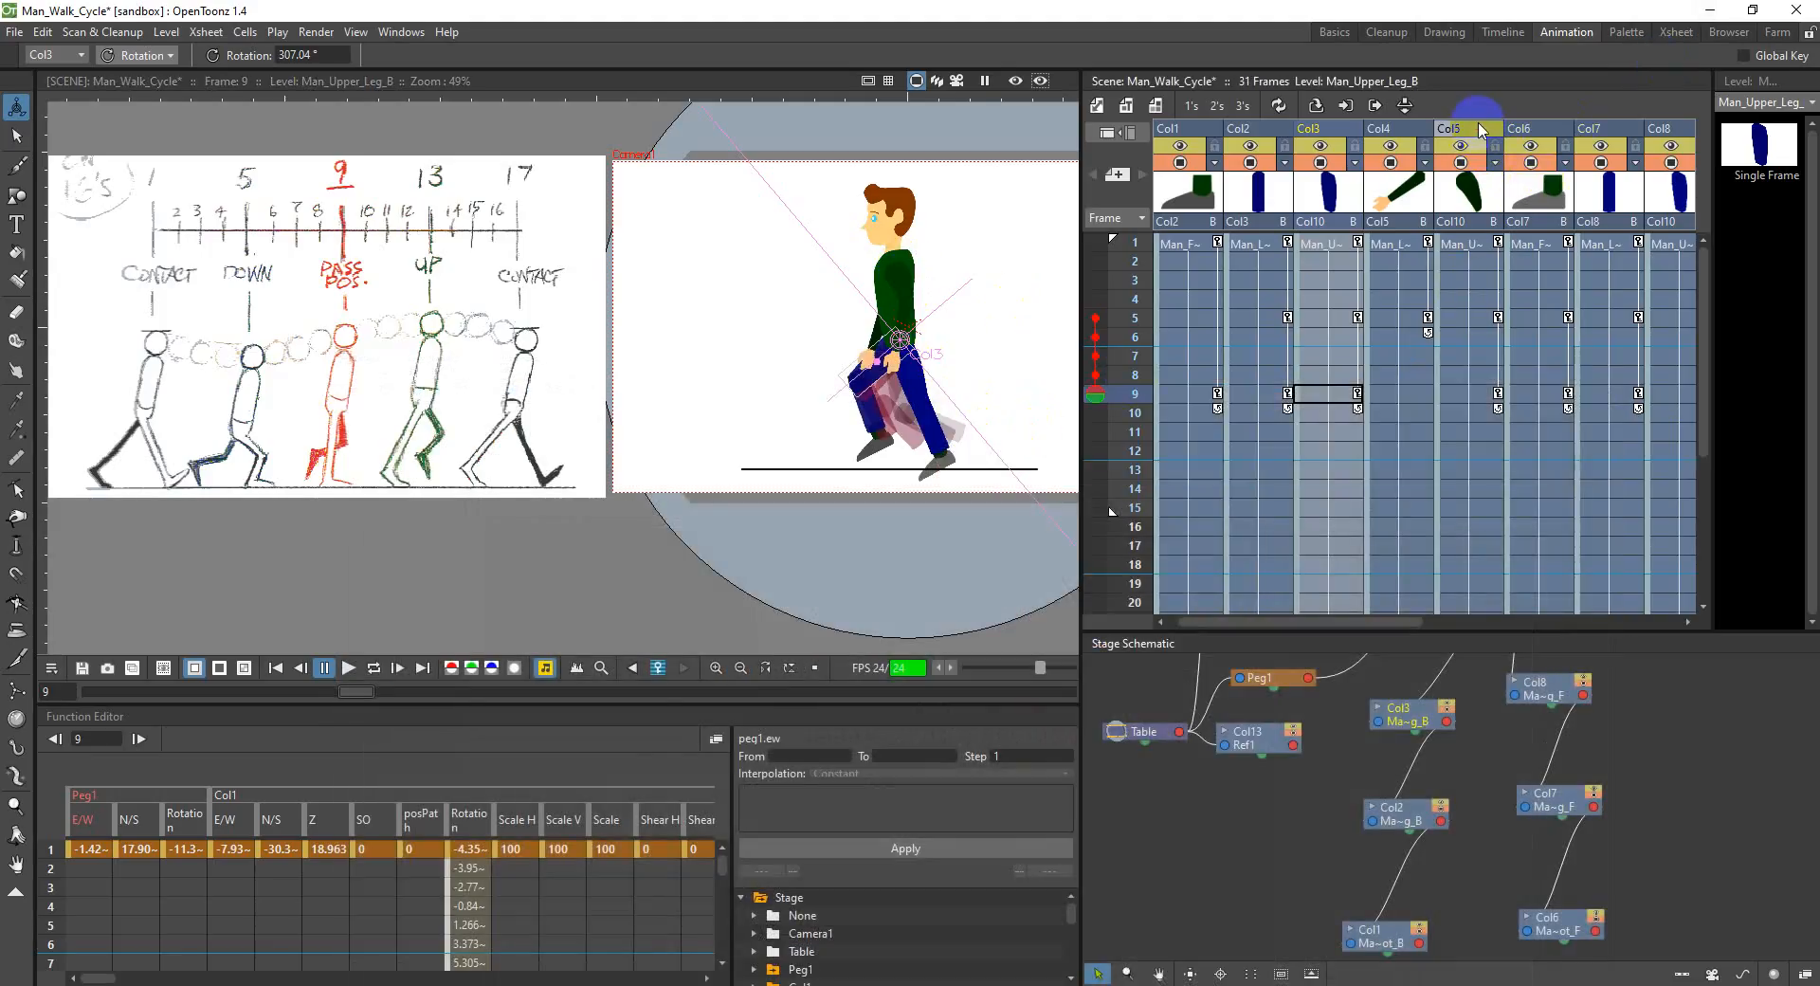
pyautogui.click(1481, 131)
pyautogui.moveTo(905, 286); pyautogui.dragTo(923, 284)
# Step: Rotate the front upper arm in Col11 forward to about -41.5° at frame 9
pyautogui.moveTo(1414, 622); pyautogui.dragTo(1554, 623)
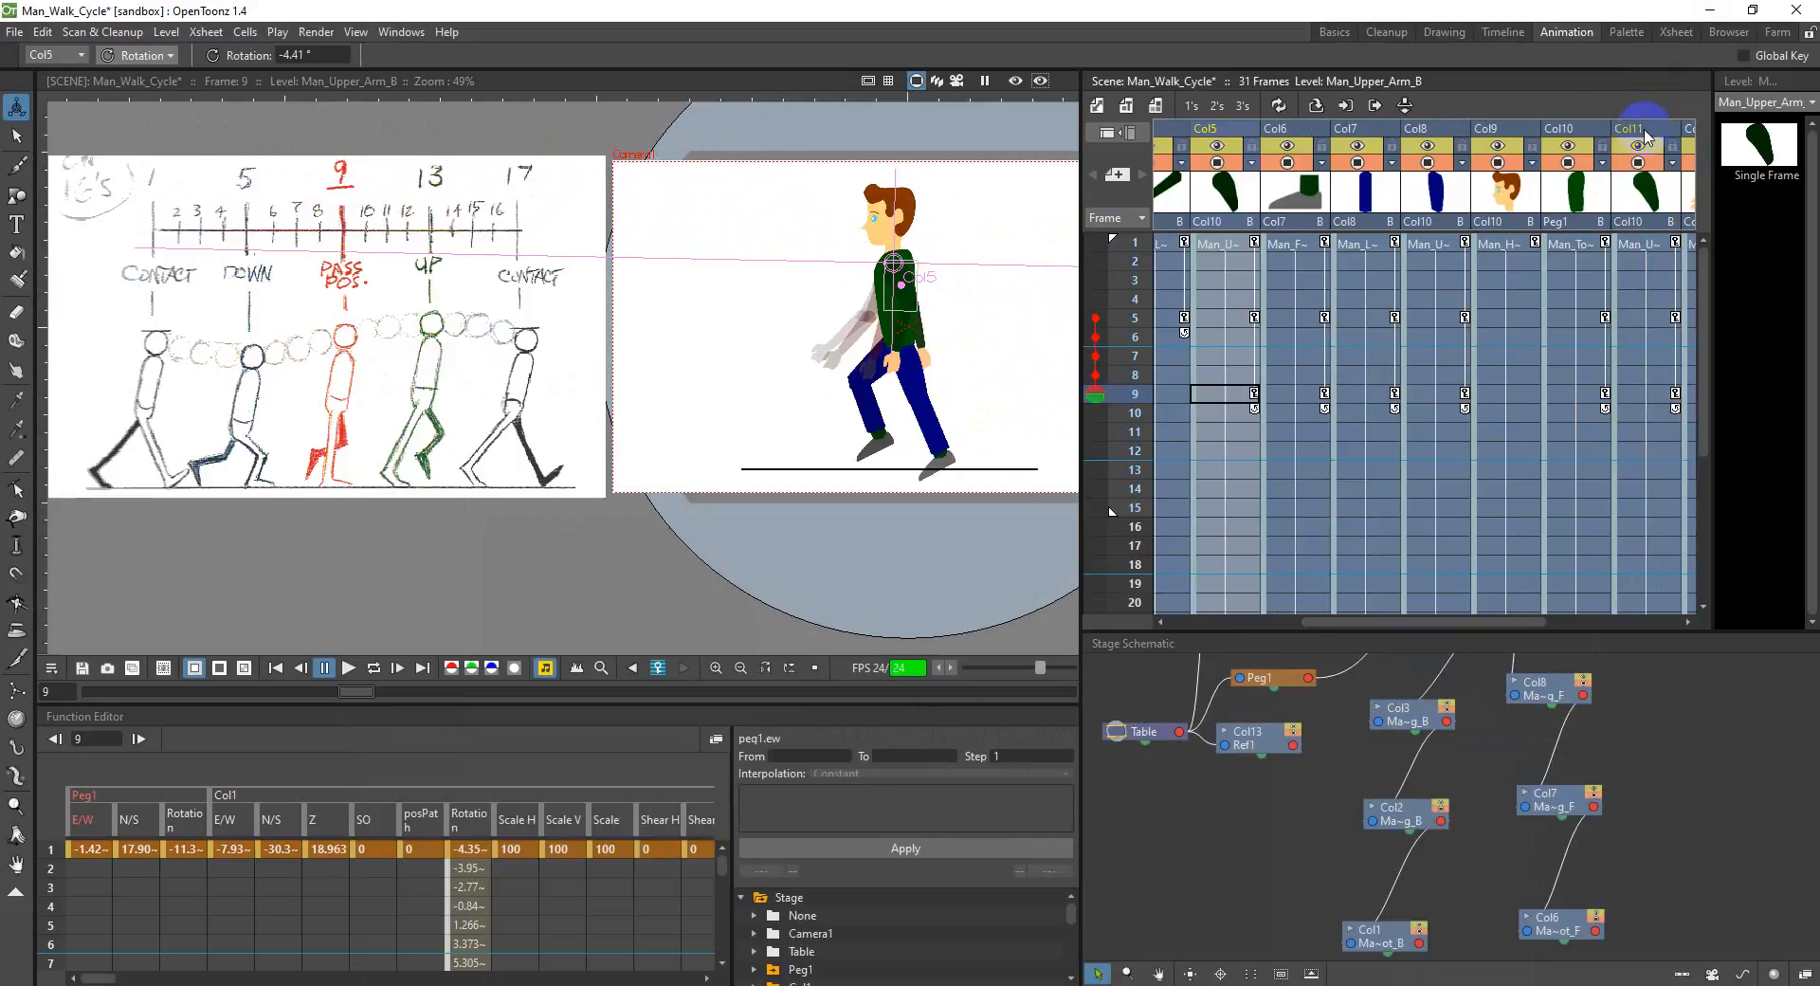
pyautogui.click(1644, 394)
pyautogui.moveTo(897, 285); pyautogui.dragTo(954, 358)
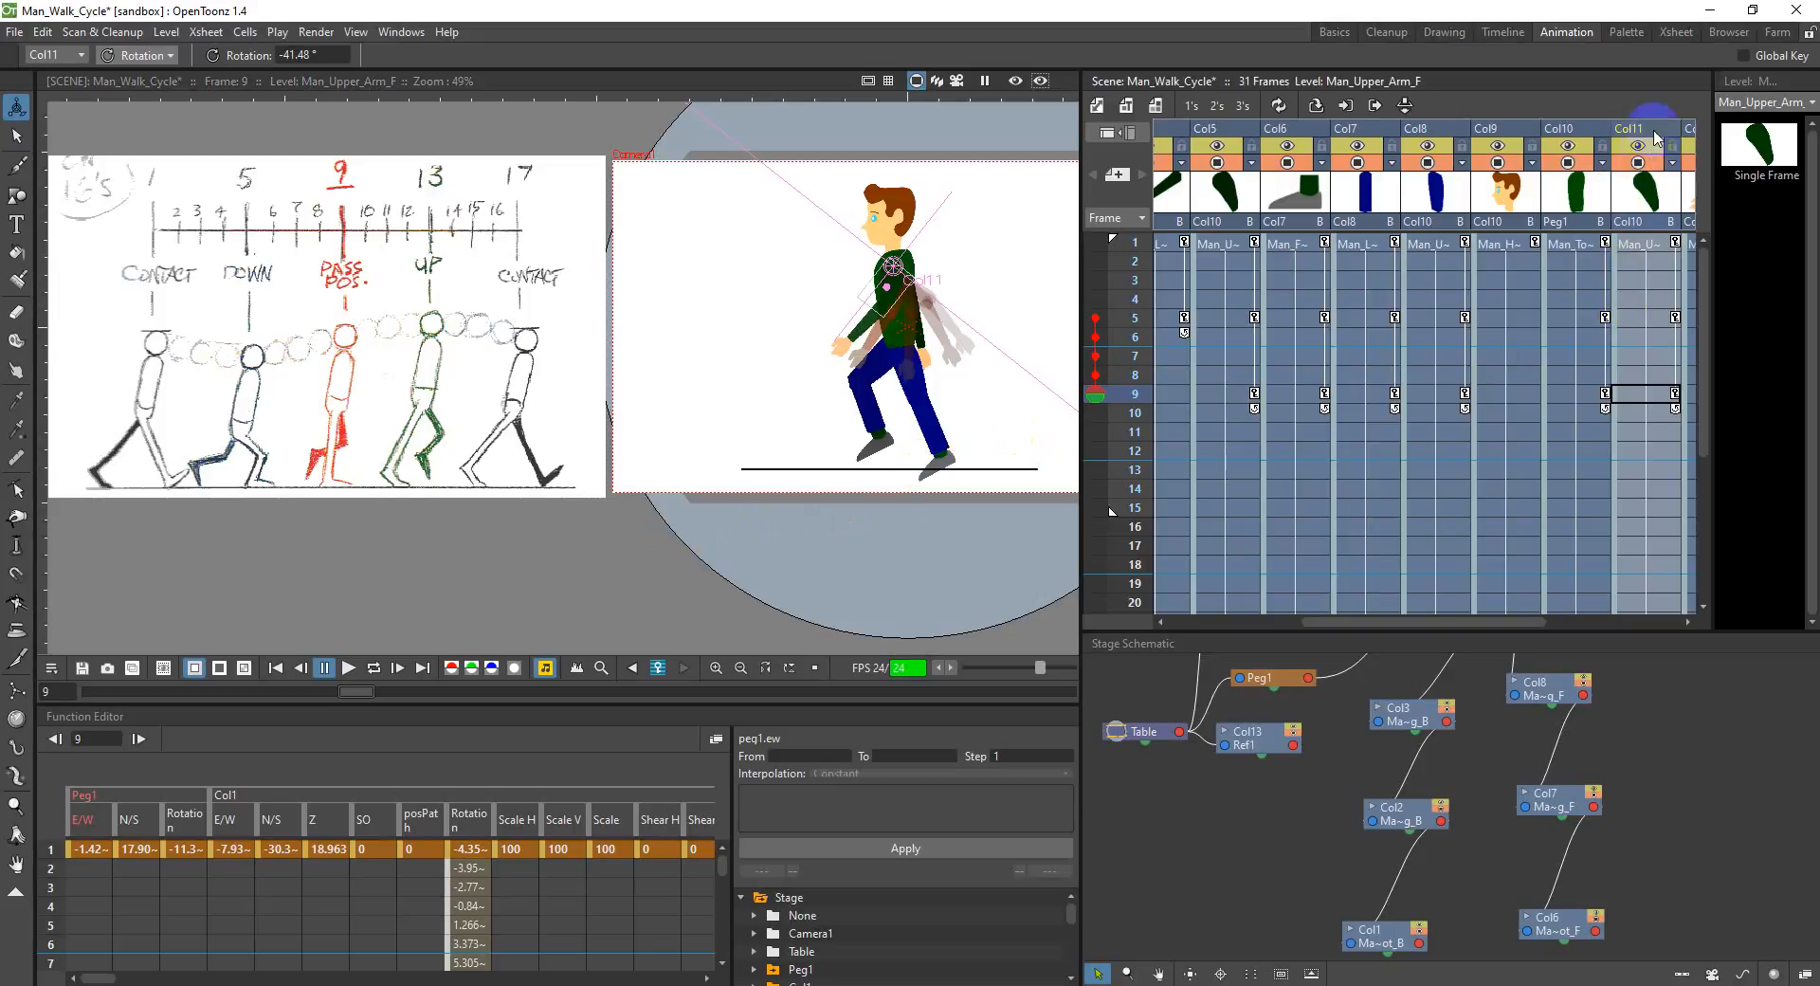
# Step: Raise the torso in Col10 to an N/S position of 10 mm at frame 9
pyautogui.click(1566, 133)
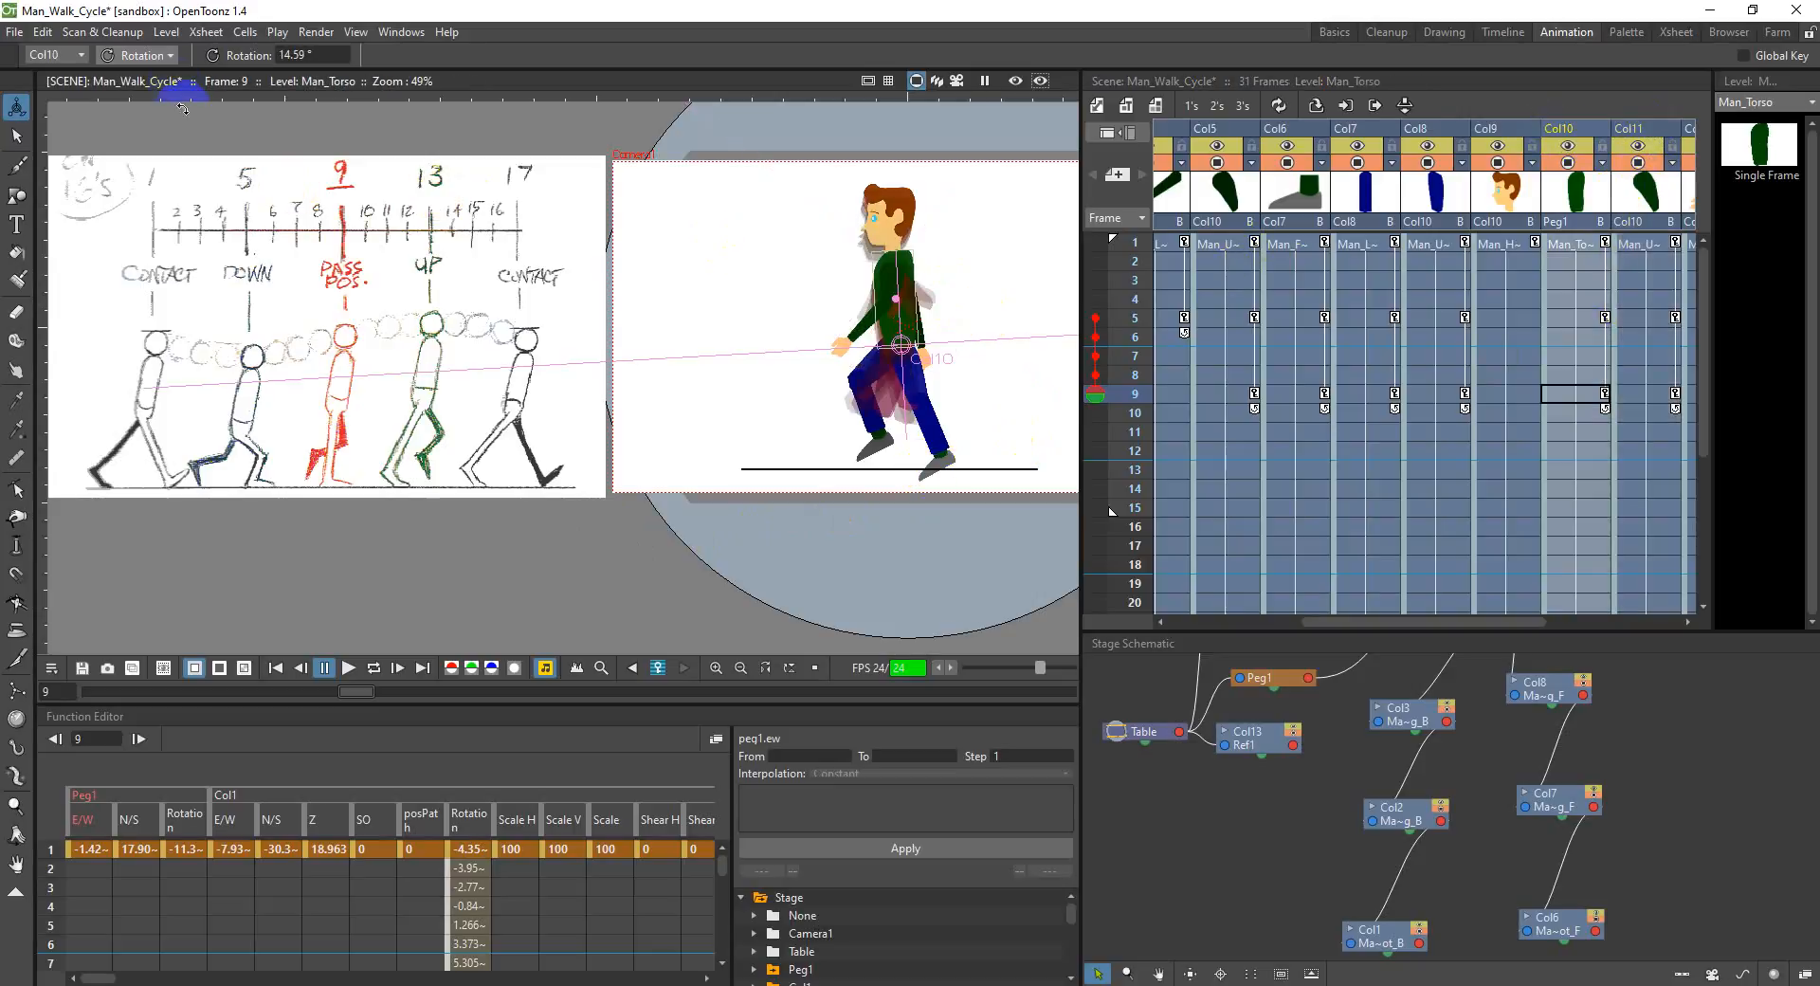
pyautogui.click(140, 55)
pyautogui.click(142, 62)
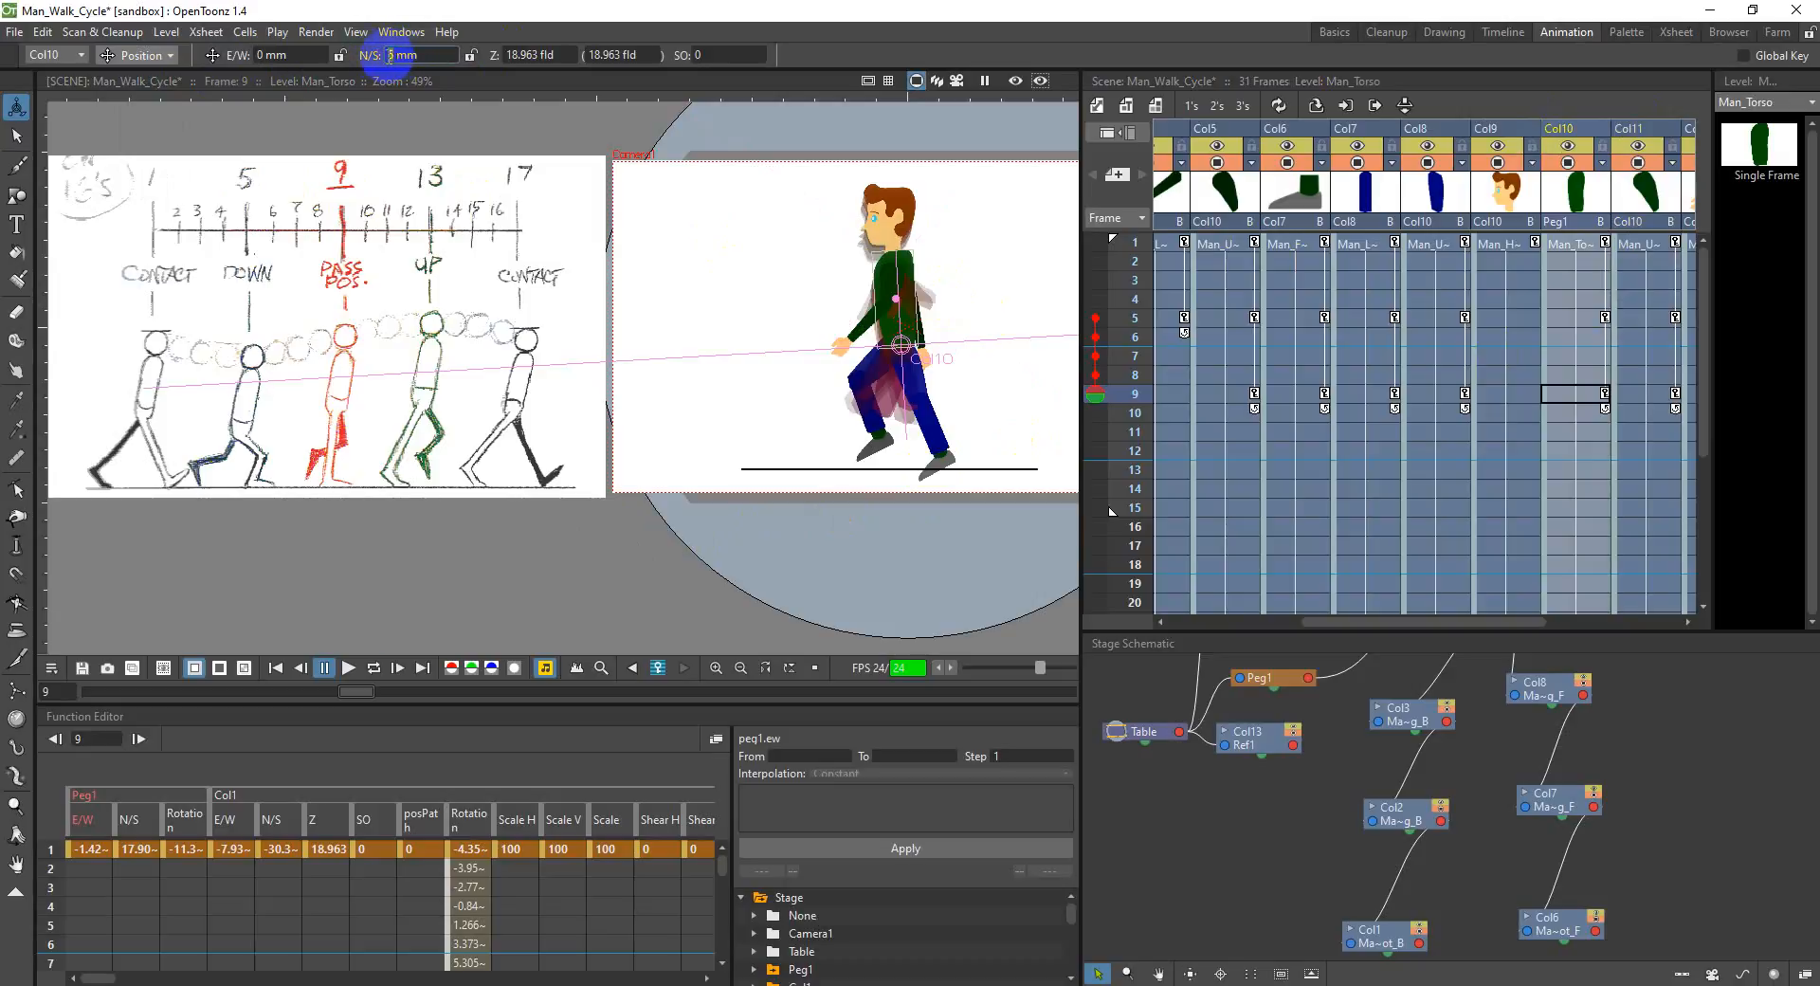
pyautogui.press('Return')
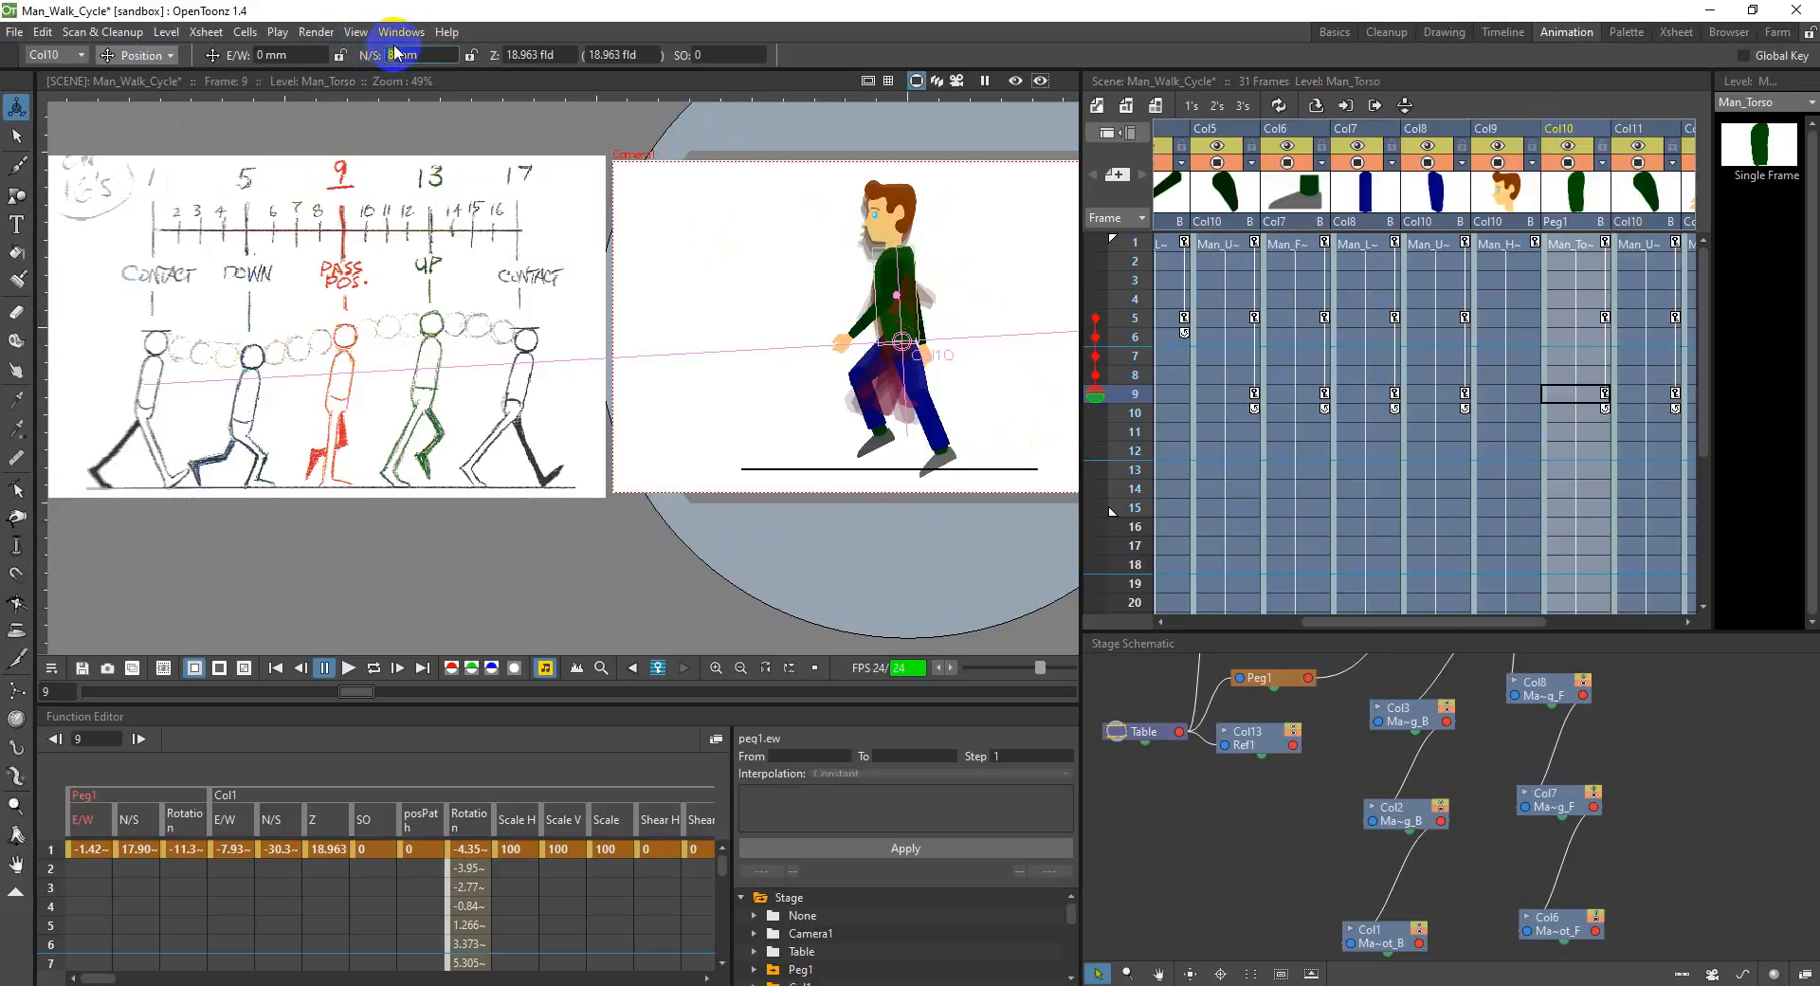
pyautogui.write('9')
pyautogui.press('Return')
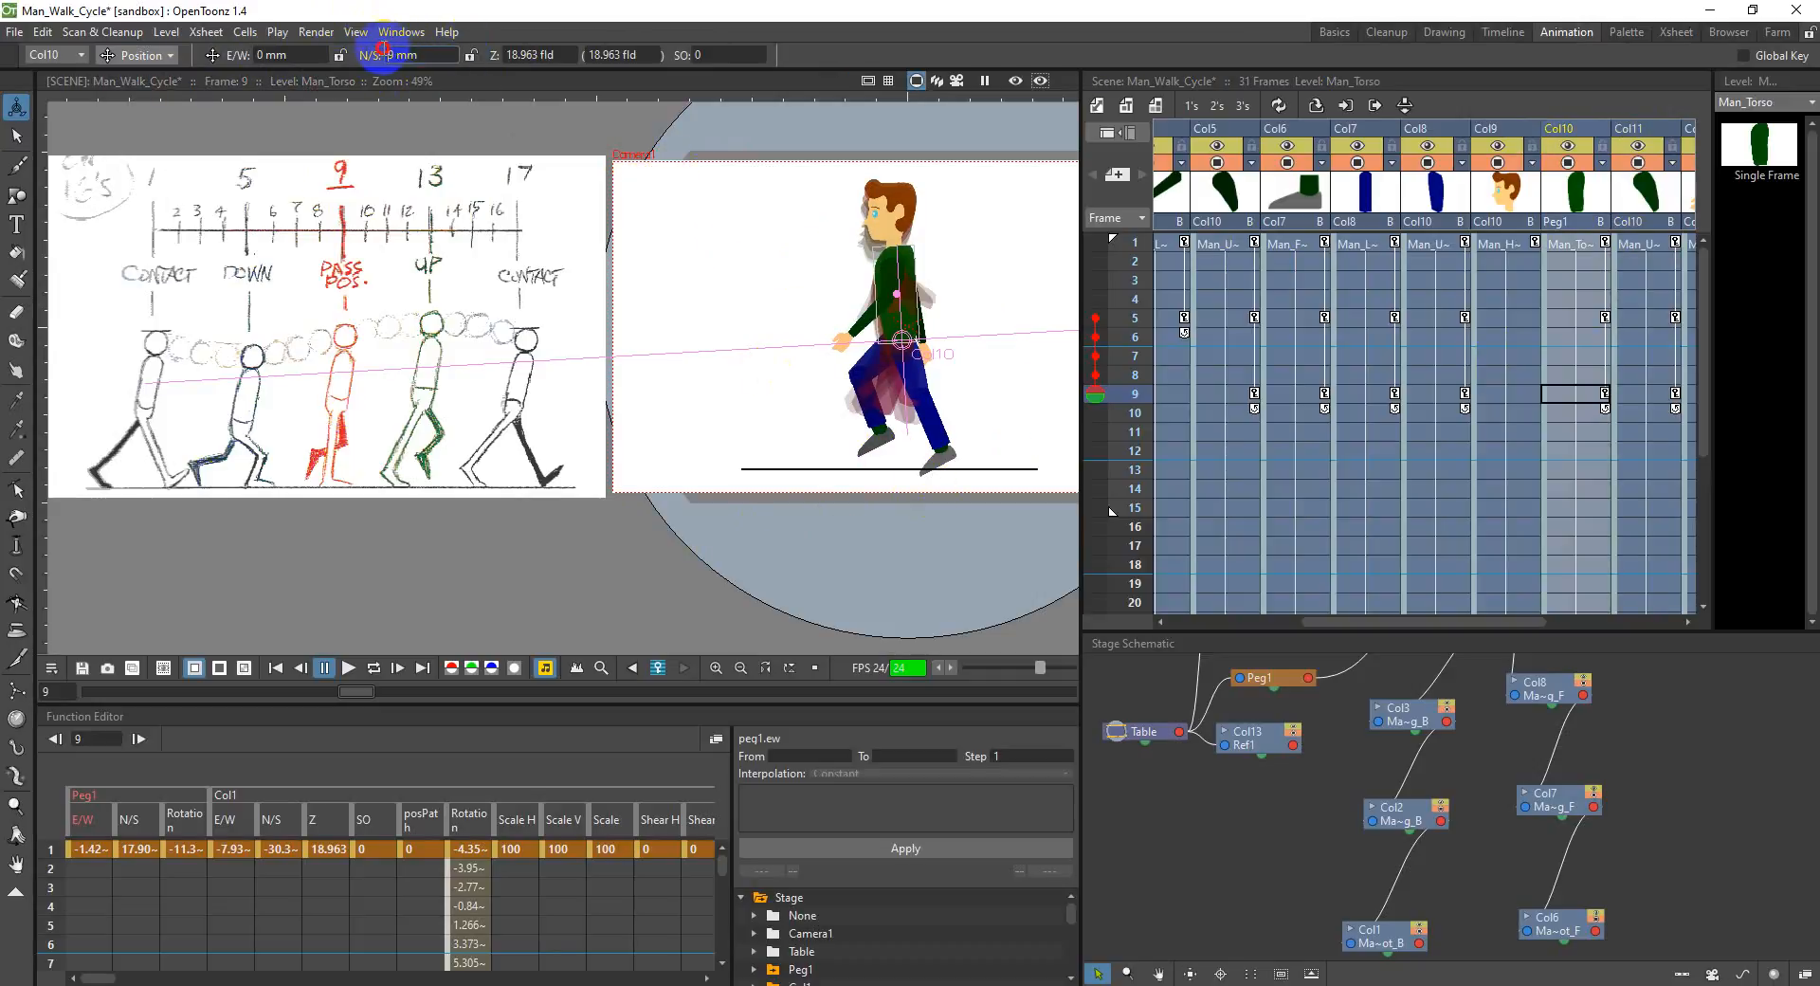
pyautogui.click(295, 55)
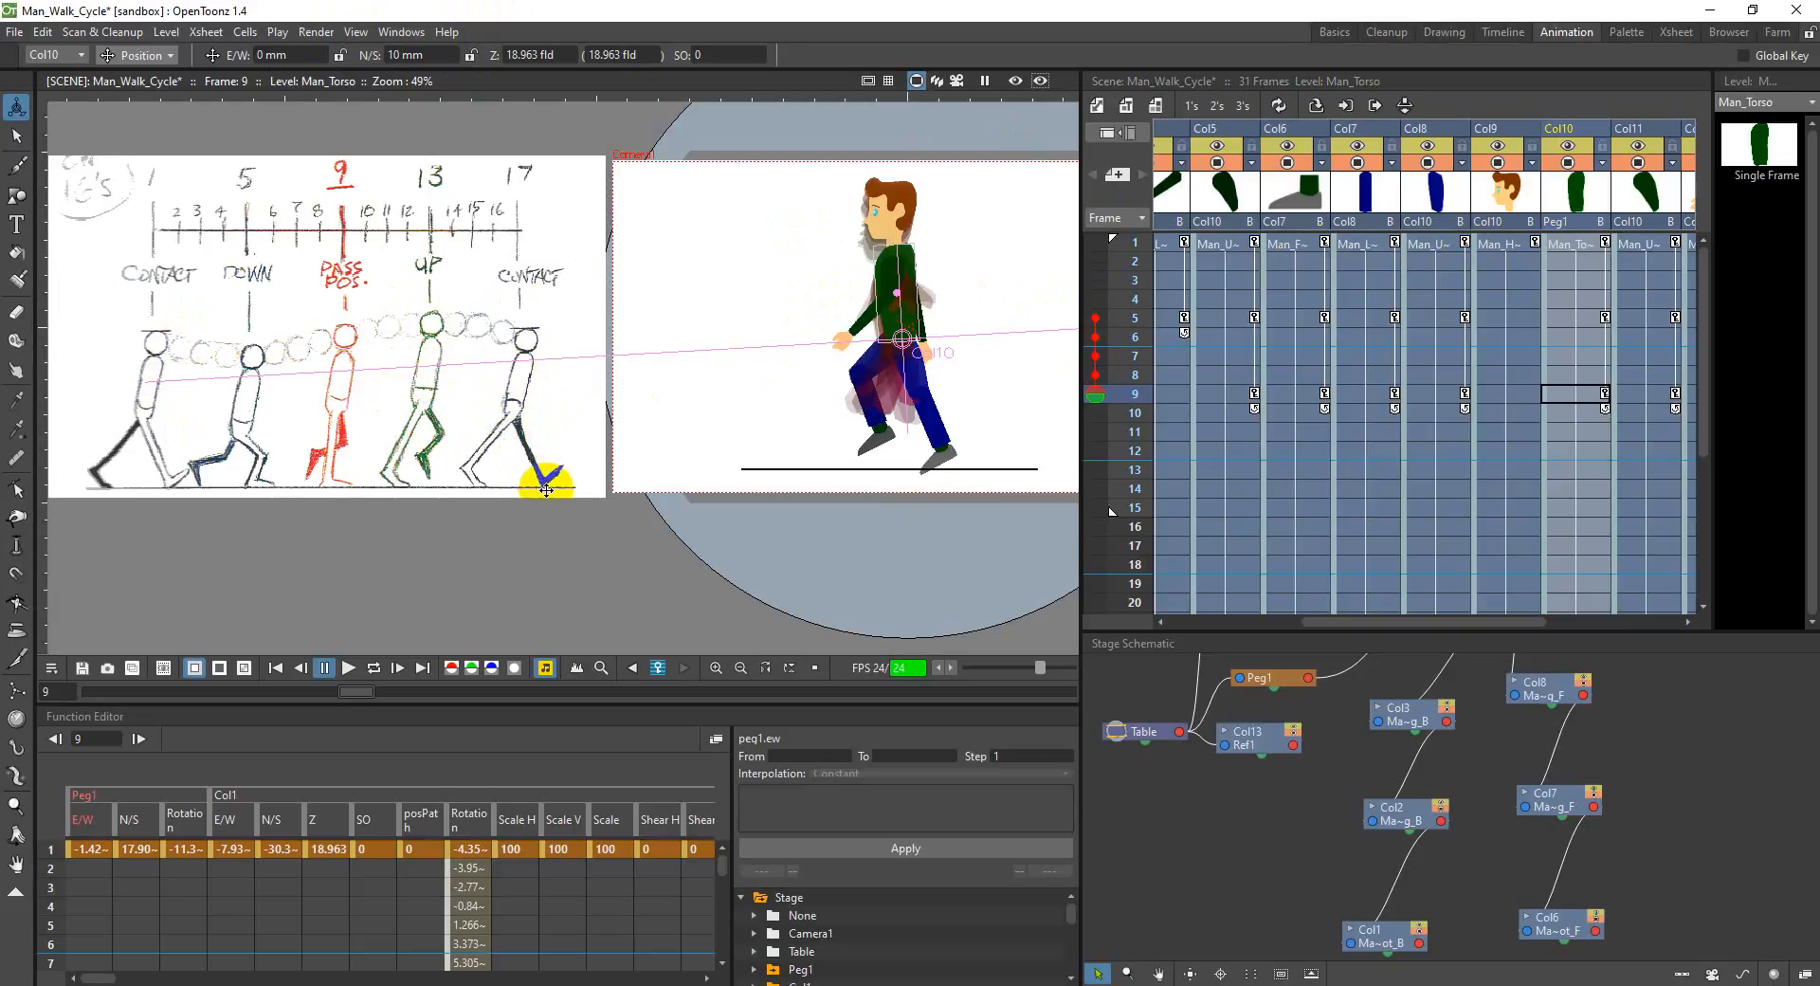
# Step: Rotate the front upper leg in Col8 to about 378° and the front foot in Col6 to about -4.7° at frame 9
pyautogui.click(1438, 138)
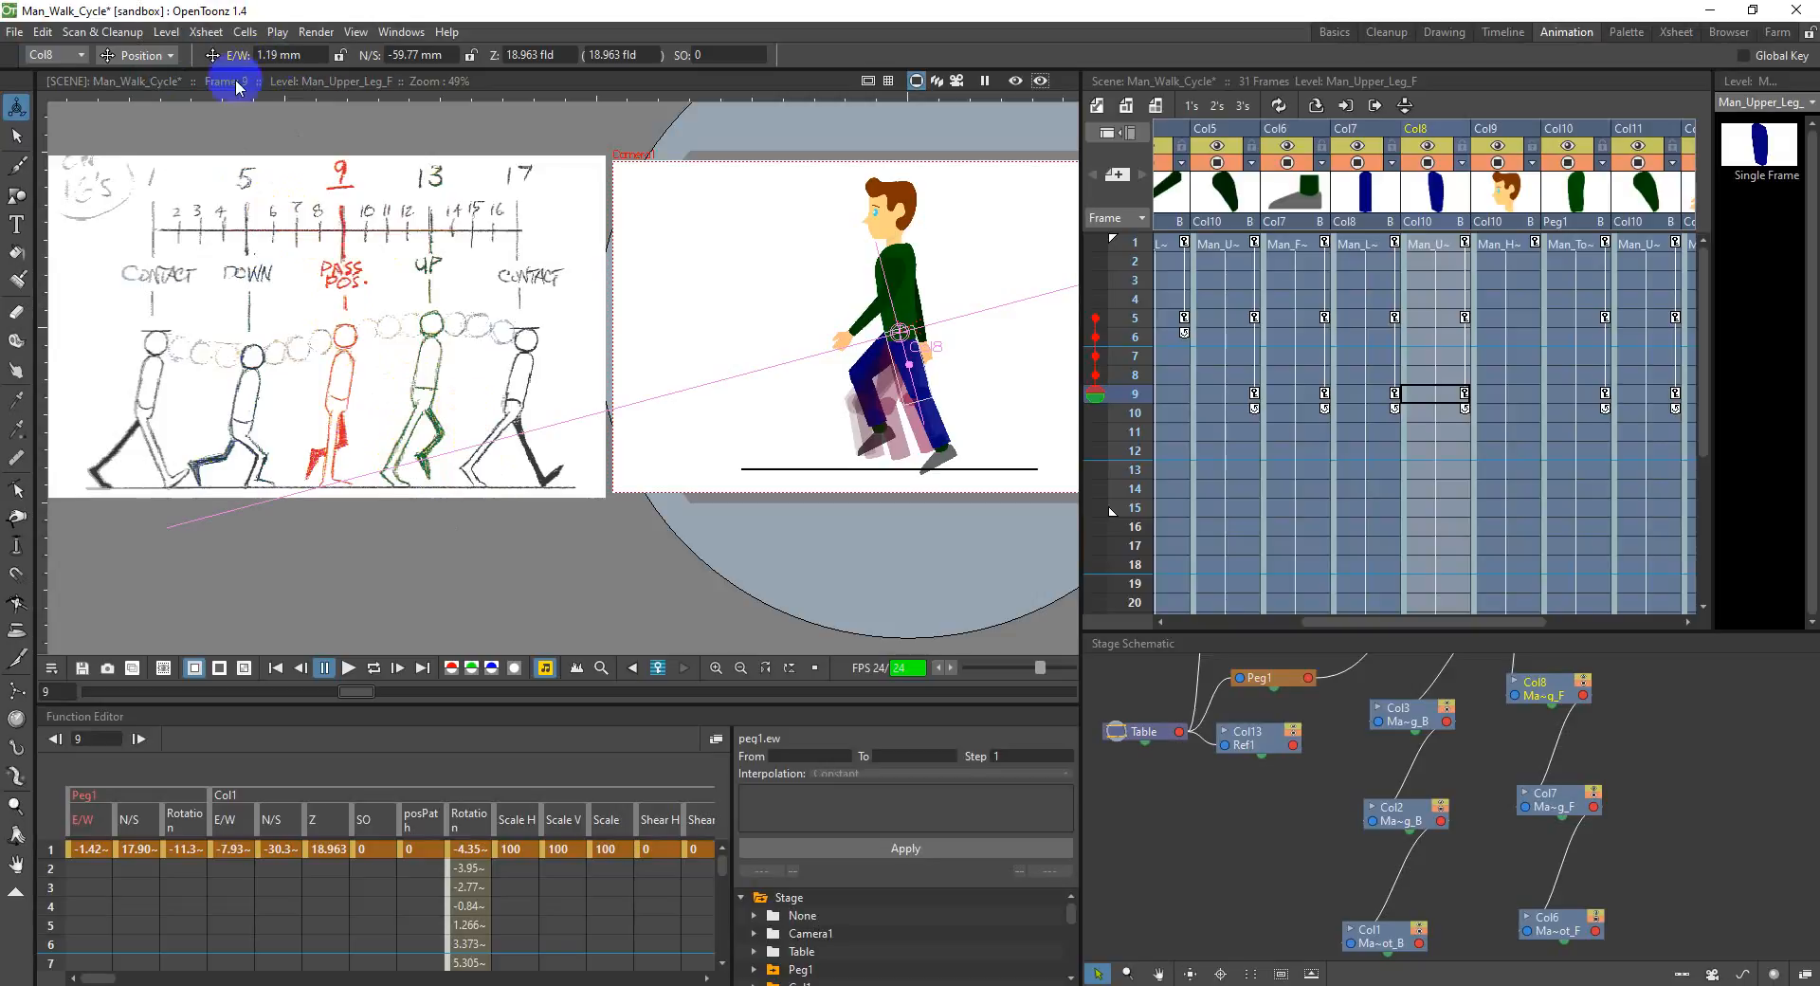
pyautogui.click(141, 55)
pyautogui.click(133, 76)
pyautogui.moveTo(917, 383); pyautogui.dragTo(920, 364)
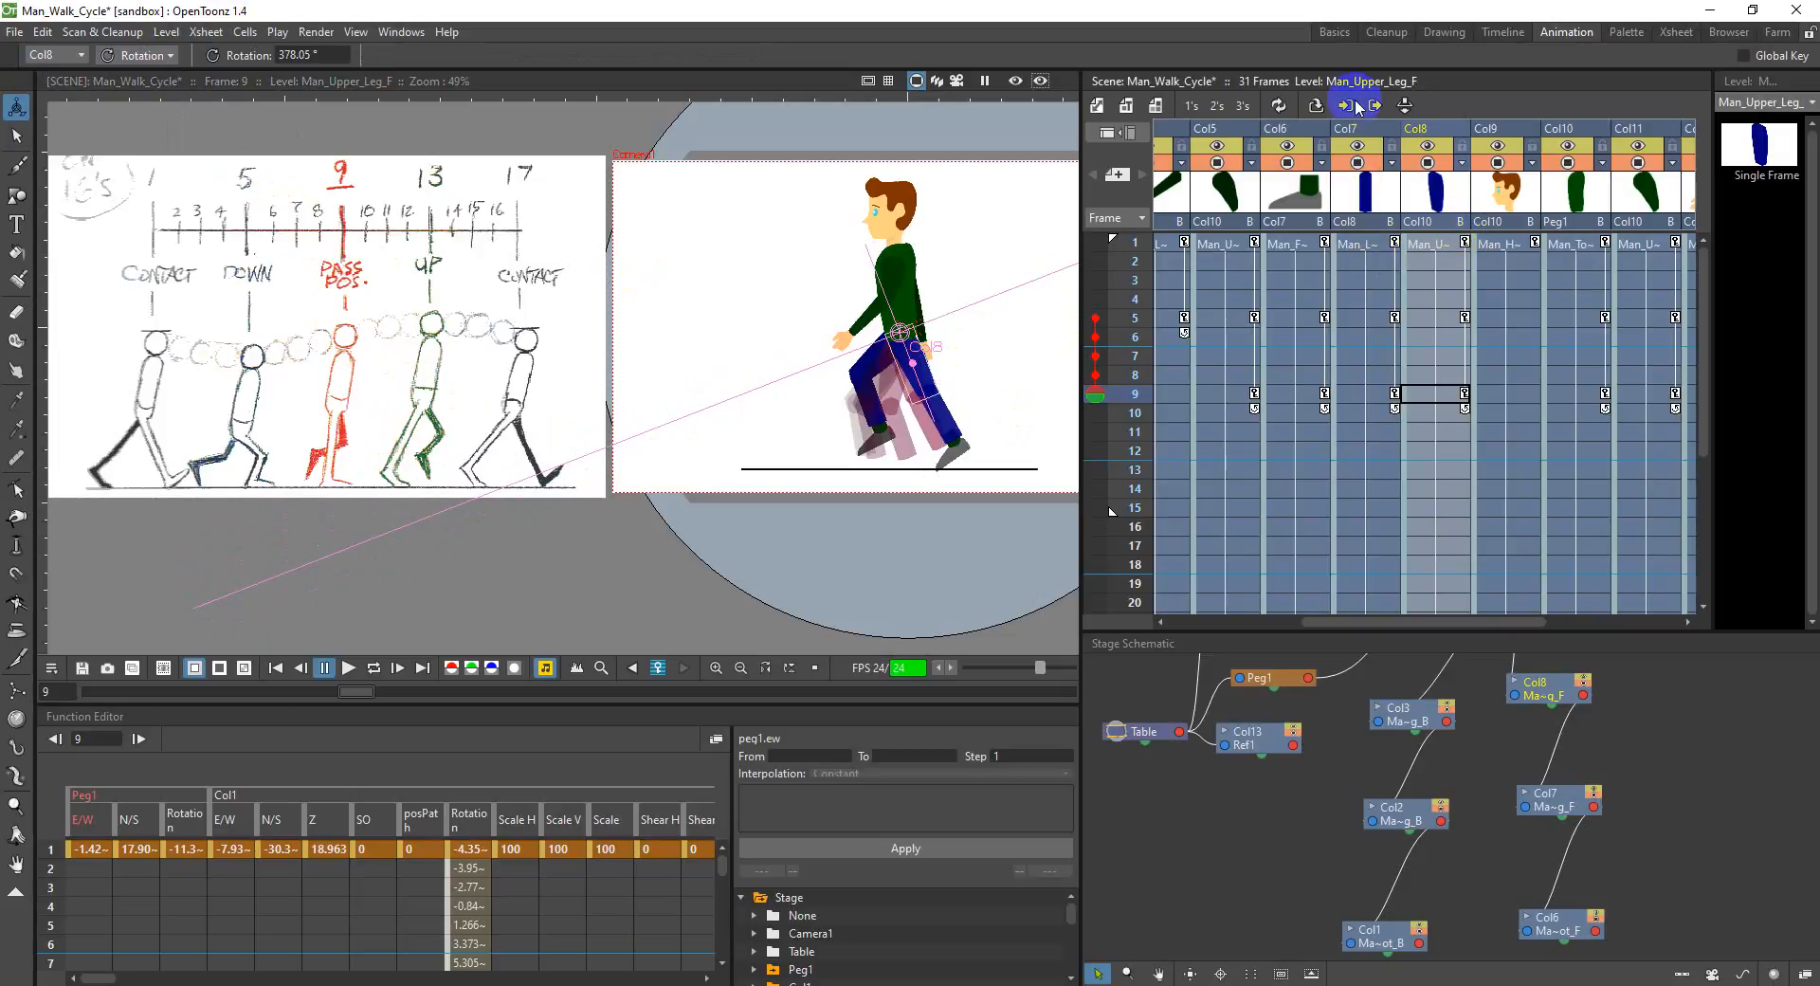
pyautogui.click(1325, 133)
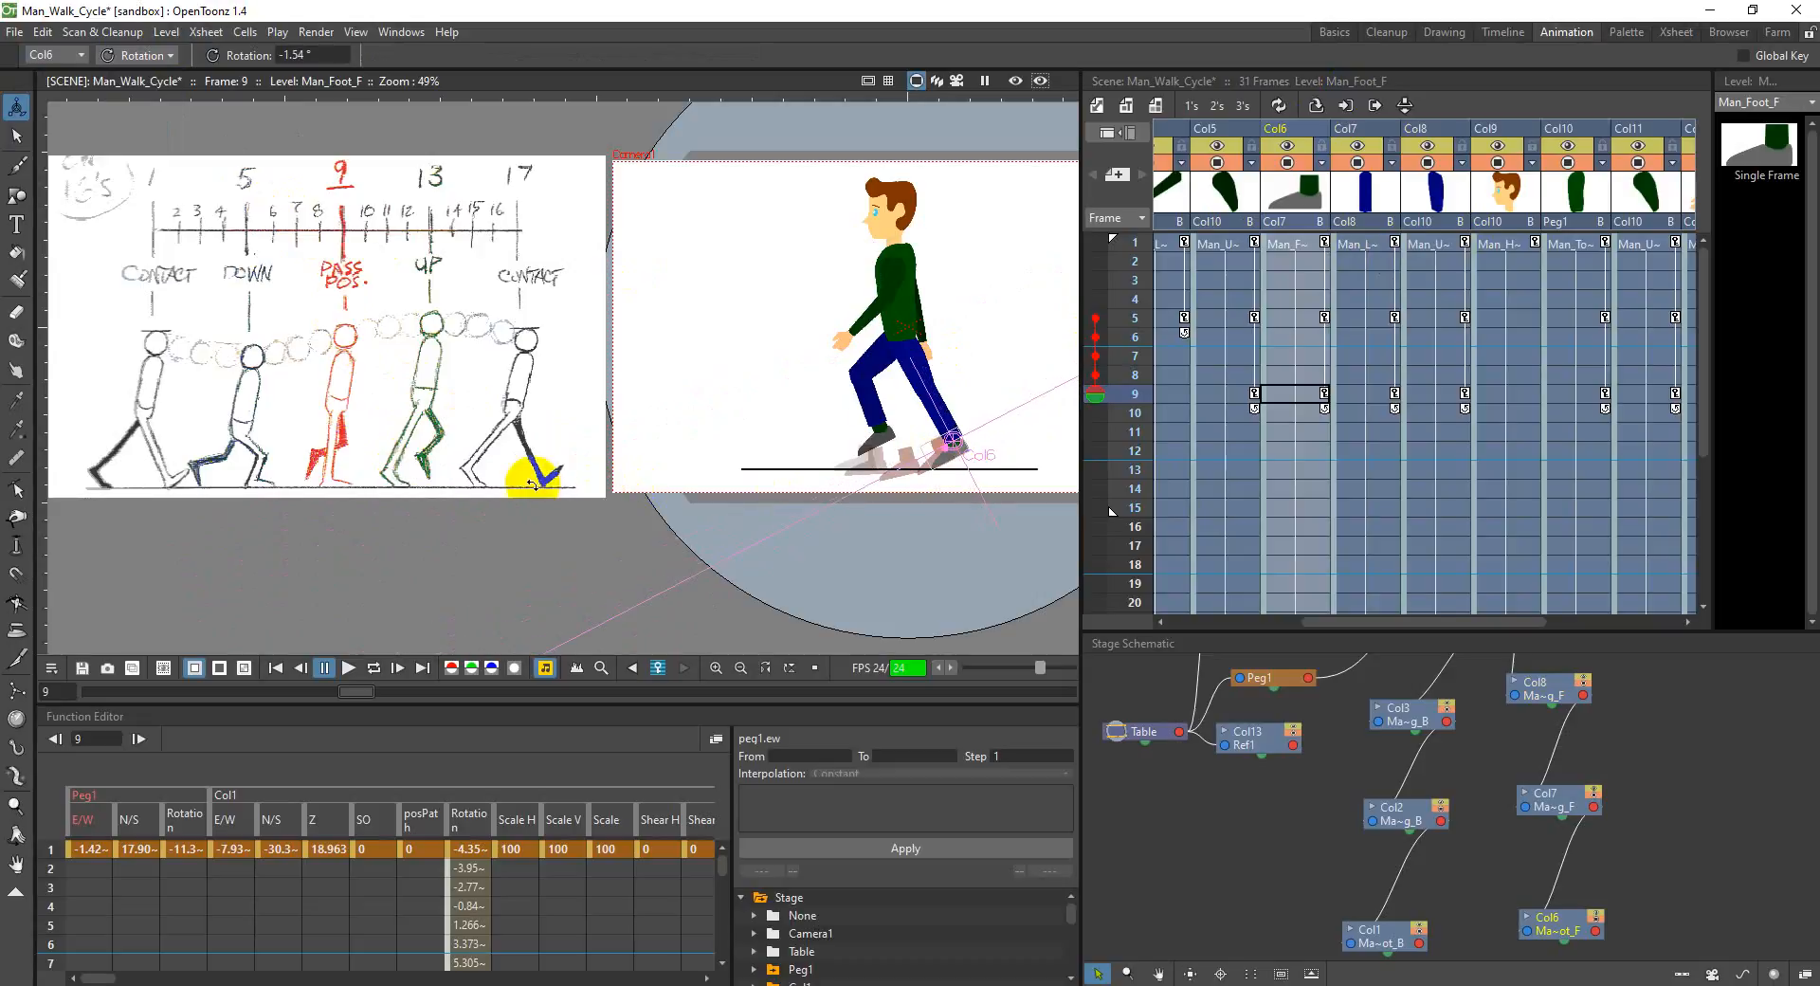
pyautogui.moveTo(958, 464); pyautogui.dragTo(950, 461)
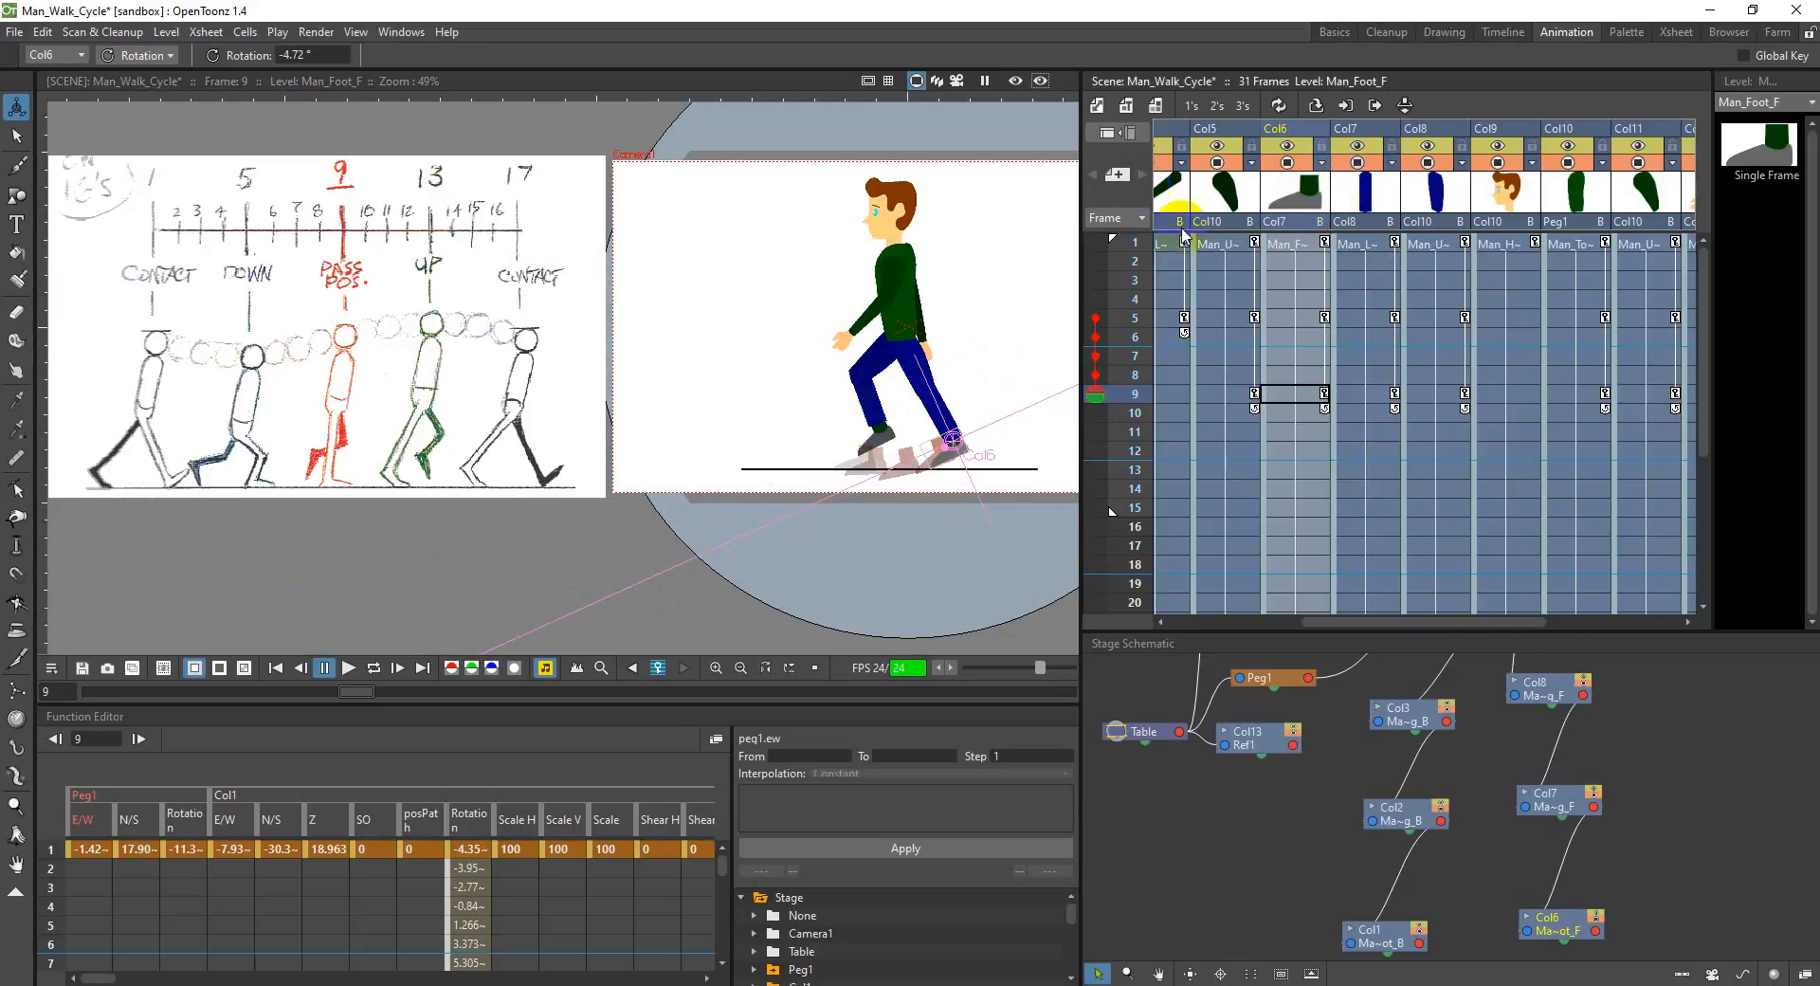
# Step: Rotate the back upper leg in Col3 to about 305.6° and the back lower leg in Col2 to about 37.5° at frame 9
pyautogui.moveTo(1484, 621); pyautogui.dragTo(1379, 648)
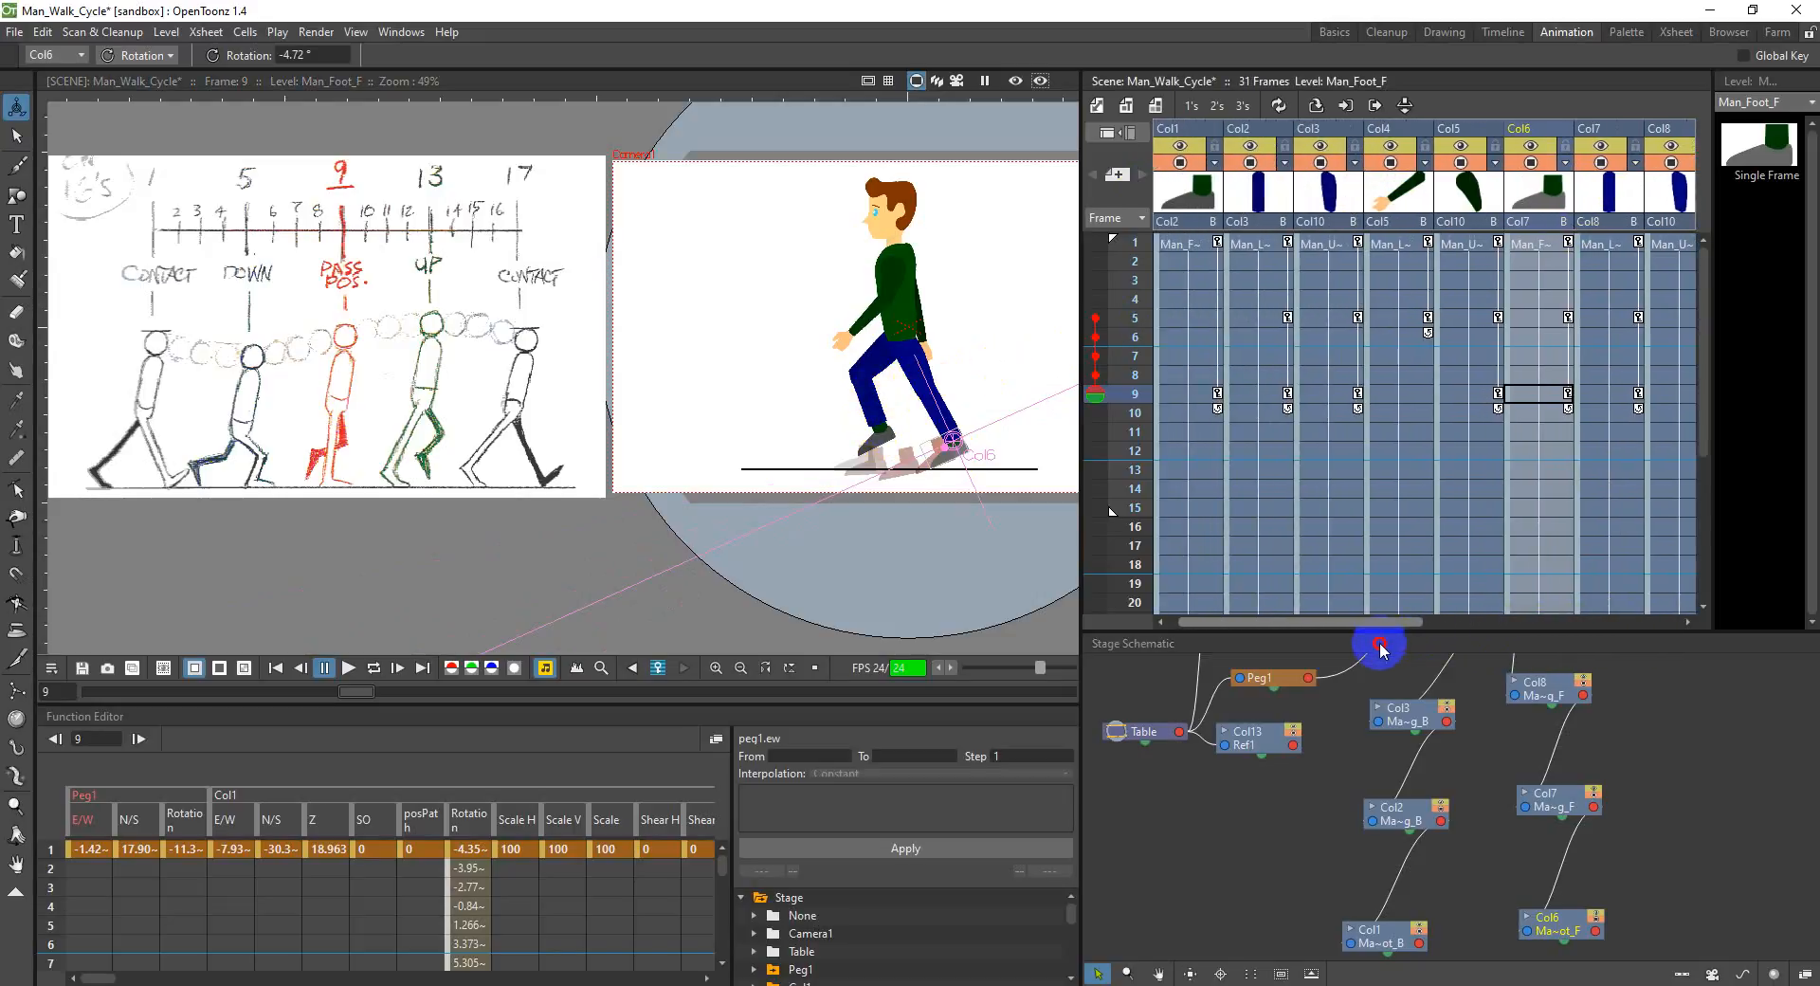
pyautogui.click(1320, 129)
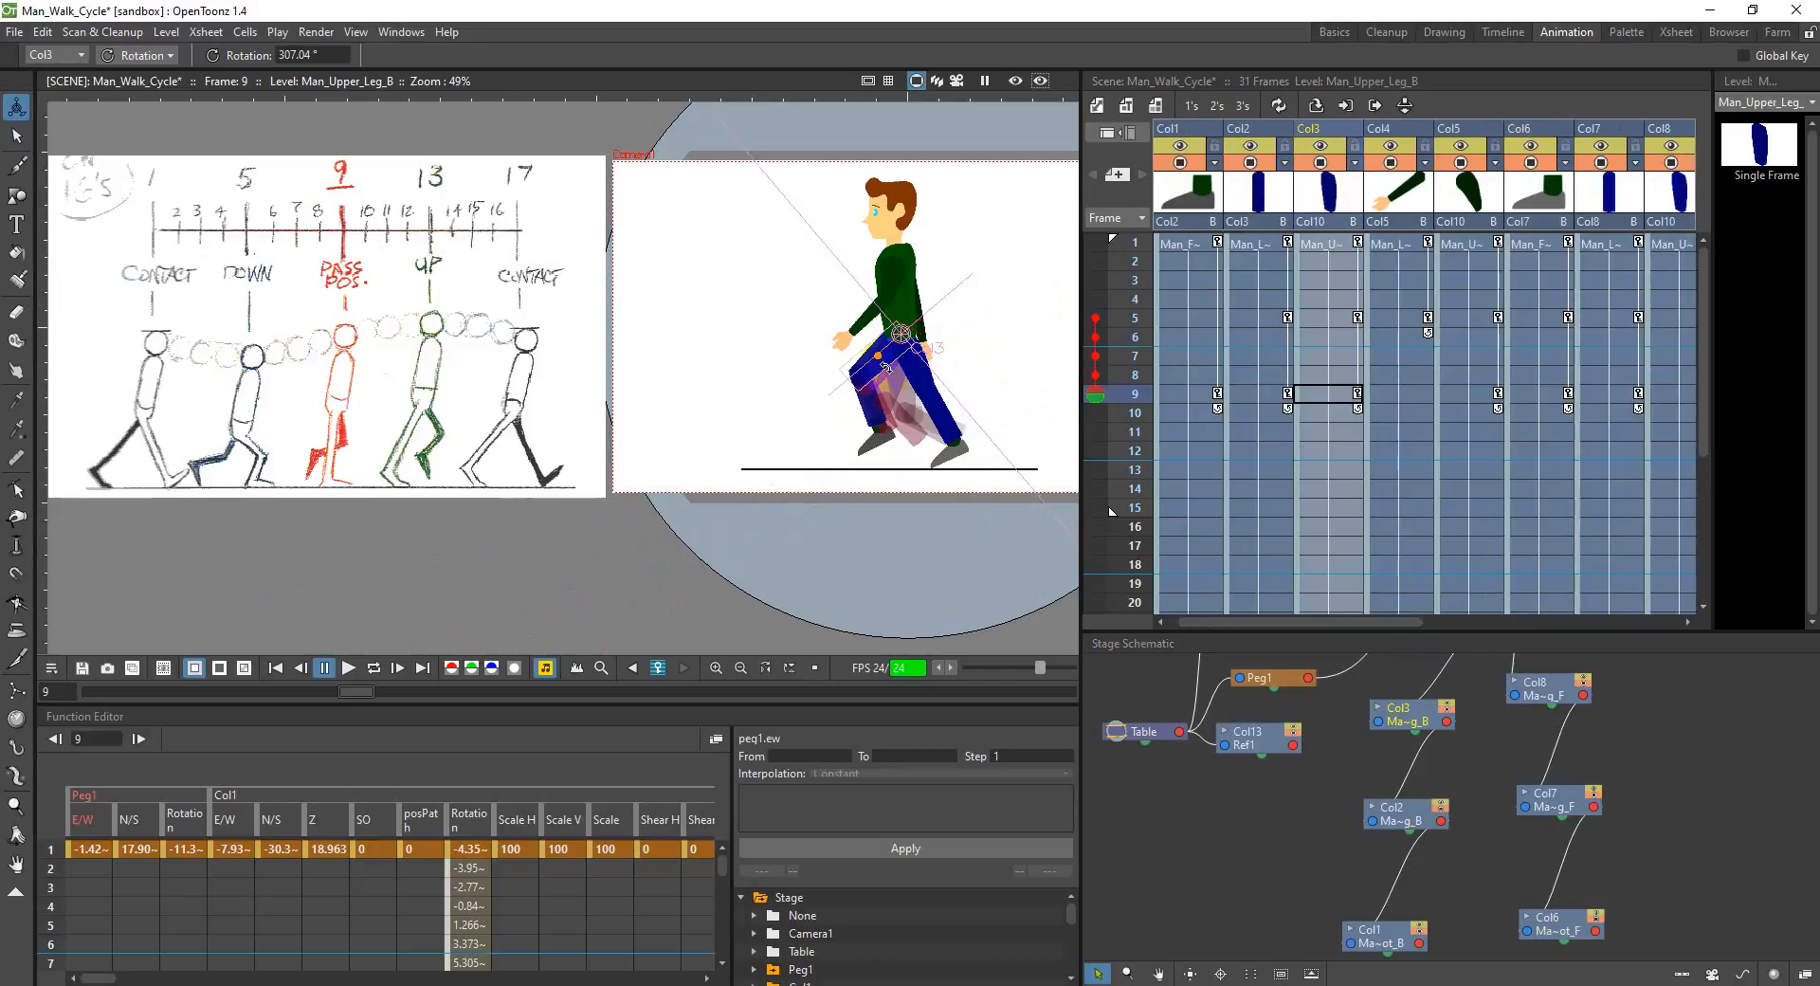
pyautogui.click(1263, 128)
pyautogui.moveTo(867, 420); pyautogui.dragTo(832, 464)
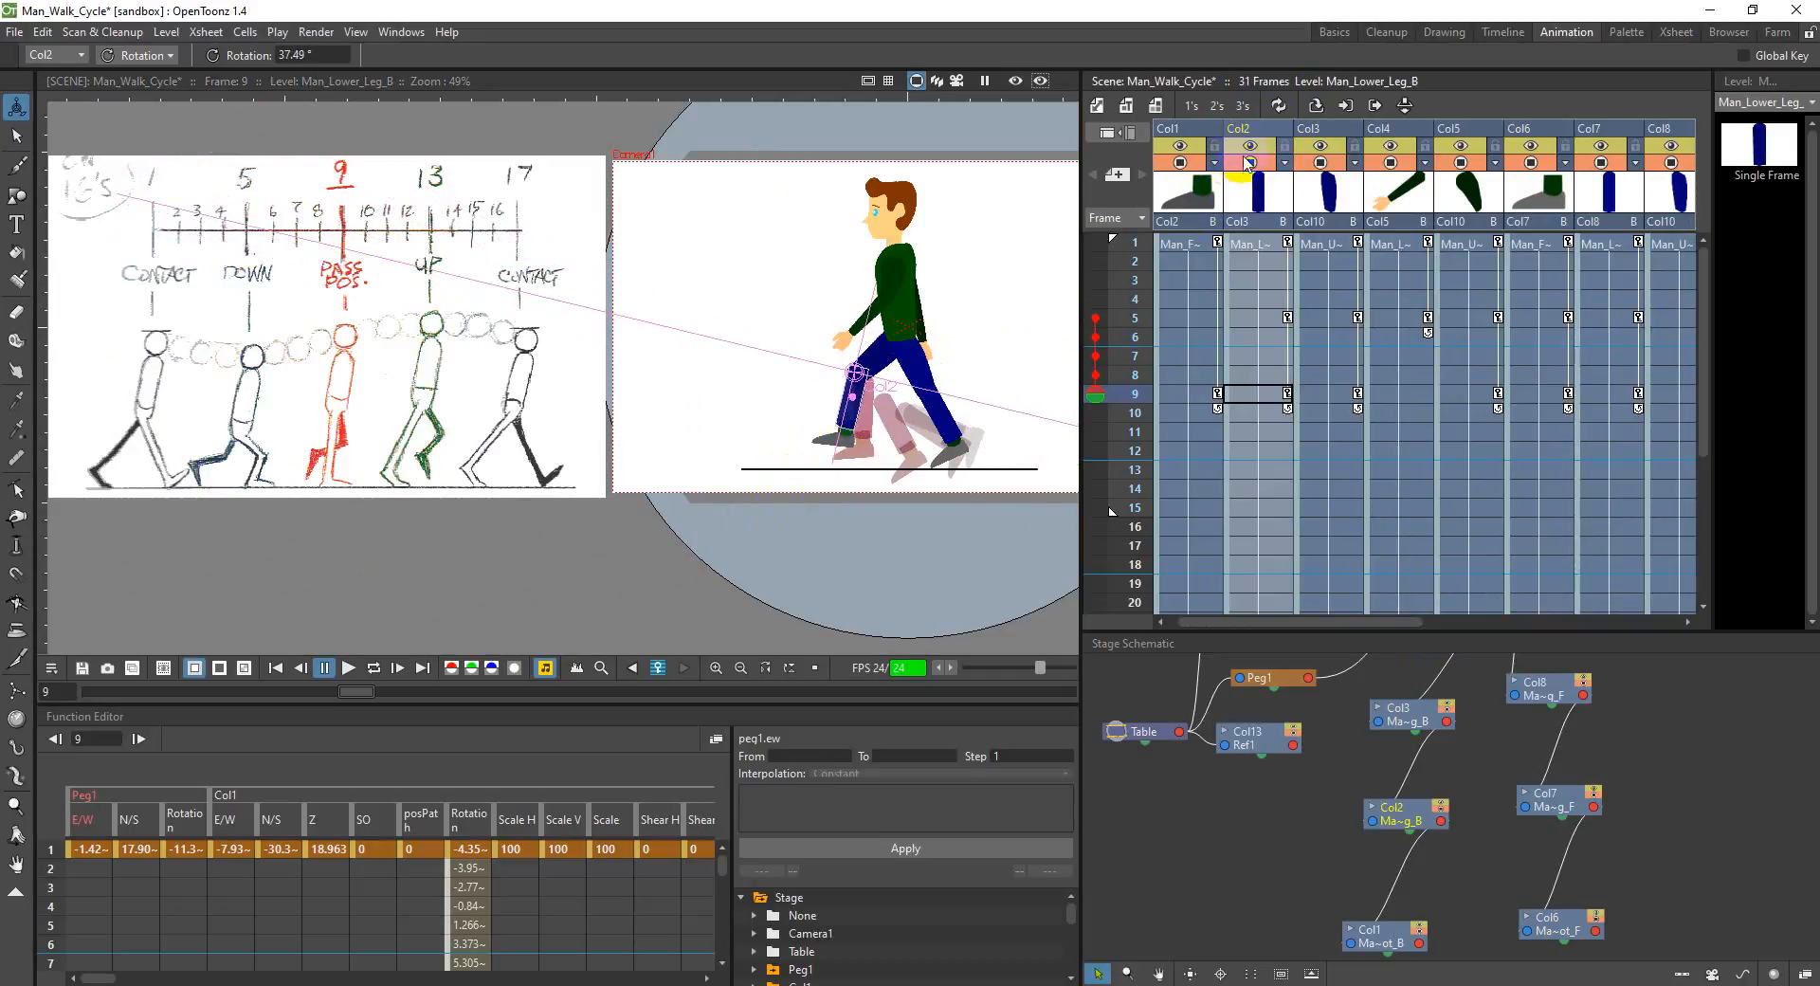
# Step: Refine the back upper leg in Col3 to about 310.3° and the back foot in Col1 to about -22.4° at frame 9
pyautogui.click(1208, 136)
pyautogui.moveTo(825, 447); pyautogui.dragTo(860, 460)
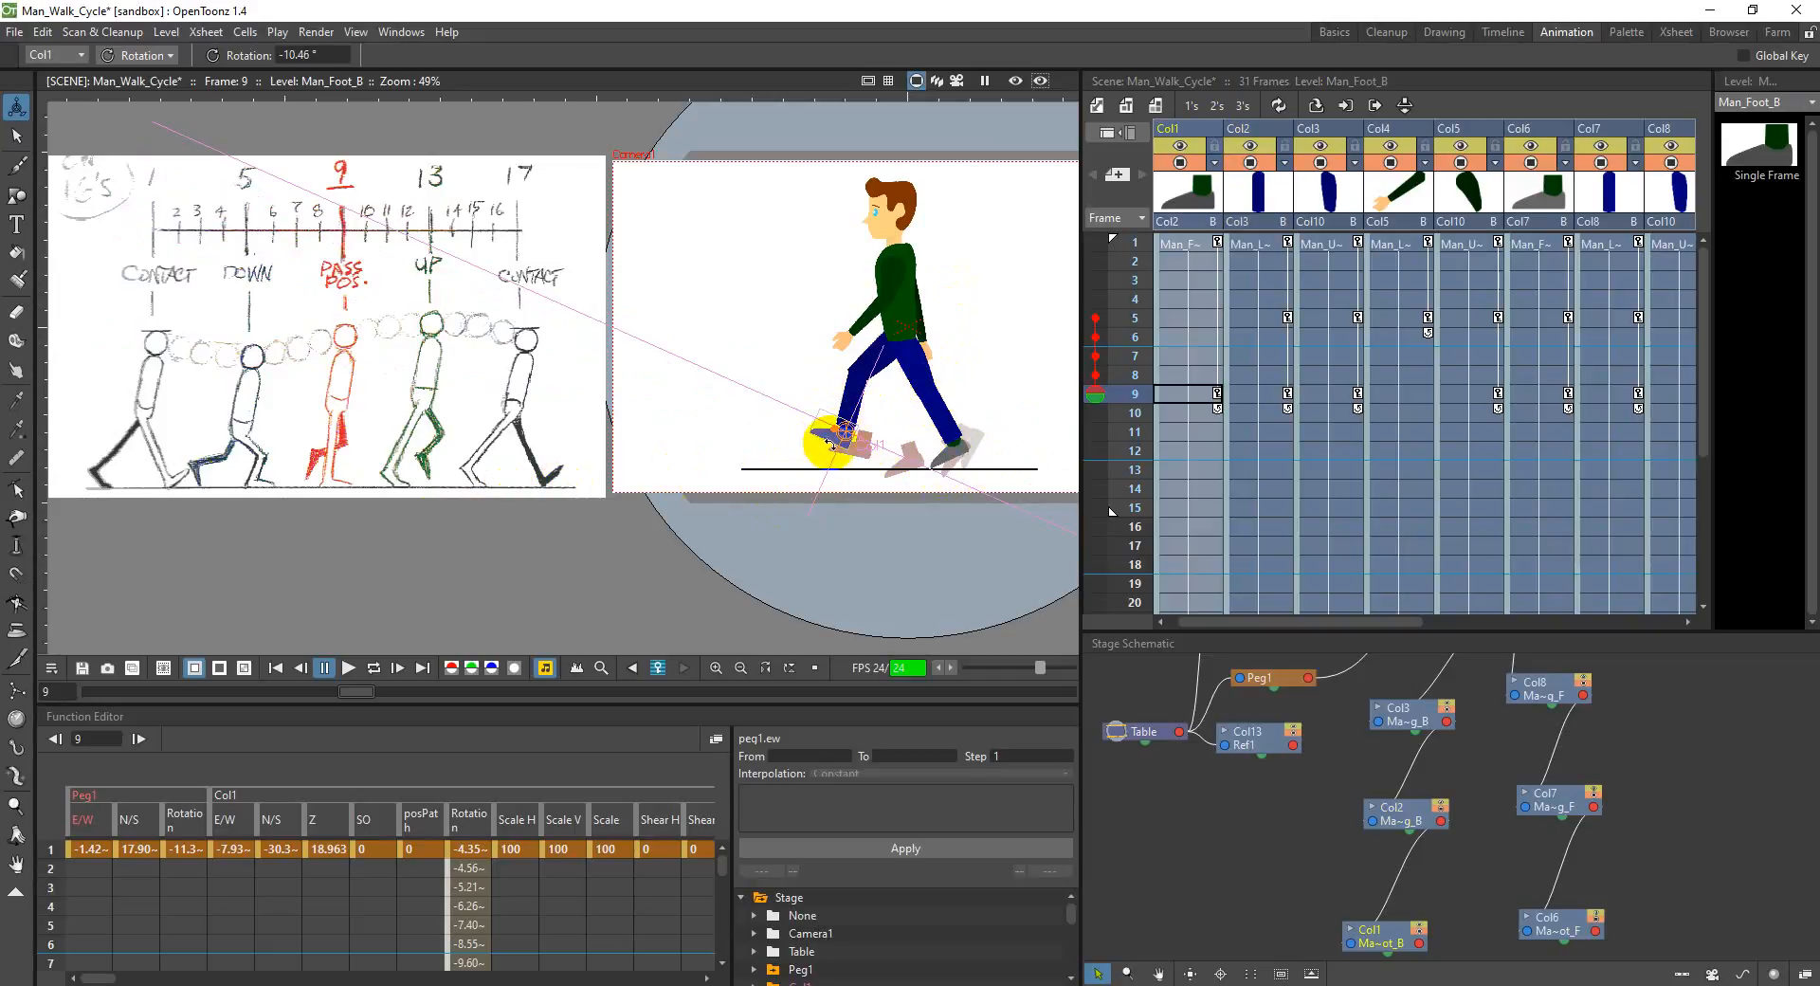
pyautogui.click(1322, 132)
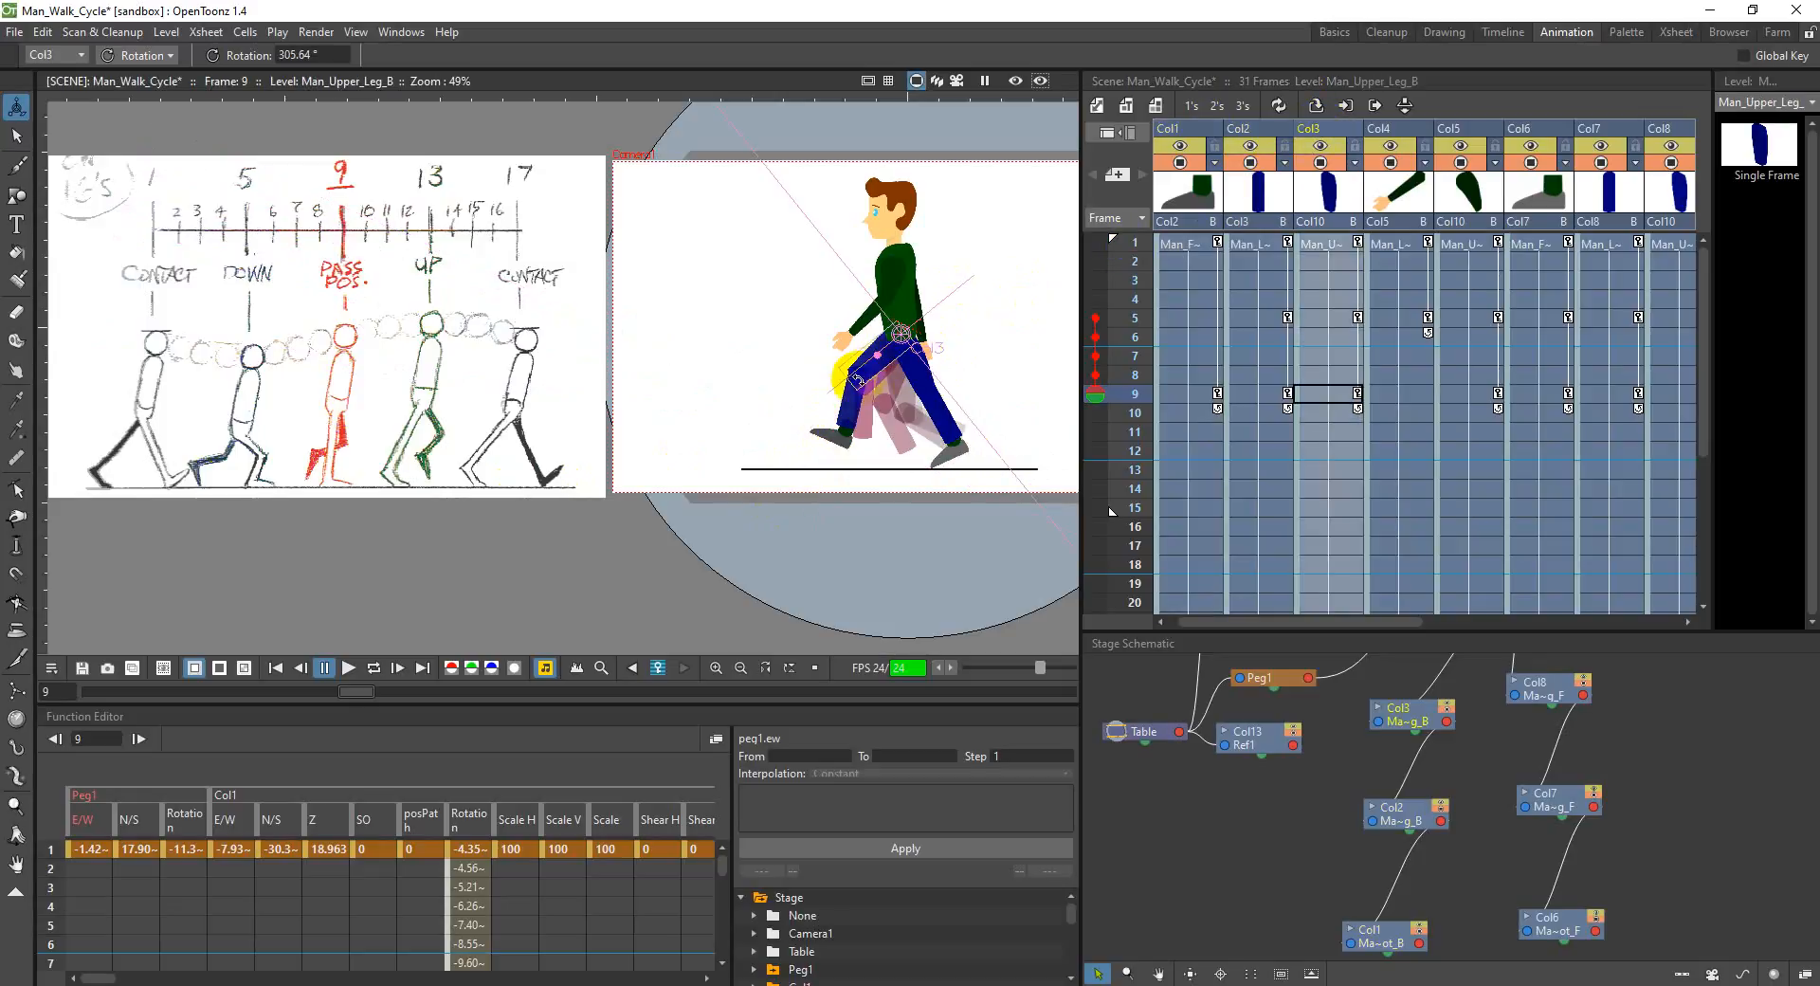
pyautogui.moveTo(875, 374); pyautogui.dragTo(874, 372)
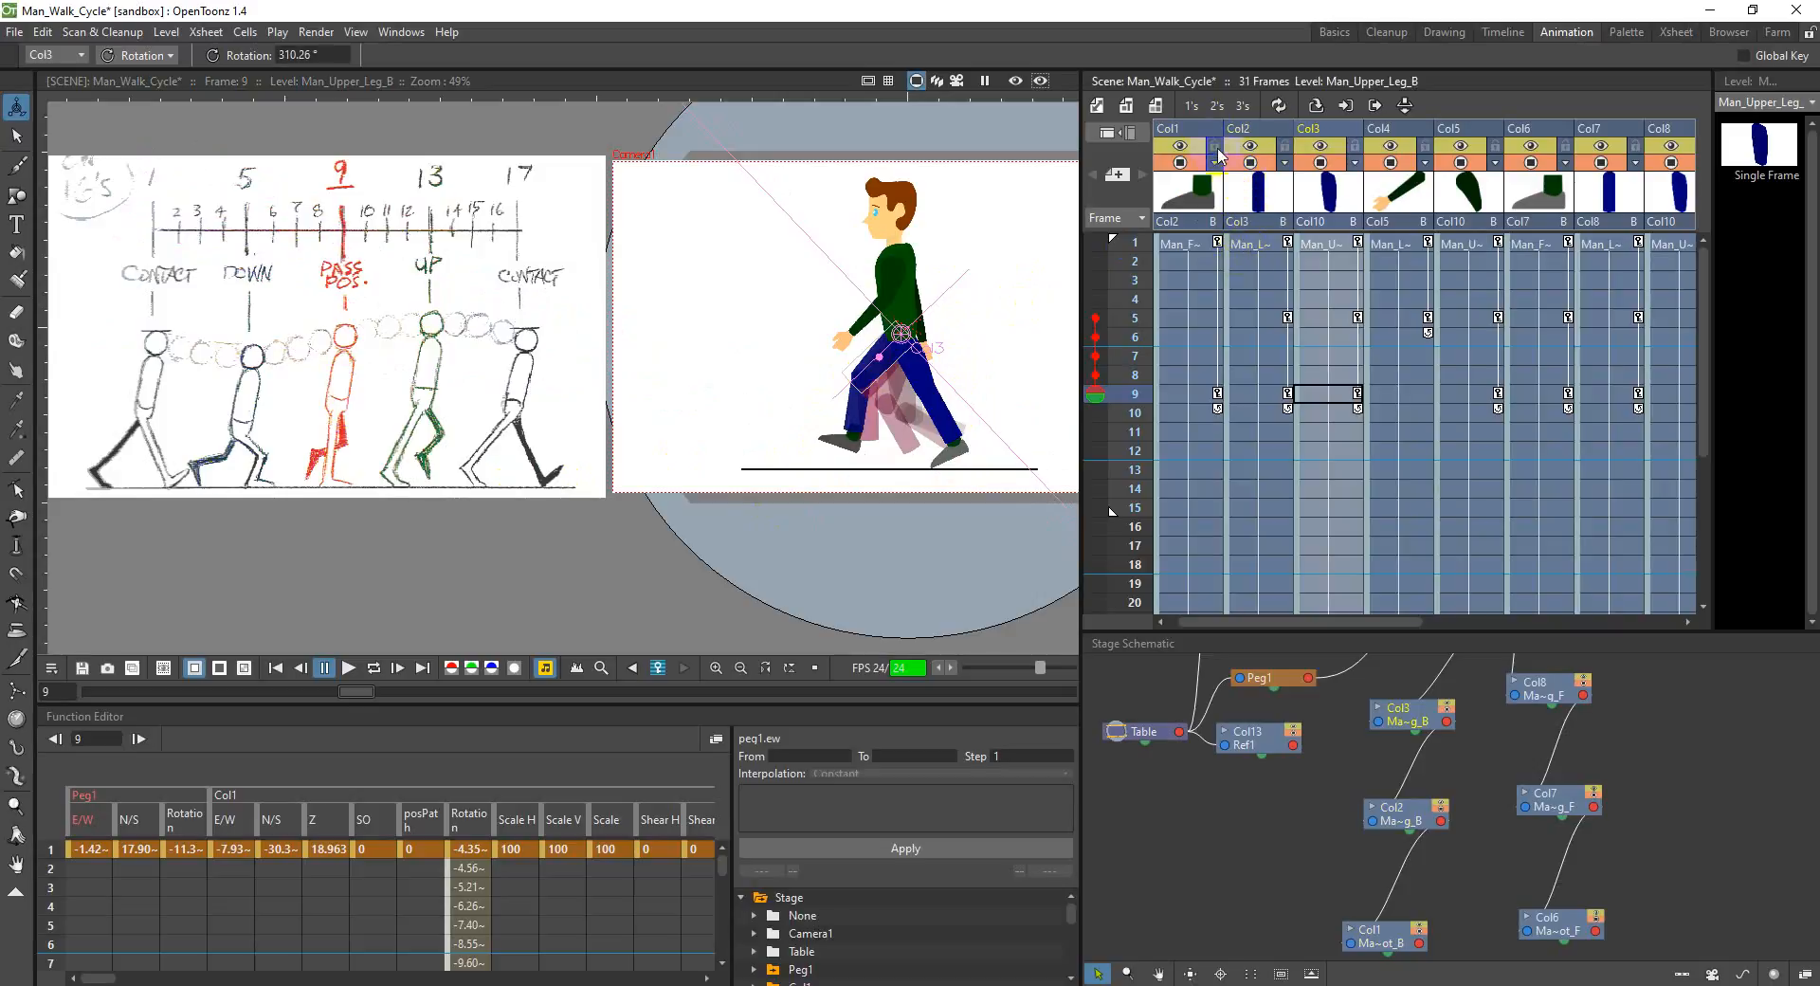
pyautogui.click(822, 431)
pyautogui.moveTo(827, 438); pyautogui.dragTo(832, 428)
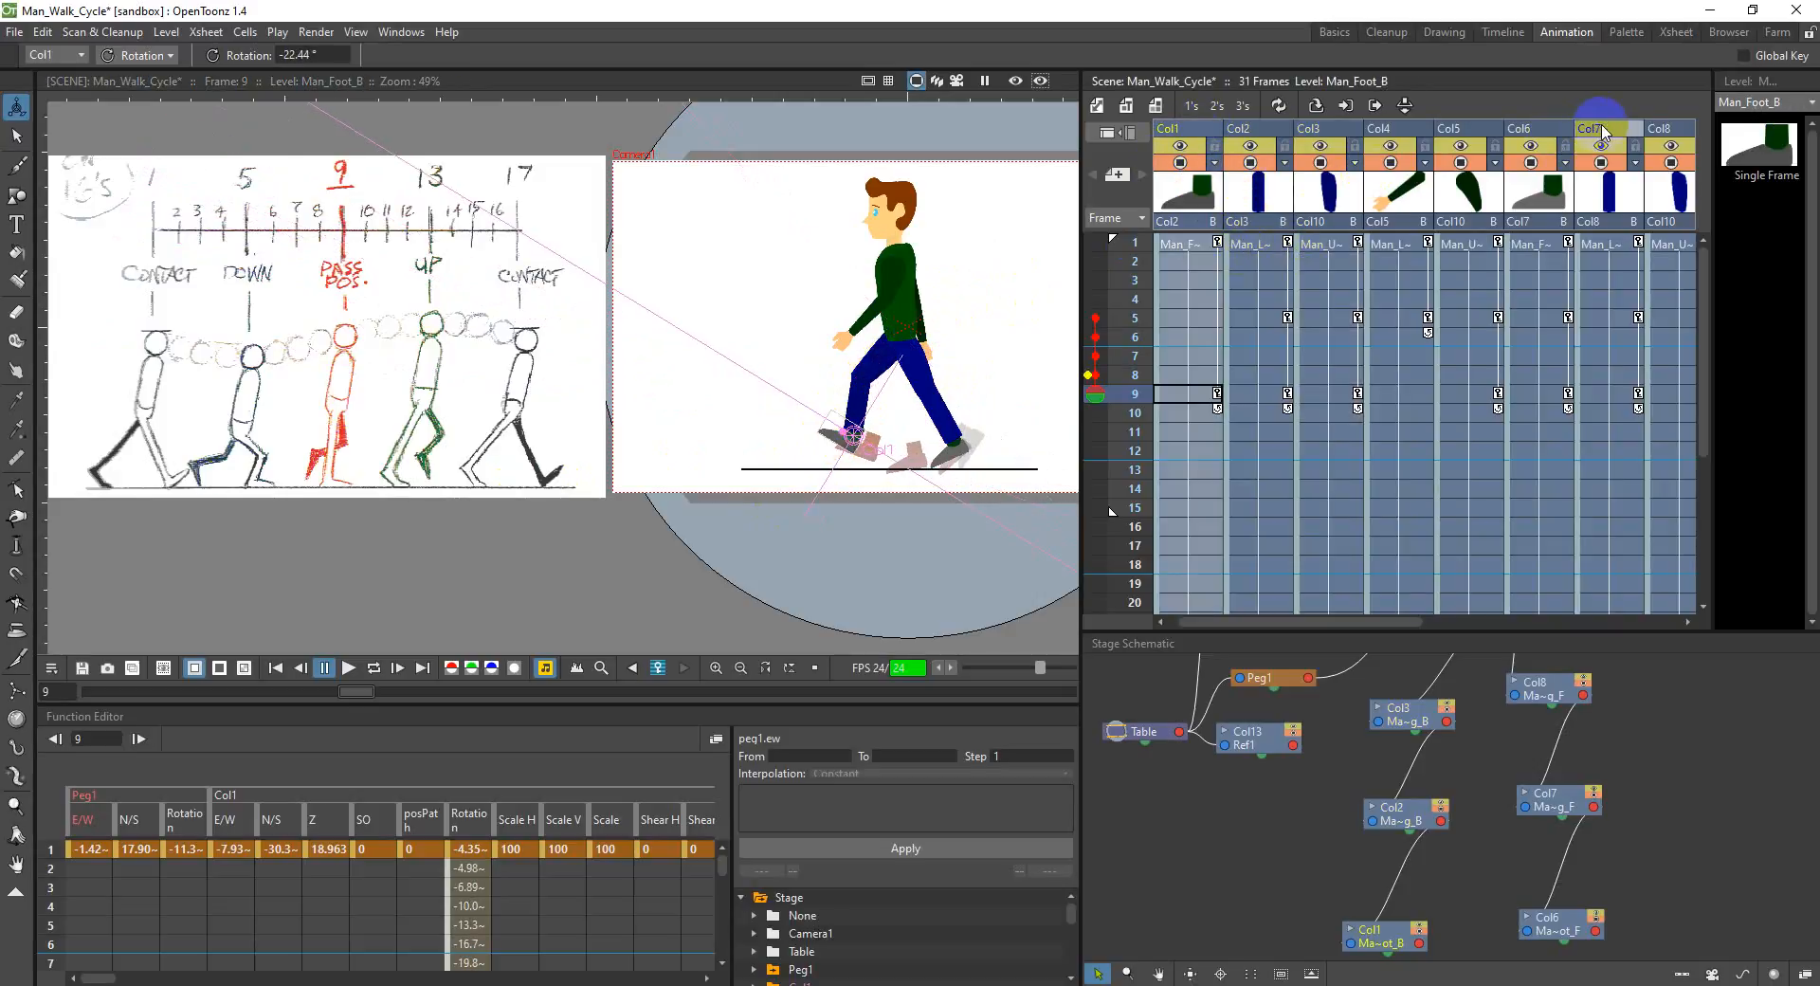
# Step: Rotate the front upper leg in Col8 to about 387.4° and the front lower leg in Col7 to about 17.7° at frame 9
pyautogui.click(1658, 129)
pyautogui.moveTo(937, 375); pyautogui.dragTo(934, 376)
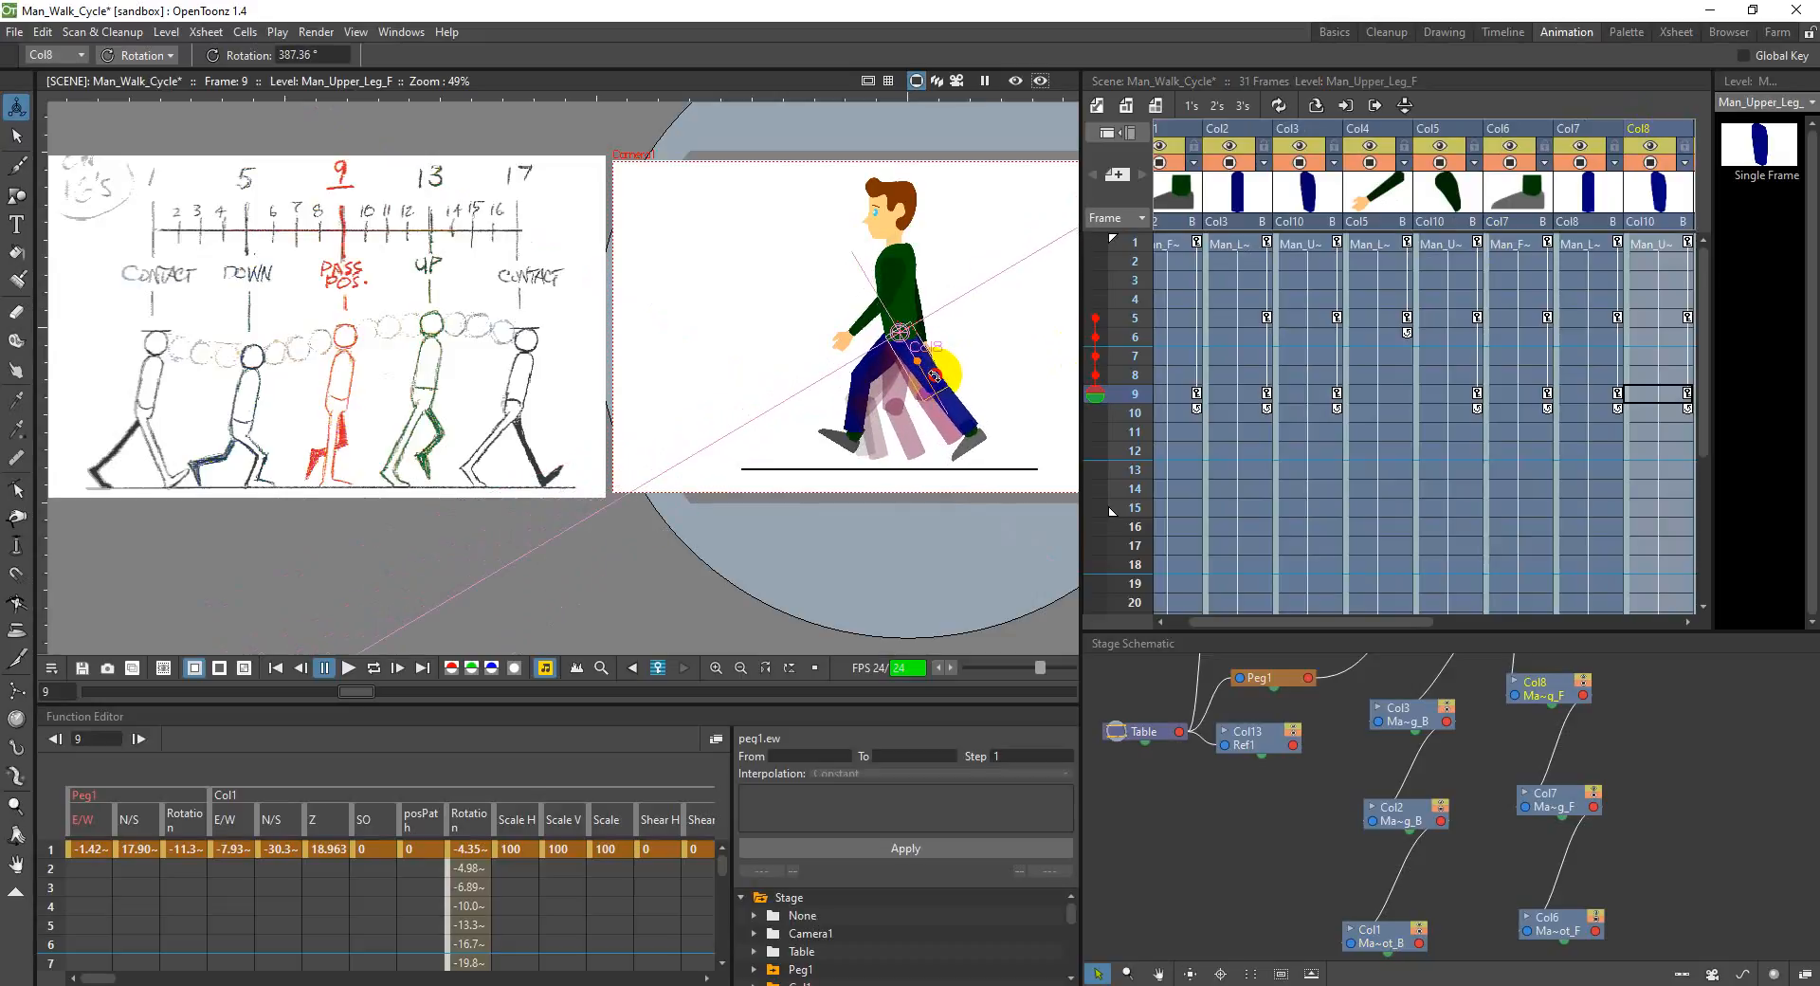
pyautogui.click(1592, 139)
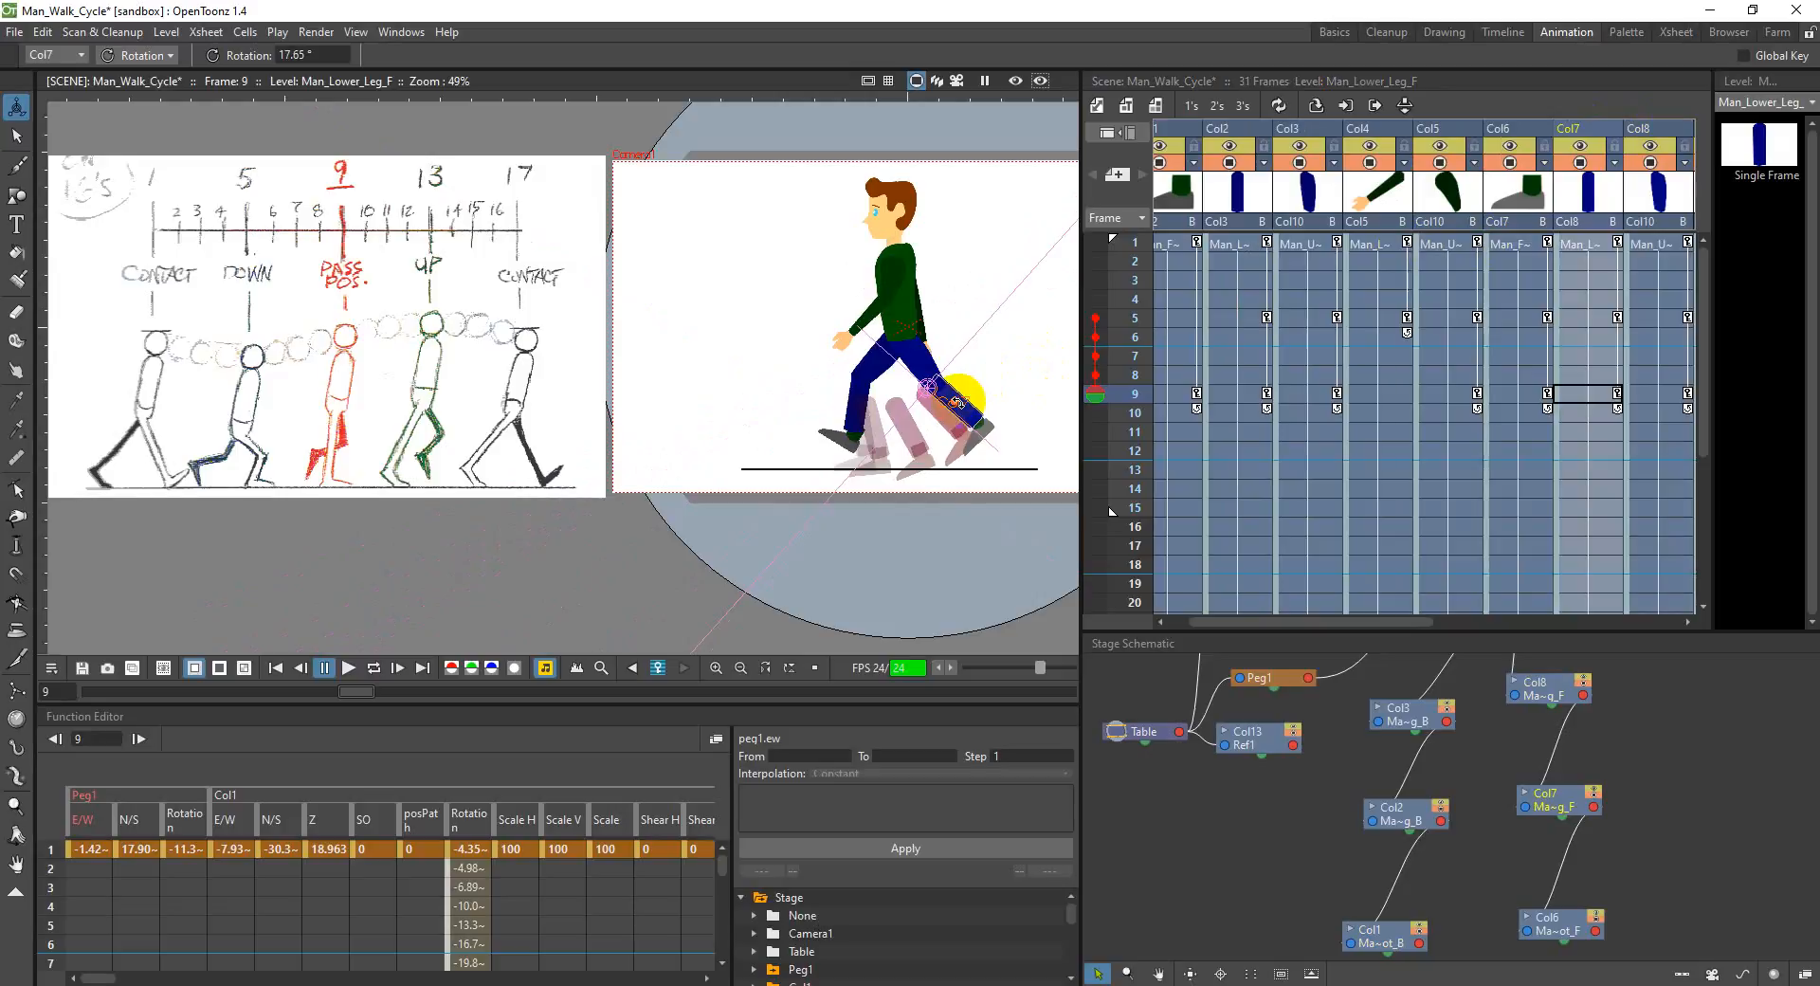
# Step: Undo the recent limb rotations and torso height changes at frame 9 back to the upright passing pose
pyautogui.moveTo(1380, 623); pyautogui.dragTo(1466, 622)
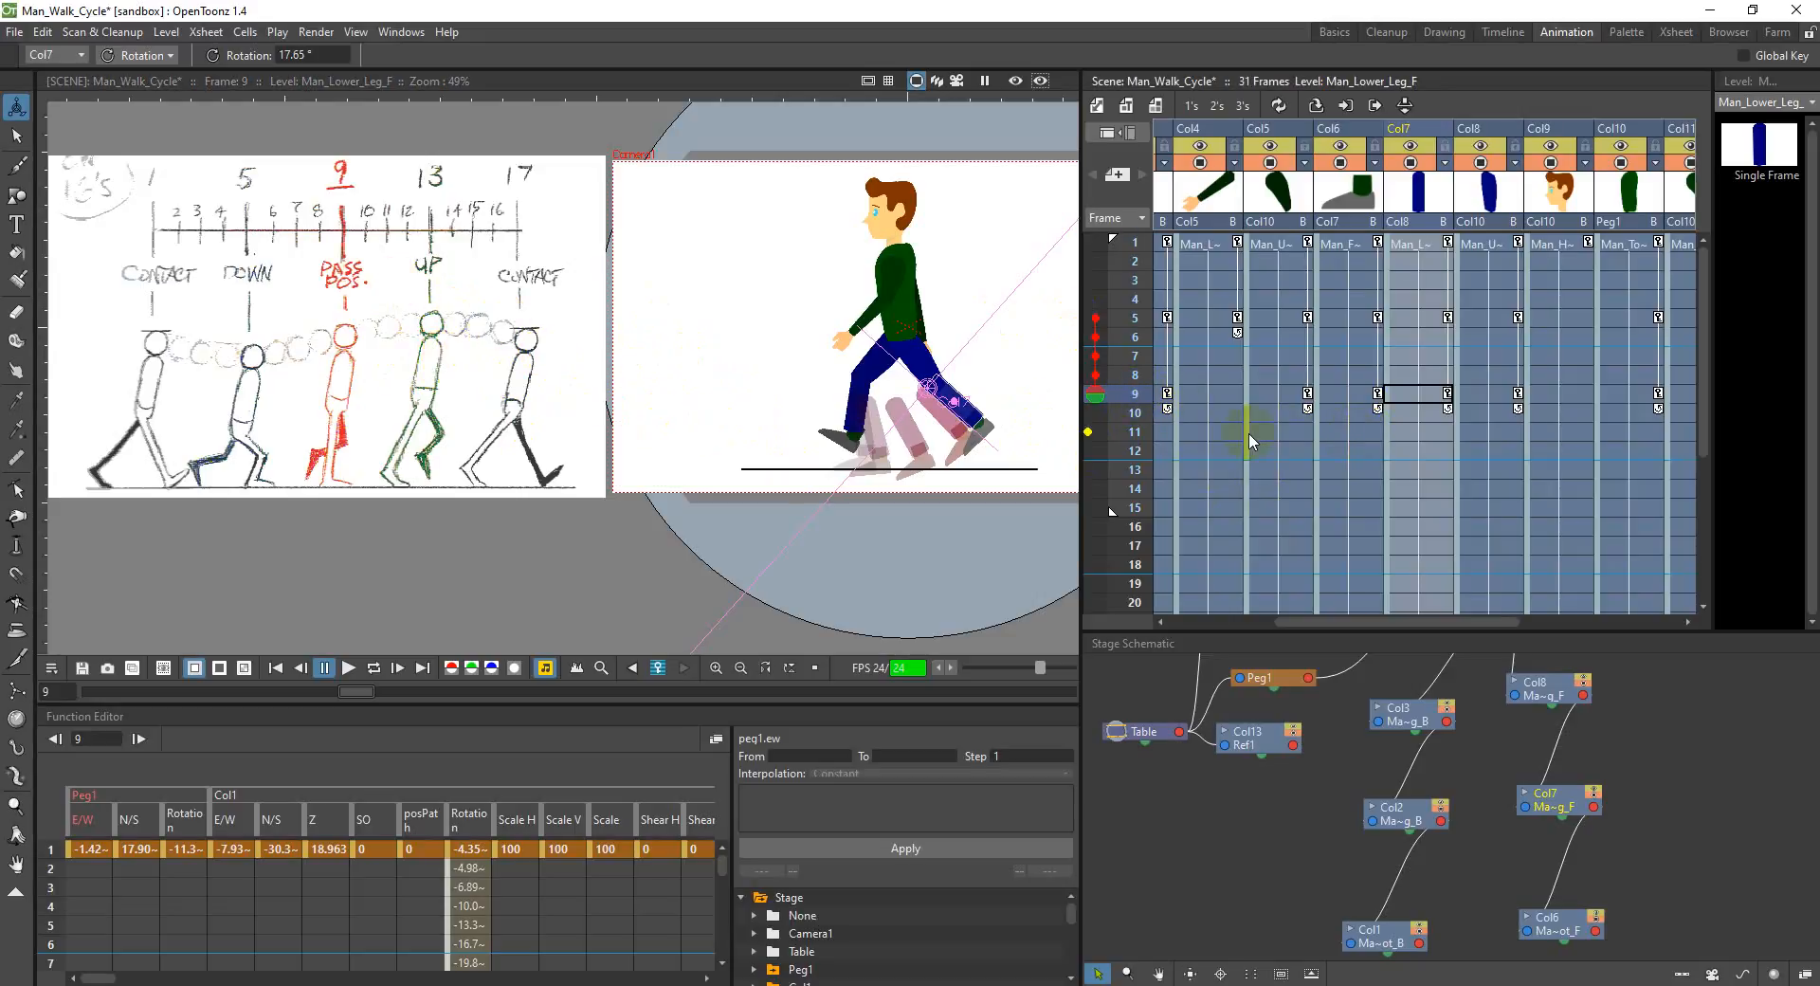
pyautogui.hotkey('ctrl', 'z')
pyautogui.hotkey('ctrl', 'z')
pyautogui.hotkey('ctrl', 'z')
pyautogui.hotkey('ctrl', 'z')
pyautogui.hotkey('ctrl', 'z')
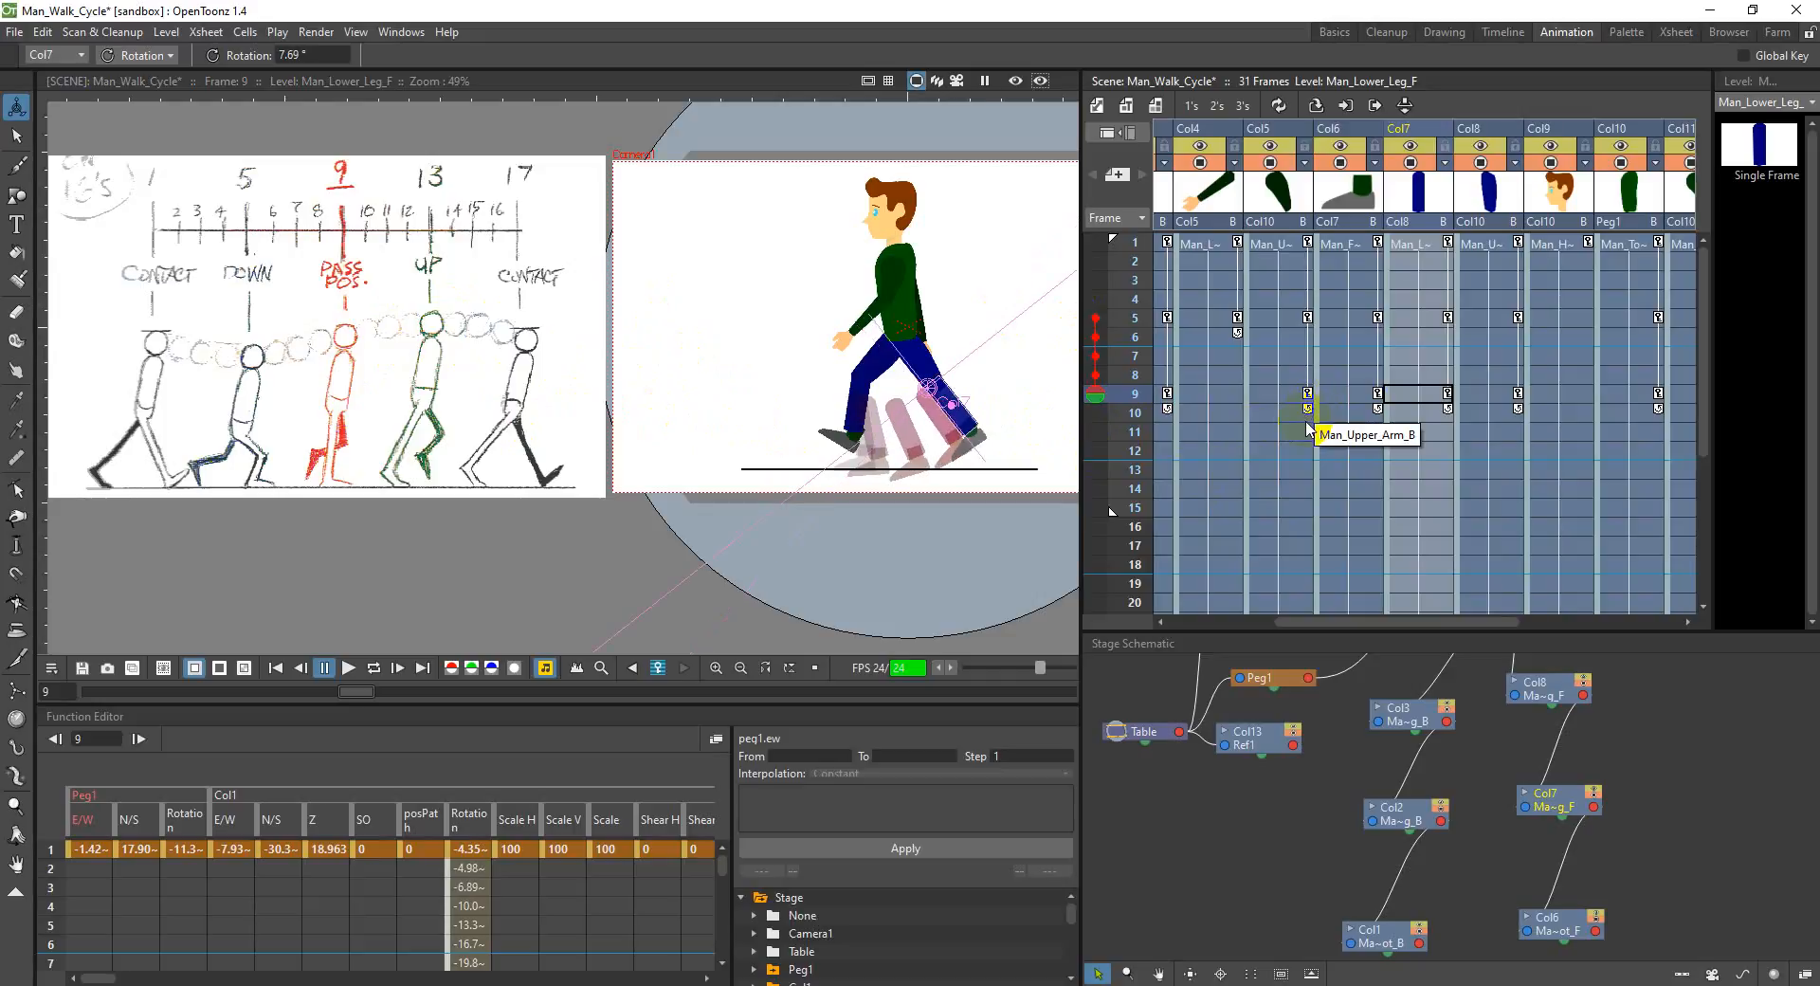
pyautogui.hotkey('ctrl', 'z')
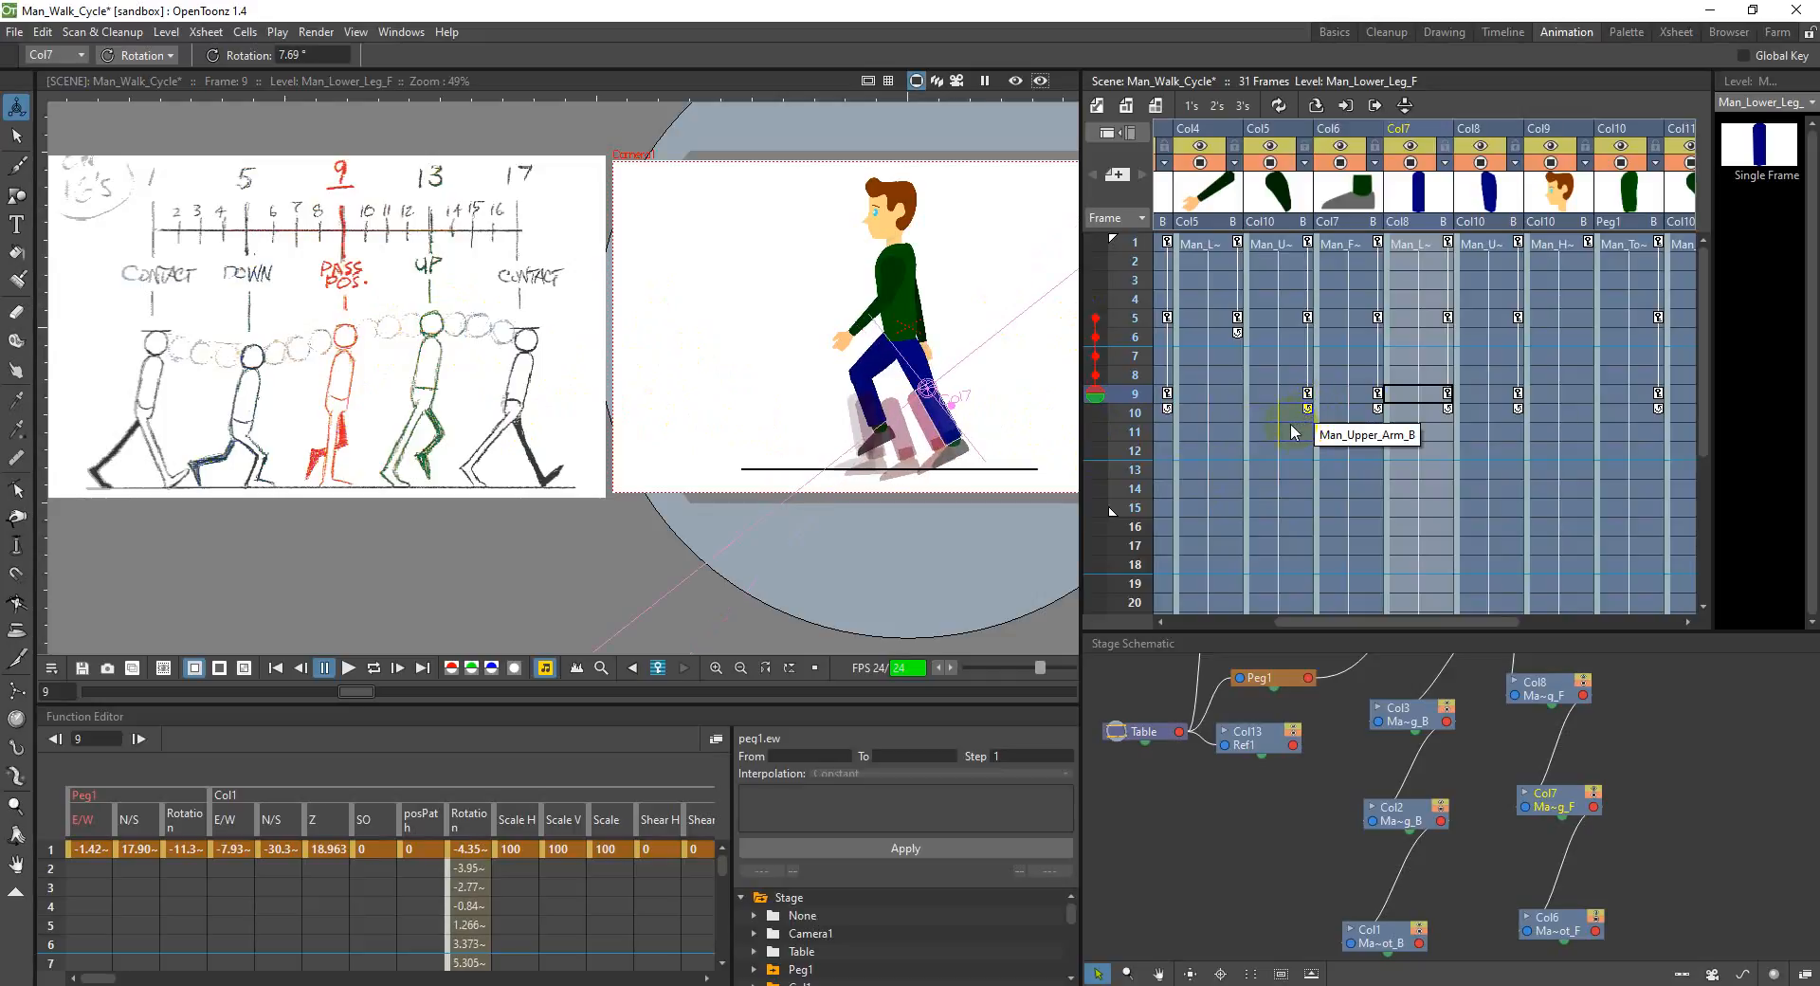
pyautogui.hotkey('ctrl', 'z')
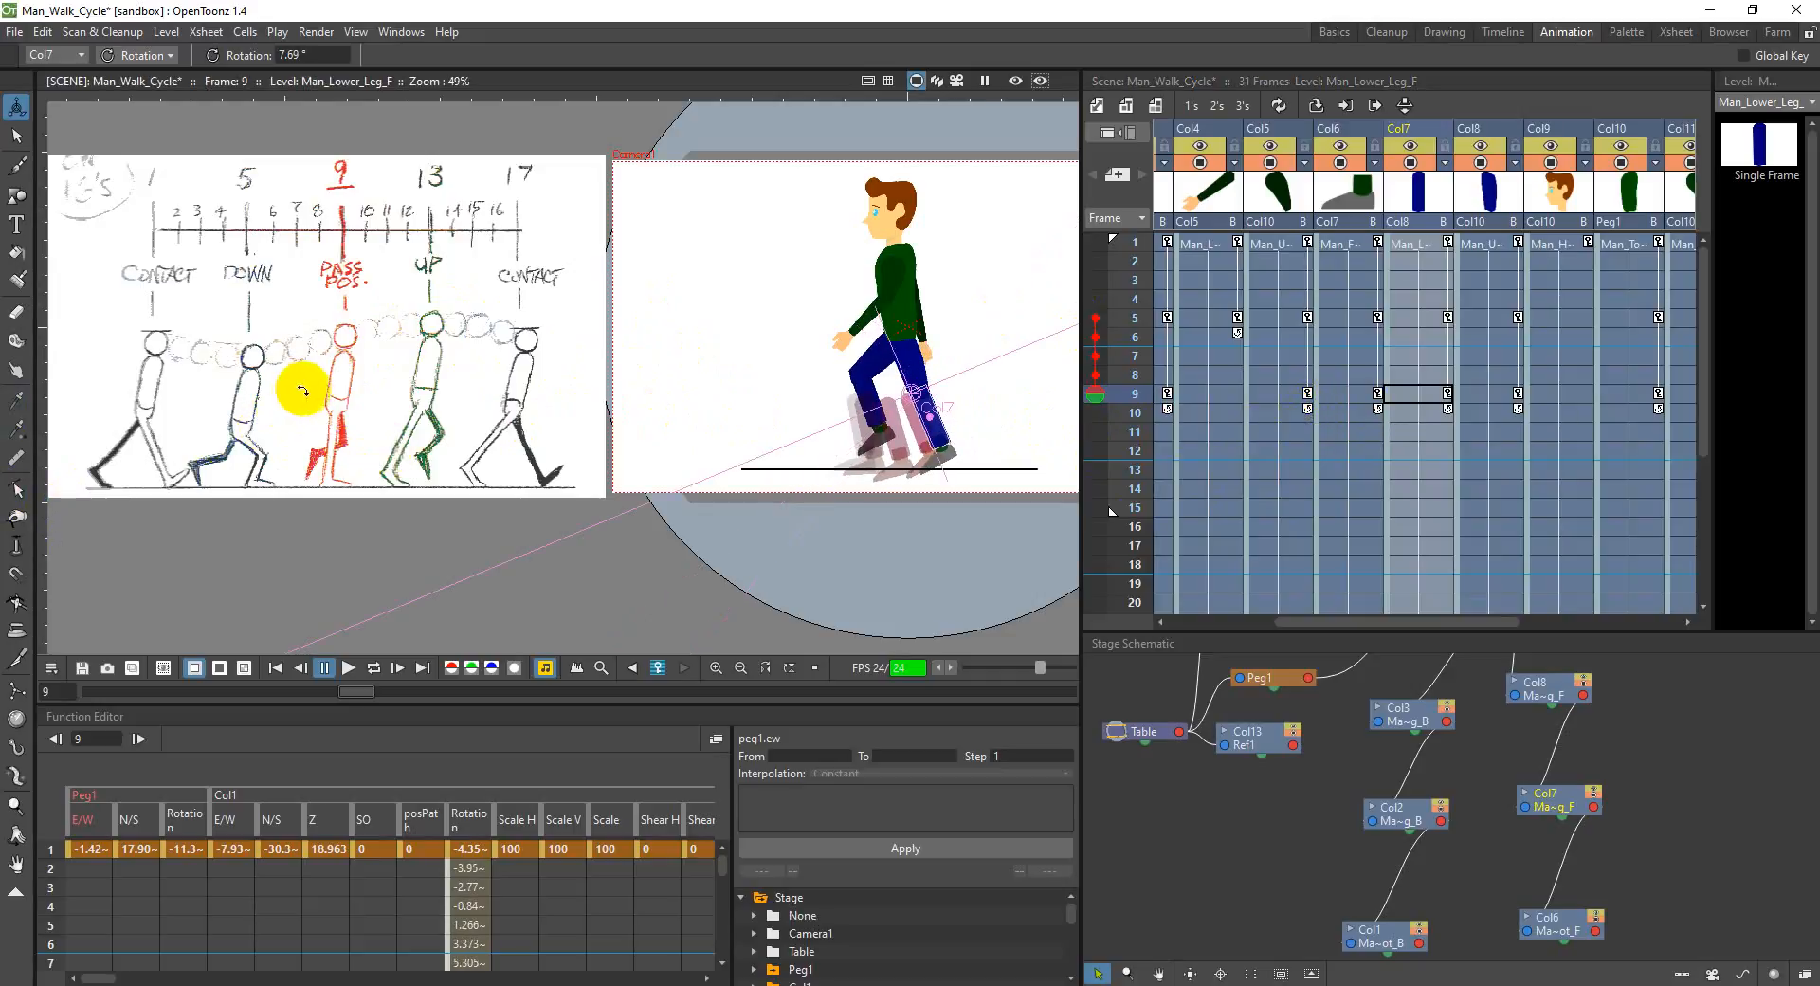
pyautogui.hotkey('ctrl', 'z')
pyautogui.hotkey('ctrl', 'z')
pyautogui.hotkey('ctrl', 'z')
pyautogui.hotkey('ctrl', 'z')
pyautogui.hotkey('ctrl', 'z')
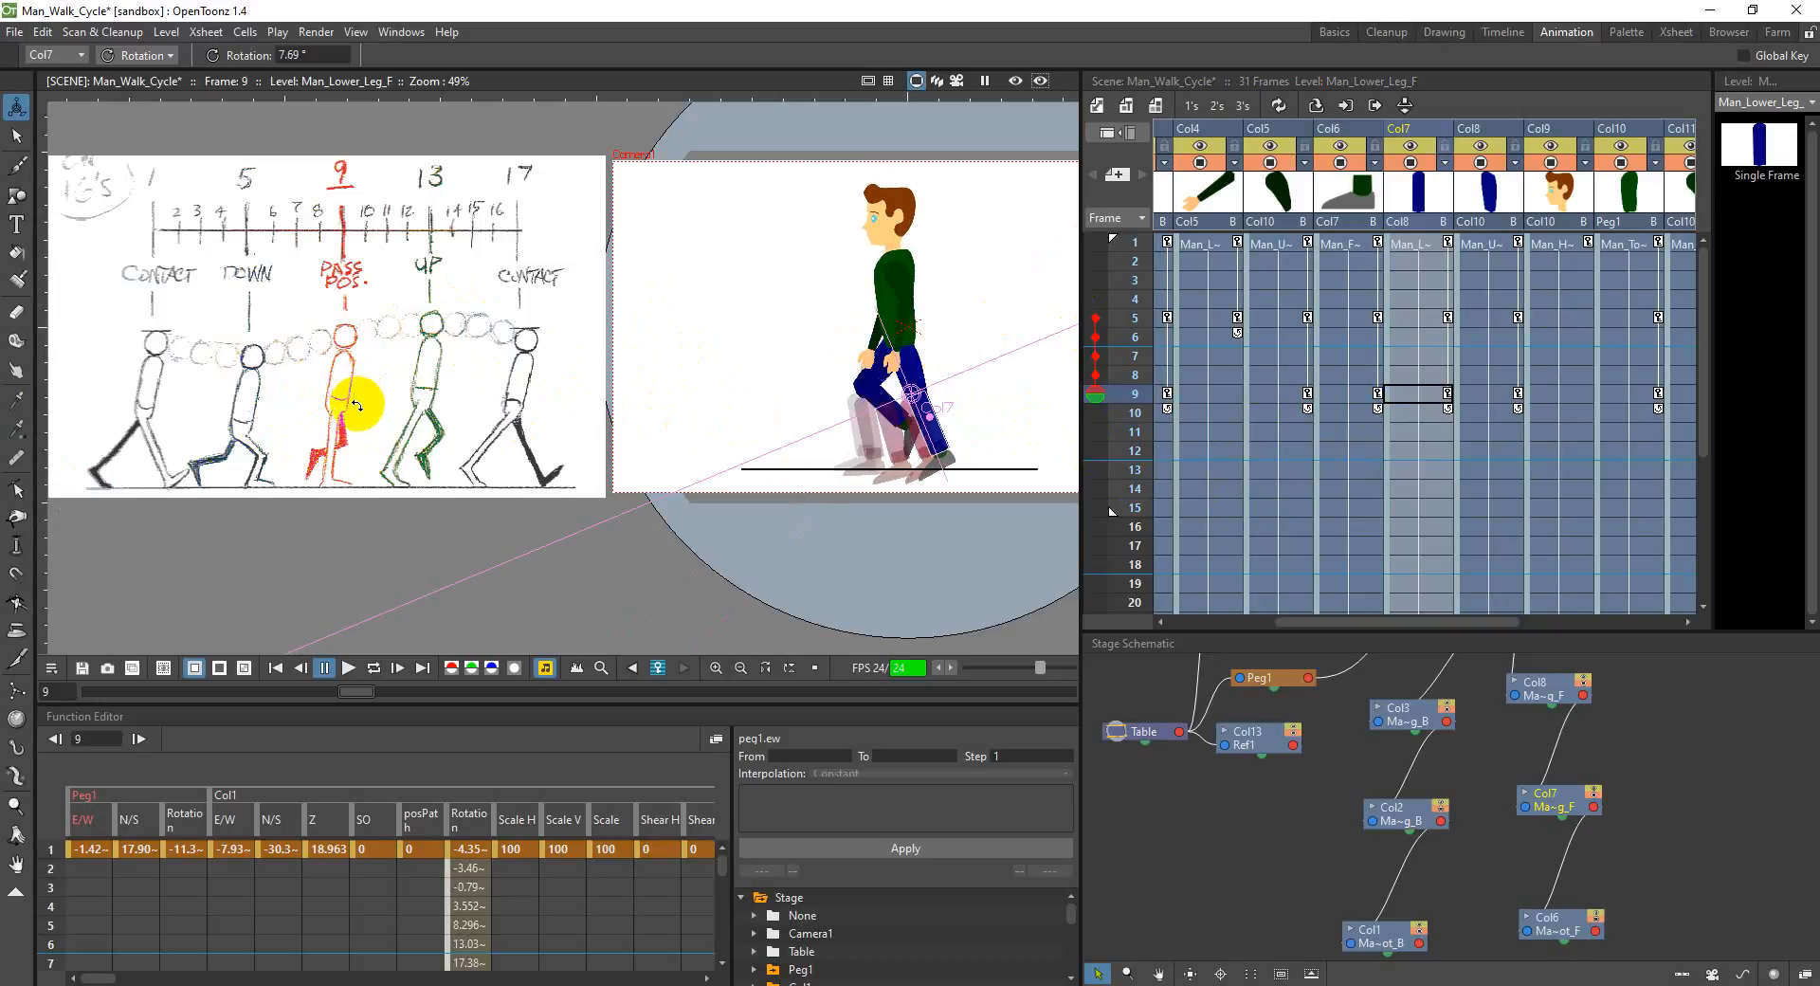
pyautogui.hotkey('ctrl', 'z')
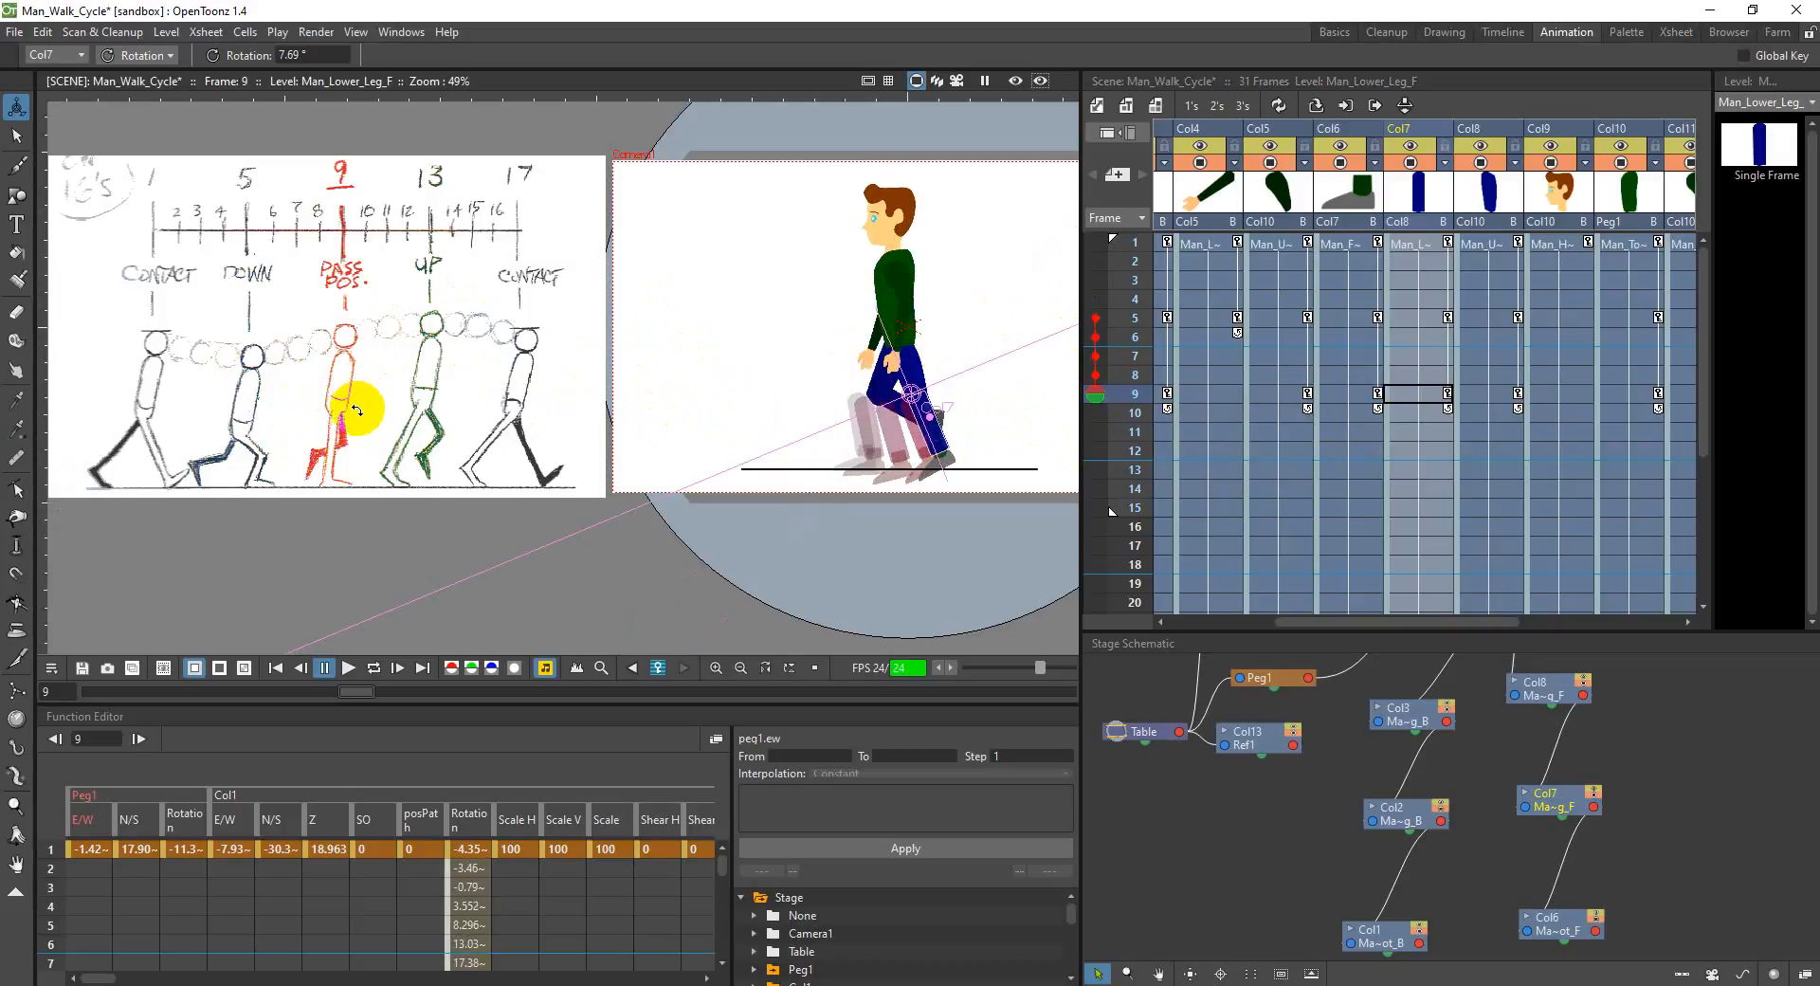
pyautogui.hotkey('ctrl', 'z')
pyautogui.hotkey('ctrl', 'z')
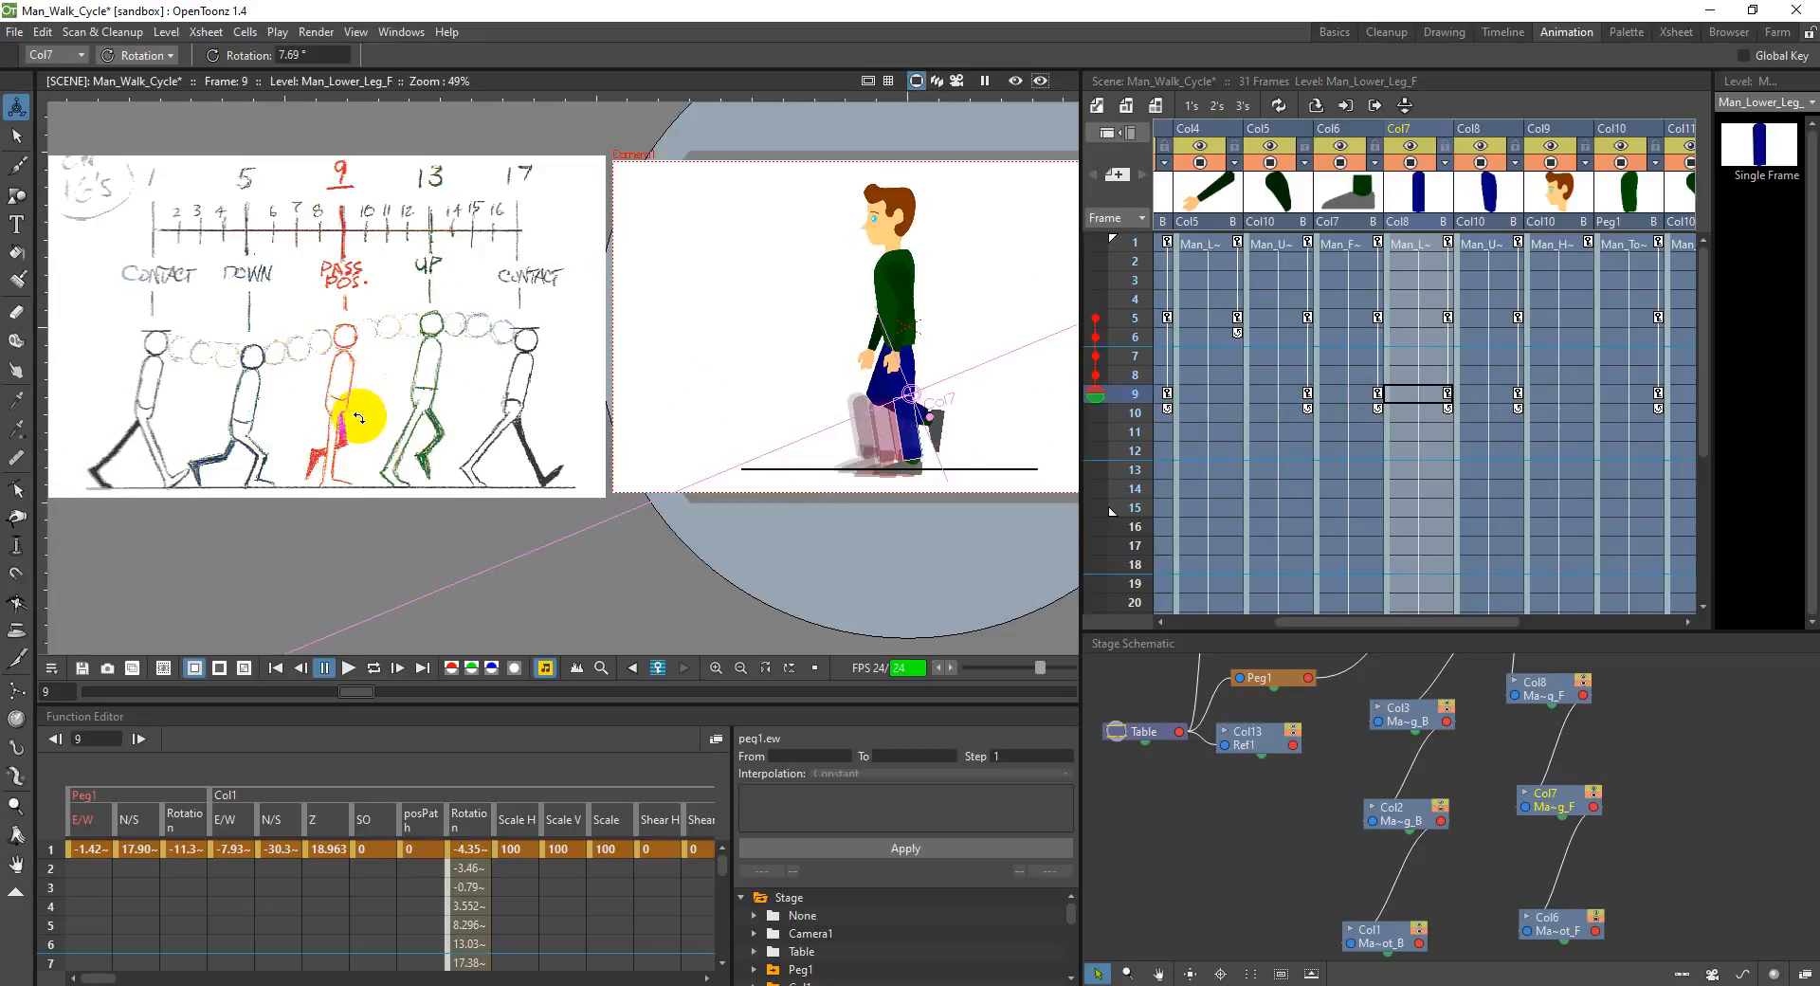
pyautogui.hotkey('ctrl', 'z')
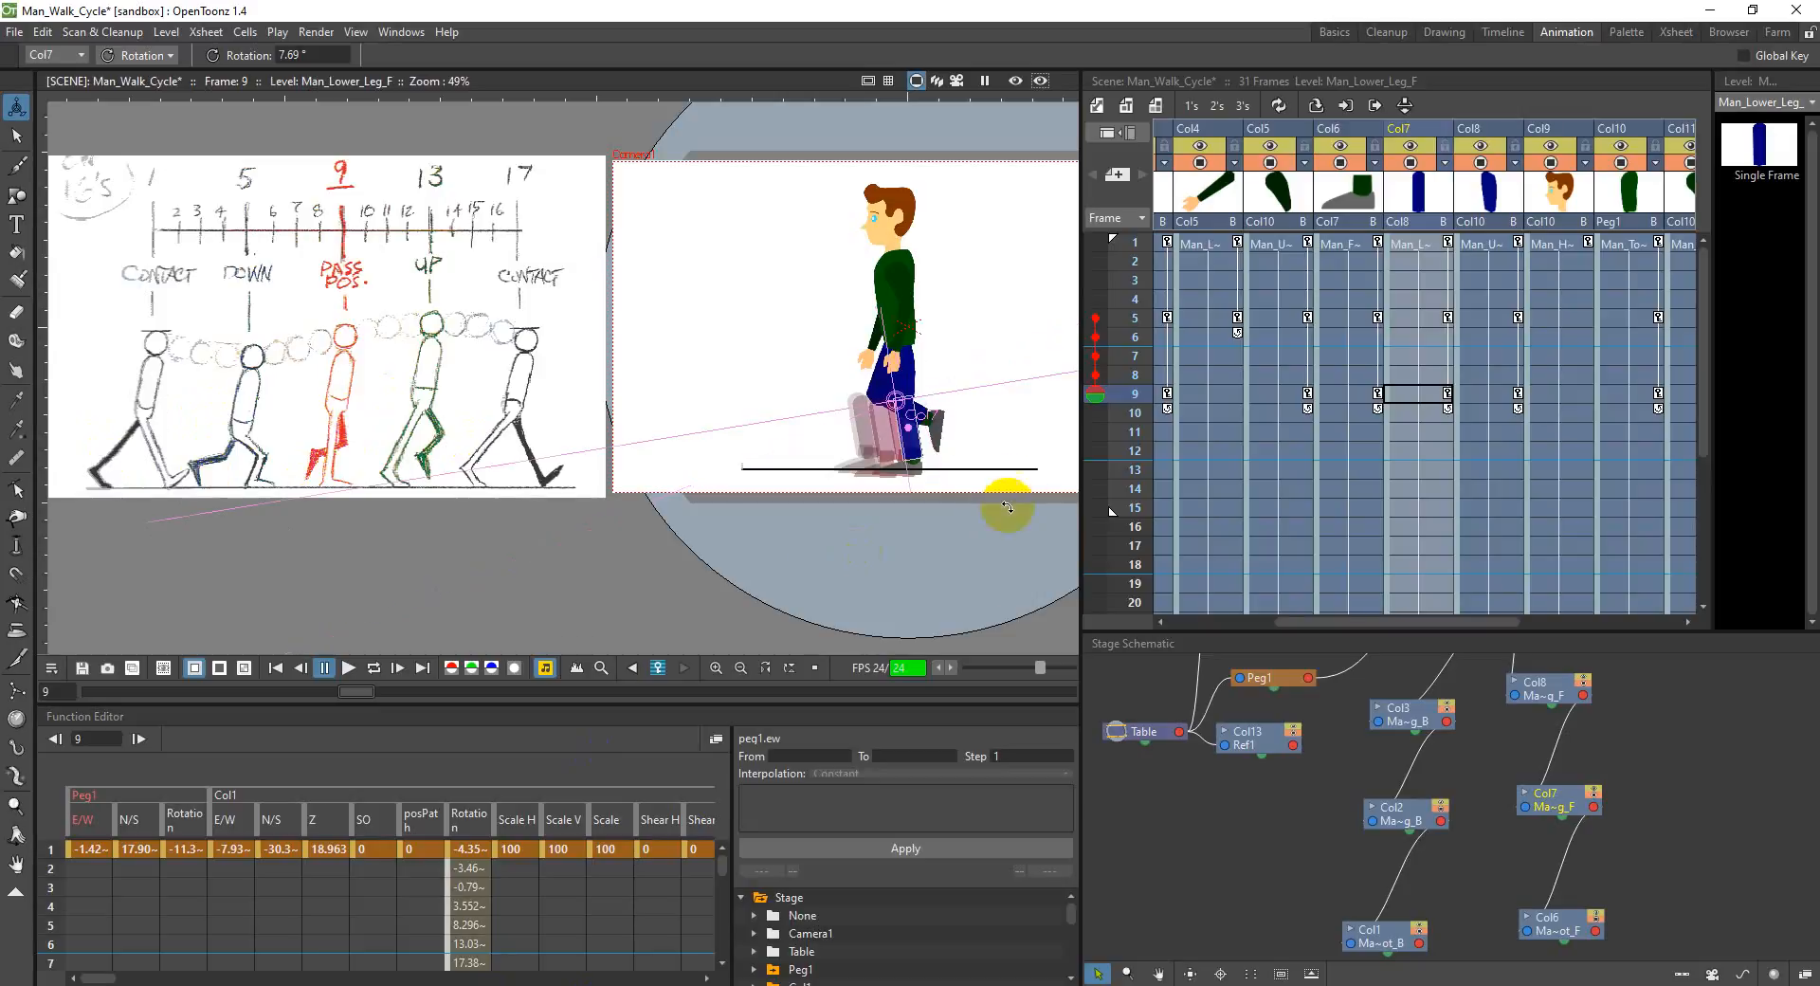
# Step: Set the N/S position of the torso in Col10 to 5 mm at frame 9
pyautogui.click(1643, 402)
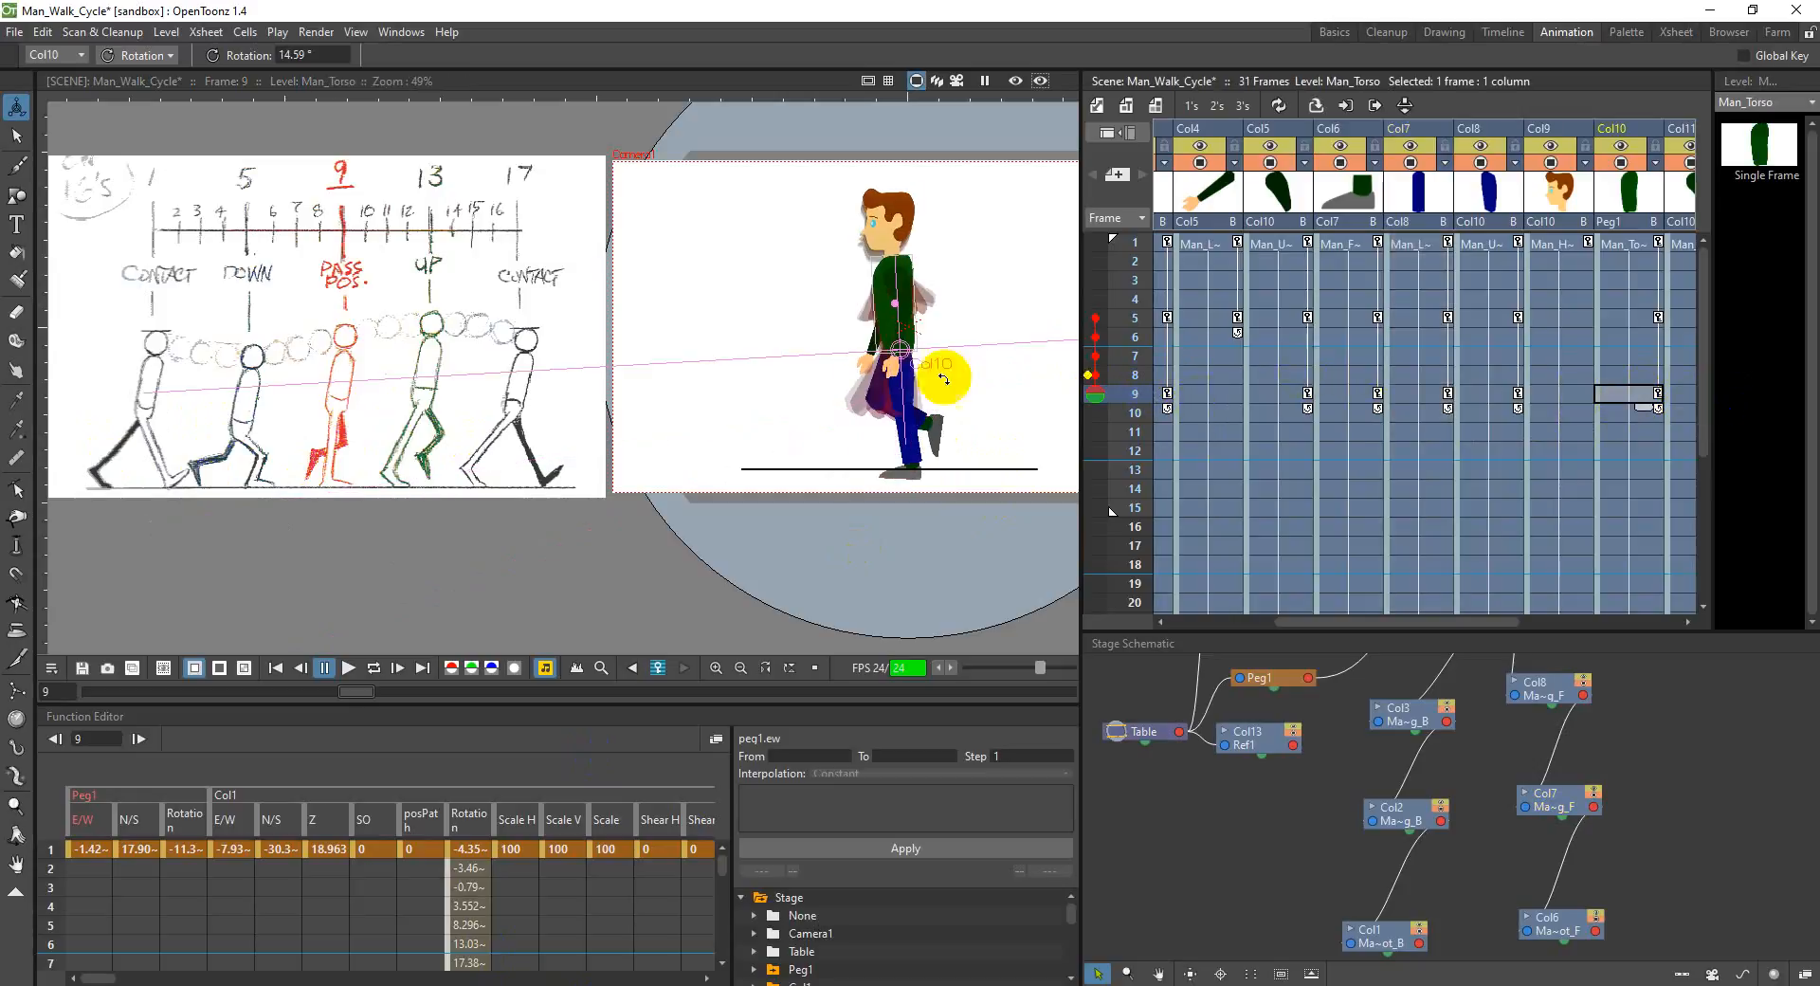
pyautogui.click(172, 61)
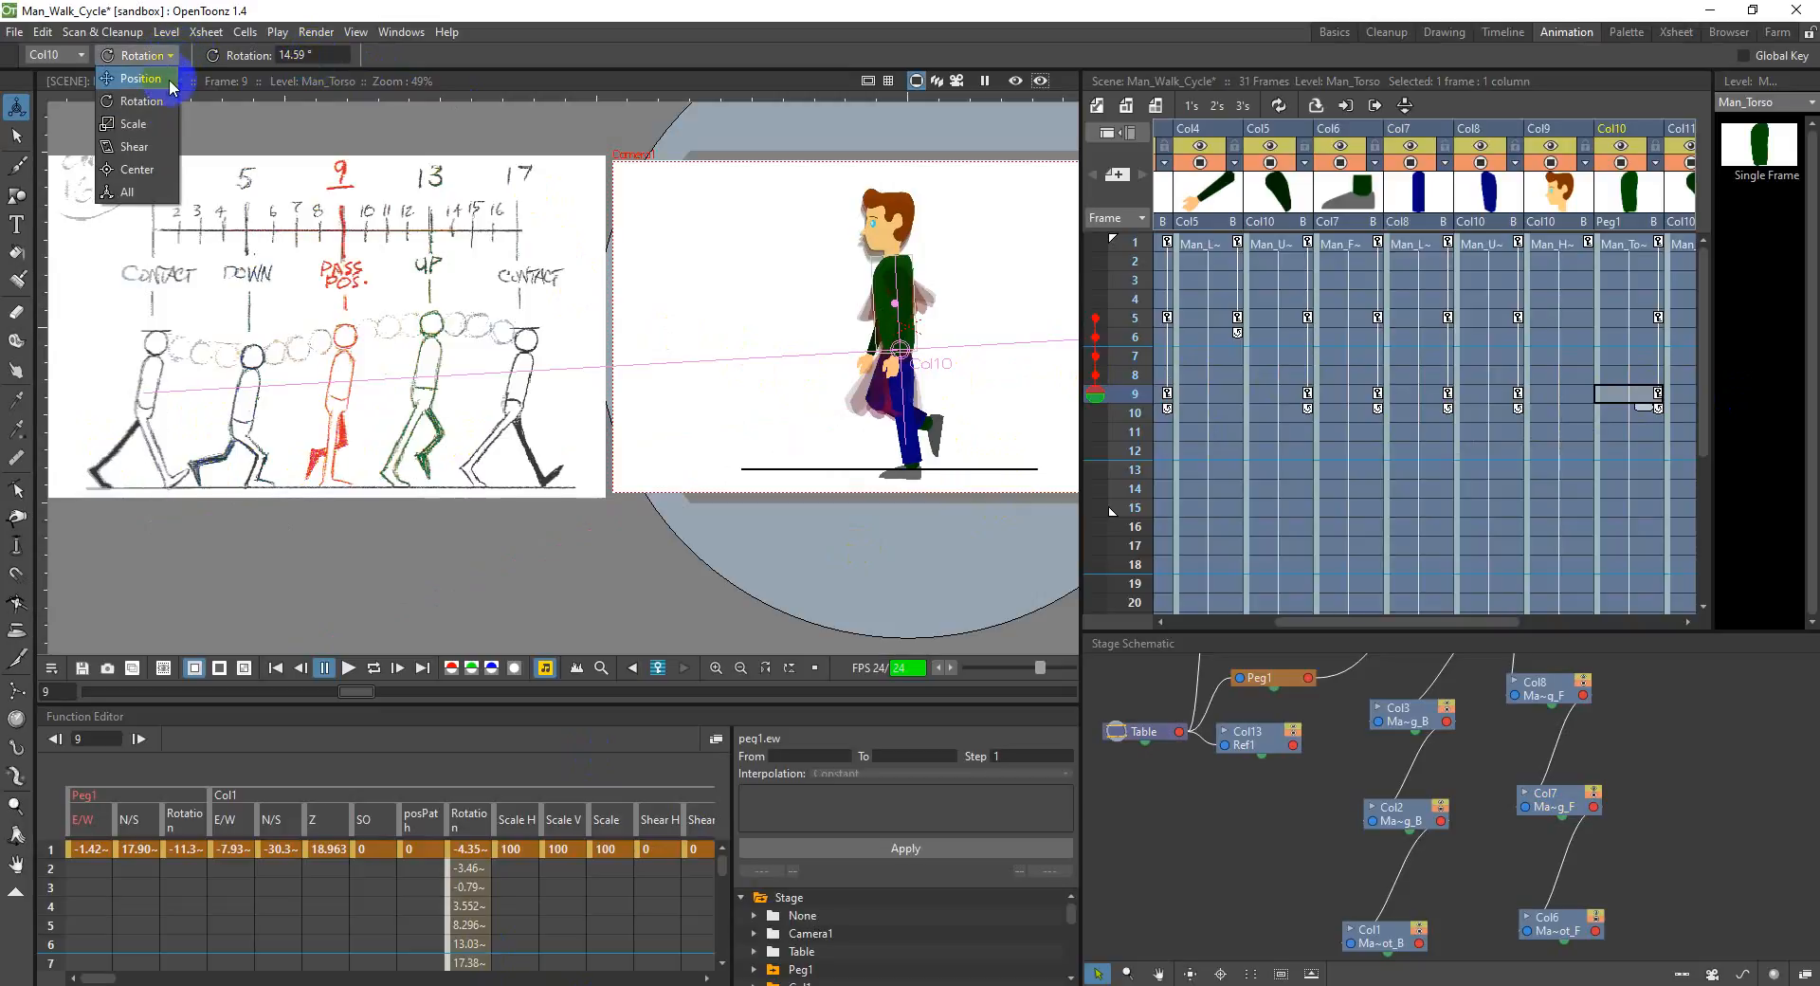
pyautogui.click(133, 74)
pyautogui.click(400, 57)
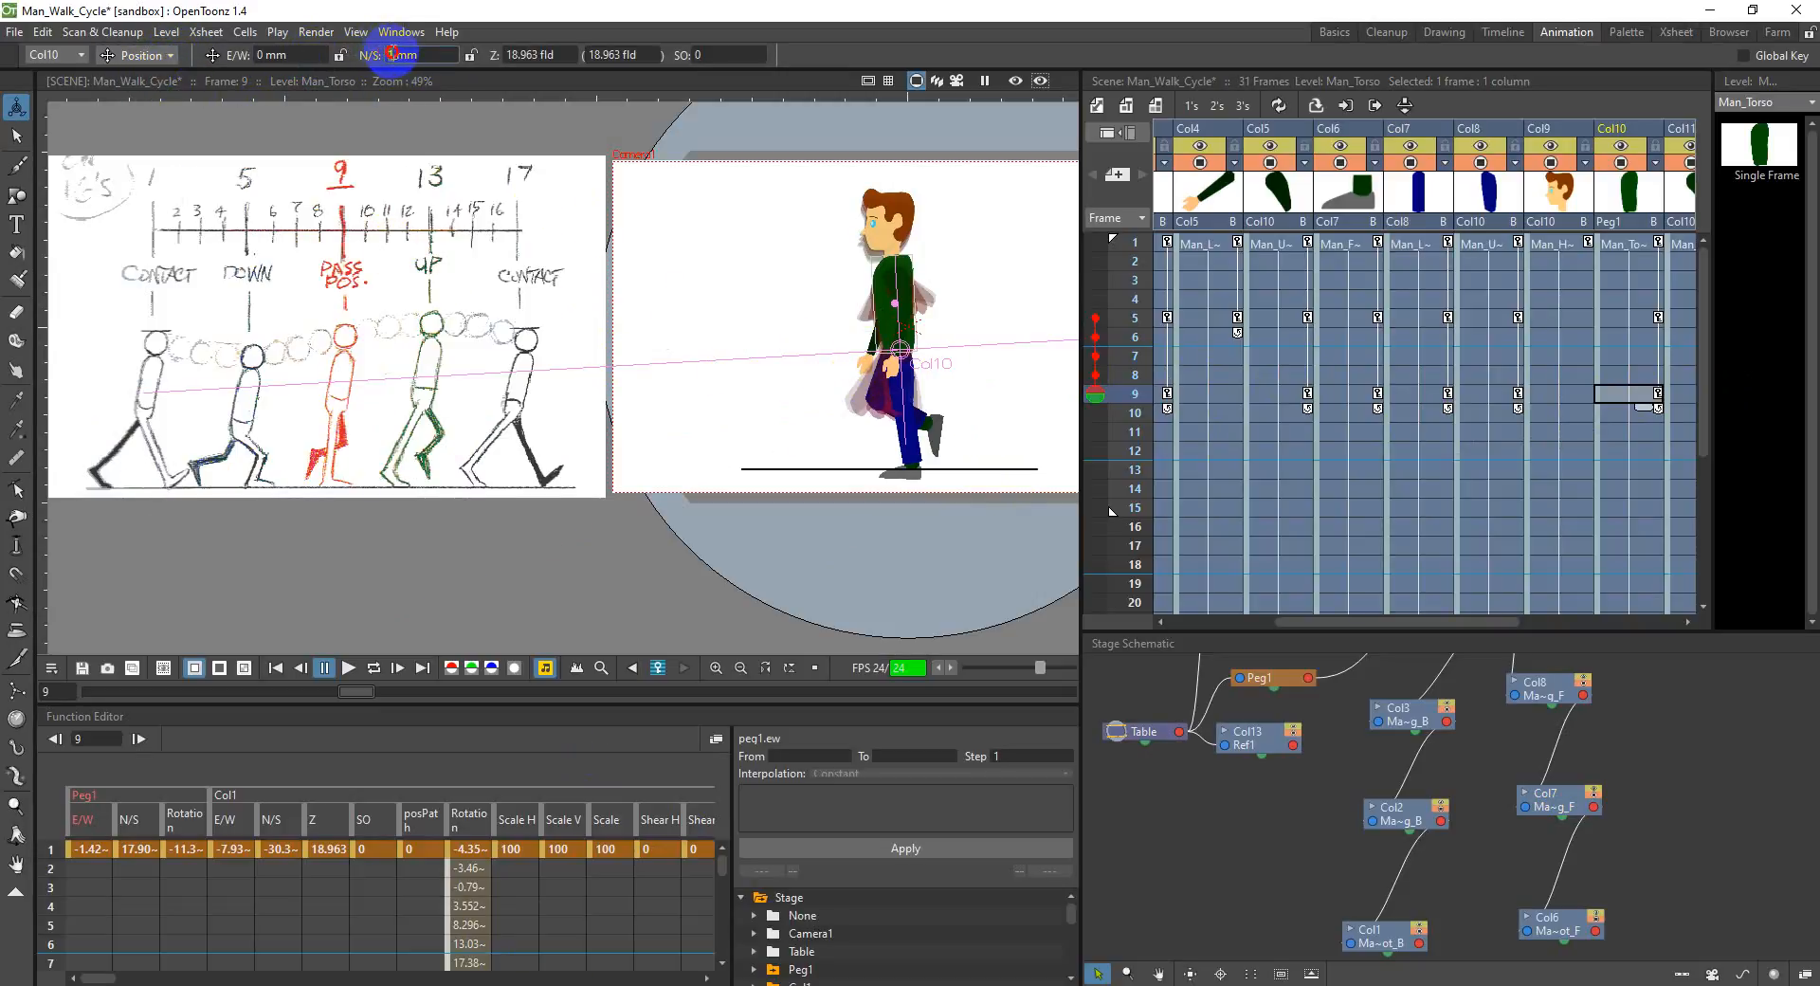
pyautogui.press('Return')
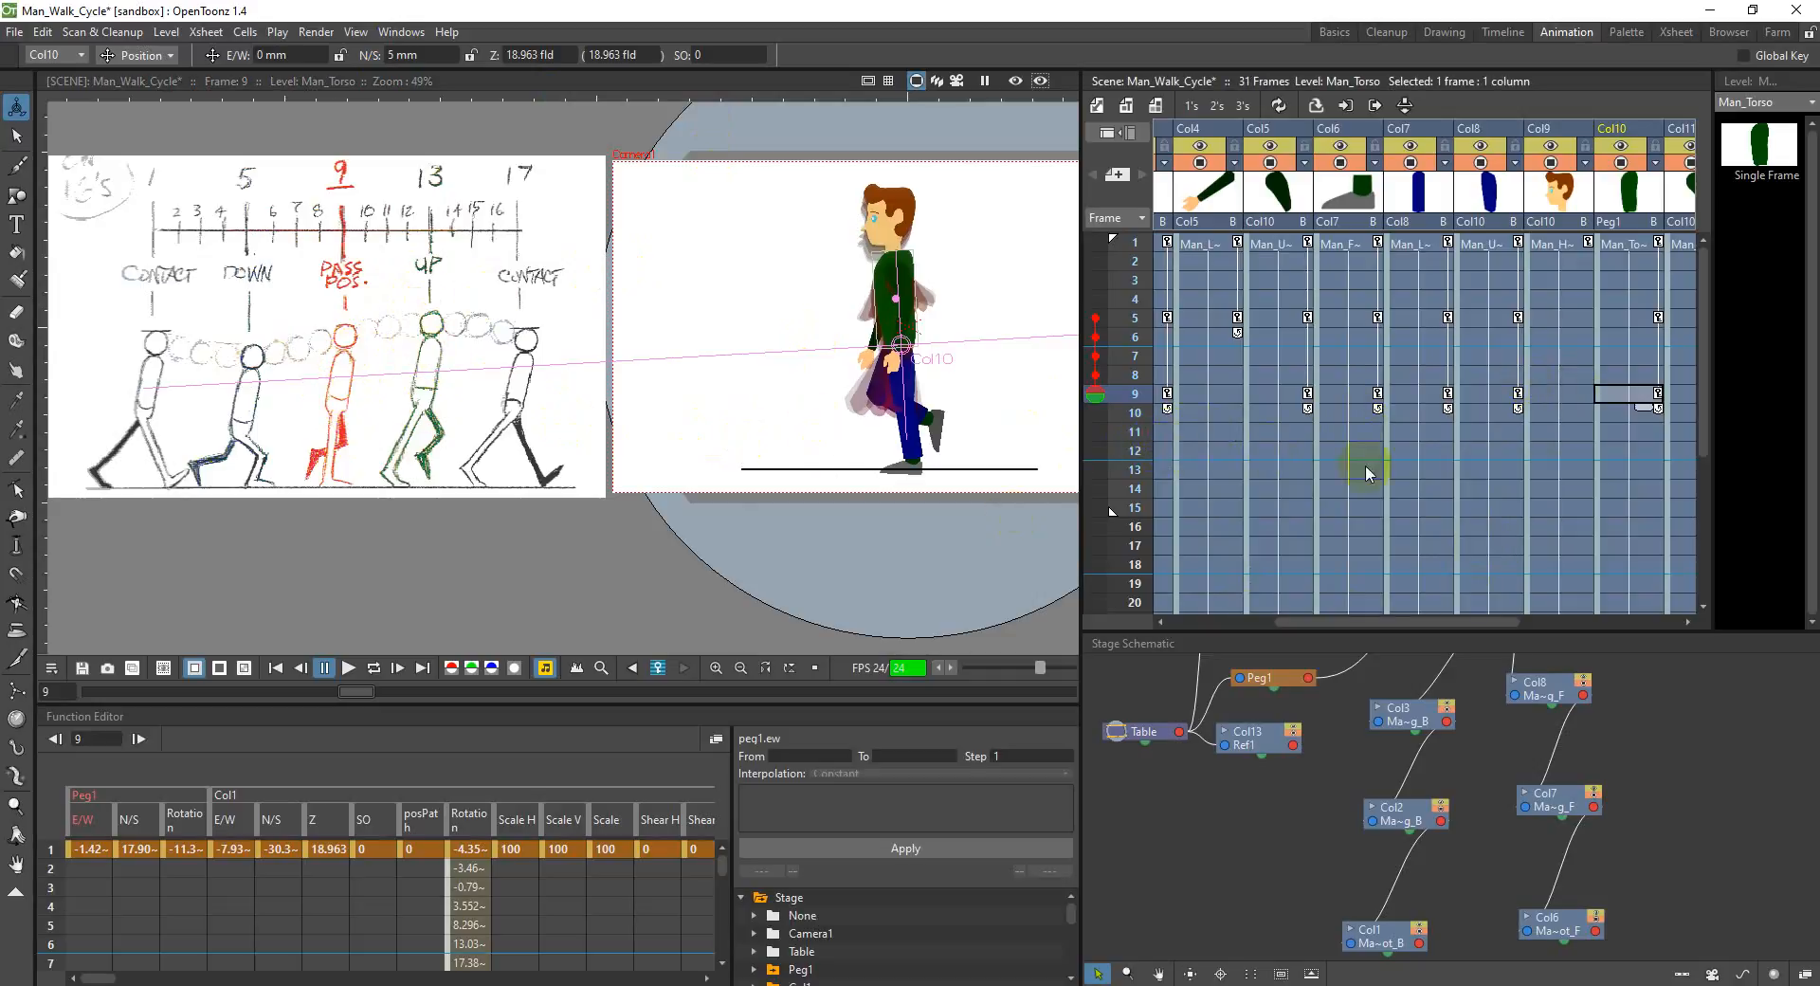
# Step: Set the N/S position of the torso in Col10 to 10 mm at frame 13
pyautogui.click(1630, 469)
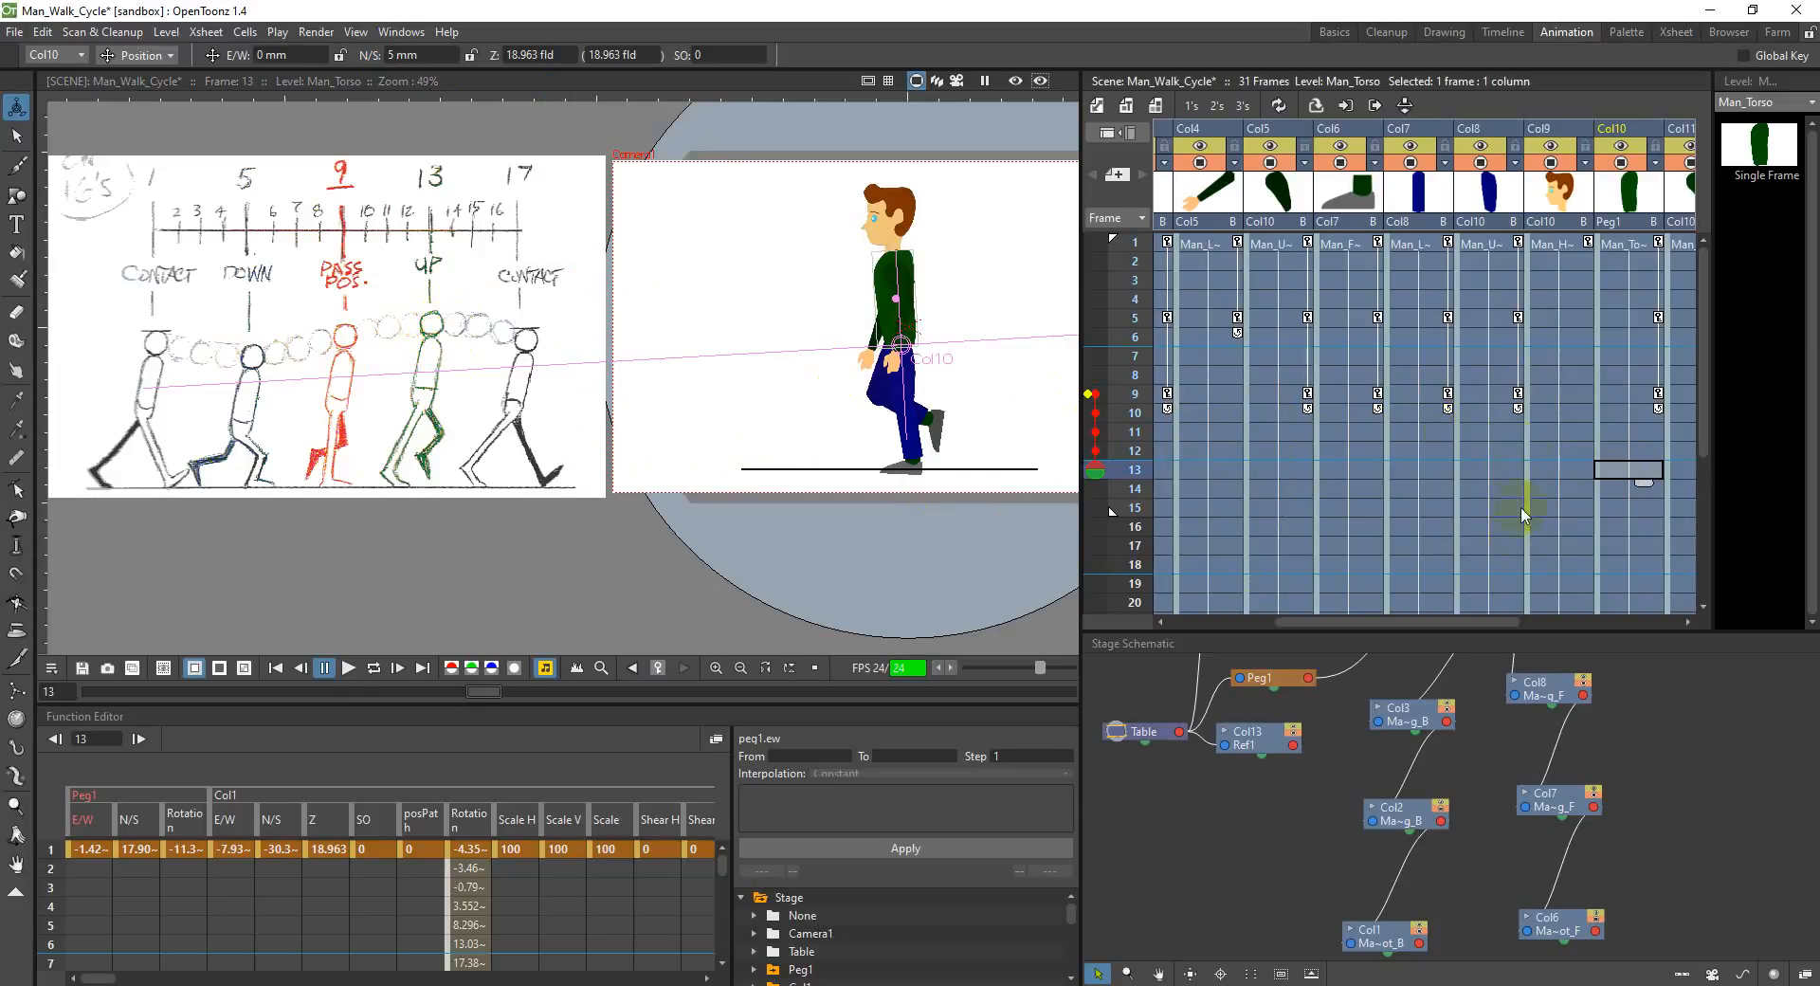
pyautogui.click(408, 55)
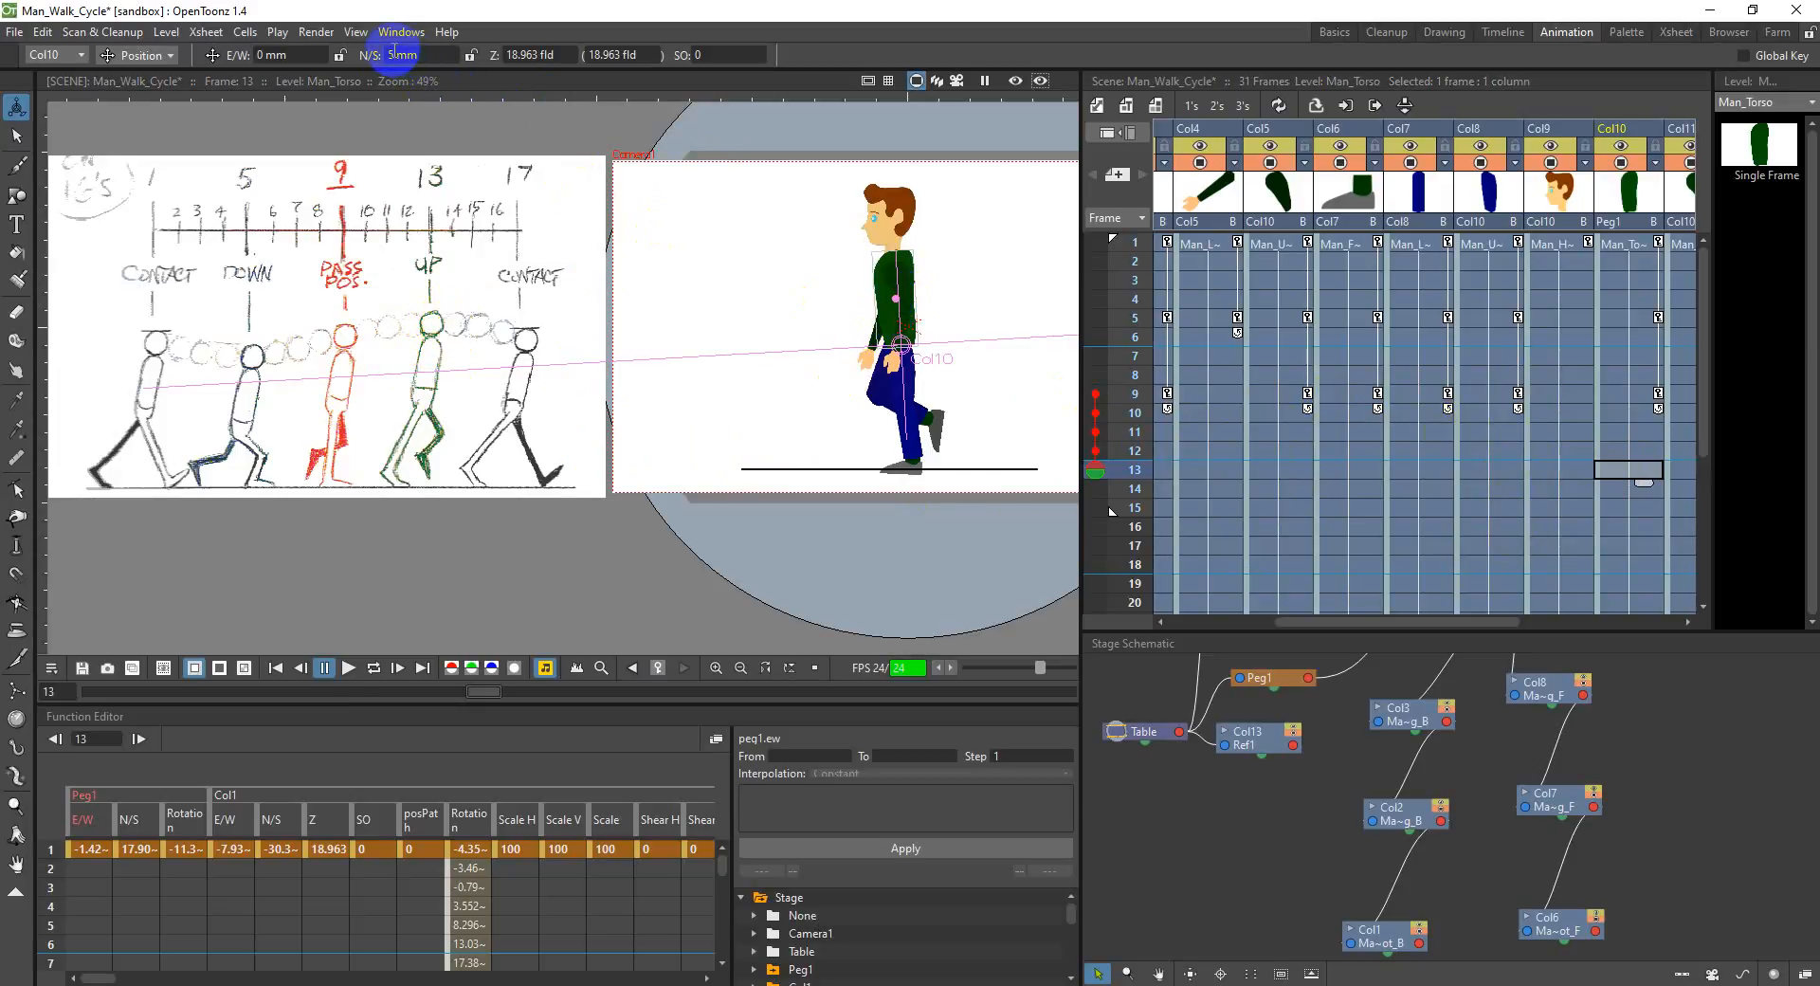
pyautogui.click(387, 57)
pyautogui.press('Return')
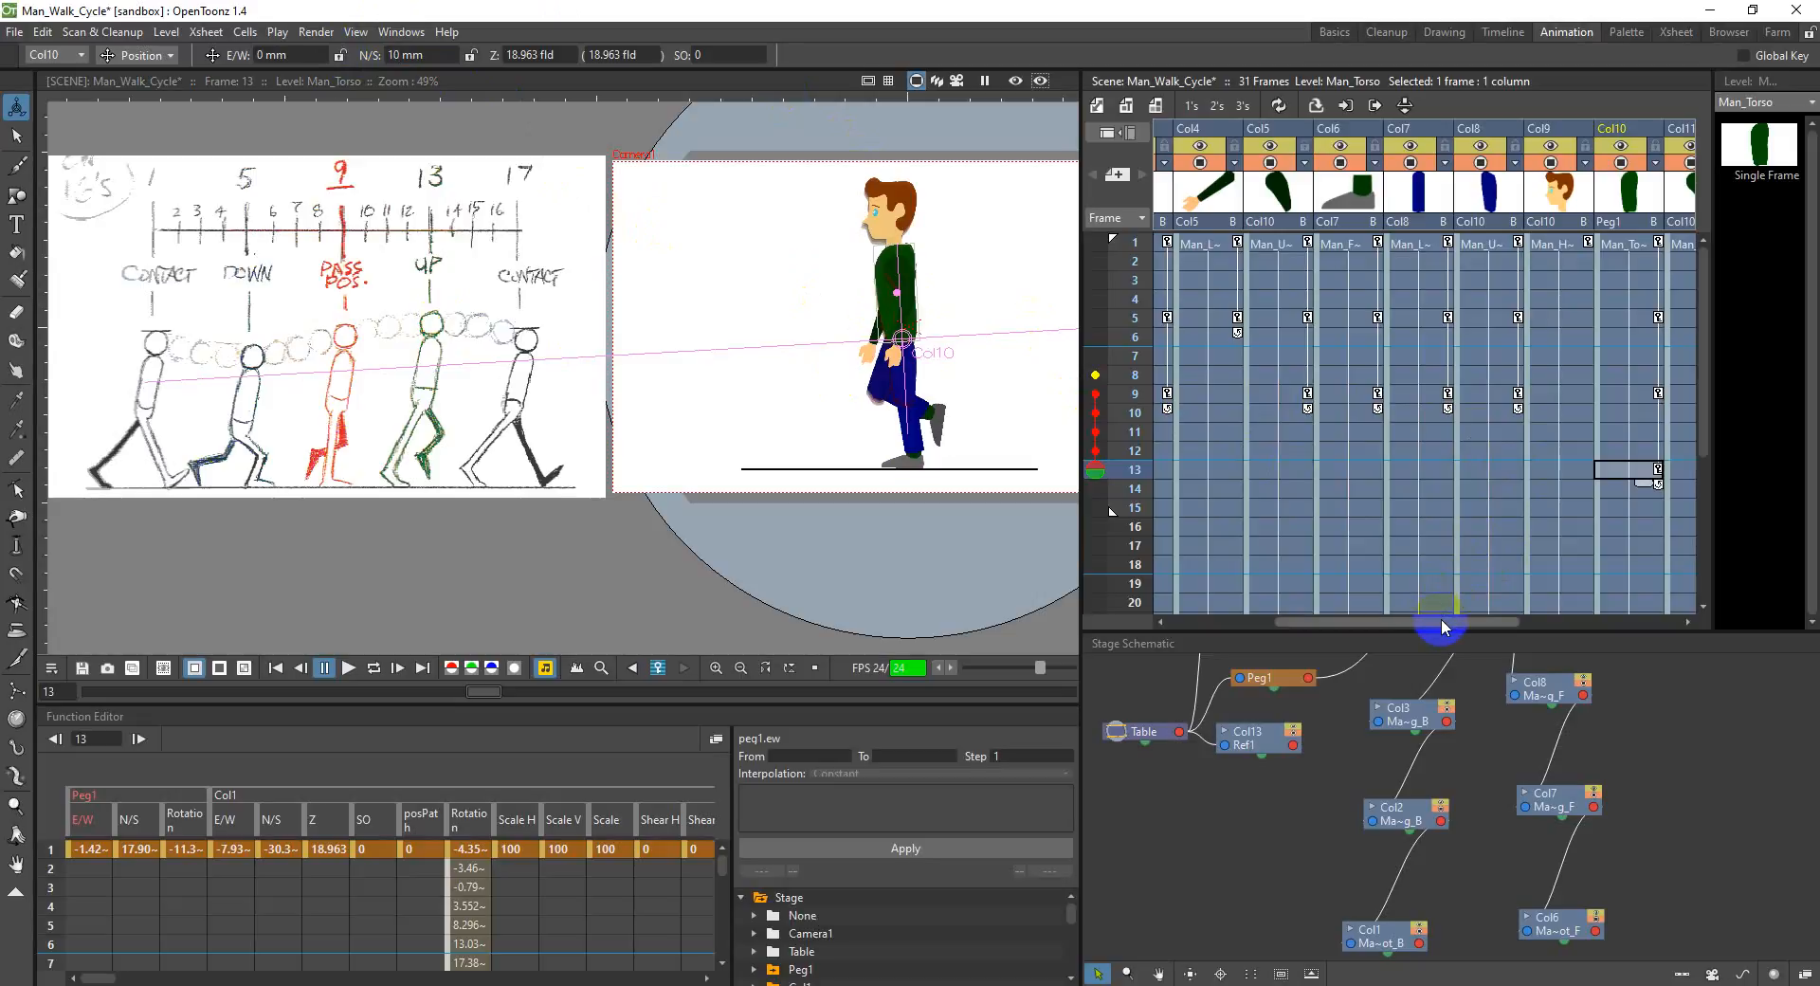
# Step: Rotate the front upper arm in Col11 to about -28.4° and the back upper arm in Col5 to about 0.6° at frame 13
pyautogui.moveTo(1441, 625); pyautogui.dragTo(1476, 621)
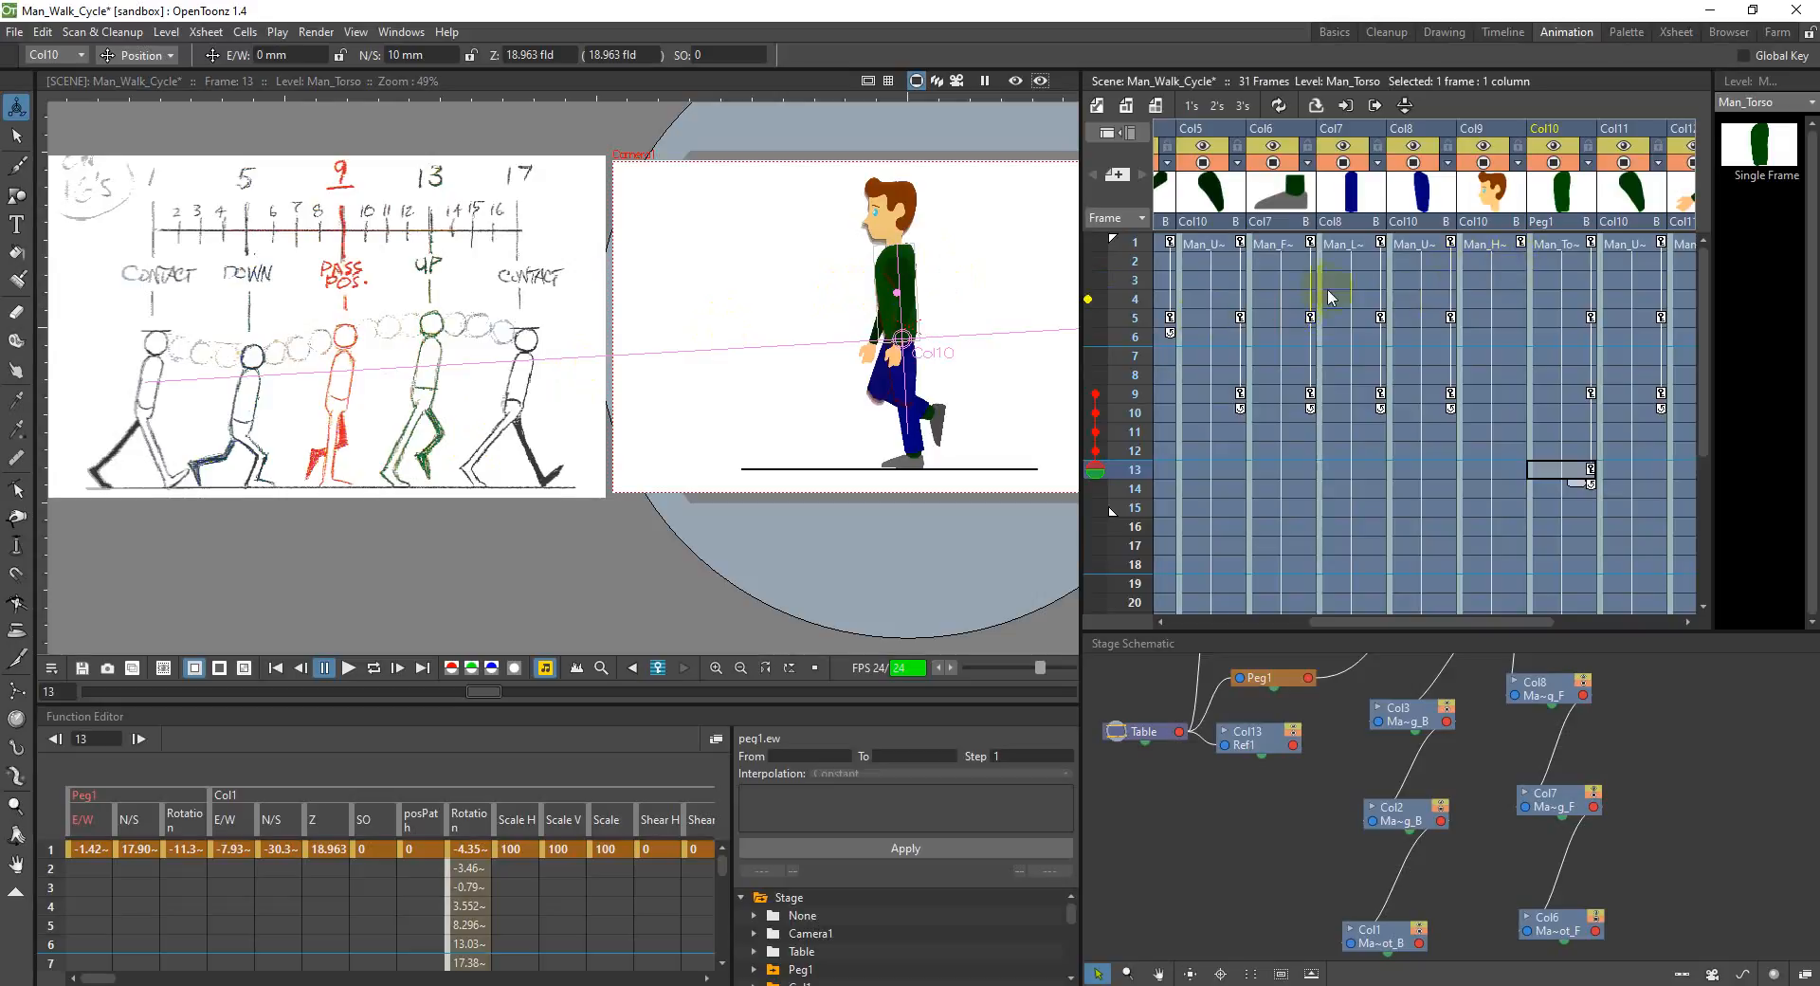
pyautogui.click(1596, 173)
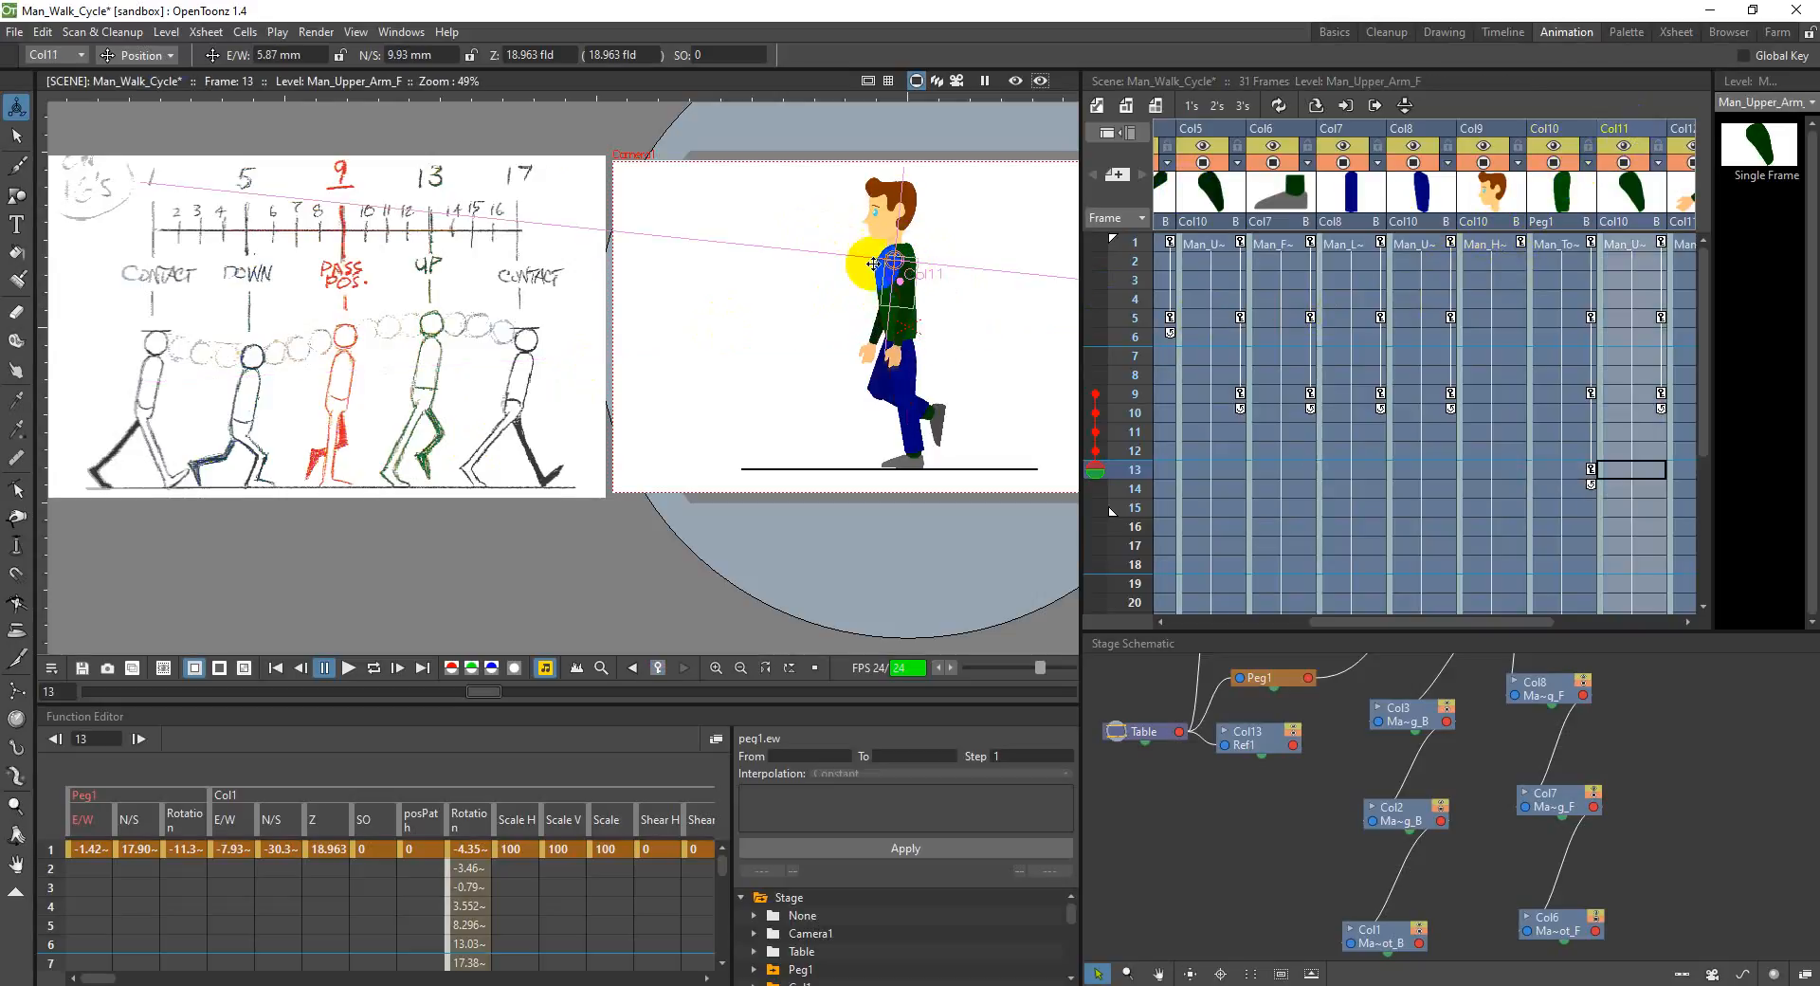
pyautogui.click(142, 55)
pyautogui.click(137, 92)
pyautogui.moveTo(805, 292); pyautogui.dragTo(1004, 308)
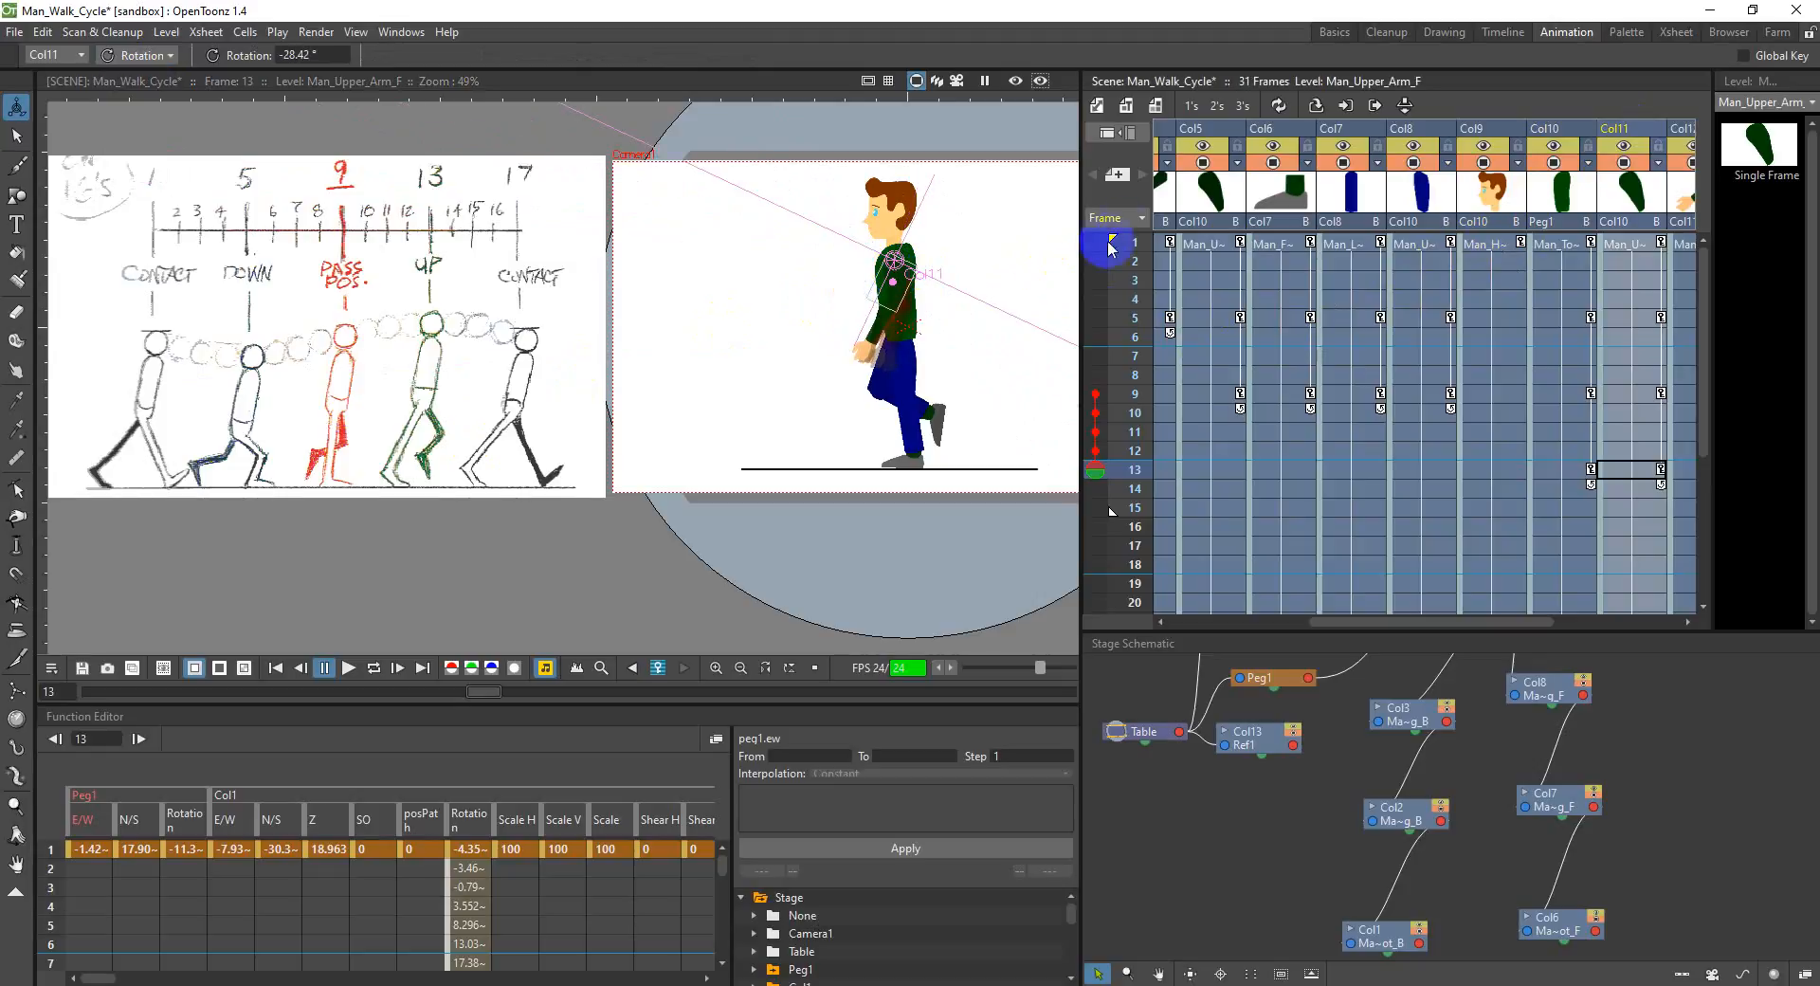
pyautogui.click(1185, 142)
pyautogui.moveTo(907, 274)
pyautogui.mouseDown()
pyautogui.moveTo(917, 306)
pyautogui.moveTo(940, 271)
pyautogui.mouseUp()
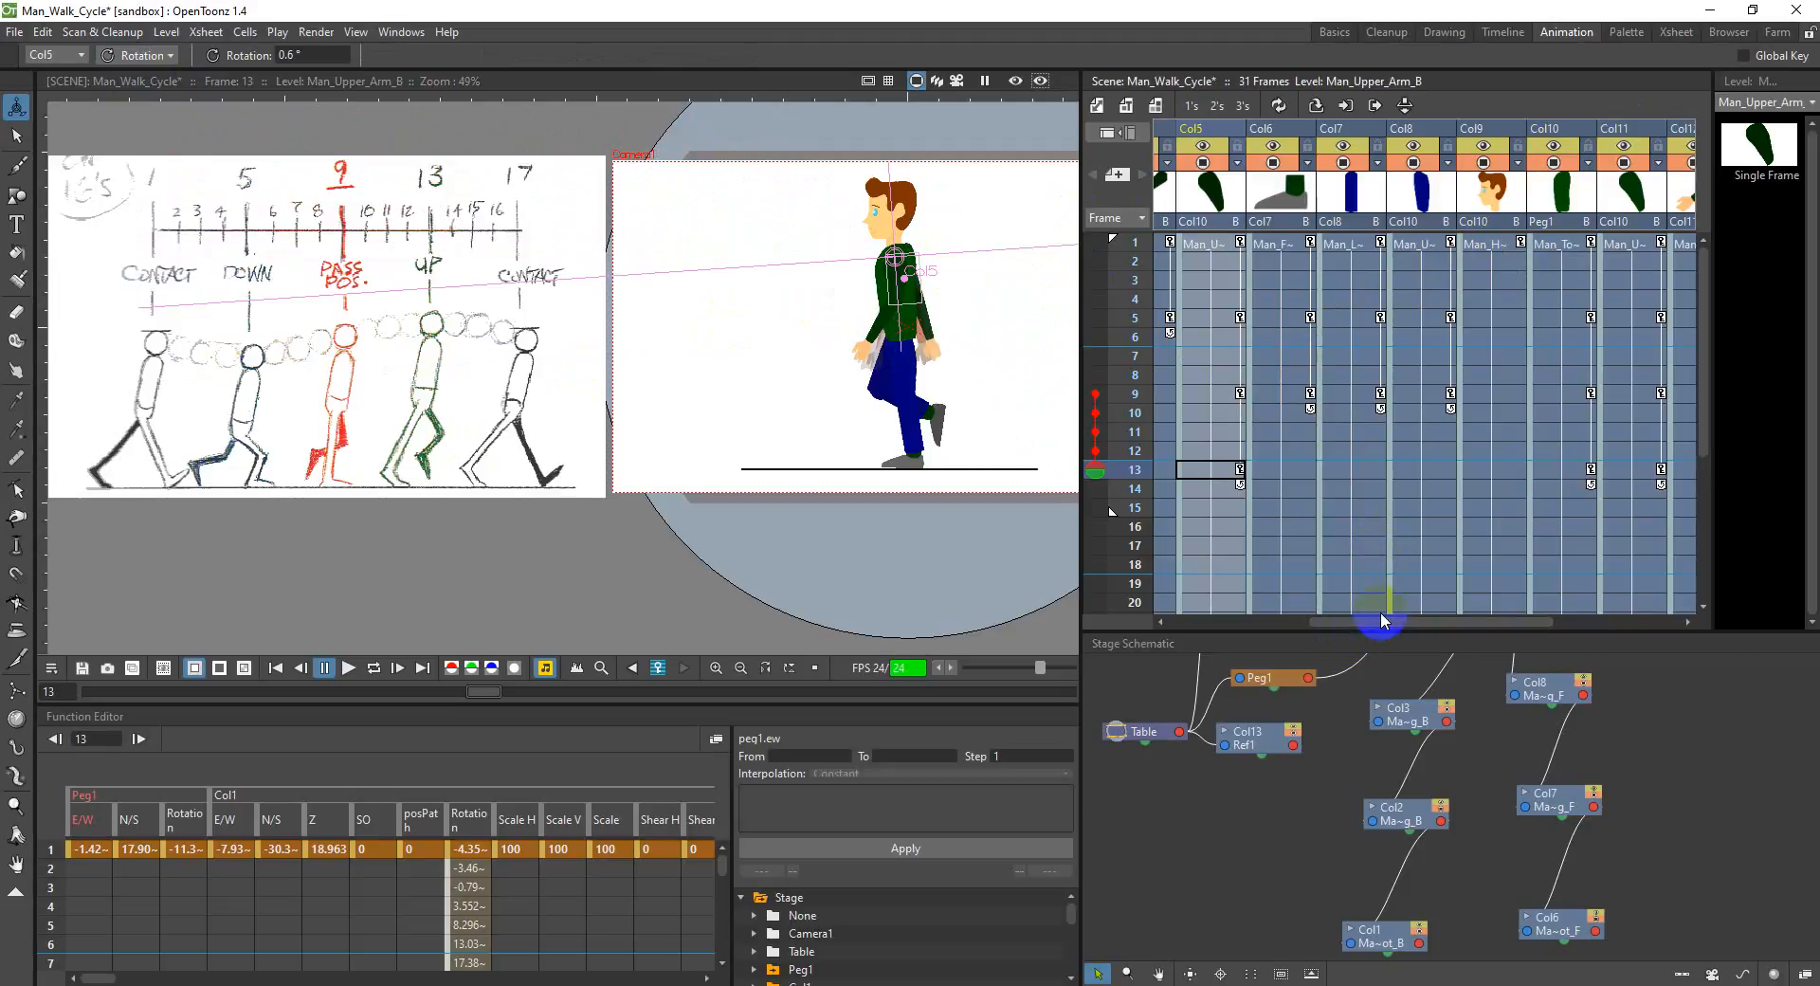
# Step: Rotate the front upper leg in Col8 to about 379.9° and the front foot in Col6 to about 1.1° at frame 13
pyautogui.moveTo(1392, 624); pyautogui.dragTo(1393, 624)
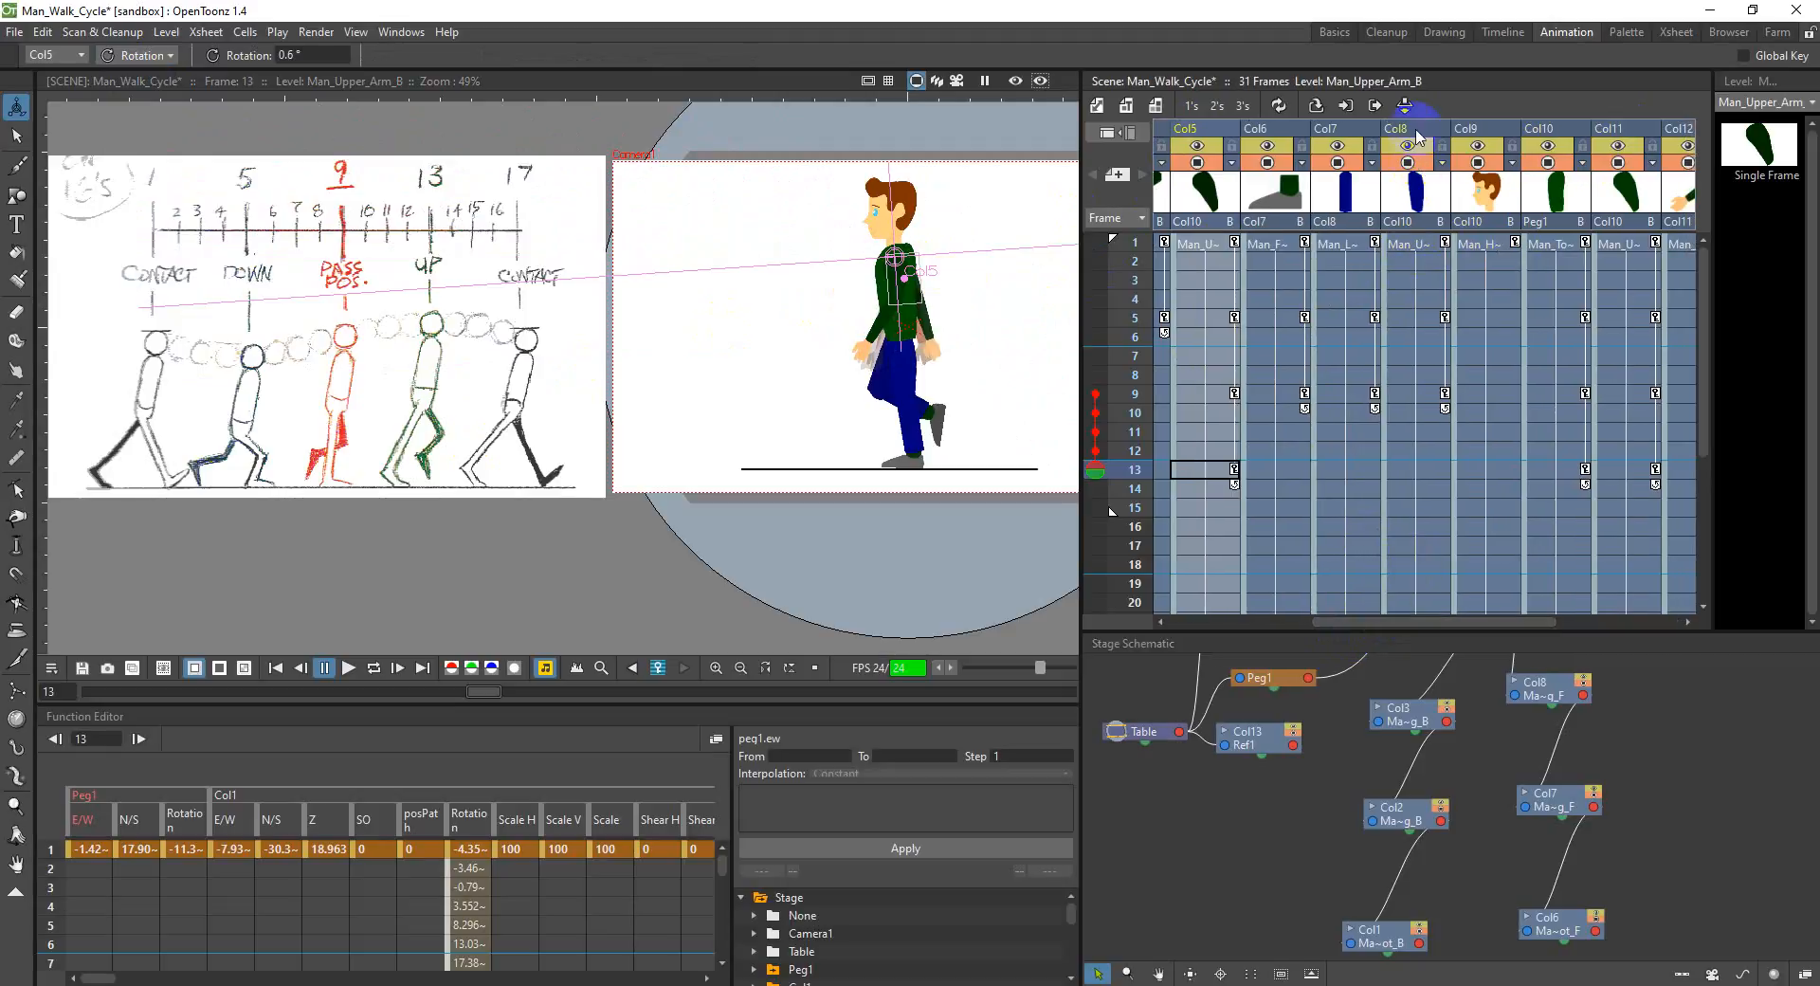
pyautogui.click(910, 352)
pyautogui.moveTo(907, 353); pyautogui.dragTo(914, 351)
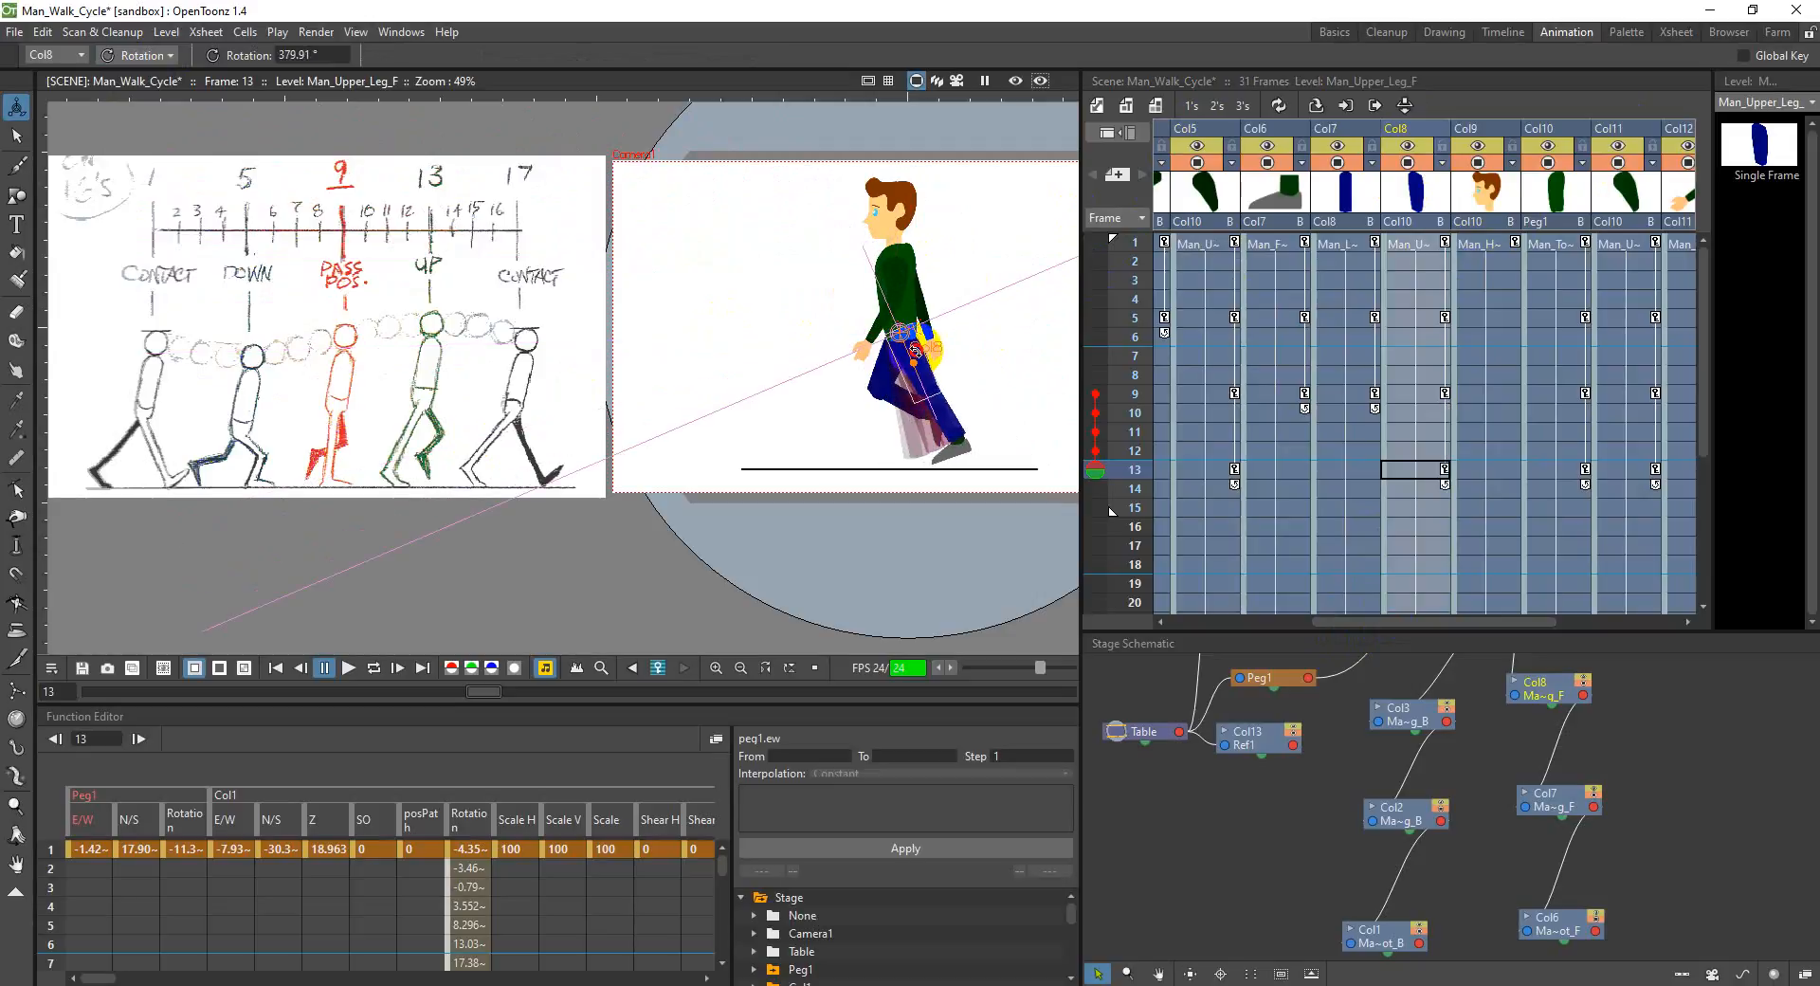
pyautogui.click(1261, 128)
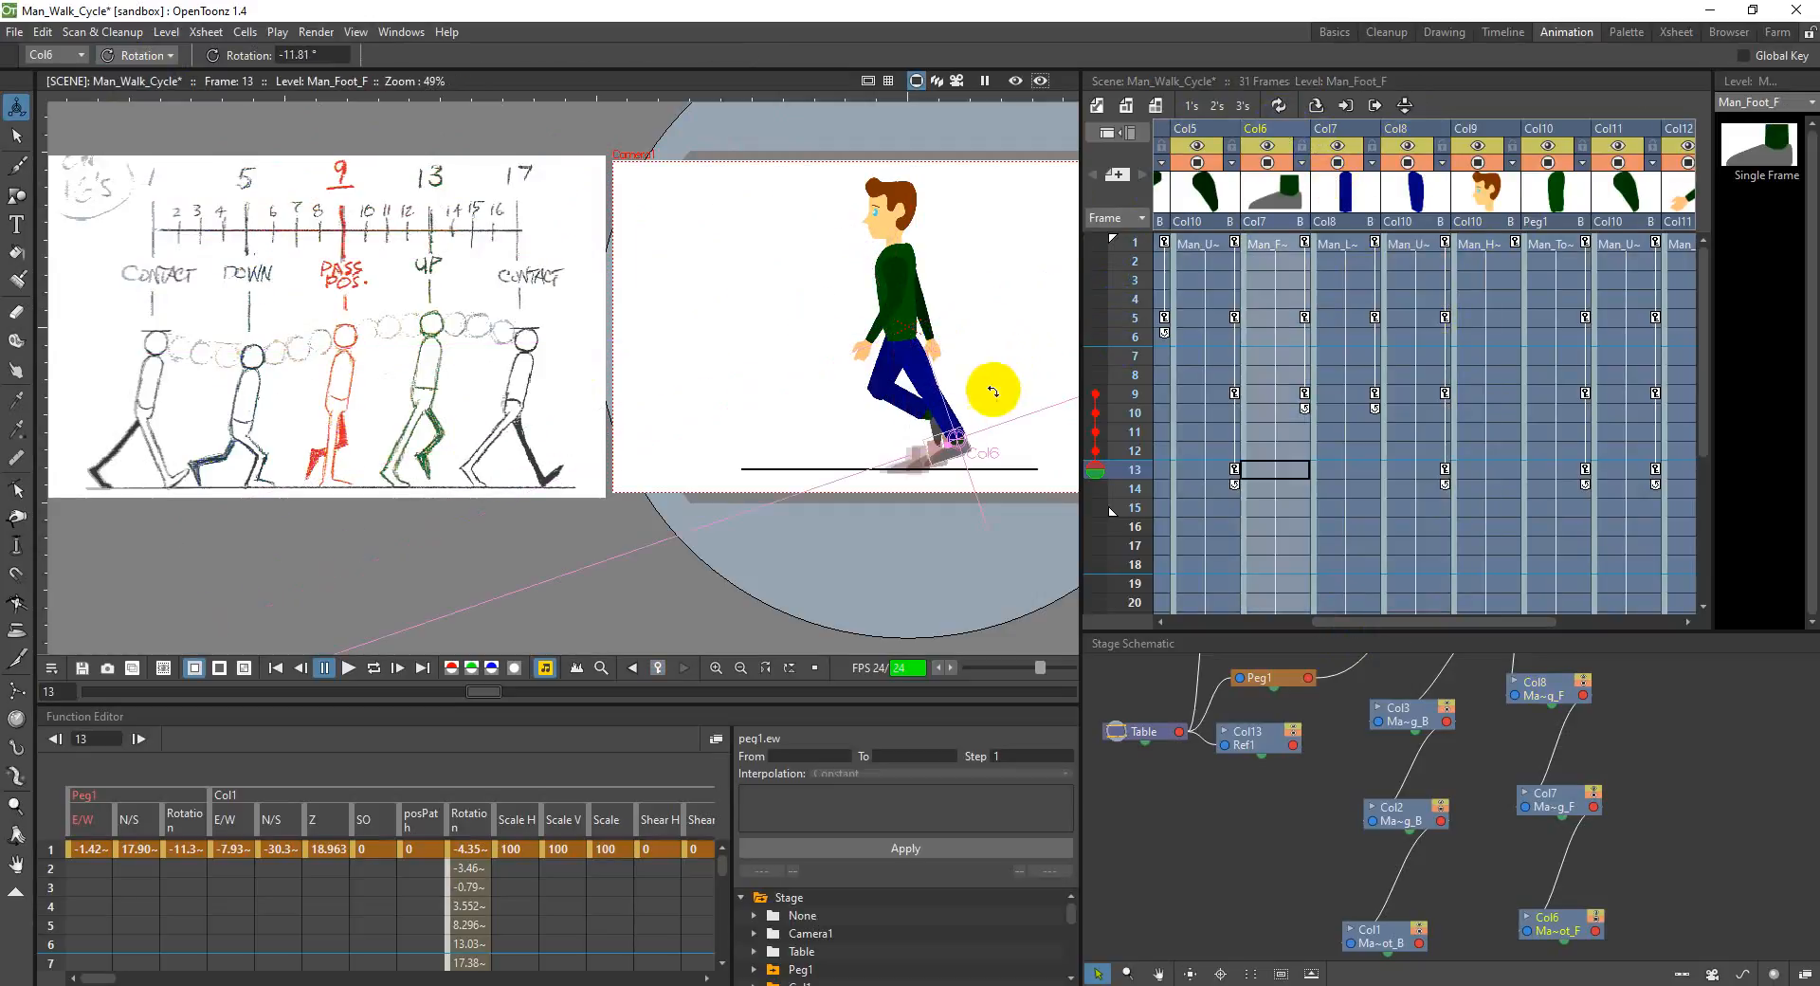
pyautogui.moveTo(955, 459); pyautogui.dragTo(960, 457)
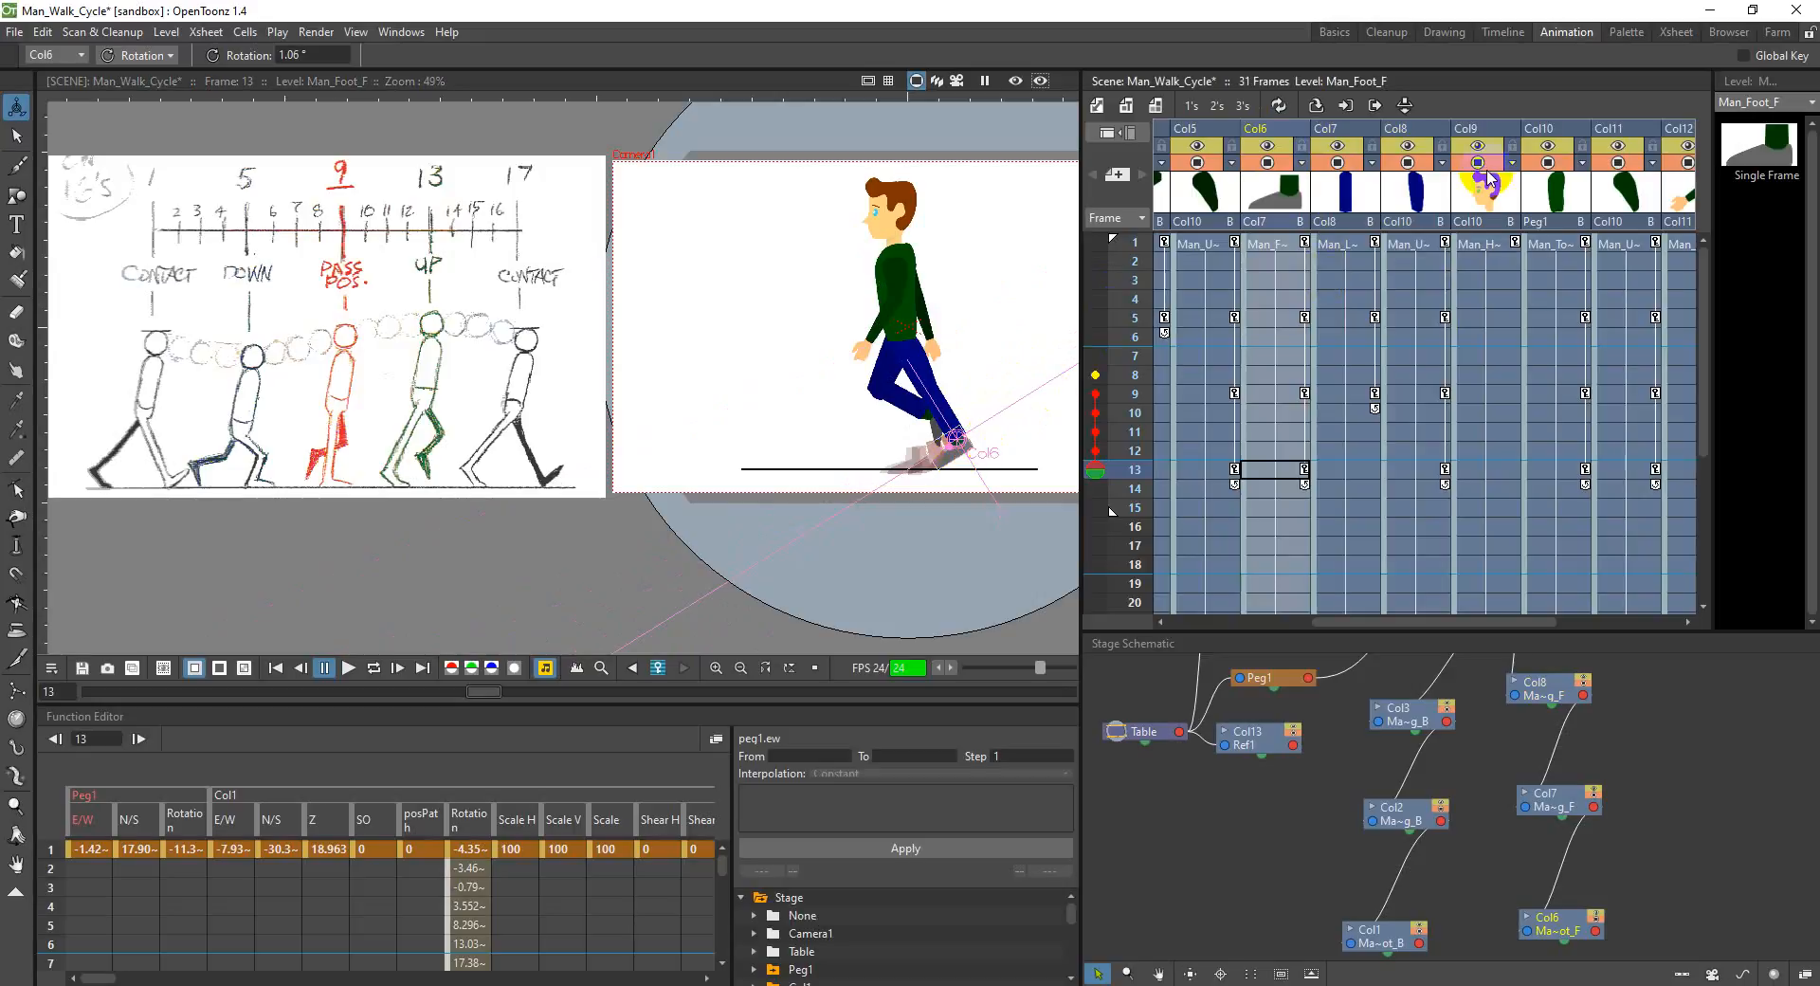
# Step: Pose the back leg at frame 13, rotating the upper leg in Col3 to about 305.1°, the lower leg in Col2, and the foot in Col1 to about 4.9°
pyautogui.moveTo(1390, 621); pyautogui.dragTo(1279, 631)
pyautogui.click(1261, 132)
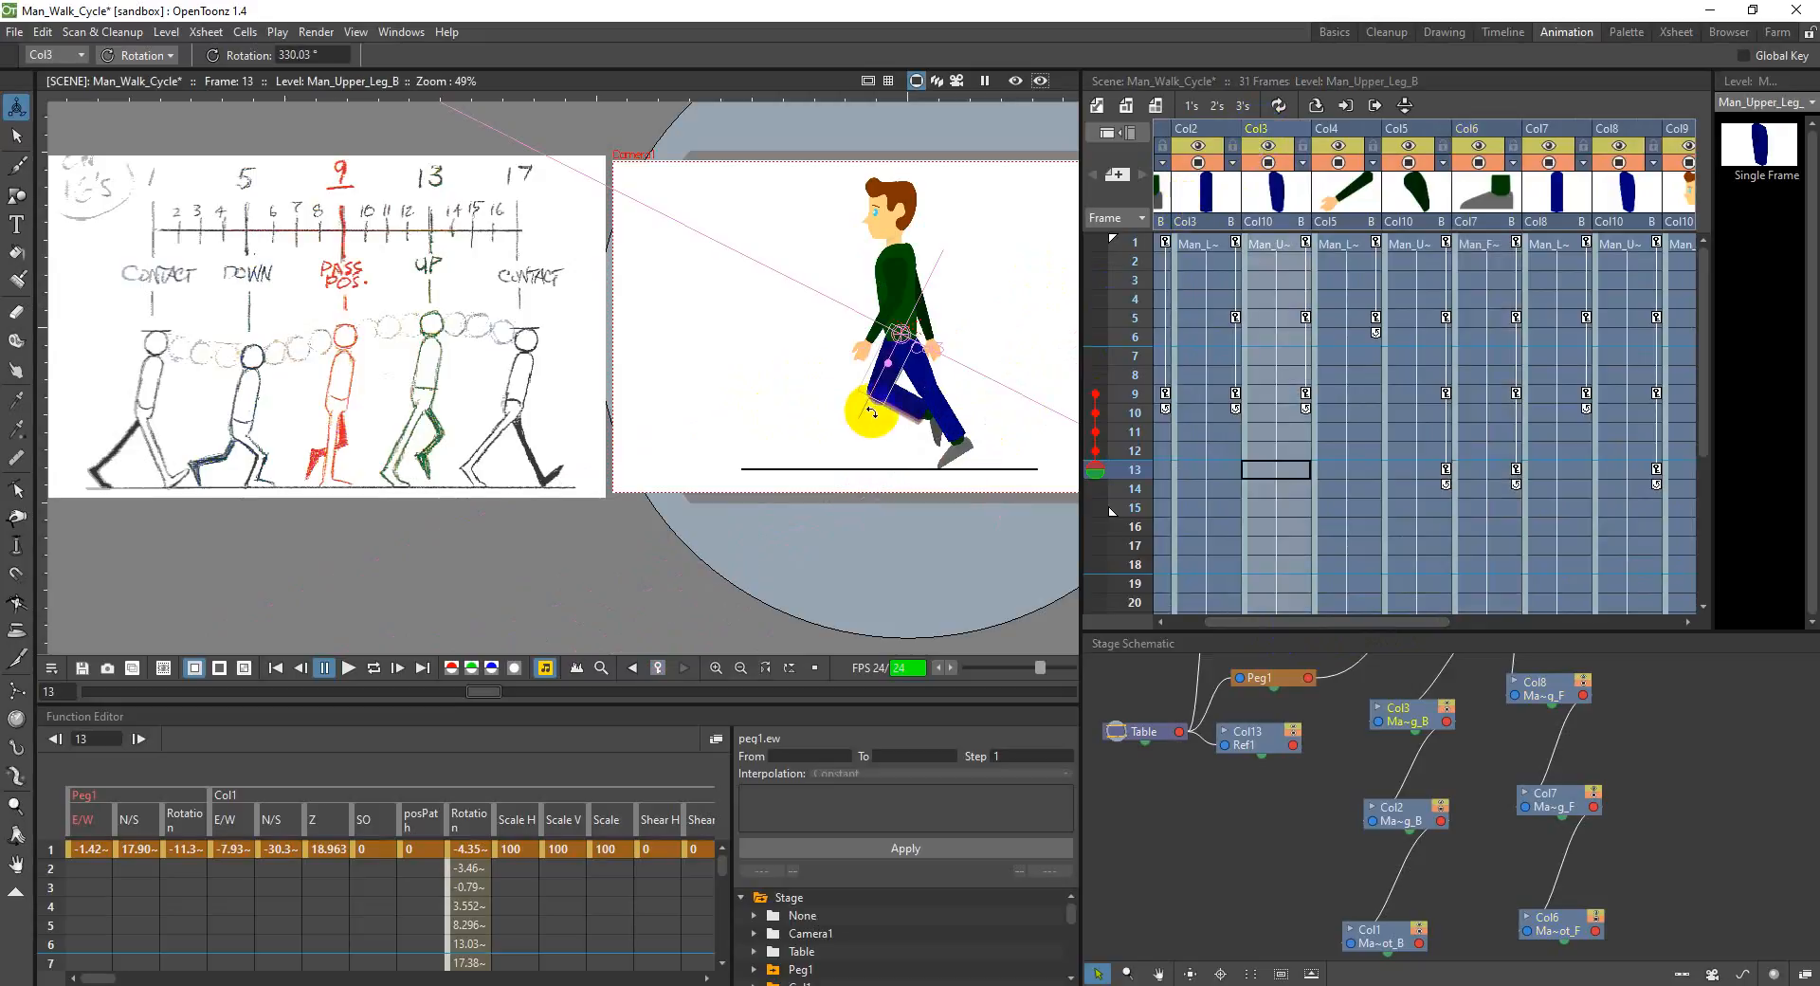
pyautogui.moveTo(890, 401); pyautogui.dragTo(856, 404)
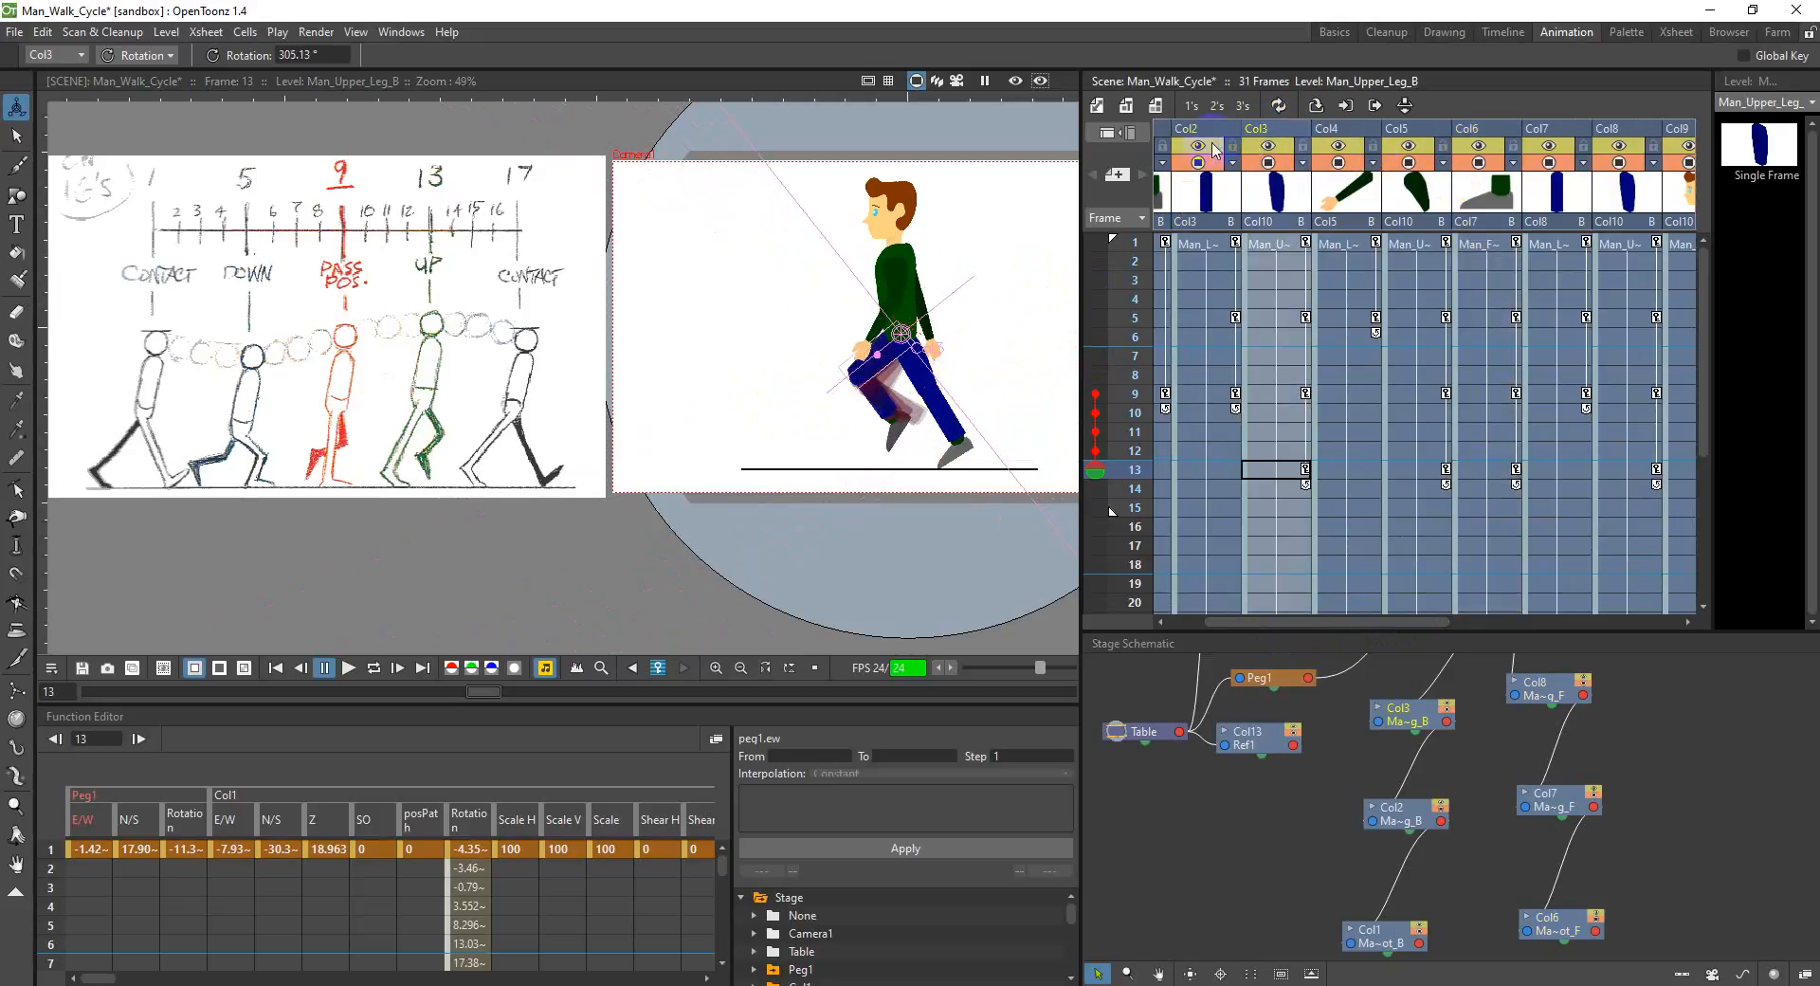
pyautogui.click(1206, 135)
pyautogui.moveTo(879, 399); pyautogui.dragTo(870, 420)
pyautogui.click(1164, 138)
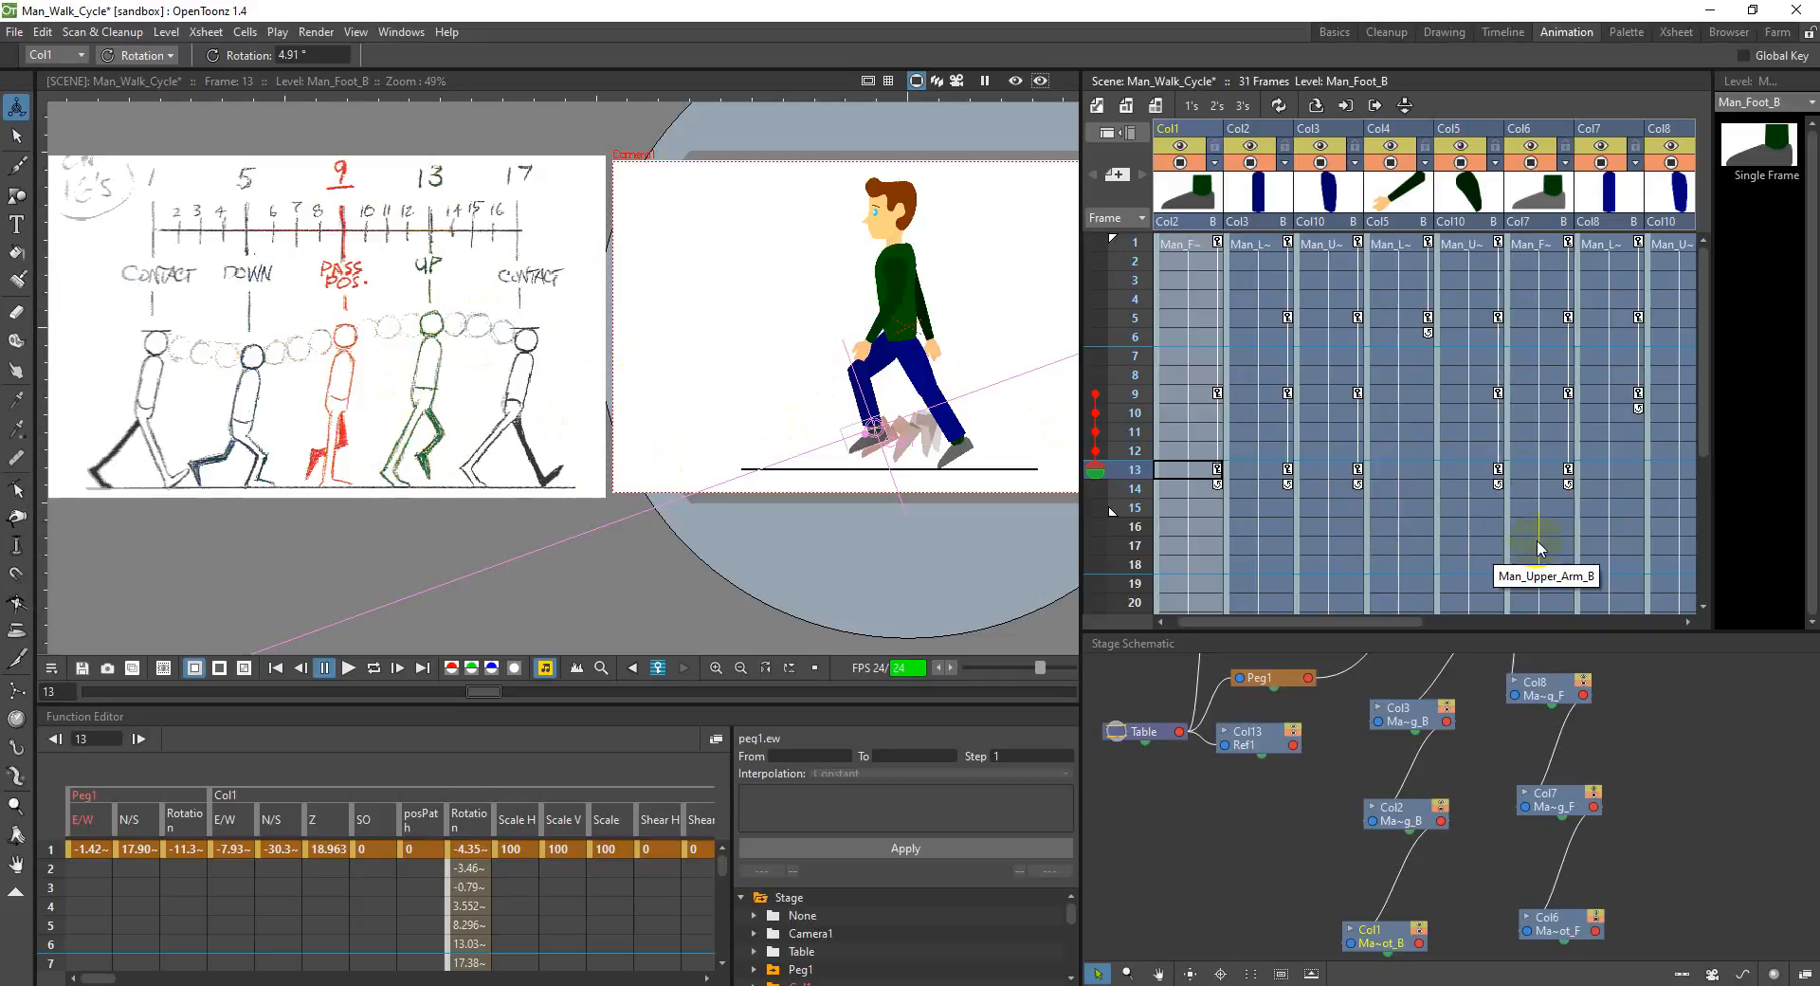
# Step: Pose the back leg at frame 17, rotating the upper leg in Col3, the lower leg to about 16.9° and the foot to about -6.1°
pyautogui.moveTo(1389, 622)
pyautogui.mouseDown()
pyautogui.moveTo(1439, 616)
pyautogui.moveTo(1379, 629)
pyautogui.mouseUp()
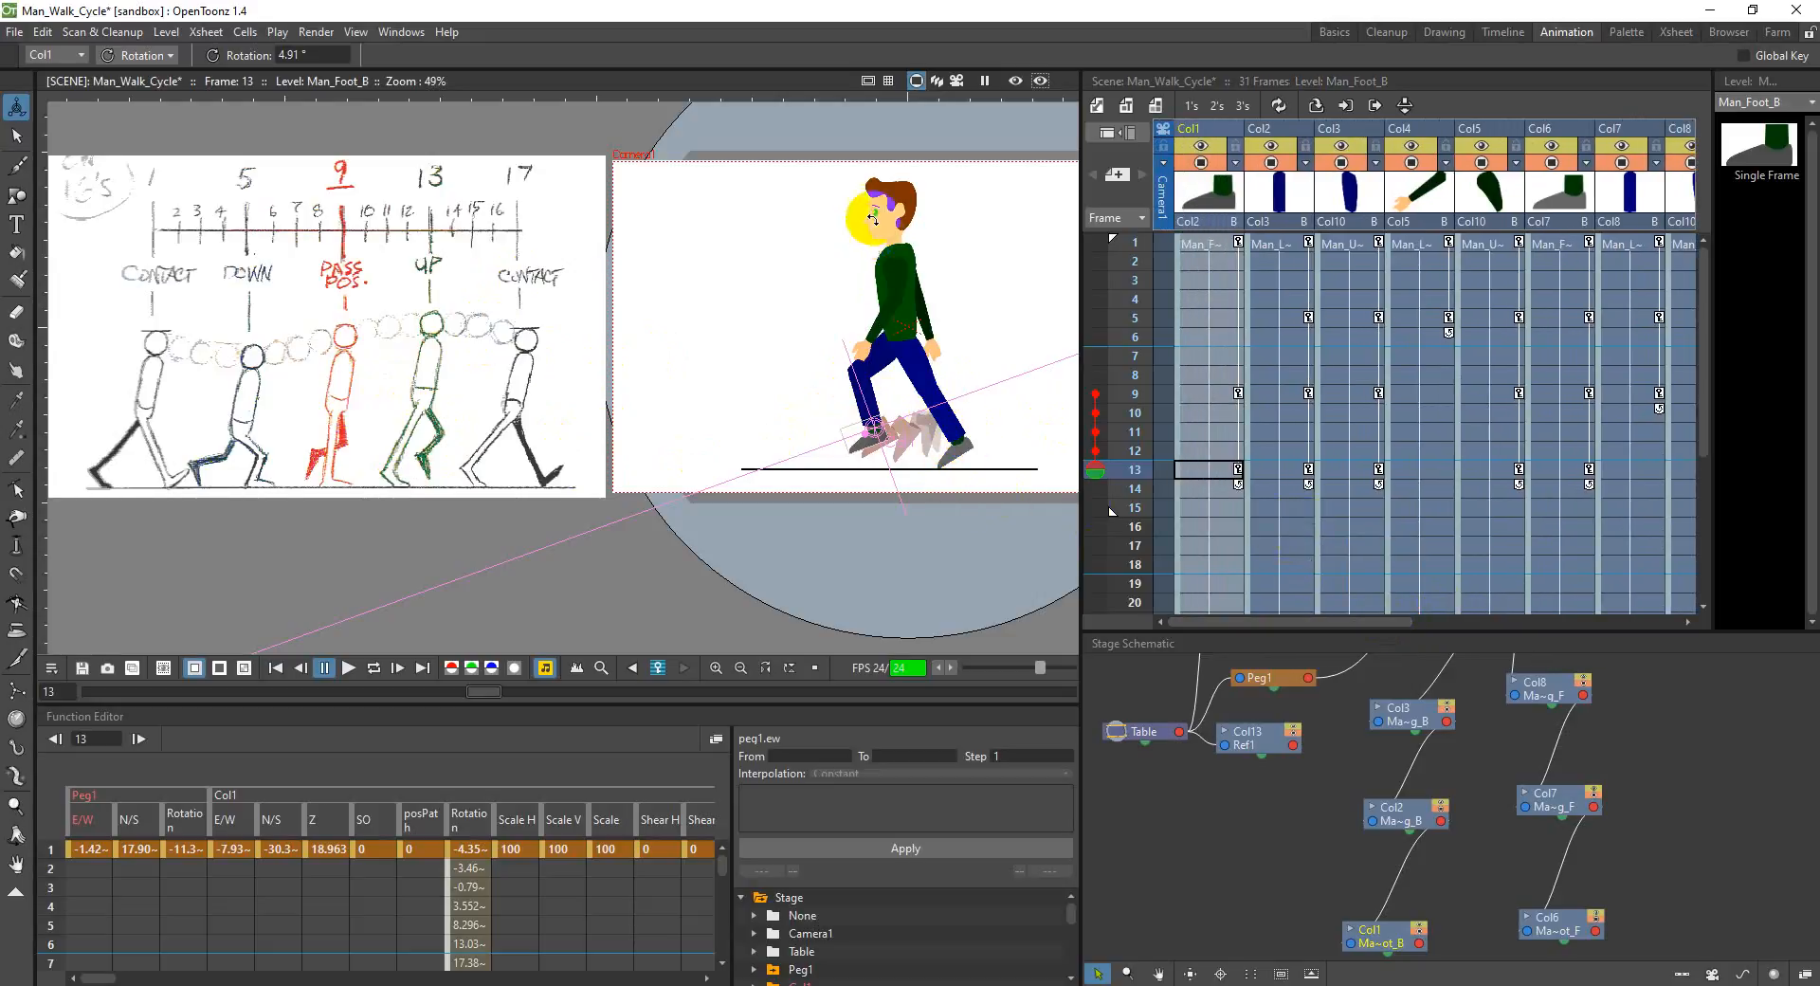
pyautogui.click(1351, 526)
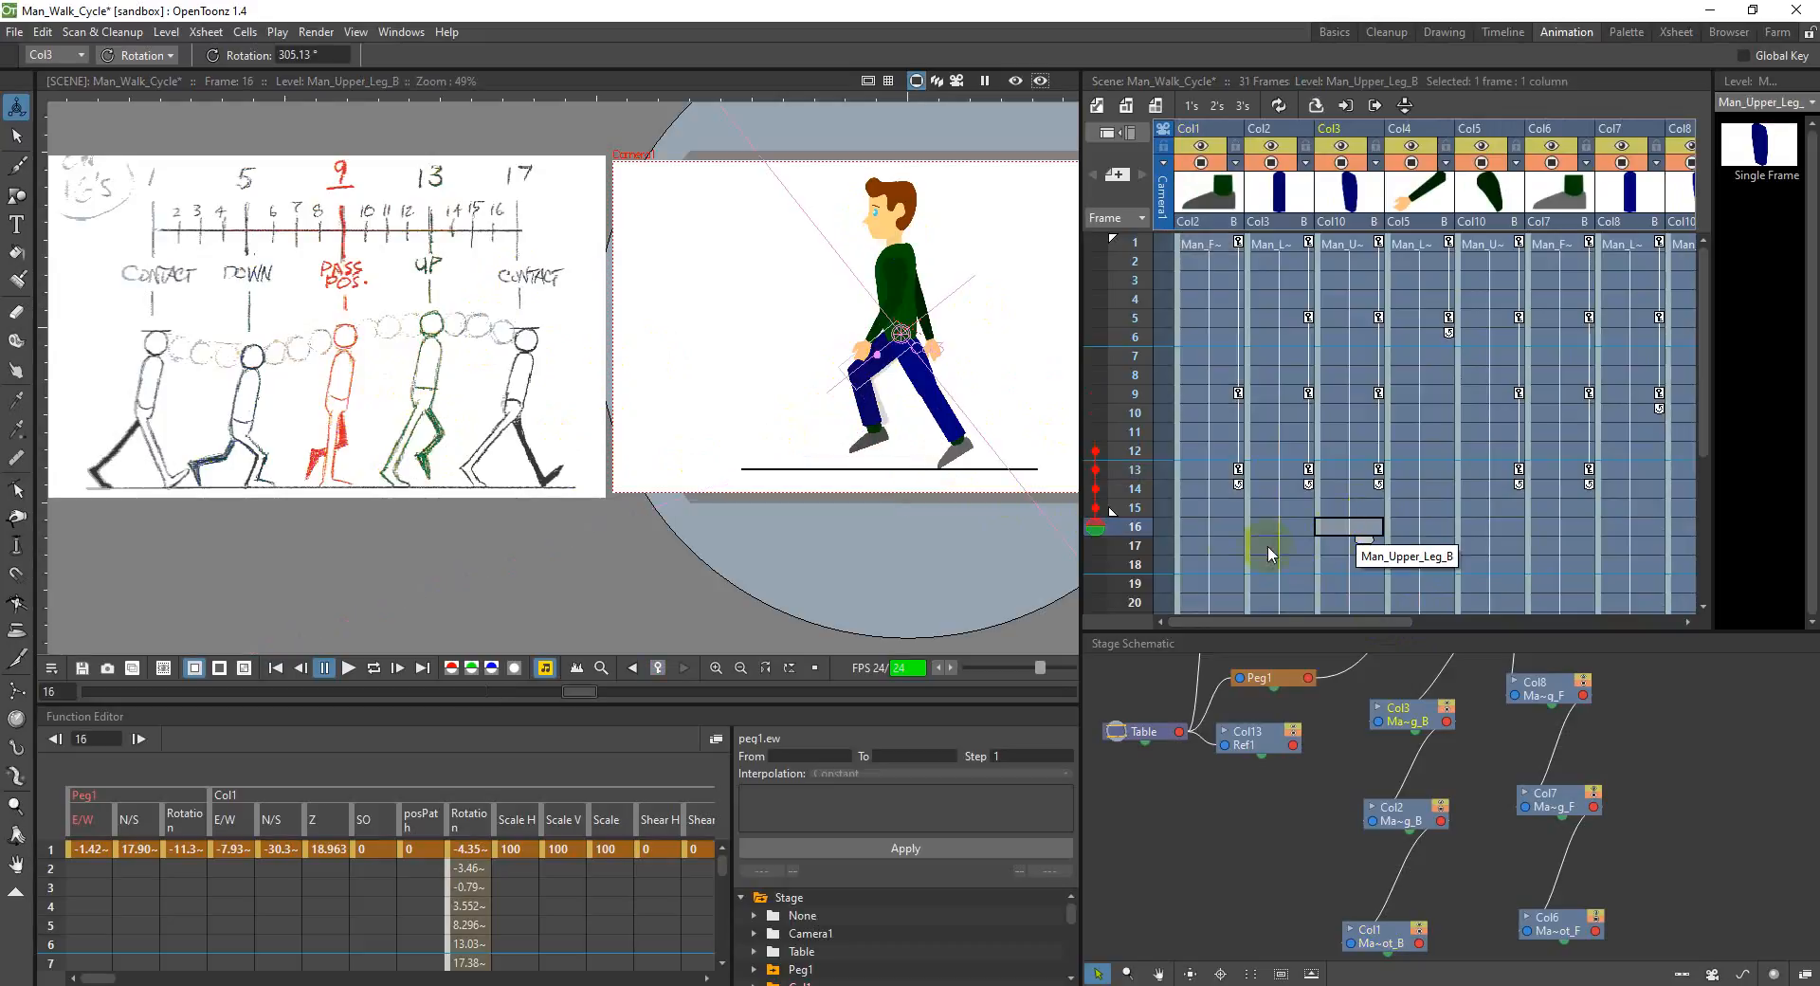
pyautogui.press('Down')
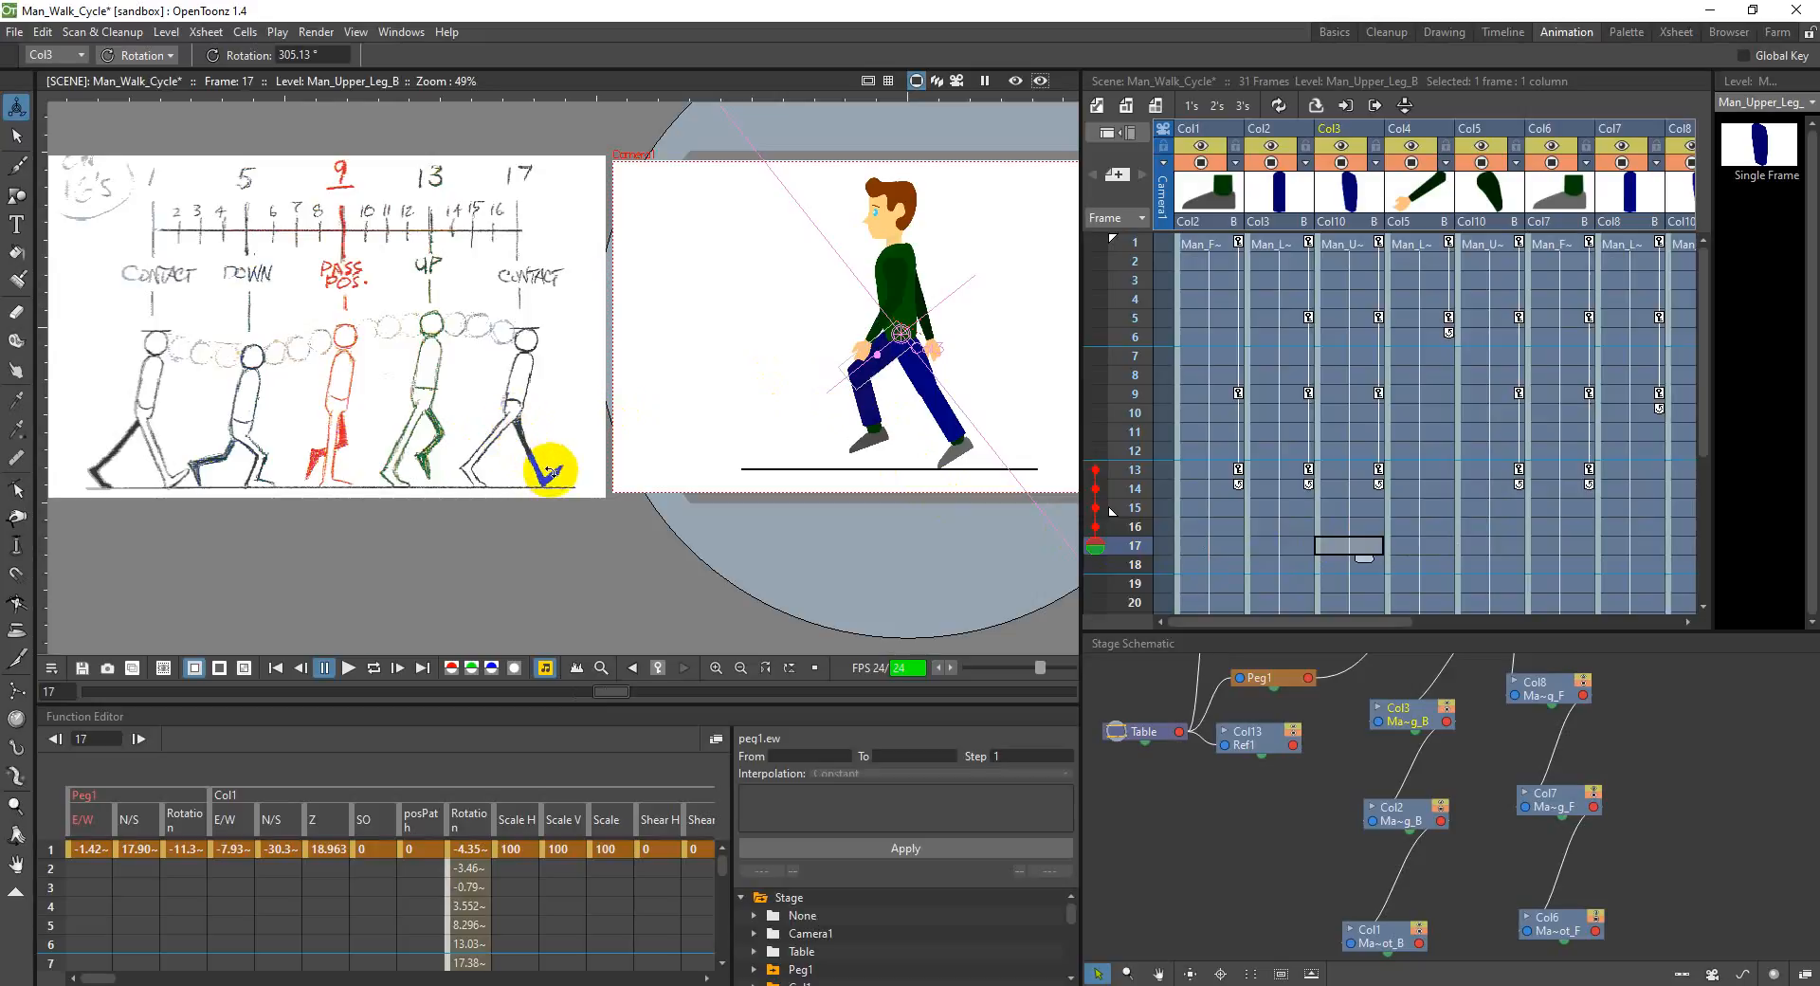
pyautogui.moveTo(887, 378); pyautogui.dragTo(894, 381)
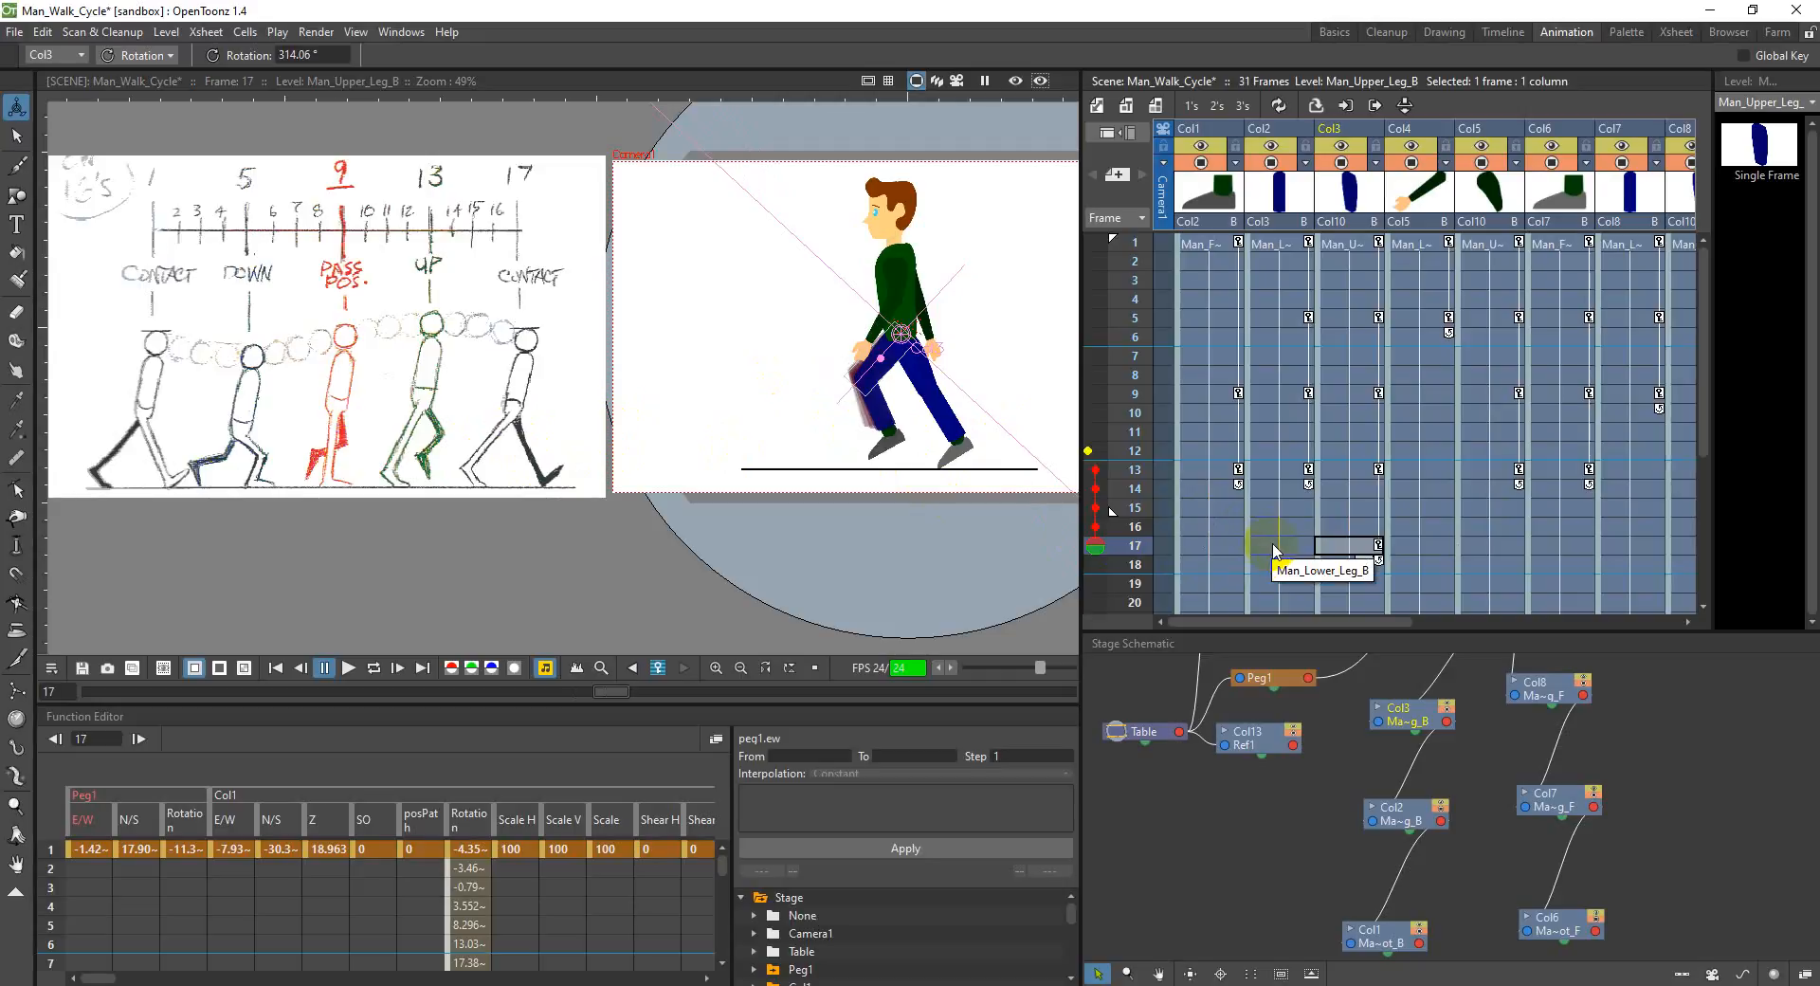
pyautogui.moveTo(887, 386); pyautogui.dragTo(802, 440)
pyautogui.click(1298, 548)
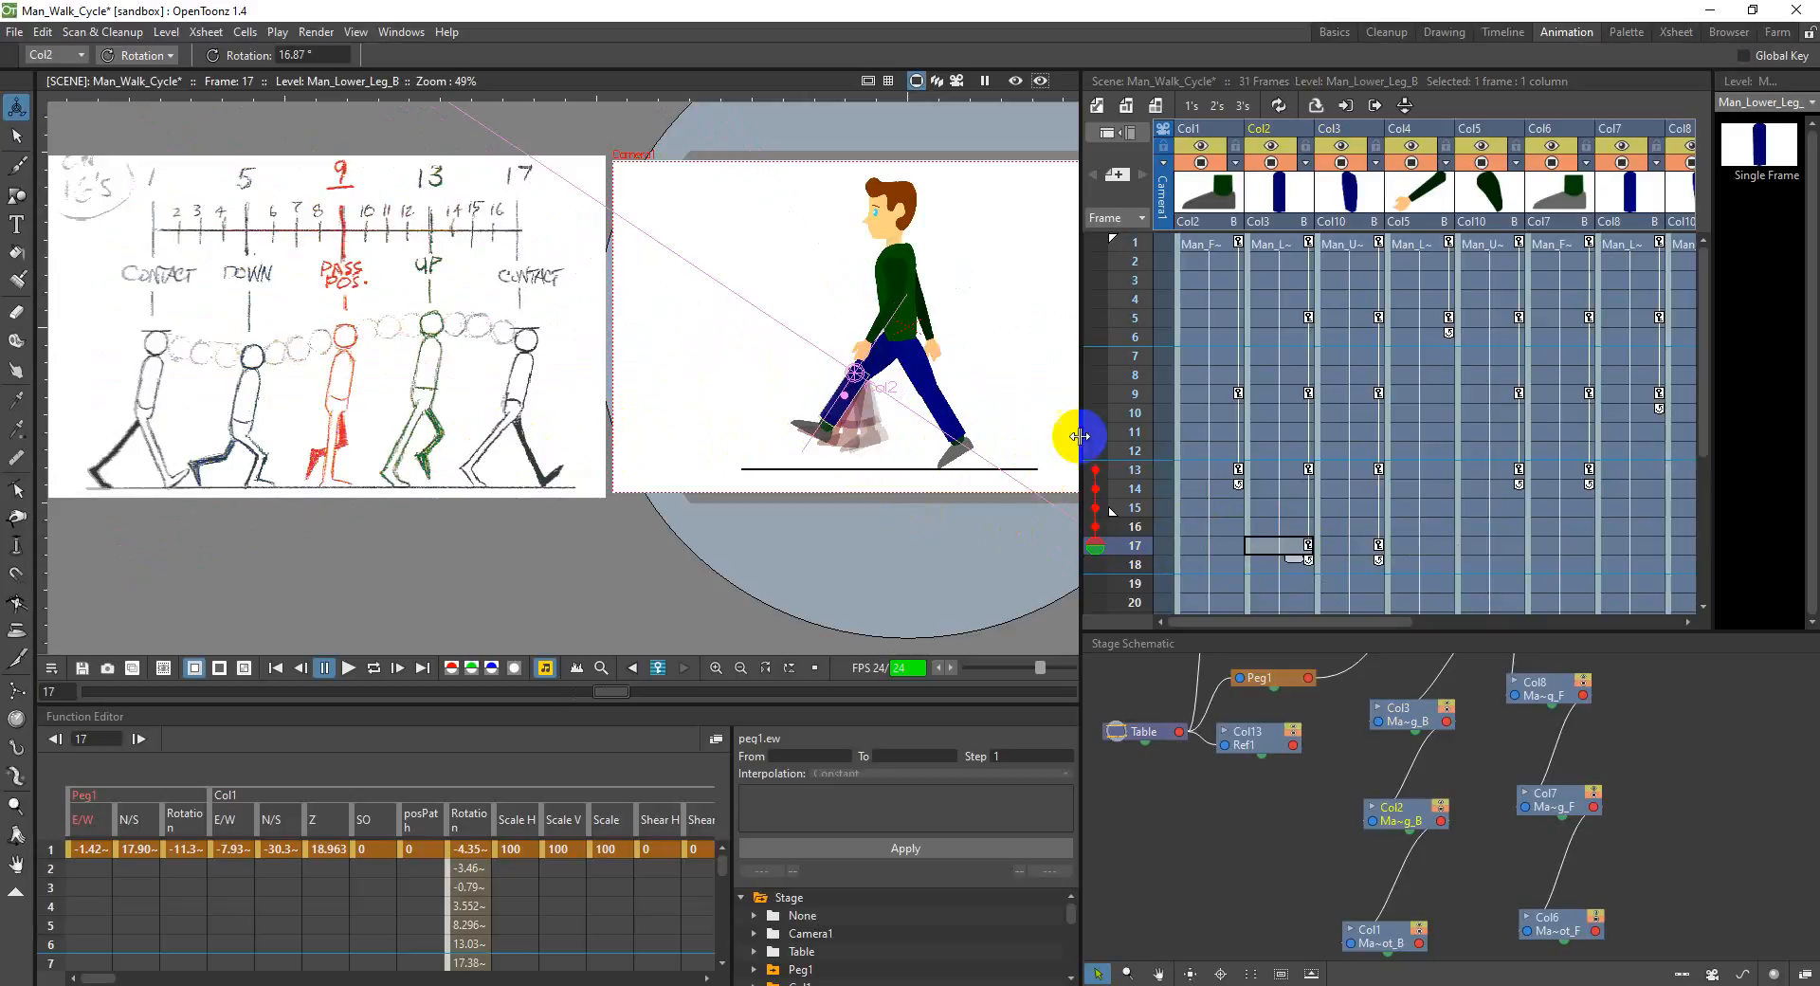
pyautogui.click(1211, 550)
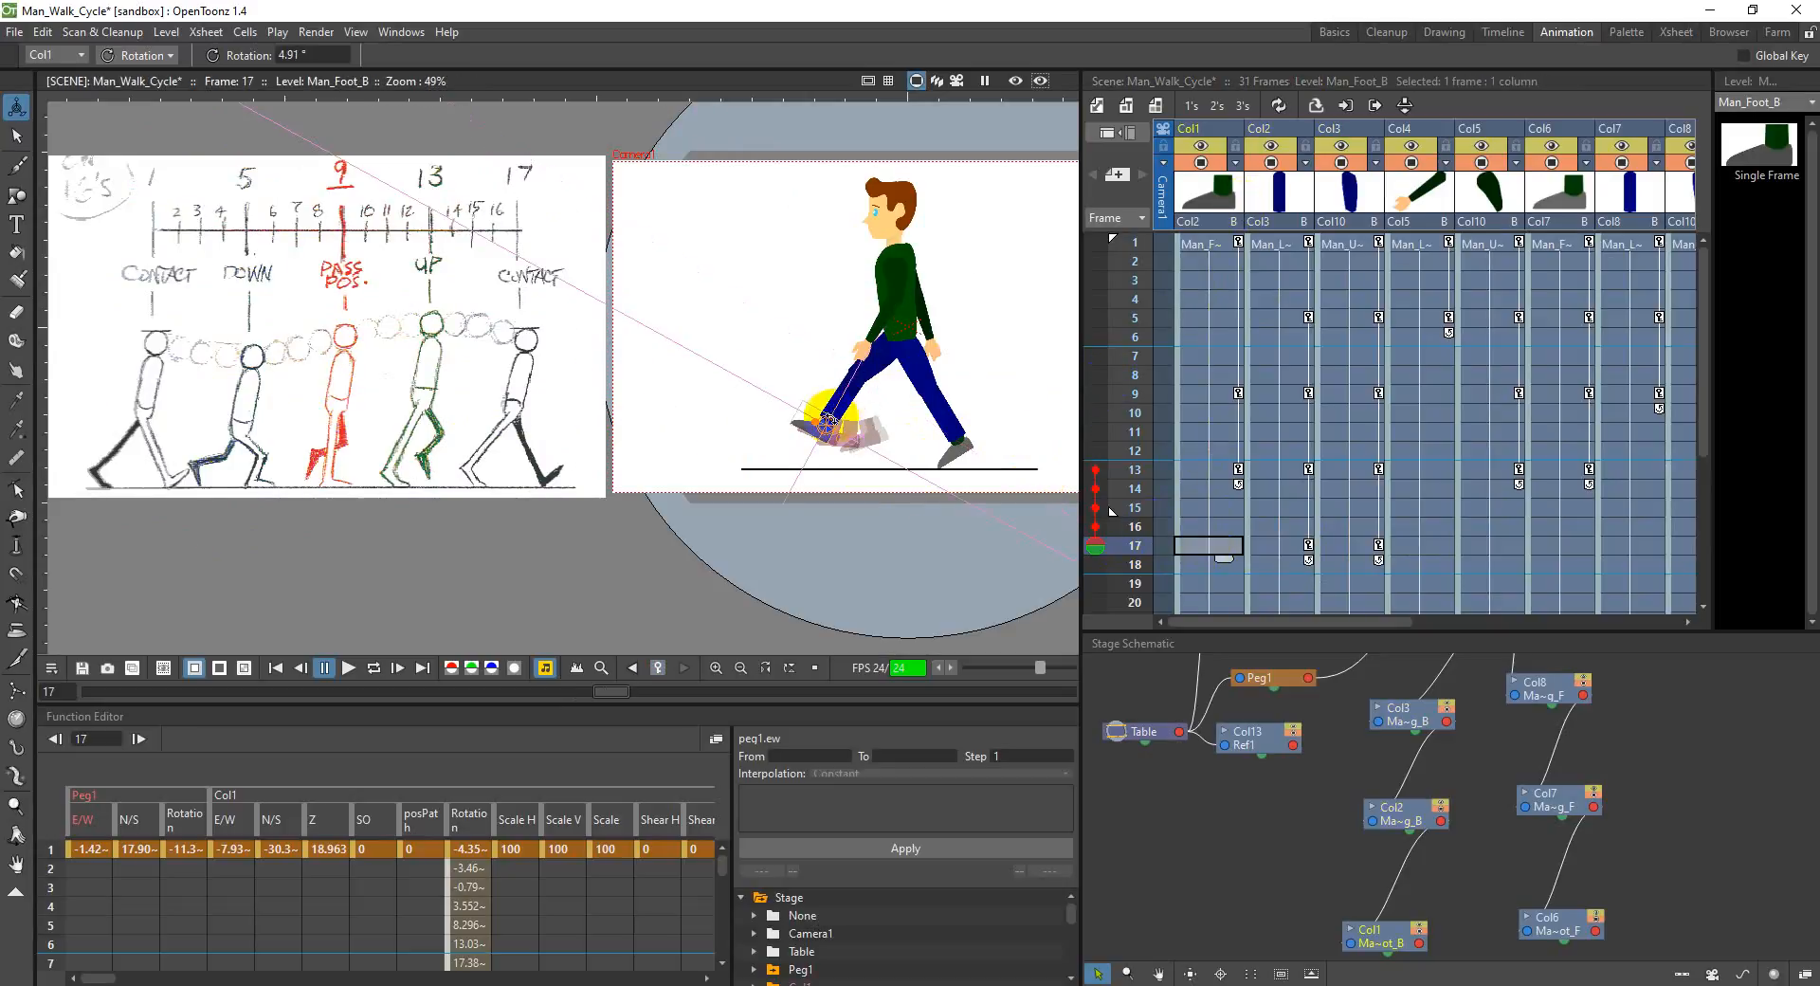
pyautogui.moveTo(802, 425); pyautogui.dragTo(799, 418)
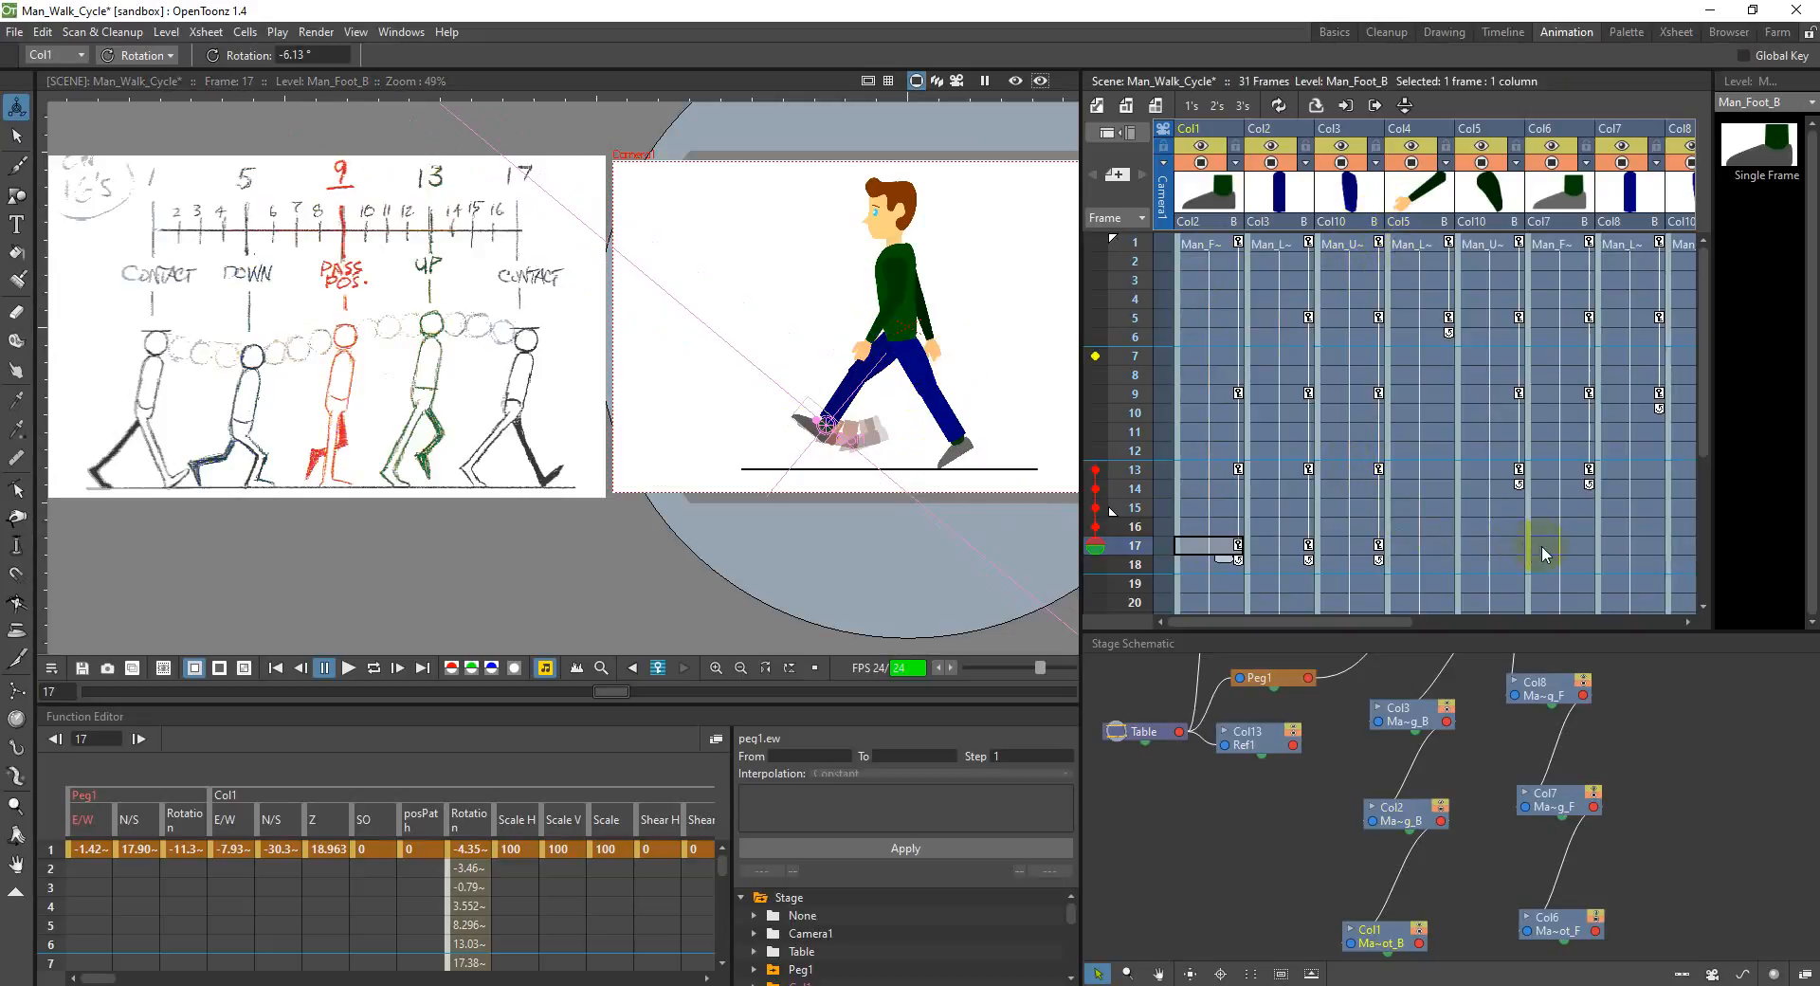
# Step: Rotate the front upper leg in Col8 to about 394.7° and the front lower leg in Col7 to about 22.4° at frame 17
pyautogui.click(1622, 548)
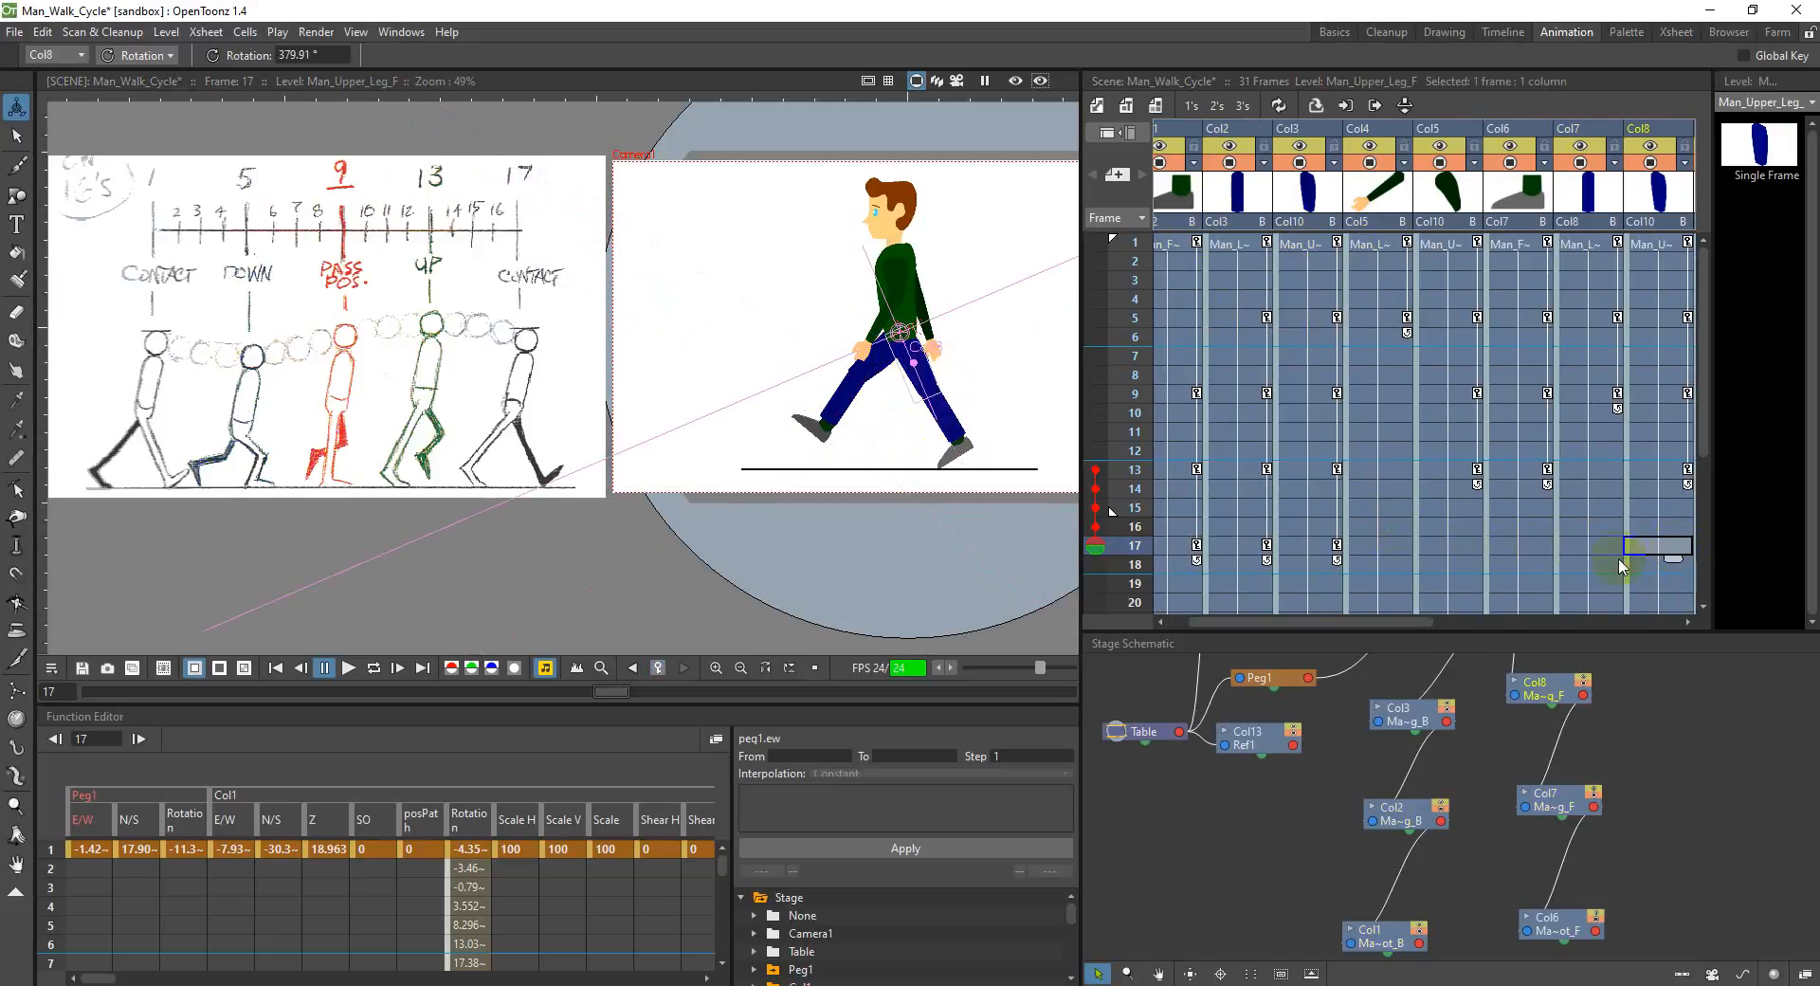
pyautogui.moveTo(924, 372); pyautogui.dragTo(938, 368)
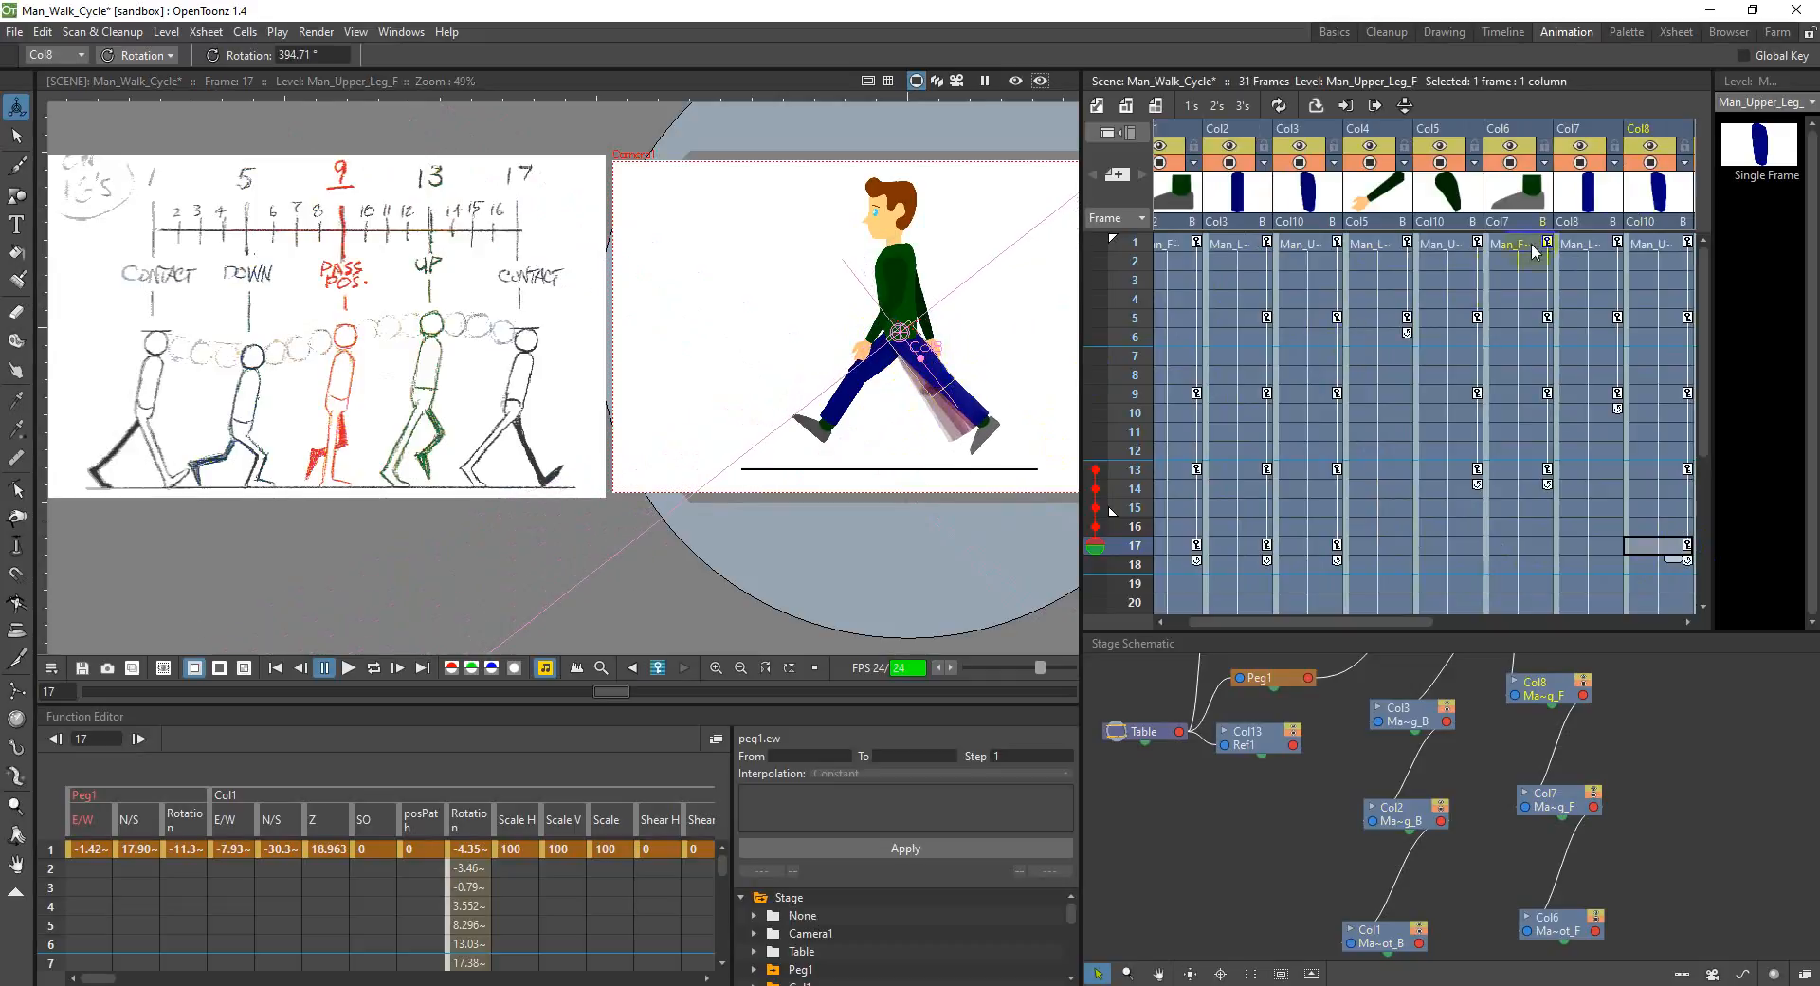
pyautogui.click(1606, 549)
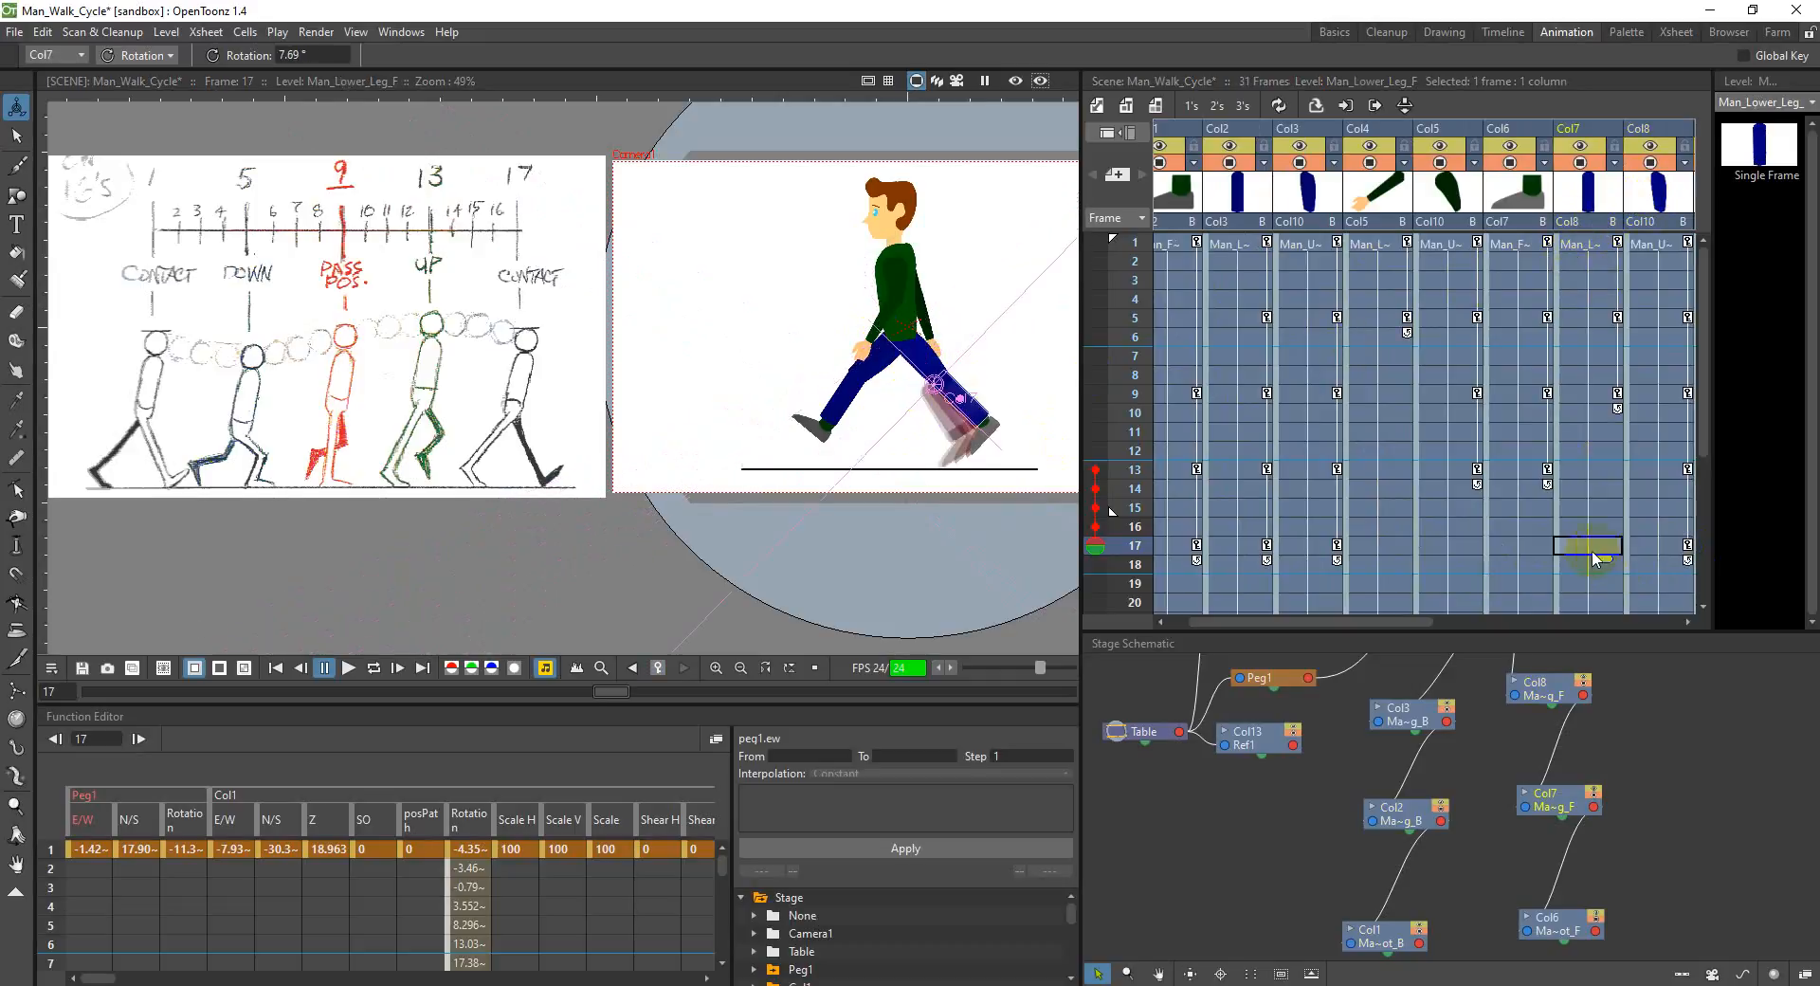
pyautogui.moveTo(976, 411); pyautogui.dragTo(979, 401)
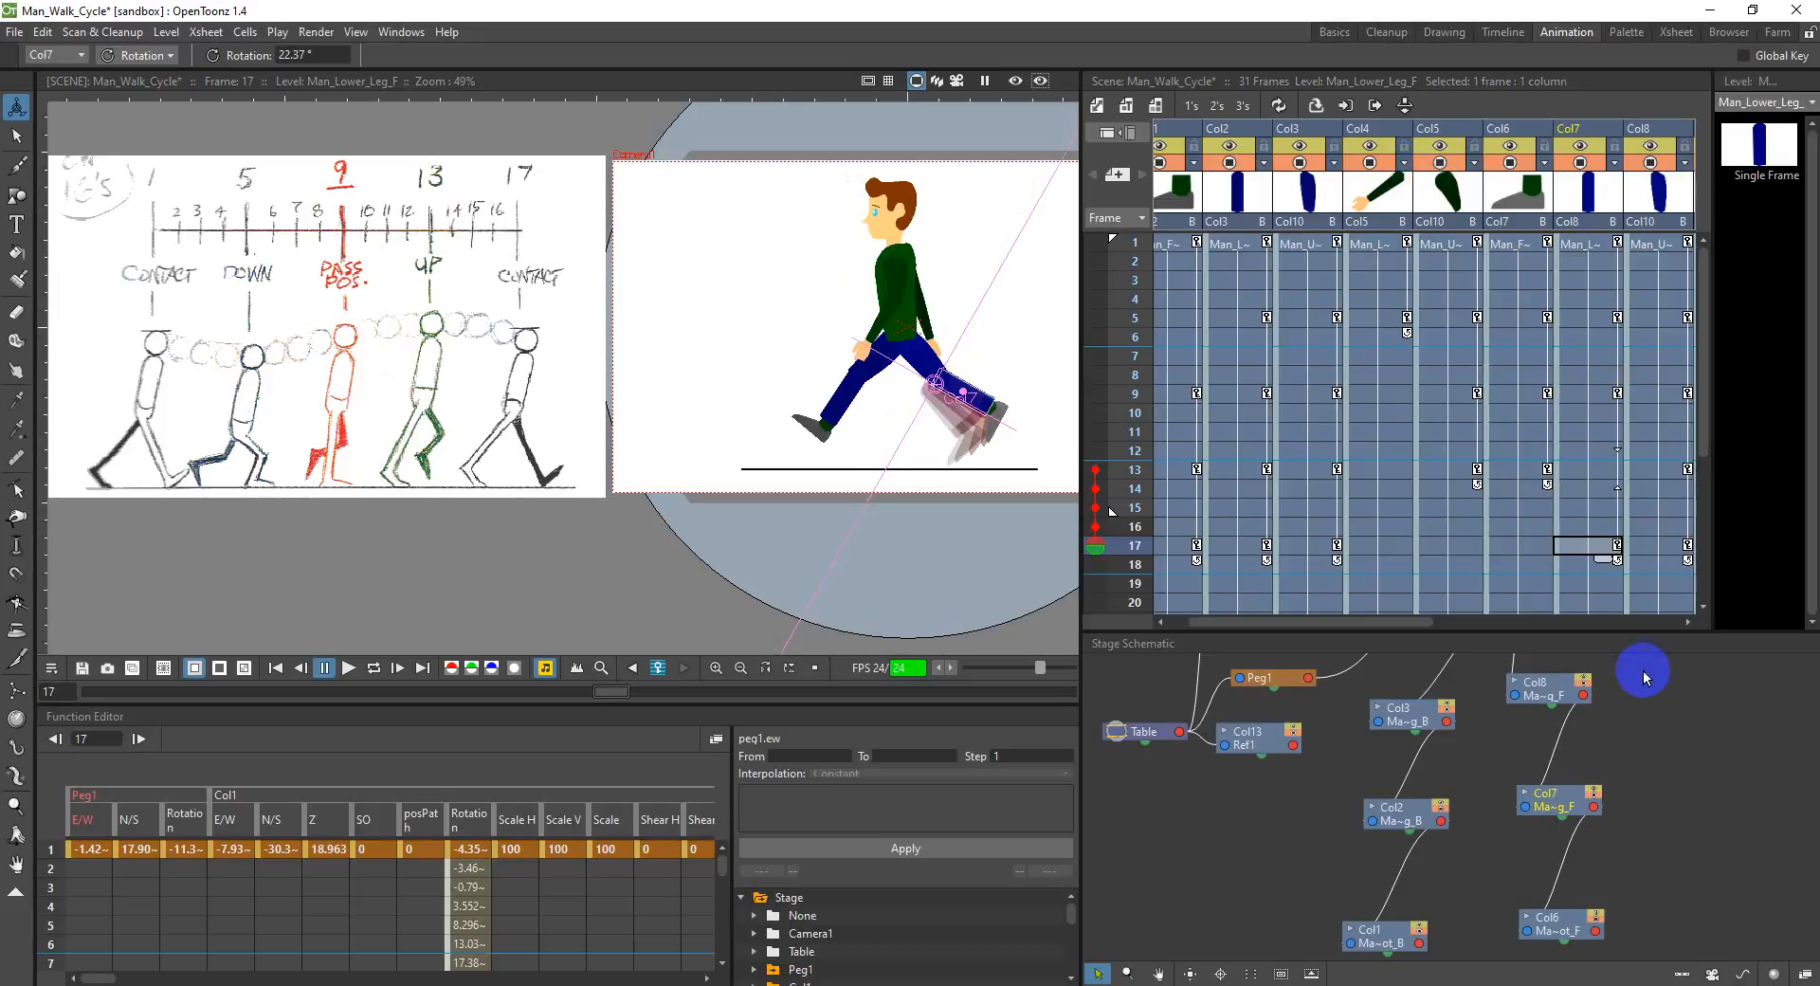
# Step: Set the N/S position of the torso in Col10 to 0 mm at frame 17
pyautogui.moveTo(1336, 622); pyautogui.dragTo(1441, 607)
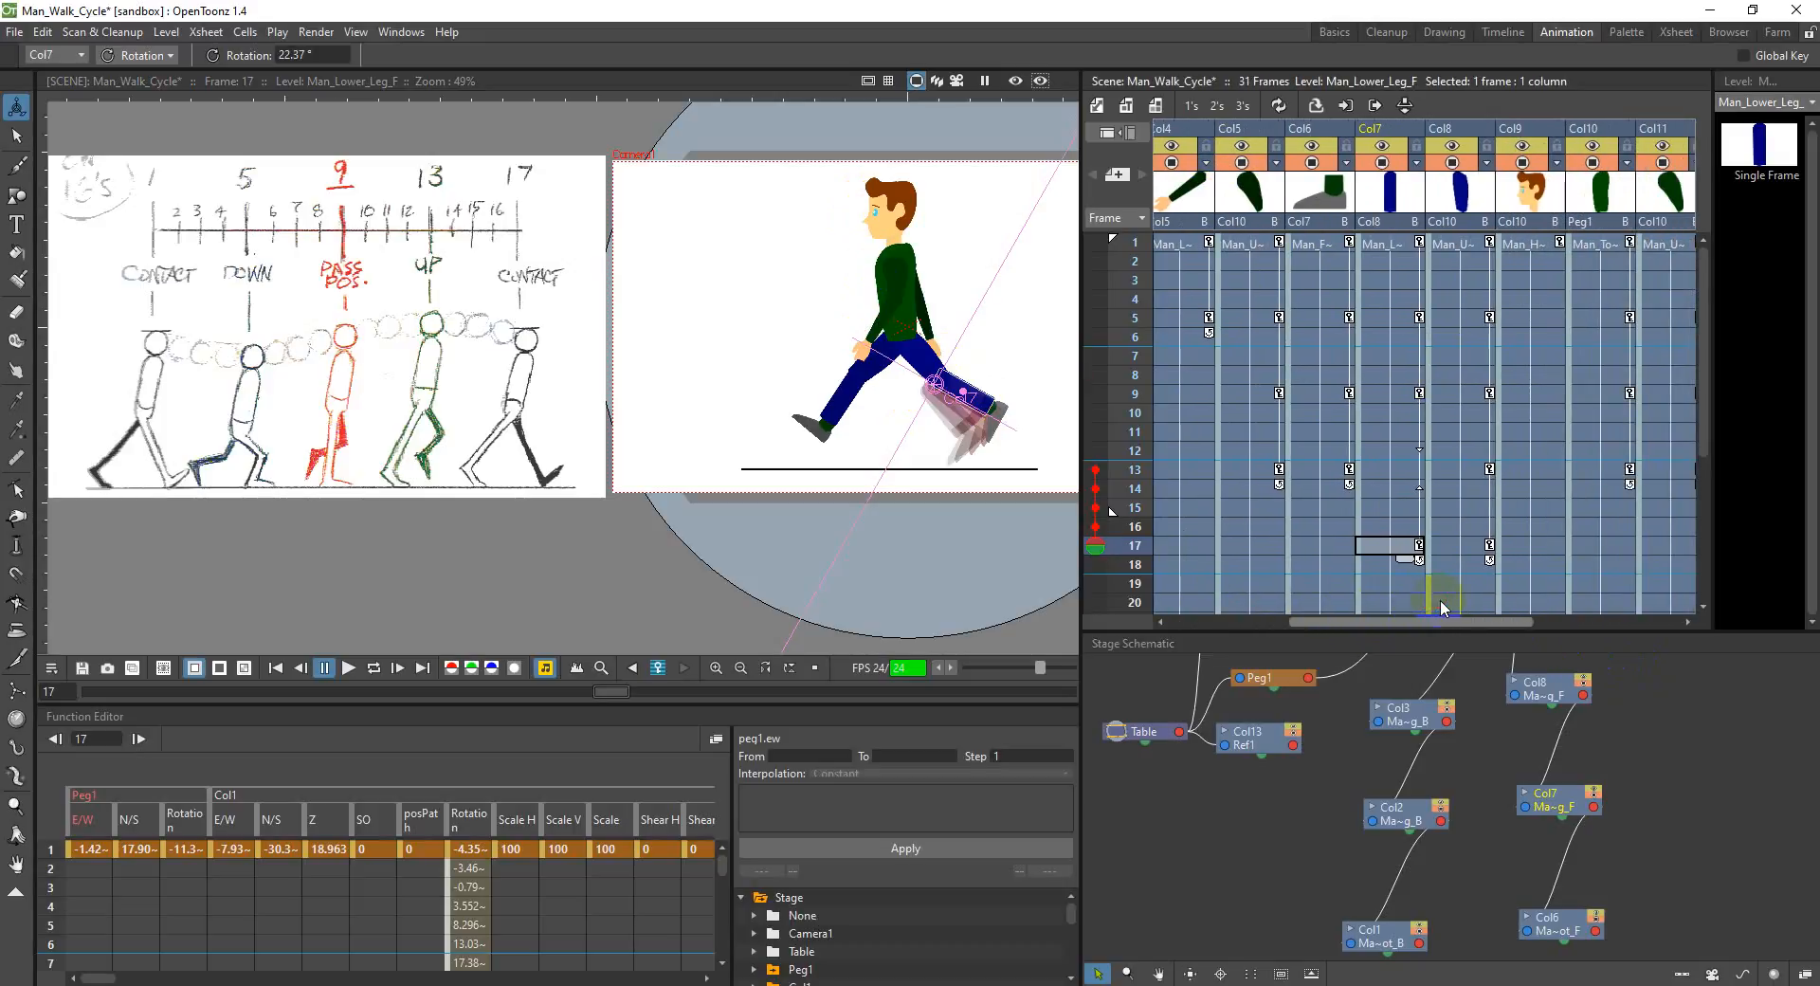
pyautogui.click(1619, 542)
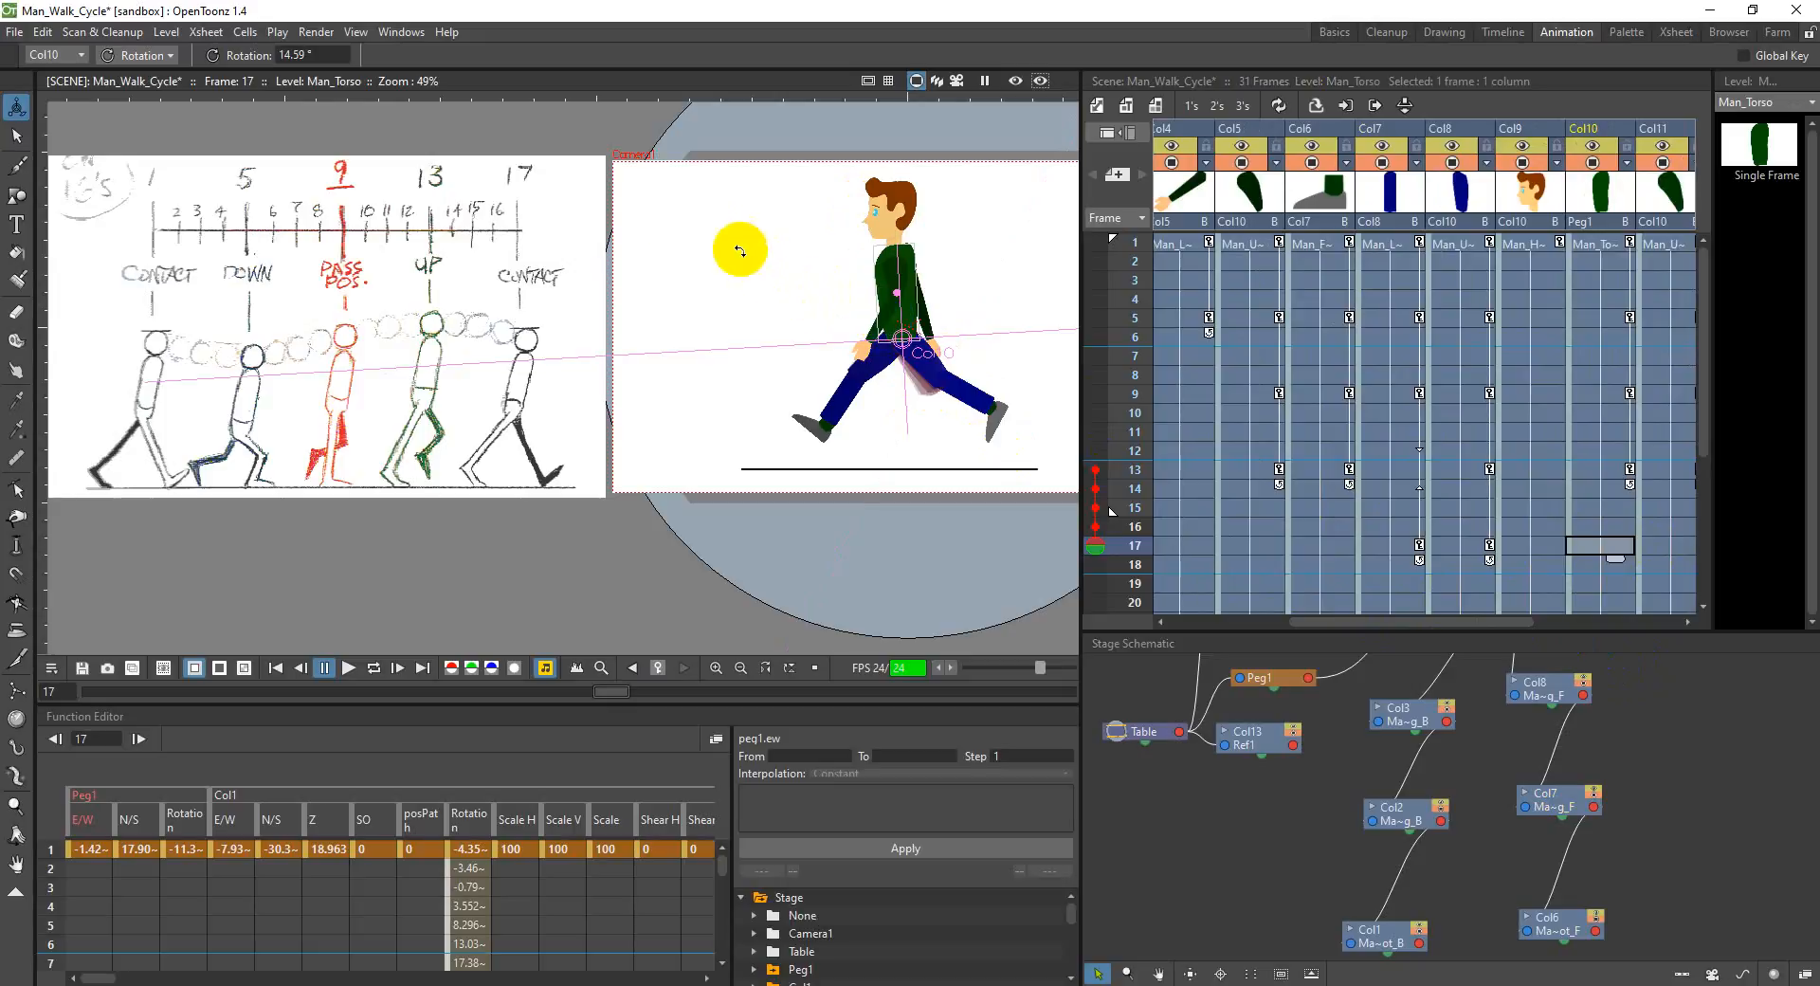
pyautogui.click(141, 54)
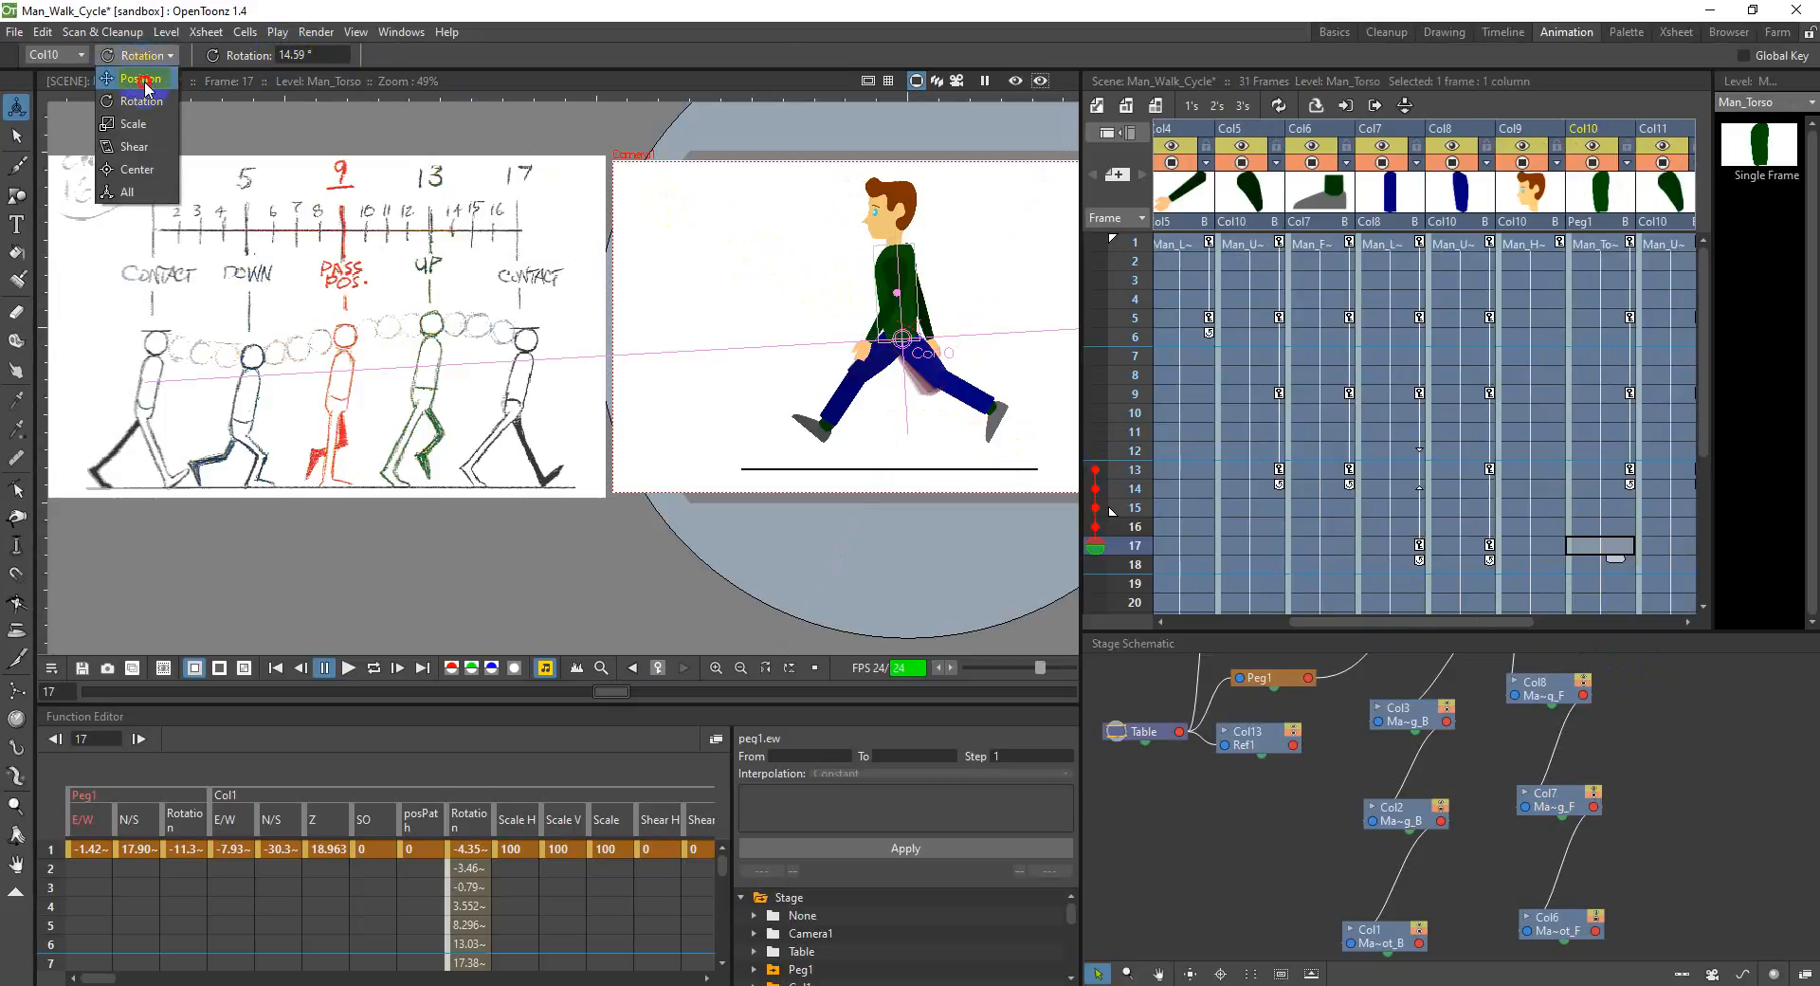
pyautogui.click(140, 78)
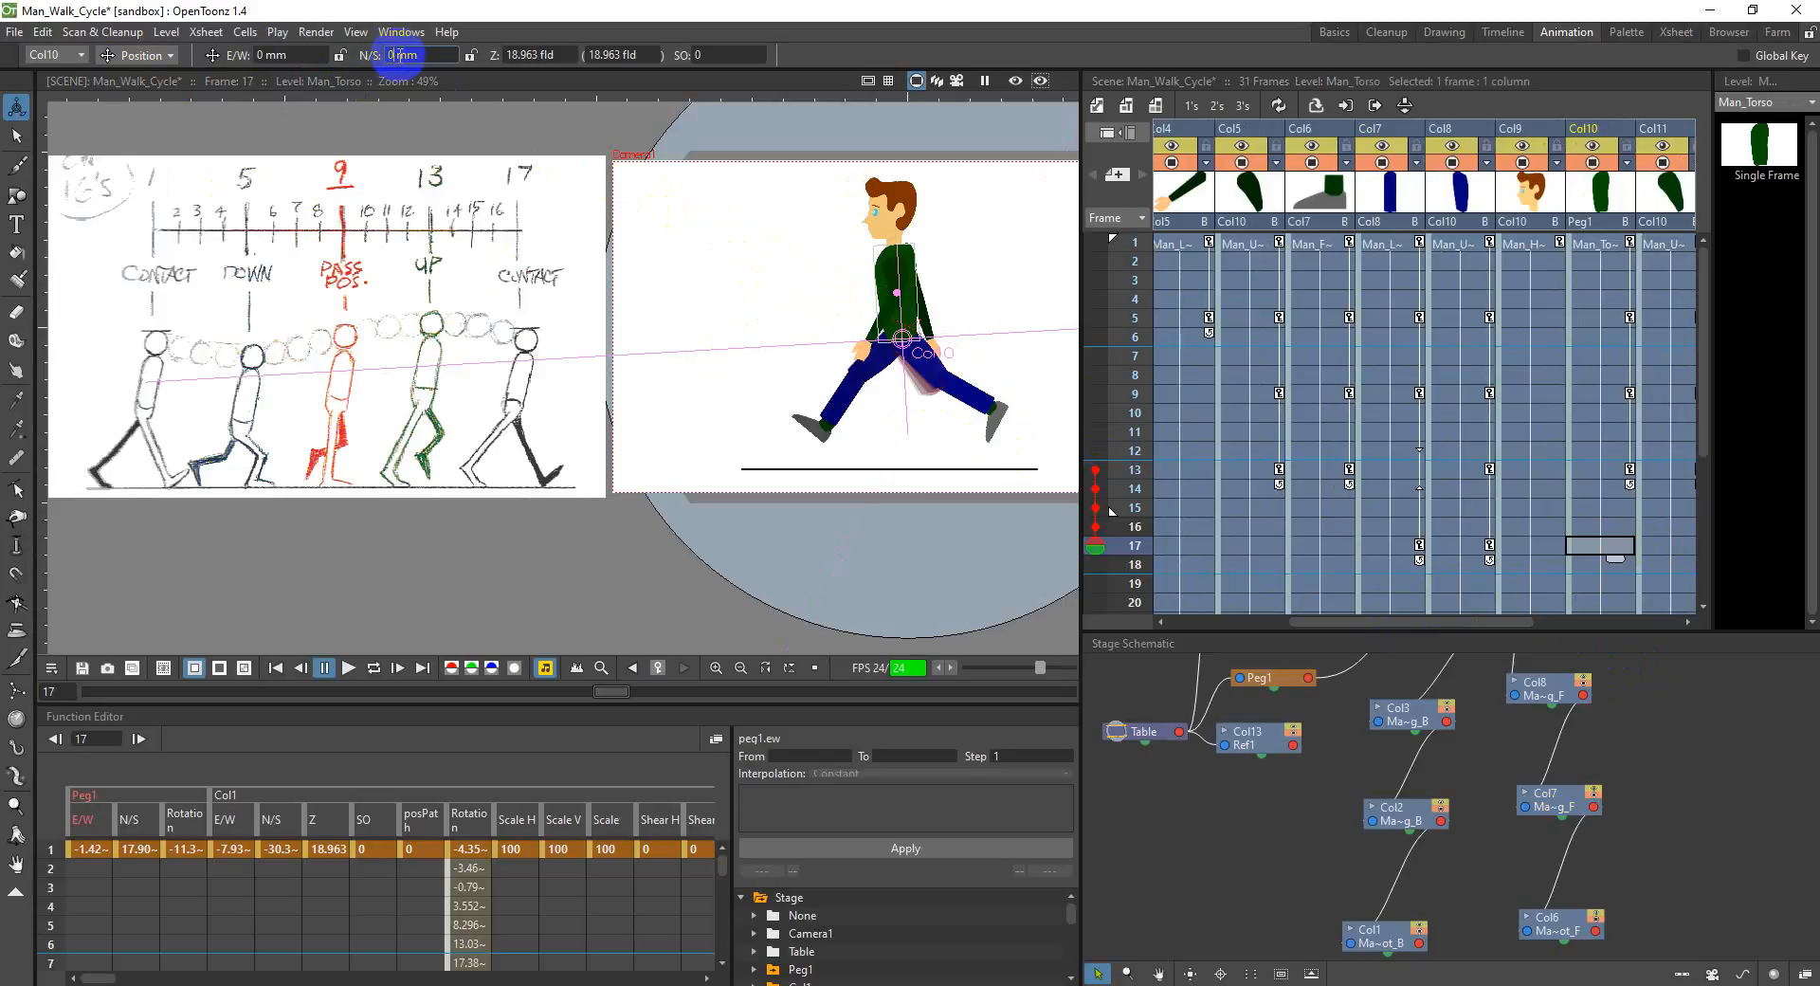
pyautogui.press('Return')
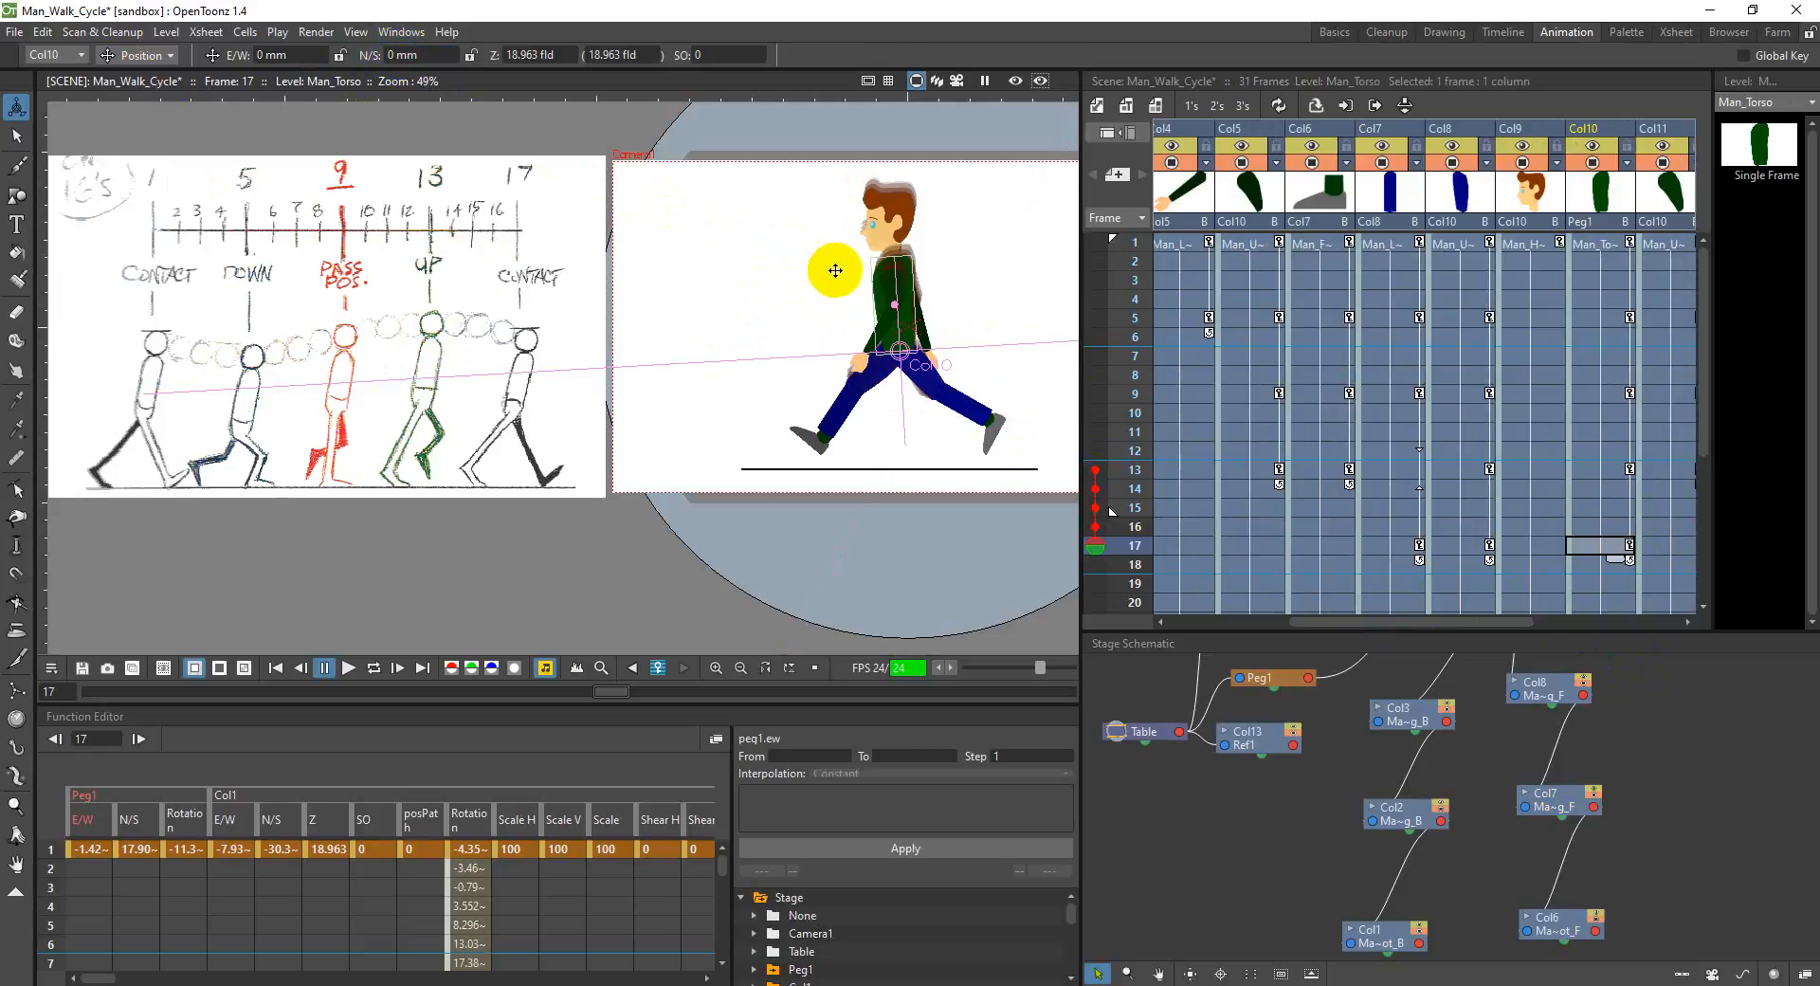
pyautogui.click(400, 55)
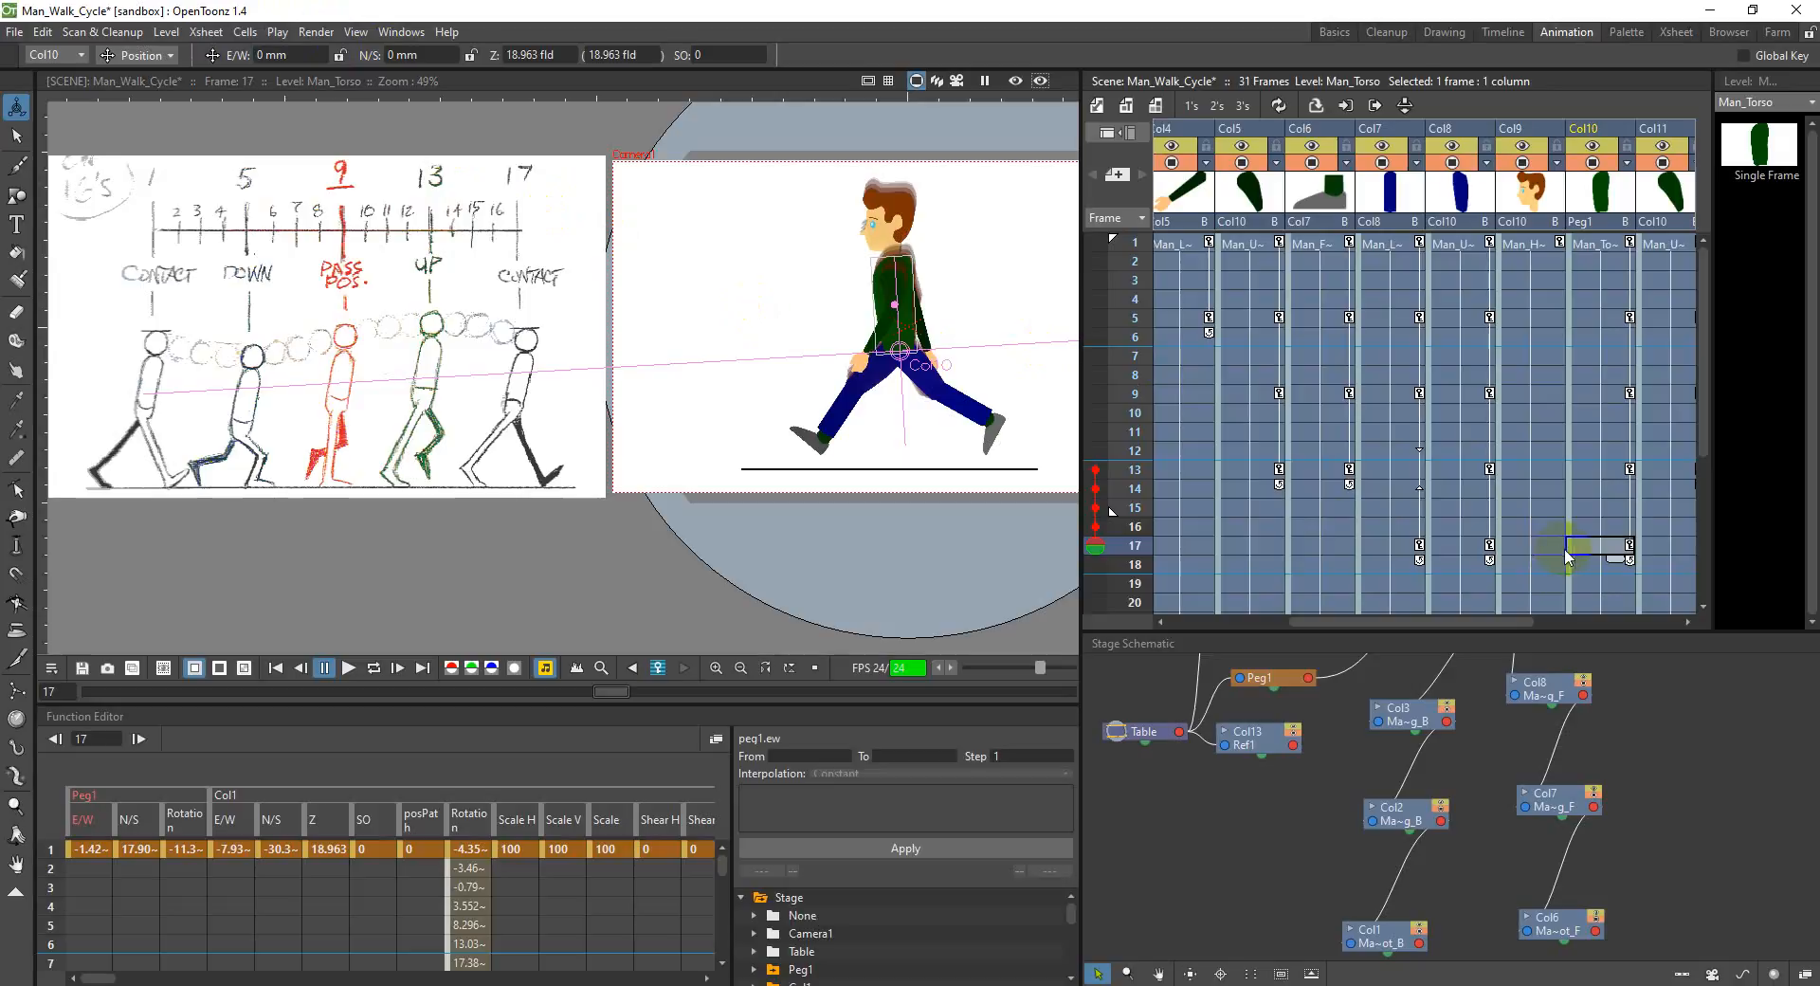
# Step: Compare the torso height at frames 13 and 17, and set the N/S position of Col10 to -5 mm at frame 17
pyautogui.click(1611, 472)
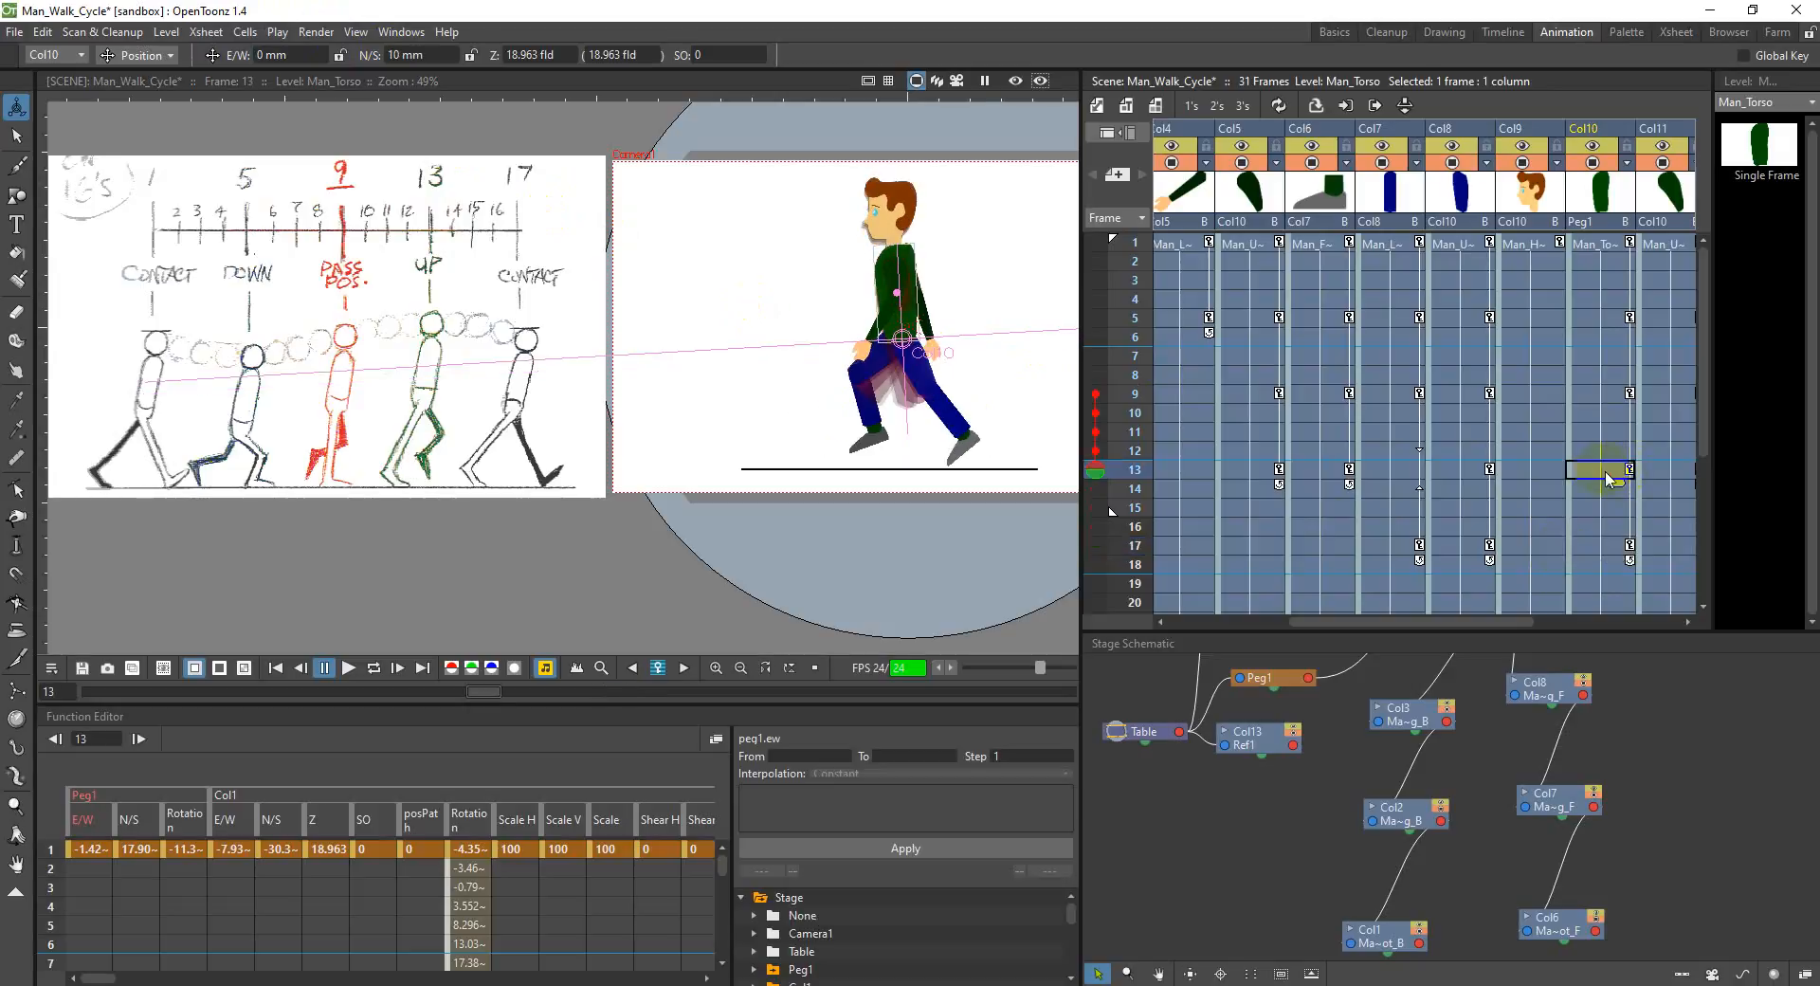
pyautogui.click(1614, 548)
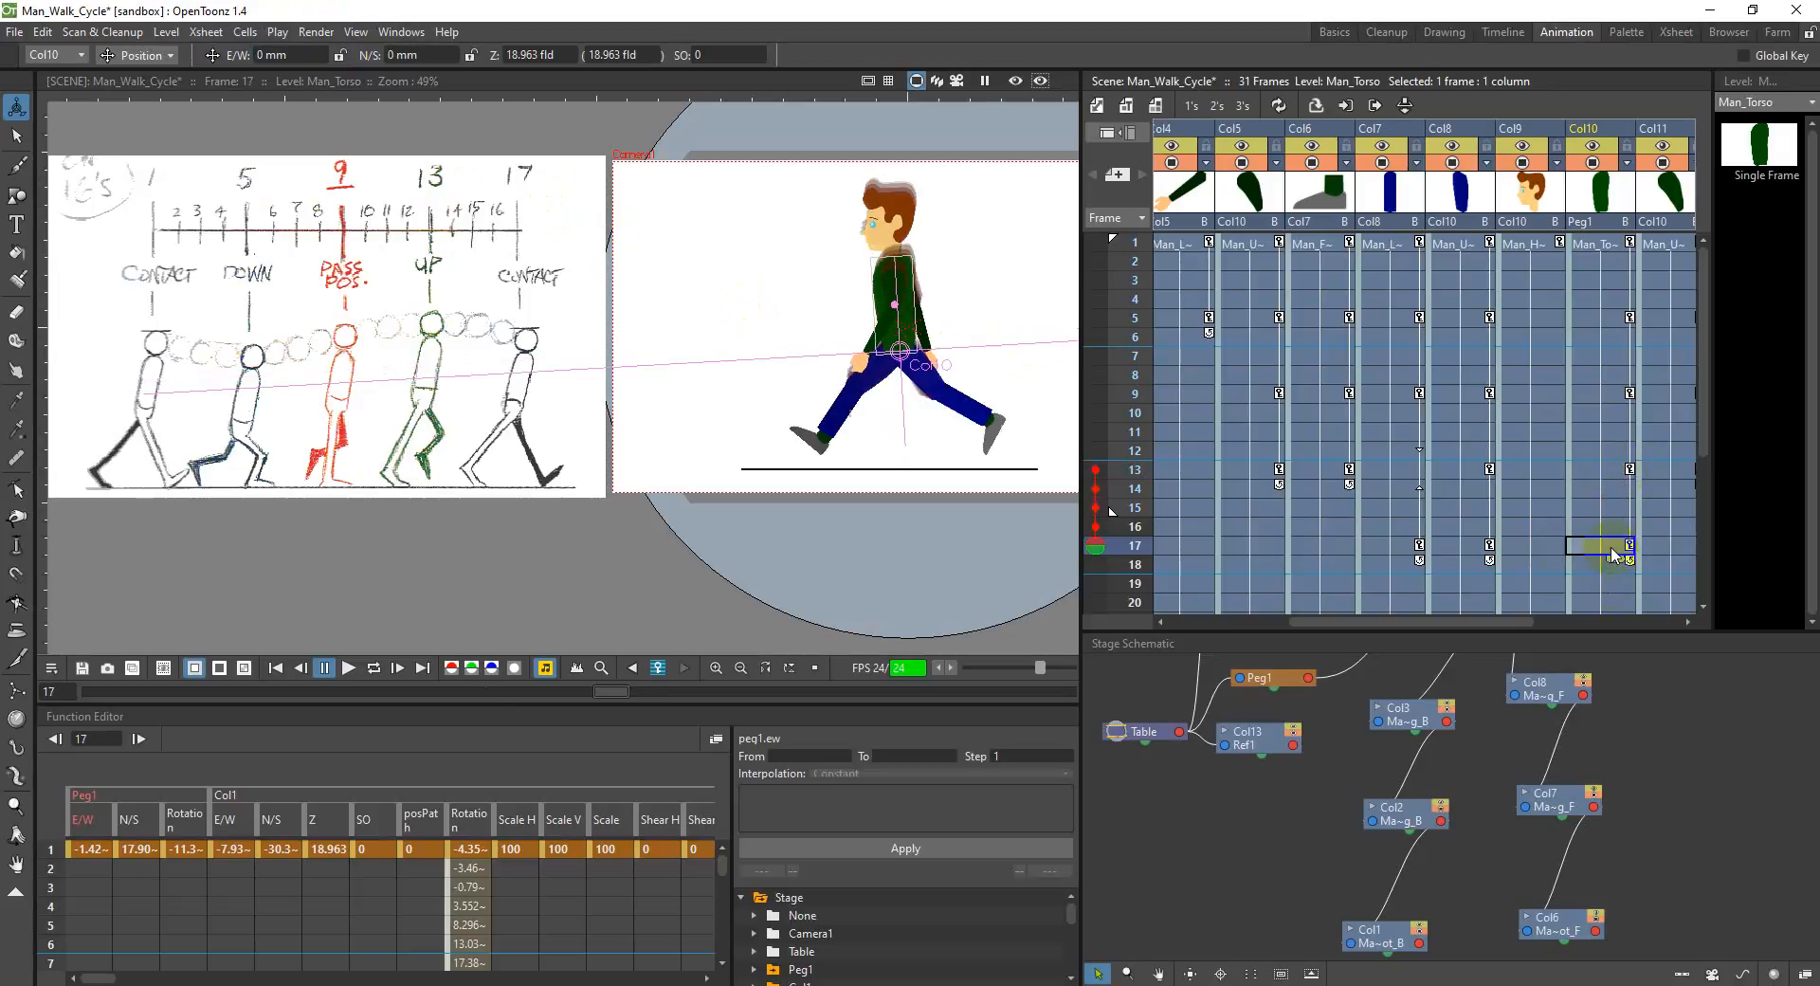
pyautogui.click(1611, 473)
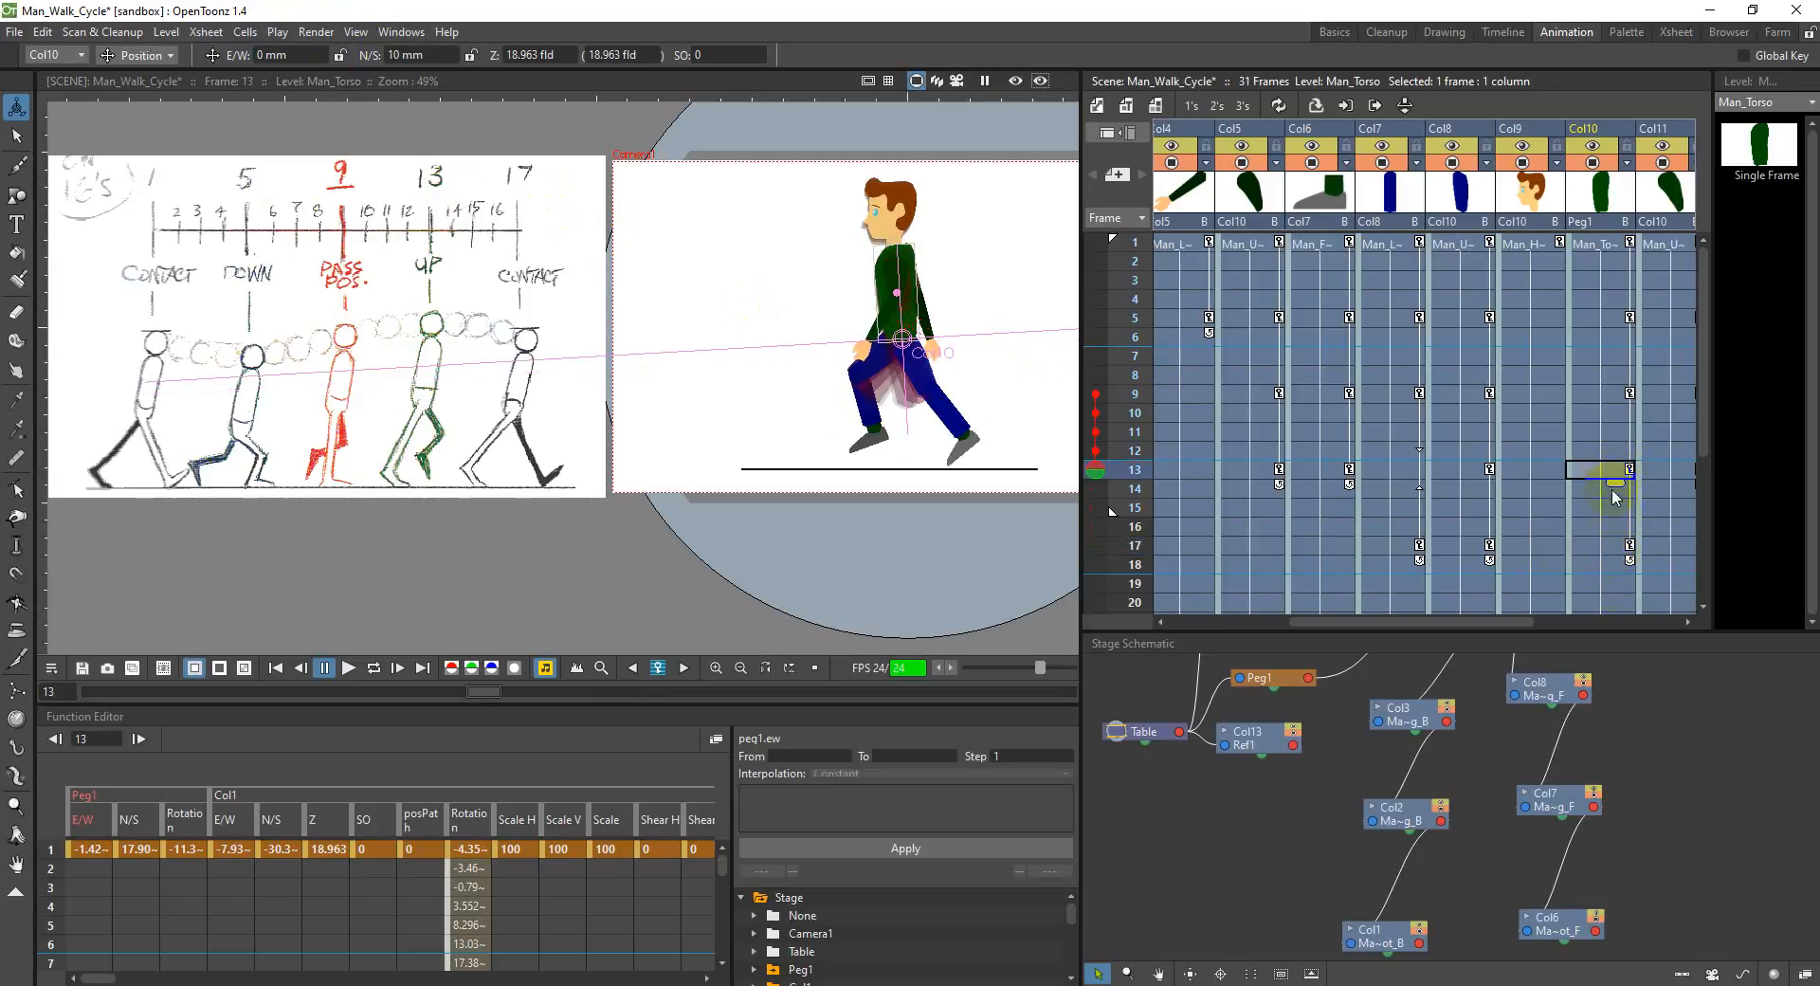
pyautogui.click(1601, 550)
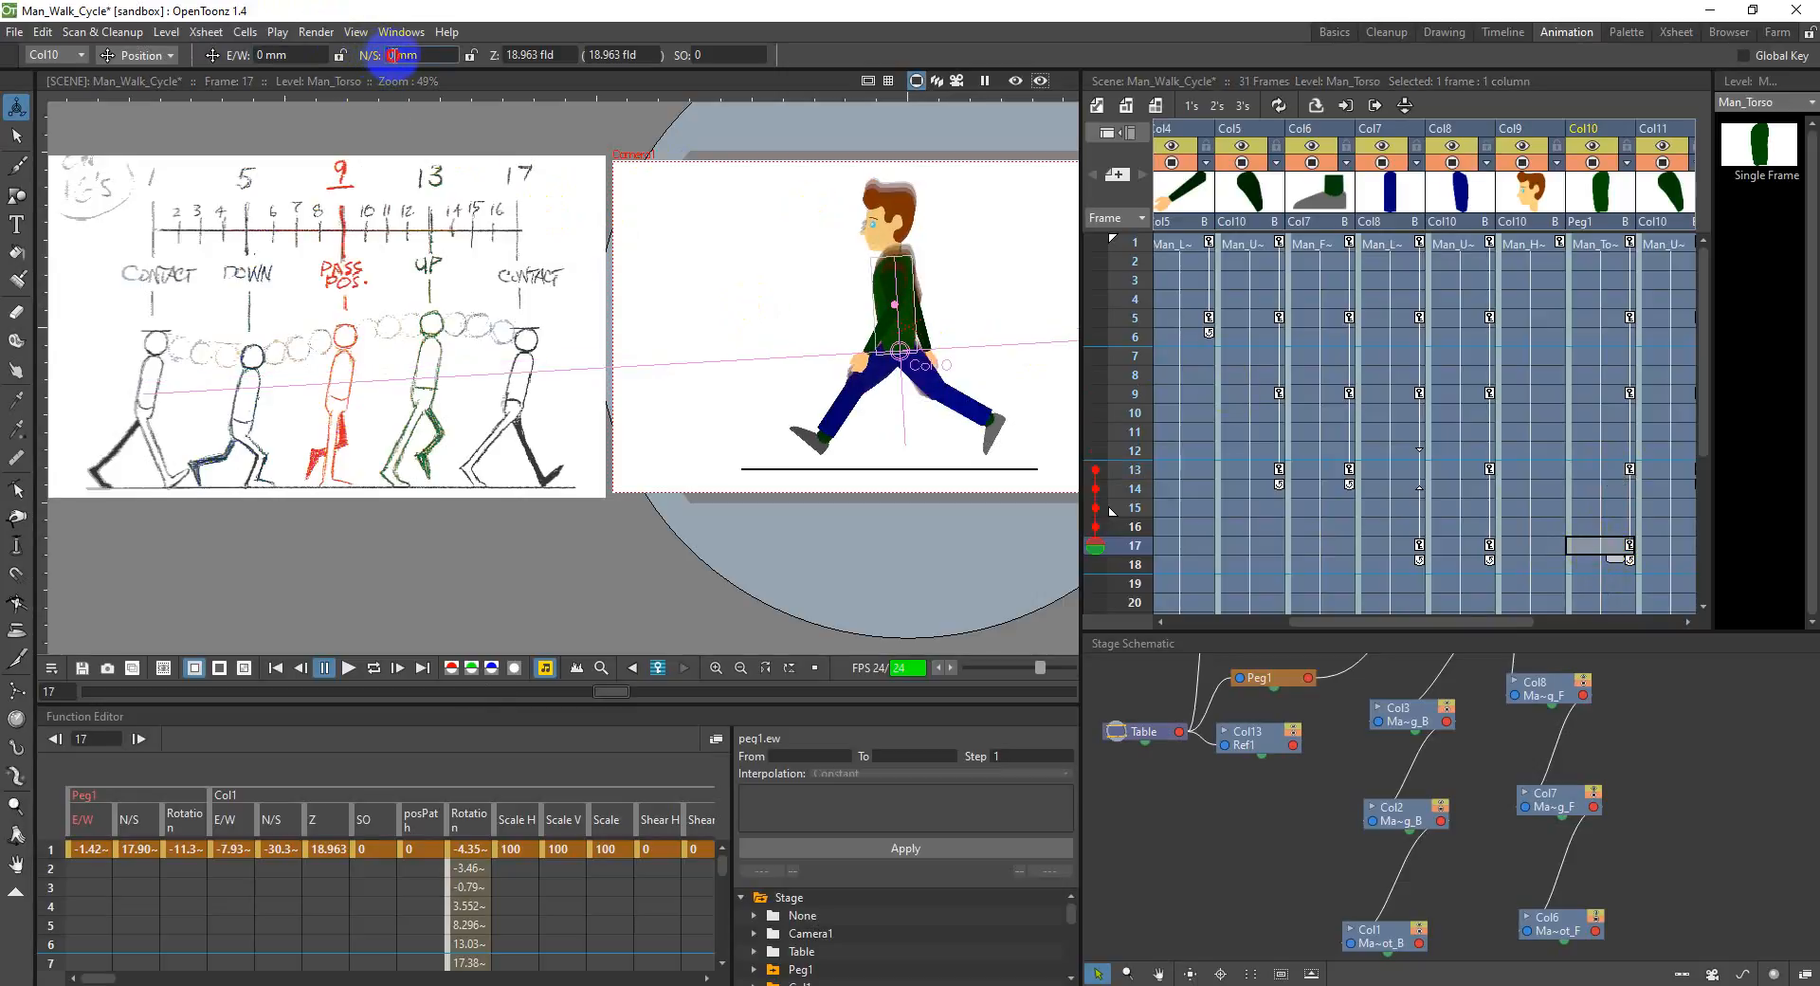
pyautogui.write('5')
pyautogui.press('Return')
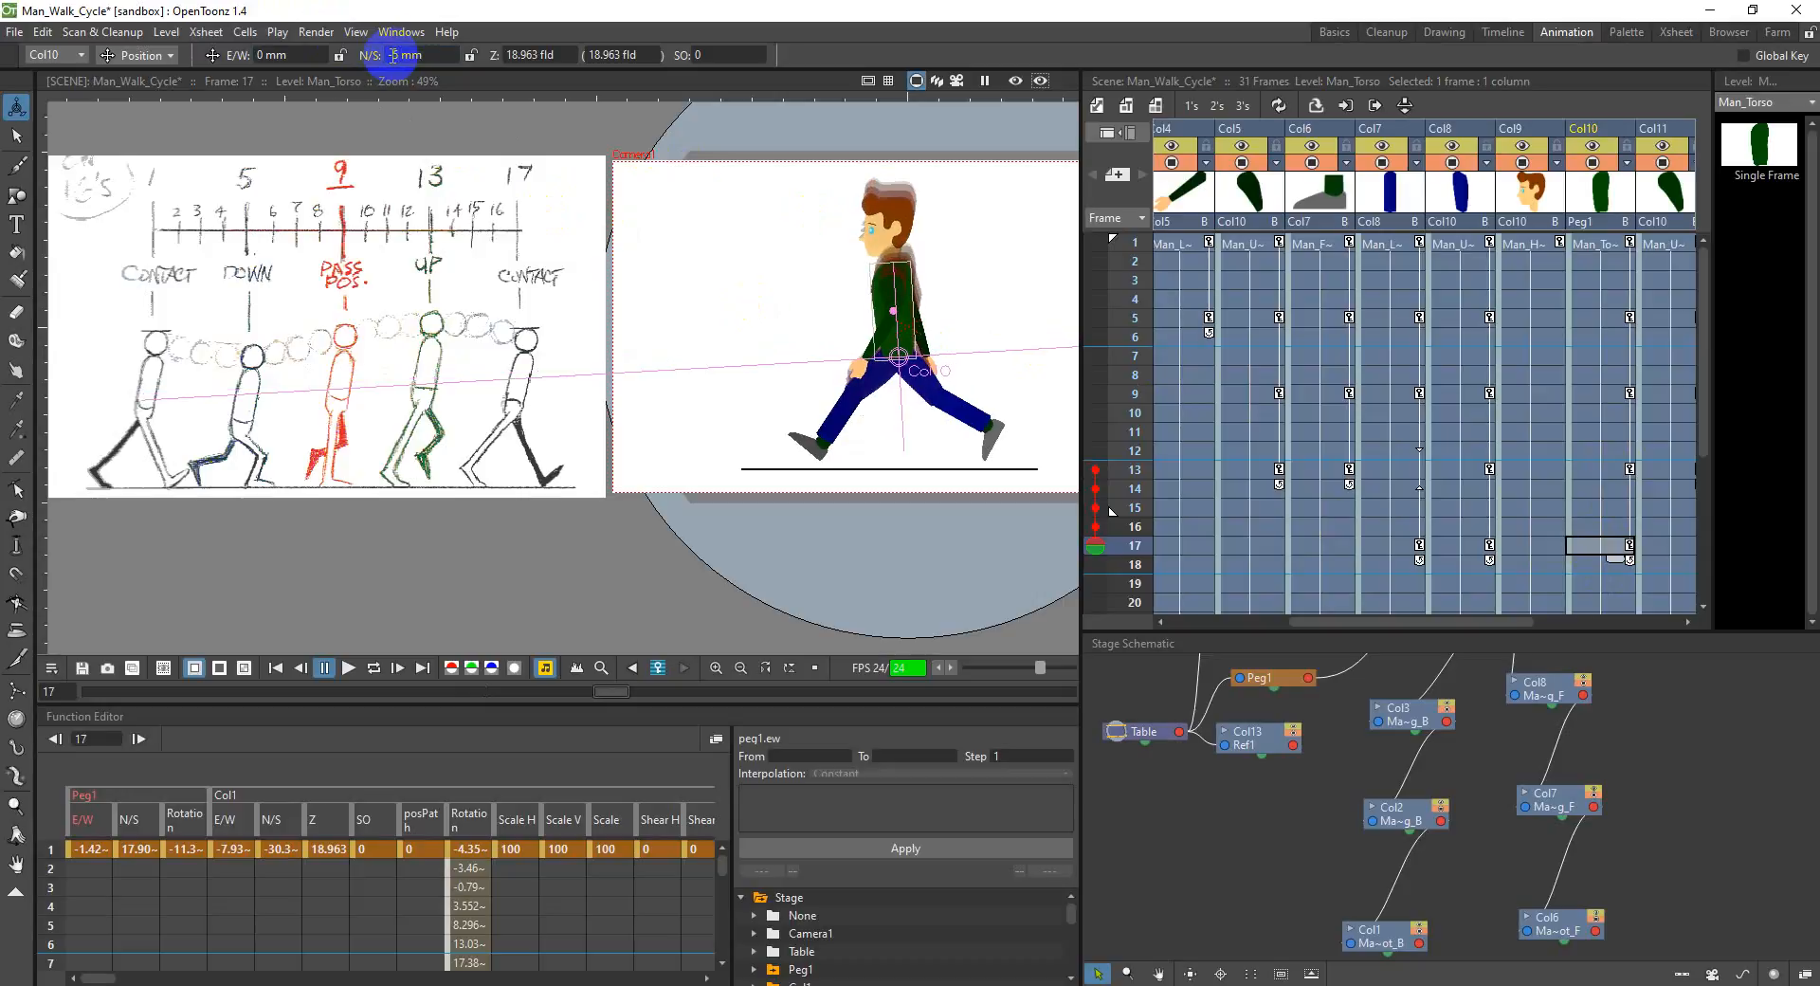
pyautogui.click(394, 55)
pyautogui.write('-')
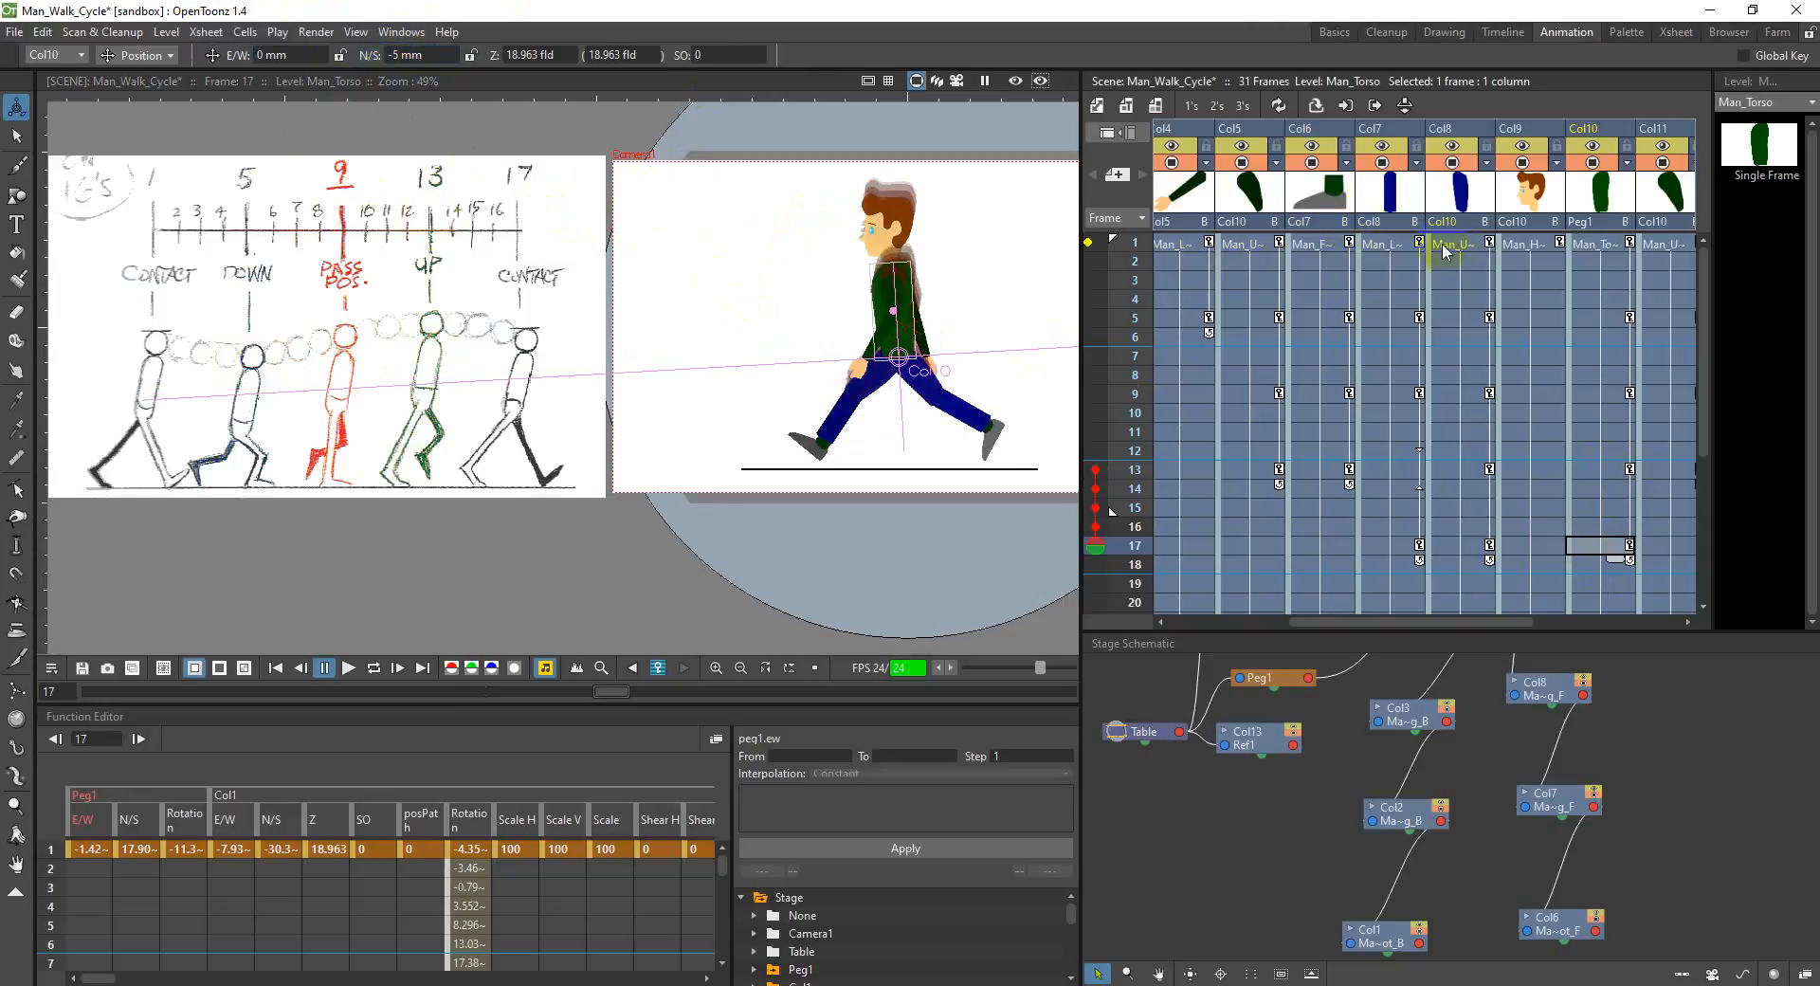
# Step: Rotate the front upper leg in Col8 to about 388.1° and the back upper leg in Col3 to about 312.7° at frame 17
pyautogui.click(1455, 547)
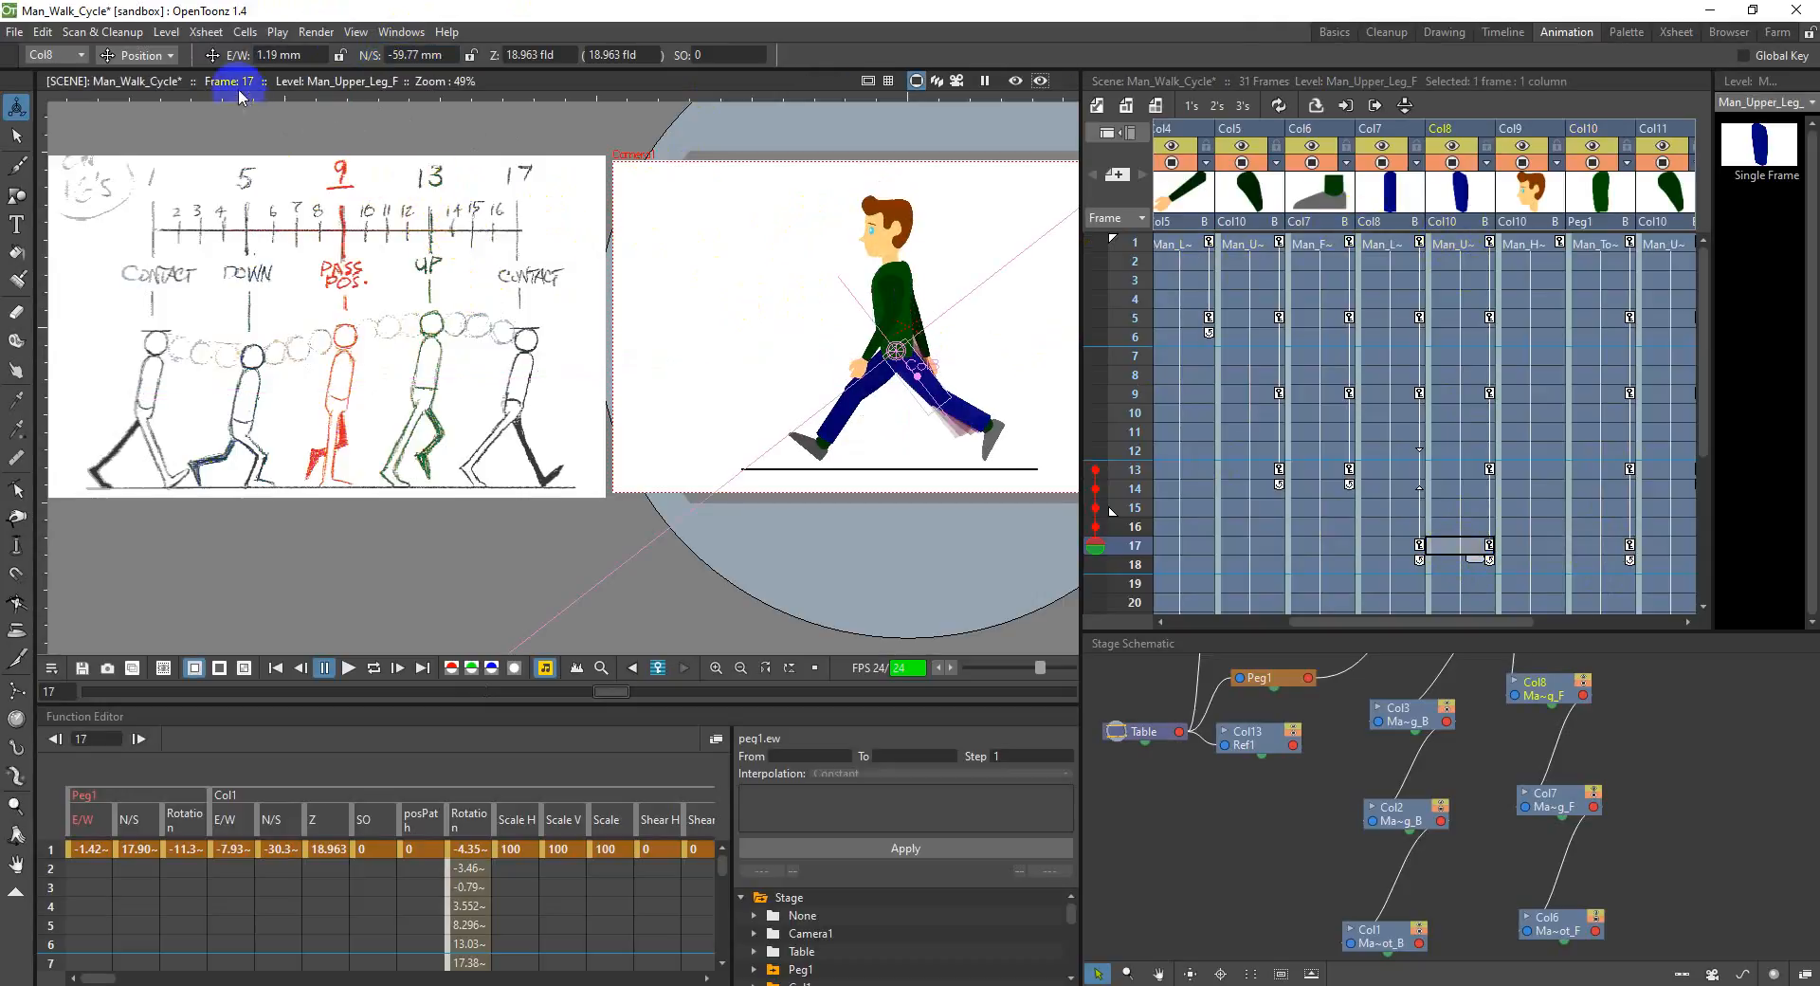
pyautogui.click(142, 55)
pyautogui.click(140, 77)
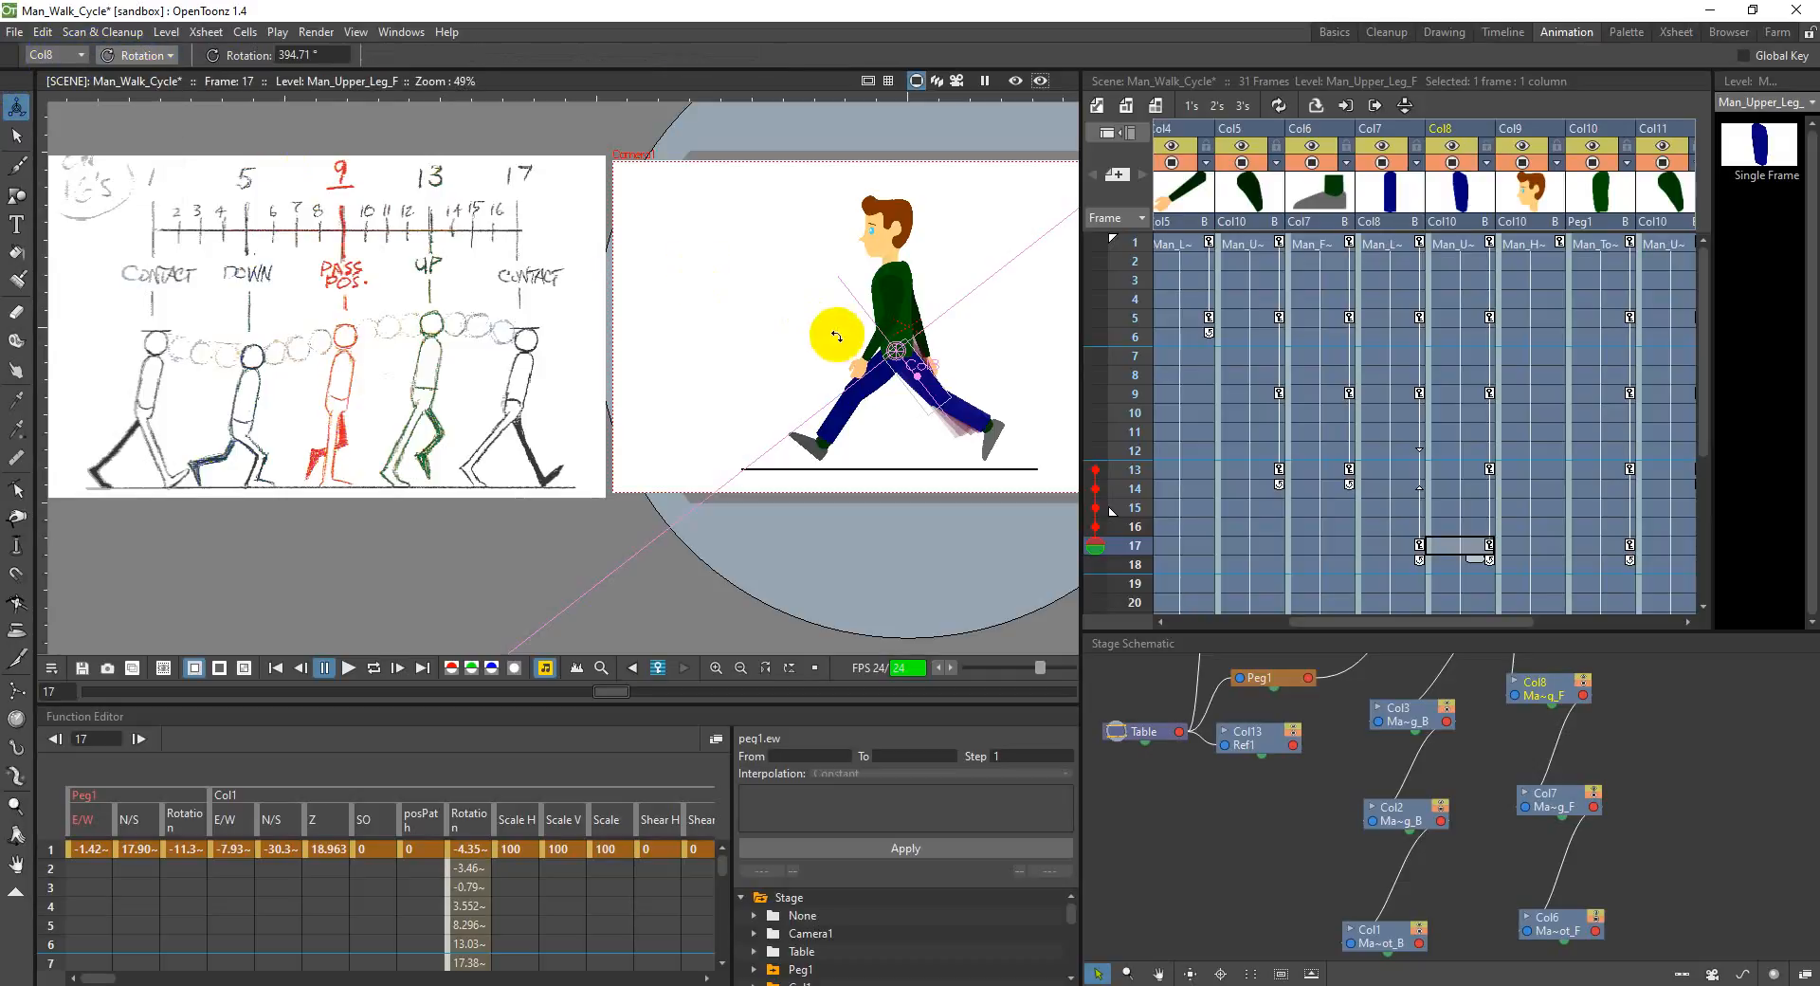
pyautogui.moveTo(920, 383)
pyautogui.mouseDown()
pyautogui.moveTo(867, 422)
pyautogui.moveTo(891, 398)
pyautogui.mouseUp()
pyautogui.moveTo(1474, 625); pyautogui.dragTo(1382, 631)
pyautogui.click(1322, 545)
pyautogui.moveTo(887, 388); pyautogui.dragTo(915, 419)
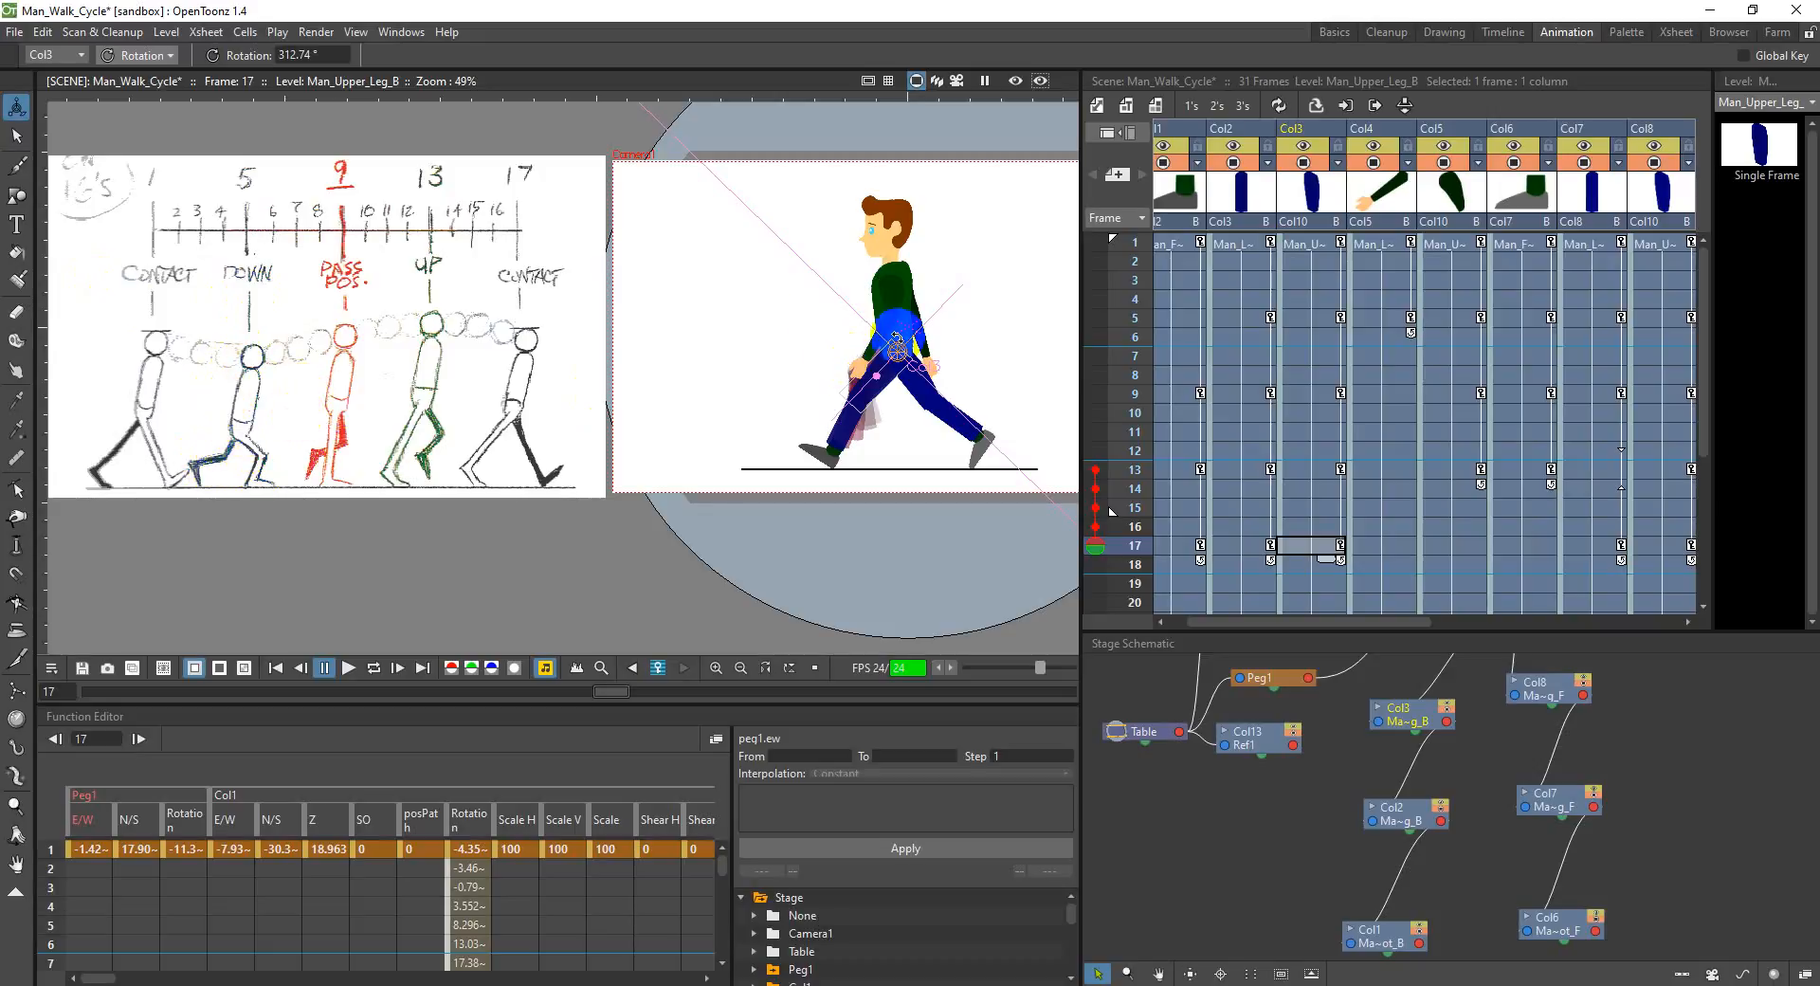
# Step: Rotate the back upper arm in Col5 to about 21° and the front upper arm in Col11 to about -50.7° at frame 17
pyautogui.click(1431, 128)
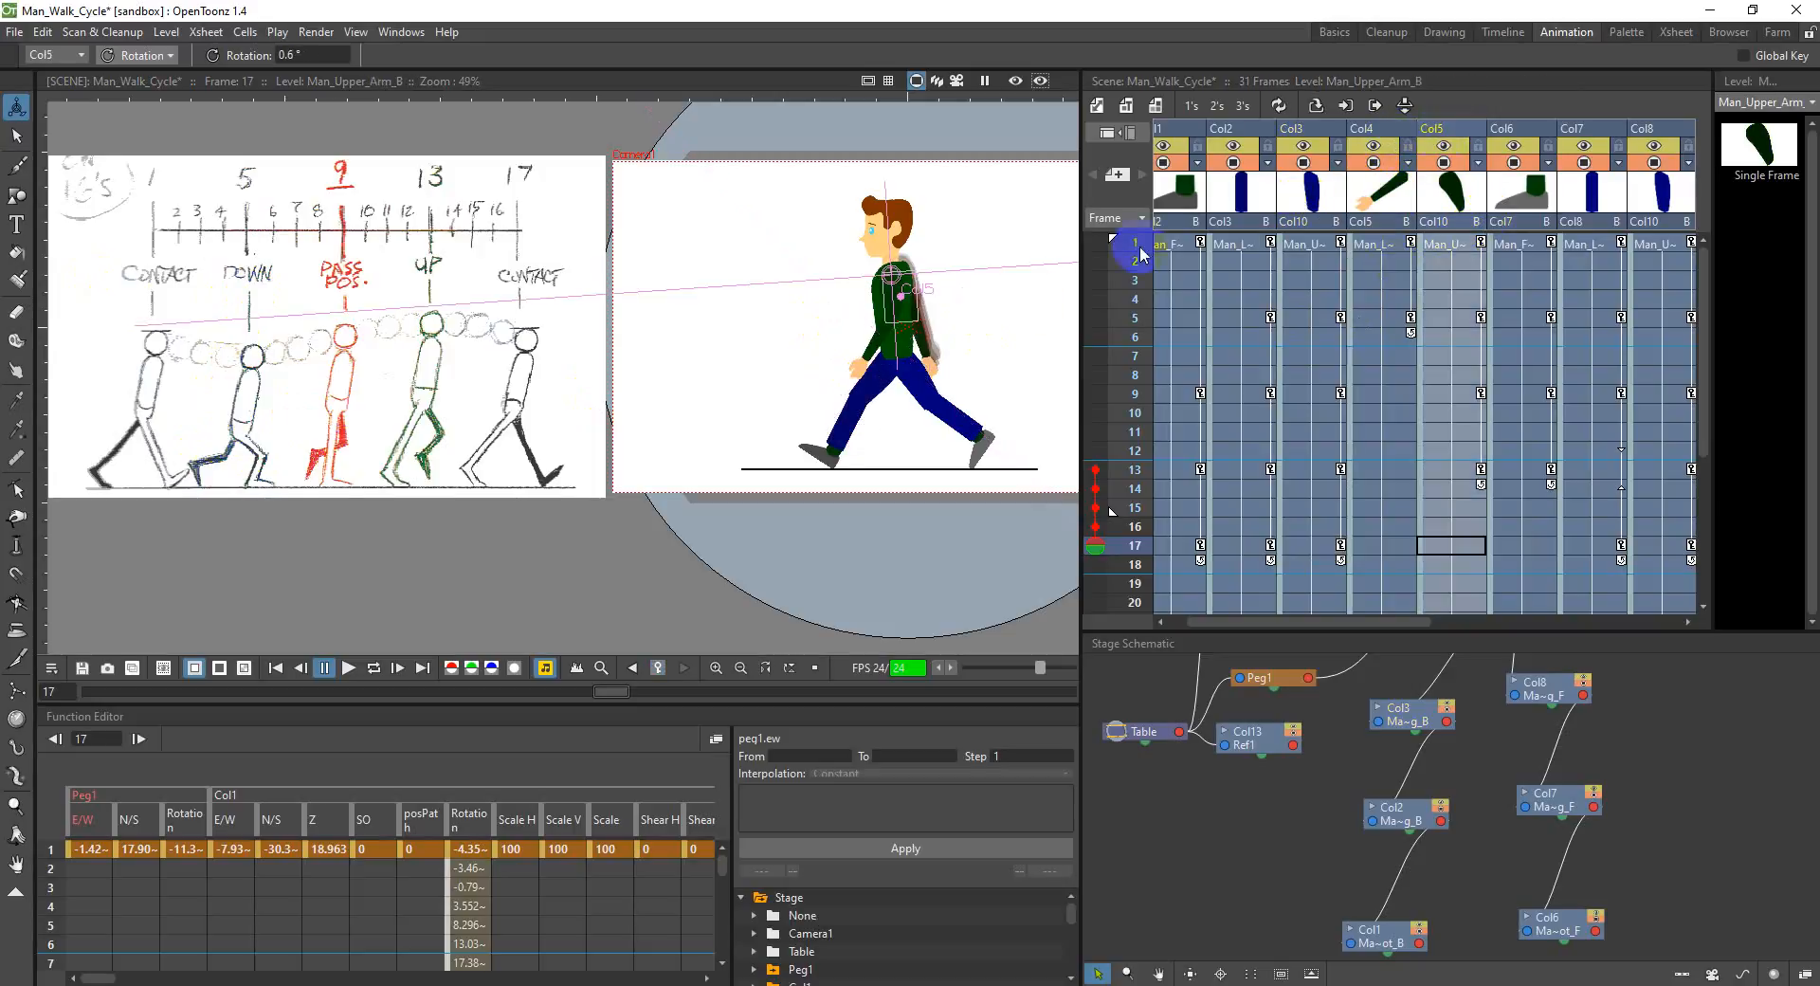
pyautogui.moveTo(909, 307); pyautogui.dragTo(916, 306)
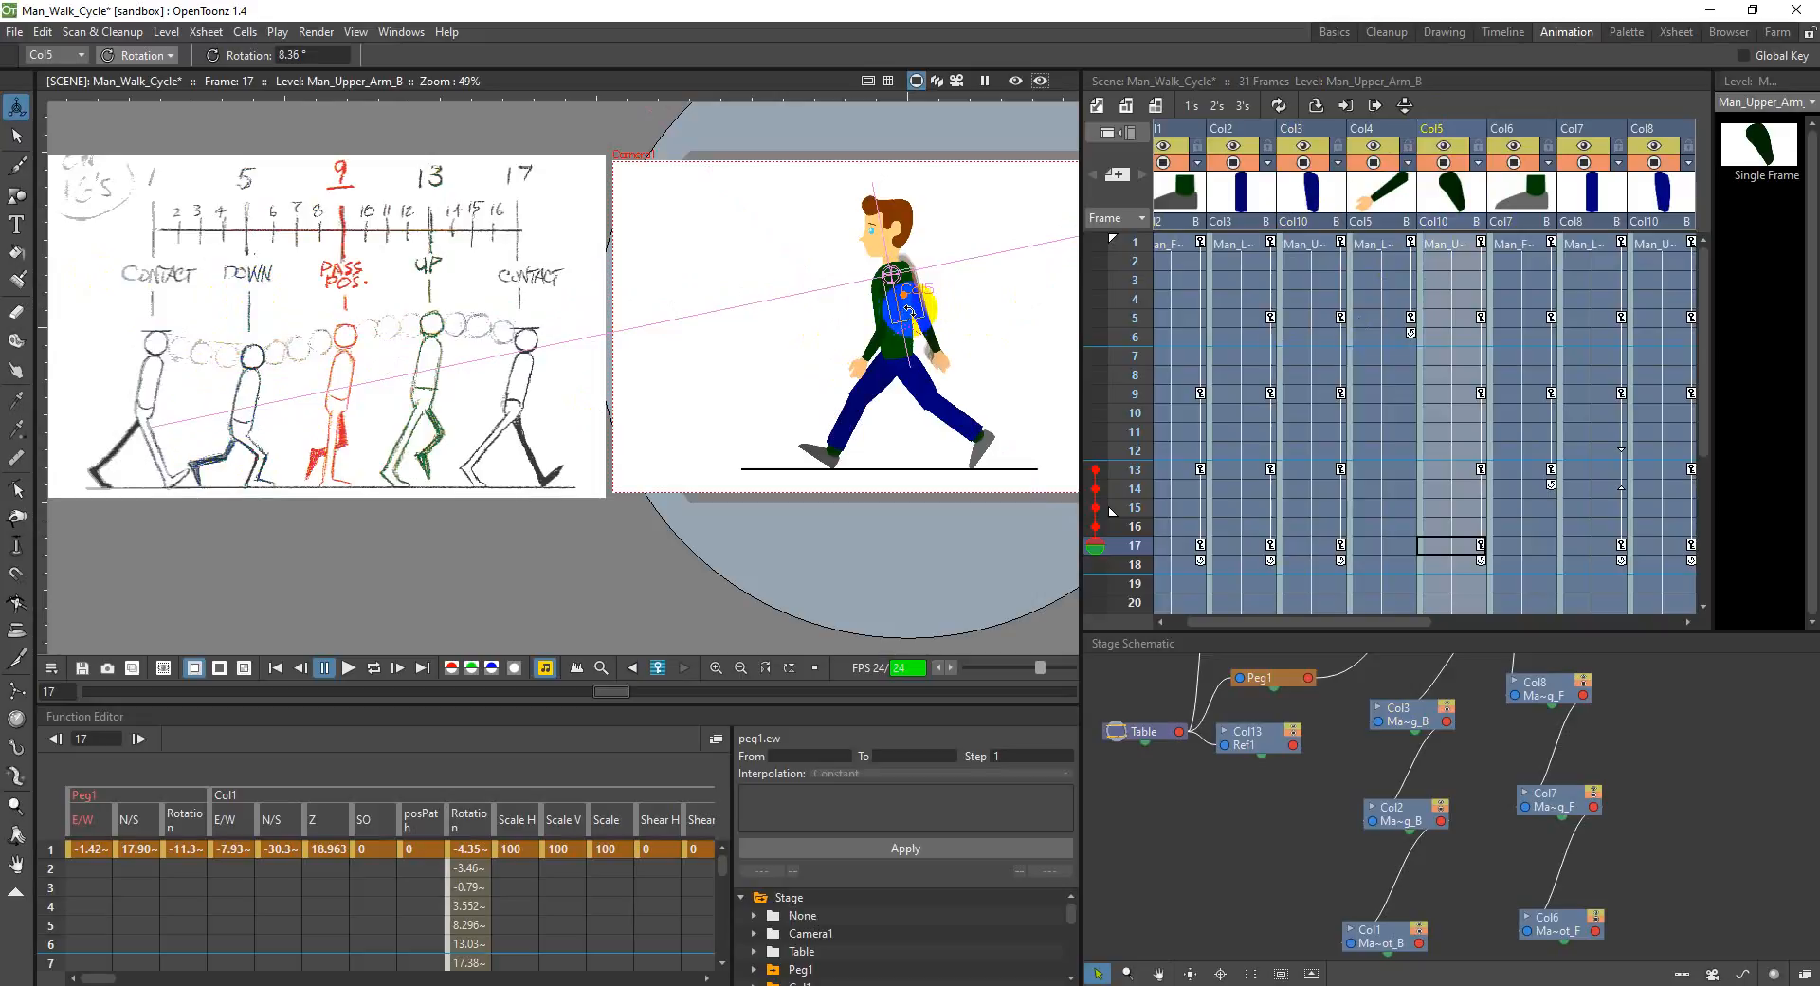
pyautogui.moveTo(909, 310); pyautogui.dragTo(934, 296)
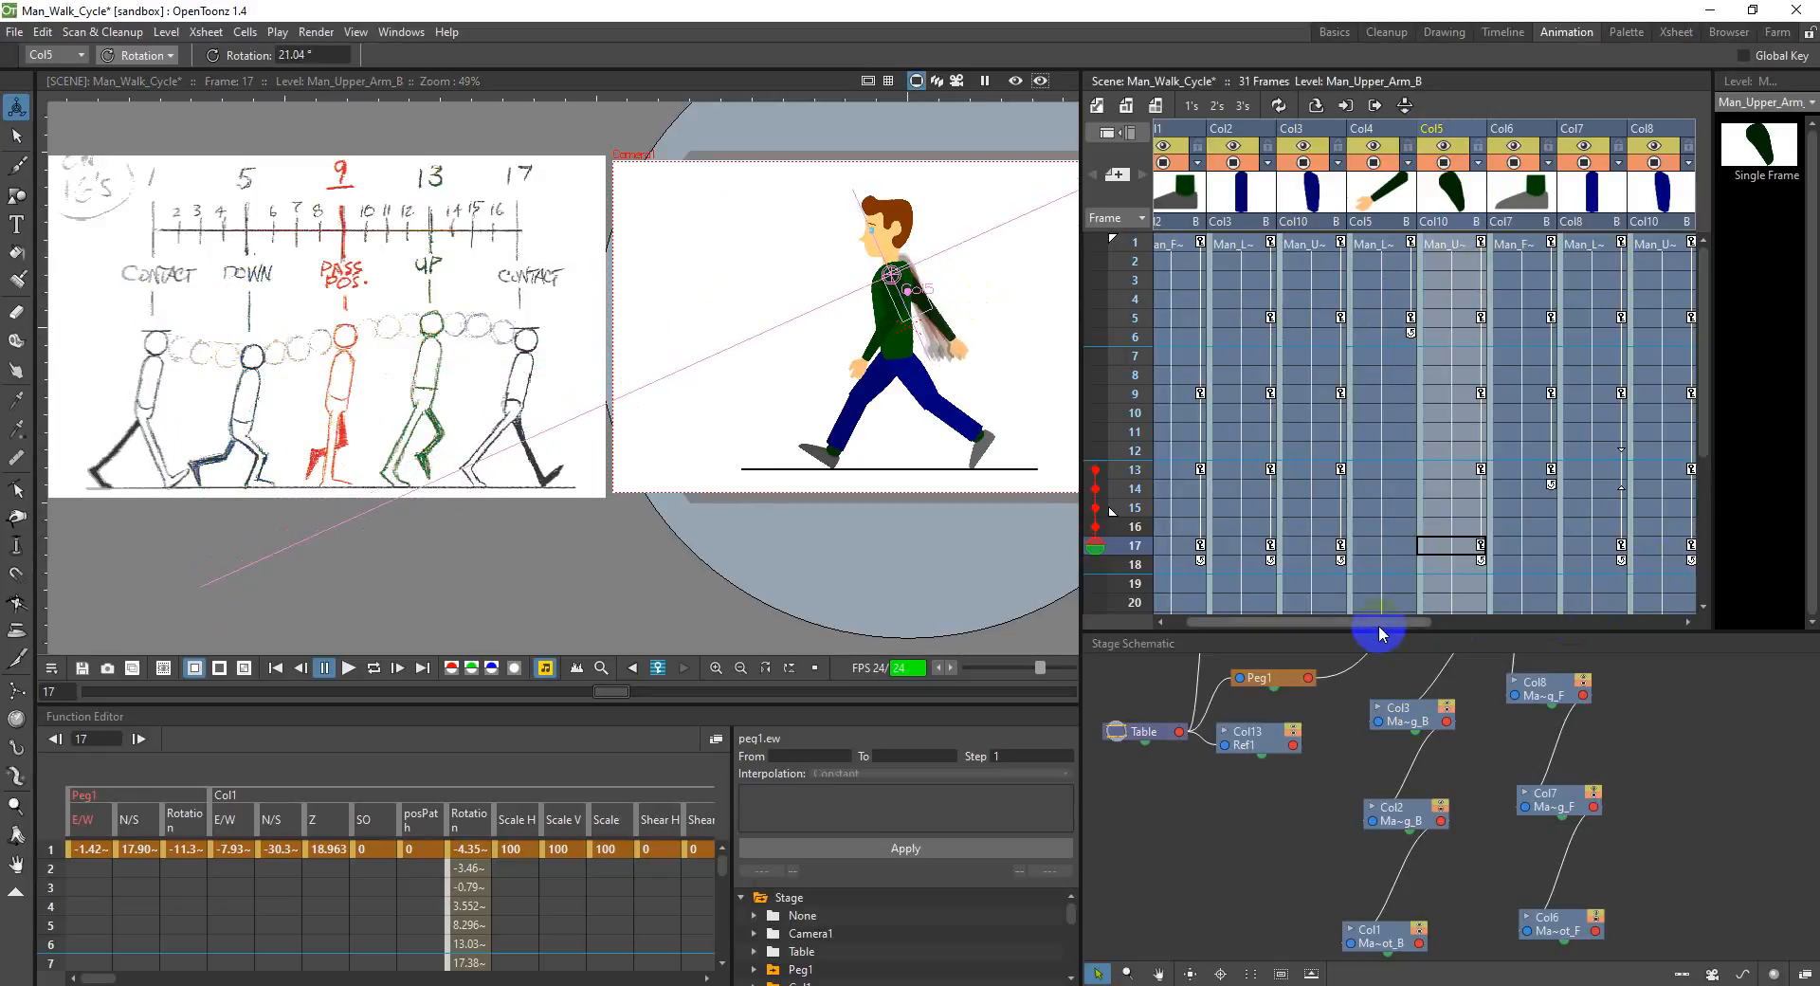
pyautogui.moveTo(1389, 622); pyautogui.dragTo(1562, 601)
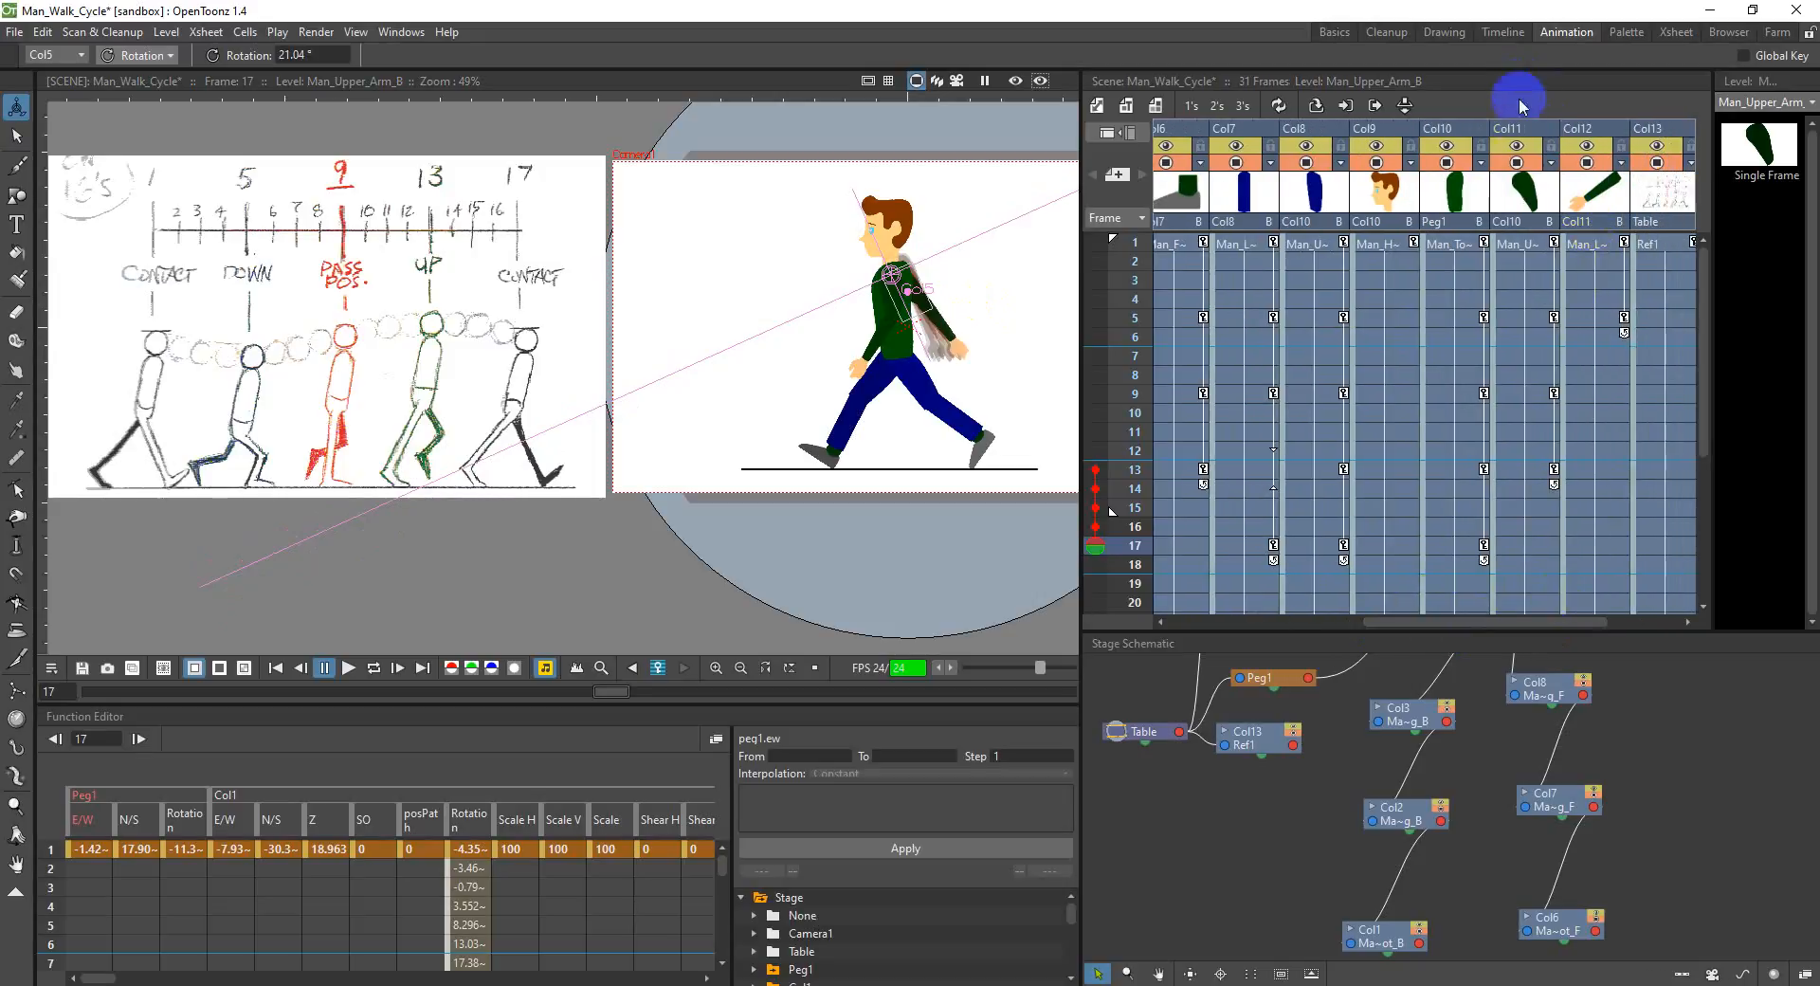
pyautogui.click(1524, 133)
pyautogui.moveTo(888, 319); pyautogui.dragTo(877, 319)
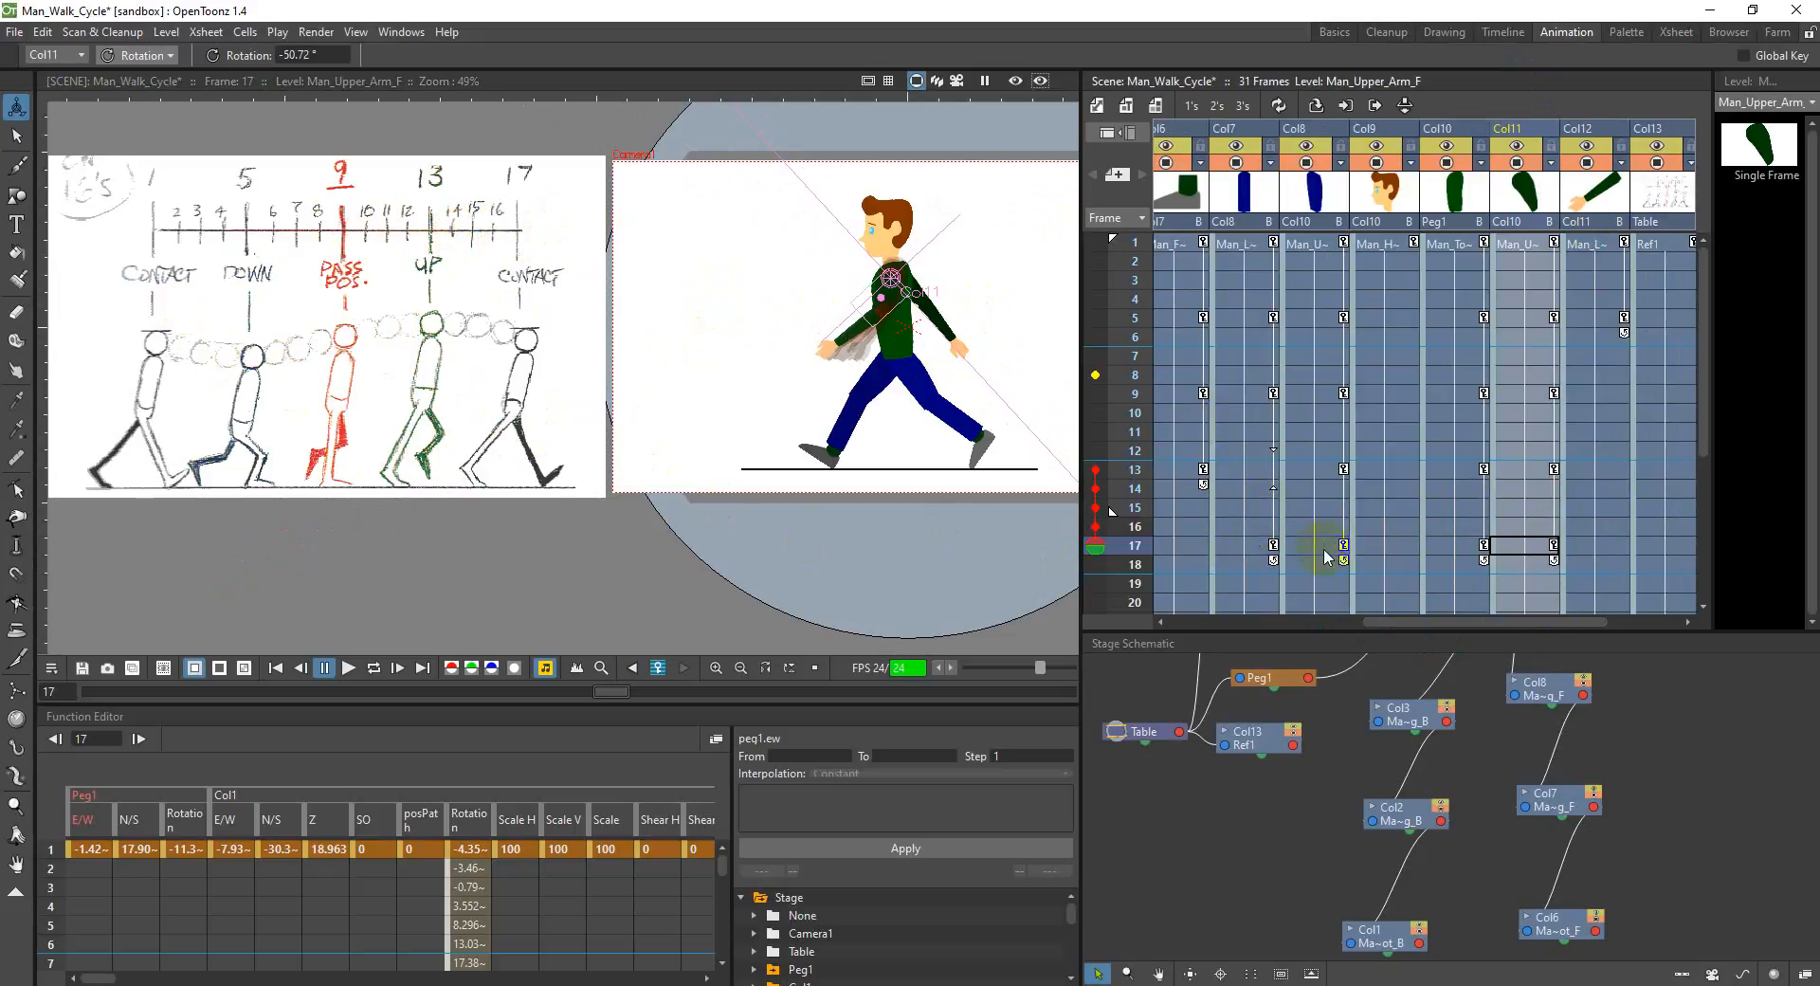
# Step: Rotate the front upper leg in Col8 to about 368° and the front lower leg in Col7 to about 41.6° at frame 21
pyautogui.scroll(-2, 1203, 544)
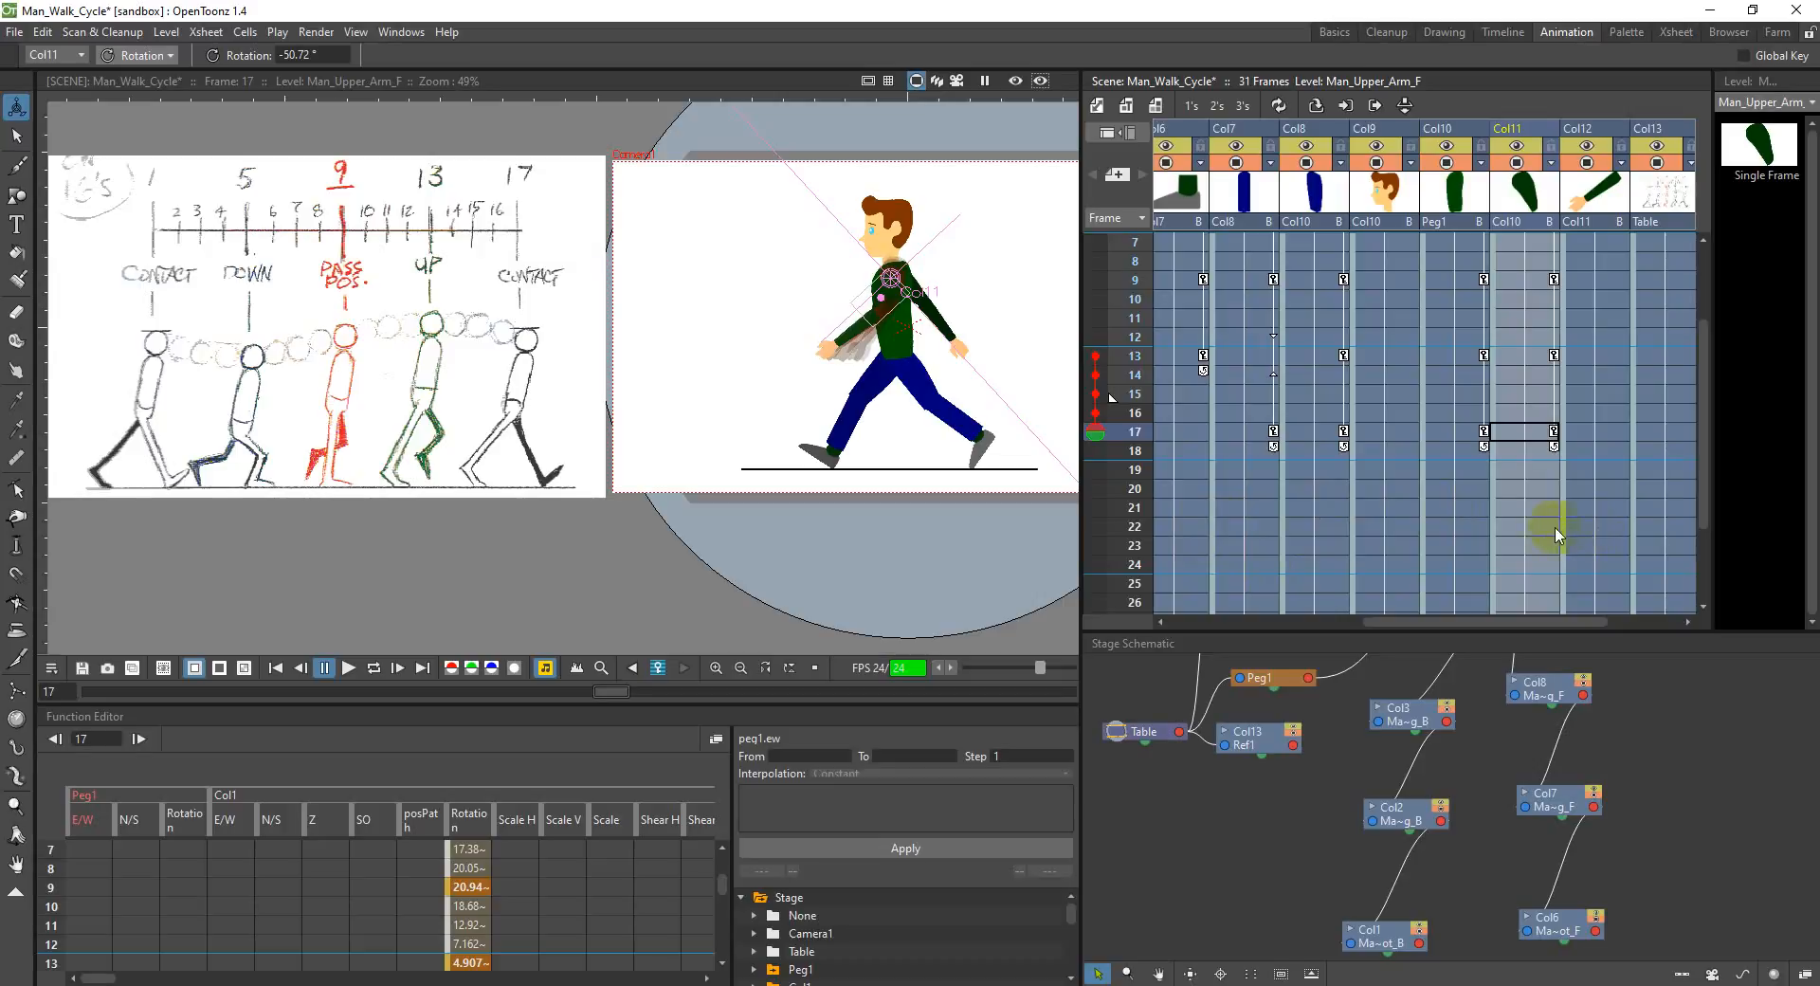
pyautogui.click(1300, 507)
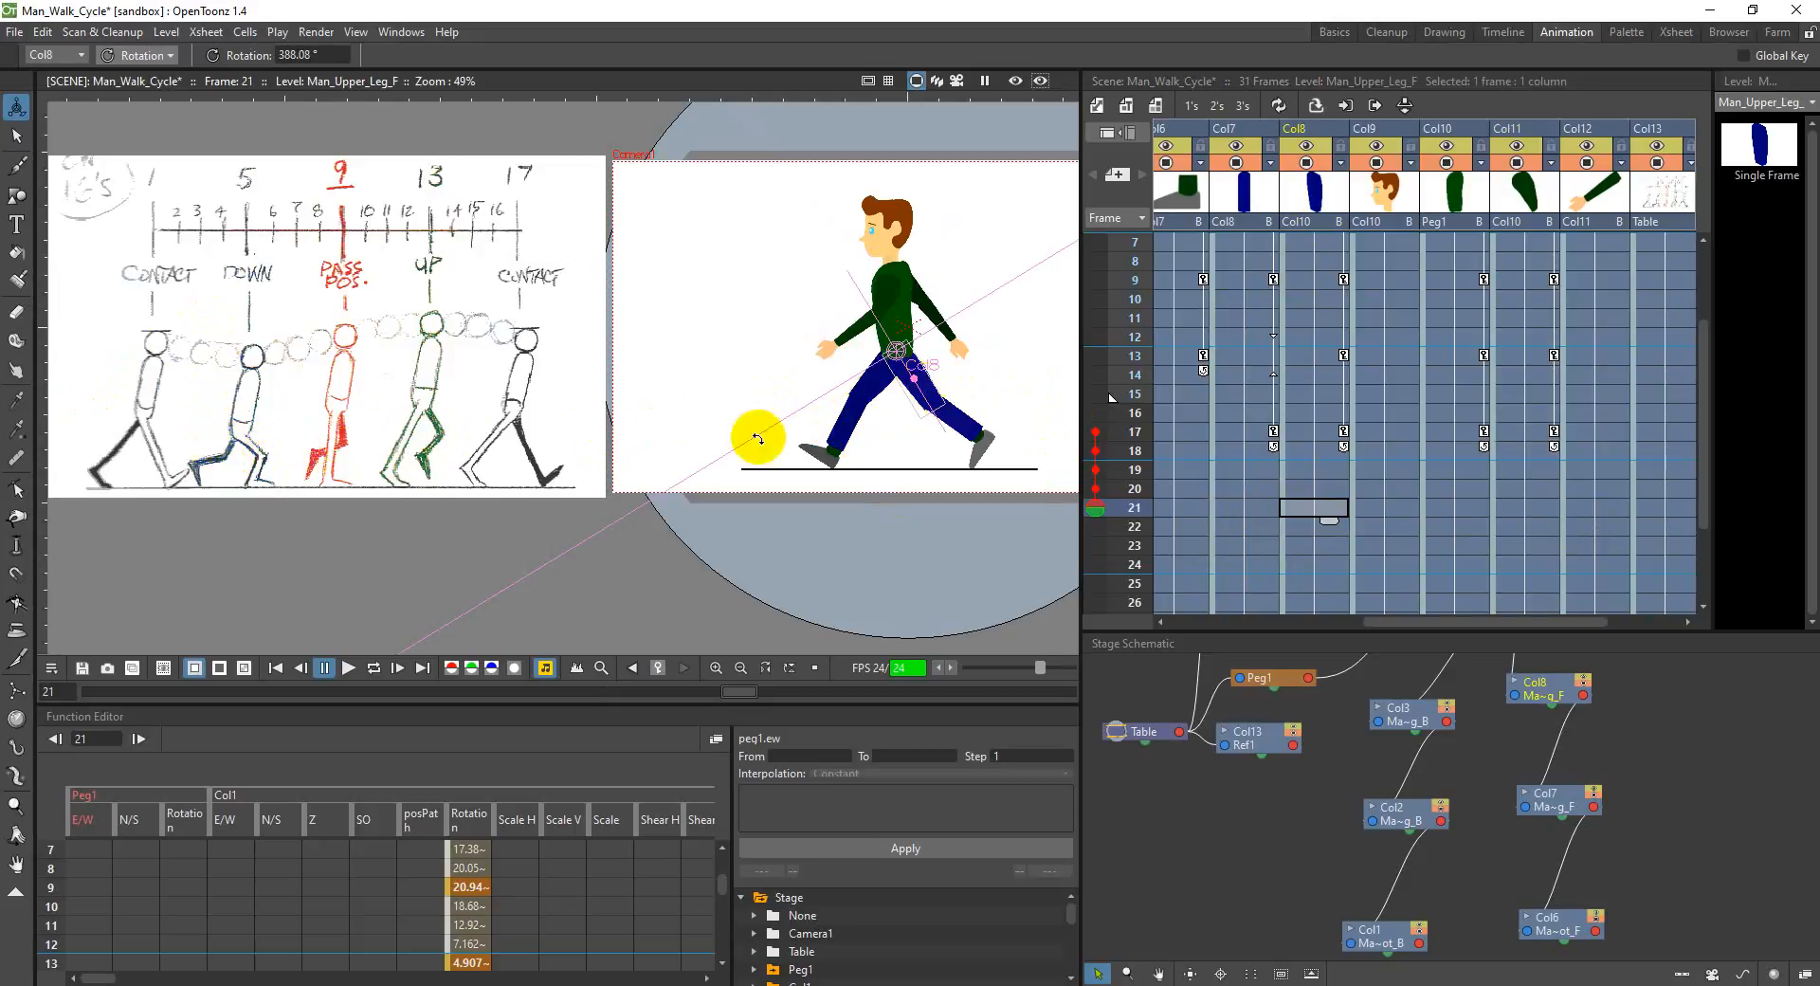
pyautogui.moveTo(931, 389); pyautogui.dragTo(913, 401)
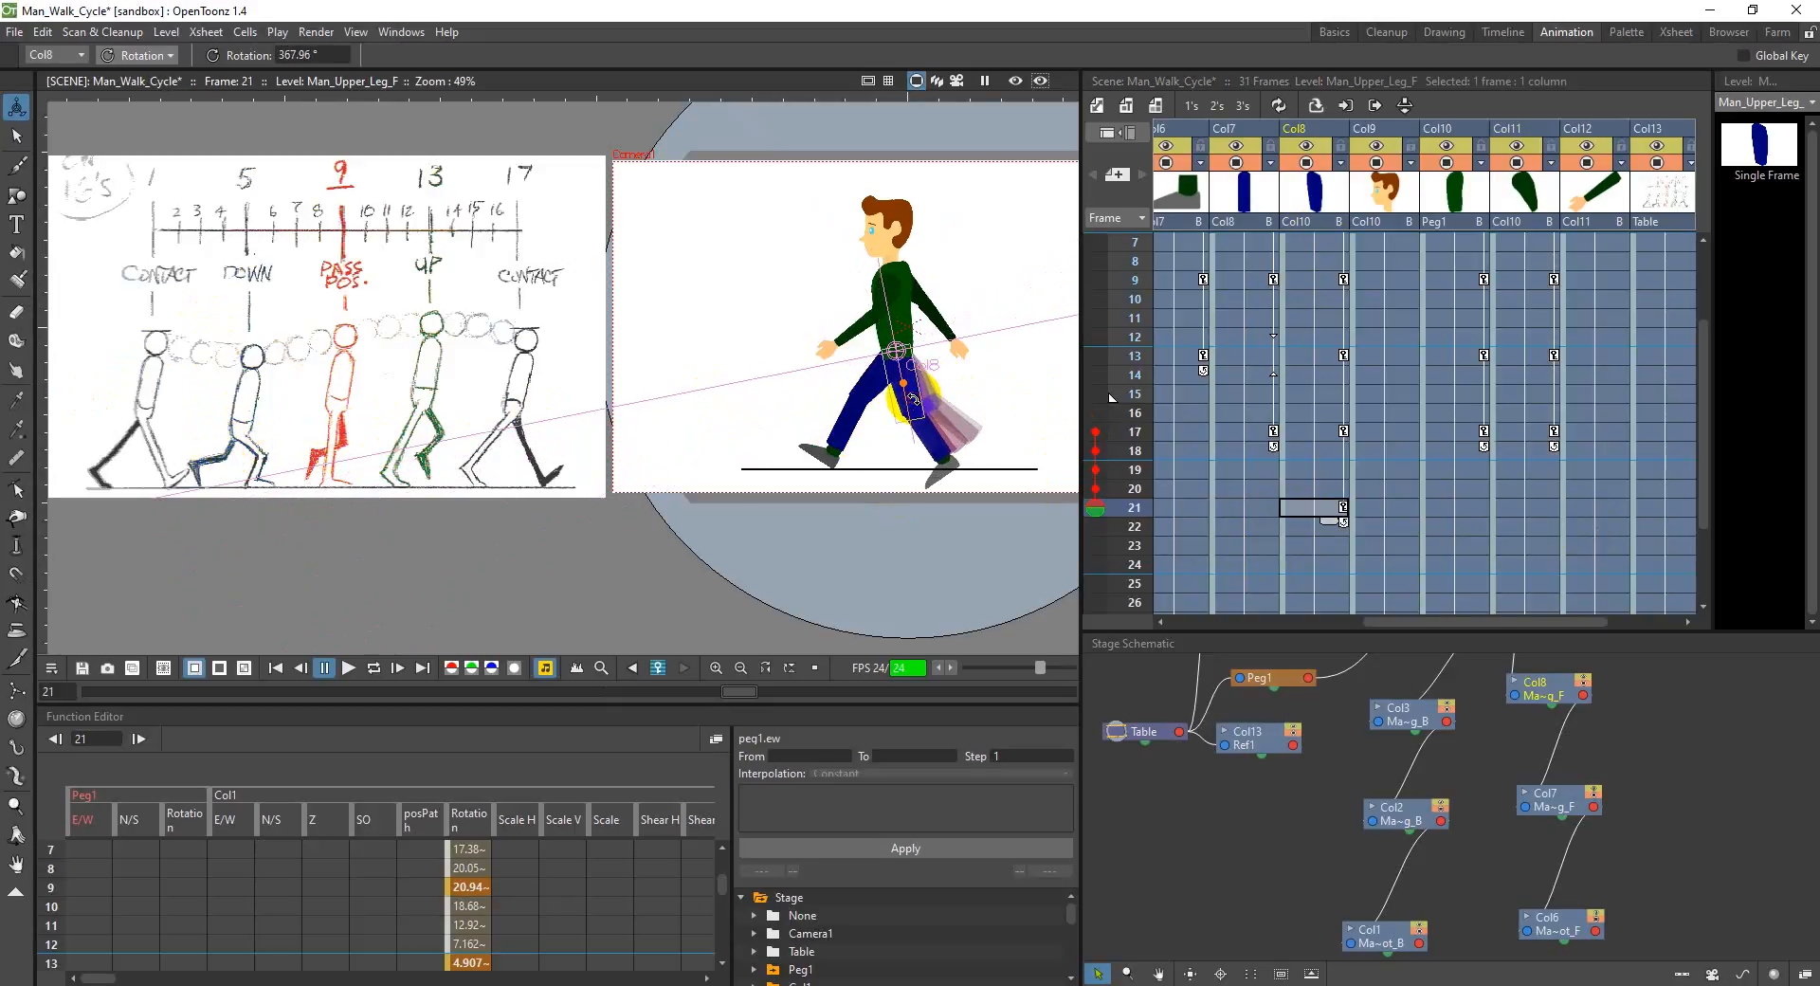
pyautogui.click(1247, 513)
pyautogui.moveTo(932, 455); pyautogui.dragTo(951, 437)
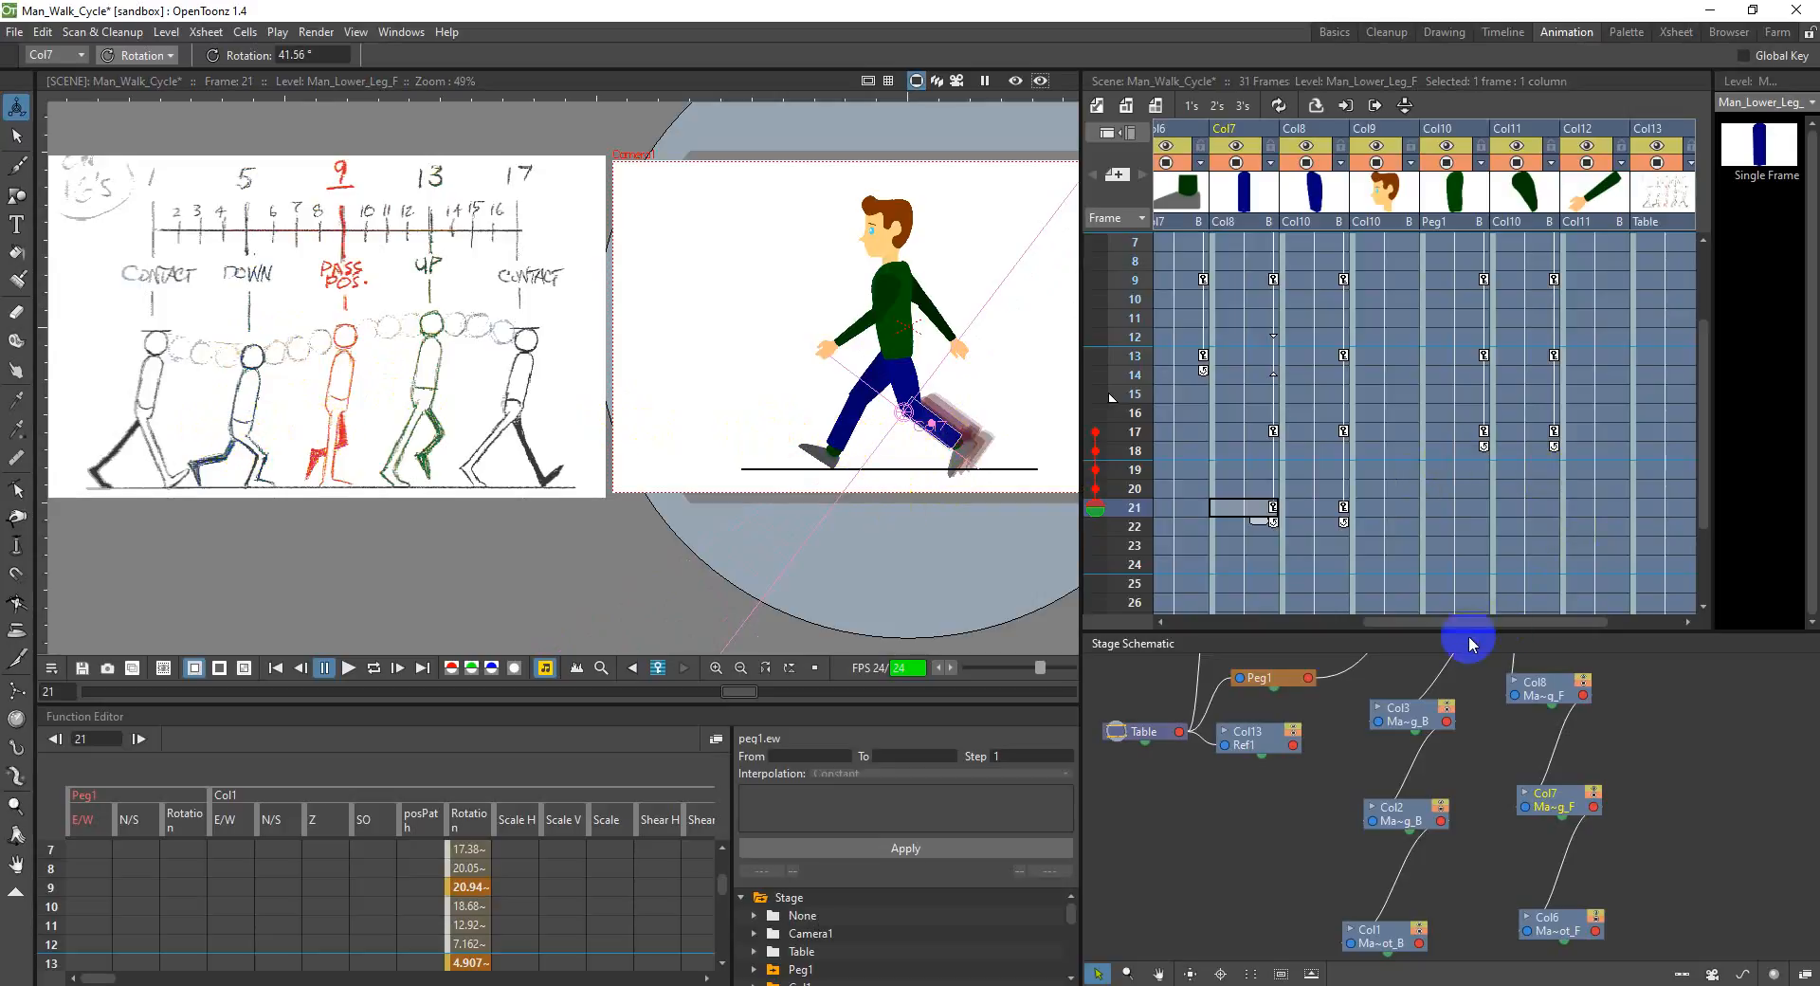
# Step: Rotate the back upper leg in Col3 to about 323.9° and the back lower leg in Col2 to about 51.2° at frame 21
pyautogui.moveTo(1479, 621); pyautogui.dragTo(1311, 630)
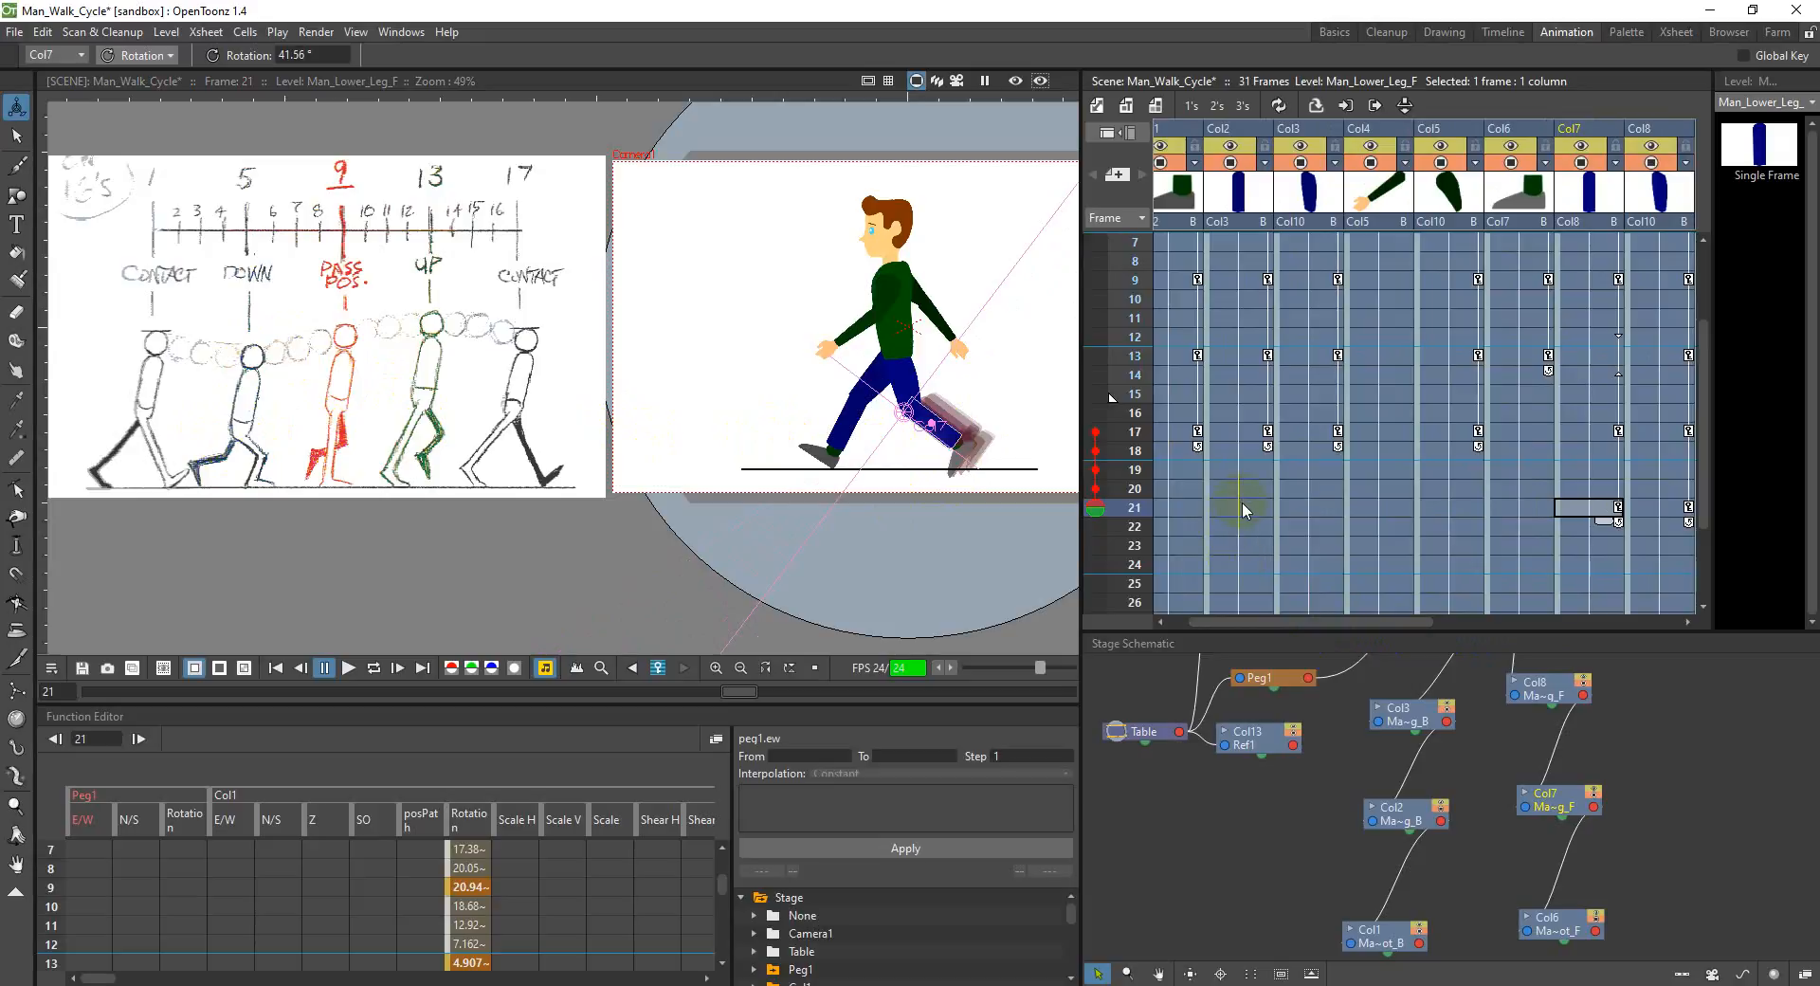
pyautogui.click(1306, 509)
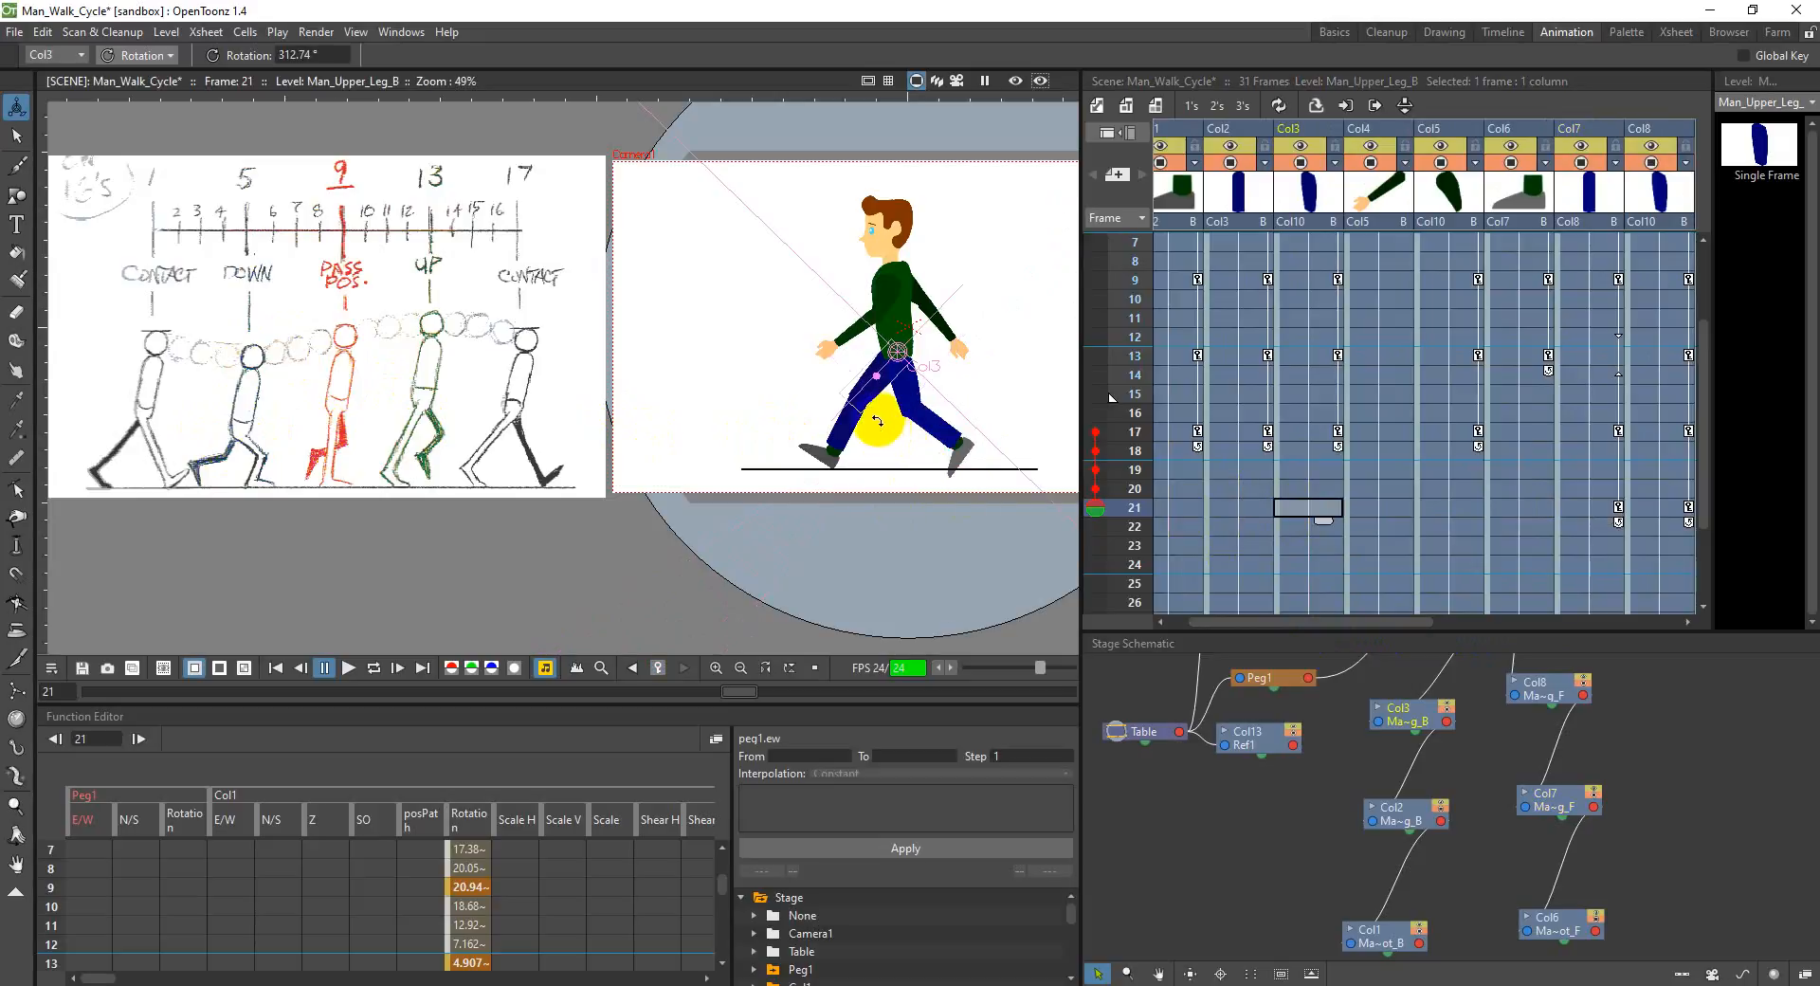
pyautogui.moveTo(867, 405); pyautogui.dragTo(878, 406)
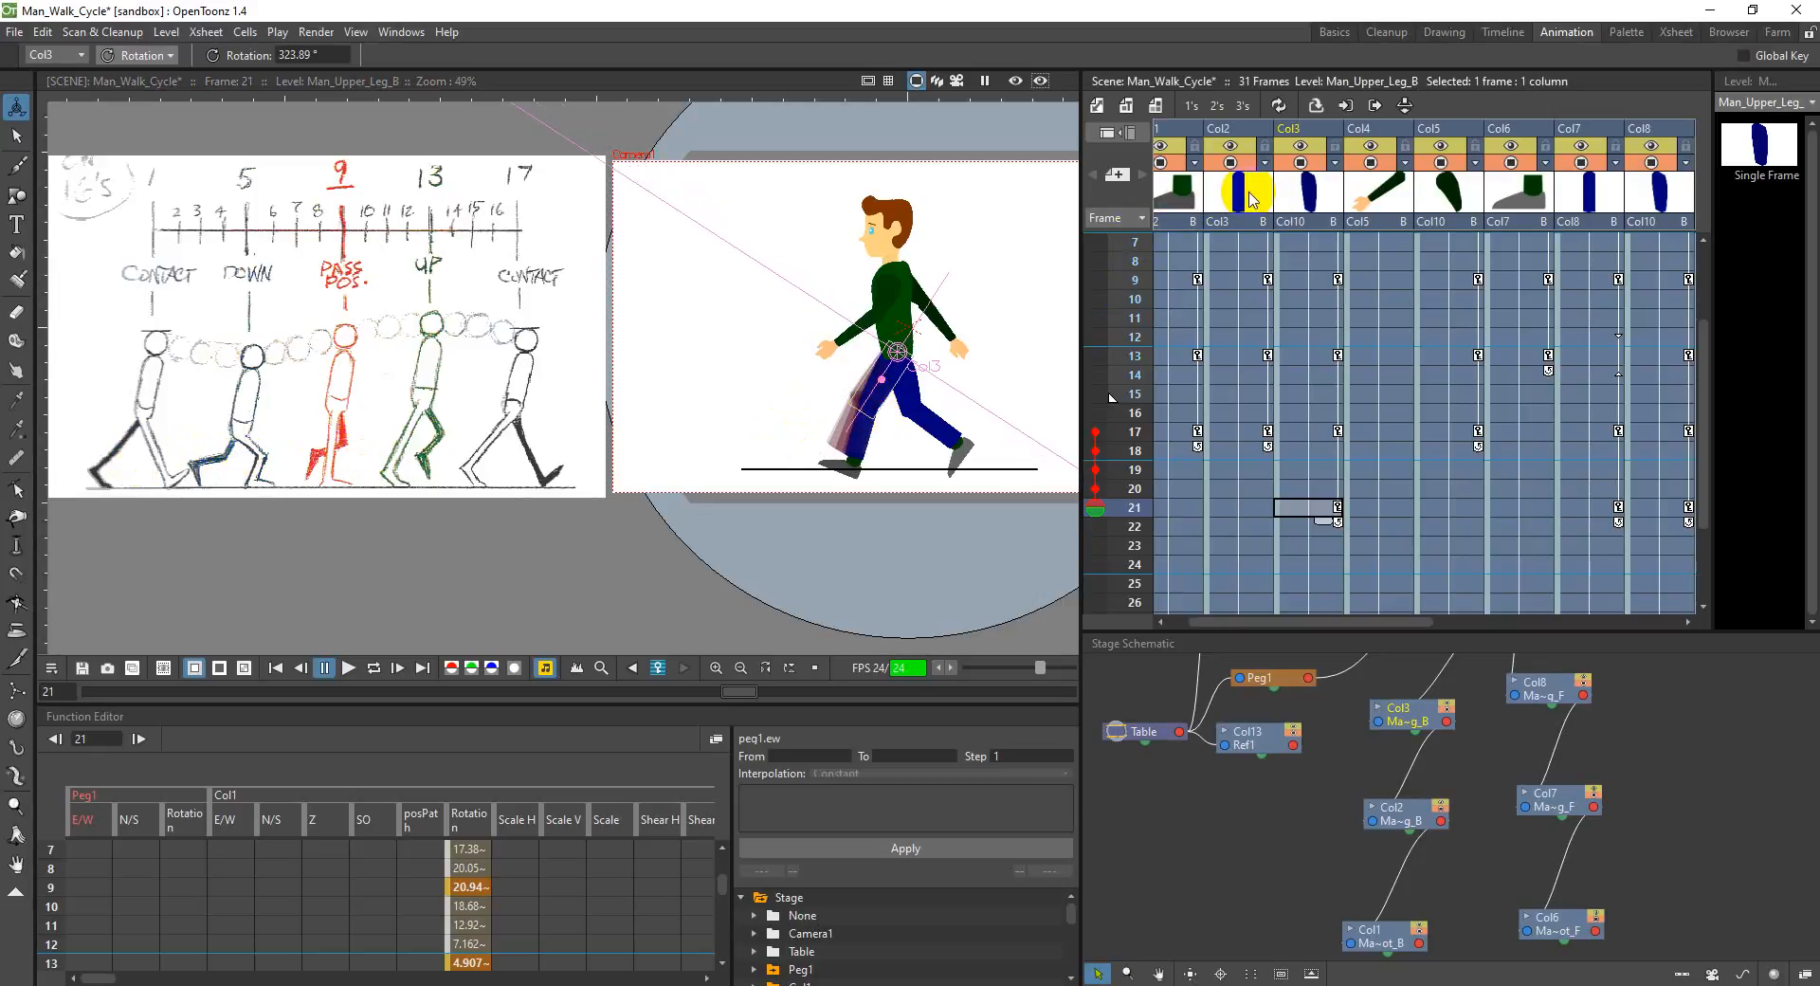
pyautogui.click(1238, 509)
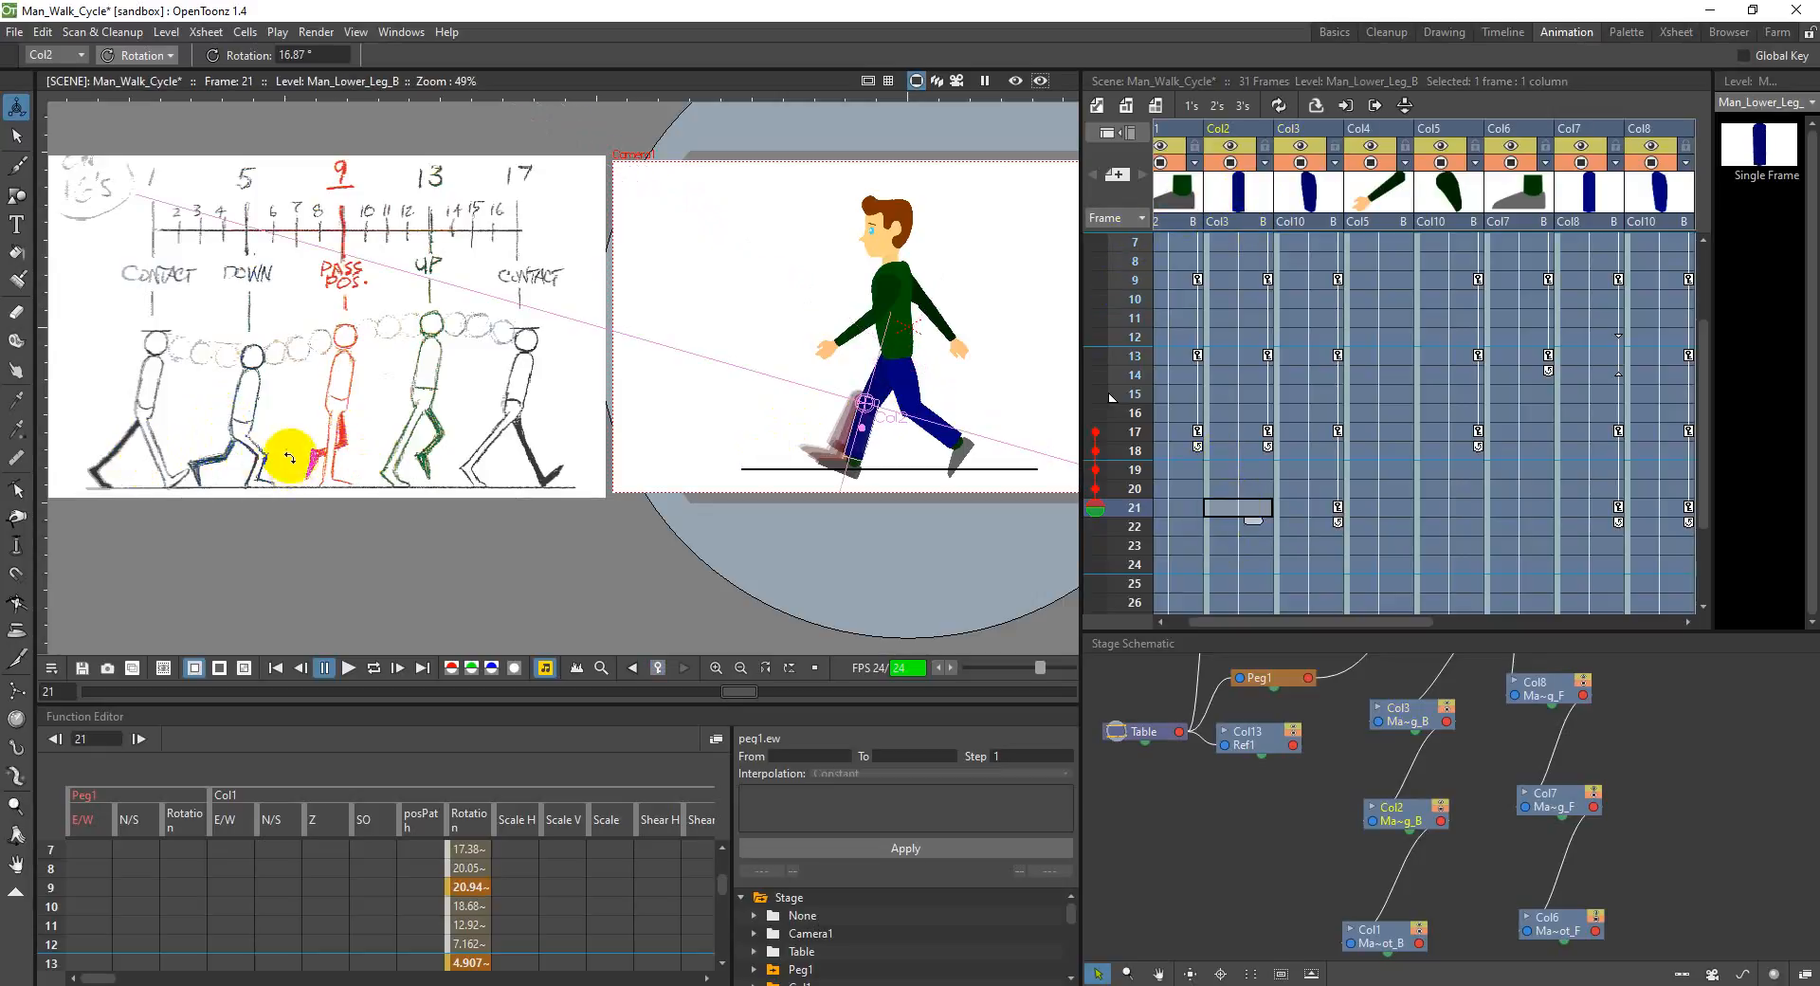
pyautogui.moveTo(867, 453); pyautogui.dragTo(883, 444)
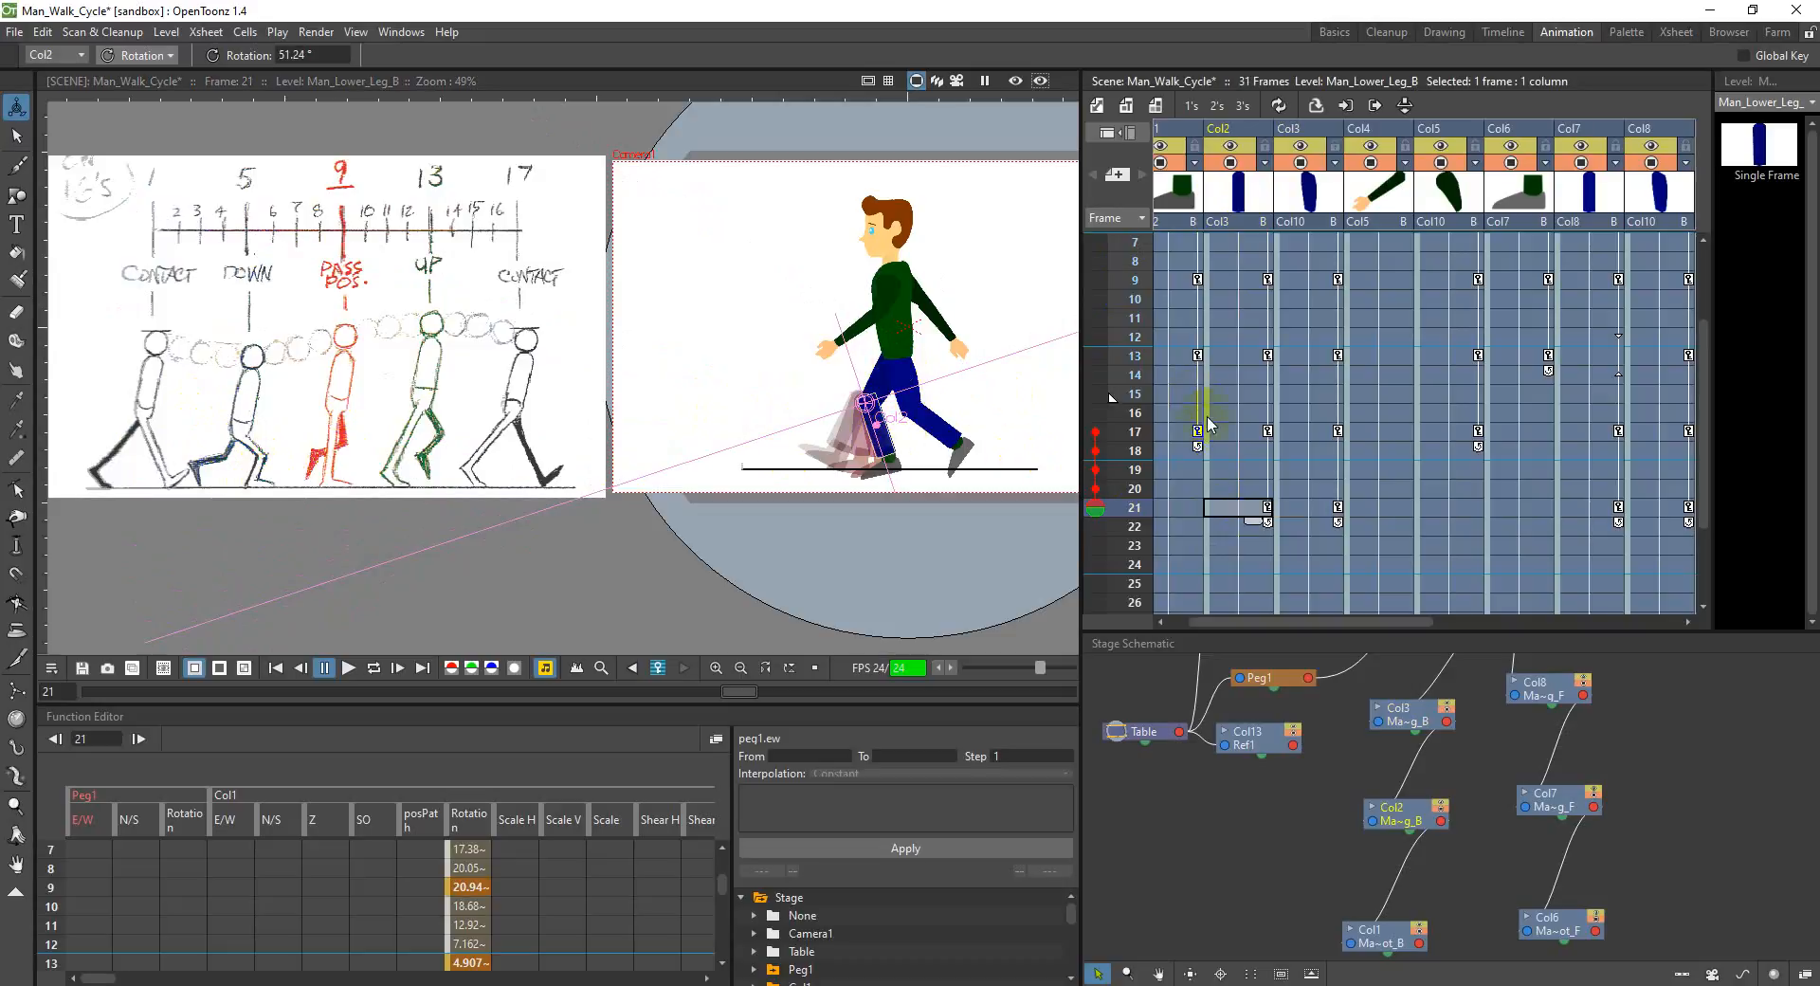
# Step: Rotate the back upper leg in Col3 to about 316.5° and the back foot in Col1 to about -12.1° at frame 21
pyautogui.click(1323, 511)
pyautogui.moveTo(865, 405); pyautogui.dragTo(855, 407)
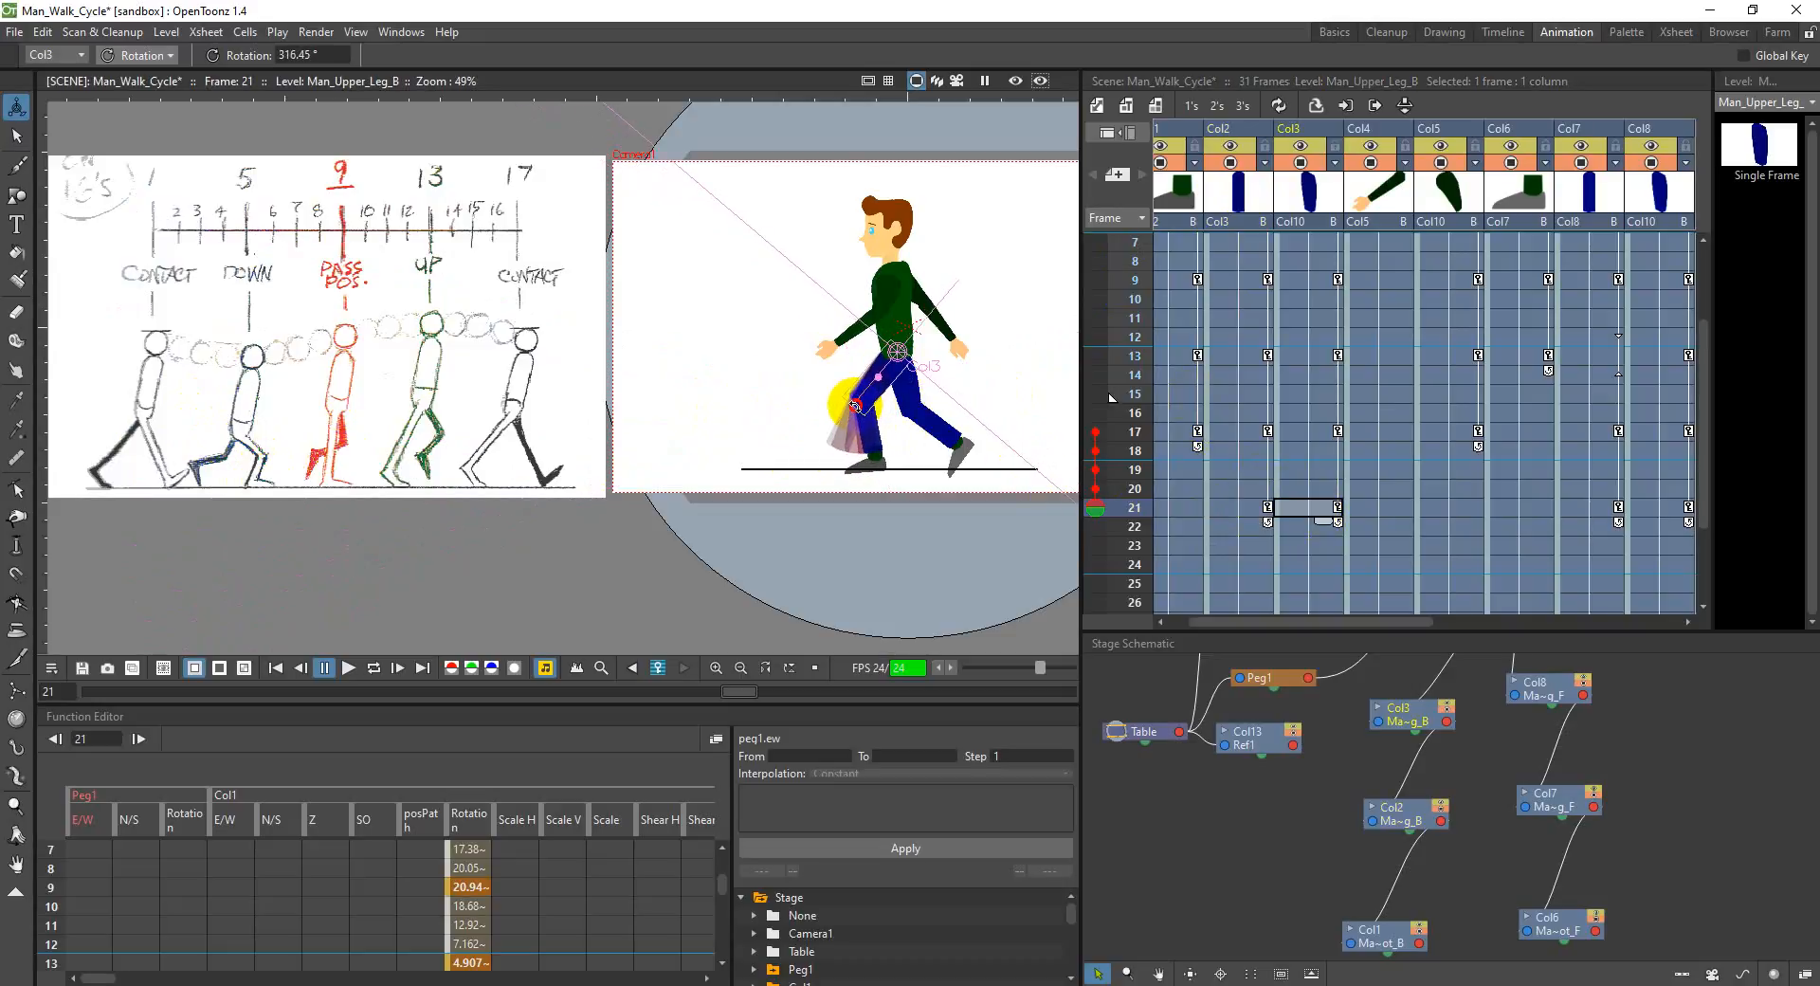
pyautogui.click(1186, 510)
pyautogui.moveTo(866, 464); pyautogui.dragTo(862, 468)
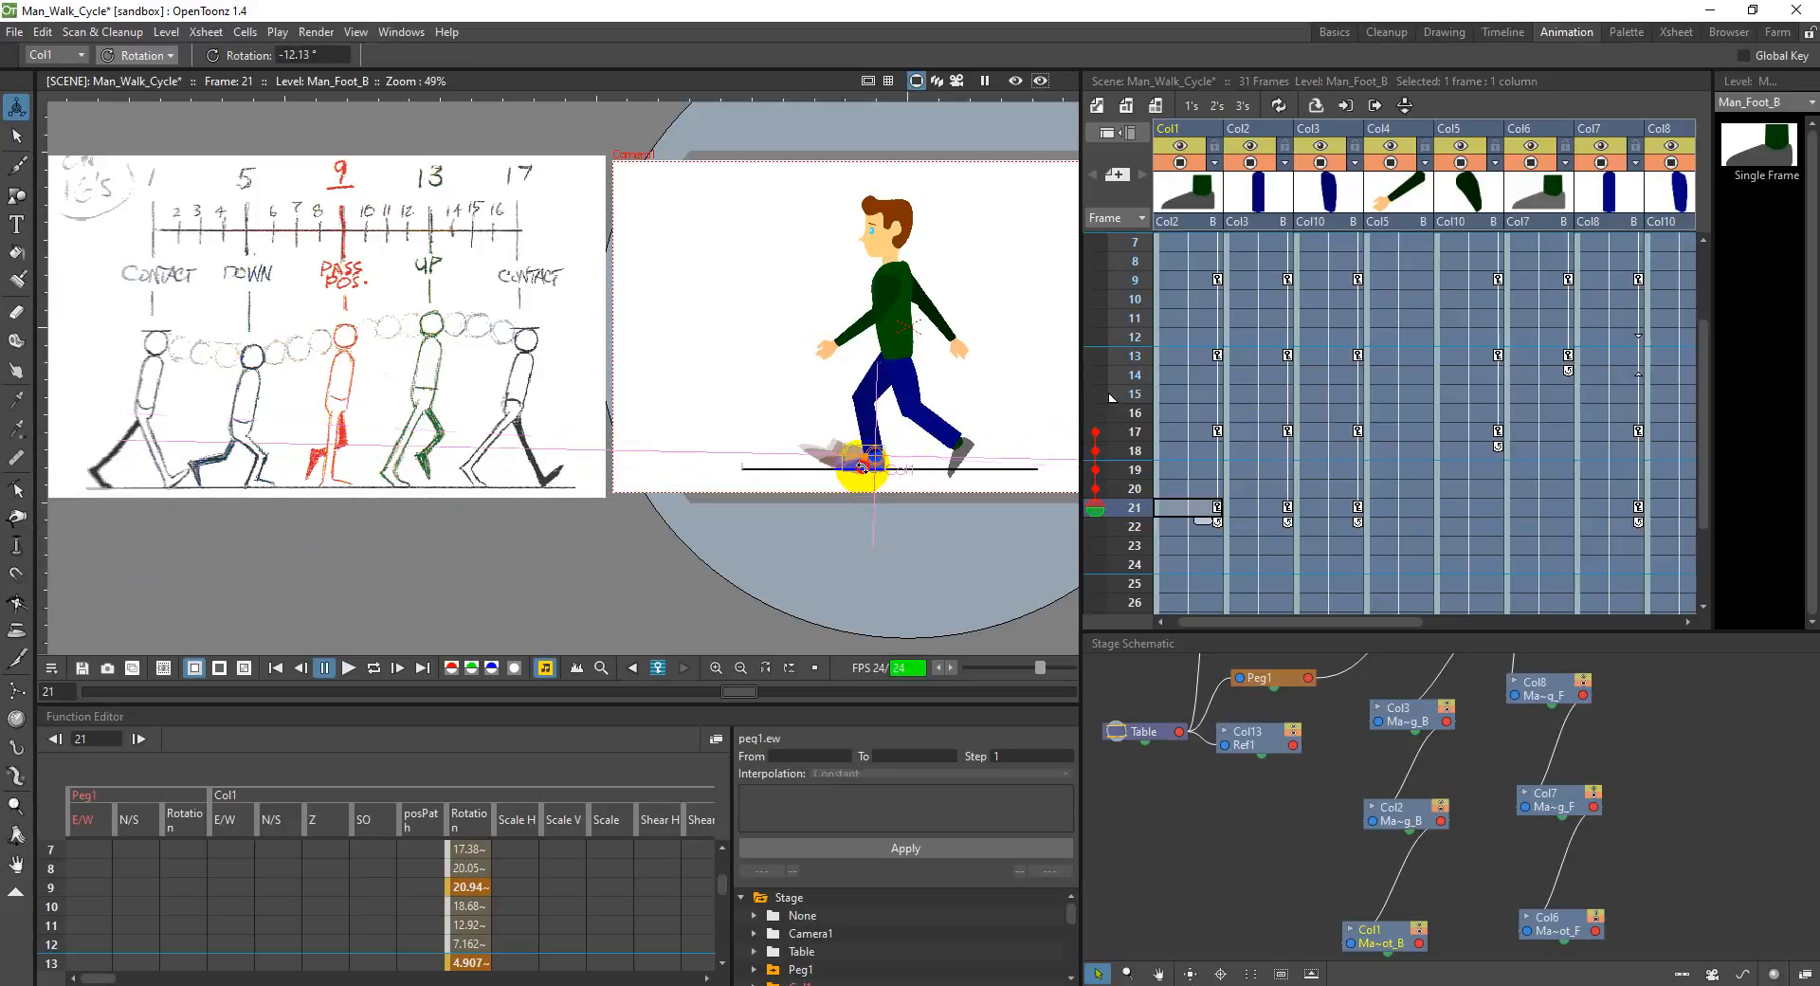
pyautogui.click(1150, 502)
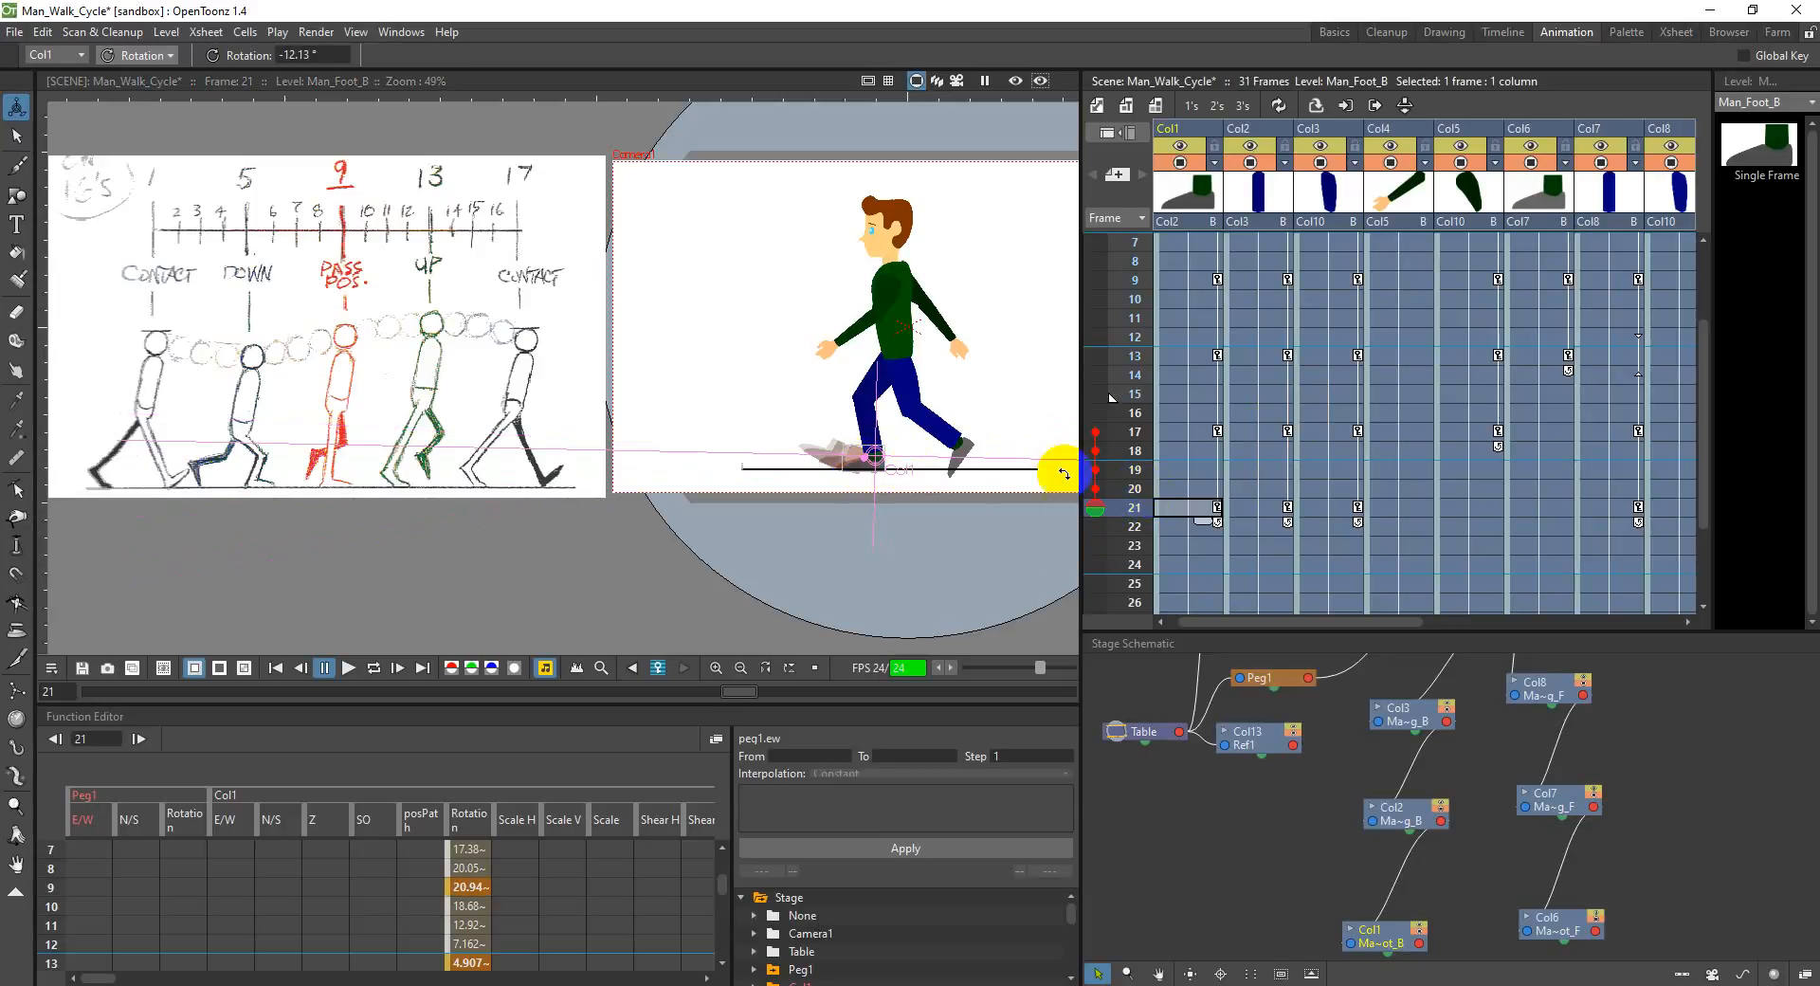
# Step: Adjust the back upper leg in Col3 to about 323.2° and the back foot in Col1 to about -19.3° at frame 21
pyautogui.click(1271, 511)
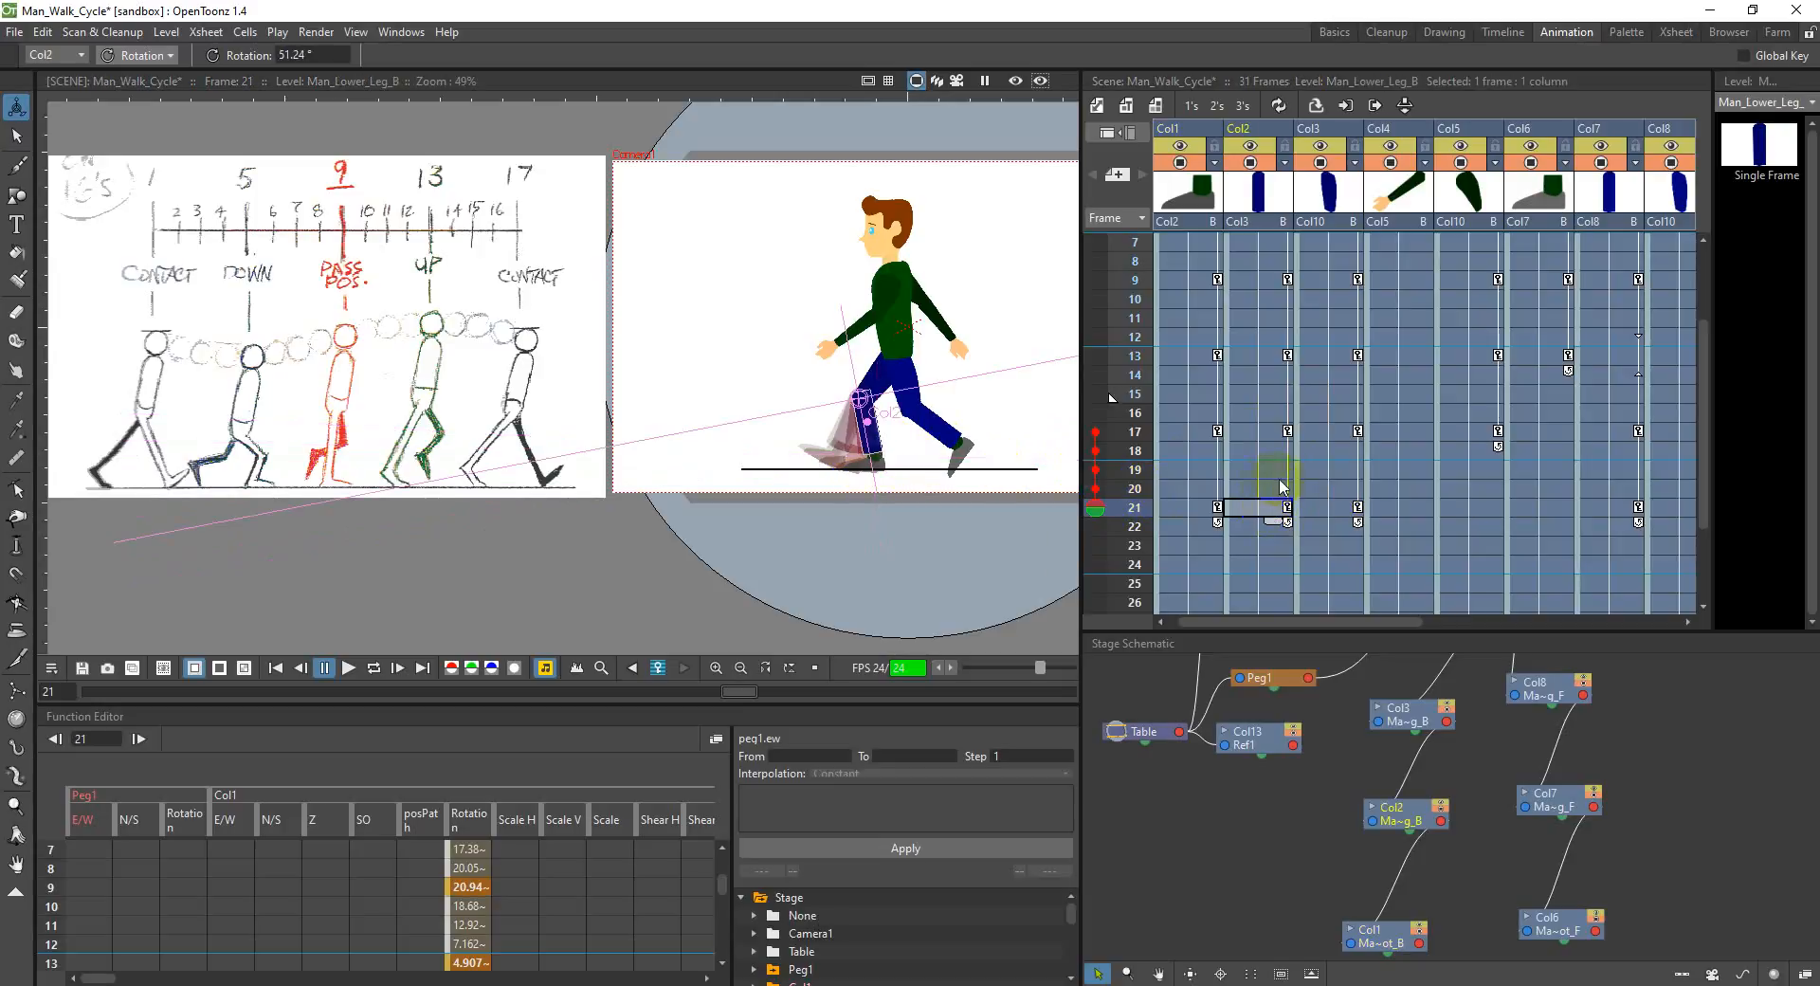
pyautogui.click(1331, 513)
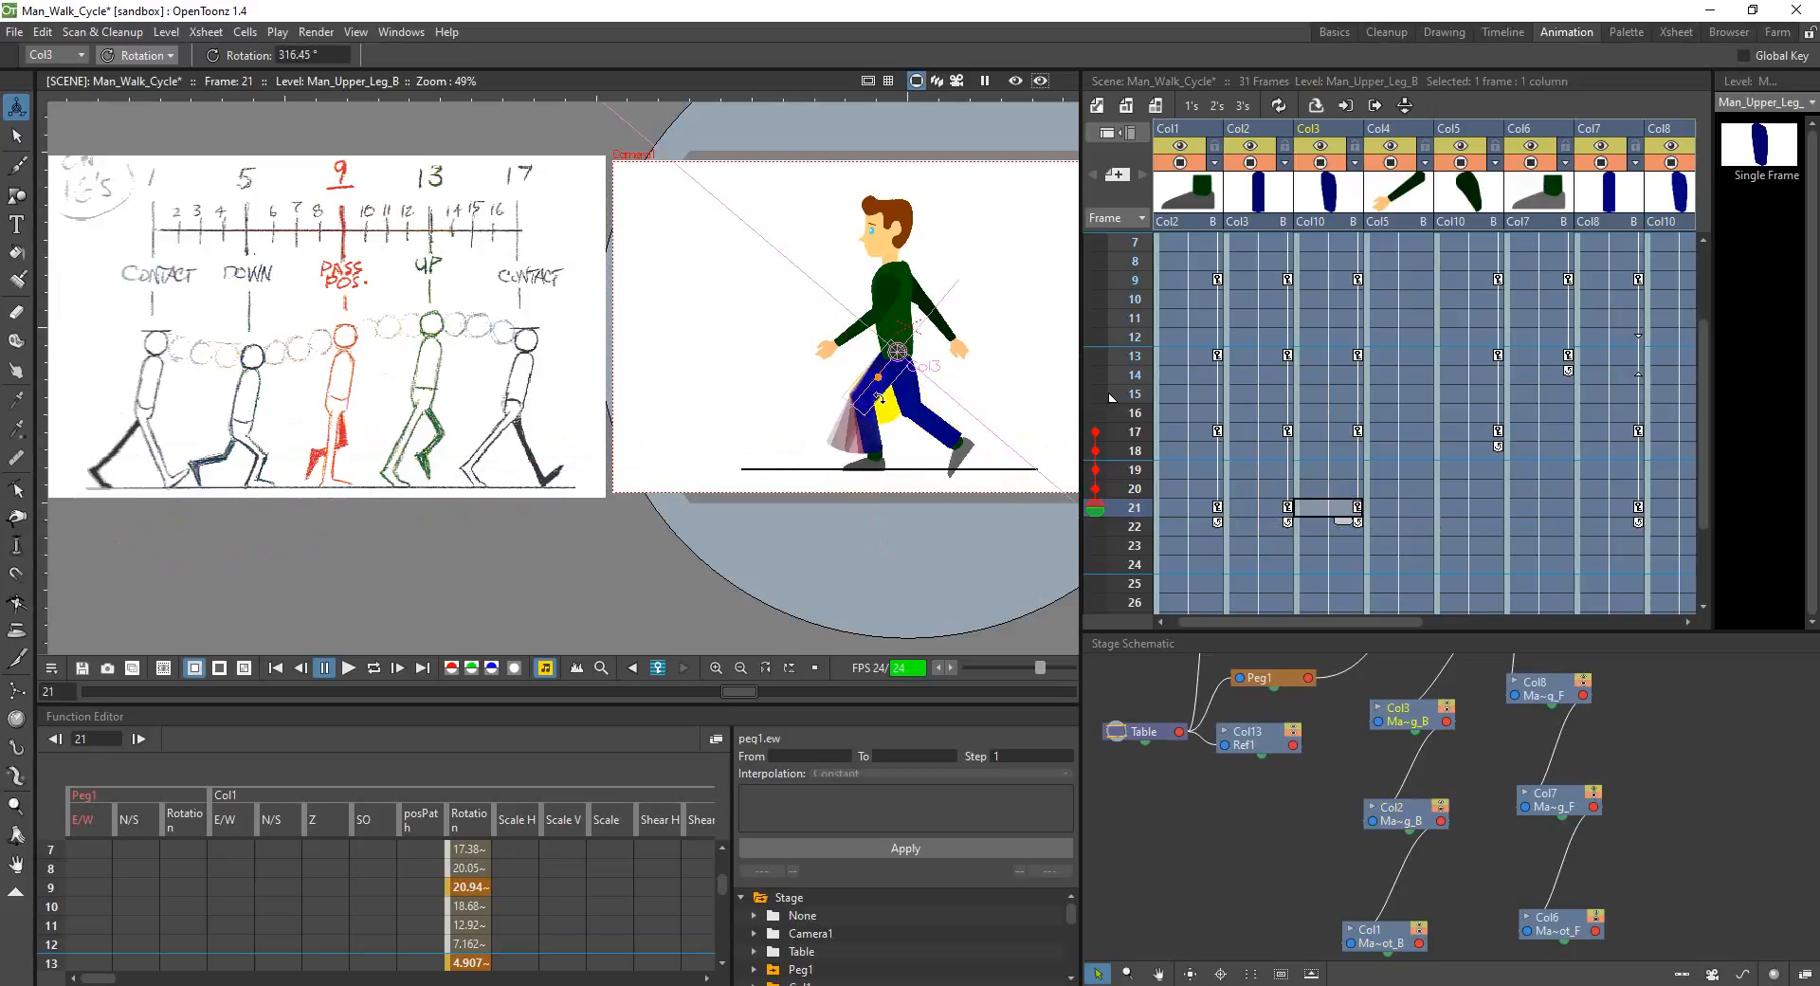
pyautogui.moveTo(882, 396); pyautogui.dragTo(886, 397)
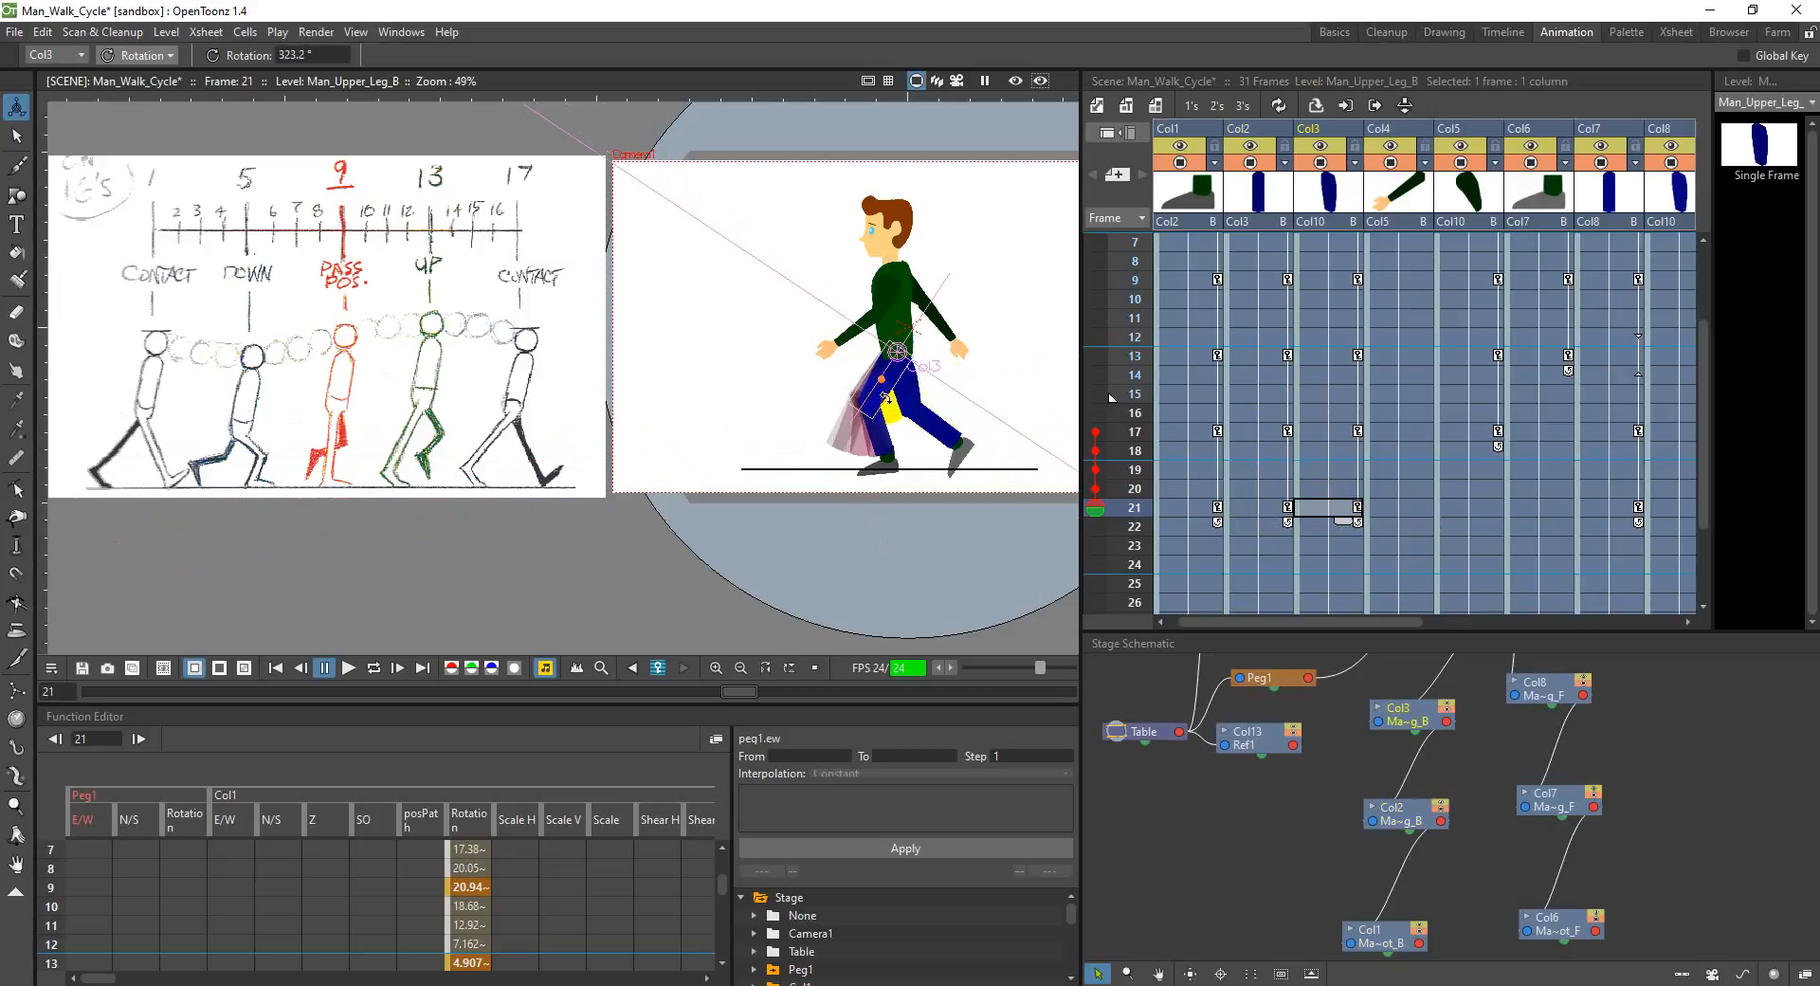
pyautogui.click(1208, 512)
pyautogui.moveTo(944, 474); pyautogui.dragTo(879, 476)
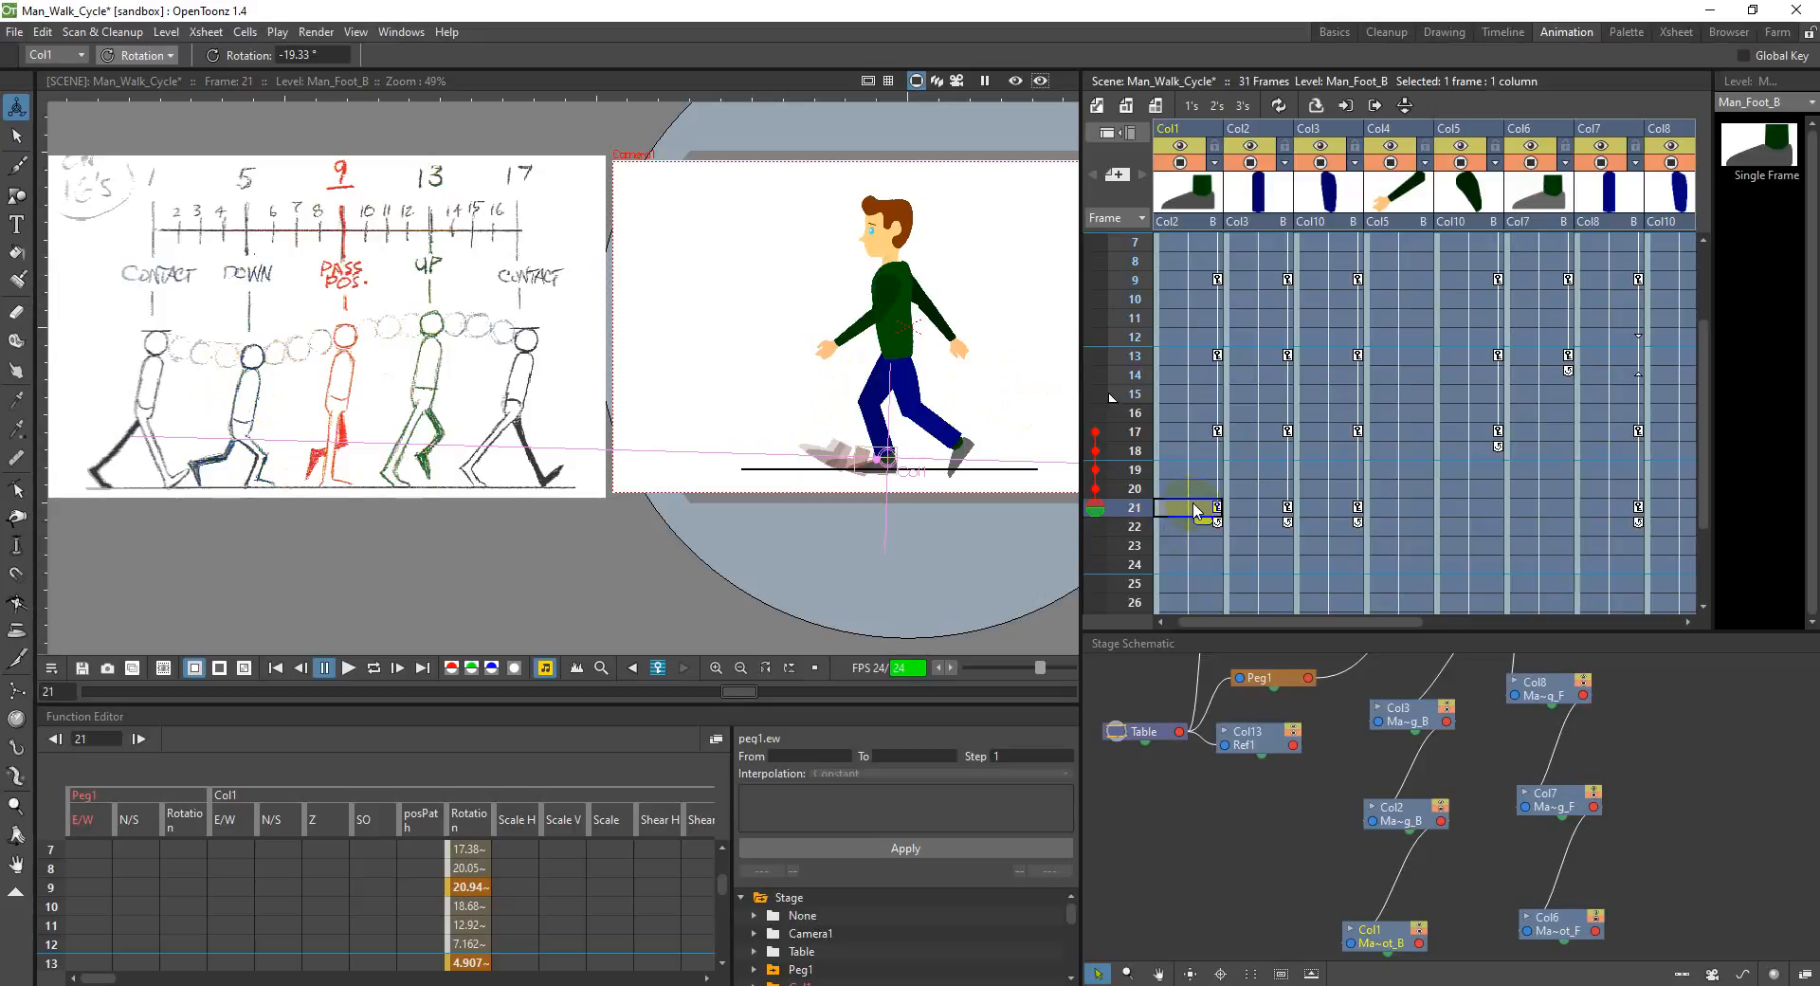
# Step: Rotate the back upper leg in Col3 to about 312.3° and swing the back lower leg in Col2 forward at frame 21
pyautogui.click(1340, 509)
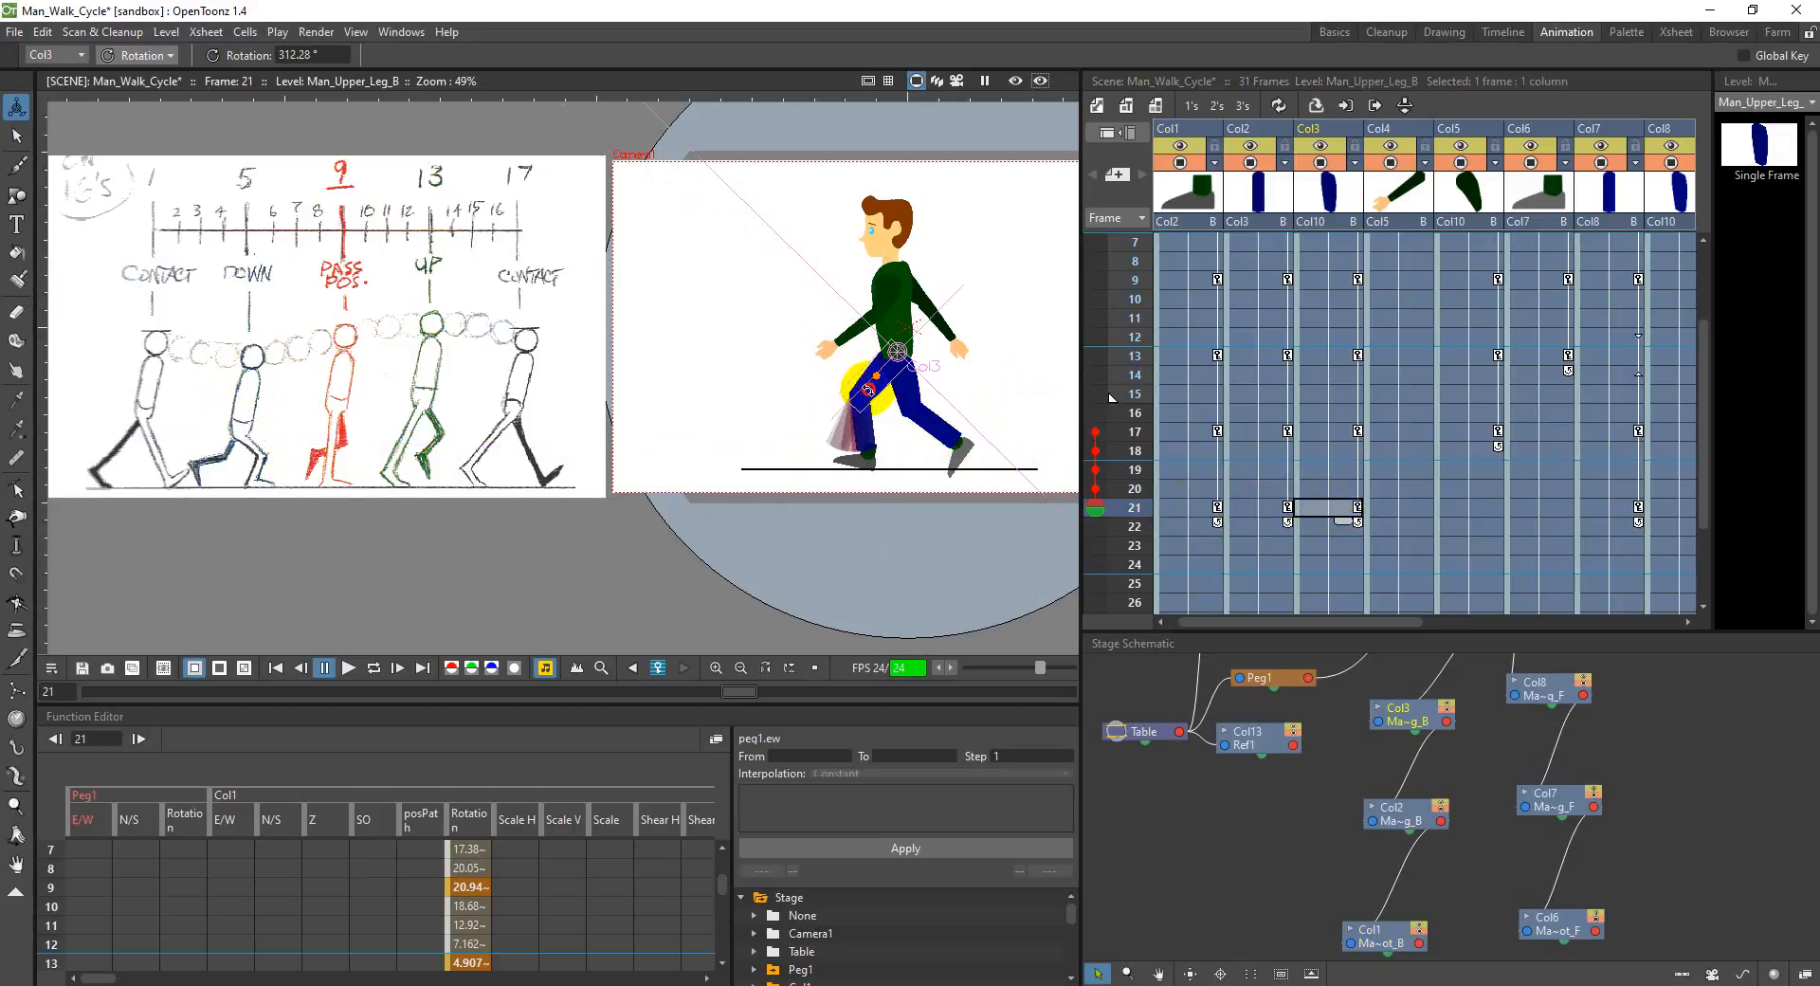
pyautogui.click(1262, 507)
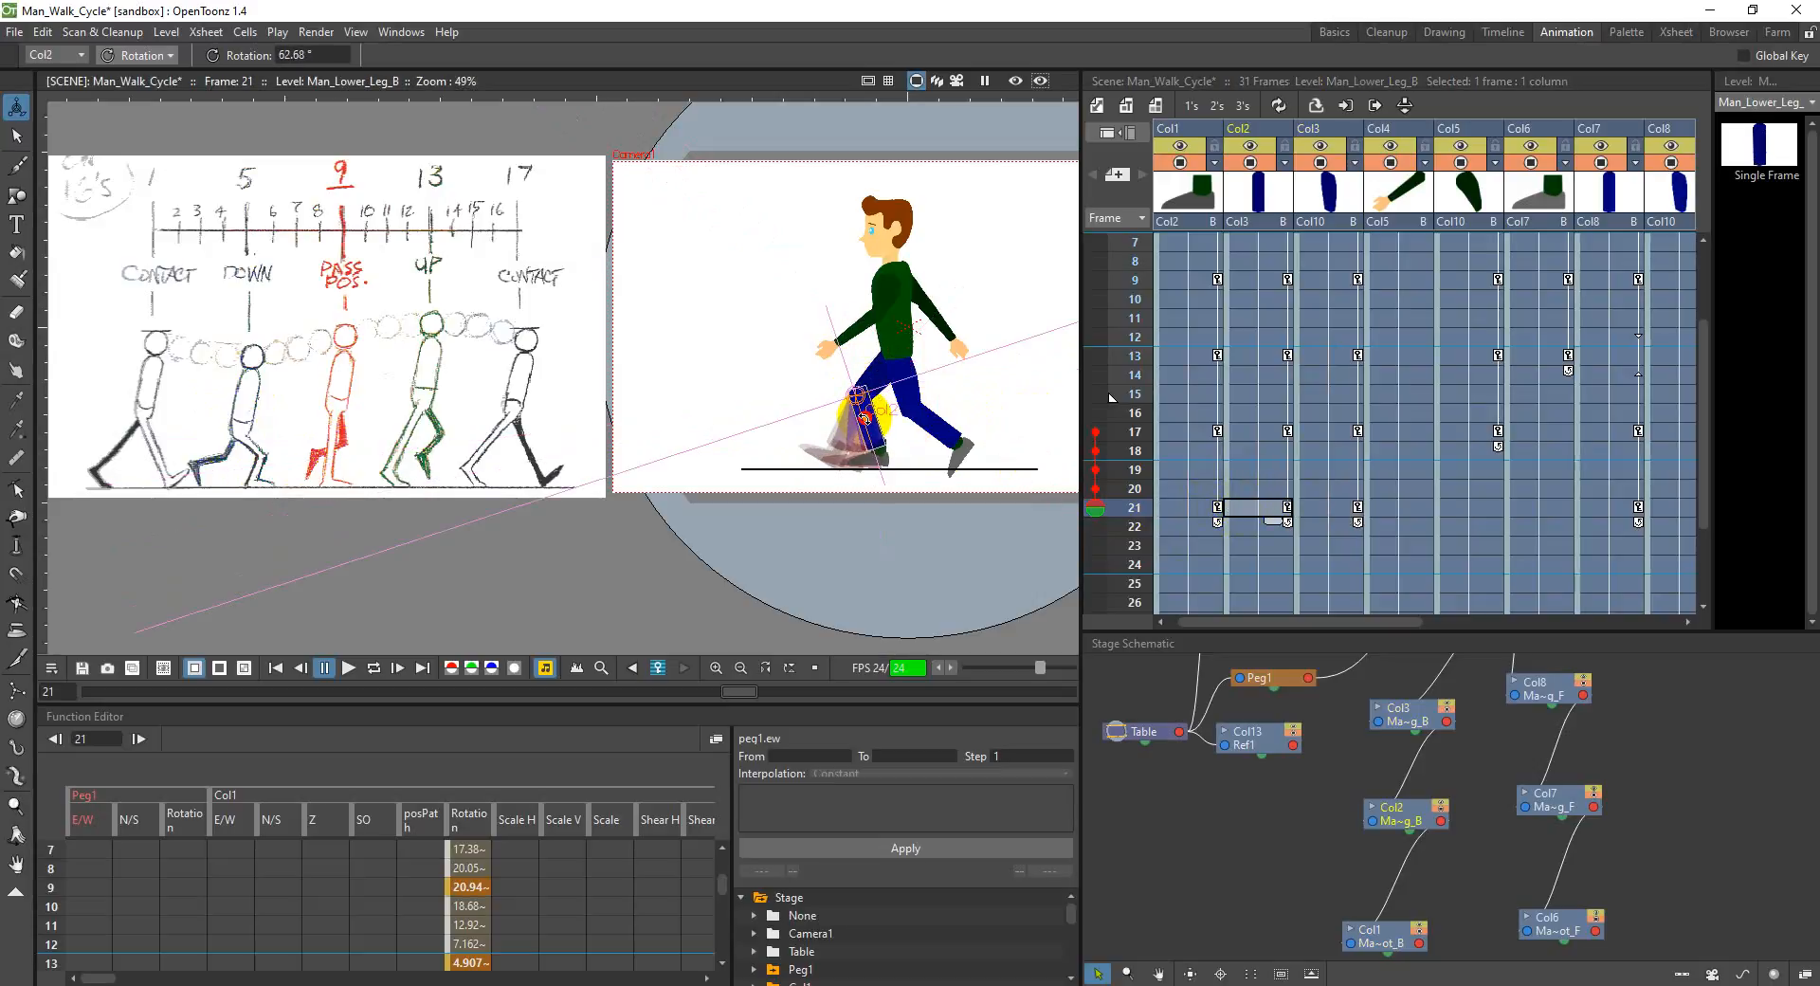
pyautogui.click(1187, 510)
pyautogui.moveTo(853, 445); pyautogui.dragTo(872, 460)
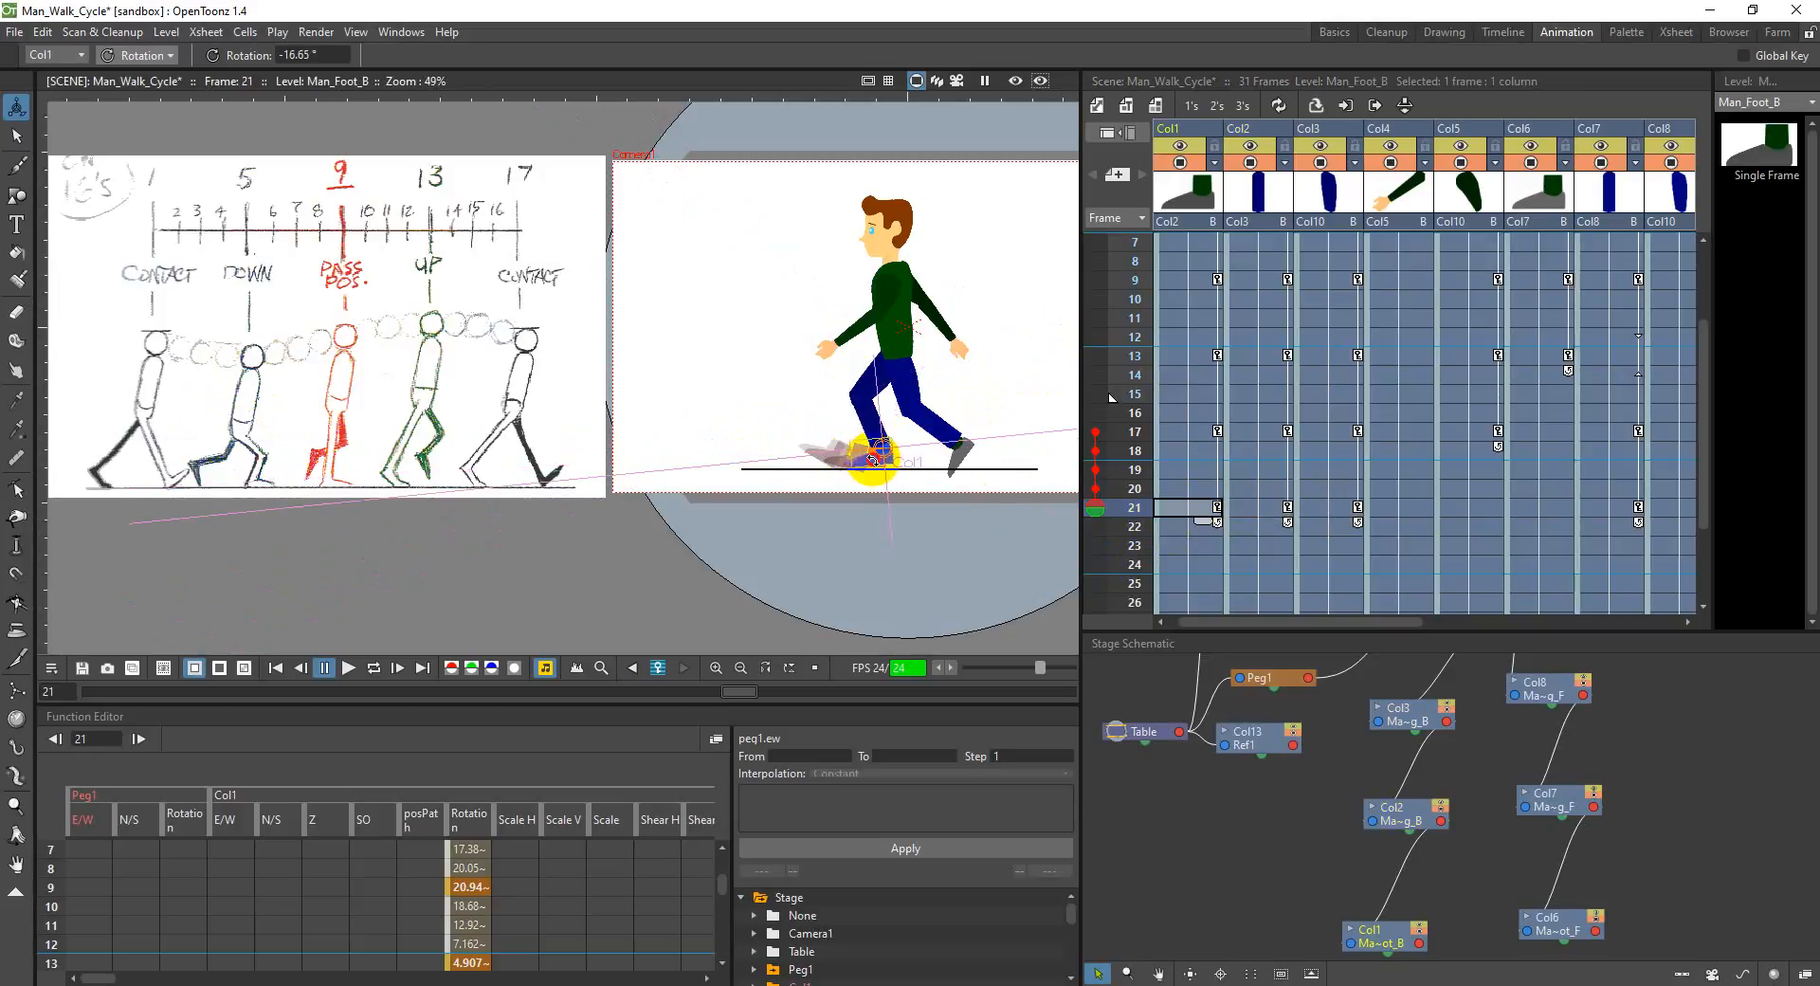
pyautogui.hotkey('ctrl', 'z')
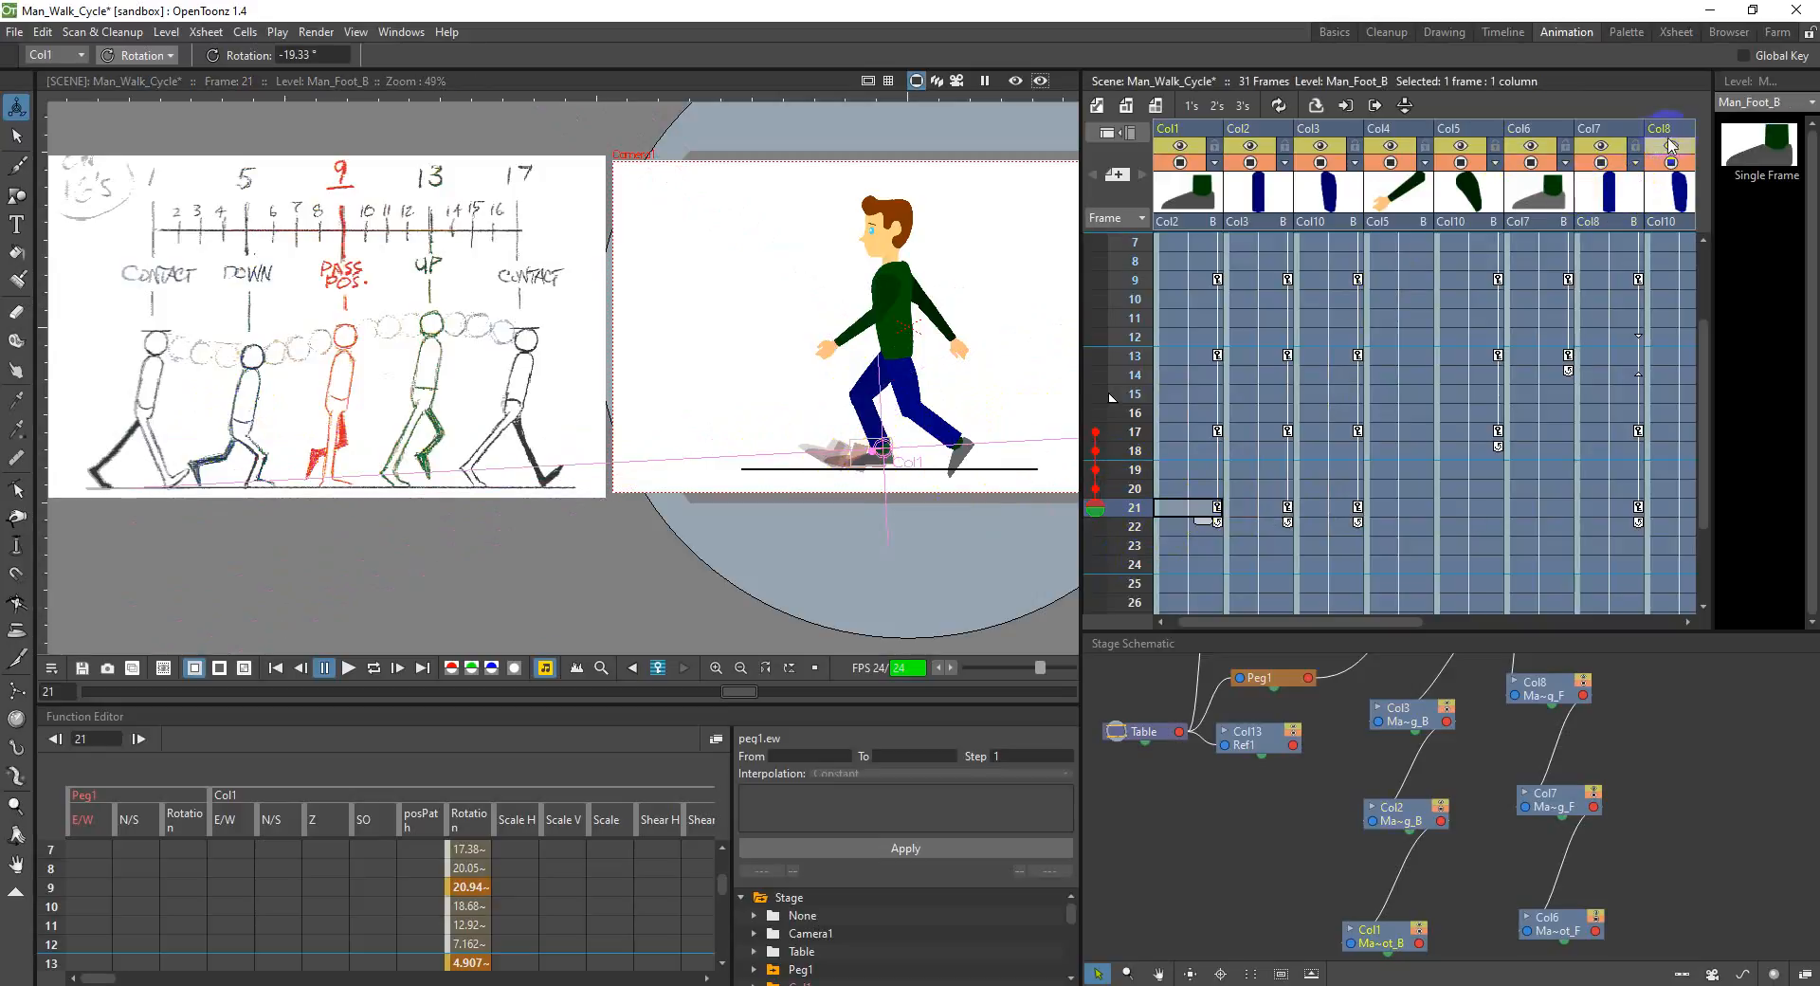
# Step: Rotate the front upper leg in Col8 to about 376.7° at frame 21
pyautogui.click(1670, 144)
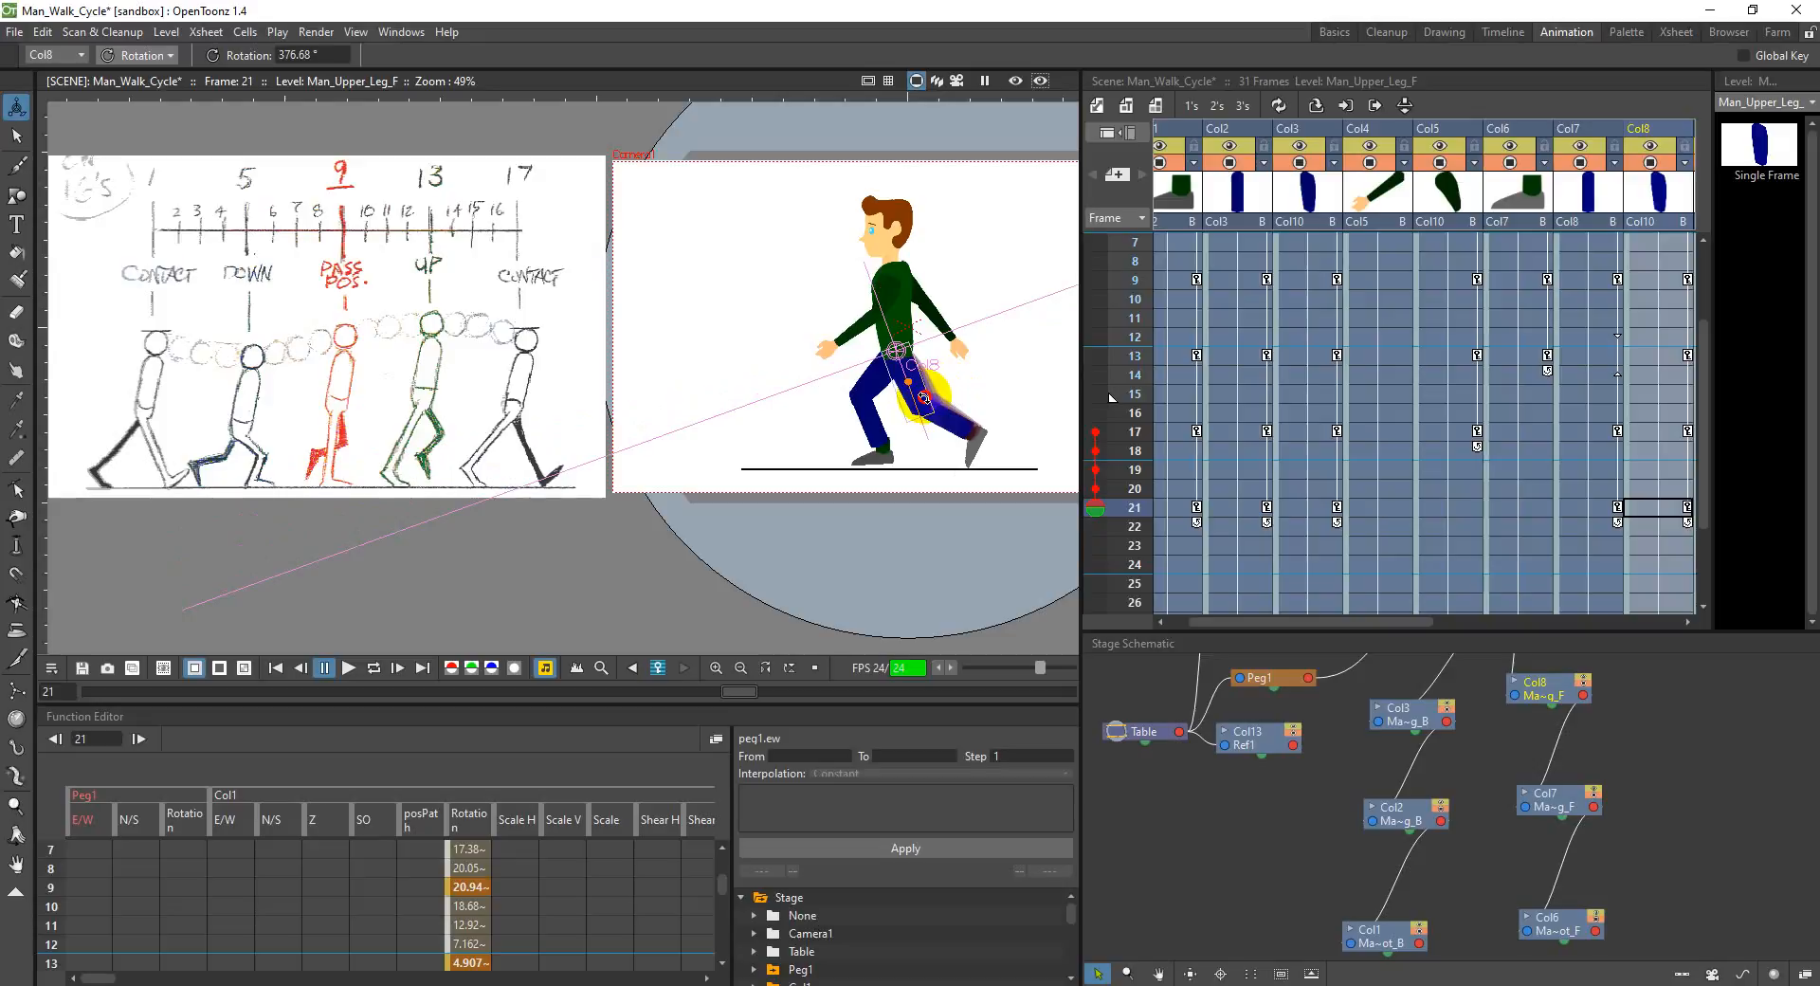
pyautogui.moveTo(924, 396); pyautogui.dragTo(924, 396)
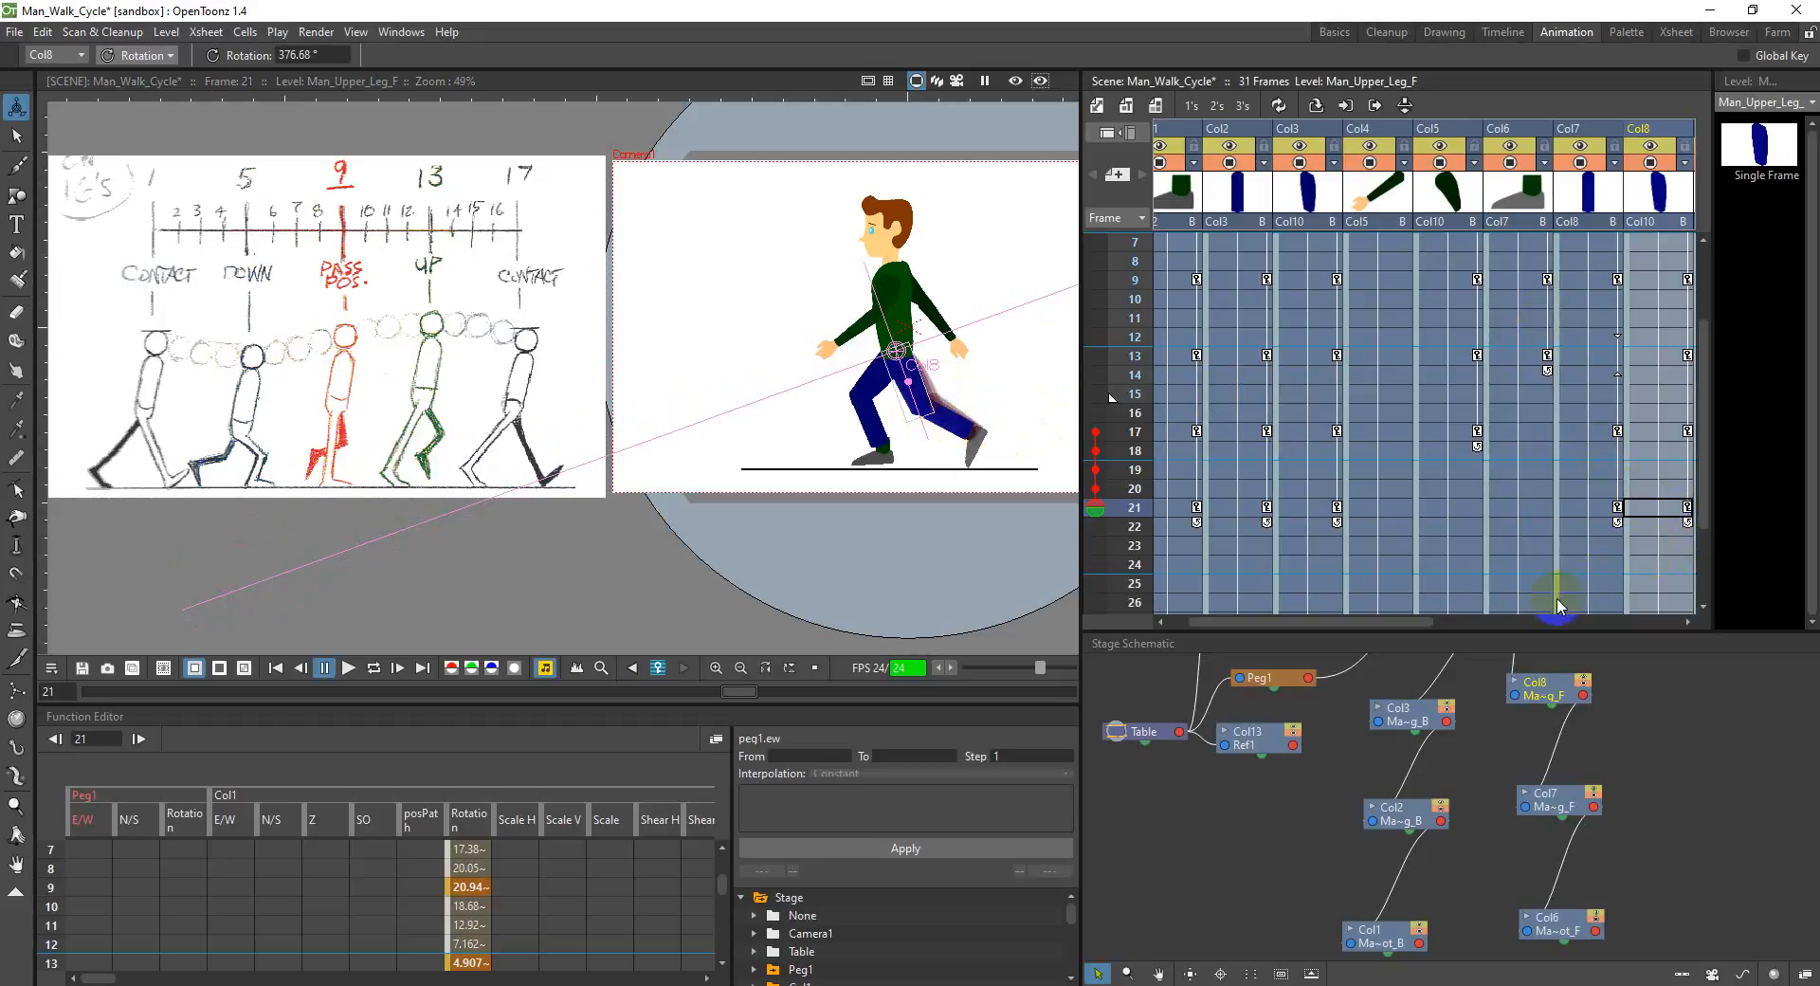
# Step: Set the N/S position of the torso in Col10 to -10 mm at frame 21
pyautogui.moveTo(1367, 627); pyautogui.dragTo(1479, 629)
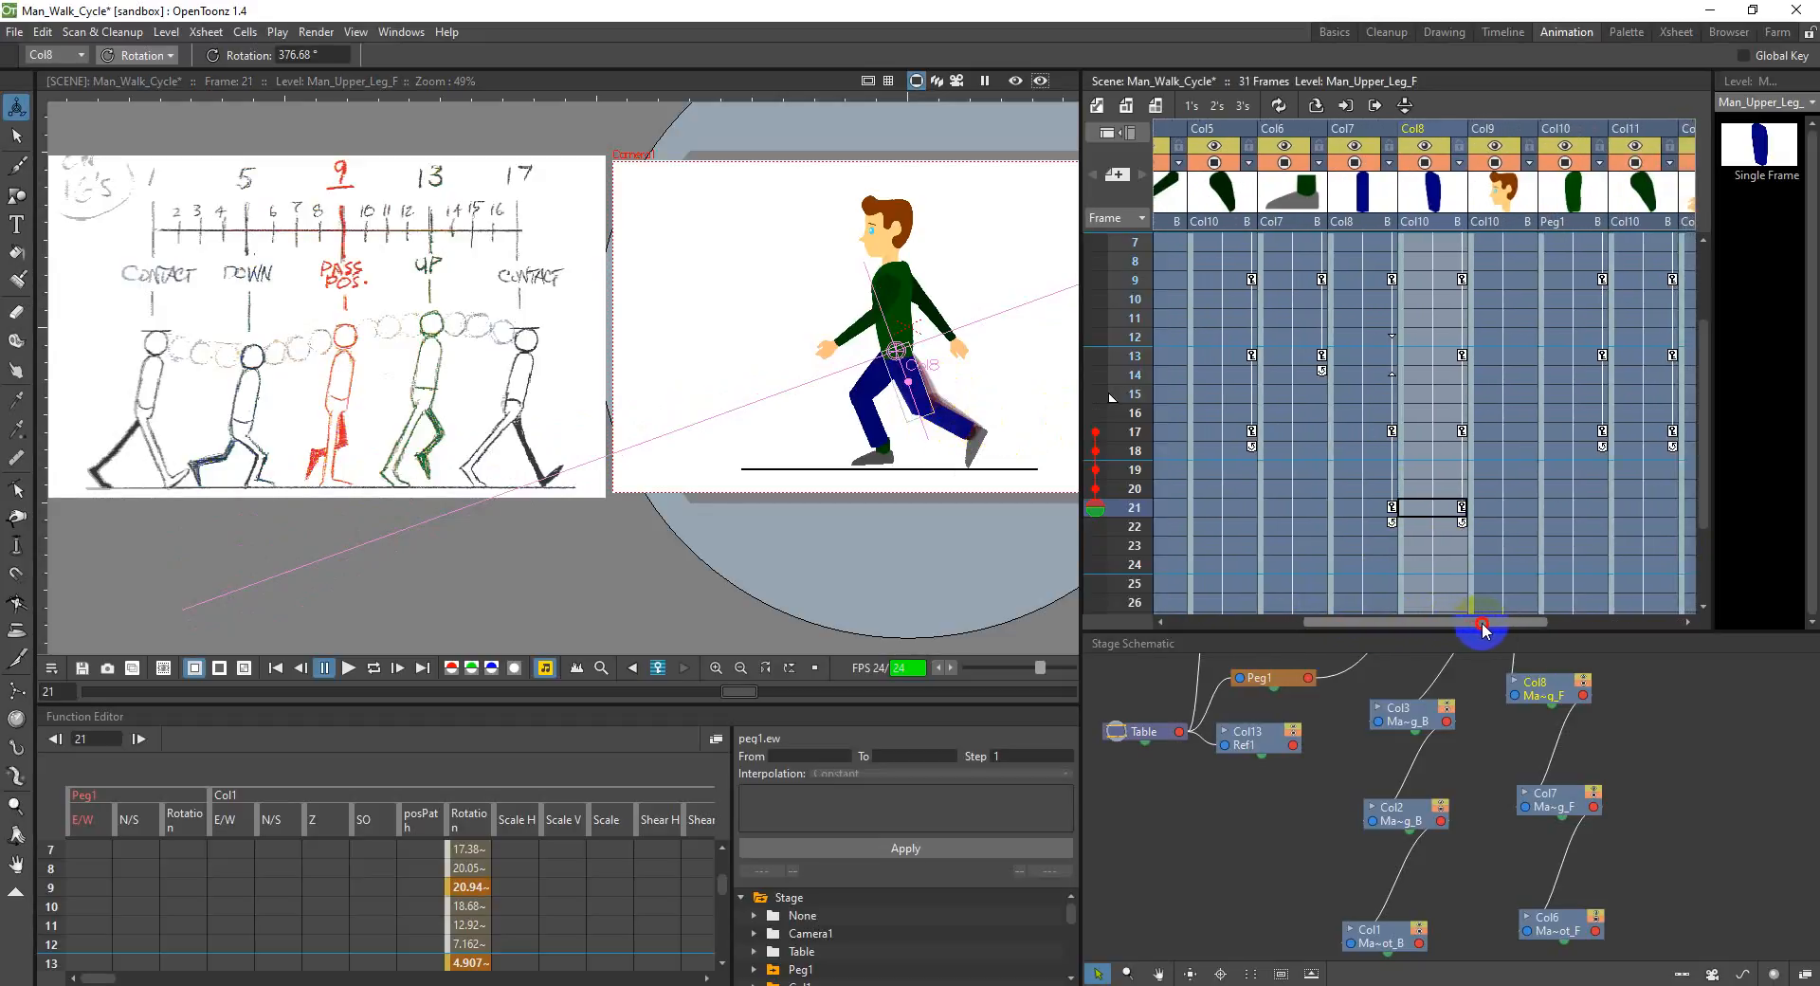
pyautogui.click(1584, 508)
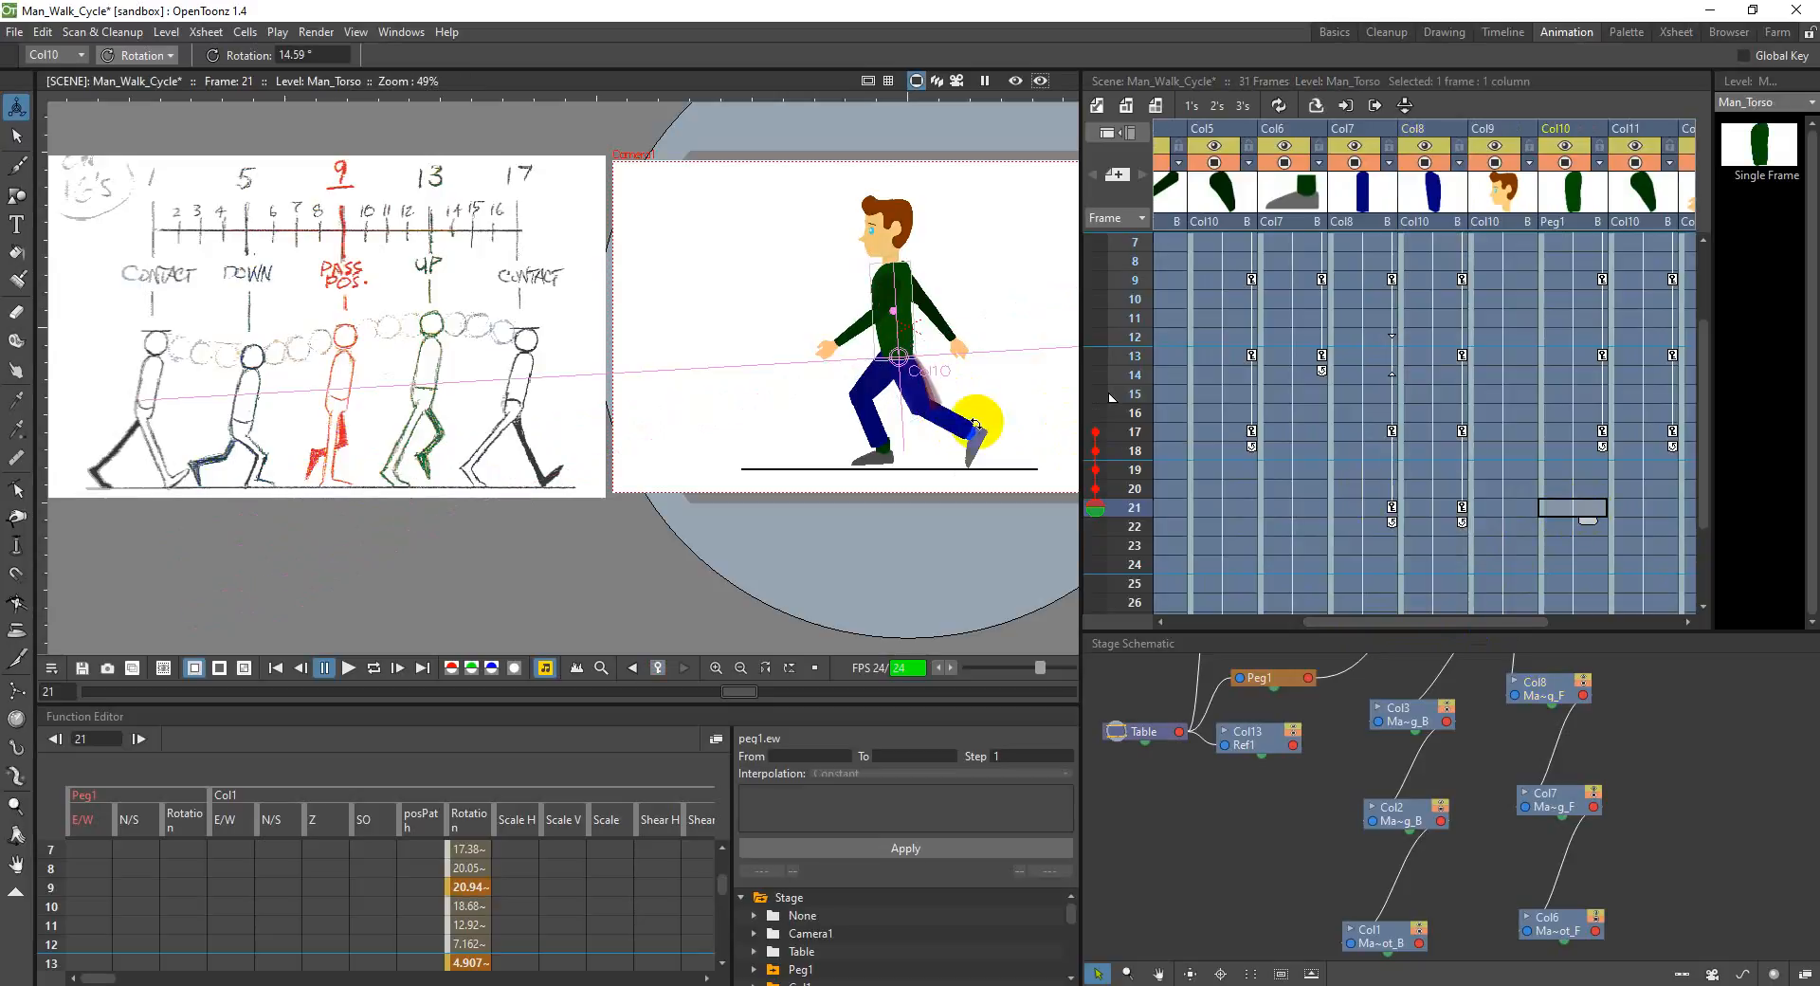
pyautogui.click(137, 55)
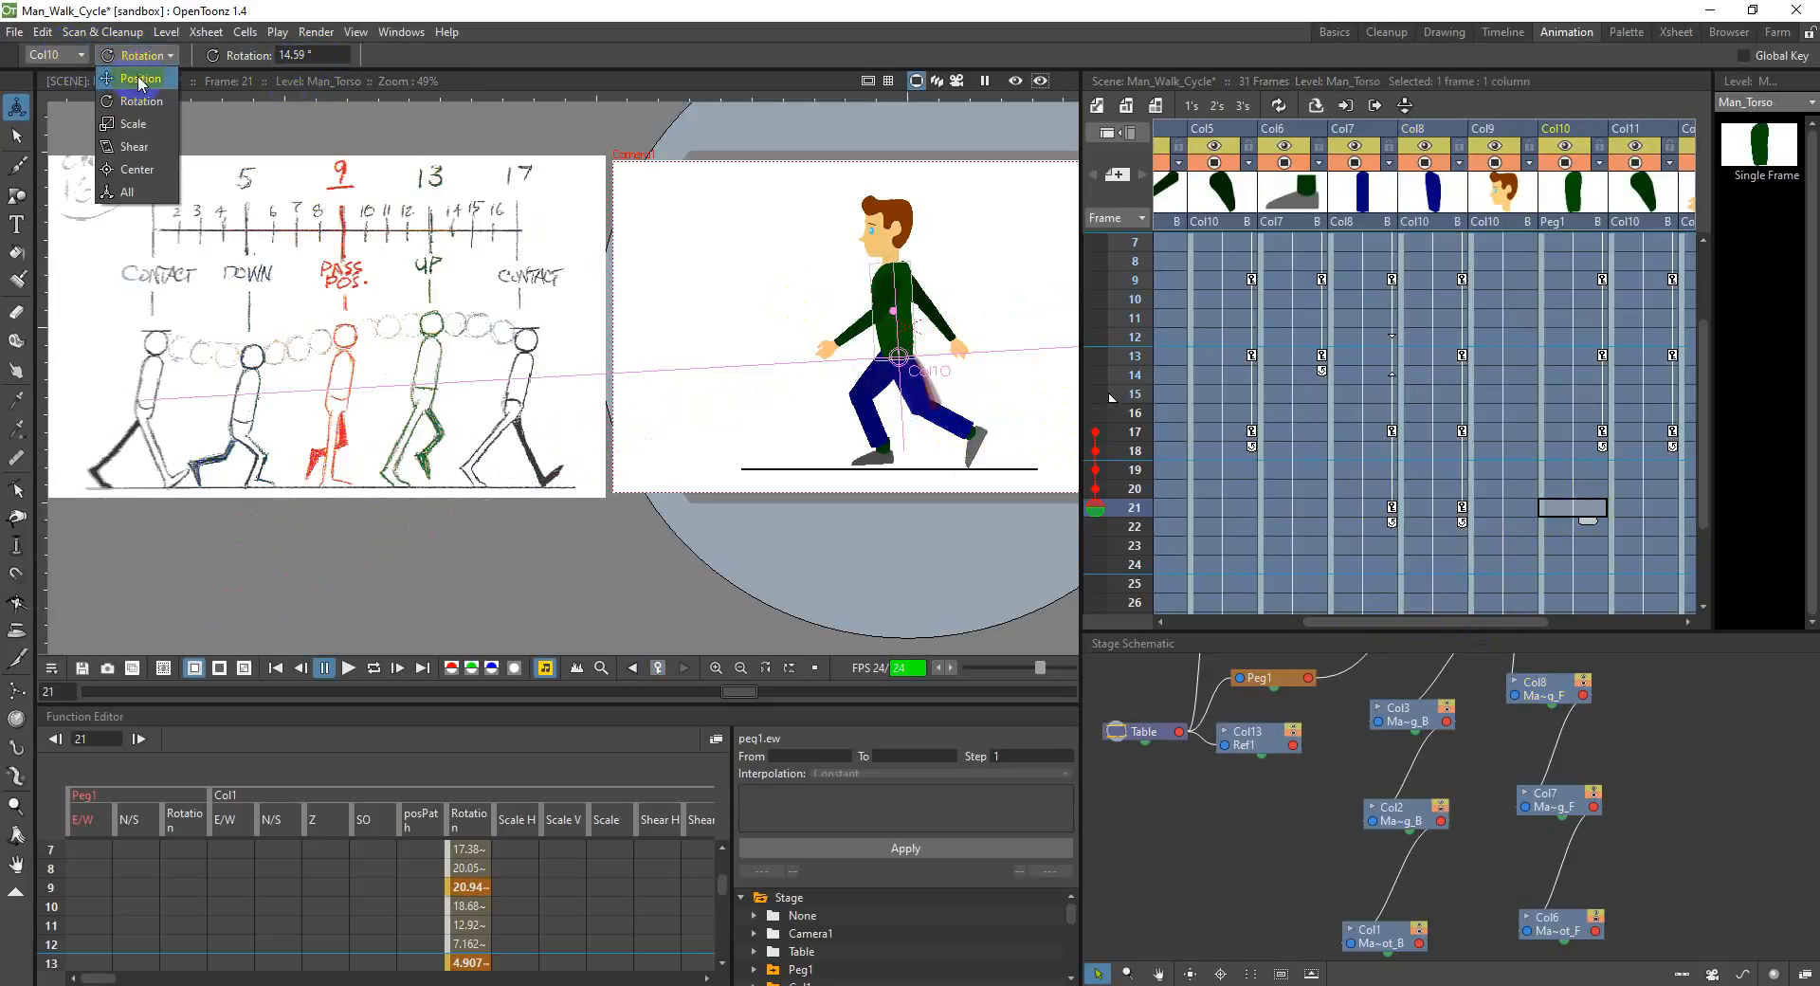
pyautogui.click(132, 68)
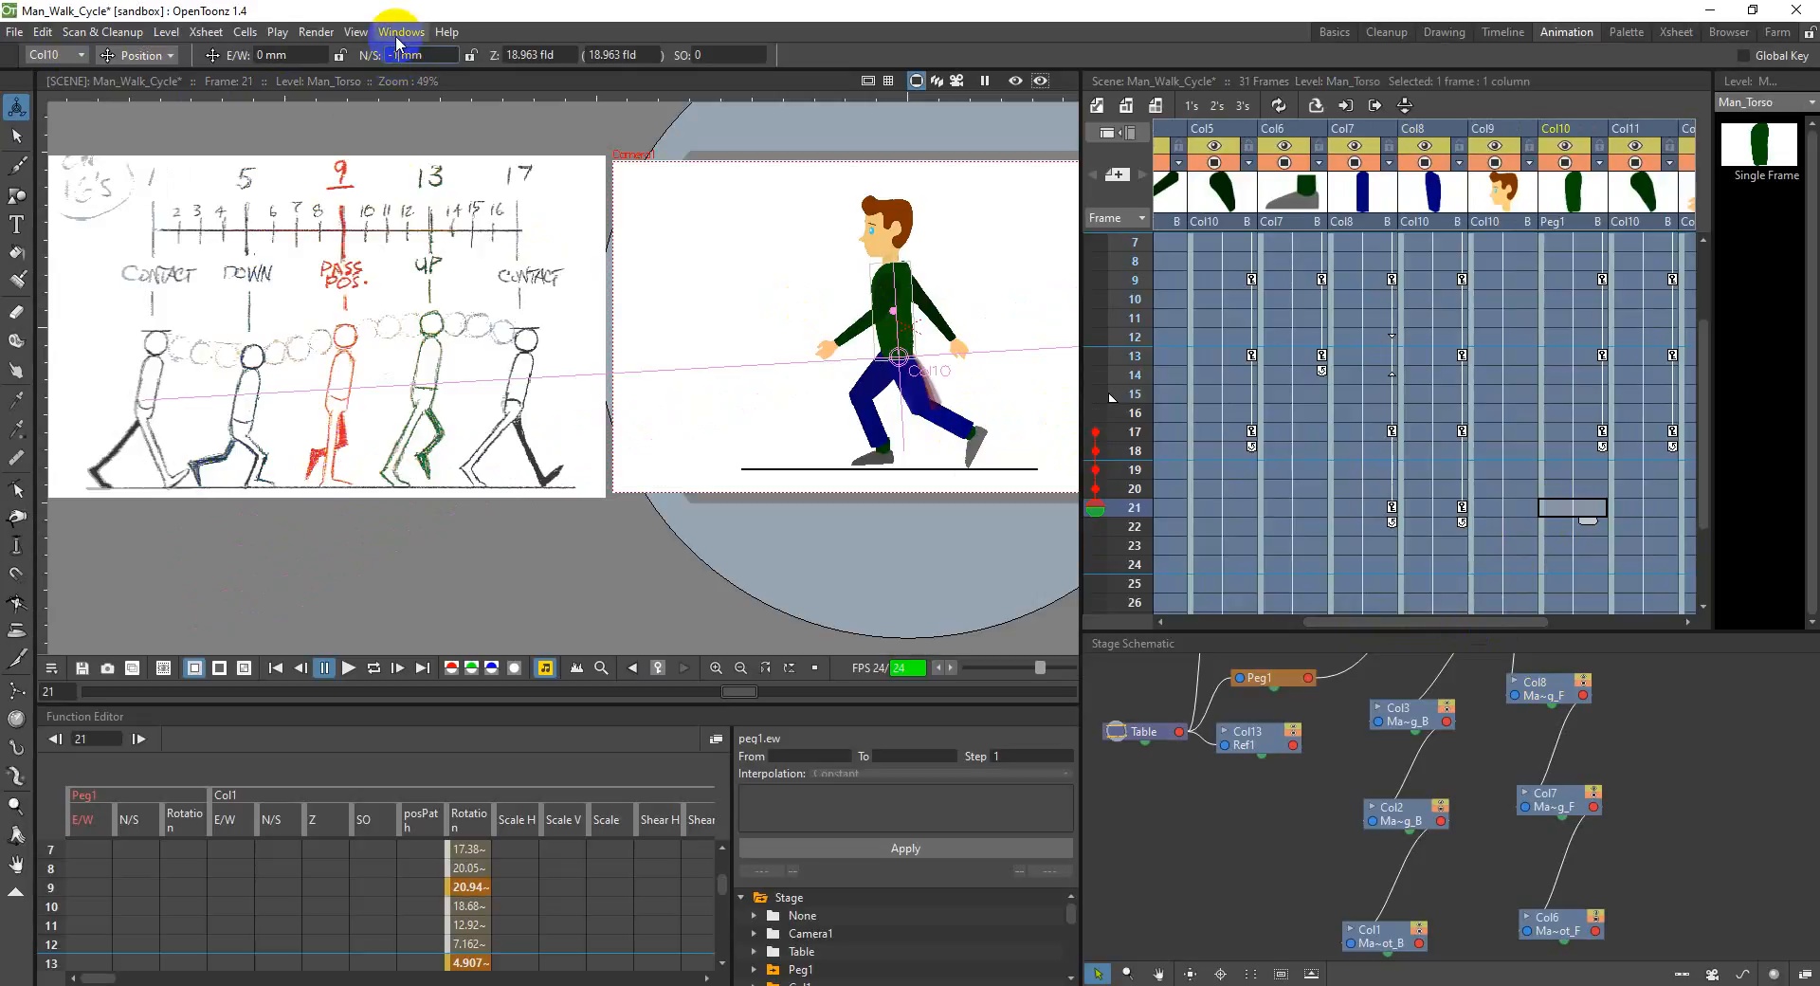
pyautogui.write('0')
pyautogui.press('Return')
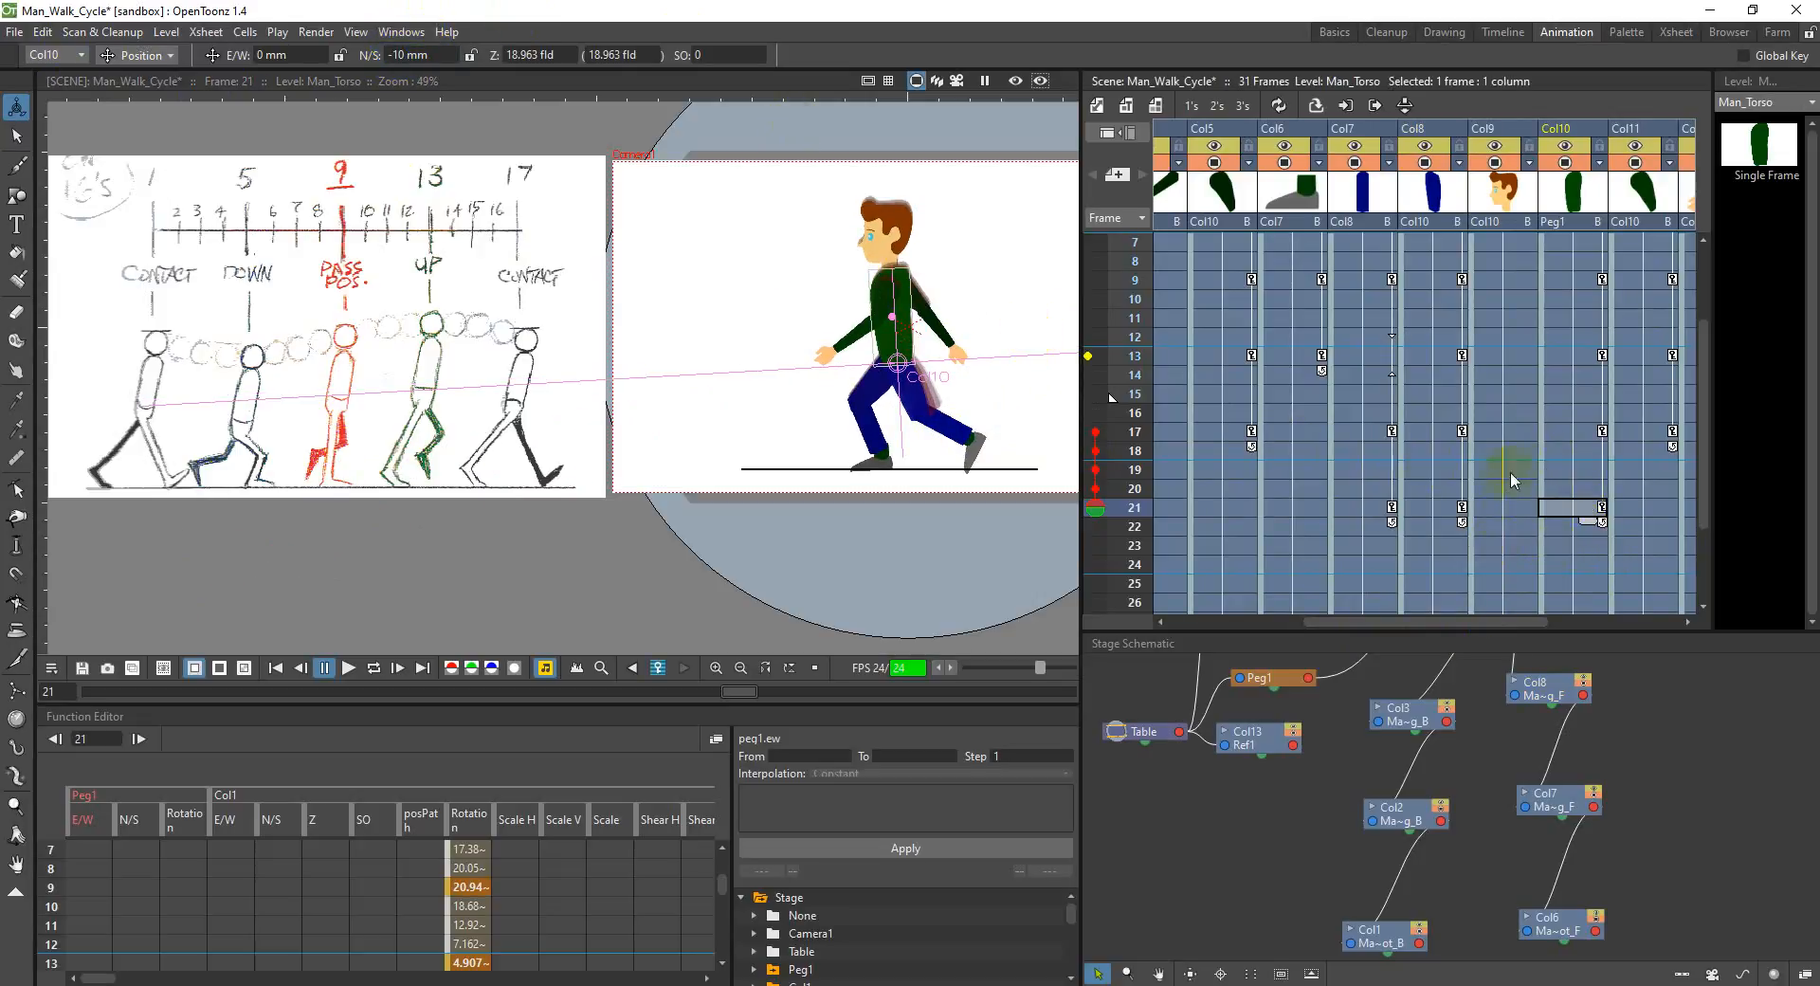
# Step: Compare the down pose at frame 5 with the one at frame 21 in the torso column Col10
pyautogui.scroll(2, 1544, 462)
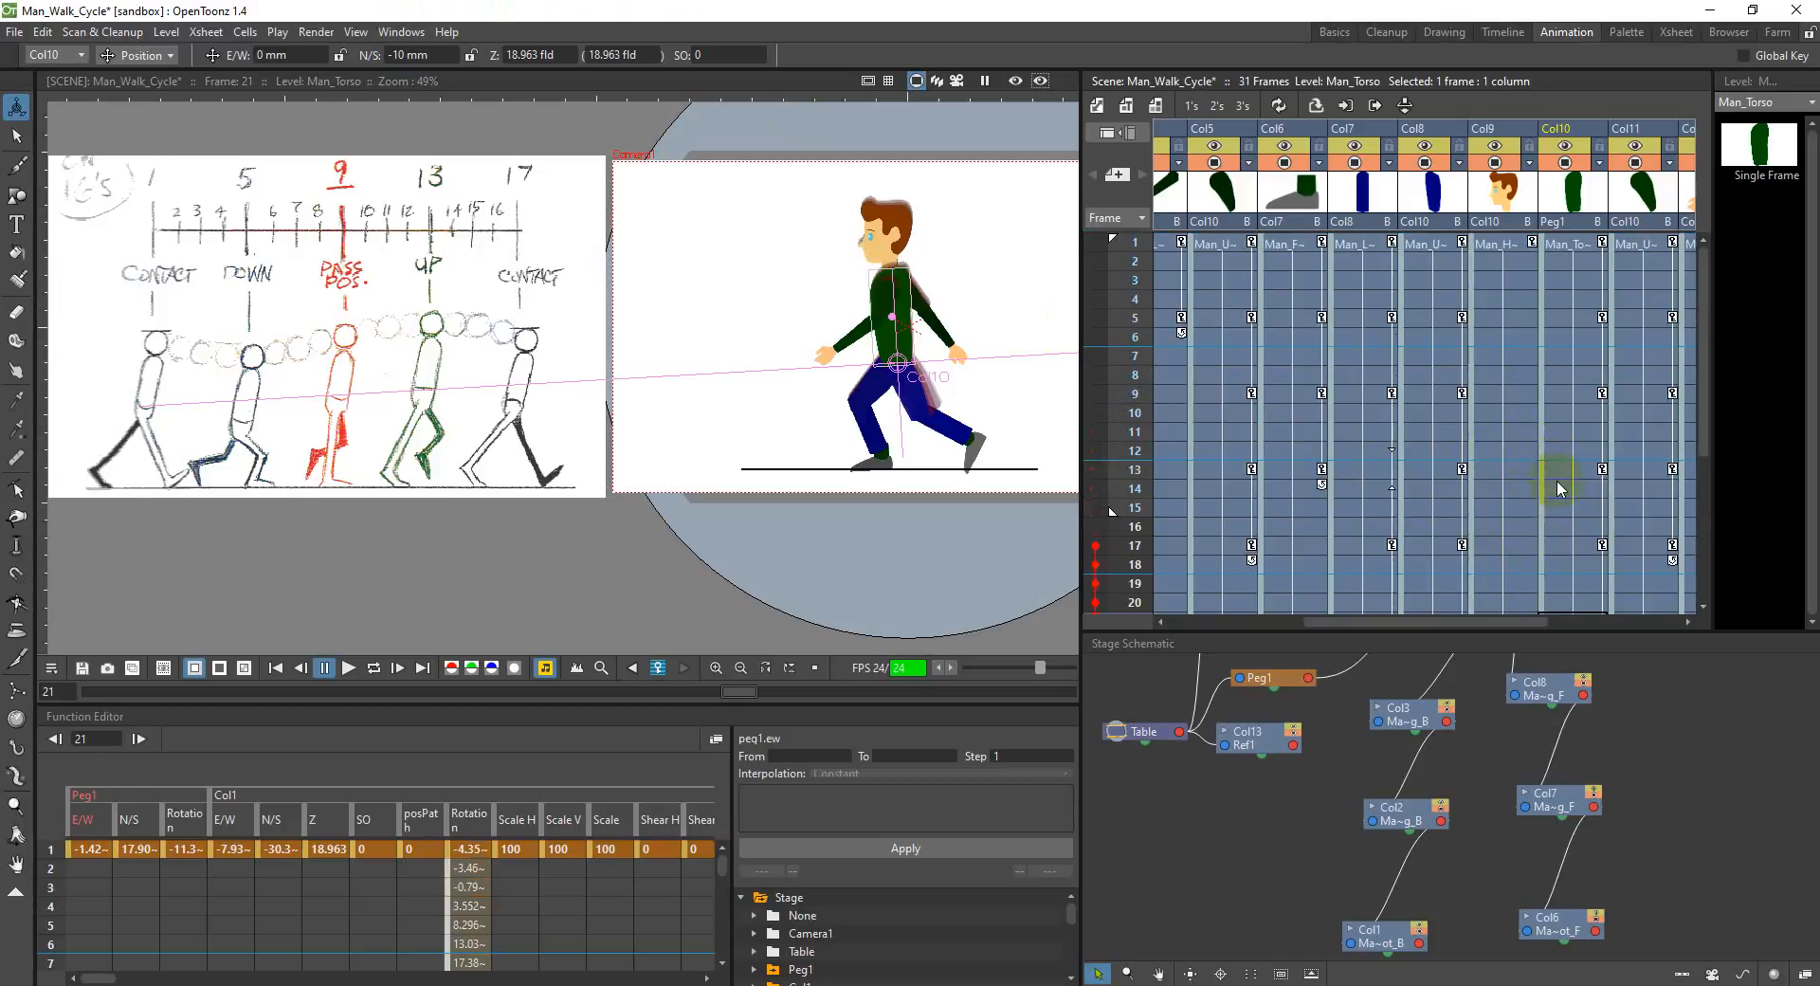
pyautogui.click(1564, 318)
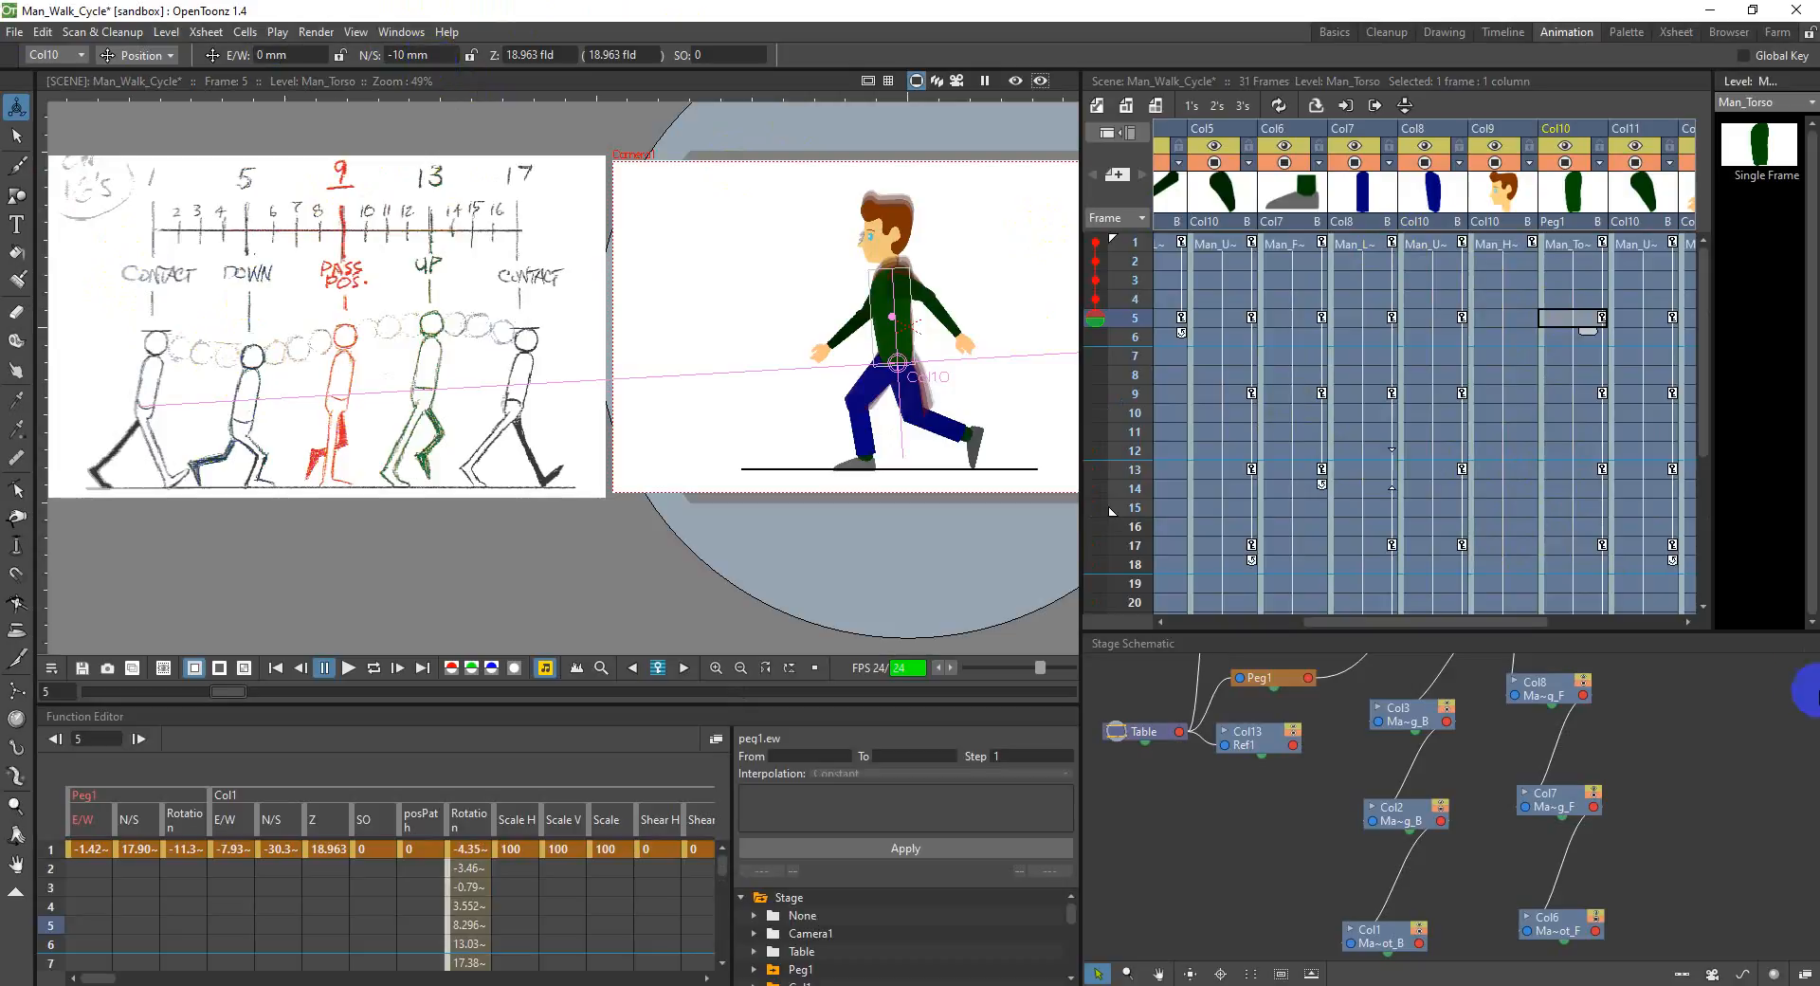
pyautogui.scroll(-4, 1576, 558)
pyautogui.scroll(2, 1576, 513)
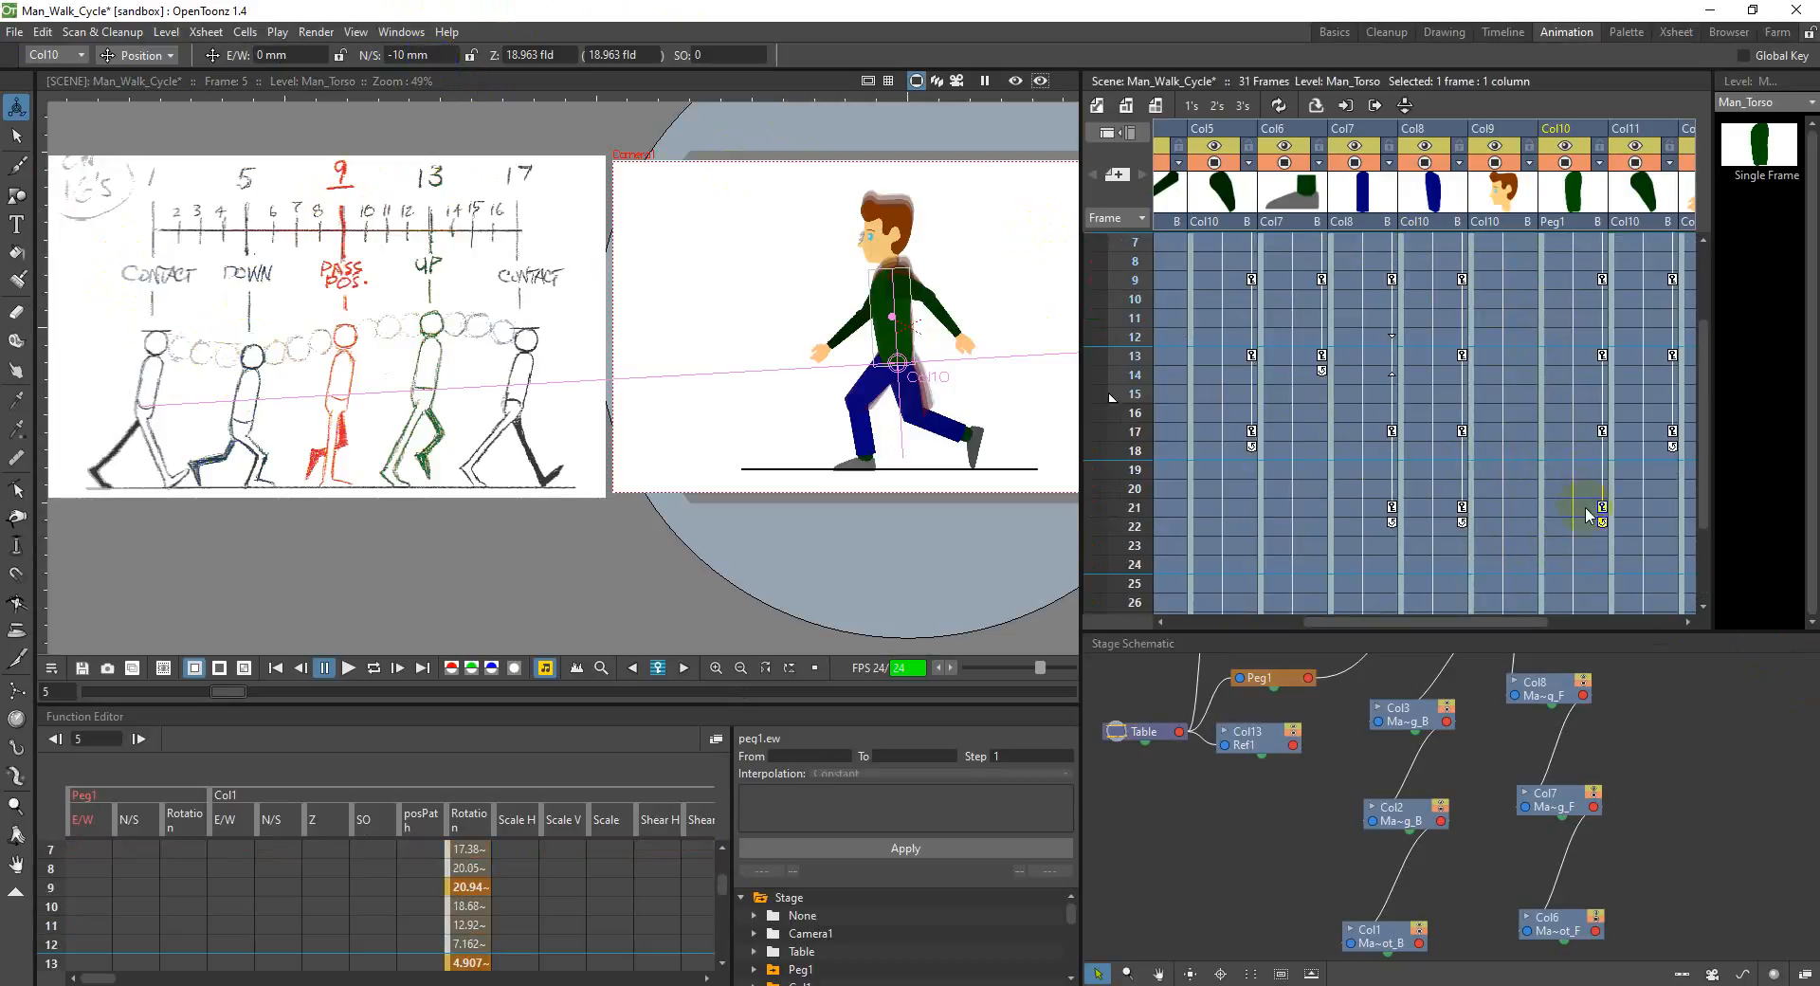
pyautogui.click(1599, 517)
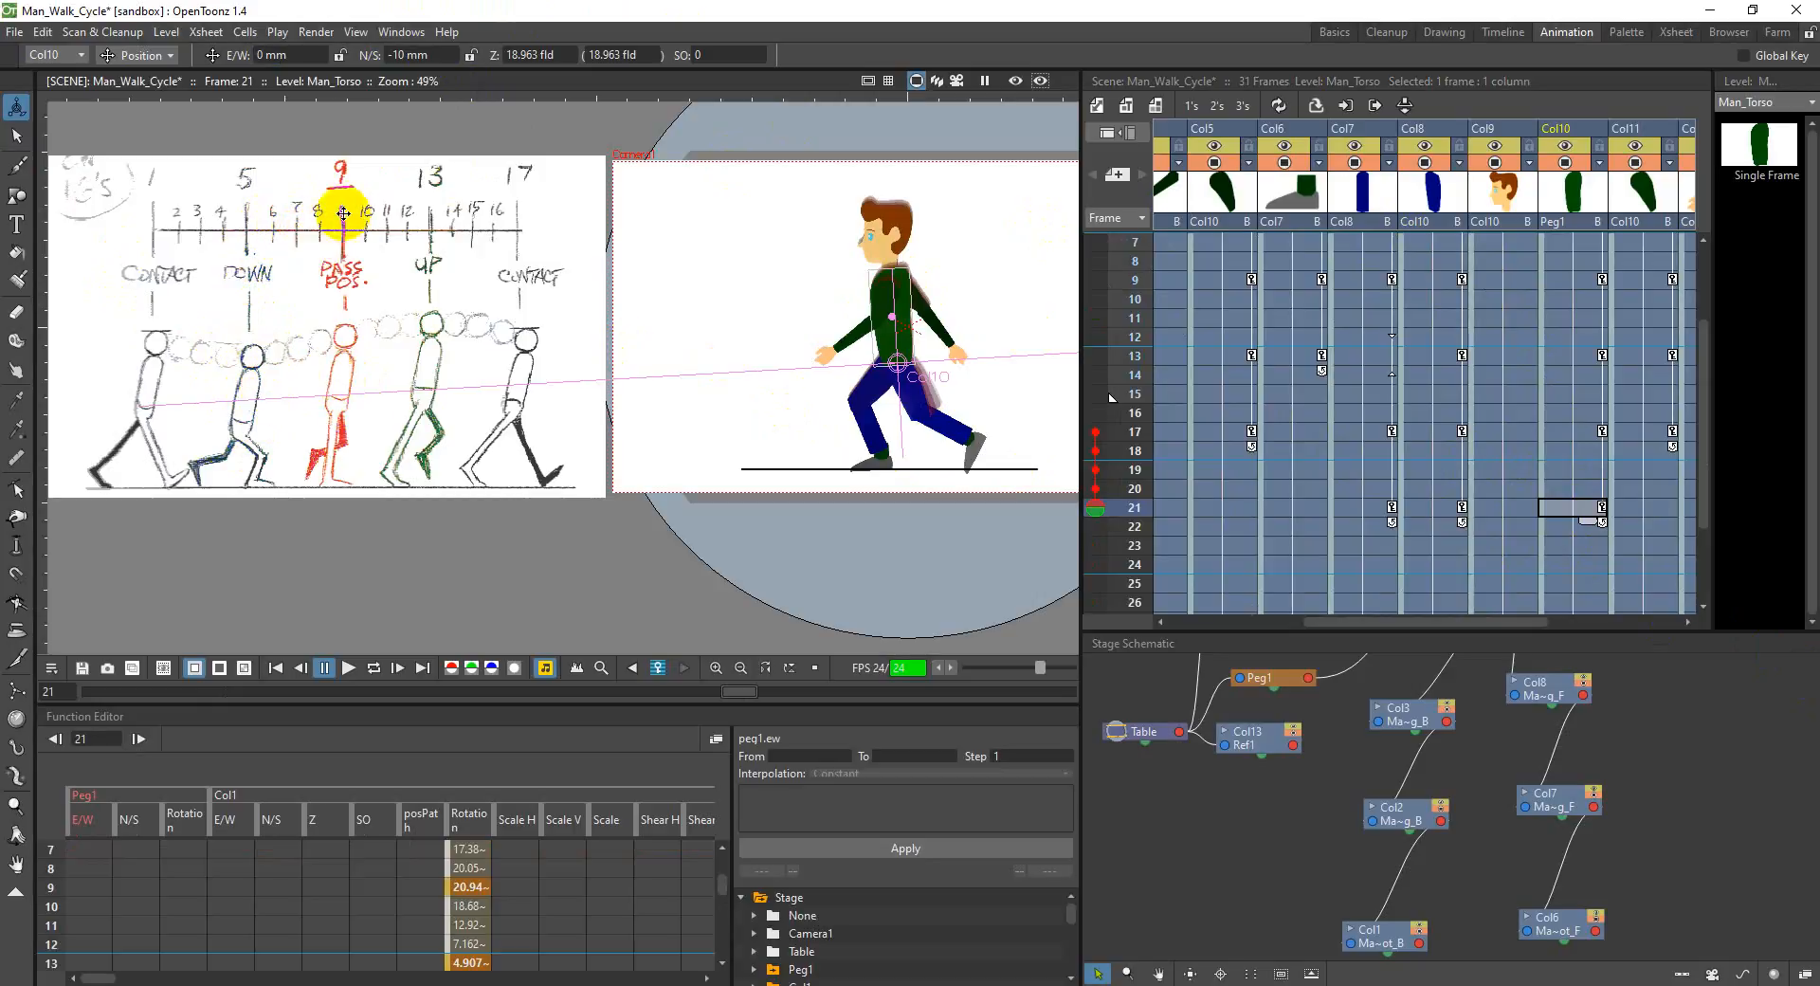
pyautogui.scroll(-2, 1261, 538)
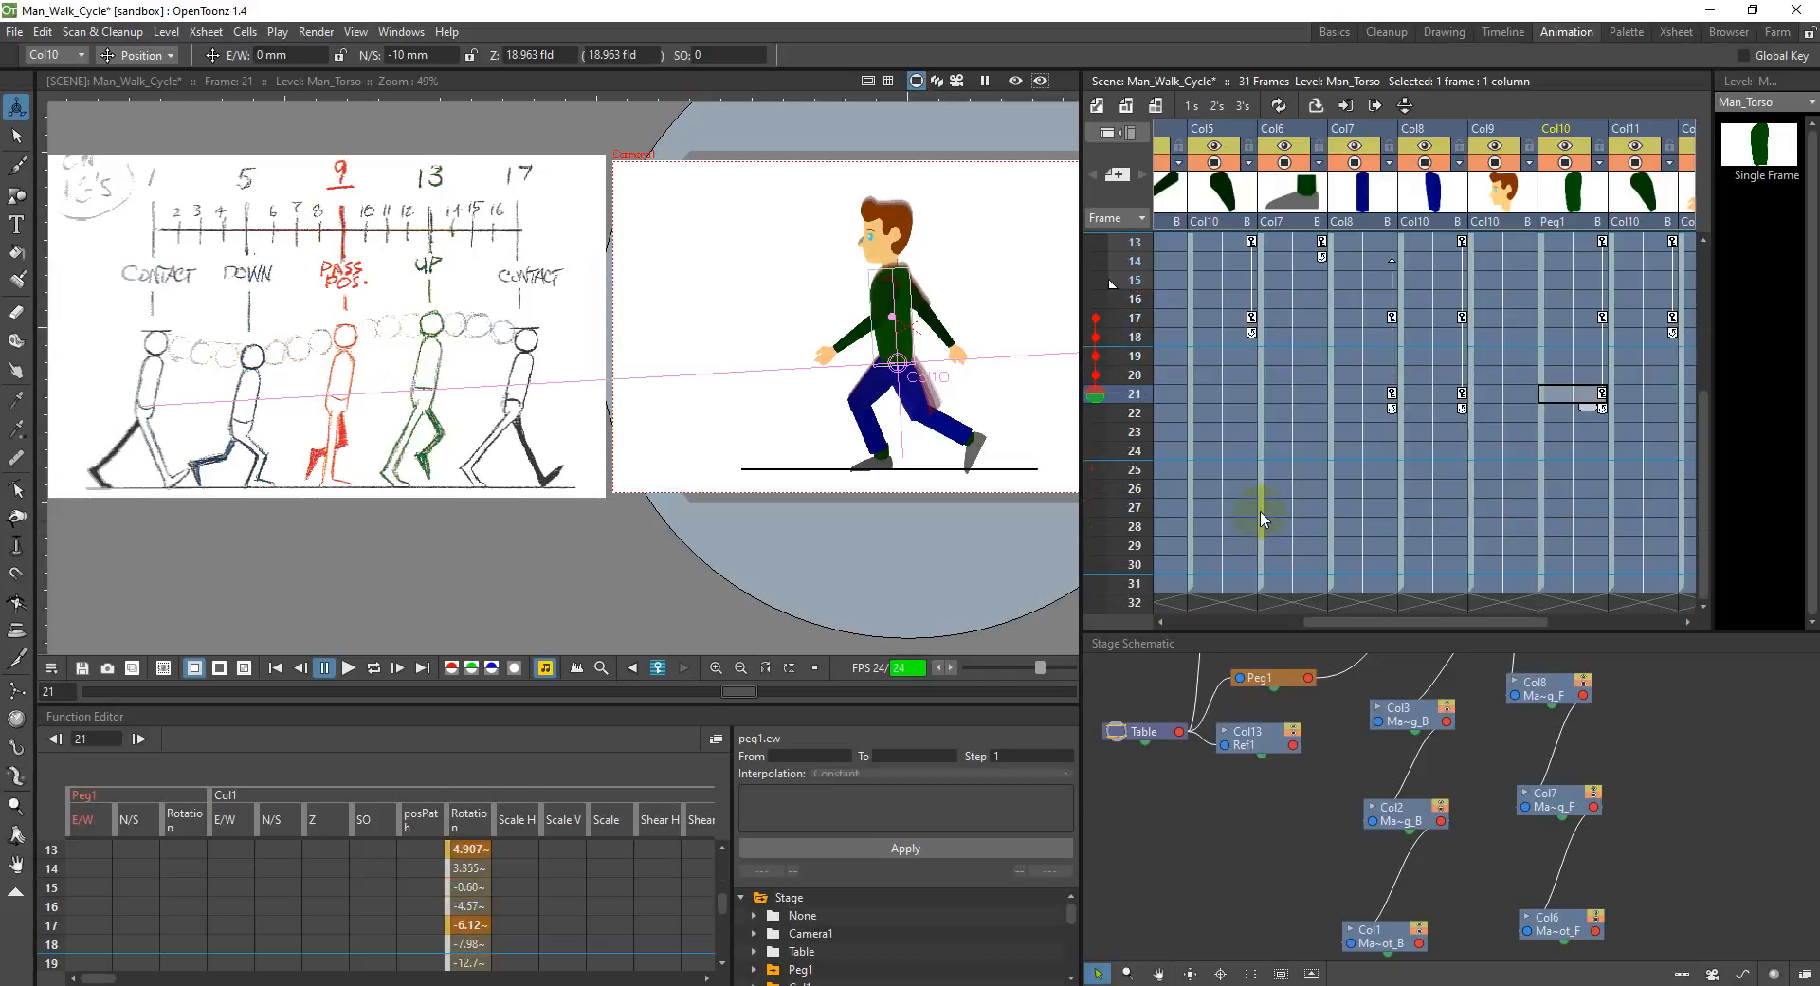
pyautogui.click(1573, 468)
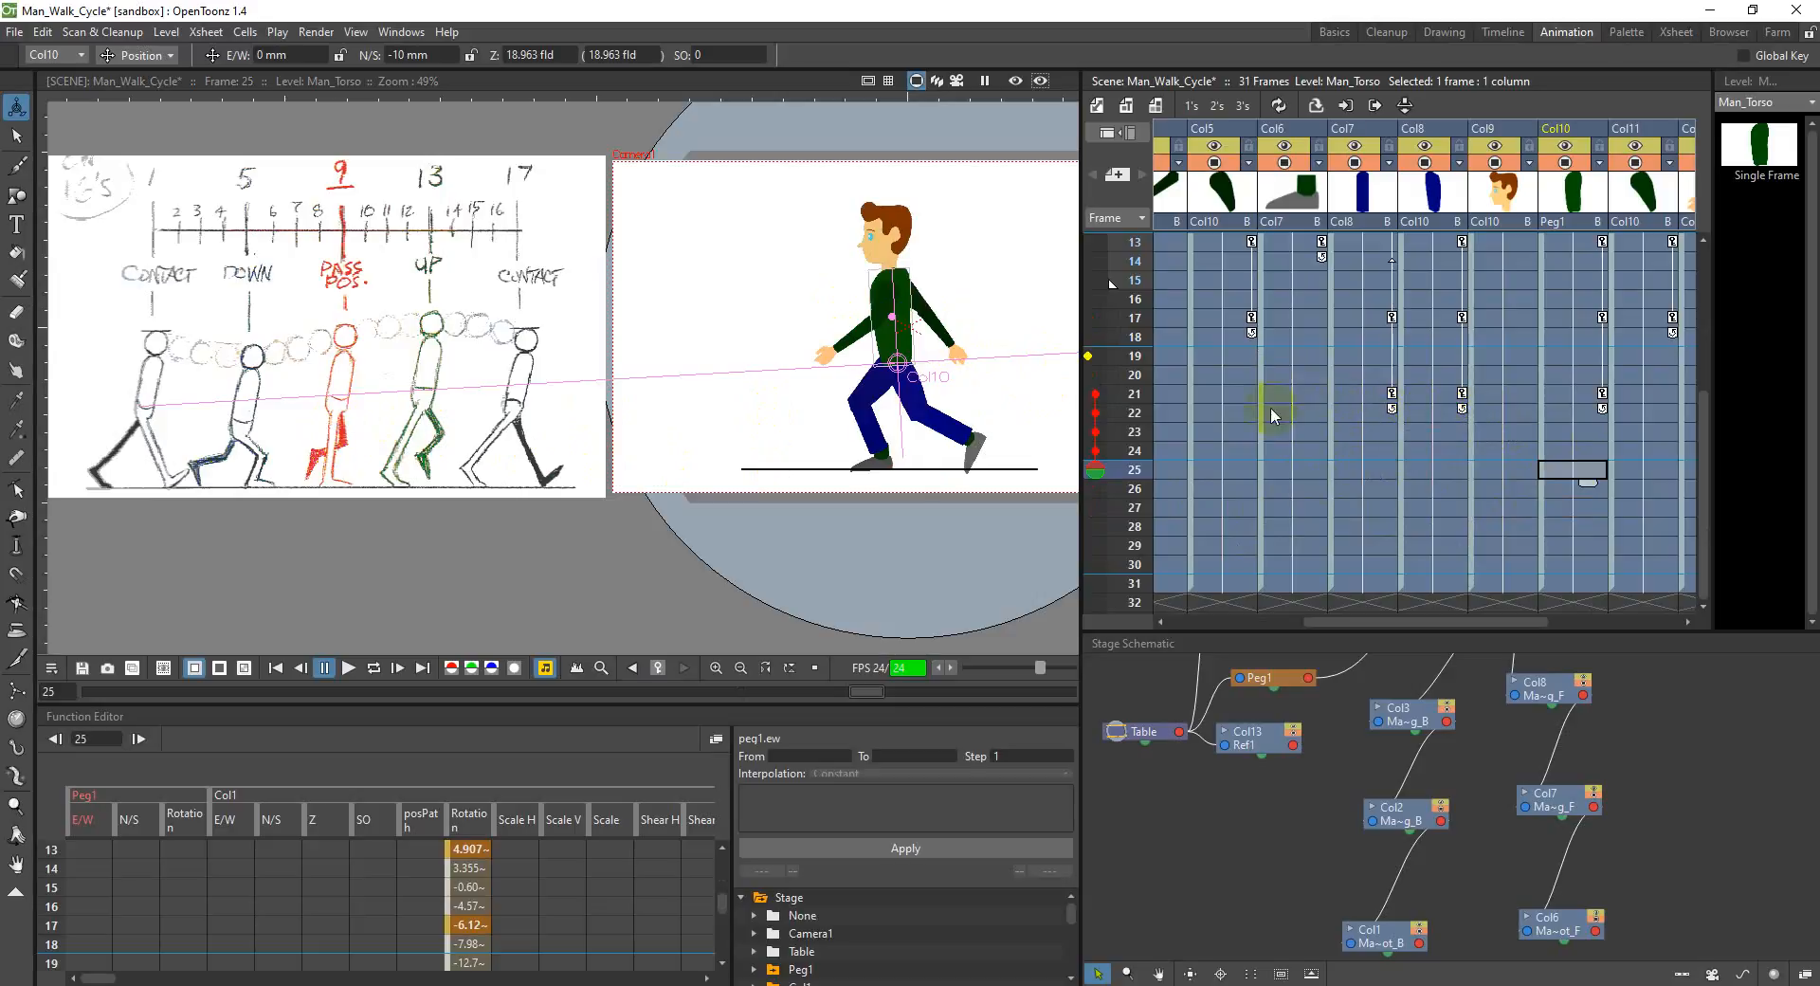
# Step: Rotate the back upper arm in Col5 to about 36.5° and the front upper arm in Col11 to about -68.8° at frame 21
pyautogui.click(1231, 412)
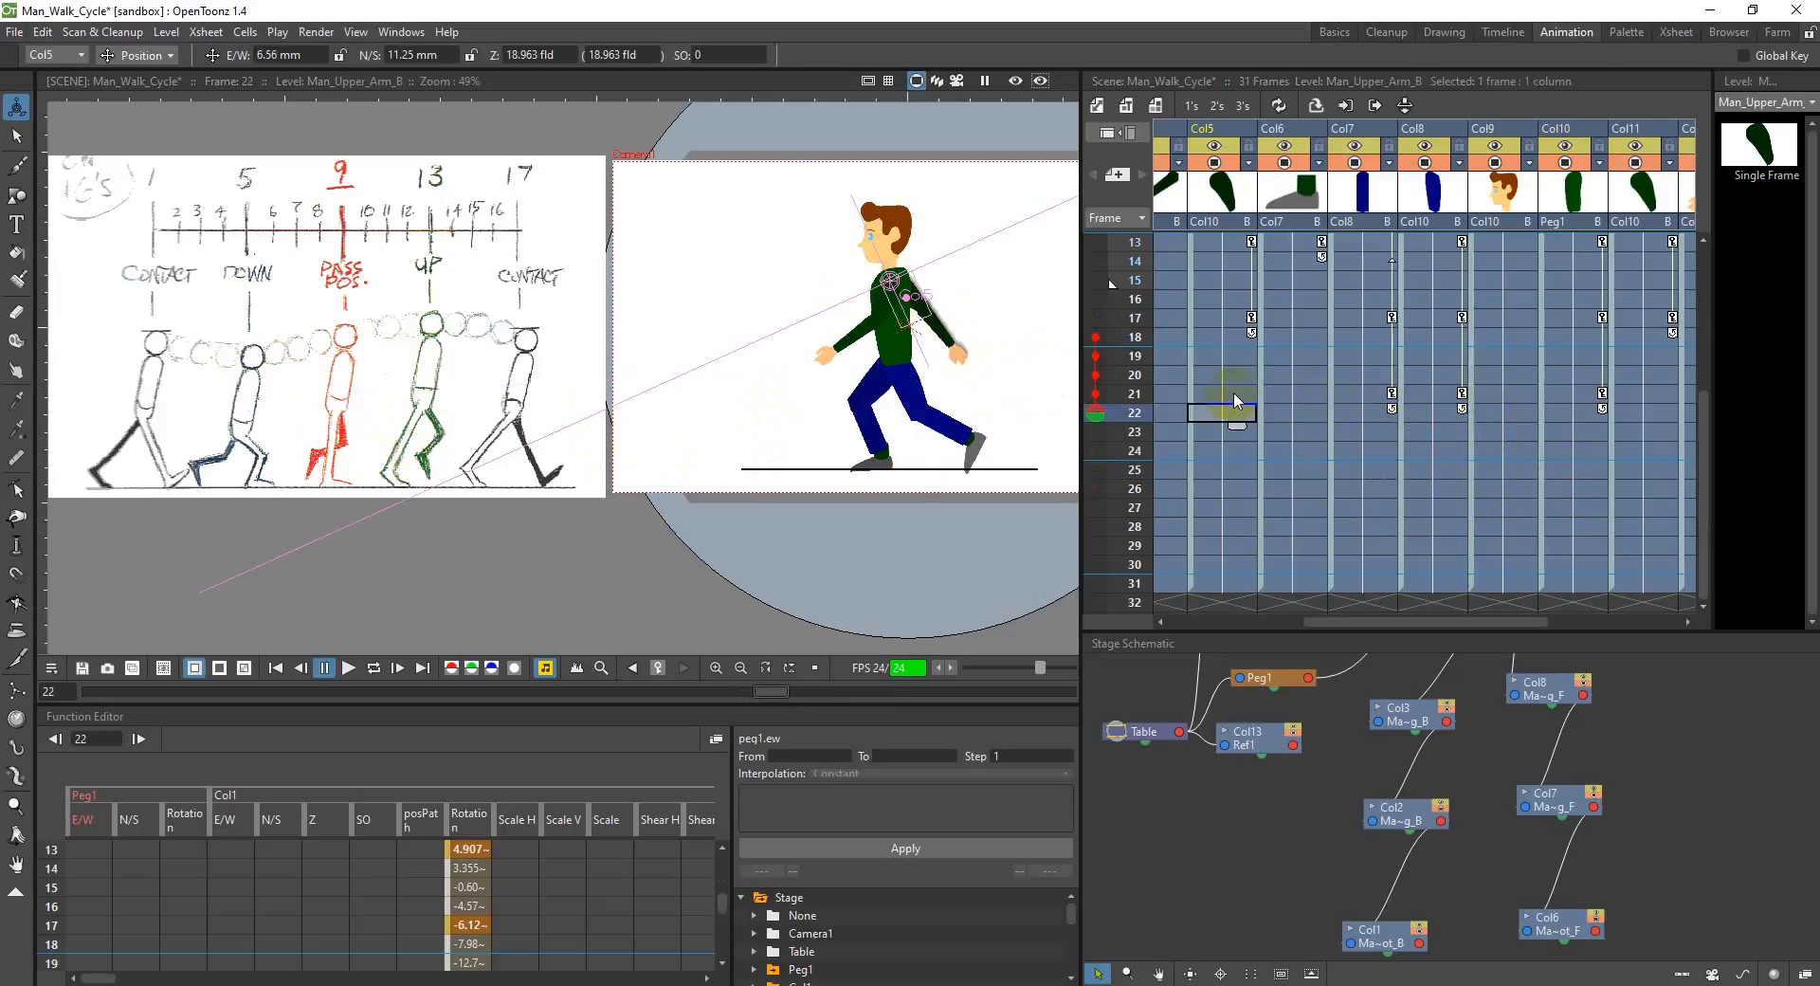
pyautogui.click(1233, 394)
pyautogui.click(139, 55)
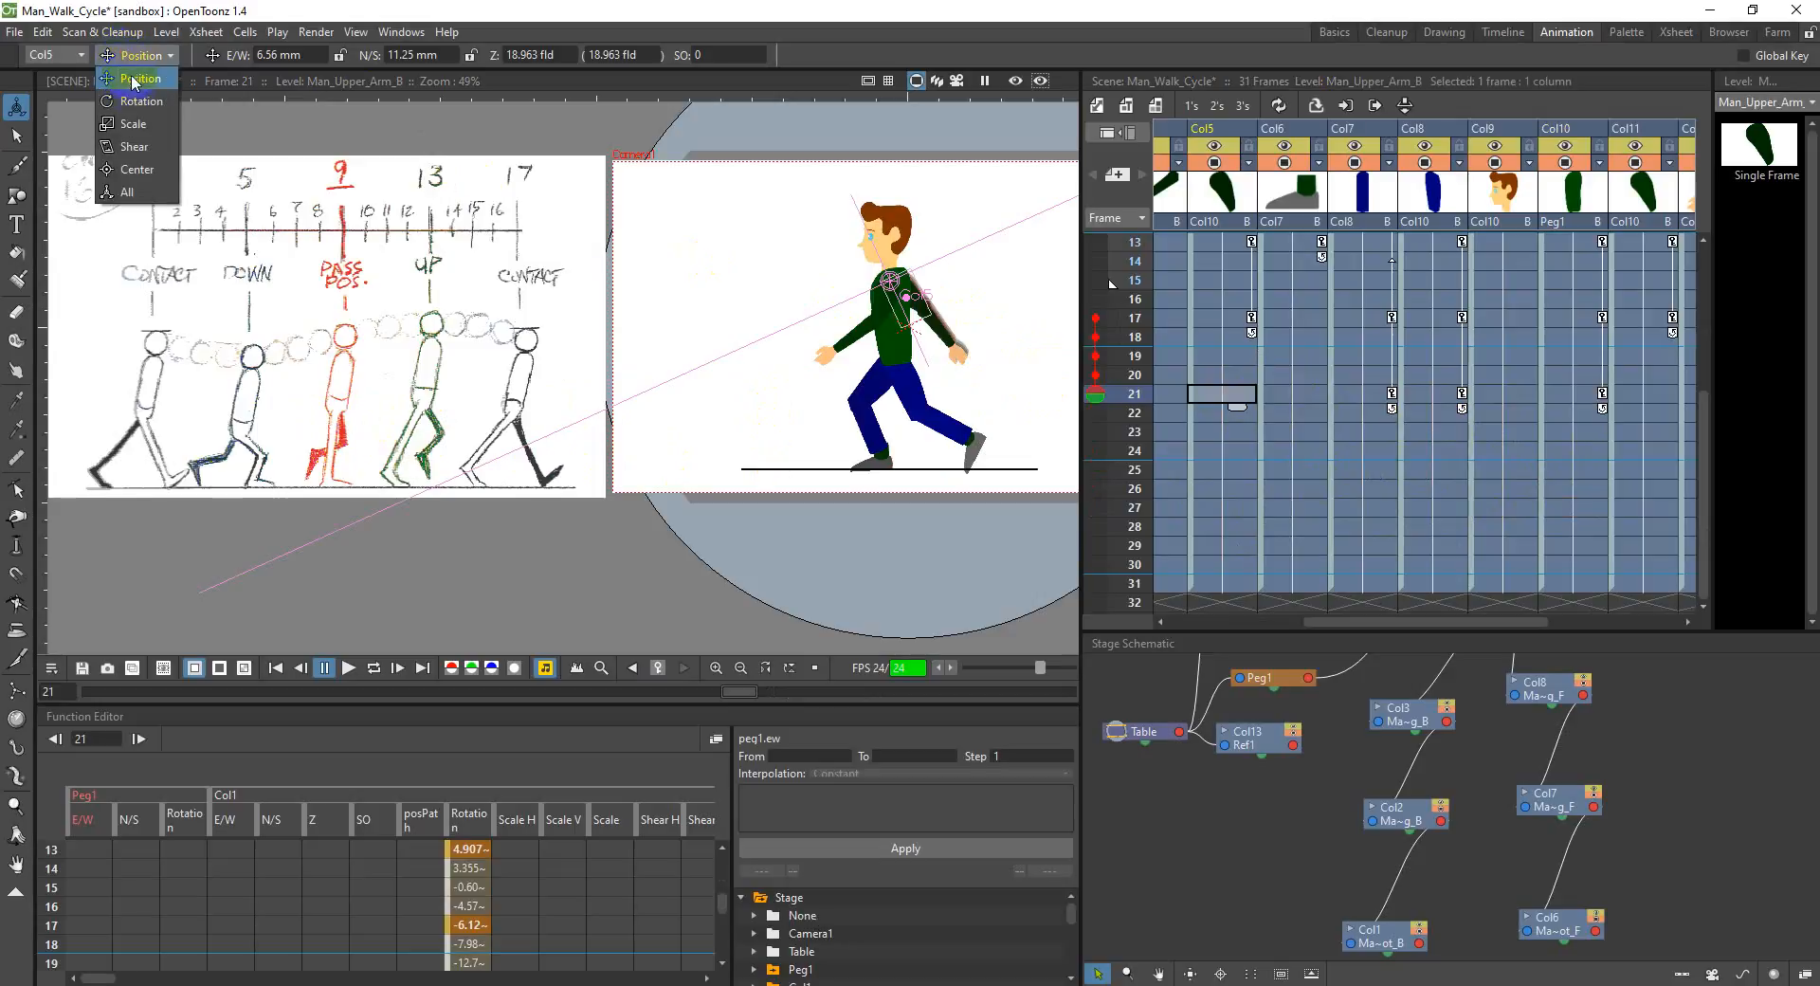
pyautogui.click(141, 101)
pyautogui.moveTo(934, 311); pyautogui.dragTo(933, 307)
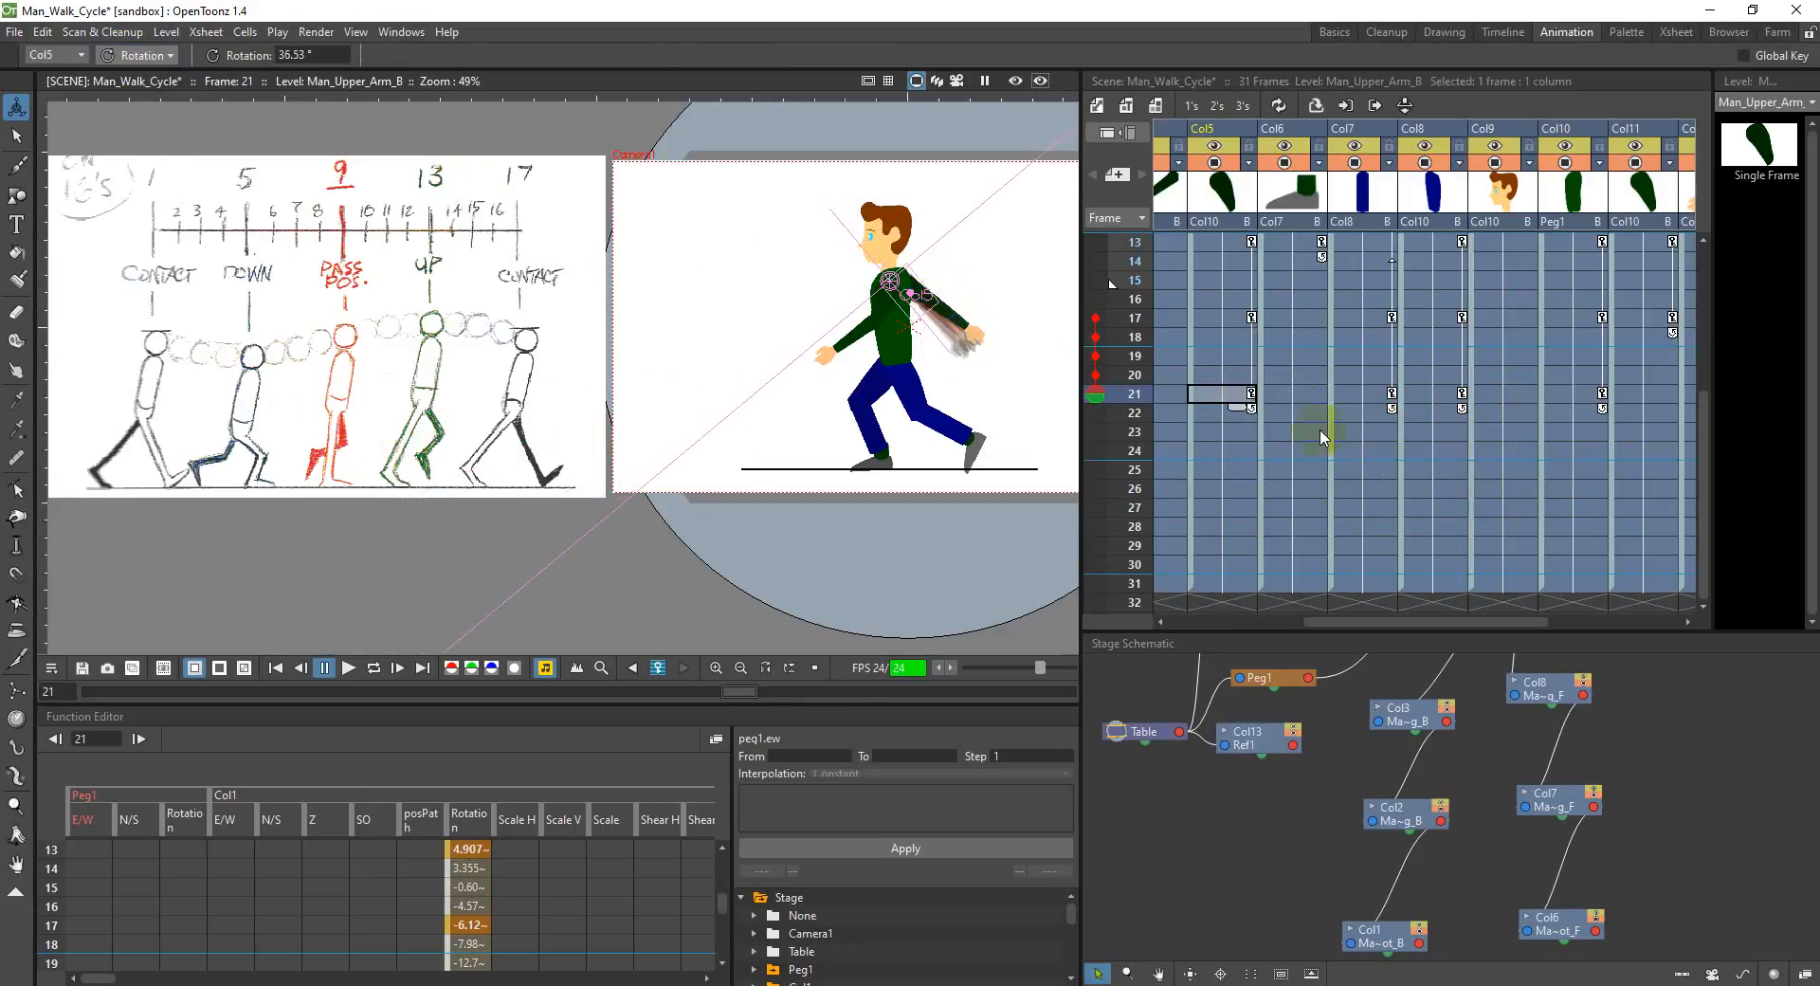
pyautogui.click(1639, 391)
pyautogui.moveTo(893, 305); pyautogui.dragTo(861, 314)
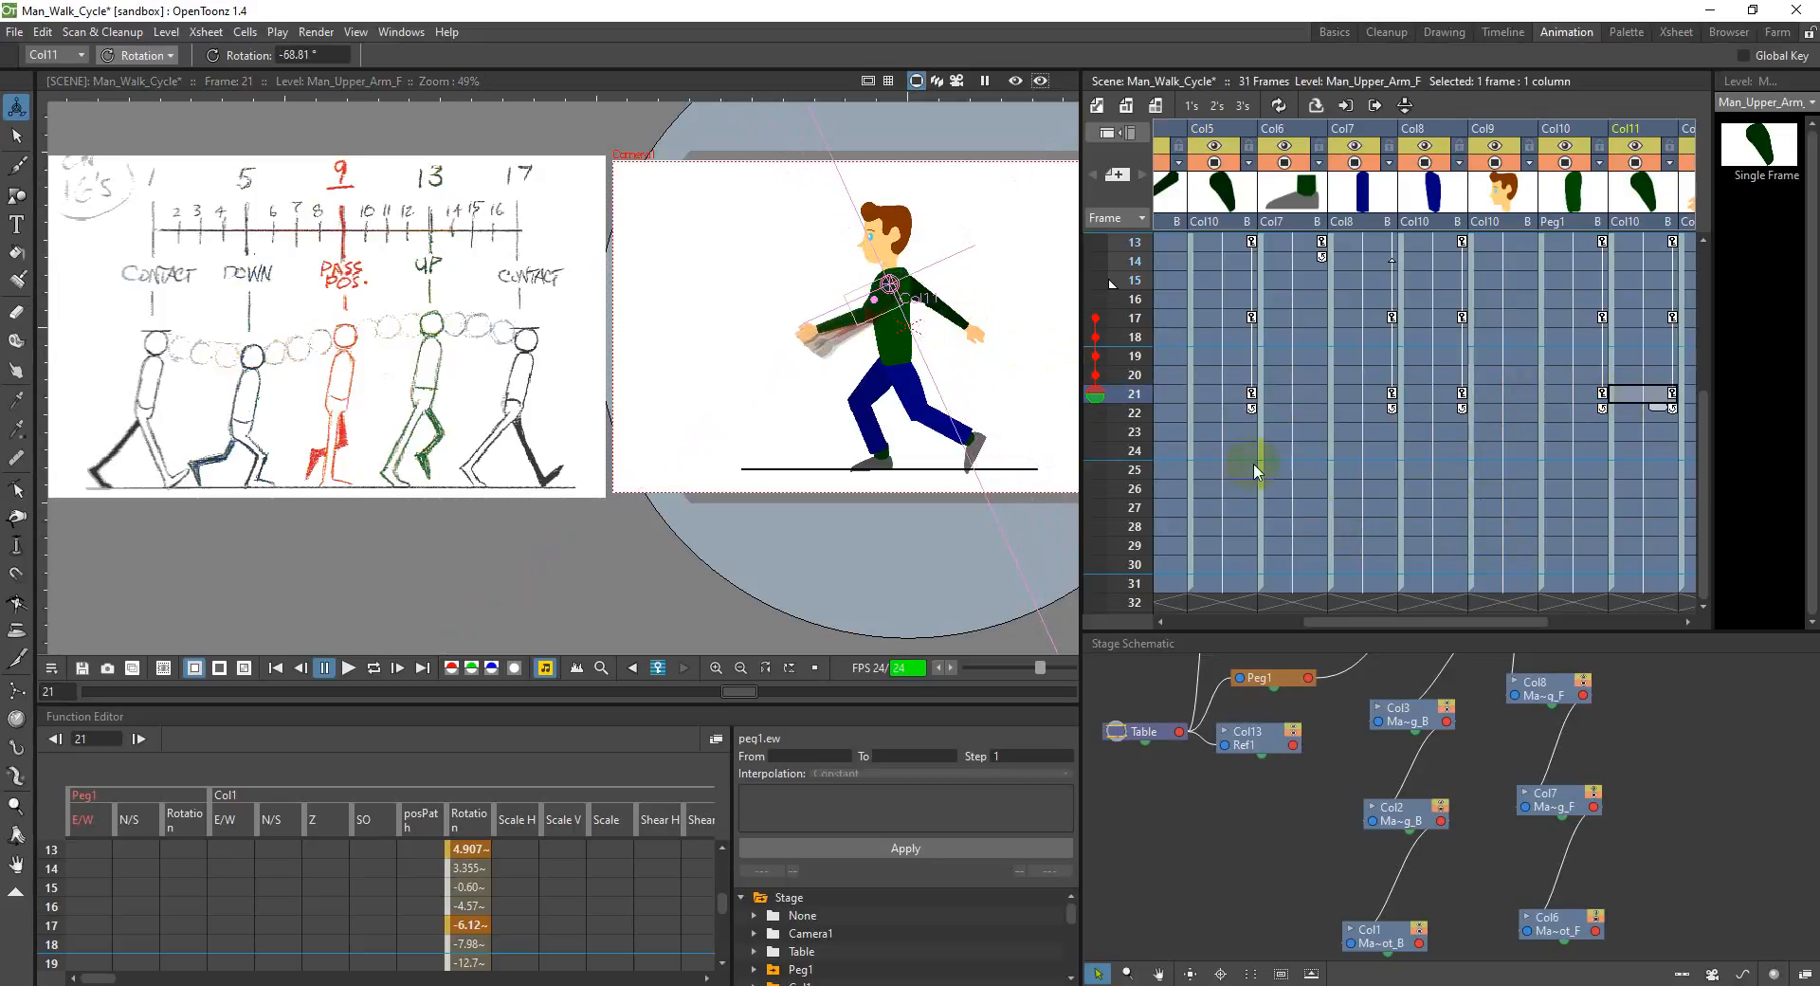
# Step: Rotate the front upper arm in Col11 to about -23.9° and the back upper arm in Col5 to about -7.2° at frame 25
pyautogui.click(1654, 470)
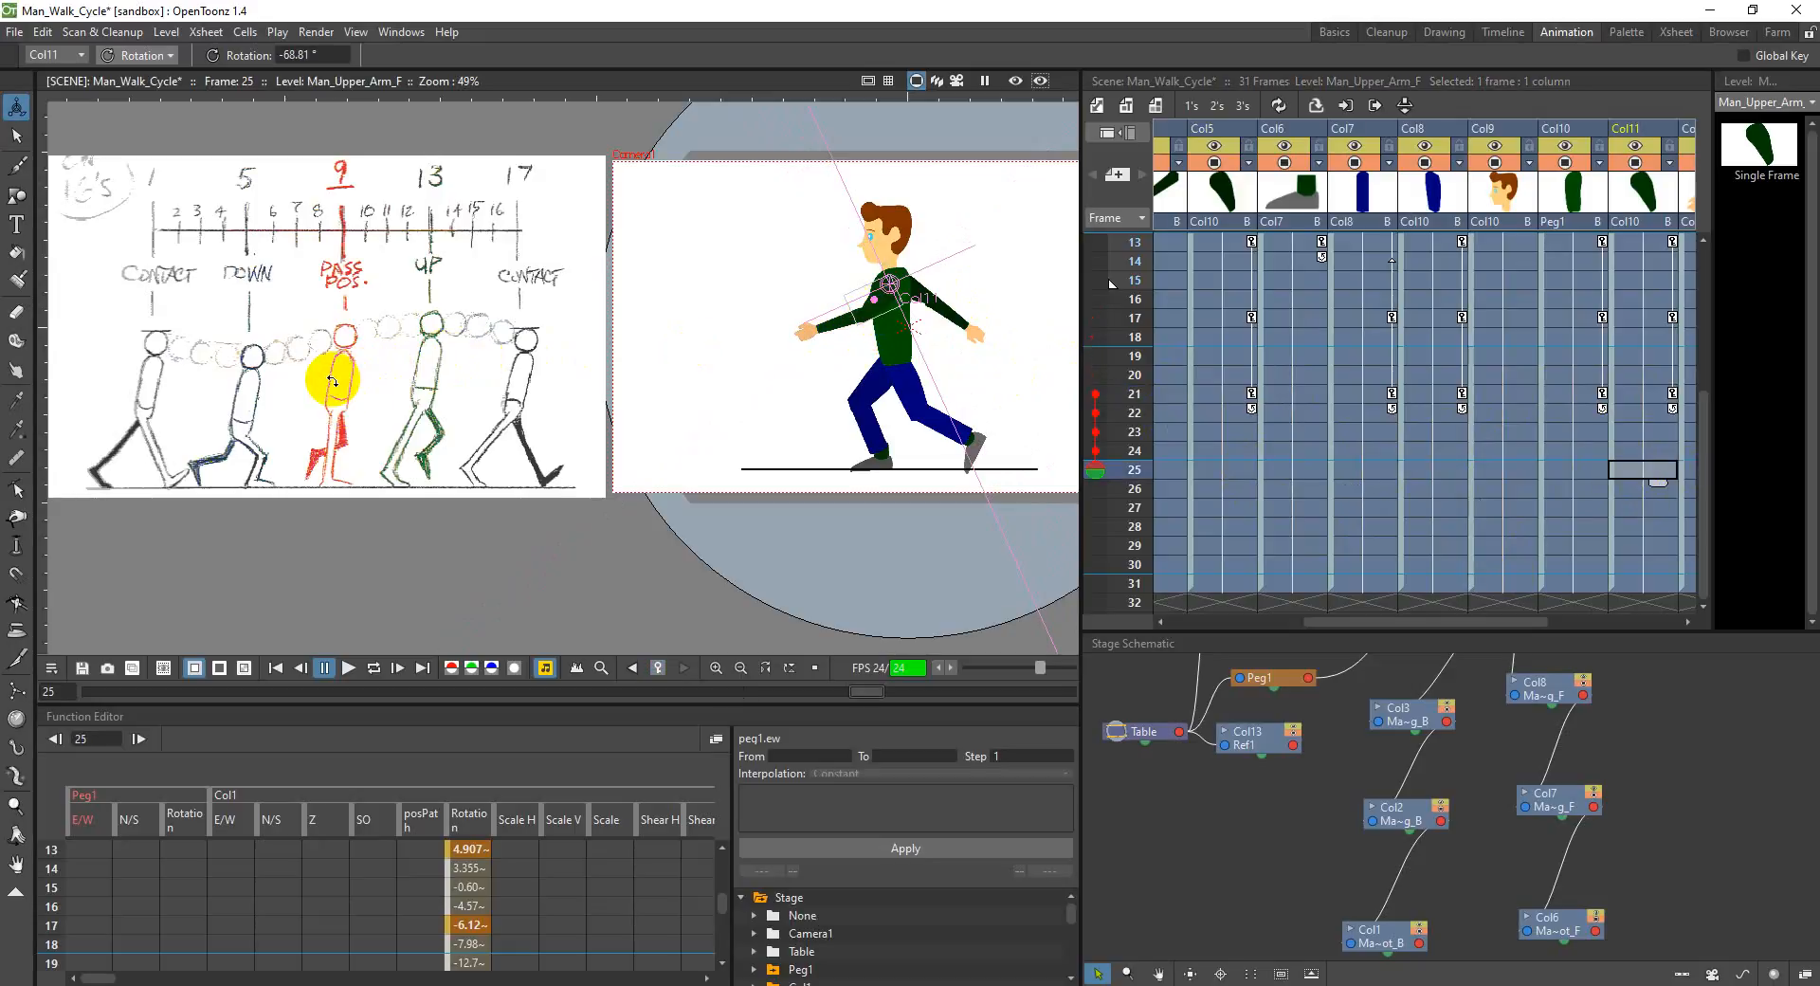
pyautogui.moveTo(882, 352); pyautogui.dragTo(903, 322)
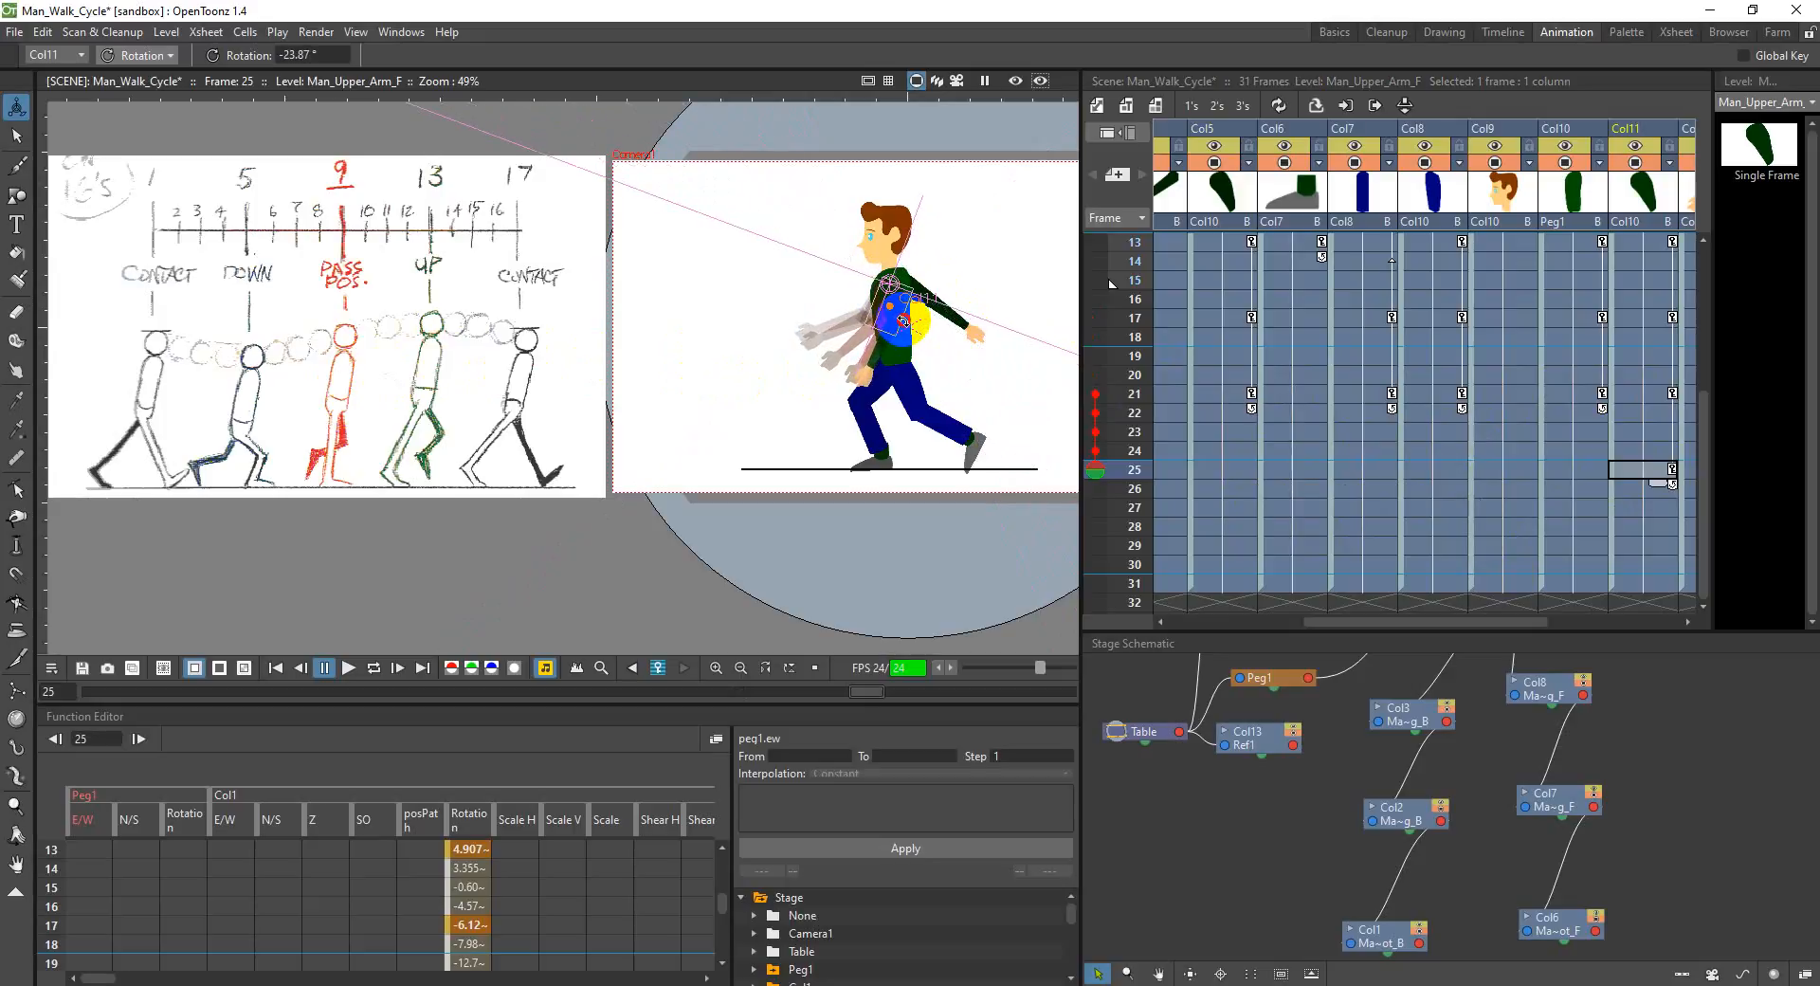
pyautogui.click(1247, 472)
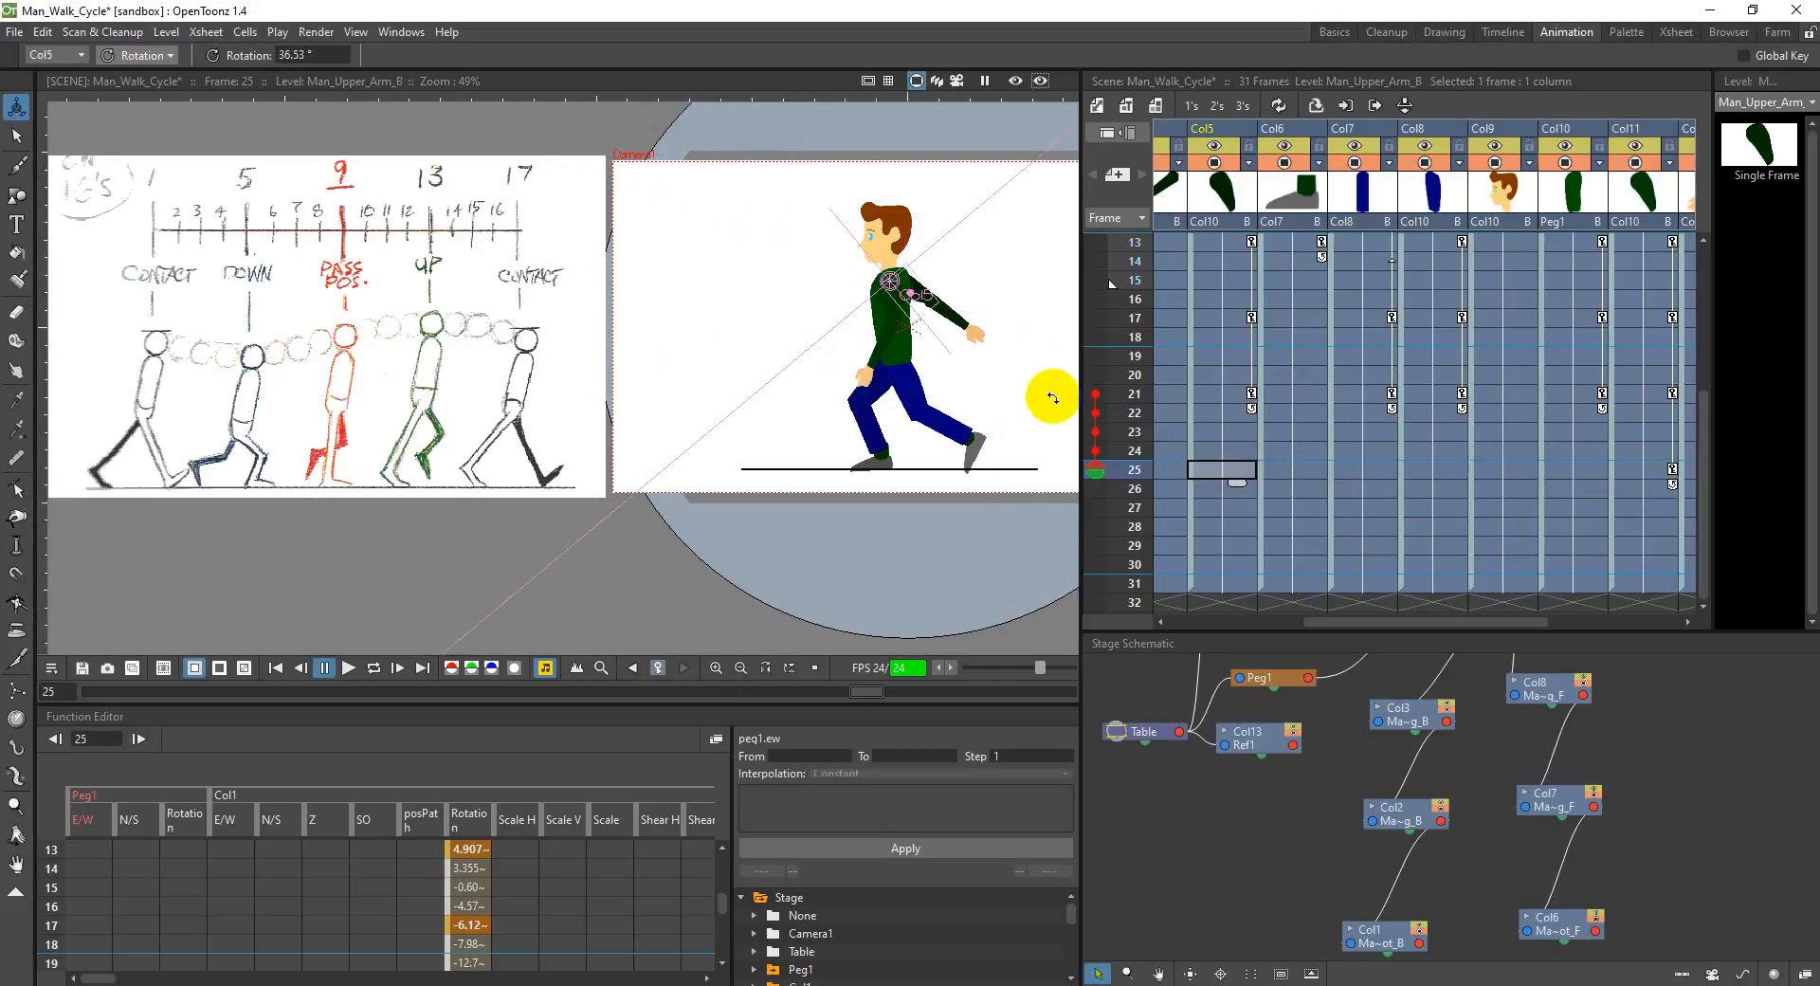
pyautogui.moveTo(931, 309); pyautogui.dragTo(903, 330)
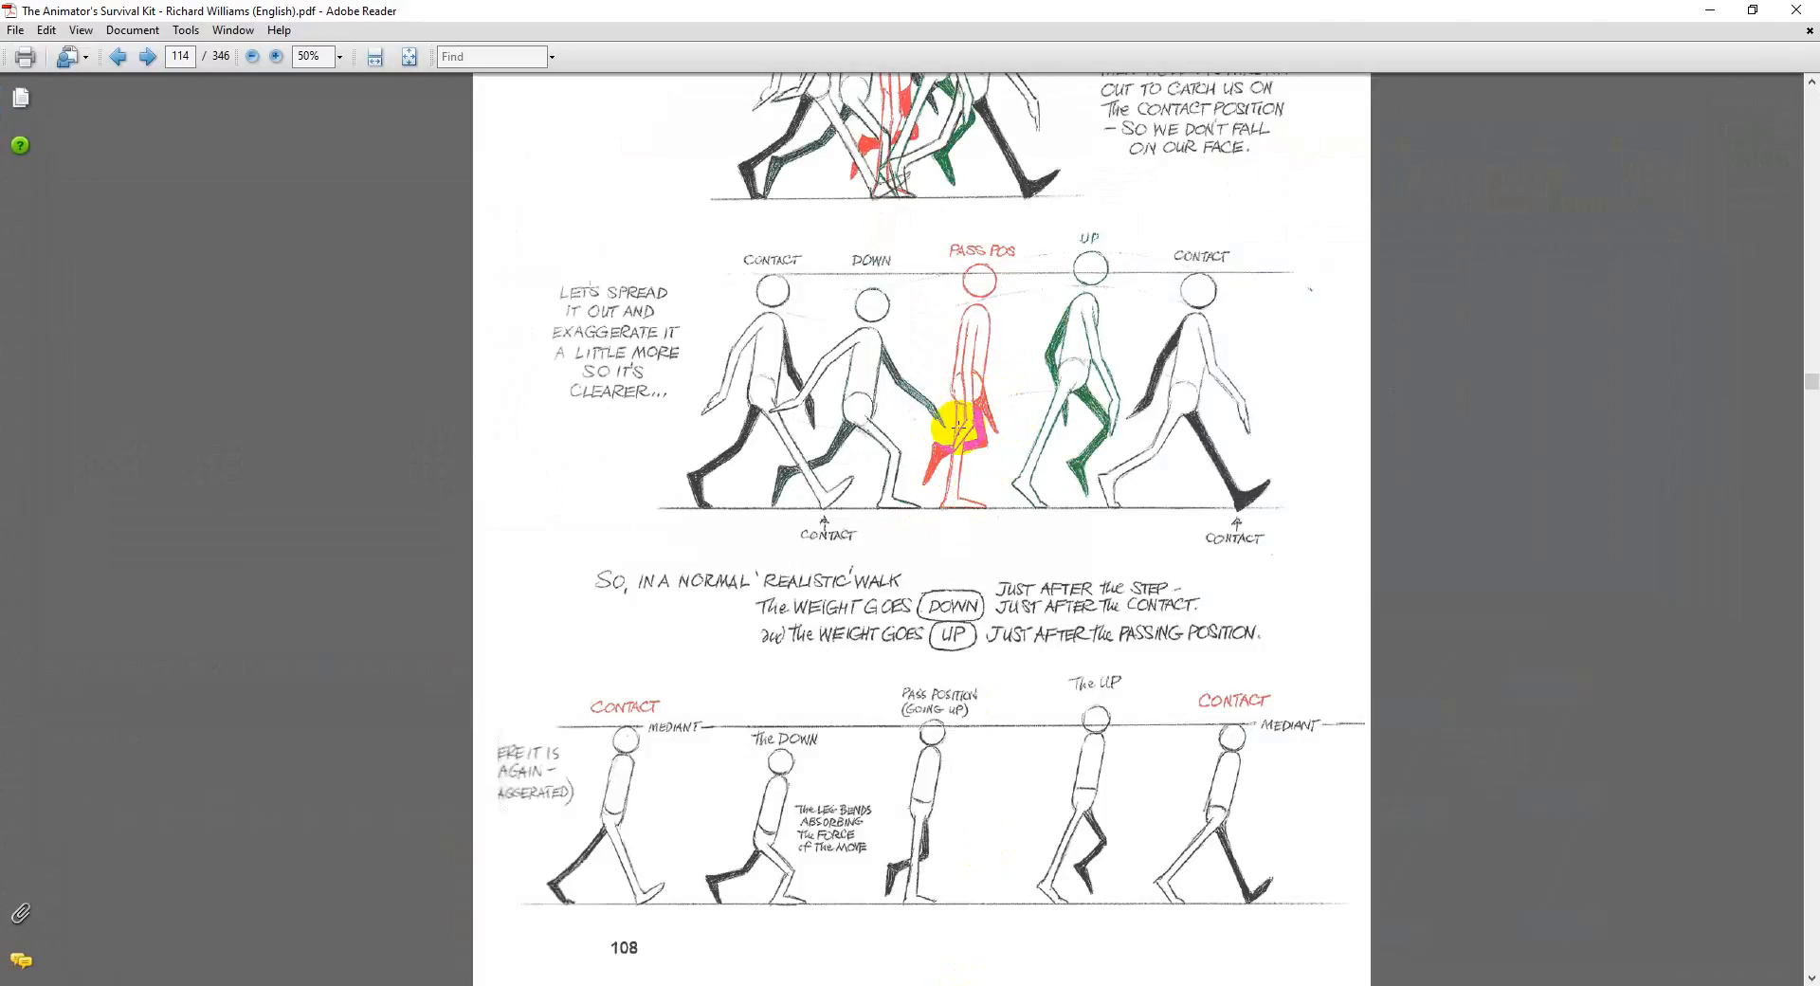
pyautogui.click(1001, 984)
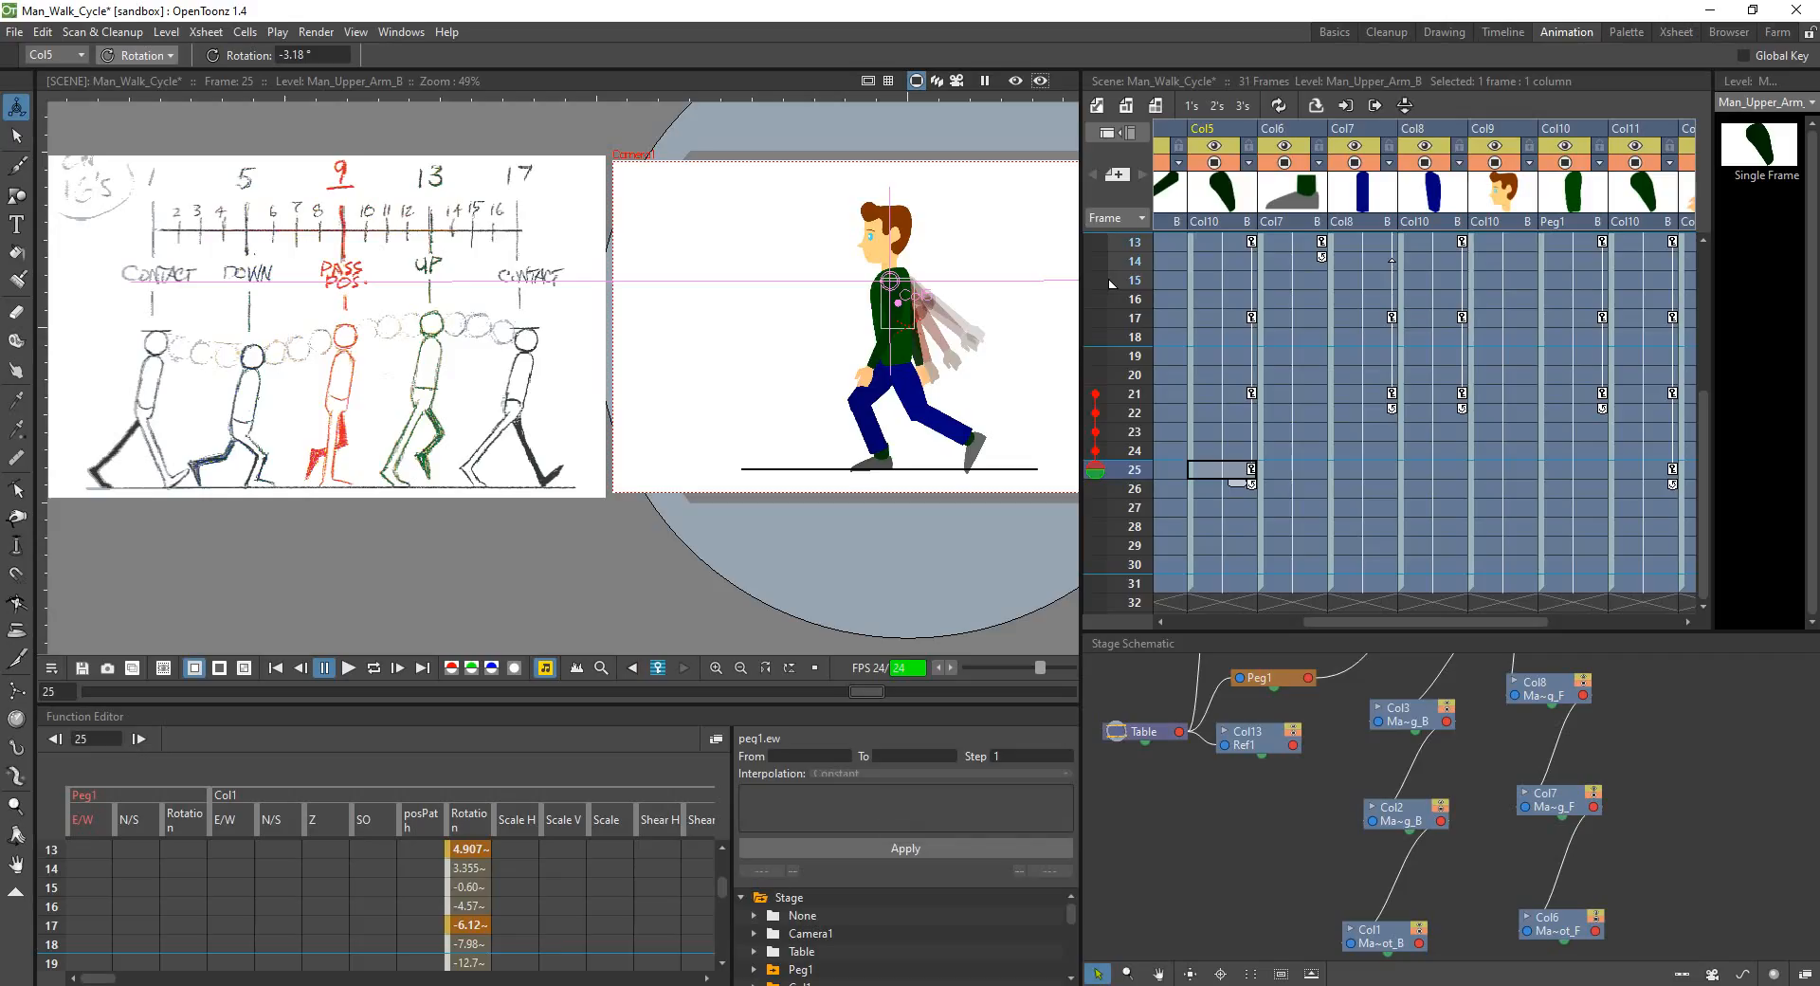
pyautogui.moveTo(912, 301); pyautogui.dragTo(888, 371)
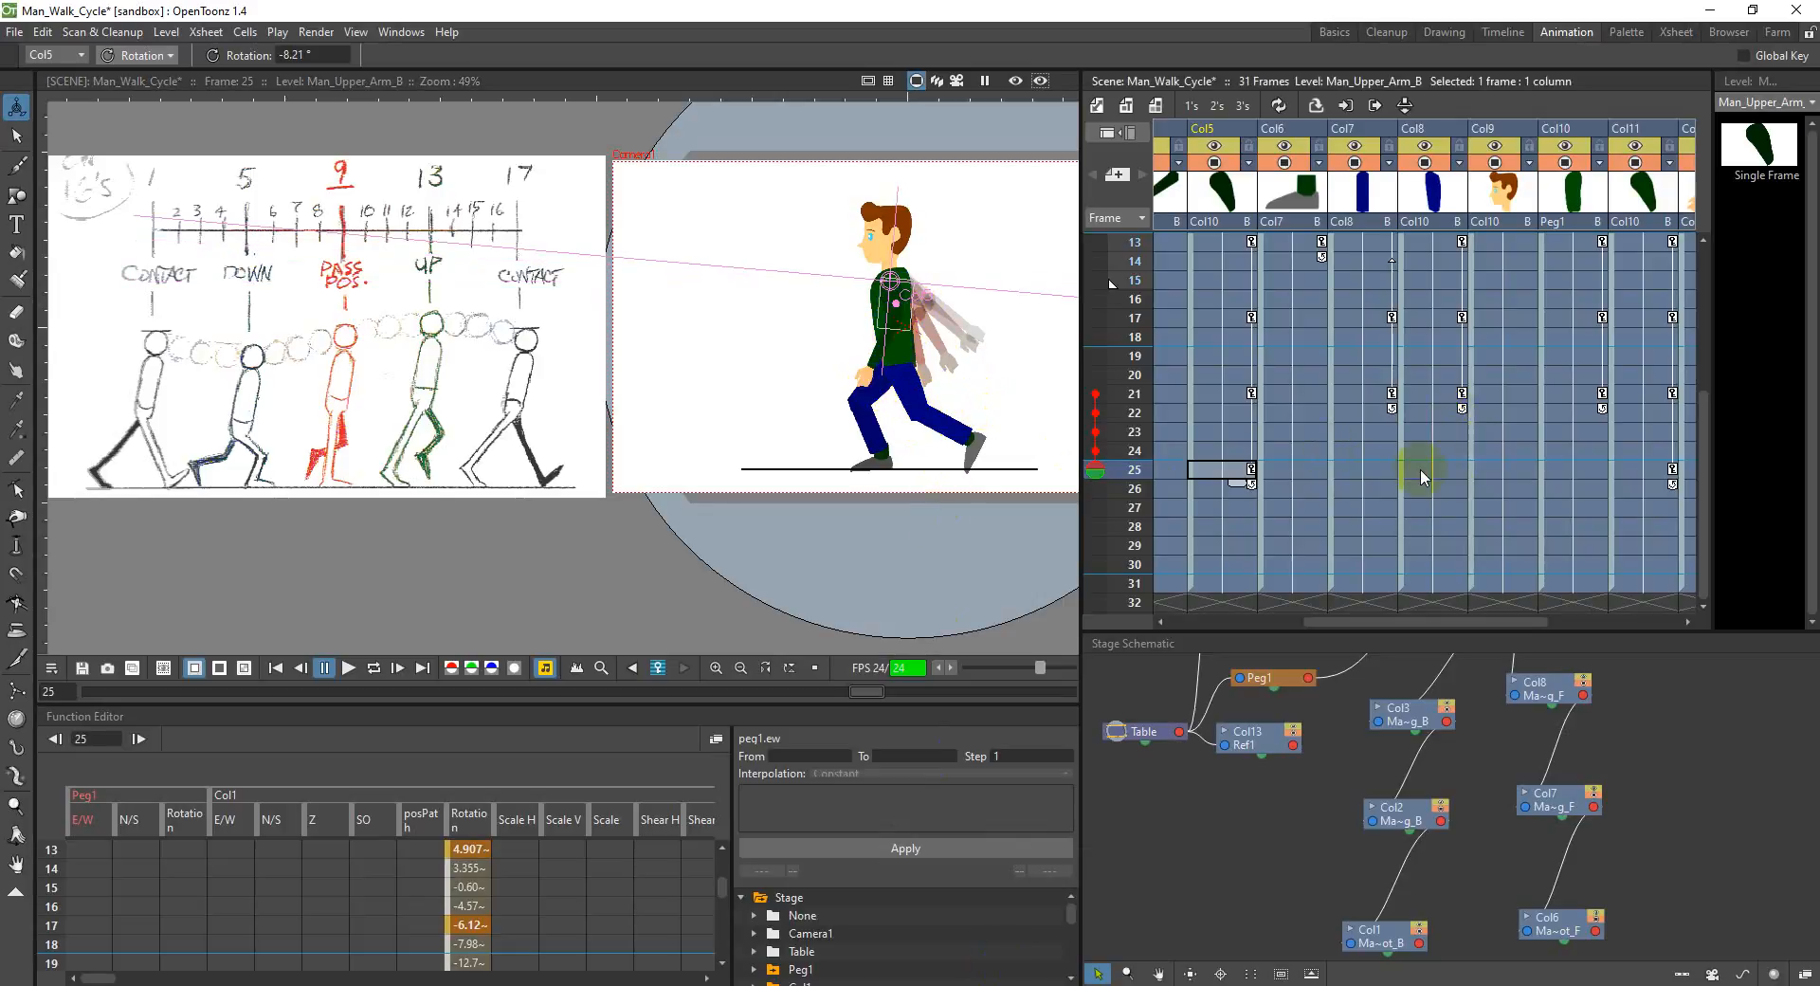
pyautogui.moveTo(904, 295)
pyautogui.mouseDown()
pyautogui.moveTo(924, 327)
pyautogui.moveTo(903, 294)
pyautogui.mouseUp()
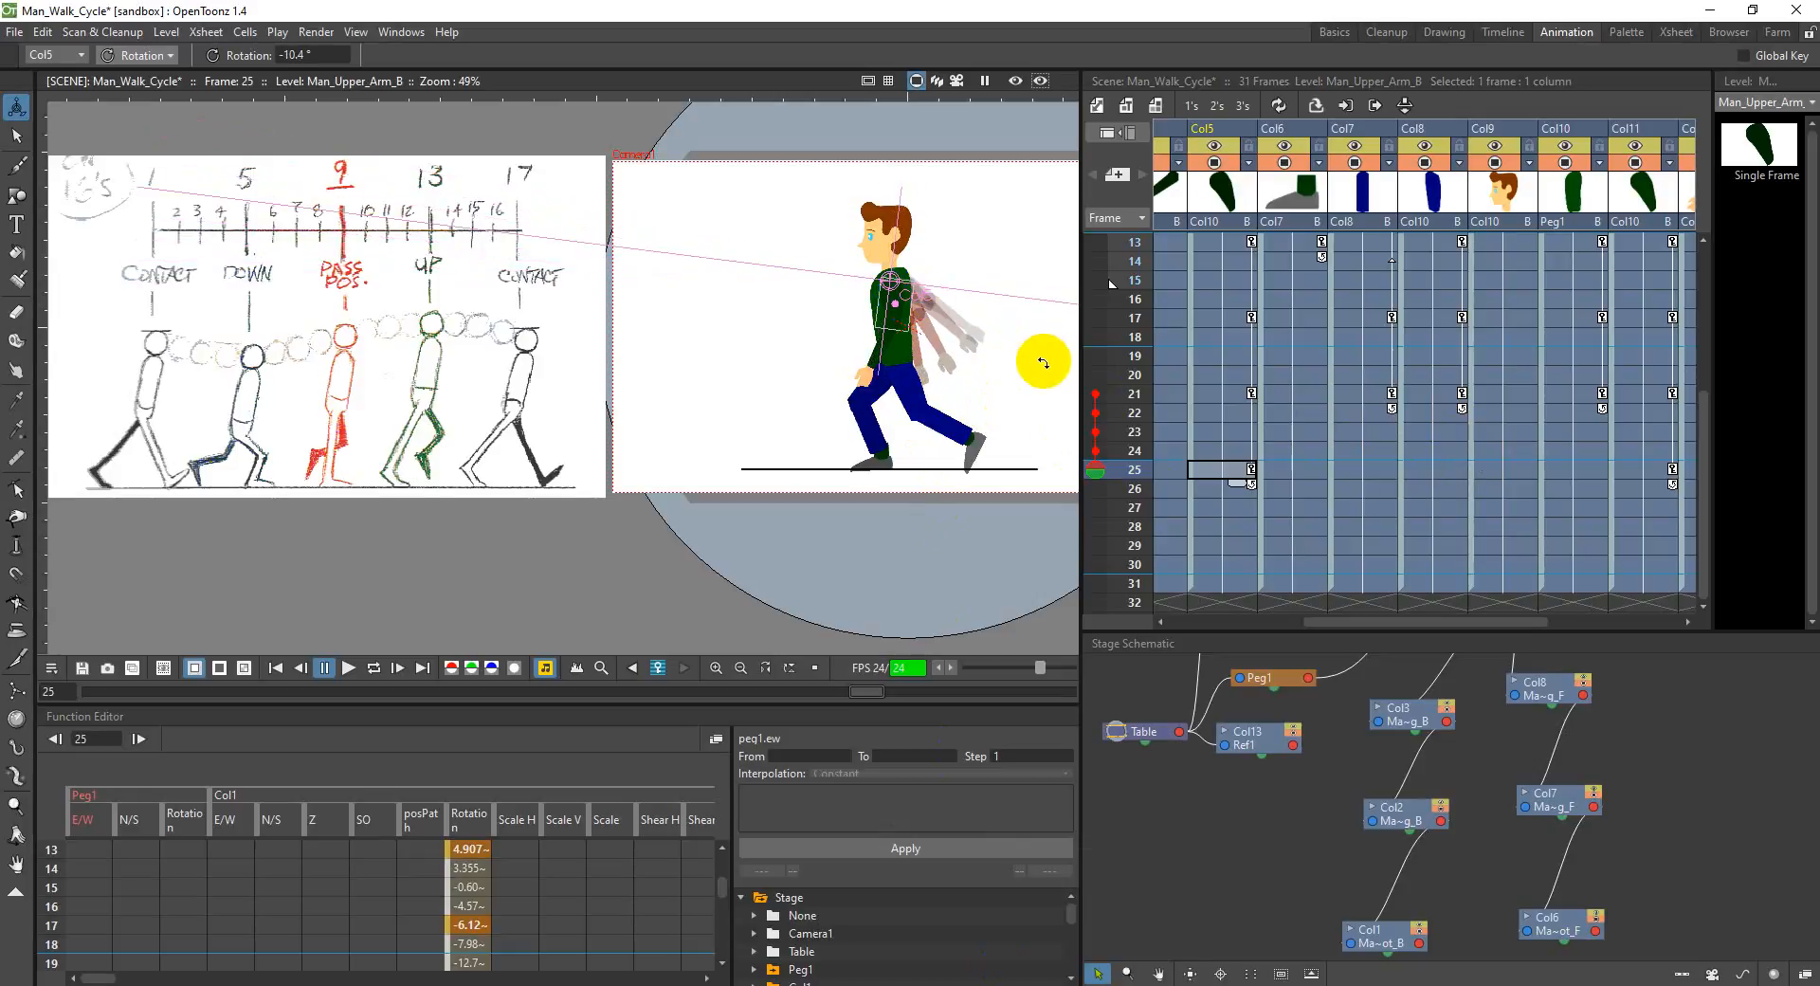
pyautogui.moveTo(904, 306); pyautogui.dragTo(906, 308)
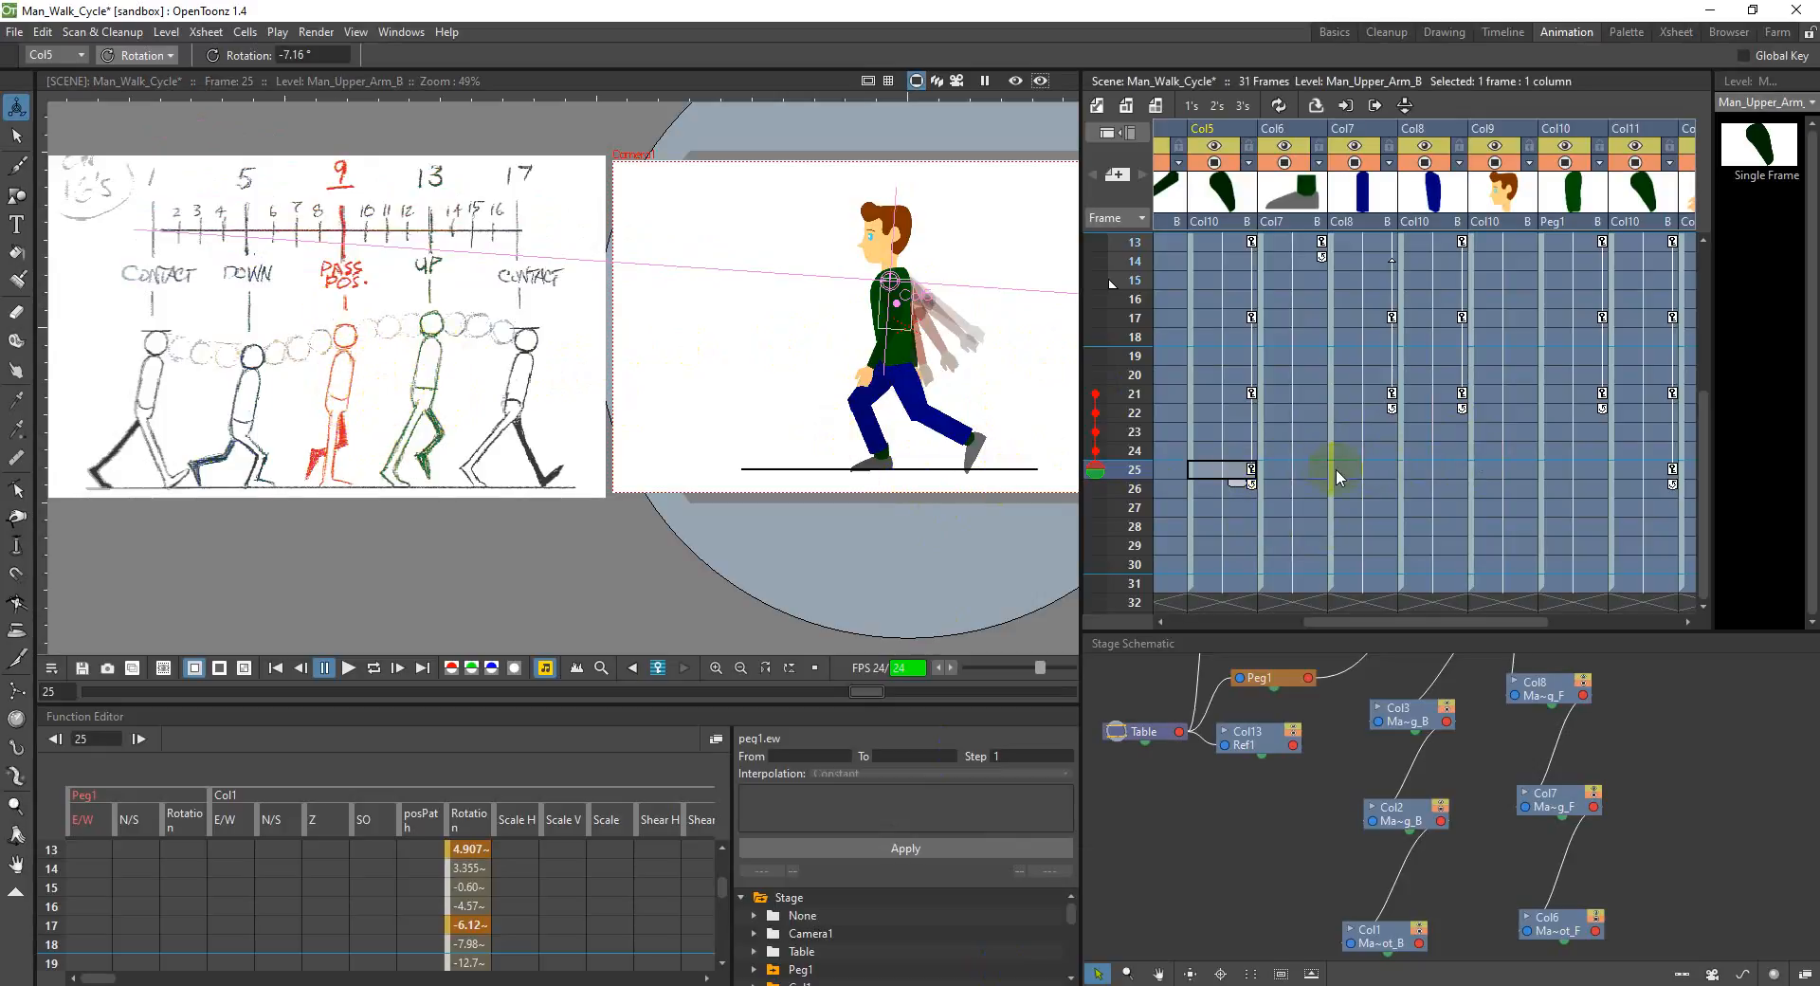
# Step: Rotate the front upper leg in Col8 to about 352.1° and the front lower leg in Col7 to about 76.4° at frame 25
pyautogui.click(1446, 468)
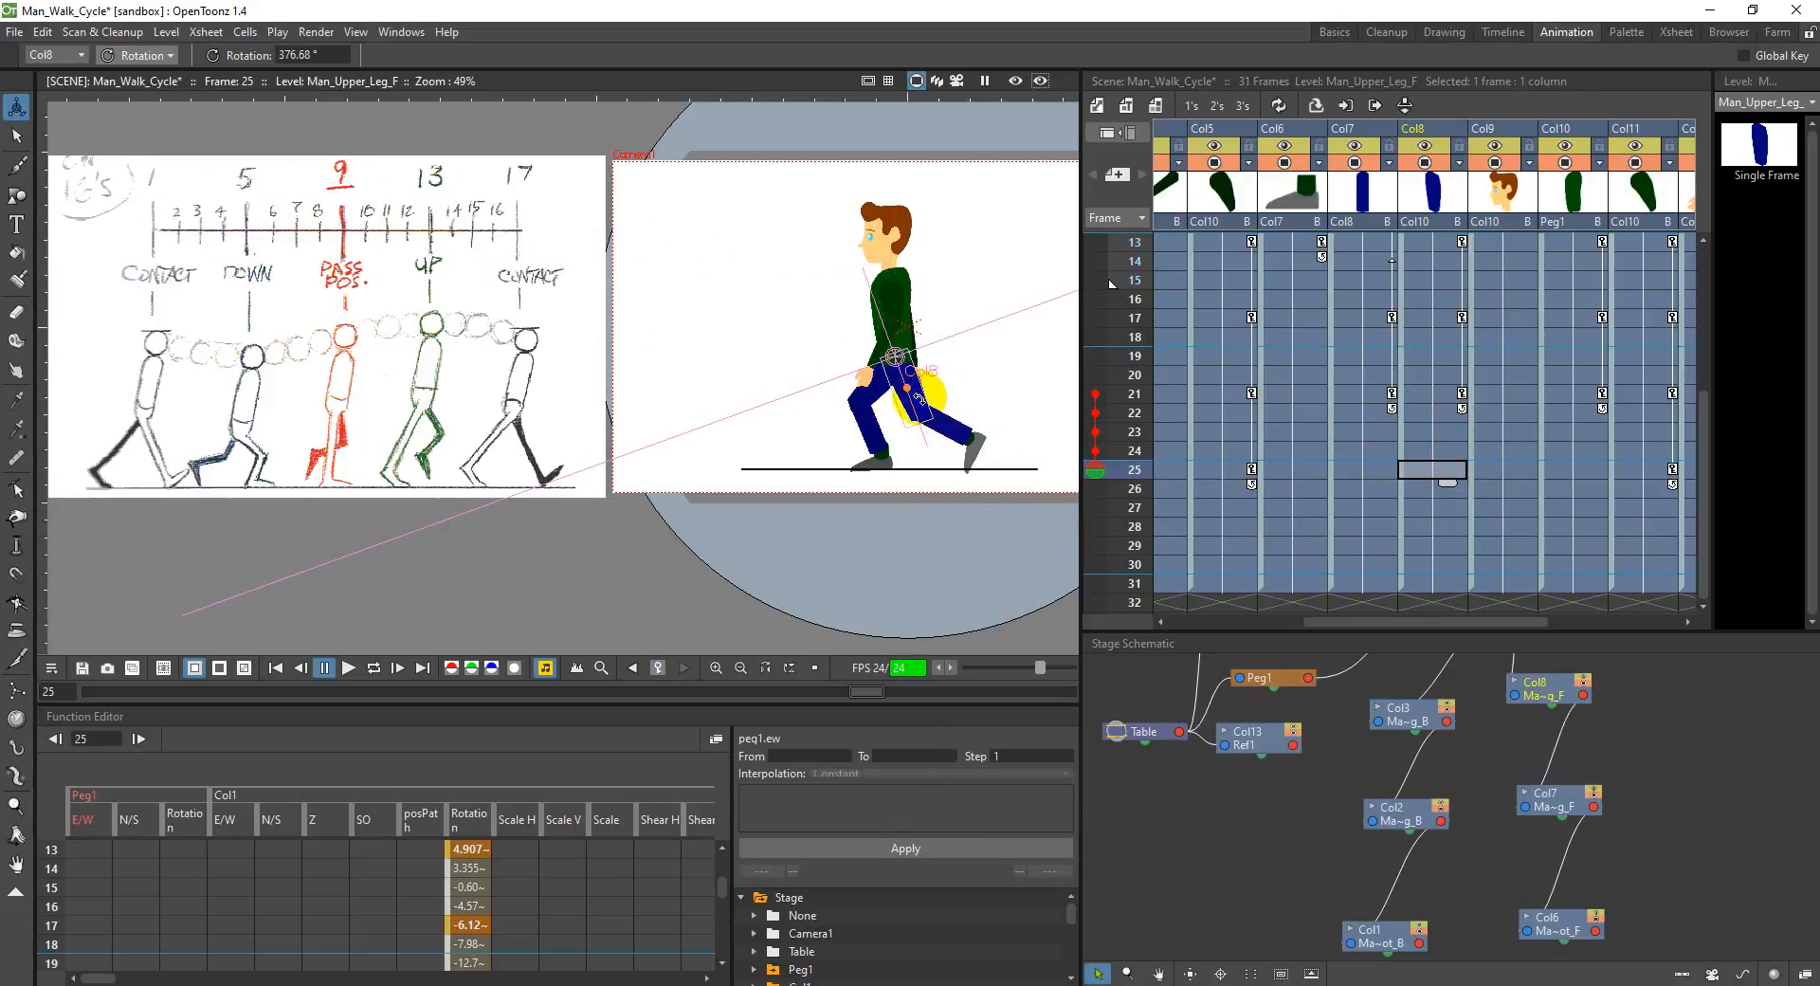
pyautogui.moveTo(917, 397); pyautogui.dragTo(900, 405)
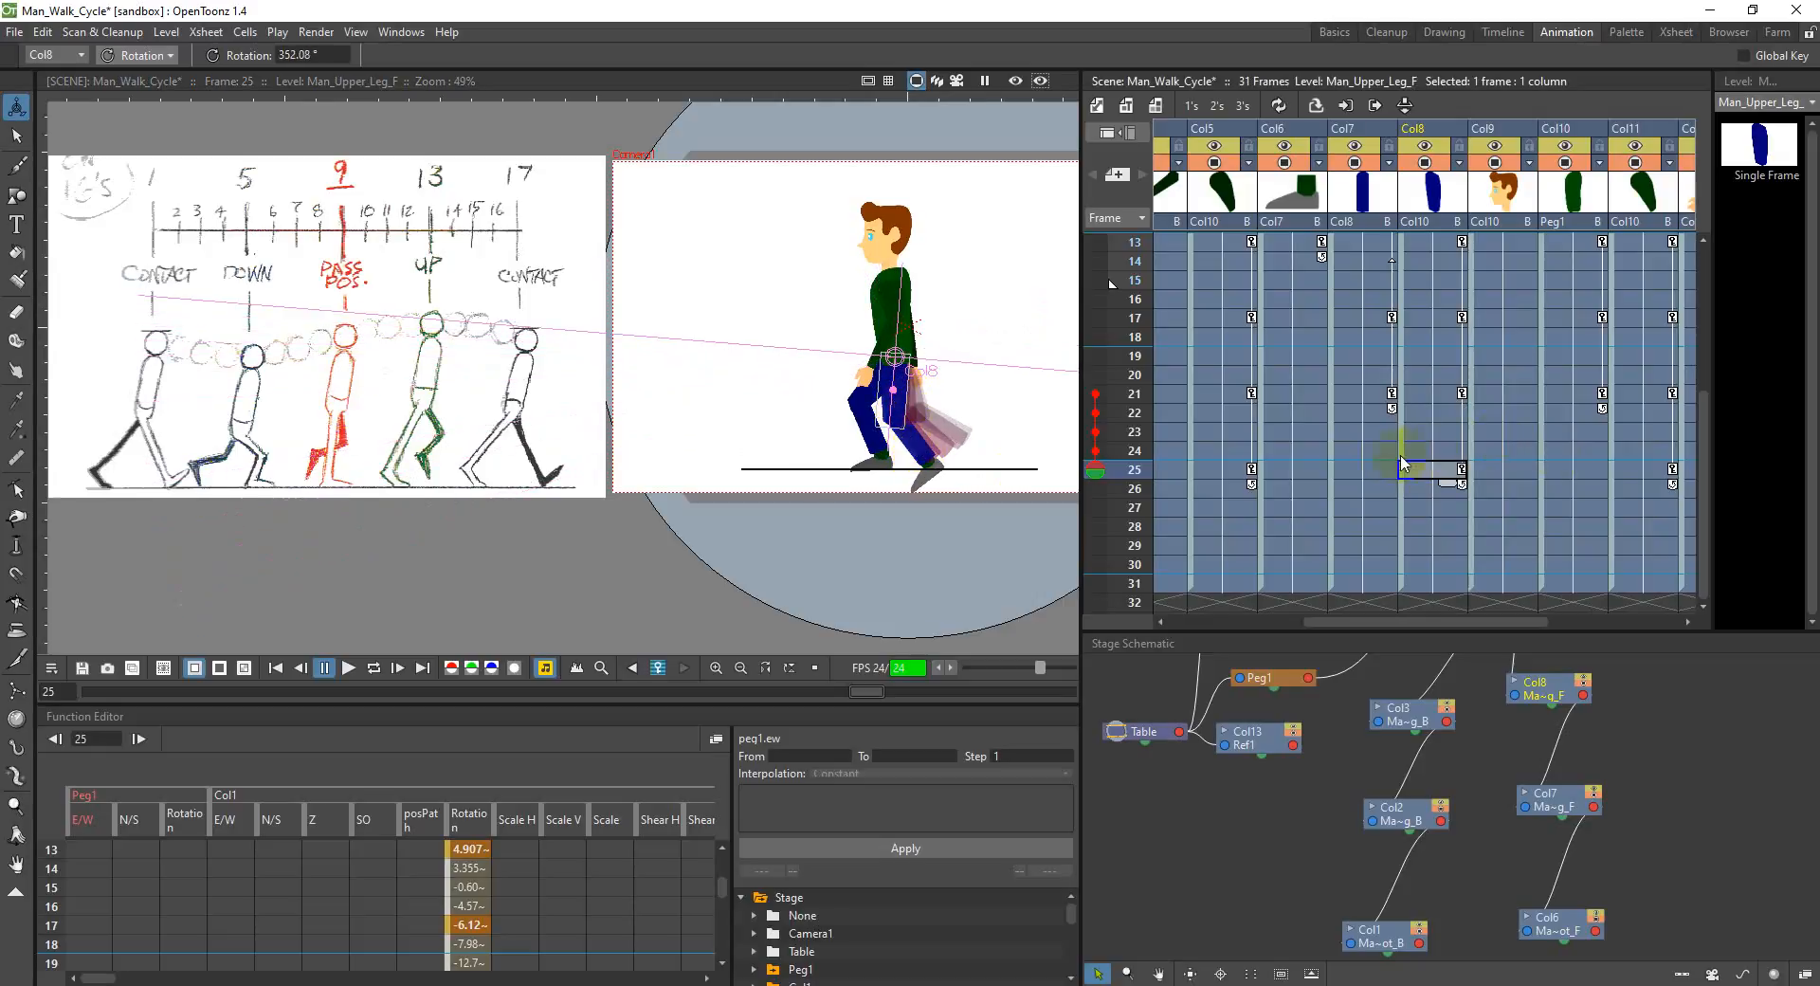
pyautogui.click(1365, 468)
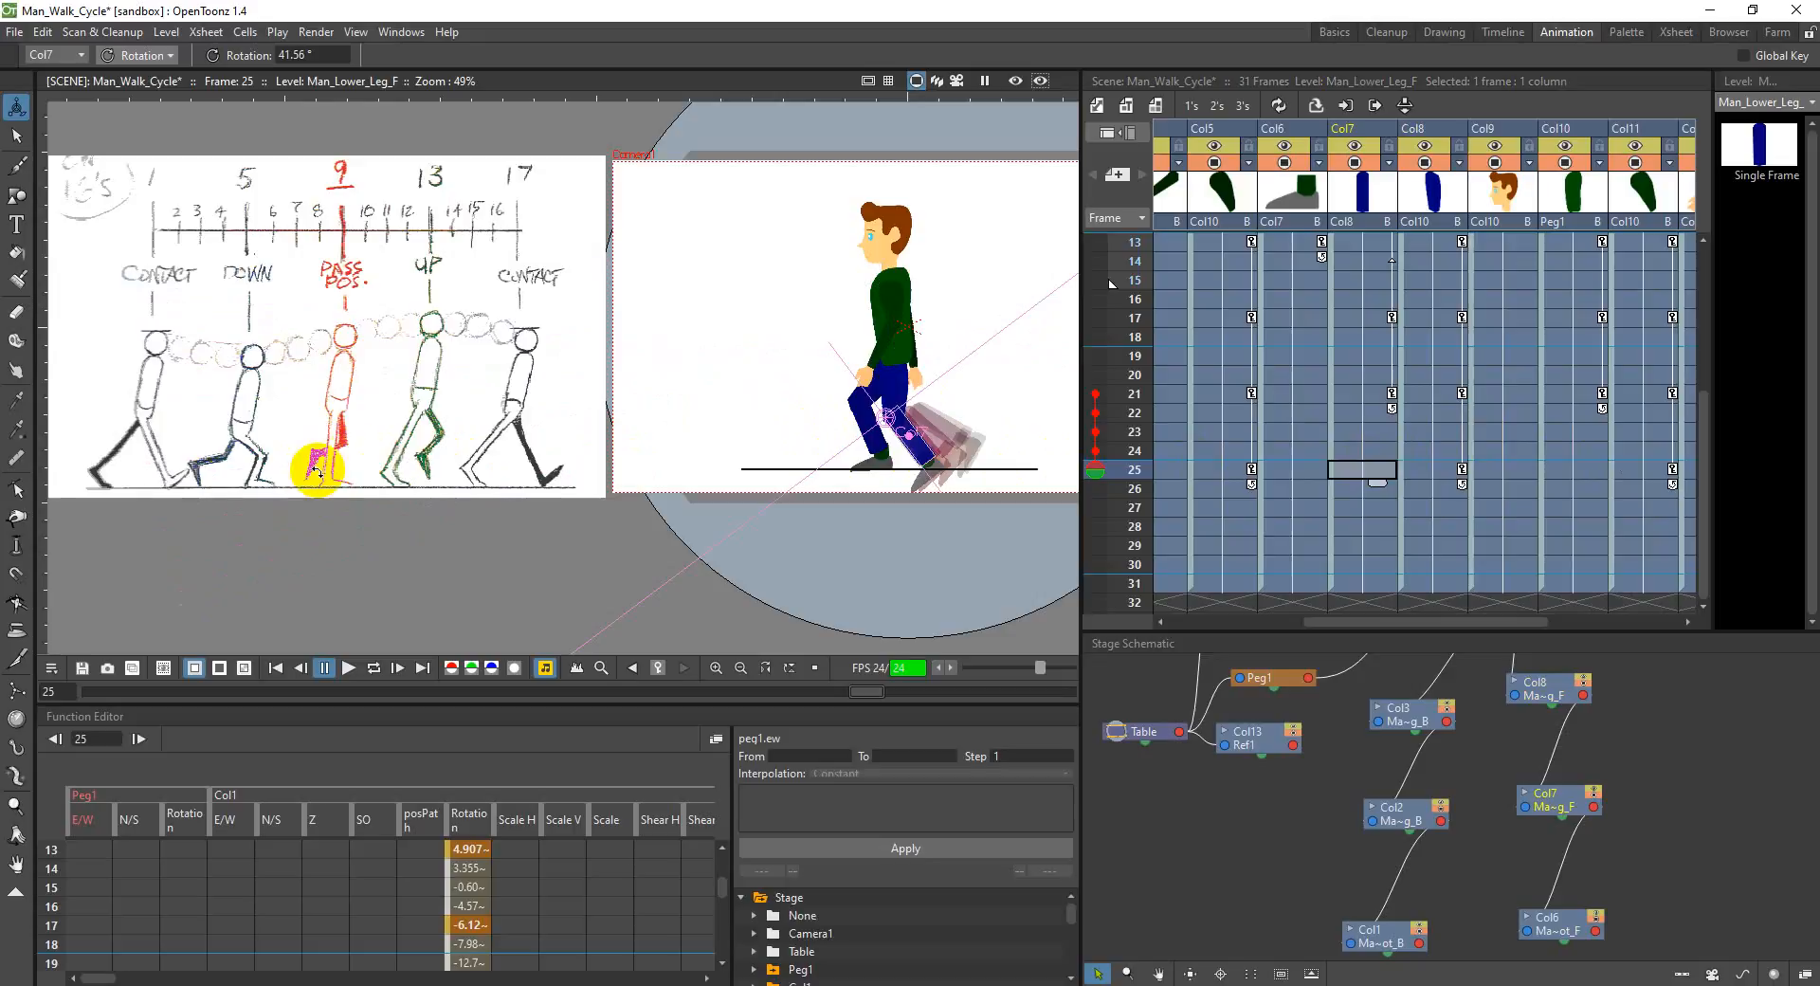
pyautogui.moveTo(920, 453); pyautogui.dragTo(944, 432)
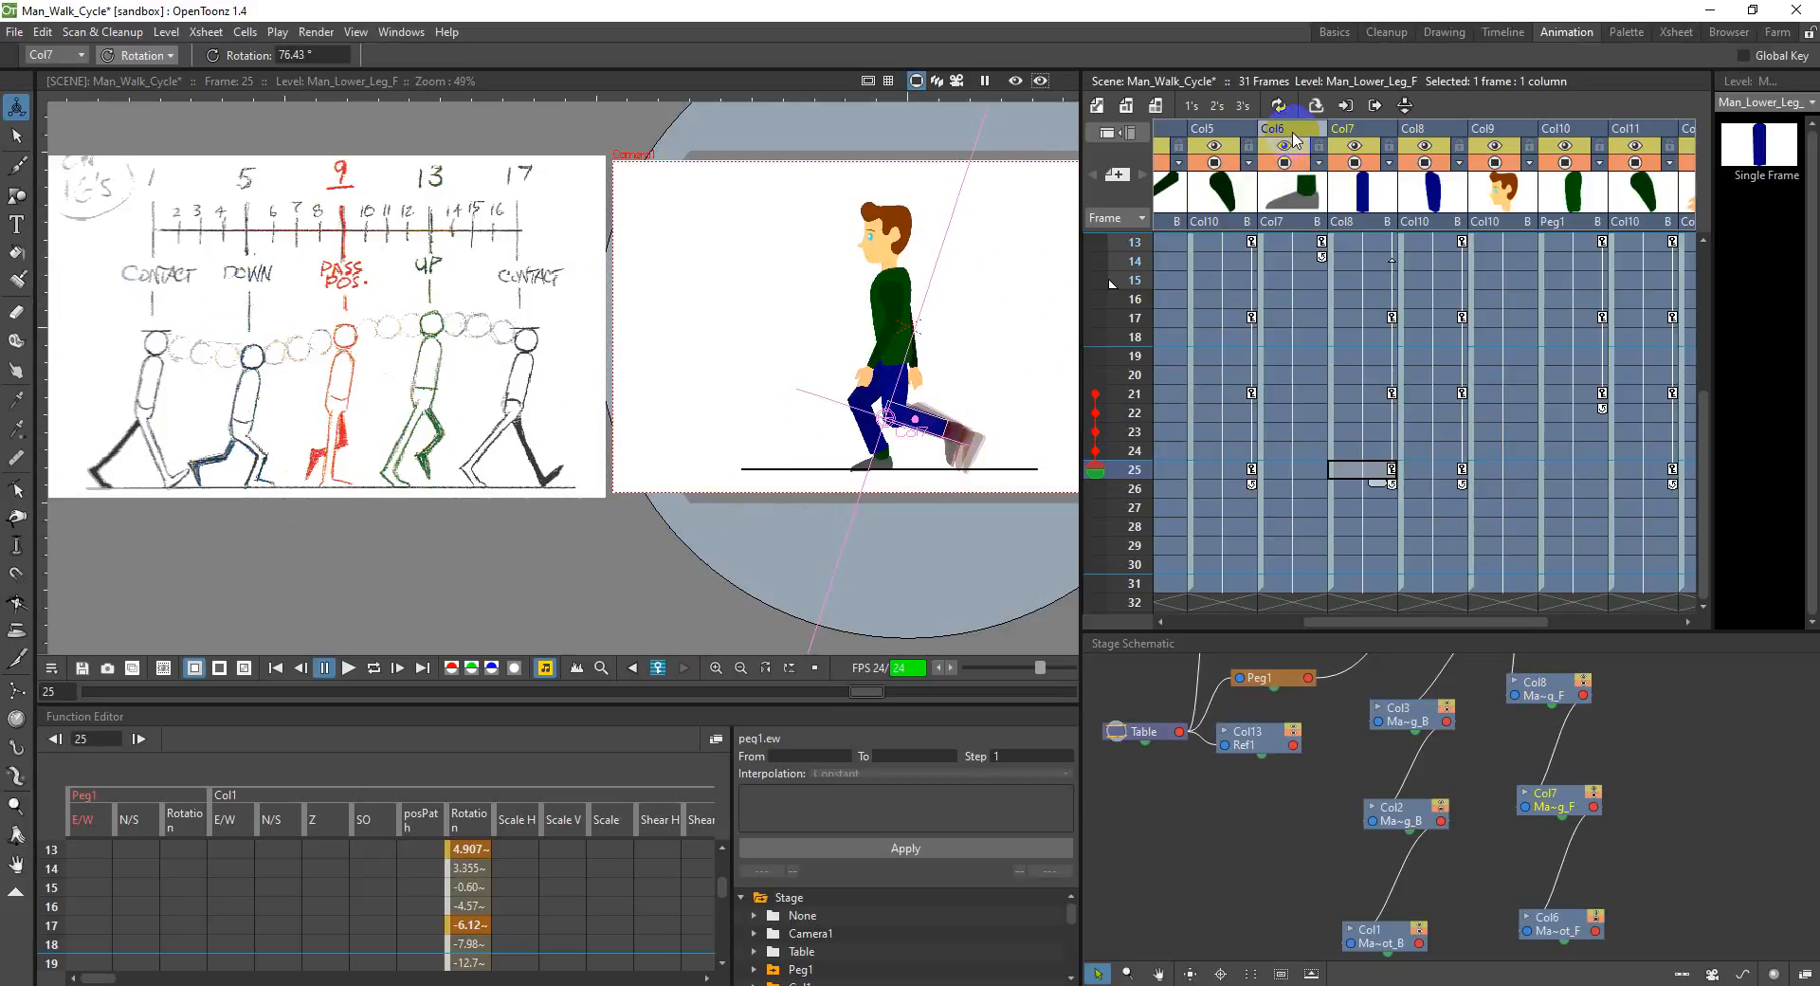
# Step: Rotate the front foot in Col6 to about 17.1° at frame 25 and save the scene
pyautogui.click(1295, 140)
pyautogui.moveTo(957, 442); pyautogui.dragTo(961, 441)
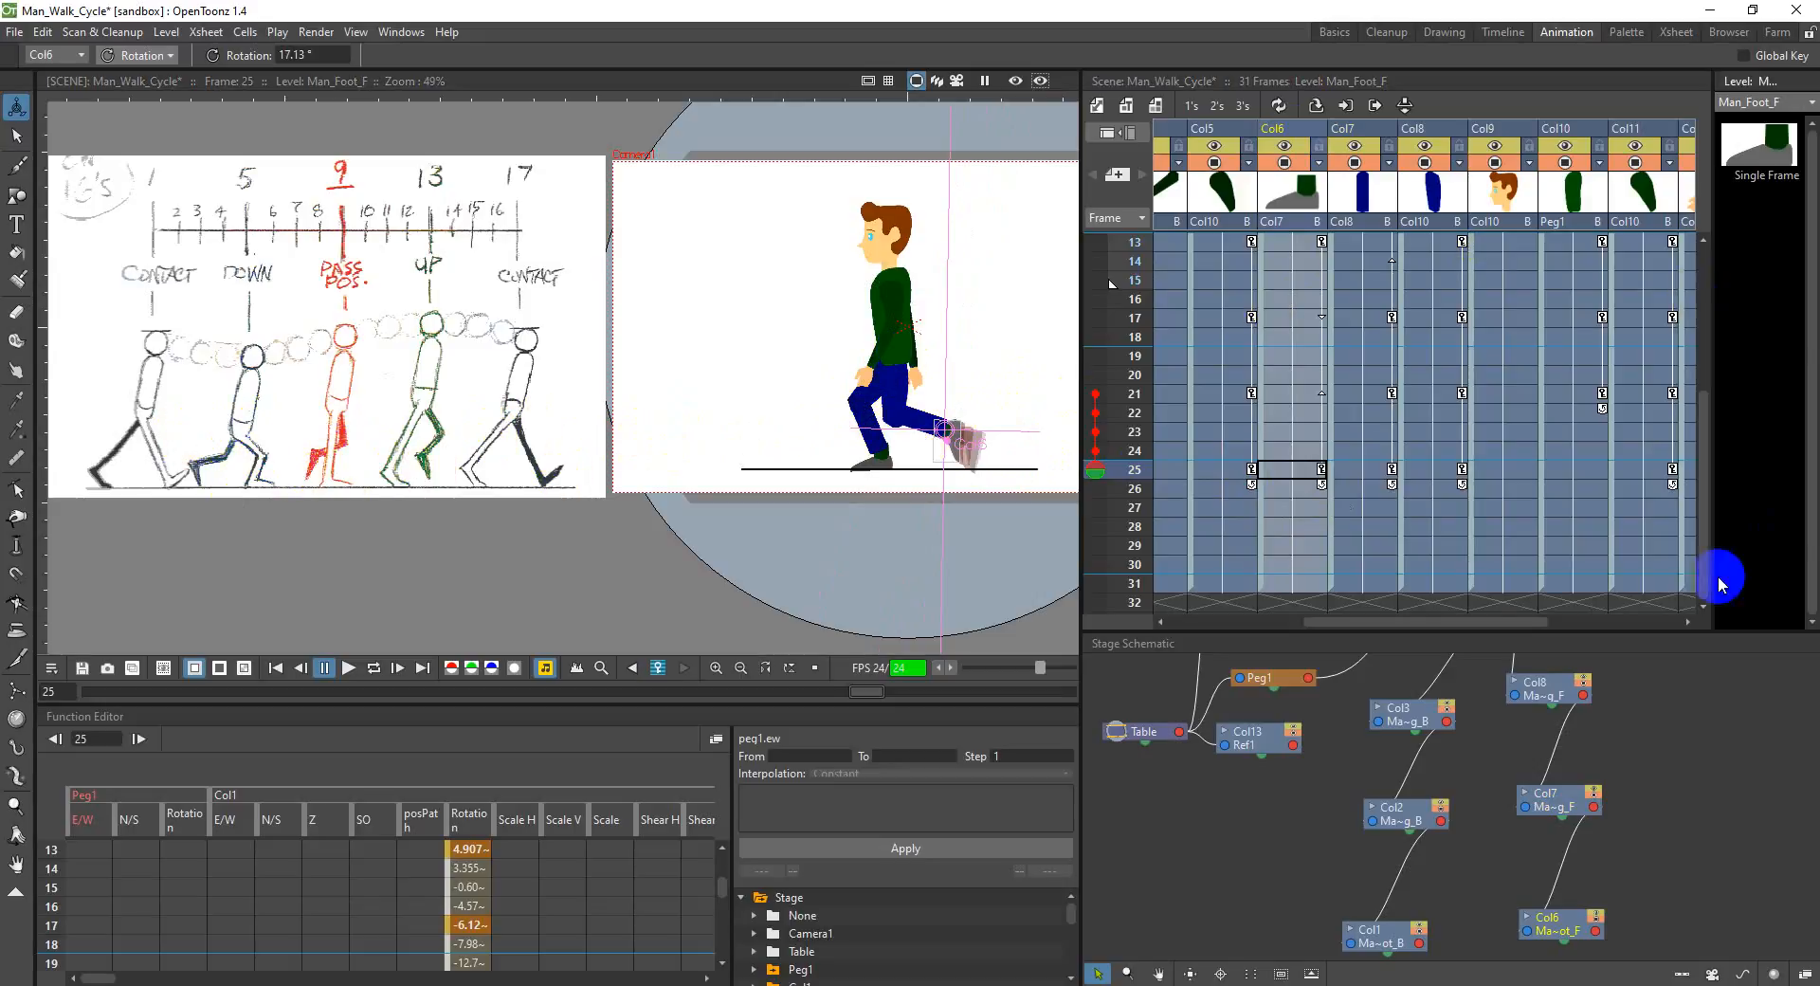
pyautogui.moveTo(1438, 617)
pyautogui.mouseDown()
pyautogui.moveTo(1551, 609)
pyautogui.moveTo(1458, 611)
pyautogui.mouseUp()
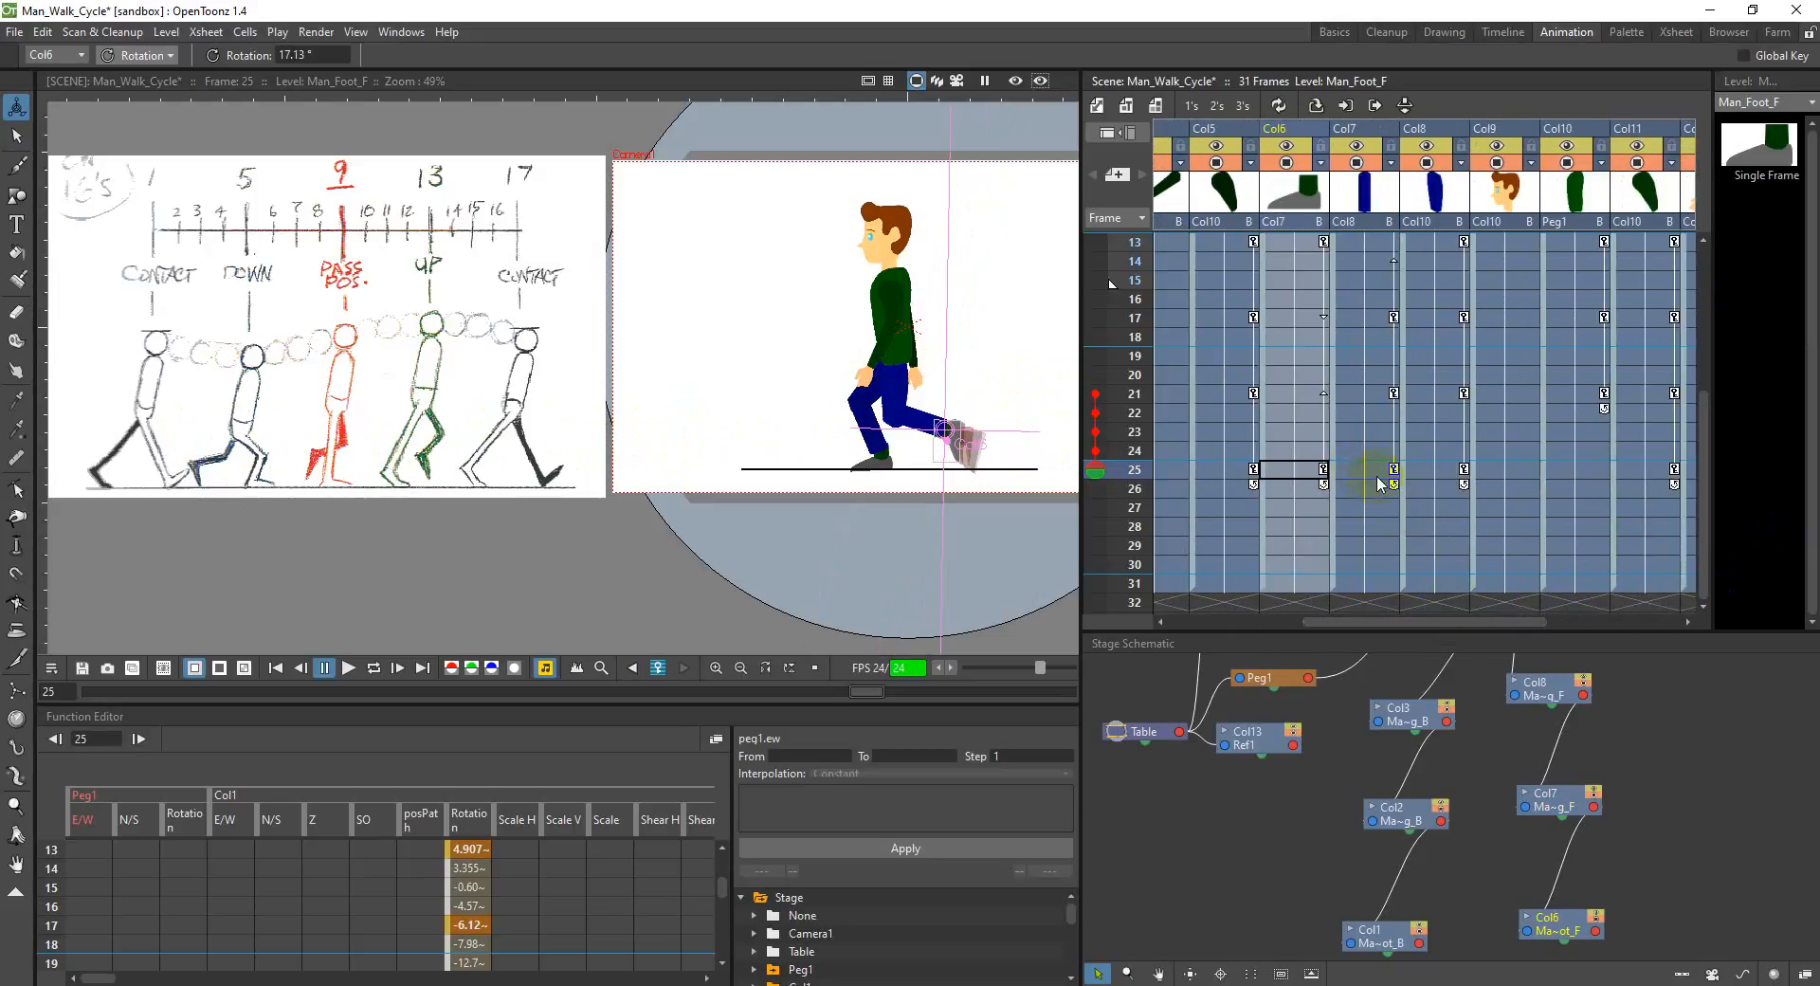
pyautogui.click(1451, 471)
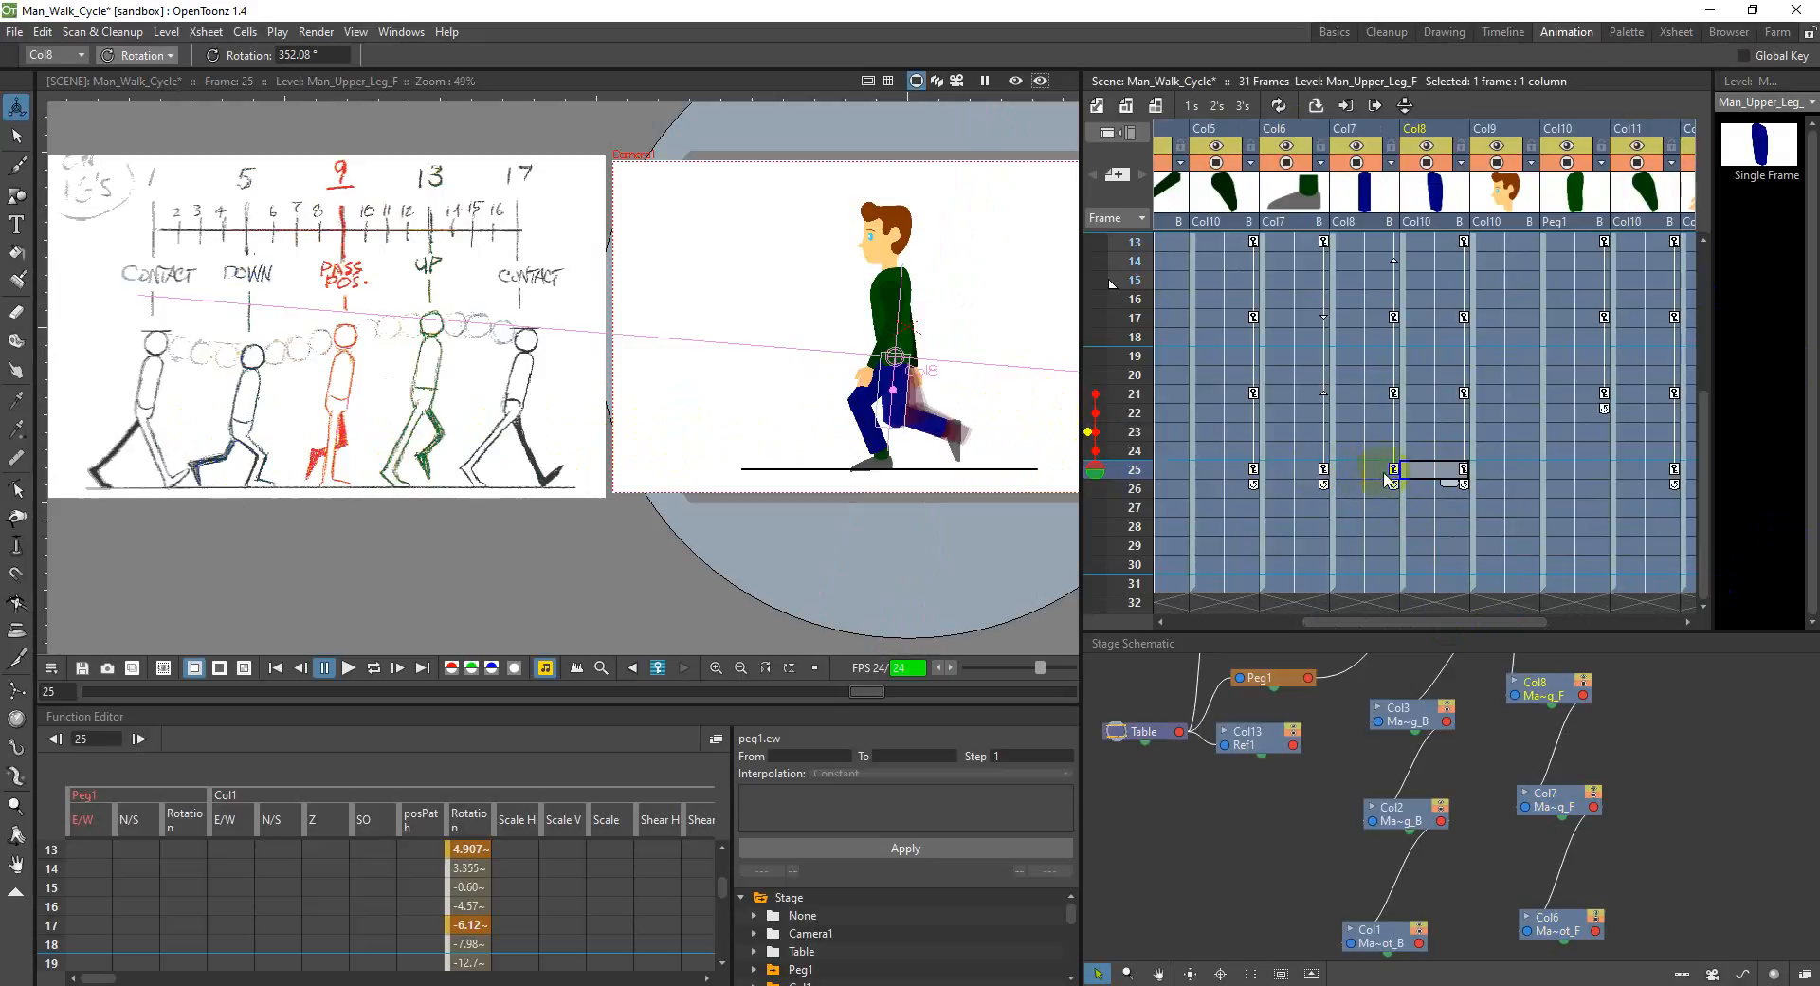
pyautogui.hotkey('ctrl', 's')
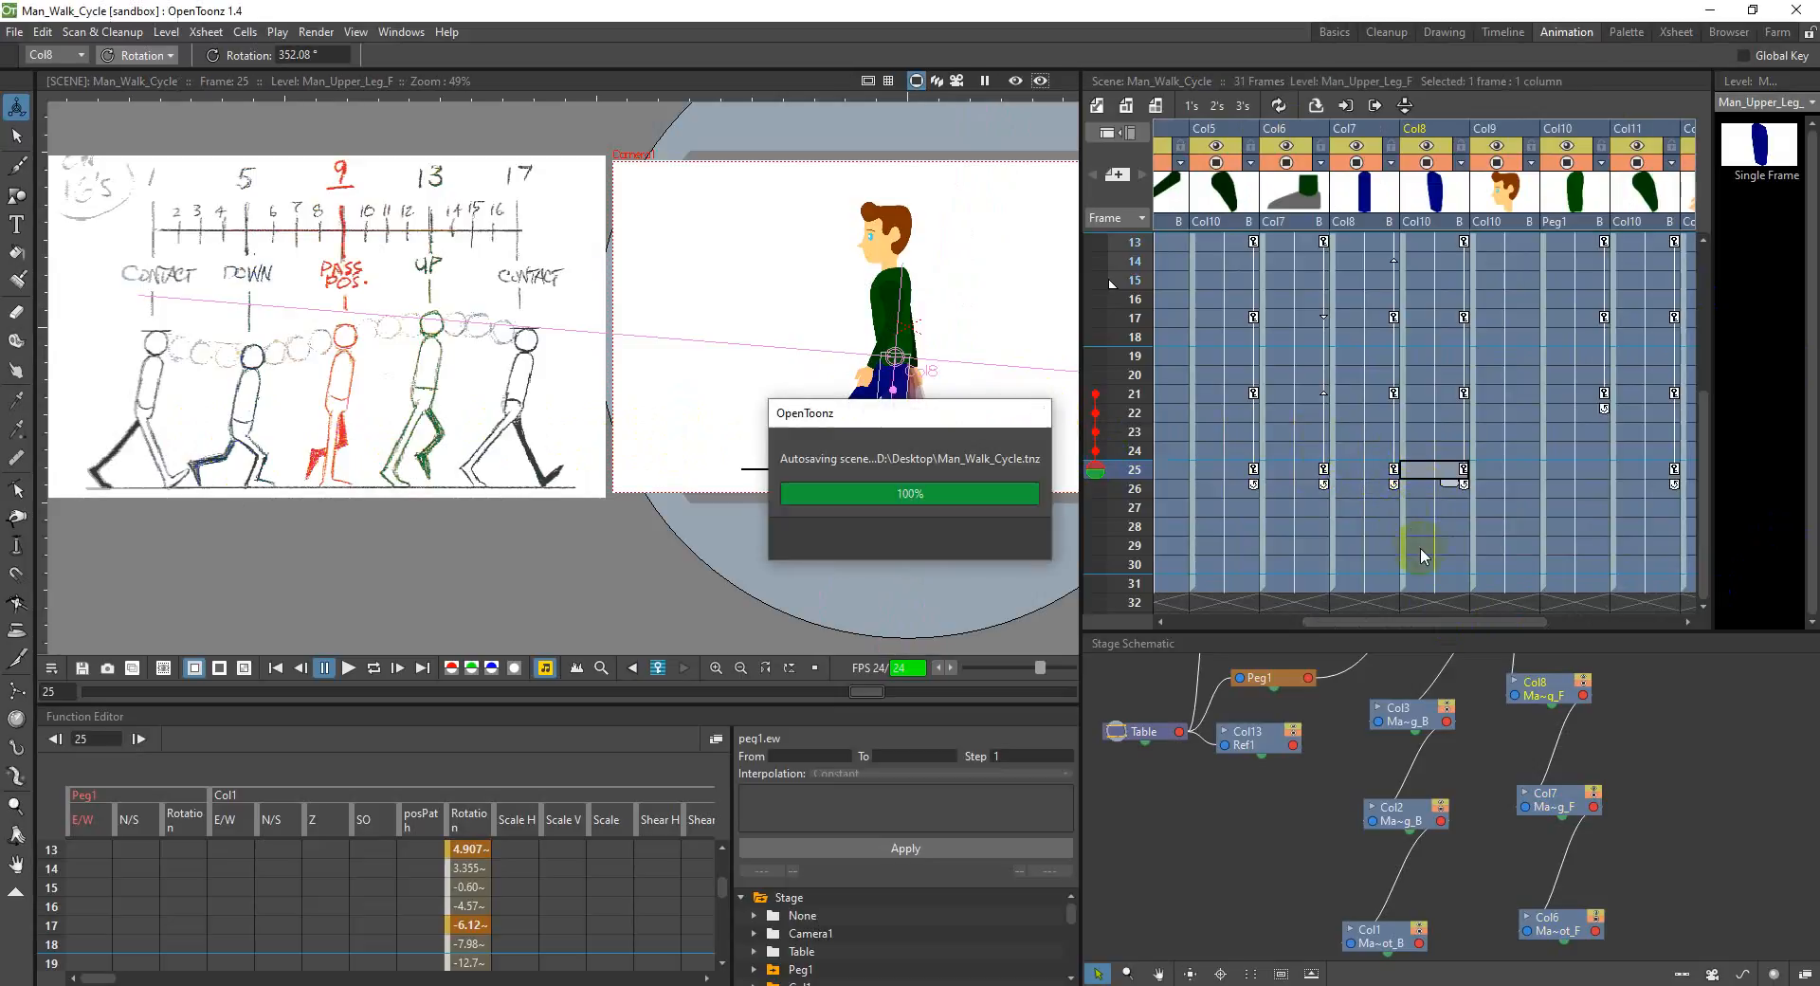
# Step: Straighten the back leg at frame 25 with its foot in Col1 at about -5.2°, and adjust the front upper leg in Col8 to about 348.2°
pyautogui.moveTo(1432, 618); pyautogui.dragTo(1317, 617)
pyautogui.click(1302, 471)
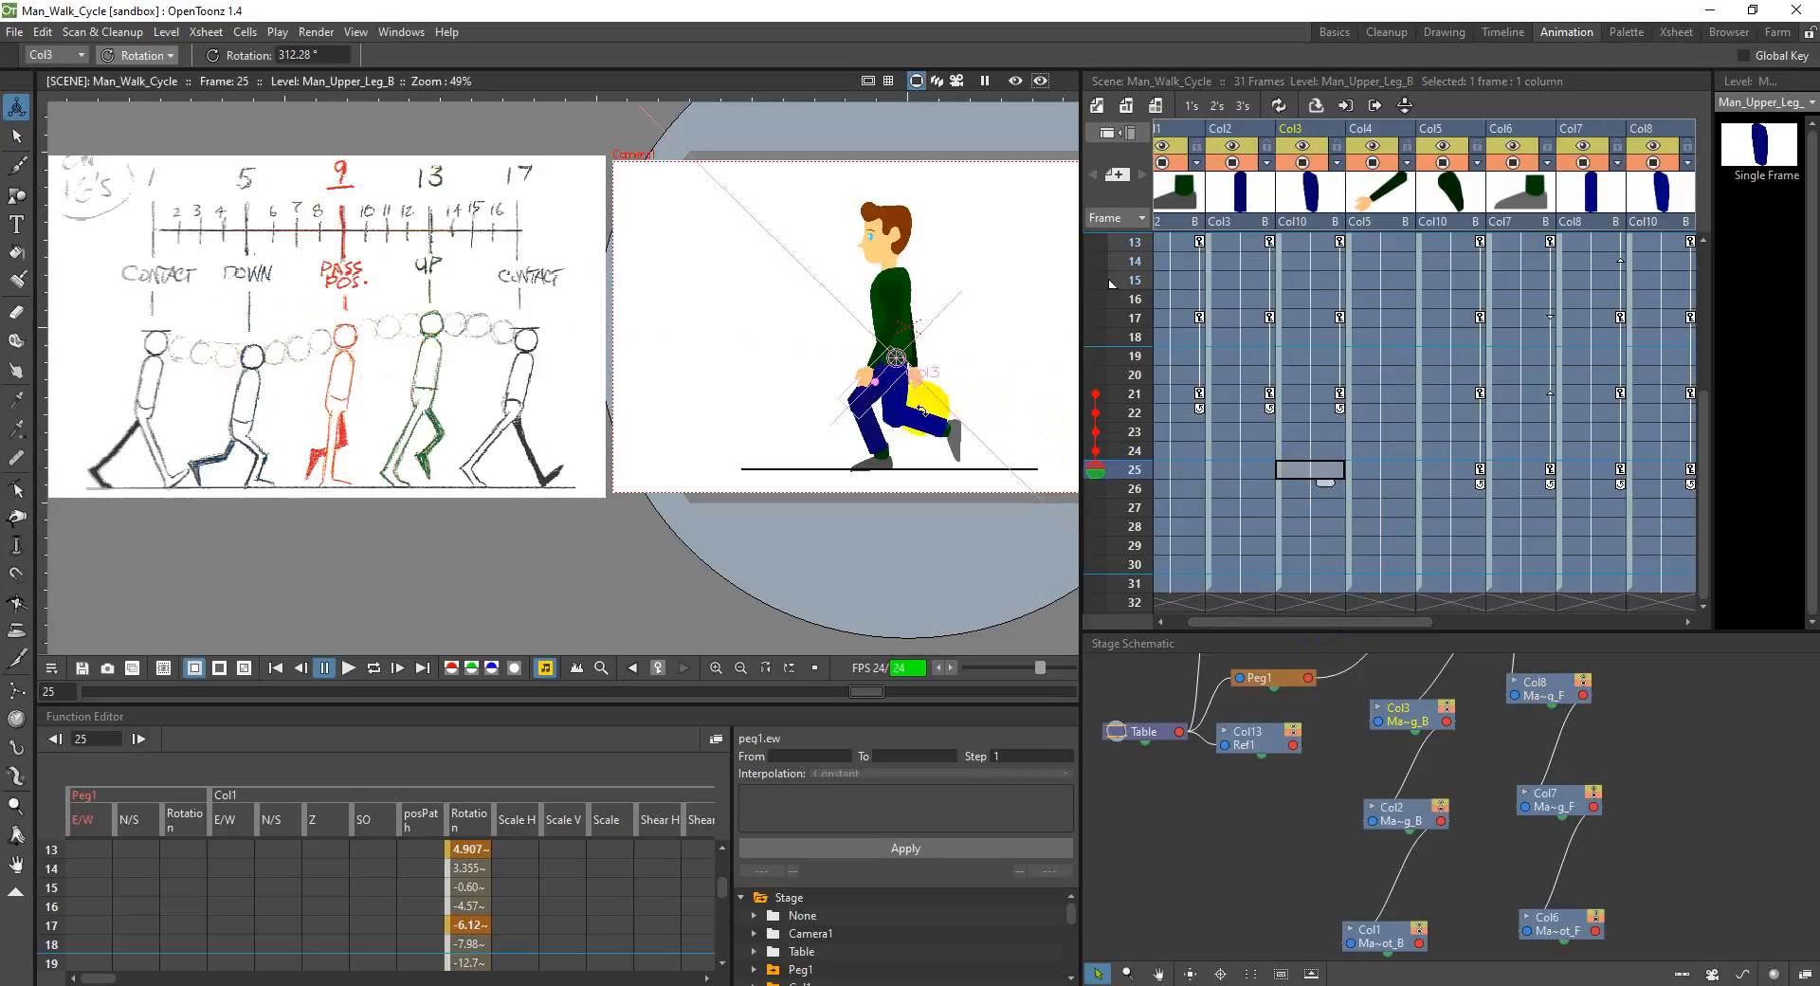
pyautogui.moveTo(884, 397); pyautogui.dragTo(904, 486)
pyautogui.click(1245, 467)
pyautogui.click(1181, 470)
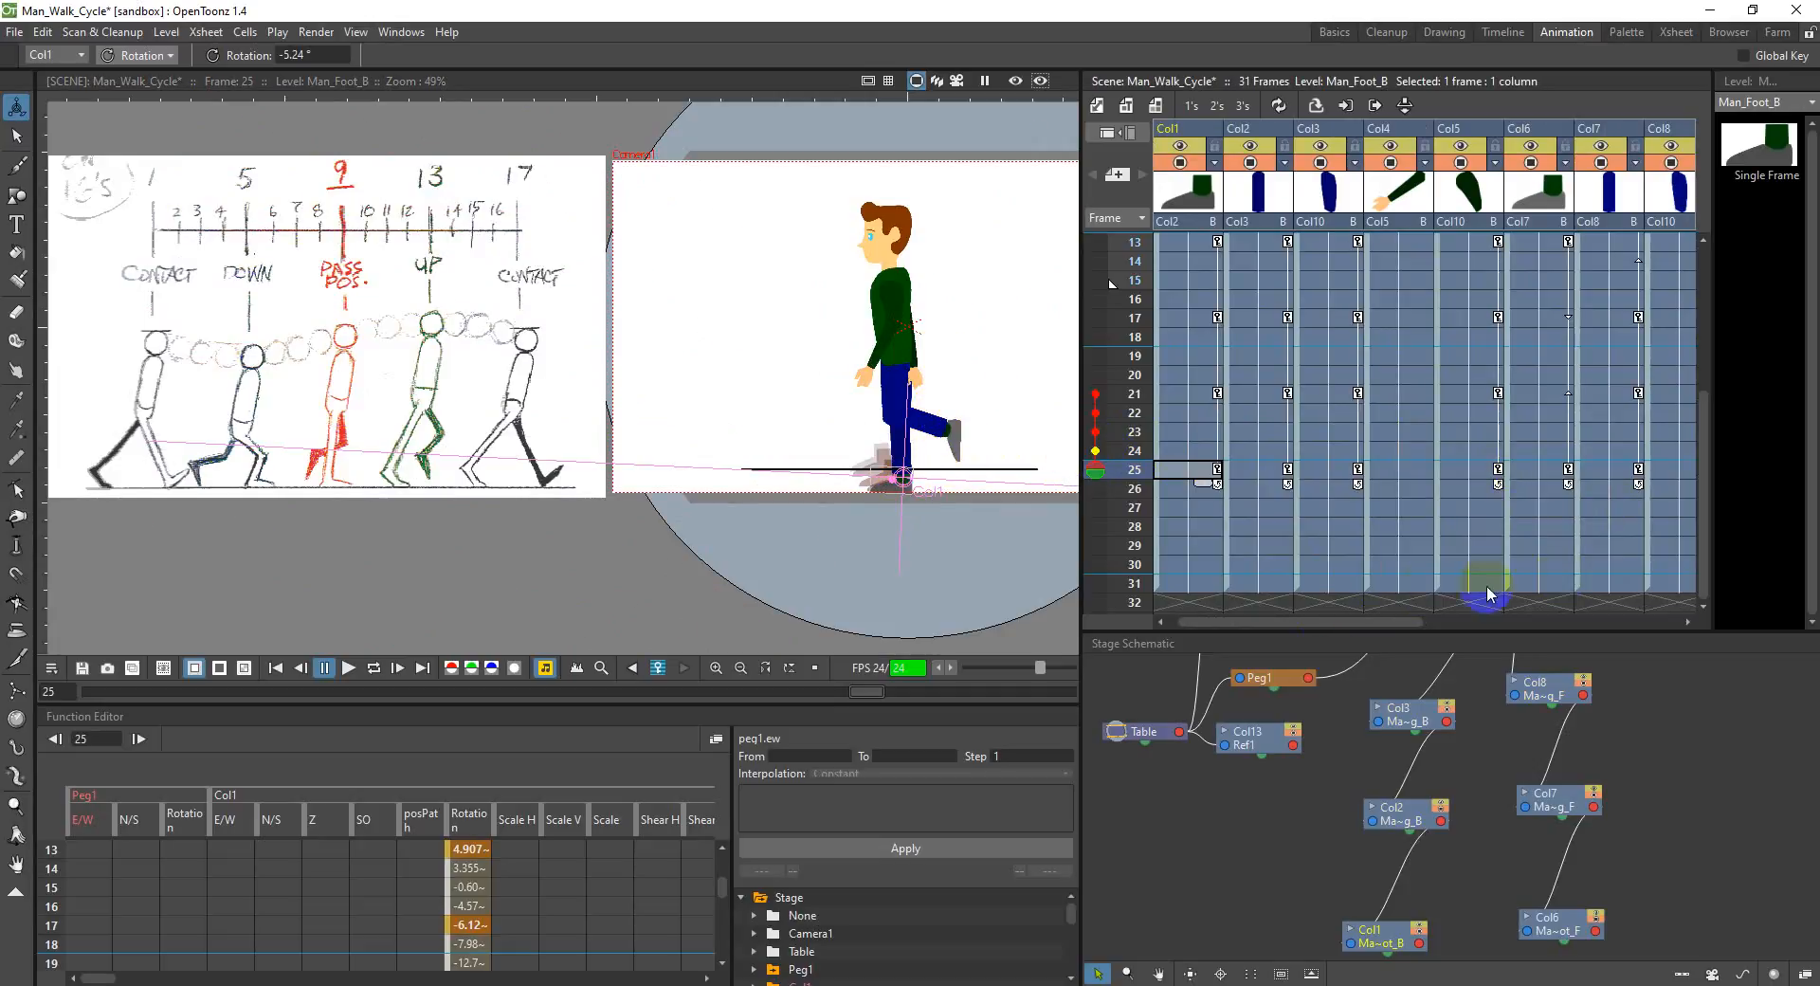
pyautogui.moveTo(1381, 620); pyautogui.dragTo(1487, 621)
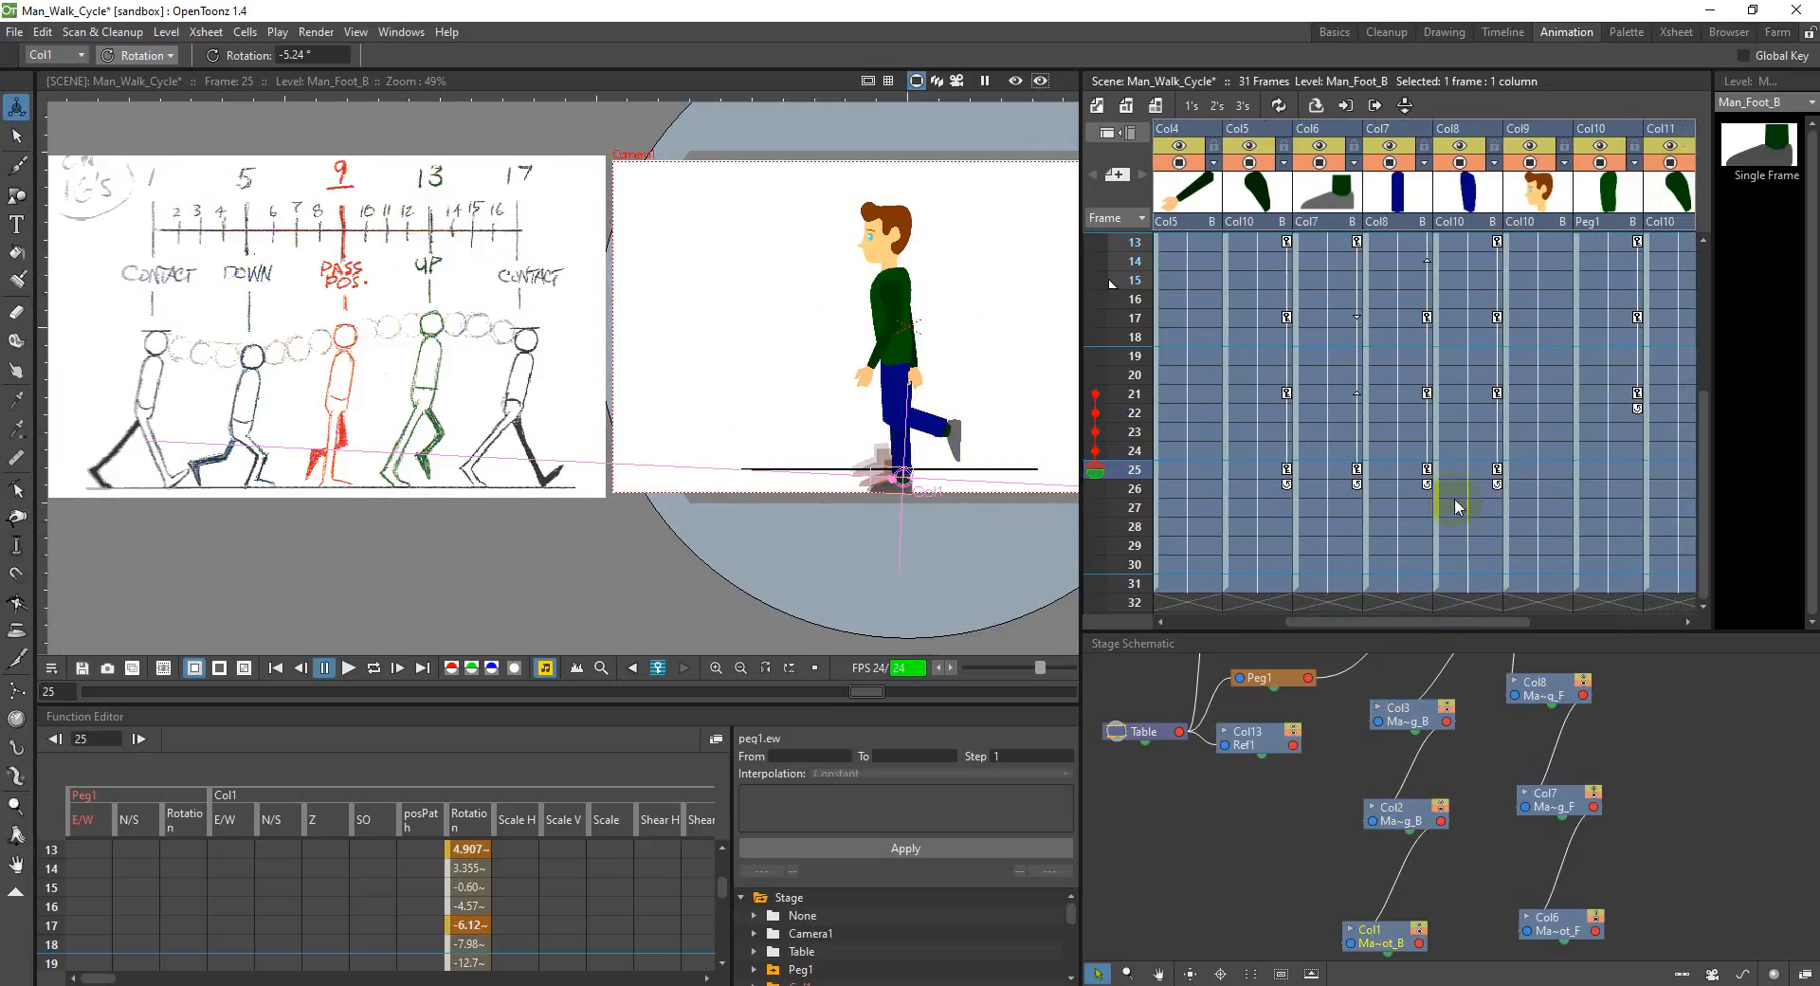
pyautogui.click(1465, 474)
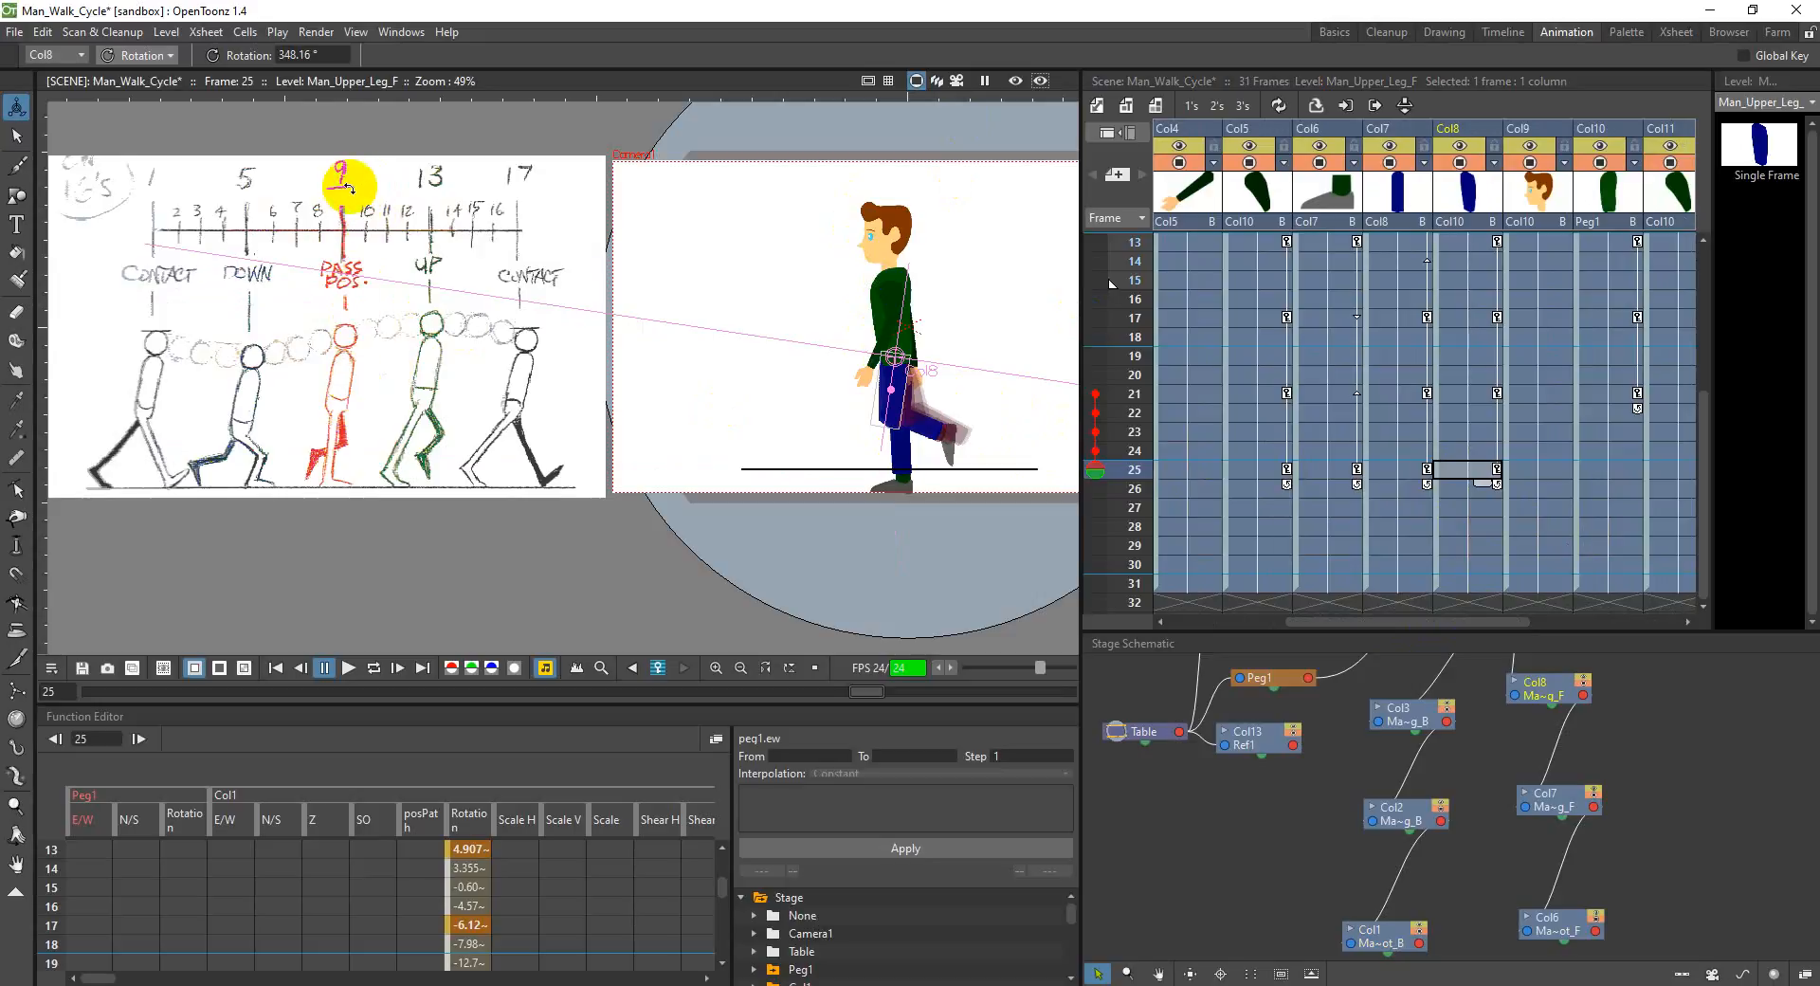
# Step: Set the N/S position of the torso in Col10 to 5 mm at frame 25, matching frame 9, and compare the two passing poses
pyautogui.scroll(3, 1500, 424)
pyautogui.scroll(2, 1500, 425)
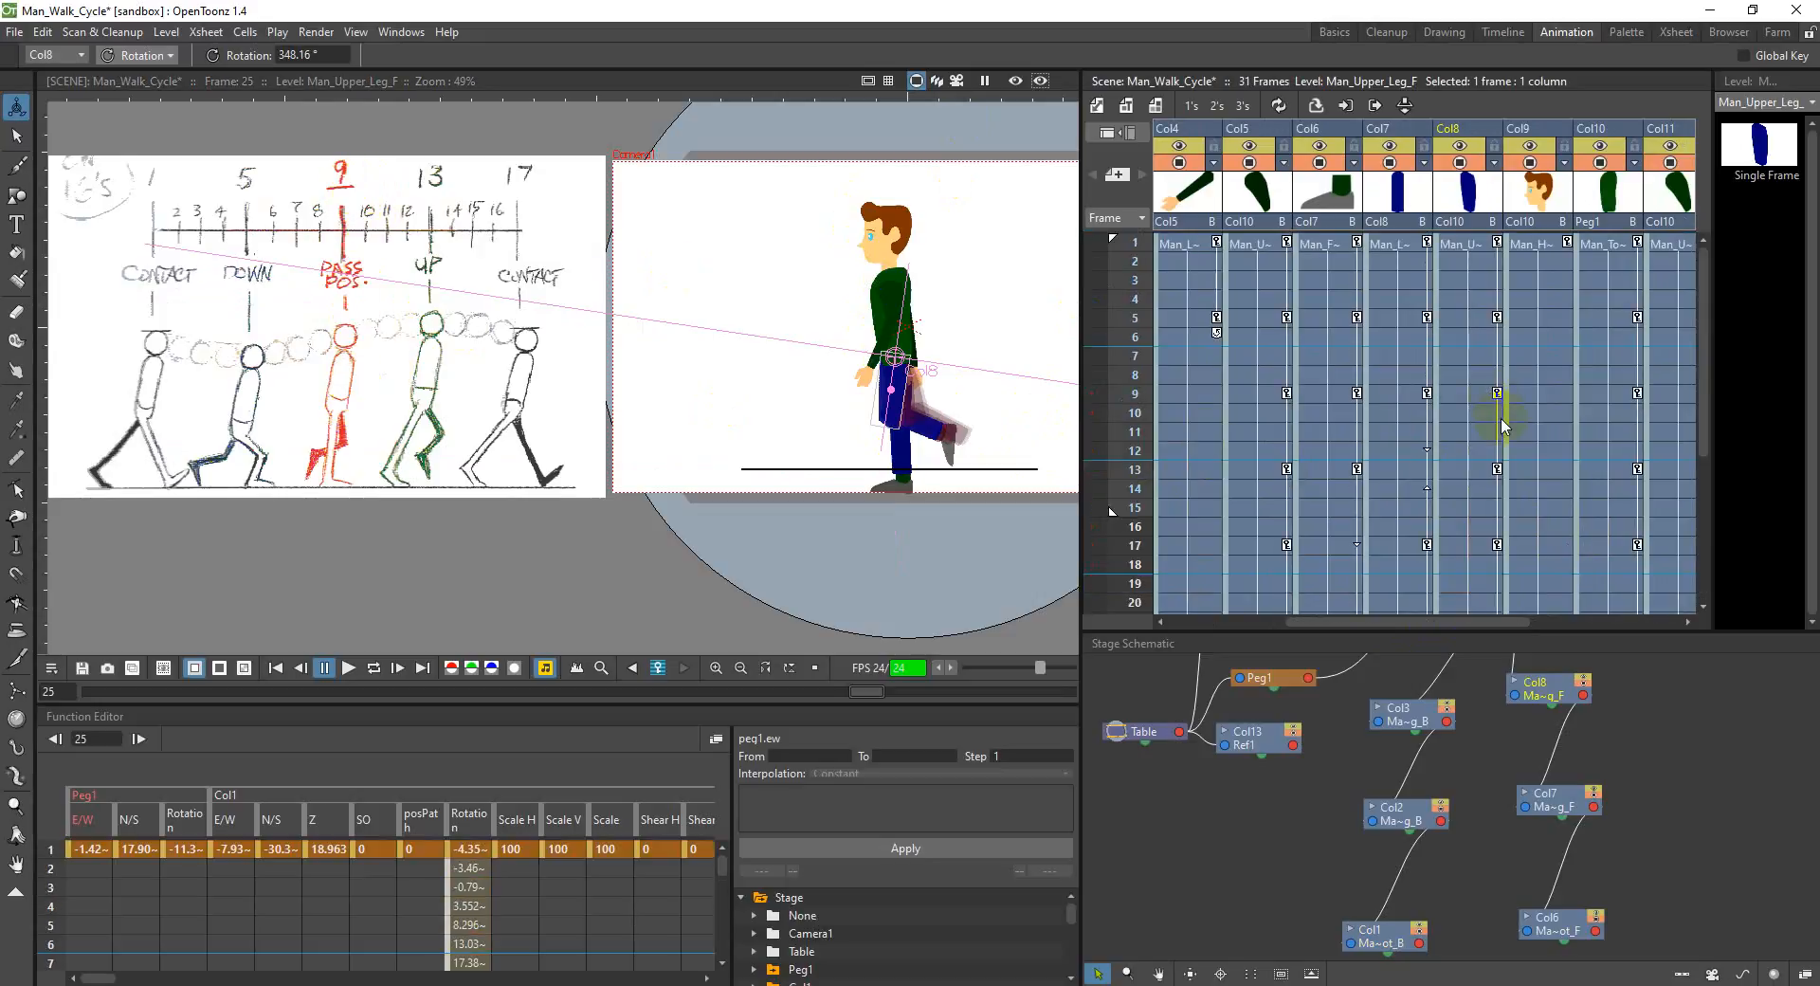
pyautogui.click(1617, 396)
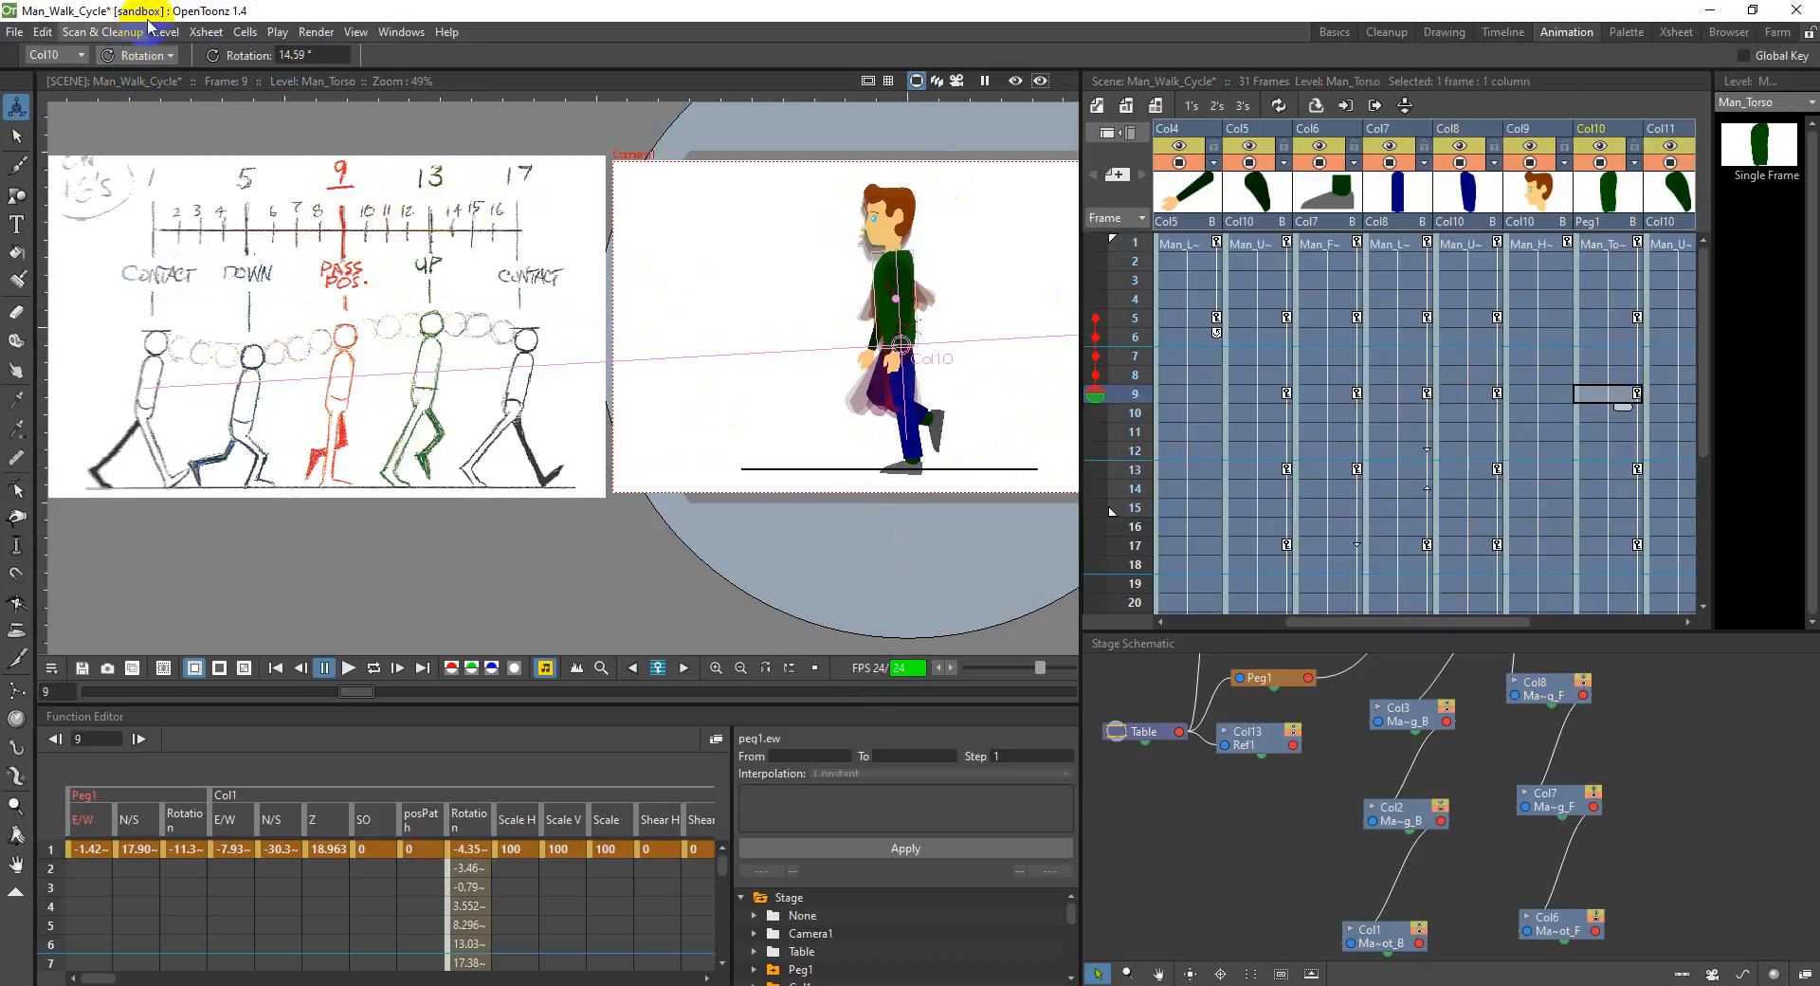
pyautogui.click(149, 59)
pyautogui.click(138, 77)
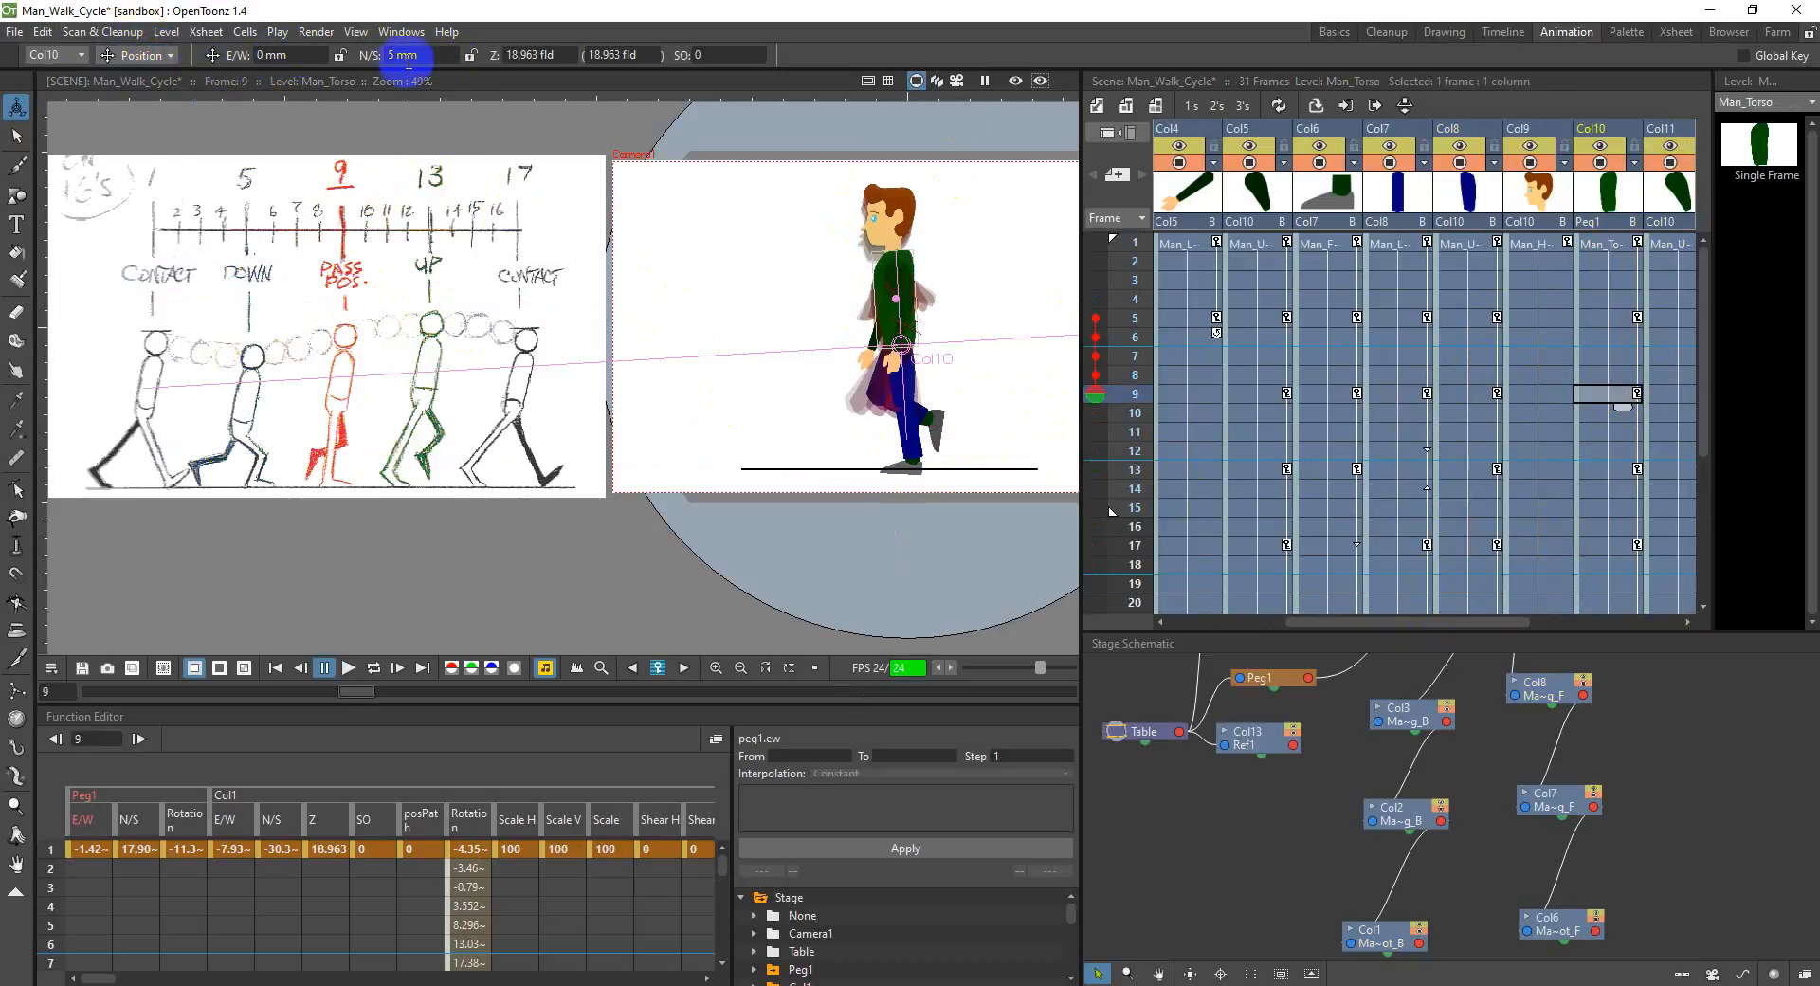
pyautogui.scroll(-2, 1584, 531)
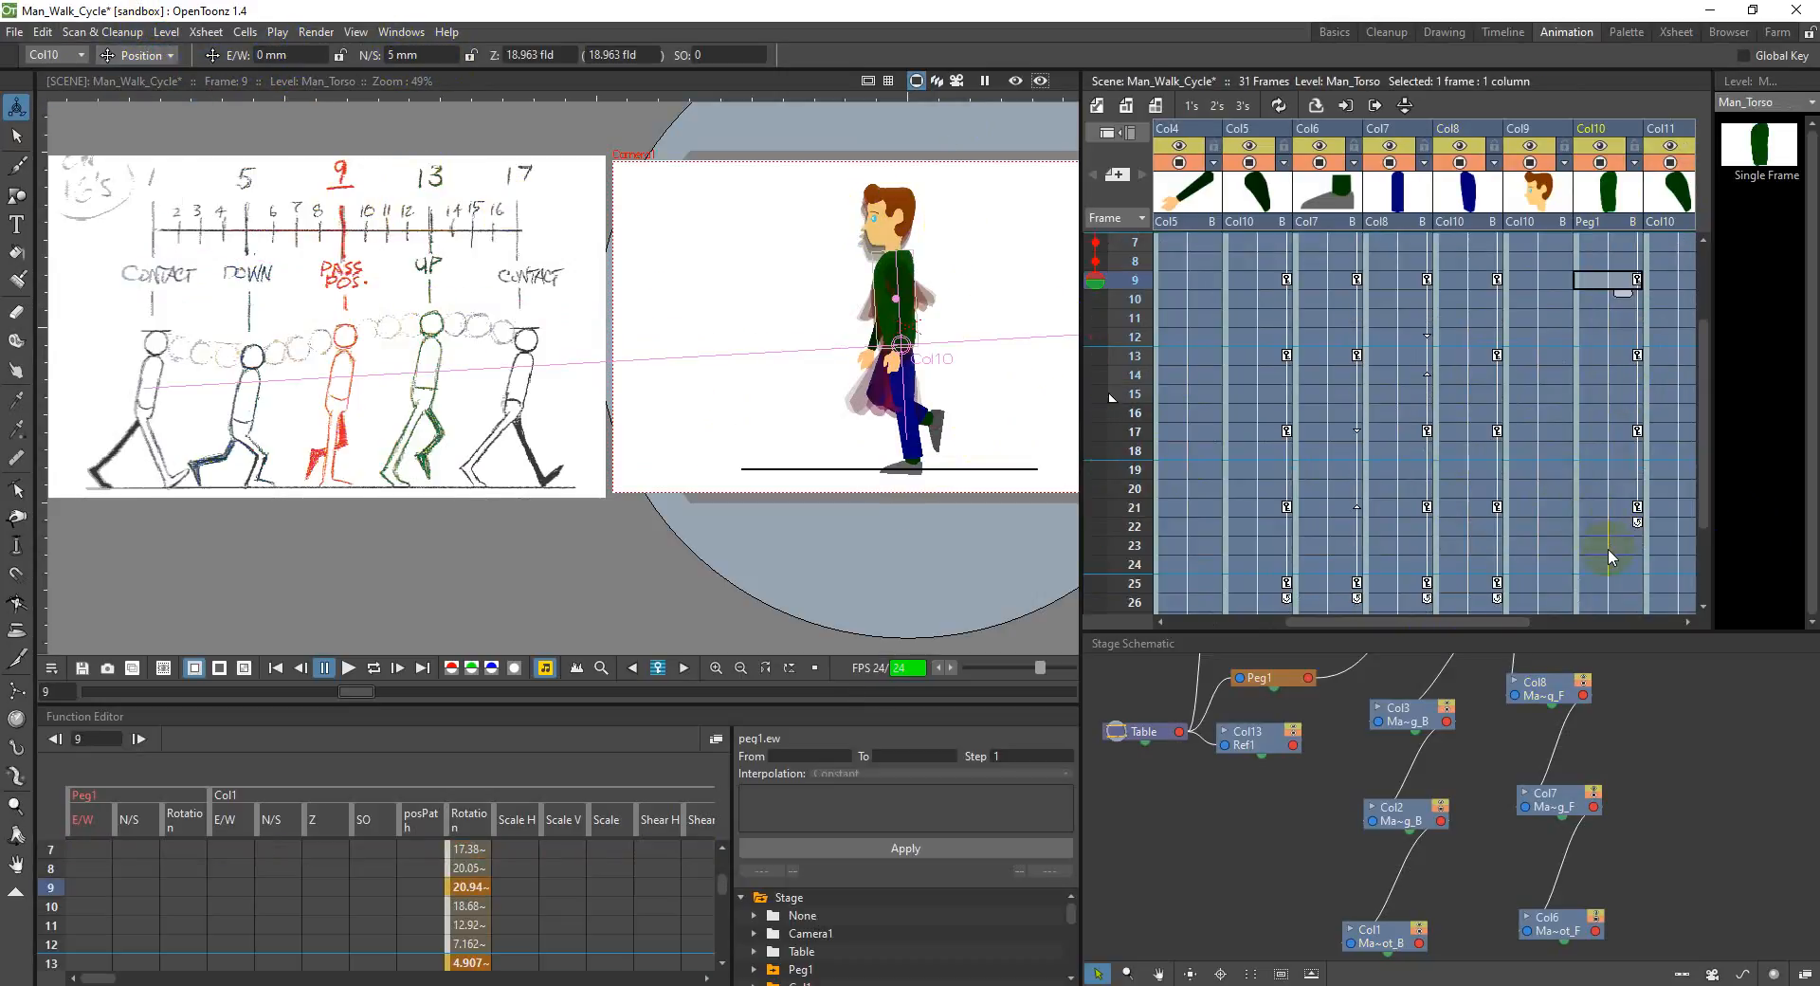
pyautogui.scroll(-2, 1608, 558)
pyautogui.click(1600, 473)
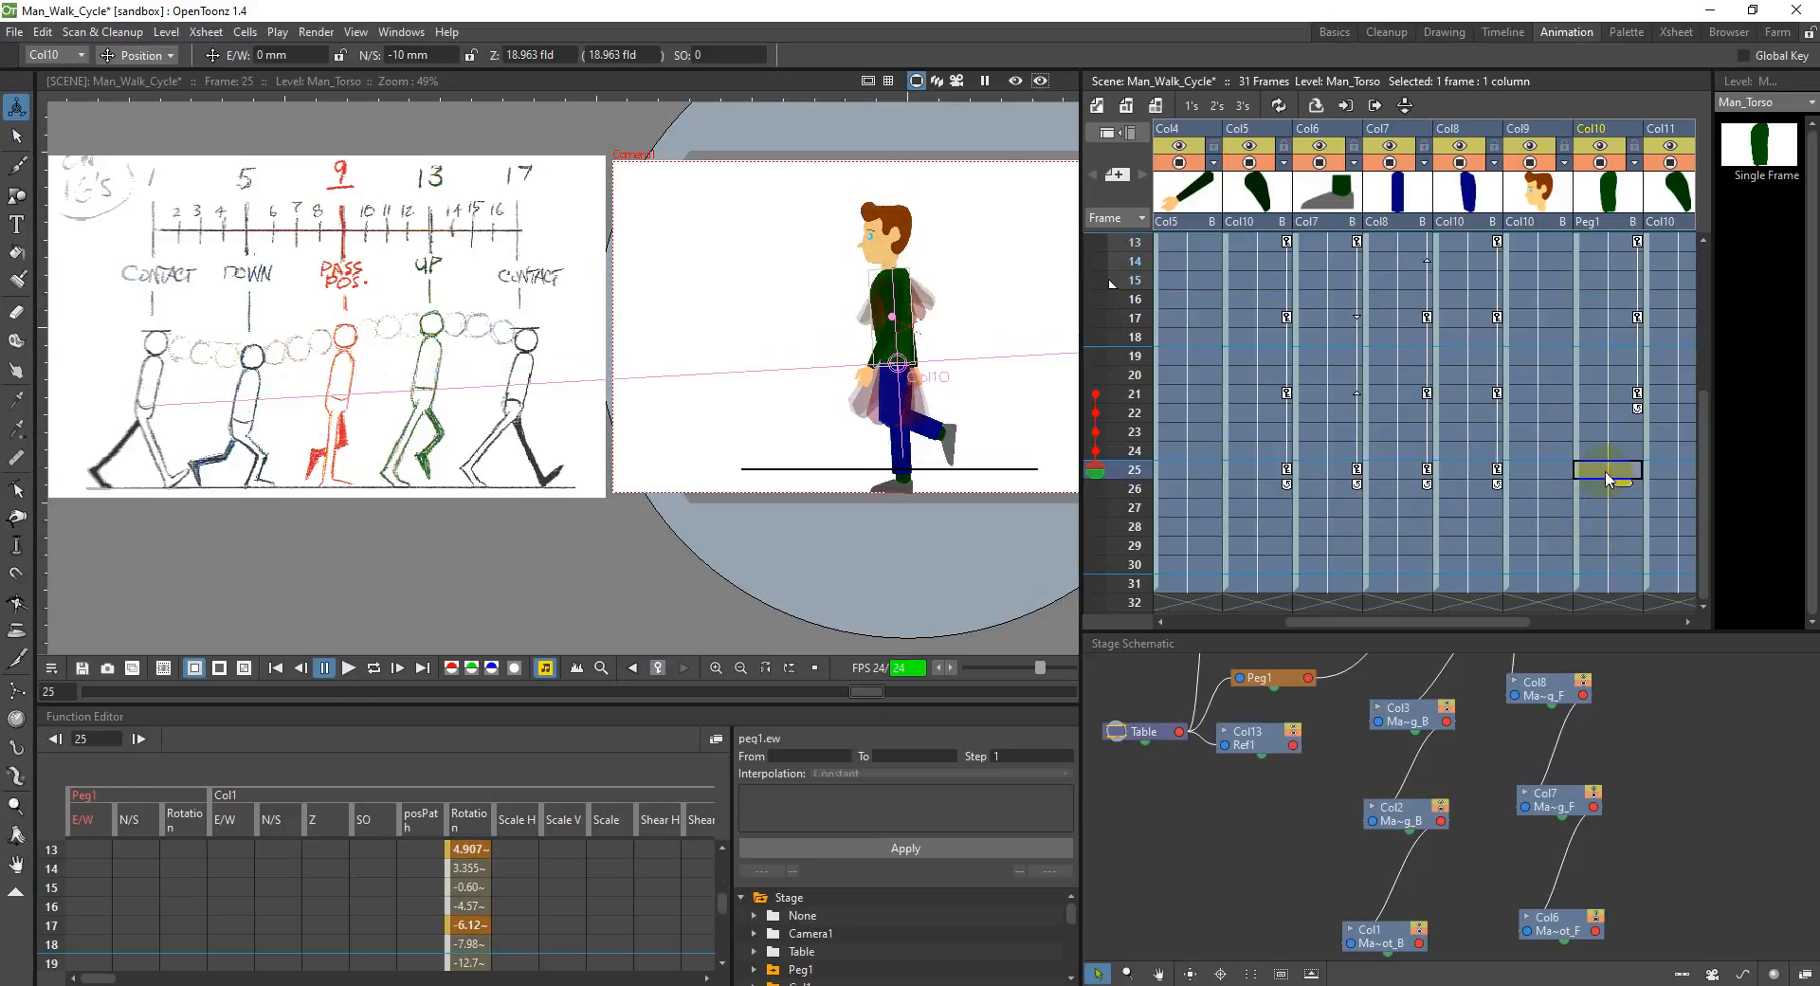
pyautogui.click(412, 55)
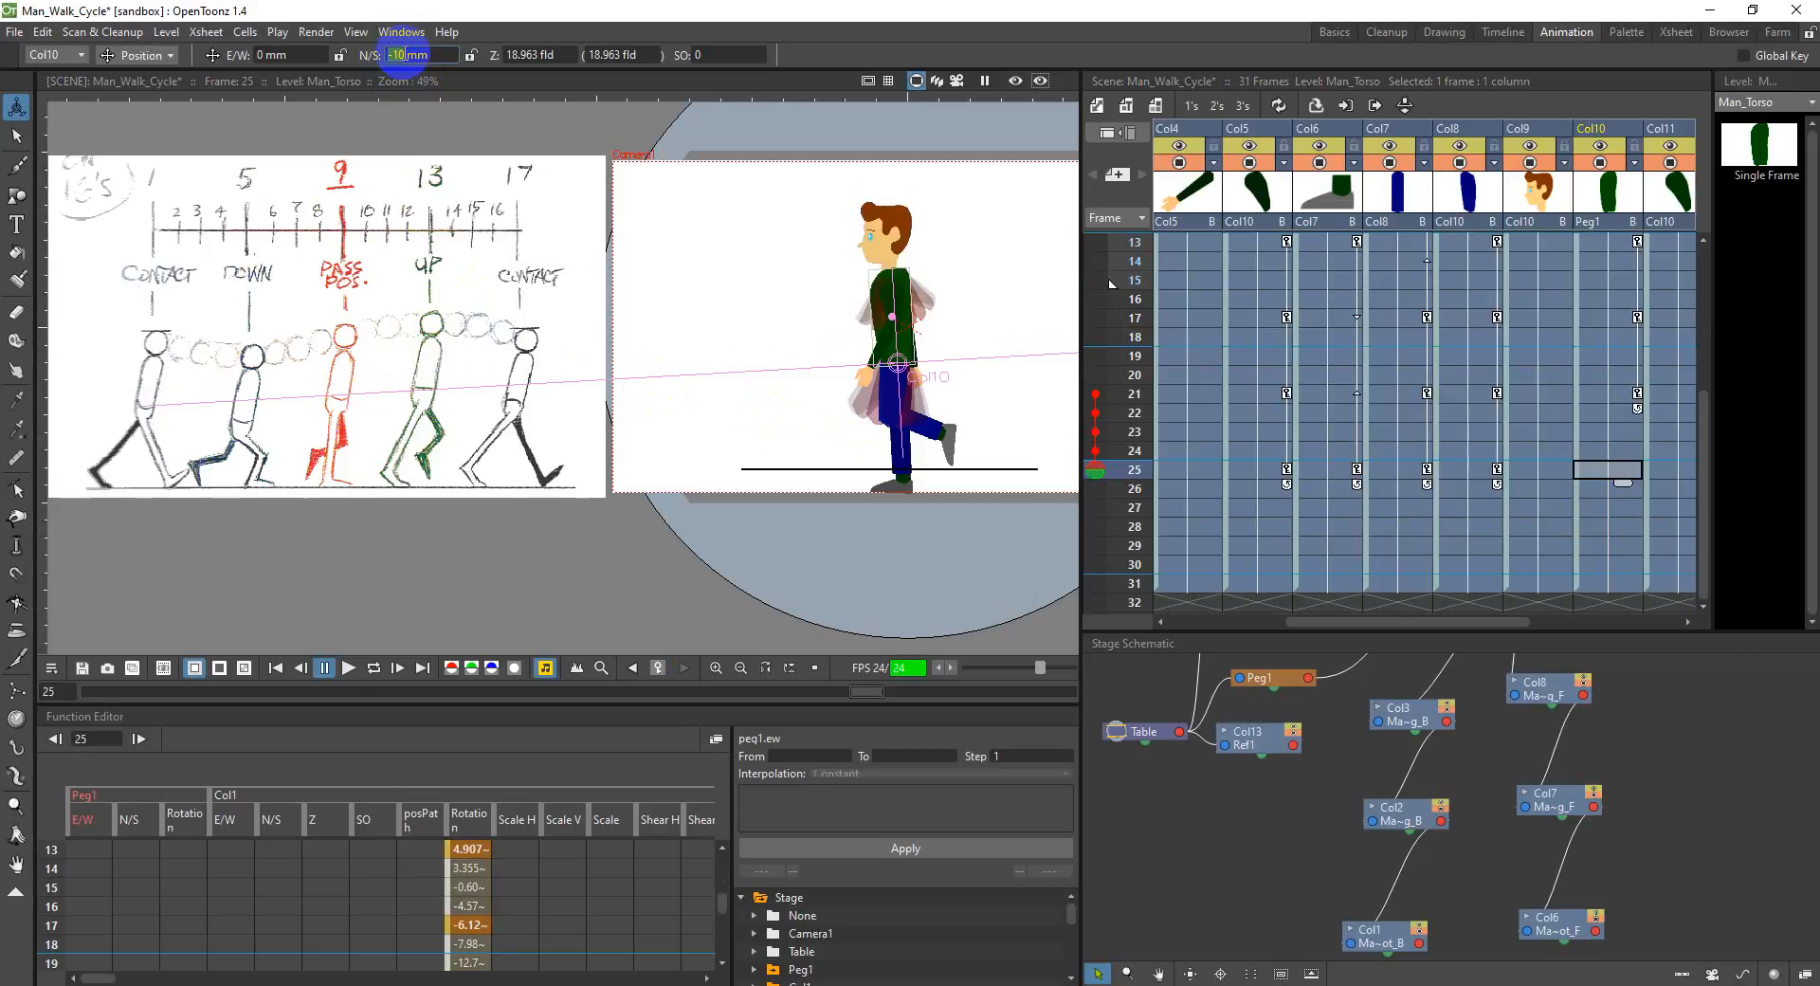
pyautogui.write('5')
pyautogui.press('Return')
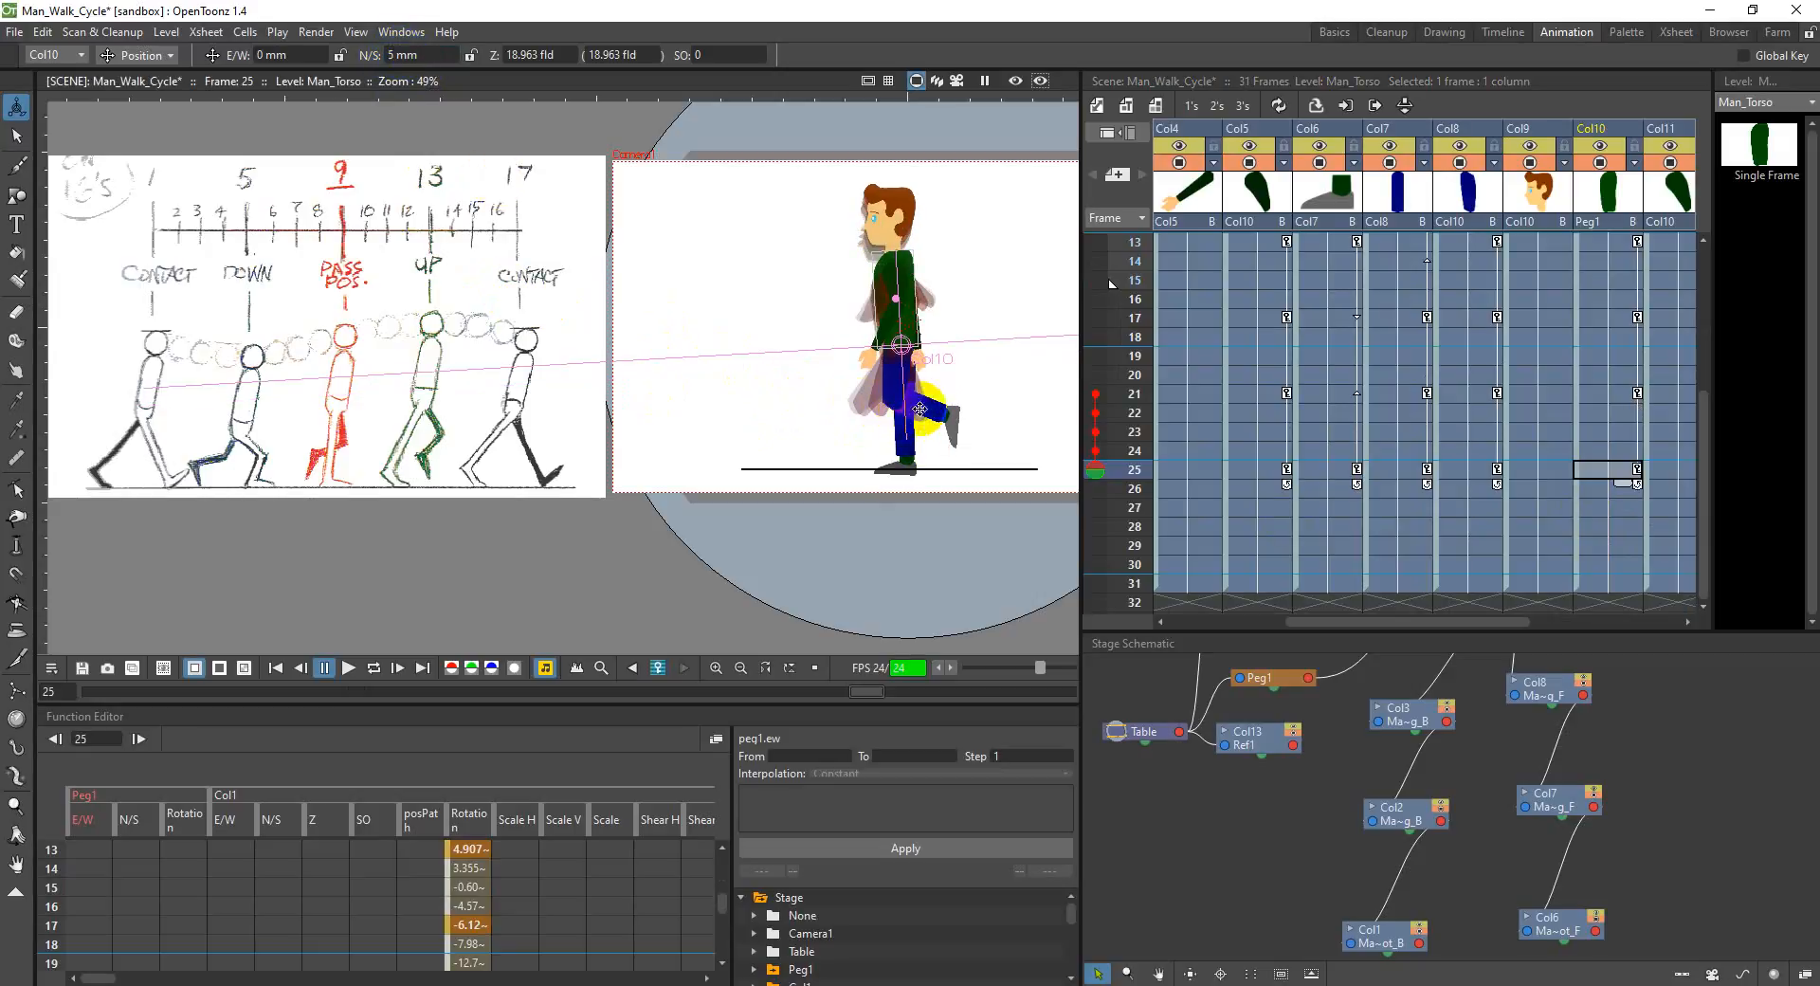
pyautogui.scroll(2, 1503, 346)
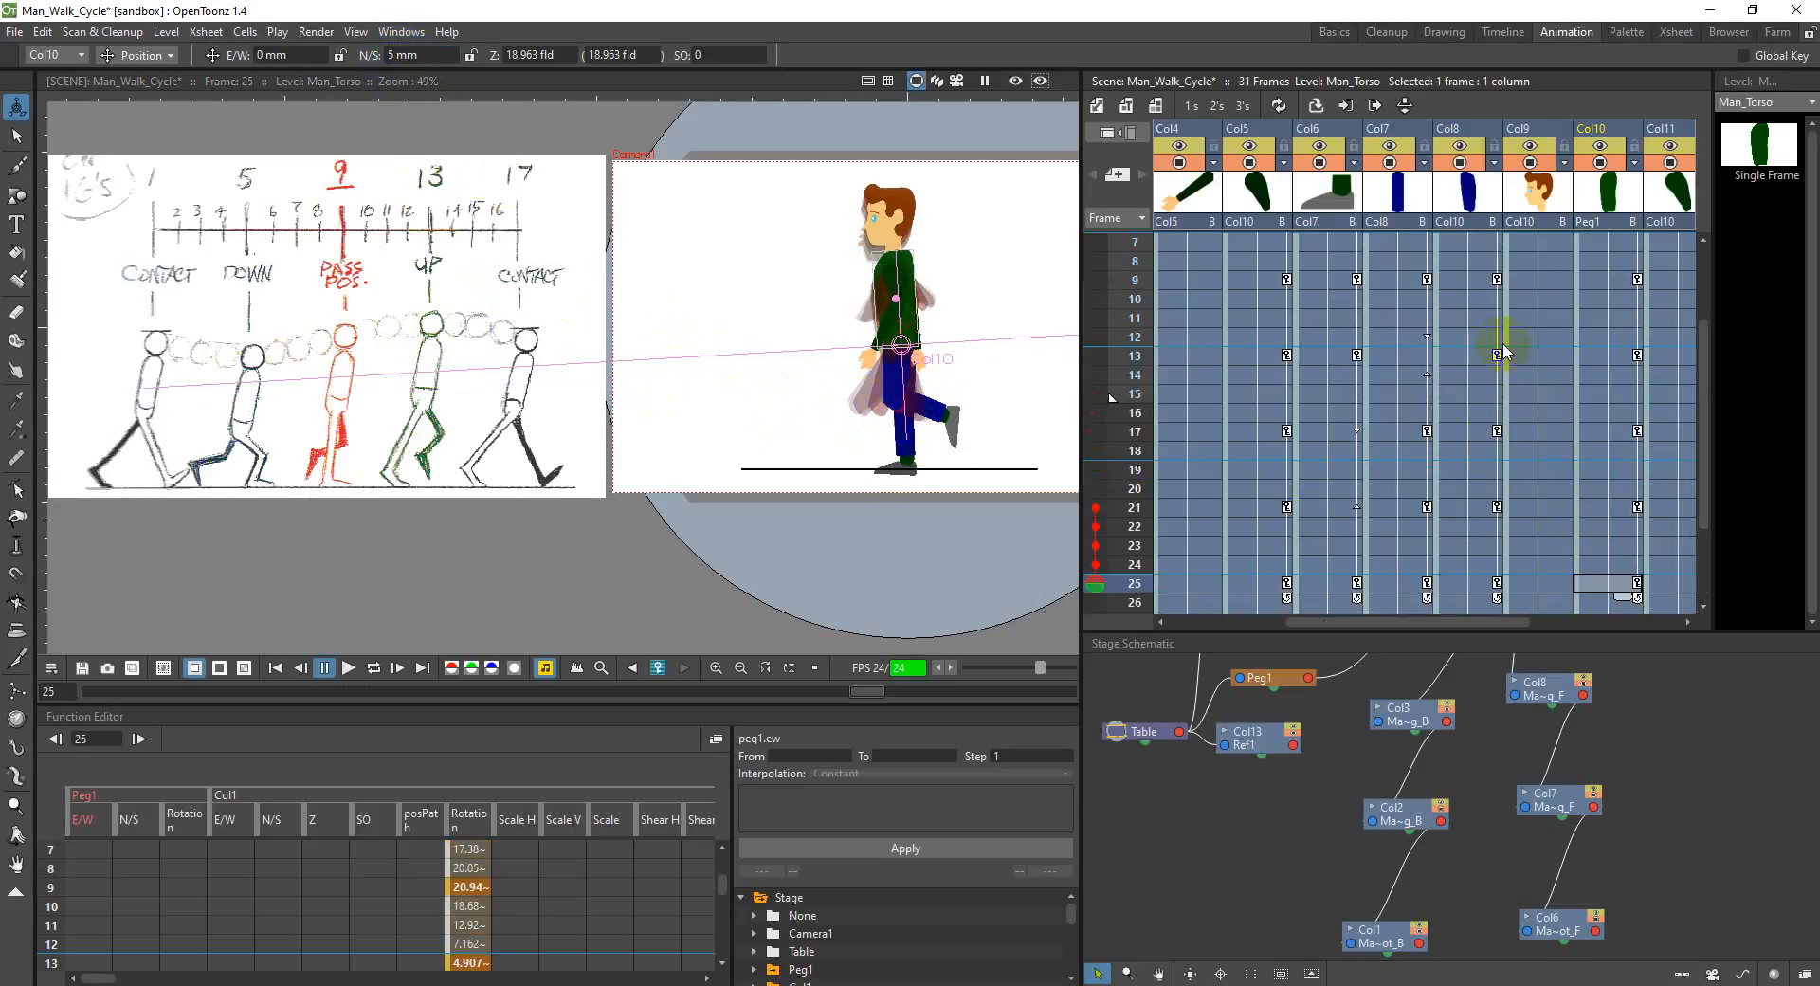
pyautogui.click(1584, 284)
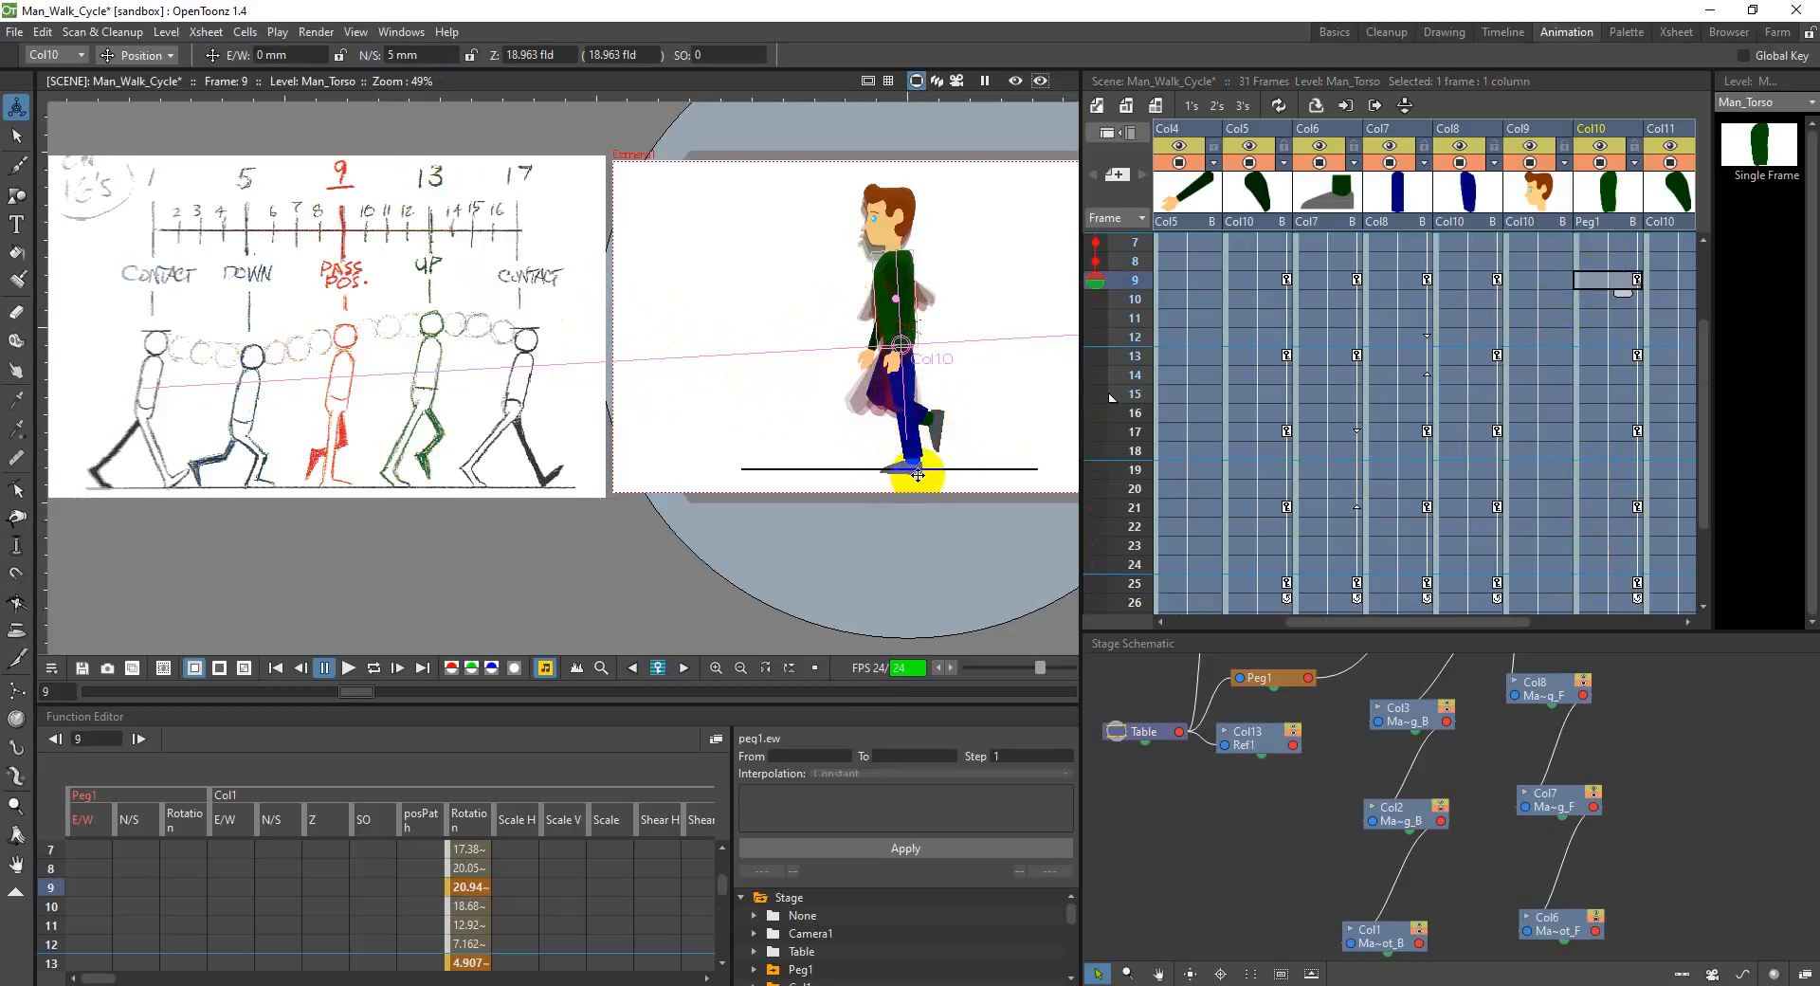
pyautogui.scroll(-2, 1614, 479)
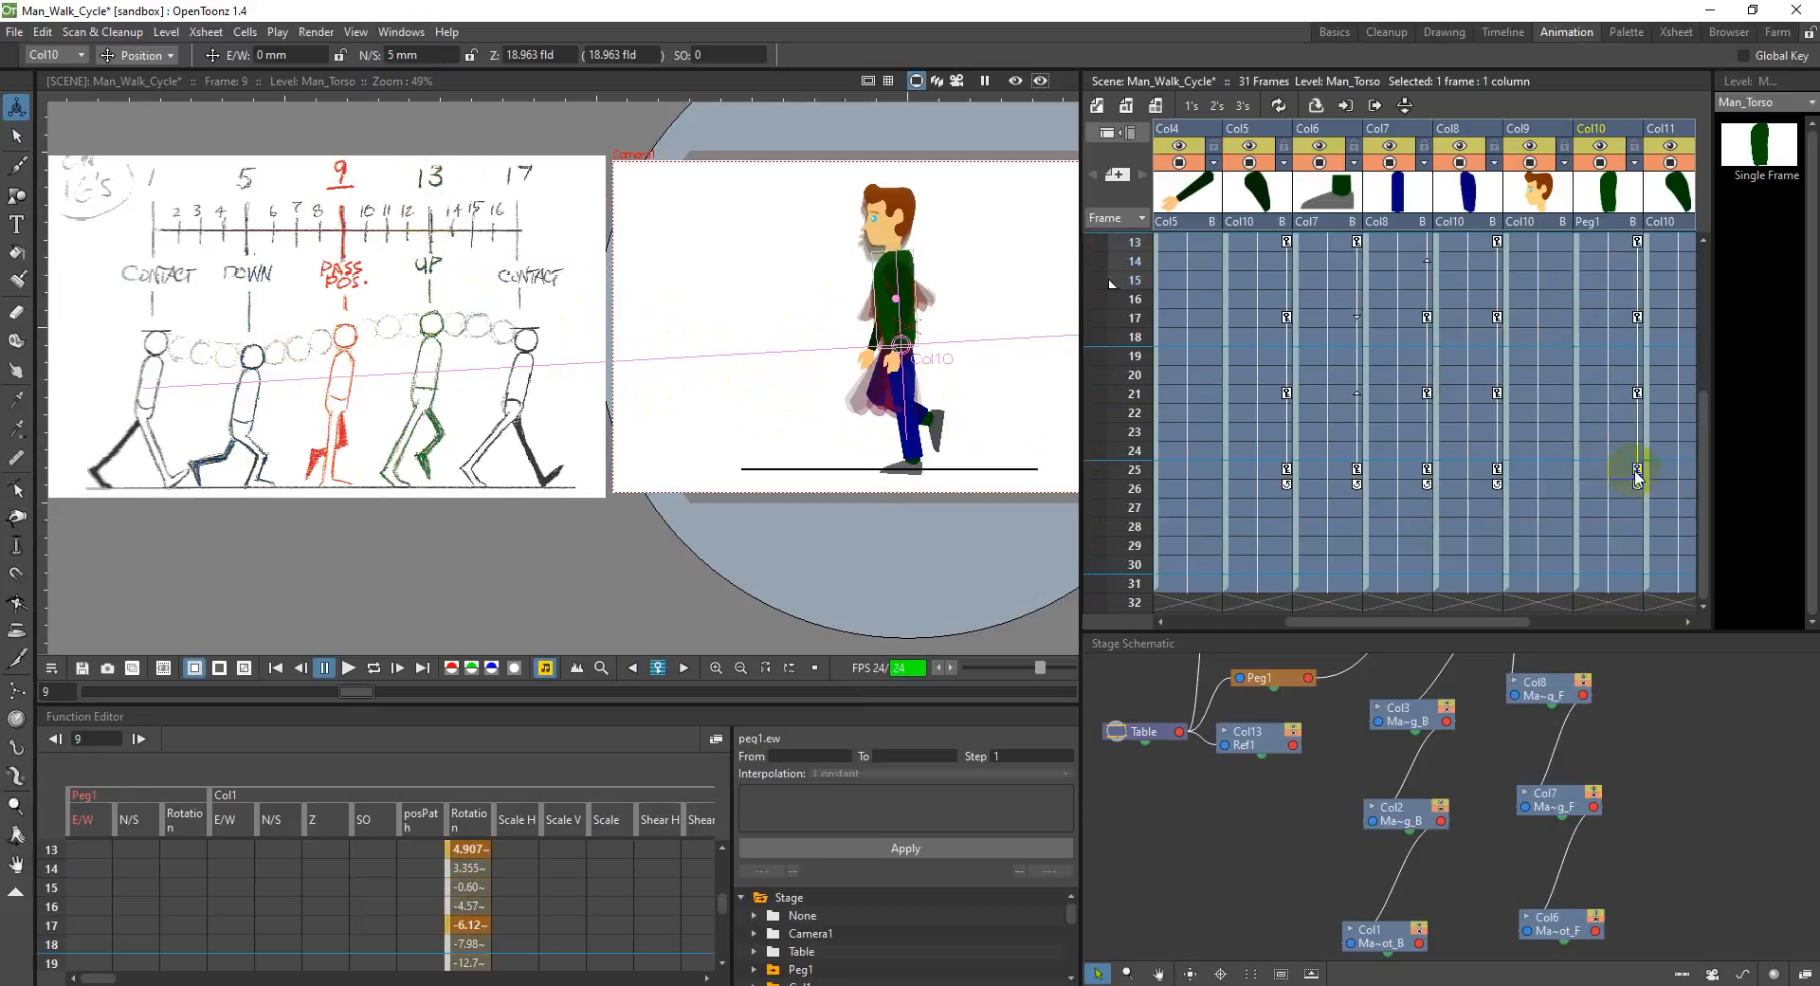
pyautogui.click(1623, 473)
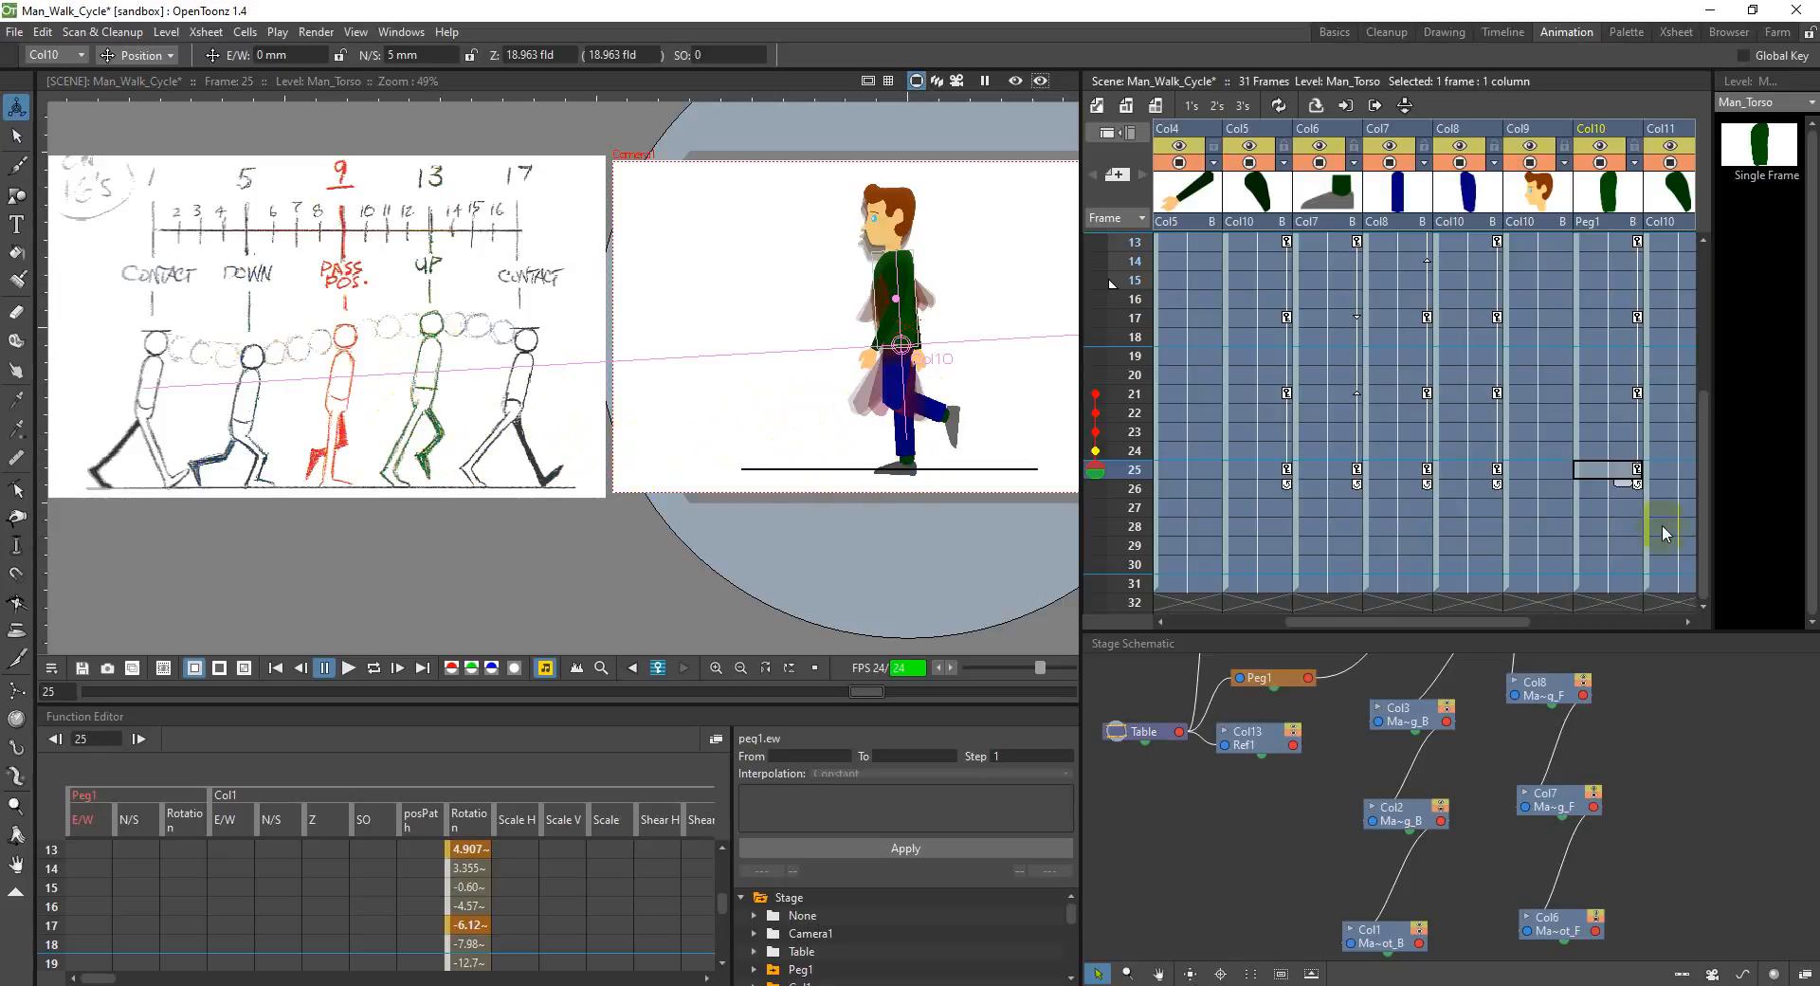
# Step: Rotate the back upper arm in Col5 to about -46.4° at frame 29 for the up pose
pyautogui.click(1617, 544)
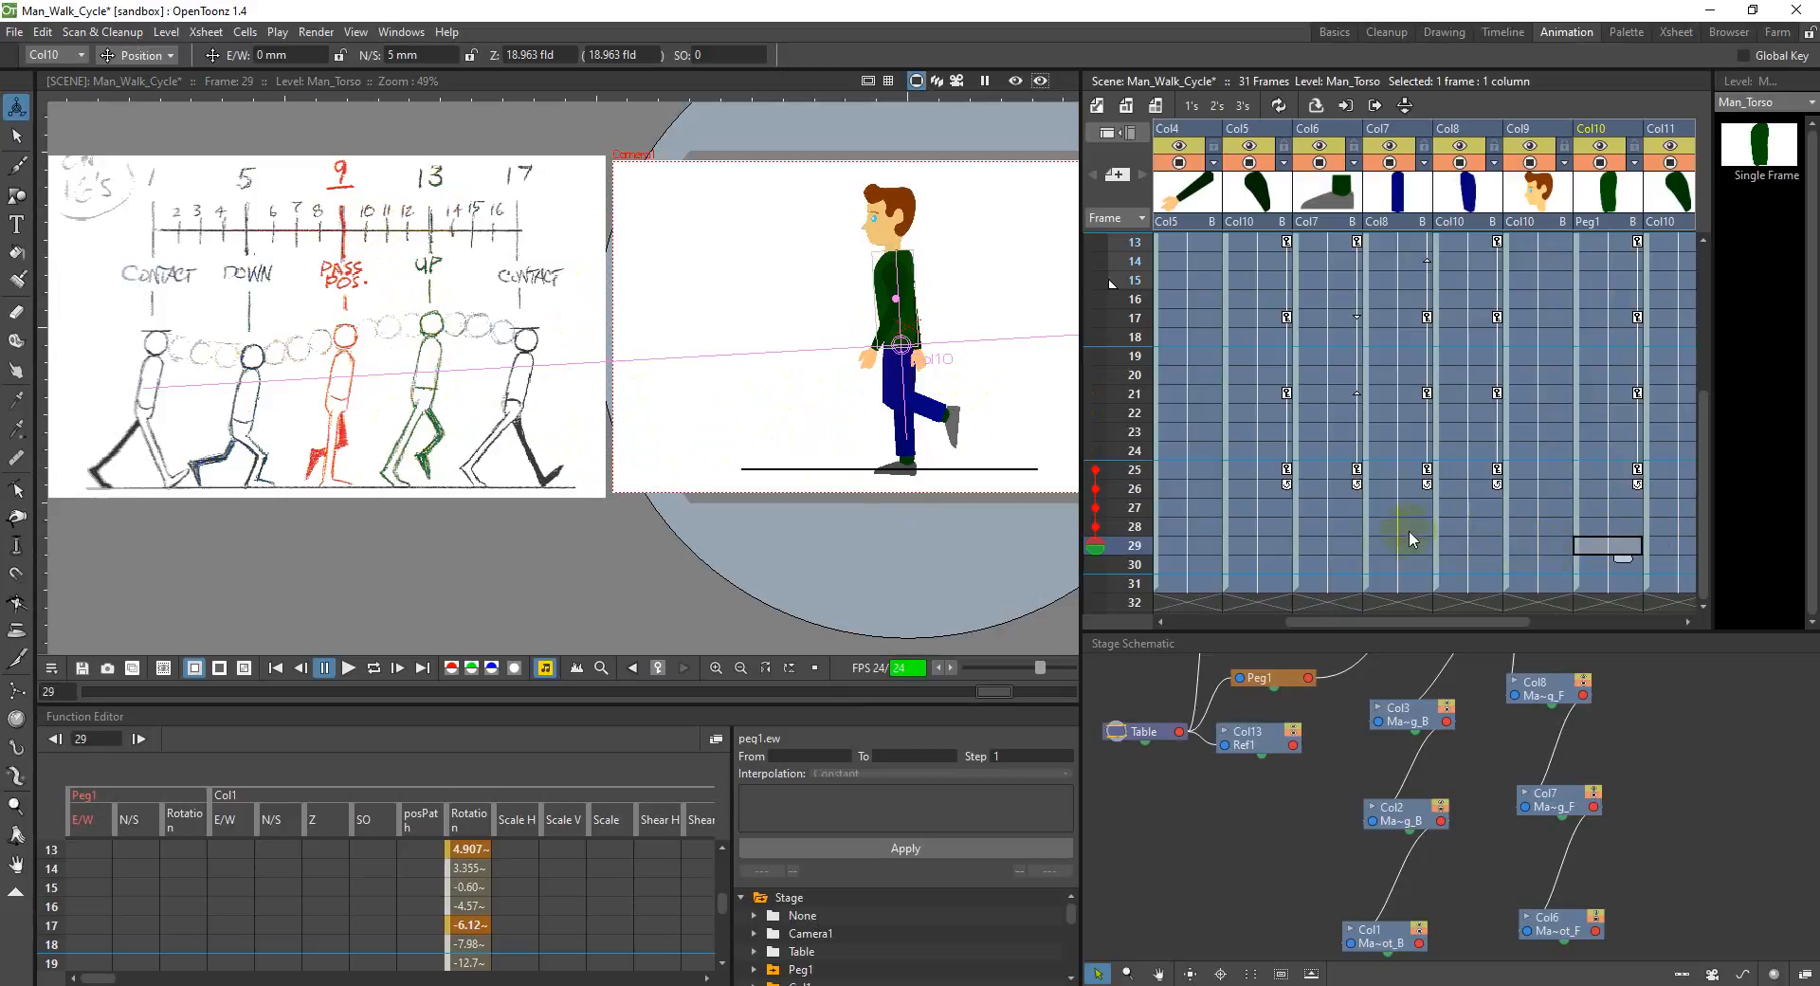
pyautogui.click(1278, 541)
pyautogui.click(907, 308)
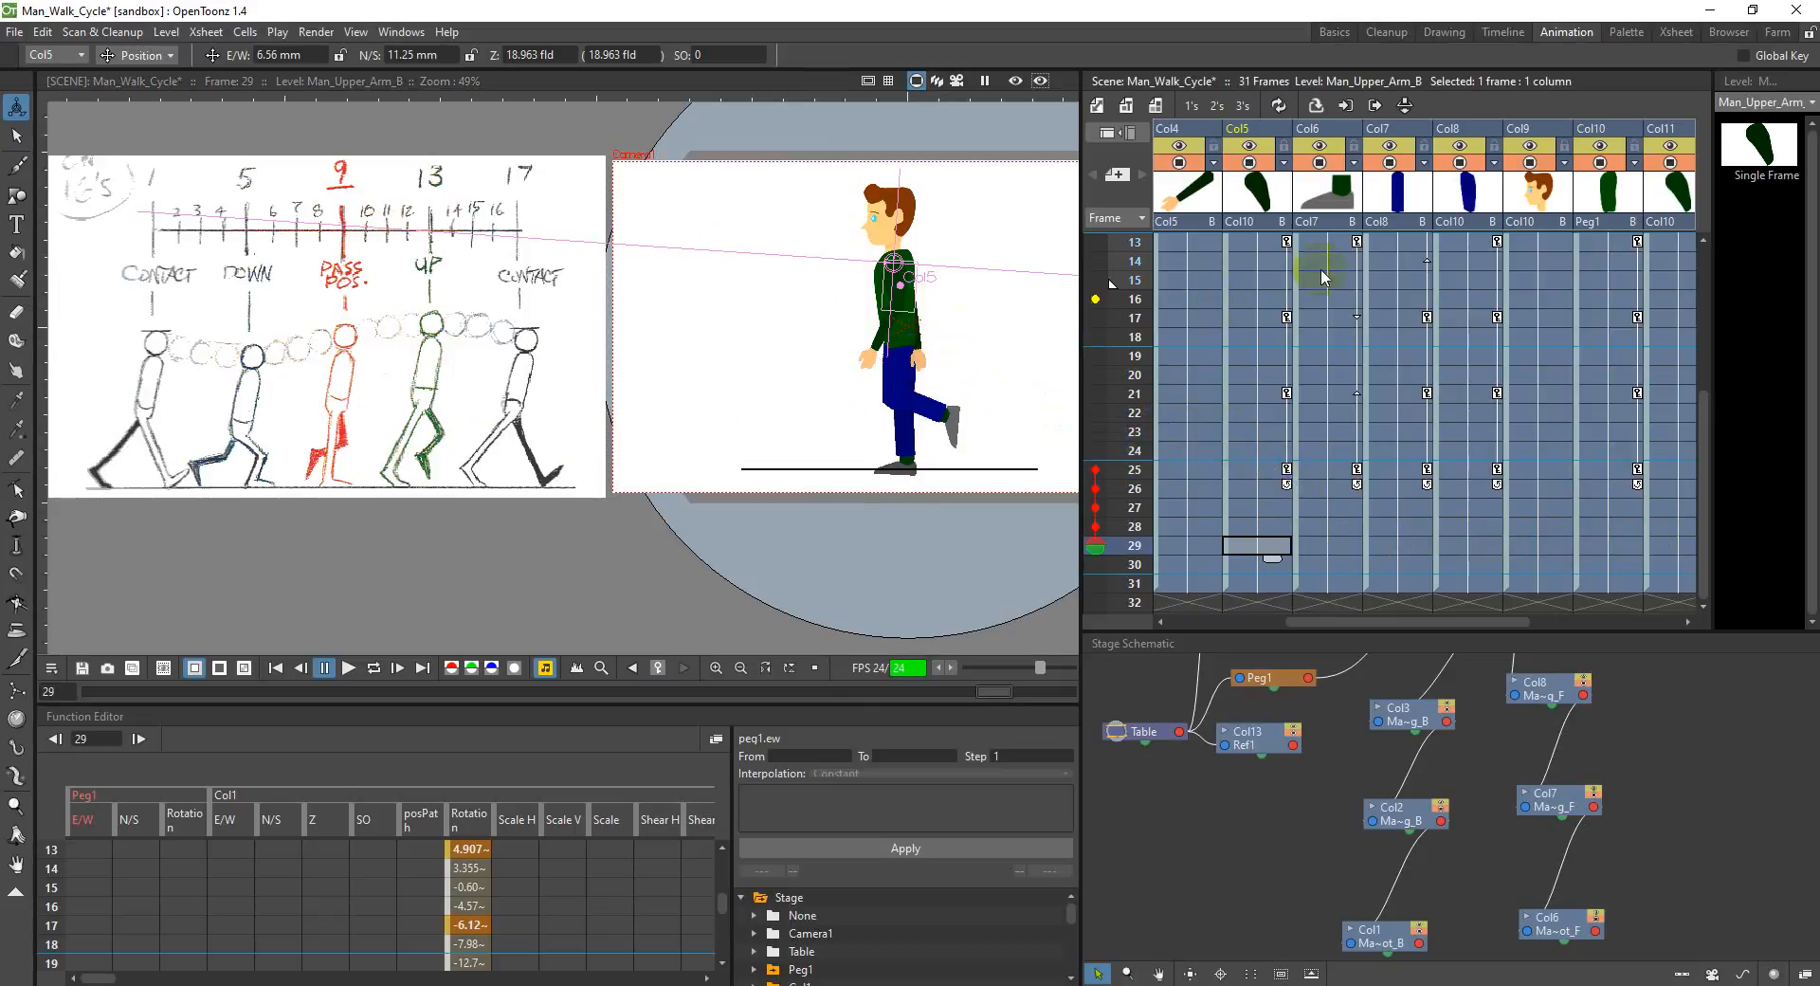
pyautogui.click(150, 55)
pyautogui.click(159, 101)
pyautogui.moveTo(893, 269); pyautogui.dragTo(892, 265)
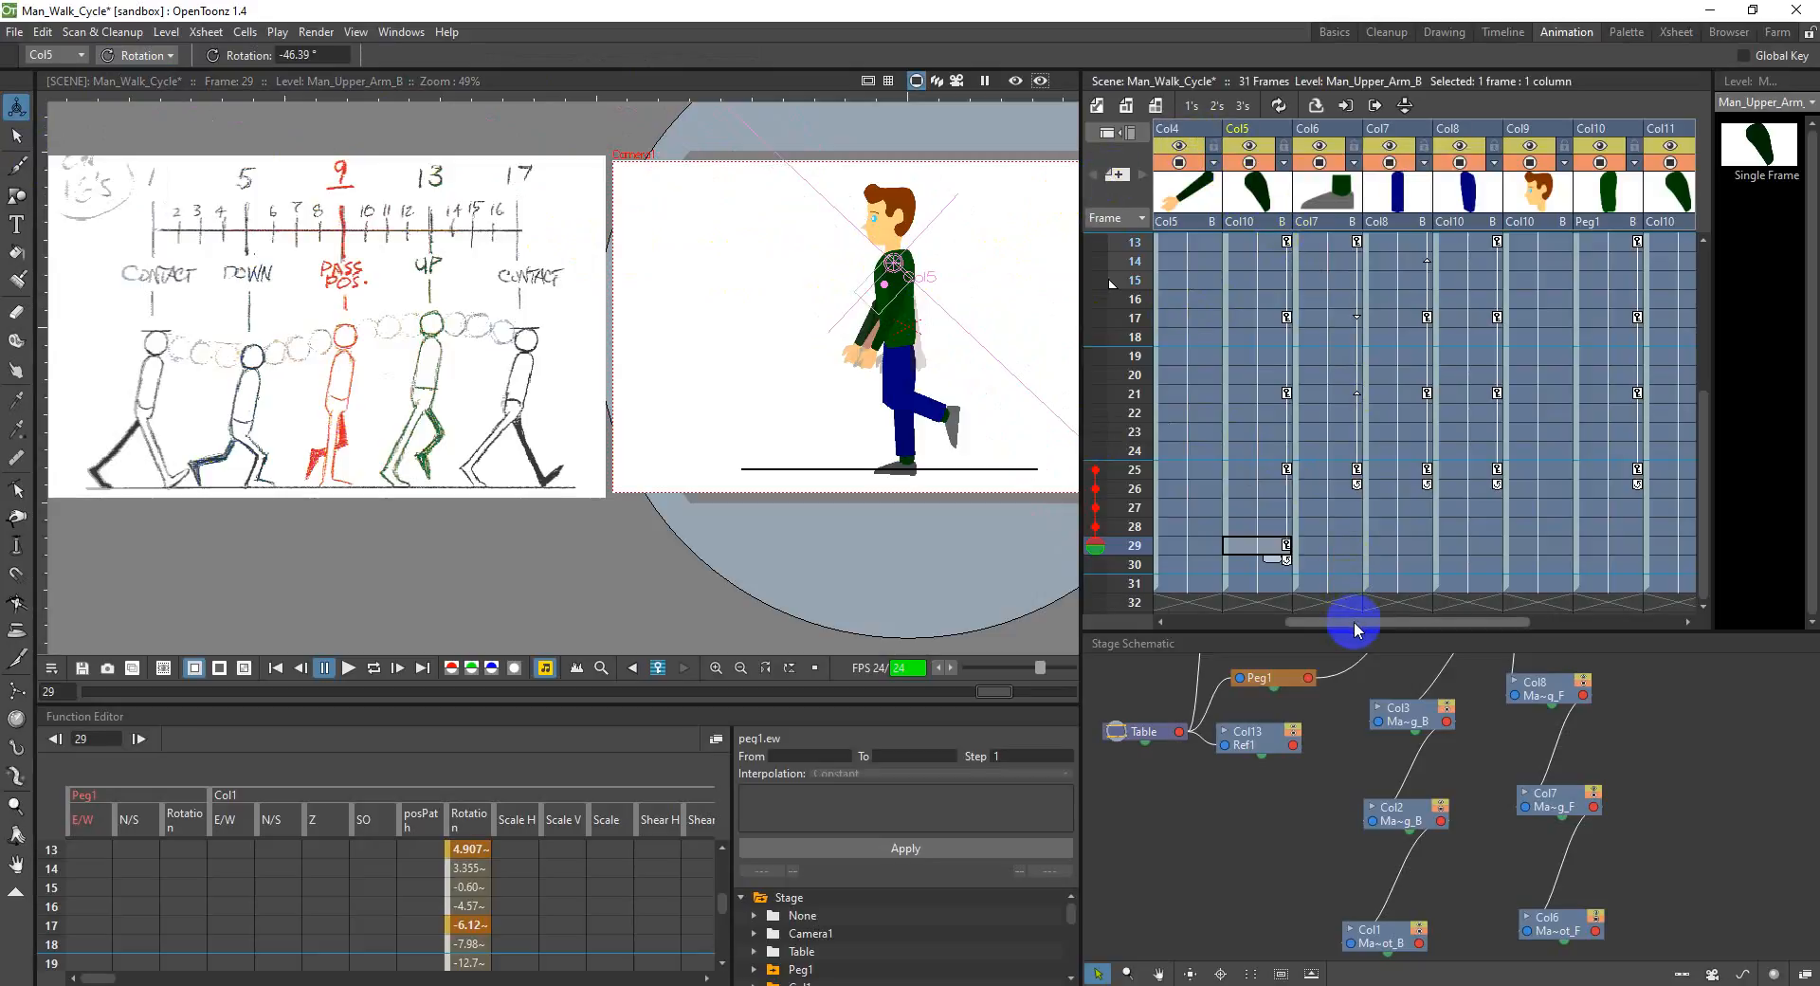
# Step: Rotate the front upper arm in Col11 to about 18.3° at frame 29
pyautogui.moveTo(1357, 622); pyautogui.dragTo(1420, 622)
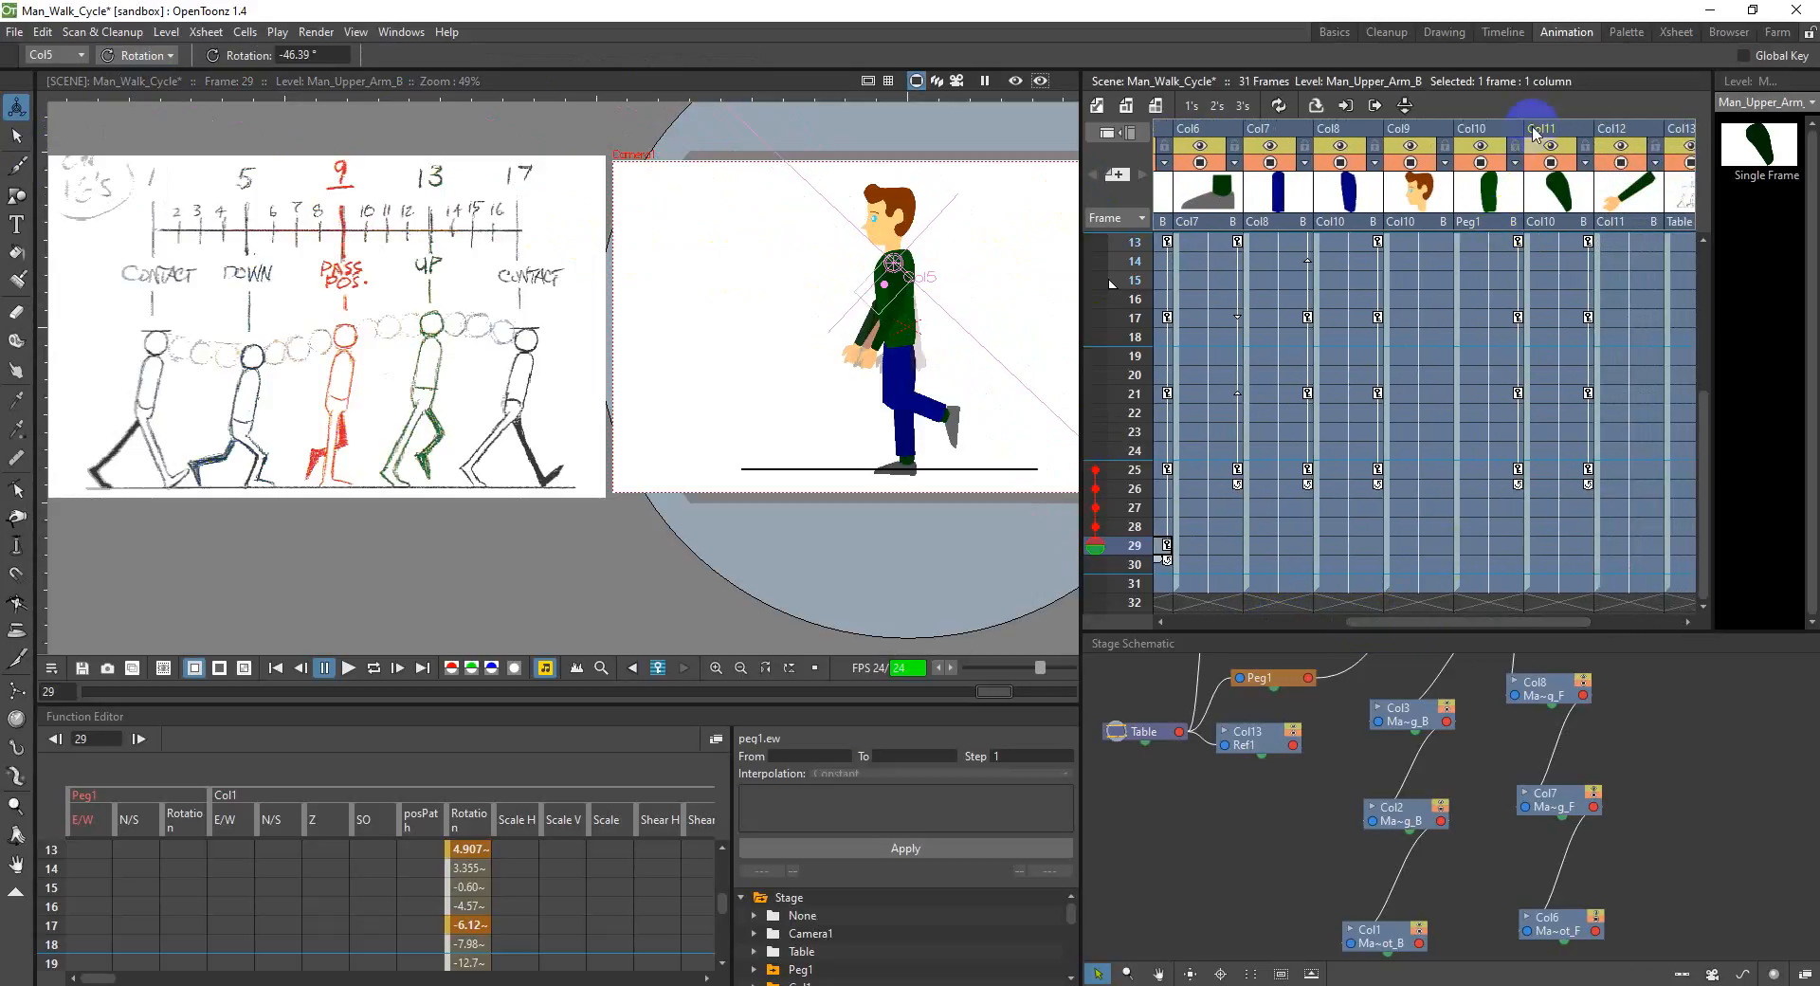
pyautogui.click(1538, 129)
pyautogui.moveTo(916, 302); pyautogui.dragTo(929, 295)
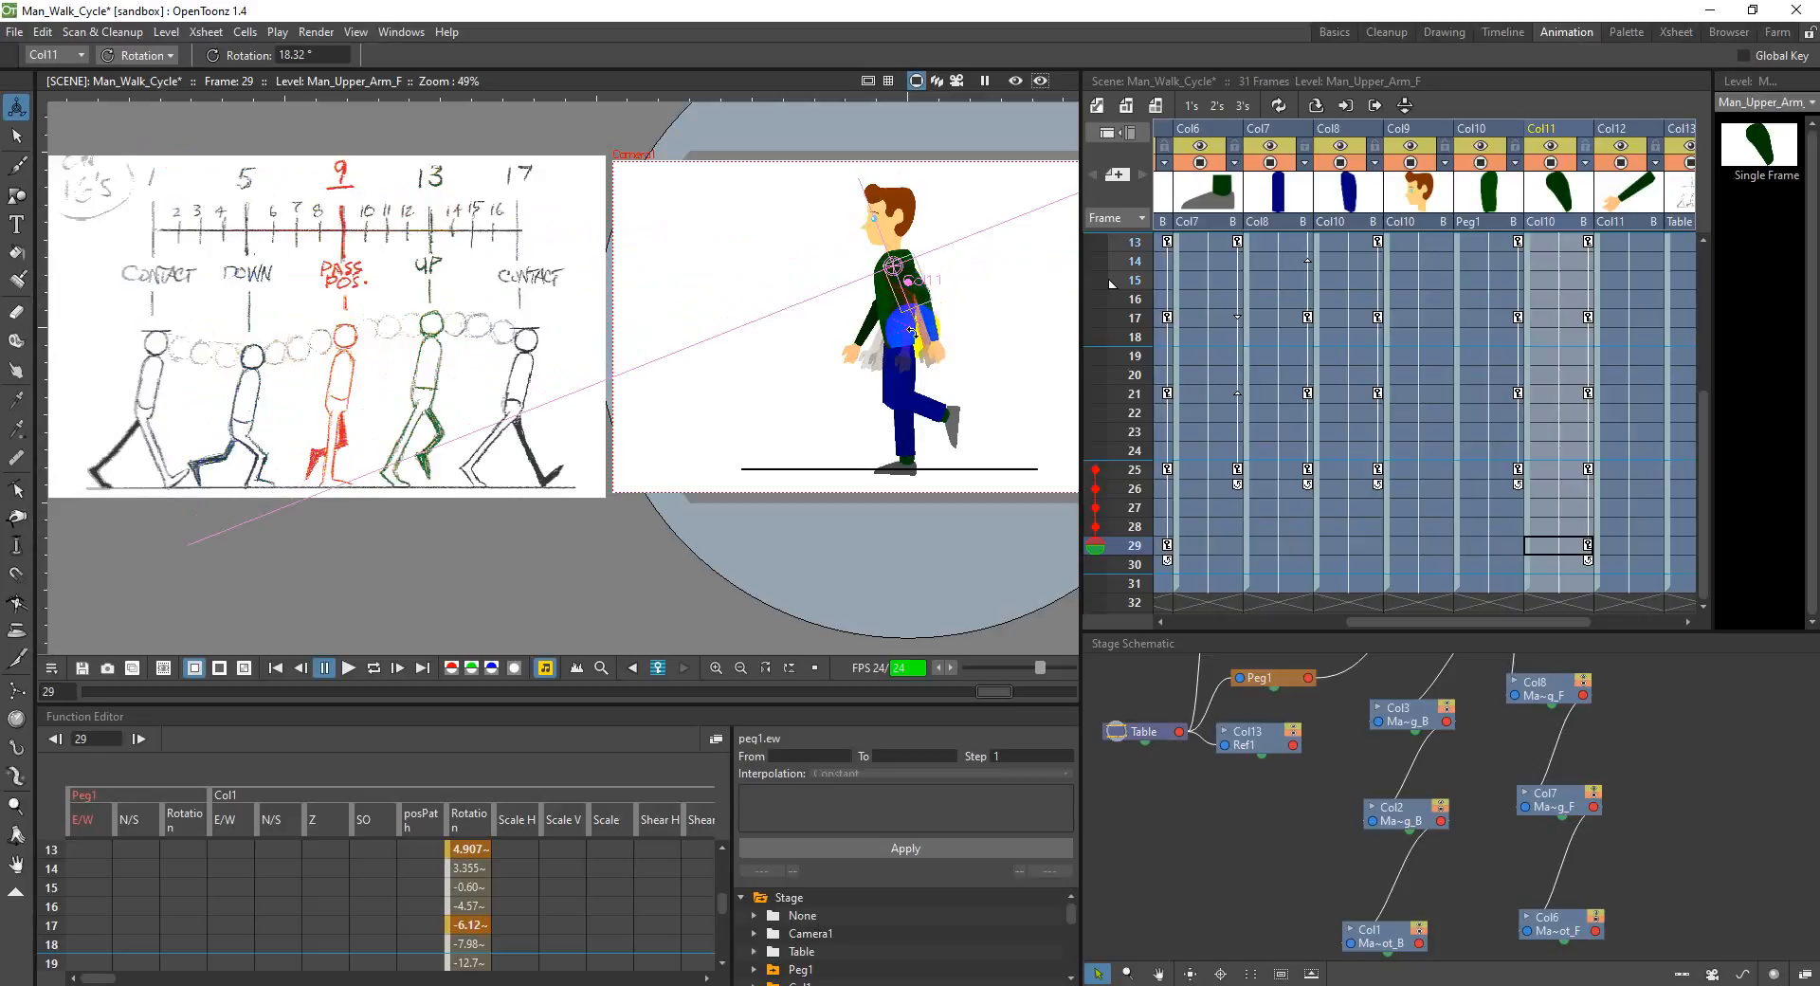
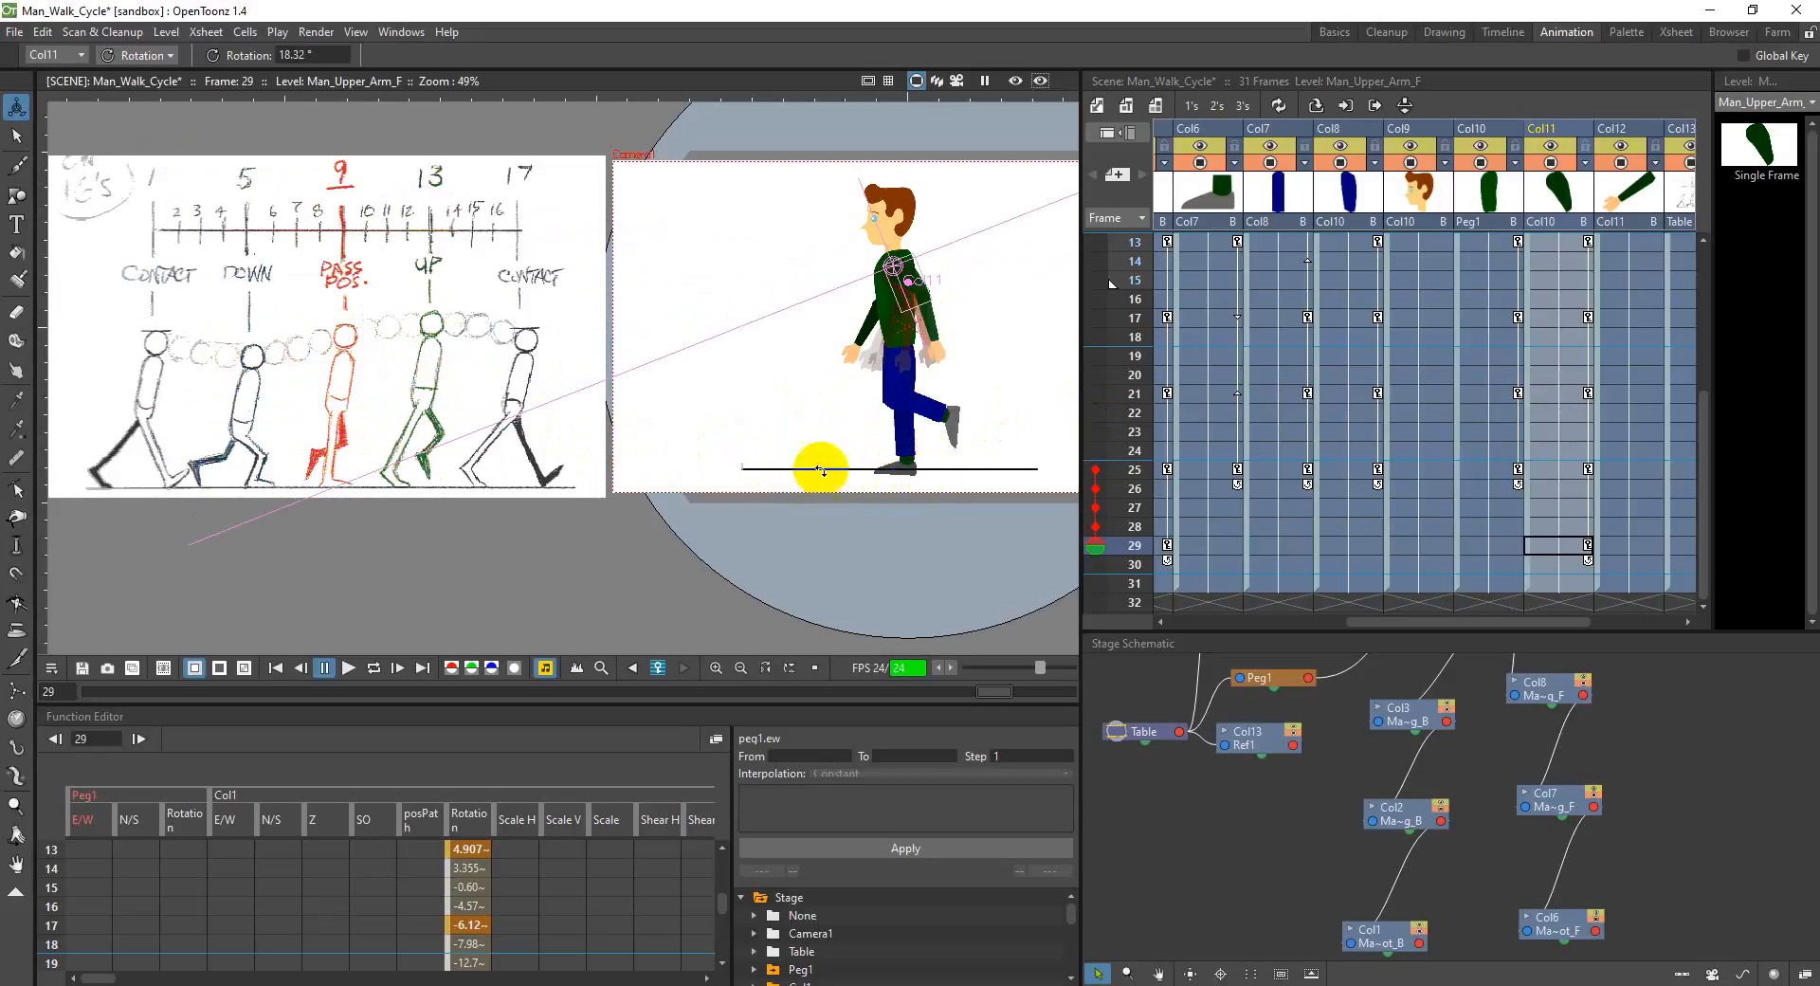
# Step: Rotate the back upper leg in Col3 to about 376.9° at frame 29 and its foot in Col1 to about 10.1°
pyautogui.moveTo(1486, 626); pyautogui.dragTo(1312, 621)
pyautogui.click(1300, 547)
pyautogui.moveTo(790, 358); pyautogui.dragTo(910, 382)
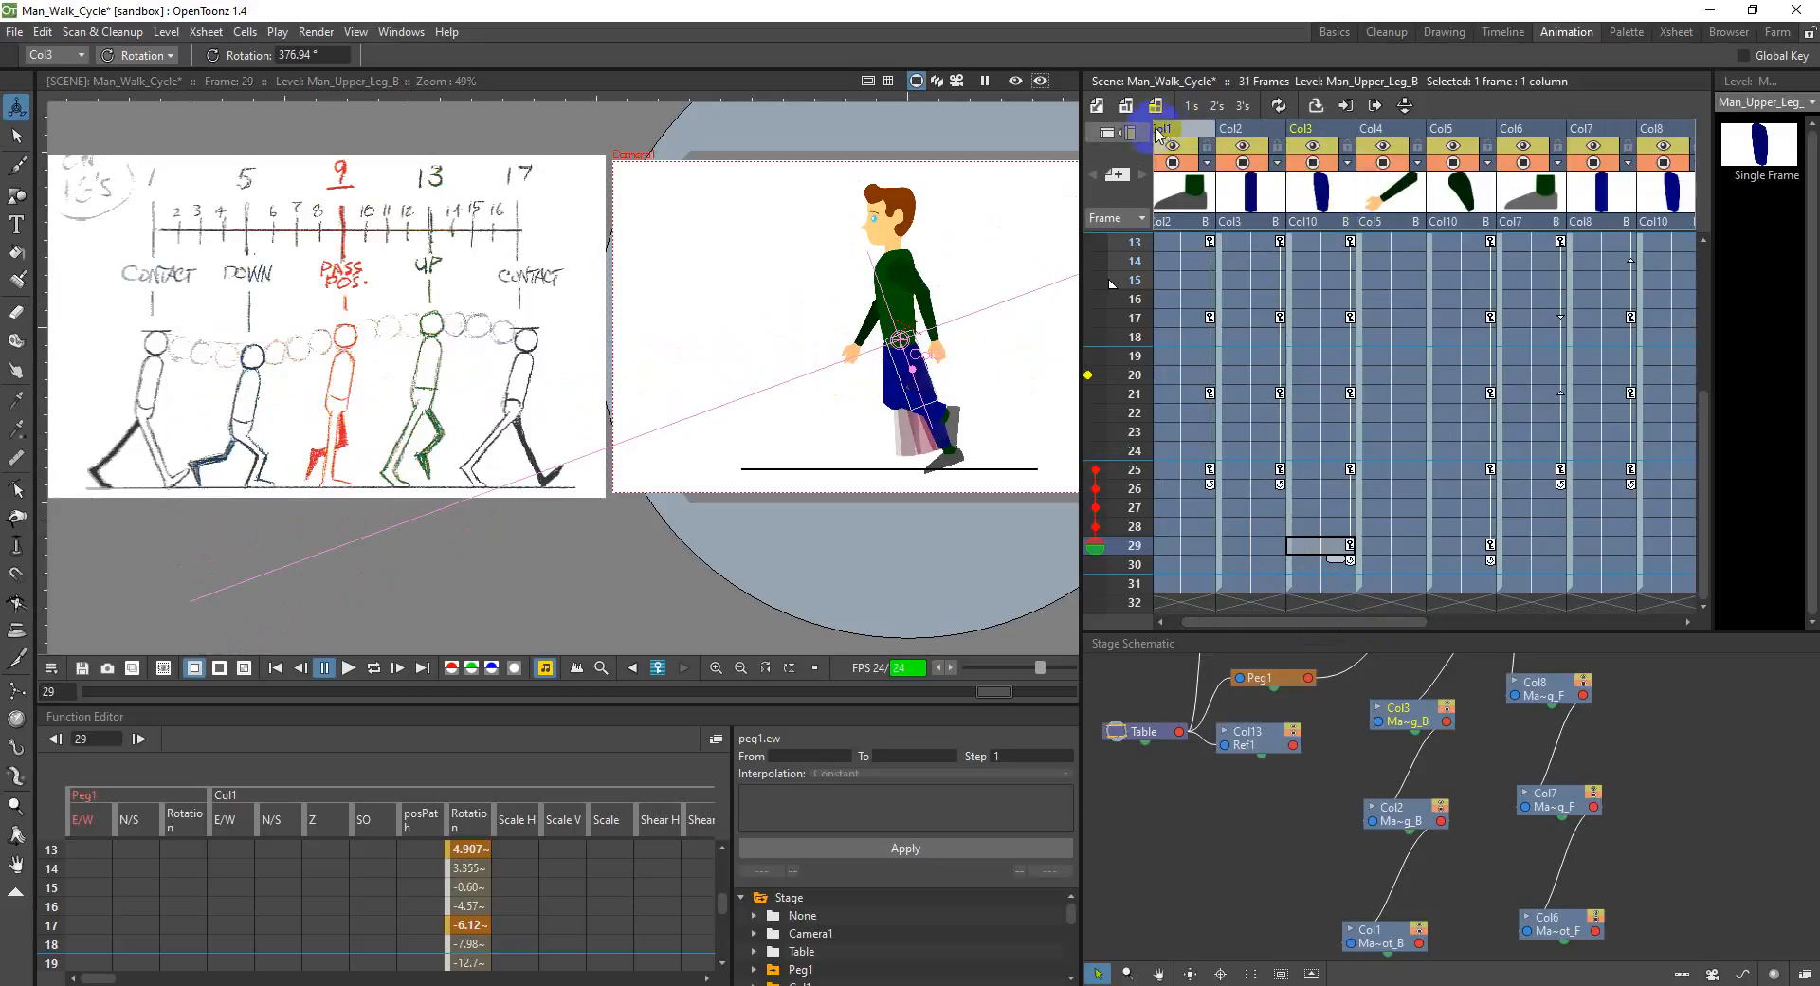
pyautogui.click(1158, 131)
pyautogui.moveTo(936, 464); pyautogui.dragTo(943, 466)
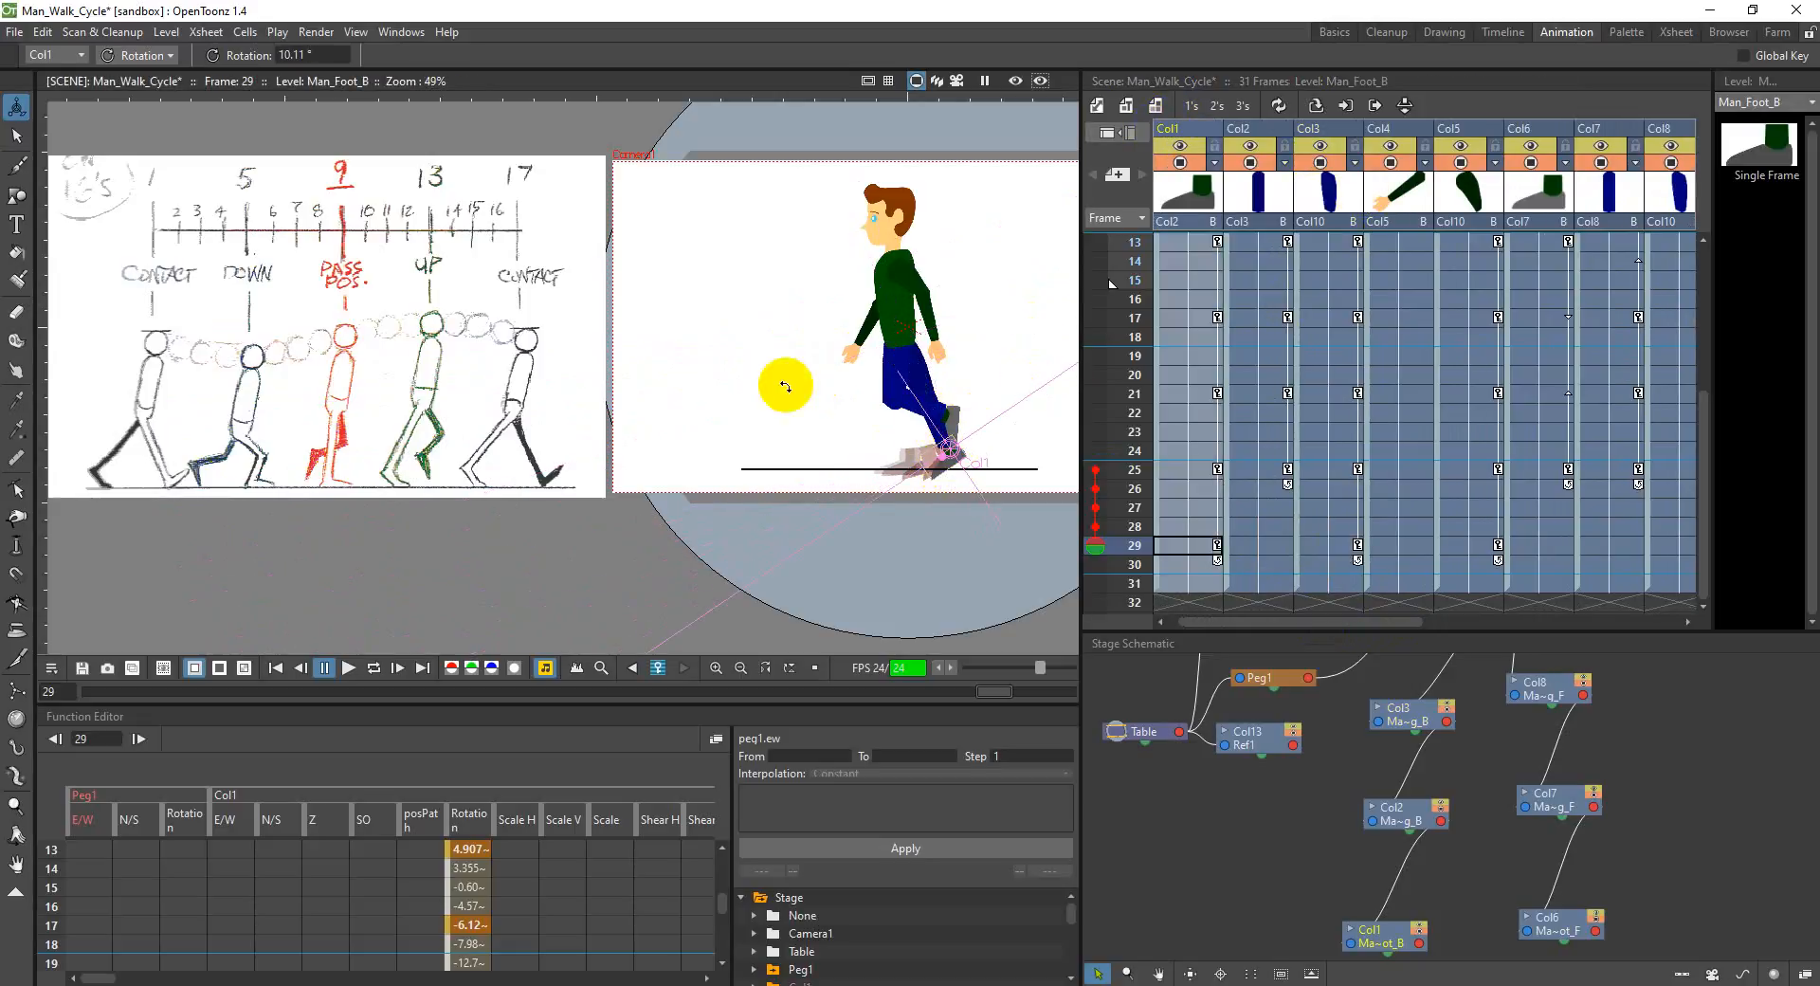
pyautogui.click(1088, 375)
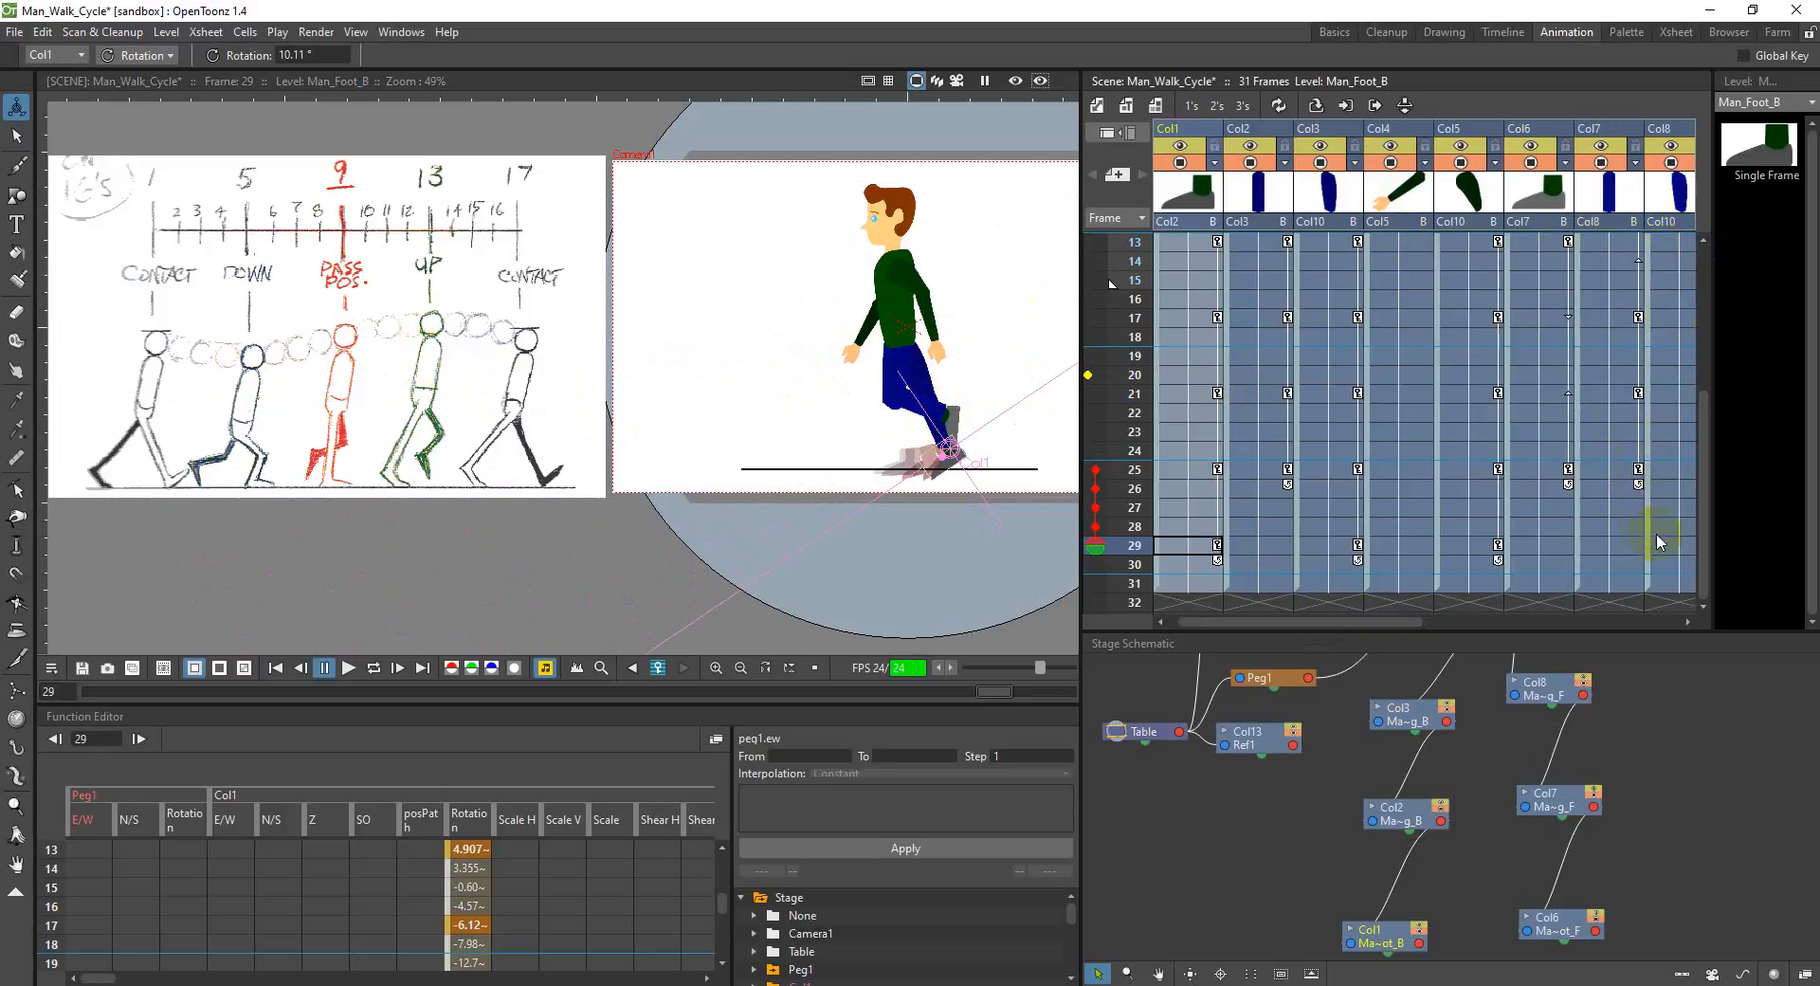
# Step: Swing the front leg forward at frame 29, with the lower leg in Col7 at about 71.4° and the foot in Col6 at about -4.2°
pyautogui.click(1680, 548)
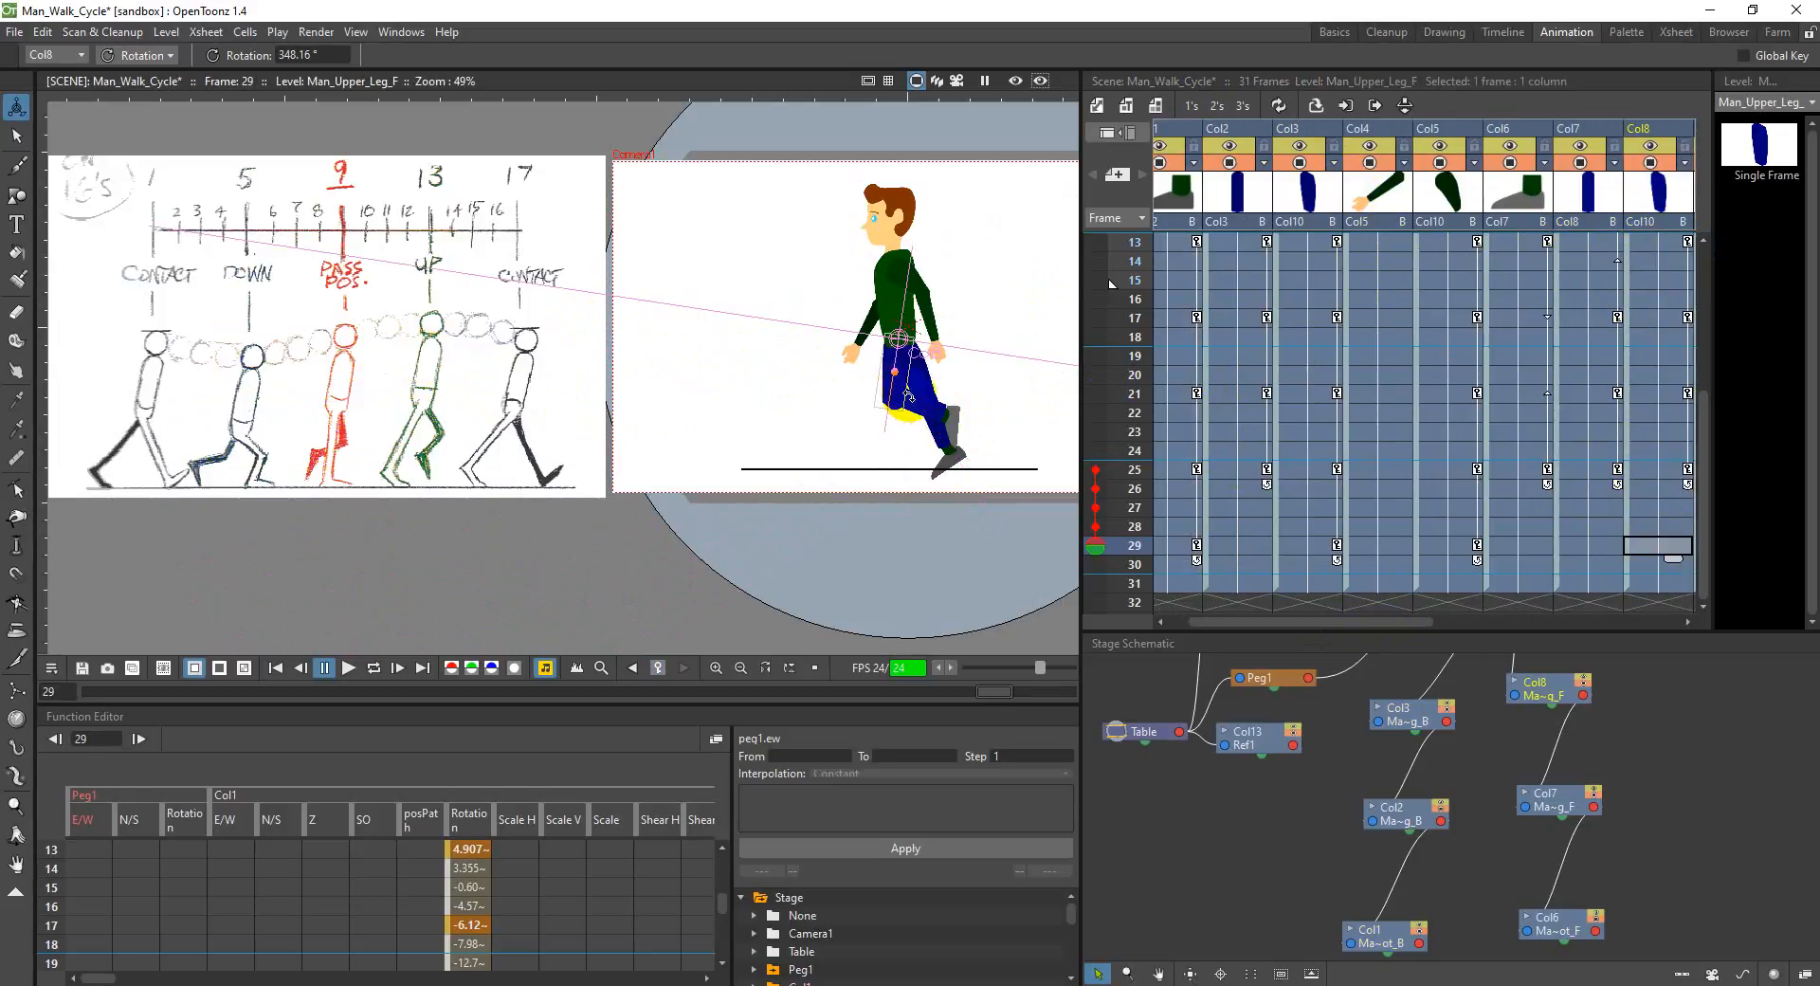
pyautogui.moveTo(890, 391); pyautogui.dragTo(904, 428)
pyautogui.click(1596, 546)
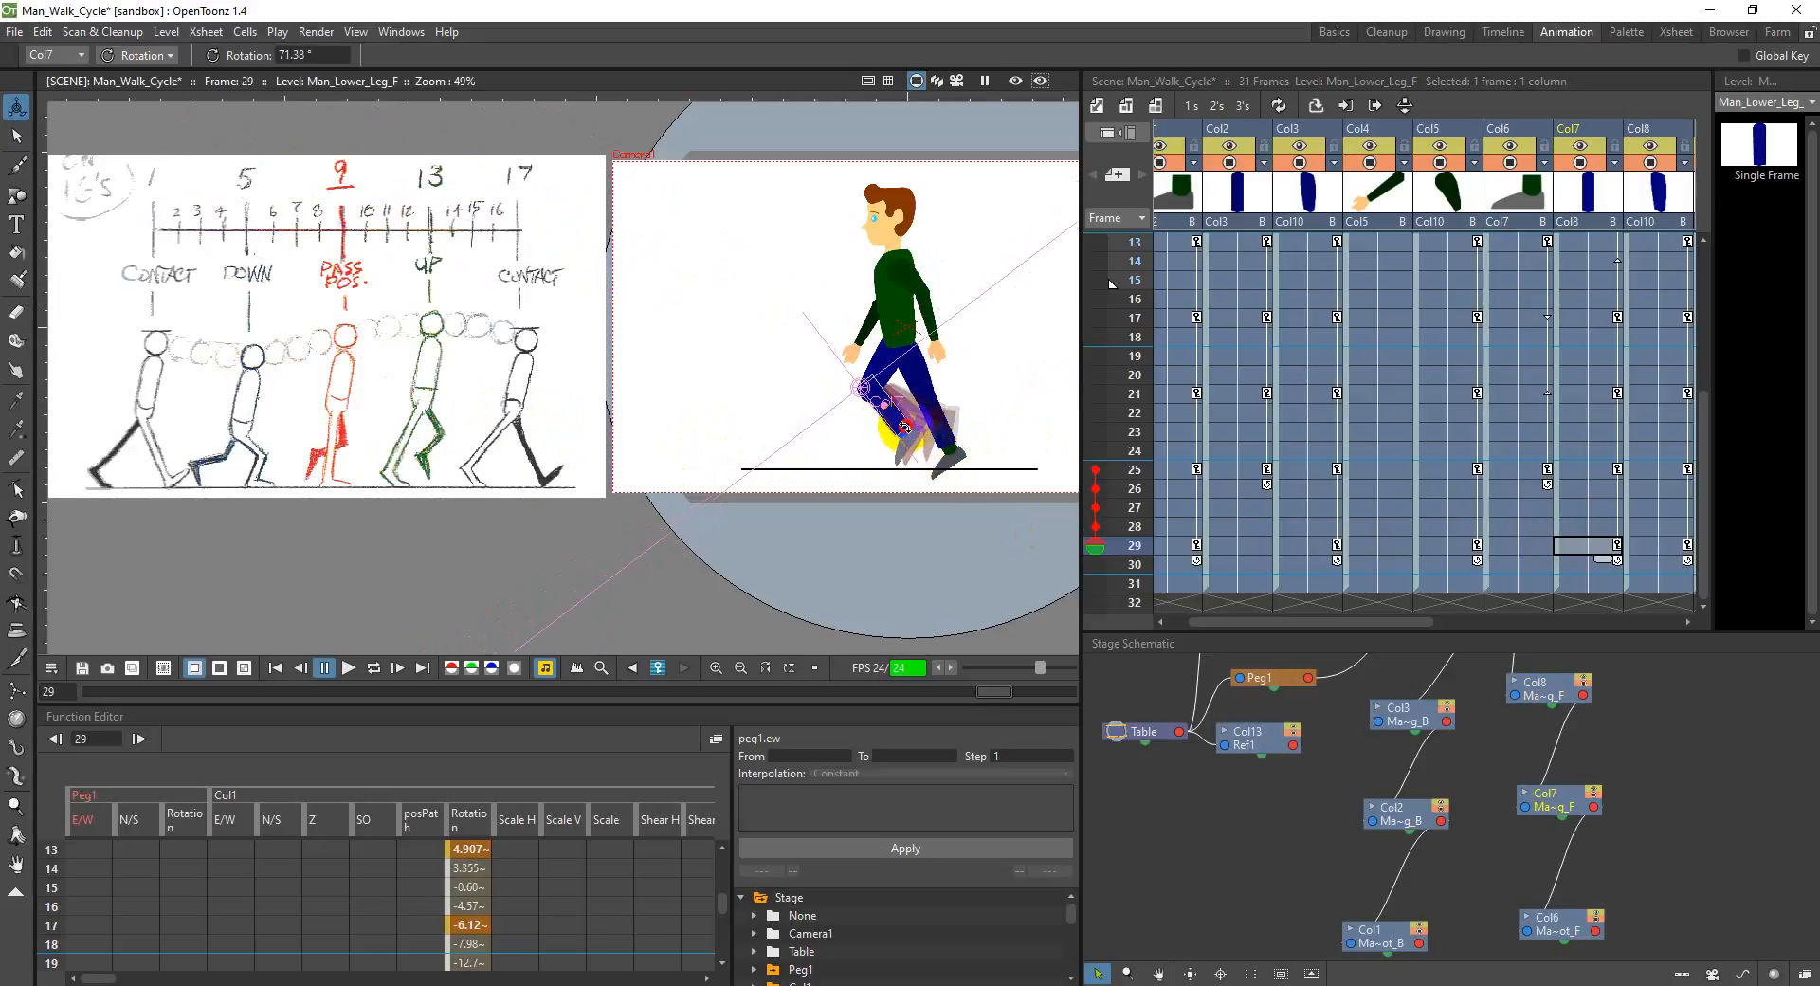
pyautogui.click(903, 432)
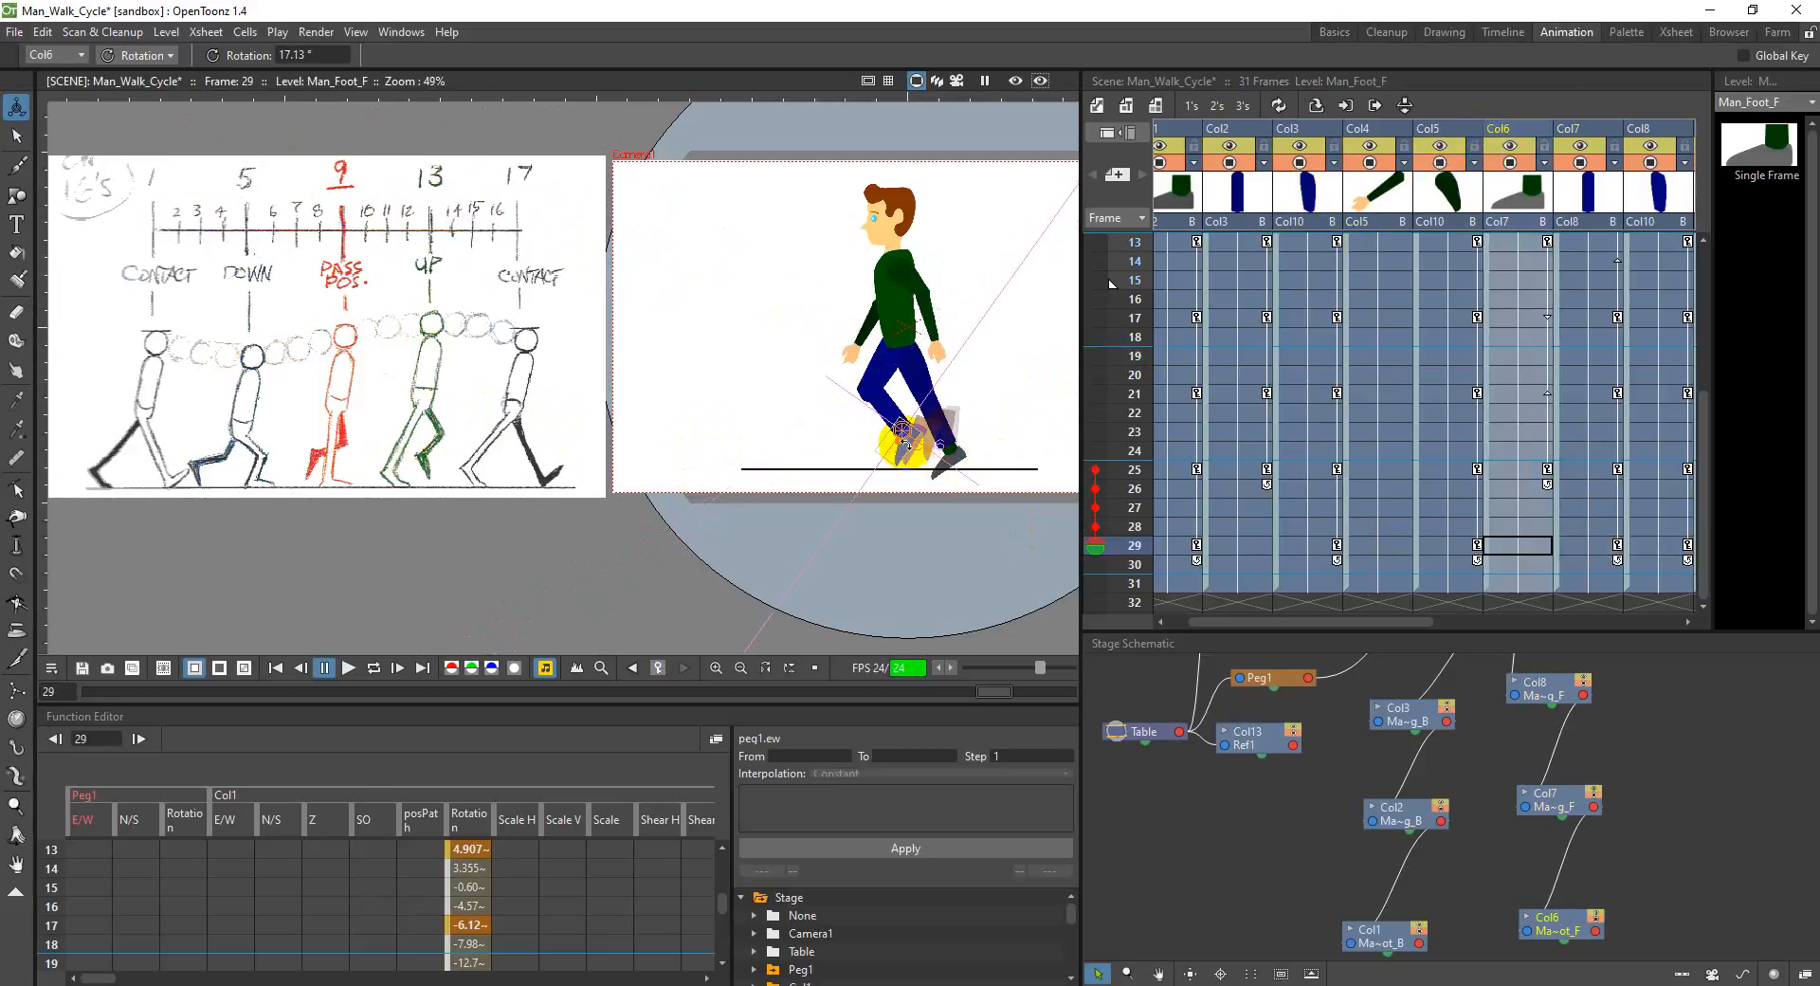
pyautogui.moveTo(904, 445); pyautogui.dragTo(900, 449)
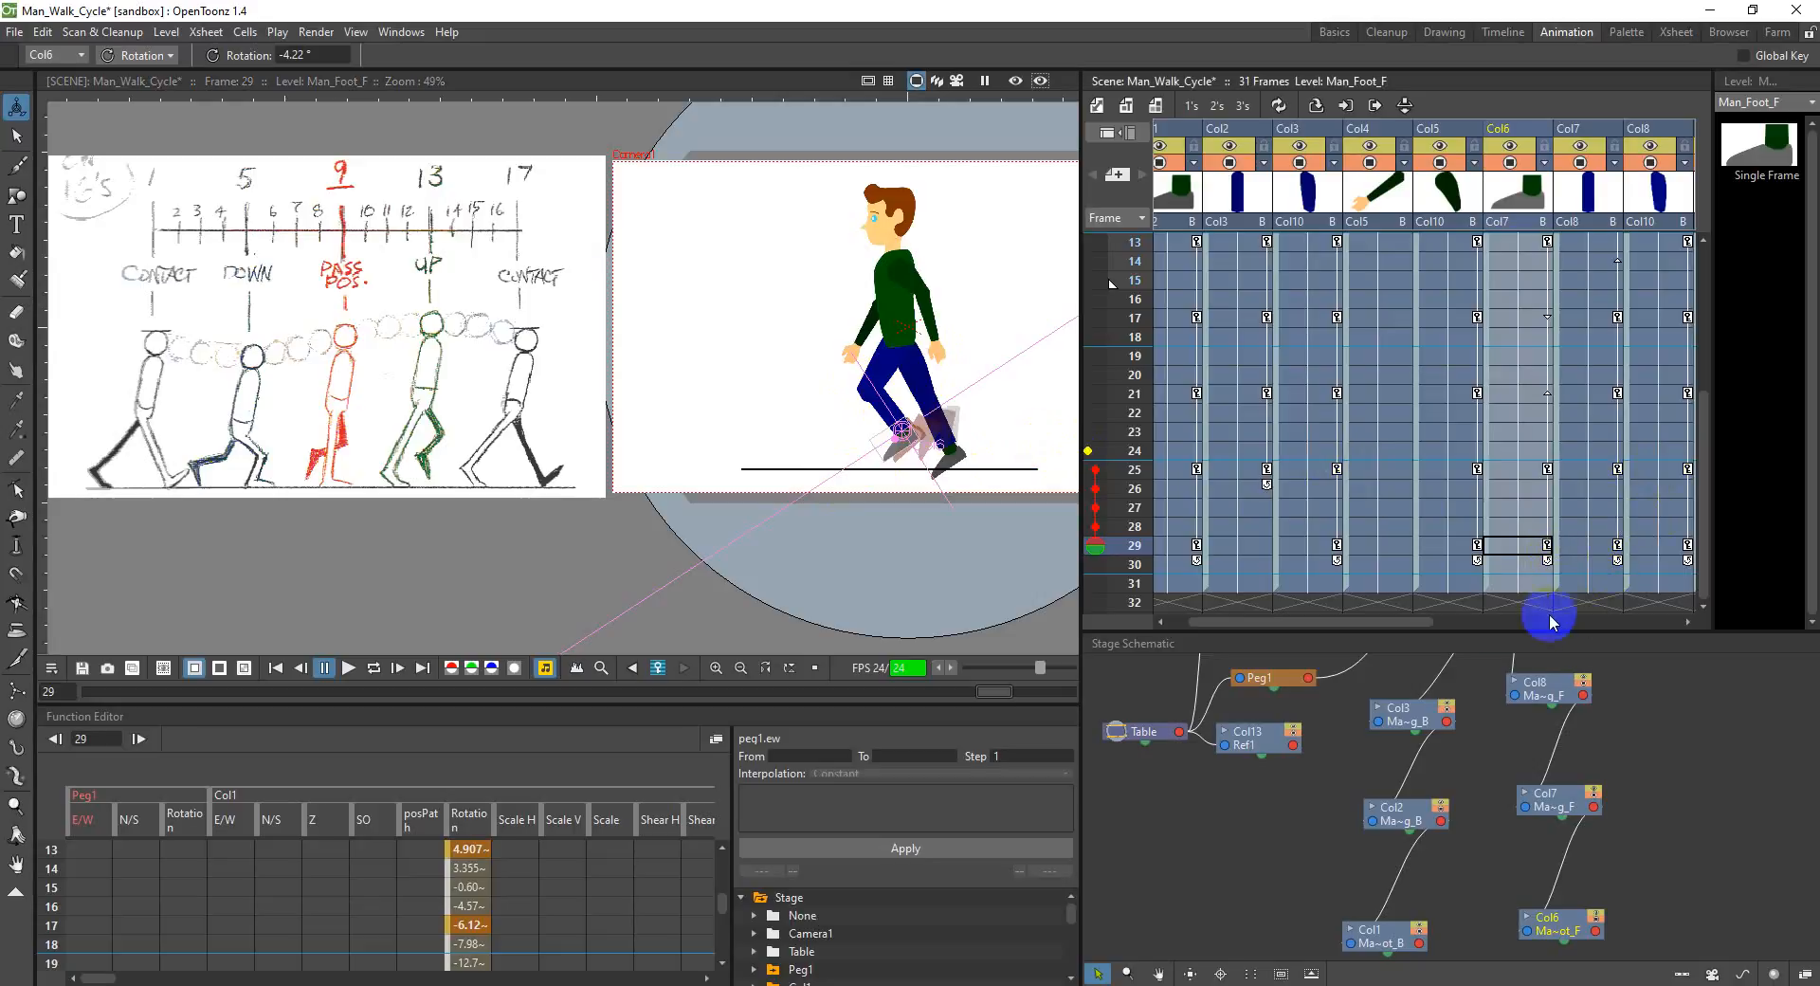
# Step: Check the N/S position of the torso in Col10 at frame 13, the first up pose
pyautogui.moveTo(1418, 619); pyautogui.dragTo(1540, 621)
pyautogui.click(1567, 548)
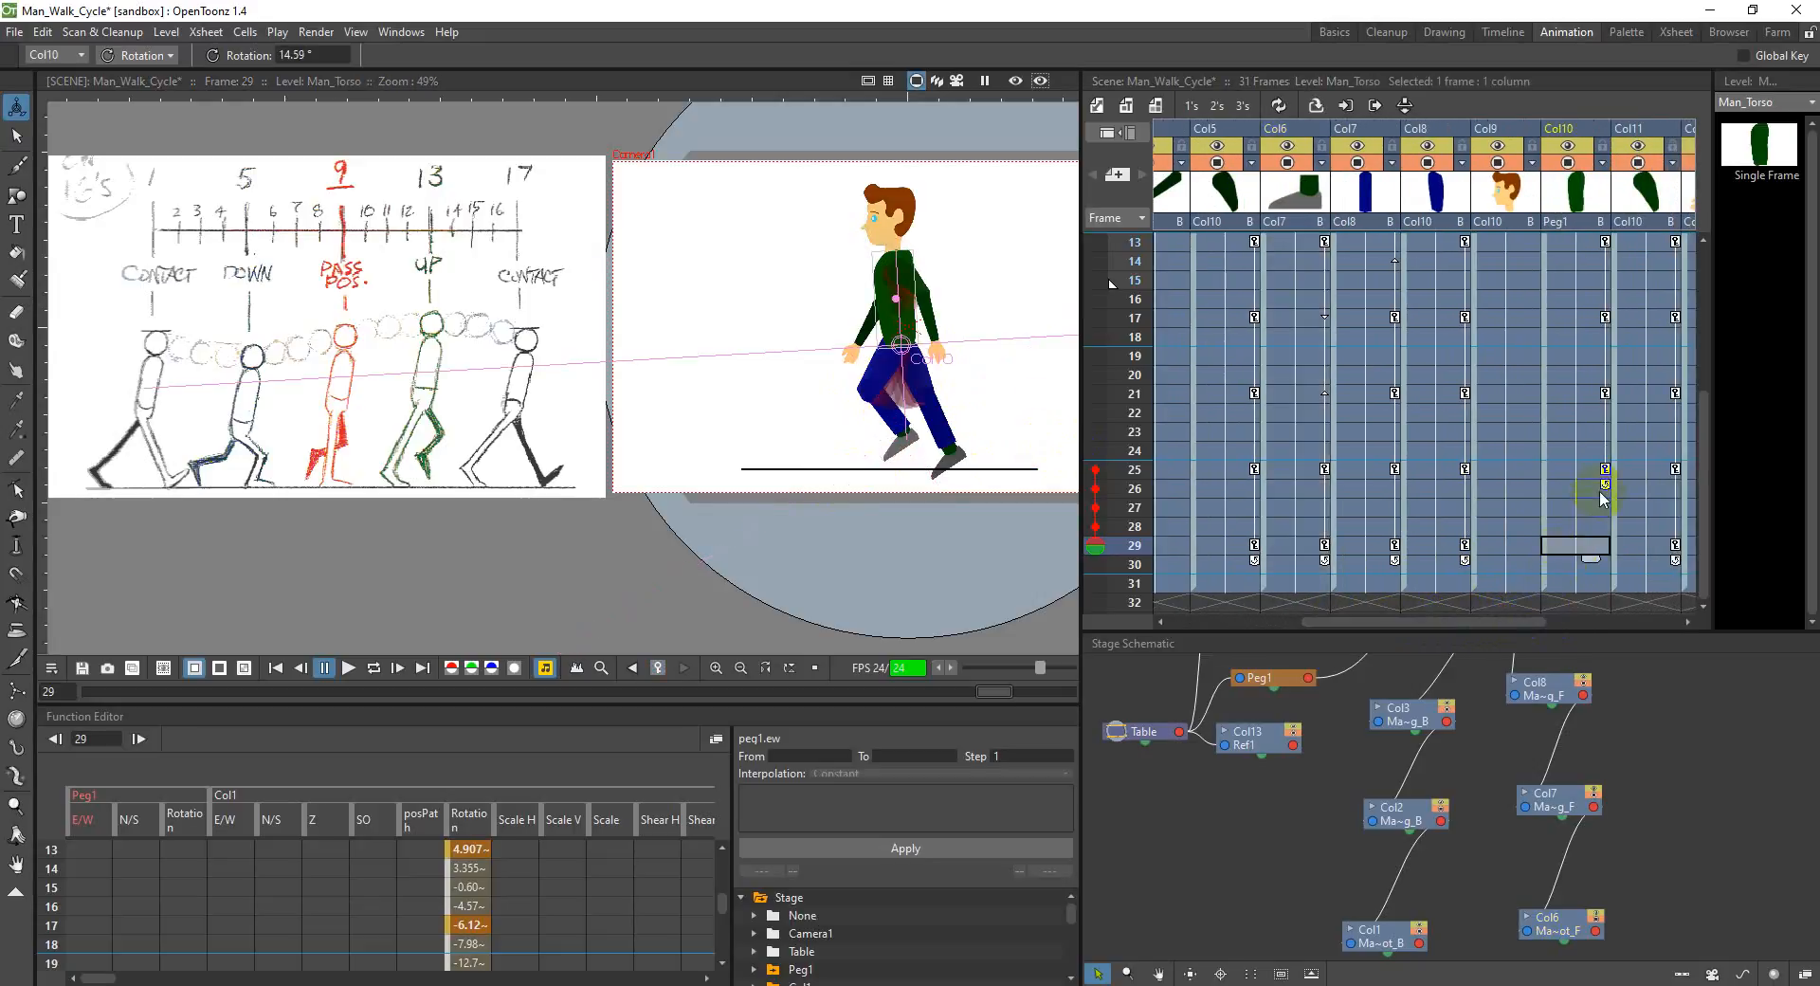
pyautogui.scroll(3, 1601, 499)
pyautogui.scroll(3, 1573, 499)
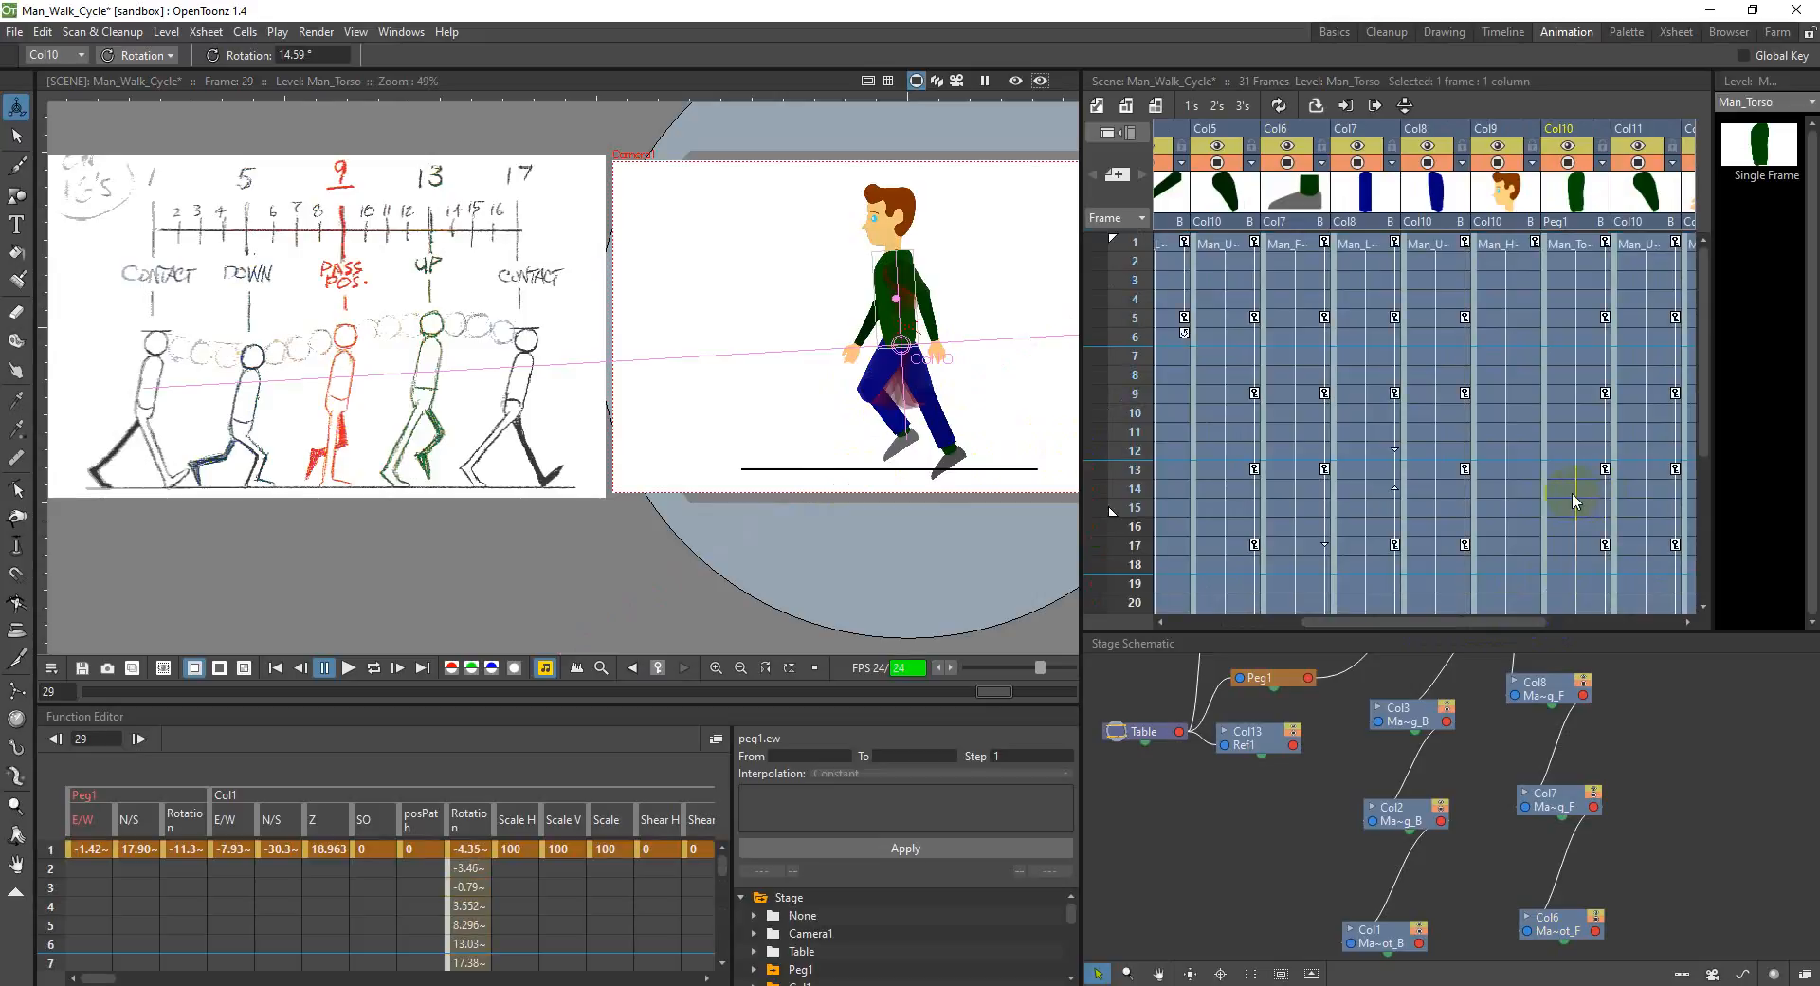
pyautogui.click(1589, 474)
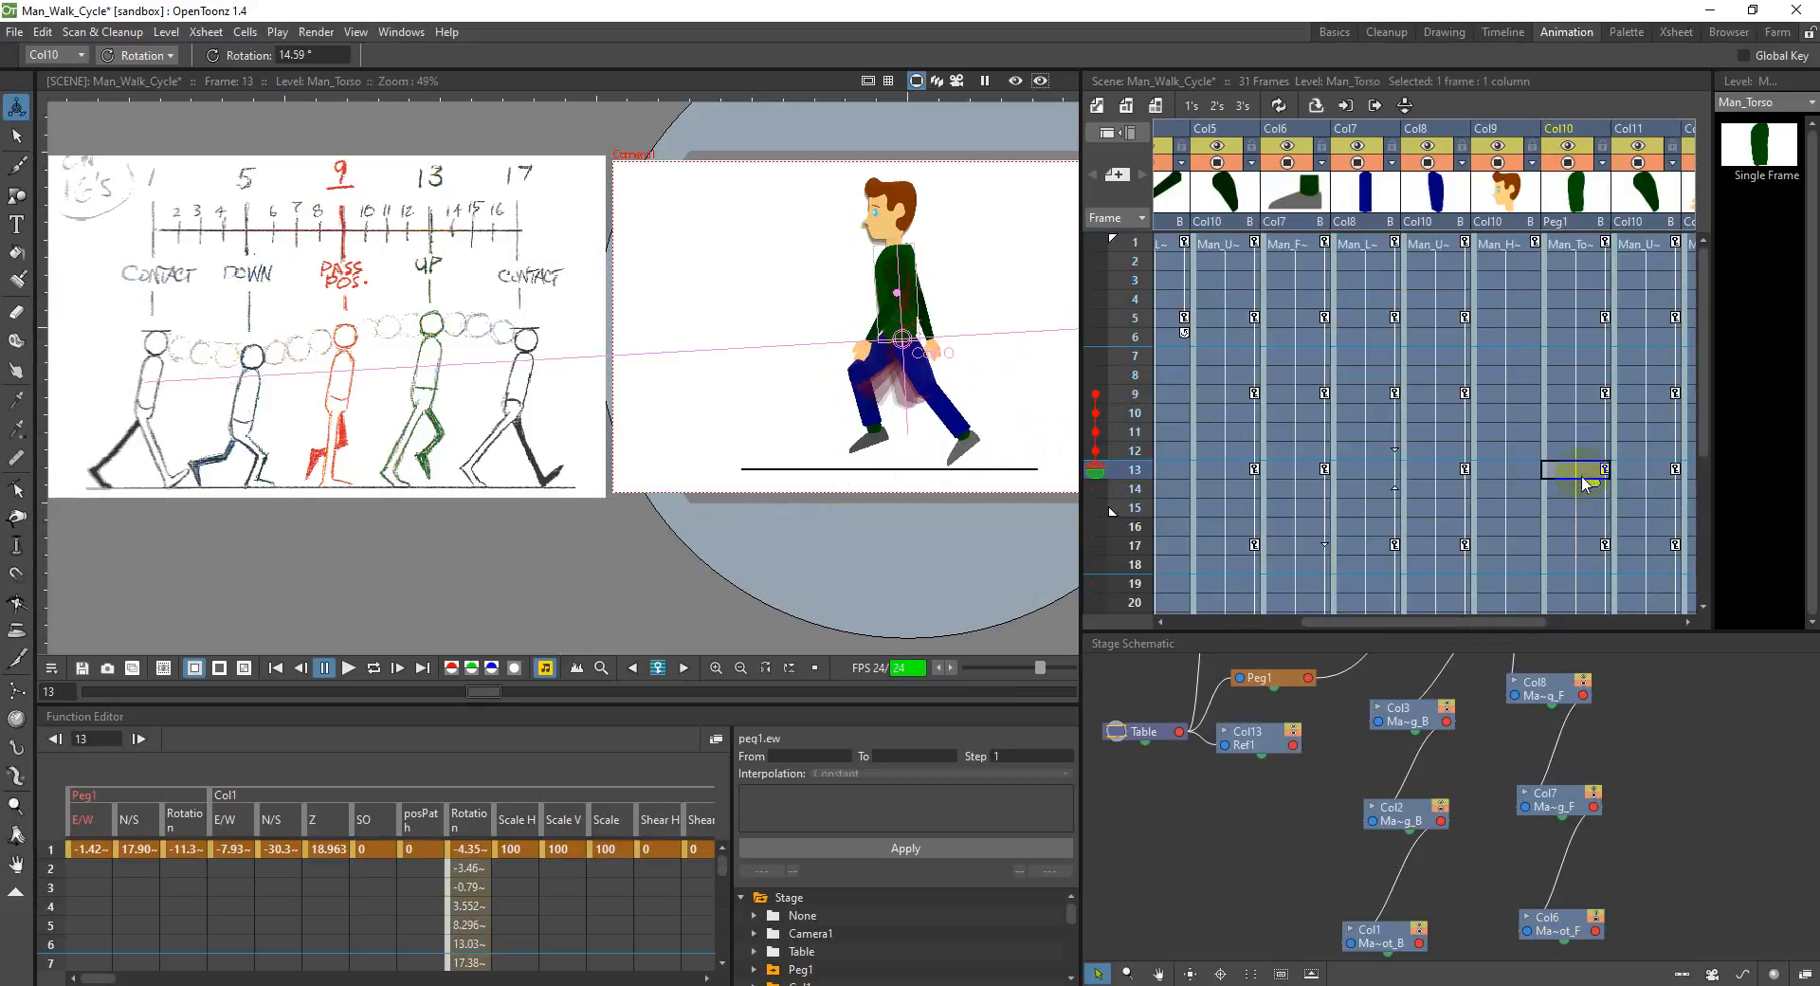
pyautogui.click(299, 57)
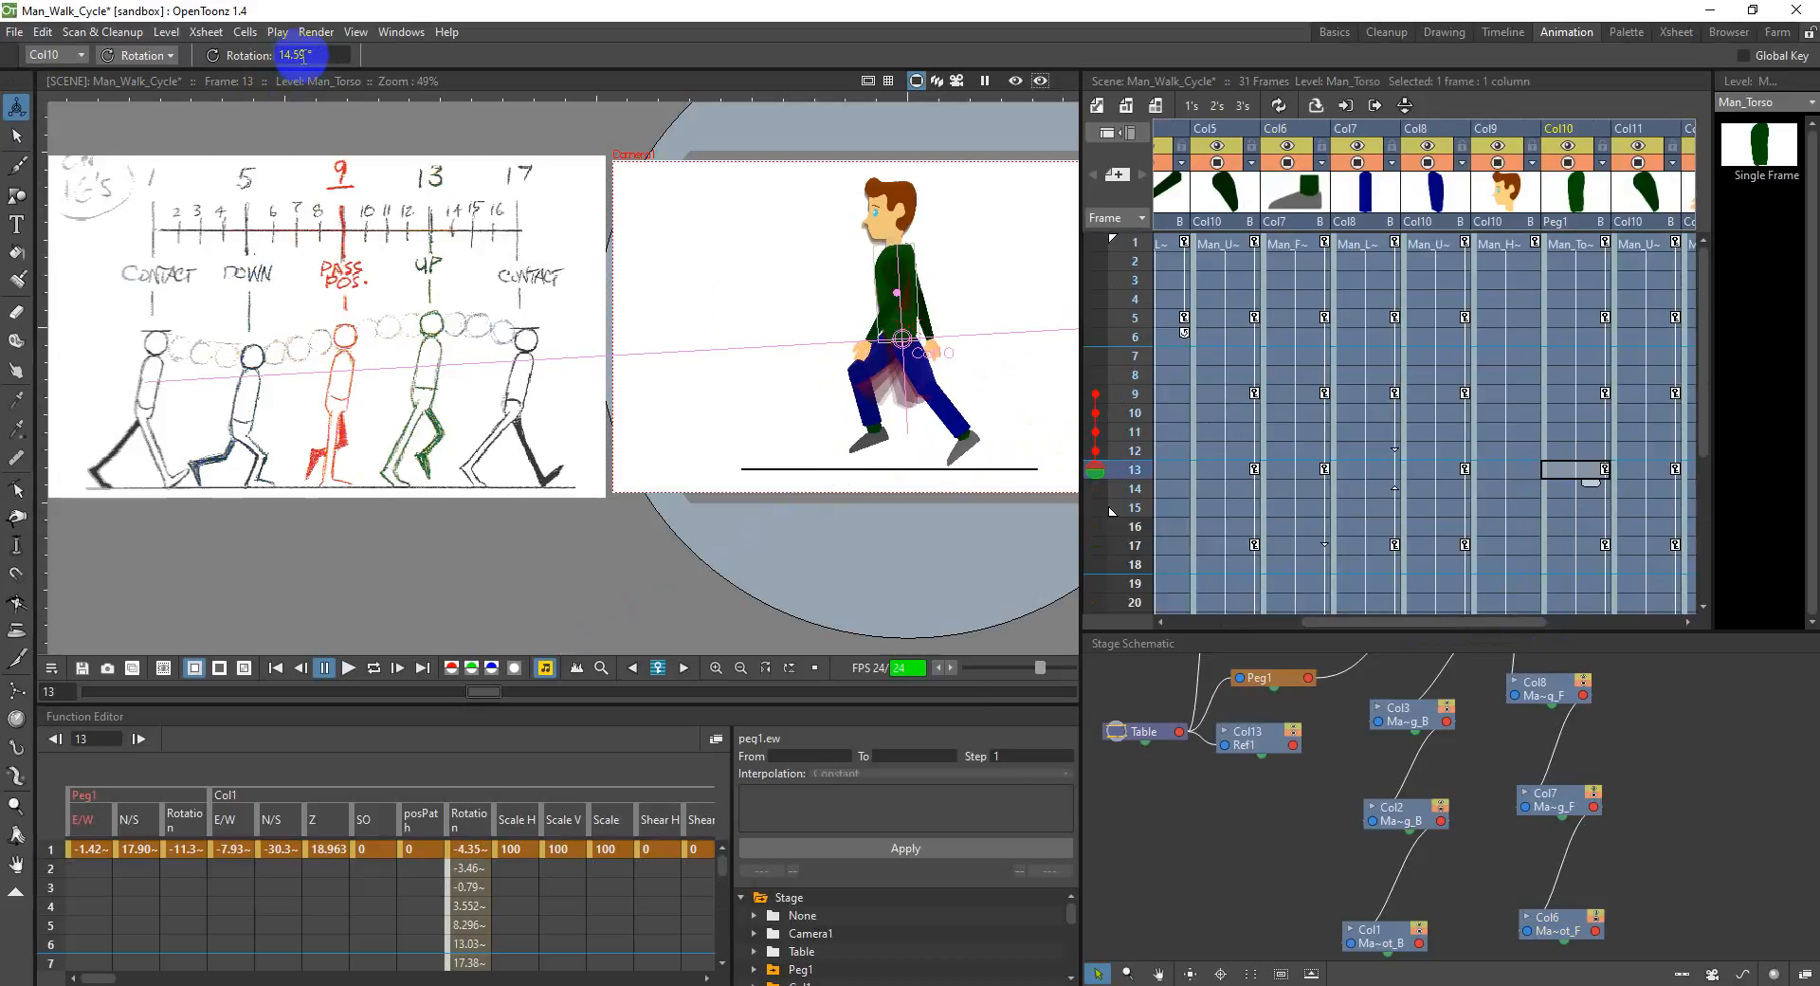
pyautogui.click(137, 54)
pyautogui.click(133, 80)
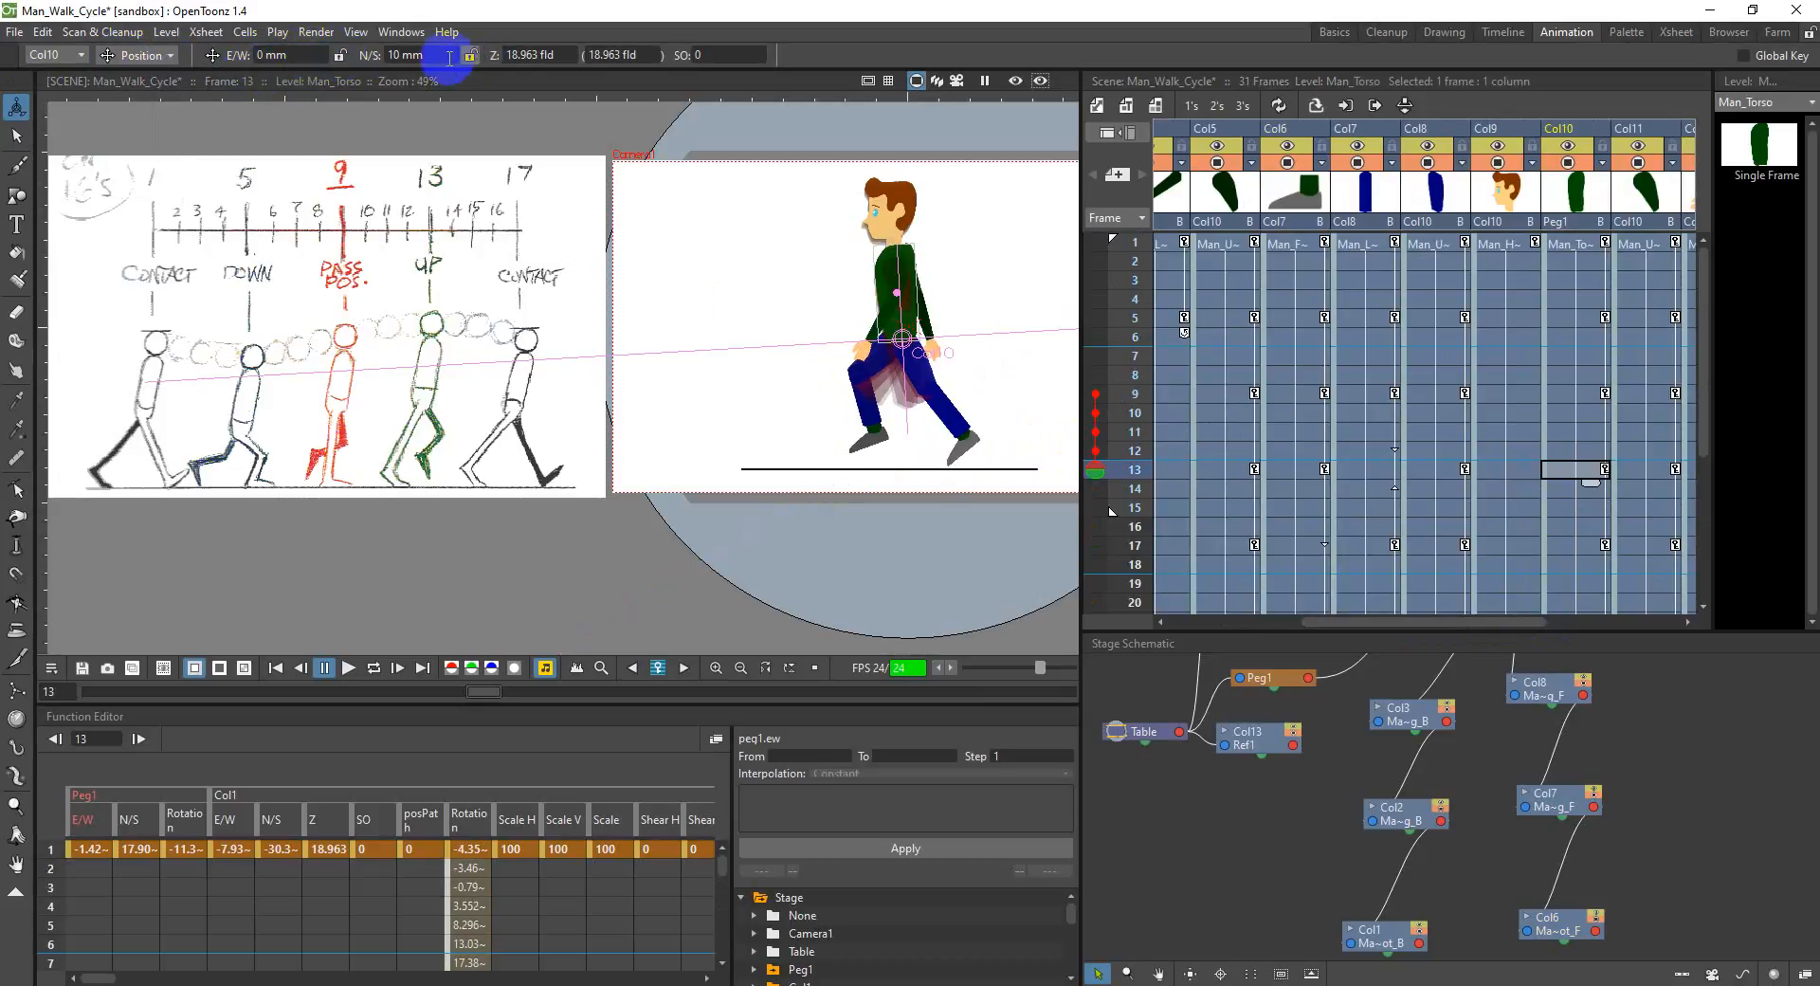
# Step: Set the N/S position of the torso in Col10 to 10 mm at frame 29
pyautogui.scroll(-4, 1554, 474)
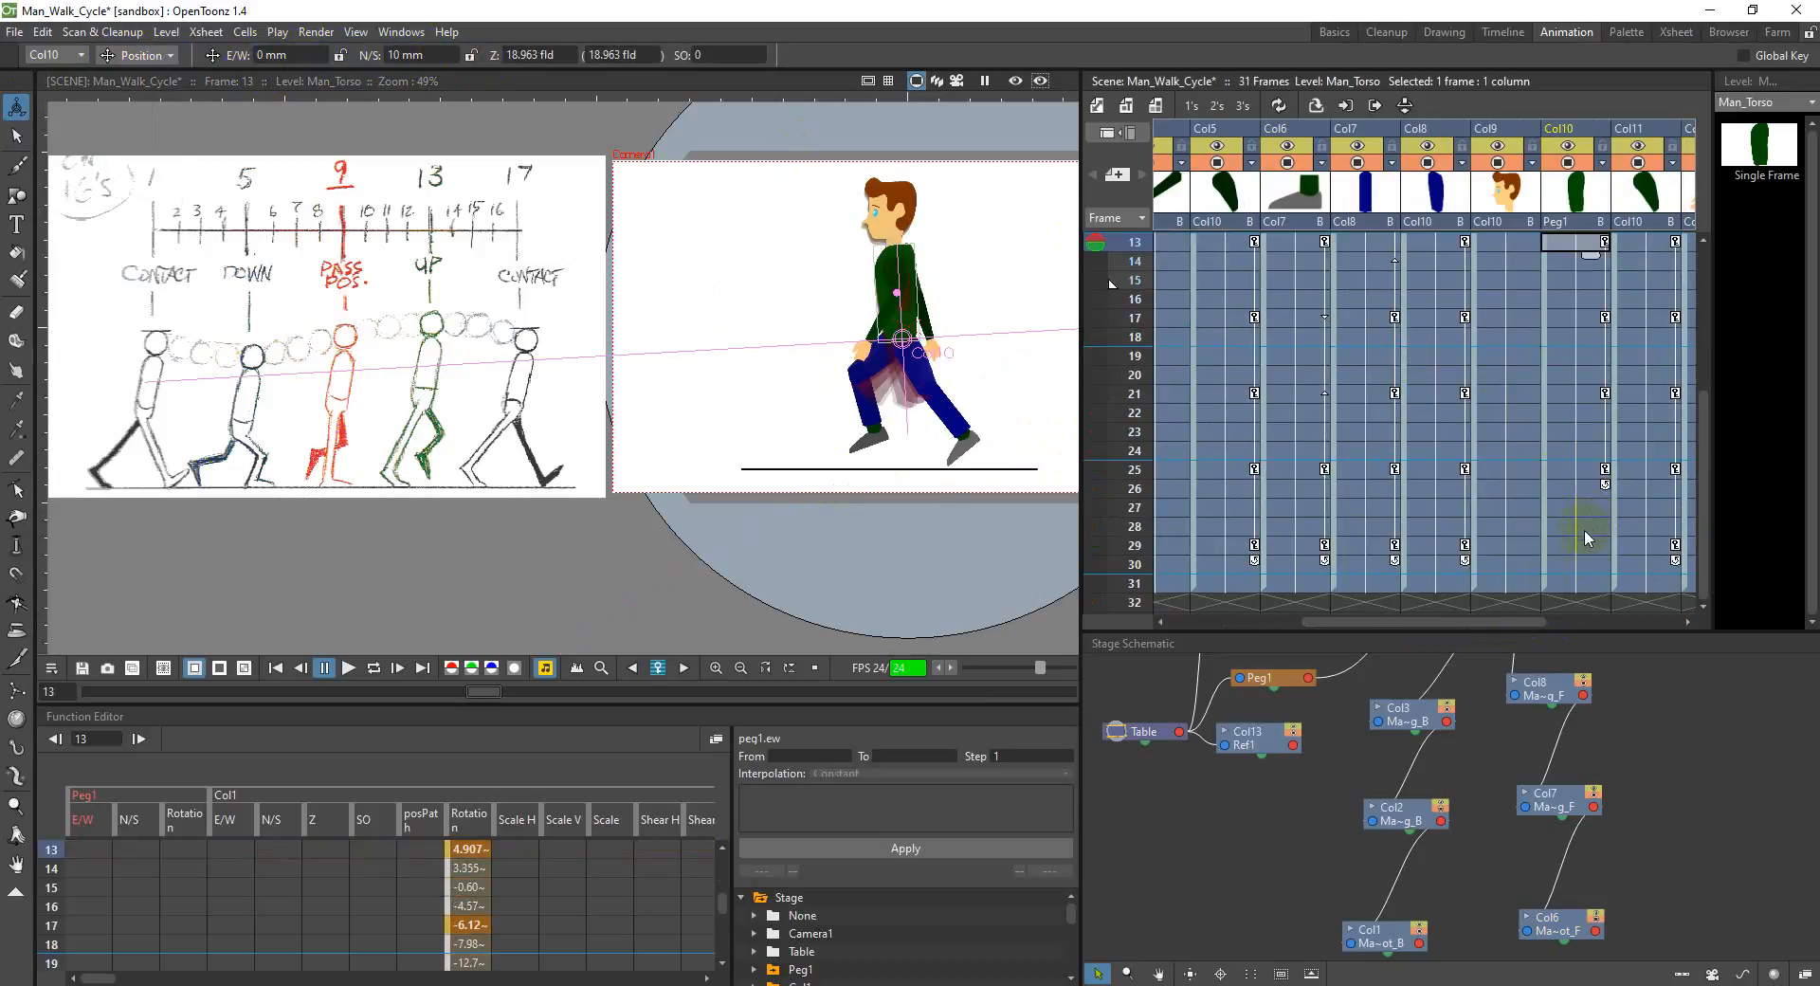
pyautogui.click(1590, 546)
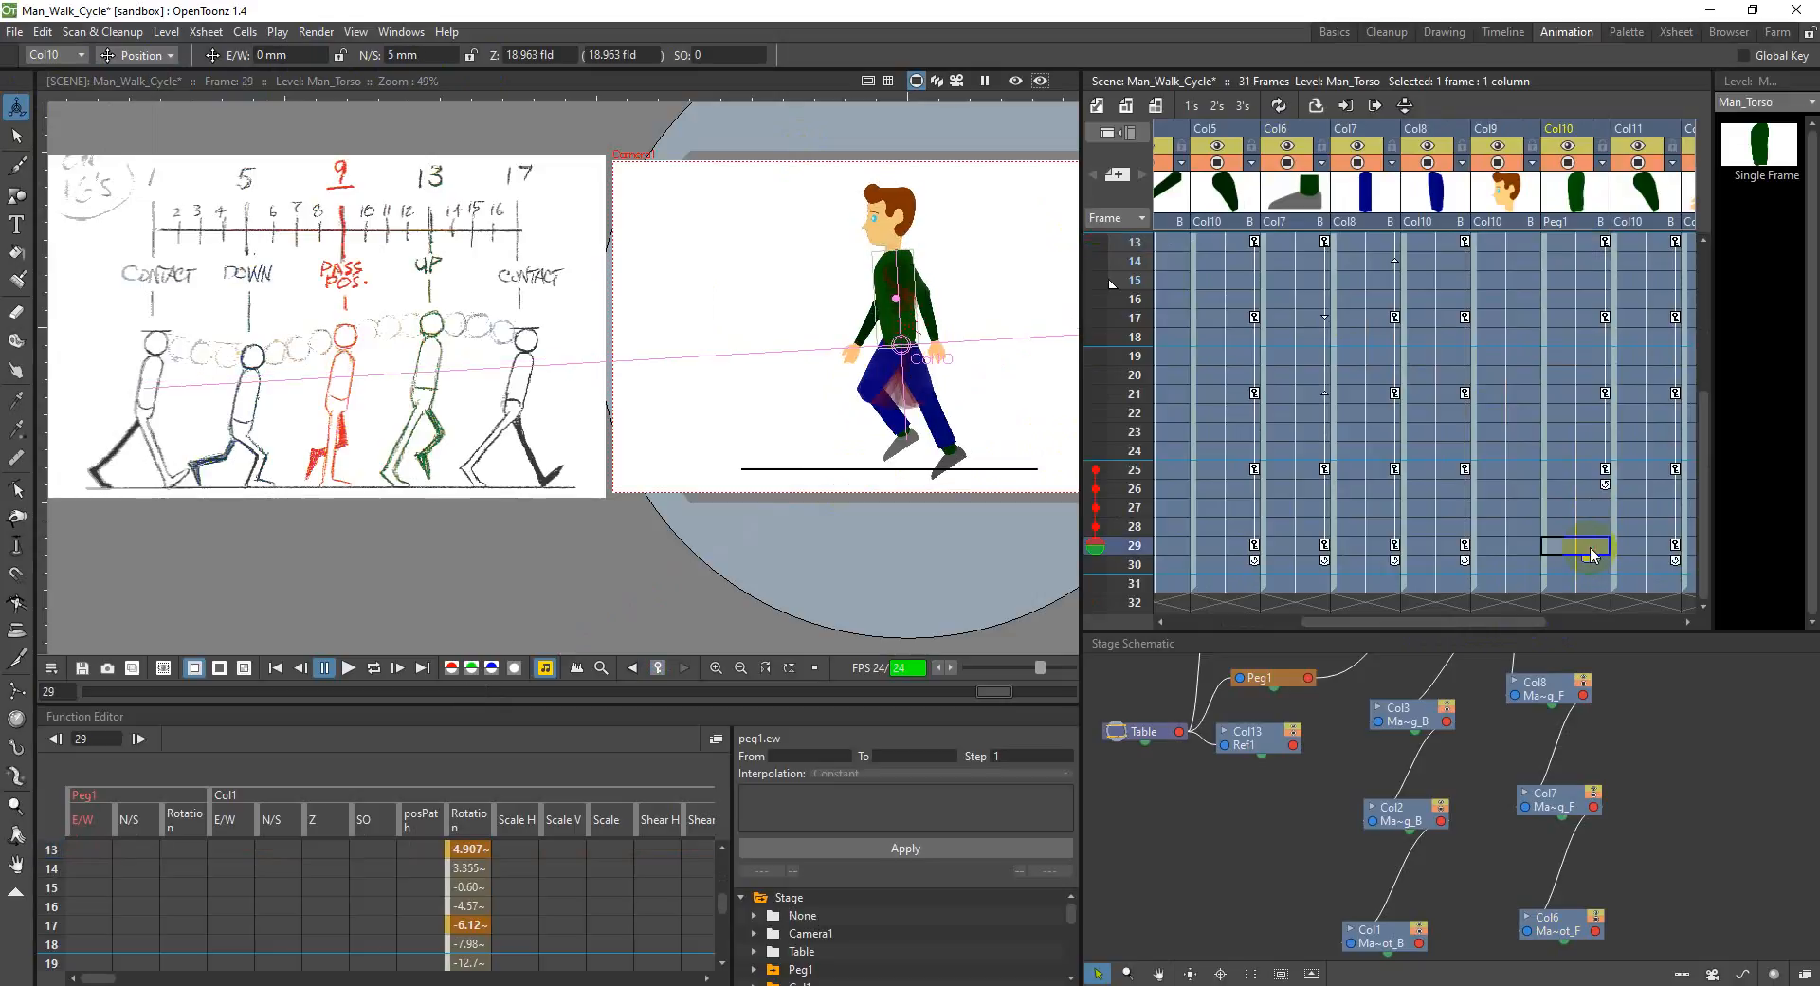
pyautogui.click(407, 53)
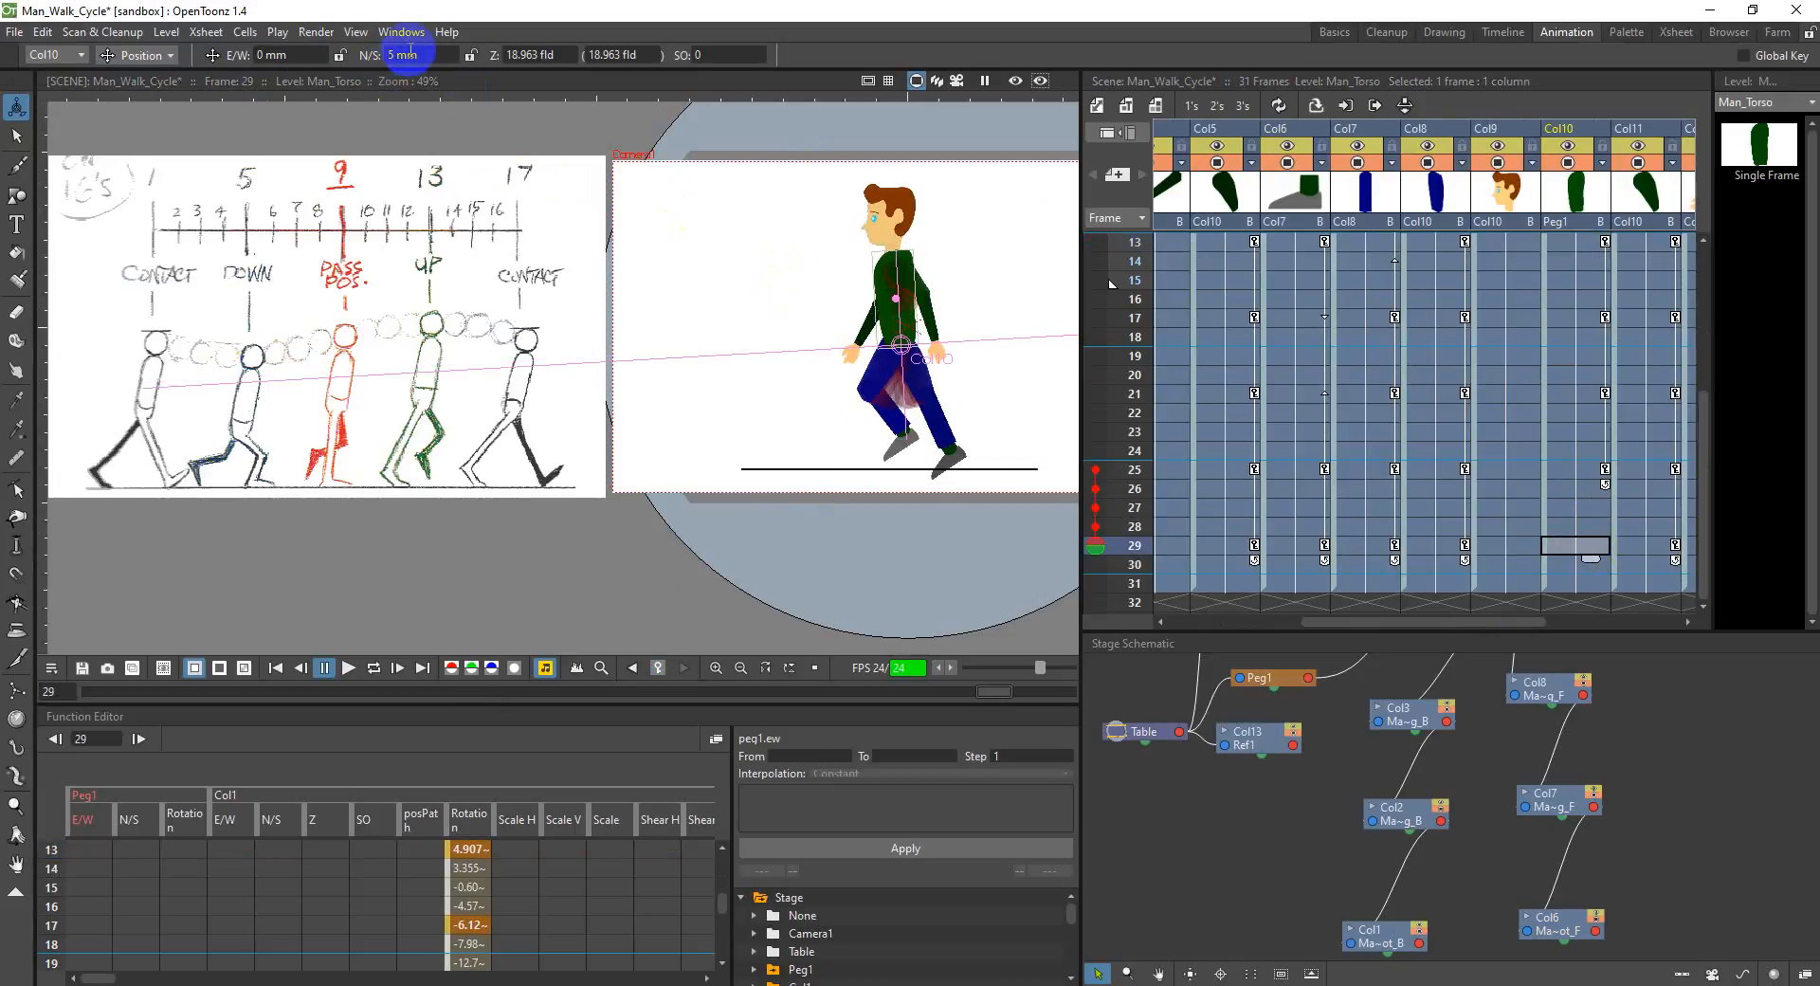
pyautogui.moveTo(396, 56); pyautogui.dragTo(375, 59)
pyautogui.click(392, 56)
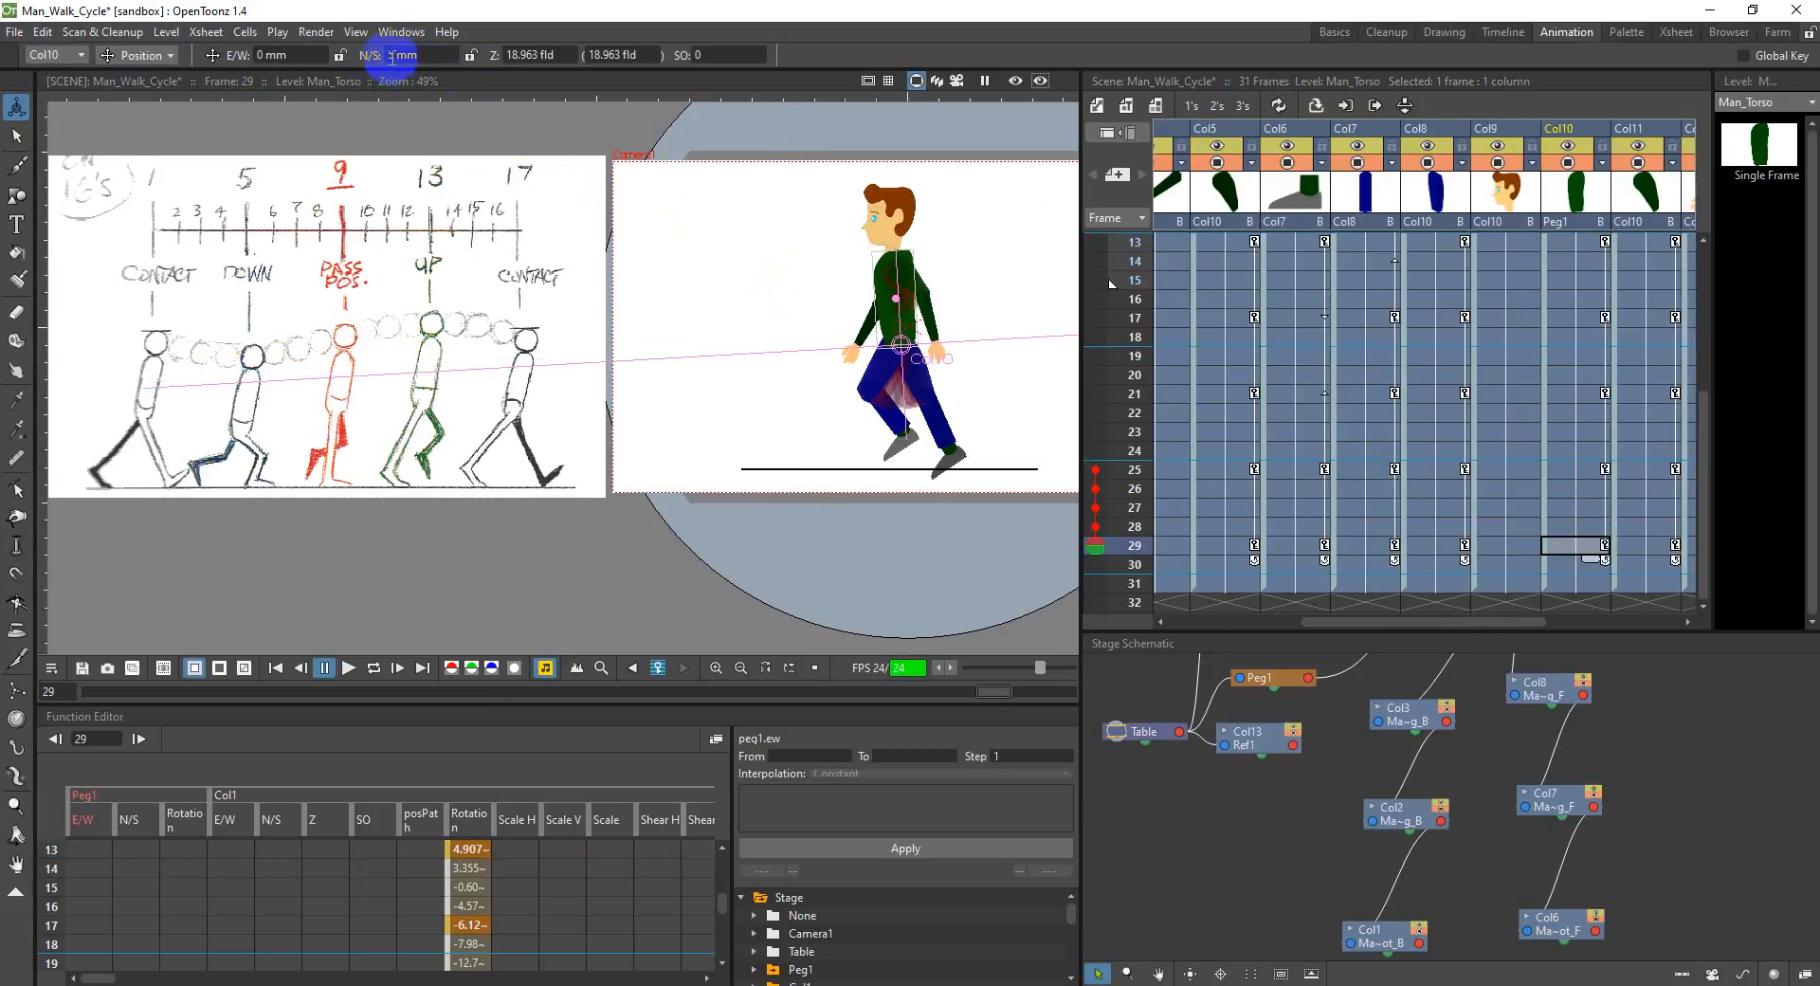
pyautogui.moveTo(394, 57); pyautogui.dragTo(365, 50)
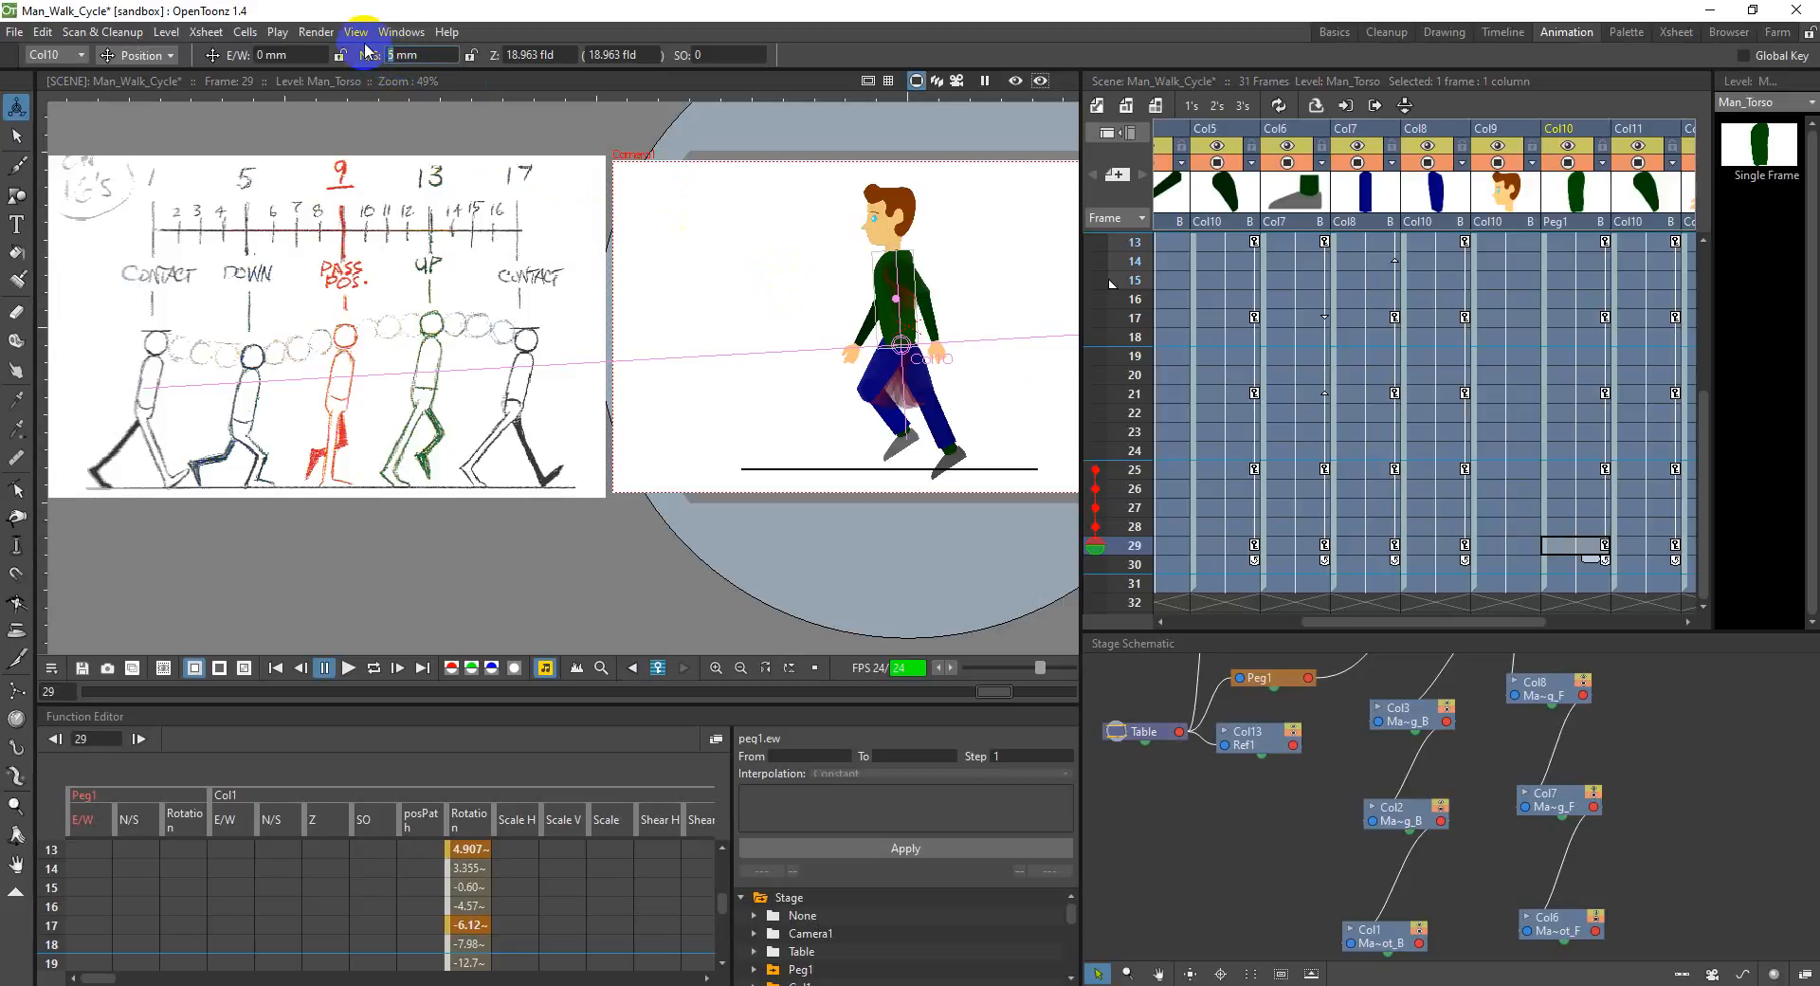
pyautogui.write('10')
pyautogui.press('Return')
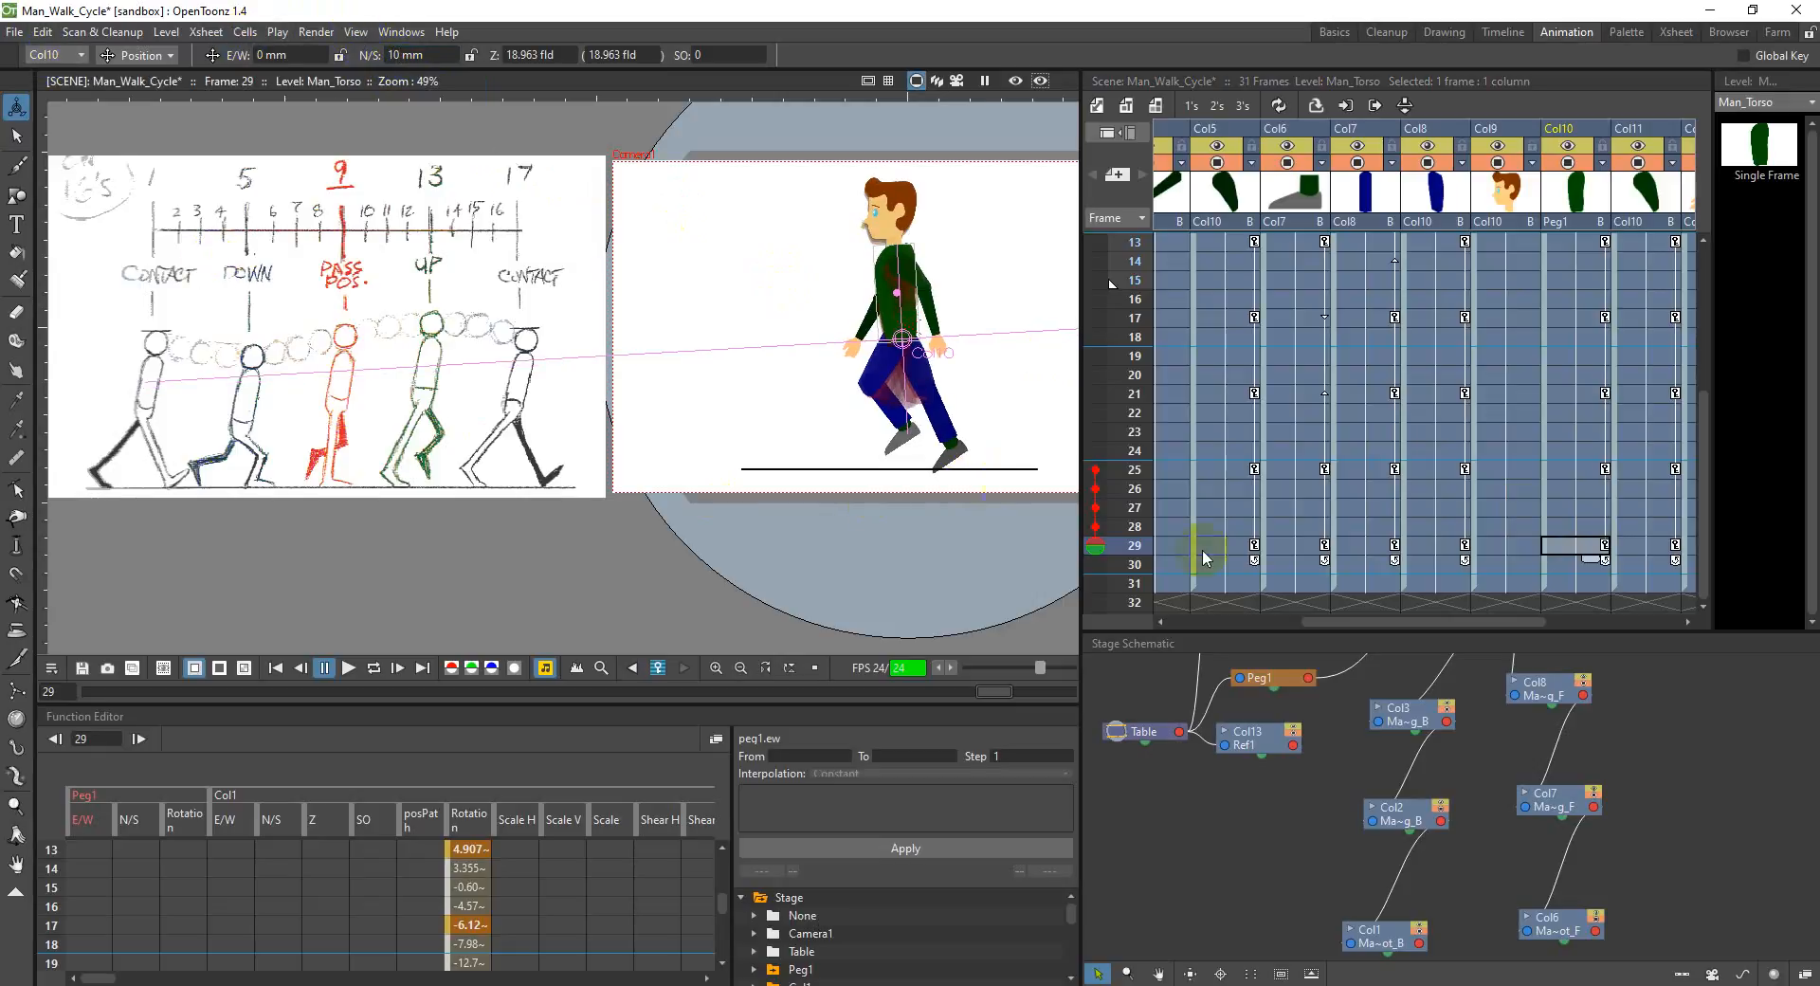
# Step: Examine the last frame, 31, against the keyframes at the start of the walk cycle
pyautogui.click(1586, 584)
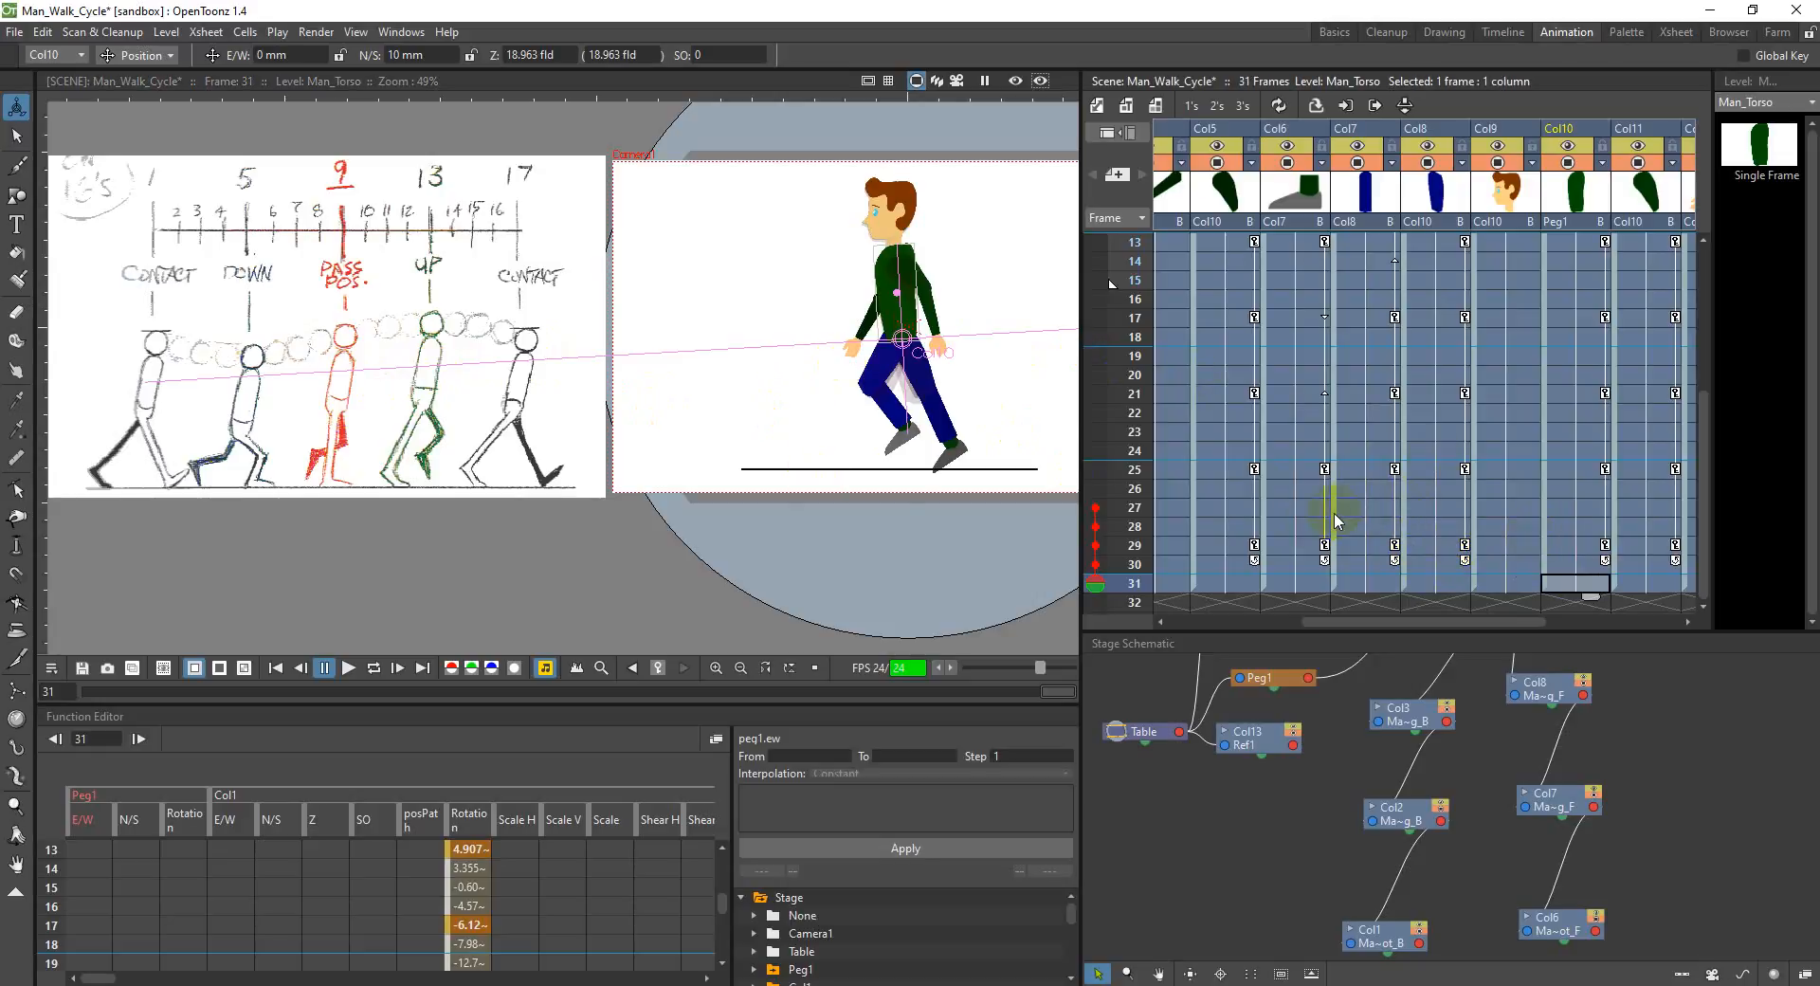
pyautogui.scroll(4, 1308, 493)
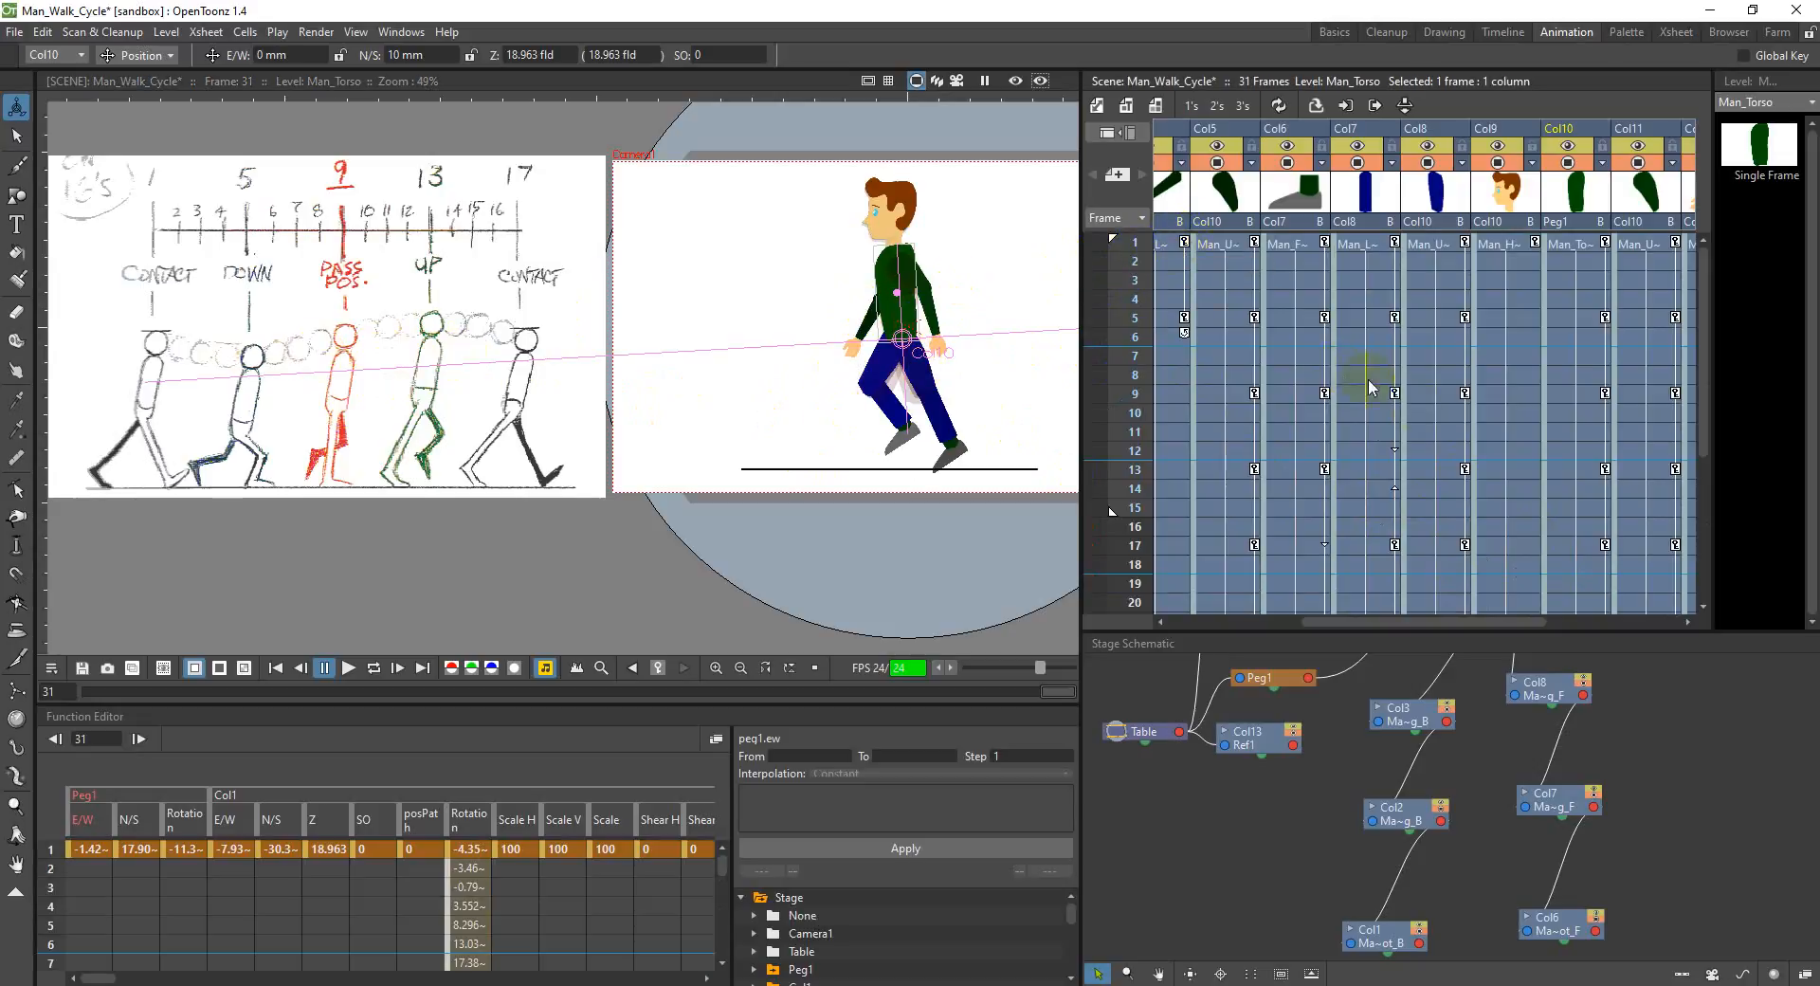
pyautogui.scroll(-6, 1281, 529)
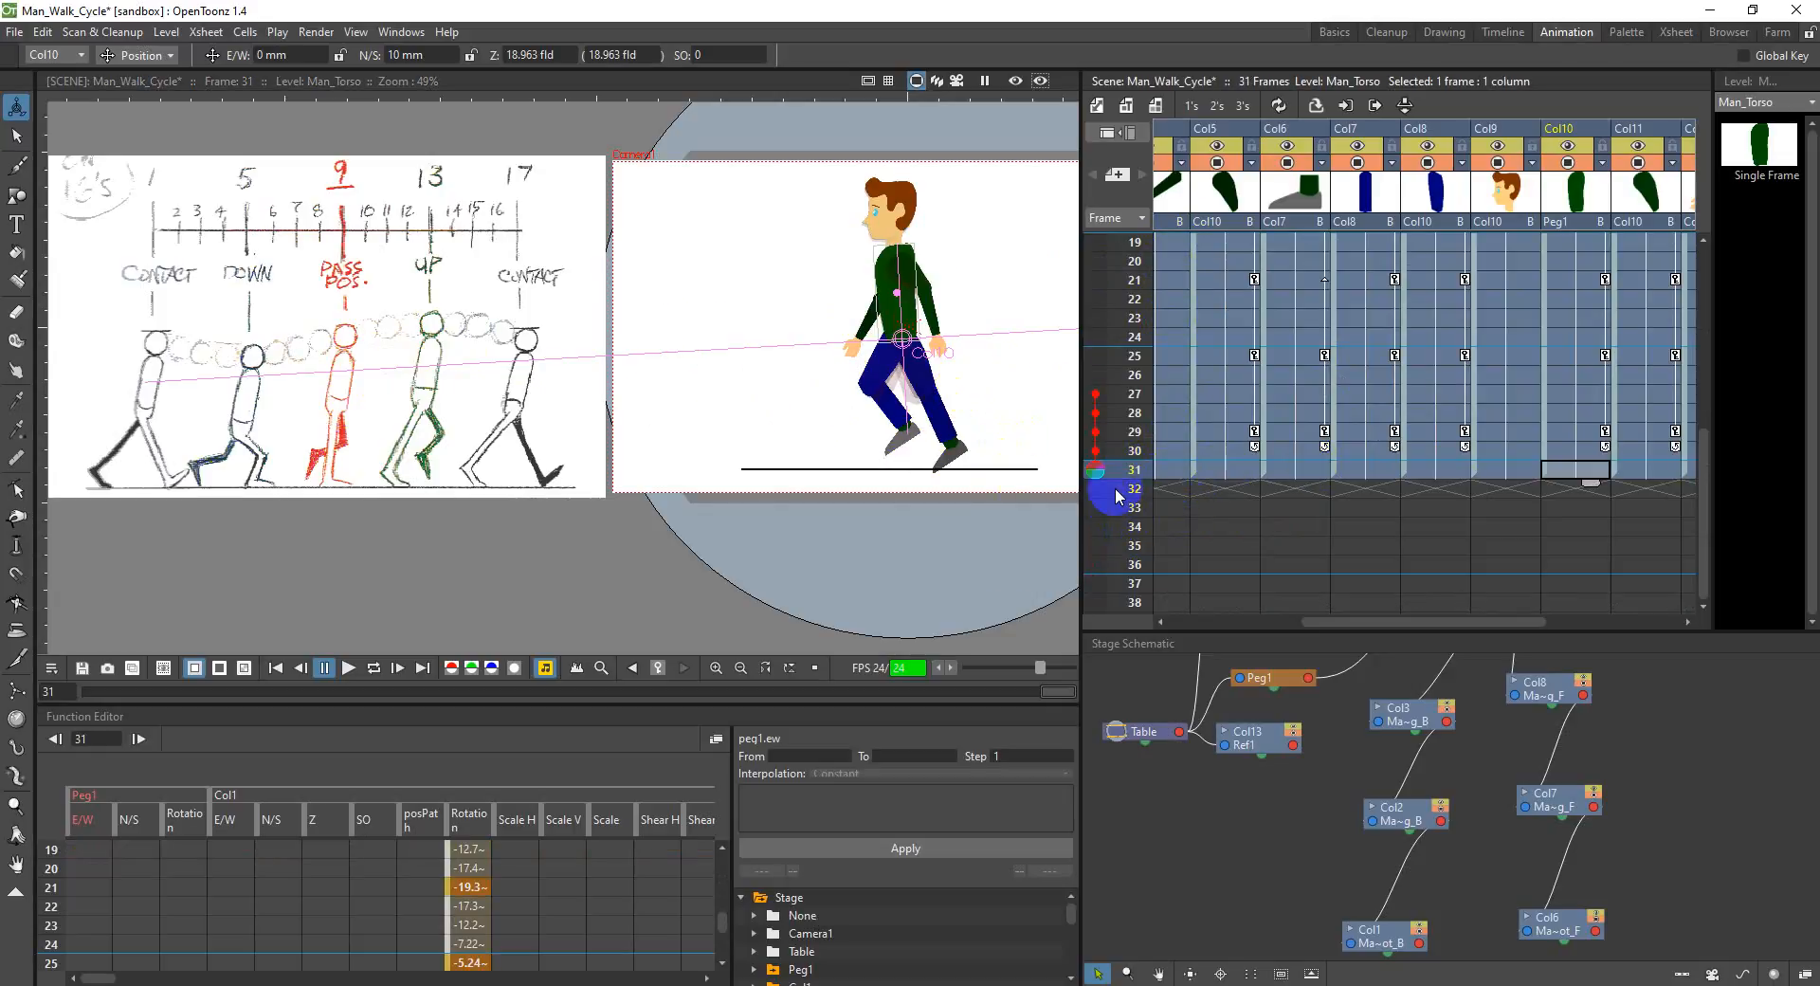
pyautogui.scroll(2, 1117, 494)
pyautogui.scroll(4, 1128, 497)
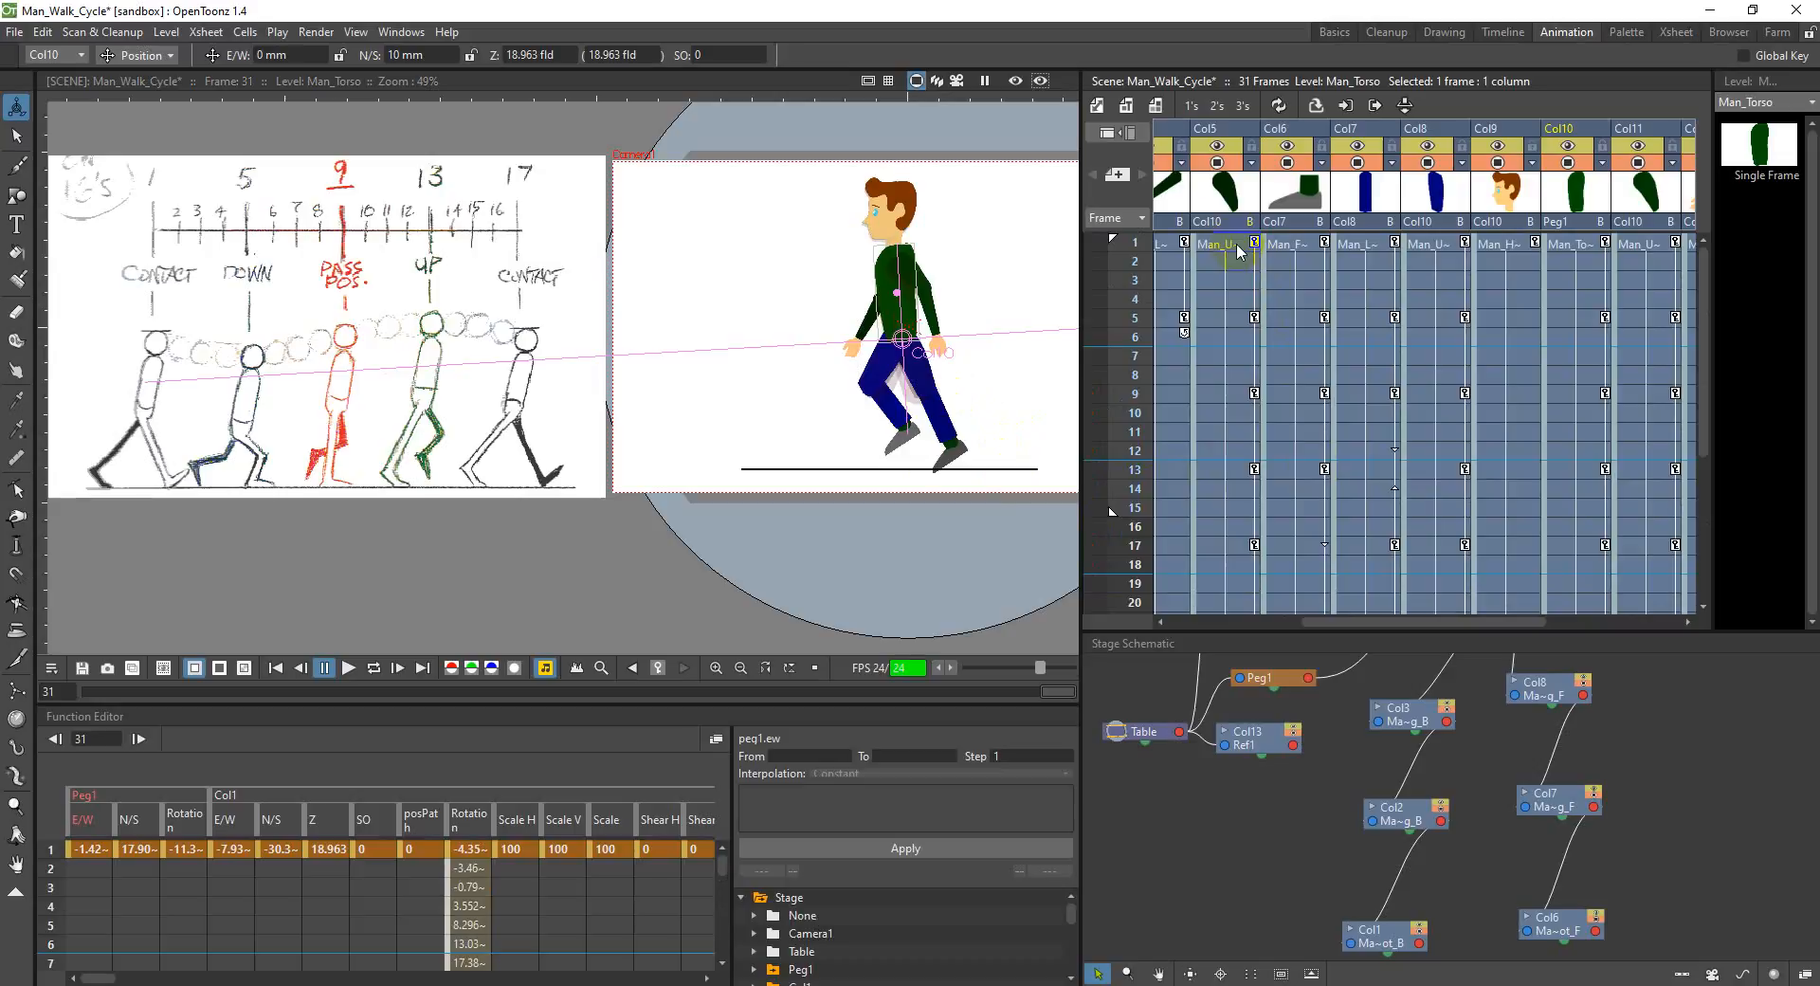
pyautogui.scroll(-3, 887, 344)
pyautogui.scroll(3, 915, 354)
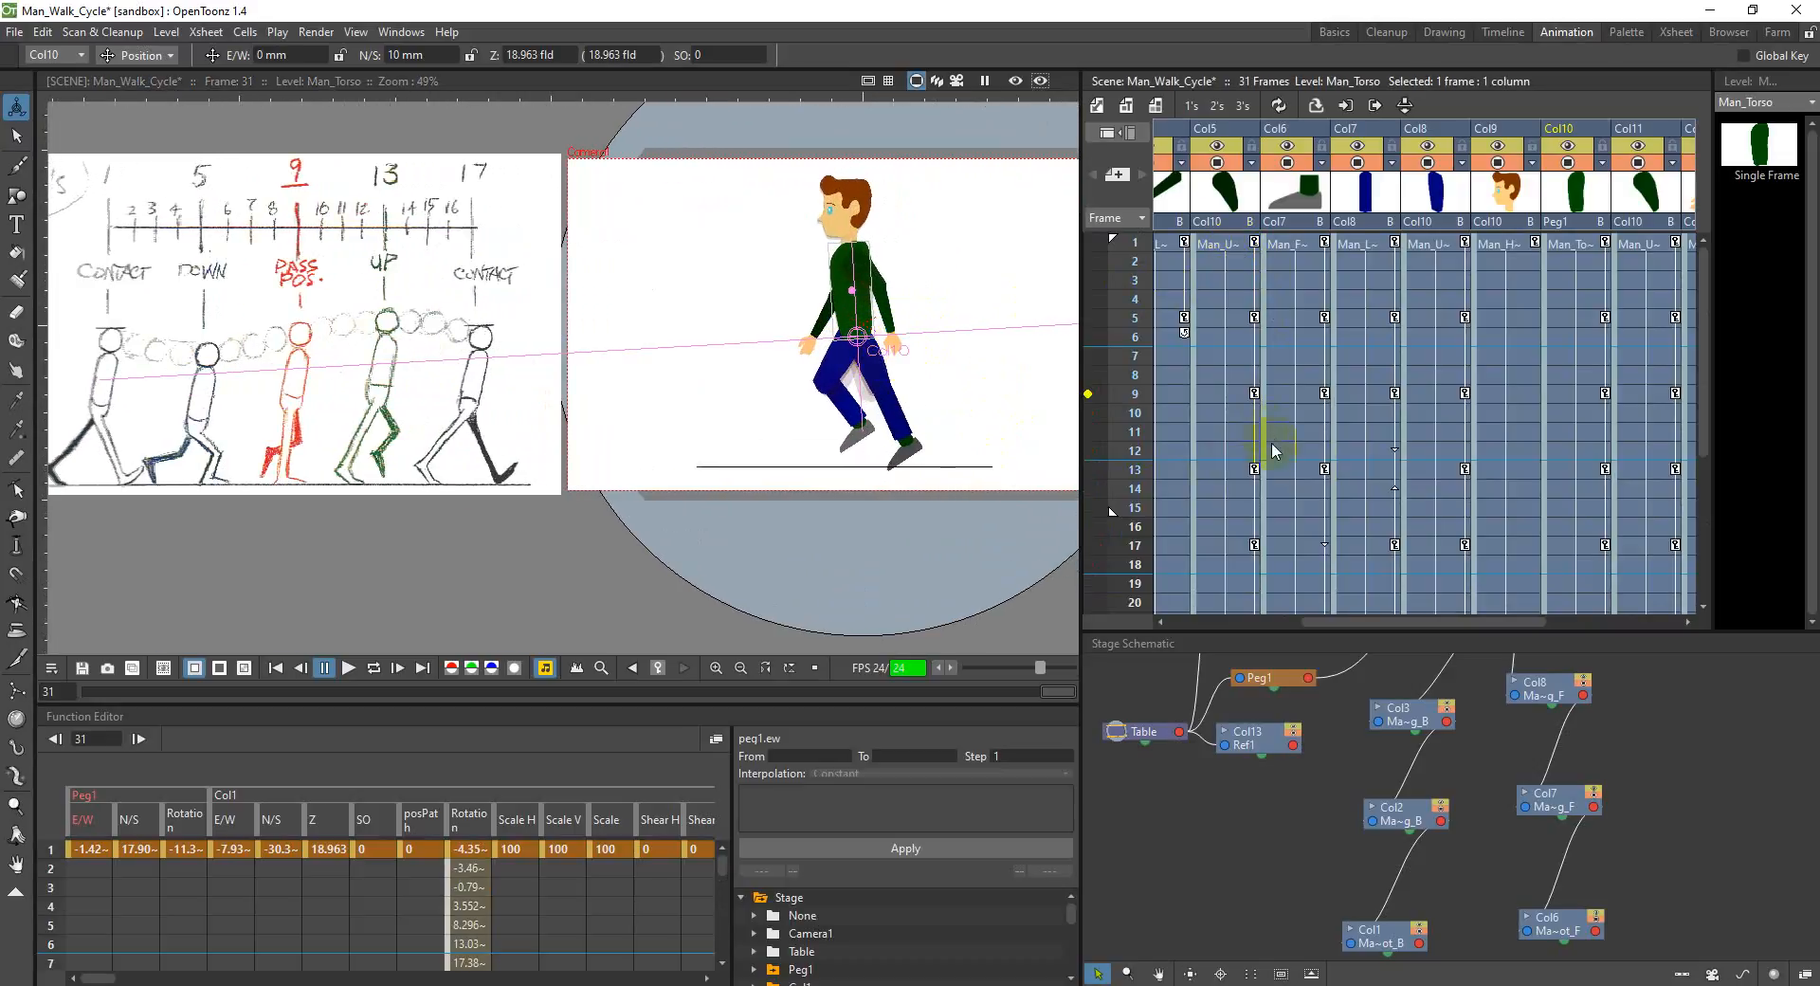
pyautogui.scroll(-8, 1267, 469)
pyautogui.scroll(2, 1267, 488)
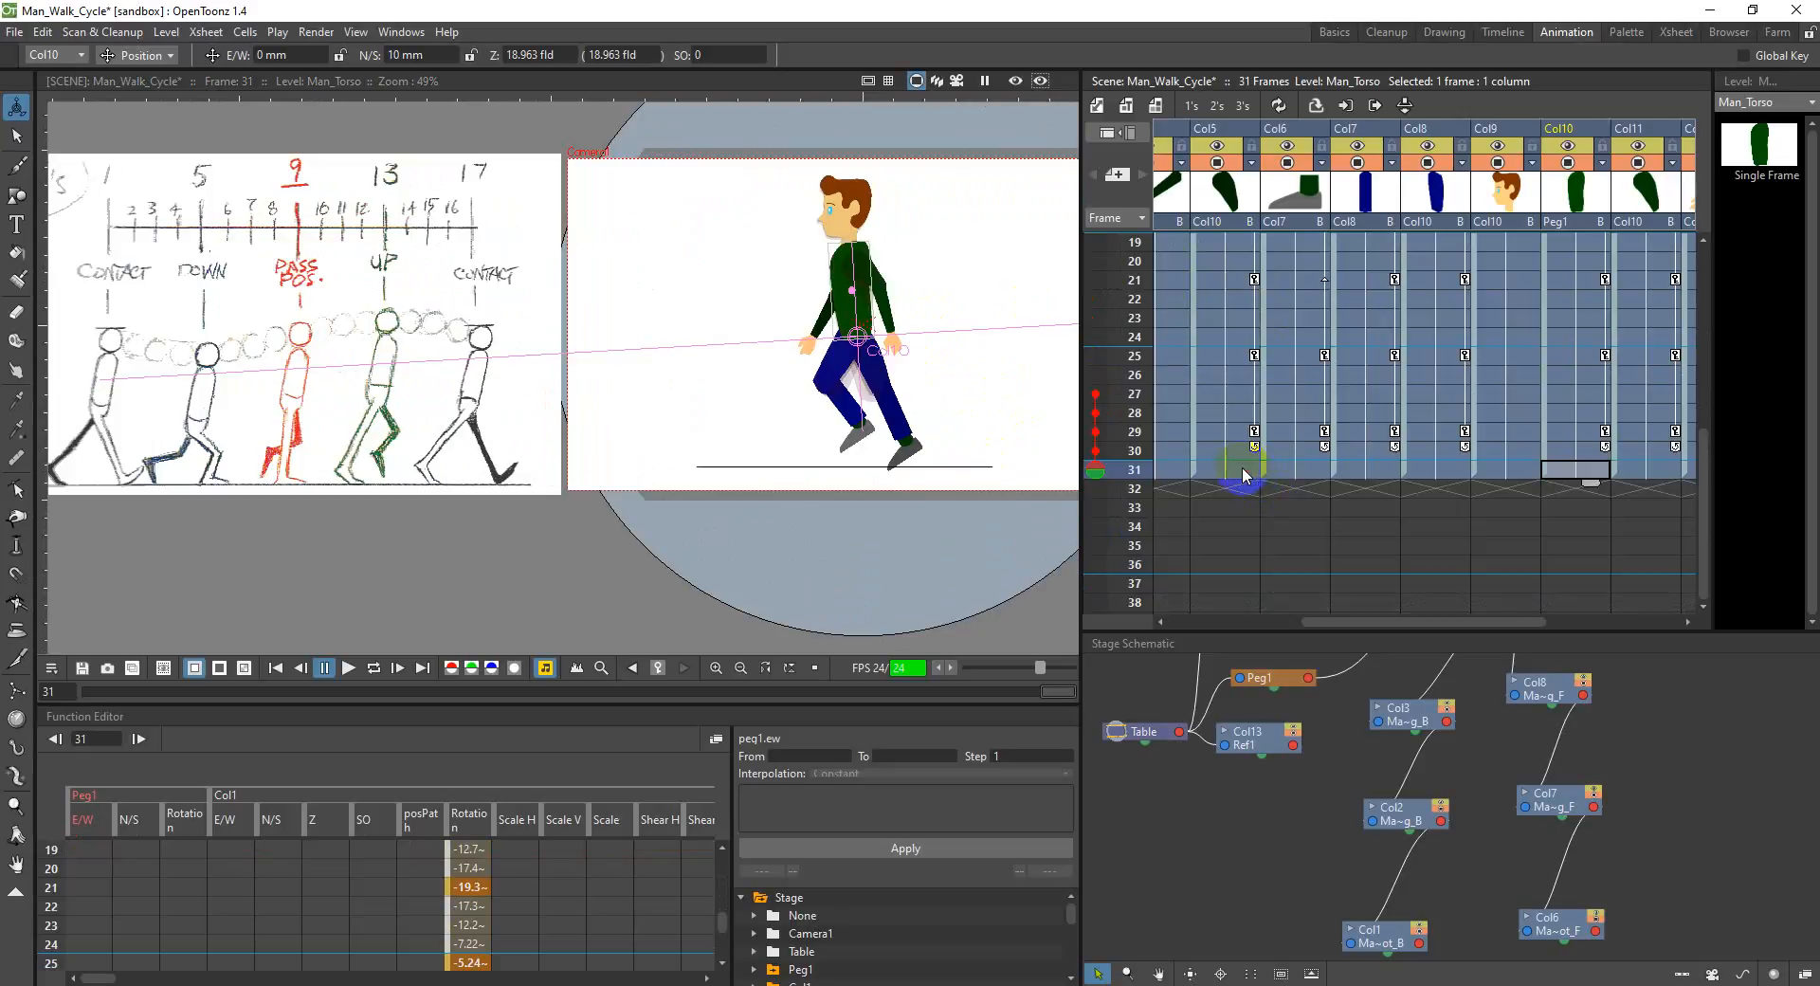
# Step: Compare the torso in Col10 with frame 1 and set its N/S position to 5 mm at frame 31
pyautogui.click(1245, 472)
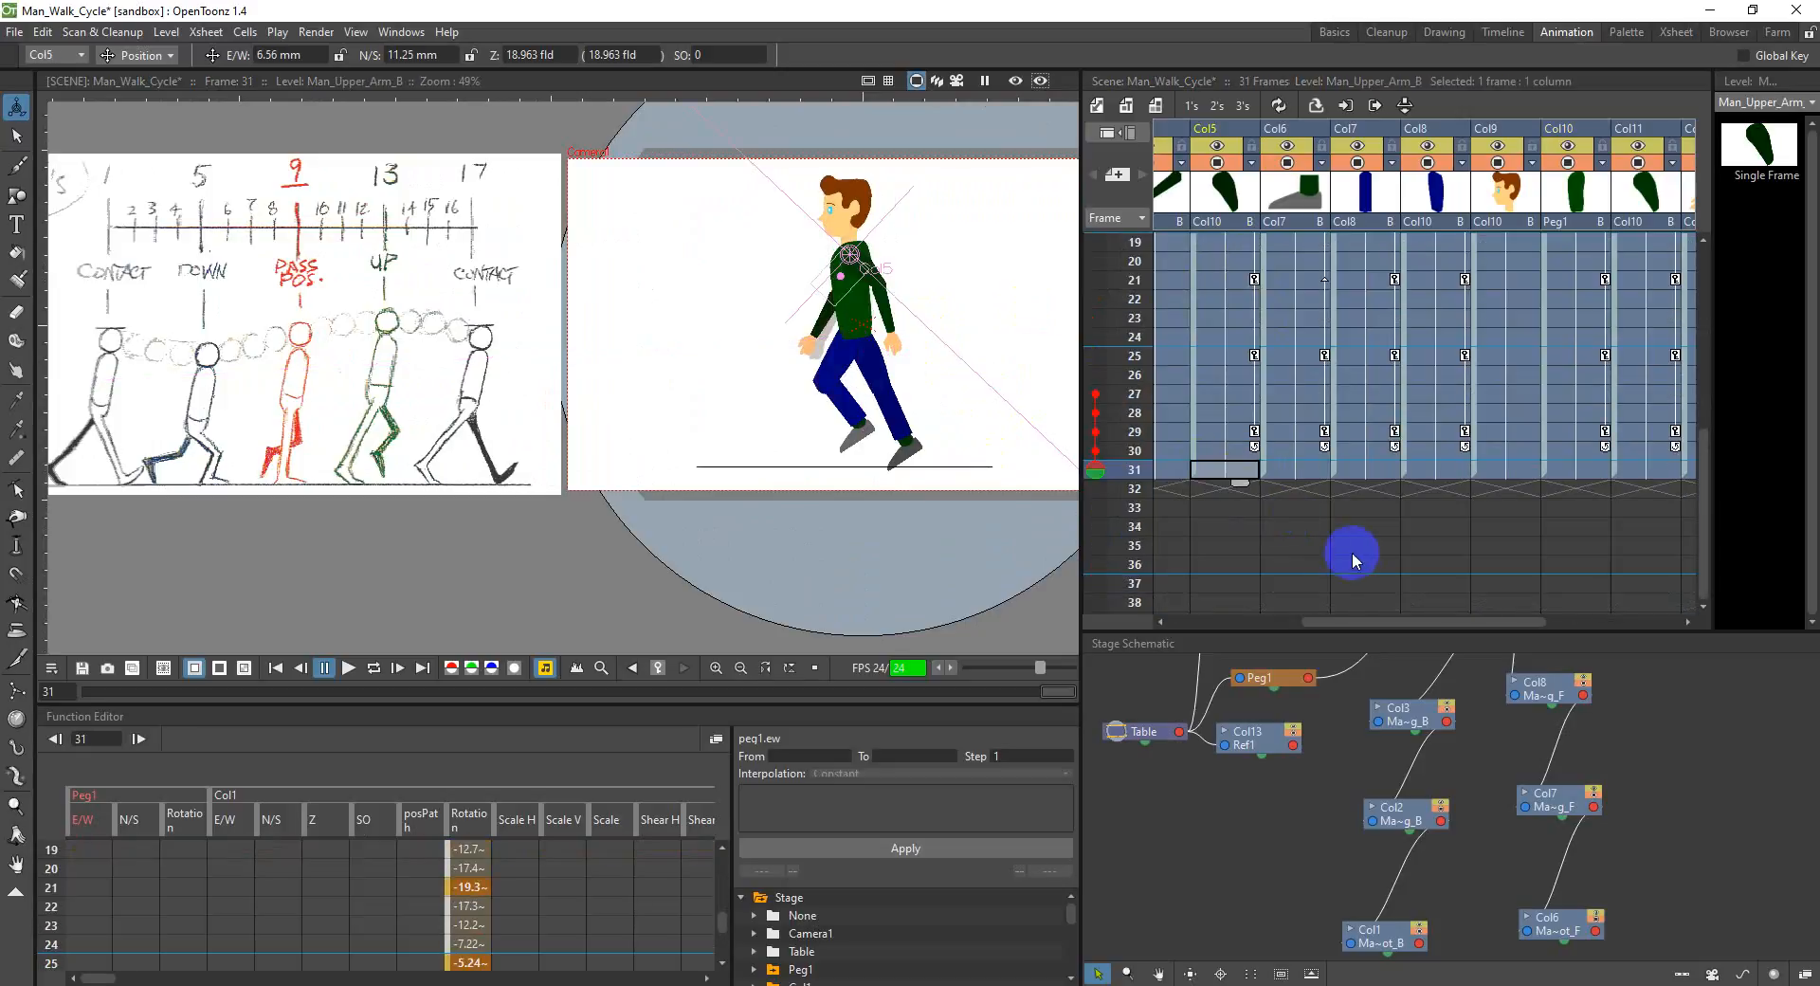
pyautogui.moveTo(1429, 621); pyautogui.dragTo(1589, 625)
pyautogui.click(1312, 471)
pyautogui.scroll(6, 1311, 464)
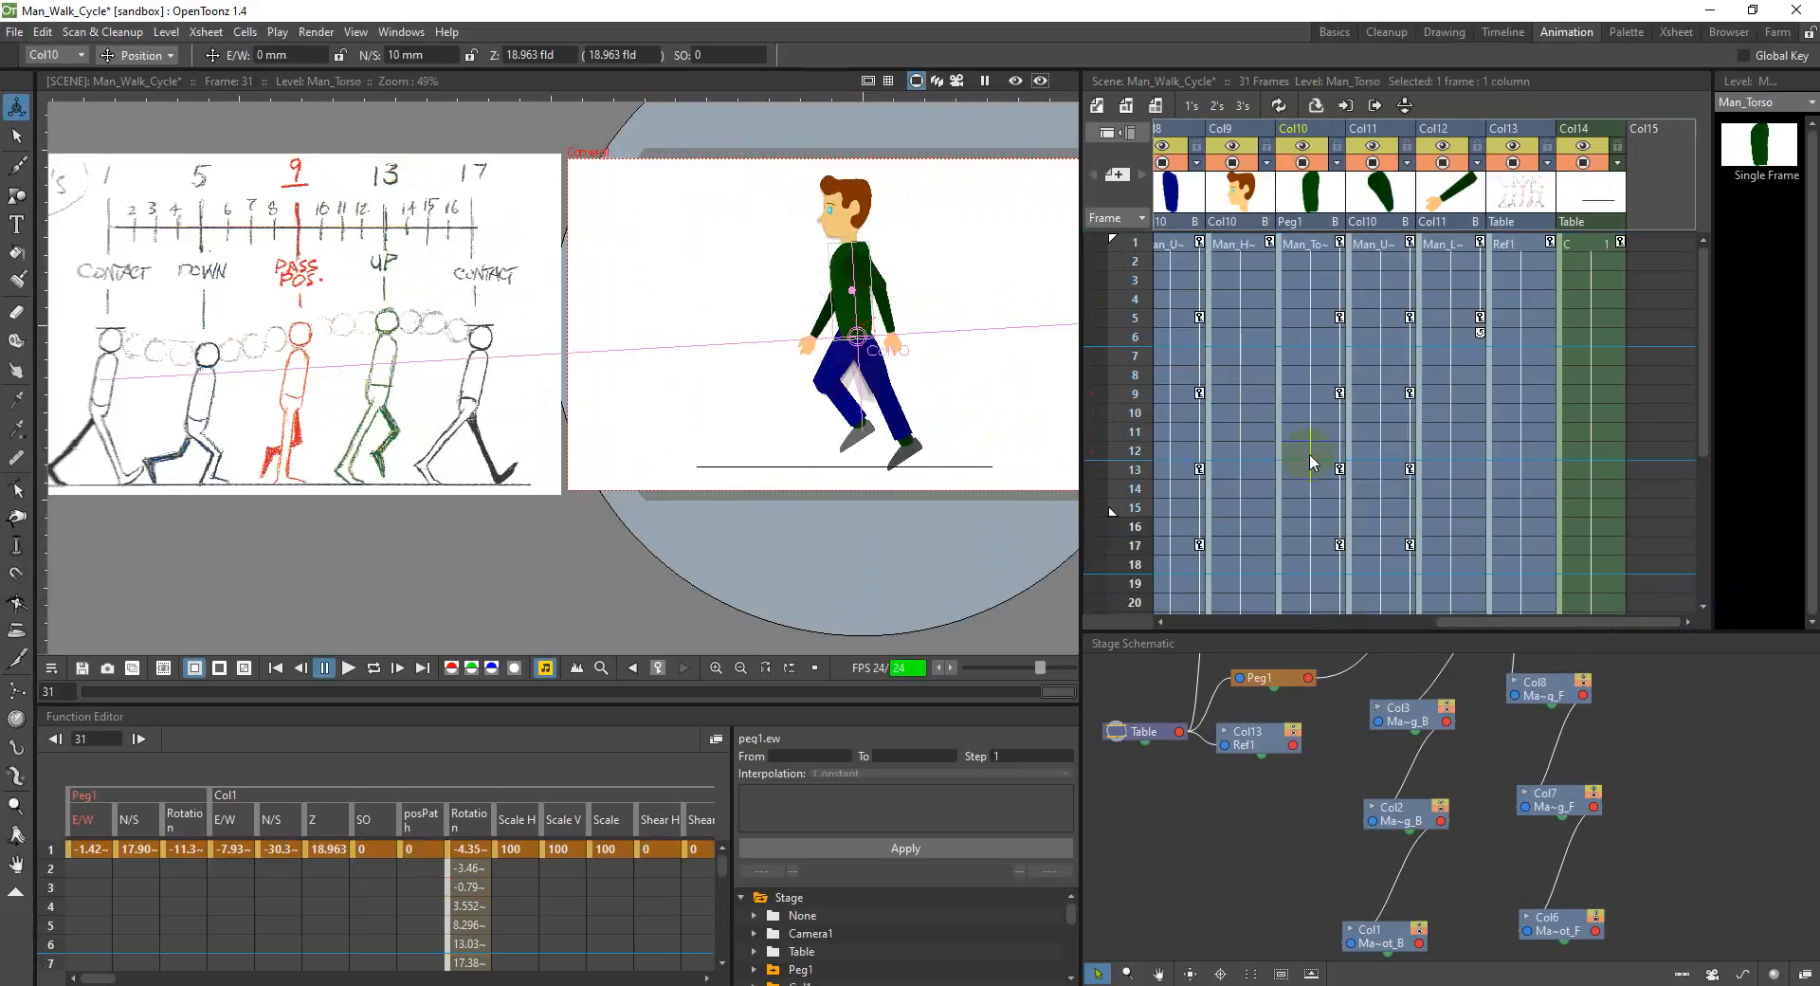
pyautogui.click(1308, 245)
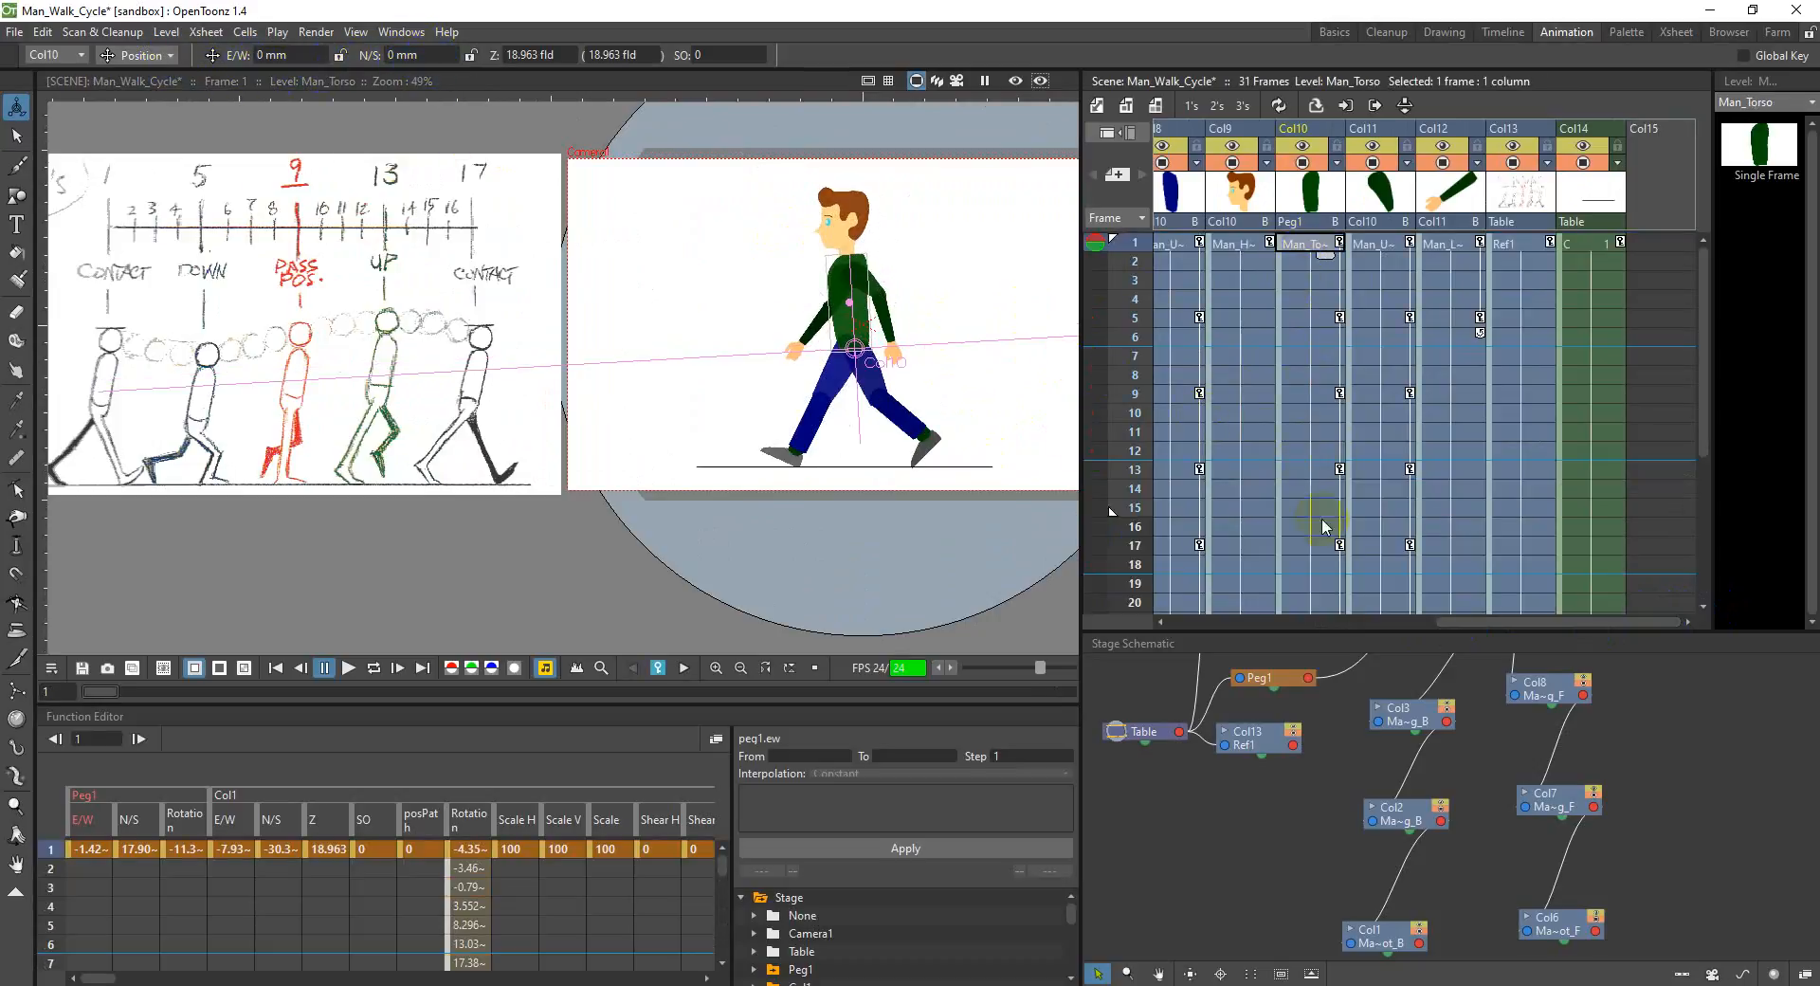
pyautogui.scroll(-4, 1356, 528)
pyautogui.click(1158, 422)
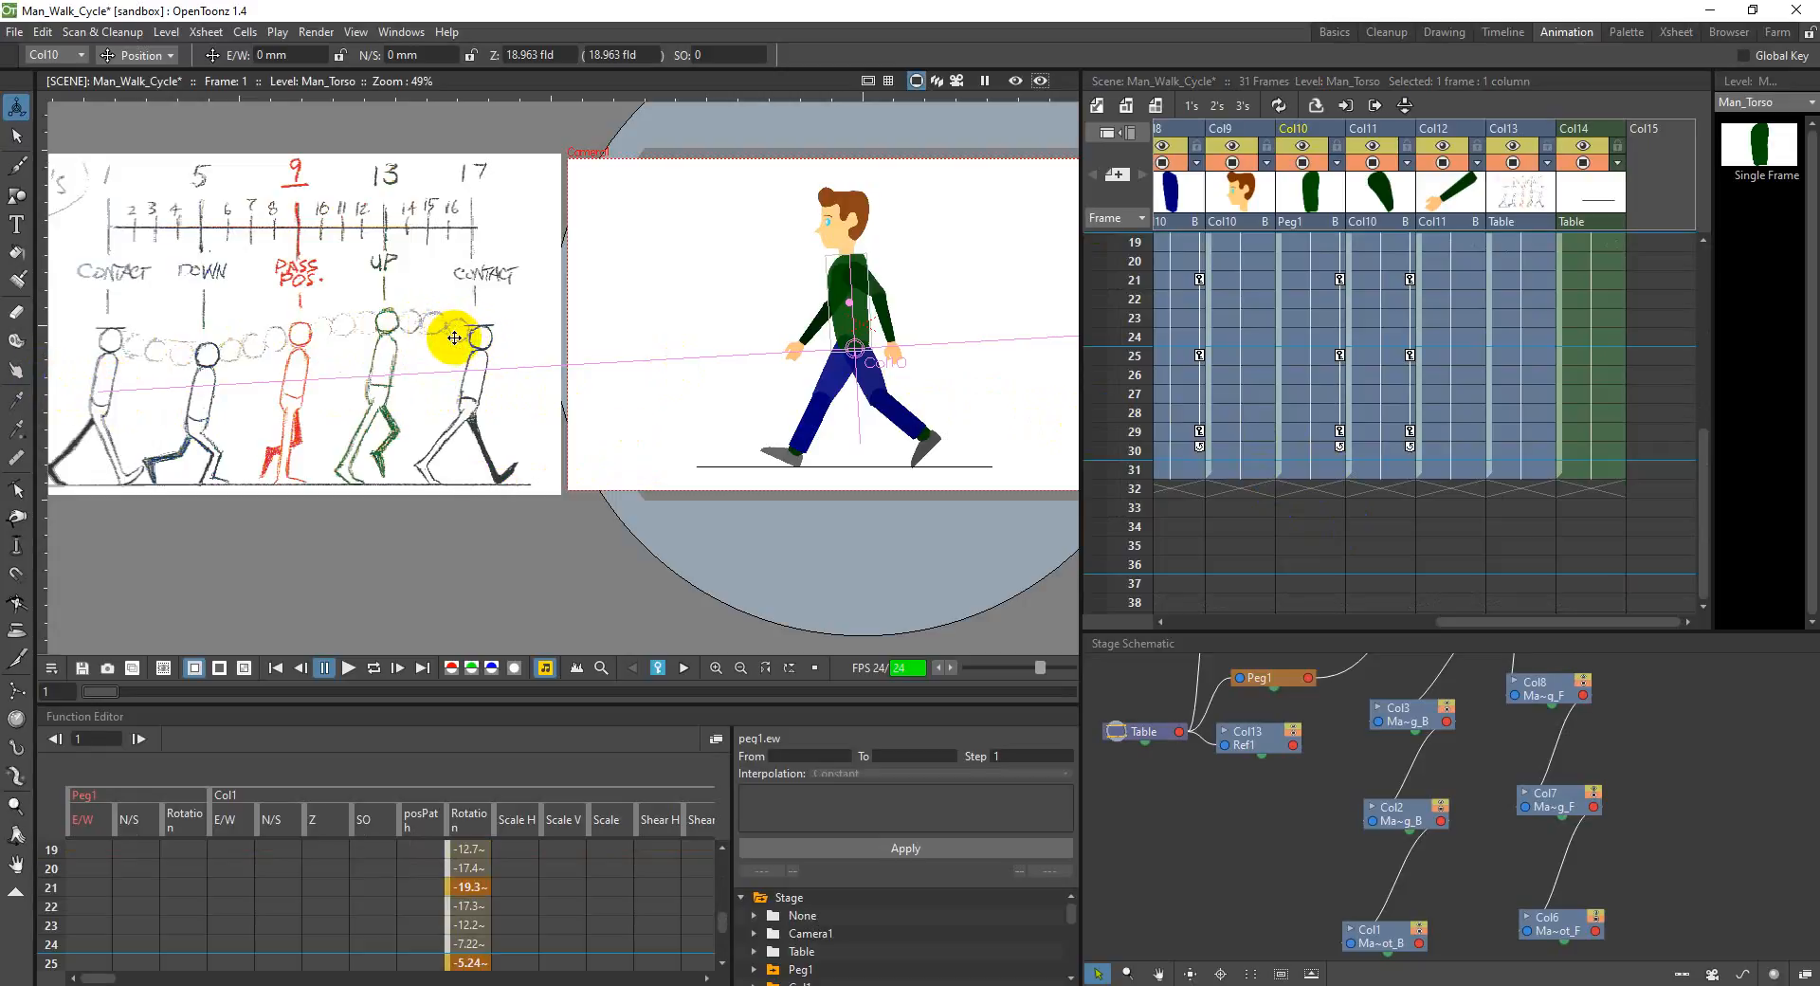
pyautogui.click(1319, 477)
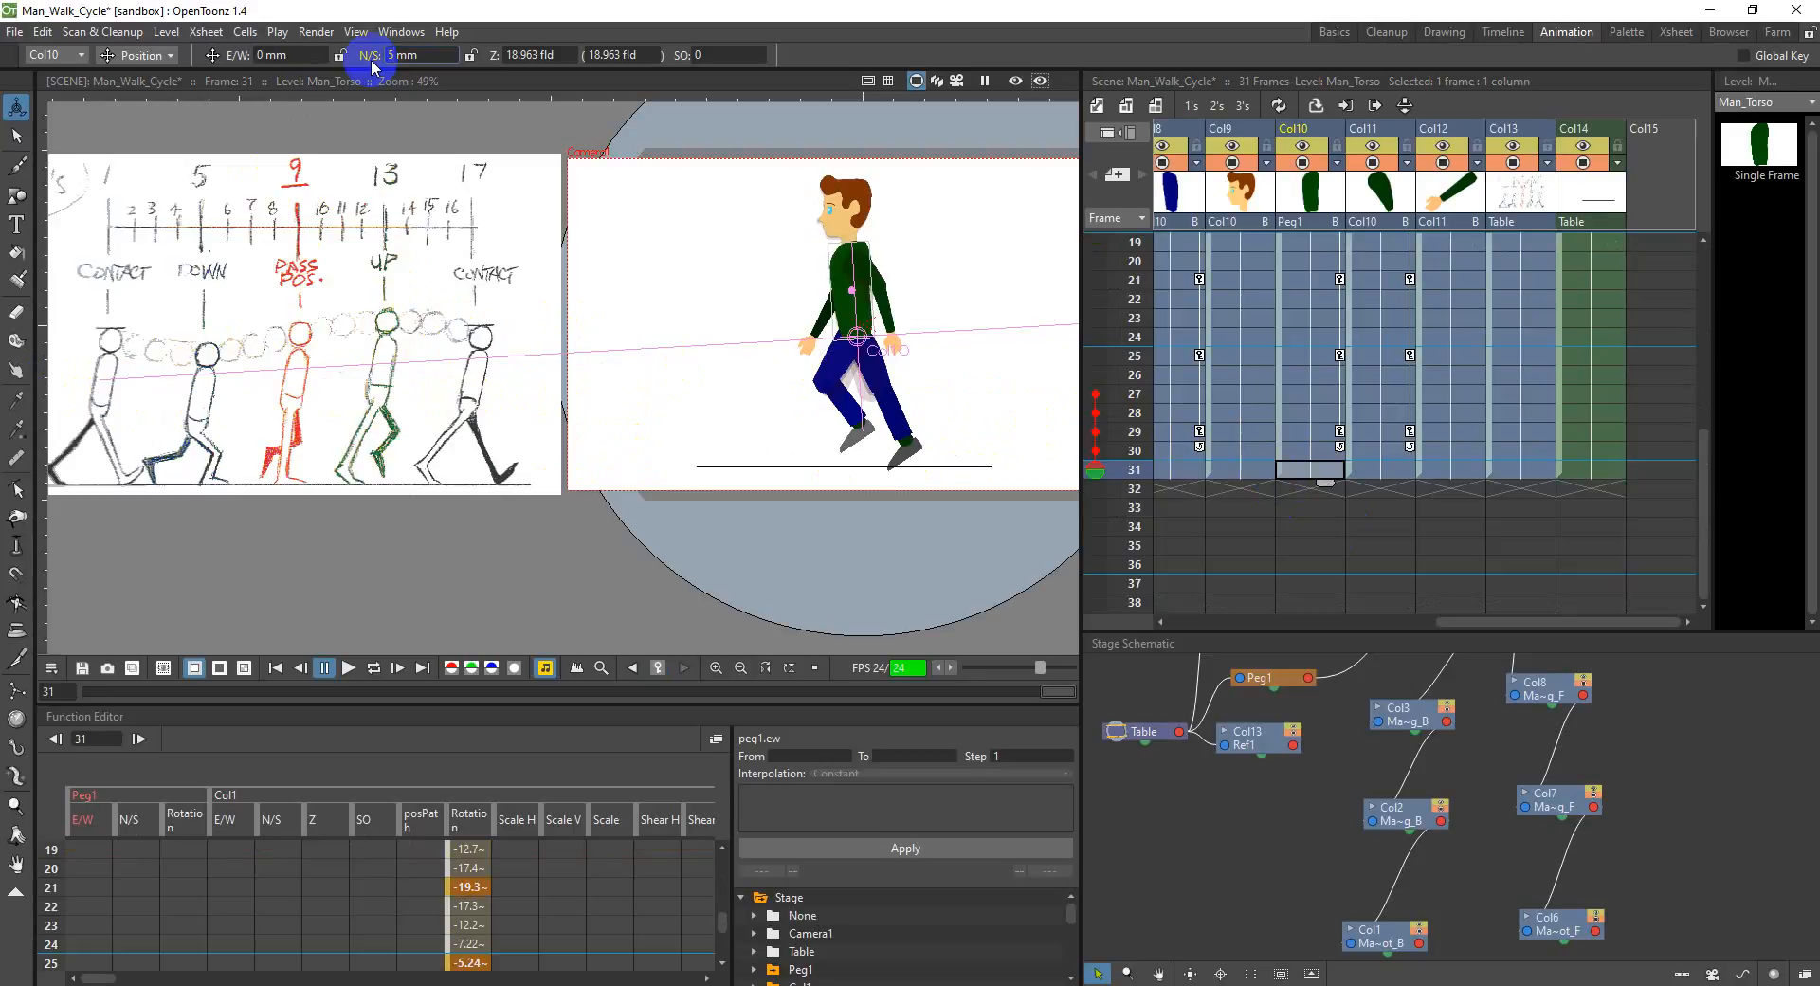
pyautogui.press('Return')
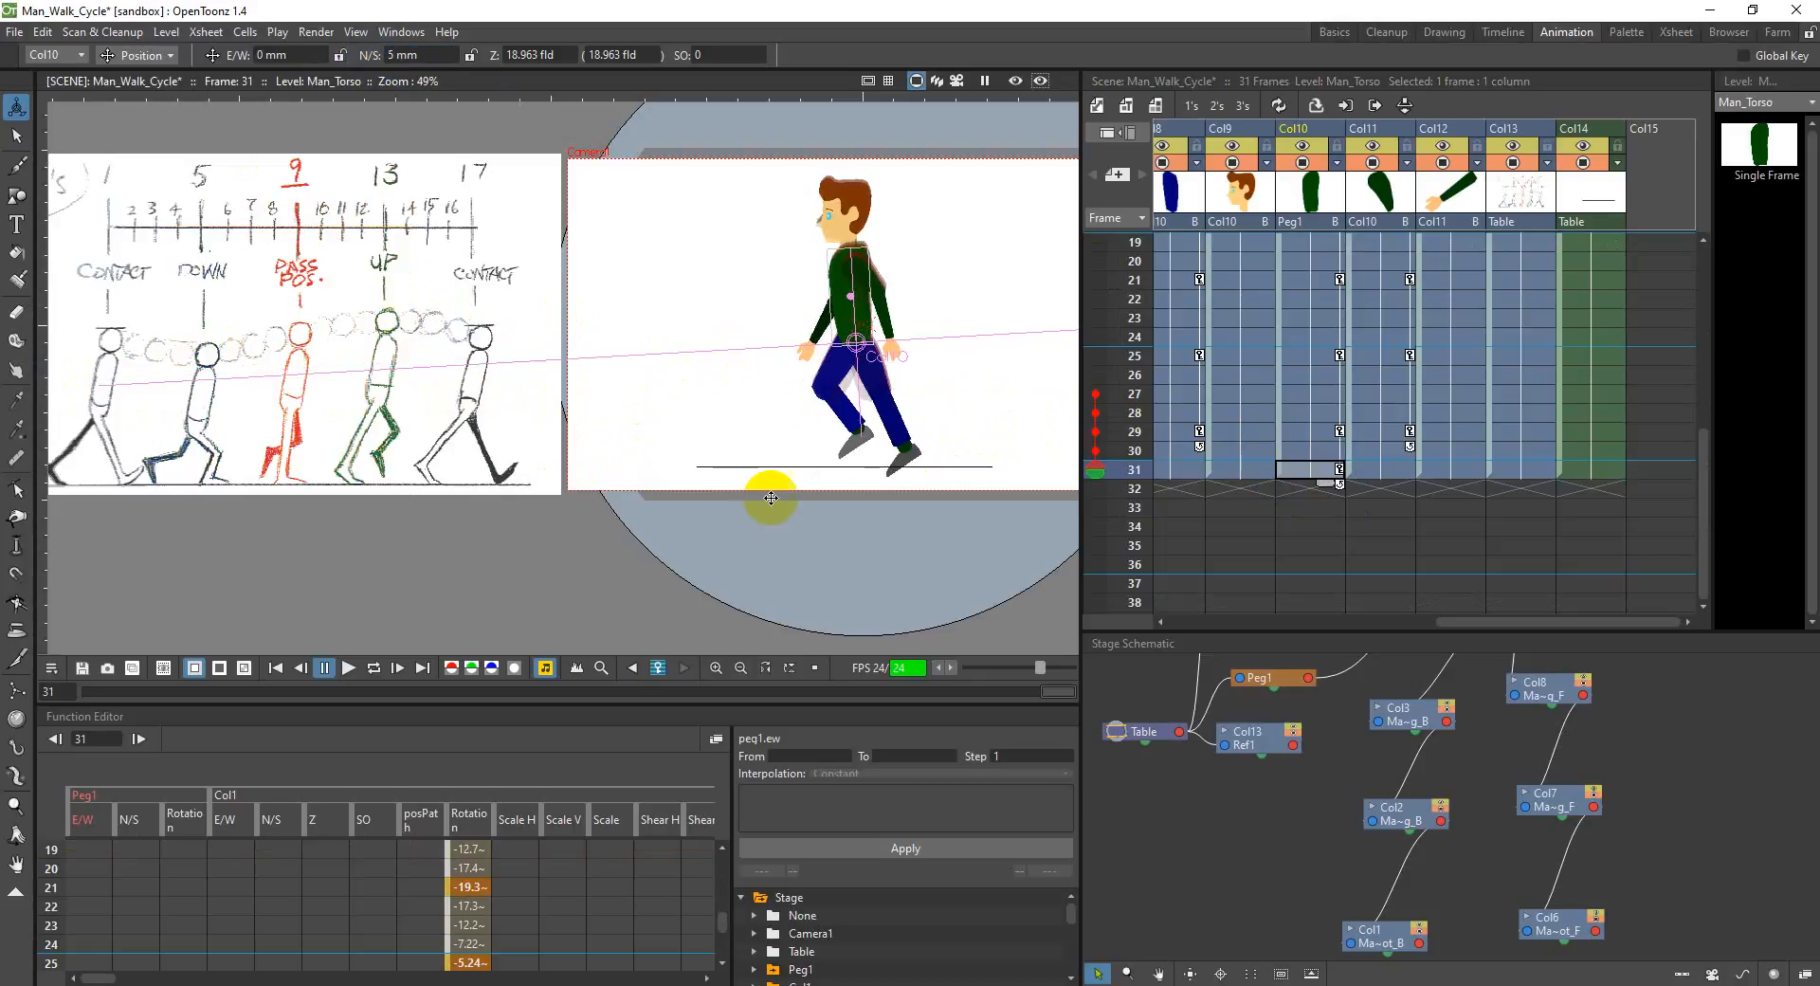
# Step: Using the frame 1 pose as reference, rotate the back upper leg in Col3 and the back lower leg in Col2 to about 13.31° at frame 31
pyautogui.moveTo(1529, 622); pyautogui.dragTo(1226, 621)
pyautogui.scroll(5, 1236, 474)
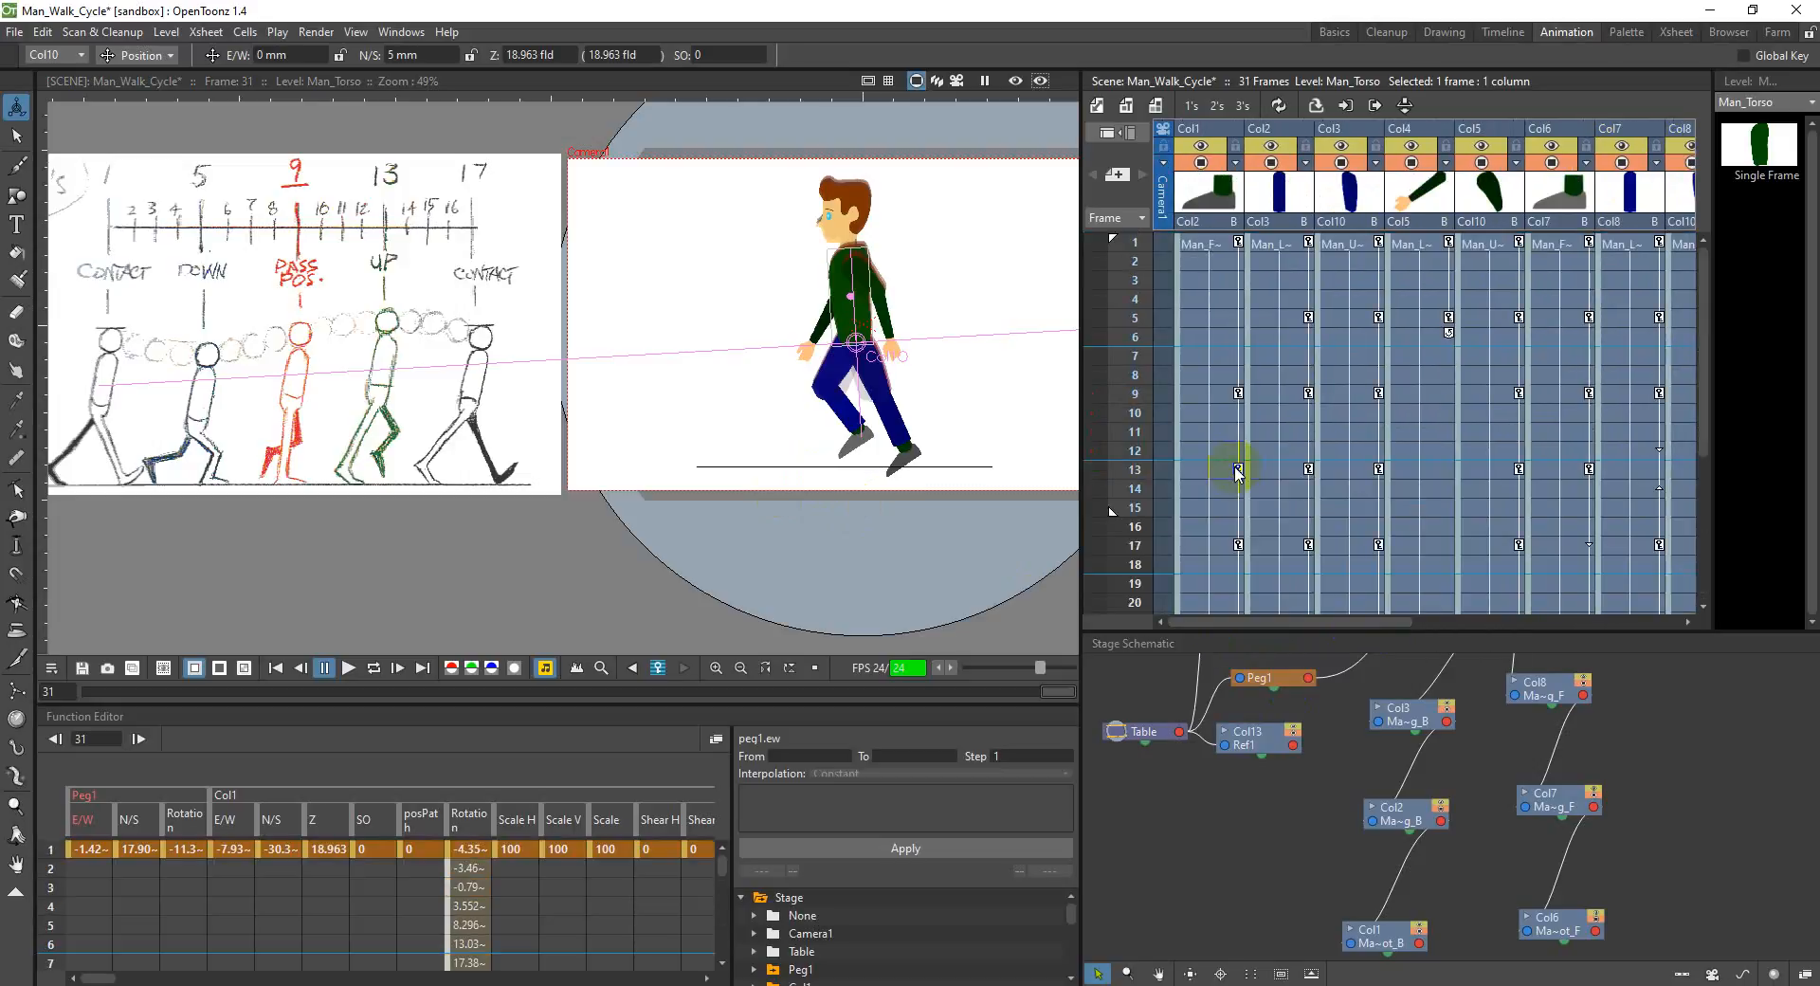
pyautogui.click(1355, 246)
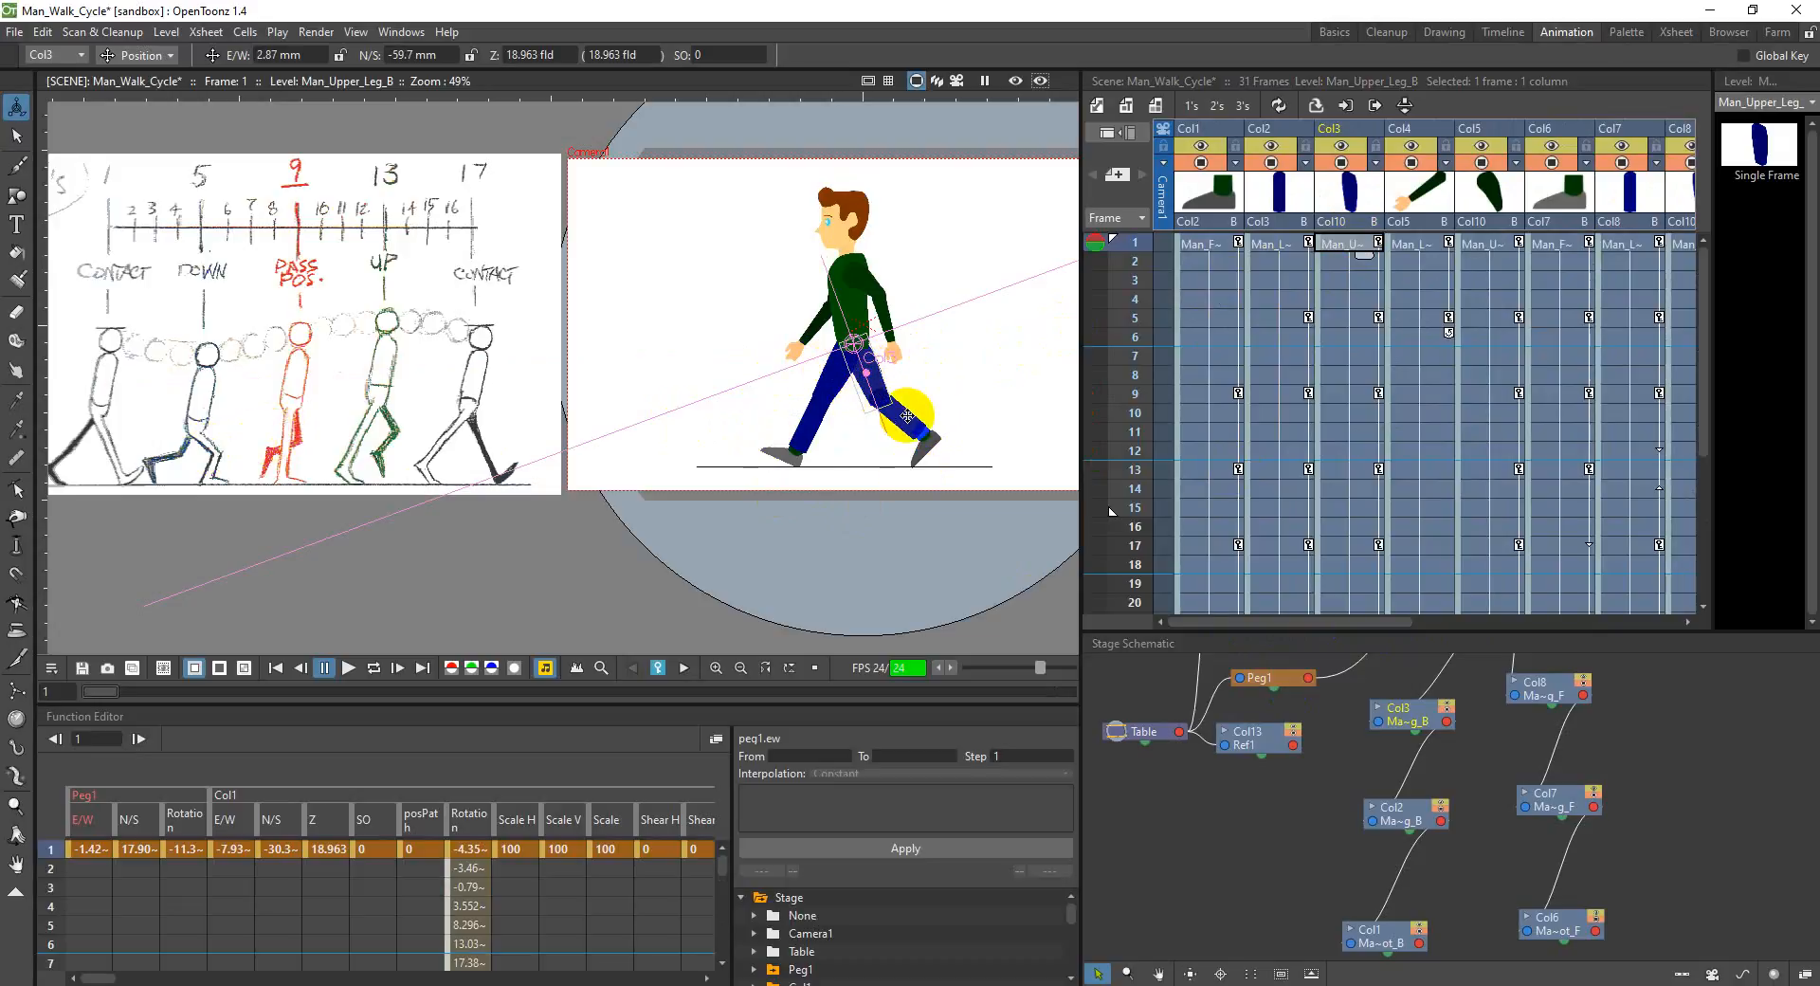
pyautogui.scroll(-2, 1322, 528)
pyautogui.scroll(-2, 1322, 533)
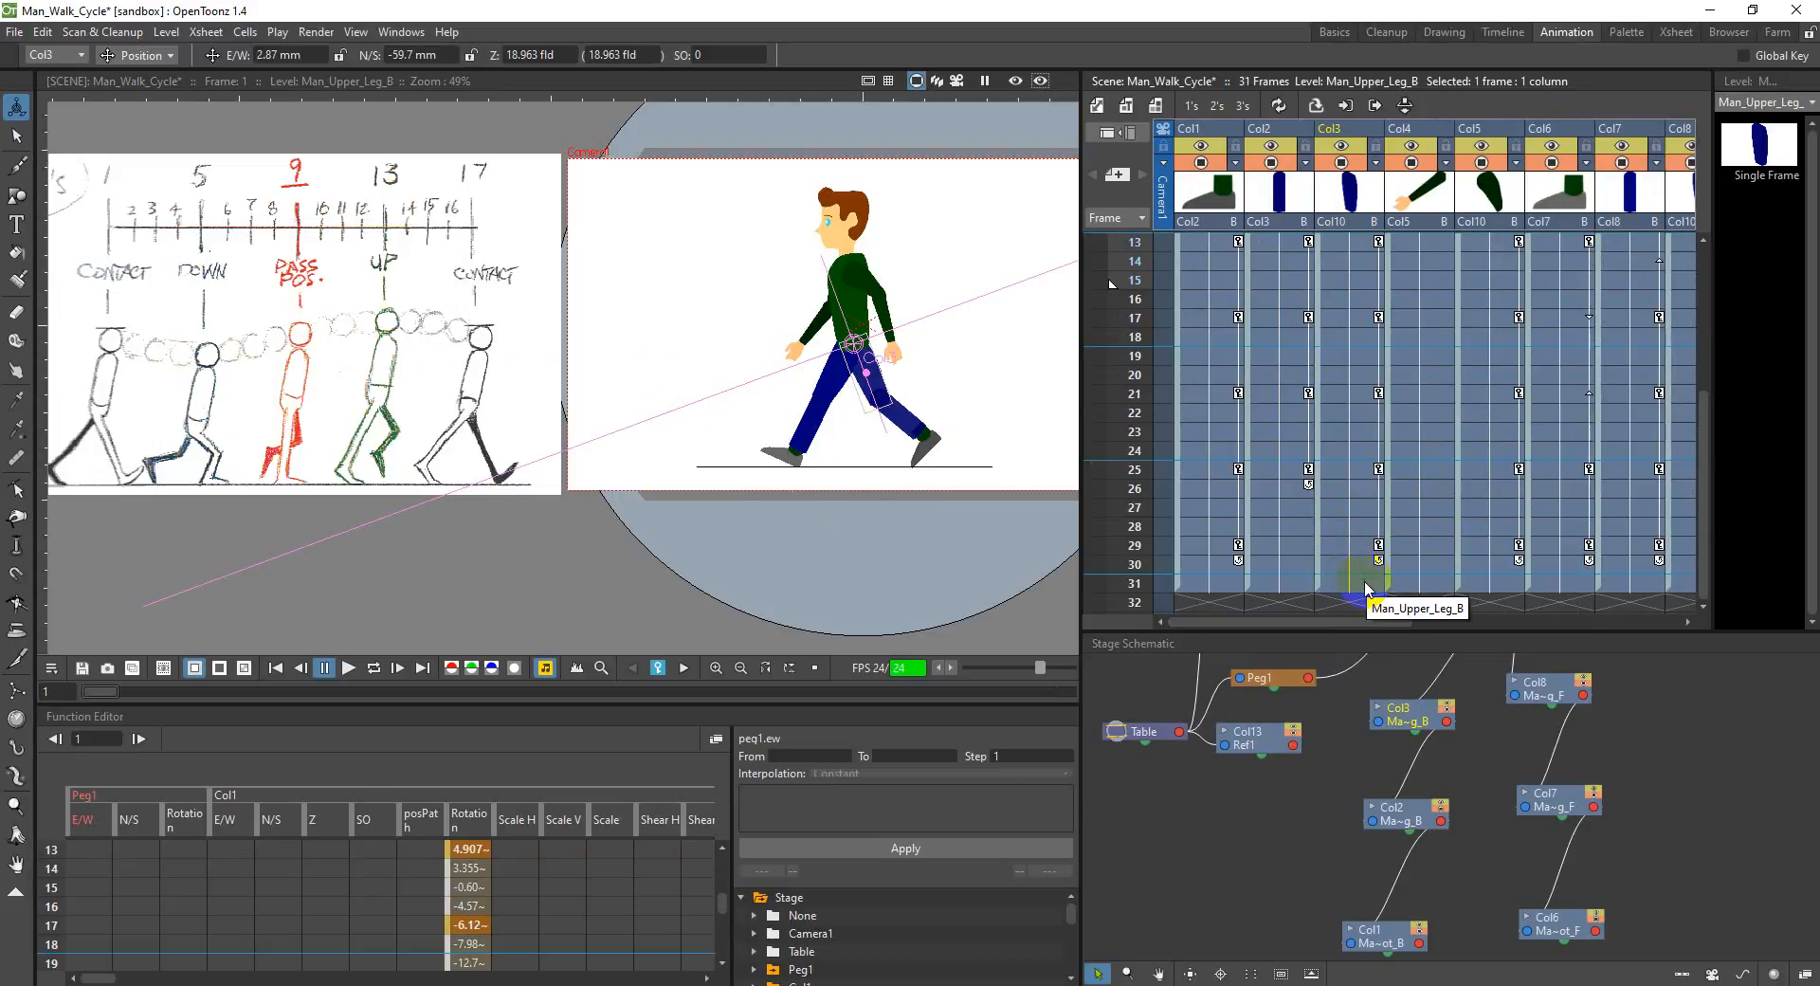
pyautogui.click(1364, 584)
pyautogui.moveTo(938, 472); pyautogui.dragTo(896, 372)
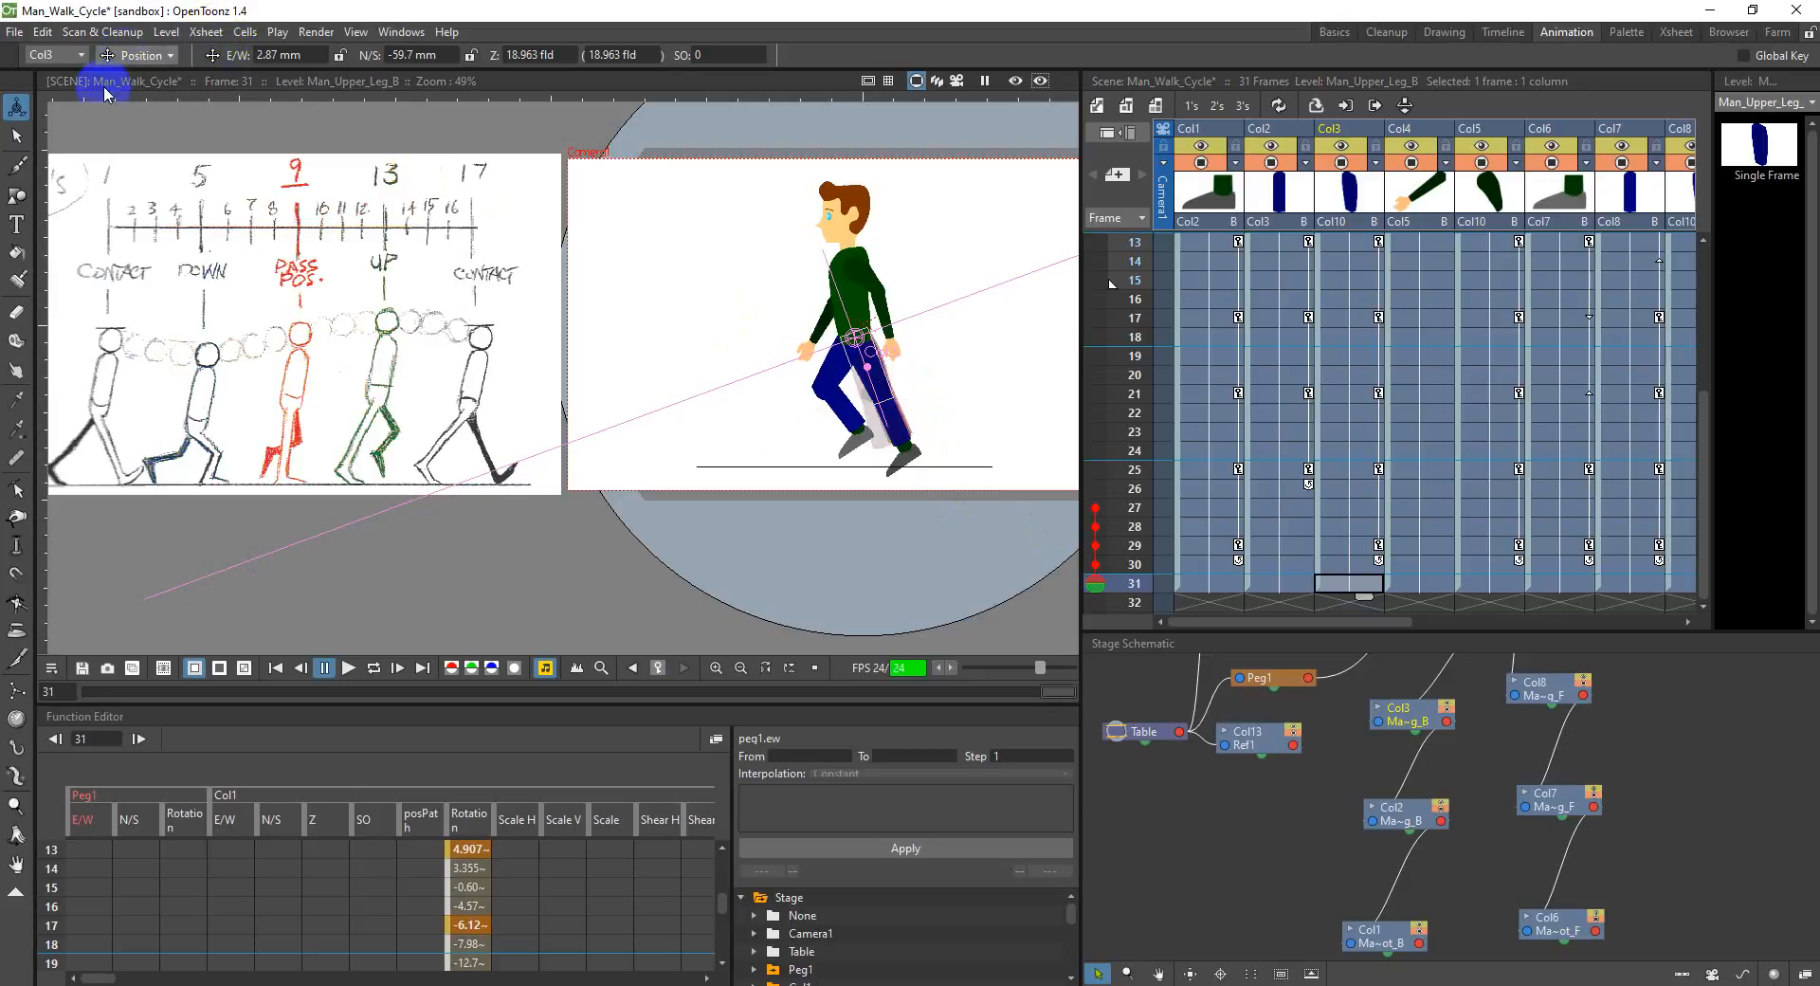
pyautogui.click(138, 55)
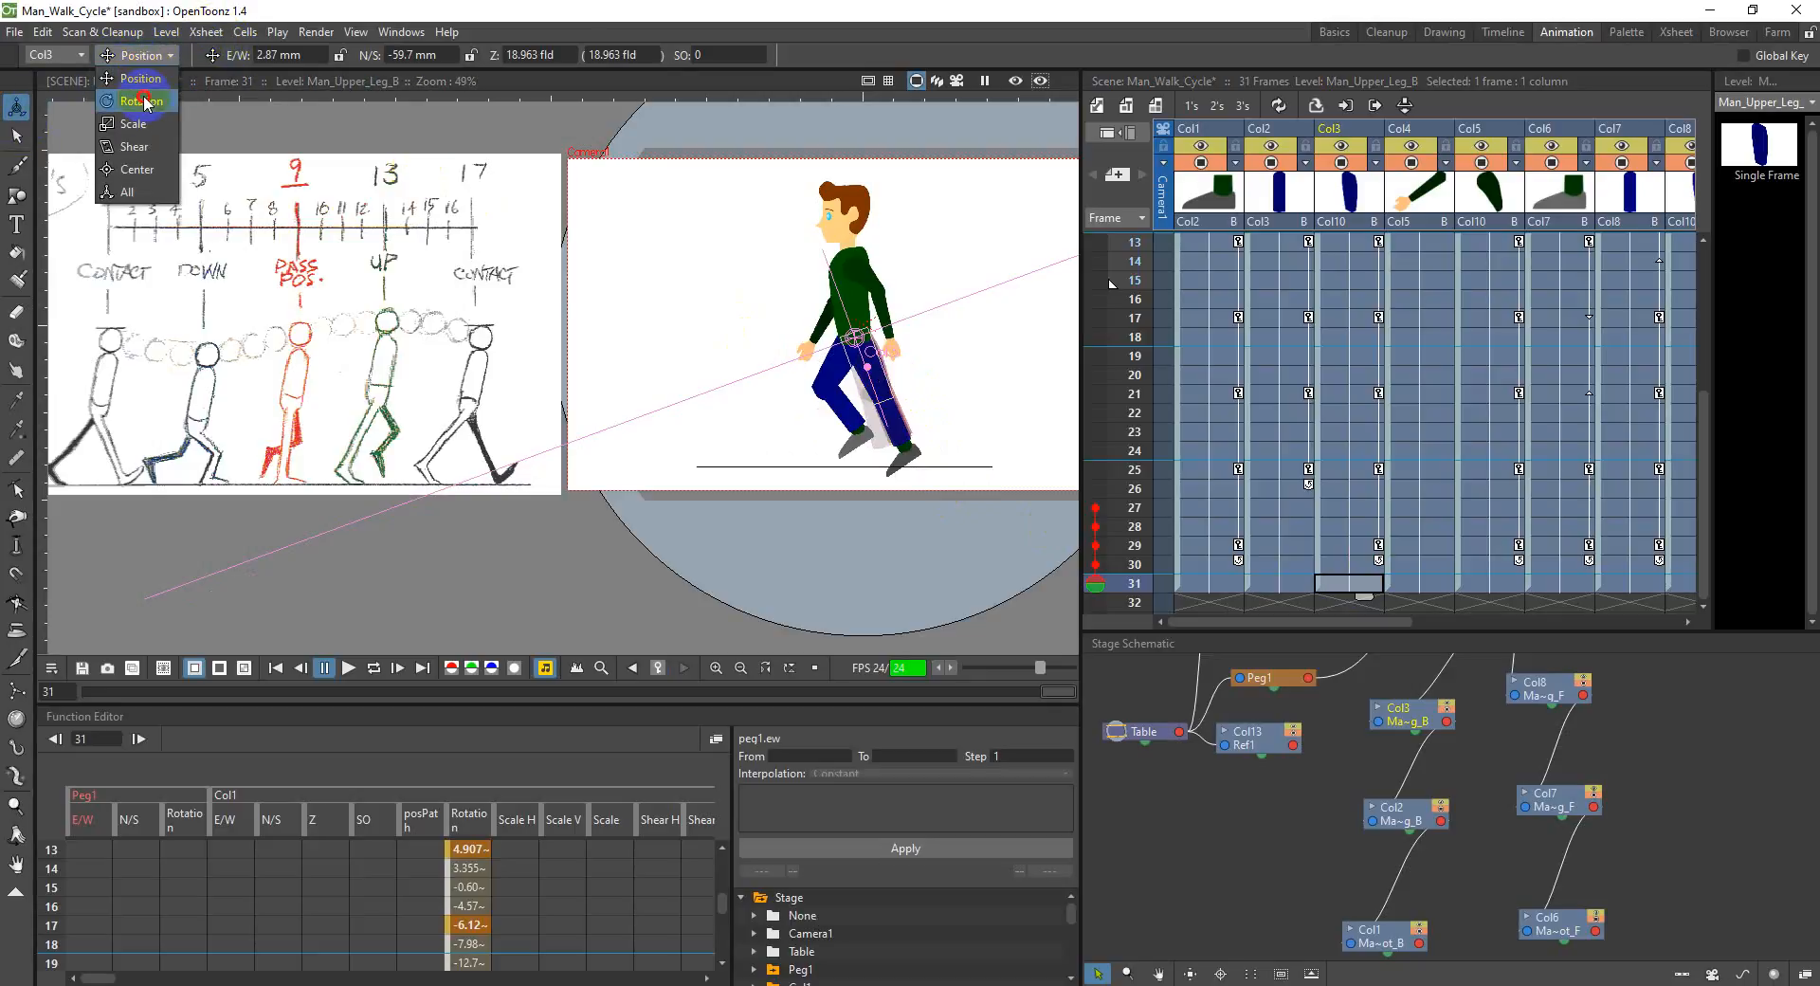
pyautogui.click(133, 95)
pyautogui.moveTo(886, 391); pyautogui.dragTo(908, 423)
pyautogui.click(1266, 163)
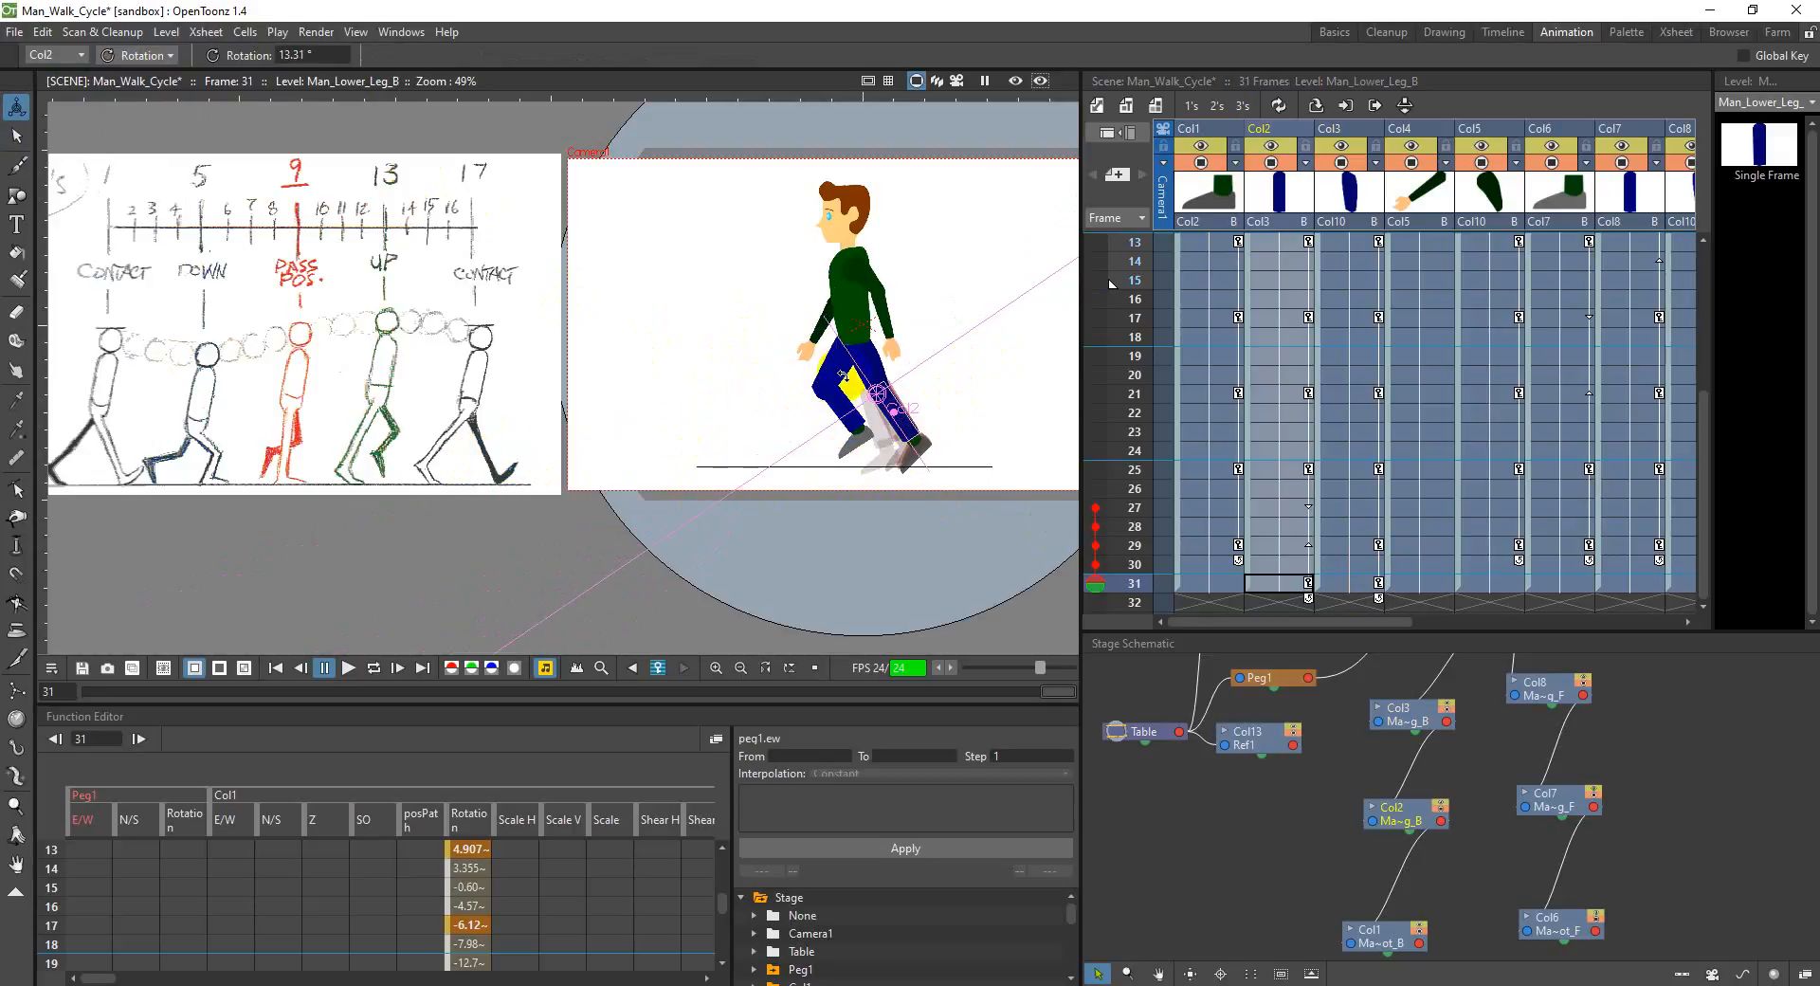
# Step: Rotate the back upper arm in Col5 to about -53.49° at frame 31
pyautogui.moveTo(1374, 621); pyautogui.dragTo(1405, 618)
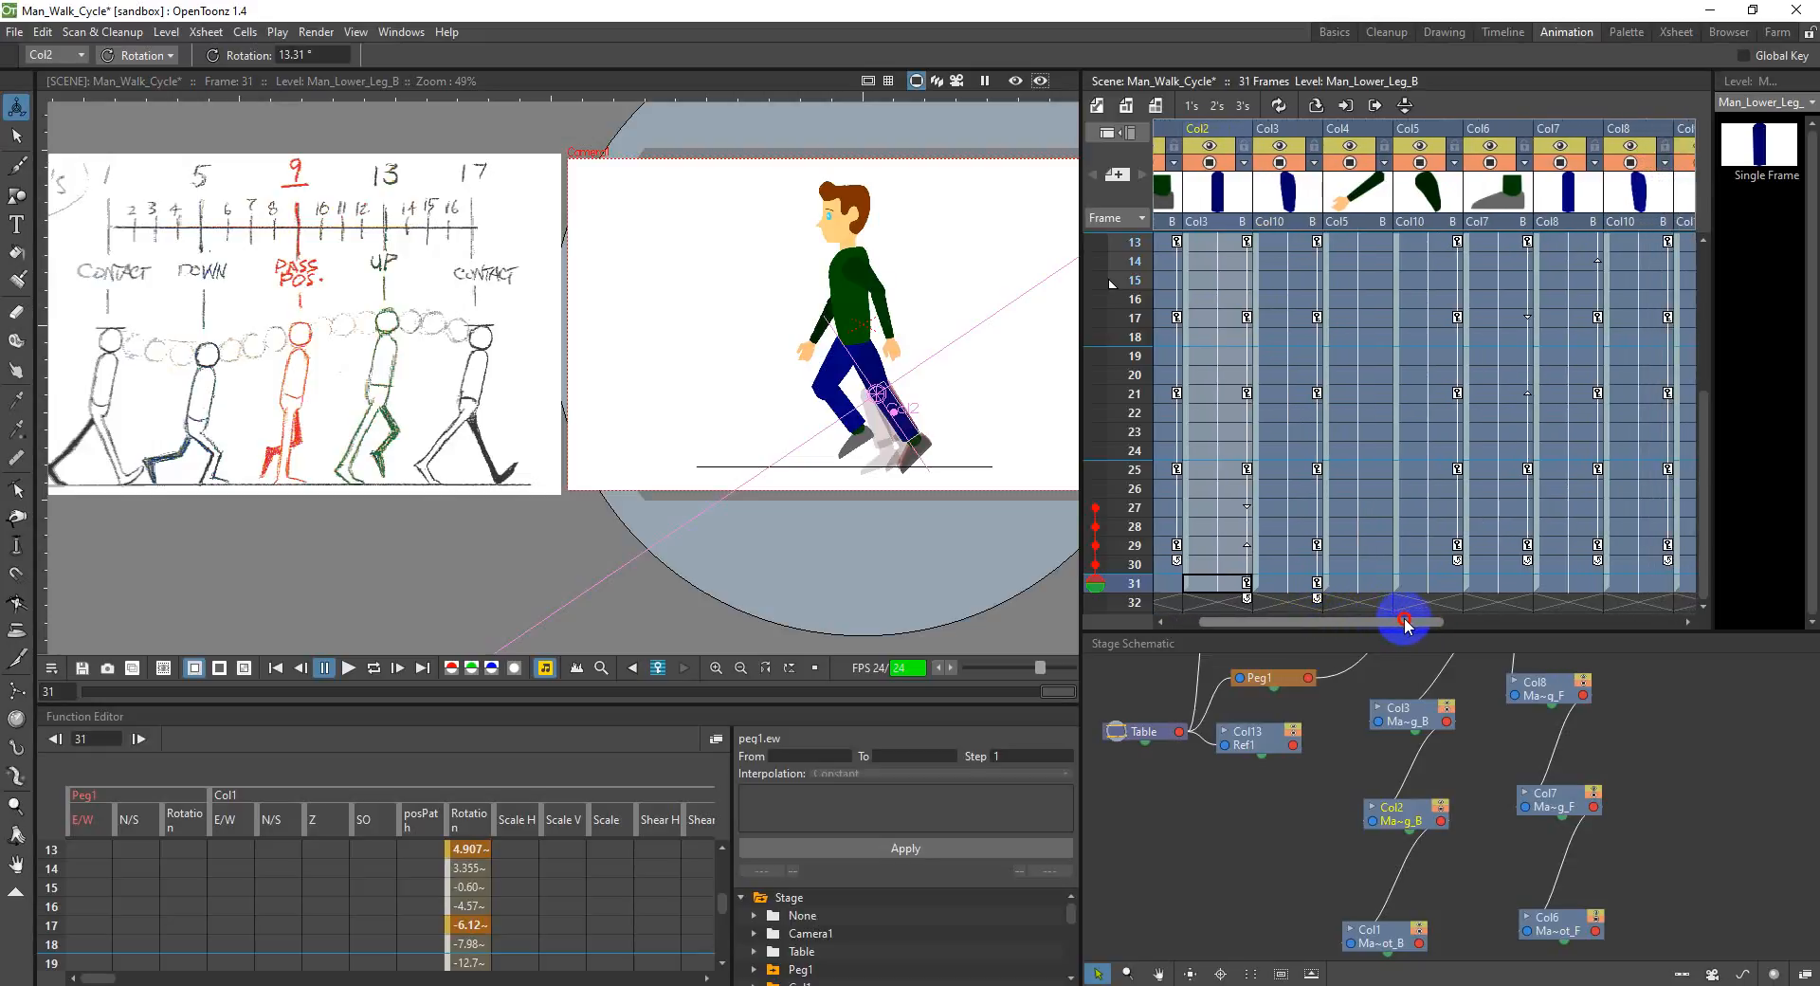
pyautogui.click(1425, 587)
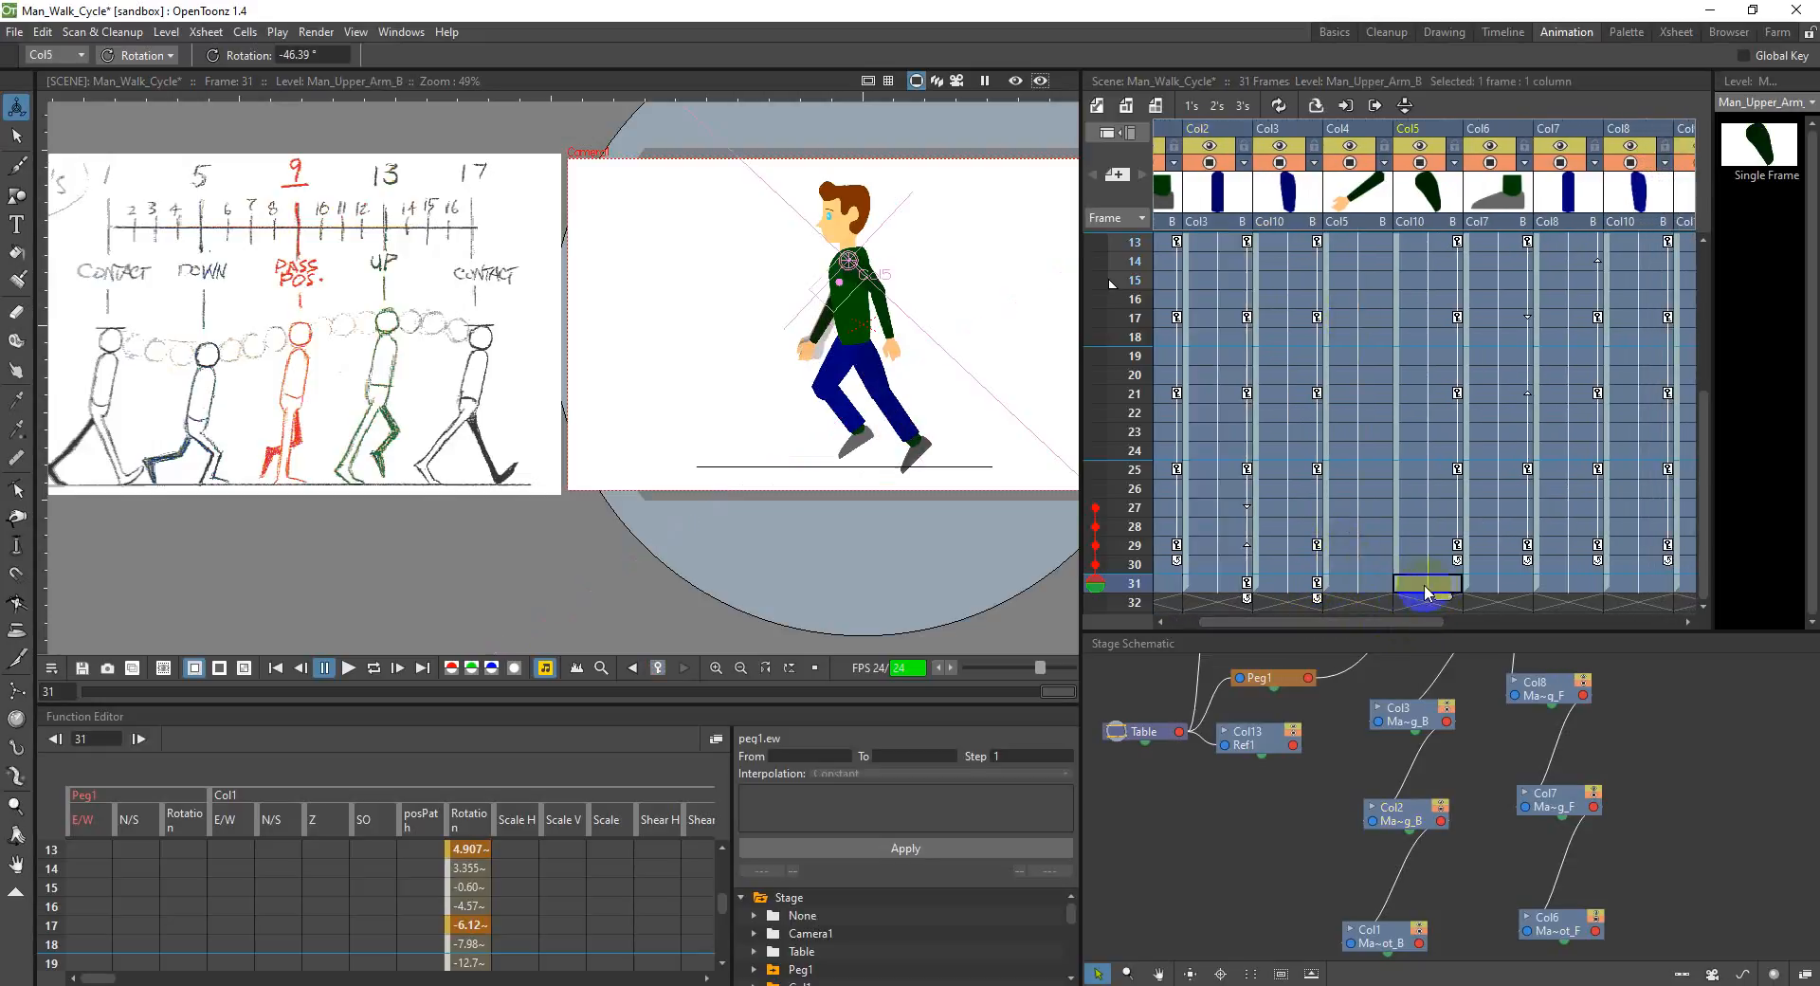
pyautogui.moveTo(850, 295); pyautogui.dragTo(845, 292)
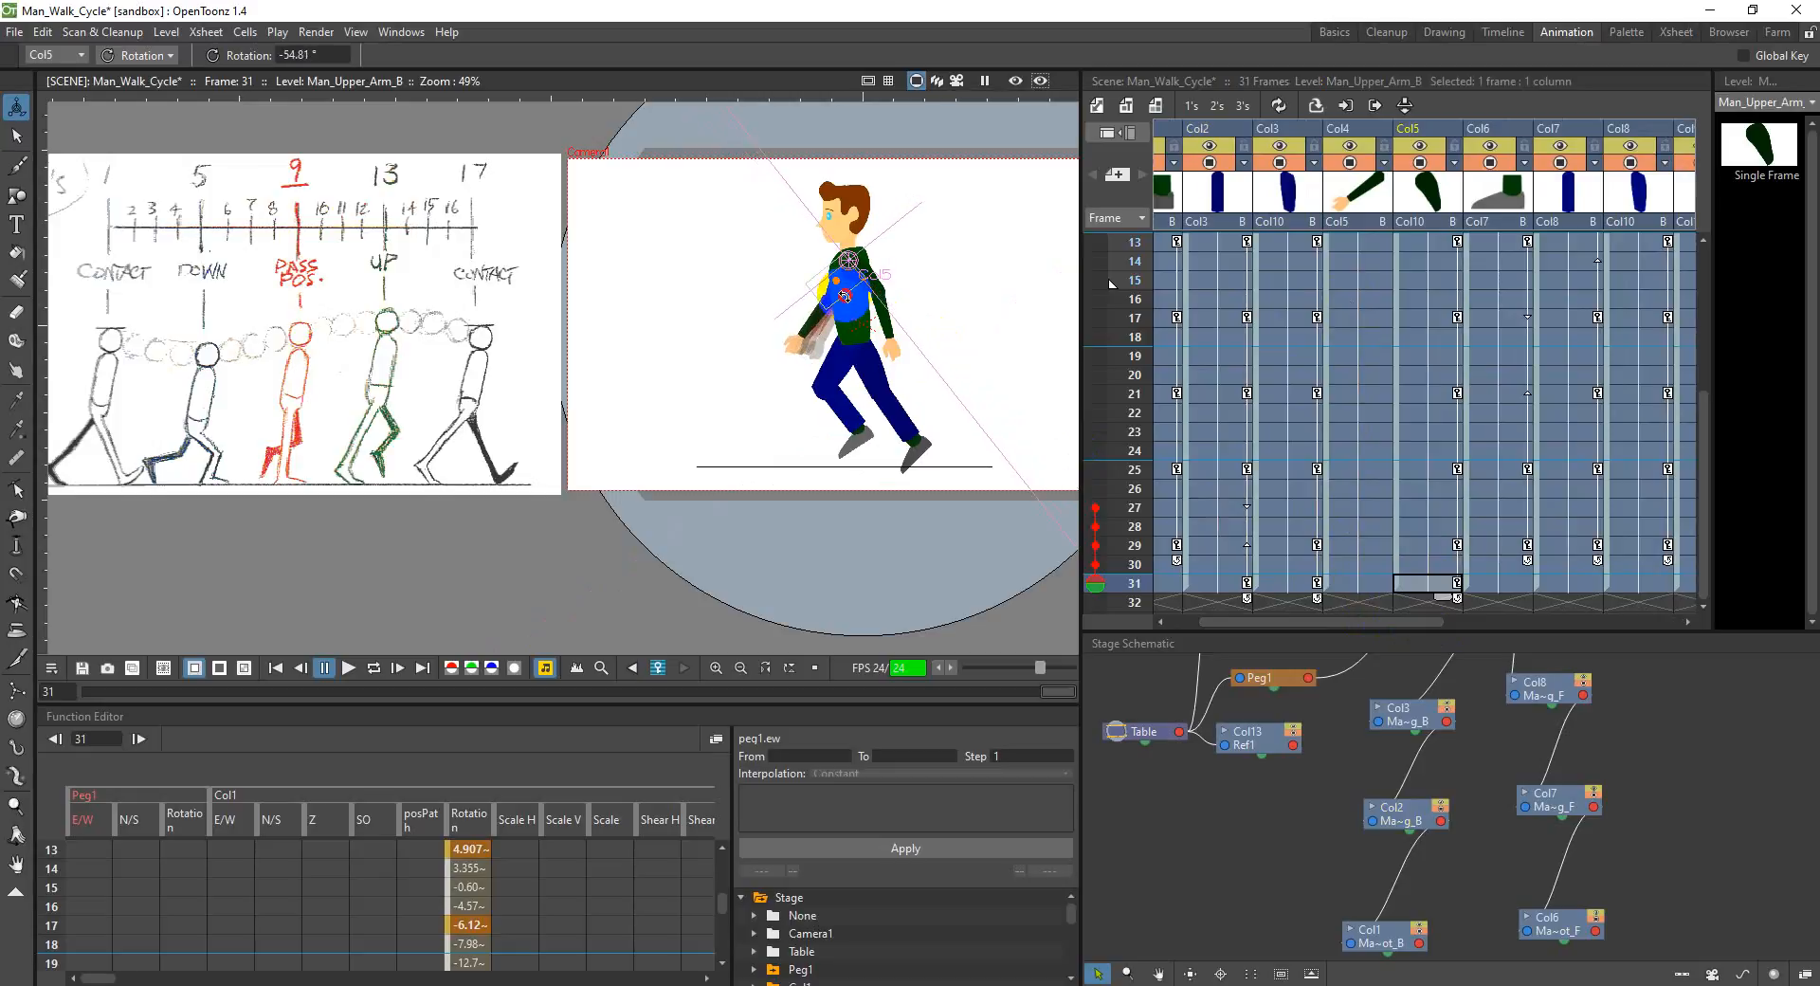
pyautogui.click(1550, 609)
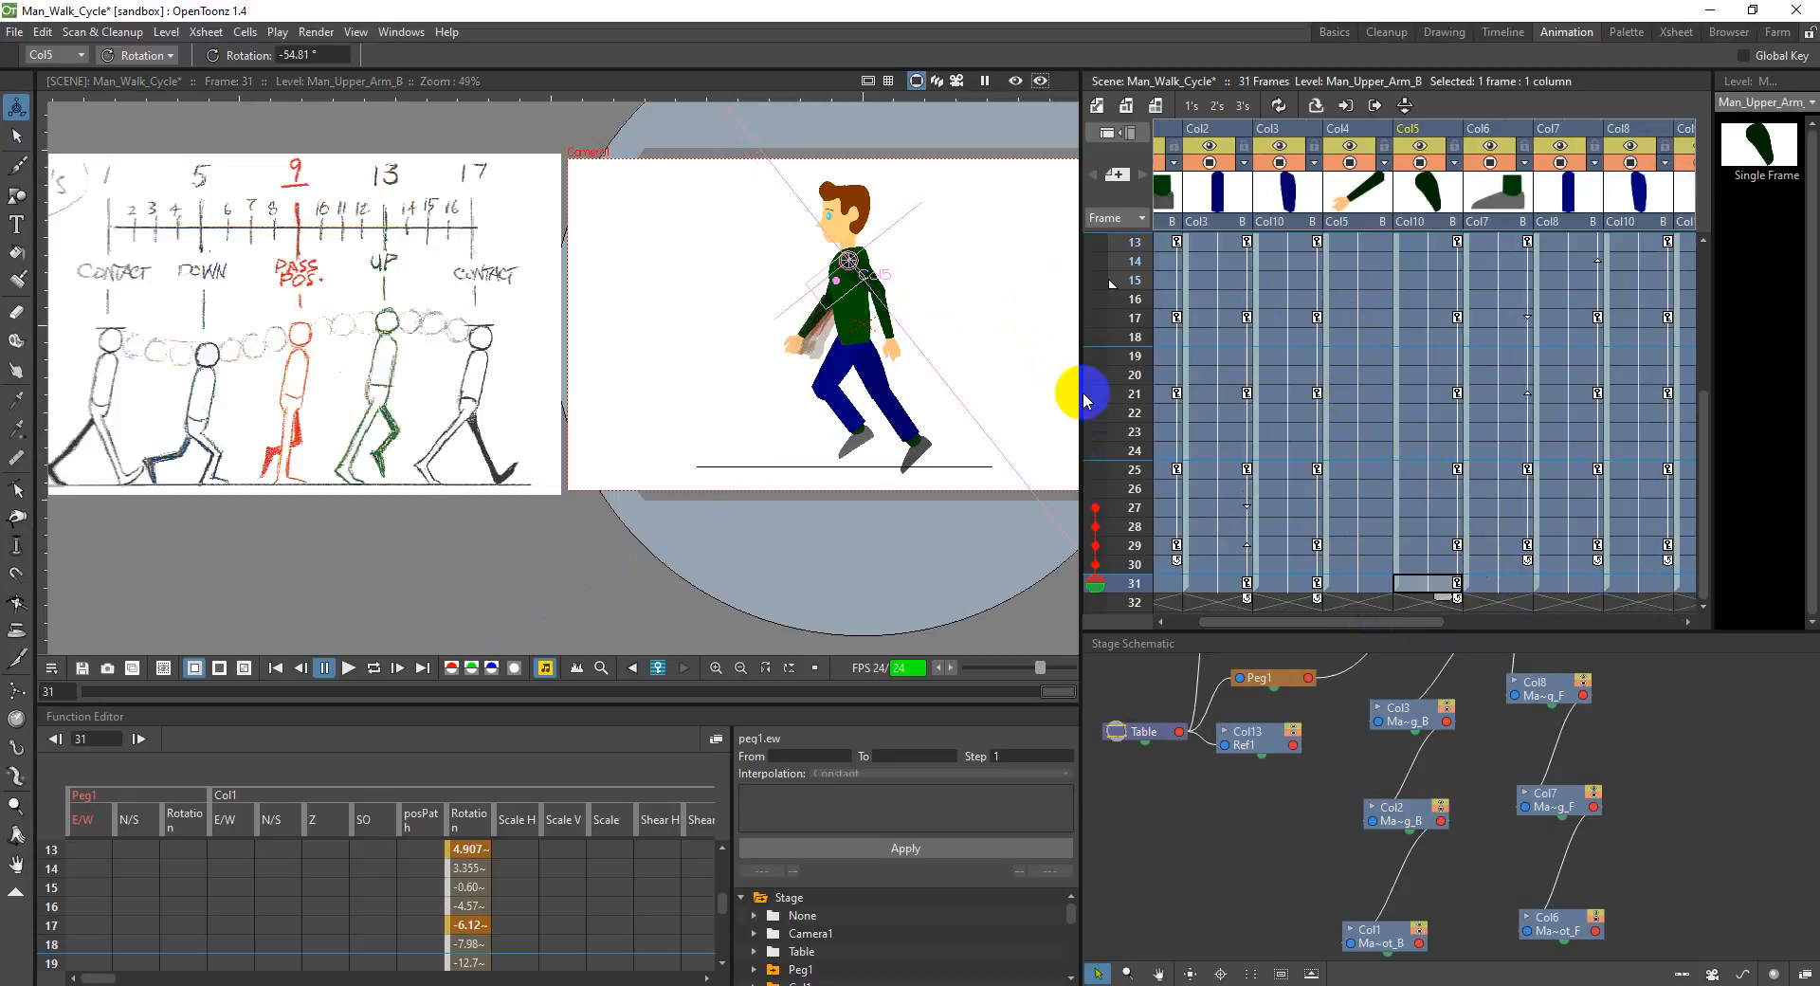
pyautogui.click(838, 294)
pyautogui.moveTo(831, 298); pyautogui.dragTo(833, 297)
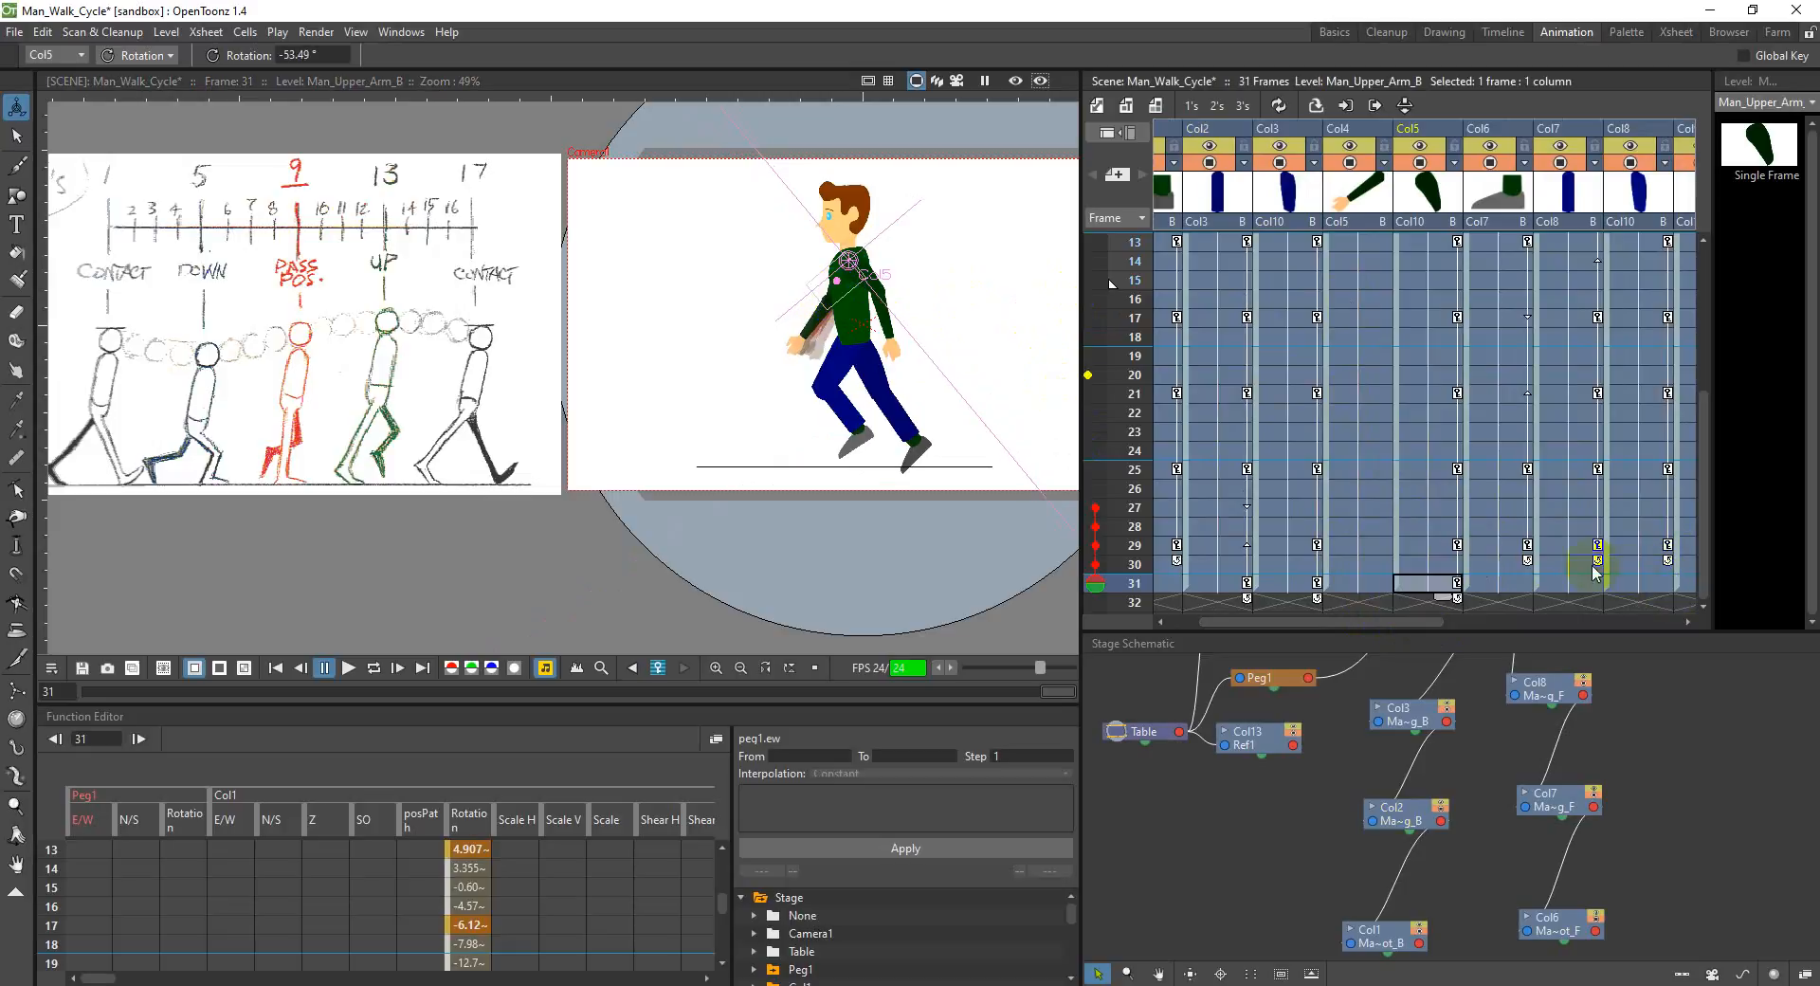
# Step: Rotate the front upper leg in Col8 to about 317.29° at frame 31
pyautogui.click(1633, 586)
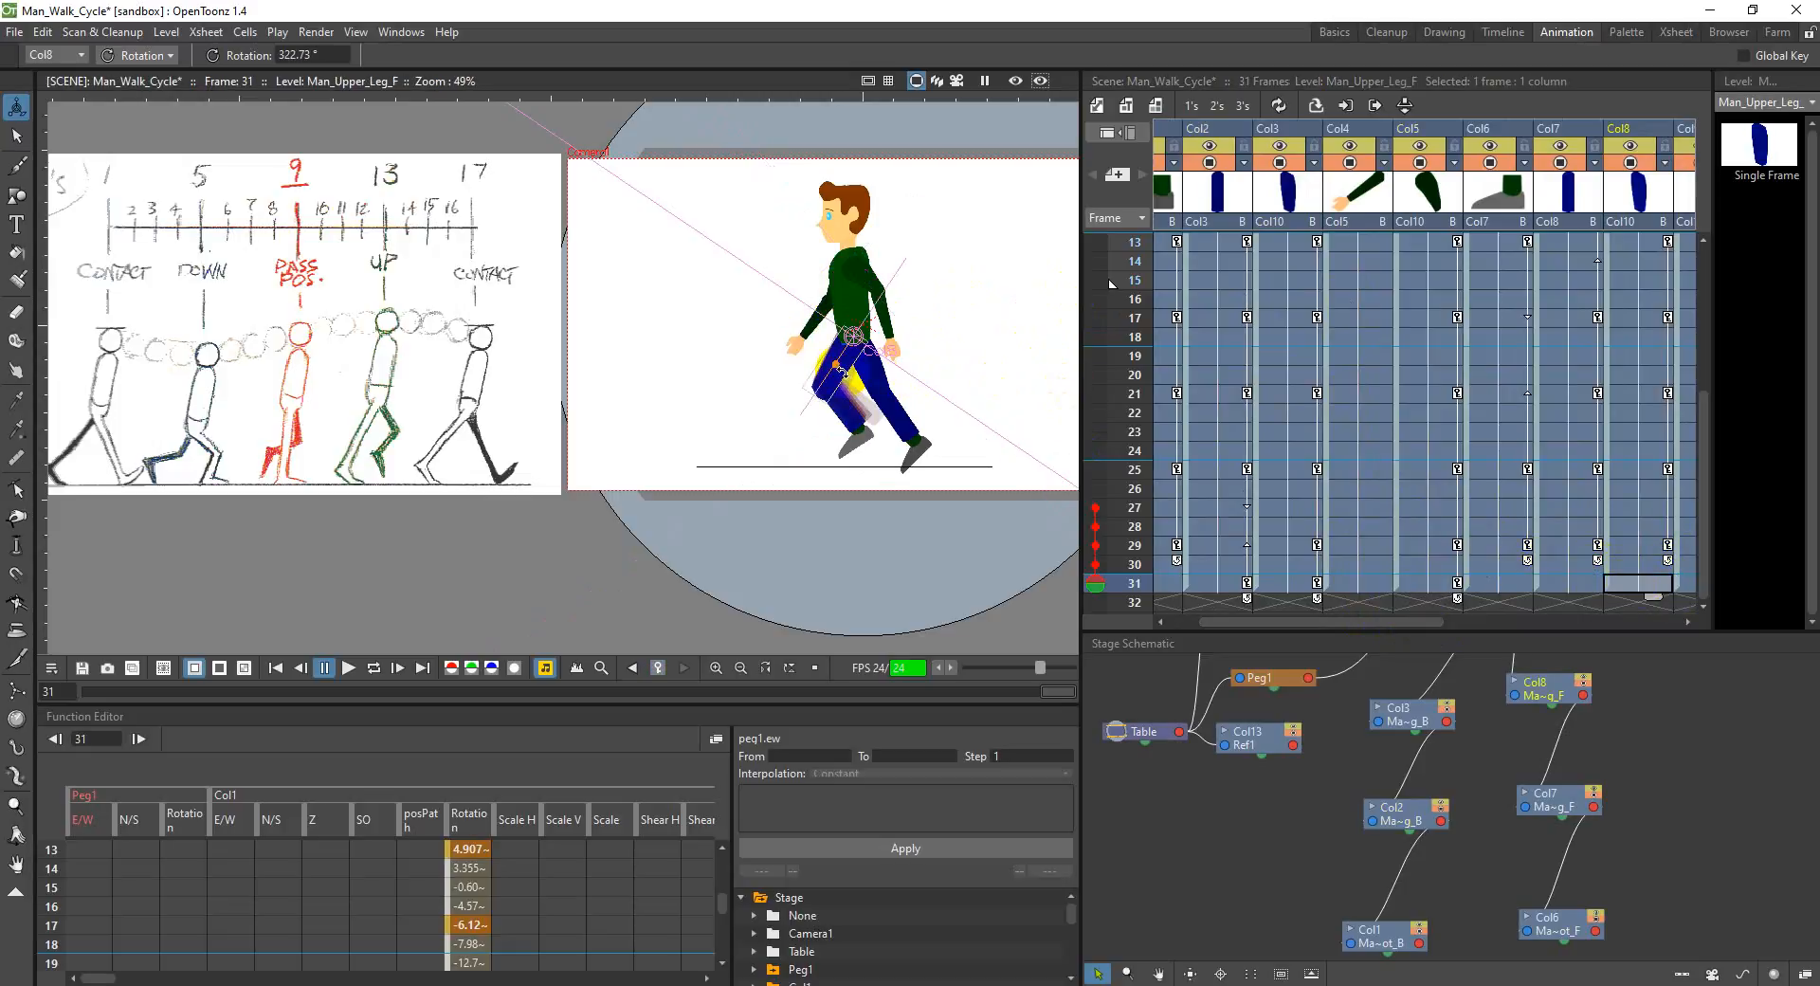
pyautogui.moveTo(843, 371); pyautogui.dragTo(839, 371)
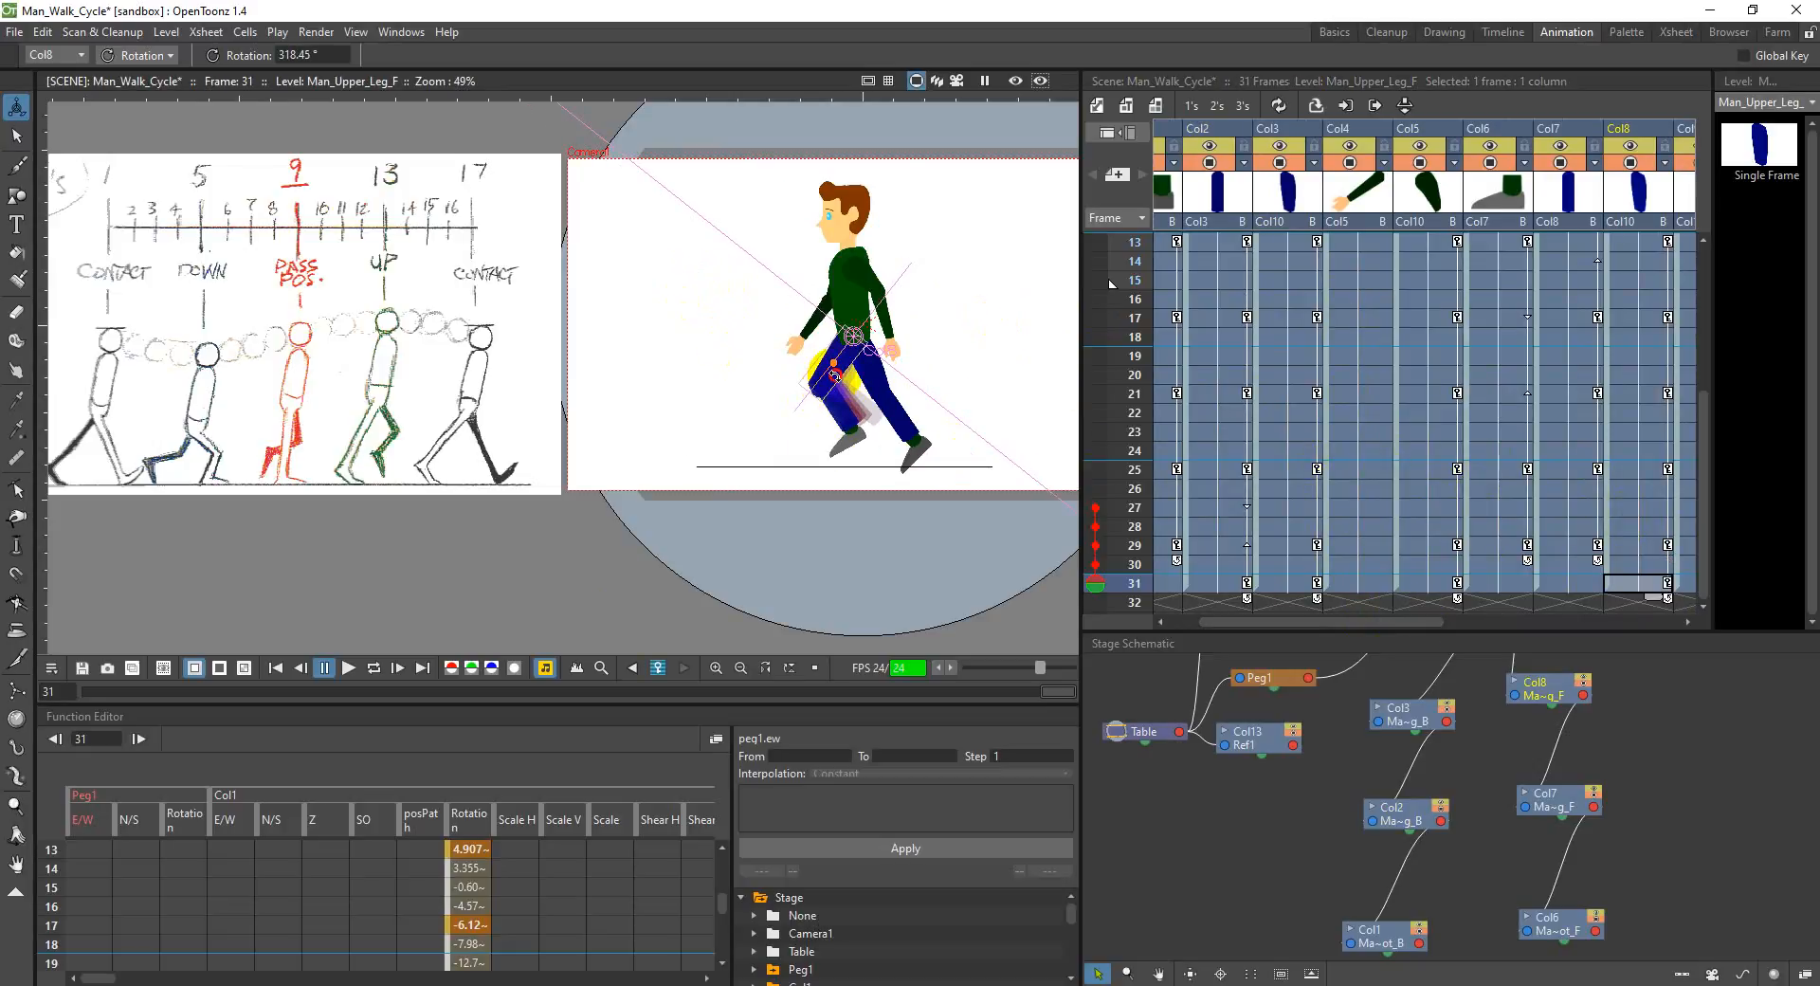
pyautogui.moveTo(834, 375); pyautogui.dragTo(832, 377)
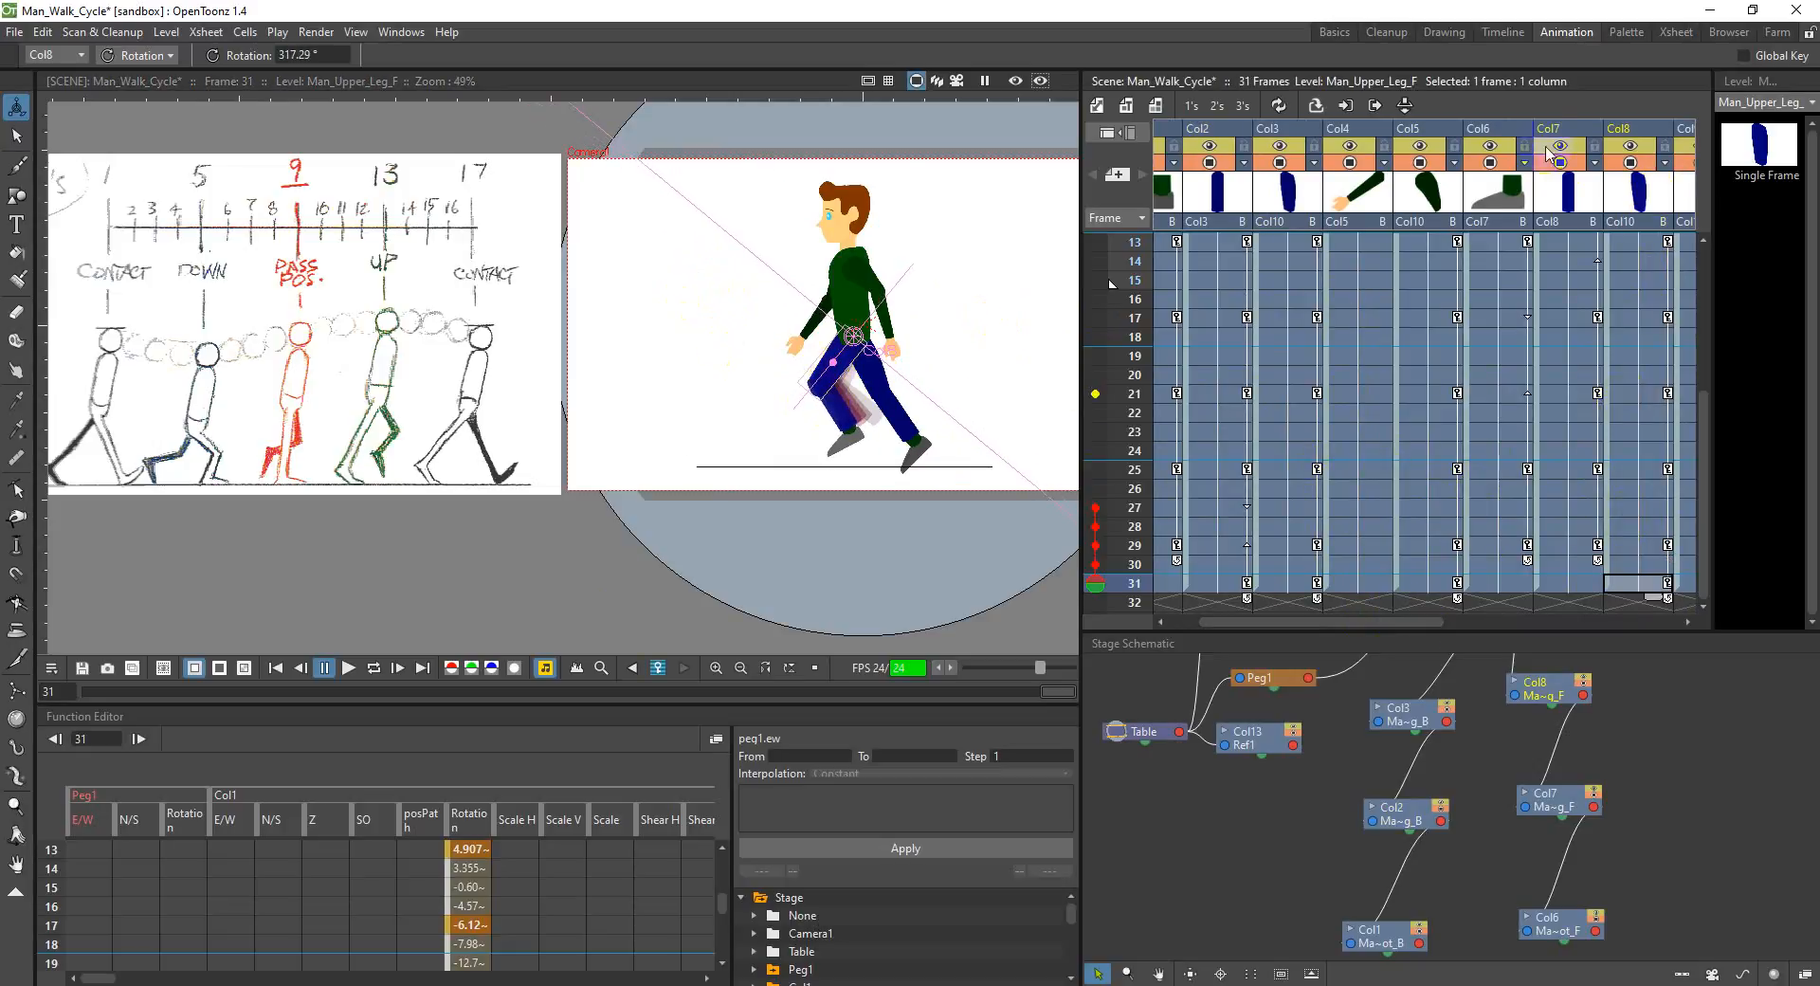
# Step: Rotate the front lower leg in Col7 to about 35.96° and the front foot in Col6 to about 3.05° at frame 31
pyautogui.click(1549, 144)
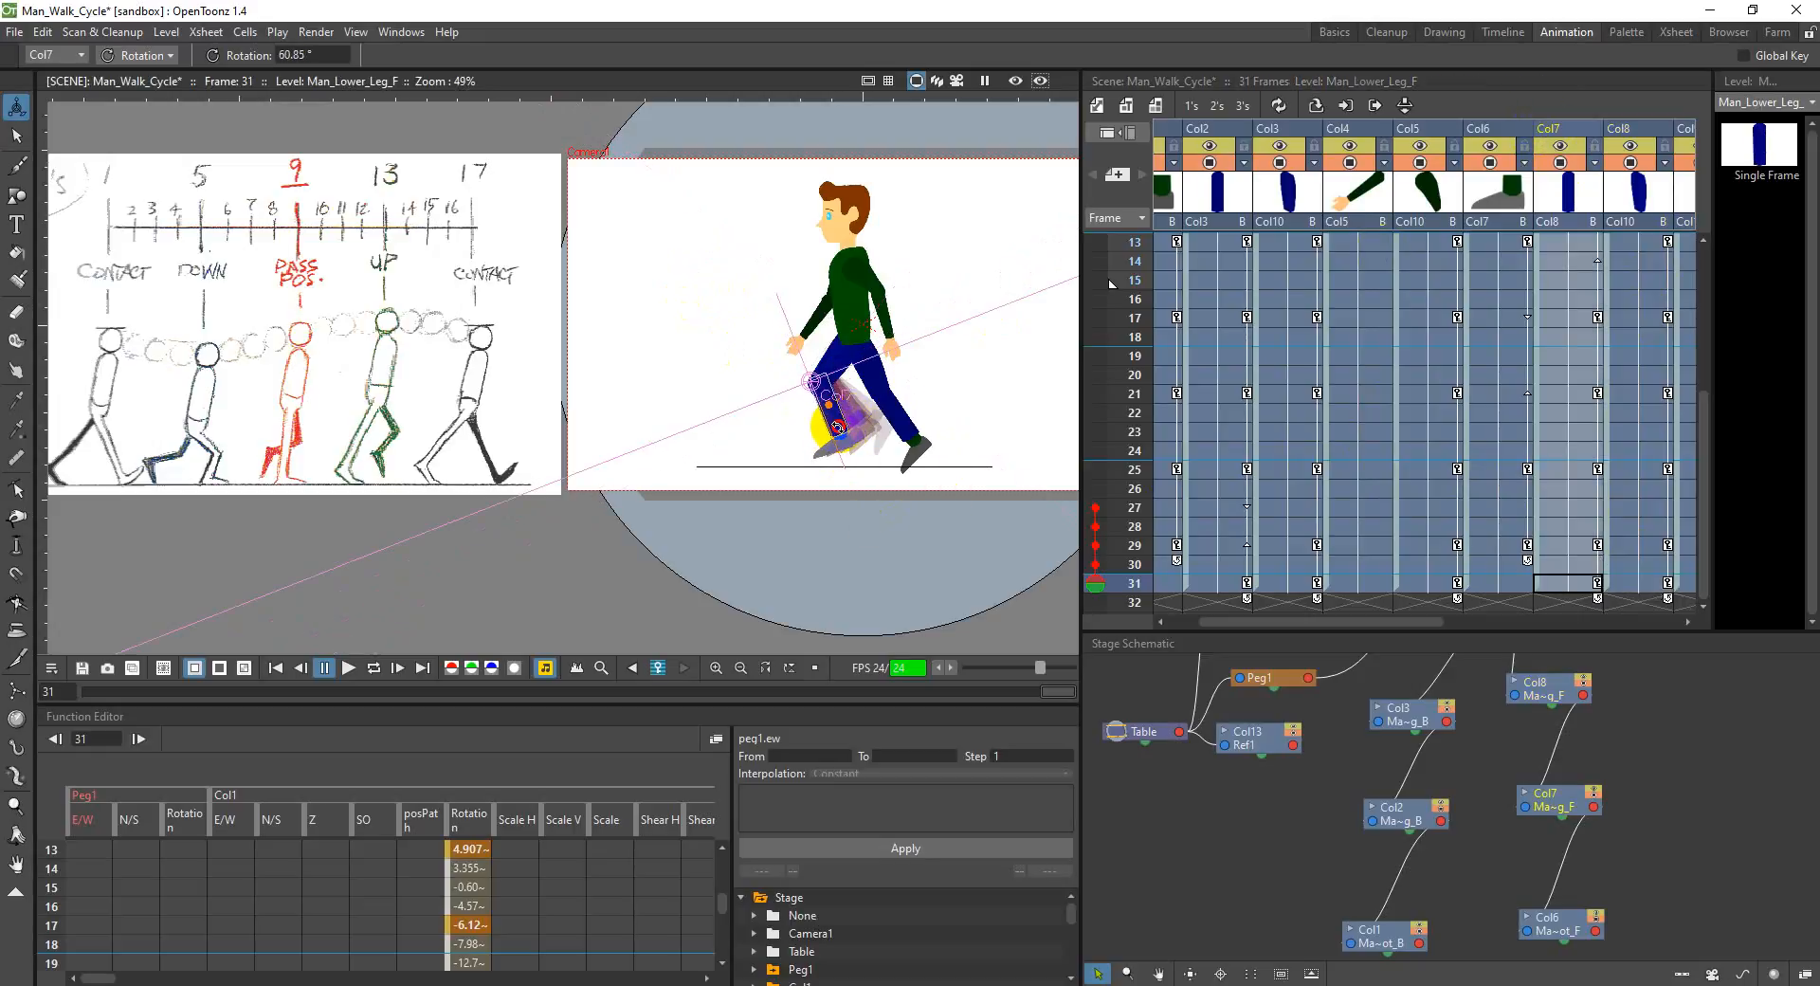
pyautogui.moveTo(832, 427); pyautogui.dragTo(815, 429)
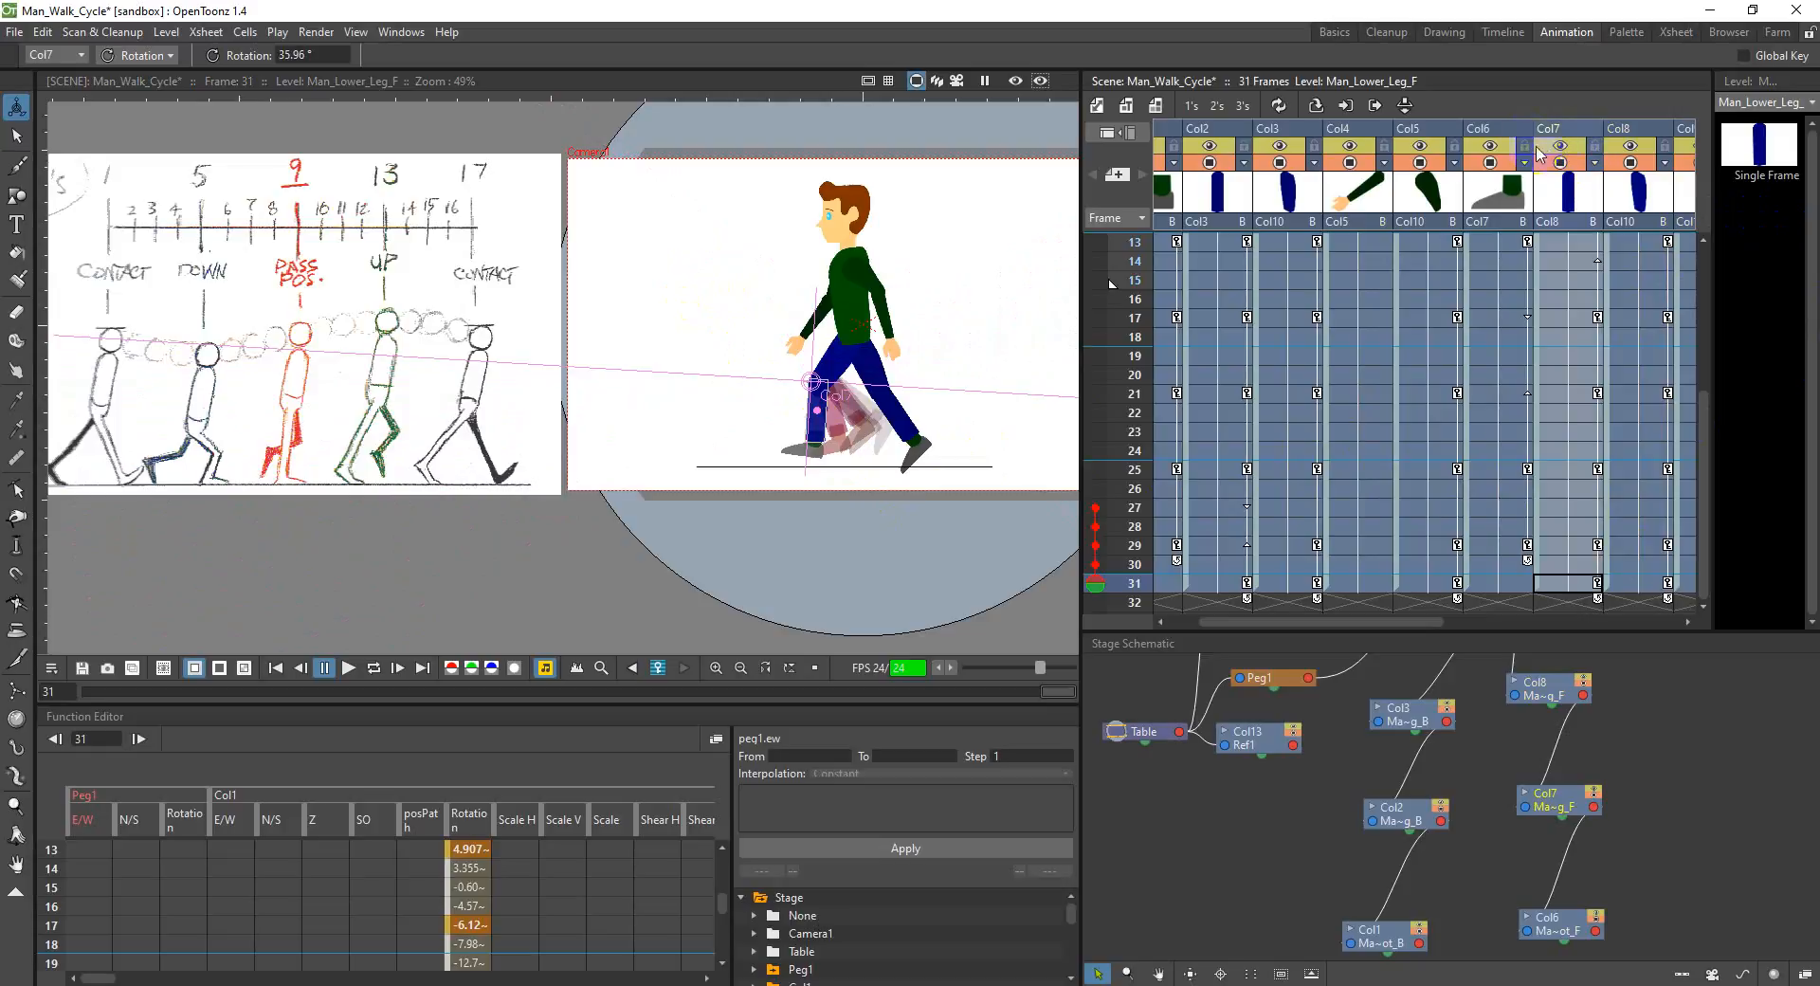
pyautogui.click(1508, 133)
pyautogui.moveTo(817, 446); pyautogui.dragTo(110, 479)
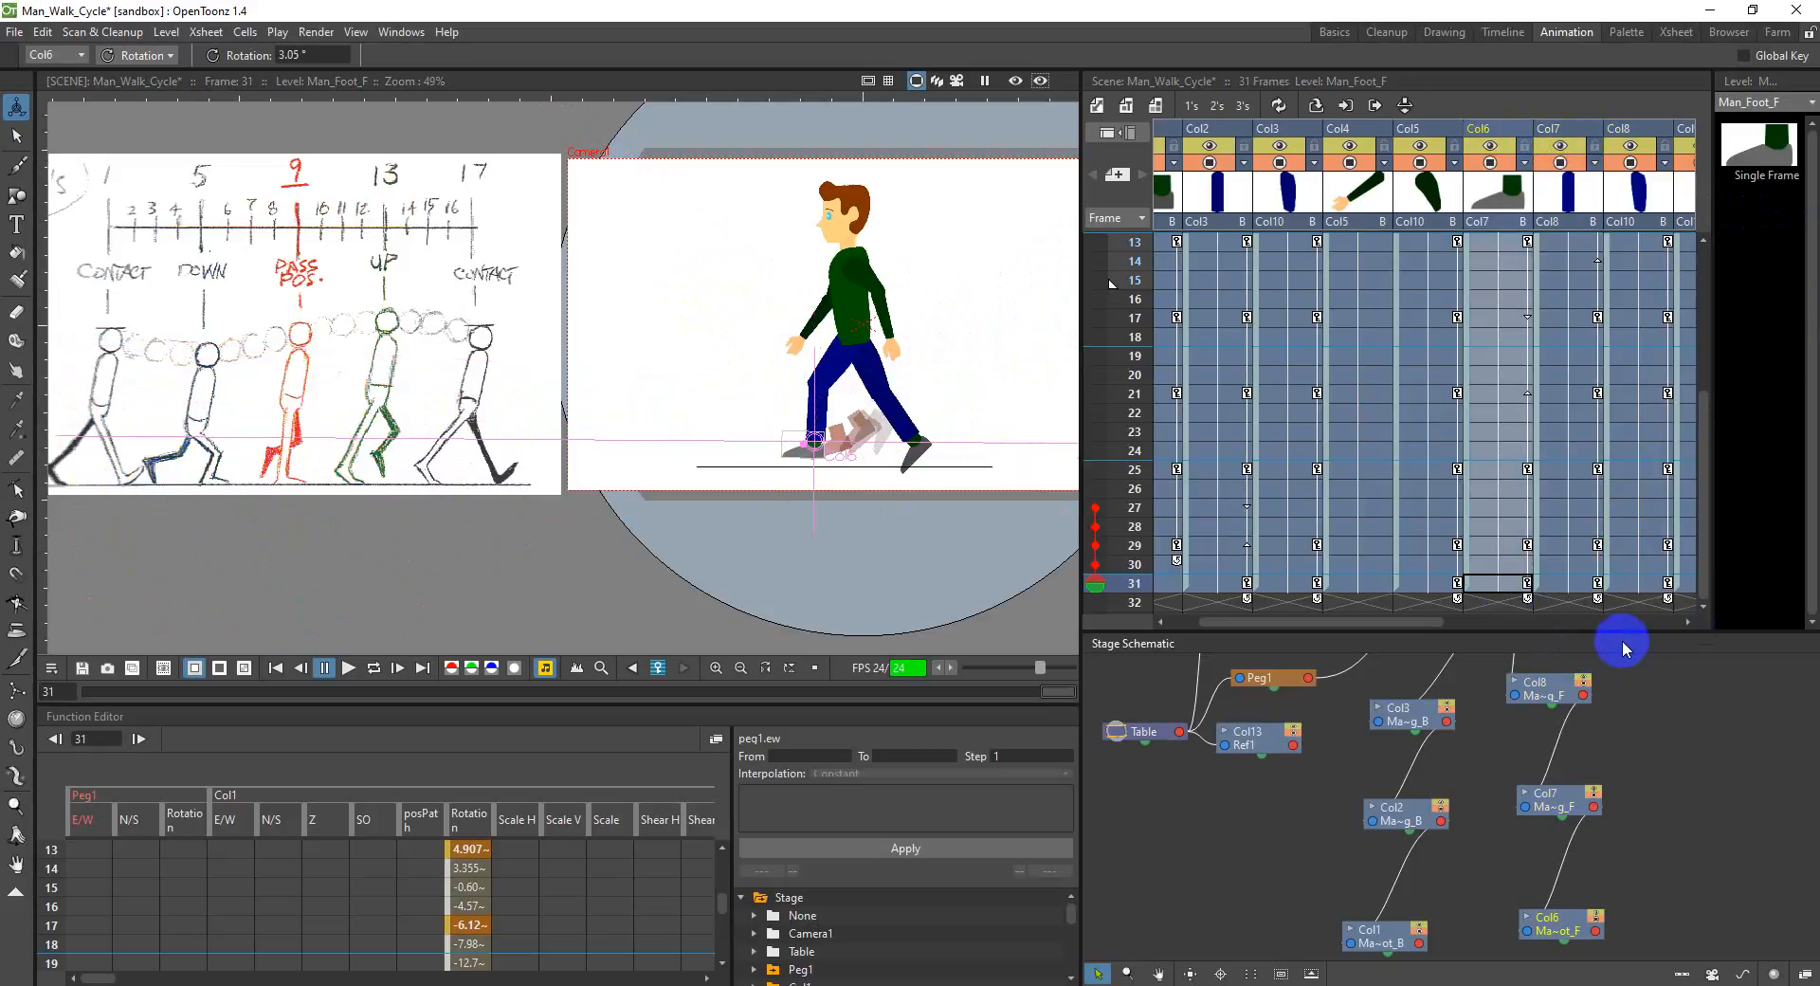
# Step: Rotate the front upper arm in Col11 to about 24.71° at frame 31
pyautogui.moveTo(1385, 626); pyautogui.dragTo(1516, 622)
pyautogui.click(1374, 583)
pyautogui.click(1516, 587)
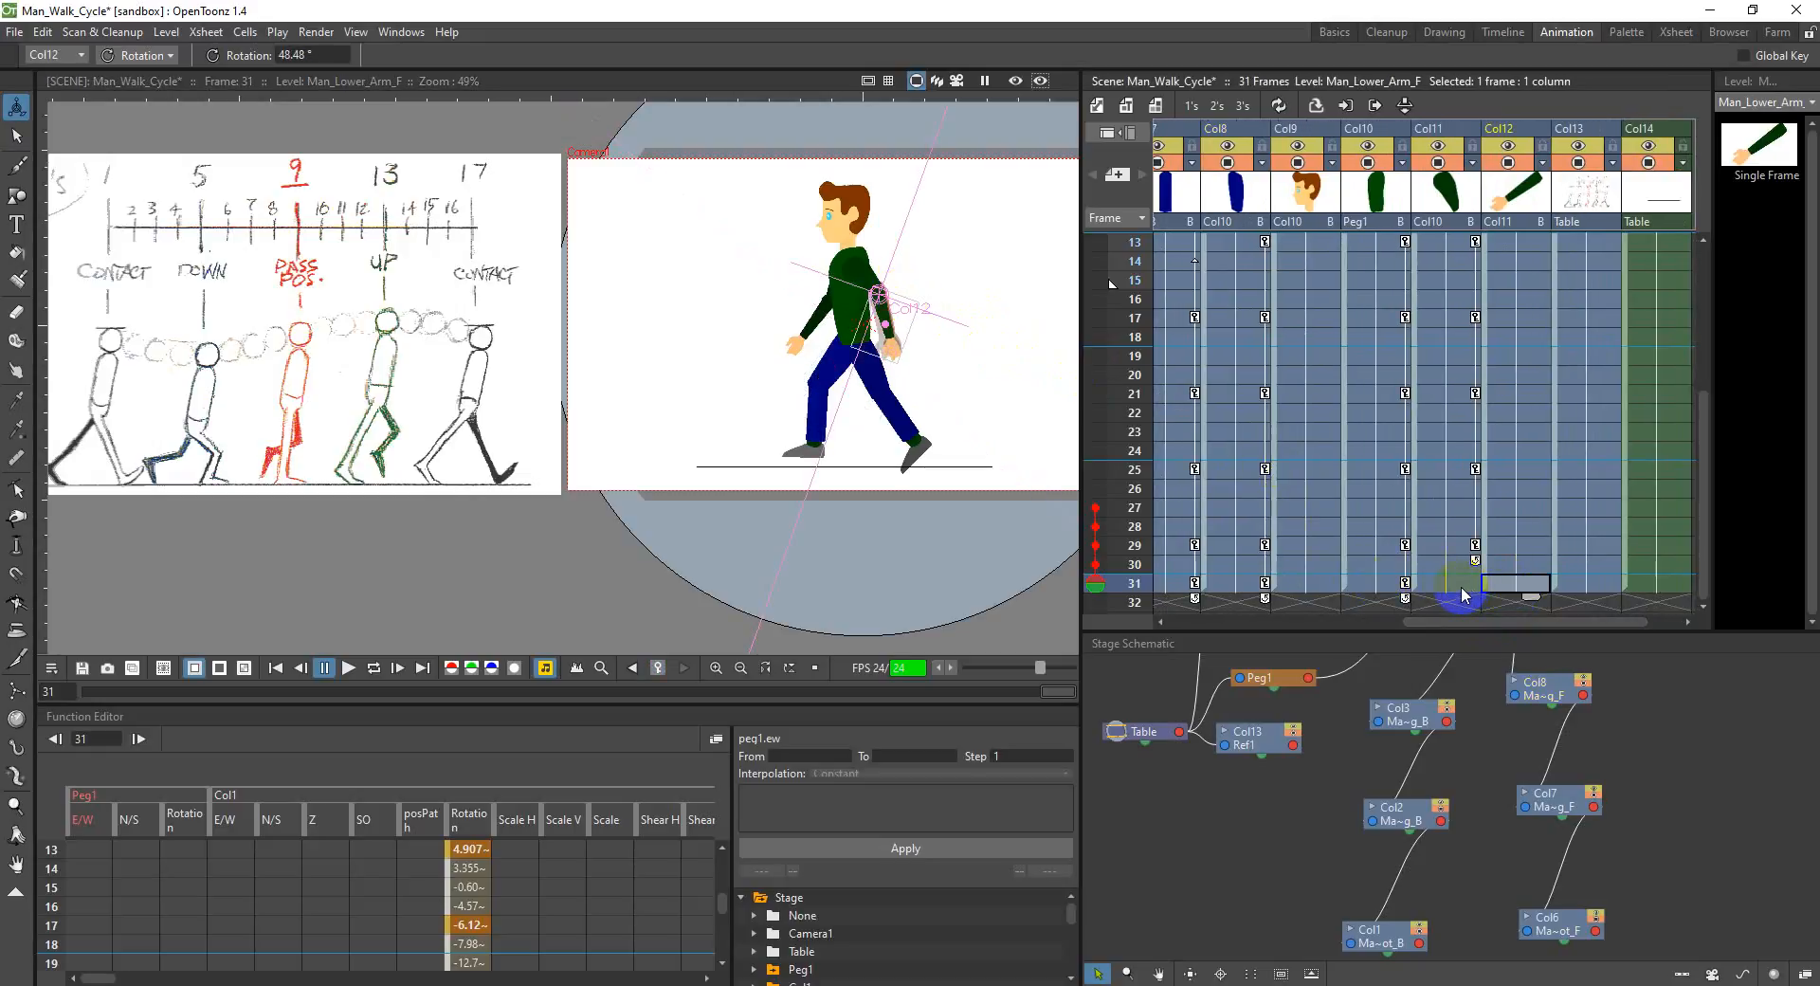
pyautogui.click(1464, 590)
pyautogui.moveTo(877, 285); pyautogui.dragTo(889, 286)
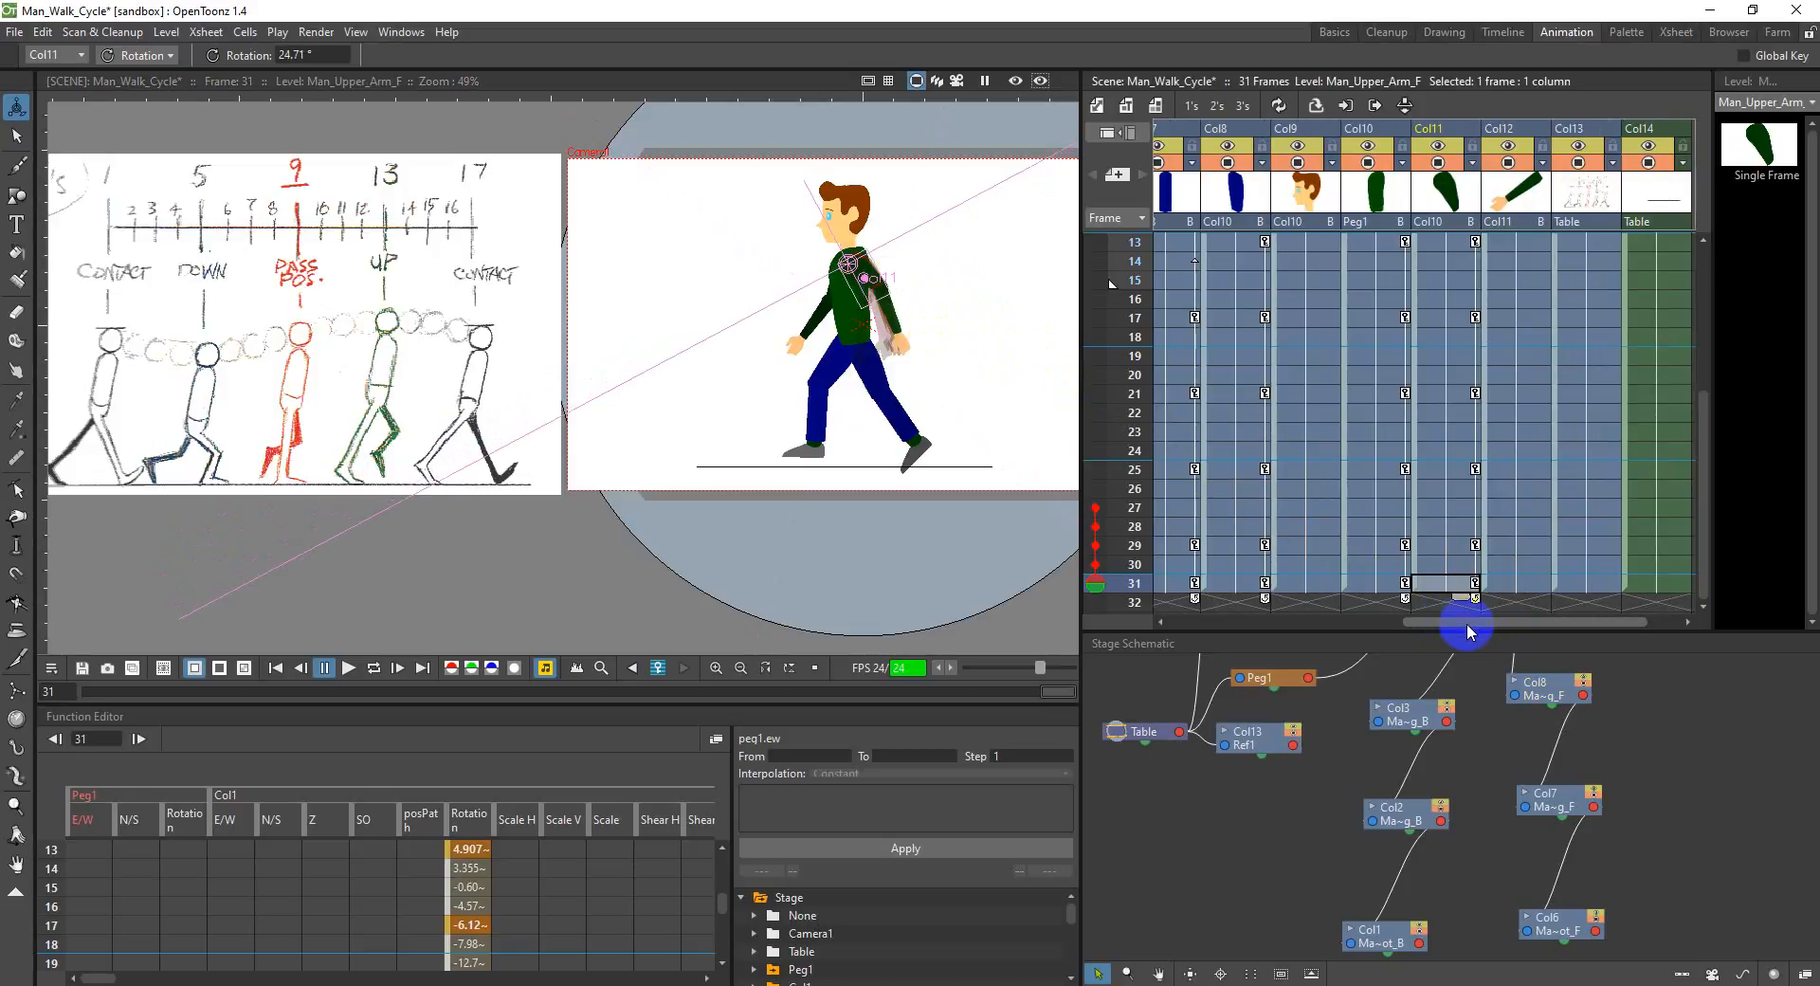
# Step: Extend the playback range by moving its end marker to frame 31
pyautogui.moveTo(1463, 620); pyautogui.dragTo(1271, 621)
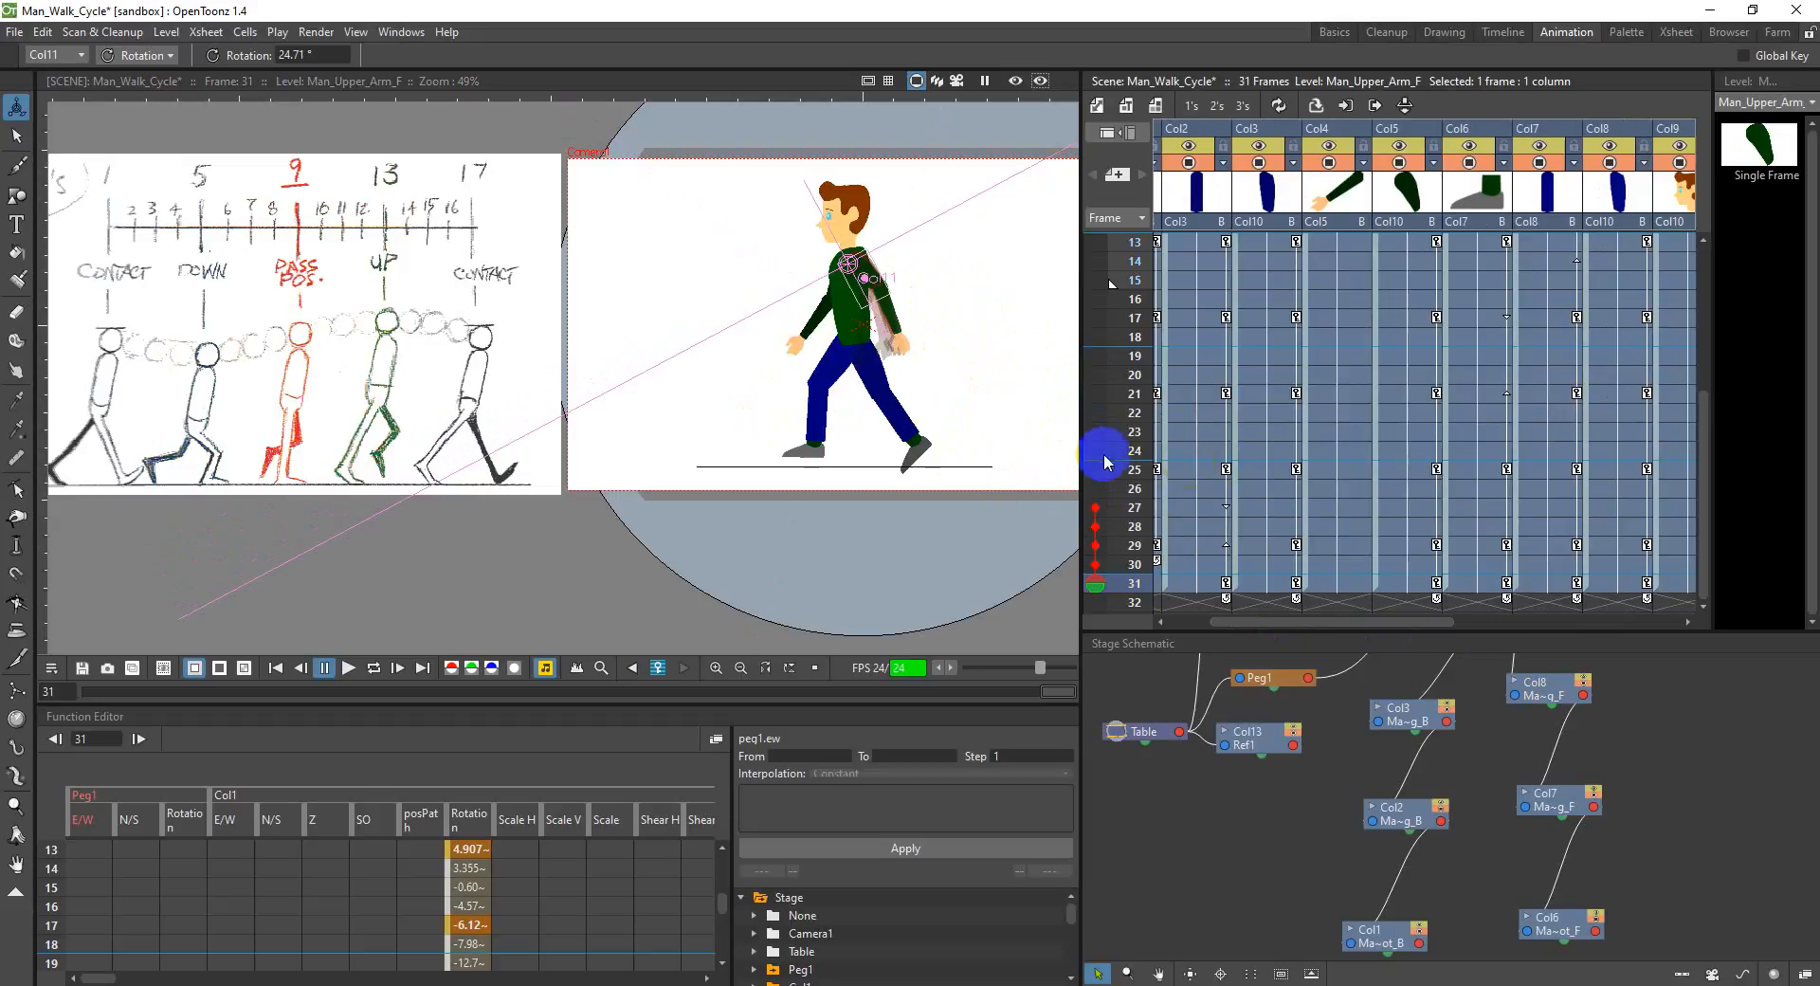
pyautogui.scroll(4, 1134, 548)
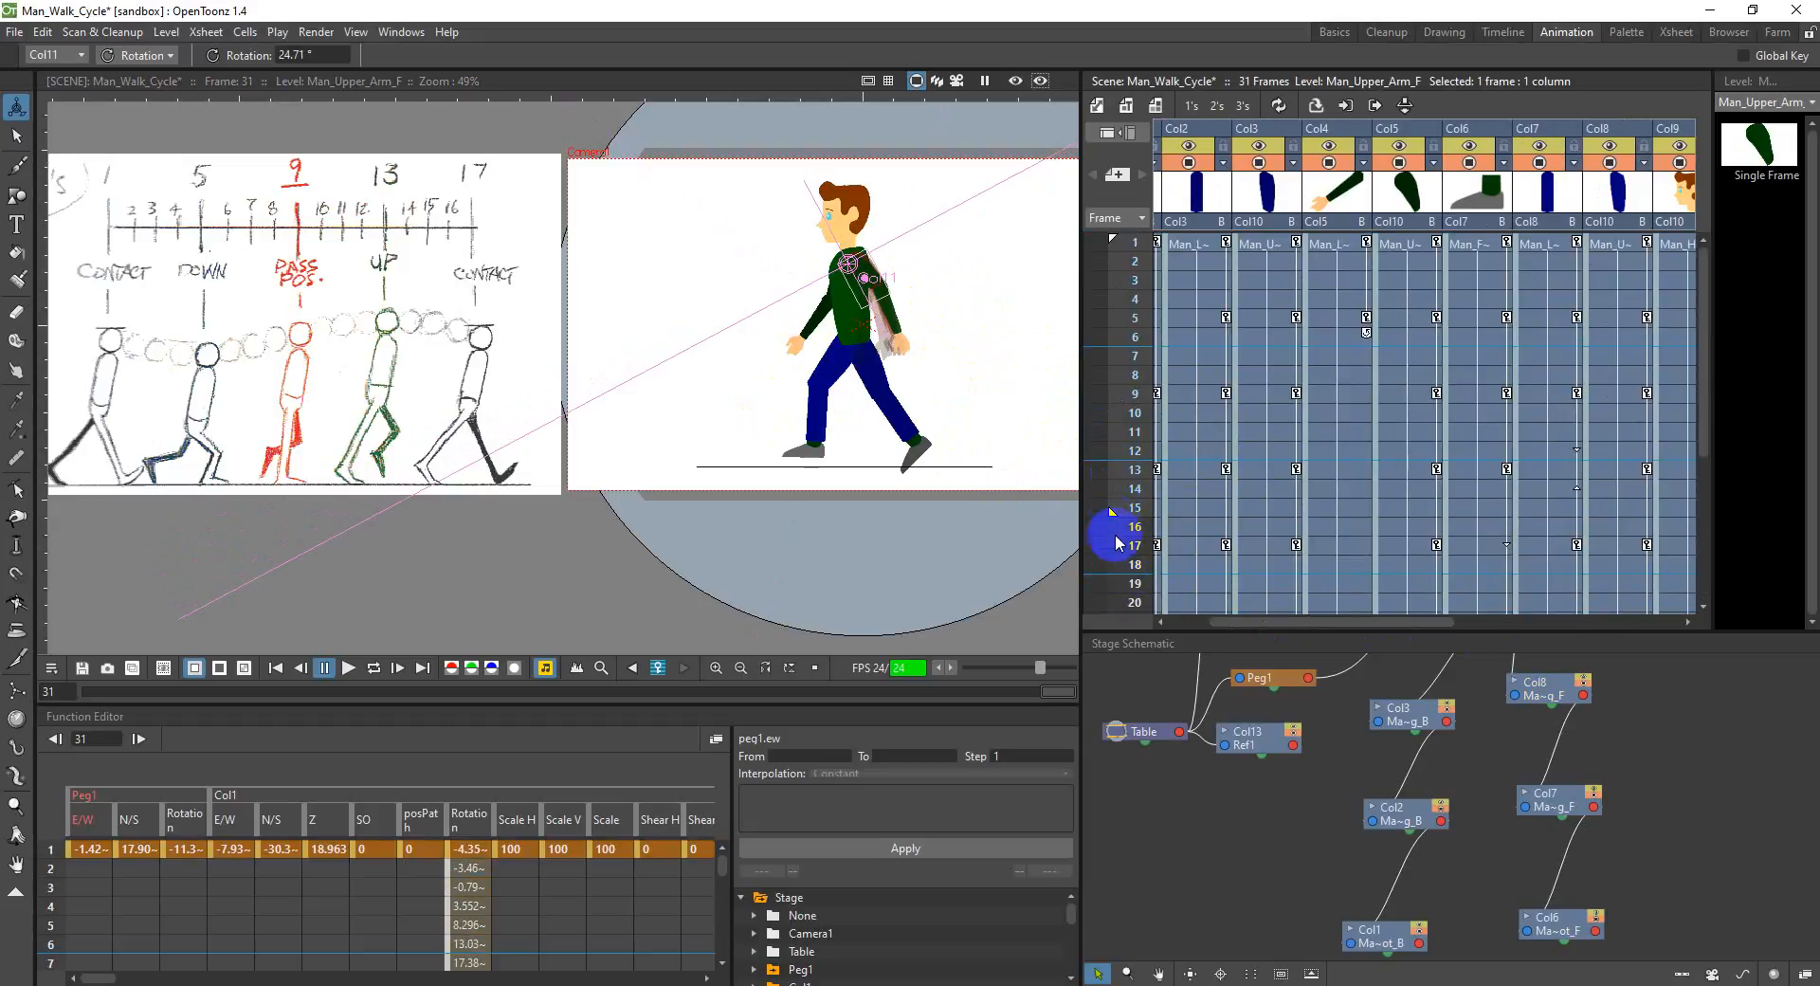
pyautogui.moveTo(1110, 513)
pyautogui.mouseDown()
pyautogui.moveTo(1105, 651)
pyautogui.moveTo(1125, 571)
pyautogui.mouseUp()
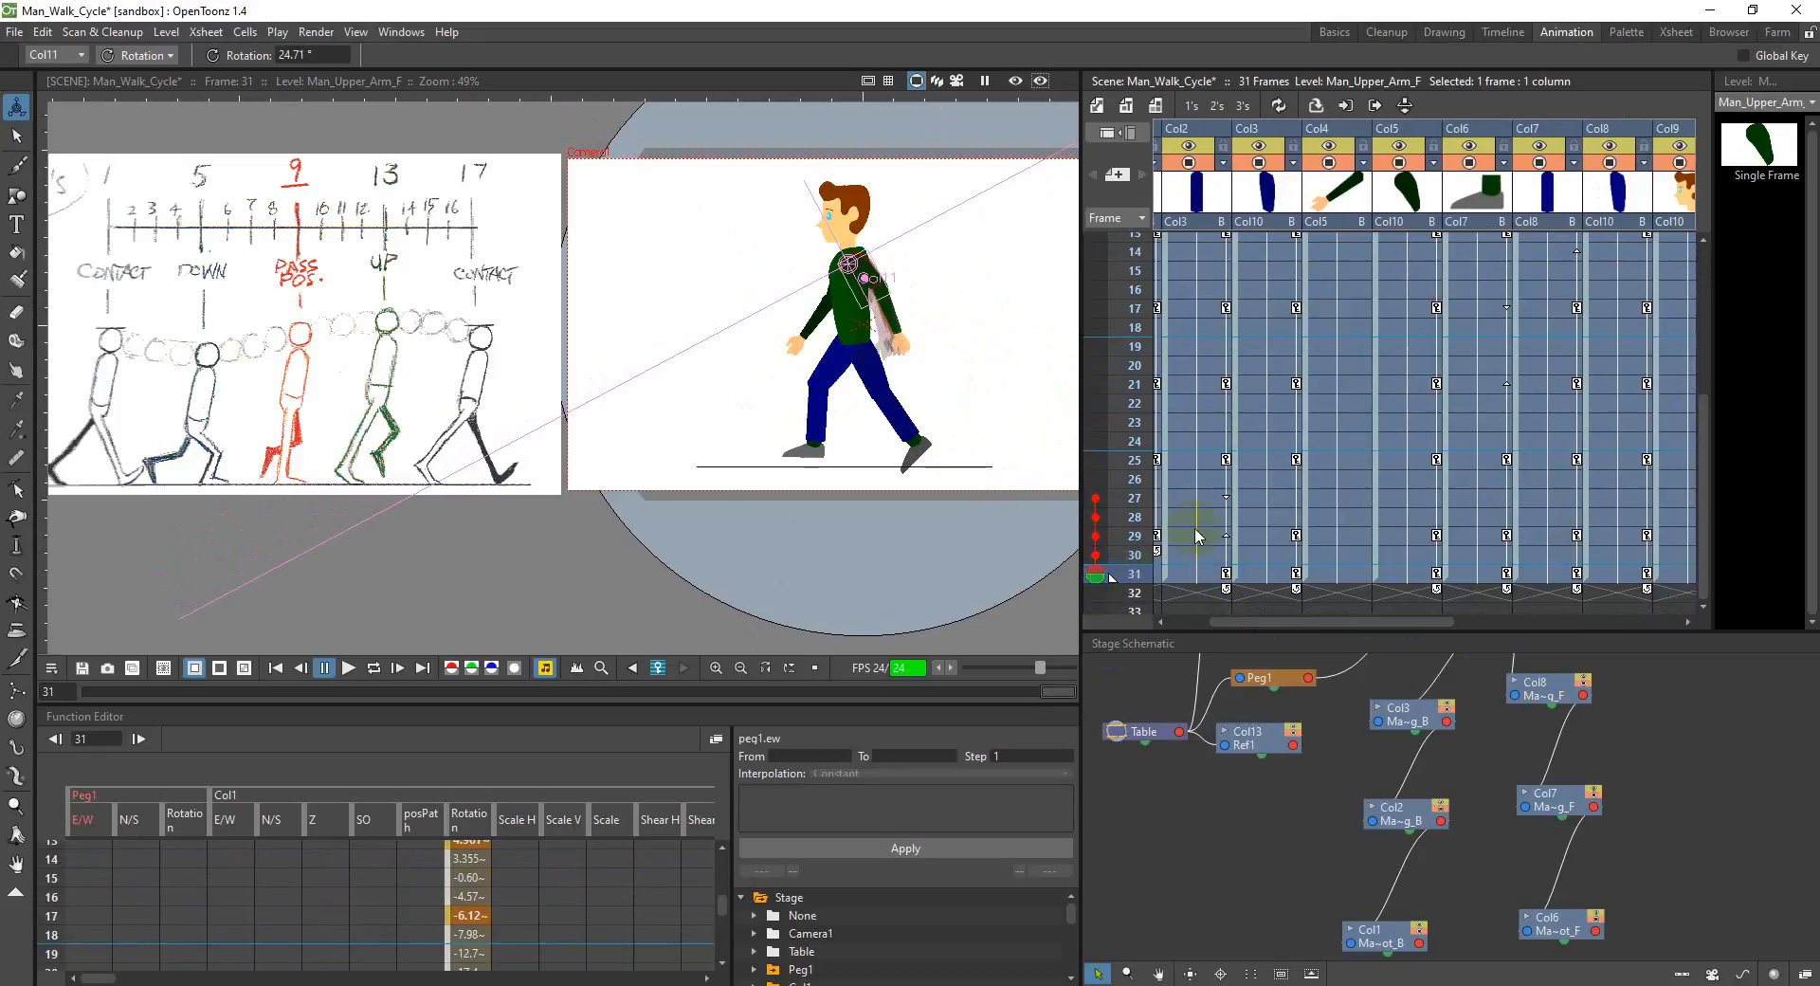
pyautogui.scroll(5, 1196, 537)
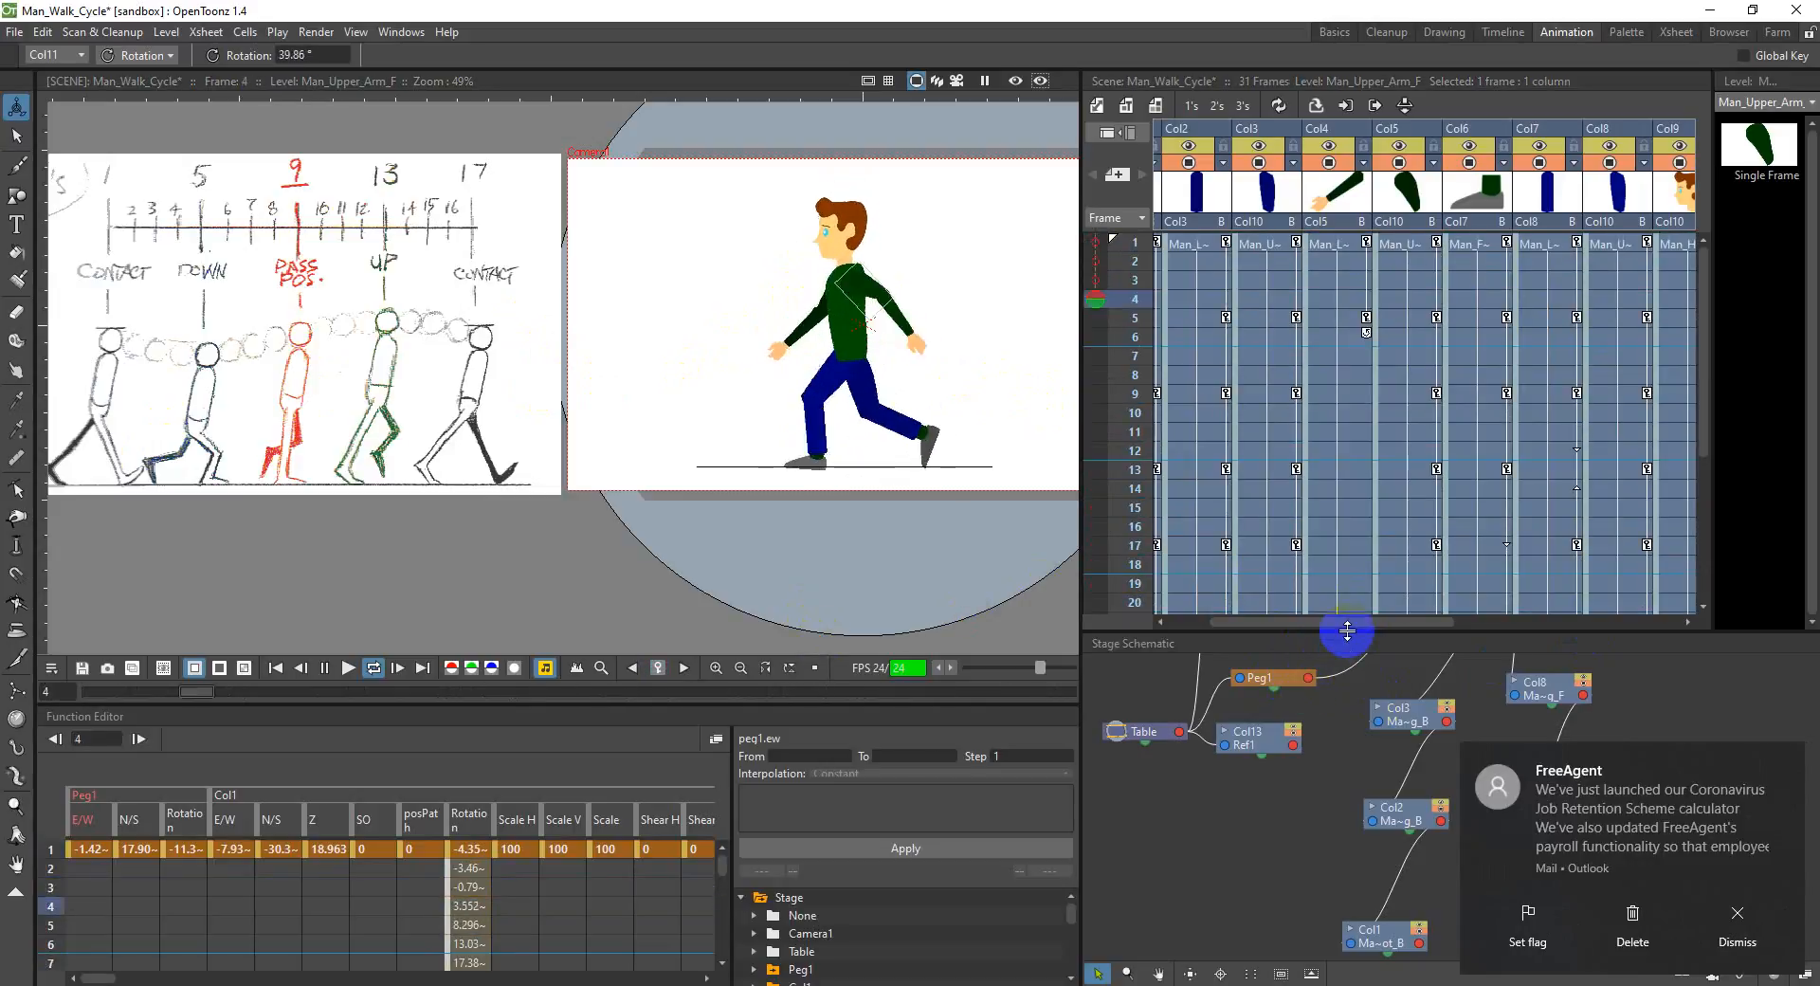
# Step: Delete Col14, the column holding the ground line
pyautogui.moveTo(1360, 621); pyautogui.dragTo(1661, 611)
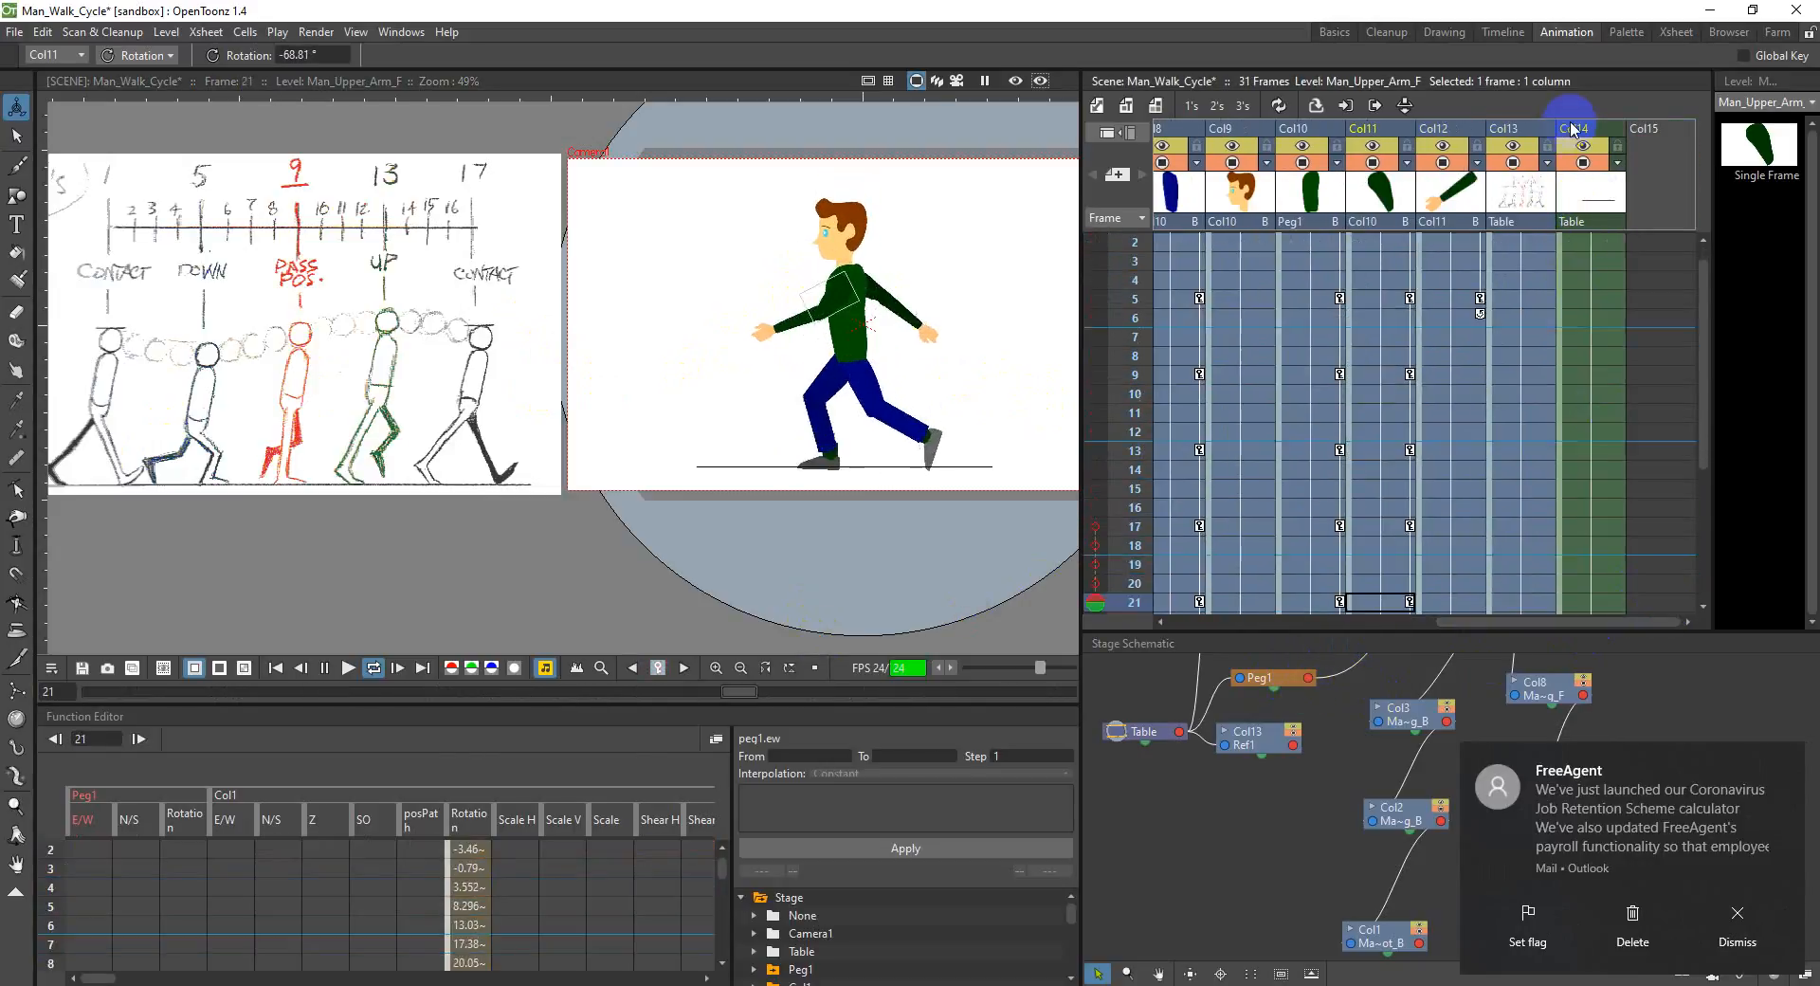
pyautogui.click(1616, 301)
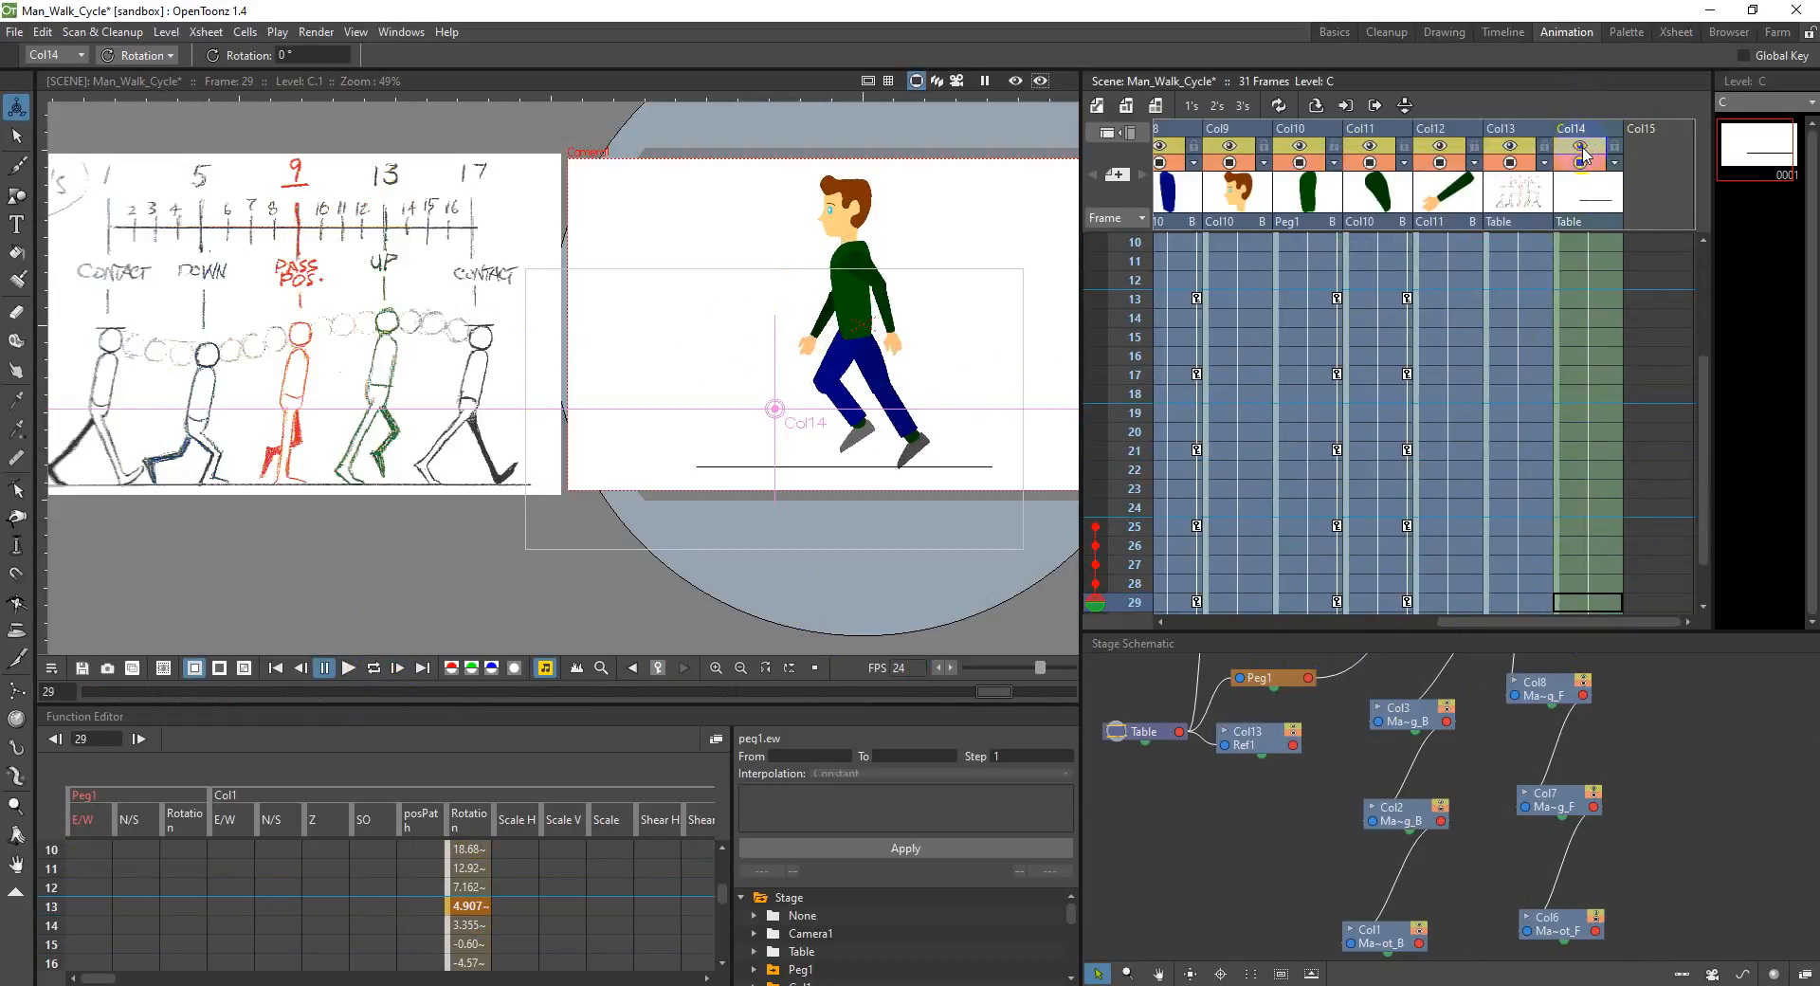
pyautogui.click(1590, 129)
pyautogui.rightClick(1590, 132)
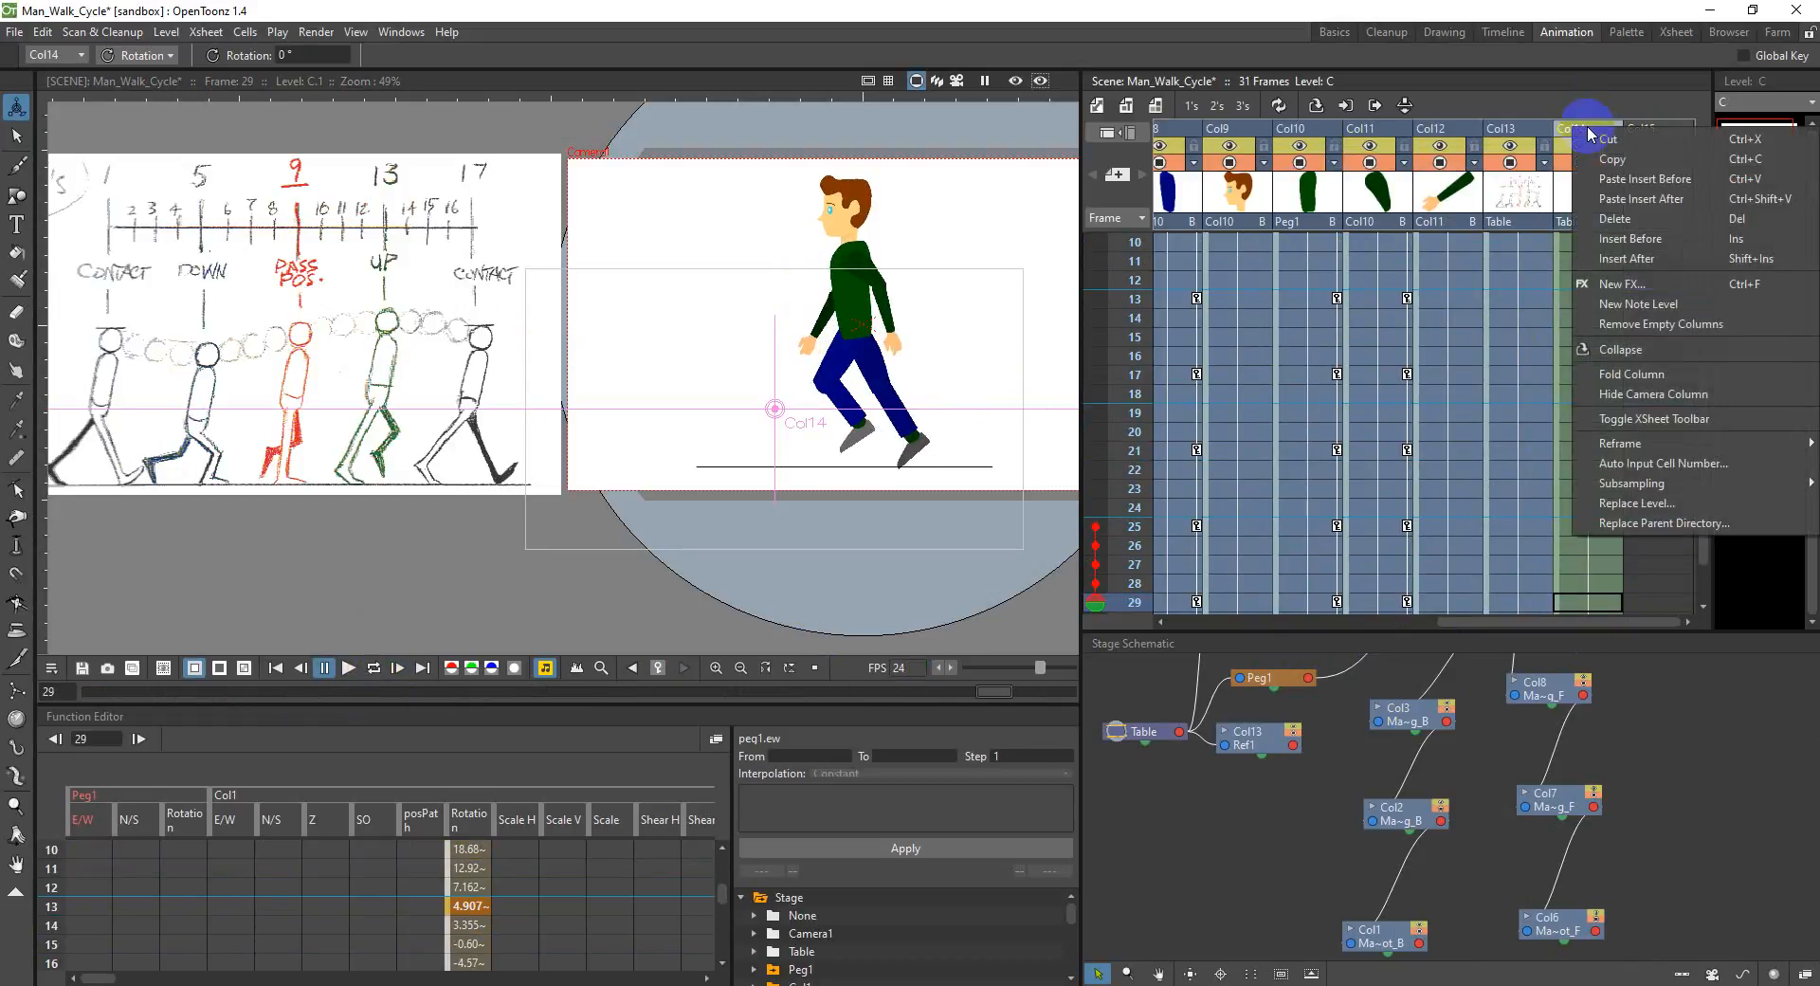
pyautogui.click(1673, 226)
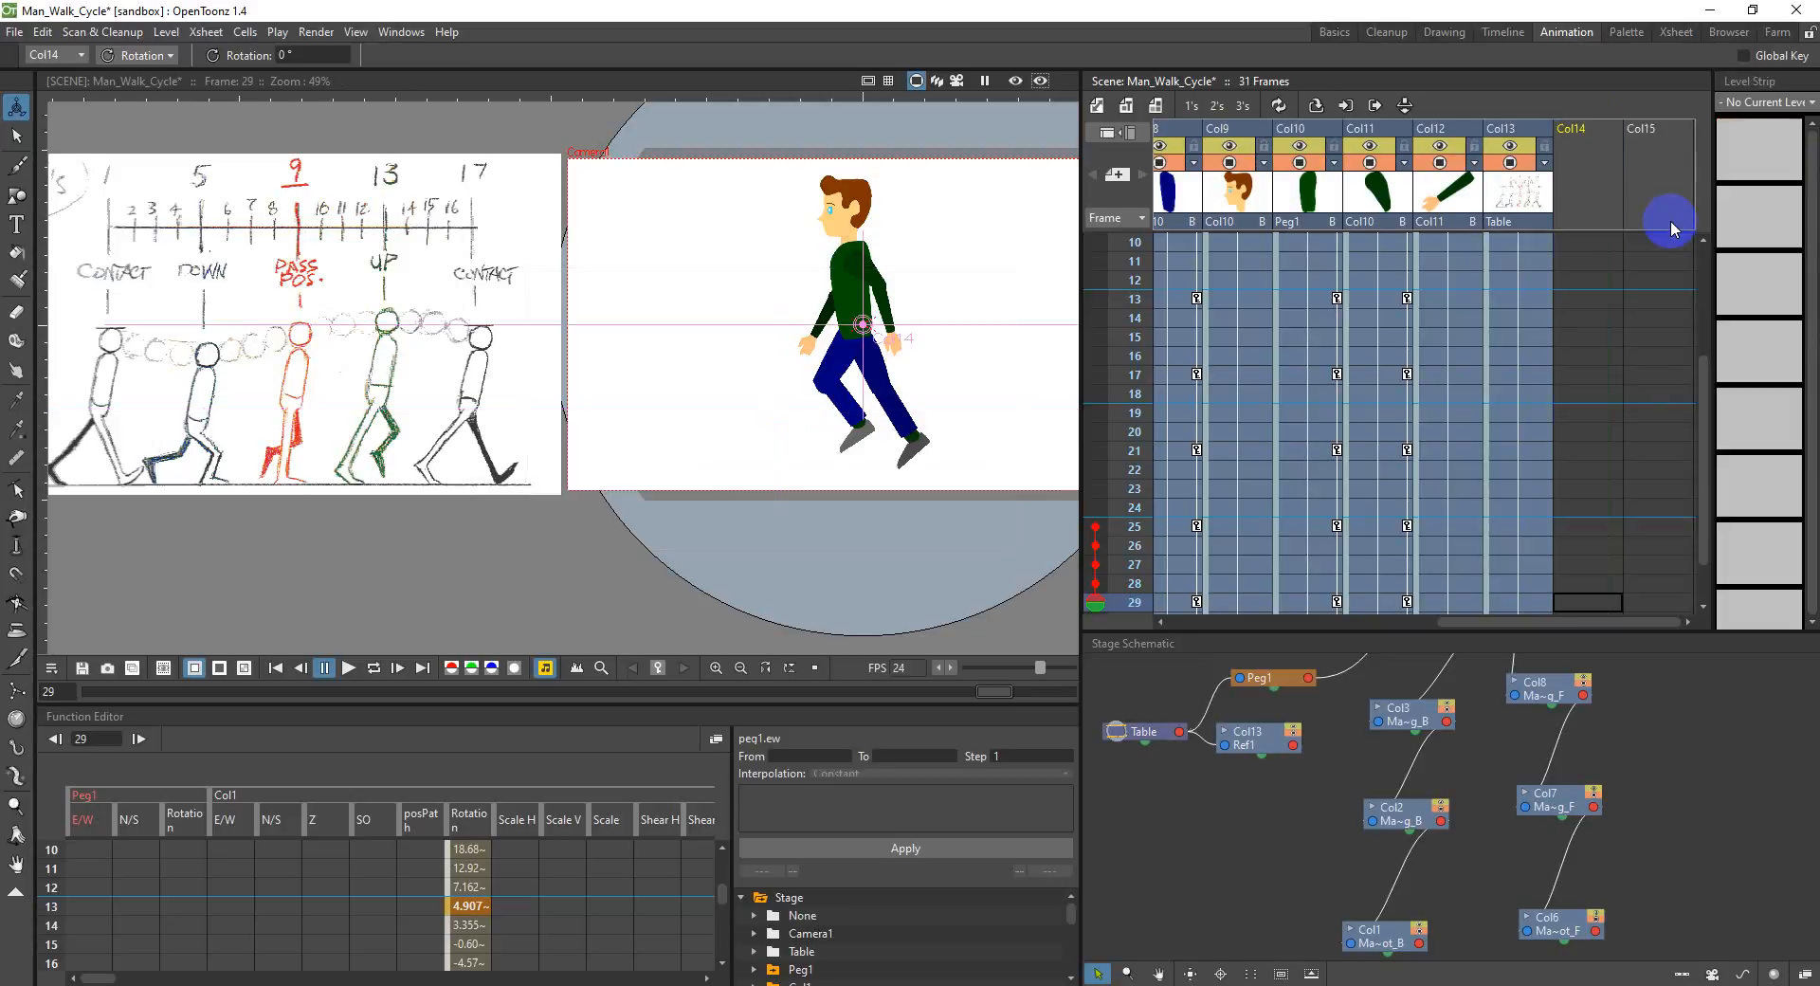
# Step: Delete Col13, the column holding the walk cycle reference chart
pyautogui.click(1137, 177)
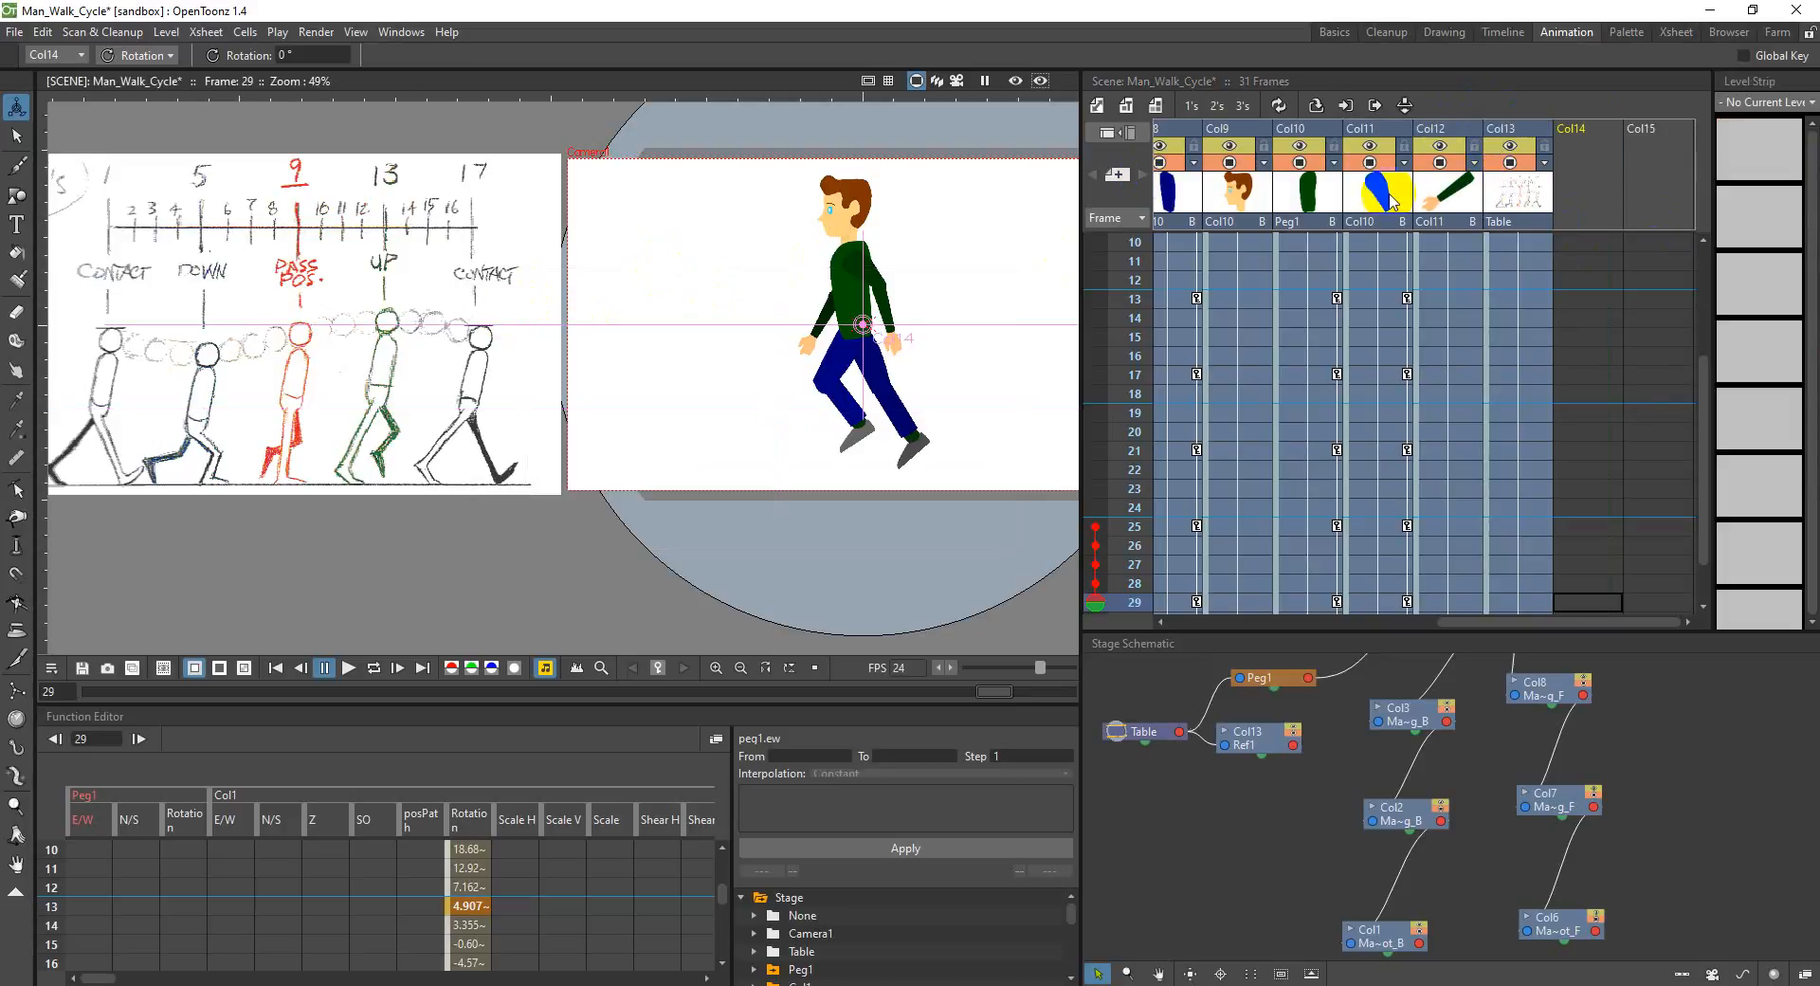
pyautogui.click(1514, 153)
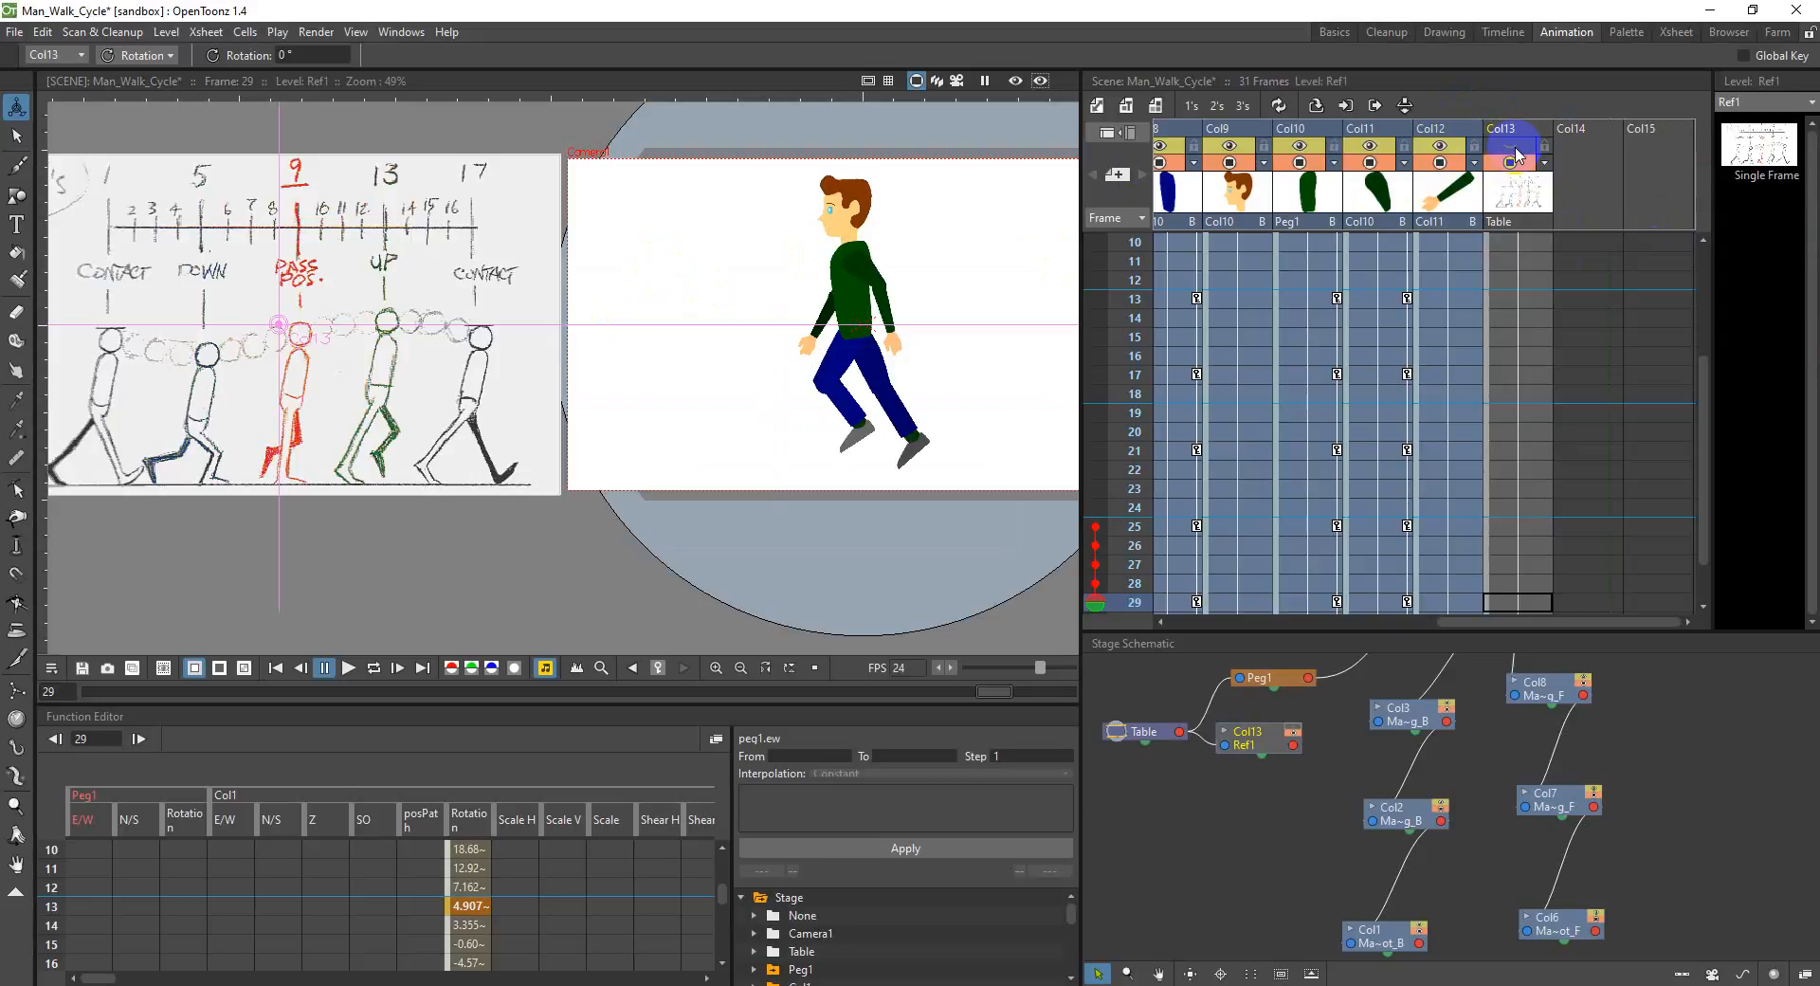
pyautogui.click(614, 521)
pyautogui.moveTo(604, 589); pyautogui.dragTo(394, 609)
pyautogui.scroll(3, 1578, 559)
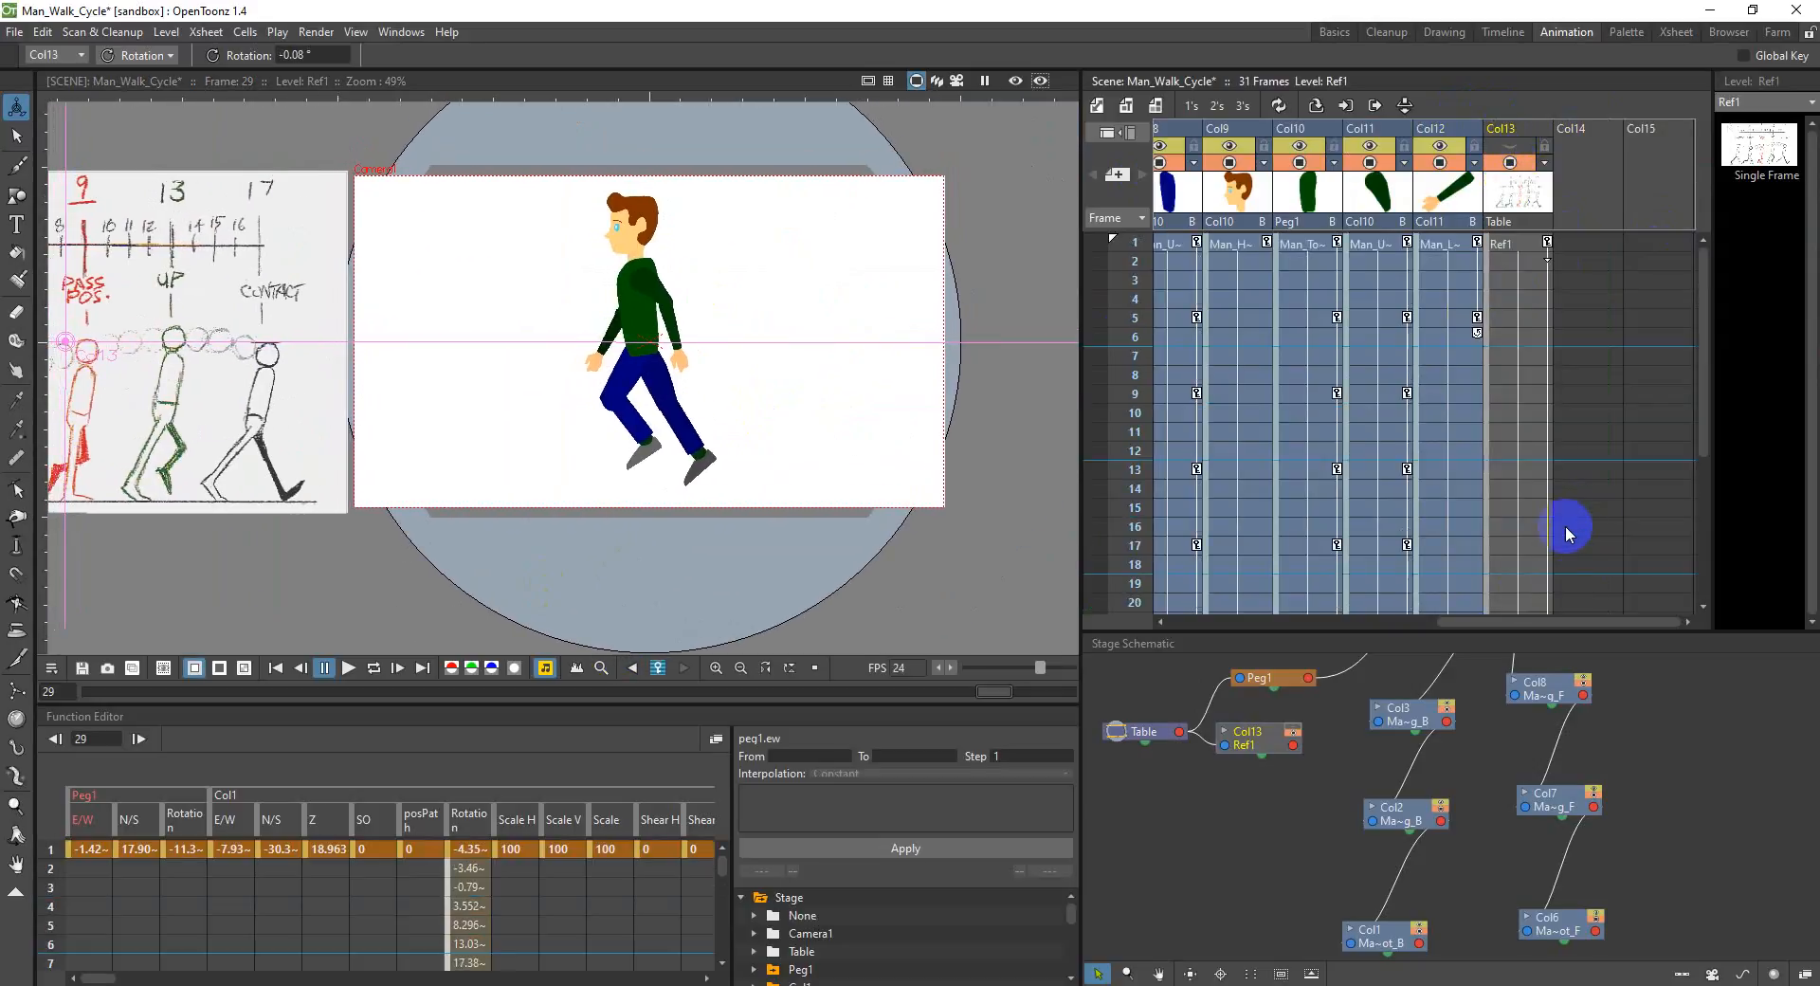
pyautogui.moveTo(1556, 621); pyautogui.dragTo(1593, 593)
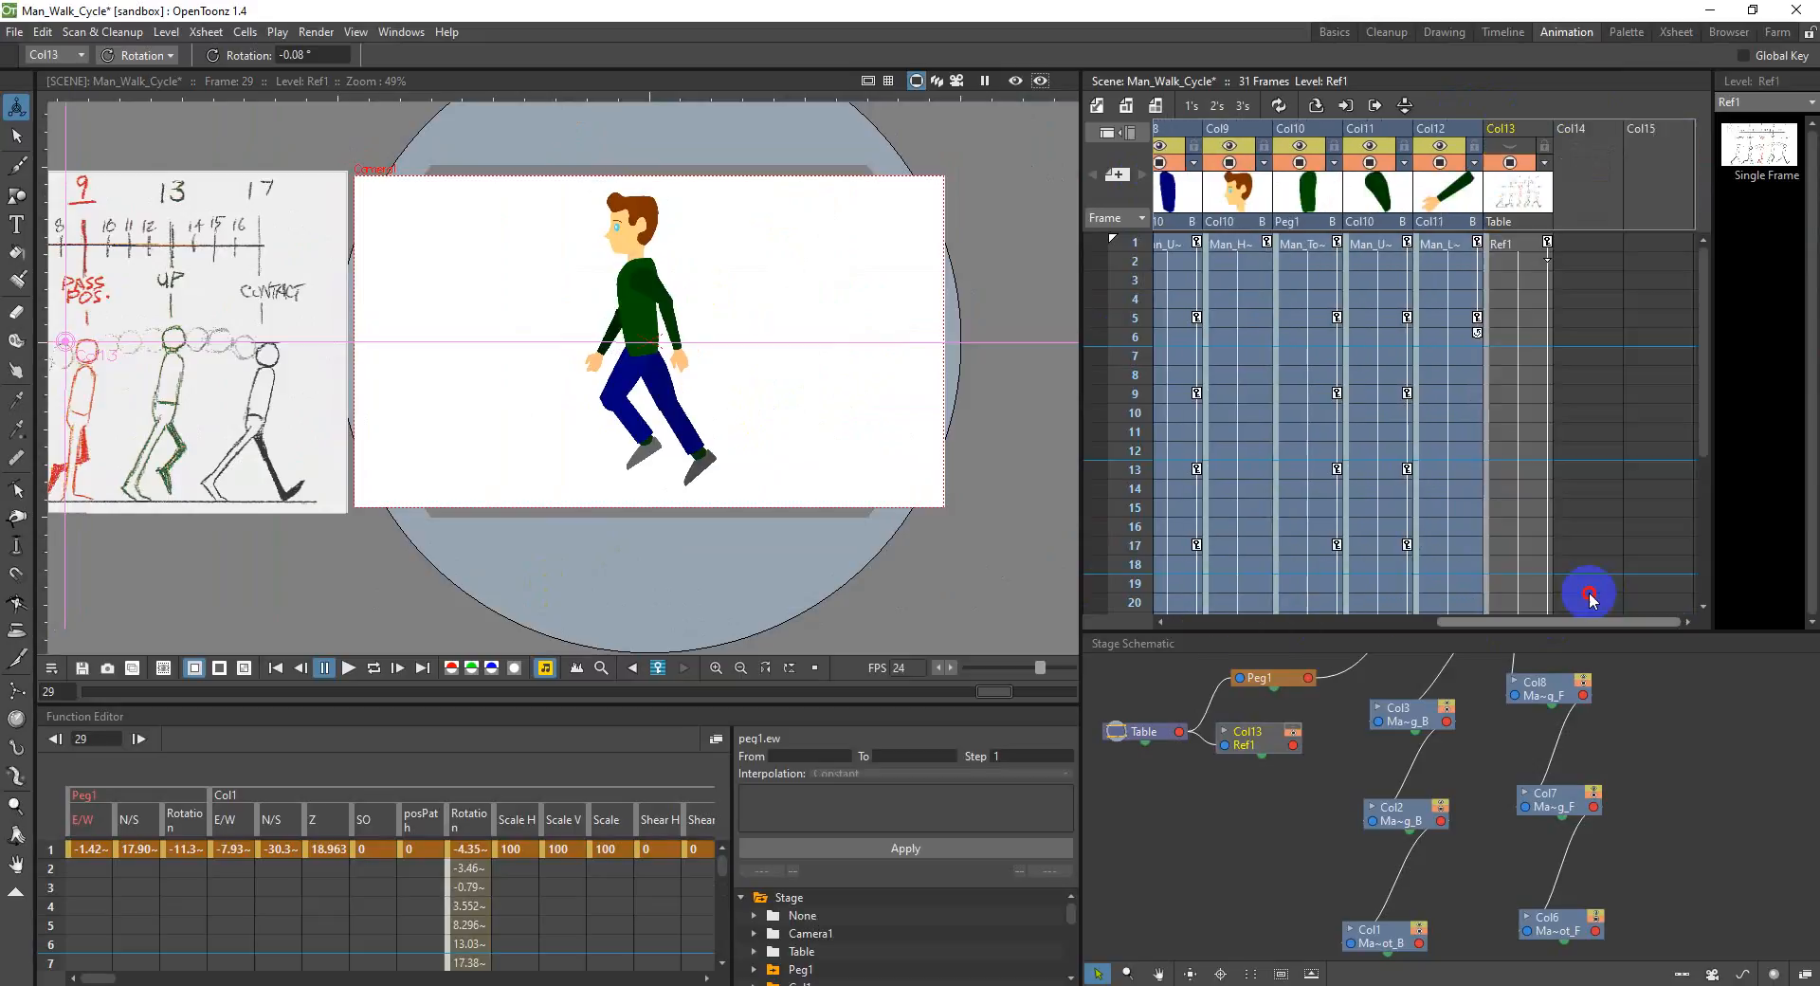
pyautogui.click(1522, 130)
pyautogui.rightClick(1522, 130)
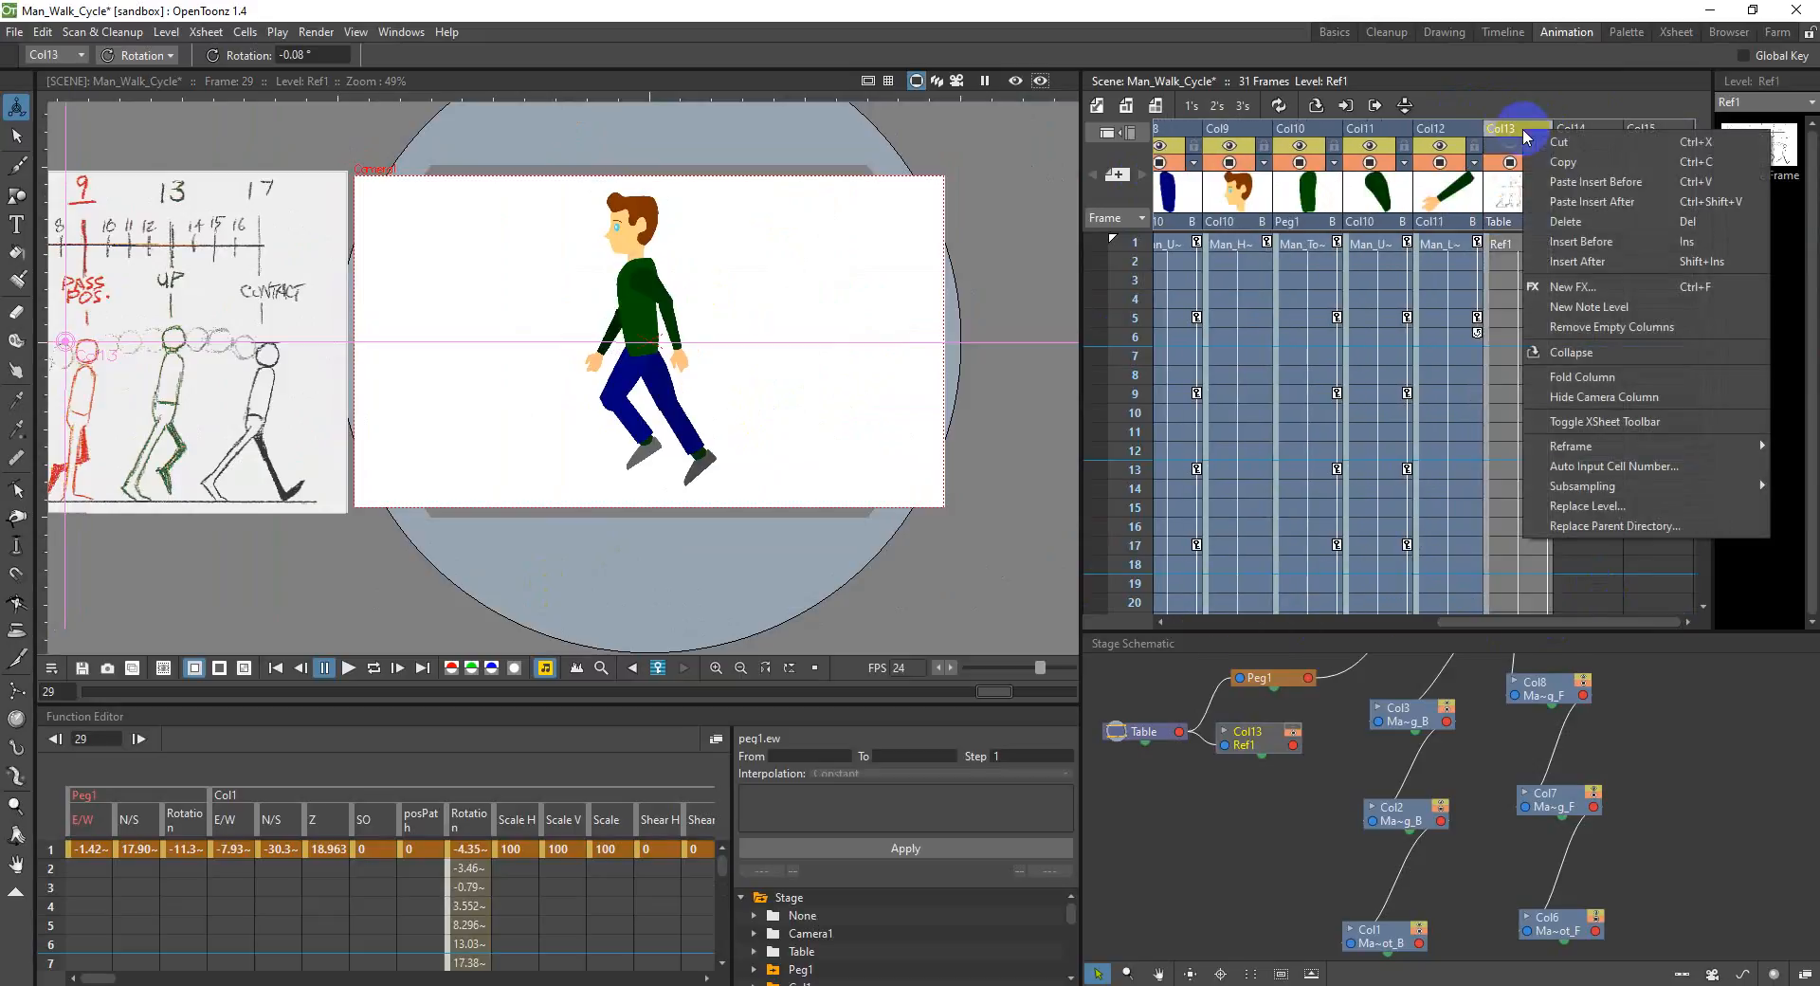
pyautogui.click(1615, 222)
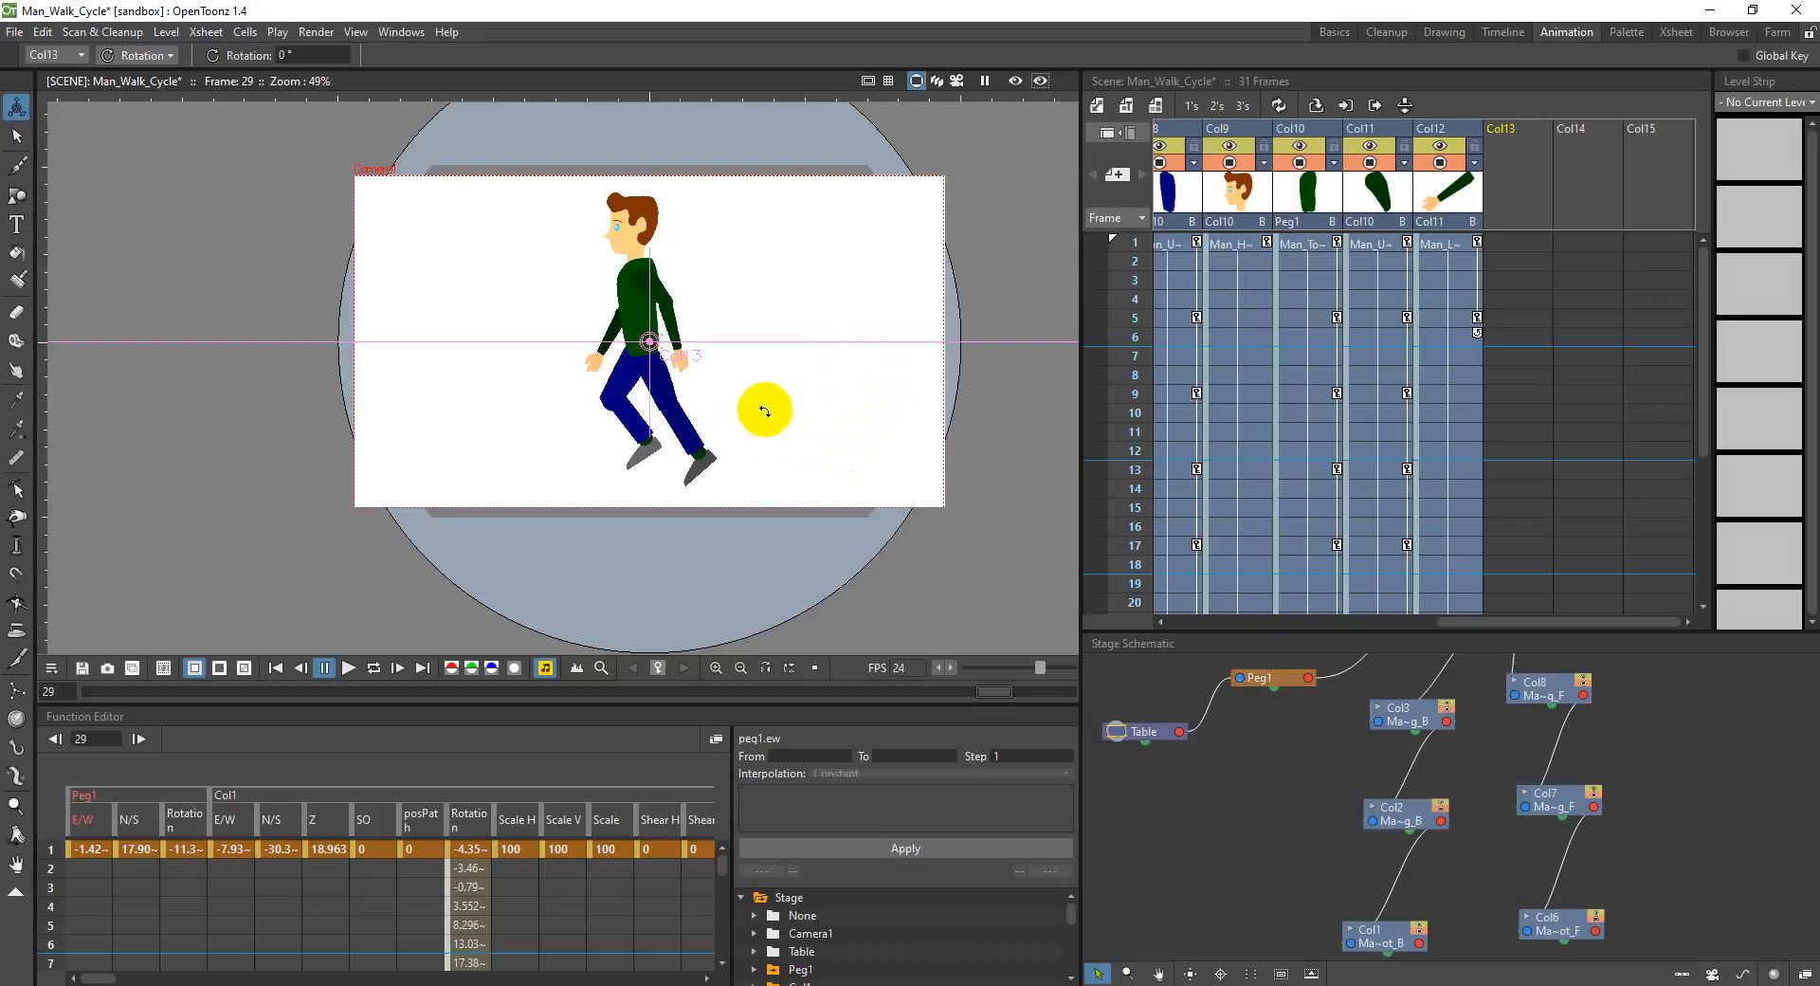
# Step: Return to frame 1 of Col1 and save the Man_Walk_Cycle scene
pyautogui.moveTo(1479, 621); pyautogui.dragTo(1142, 629)
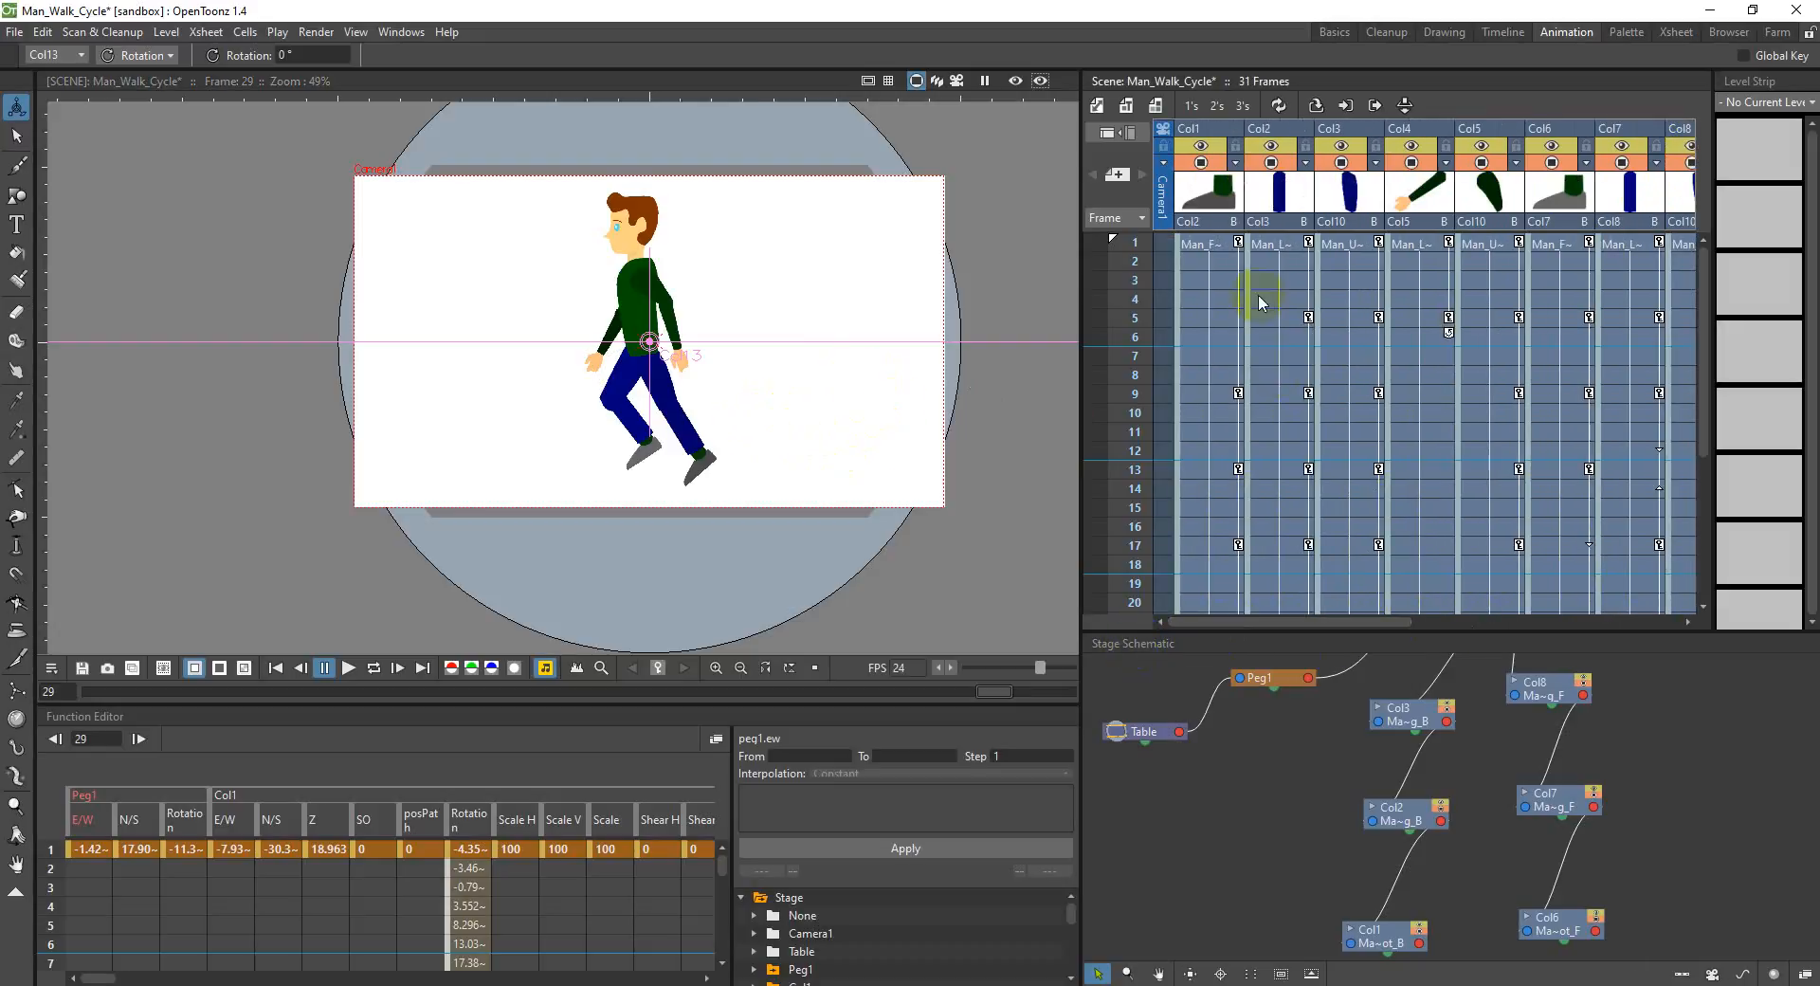
pyautogui.click(1206, 246)
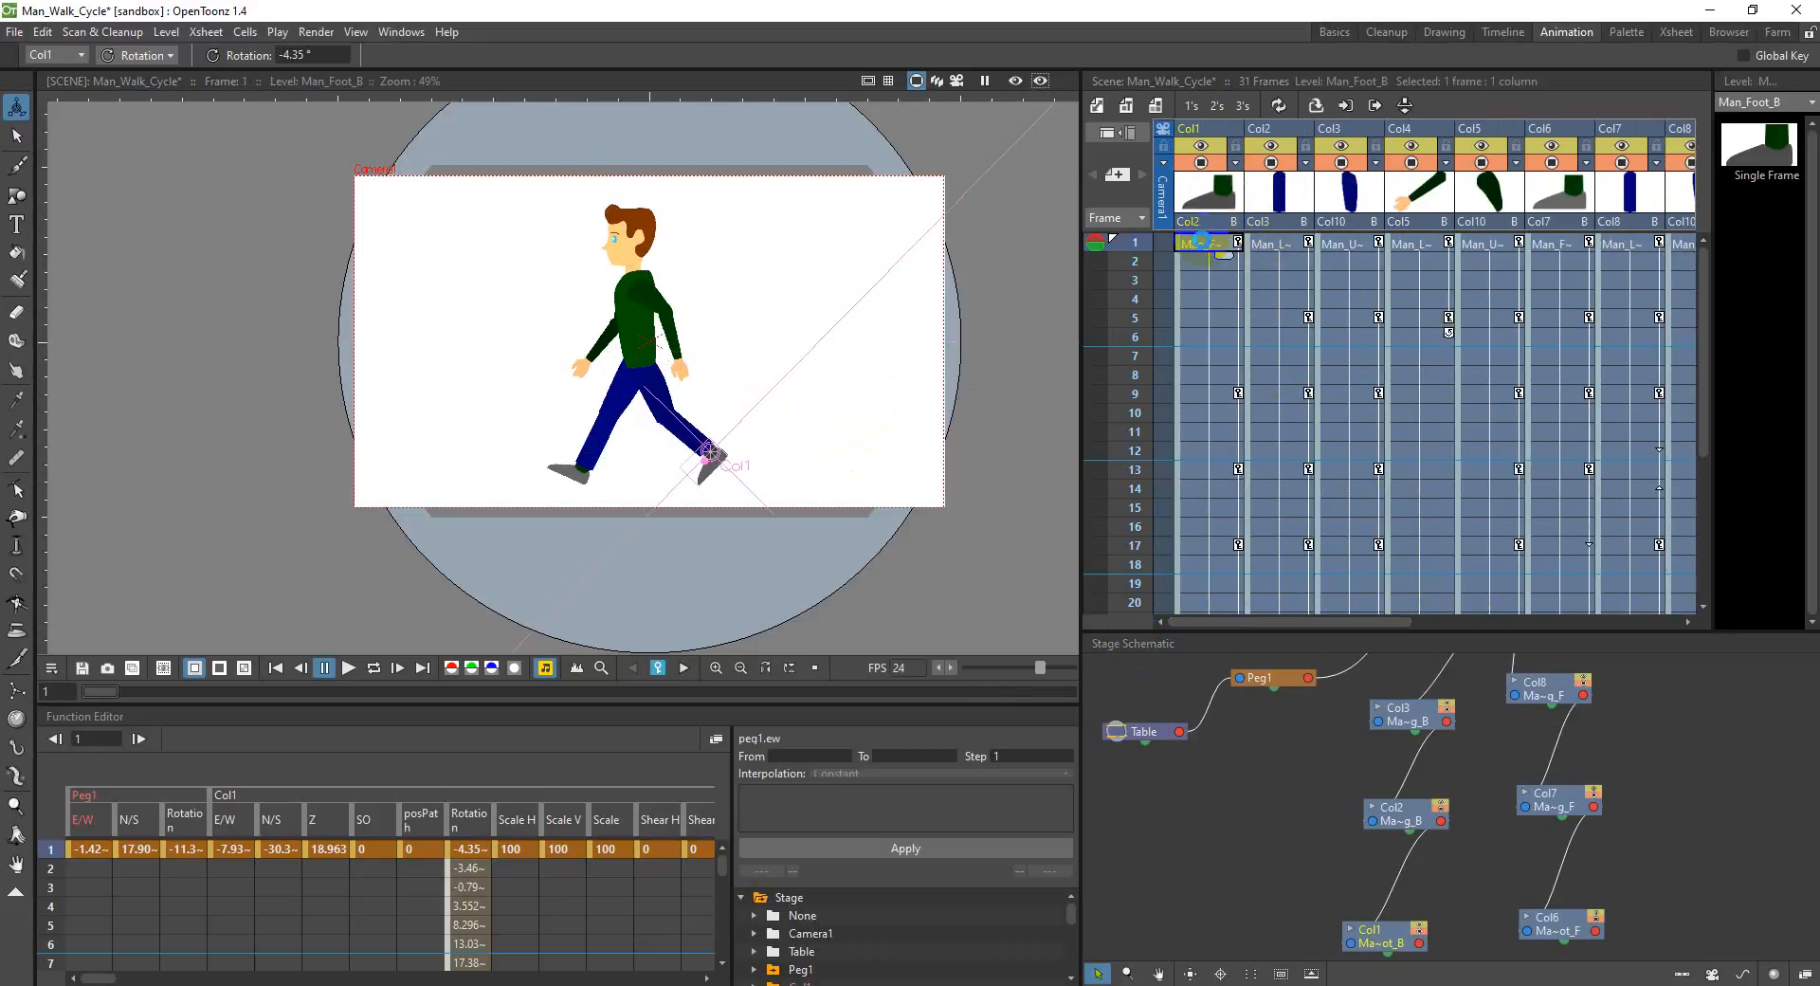
pyautogui.hotkey('ctrl', 's')
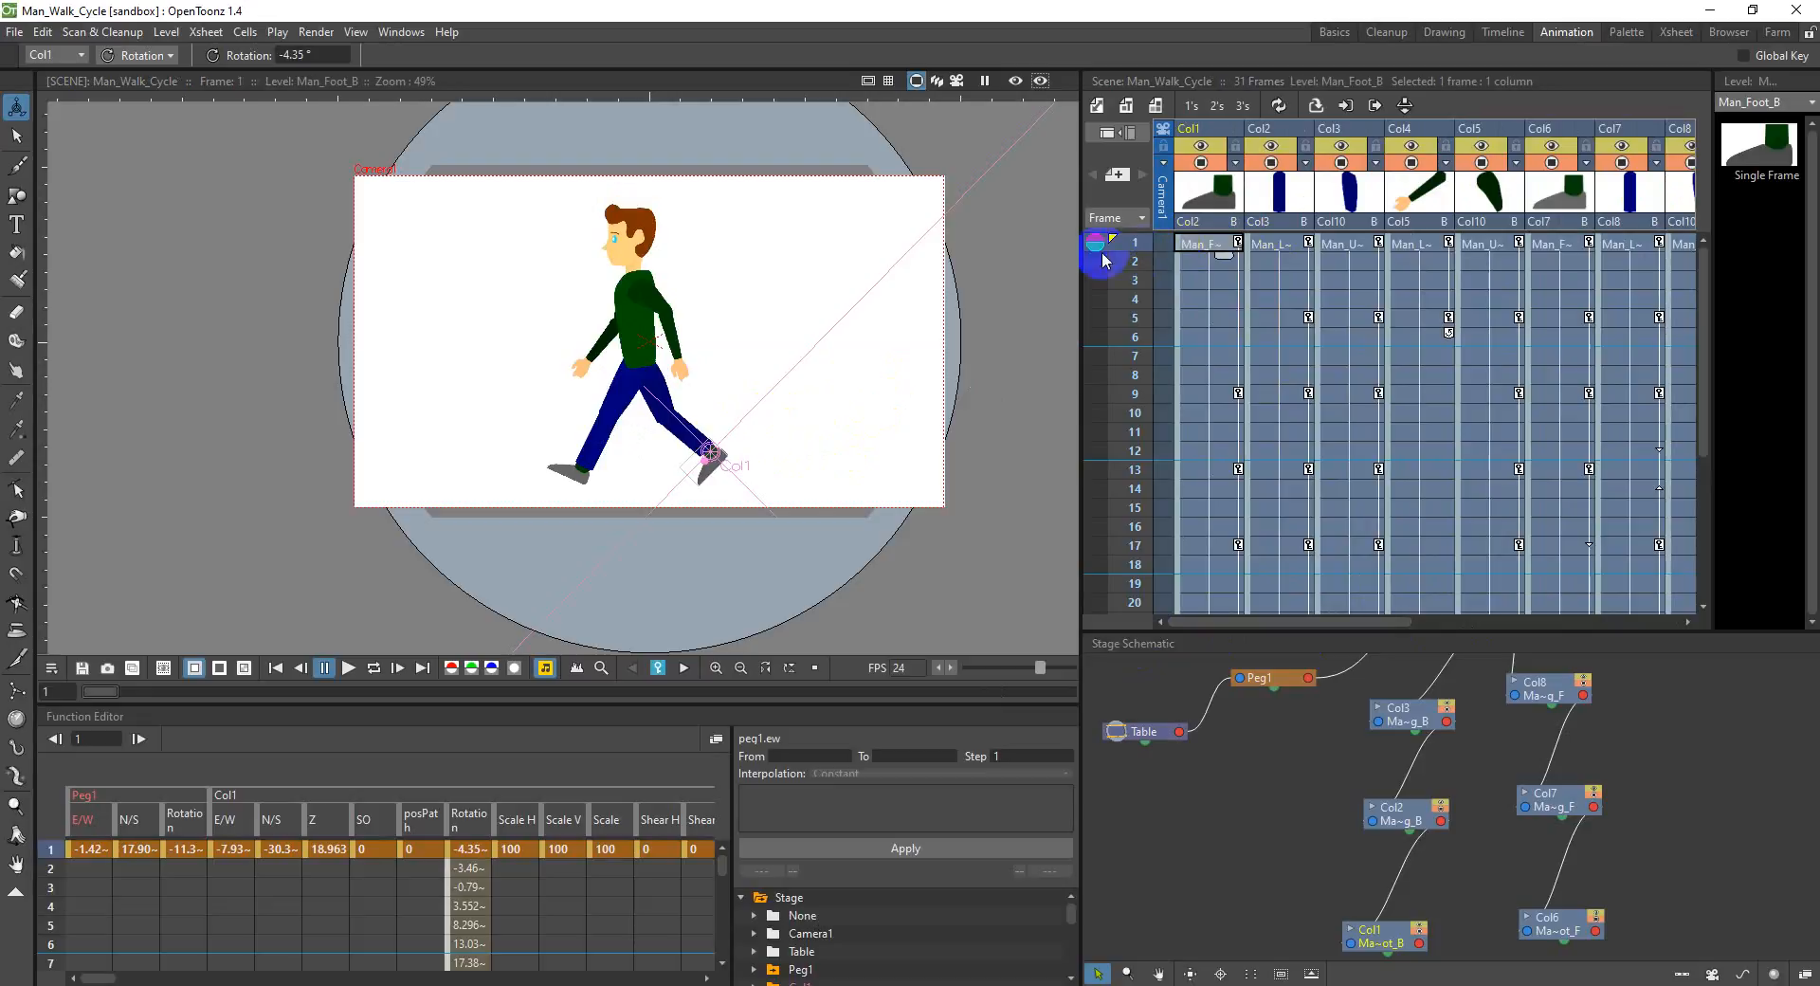
pyautogui.click(13, 34)
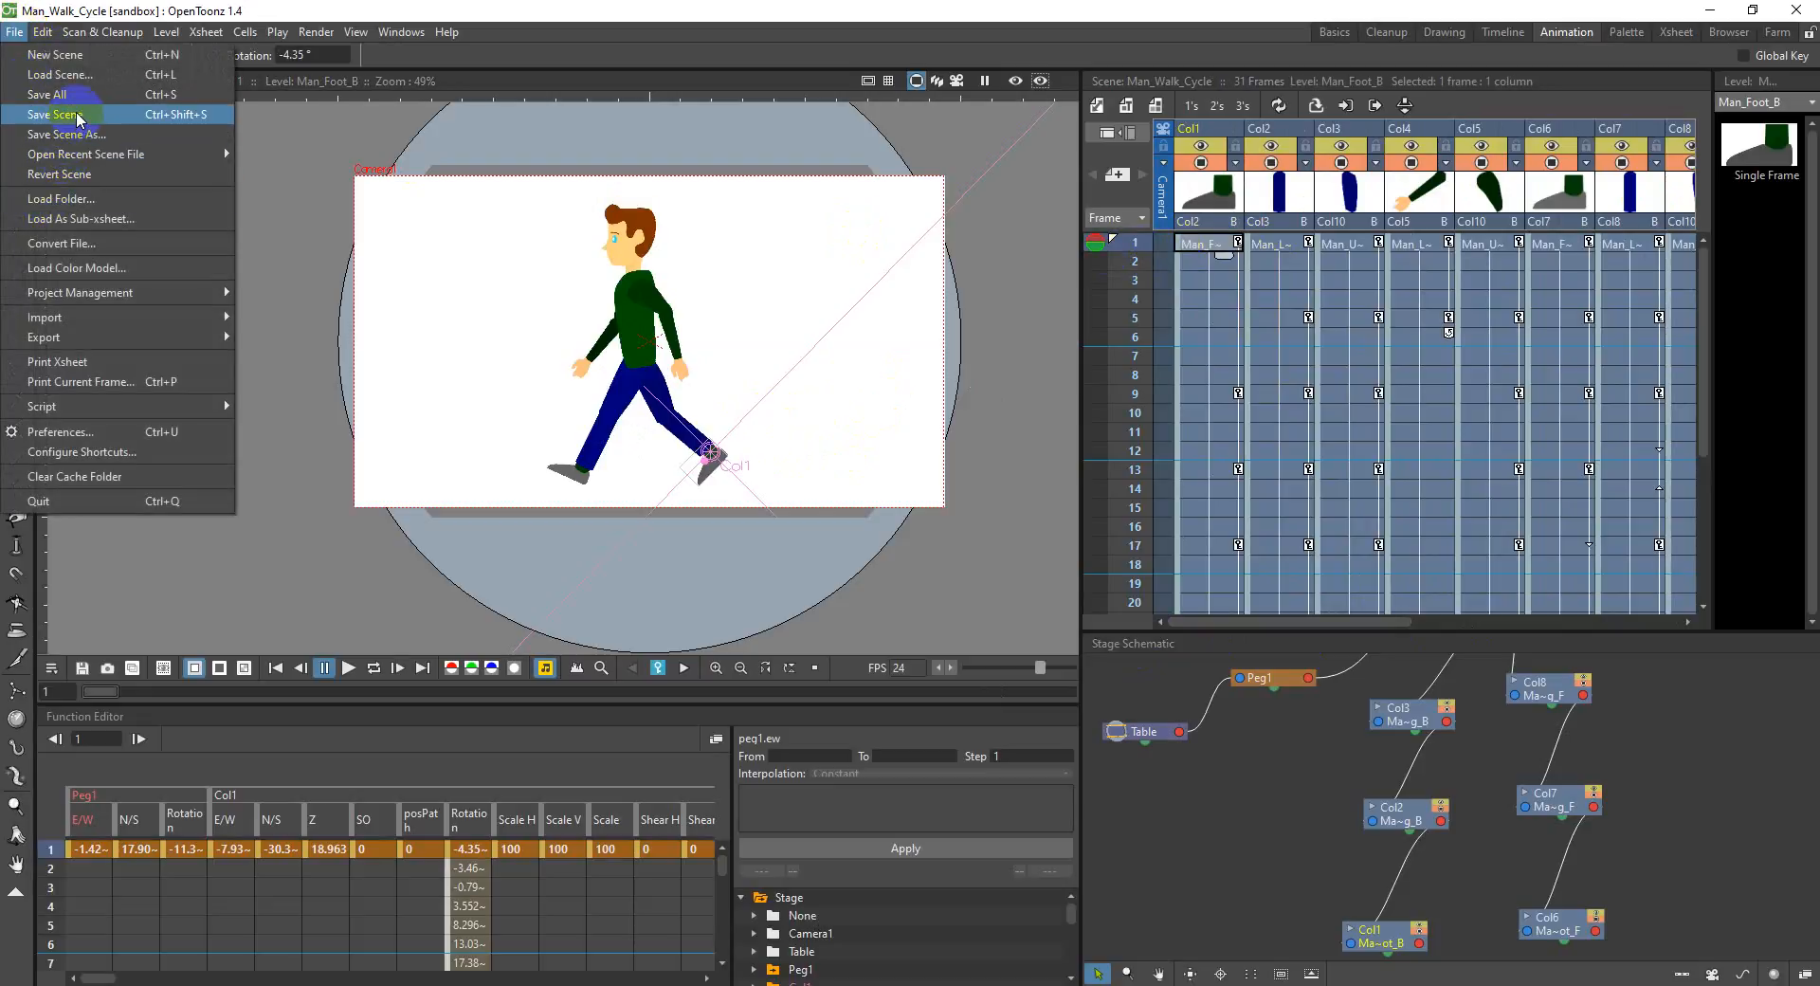
pyautogui.click(79, 115)
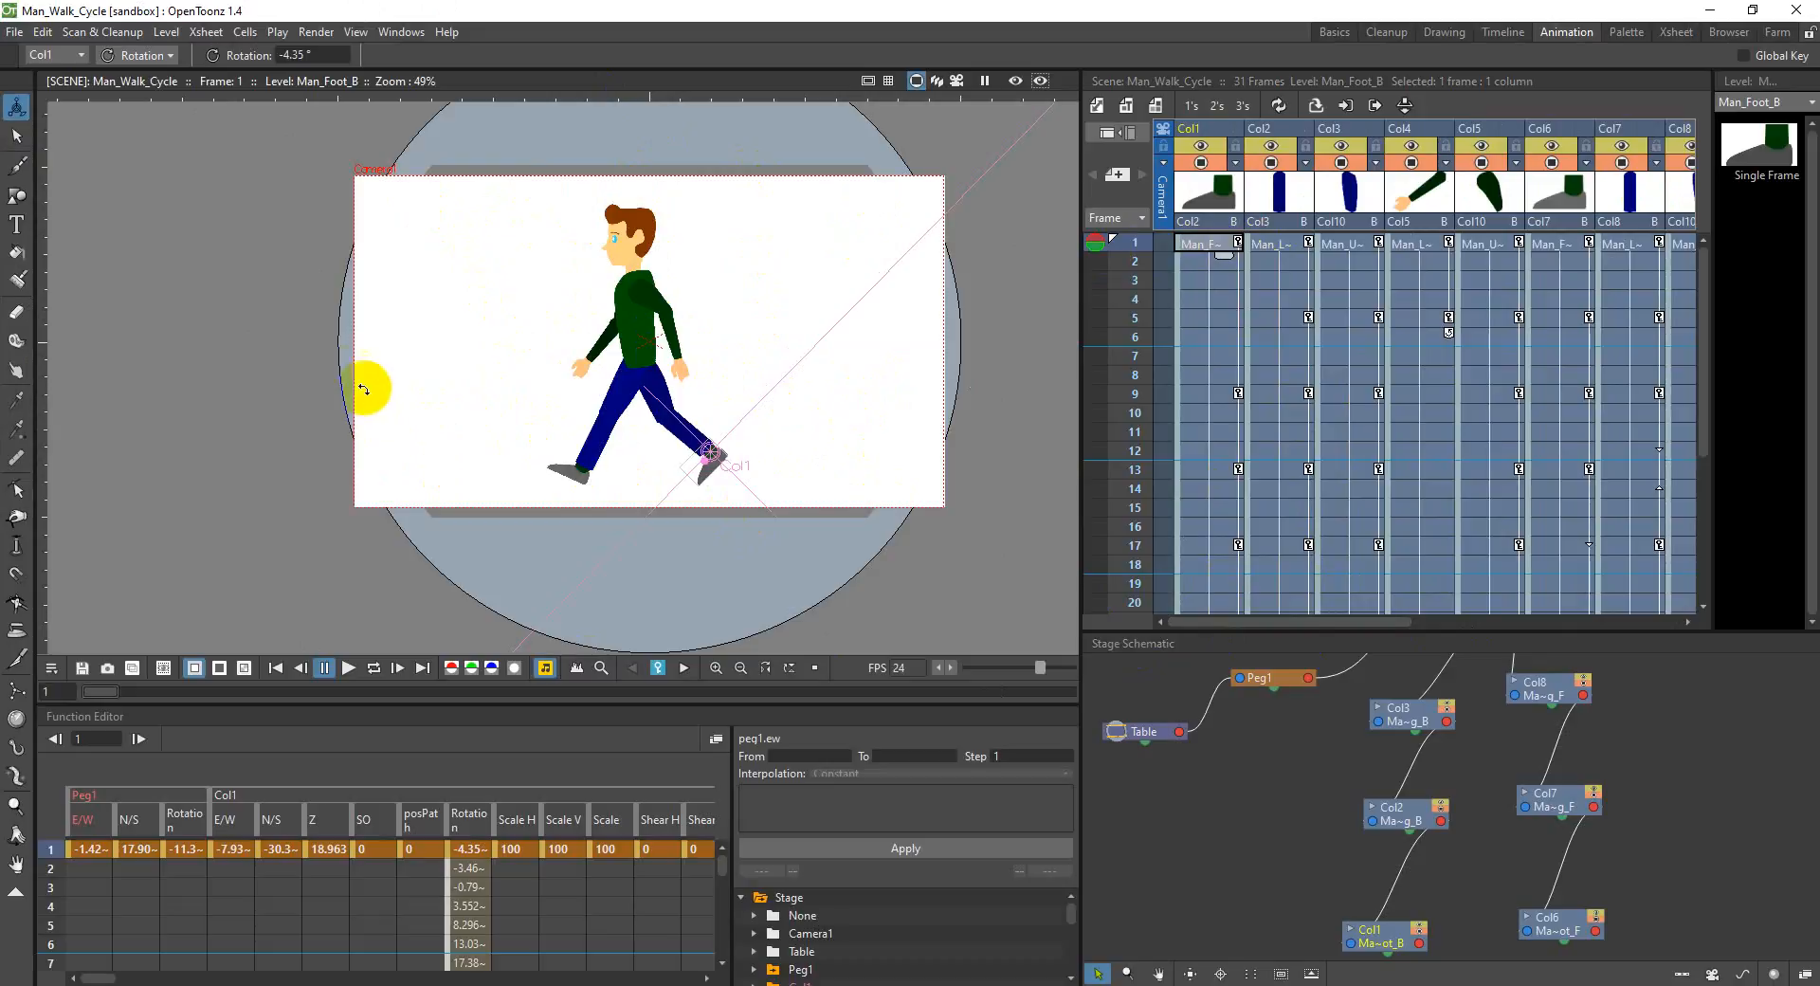
# Step: Configure the render output to save in D:\Desktop as Man_Walk_Cycle_gif in gif format
pyautogui.click(14, 32)
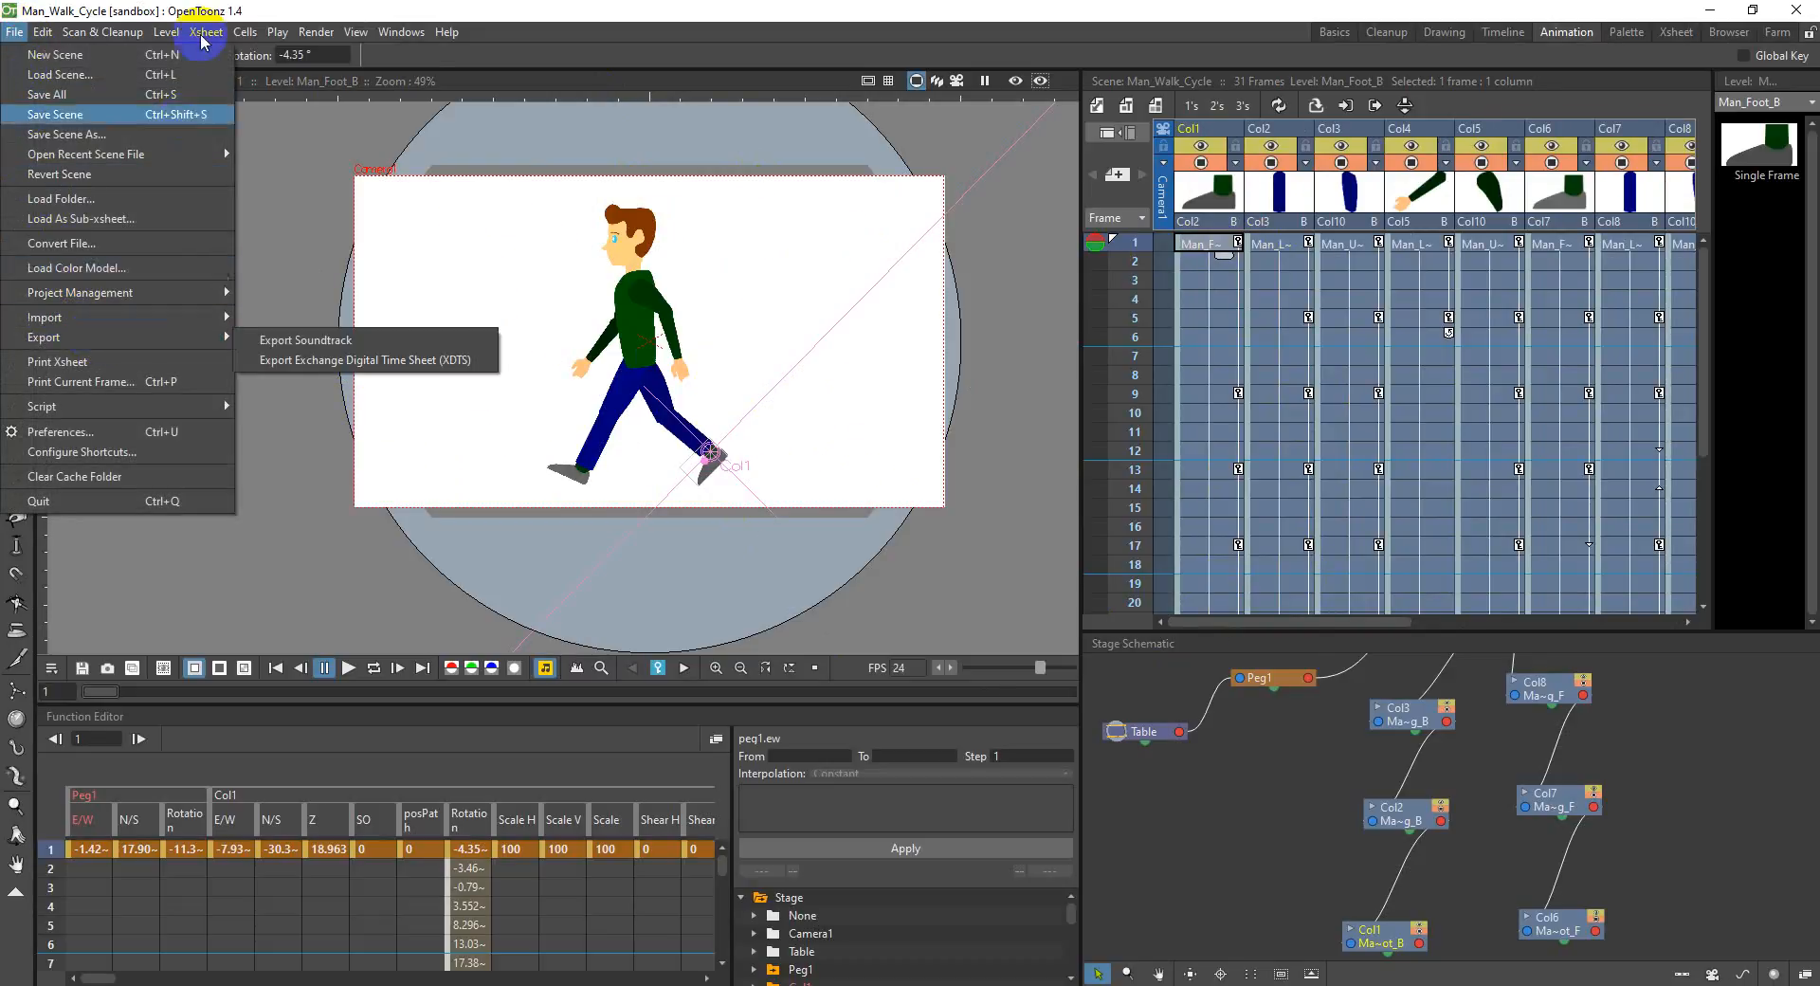
pyautogui.click(316, 31)
pyautogui.click(347, 121)
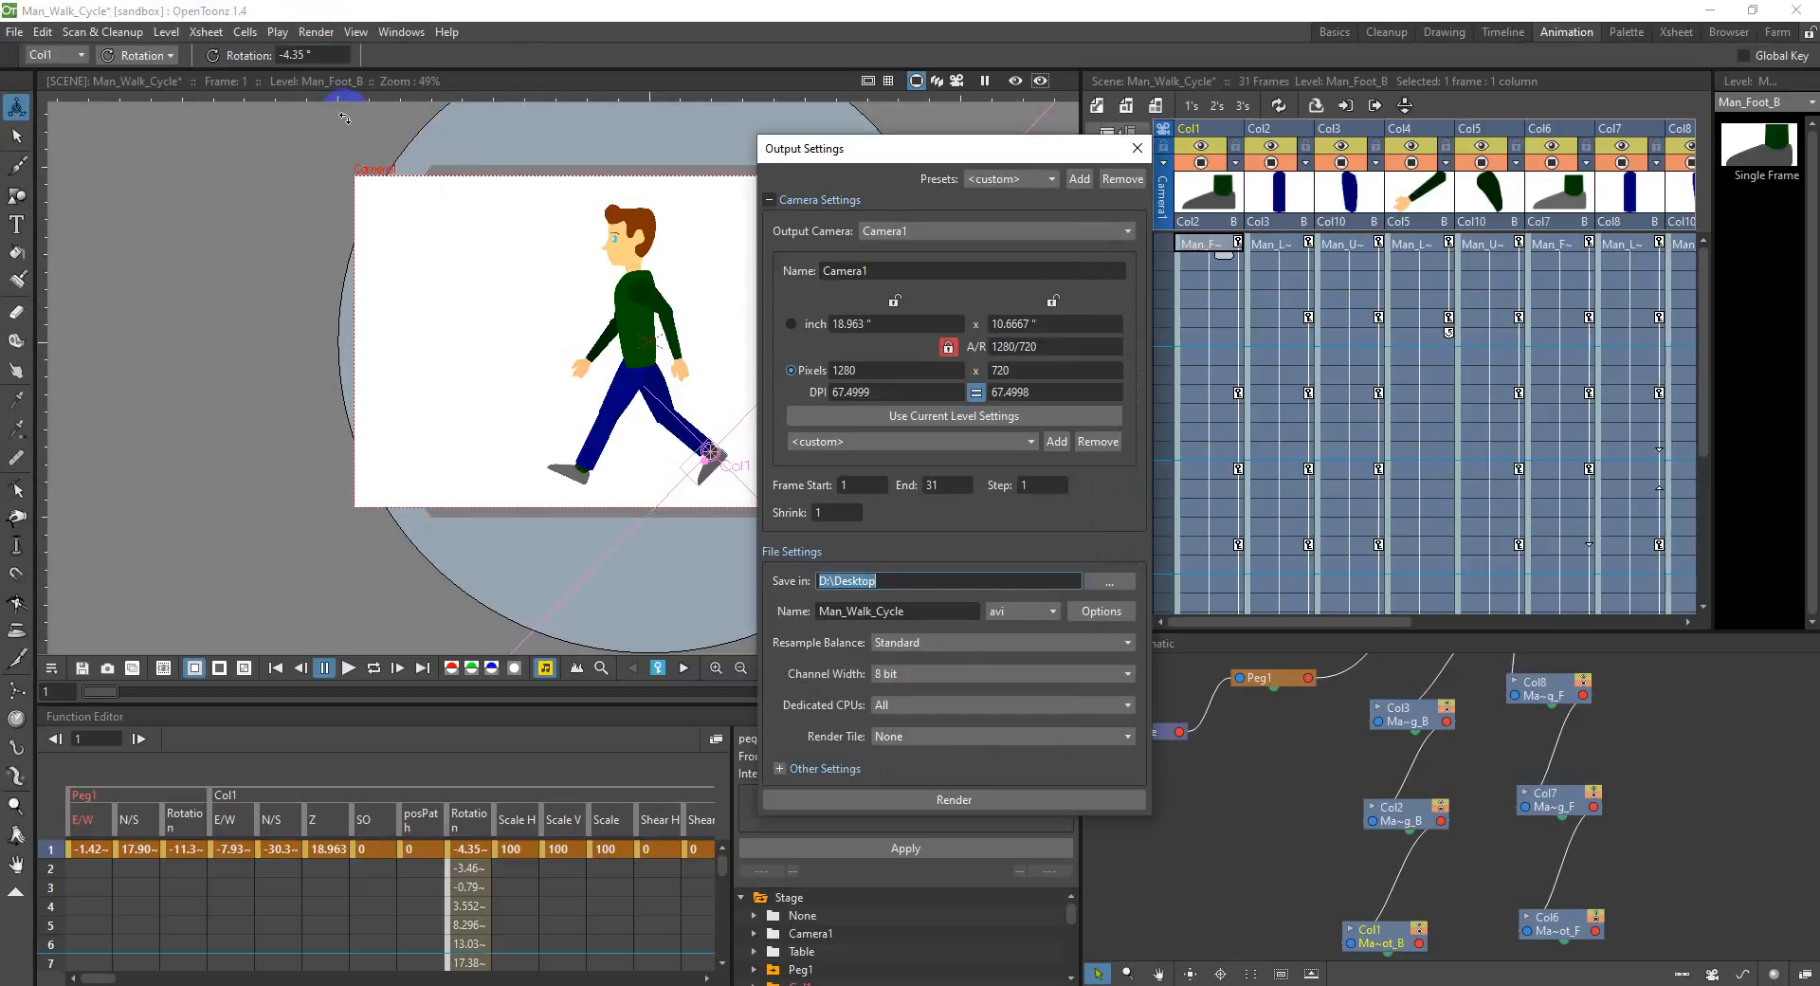
pyautogui.click(1108, 581)
pyautogui.click(1255, 794)
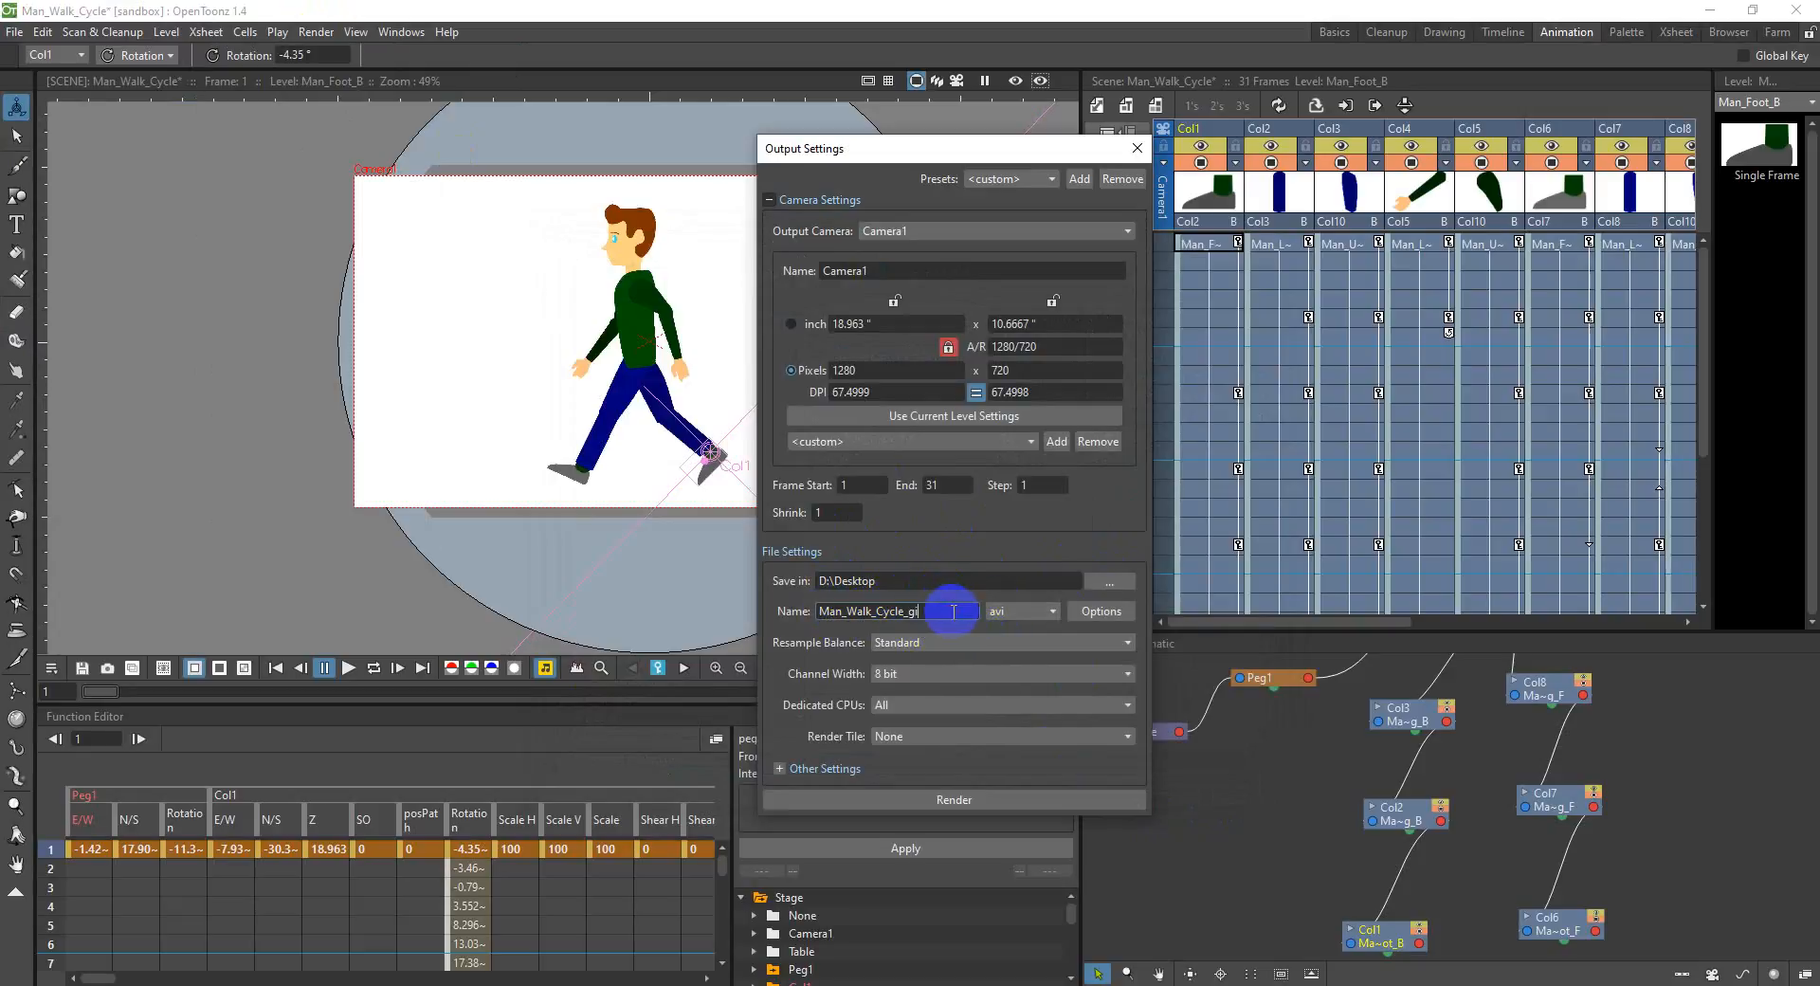
pyautogui.click(1032, 610)
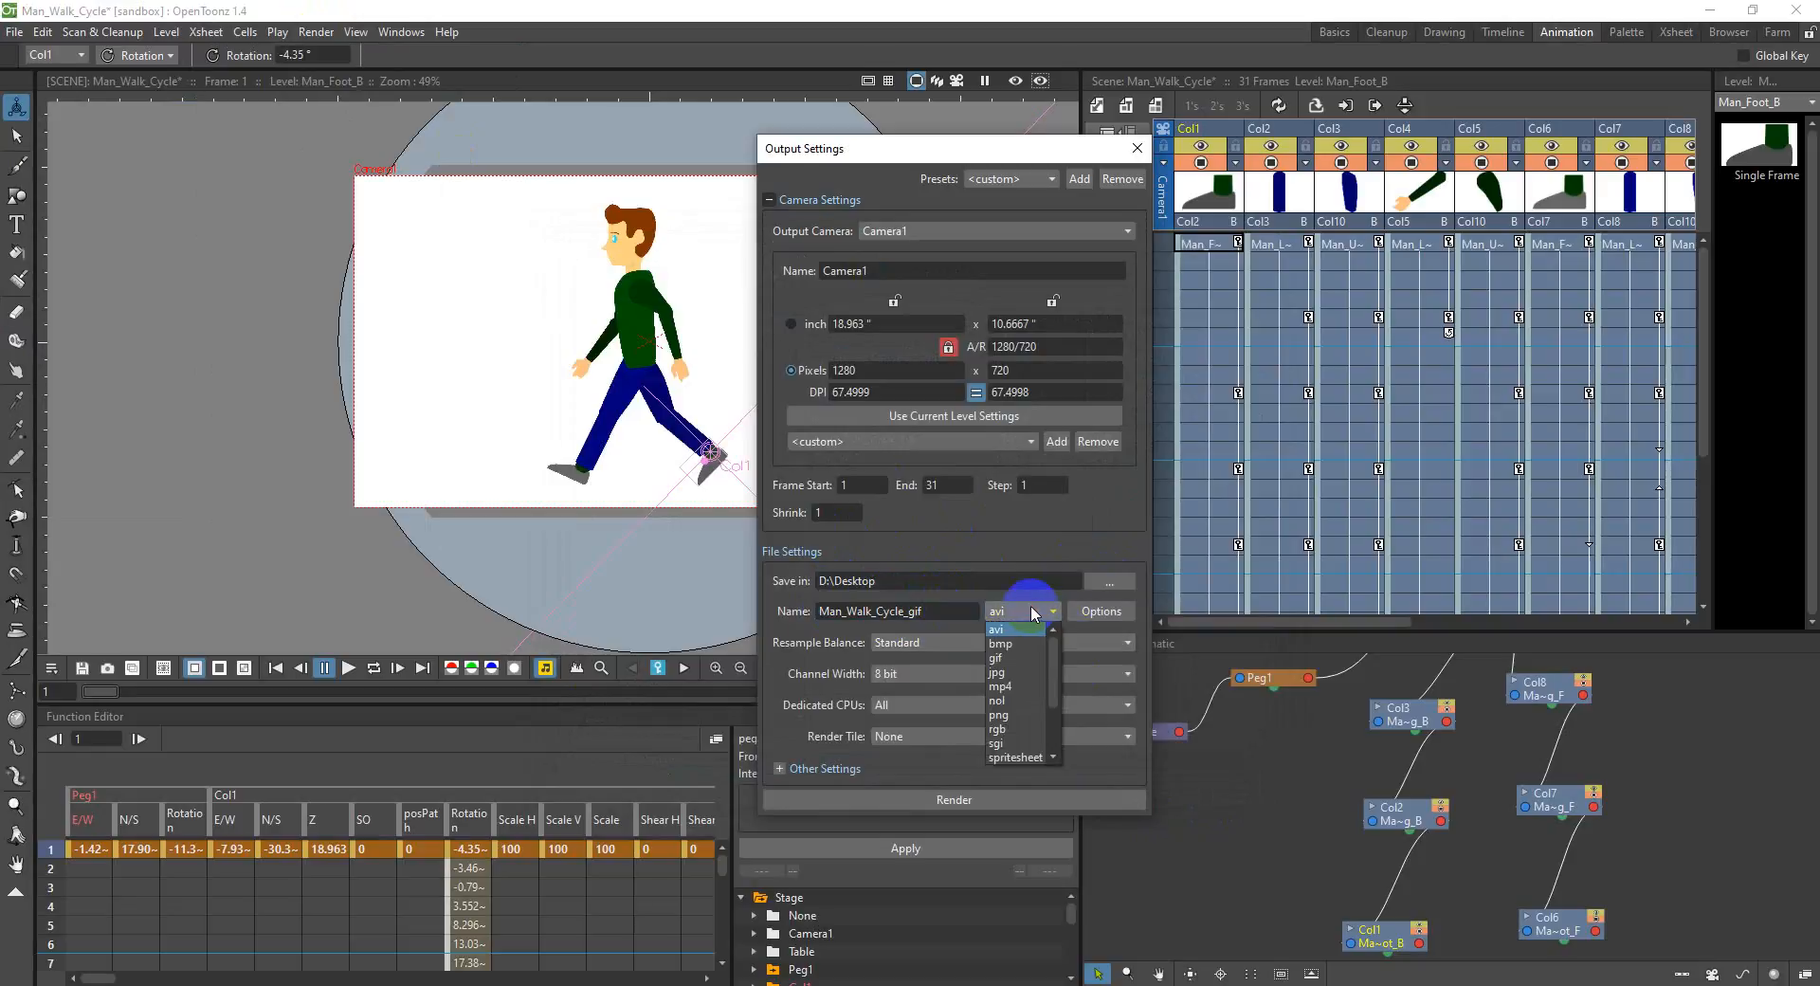
pyautogui.click(995, 658)
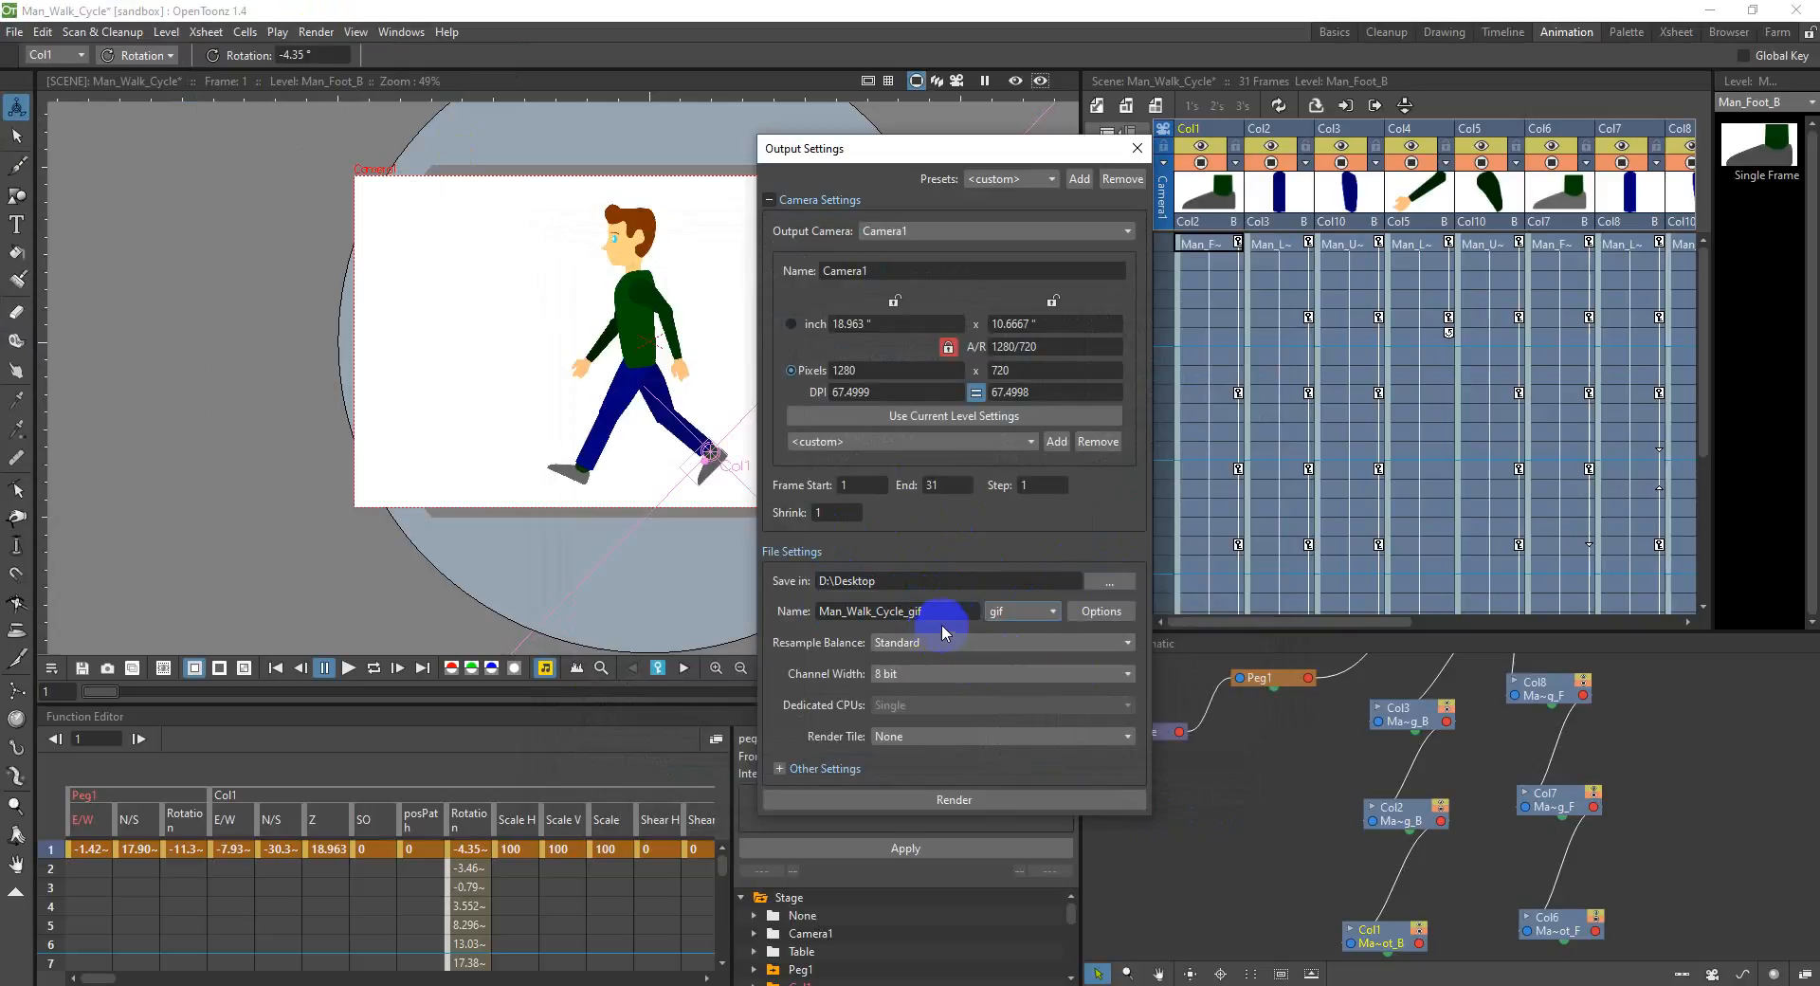
# Step: Try the HD 1080 preset, 1920x1080, as the output camera resolution
pyautogui.click(856, 372)
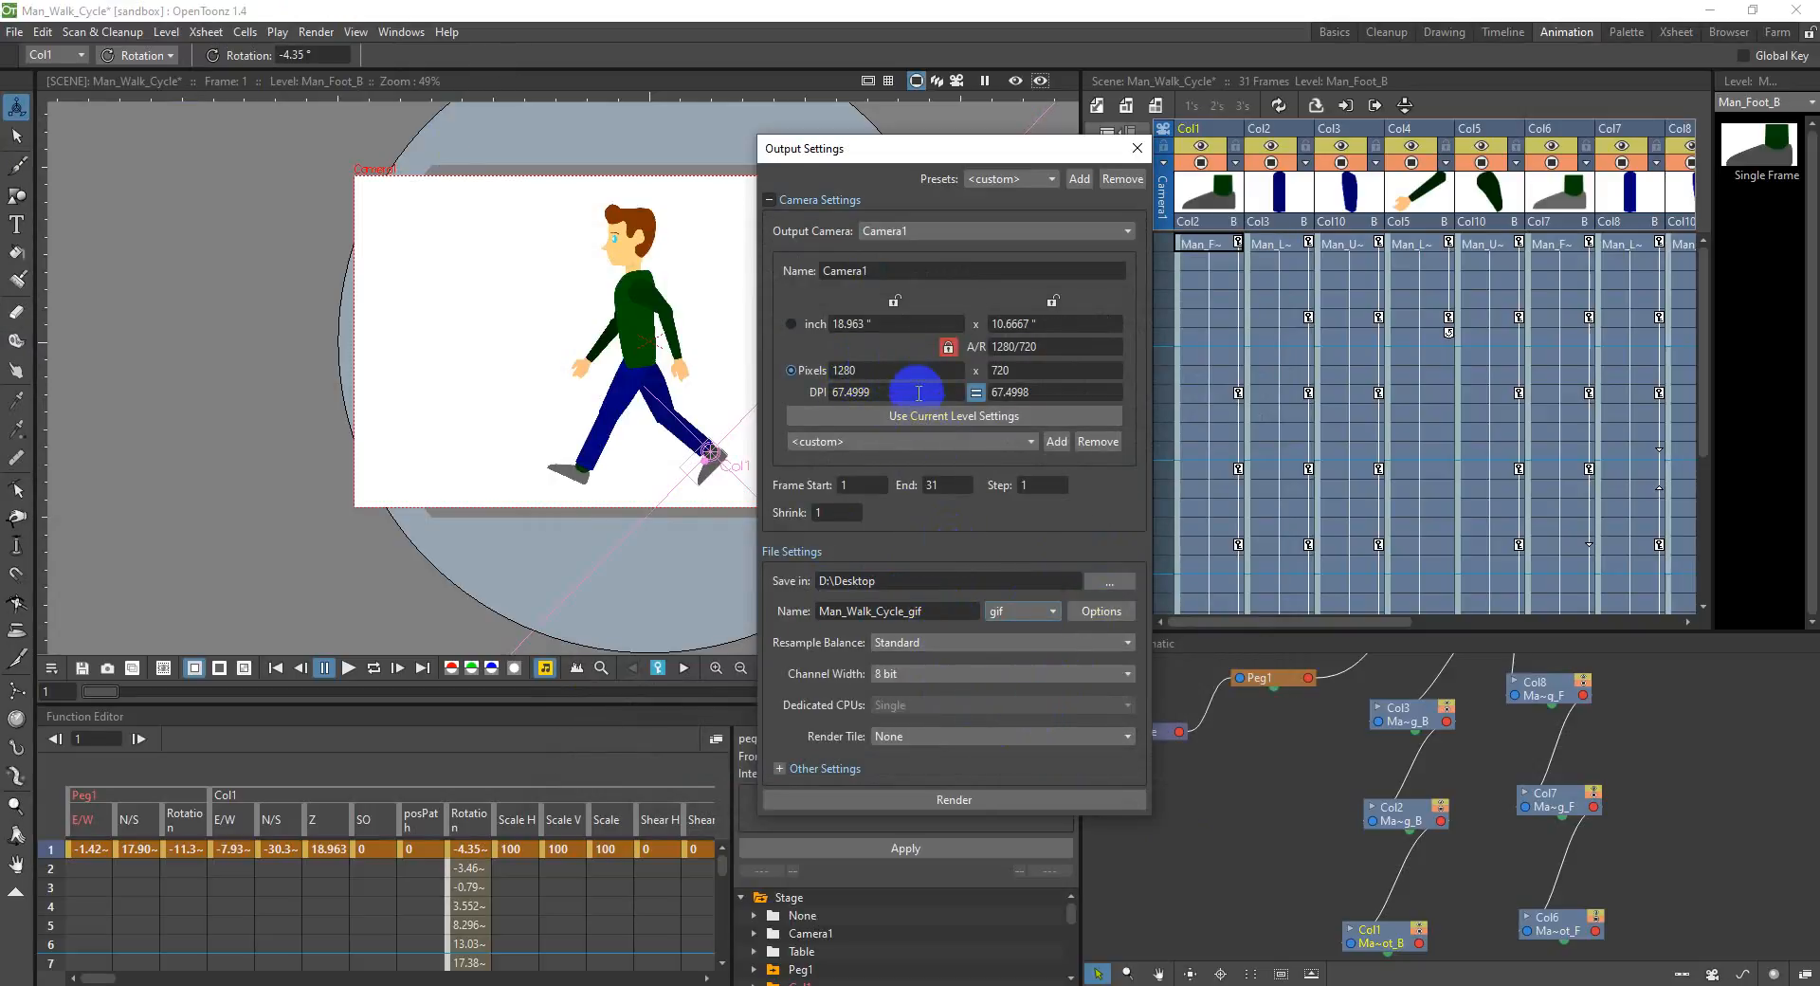
pyautogui.click(926, 442)
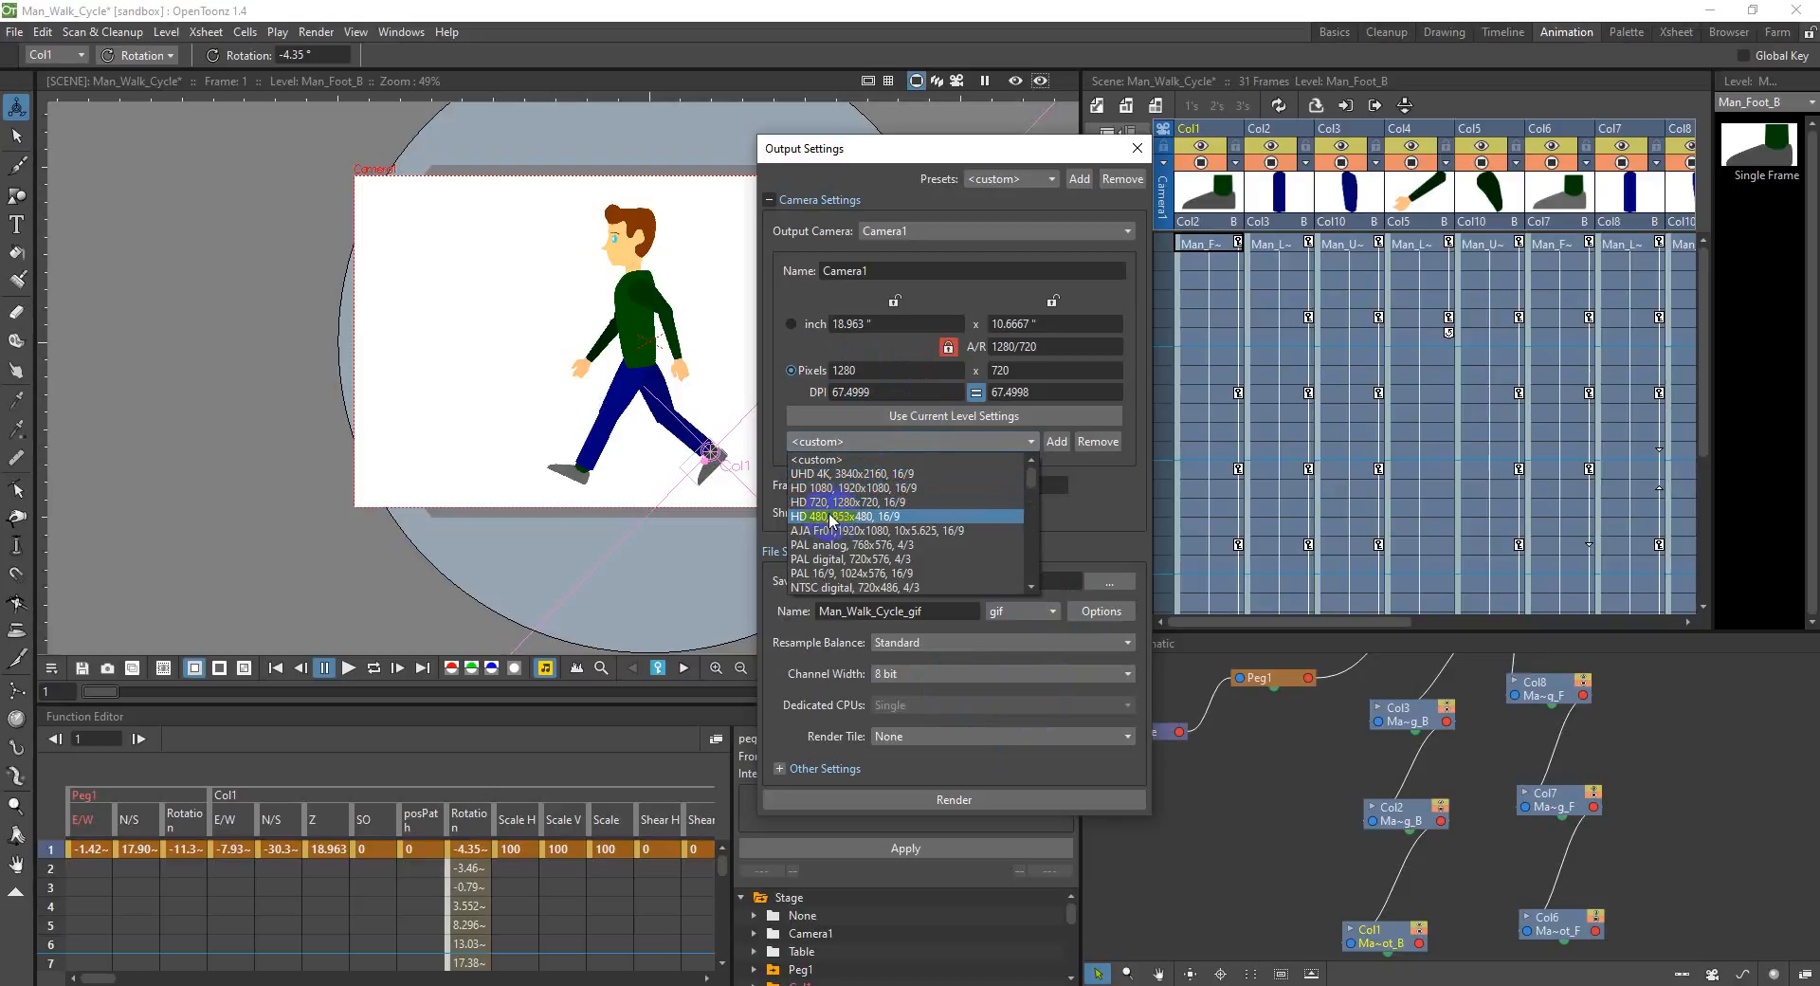
pyautogui.click(889, 516)
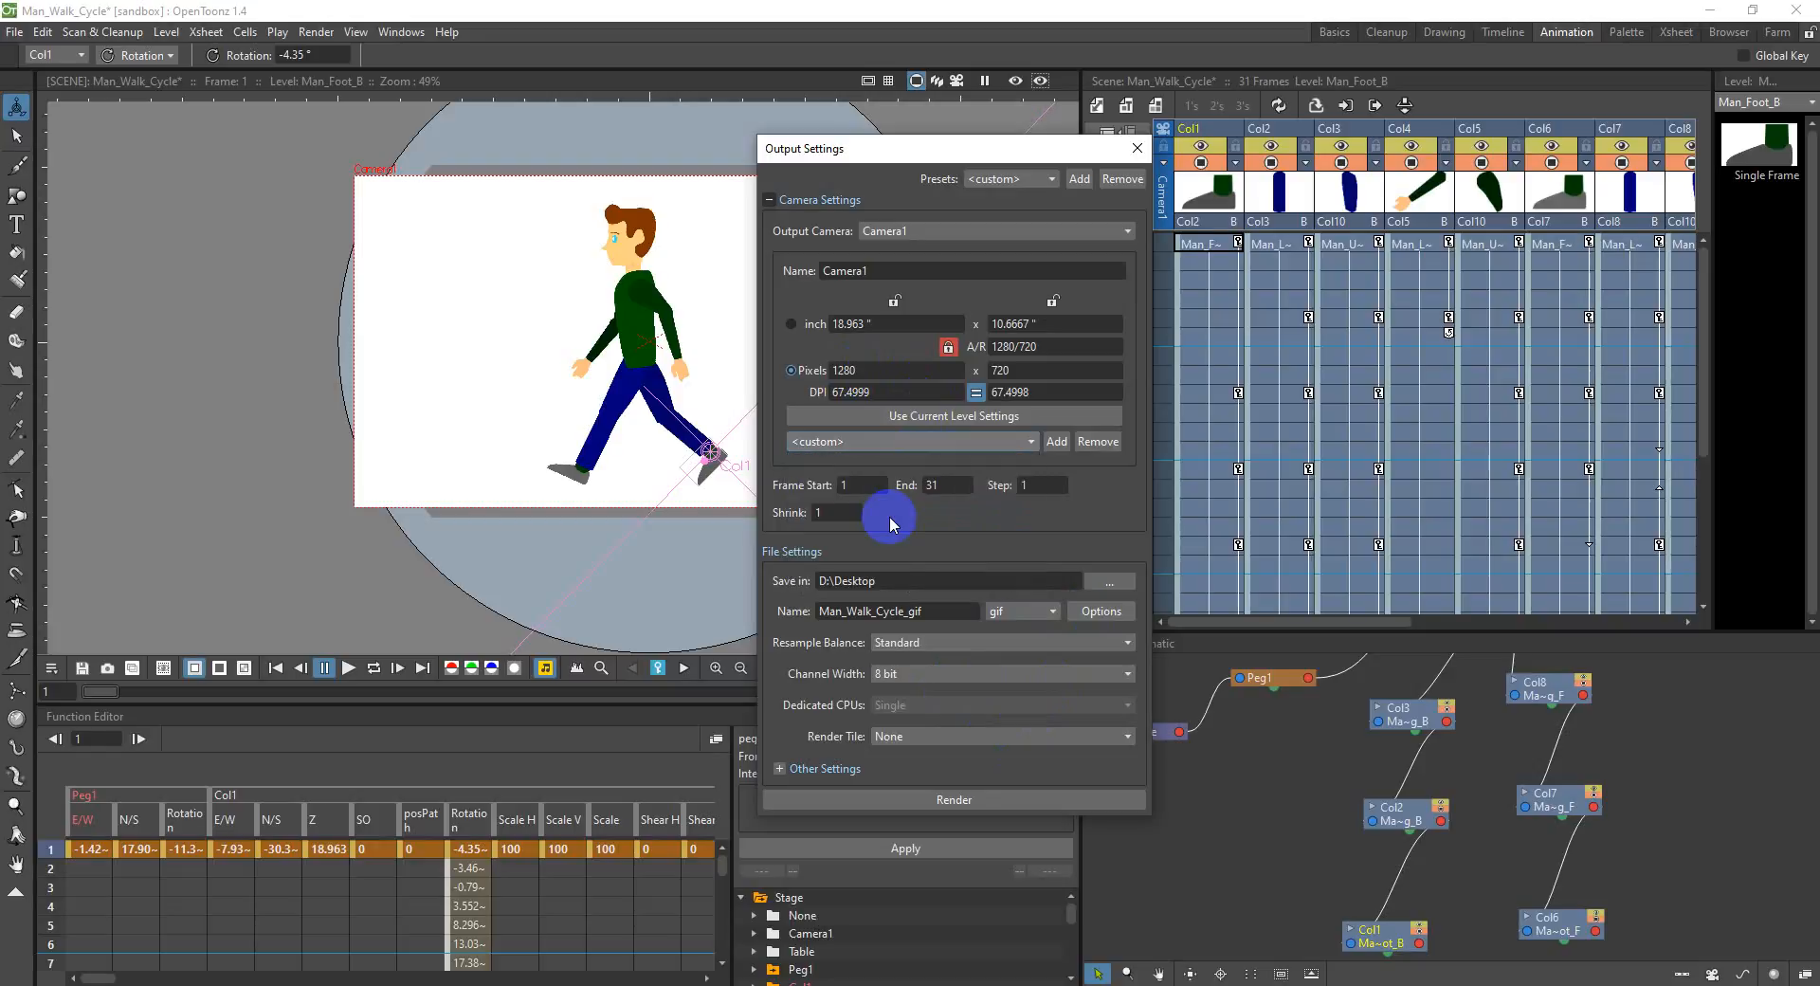
pyautogui.click(878, 441)
pyautogui.click(873, 495)
pyautogui.click(899, 415)
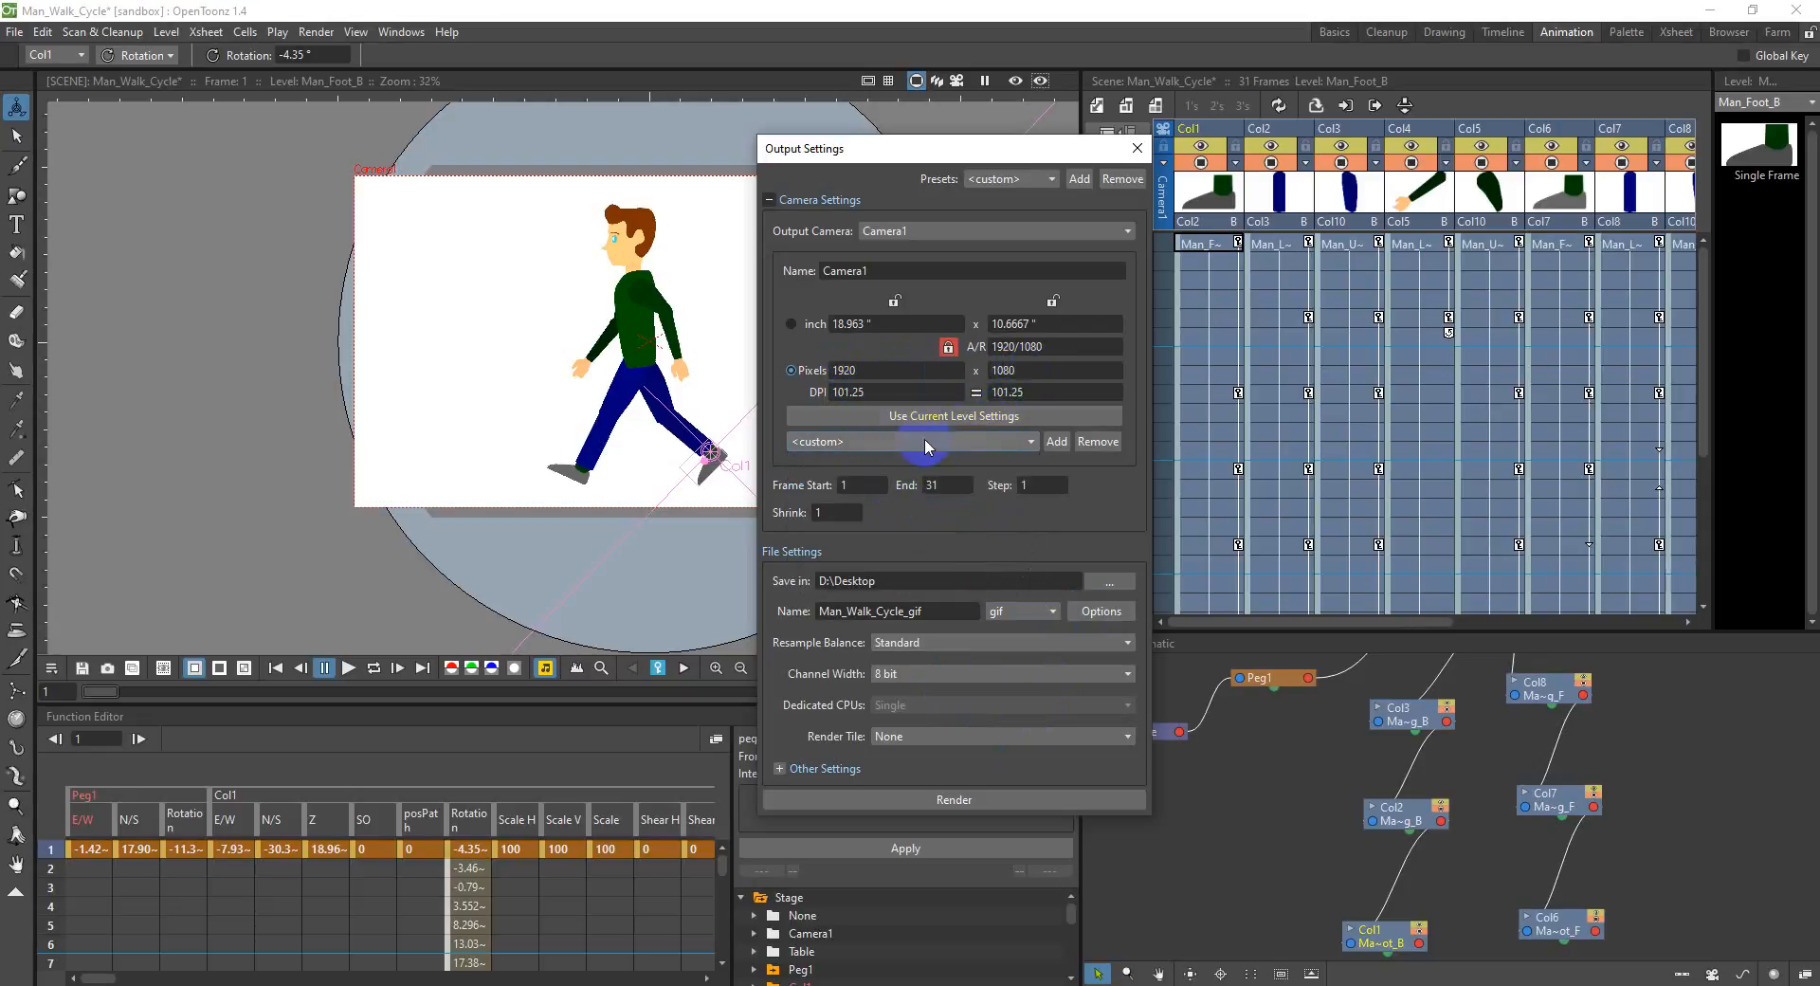
# Step: Apply the HD 720 preset, 1280x720, to the output camera and render the walk cycle
pyautogui.click(958, 447)
pyautogui.click(946, 498)
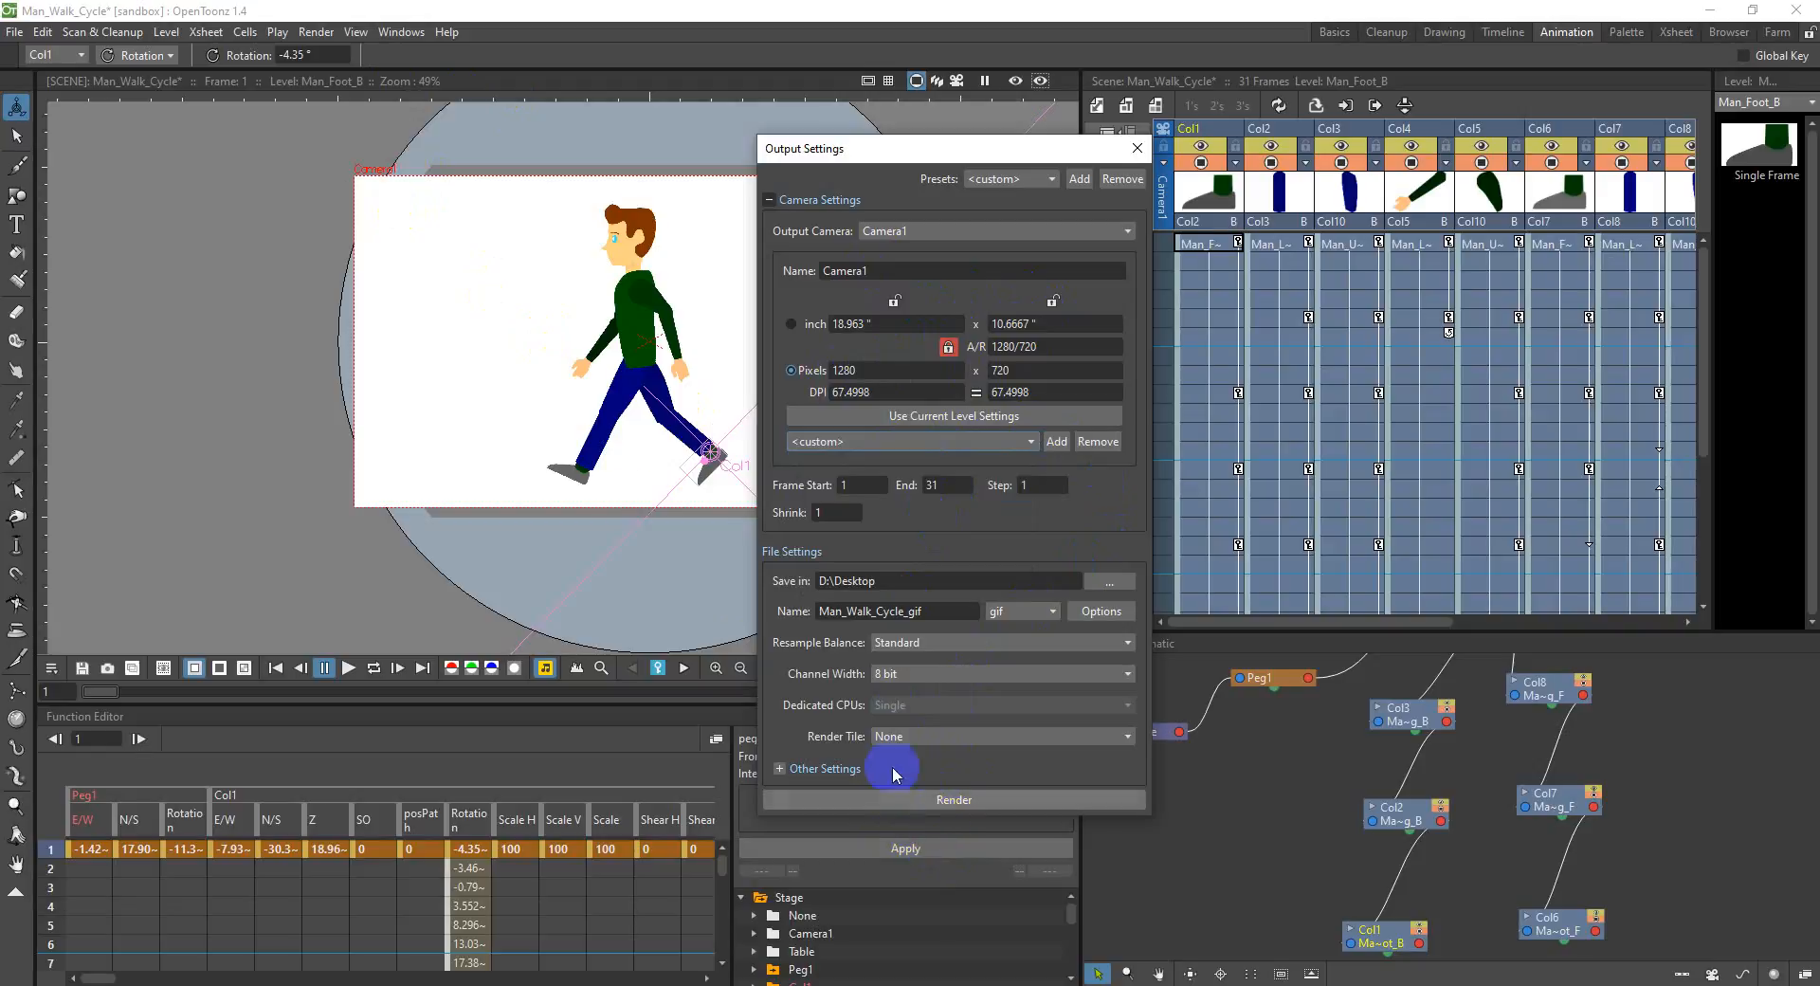
pyautogui.click(943, 352)
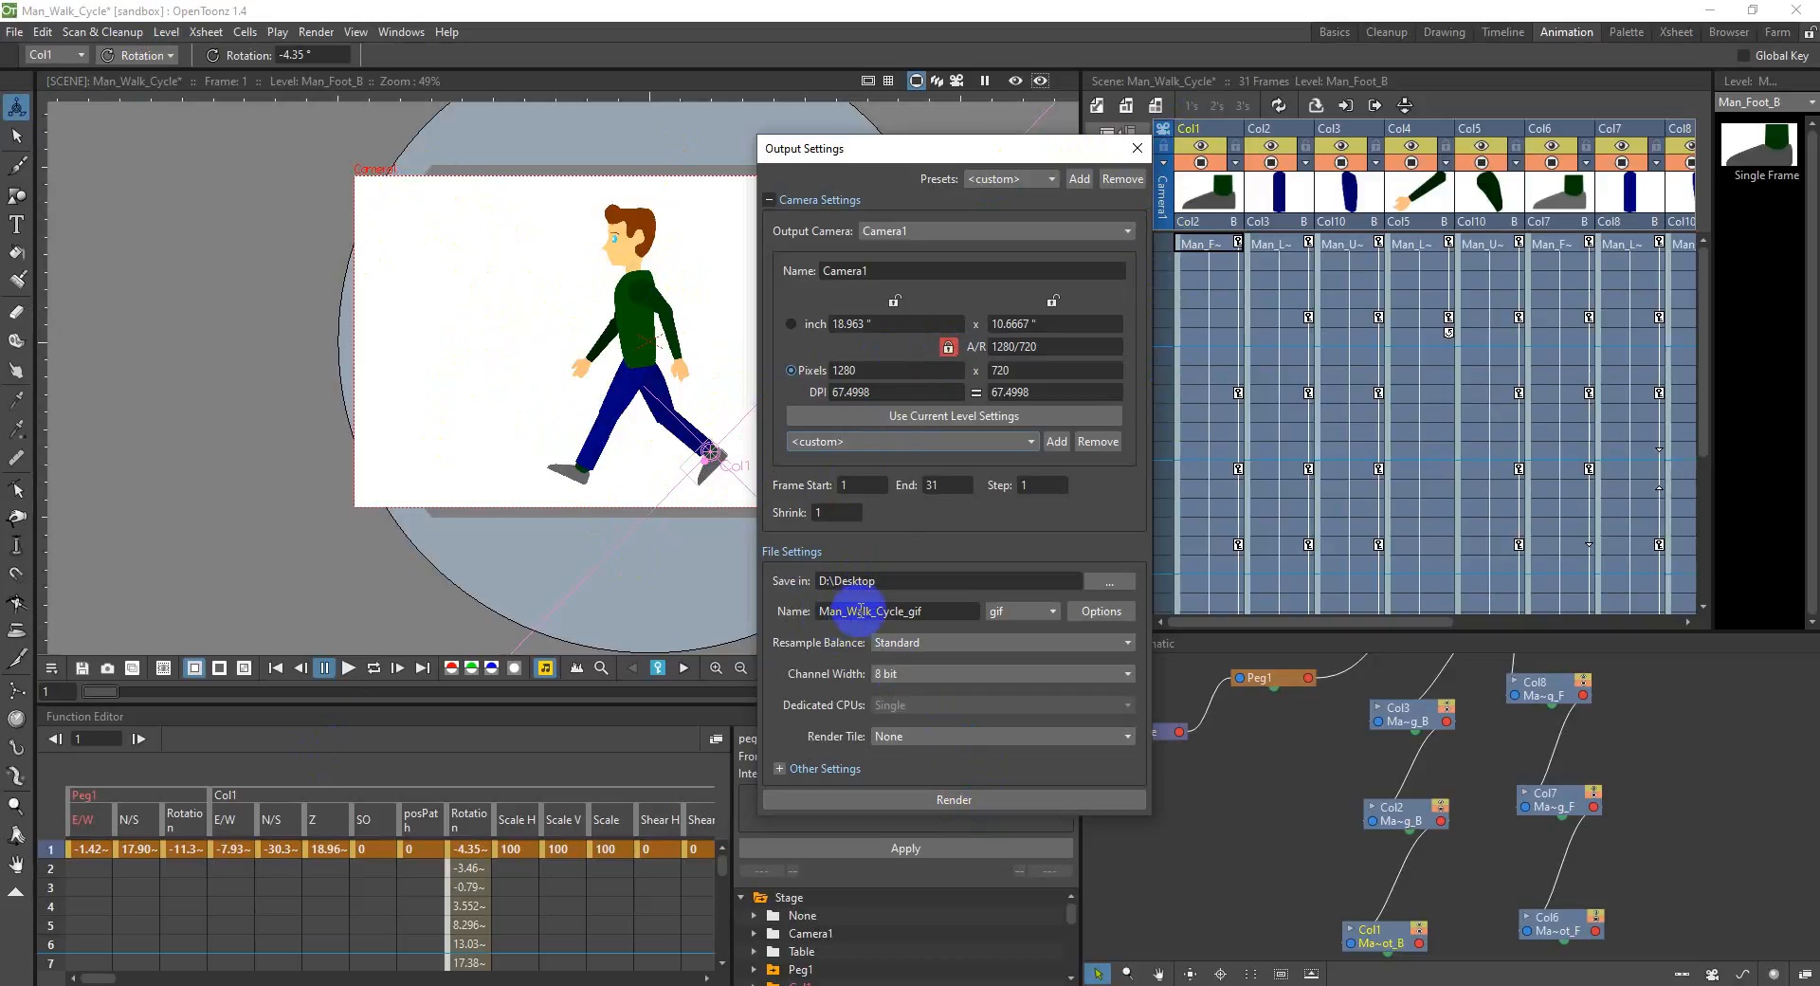
pyautogui.click(964, 801)
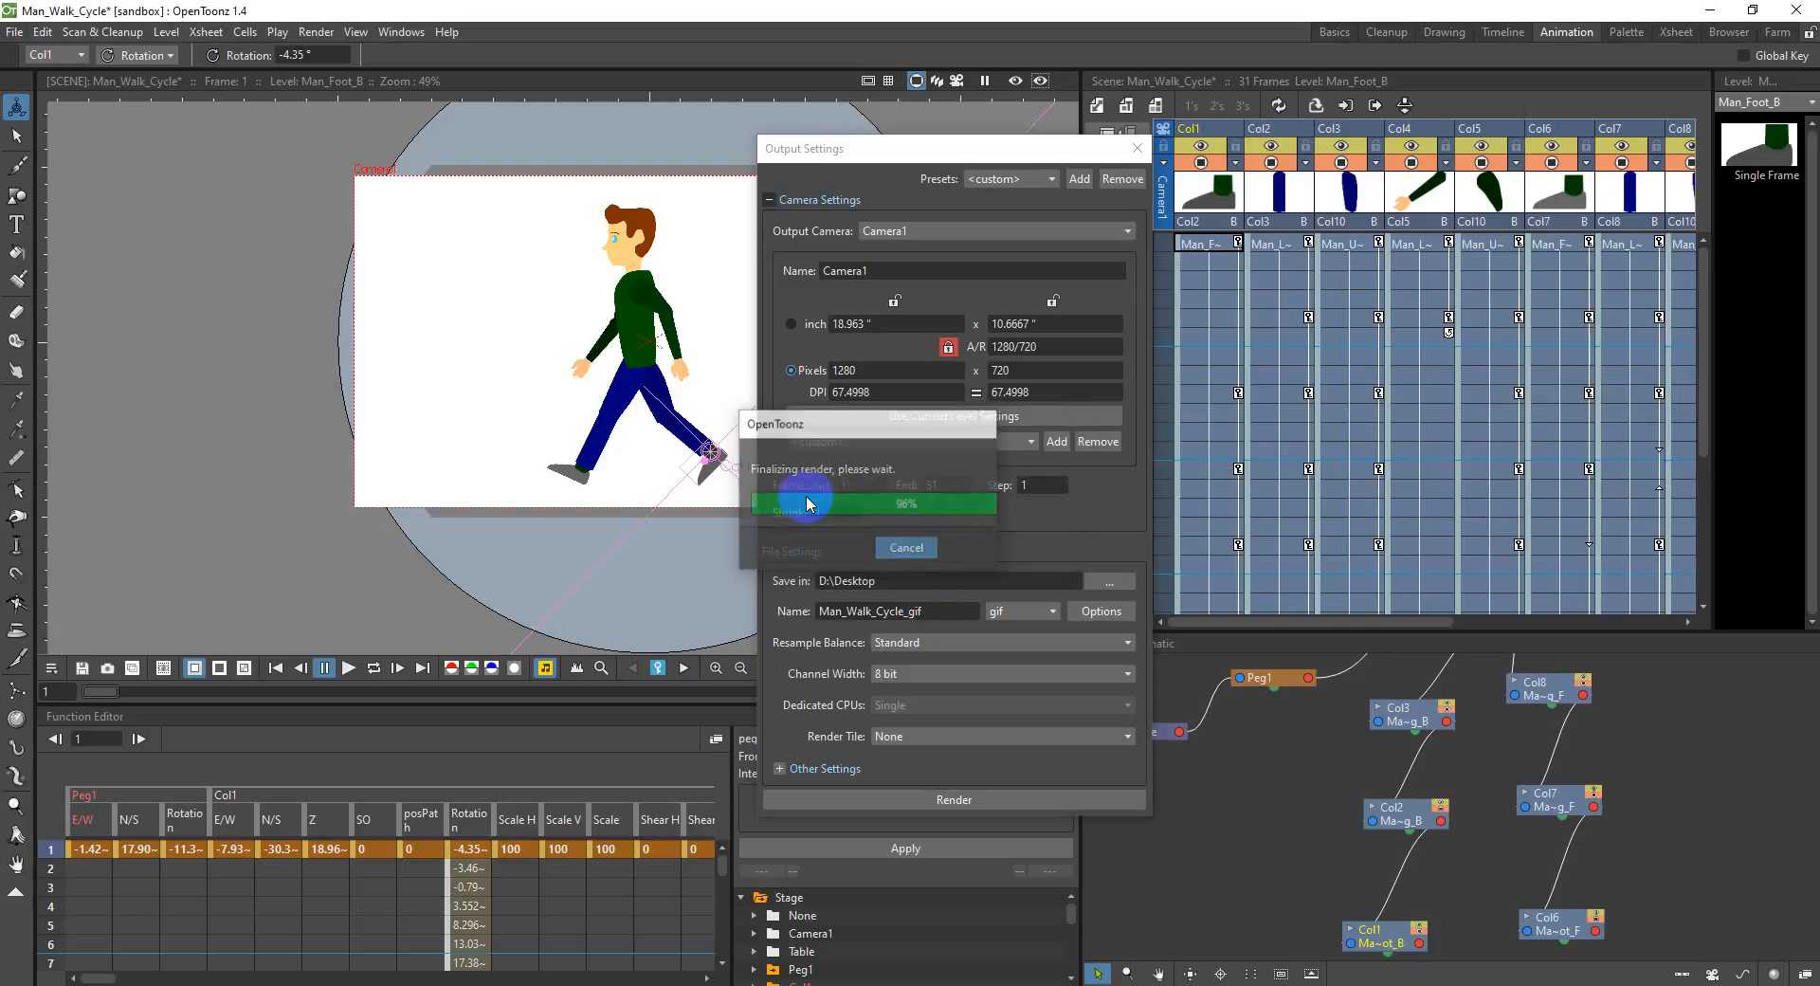
# Step: Switch to the desktop and play the rendered Man_Walk_Cycle_gif.gif in Photos, reopening it to replay the loop
pyautogui.click(1708, 10)
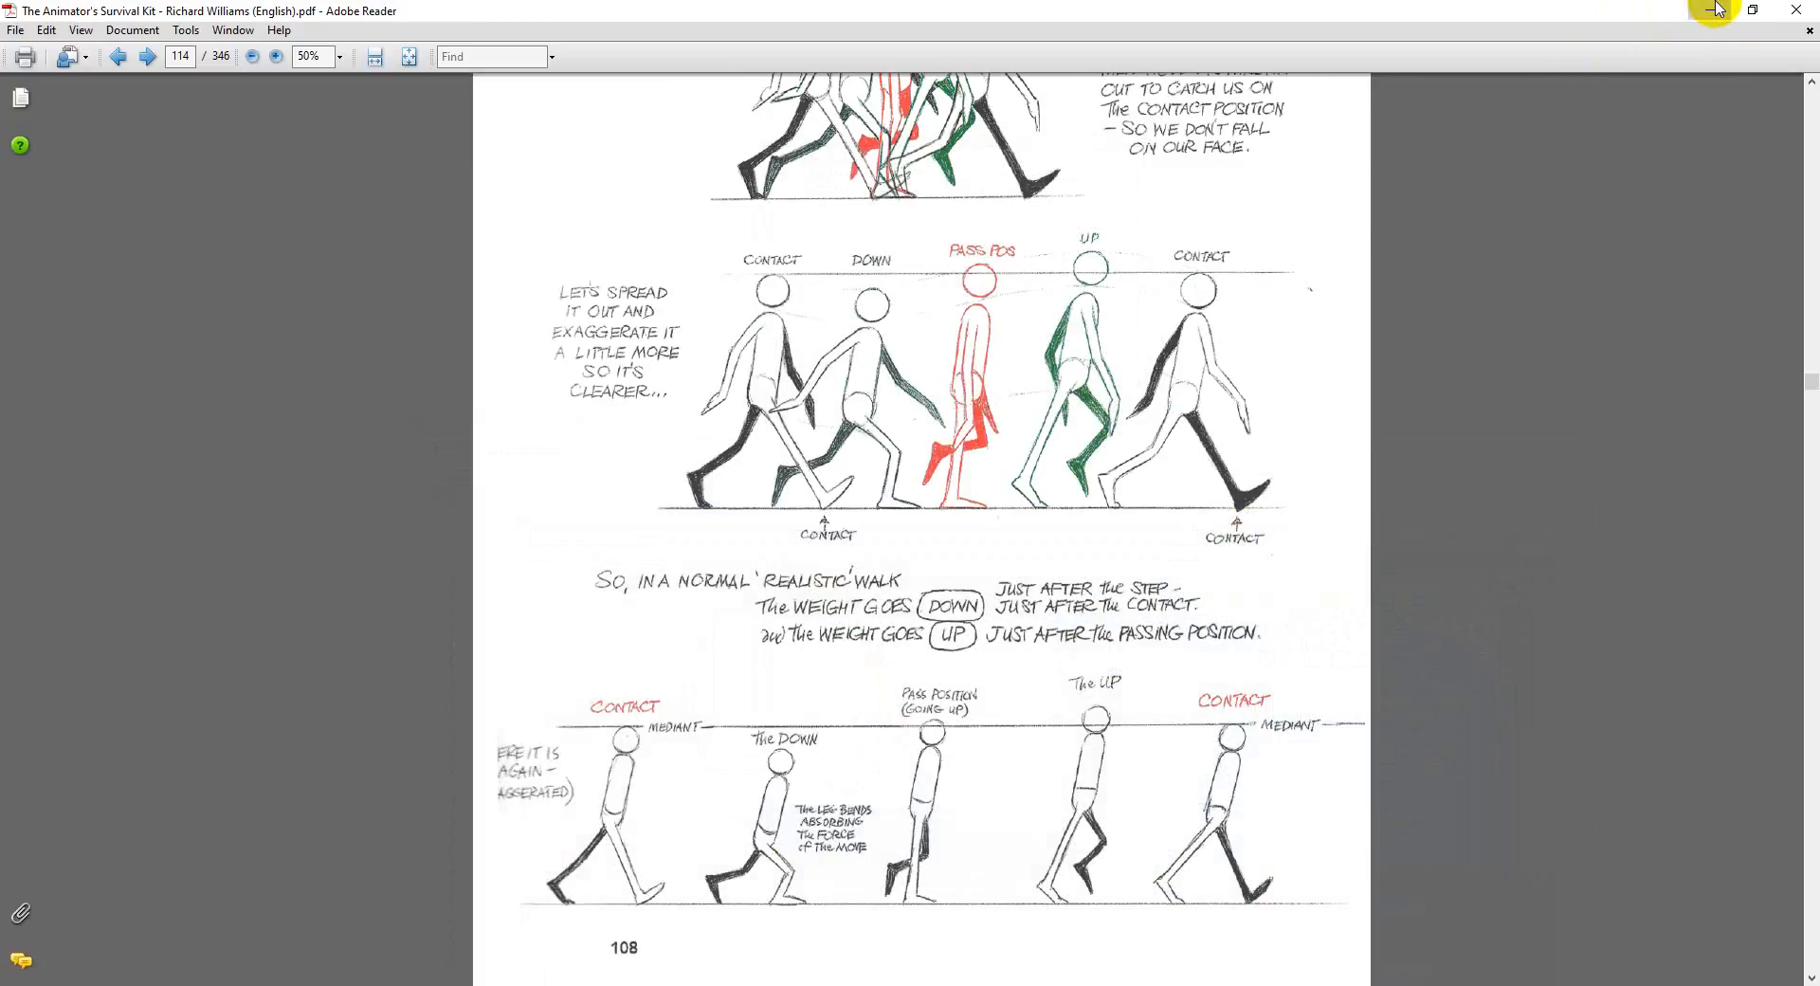
pyautogui.click(1715, 9)
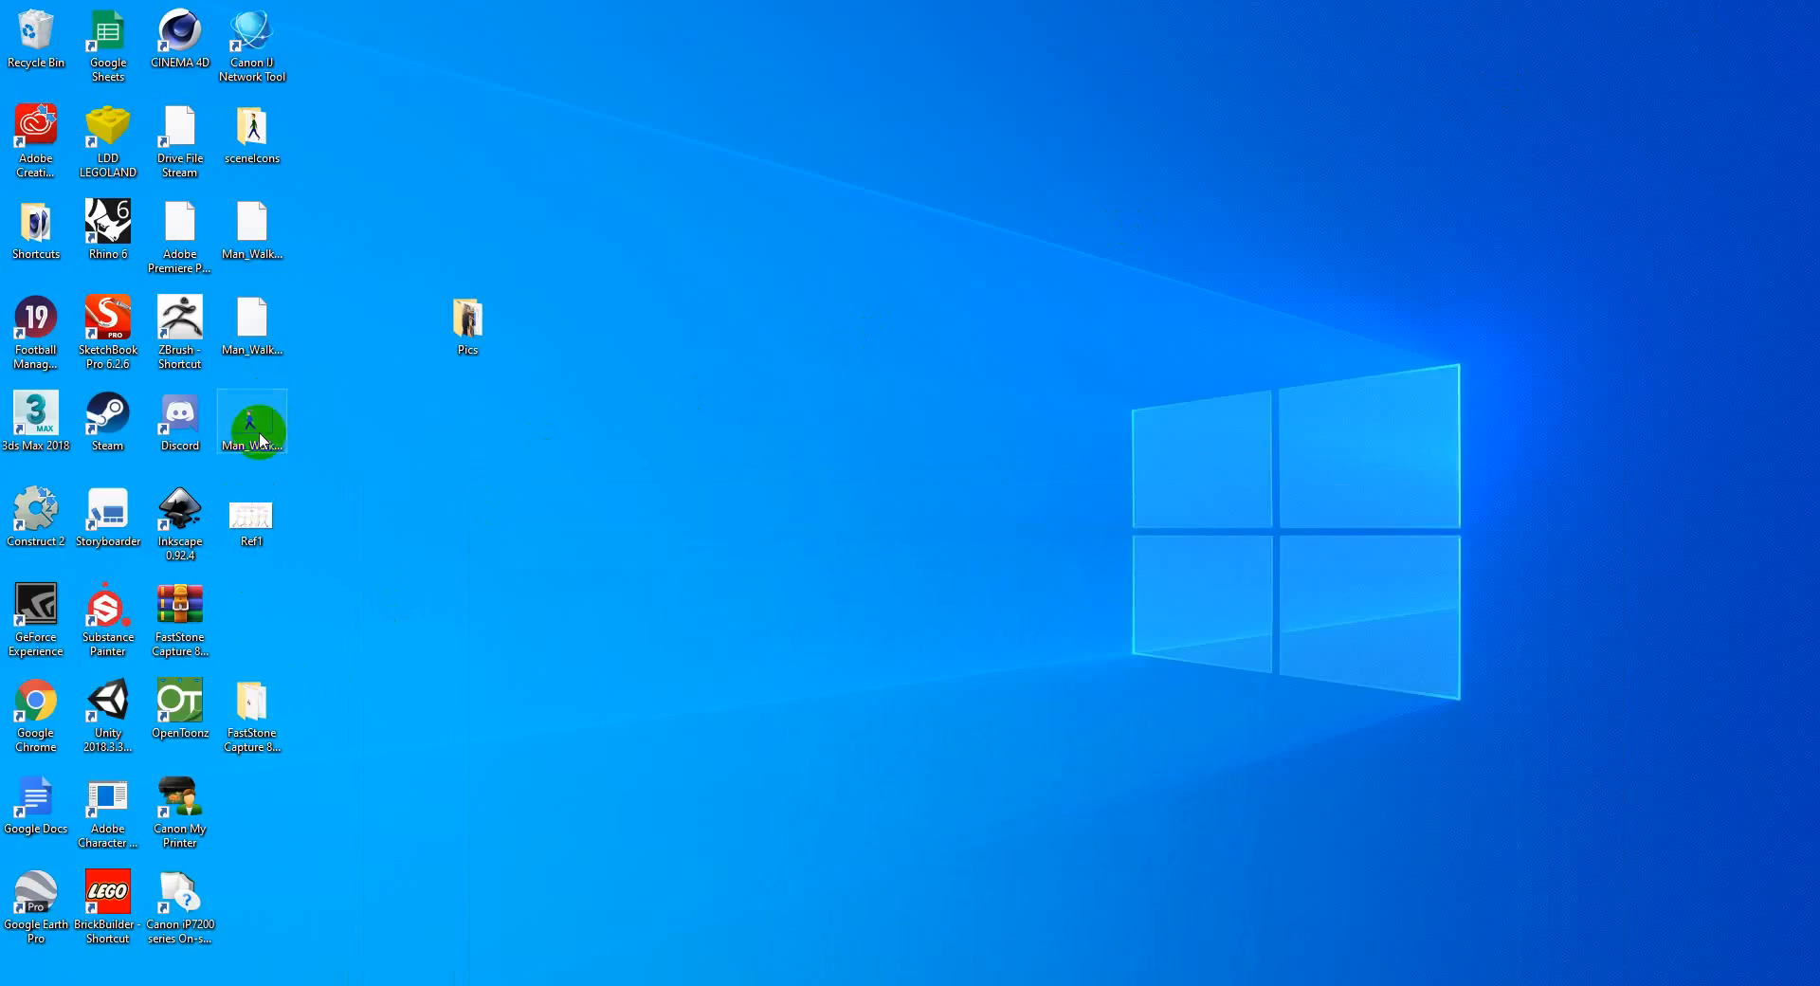
pyautogui.doubleClick(253, 424)
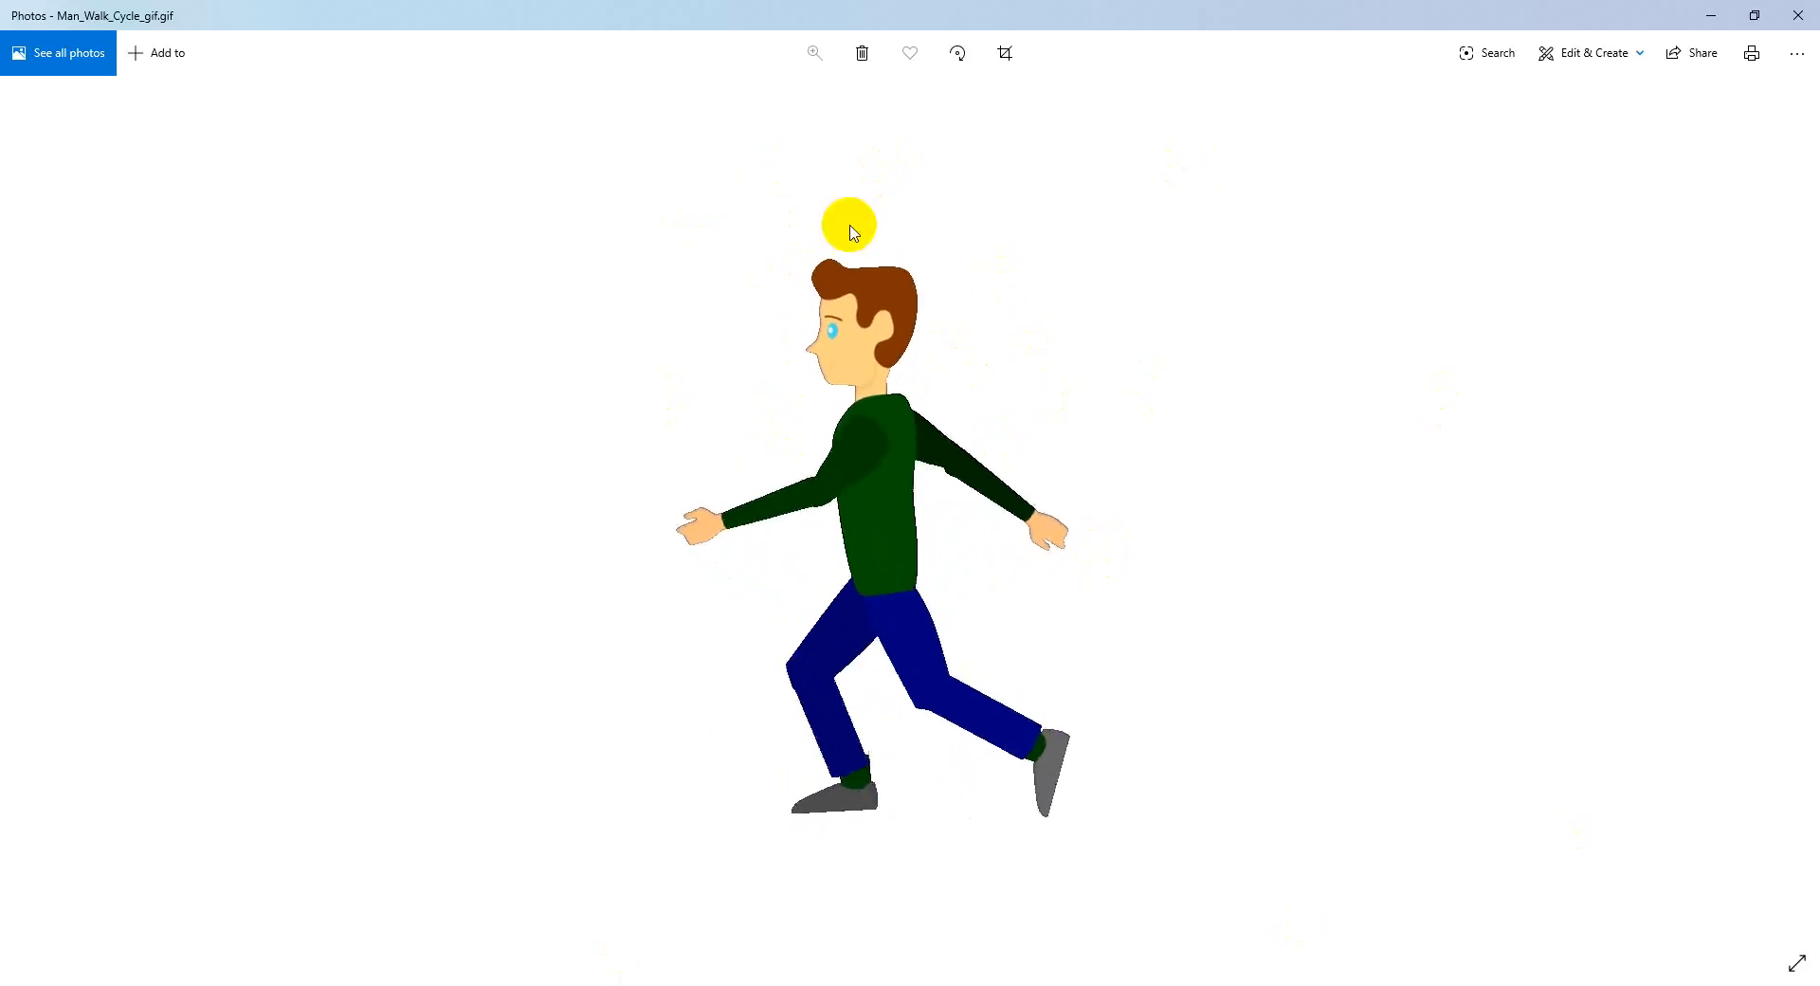
pyautogui.click(862, 458)
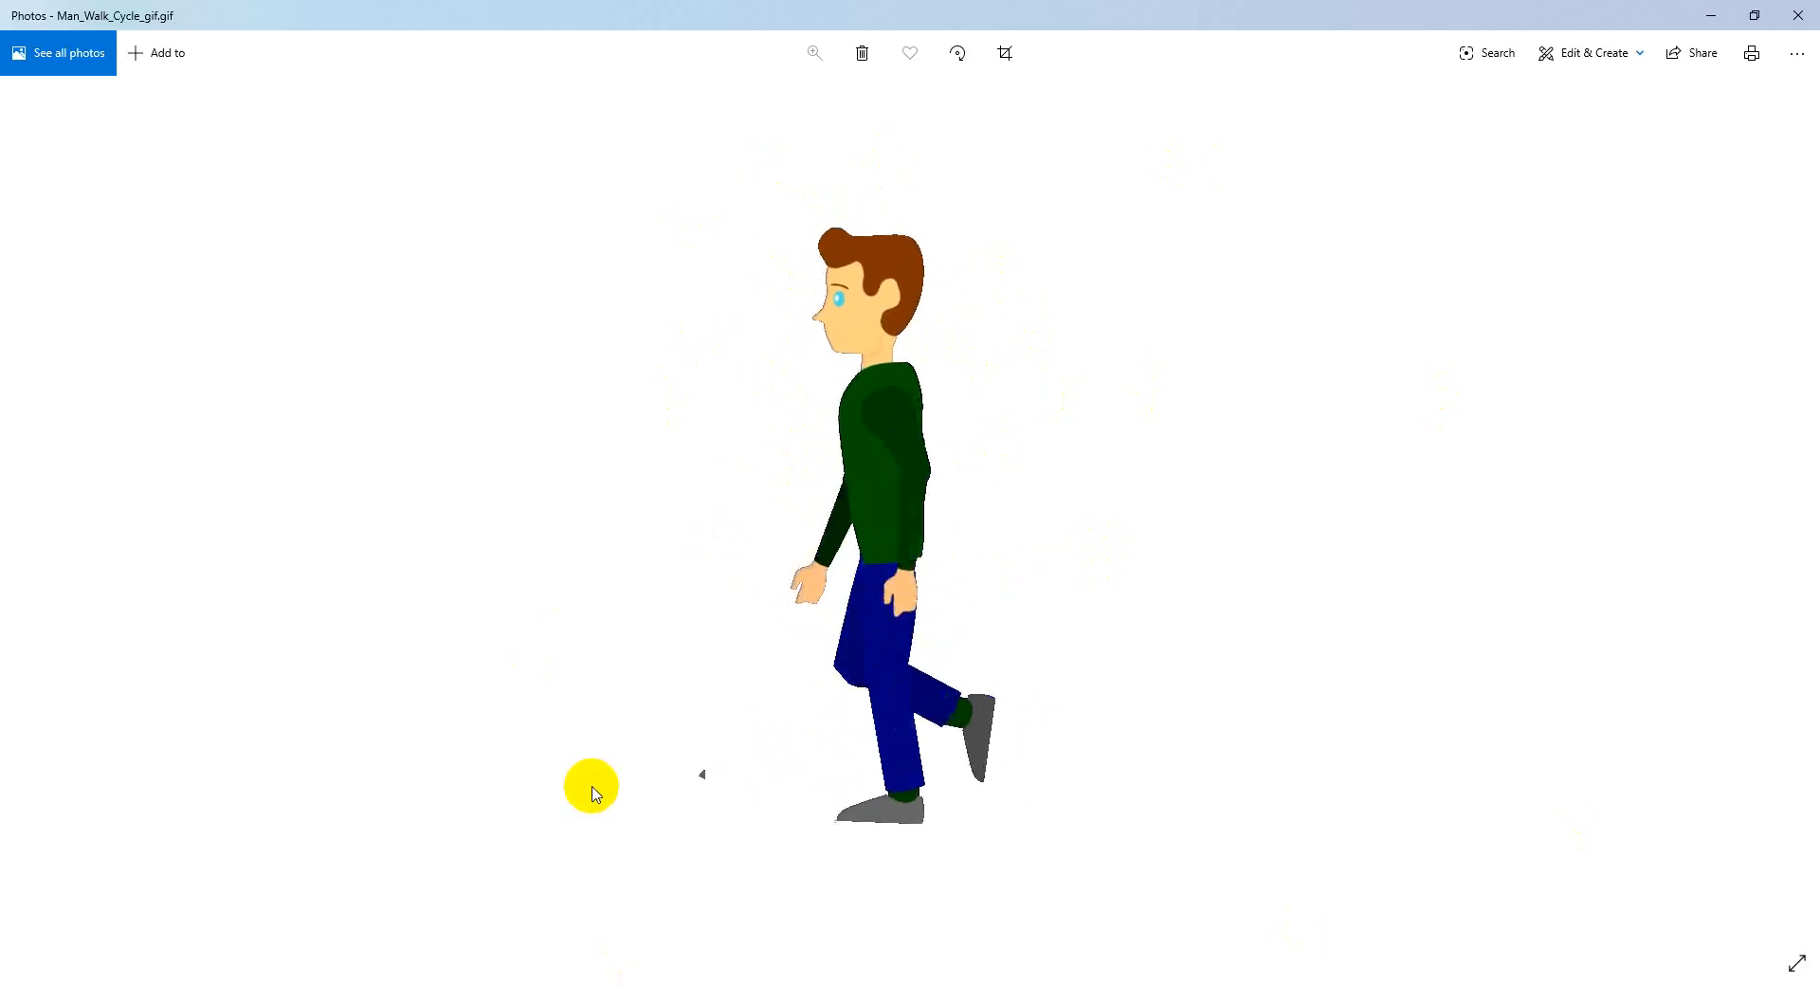
pyautogui.click(1796, 17)
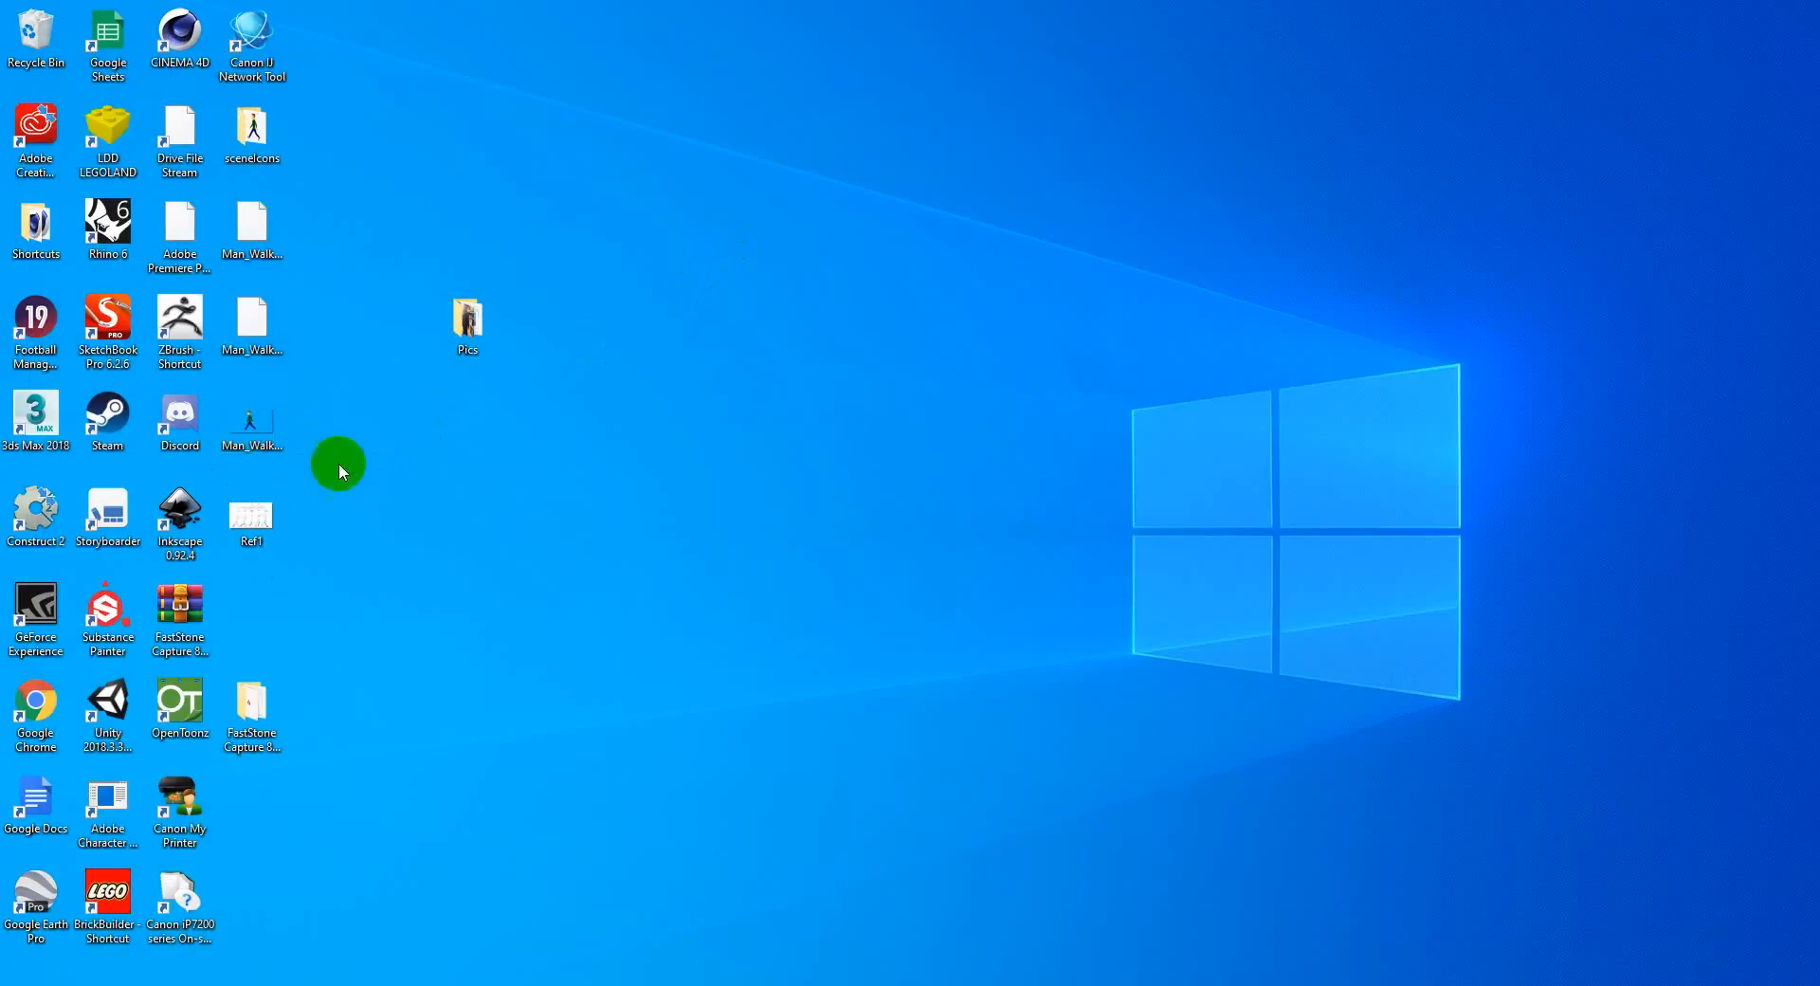
pyautogui.doubleClick(254, 422)
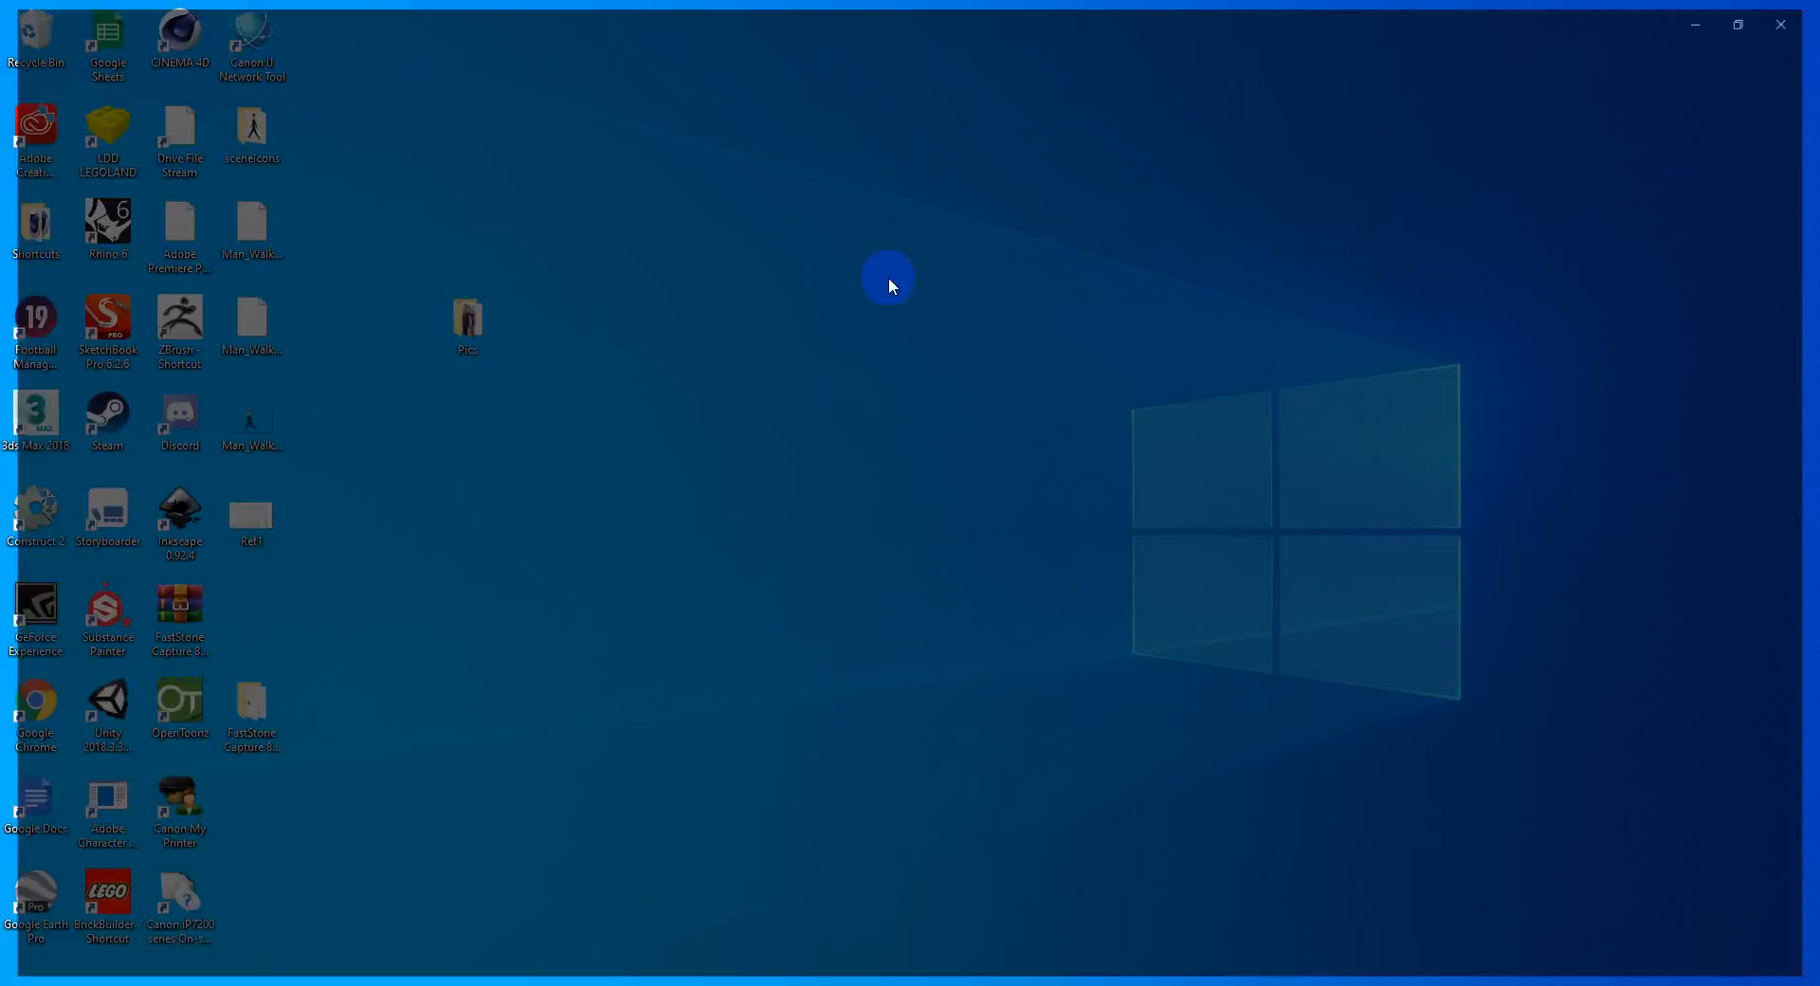